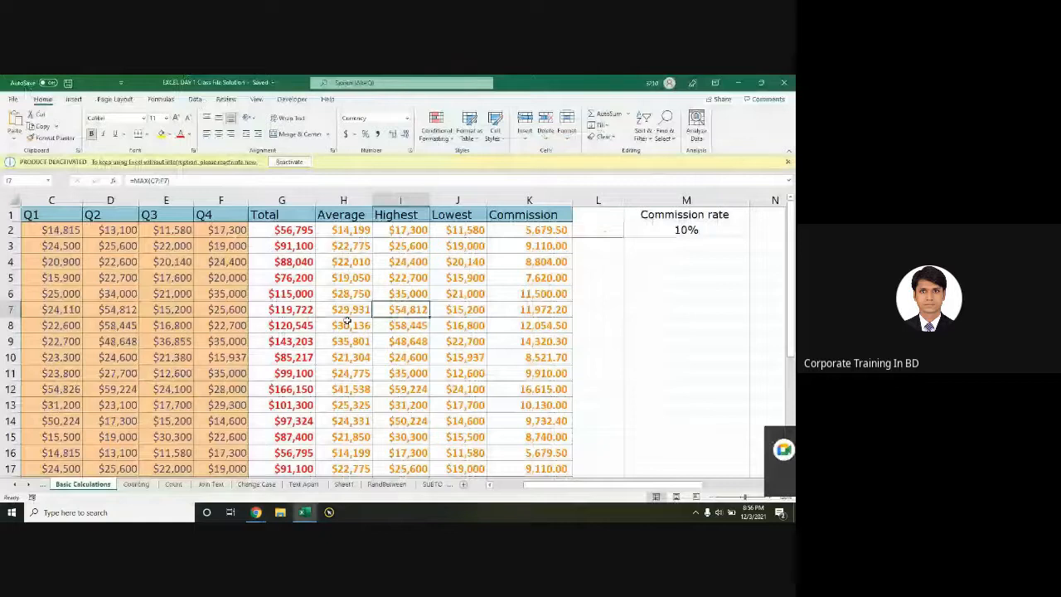
Step: Review the AVERAGE formula in H7 and select the calculated results for rows 3 to 8
{"action": "key", "text": "Left"}
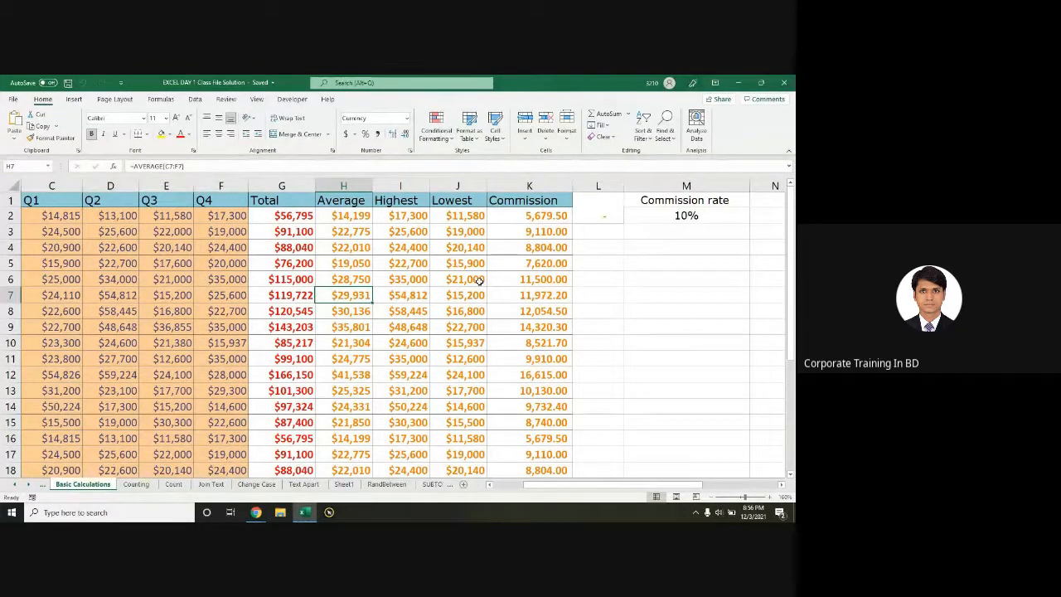
{"action": "scroll", "coordinate": [350, 284], "scroll_direction": "up", "scroll_amount": 2, "text": "ctrl"}
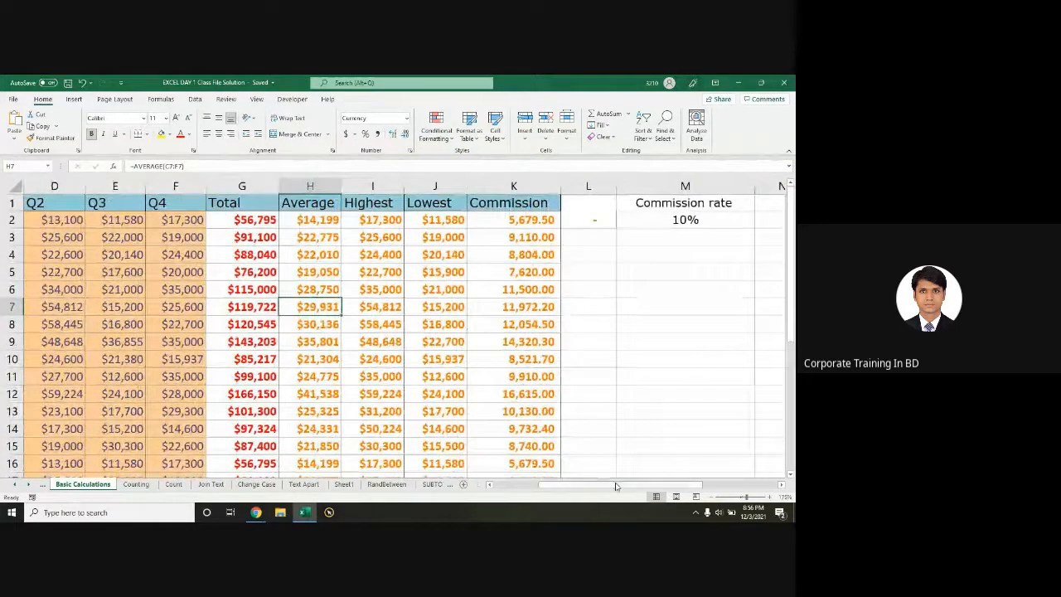
{"action": "left_click_drag", "start_coordinate": [613, 486], "coordinate": [551, 486]}
{"action": "scroll", "coordinate": [551, 486], "scroll_direction": "down", "scroll_amount": 2, "text": "ctrl"}
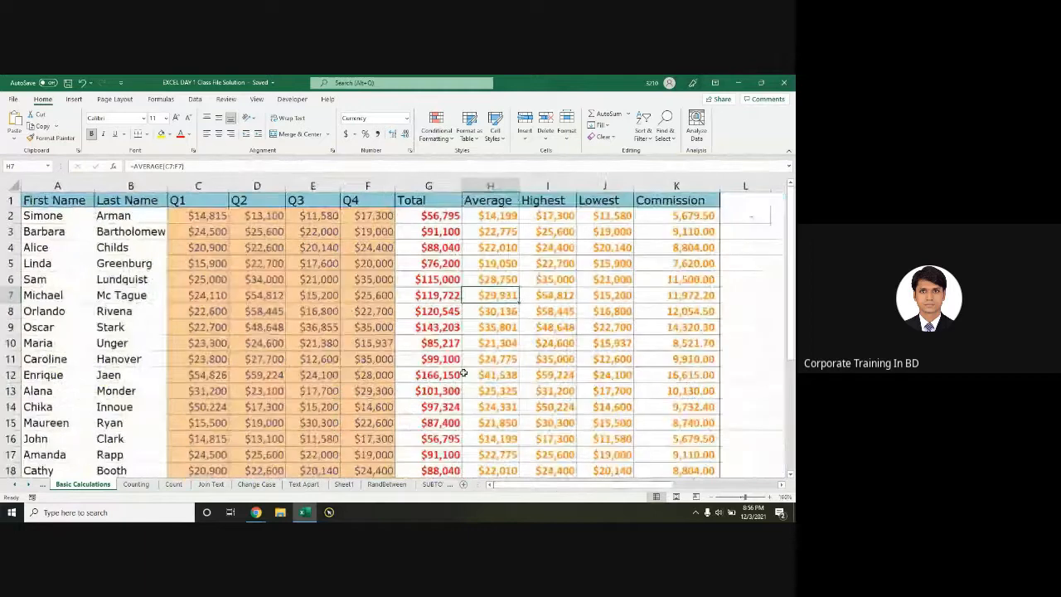
{"action": "left_click_drag", "start_coordinate": [547, 486], "coordinate": [575, 489]}
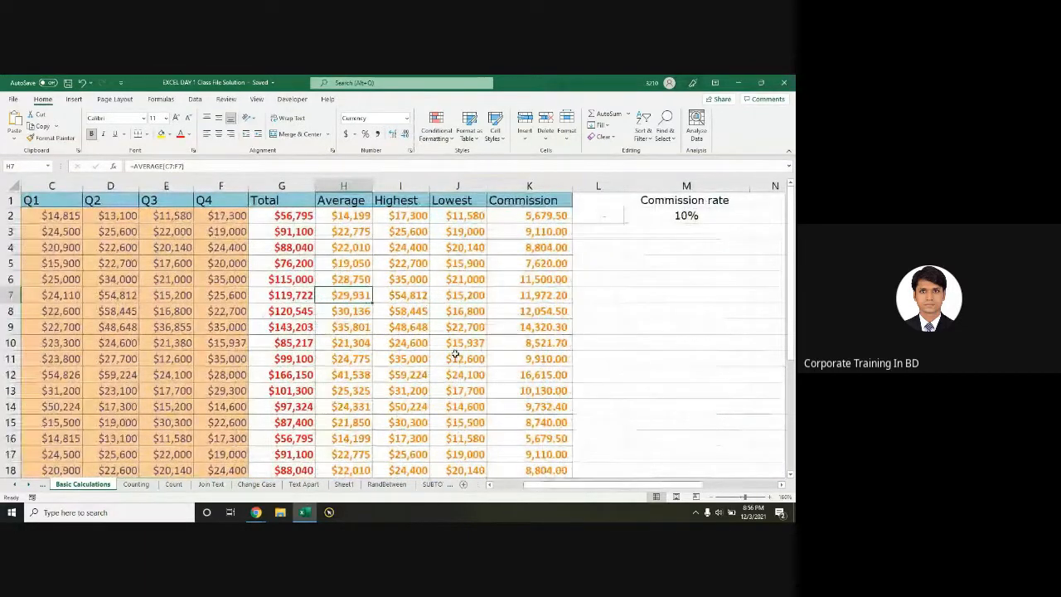
{"action": "left_click_drag", "start_coordinate": [350, 215], "coordinate": [531, 359]}
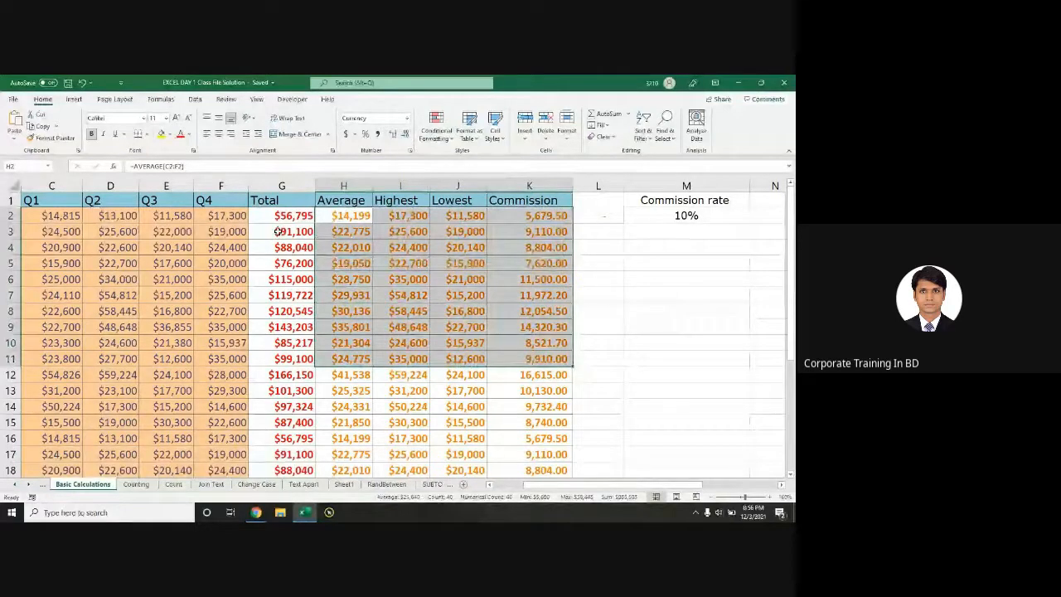
{"action": "left_click_drag", "start_coordinate": [278, 231], "coordinate": [532, 313]}
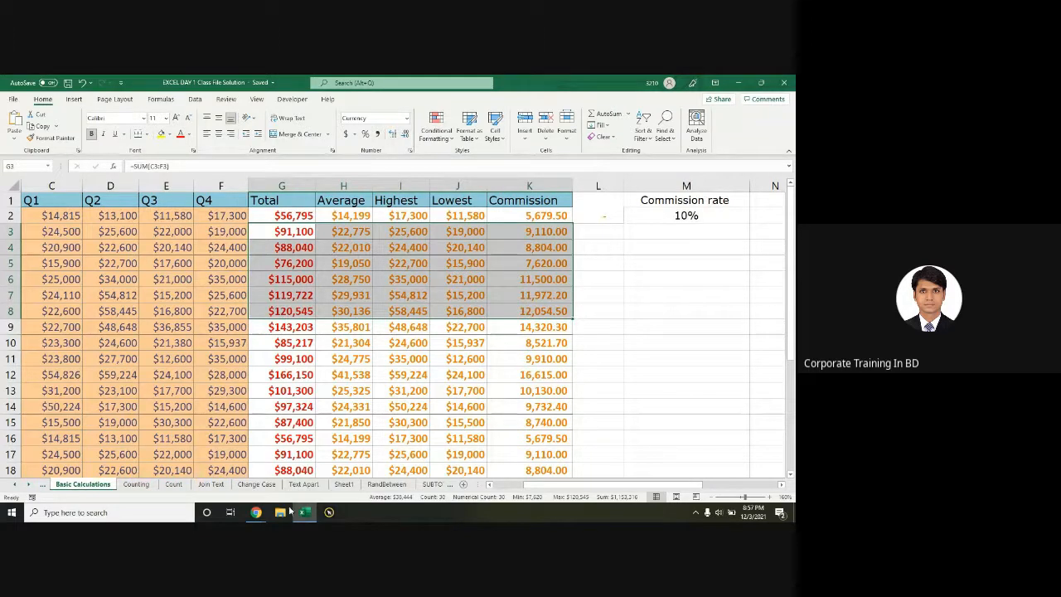
{"action": "left_click_drag", "start_coordinate": [537, 490], "coordinate": [506, 490]}
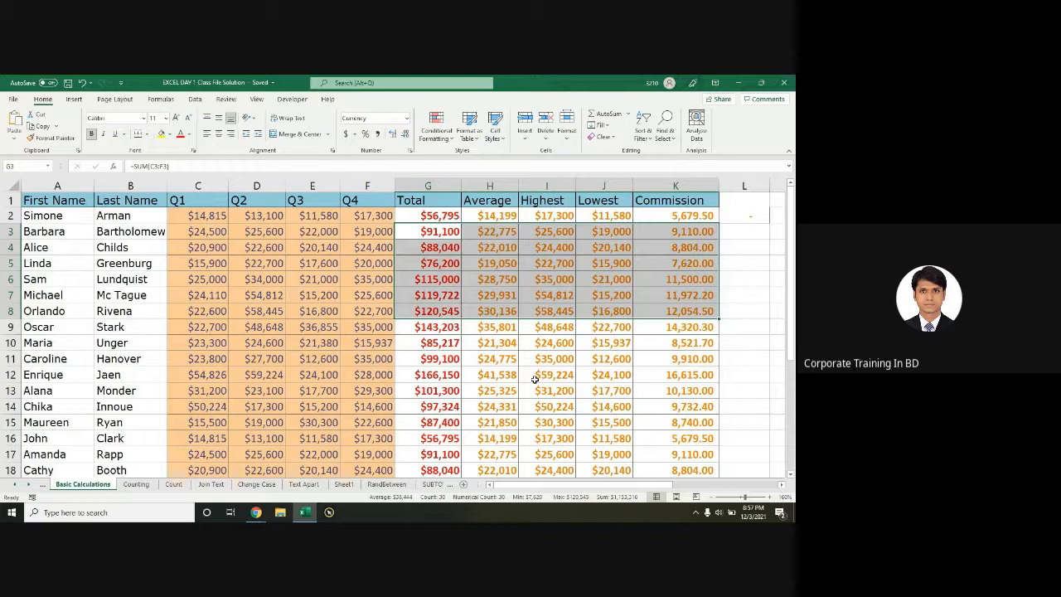
Step: Reselect the calculated results, this time covering rows 3 to 13
{"action": "left_click", "coordinate": [506, 308]}
{"action": "left_click", "coordinate": [448, 233]}
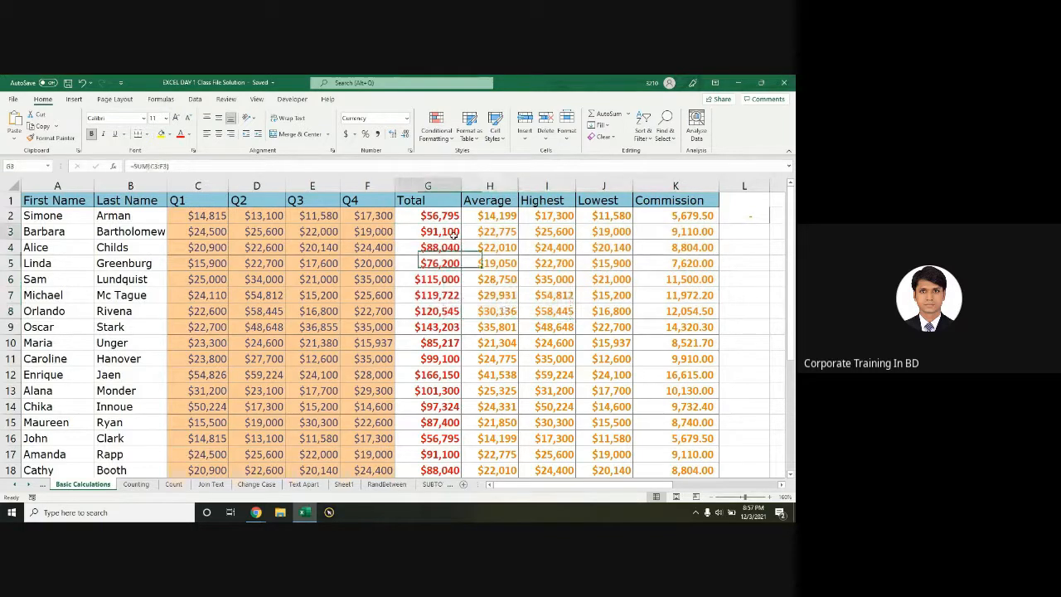
{"action": "left_click_drag", "start_coordinate": [453, 235], "coordinate": [681, 247]}
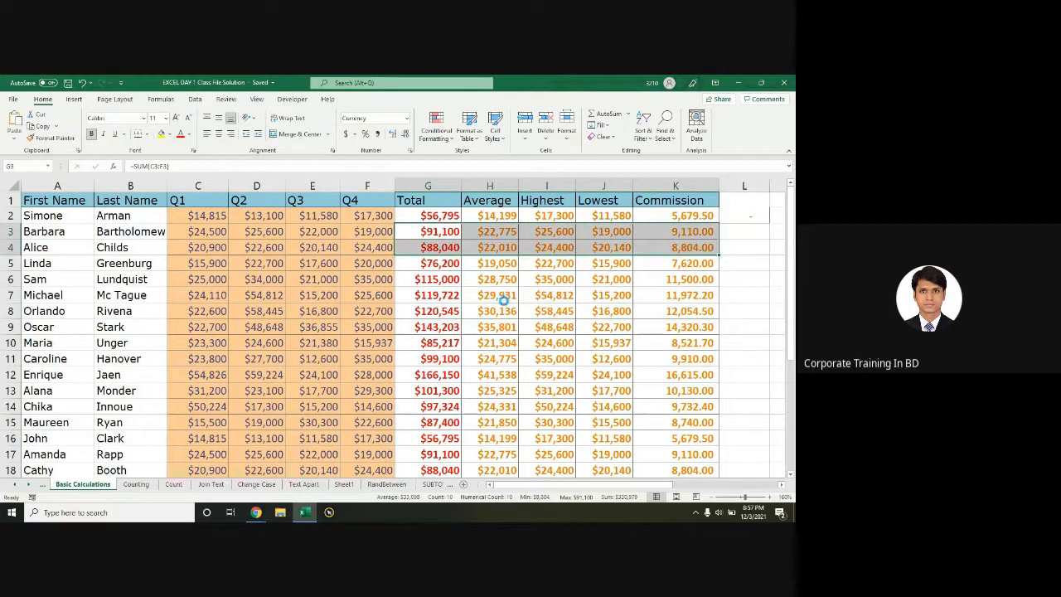
{"action": "scroll", "coordinate": [503, 298], "scroll_direction": "down", "scroll_amount": 2, "text": "ctrl"}
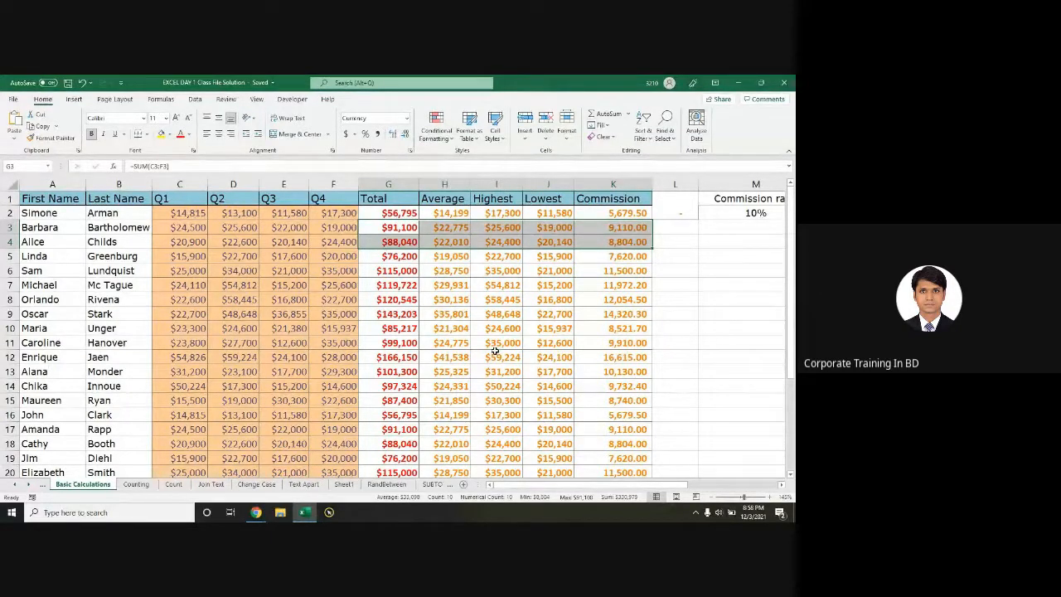
{"action": "left_click_drag", "start_coordinate": [390, 227], "coordinate": [593, 372]}
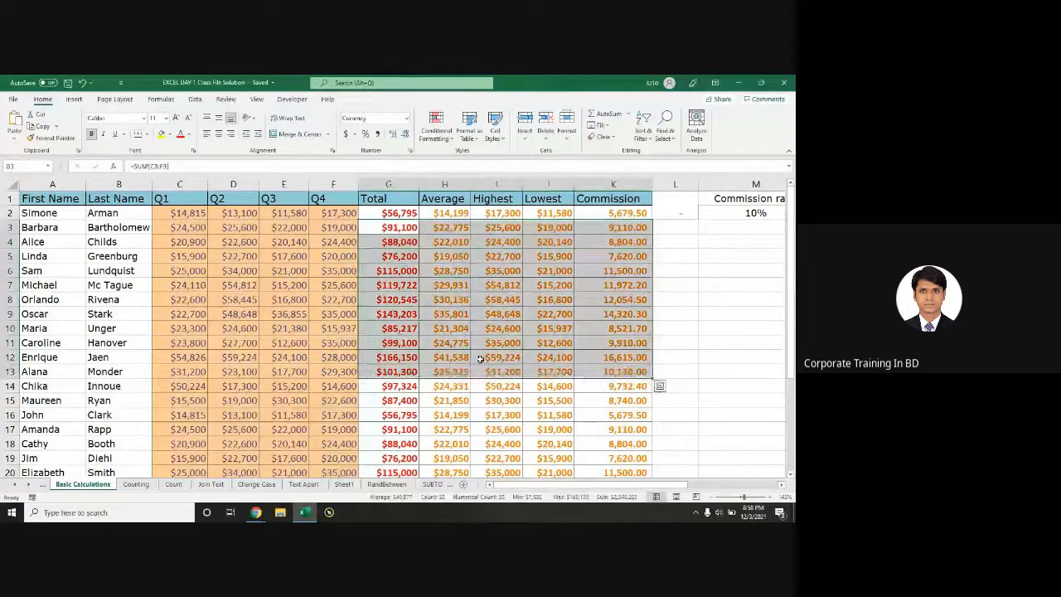
Step: Select the results from row 3 down to the last salesperson
{"action": "key", "text": "ctrl+q"}
{"action": "key", "text": "alt+Tab"}
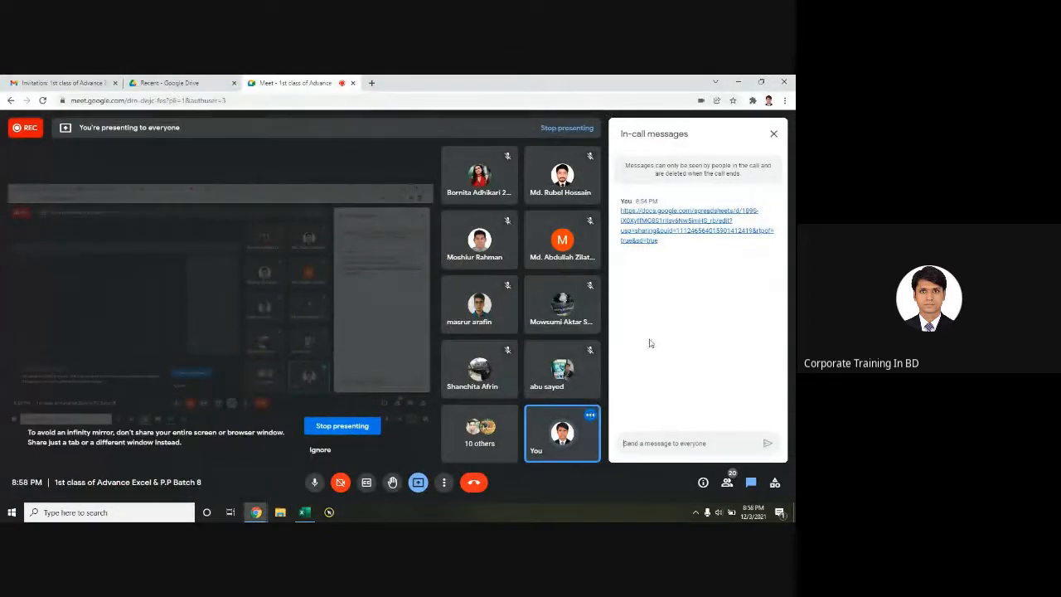
{"action": "key", "text": "alt+Tab"}
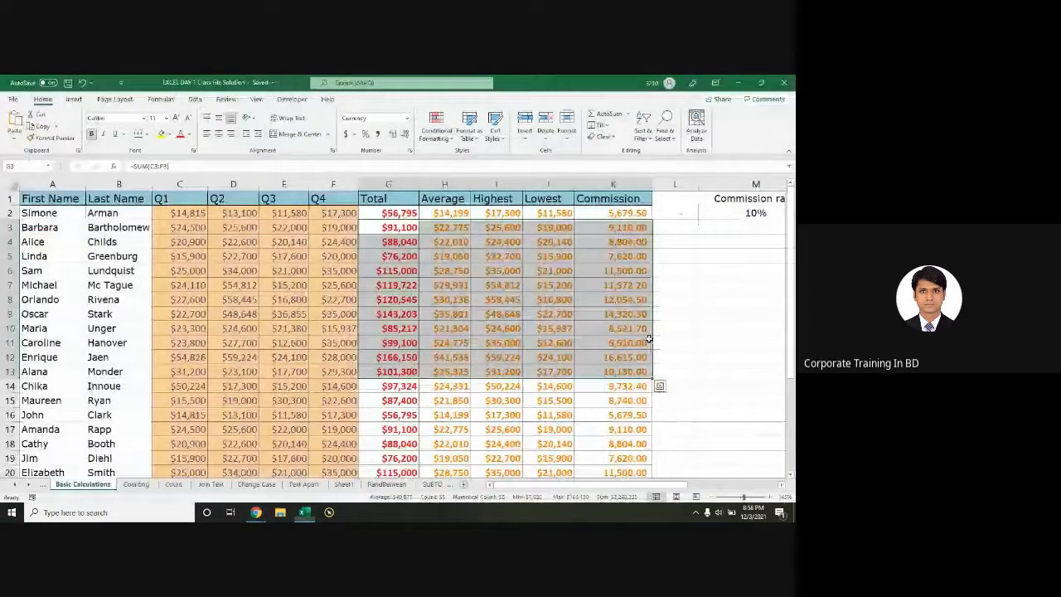
{"action": "left_click_drag", "start_coordinate": [390, 227], "coordinate": [618, 250]}
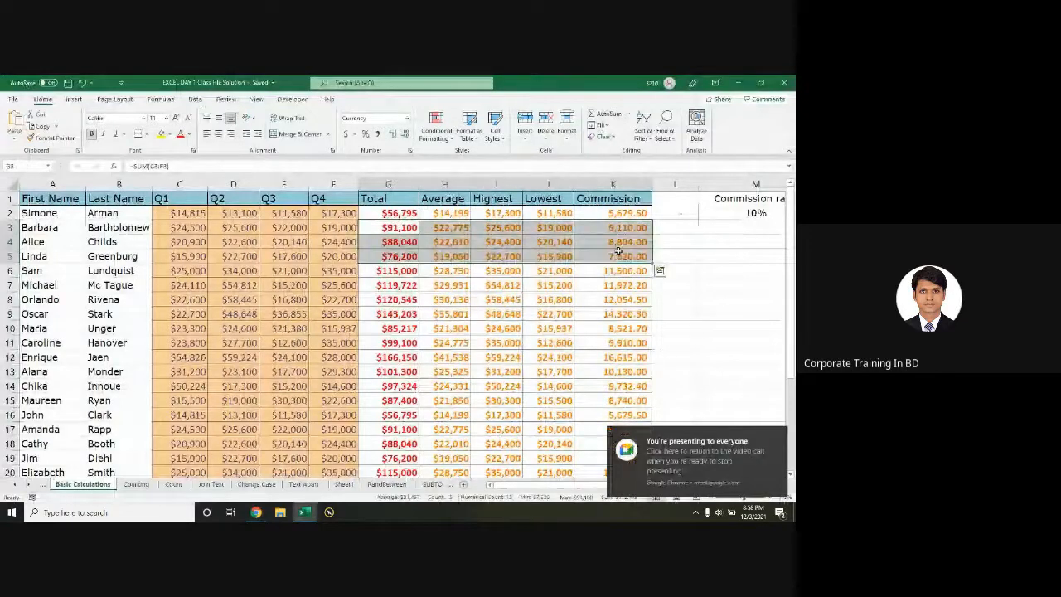
{"action": "key", "text": "ctrl+shift+Down"}
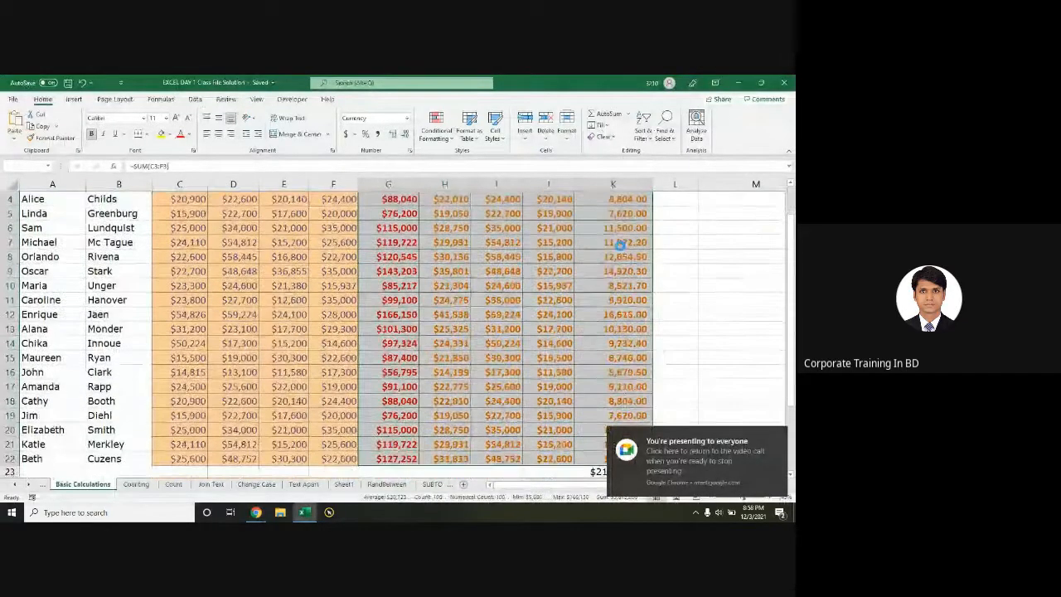
Step: Clear the calculated values from rows 3 to 22 and row 2, leaving G2 active
{"action": "key", "text": "ctrl+z"}
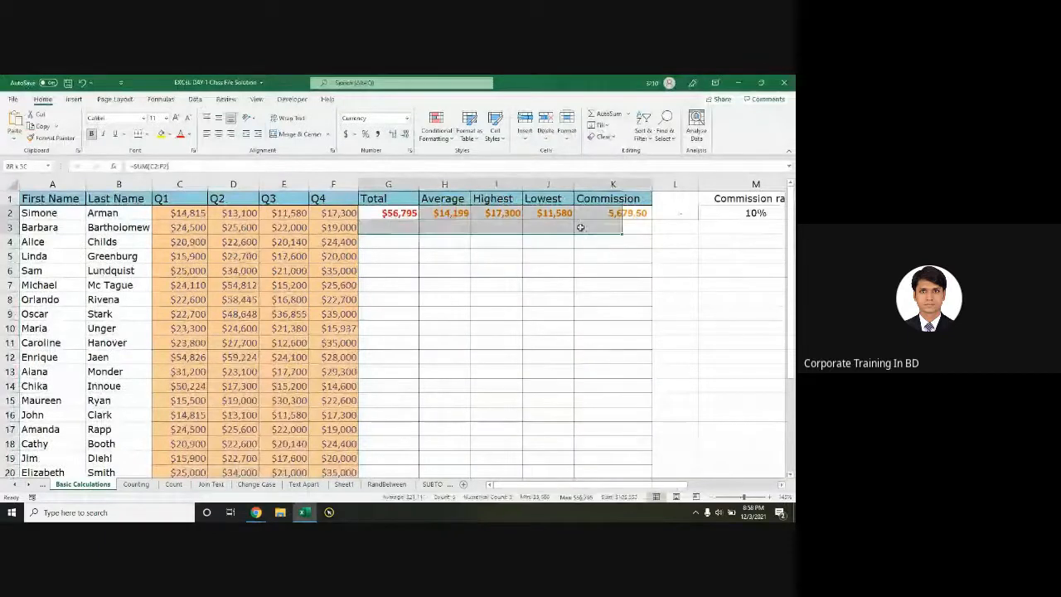
{"action": "key", "text": "ctrl+z"}
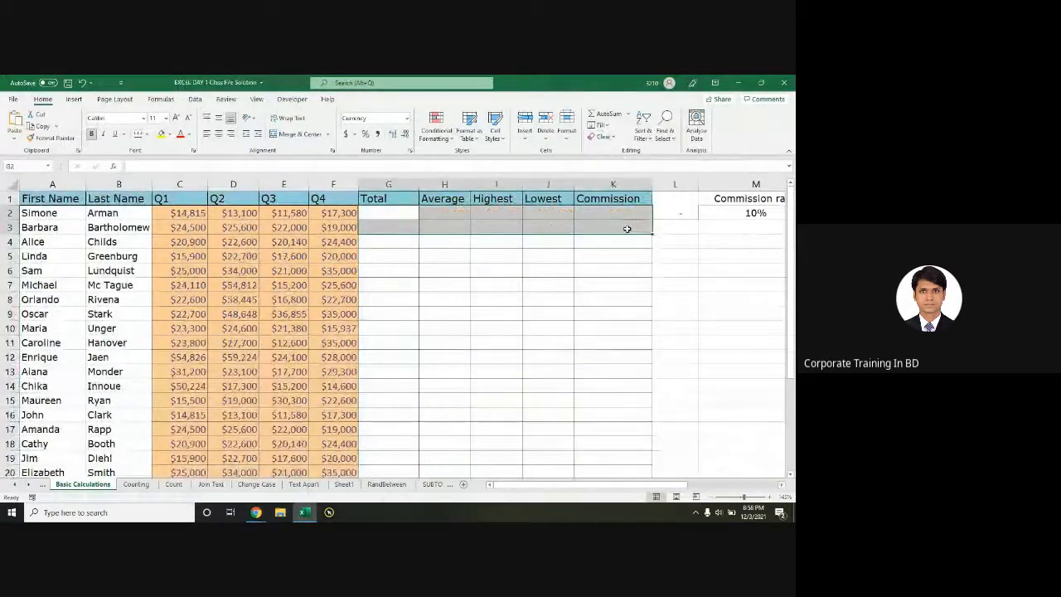
{"action": "left_click", "coordinate": [515, 283]}
{"action": "left_click", "coordinate": [383, 210]}
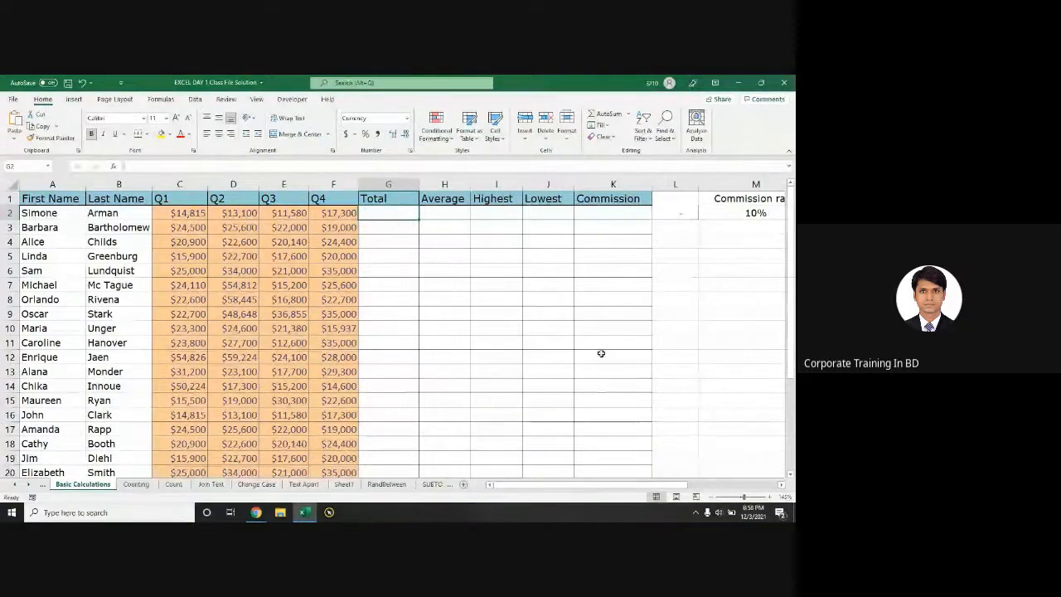
{"action": "scroll", "coordinate": [485, 329], "scroll_direction": "down", "scroll_amount": 1}
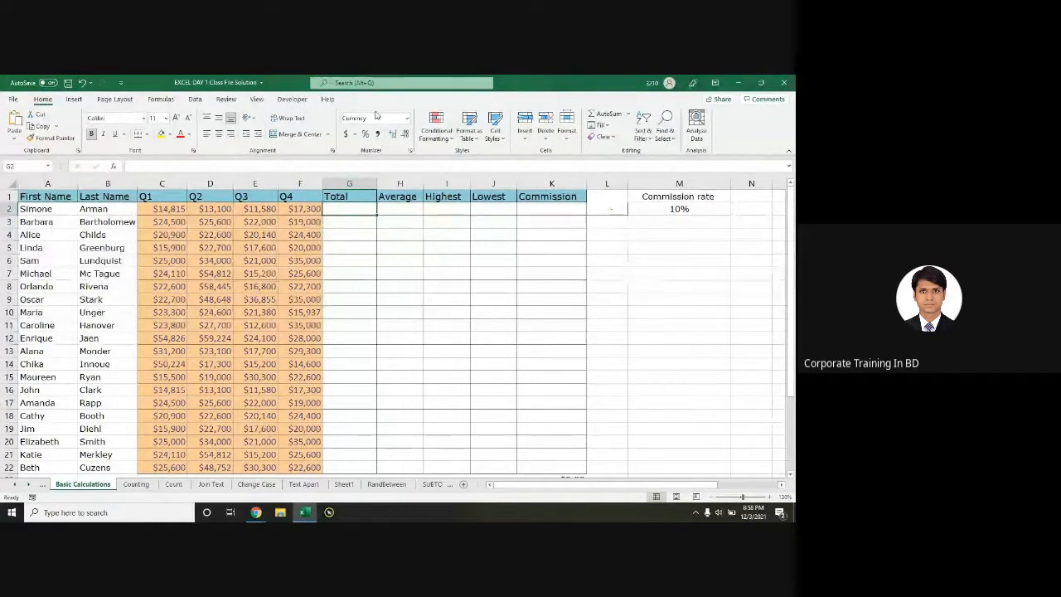
Step: Save the workbook and select Q3 through Commission for rows 2 to 15
{"action": "key", "text": "ctrl+s"}
{"action": "left_click", "coordinate": [341, 285]}
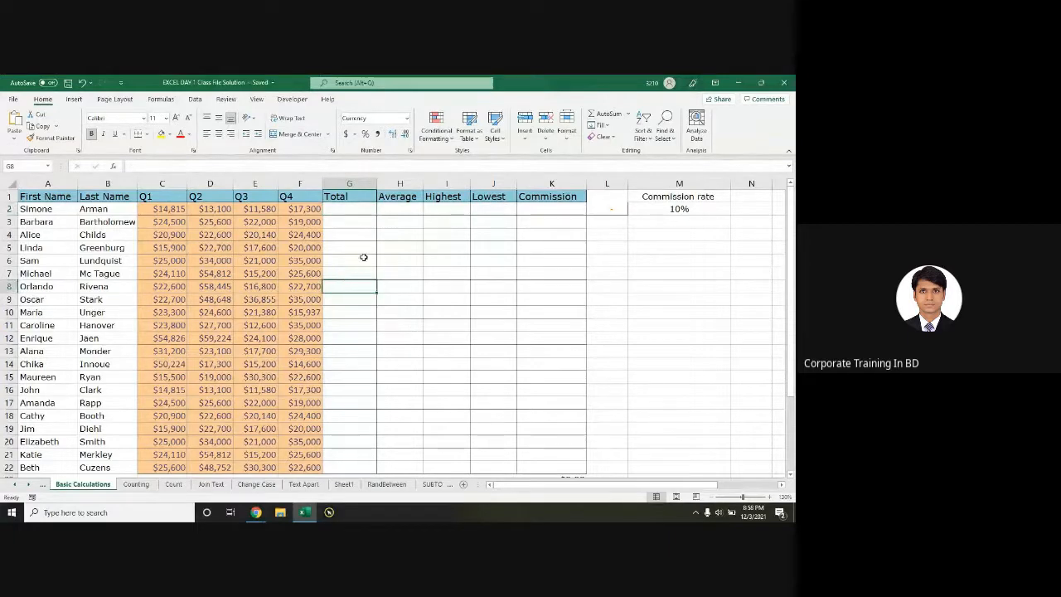
{"action": "left_click_drag", "start_coordinate": [264, 210], "coordinate": [525, 374]}
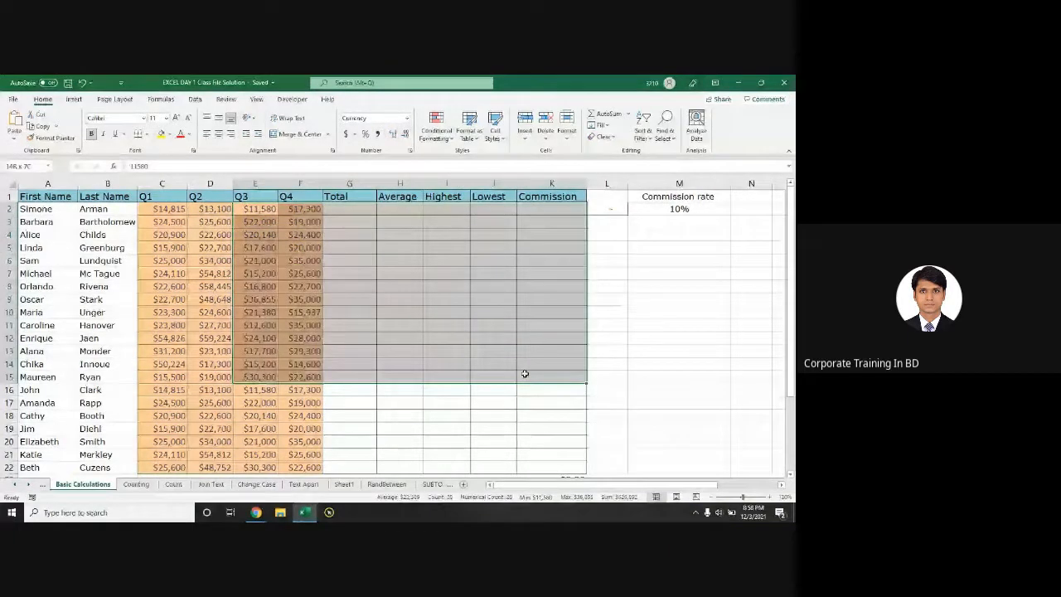
Step: Switch between Excel and other windows, ending on the Google Meet call
{"action": "key", "text": "alt+Tab"}
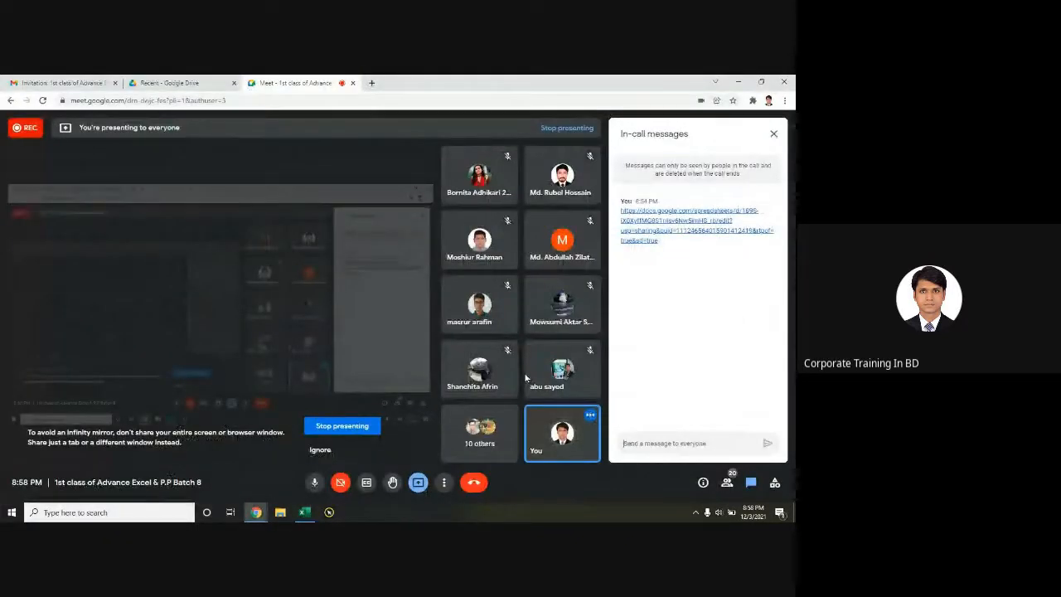
{"action": "key", "text": "alt+Tab"}
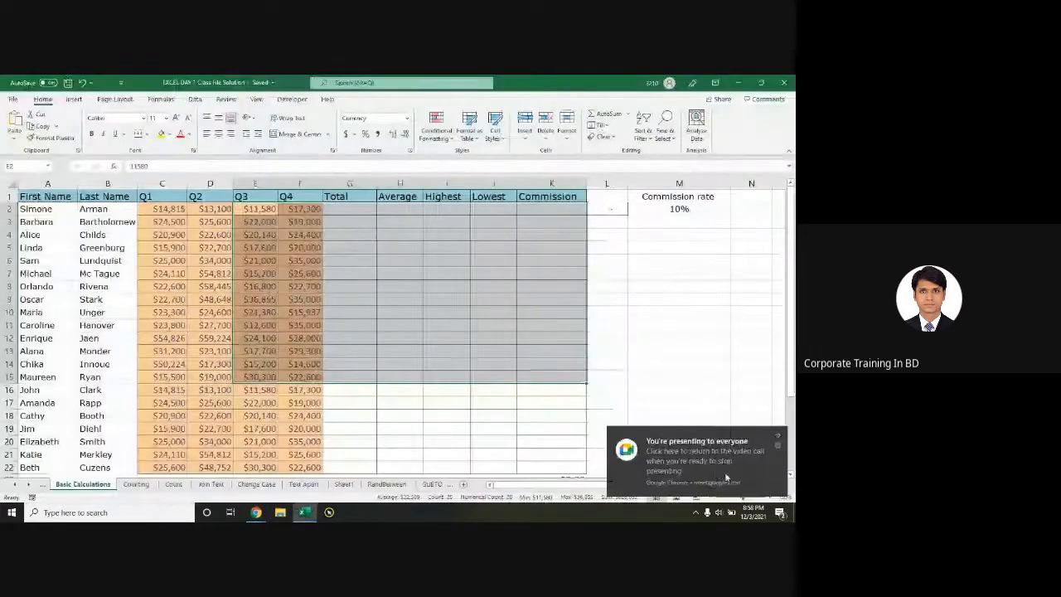
{"action": "key", "text": "alt+Tab"}
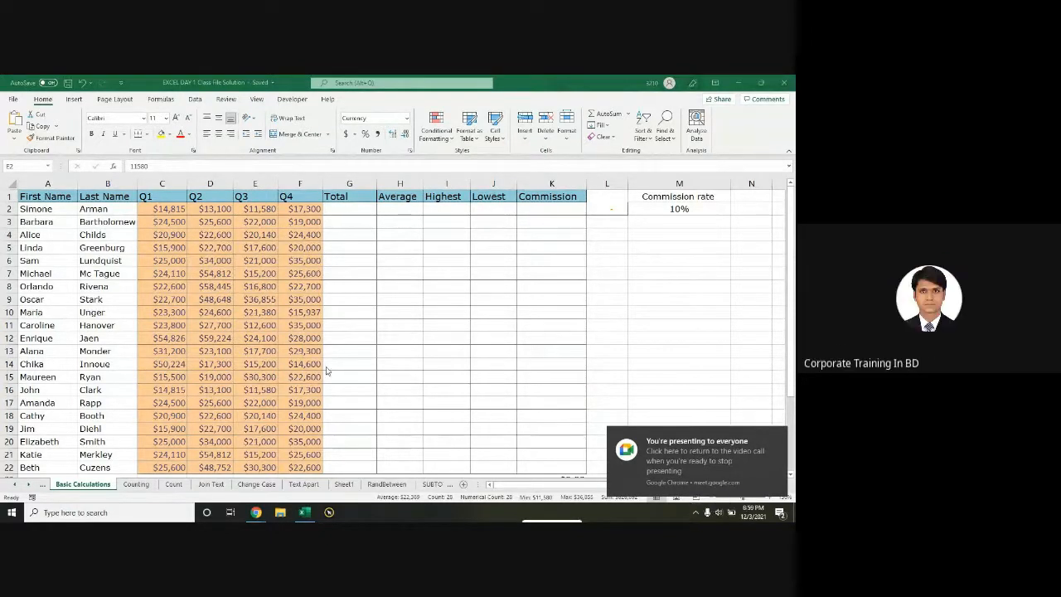
{"action": "key", "text": "alt+Tab"}
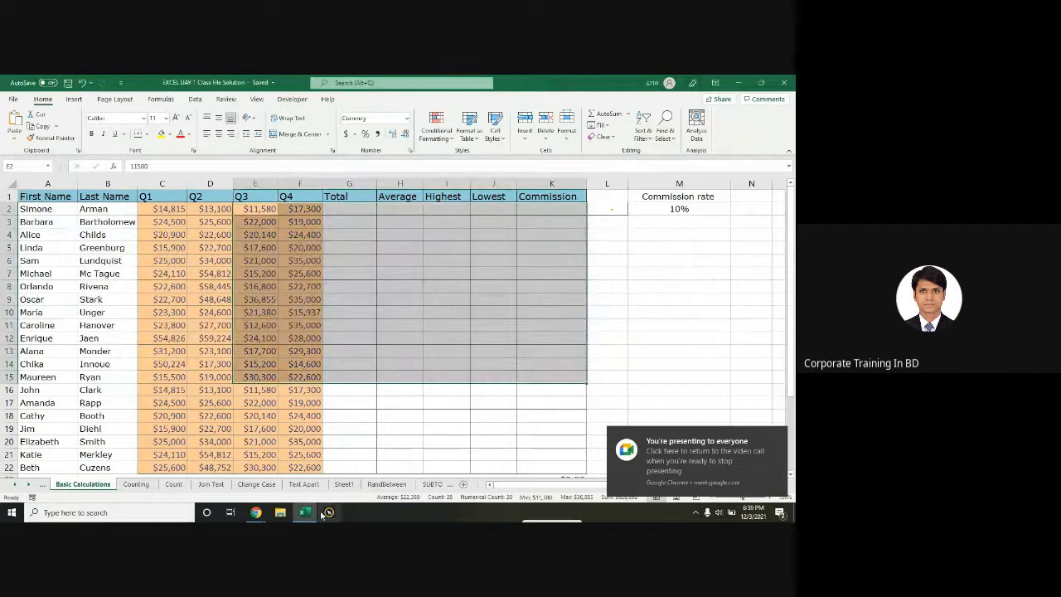
{"action": "key", "text": "alt+Tab"}
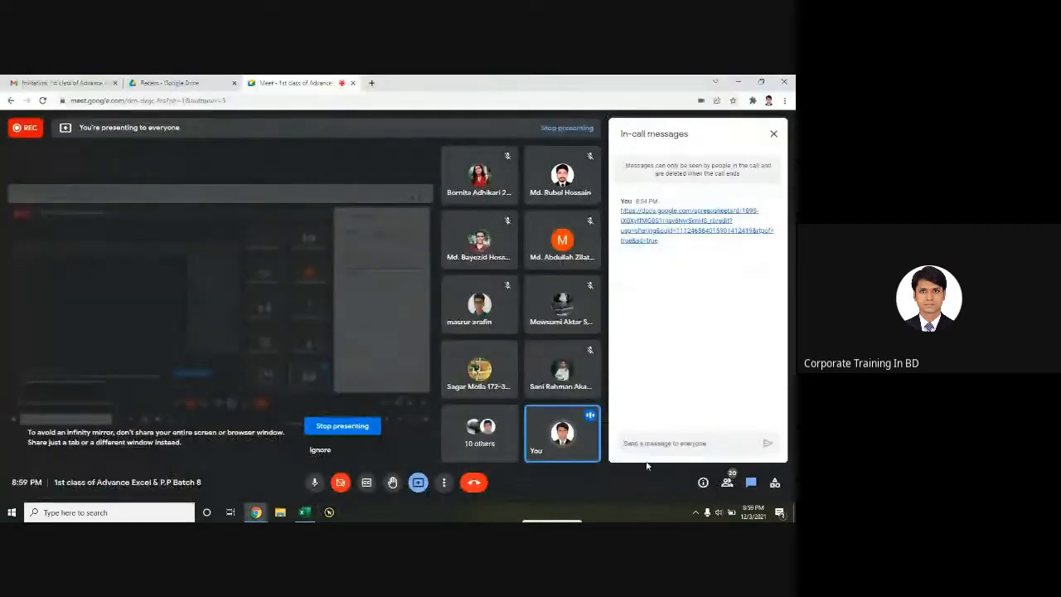
Step: Post the spreadsheet share link in the Meet chat and click the shared link
{"action": "key", "text": "ctrl+v"}
{"action": "key", "text": "Return"}
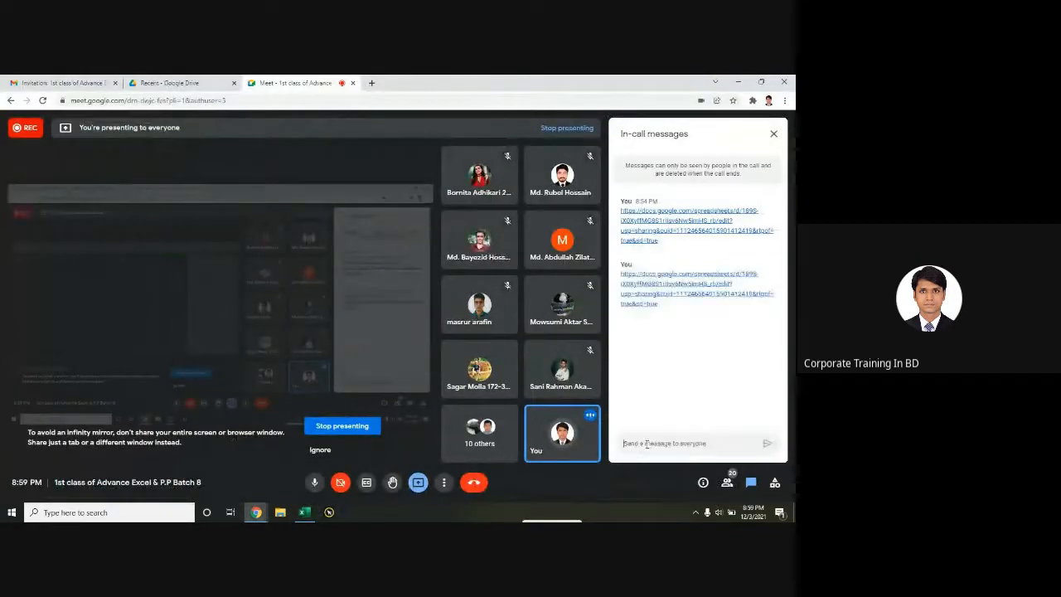
{"action": "left_click", "coordinate": [655, 288]}
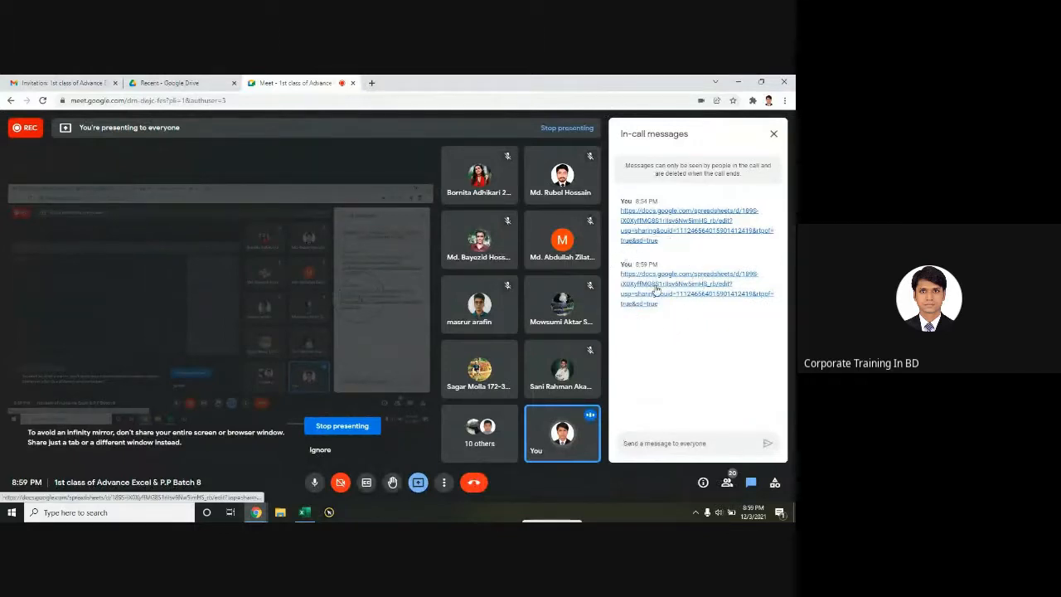
{"action": "left_click", "coordinate": [655, 289]}
{"action": "left_click", "coordinate": [655, 288]}
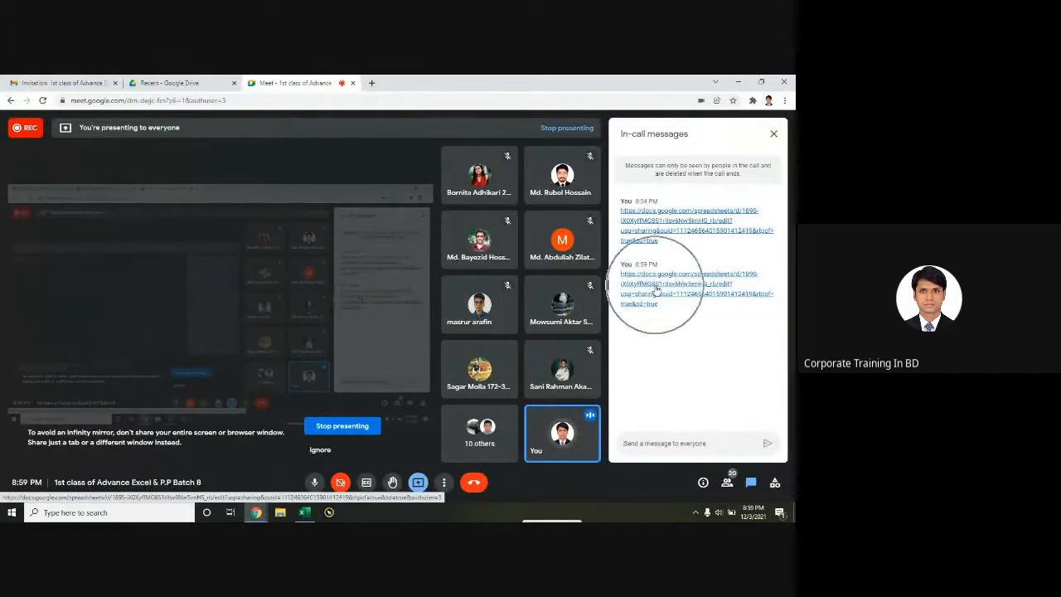
{"action": "left_click", "coordinate": [655, 288]}
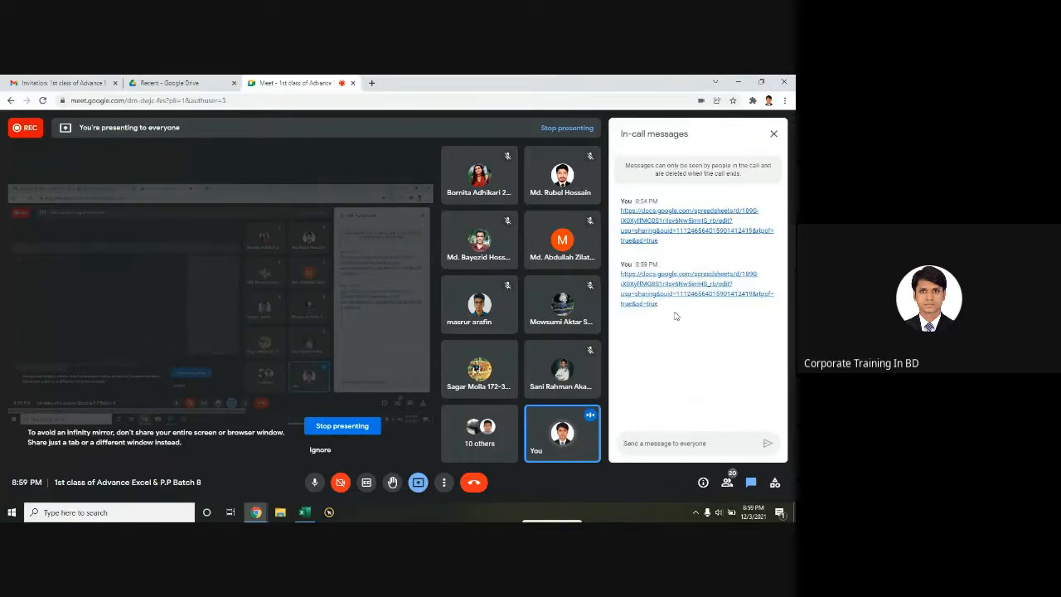
{"action": "left_click", "coordinate": [662, 291]}
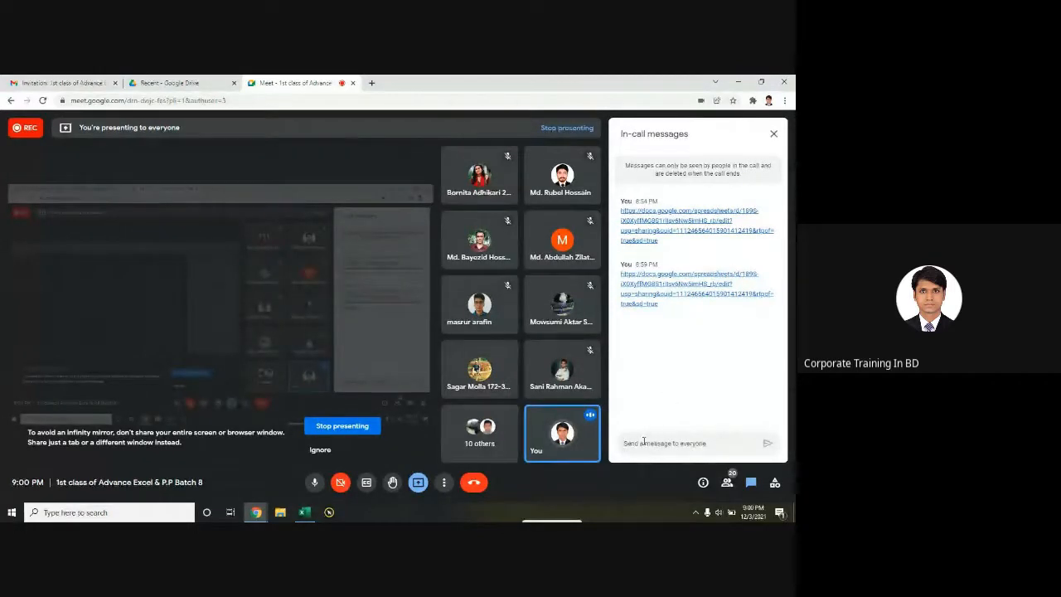
Step: Return to Excel and select the Total to Commission cells for rows 2–3
{"action": "left_click", "coordinate": [738, 82]}
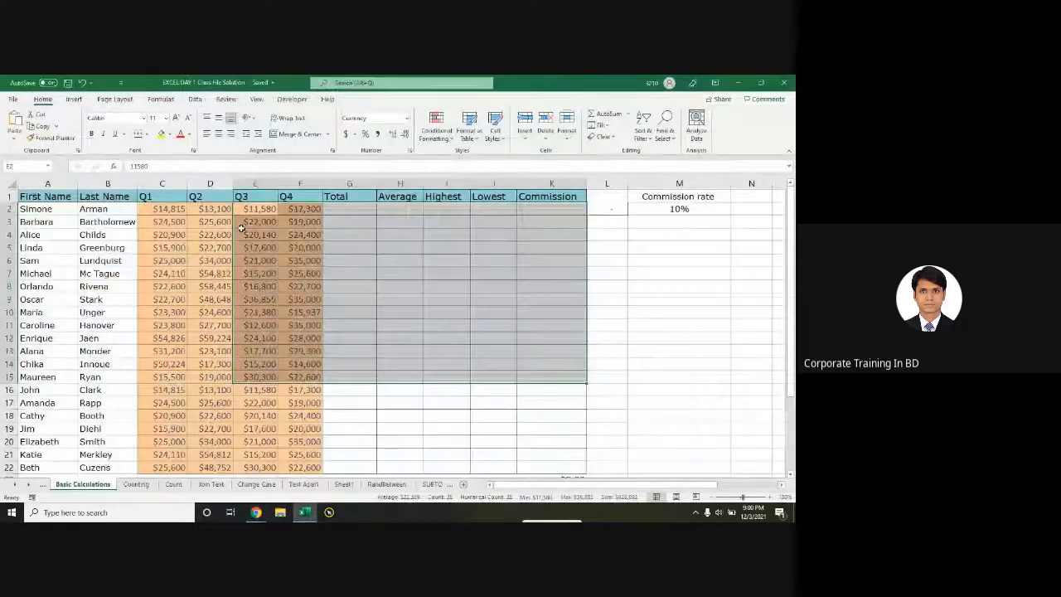
{"action": "left_click", "coordinate": [393, 263]}
{"action": "left_click_drag", "start_coordinate": [348, 208], "coordinate": [533, 216]}
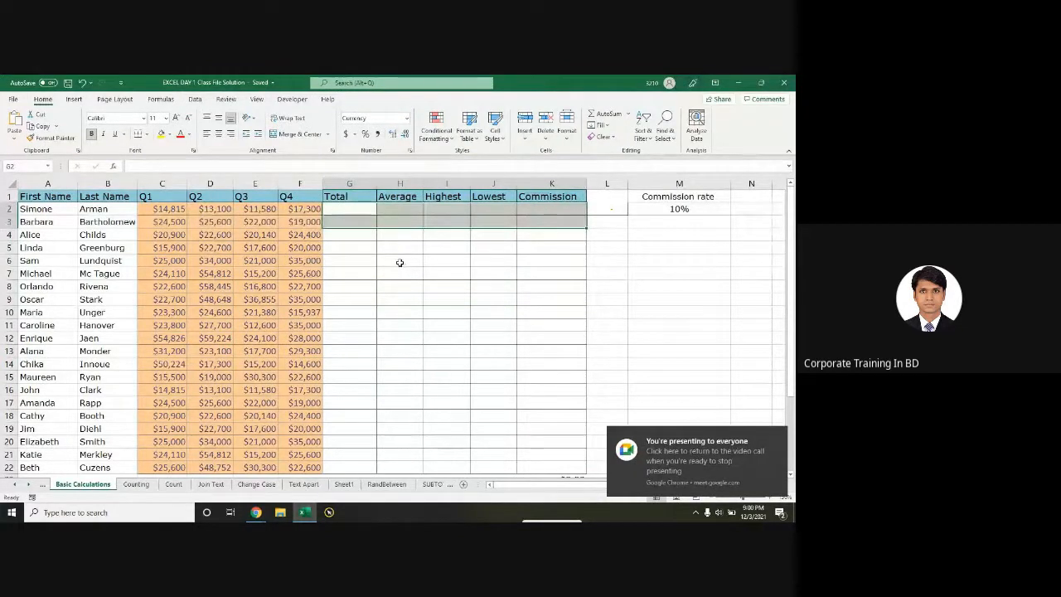
{"action": "key", "text": "alt"}
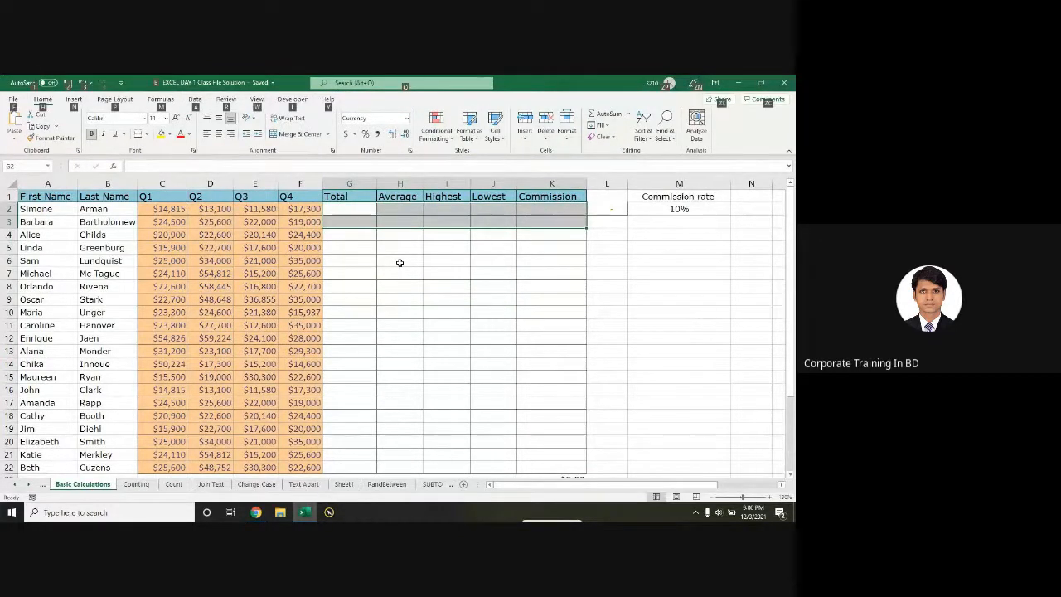
{"action": "left_click", "coordinate": [399, 262]}
{"action": "left_click_drag", "start_coordinate": [351, 207], "coordinate": [550, 225]}
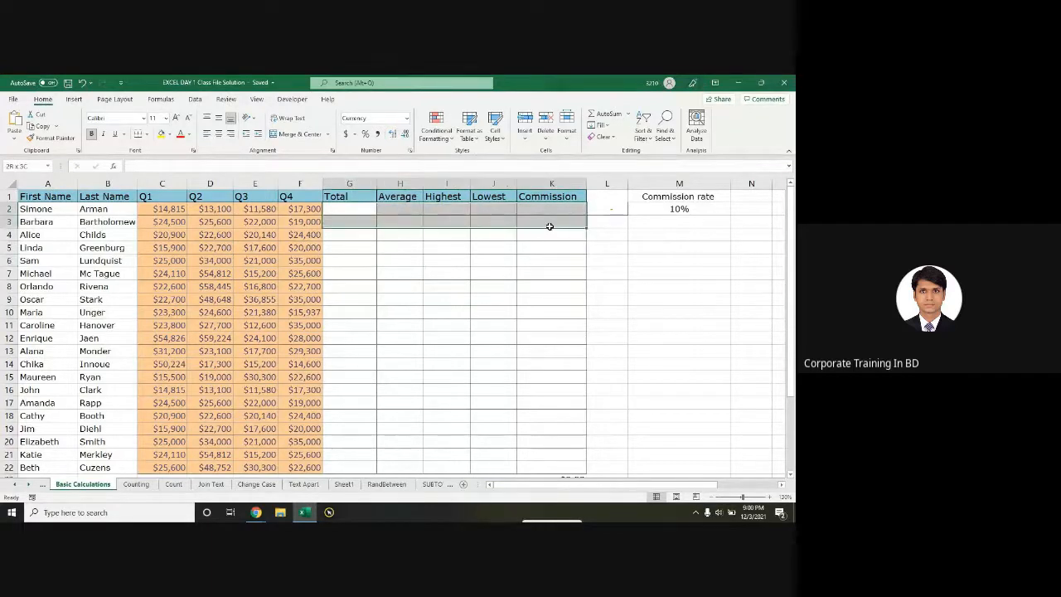
Step: Widen the Total to Commission selection to rows 2–10
{"action": "key", "text": "alt+Tab"}
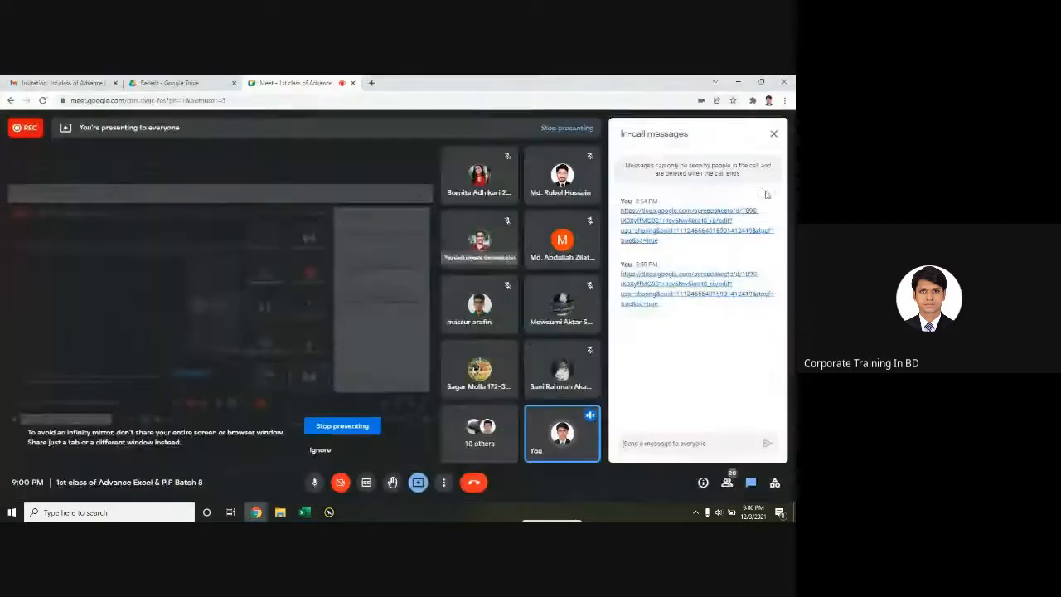
{"action": "key", "text": "alt+Tab"}
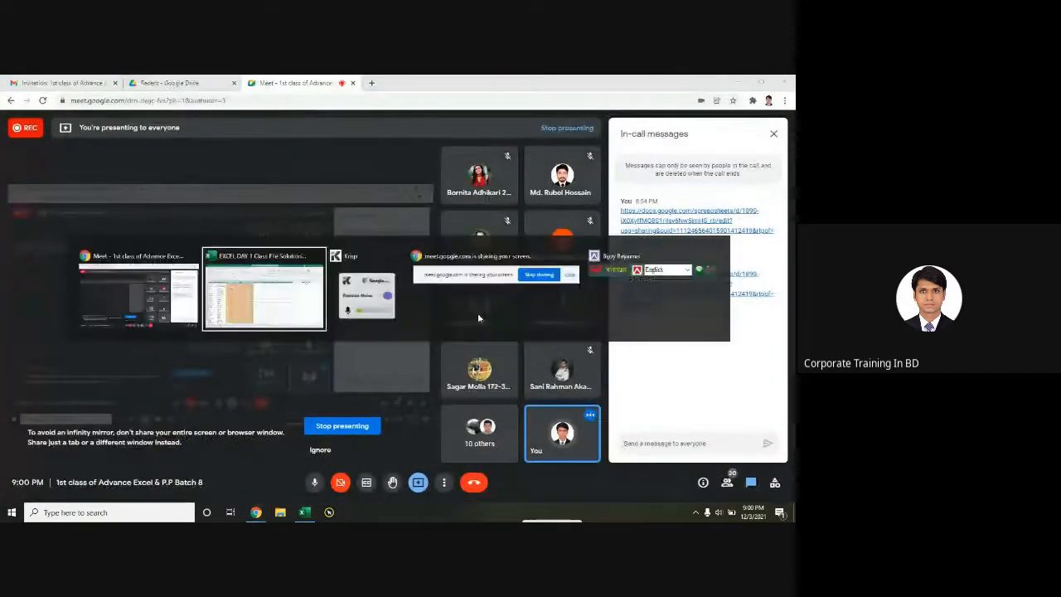
{"action": "left_click_drag", "start_coordinate": [349, 209], "coordinate": [568, 291]}
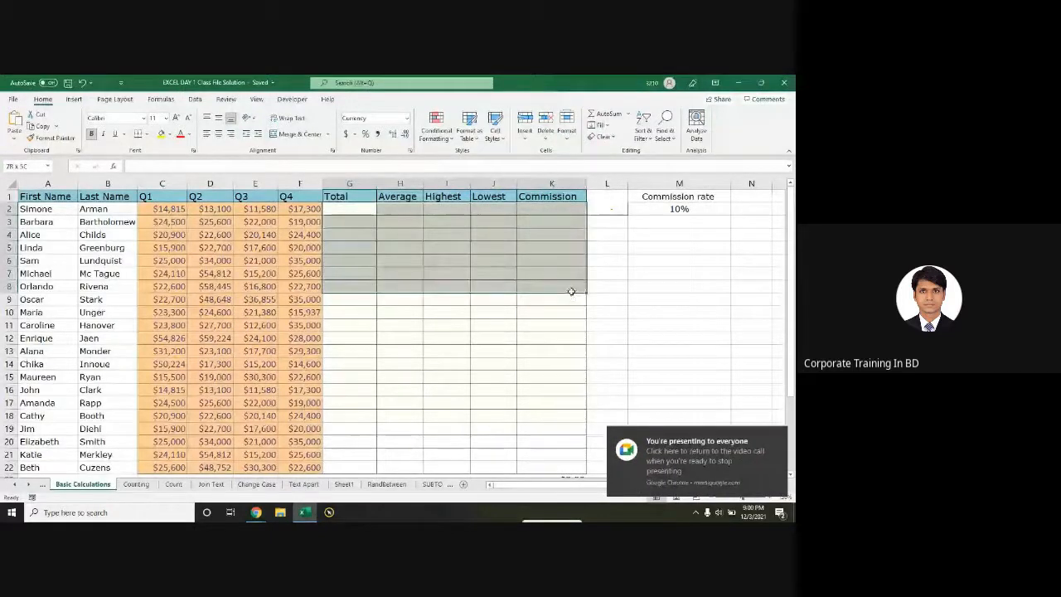
{"action": "left_click", "coordinate": [393, 284]}
{"action": "left_click_drag", "start_coordinate": [349, 207], "coordinate": [523, 315]}
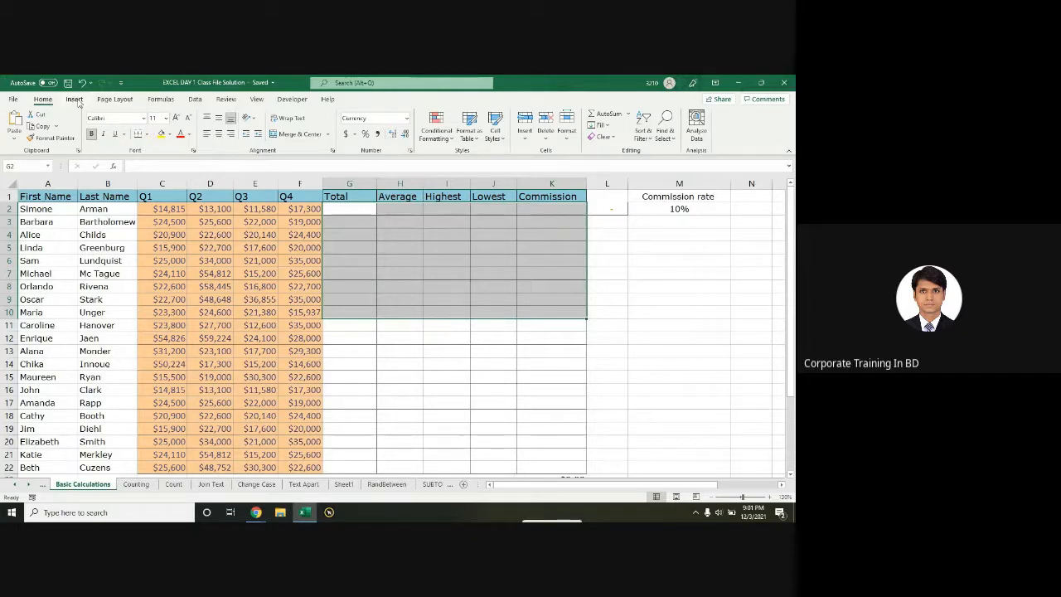
Step: Browse the Page Layout, Formulas, Review, View, Developer, Help and Home tabs, ending on Insert
{"action": "left_click", "coordinate": [114, 99]}
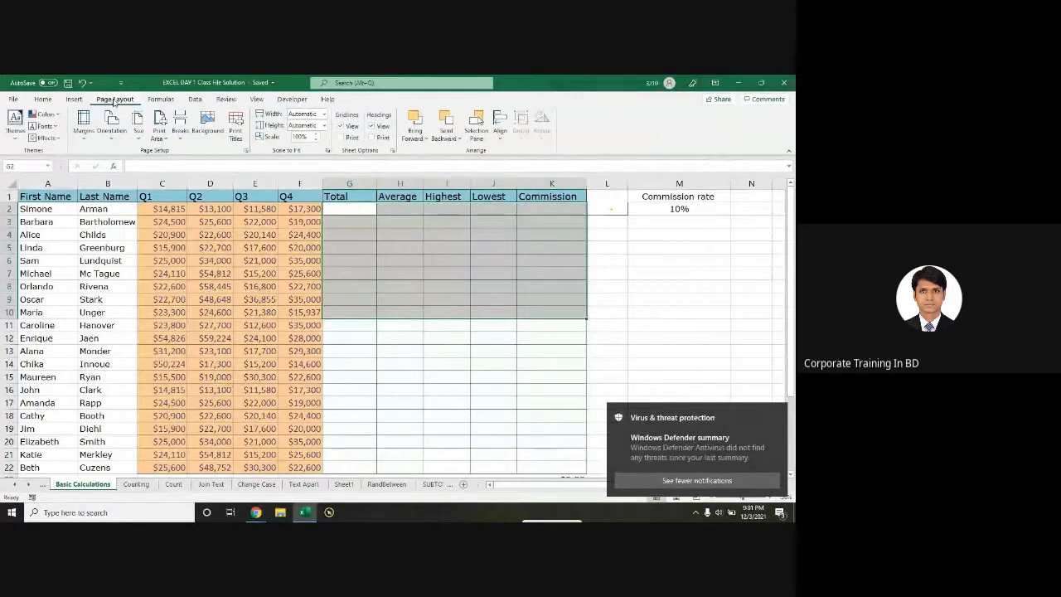
{"action": "left_click", "coordinate": [167, 104]}
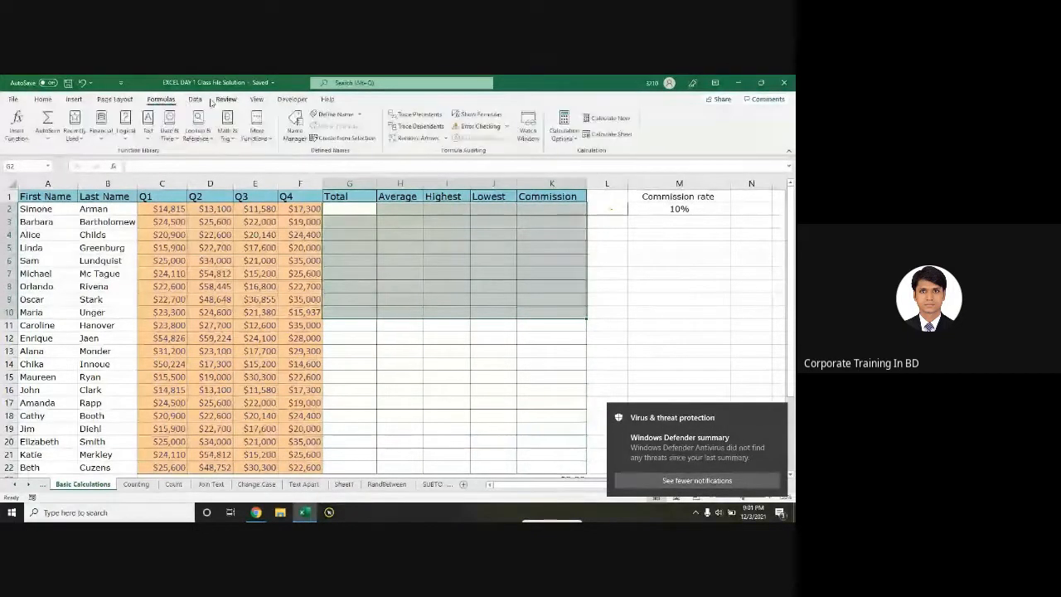
{"action": "left_click", "coordinate": [225, 100]}
{"action": "left_click", "coordinate": [257, 101]}
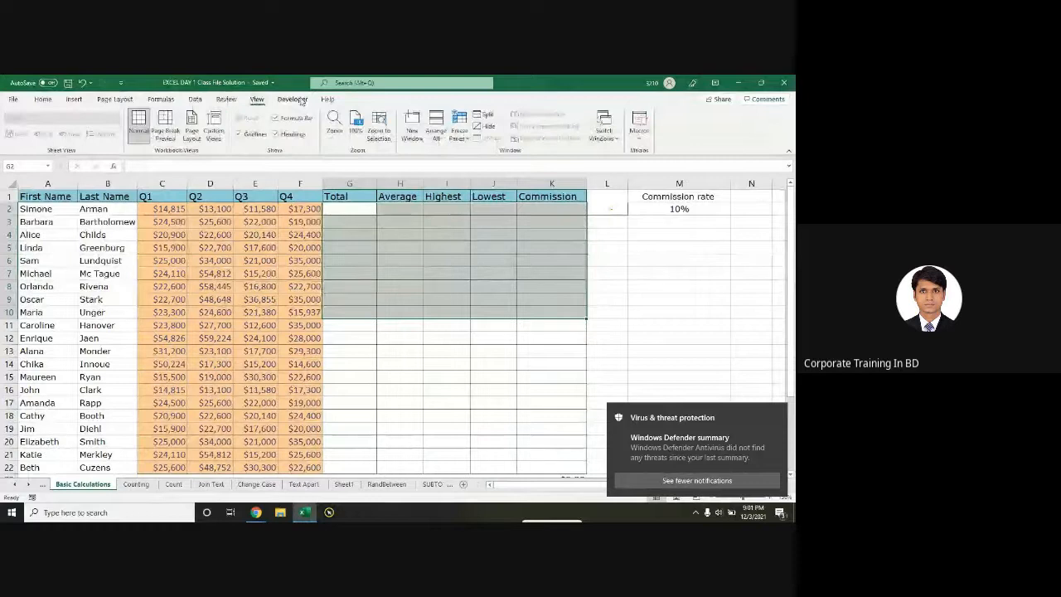
{"action": "left_click", "coordinate": [295, 100]}
{"action": "left_click", "coordinate": [328, 100]}
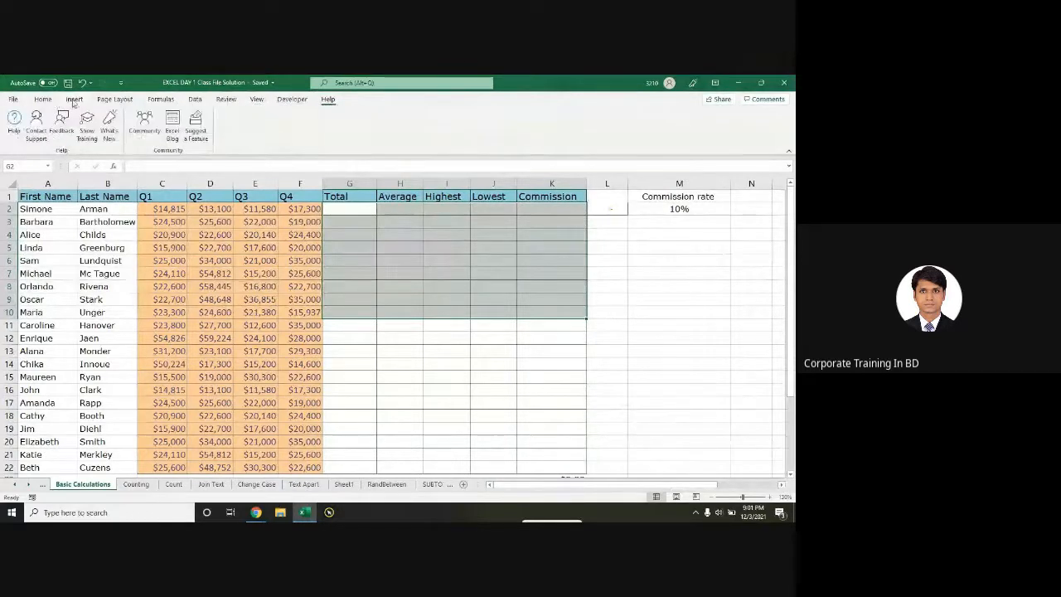
{"action": "left_click", "coordinate": [43, 100]}
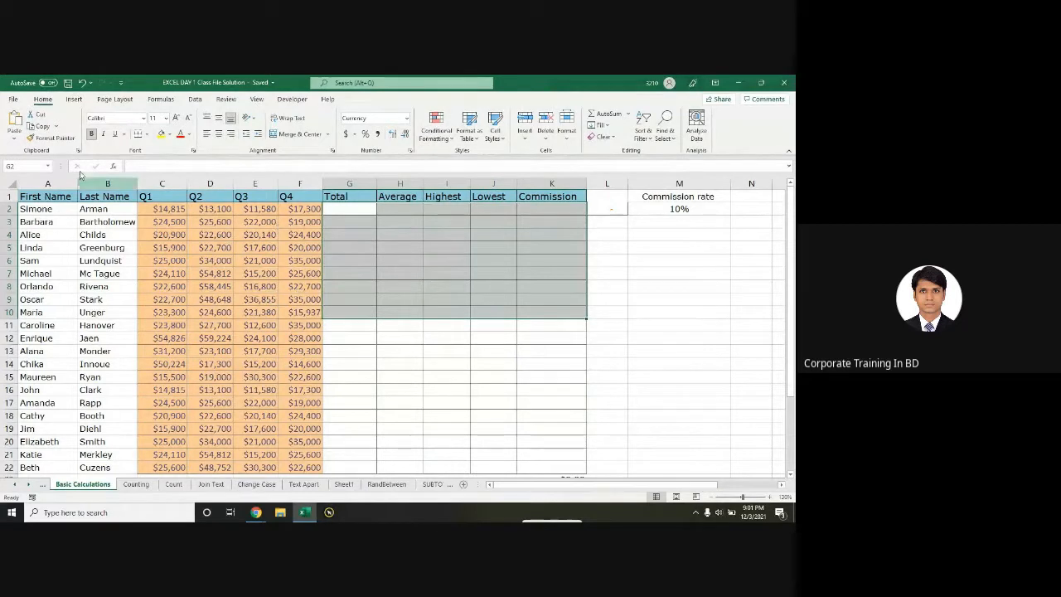
{"action": "left_click", "coordinate": [75, 100]}
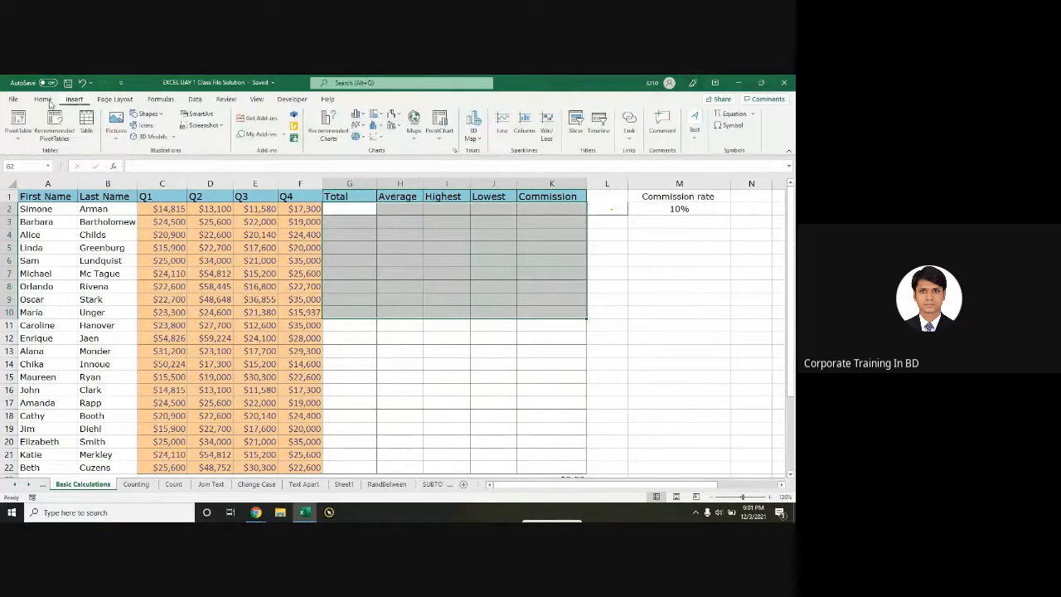
Step: Enter 'Tab' in M9, dismiss the Flash Fill warning, and centre the entry
{"action": "left_click", "coordinate": [369, 284]}
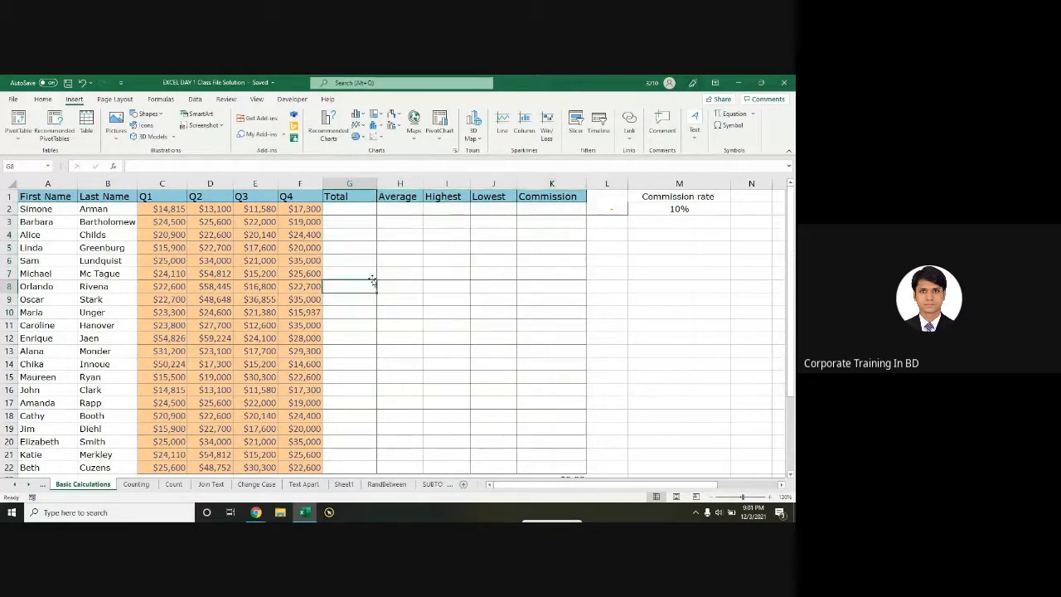
{"action": "left_click", "coordinate": [636, 305]}
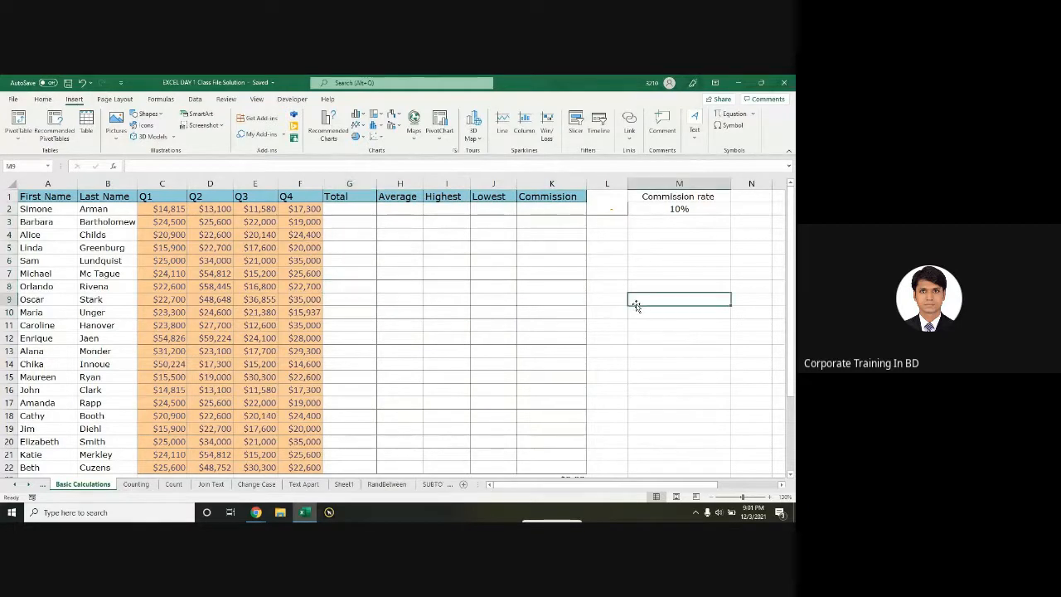
{"action": "type", "text": "Tab"}
{"action": "key", "text": "Return"}
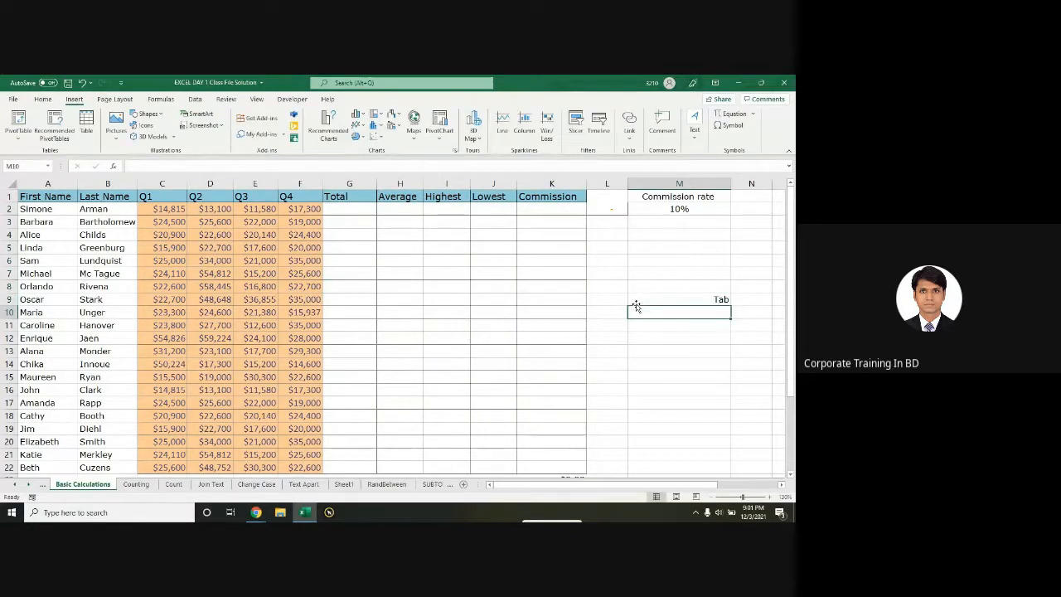
{"action": "left_click", "coordinate": [638, 299]}
{"action": "key", "text": "ctrl+e"}
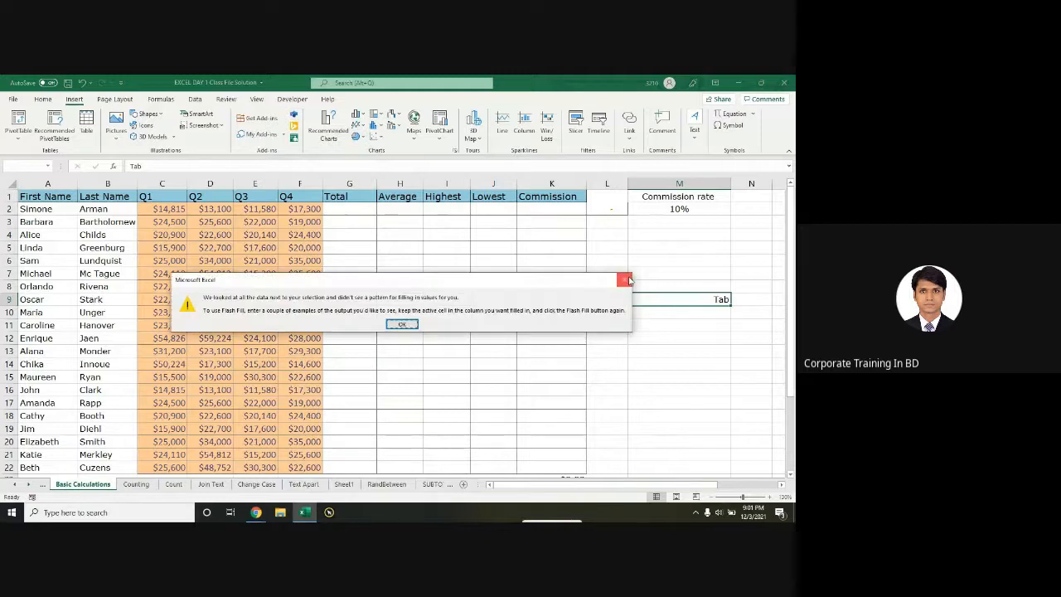
{"action": "left_click", "coordinate": [626, 280]}
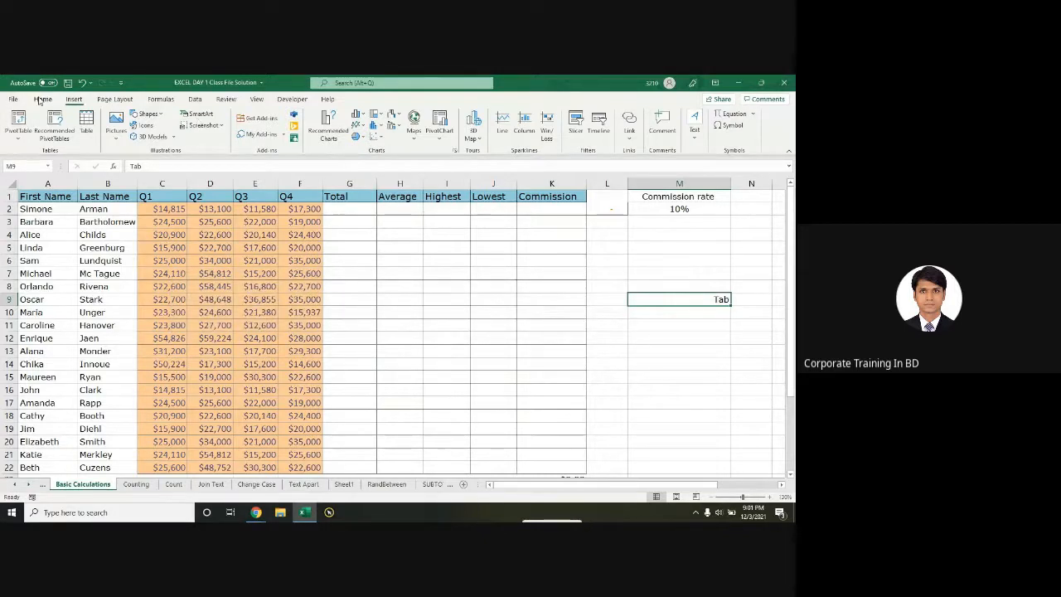
{"action": "left_click", "coordinate": [42, 98]}
{"action": "left_click", "coordinate": [218, 133]}
{"action": "left_click", "coordinate": [661, 300]}
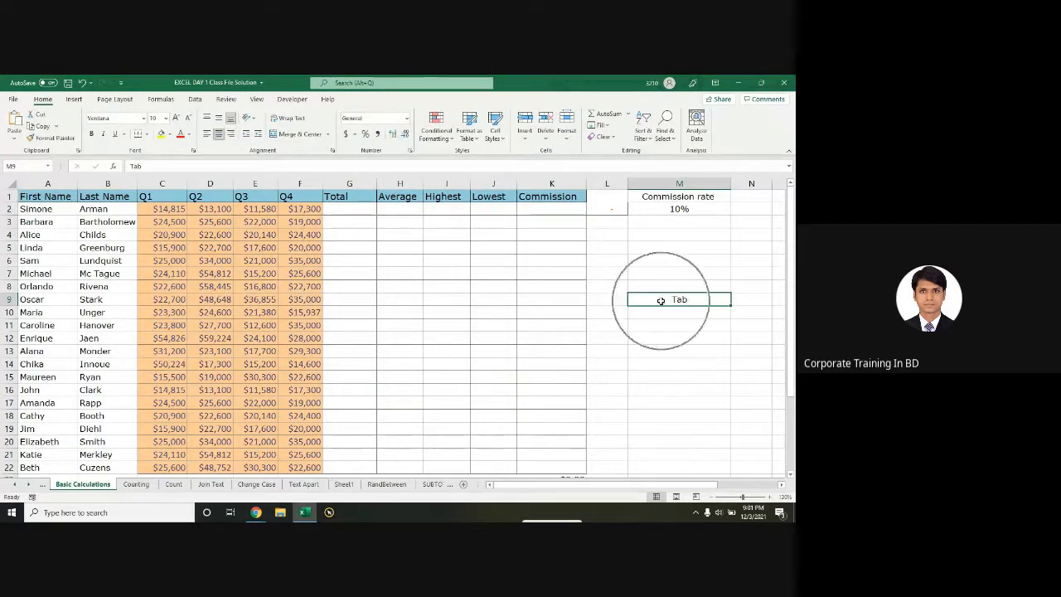
Step: Browse the Insert, Page Layout, Formulas, Data, Review, View and Developer tabs, returning to Home
{"action": "left_click", "coordinate": [74, 100]}
{"action": "left_click", "coordinate": [116, 100]}
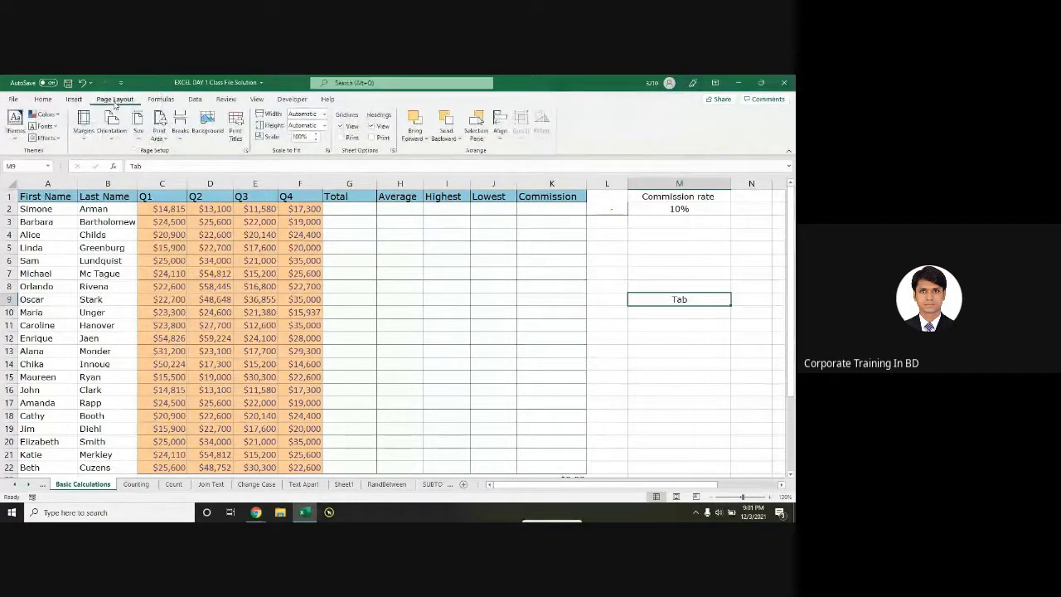
{"action": "left_click", "coordinate": [162, 99]}
{"action": "left_click", "coordinate": [193, 99]}
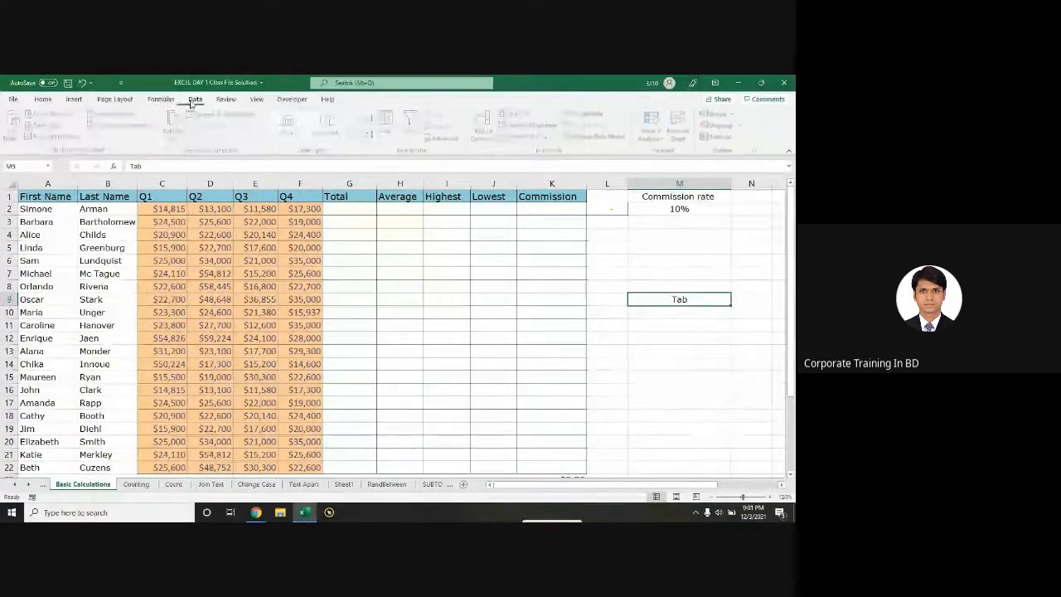
{"action": "left_click", "coordinate": [226, 99]}
{"action": "left_click", "coordinate": [256, 99]}
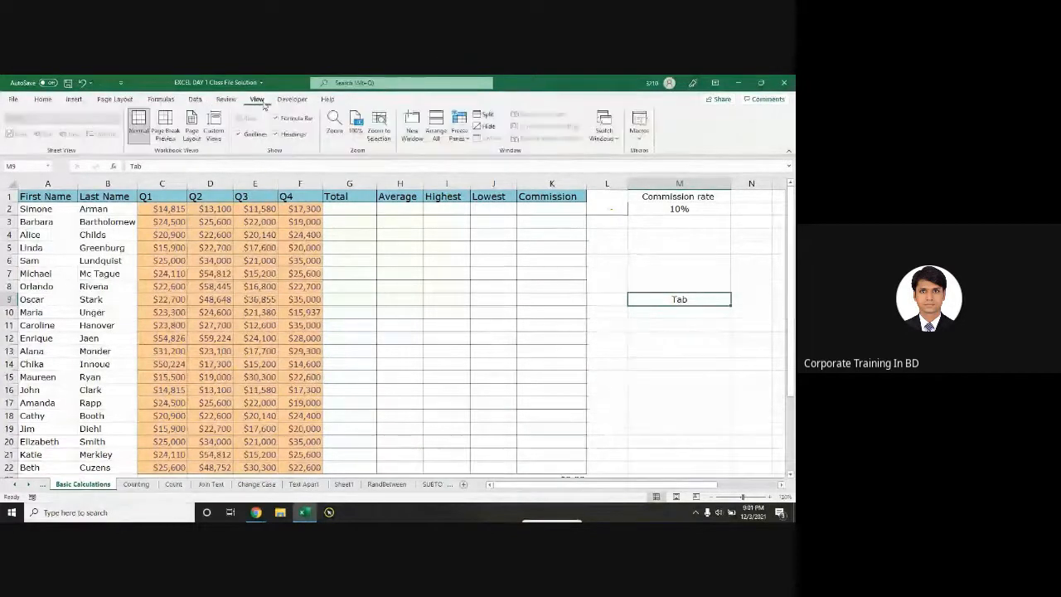
{"action": "left_click", "coordinate": [291, 99]}
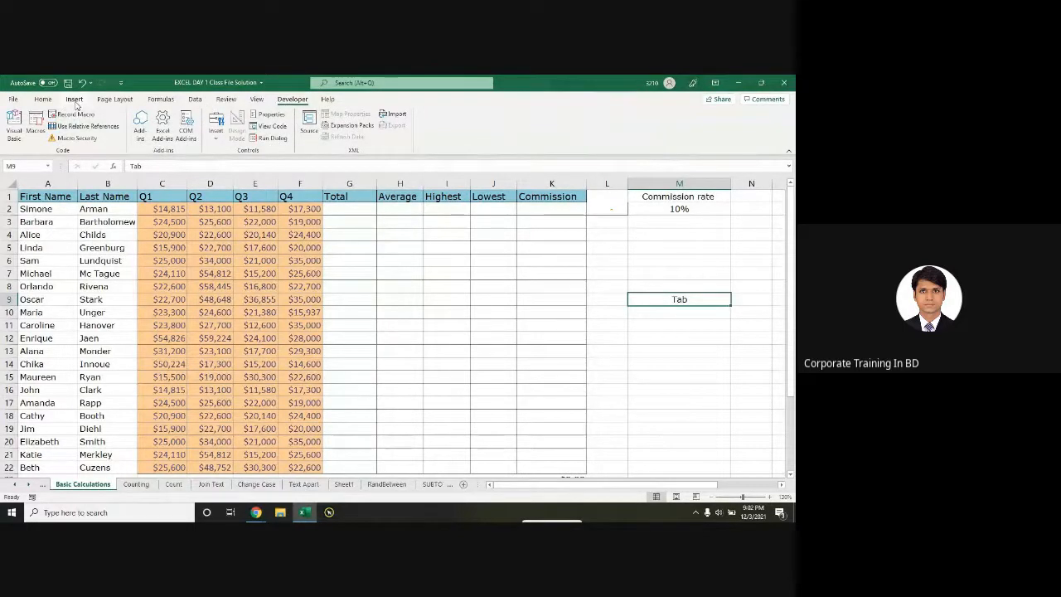
{"action": "left_click", "coordinate": [75, 100]}
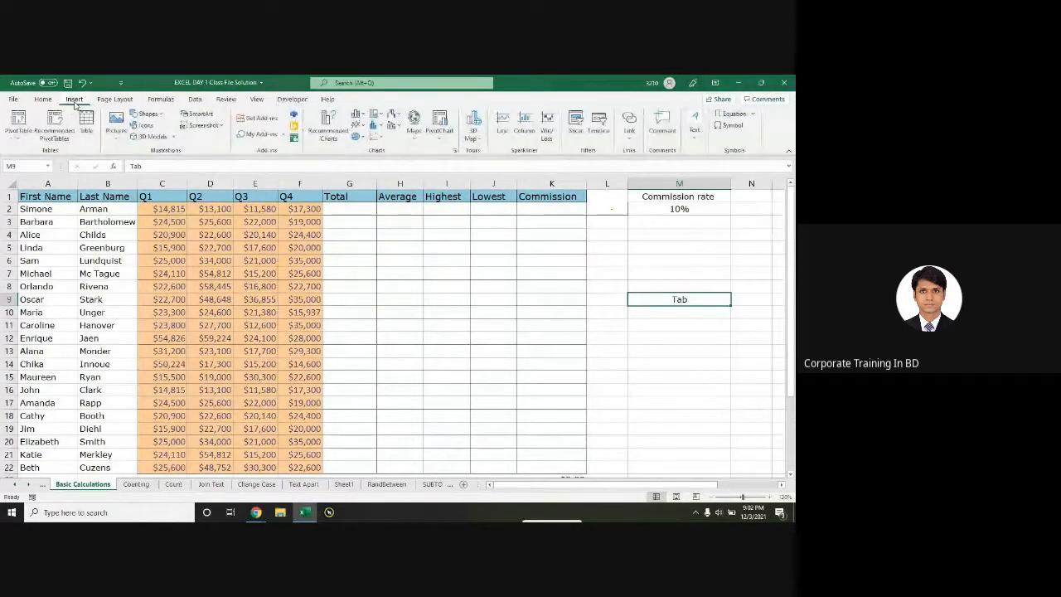
{"action": "left_click", "coordinate": [39, 99]}
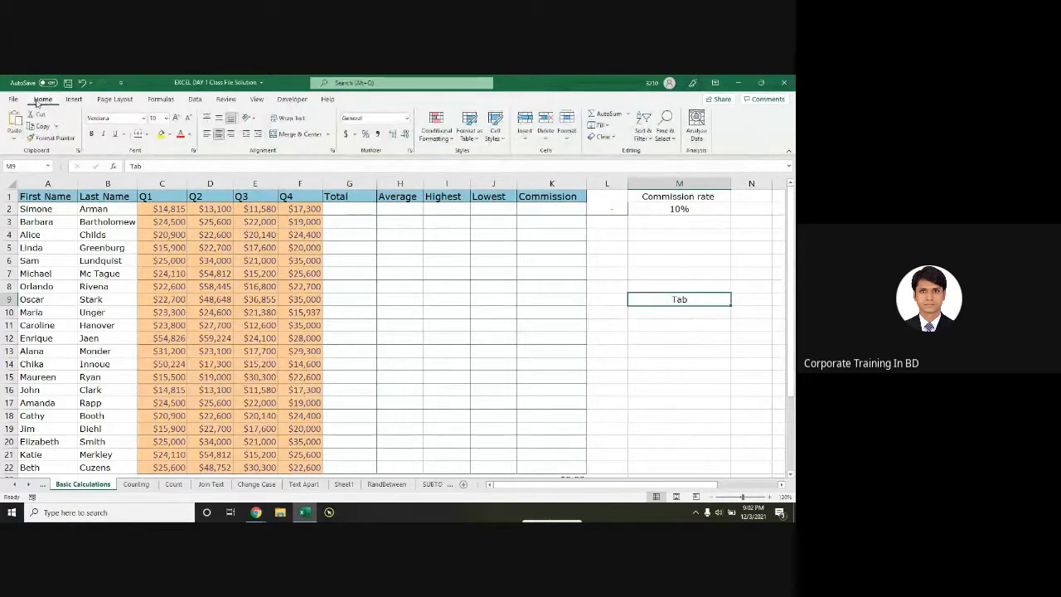
Step: Go to File > New and scroll through the workbook template gallery
{"action": "left_click", "coordinate": [14, 99]}
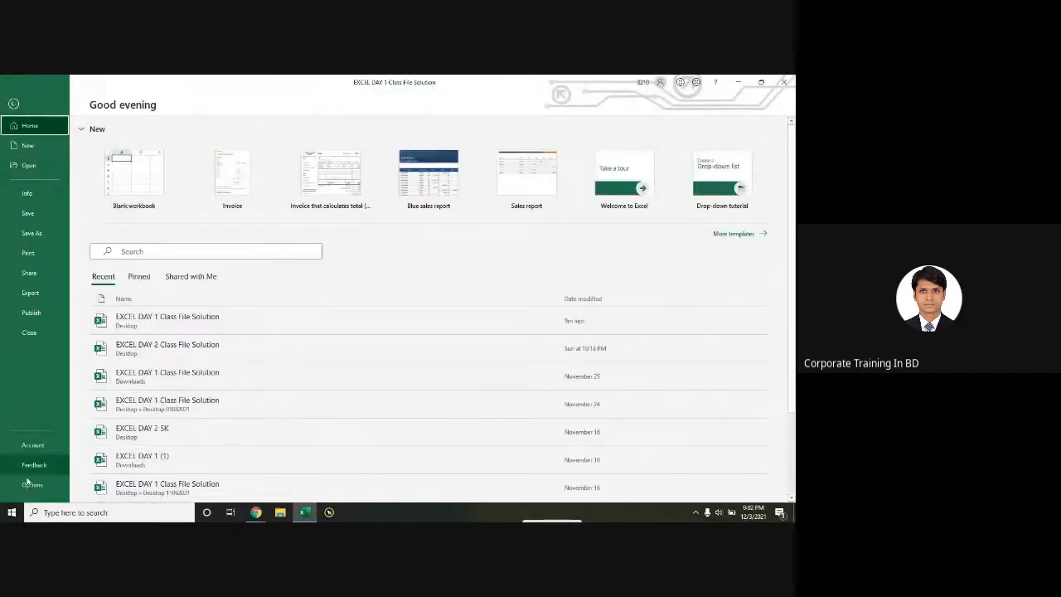
{"action": "left_click", "coordinate": [29, 148]}
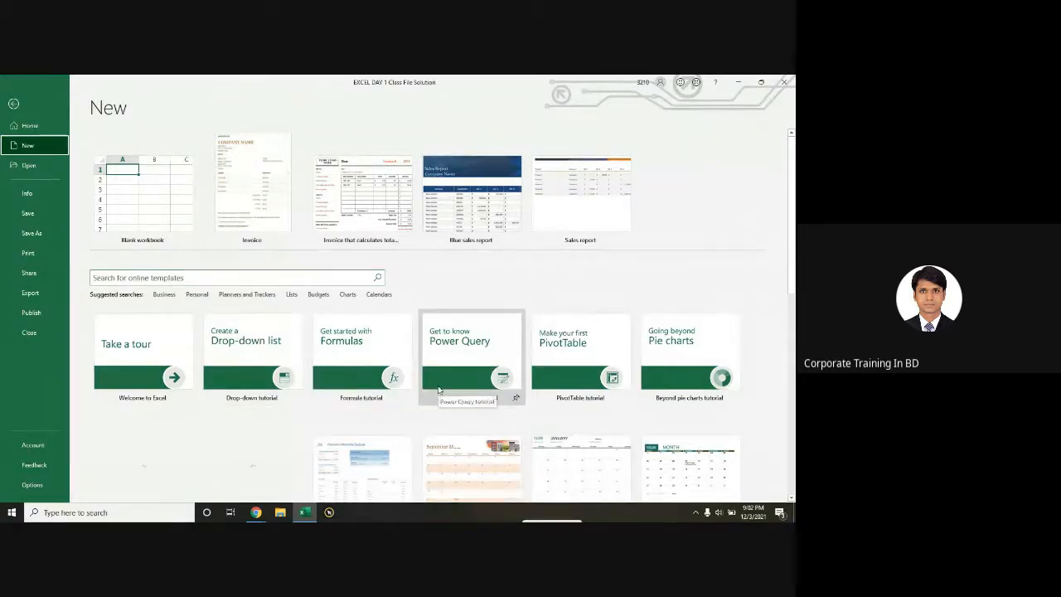
{"action": "scroll", "coordinate": [440, 296], "scroll_direction": "down", "scroll_amount": 3}
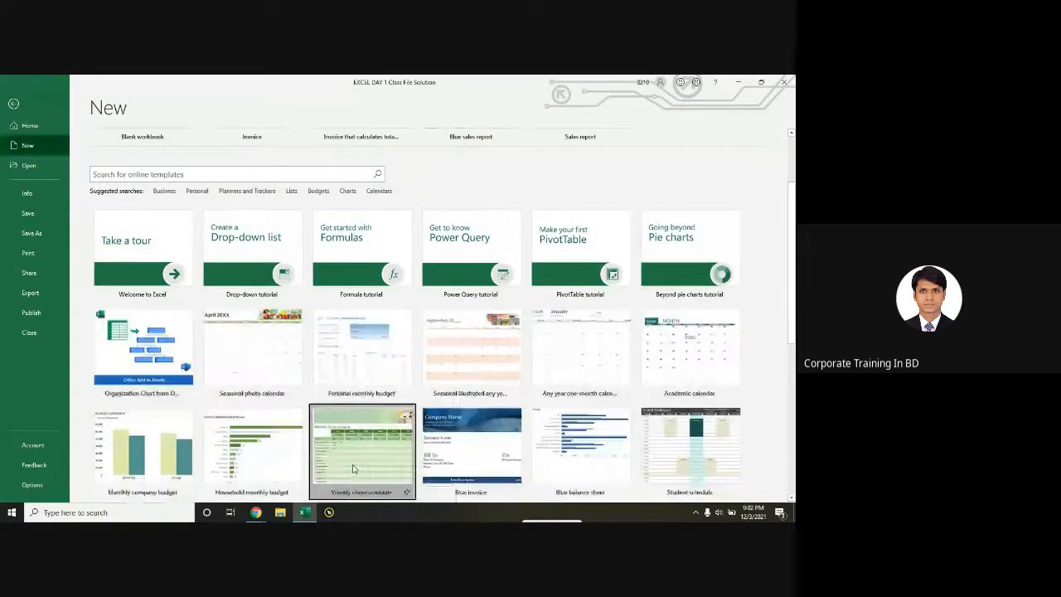
Step: Create a workbook from the Weekly chore schedule template and select a block of chore cells
{"action": "left_click", "coordinate": [352, 466]}
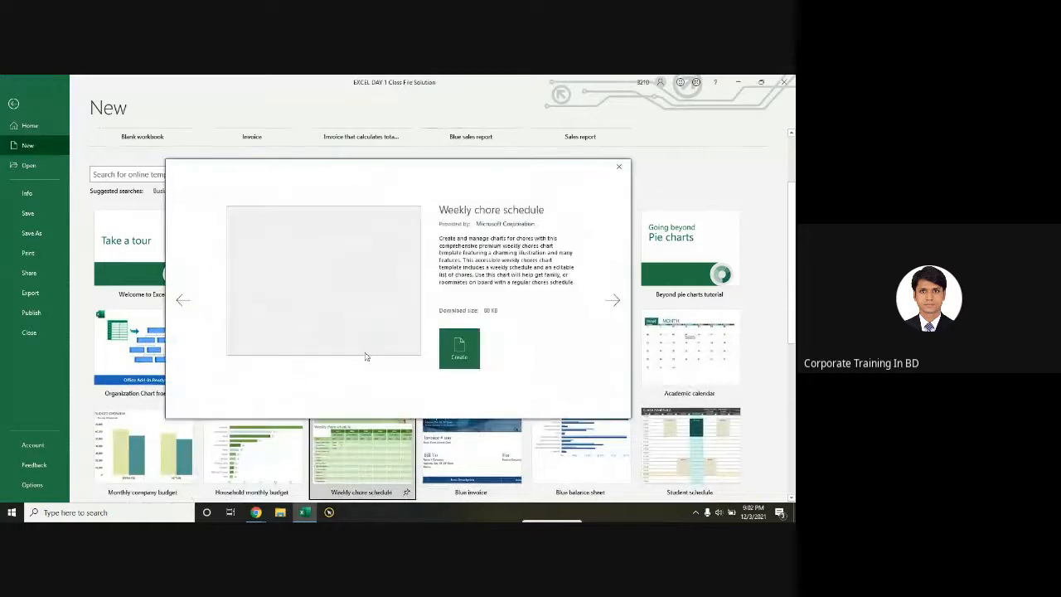
{"action": "left_click", "coordinate": [451, 340]}
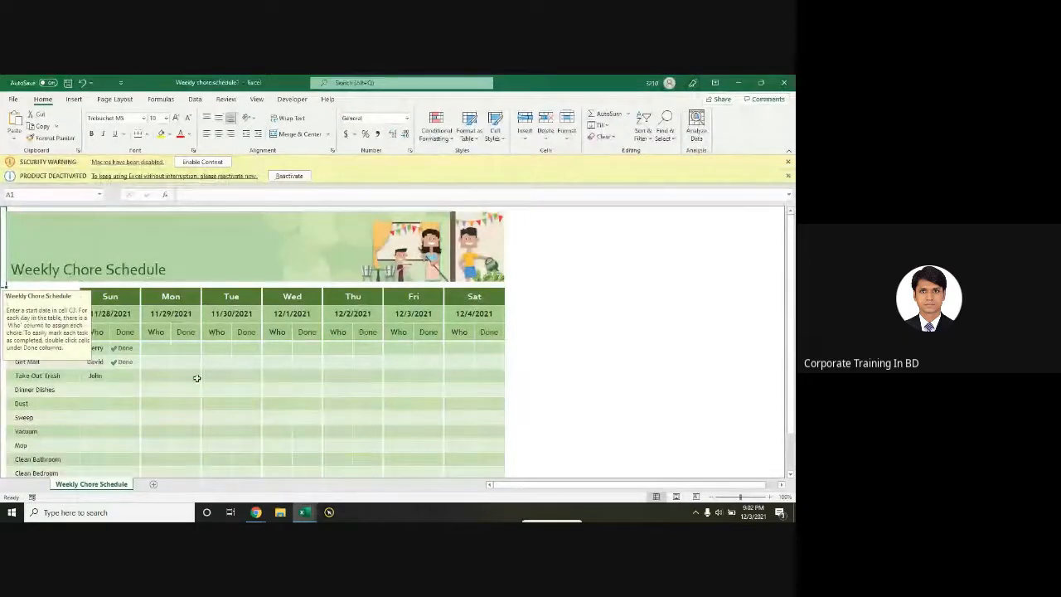
{"action": "left_click", "coordinate": [157, 378]}
{"action": "left_click_drag", "start_coordinate": [68, 317], "coordinate": [373, 391]}
{"action": "scroll", "coordinate": [328, 377], "scroll_direction": "down", "scroll_amount": 4}
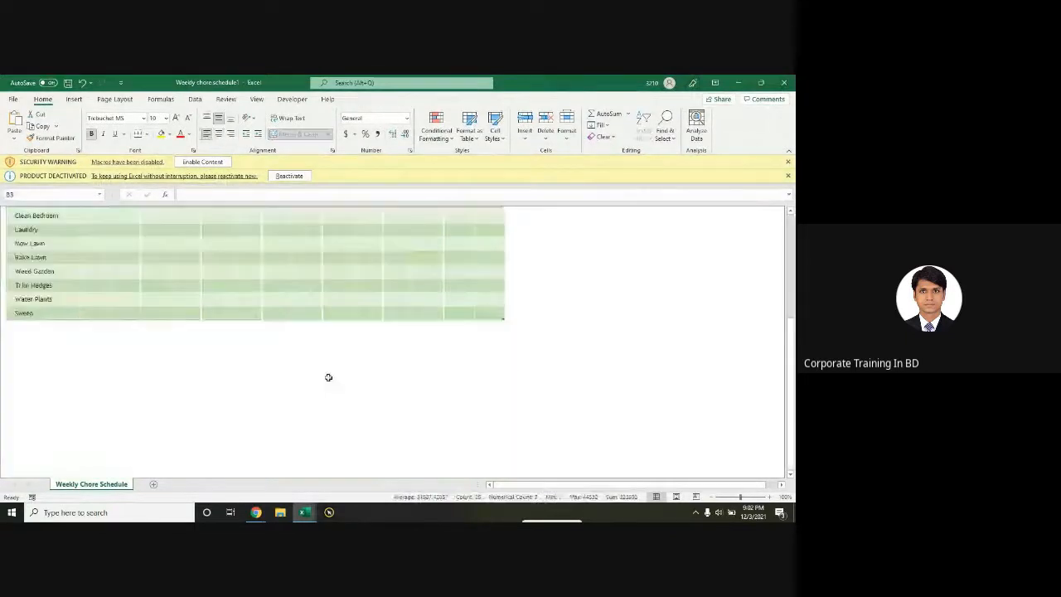
{"action": "scroll", "coordinate": [286, 374], "scroll_direction": "down", "scroll_amount": 4}
{"action": "scroll", "coordinate": [268, 372], "scroll_direction": "up", "scroll_amount": 10}
Step: Move the chore cell block down the sheet, then close the template workbook without saving
{"action": "left_click_drag", "start_coordinate": [136, 306], "coordinate": [307, 419]}
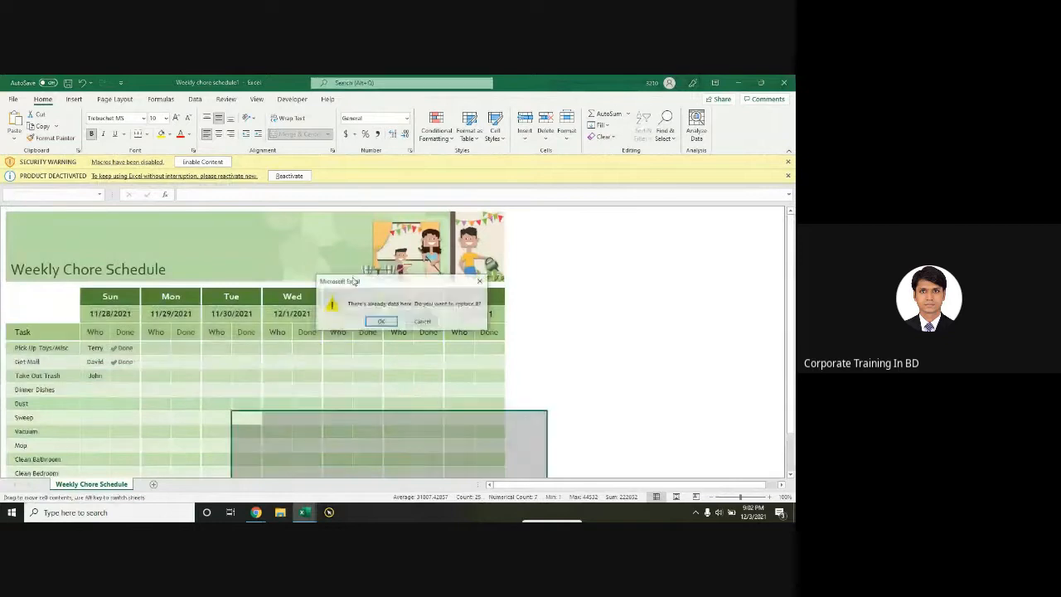
{"action": "left_click", "coordinate": [381, 322]}
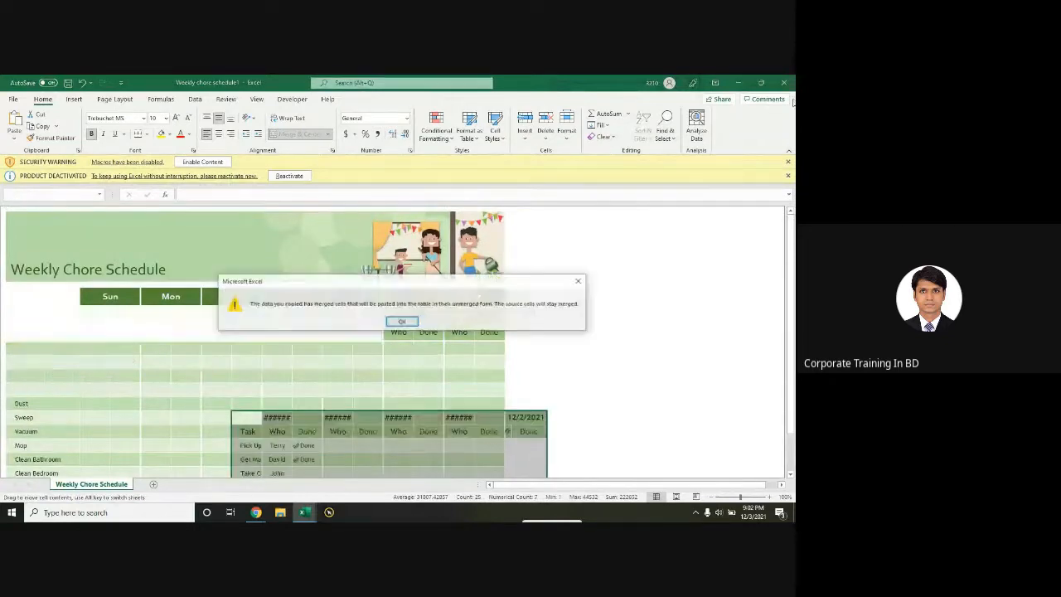
{"action": "left_click", "coordinate": [576, 280]}
{"action": "left_click", "coordinate": [401, 258]}
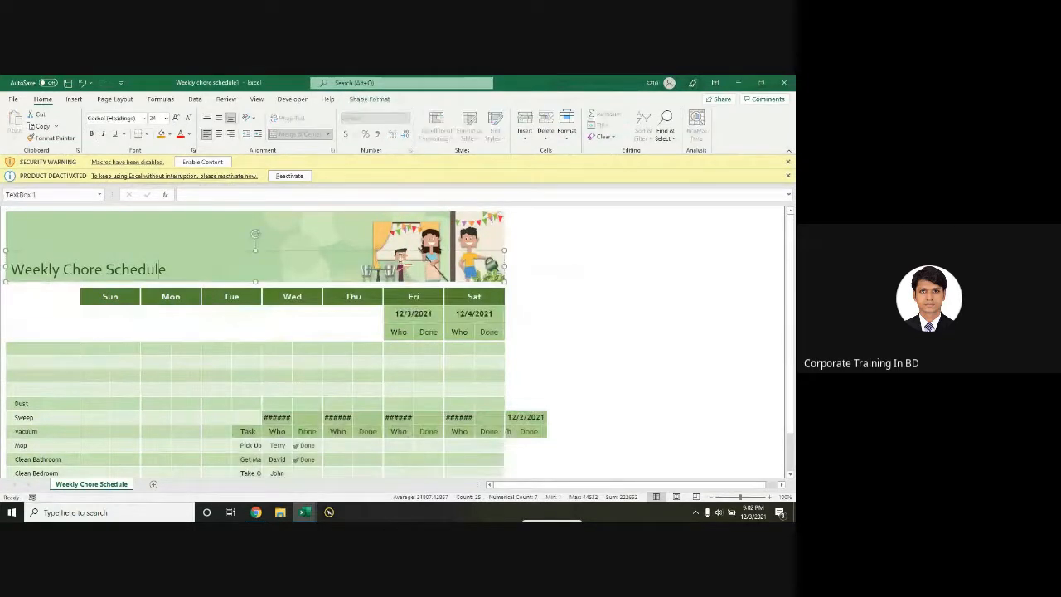
{"action": "left_click", "coordinate": [785, 82]}
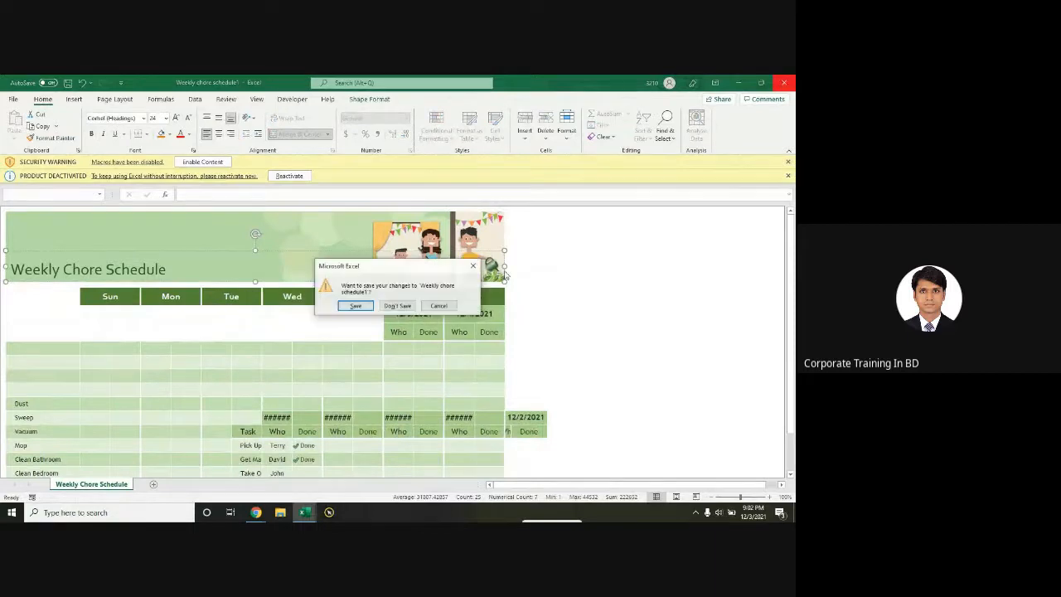
{"action": "left_click", "coordinate": [400, 305]}
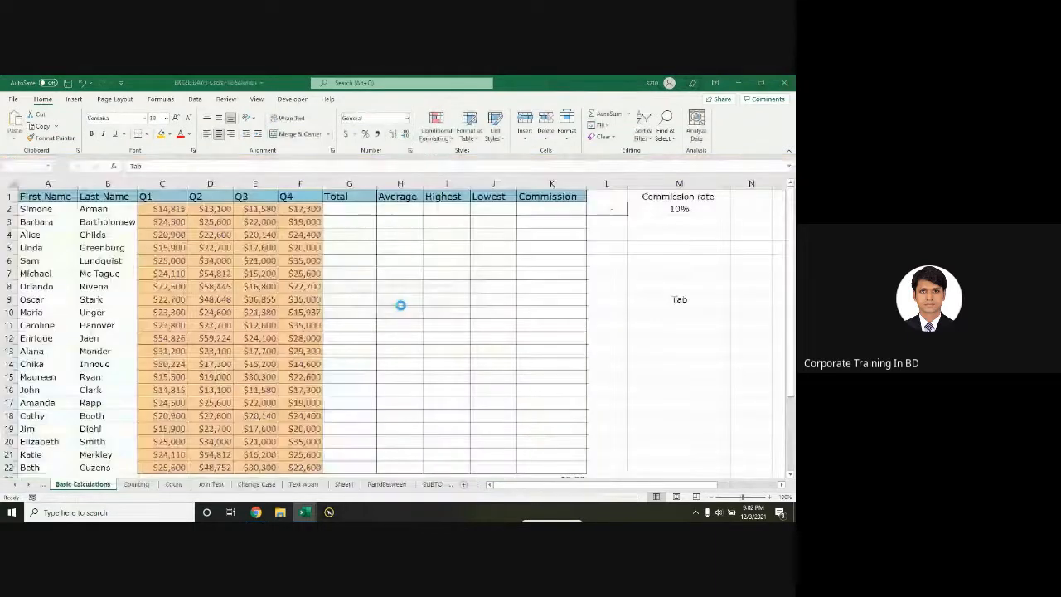
Step: Browse for a workbook via File > Open, then show the EXCEL DAY 1 Class File Solution Info page
{"action": "left_click", "coordinate": [13, 98]}
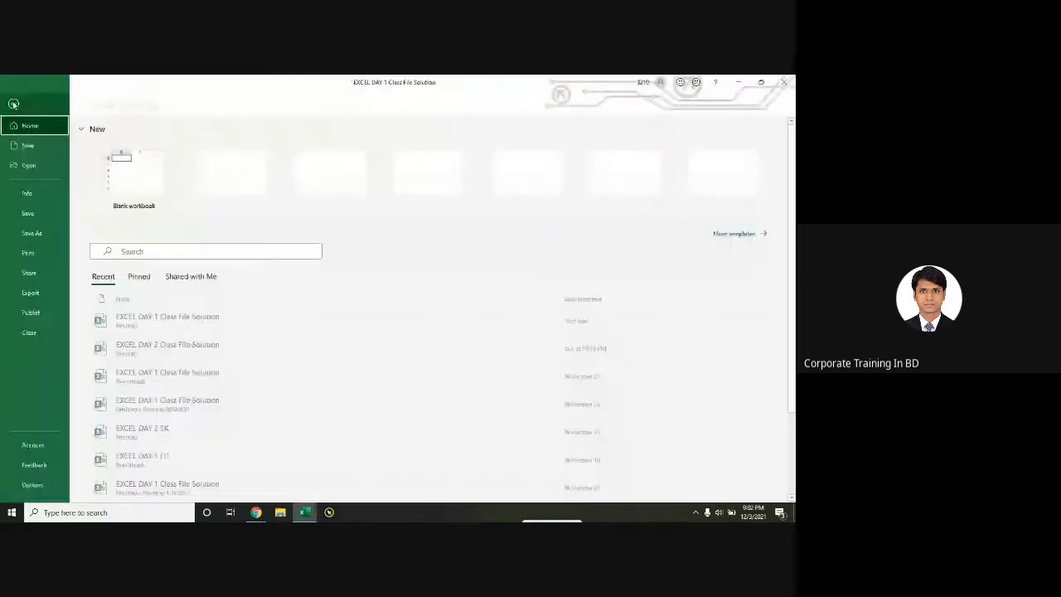
{"action": "left_click", "coordinate": [29, 166]}
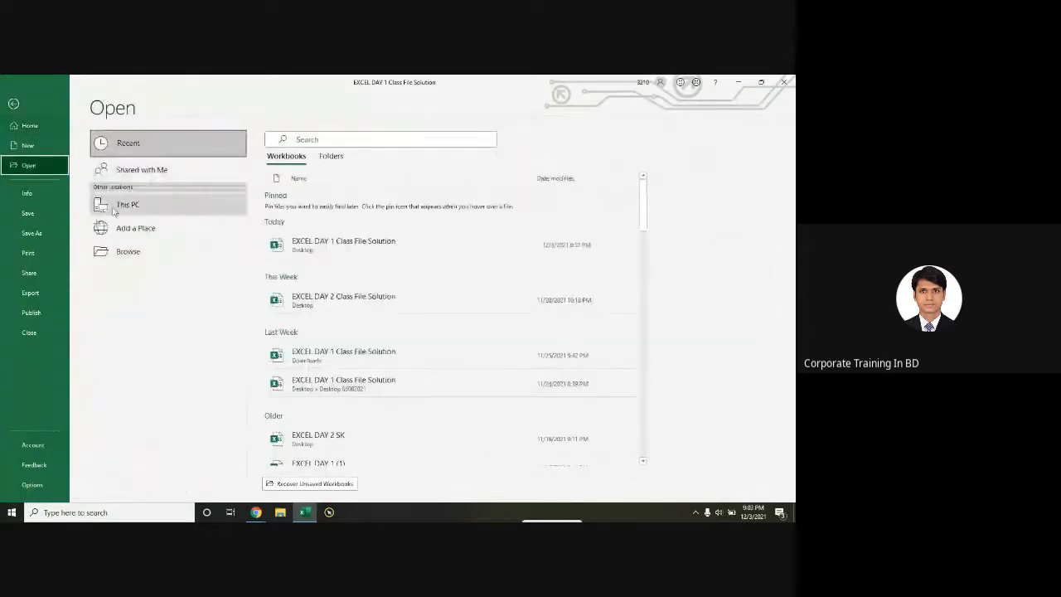
{"action": "left_click", "coordinate": [133, 251]}
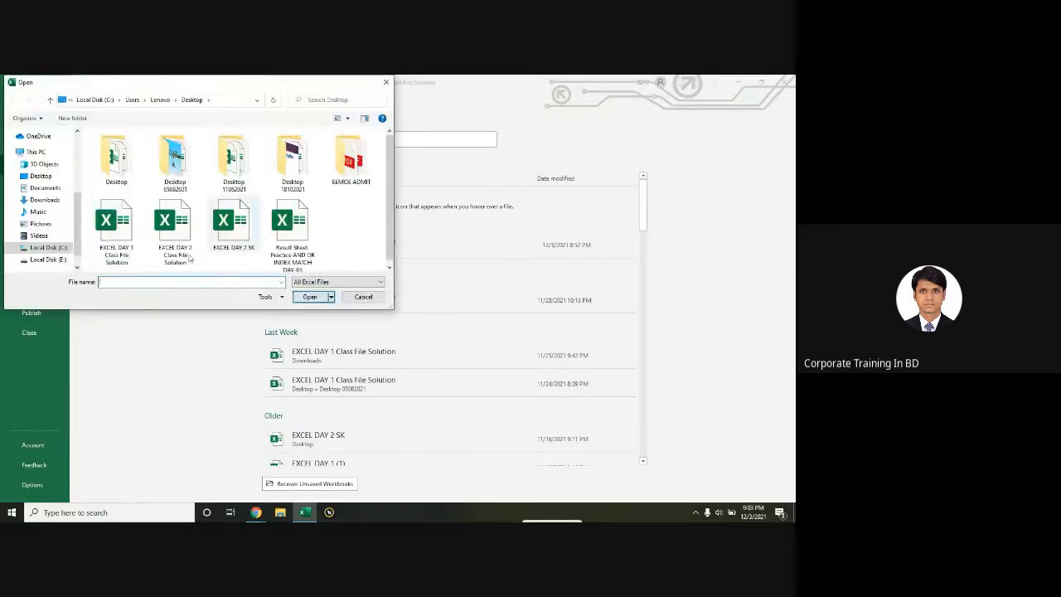
{"action": "double_click", "coordinate": [184, 258]}
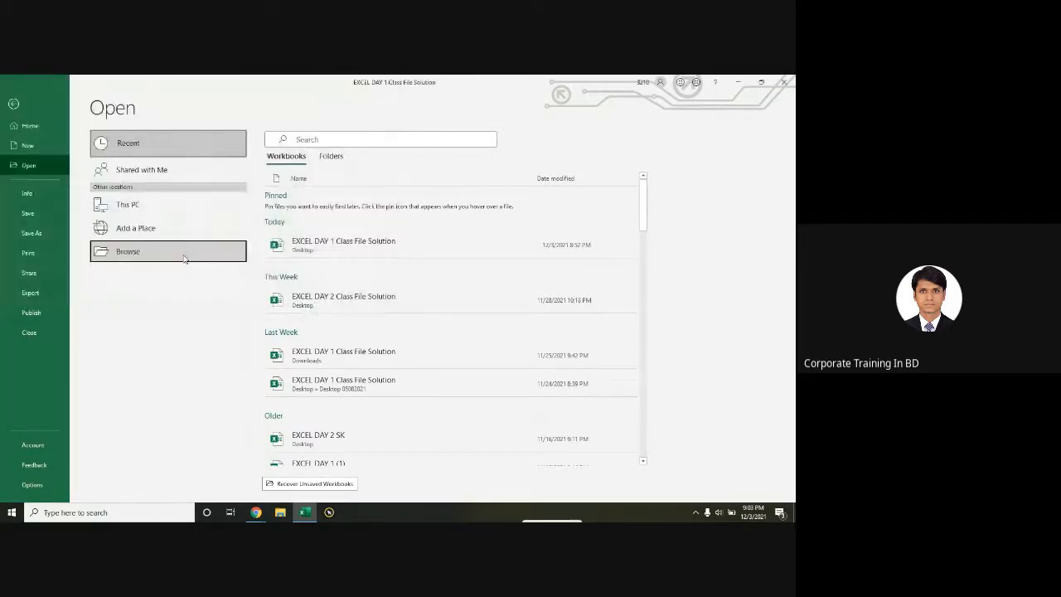
{"action": "left_click", "coordinate": [27, 196]}
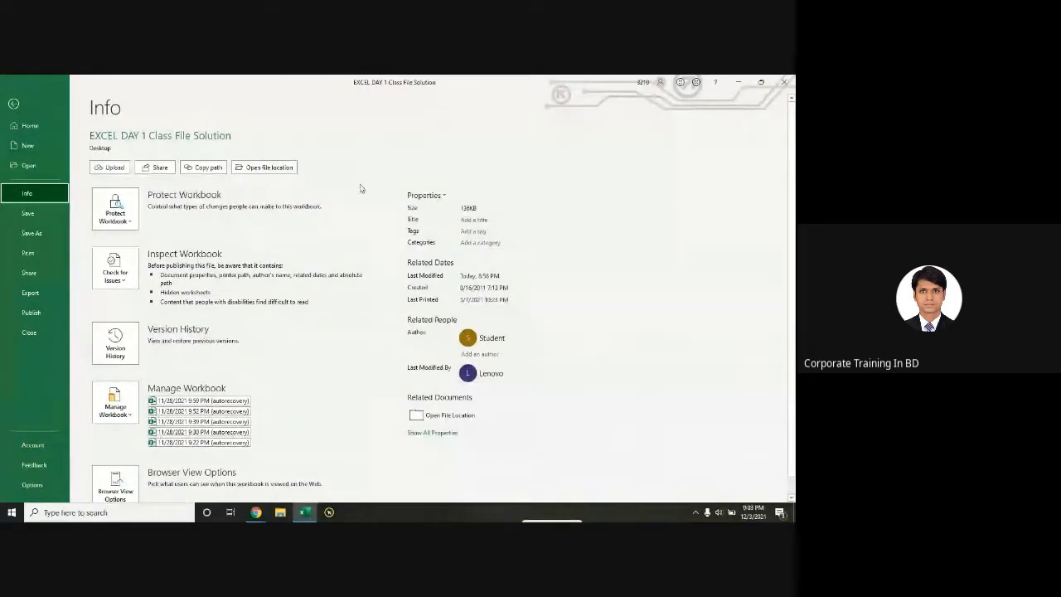
{"action": "left_click", "coordinate": [469, 210]}
{"action": "left_click", "coordinate": [474, 212]}
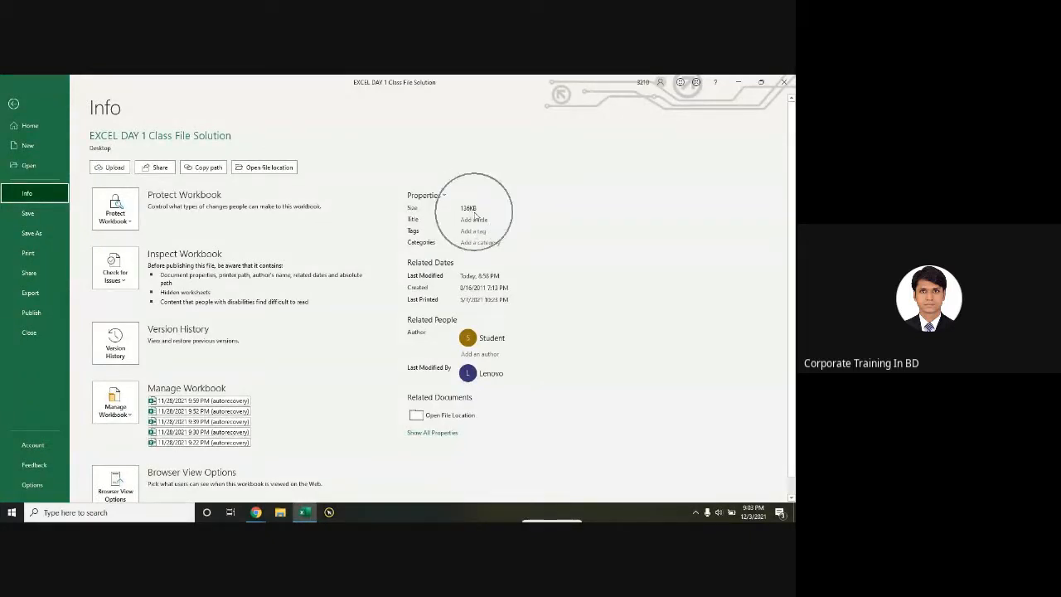
{"action": "left_click", "coordinate": [425, 285]}
{"action": "left_click", "coordinate": [431, 306]}
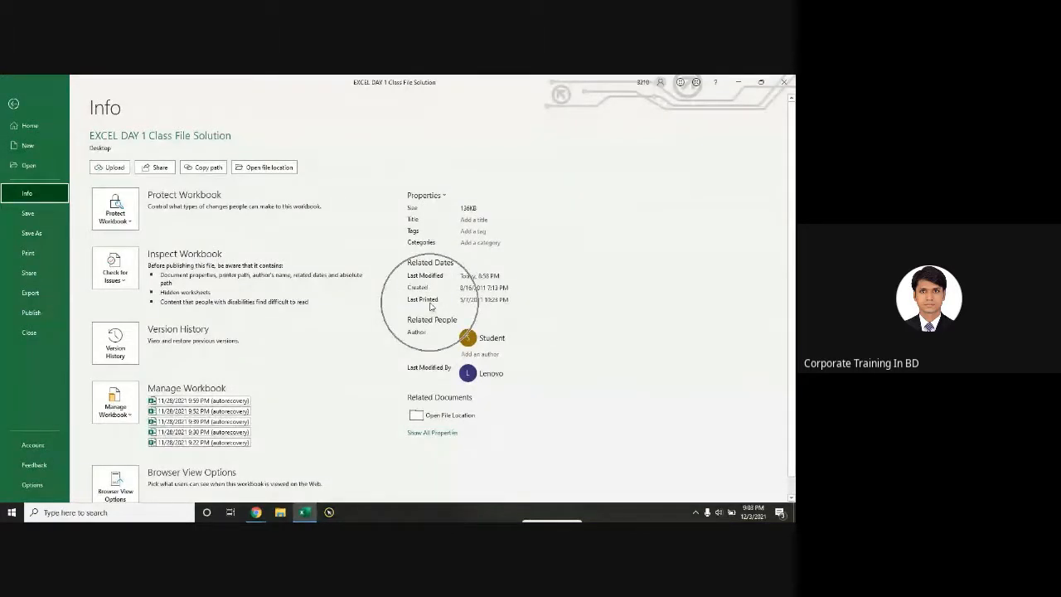
{"action": "key", "text": "ctrl"}
{"action": "key", "text": "ctrl"}
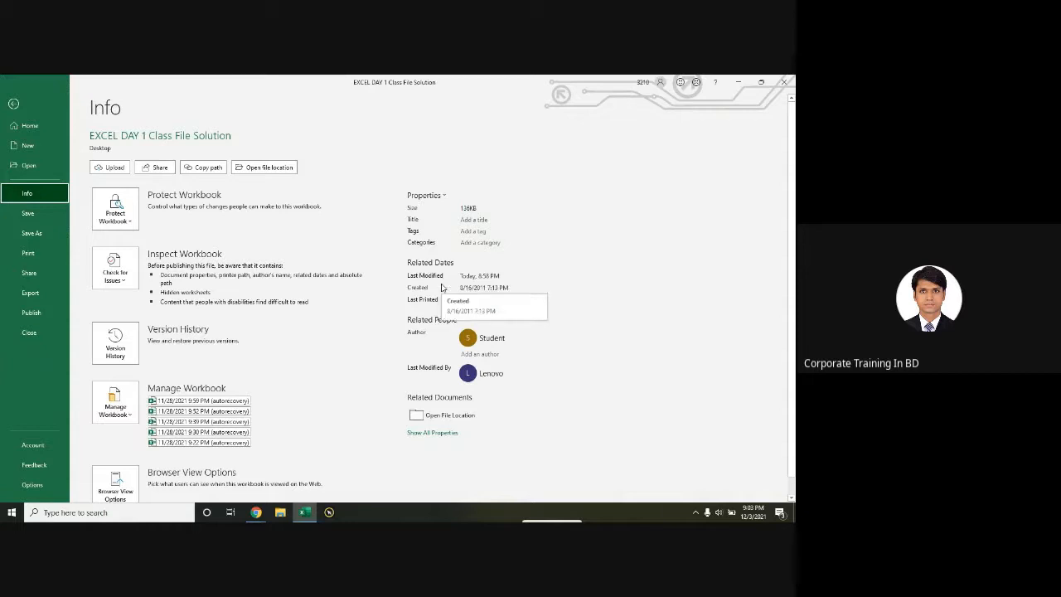
Step: Encrypt the workbook with an opening password, confirm it, and close the workbook
{"action": "left_click", "coordinate": [122, 217]}
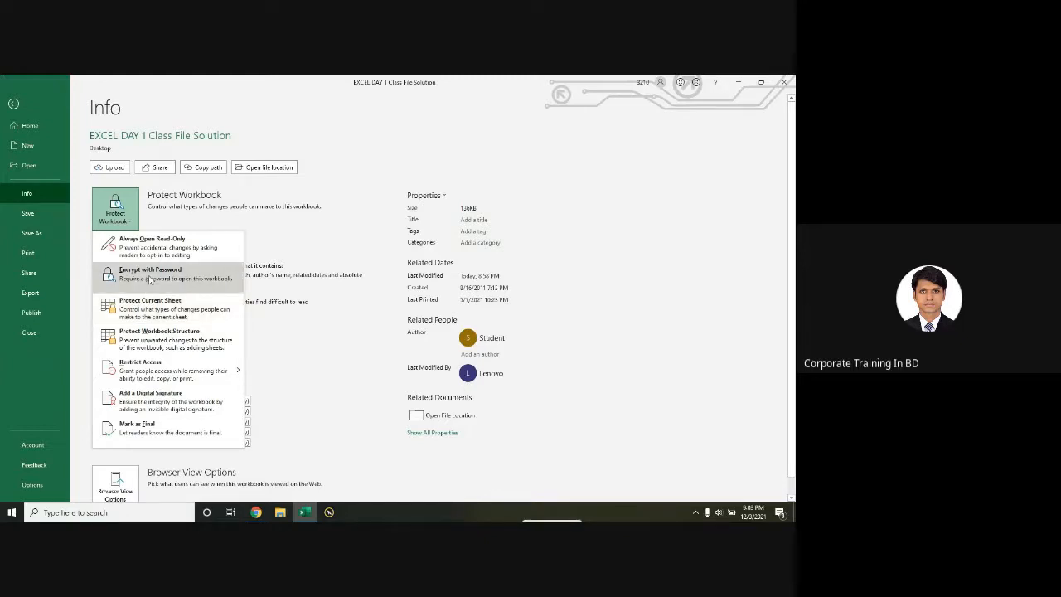
{"action": "left_click", "coordinate": [148, 279]}
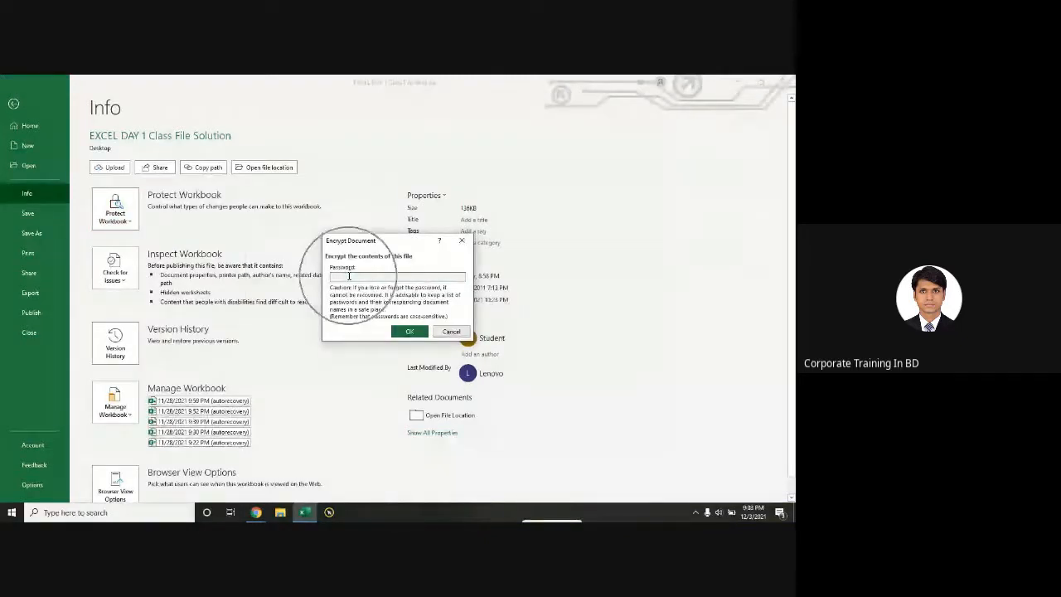
{"action": "type", "text": "1"}
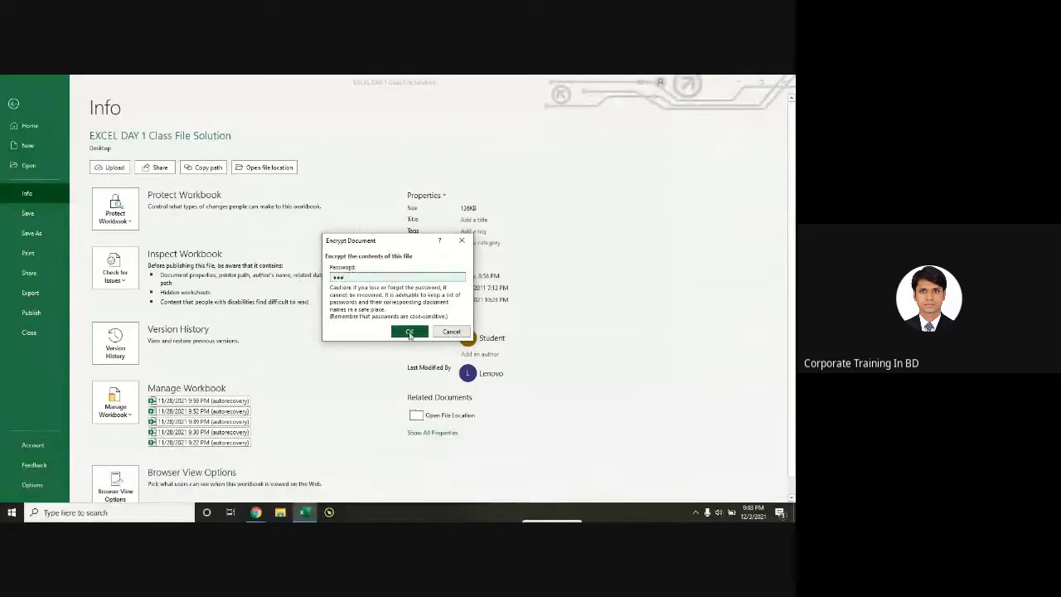
{"action": "left_click", "coordinate": [409, 331]}
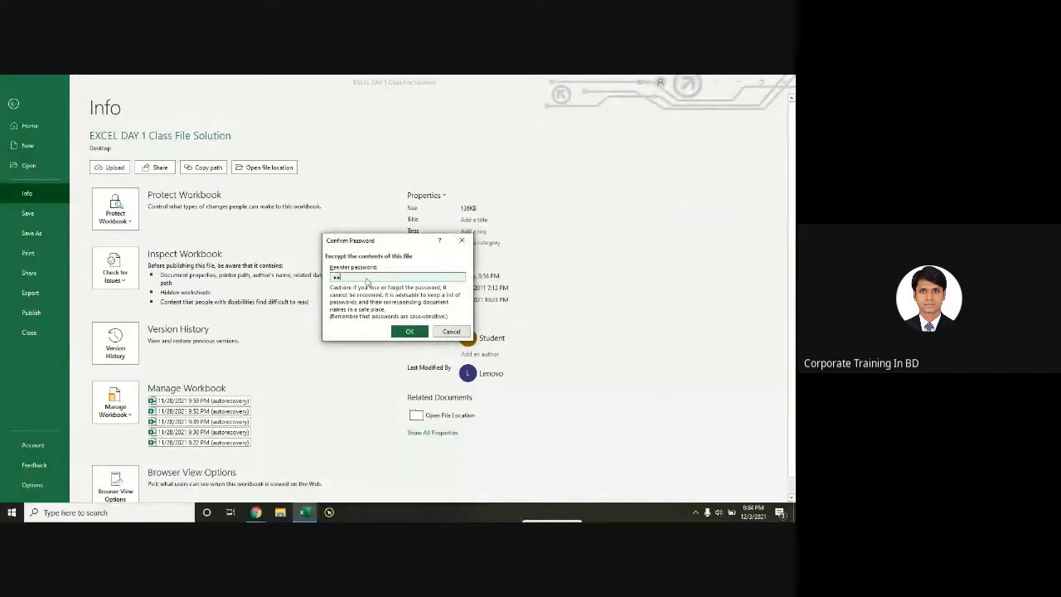
{"action": "type", "text": "123"}
{"action": "left_click", "coordinate": [409, 331]}
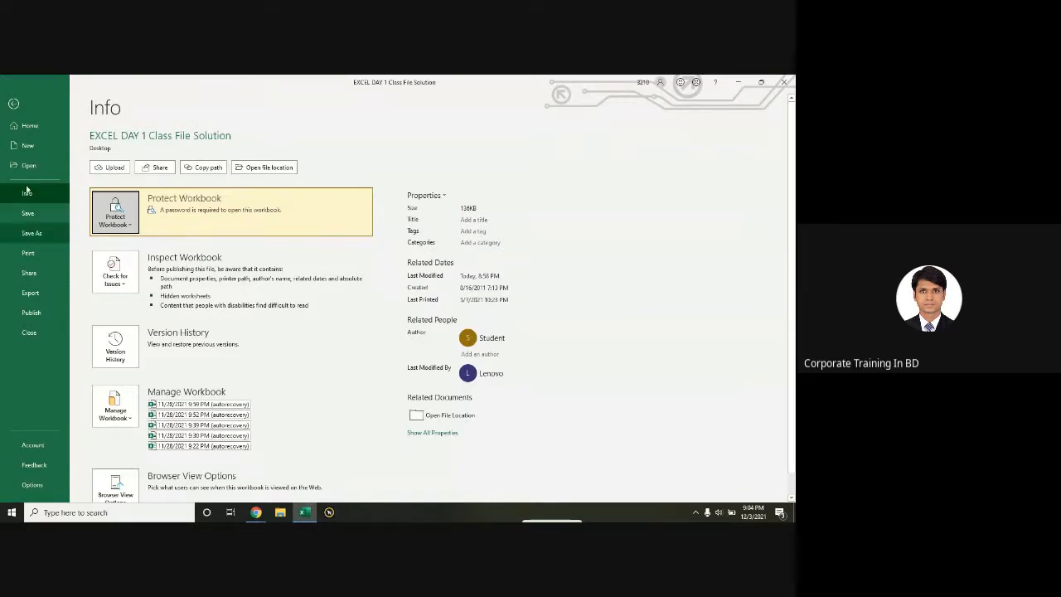
{"action": "left_click", "coordinate": [784, 82]}
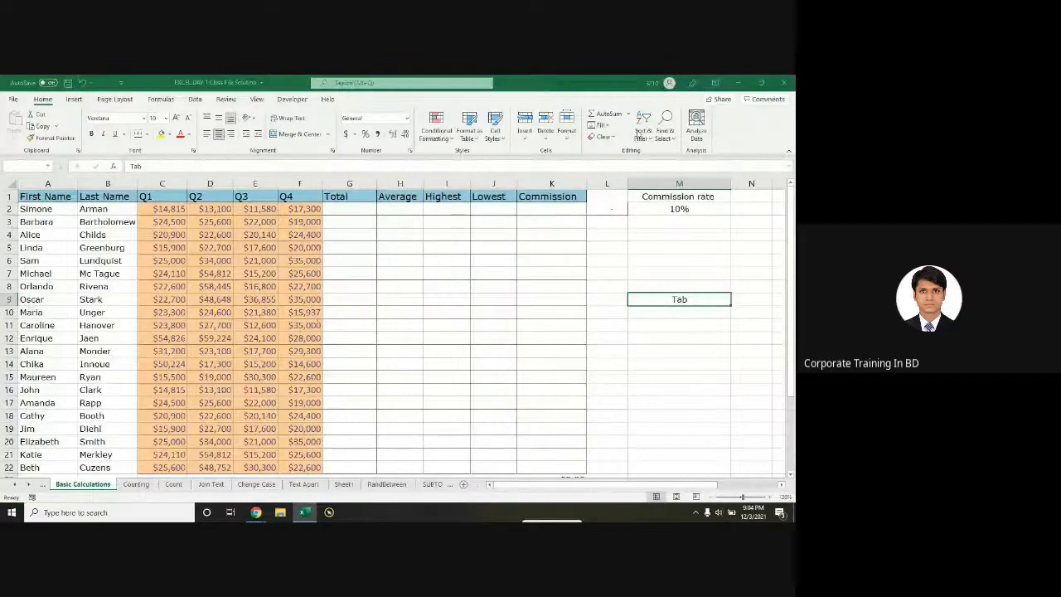
Step: Save on close, refresh the desktop, and select the EXCEL DAY 1 Class File Solution file
{"action": "left_click", "coordinate": [352, 306]}
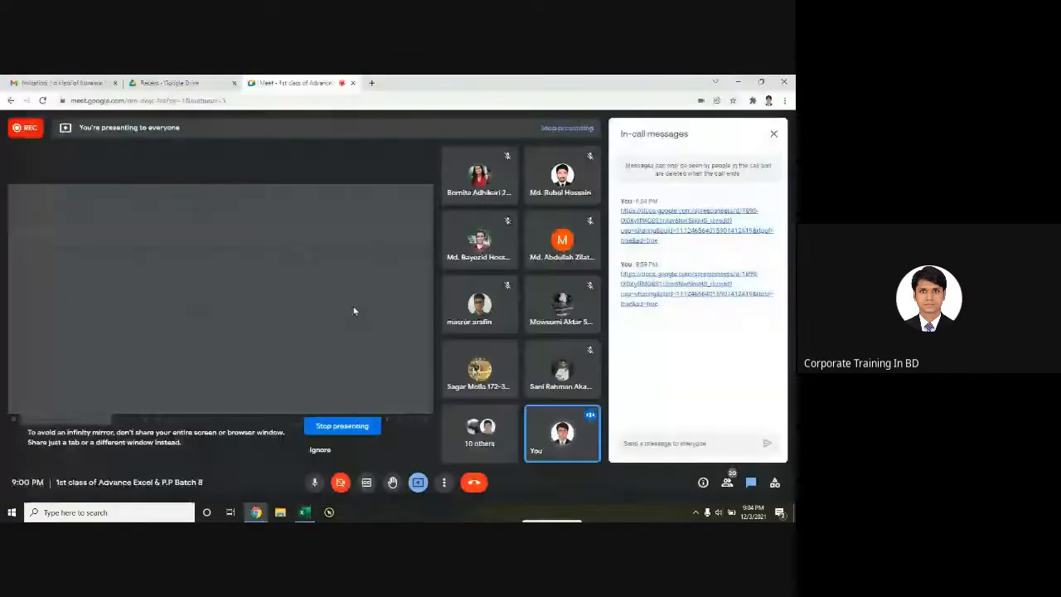
{"action": "key", "text": "super+d"}
{"action": "right_click", "coordinate": [515, 168]}
{"action": "left_click", "coordinate": [565, 199]}
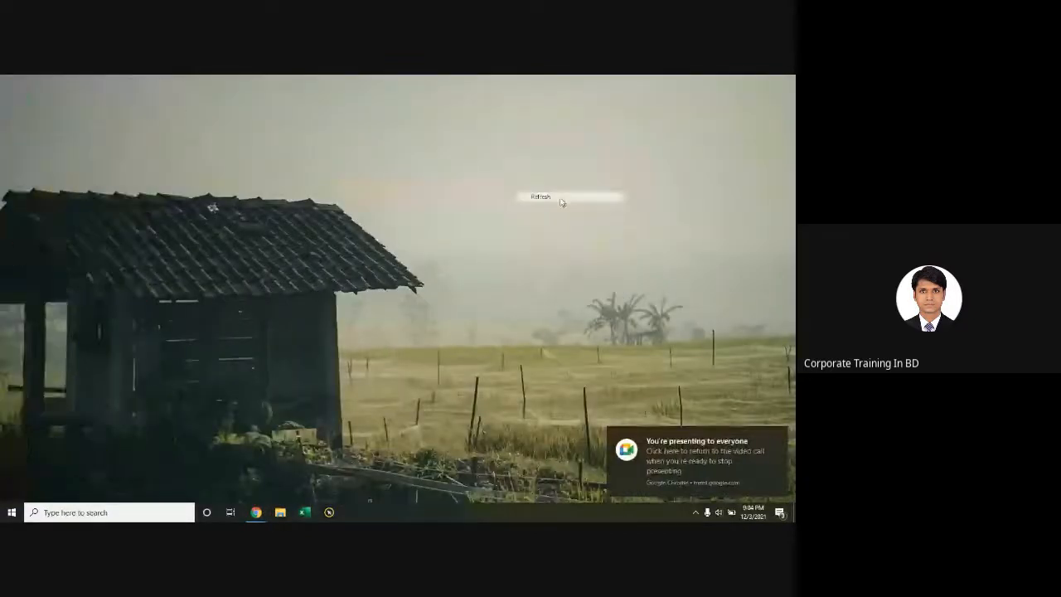
{"action": "right_click", "coordinate": [263, 192]}
{"action": "left_click", "coordinate": [290, 220]}
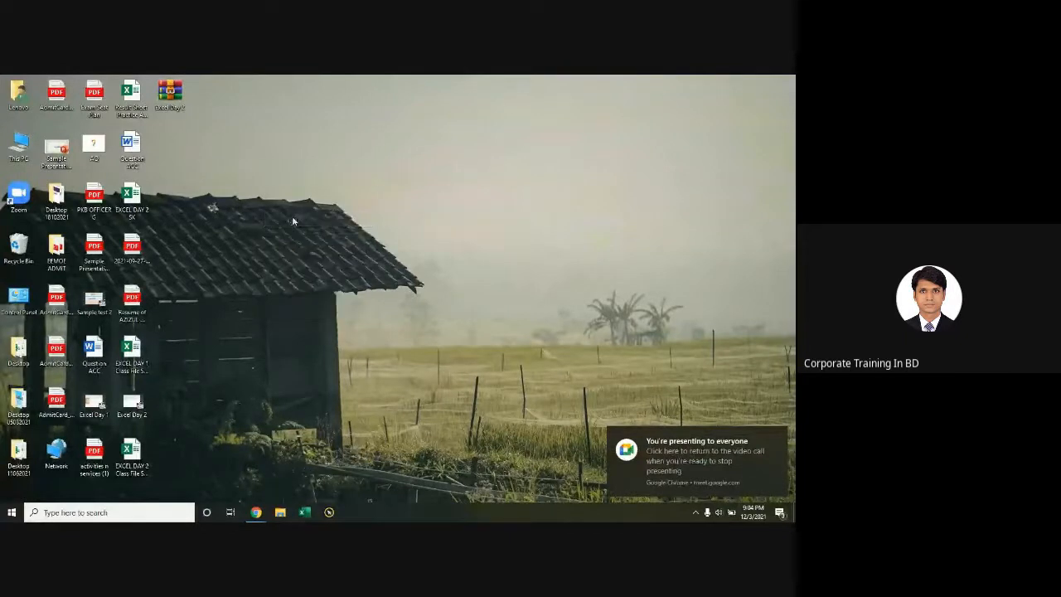
{"action": "left_click", "coordinate": [146, 351]}
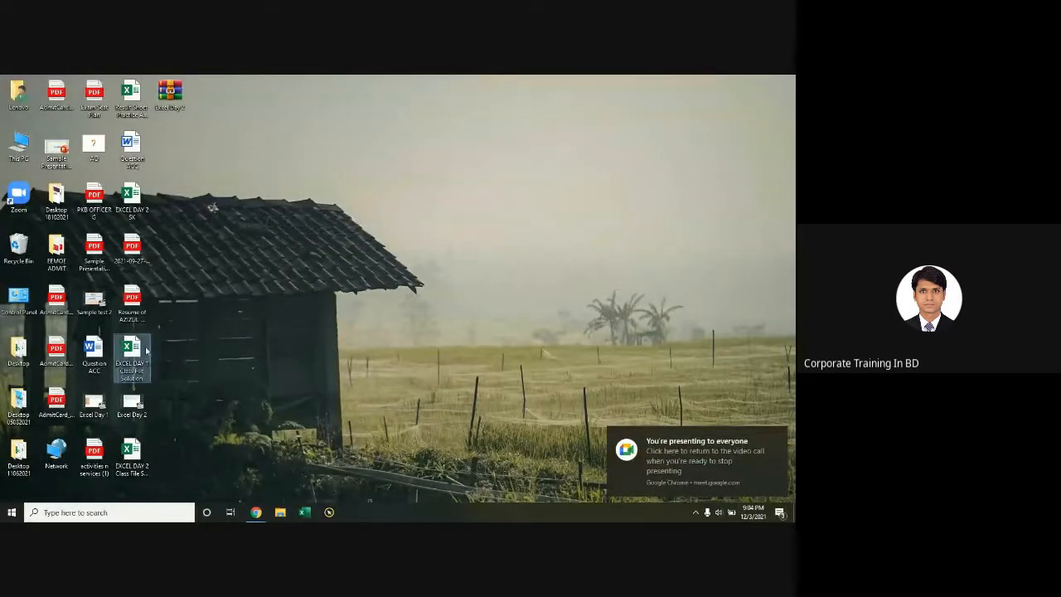
{"action": "key", "text": "ctrl"}
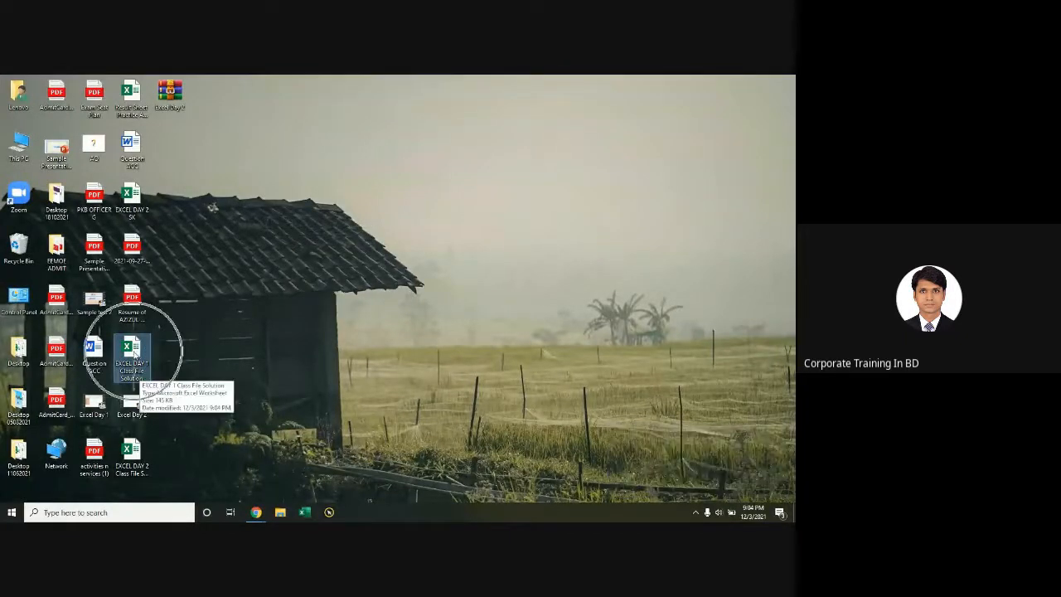
Step: Reopen the EXCEL DAY 1 Class File Solution workbook and enter its password to unlock it
{"action": "double_click", "coordinate": [134, 351]}
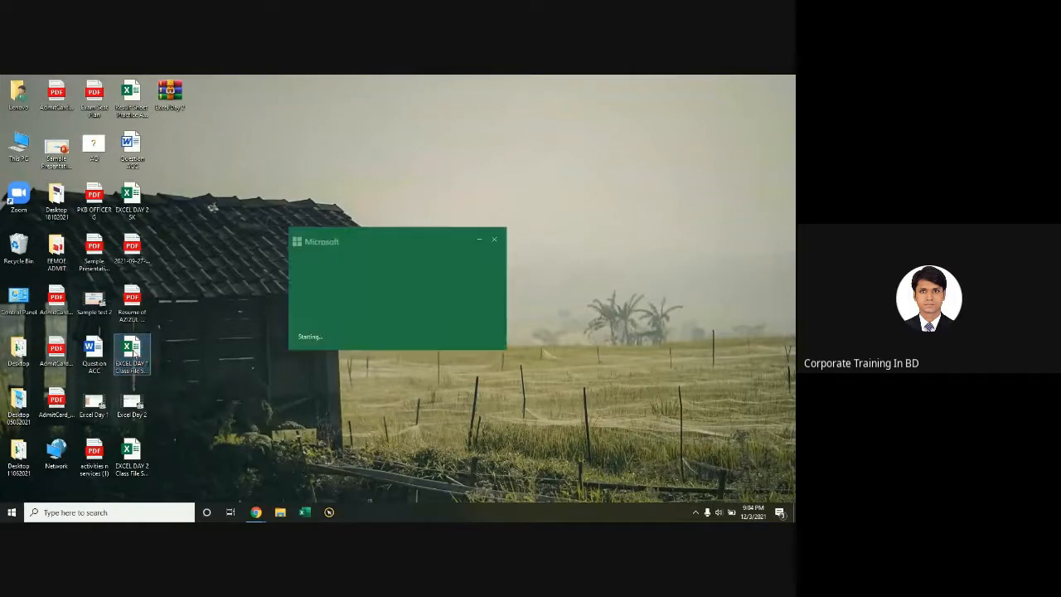
{"action": "key", "text": "ctrl"}
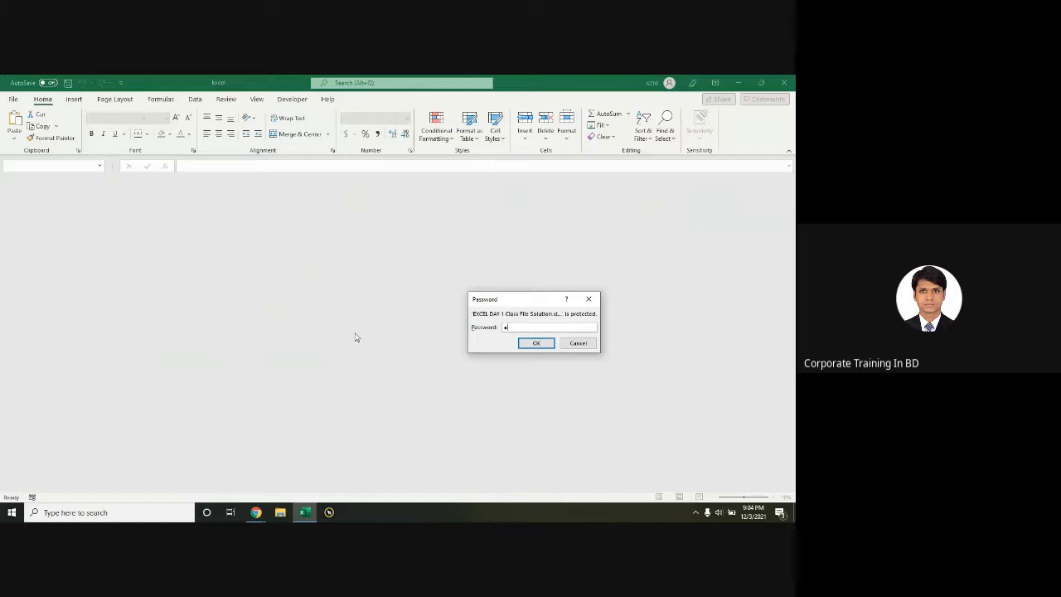
{"action": "left_click", "coordinate": [536, 344]}
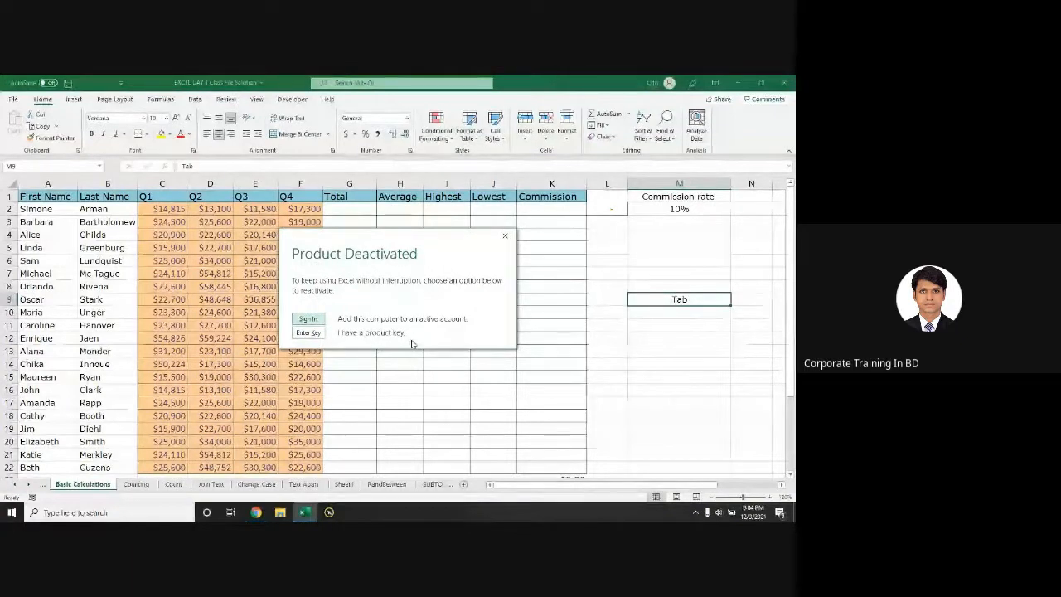
Step: Dismiss the Product Deactivated notice and the reactivation warning bar, returning to the sheet
{"action": "left_click", "coordinate": [505, 236]}
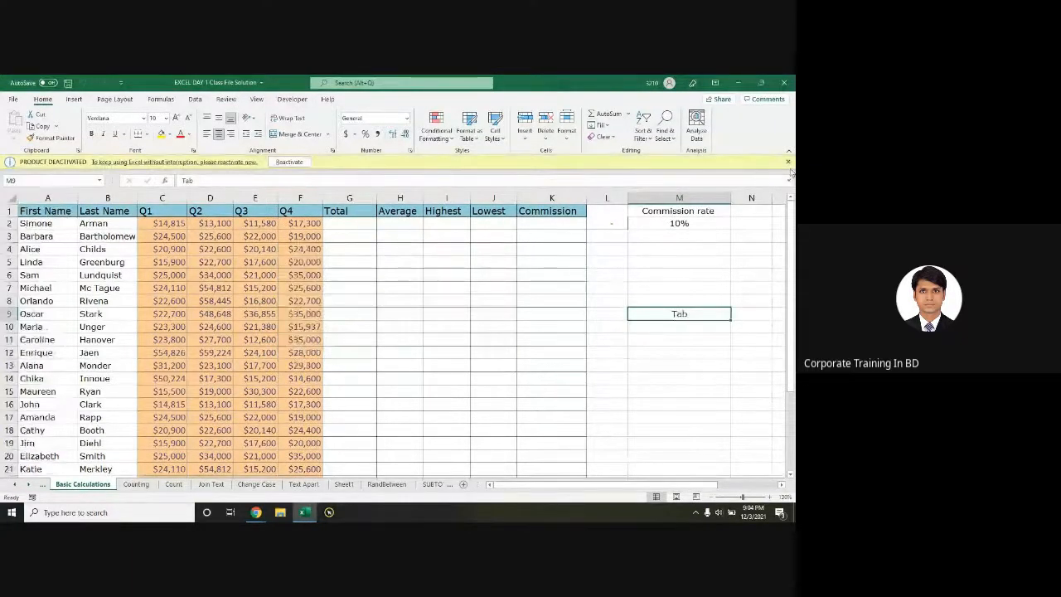
{"action": "left_click", "coordinate": [789, 163]}
{"action": "left_click", "coordinate": [367, 323]}
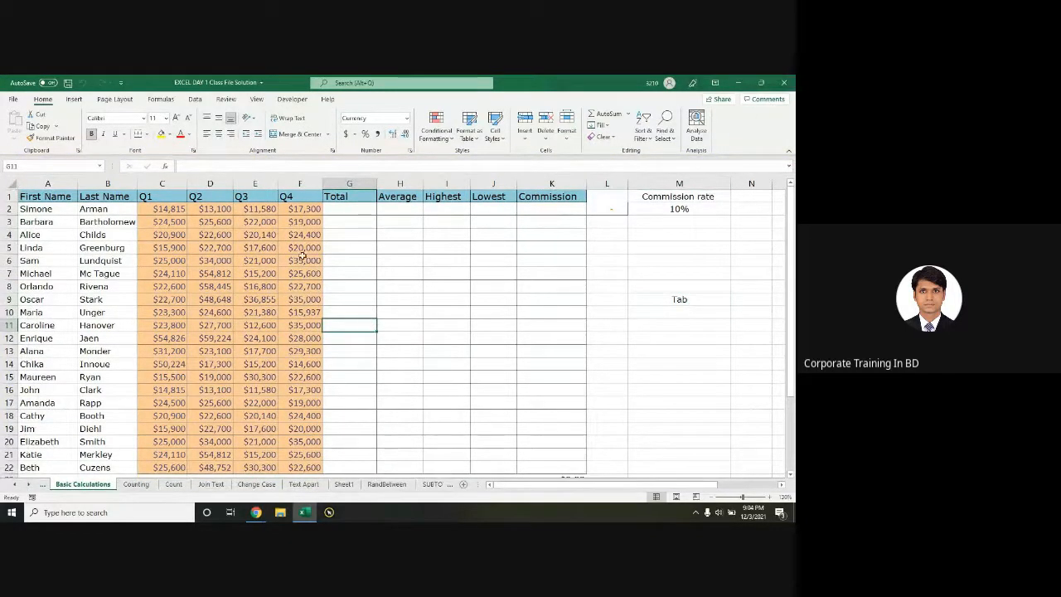
Step: Select the empty Total–Commission range and the first six Q4 figures, then open File Home
{"action": "left_click_drag", "start_coordinate": [349, 209], "coordinate": [535, 417]}
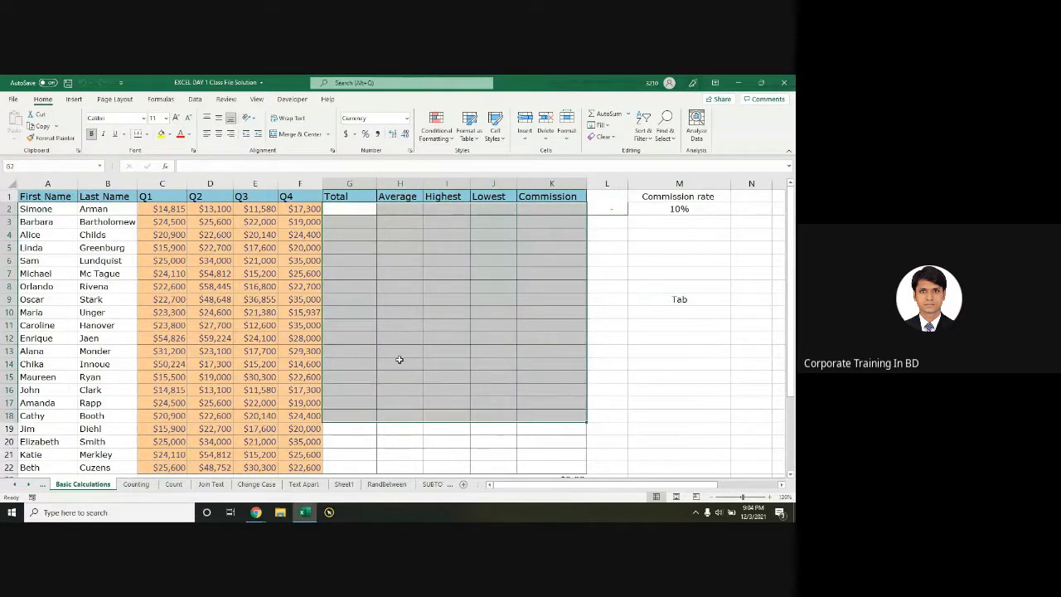
{"action": "left_click", "coordinate": [354, 303]}
{"action": "left_click_drag", "start_coordinate": [305, 210], "coordinate": [317, 275]}
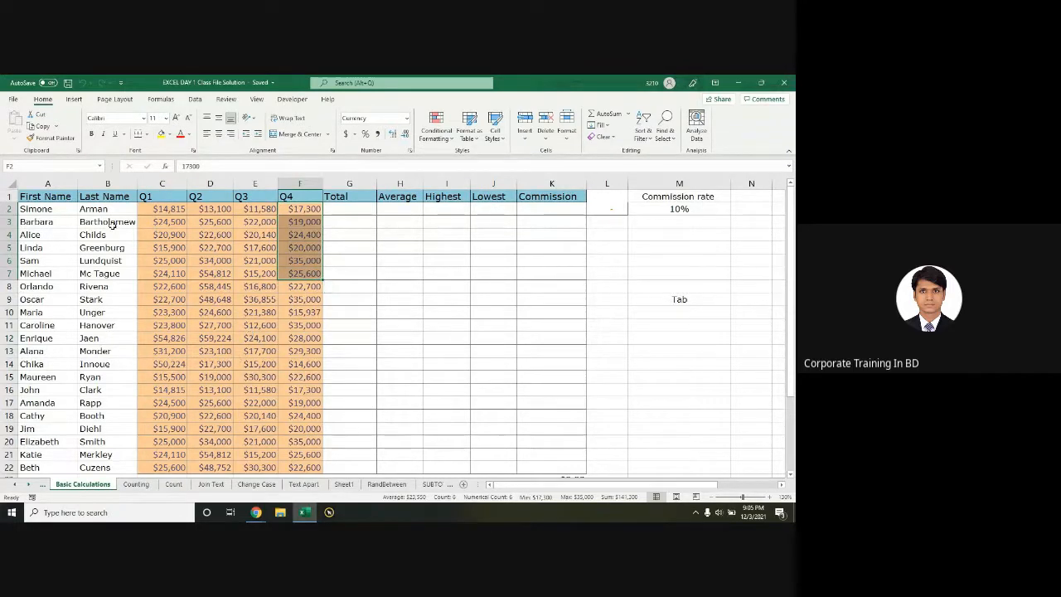
{"action": "left_click", "coordinate": [13, 98]}
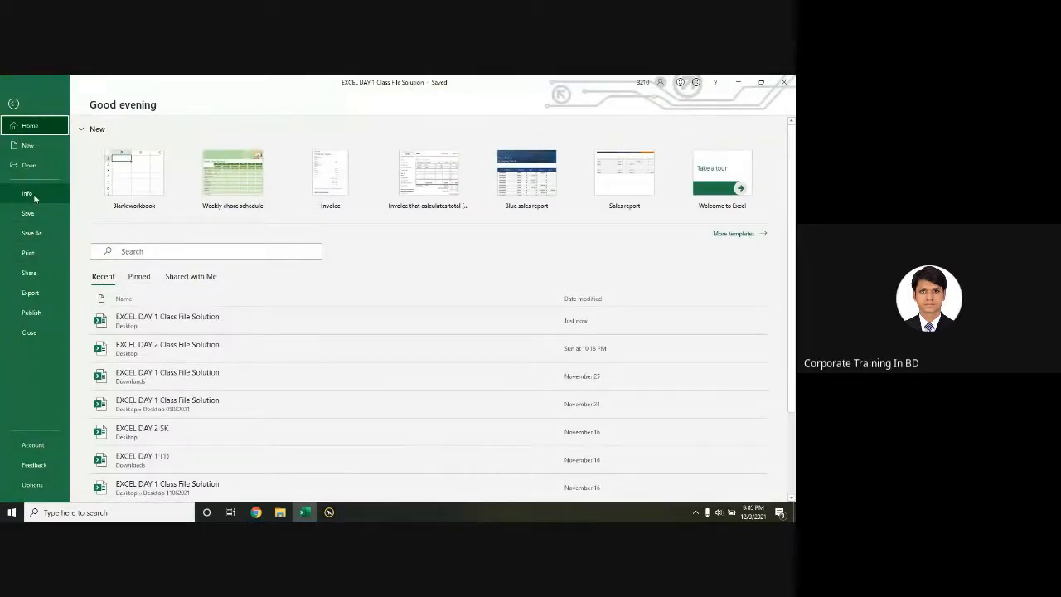
Step: Clear the open password under Protect Workbook > Encrypt with Password, save, and close Excel
{"action": "left_click", "coordinate": [33, 193]}
{"action": "left_click", "coordinate": [117, 220]}
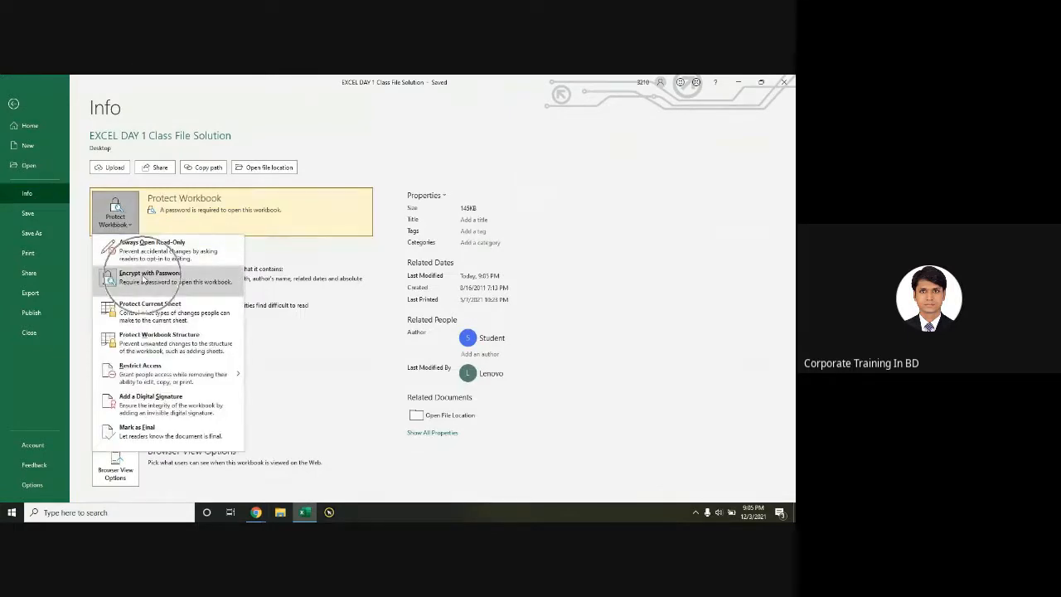
{"action": "left_click", "coordinate": [143, 279]}
{"action": "type", "text": "123"}
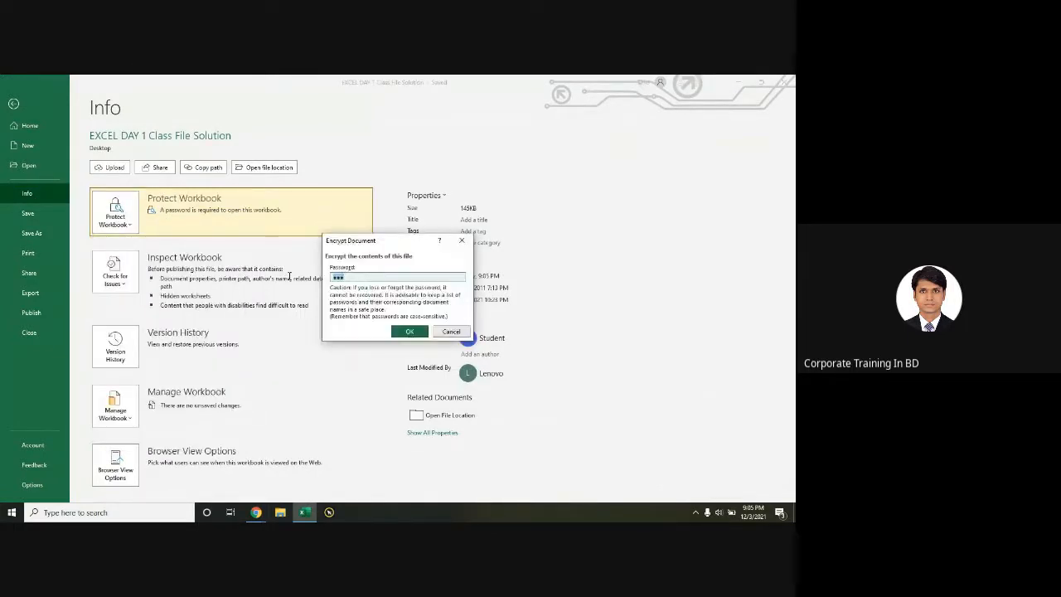
{"action": "key", "text": "BackSpace"}
{"action": "left_click", "coordinate": [412, 332]}
{"action": "left_click", "coordinate": [38, 216]}
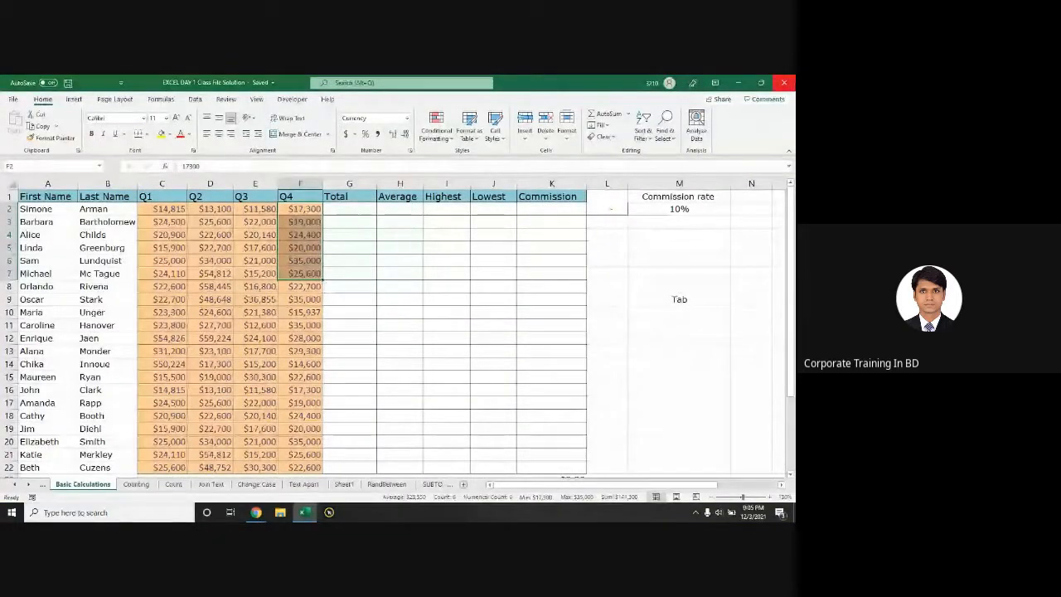
{"action": "left_click", "coordinate": [784, 82]}
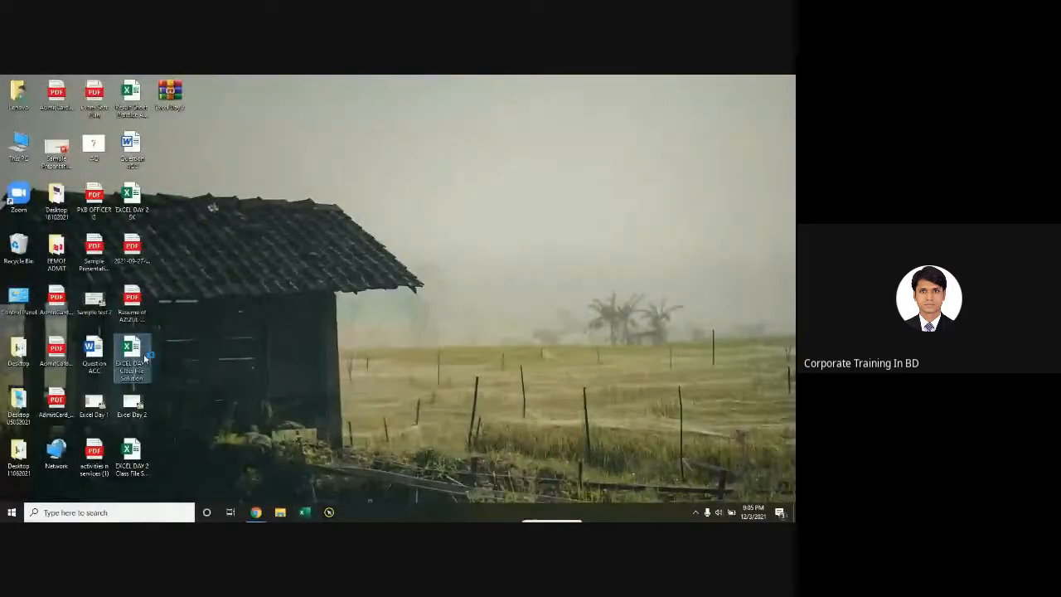
Step: Reopen the class workbook without a password prompt and view its Info page
{"action": "double_click", "coordinate": [146, 356]}
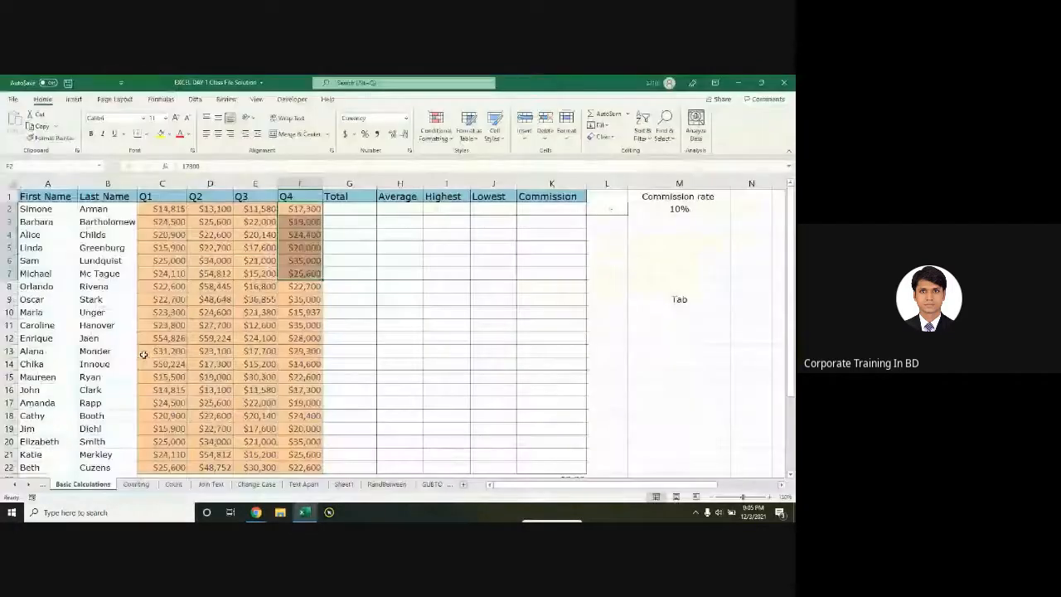
{"action": "left_click", "coordinate": [363, 243]}
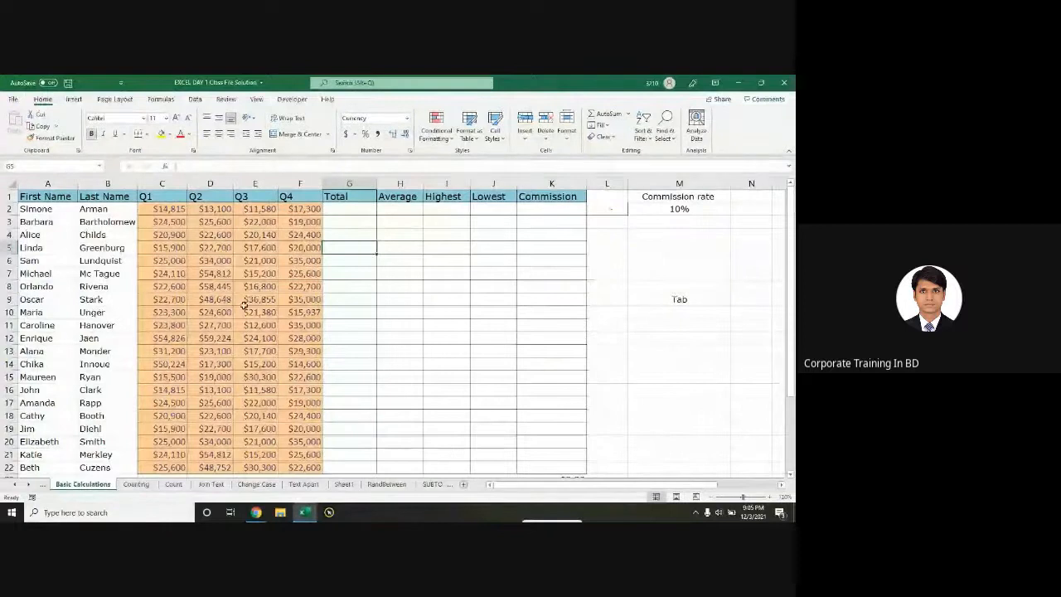
{"action": "left_click", "coordinate": [13, 100]}
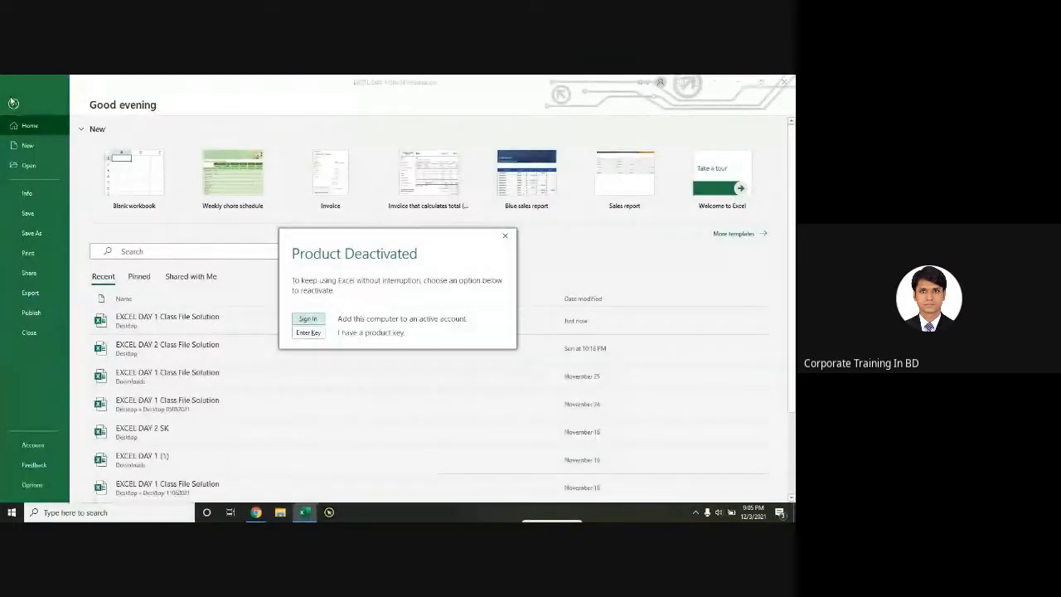
{"action": "left_click", "coordinate": [505, 239]}
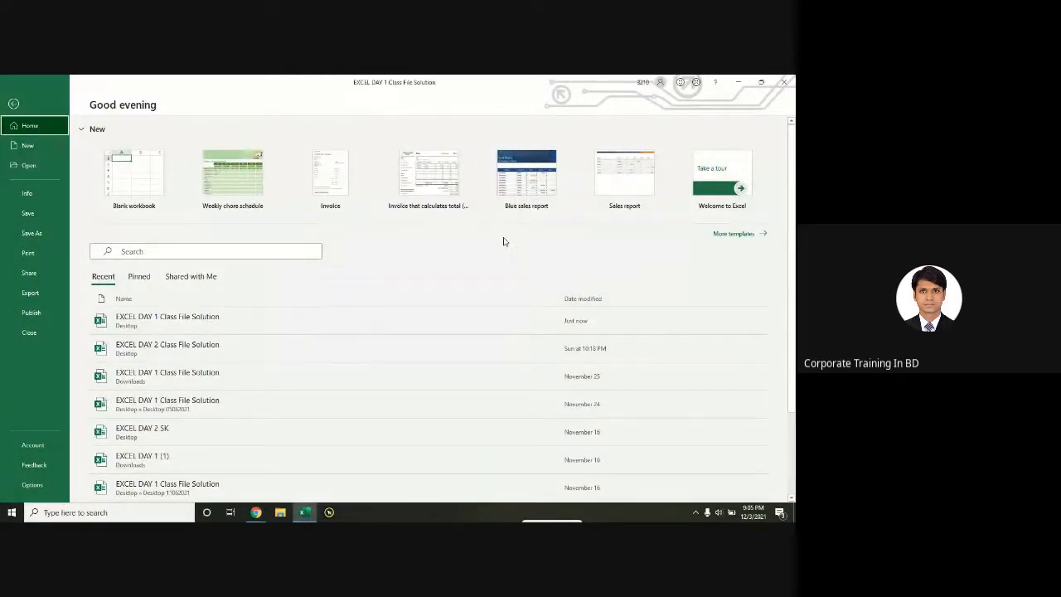
{"action": "left_click", "coordinate": [38, 194]}
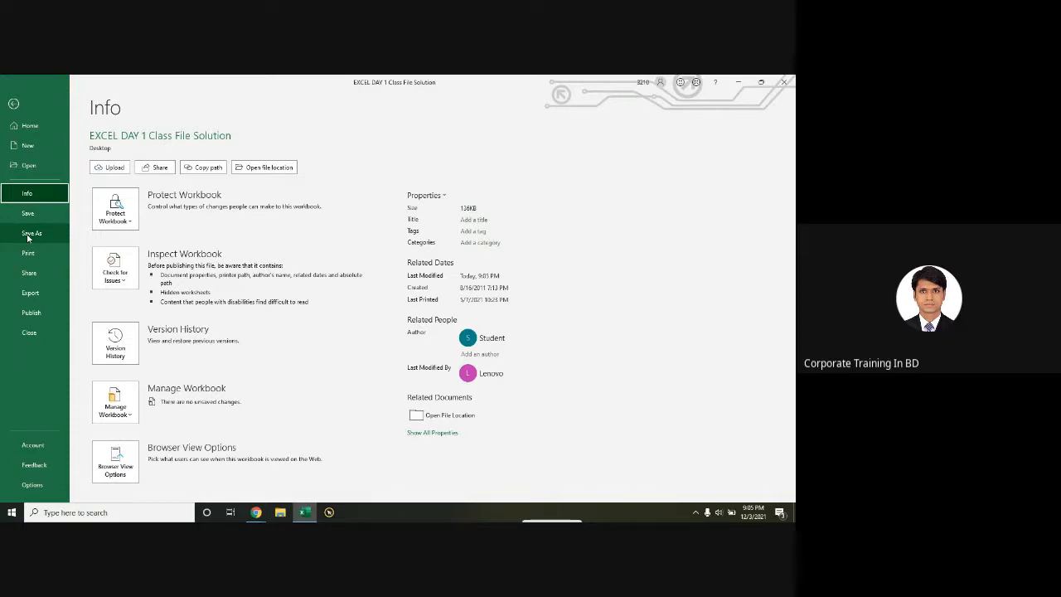
Step: Save a PDF copy named EXCEL DAY 1 Class File Solution to the Desktop
{"action": "left_click", "coordinate": [30, 234]}
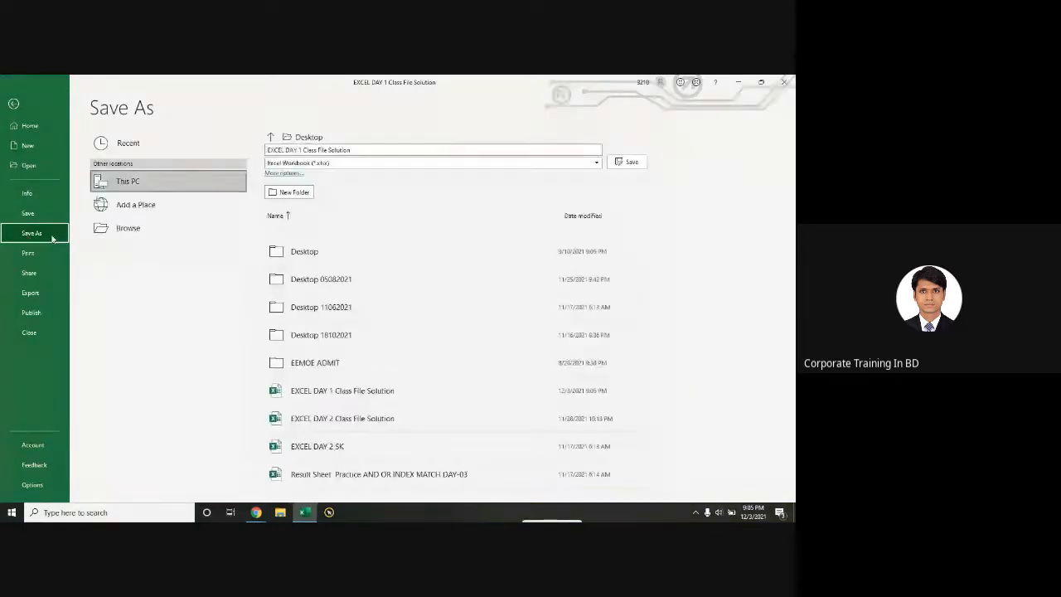
{"action": "left_click", "coordinate": [124, 228]}
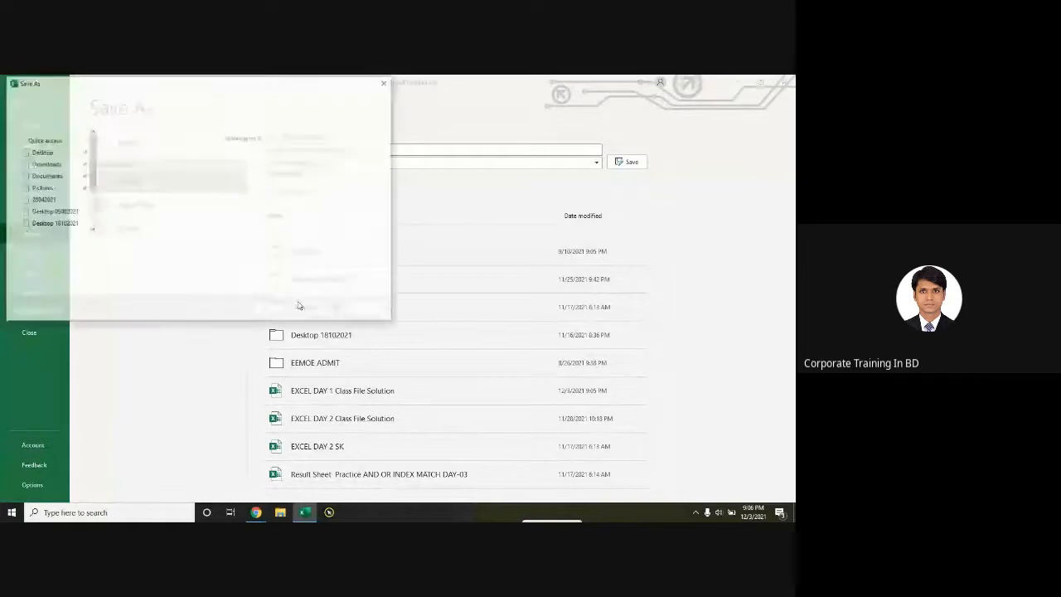
{"action": "left_click", "coordinate": [43, 161]}
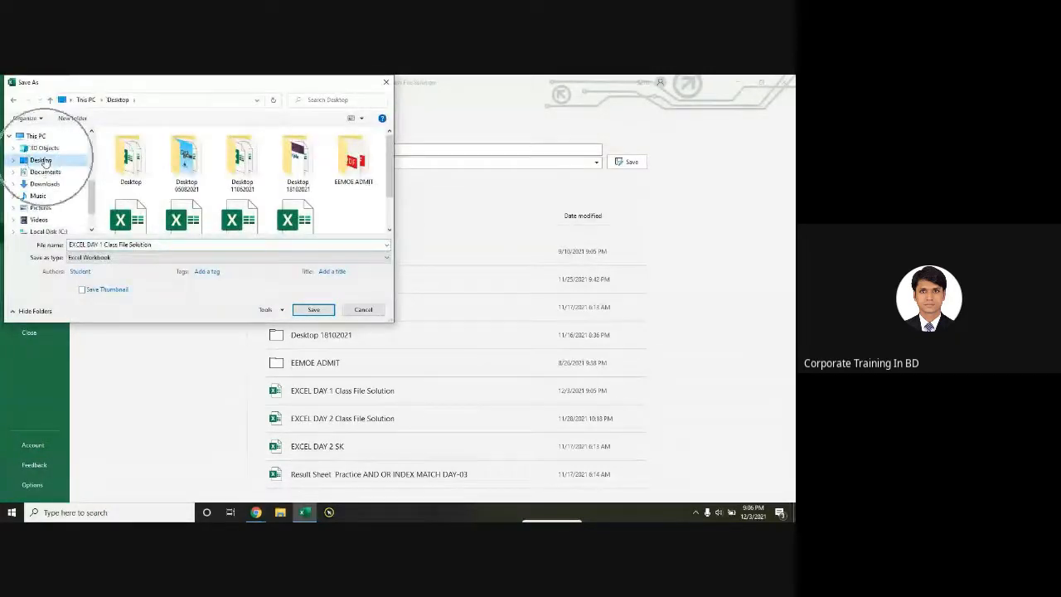
{"action": "key", "text": "ctrl"}
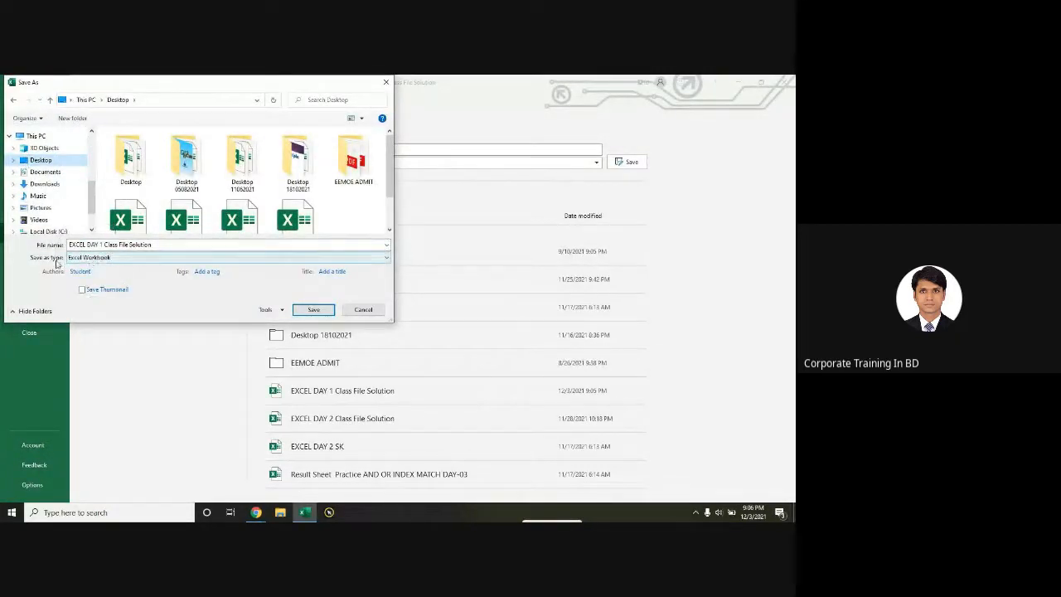
{"action": "key", "text": "ctrl"}
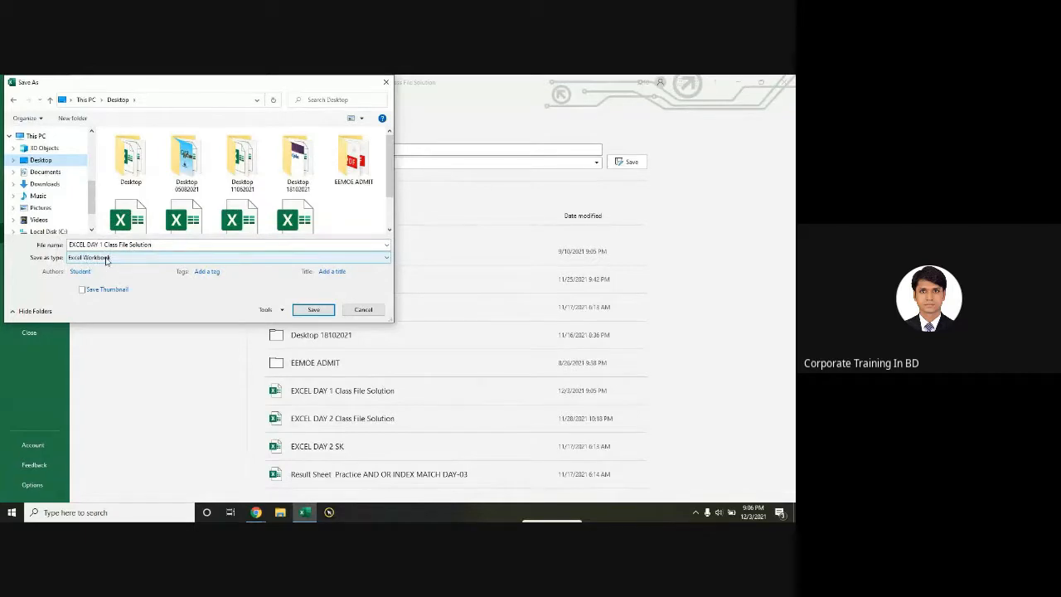
{"action": "left_click", "coordinate": [106, 258]}
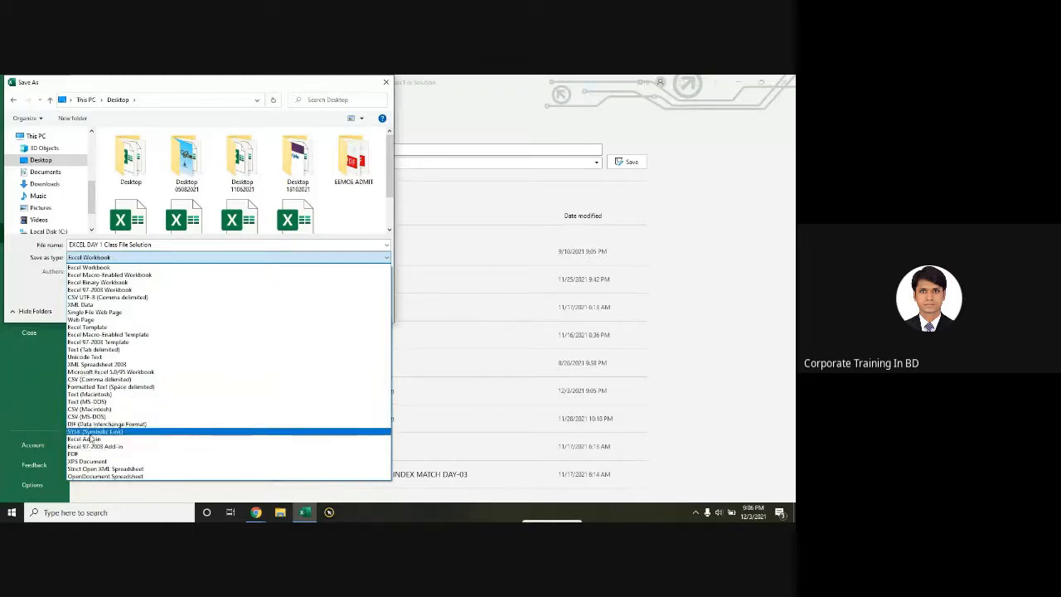
{"action": "left_click", "coordinate": [82, 455]}
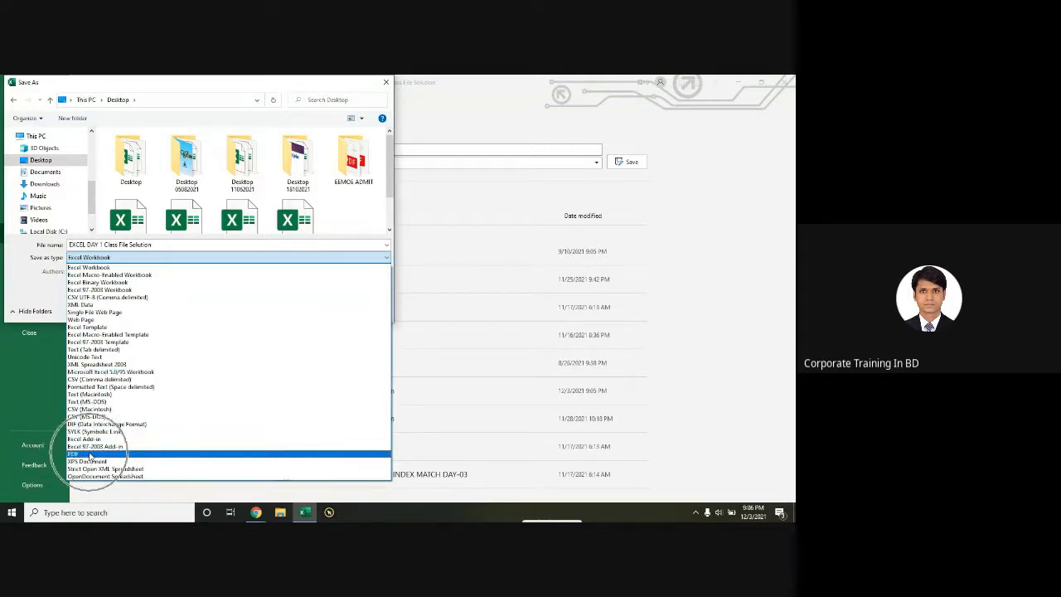
{"action": "left_click", "coordinate": [89, 455]}
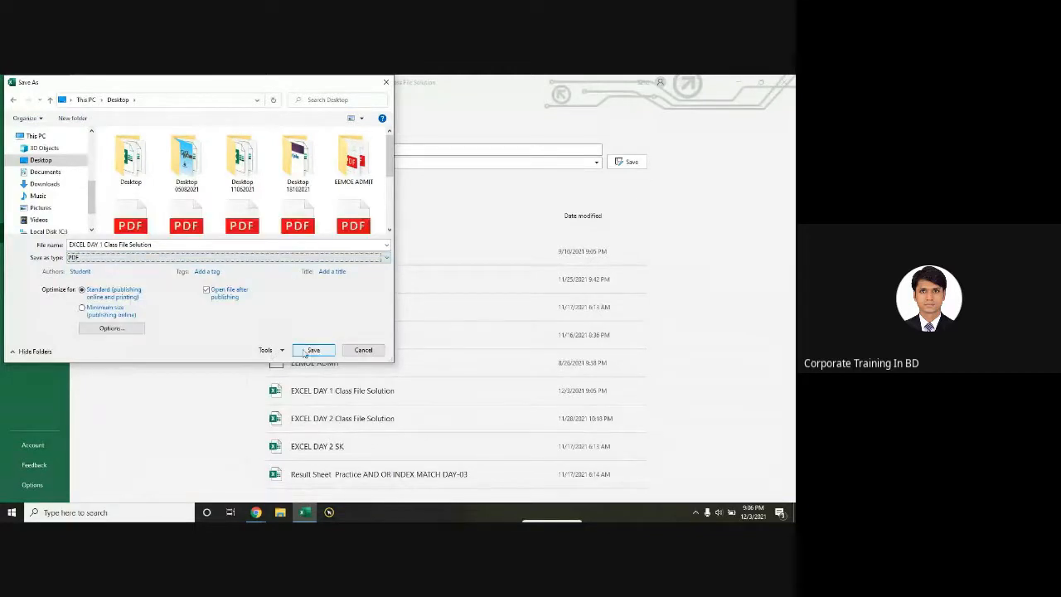
{"action": "left_click", "coordinate": [313, 351]}
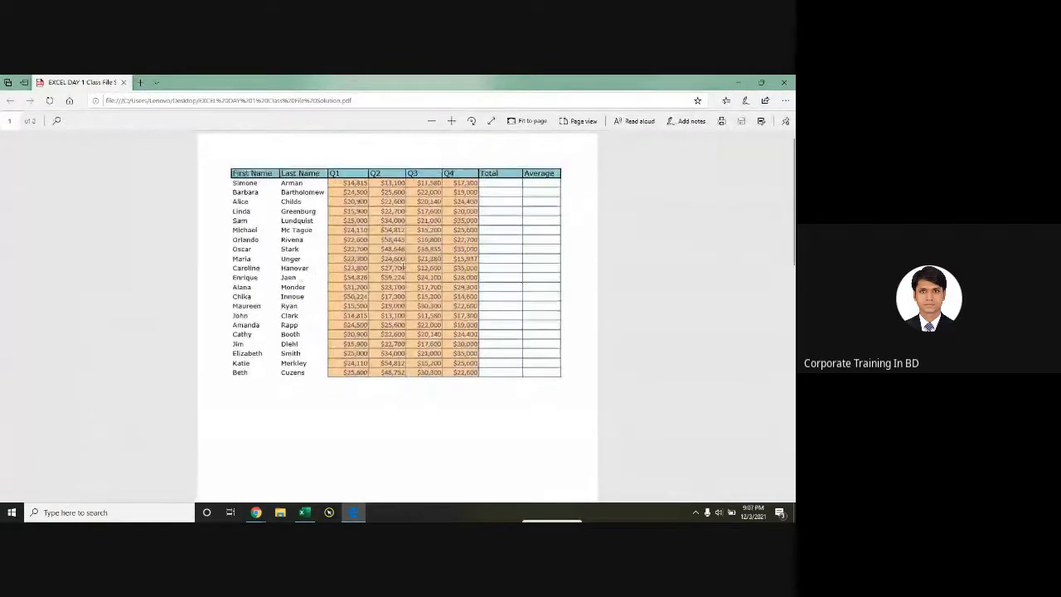
Step: Scroll through the exported PDF, select its table text, and close the viewer
{"action": "scroll", "coordinate": [393, 267], "scroll_direction": "down", "scroll_amount": 10}
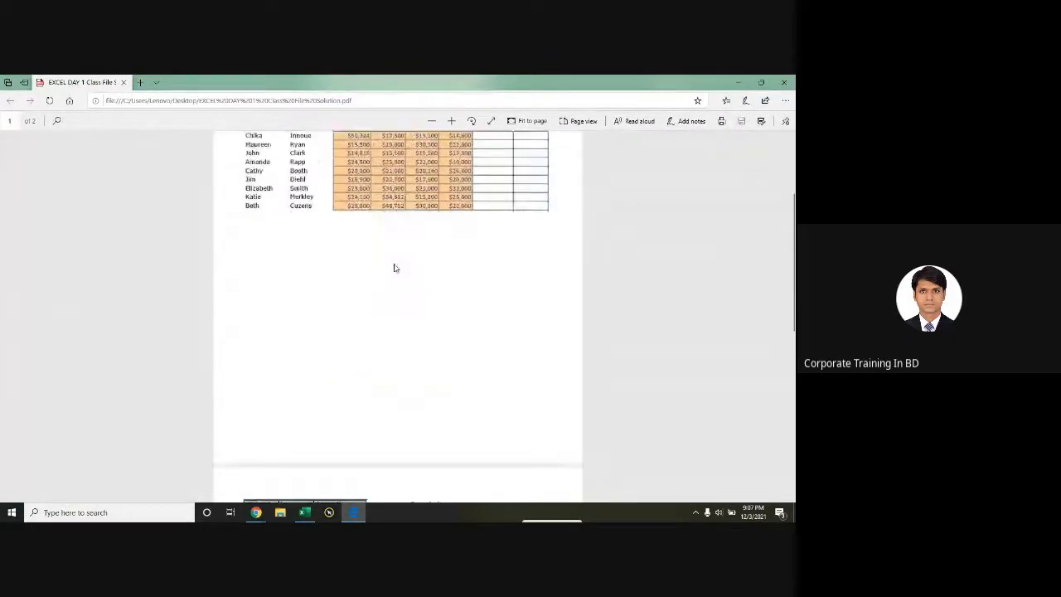
{"action": "scroll", "coordinate": [393, 268], "scroll_direction": "up", "scroll_amount": 10}
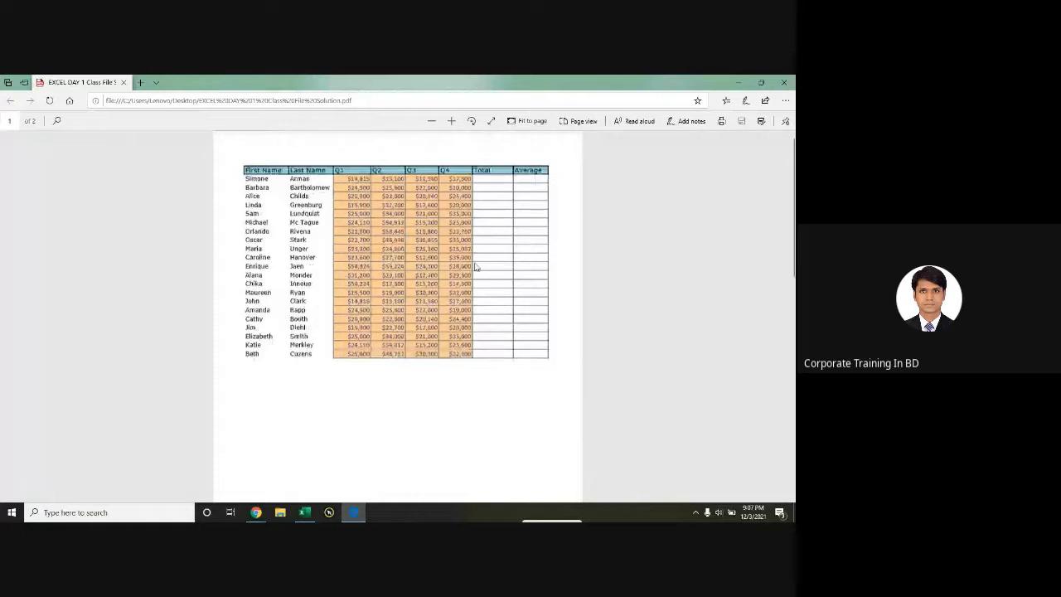
{"action": "scroll", "coordinate": [440, 251], "scroll_direction": "down", "scroll_amount": 10}
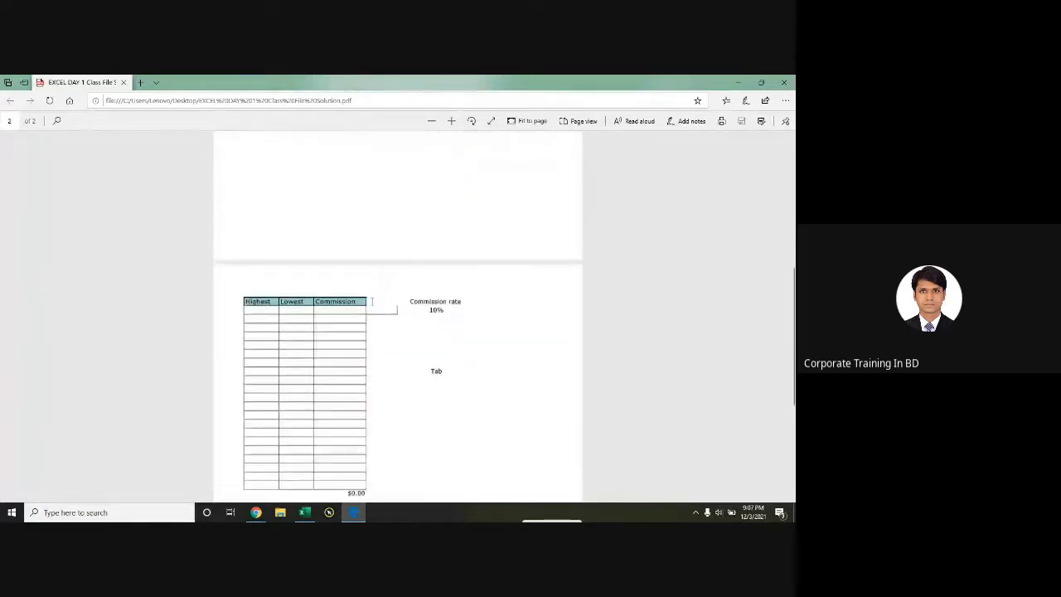
{"action": "scroll", "coordinate": [391, 323], "scroll_direction": "up", "scroll_amount": 10}
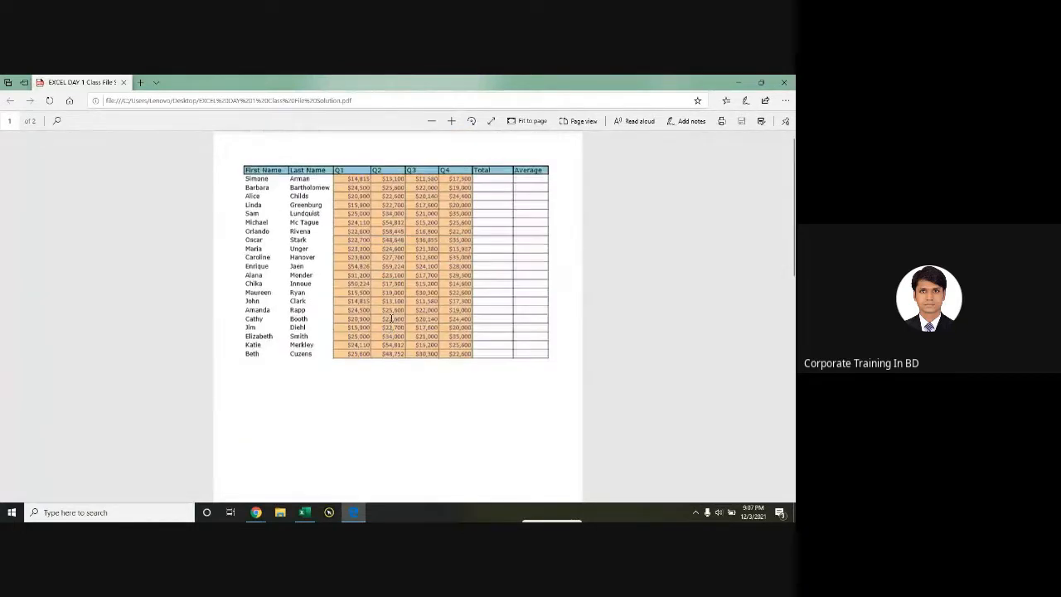
{"action": "left_click_drag", "start_coordinate": [250, 172], "coordinate": [520, 357]}
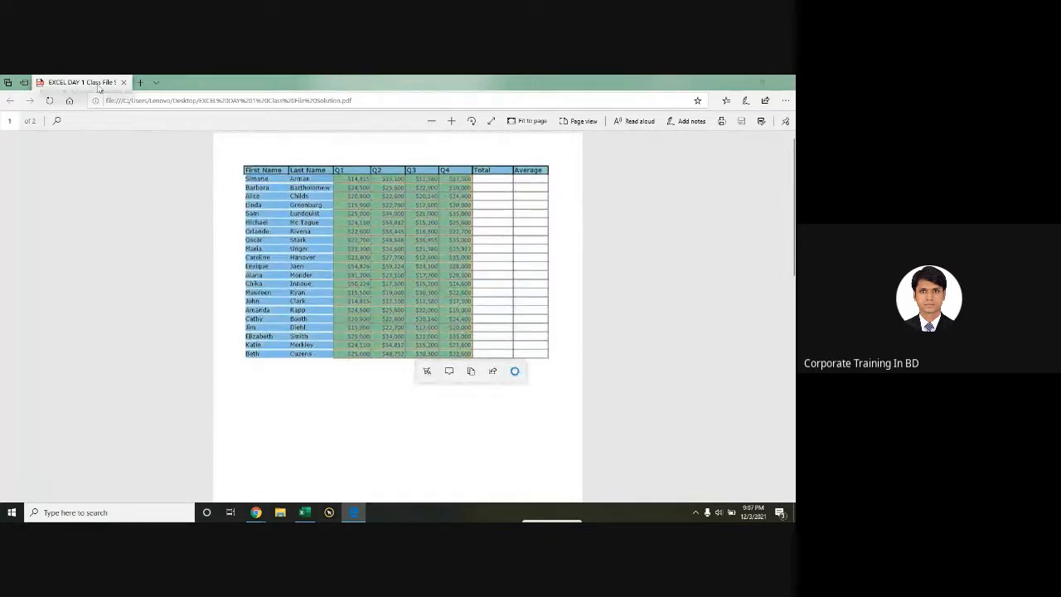
{"action": "left_click", "coordinate": [783, 82]}
Step: Refresh the desktop, move the class file icon aside, and restore the Excel window
{"action": "key", "text": "super+d"}
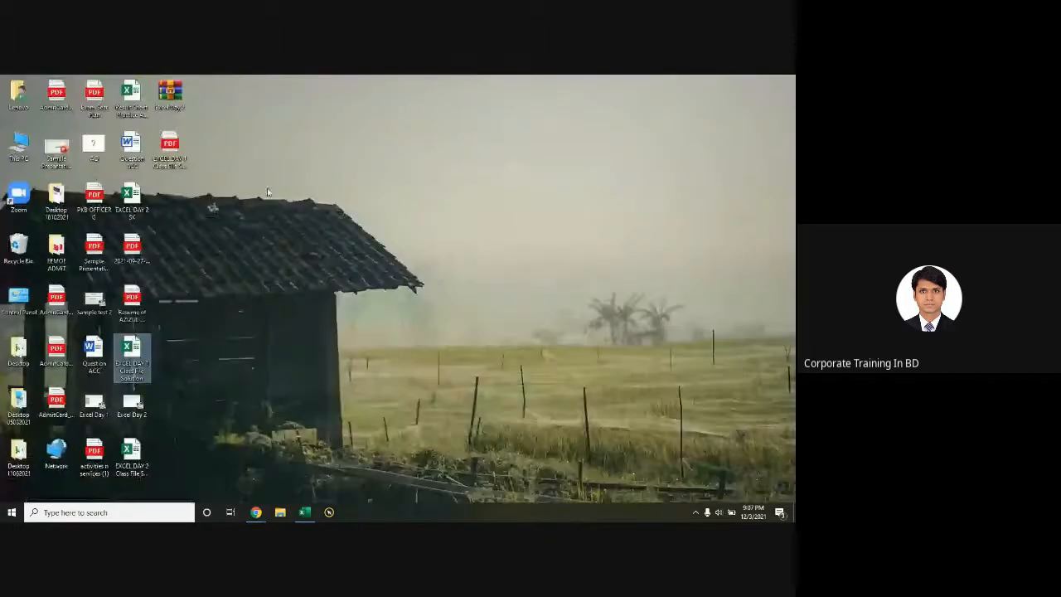
{"action": "right_click", "coordinate": [268, 190]}
{"action": "left_click", "coordinate": [294, 217]}
{"action": "left_click", "coordinate": [170, 151]}
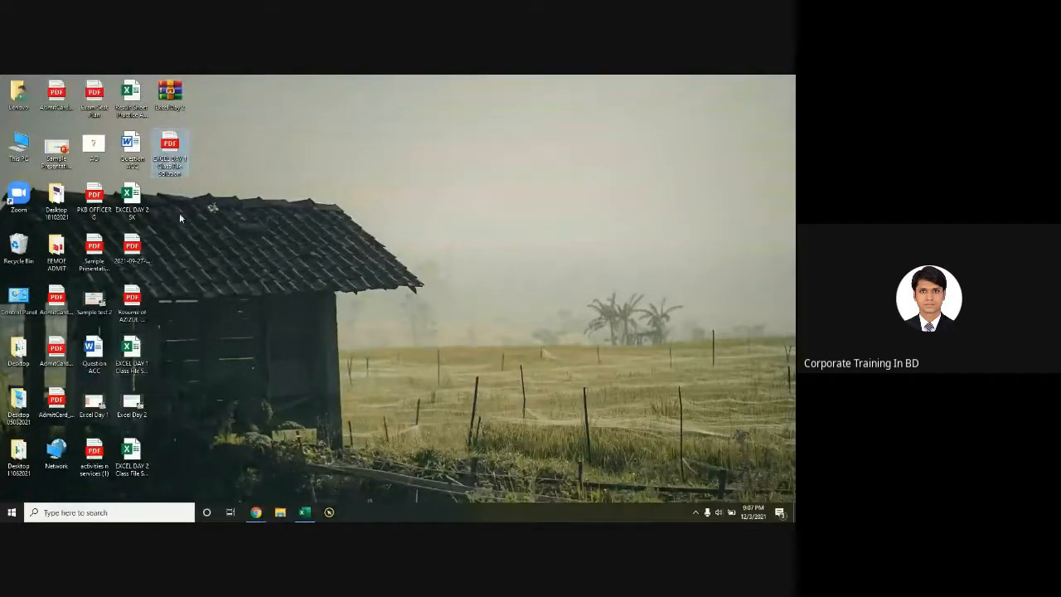
{"action": "left_click_drag", "start_coordinate": [170, 152], "coordinate": [327, 160]}
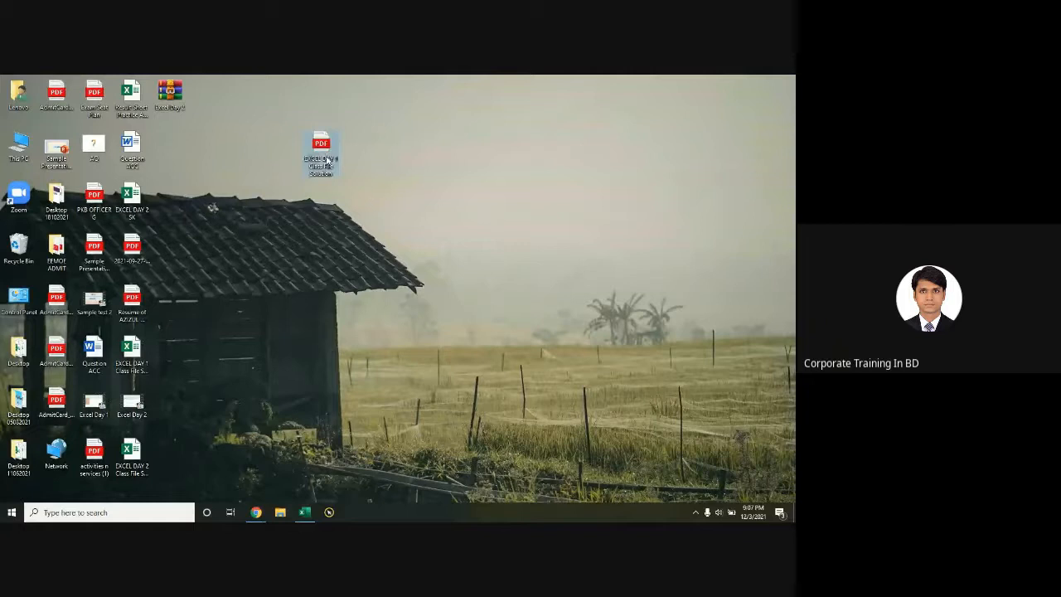
{"action": "mouse_move", "coordinate": [257, 516]}
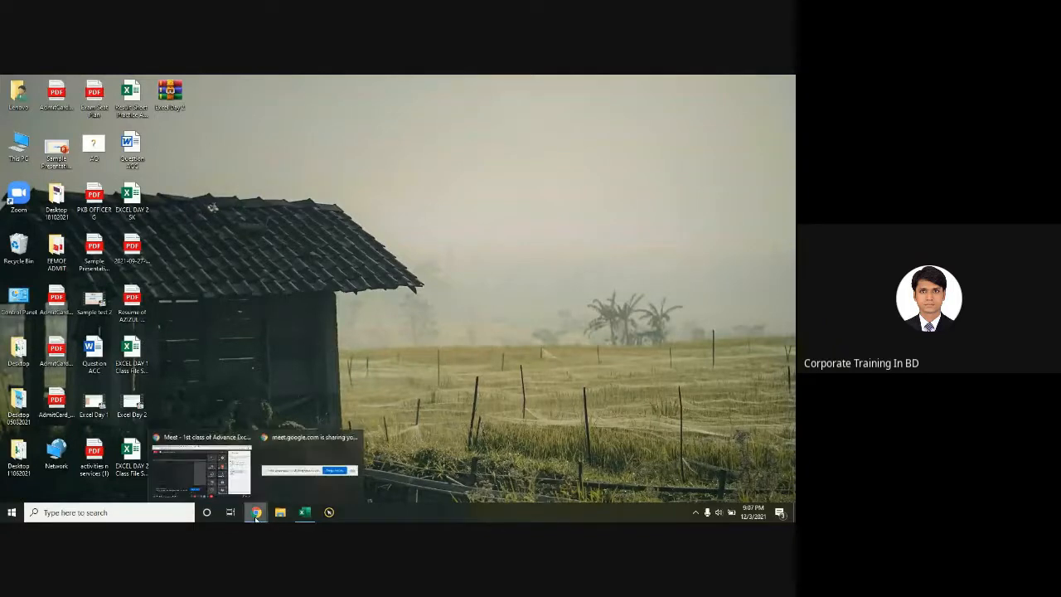
{"action": "left_click", "coordinate": [307, 513]}
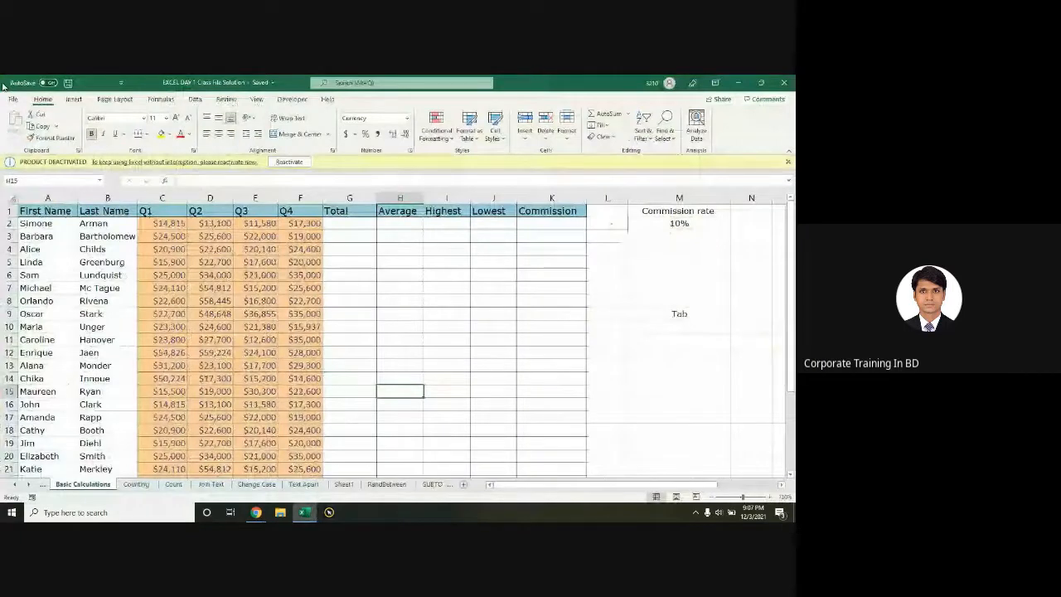
Step: Browse Save As to the Desktop and review the Save as type list
{"action": "left_click", "coordinate": [13, 98]}
{"action": "left_click", "coordinate": [31, 233]}
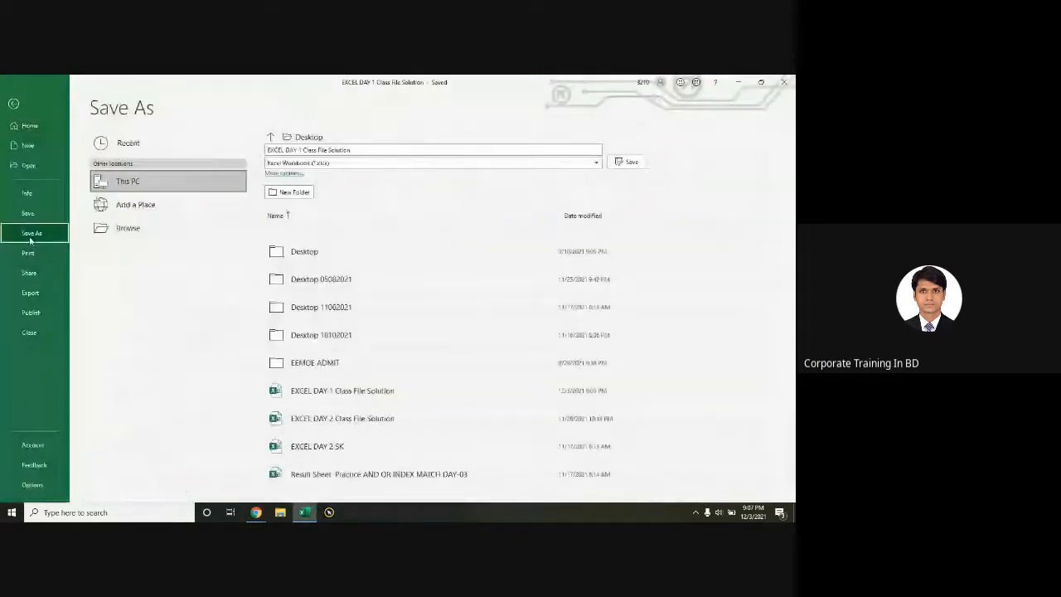
{"action": "left_click", "coordinate": [116, 229]}
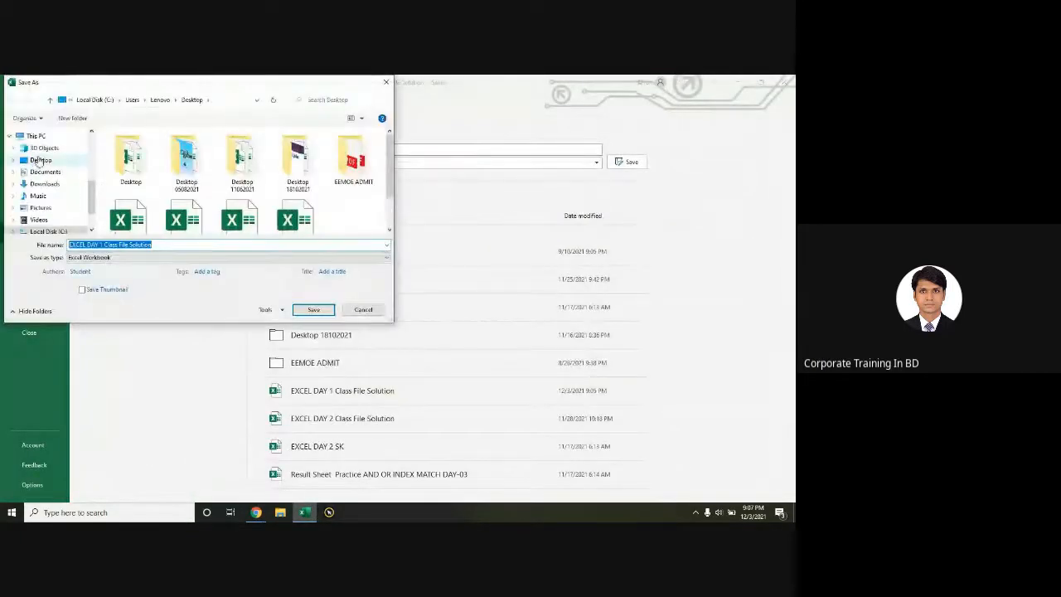
{"action": "left_click", "coordinate": [39, 160]}
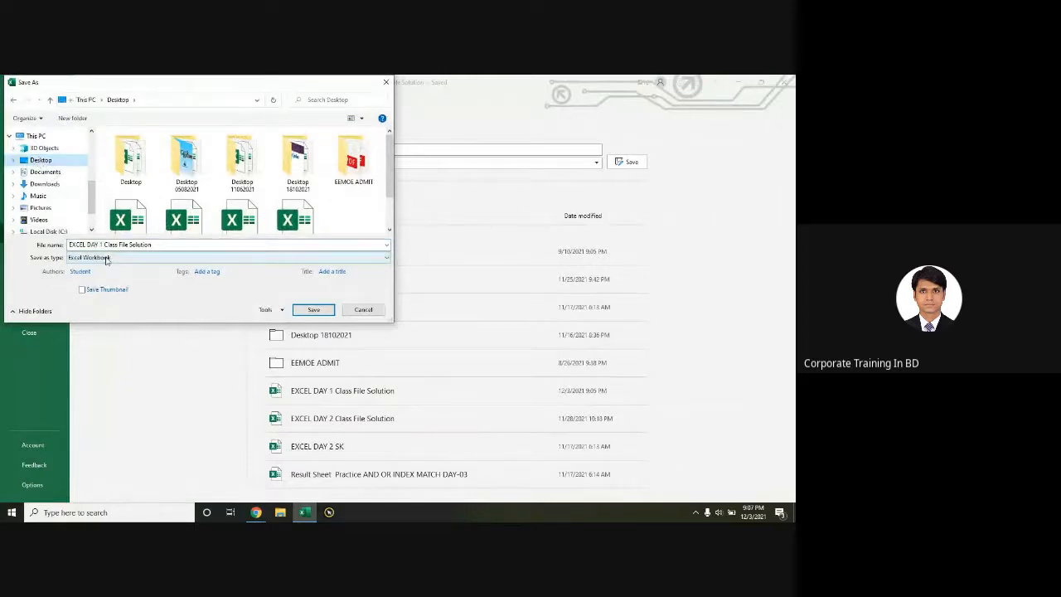
{"action": "left_click", "coordinate": [106, 258]}
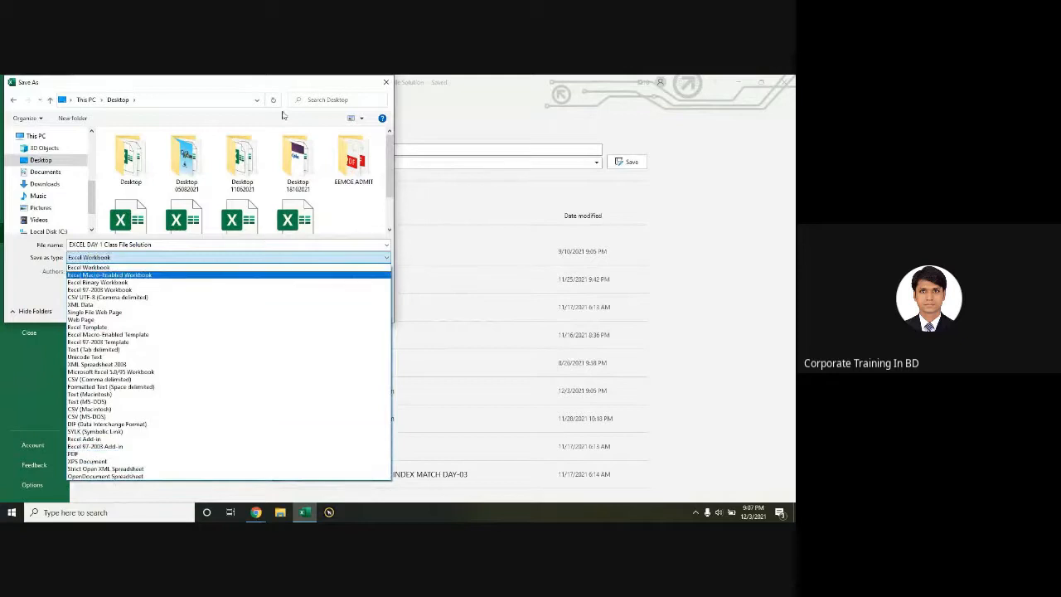
Step: Close the type list and save dialog without saving, returning to File Home
{"action": "left_click", "coordinate": [386, 85]}
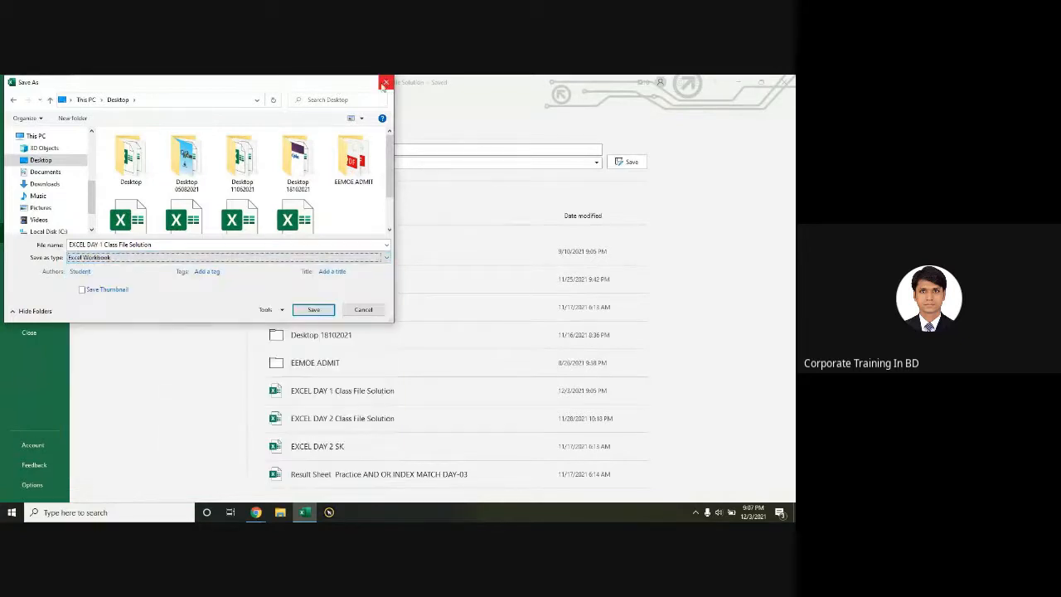
{"action": "left_click", "coordinate": [385, 83]}
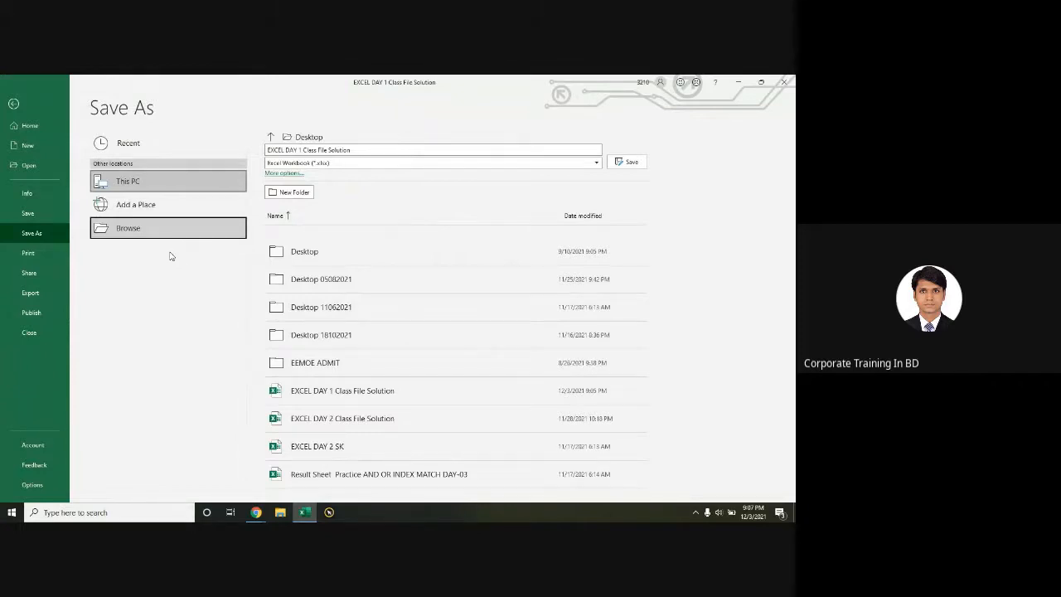
{"action": "left_click", "coordinate": [17, 104]}
{"action": "left_click", "coordinate": [20, 106]}
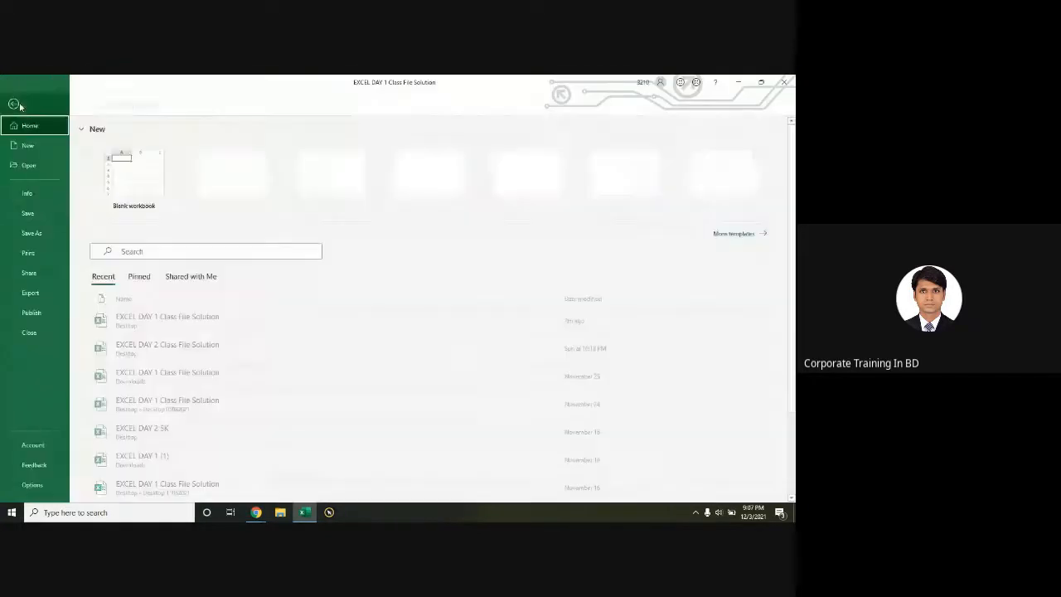
Step: Set print Copies to 3 and keep the Canon iP2700 series printer
{"action": "left_click", "coordinate": [42, 255]}
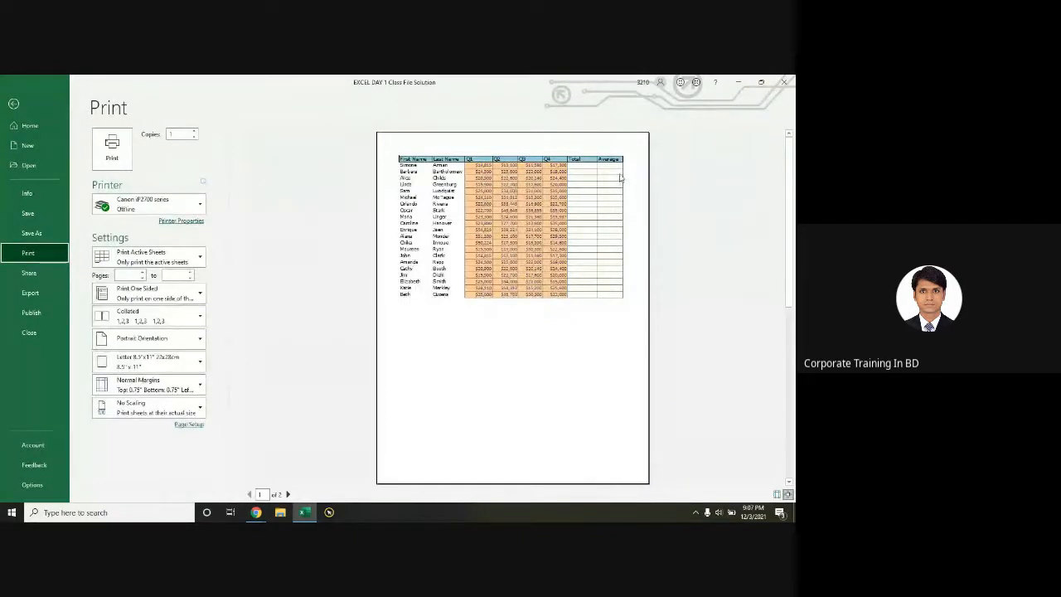
{"action": "left_click", "coordinate": [620, 177]}
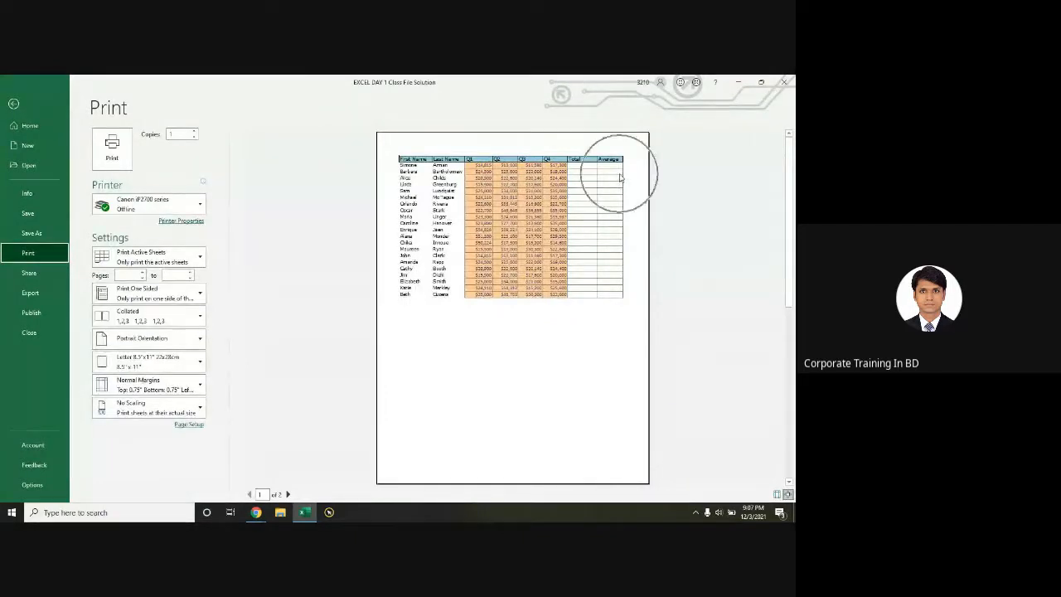
{"action": "left_click", "coordinate": [116, 162]}
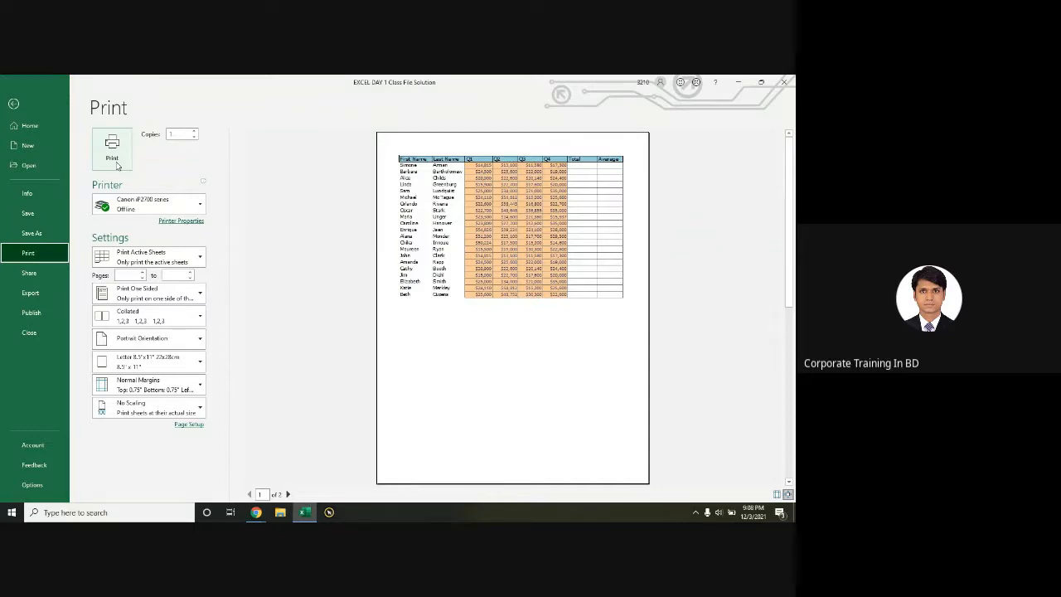
{"action": "left_click", "coordinate": [196, 137]}
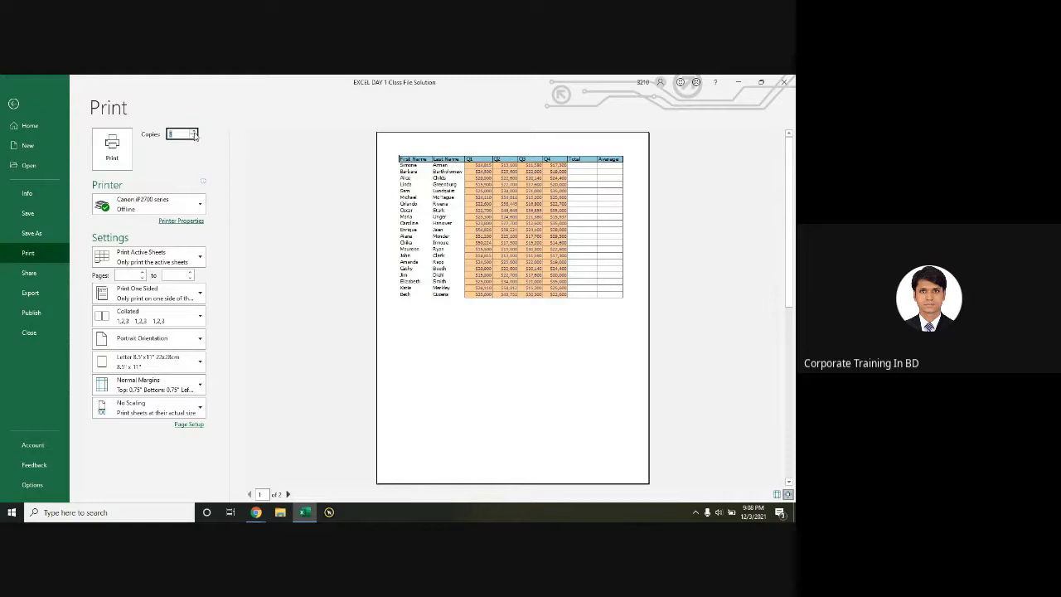
{"action": "type", "text": "3"}
{"action": "left_click", "coordinate": [134, 207]}
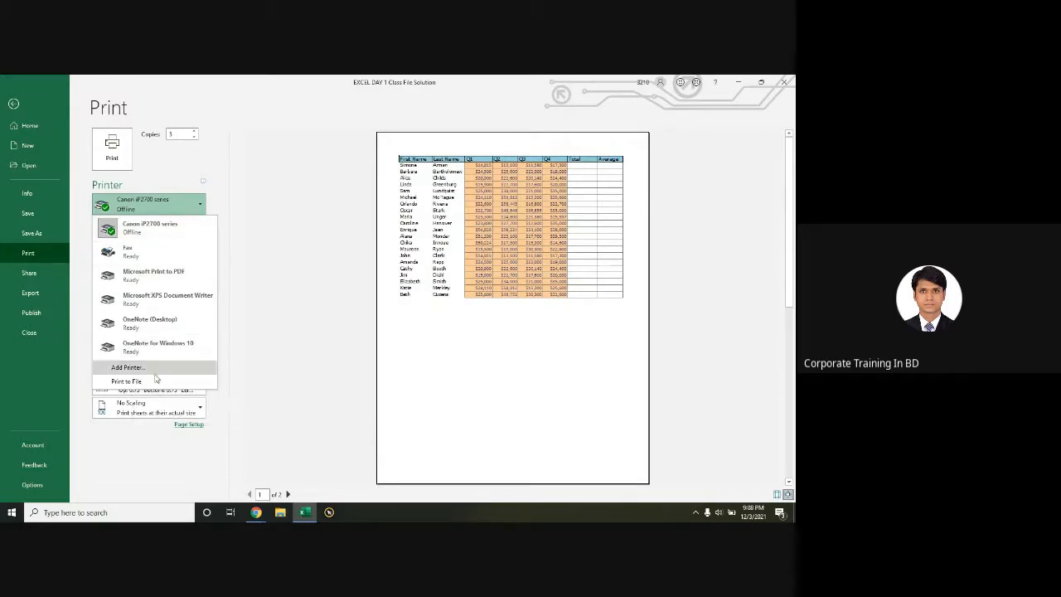
{"action": "left_click", "coordinate": [159, 226]}
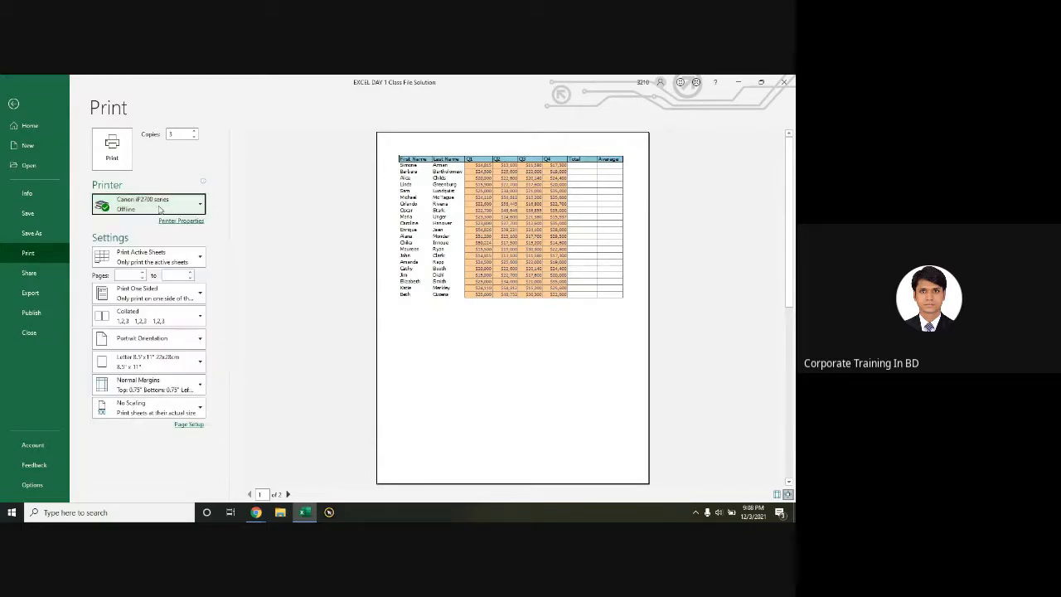
Step: Keep portrait orientation, change paper size from Letter to A4, then bring up Share
{"action": "left_click", "coordinate": [132, 276]}
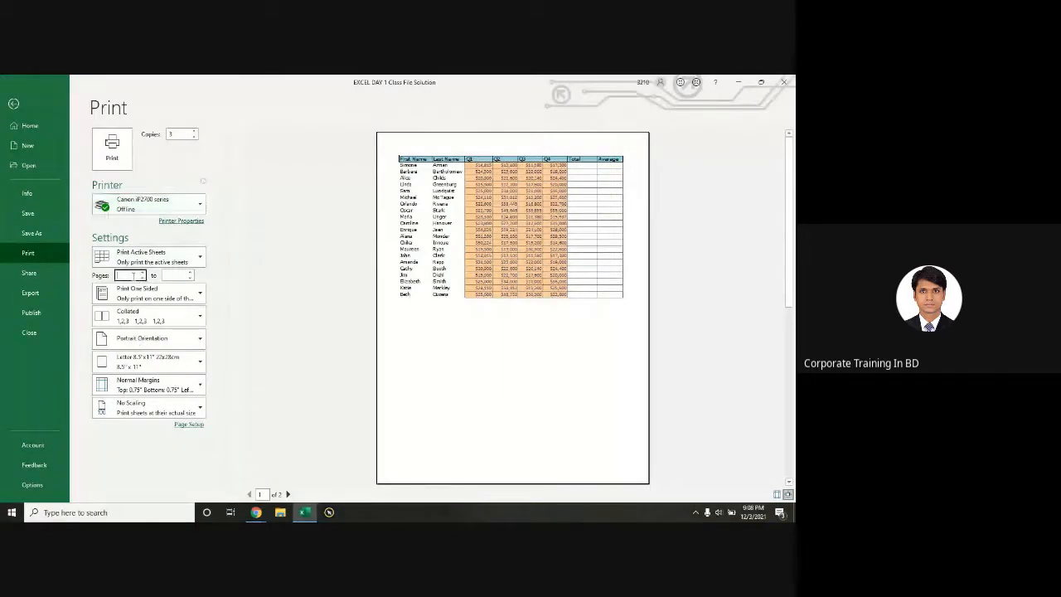
{"action": "left_click", "coordinate": [178, 275]}
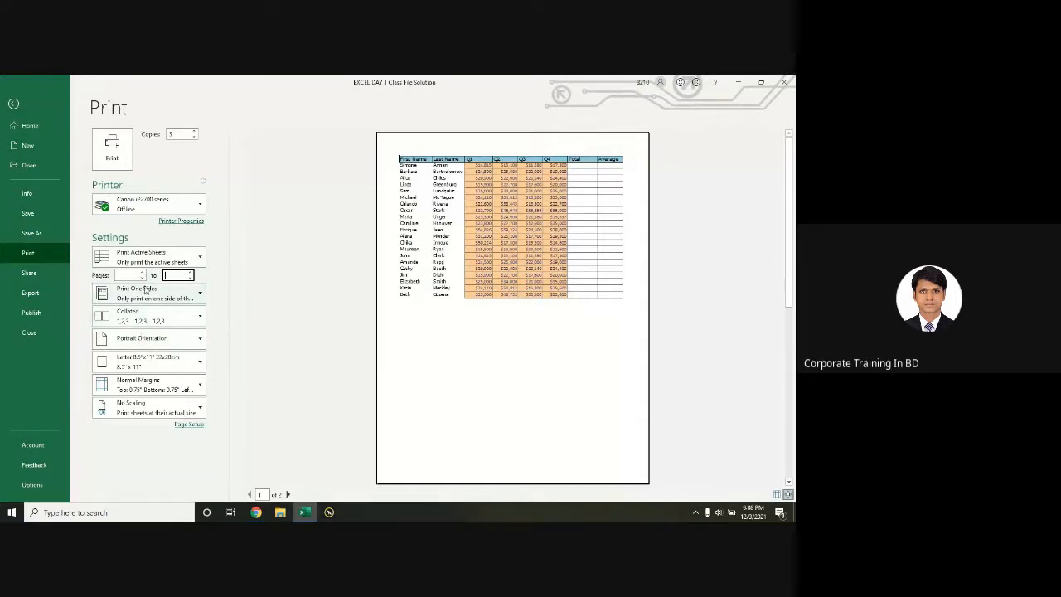
{"action": "left_click", "coordinate": [149, 340]}
{"action": "left_click", "coordinate": [240, 359]}
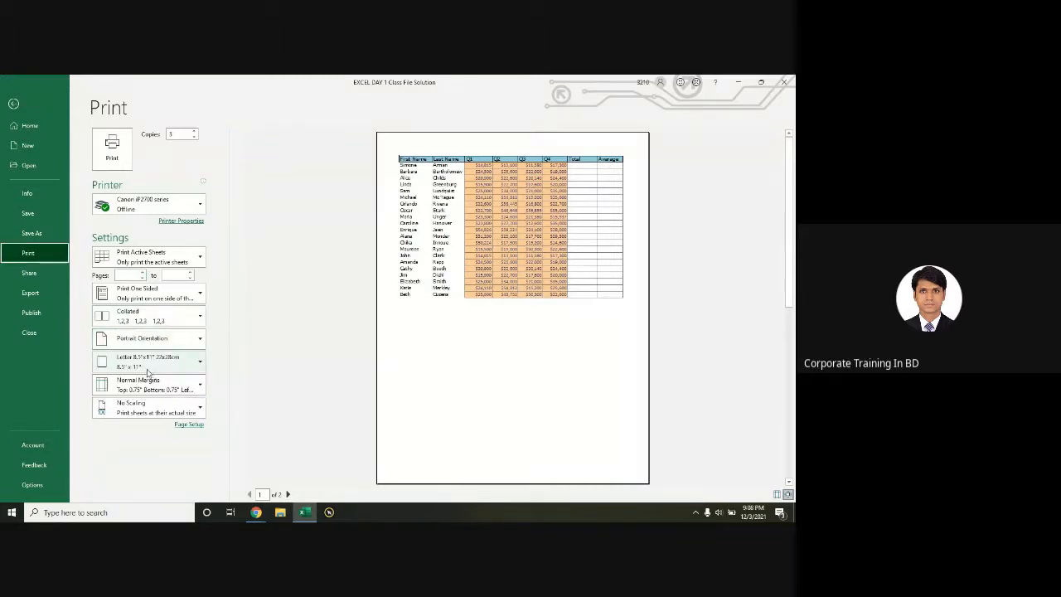
{"action": "left_click", "coordinate": [151, 370]}
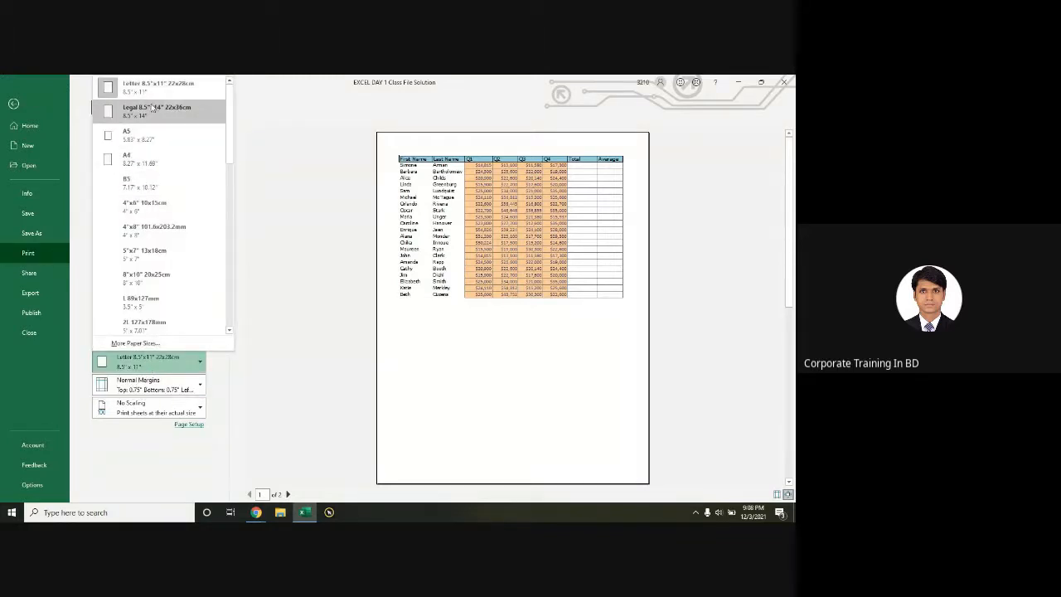
{"action": "left_click", "coordinate": [151, 164]}
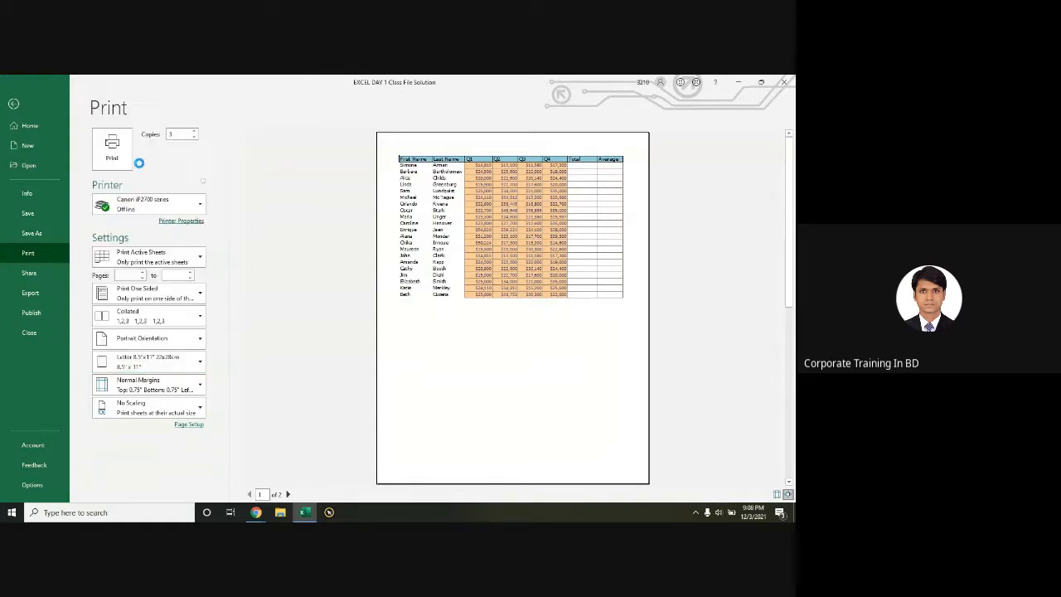
{"action": "left_click", "coordinate": [133, 369]}
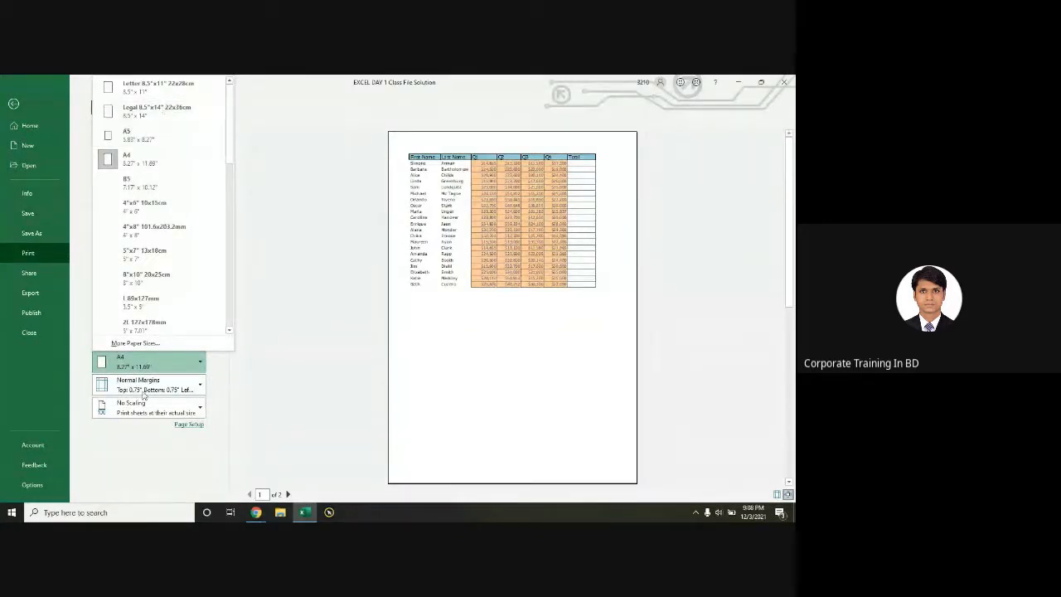
{"action": "left_click", "coordinate": [272, 402]}
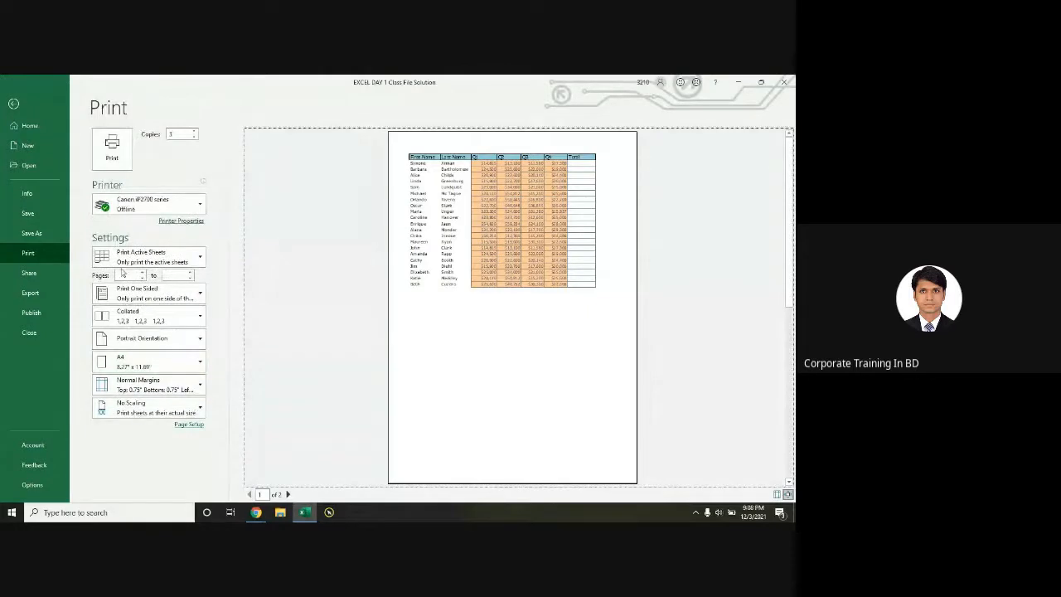
{"action": "left_click", "coordinate": [37, 274]}
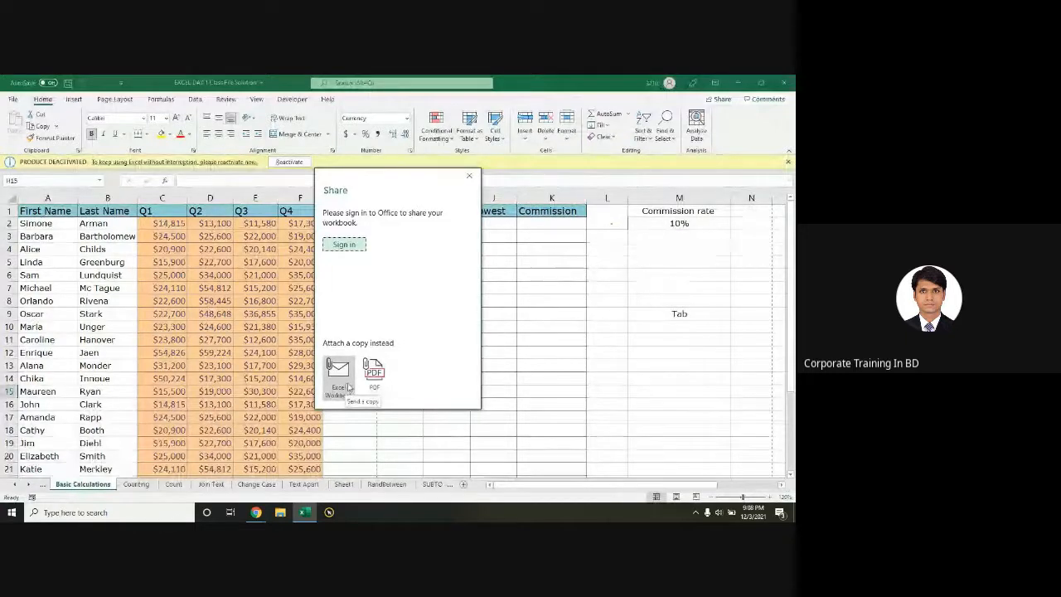
Step: Close the Share dialog without signing in and return to File Home
{"action": "left_click", "coordinate": [469, 176]}
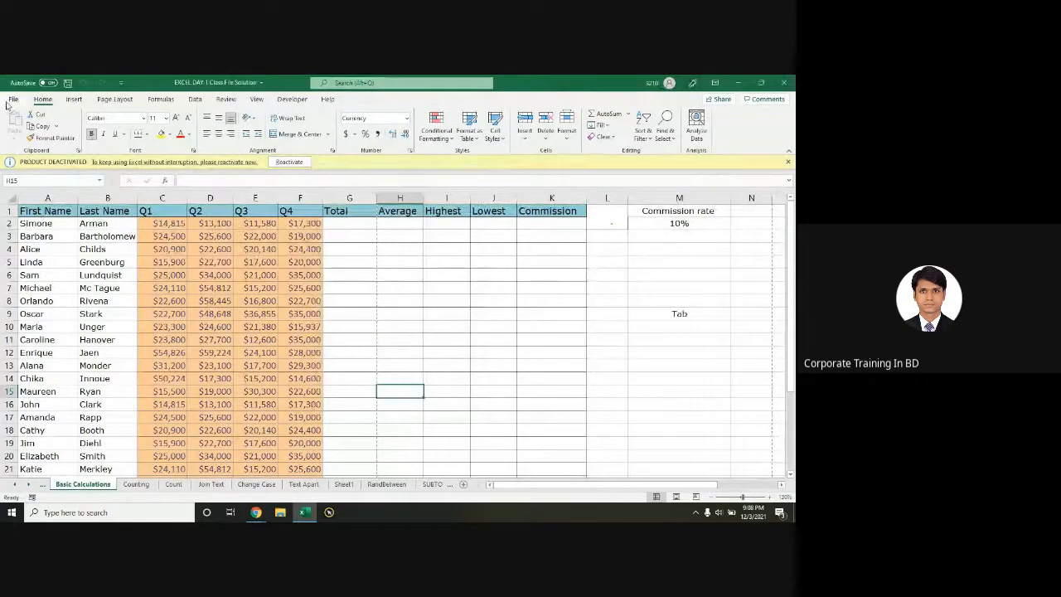
{"action": "left_click", "coordinate": [8, 102]}
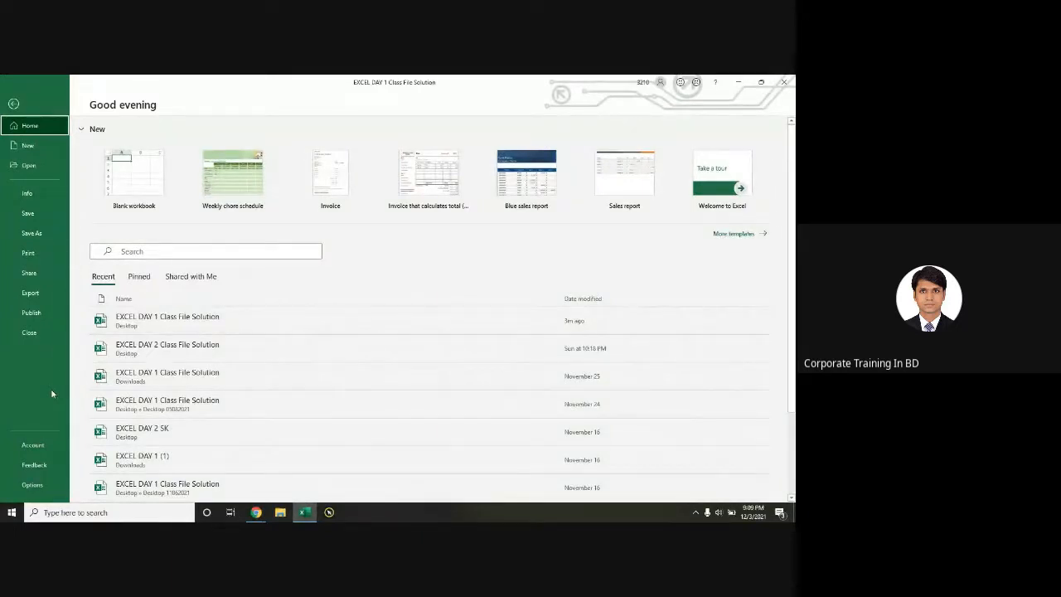
{"action": "left_click", "coordinate": [29, 293]}
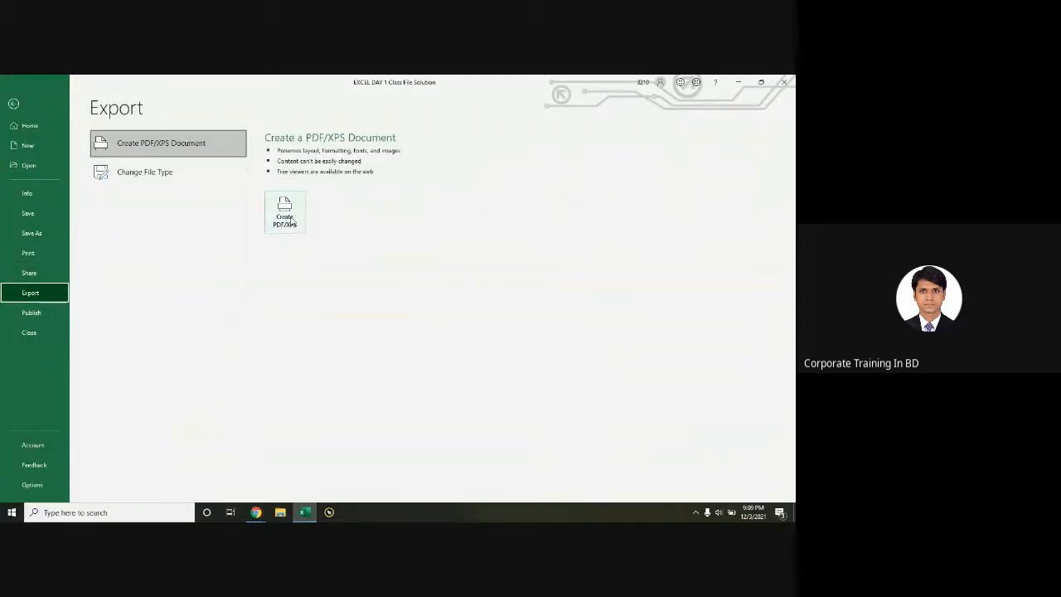
{"action": "left_click", "coordinate": [284, 212]}
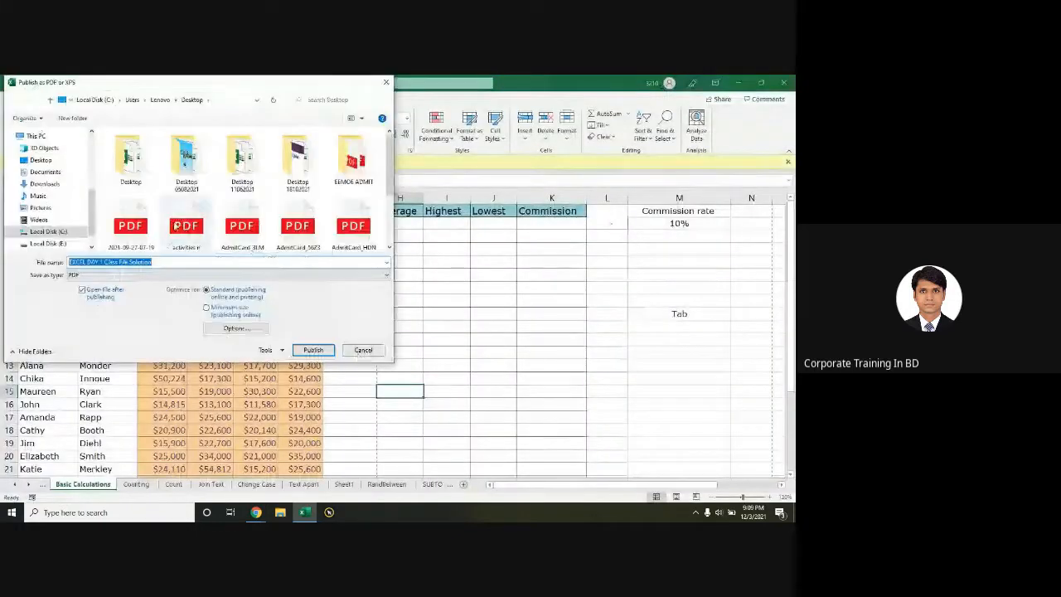
{"action": "key", "text": "ctrl"}
{"action": "key", "text": "ctrl"}
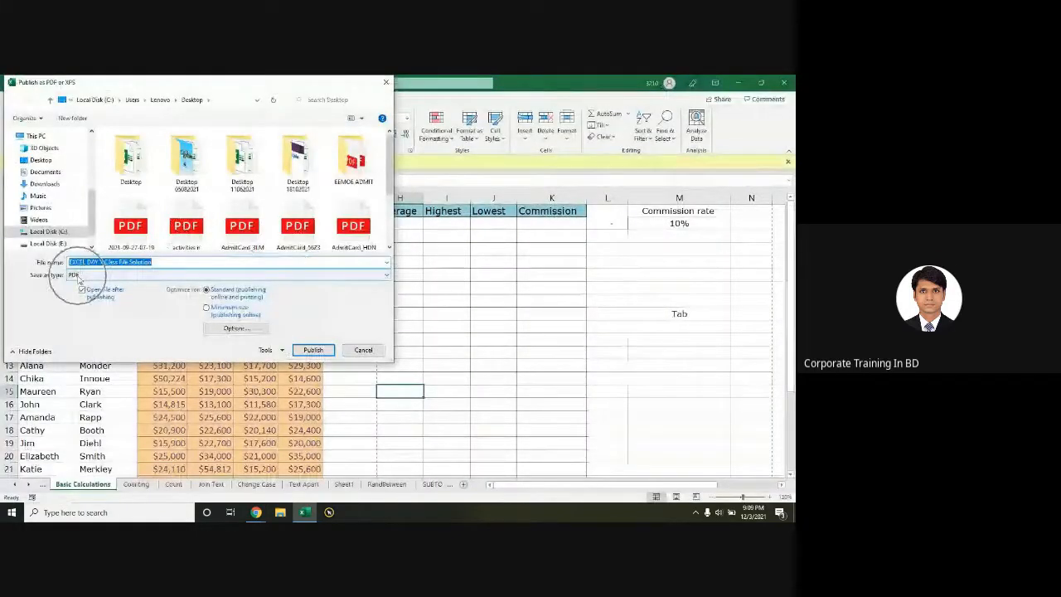
{"action": "left_click", "coordinate": [363, 350]}
{"action": "left_click", "coordinate": [17, 98]}
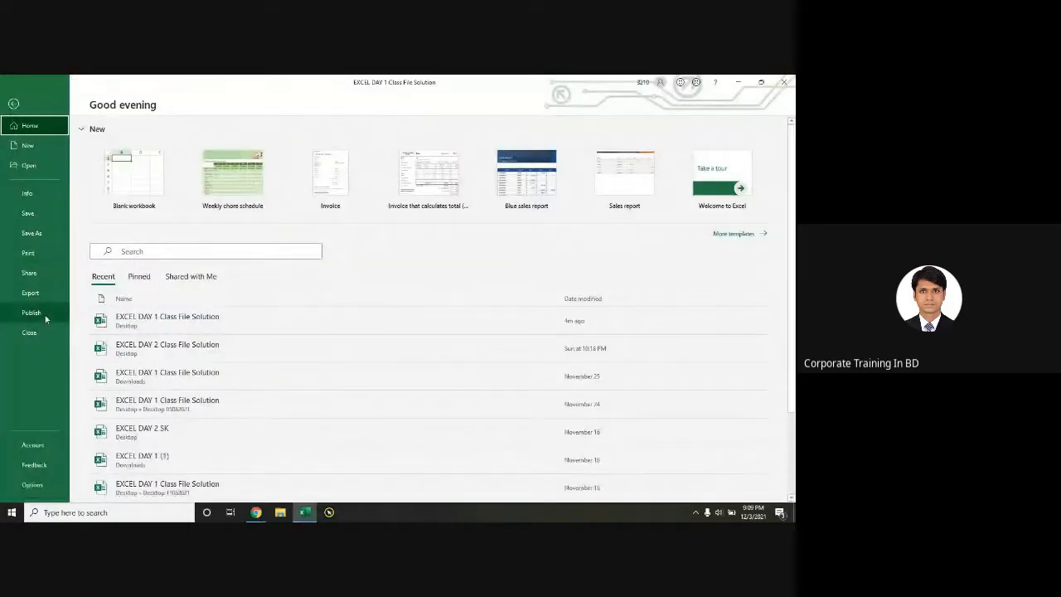
Step: Look over the Publish options, then view the Account page's product information
{"action": "left_click", "coordinate": [42, 314]}
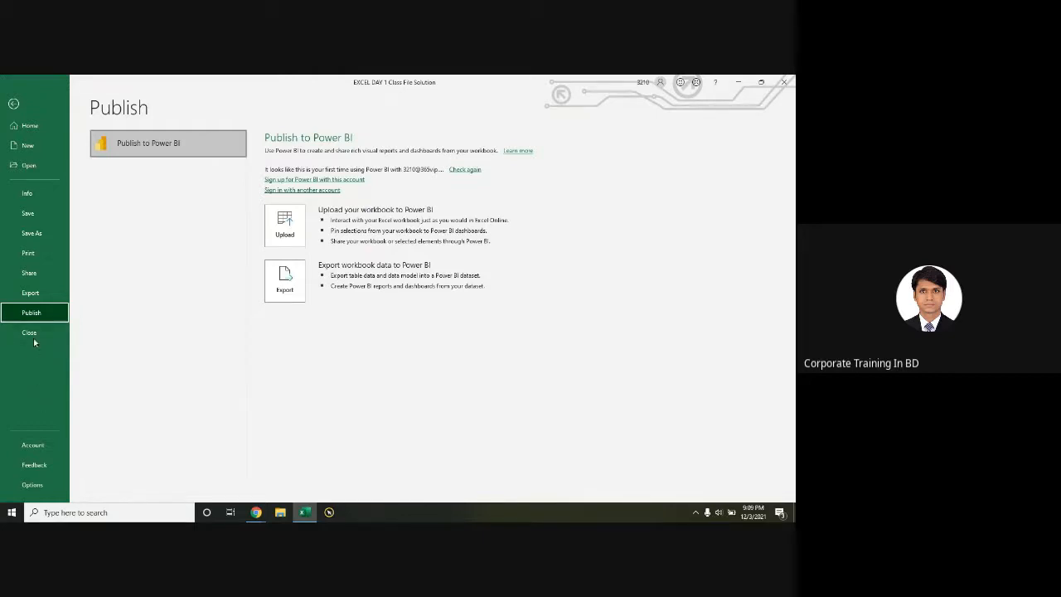
{"action": "left_click", "coordinate": [33, 446]}
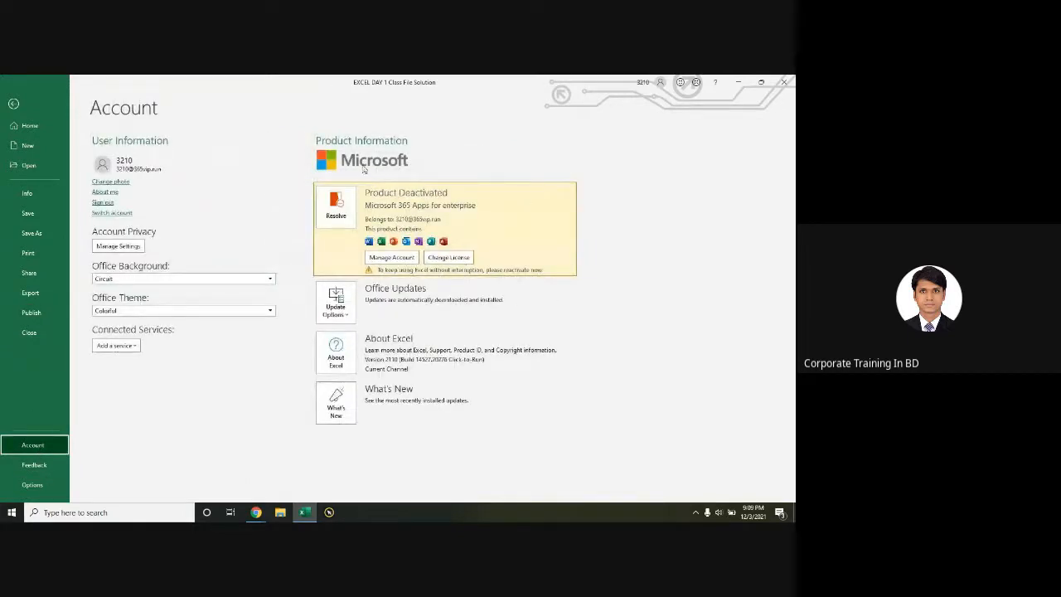
{"action": "left_click", "coordinate": [362, 166]}
Step: Open Excel Options and browse the Formulas, Language, Accessibility and Trust Center categories
{"action": "left_click", "coordinate": [45, 491]}
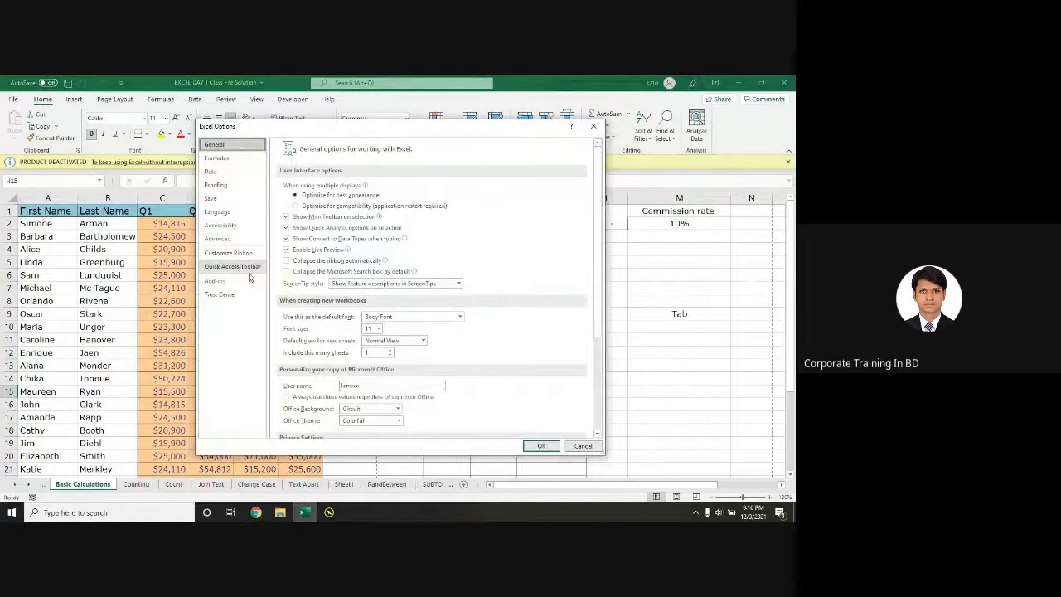
{"action": "left_click", "coordinate": [228, 158]}
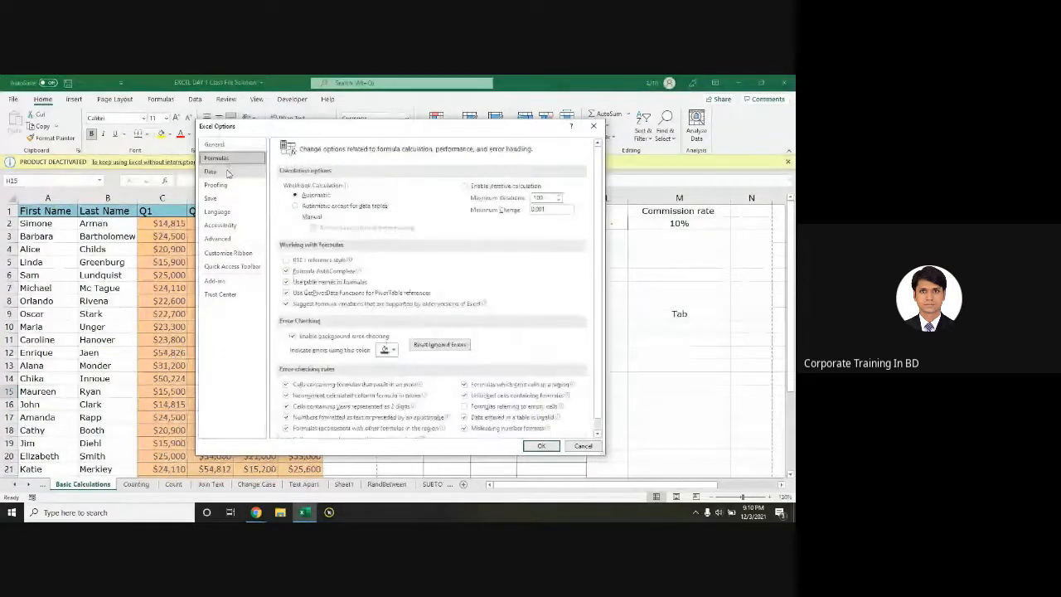
{"action": "left_click", "coordinate": [225, 171]}
{"action": "left_click", "coordinate": [222, 185]}
{"action": "left_click", "coordinate": [220, 198]}
{"action": "left_click", "coordinate": [220, 212]}
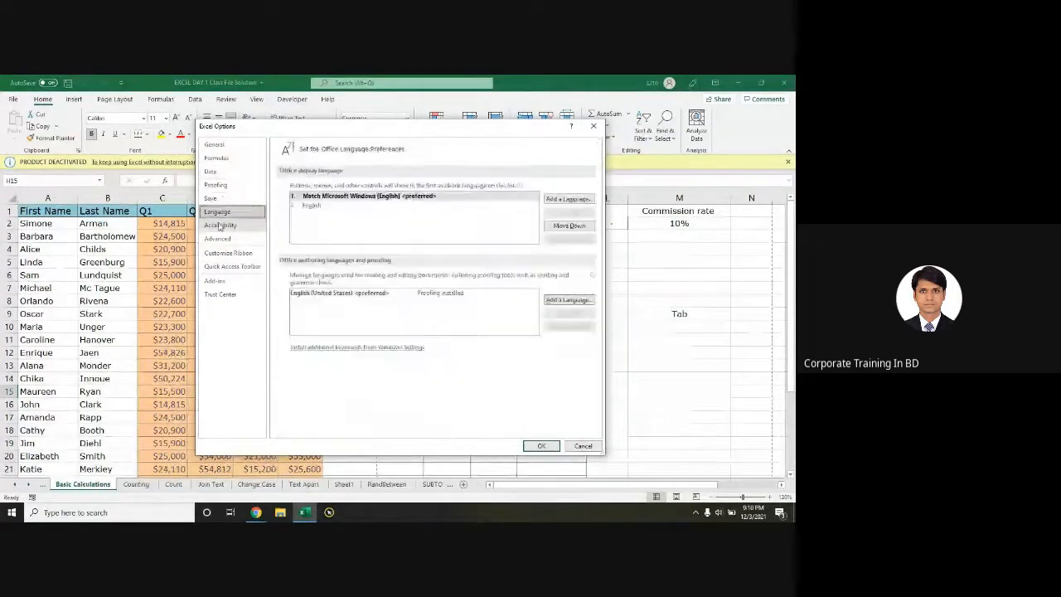
{"action": "left_click", "coordinate": [220, 226]}
{"action": "left_click", "coordinate": [222, 297]}
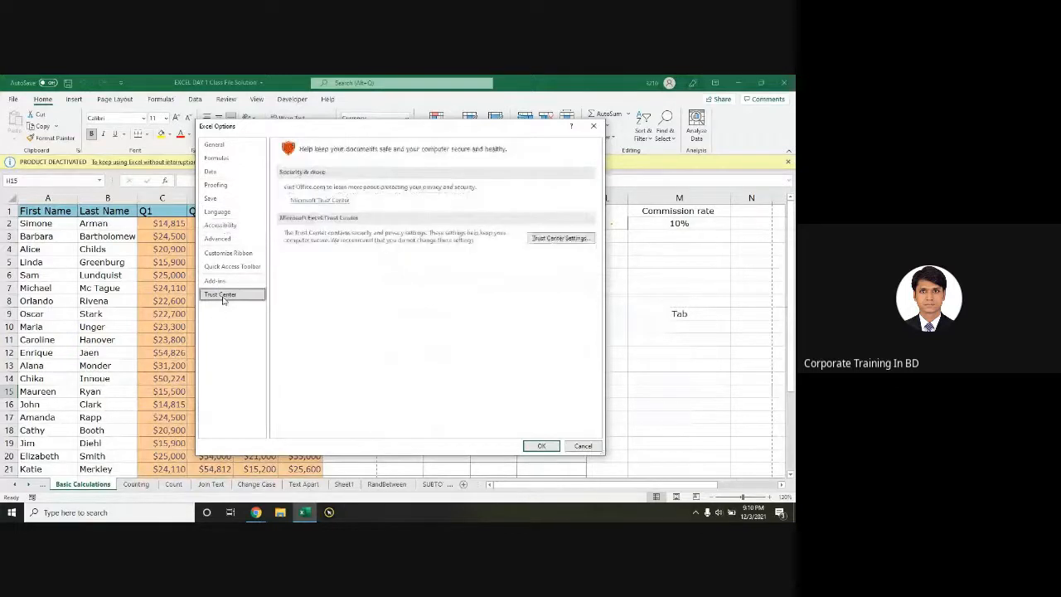
Step: On the Save page, select the whole AutoRecover file location path
{"action": "left_click", "coordinate": [220, 199]}
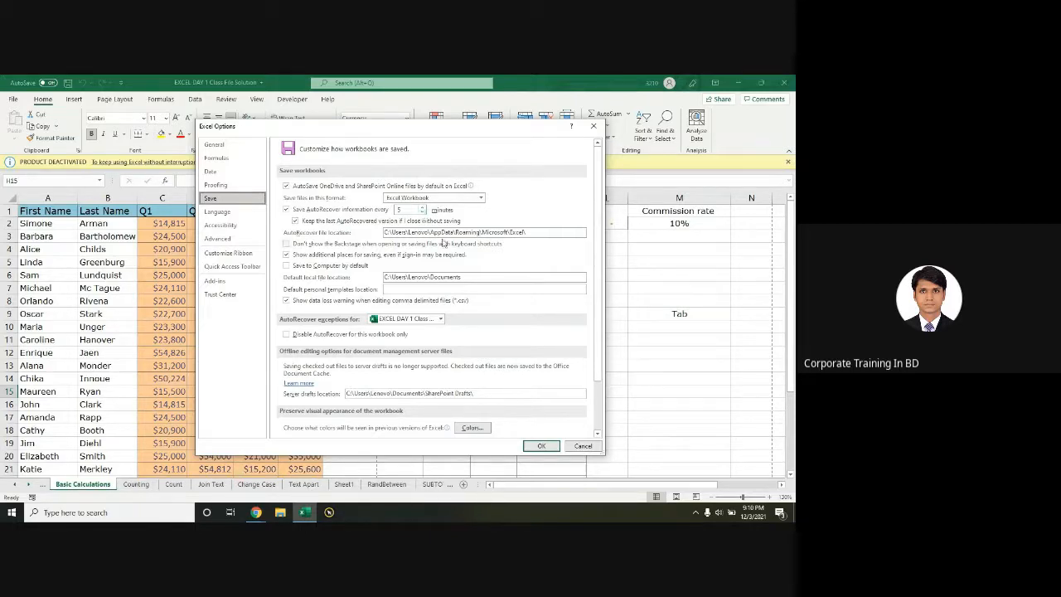
{"action": "left_click", "coordinate": [442, 232]}
{"action": "left_click_drag", "start_coordinate": [548, 231], "coordinate": [347, 238]}
{"action": "key", "text": "ctrl+c"}
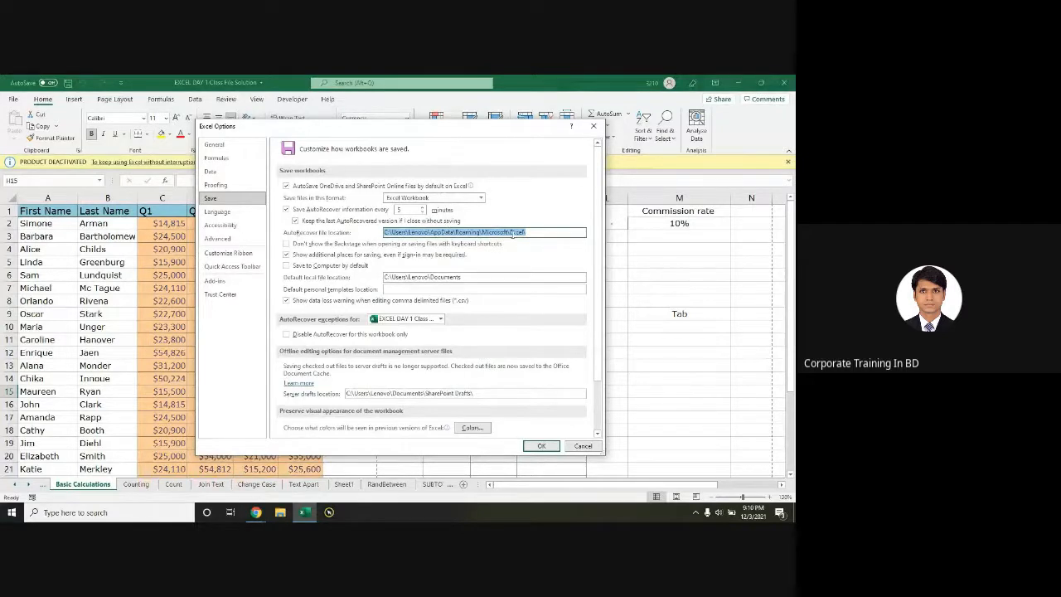
{"action": "left_click", "coordinate": [60, 513]}
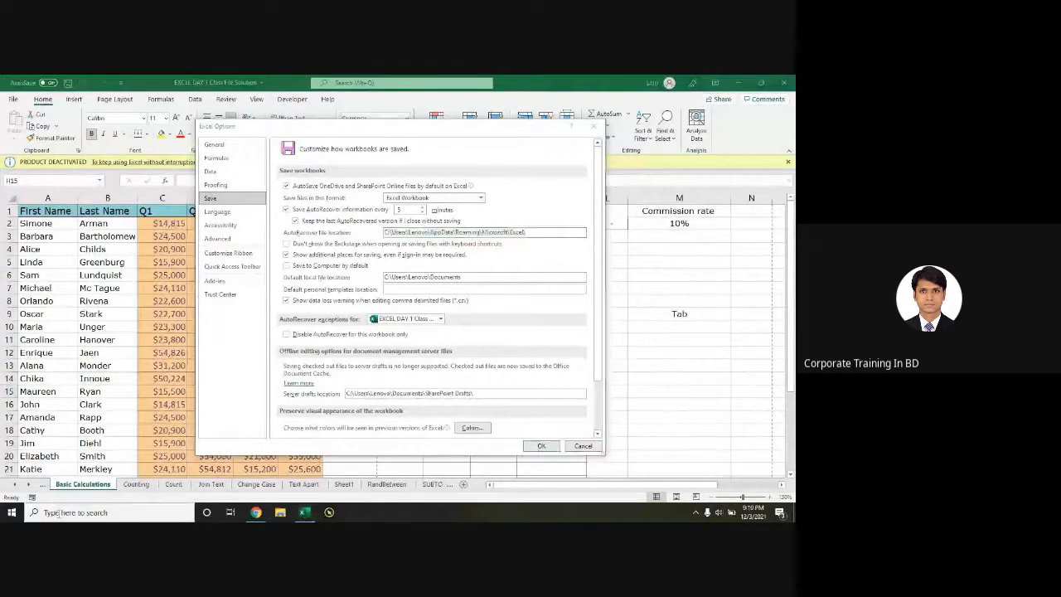
{"action": "key", "text": "ctrl+v"}
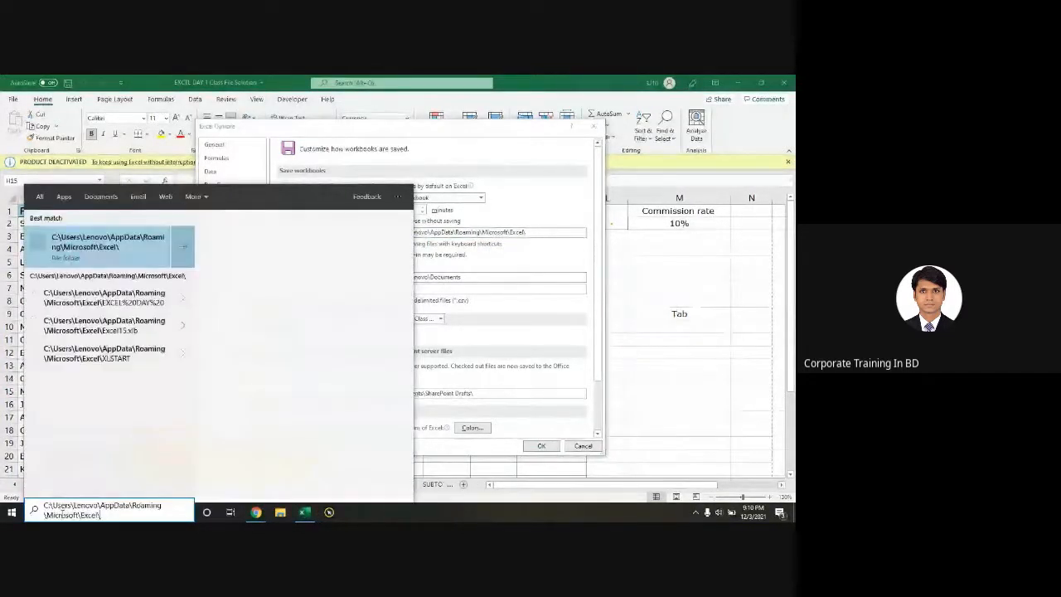
{"action": "key", "text": "Return"}
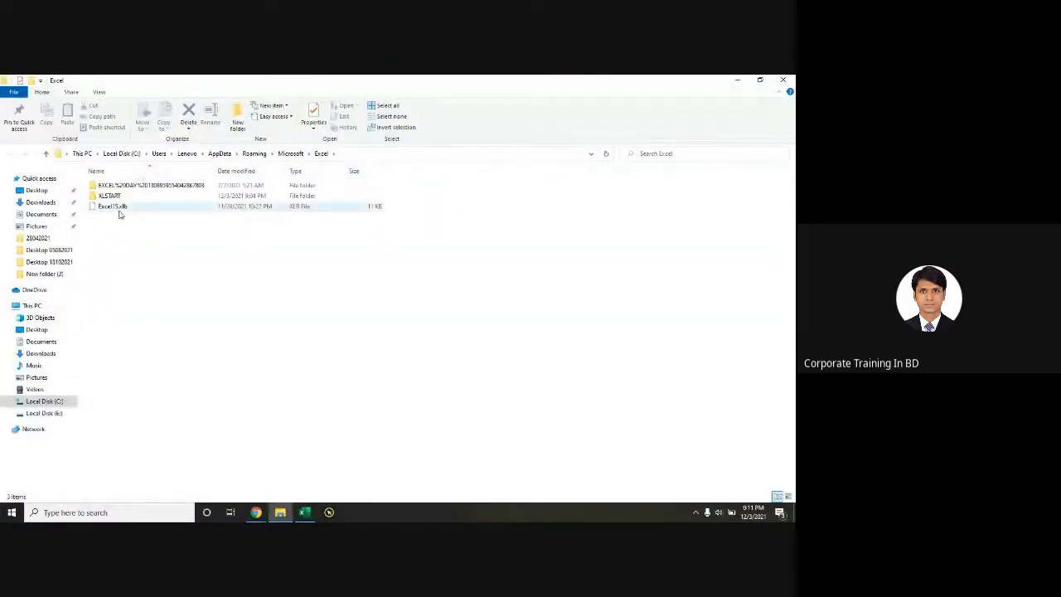
{"action": "left_click", "coordinate": [783, 80]}
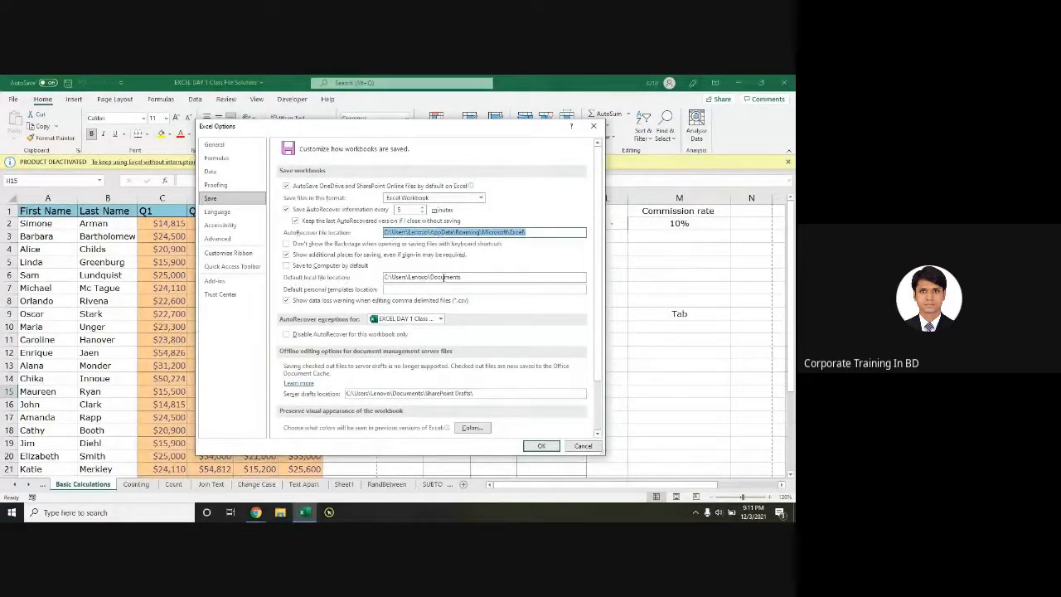
Step: Inspect the default local file location and AutoRecover minutes, then cancel Excel Options unchanged
{"action": "double_click", "coordinate": [468, 278]}
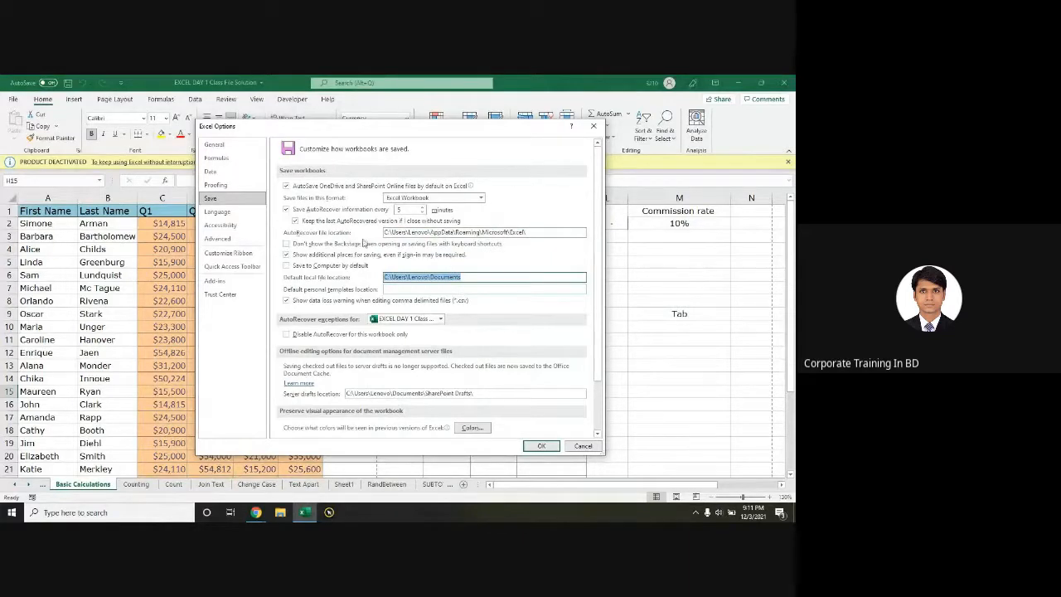
{"action": "left_click", "coordinate": [421, 213]}
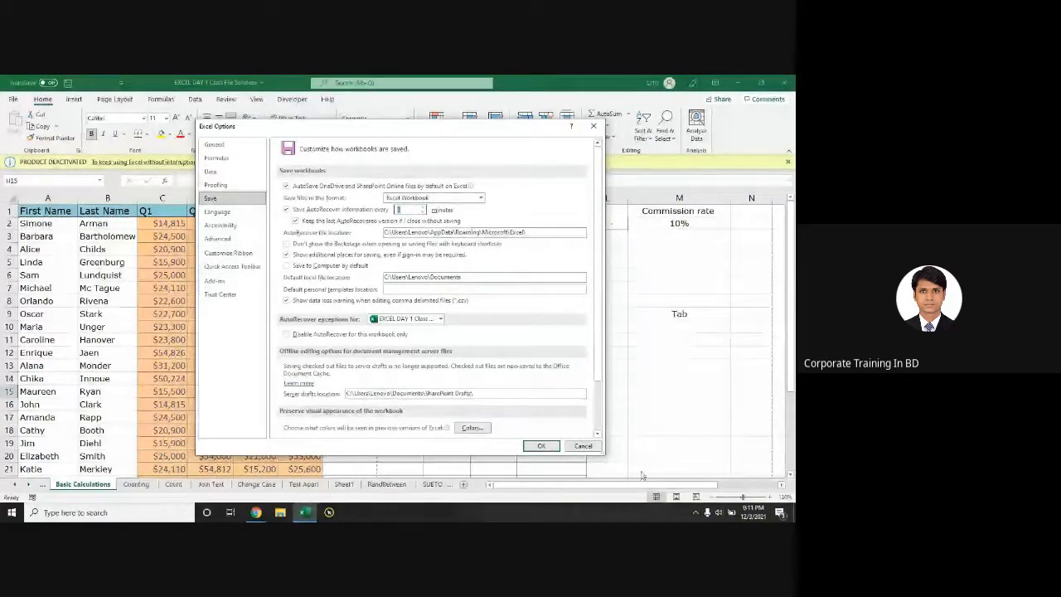
{"action": "left_click", "coordinate": [584, 446]}
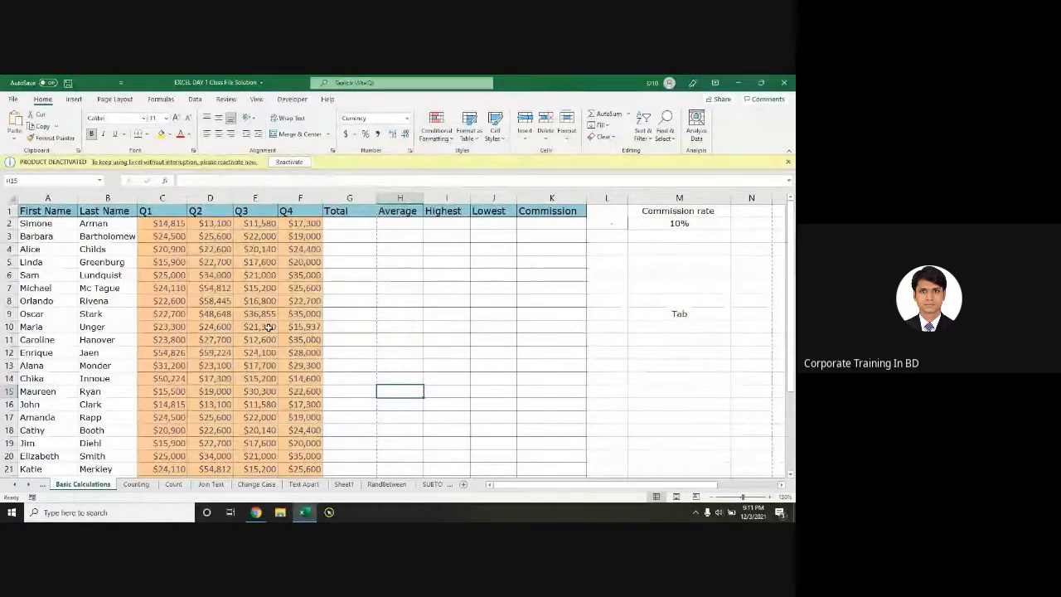
{"action": "key", "text": "ctrl+n"}
{"action": "key", "text": "alt+Tab"}
{"action": "key", "text": "Tab"}
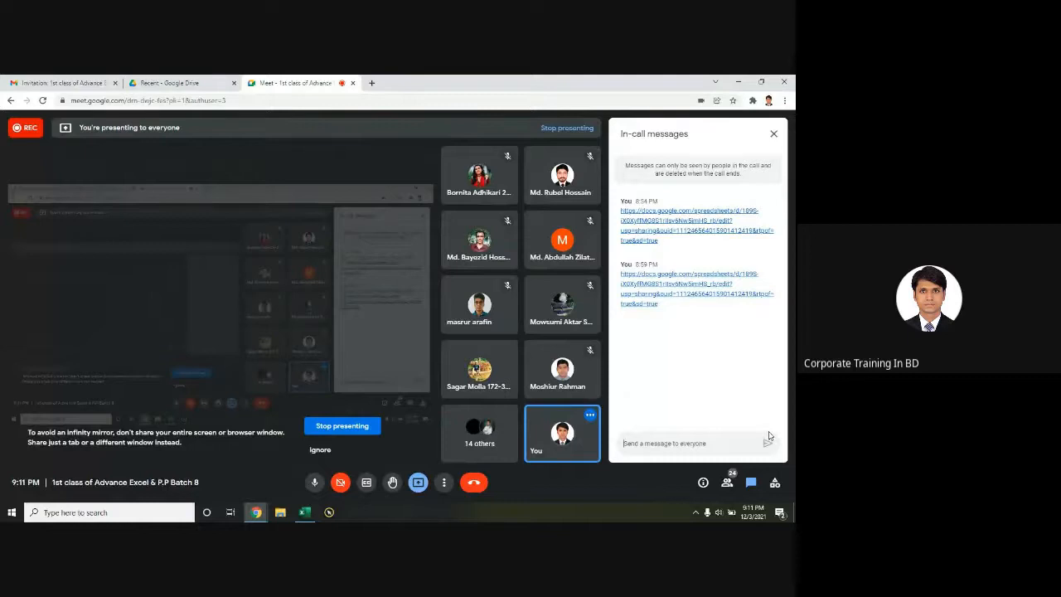
{"action": "key", "text": "alt+Tab"}
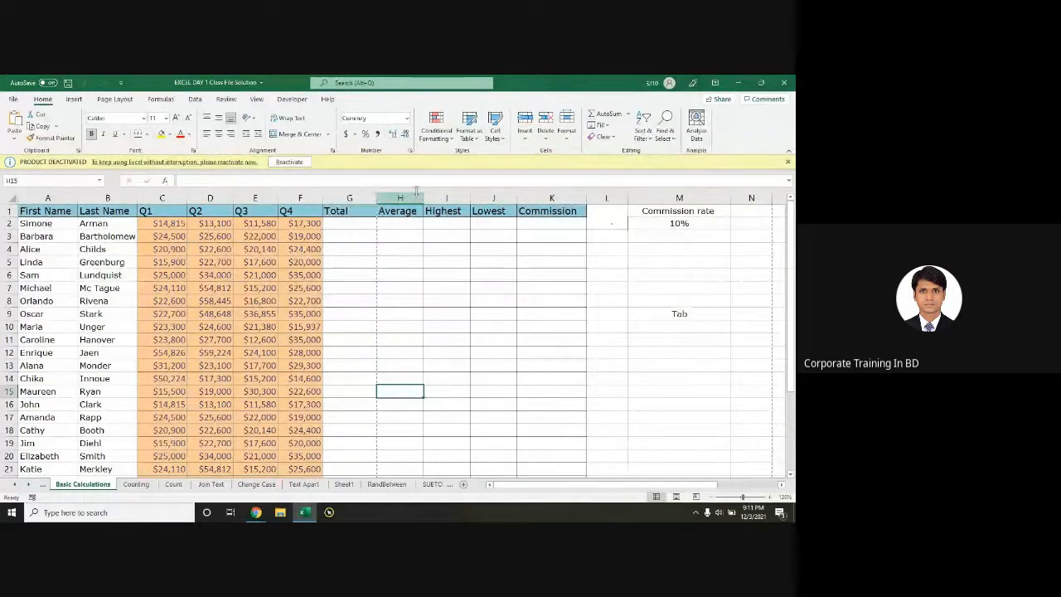
Step: Close the Product Deactivated message bar, select empty columns G–K, and go to cell G2
{"action": "left_click", "coordinate": [786, 162]}
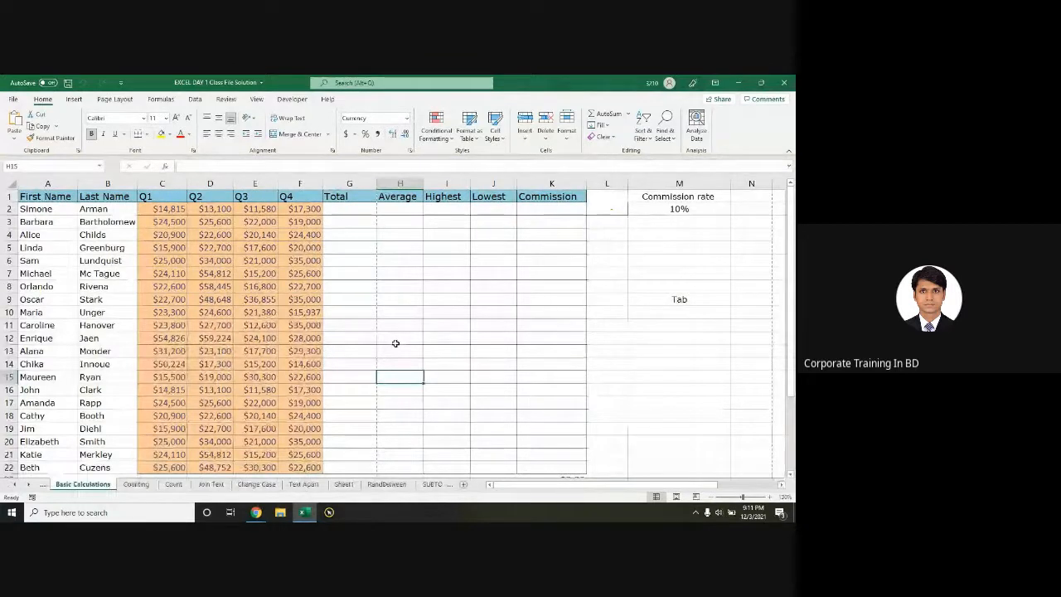
{"action": "scroll", "coordinate": [355, 343], "scroll_direction": "down", "scroll_amount": 2}
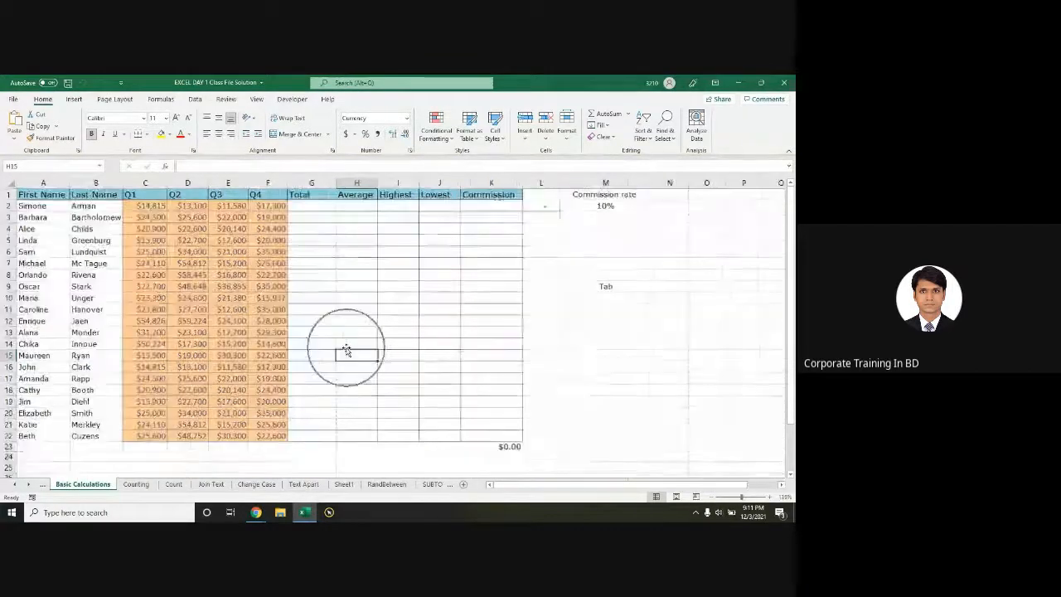
{"action": "mouse_move", "coordinate": [339, 280]}
{"action": "left_mouse_down"}
{"action": "mouse_move", "coordinate": [423, 308]}
{"action": "mouse_move", "coordinate": [495, 431]}
{"action": "left_mouse_up"}
{"action": "left_click", "coordinate": [321, 205]}
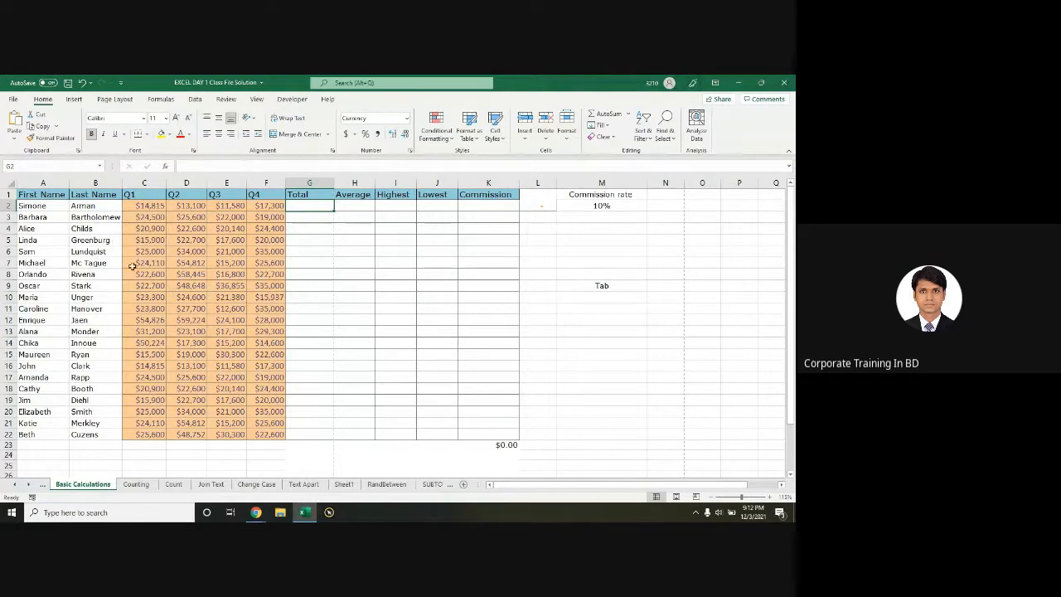
Step: Open and close the File backstage, then look through the Insert, Page Layout and Home ribbons
{"action": "left_click", "coordinate": [13, 98]}
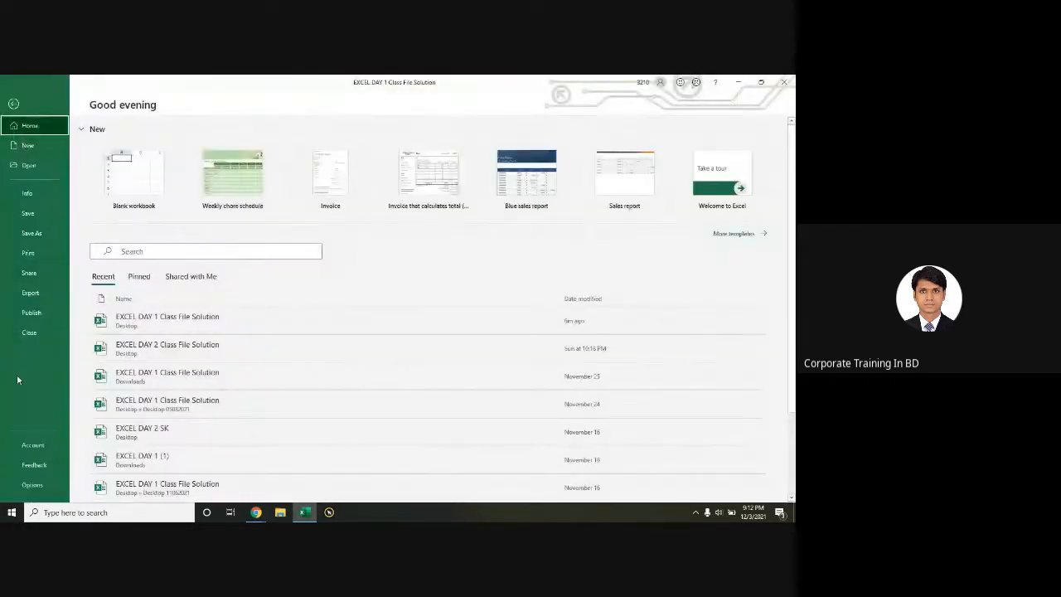
{"action": "key", "text": "Escape"}
{"action": "left_click", "coordinate": [74, 100]}
{"action": "left_click", "coordinate": [113, 100]}
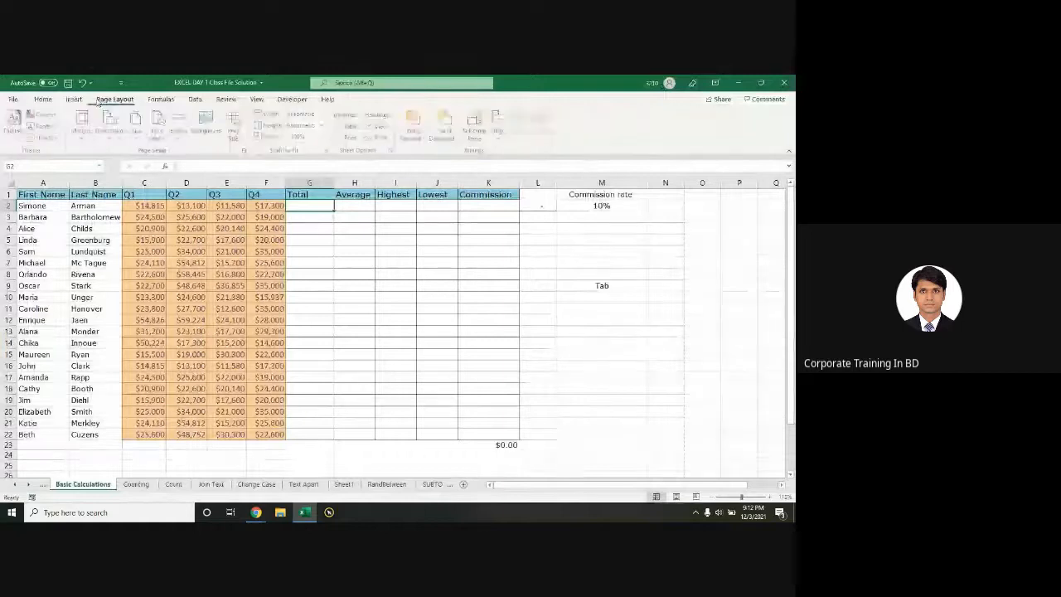
{"action": "left_click", "coordinate": [44, 100]}
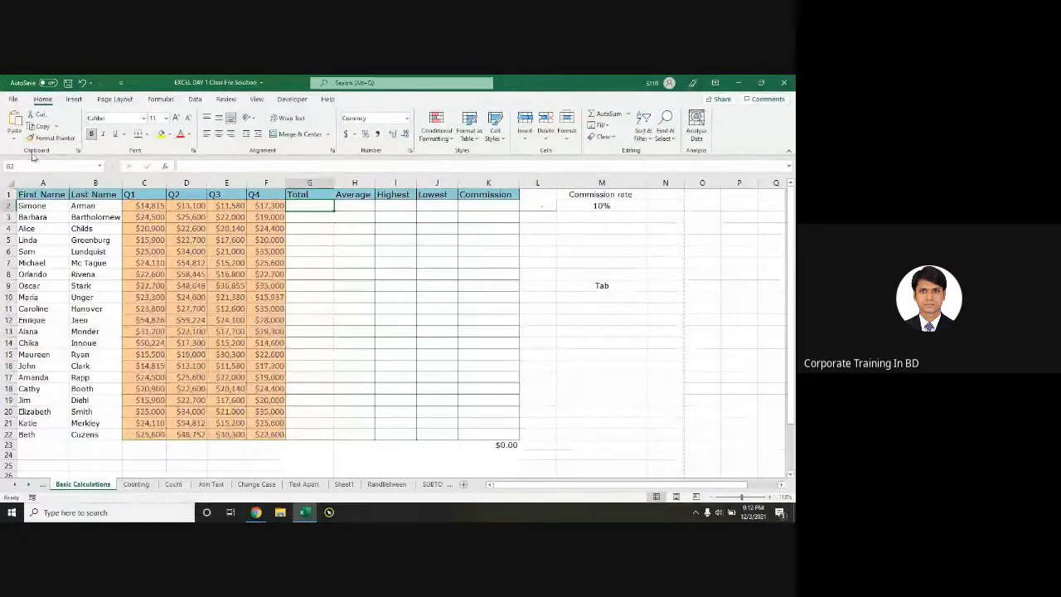
{"action": "key", "text": "ctrl"}
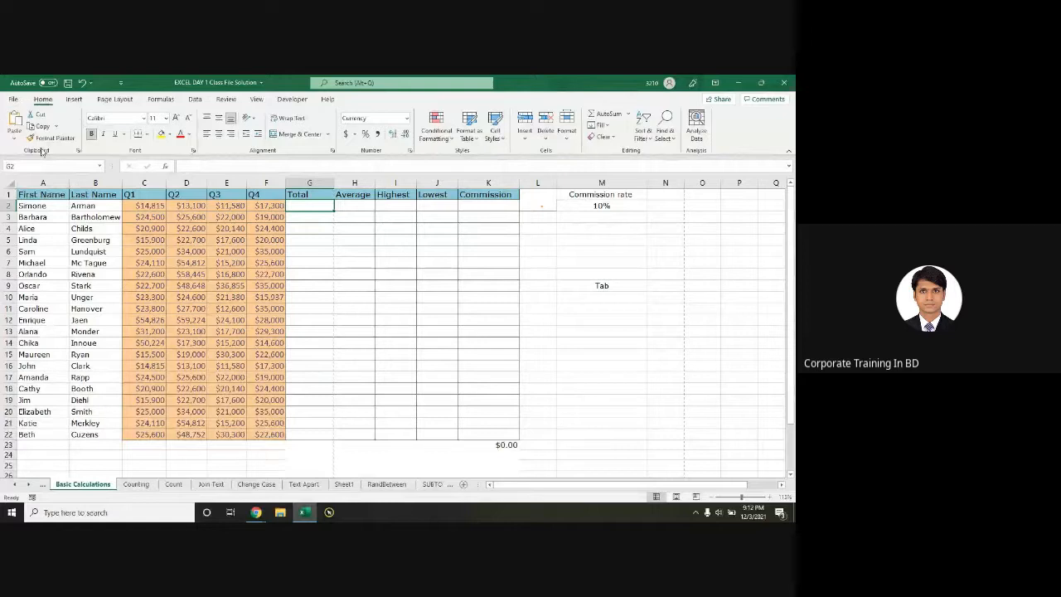
{"action": "key", "text": "ctrl"}
{"action": "key", "text": "ctrl"}
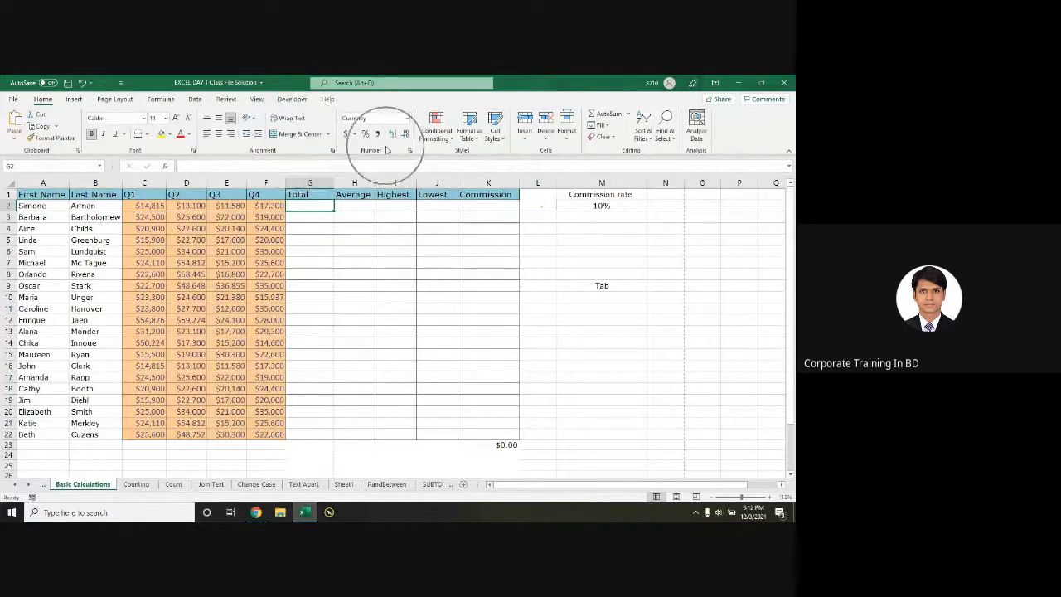
{"action": "key", "text": "ctrl"}
{"action": "key", "text": "ctrl"}
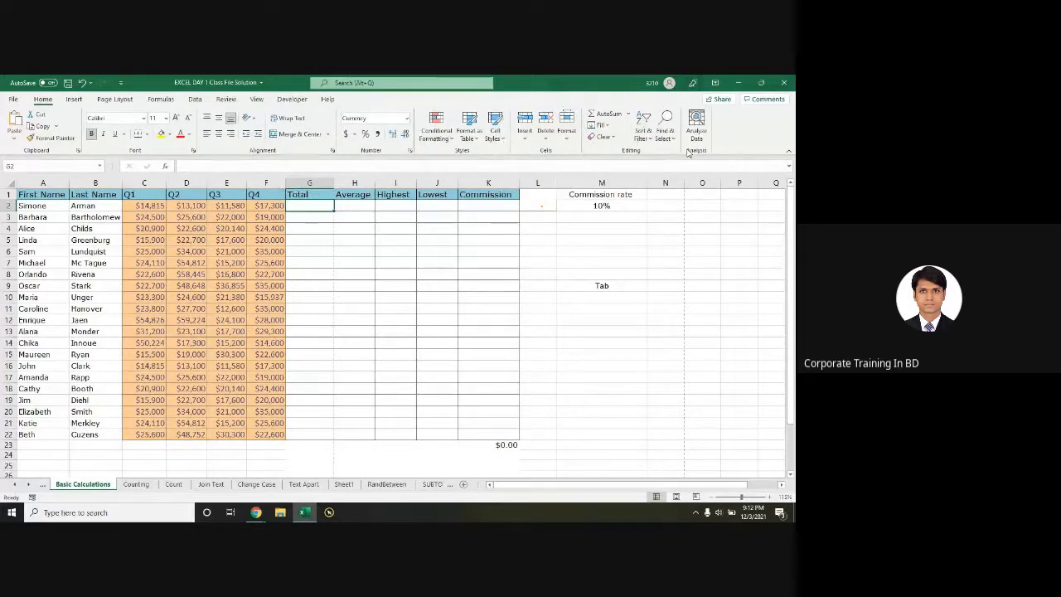
Step: Move from the Insert ribbon to the Data ribbon's sorting, filtering and data tools
{"action": "left_click", "coordinate": [74, 99]}
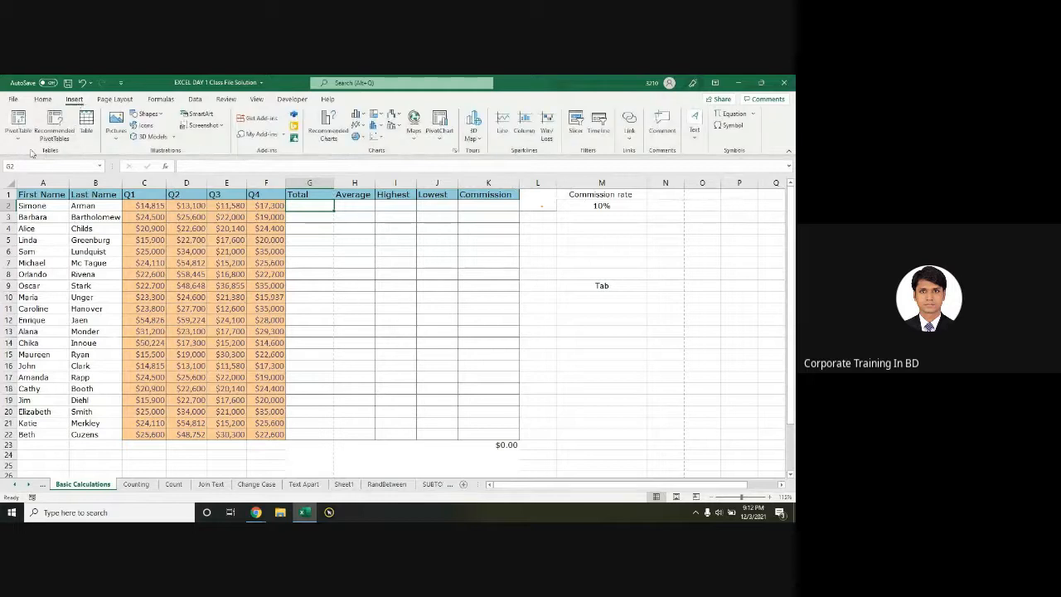
{"action": "left_click", "coordinate": [194, 99]}
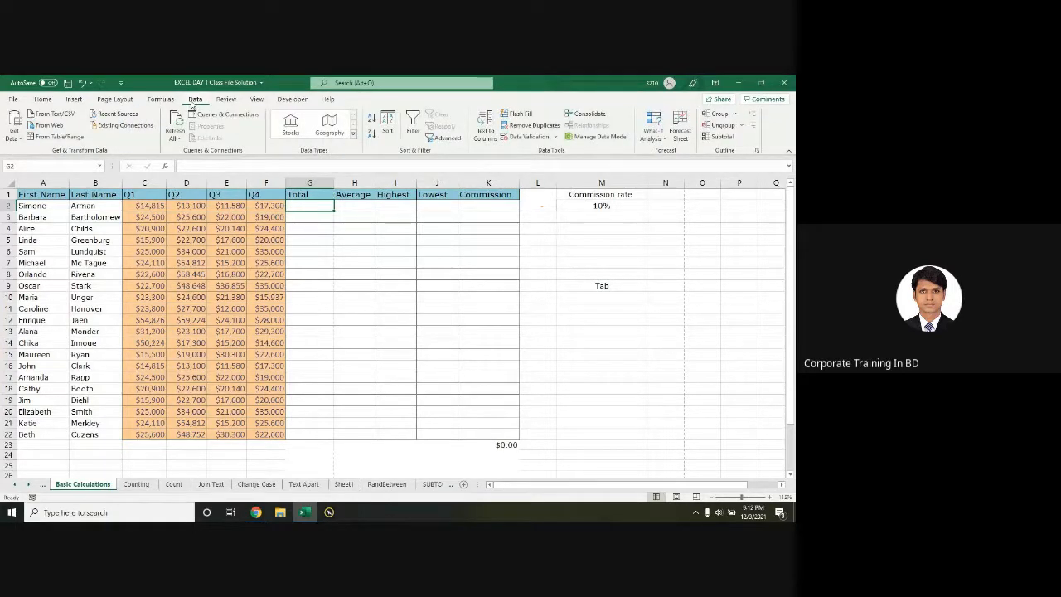
{"action": "left_click", "coordinate": [192, 103]}
{"action": "key", "text": "ctrl"}
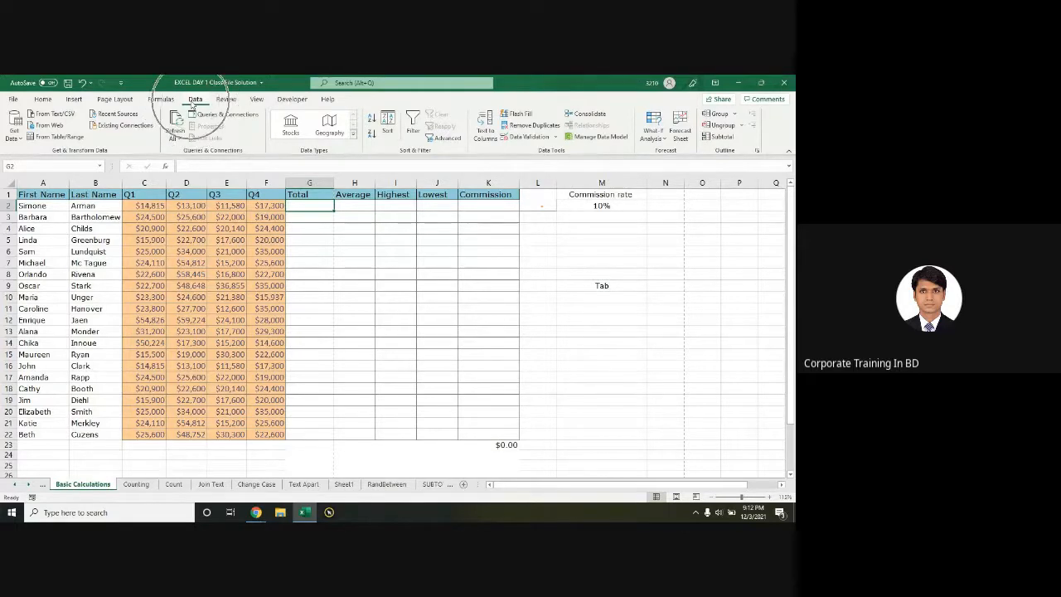
{"action": "key", "text": "ctrl"}
{"action": "key", "text": "ctrl"}
{"action": "key", "text": "ctrl"}
{"action": "key", "text": "ctrl"}
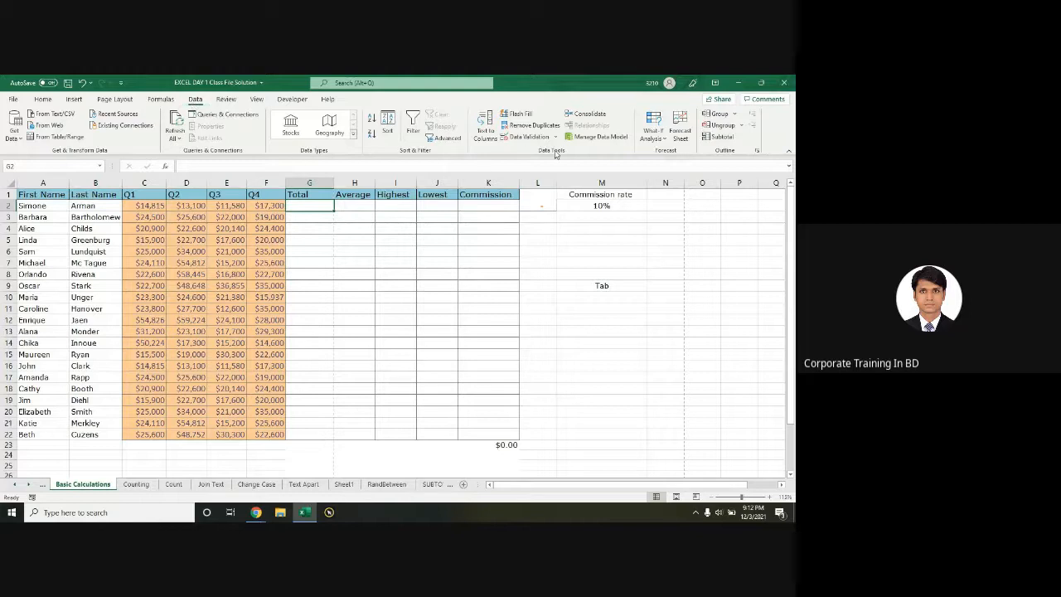
{"action": "key", "text": "ctrl"}
{"action": "key", "text": "ctrl"}
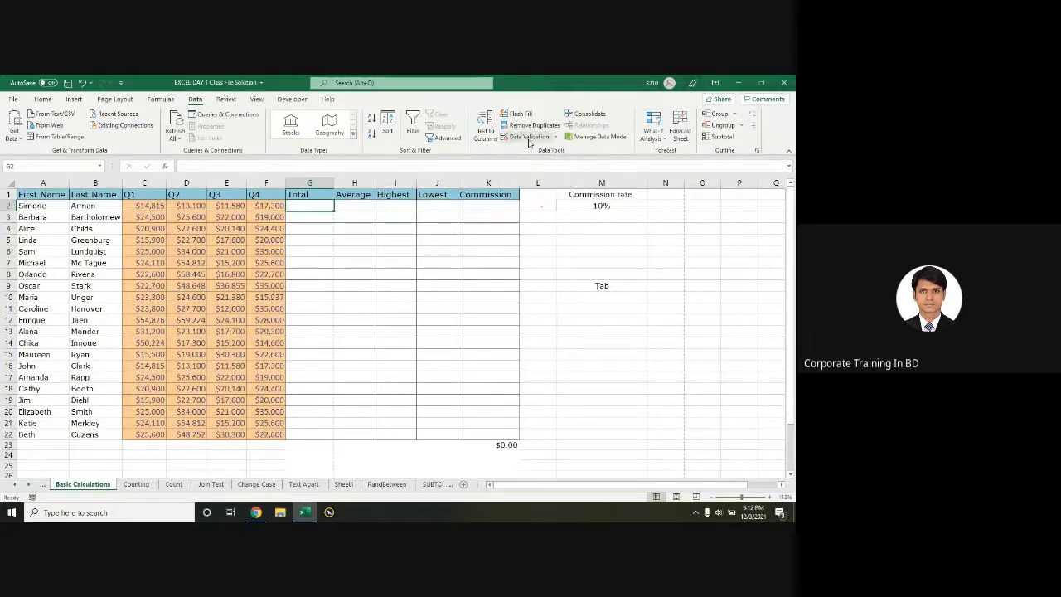
{"action": "key", "text": "ctrl"}
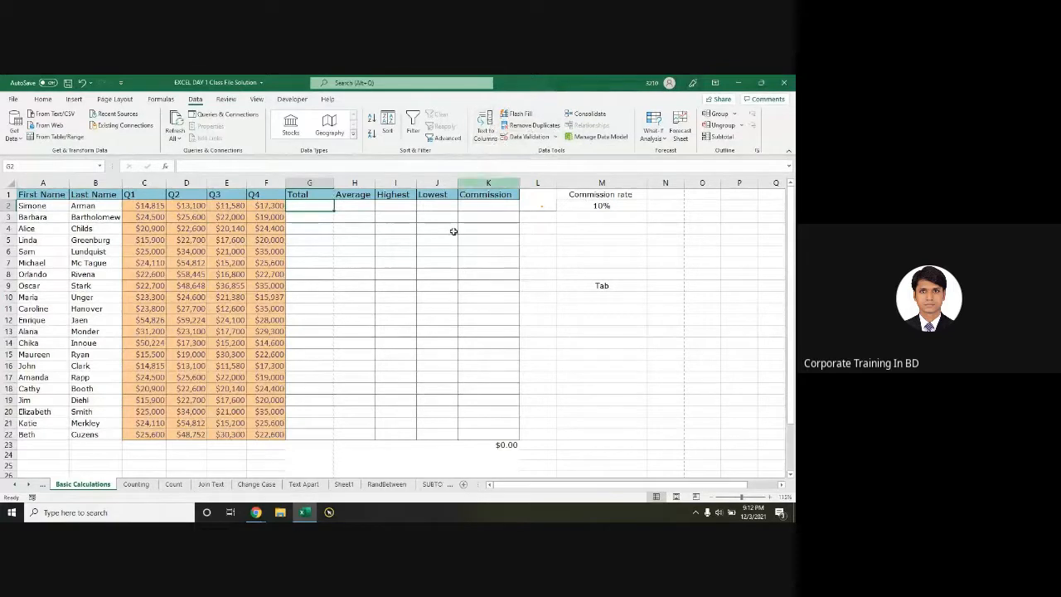
{"action": "left_click", "coordinate": [308, 296]}
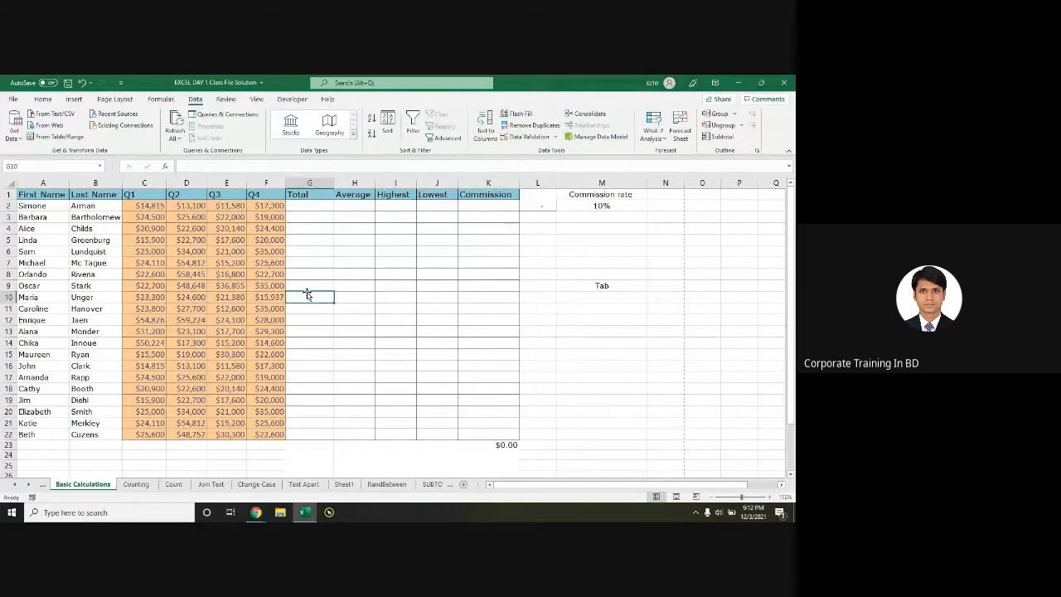
{"action": "left_click", "coordinate": [16, 164]}
{"action": "type", "text": "C2"}
{"action": "key", "text": "Return"}
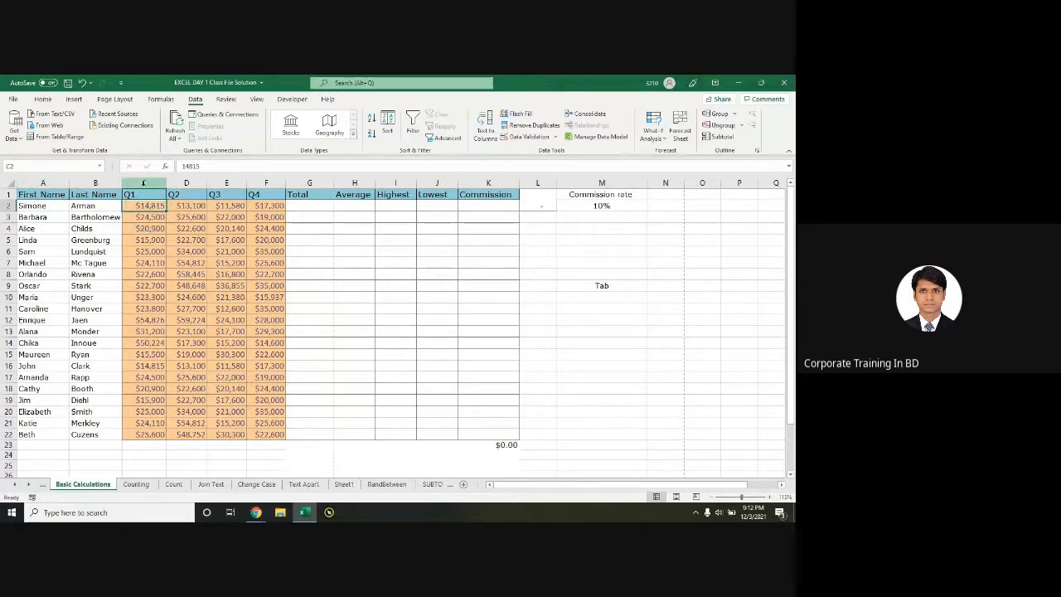
{"action": "key", "text": "ctrl"}
{"action": "key", "text": "ctrl"}
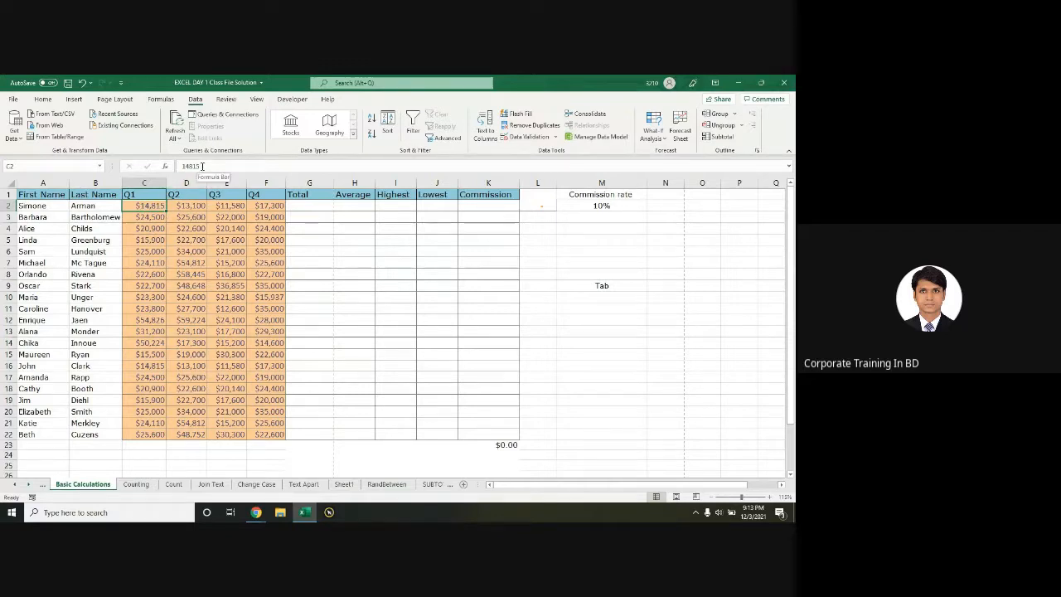
{"action": "left_click", "coordinate": [39, 181]}
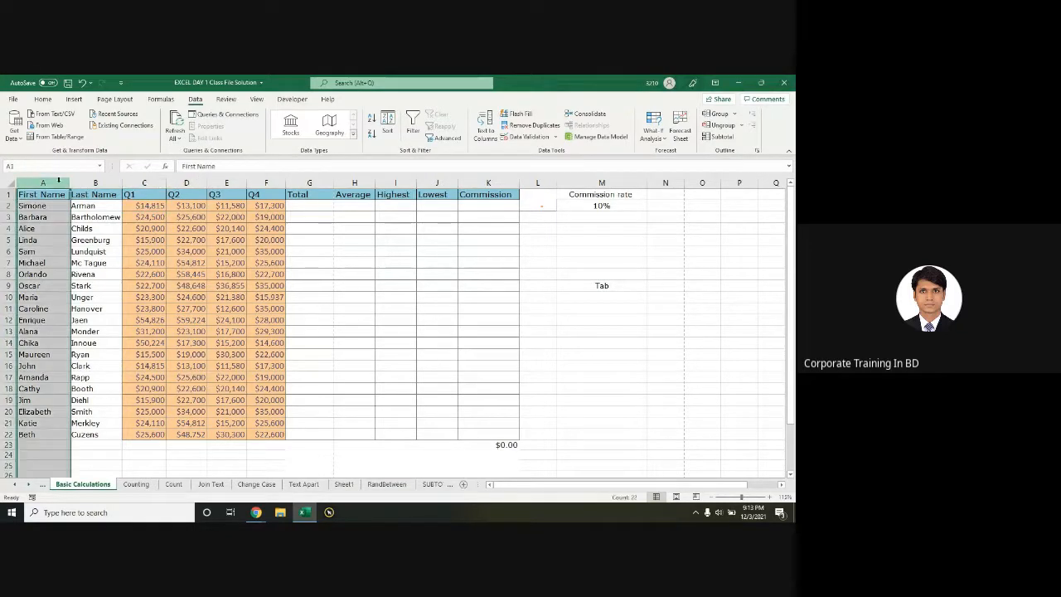
{"action": "left_click", "coordinate": [145, 183]}
{"action": "left_click", "coordinate": [184, 182]}
{"action": "left_click", "coordinate": [225, 182]}
{"action": "left_click", "coordinate": [266, 182]}
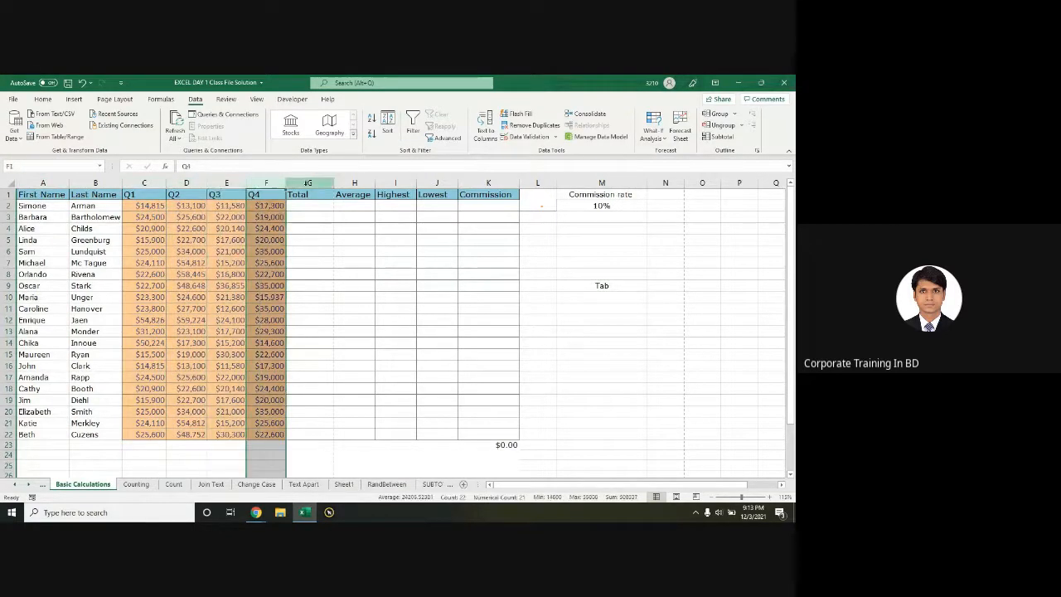
{"action": "left_click", "coordinate": [309, 183]}
{"action": "left_click", "coordinate": [8, 194]}
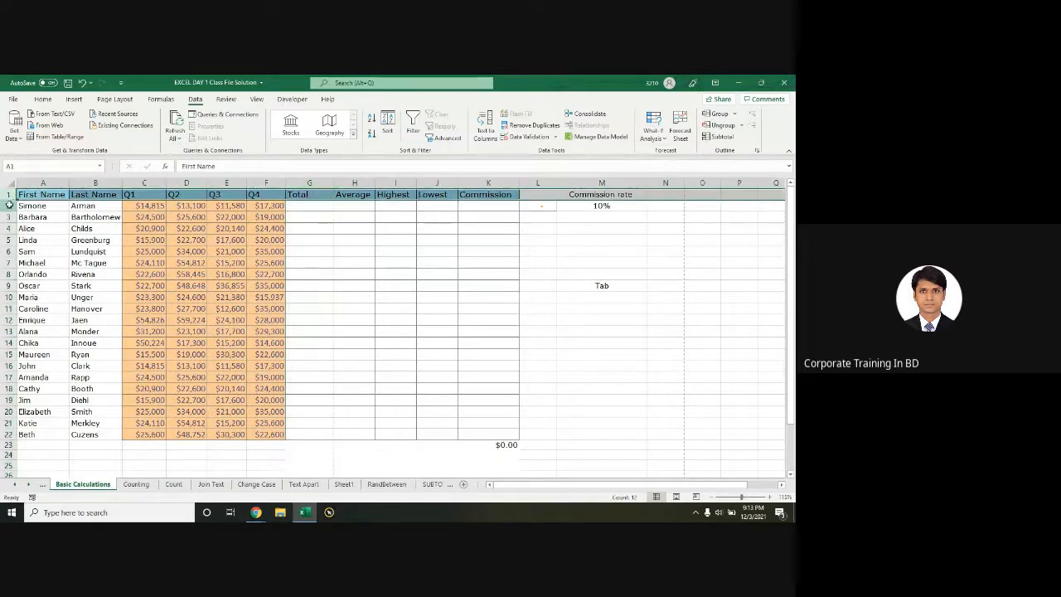
{"action": "left_click", "coordinate": [9, 206]}
{"action": "left_click", "coordinate": [8, 218]}
{"action": "left_click", "coordinate": [8, 228]}
{"action": "left_click", "coordinate": [8, 240]}
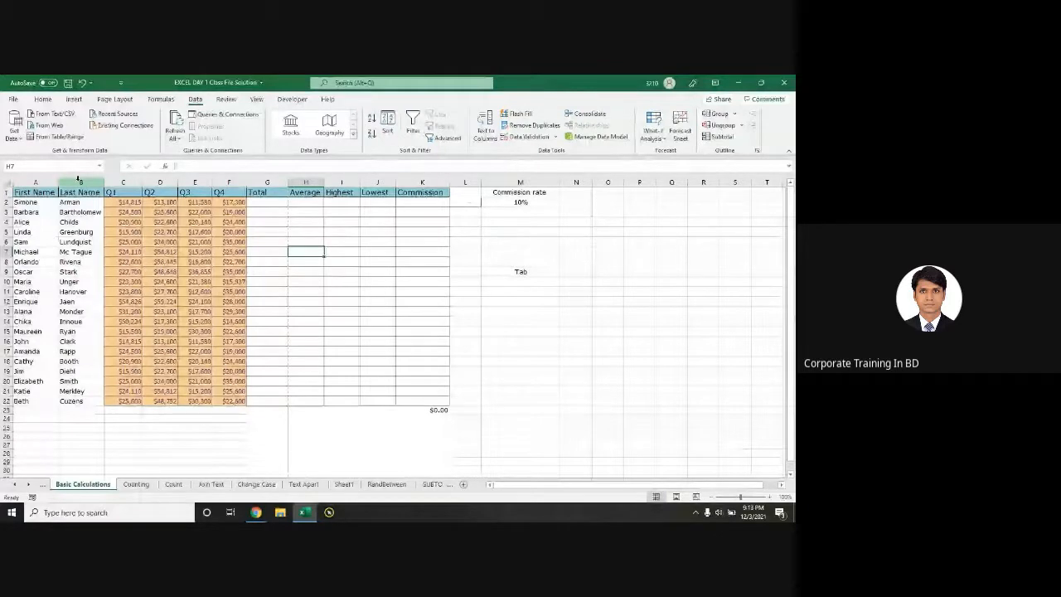
{"action": "scroll", "coordinate": [330, 278], "scroll_direction": "up", "scroll_amount": 1, "text": "ctrl"}
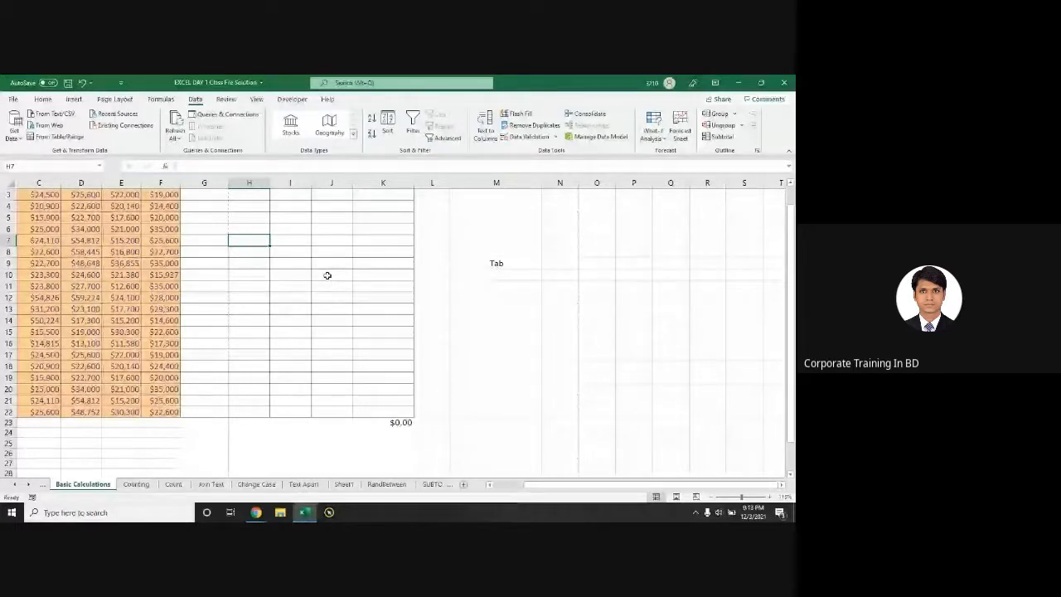
{"action": "scroll", "coordinate": [327, 275], "scroll_direction": "up", "scroll_amount": 1}
{"action": "left_click", "coordinate": [250, 342]}
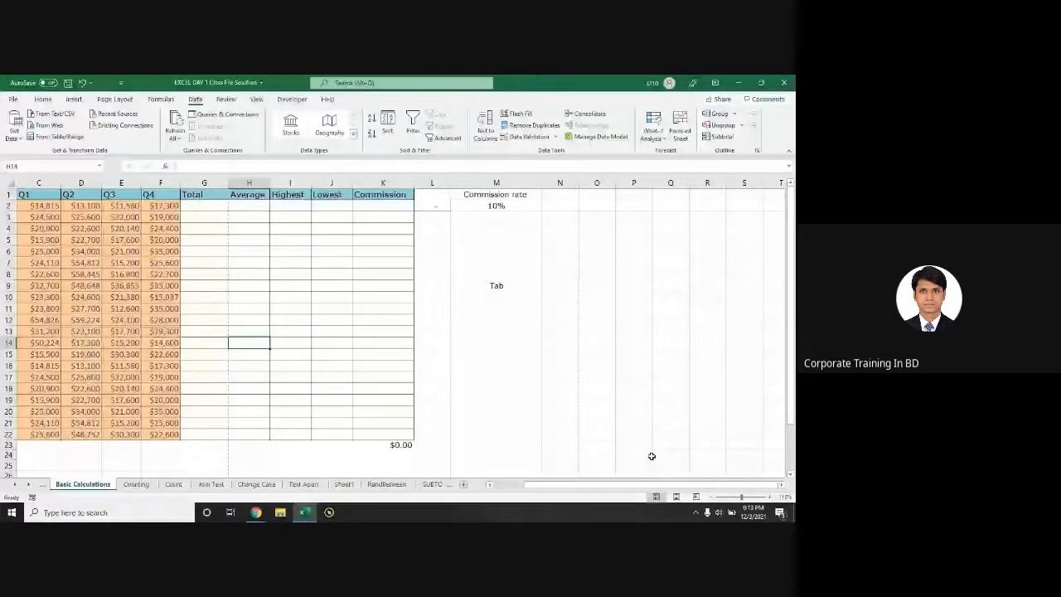
{"action": "left_click_drag", "start_coordinate": [651, 484], "coordinate": [617, 485]}
{"action": "left_click", "coordinate": [311, 205]}
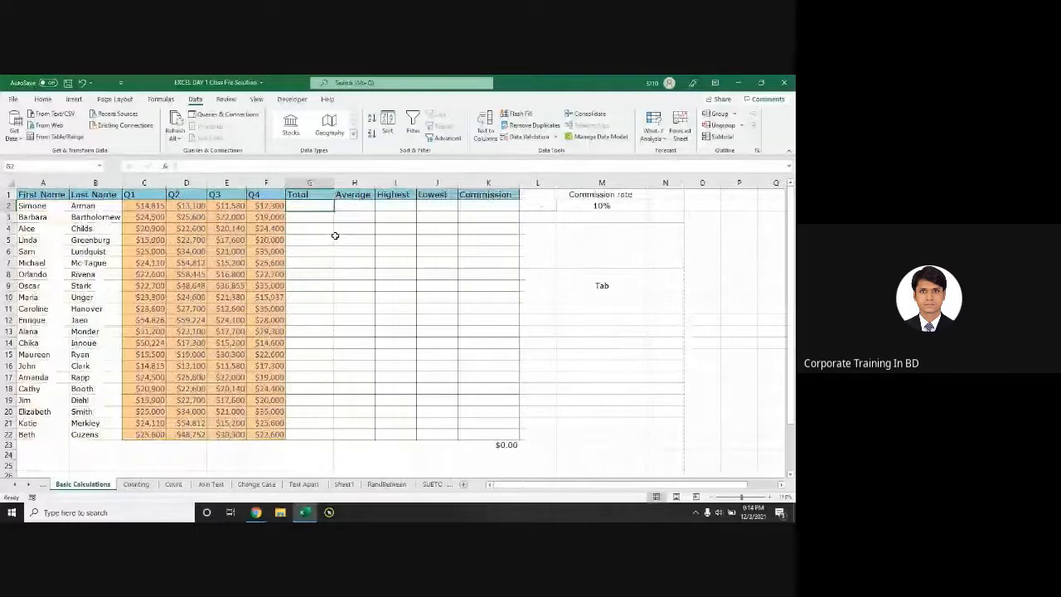
{"action": "scroll", "coordinate": [335, 236], "scroll_direction": "up", "scroll_amount": 2}
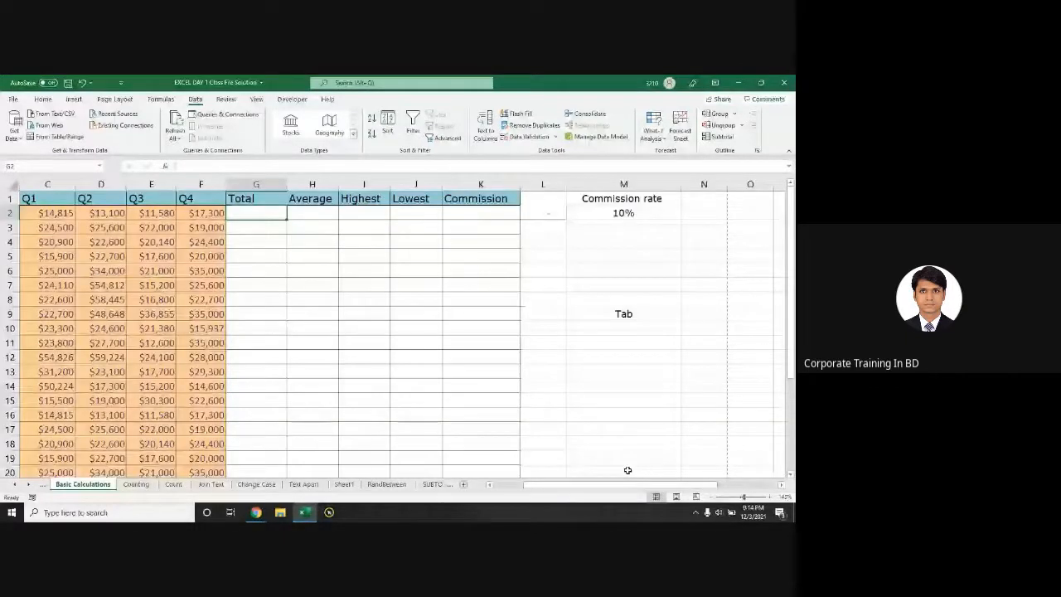
Step: In G2, type =sum, insert SUM( from autocomplete, then delete it and retype sum
{"action": "left_click_drag", "start_coordinate": [627, 484], "coordinate": [595, 484]}
{"action": "left_click_drag", "start_coordinate": [180, 214], "coordinate": [334, 213]}
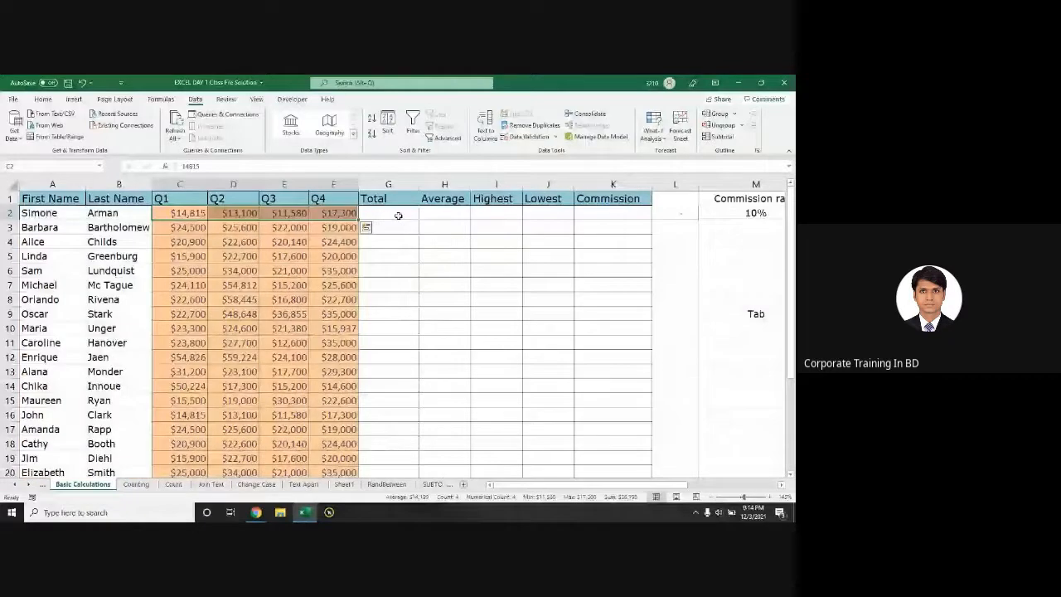
{"action": "left_click", "coordinate": [396, 213]}
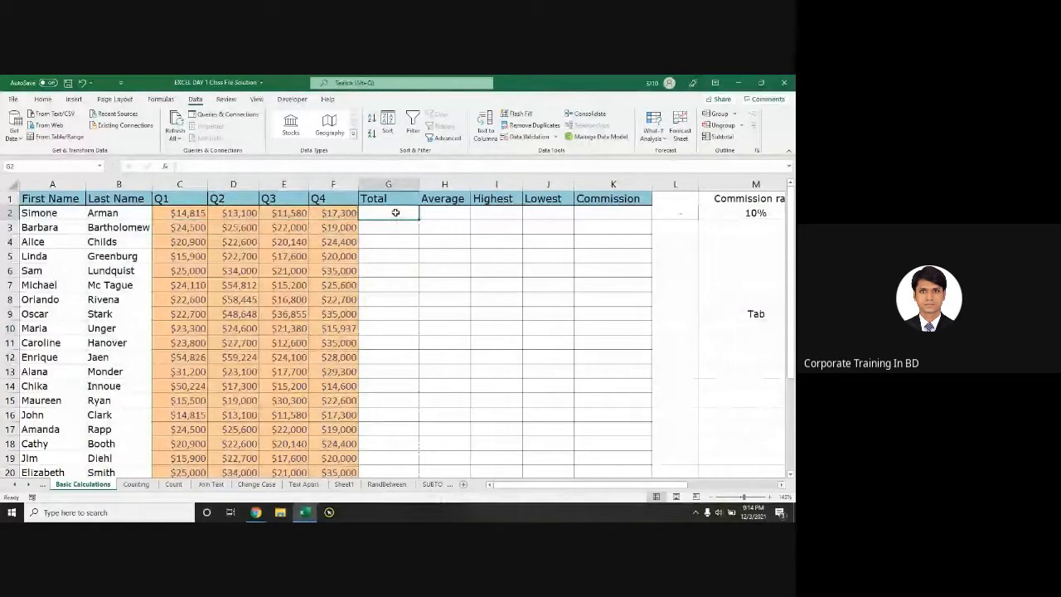
{"action": "type", "text": "="}
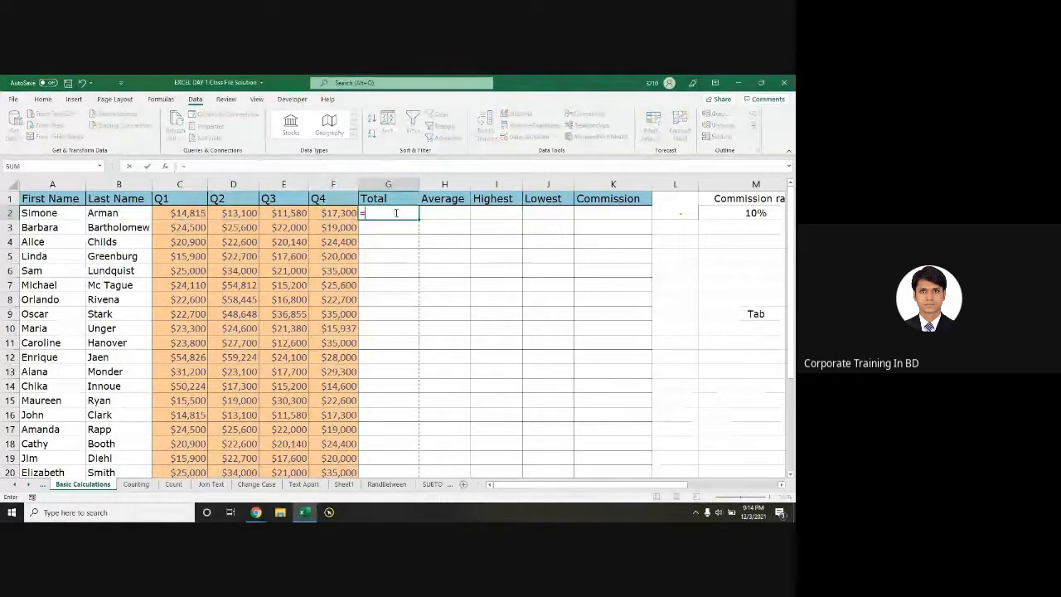
{"action": "type", "text": "sum"}
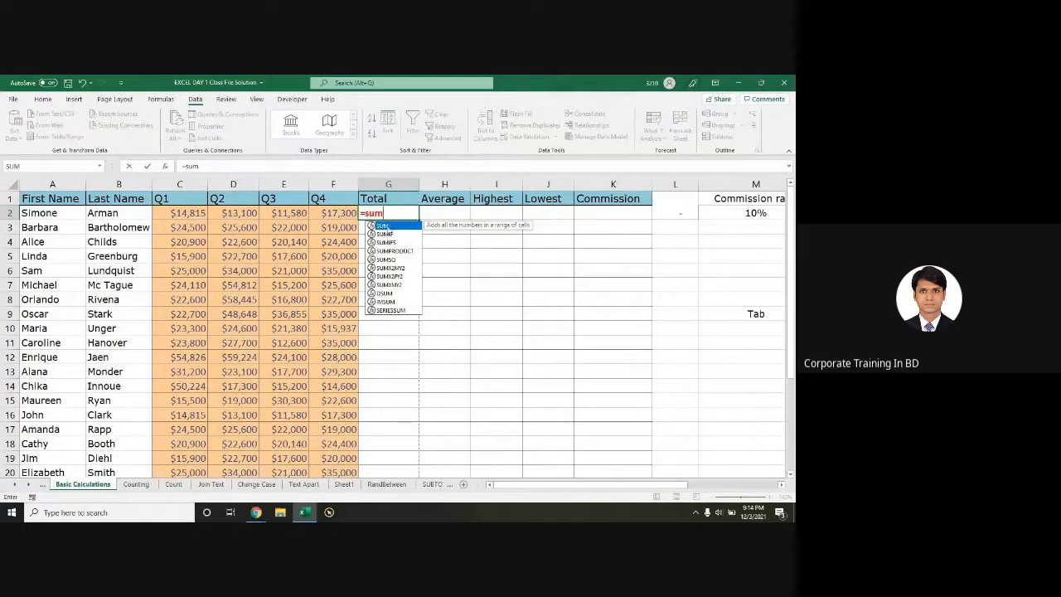
{"action": "double_click", "coordinate": [384, 227]}
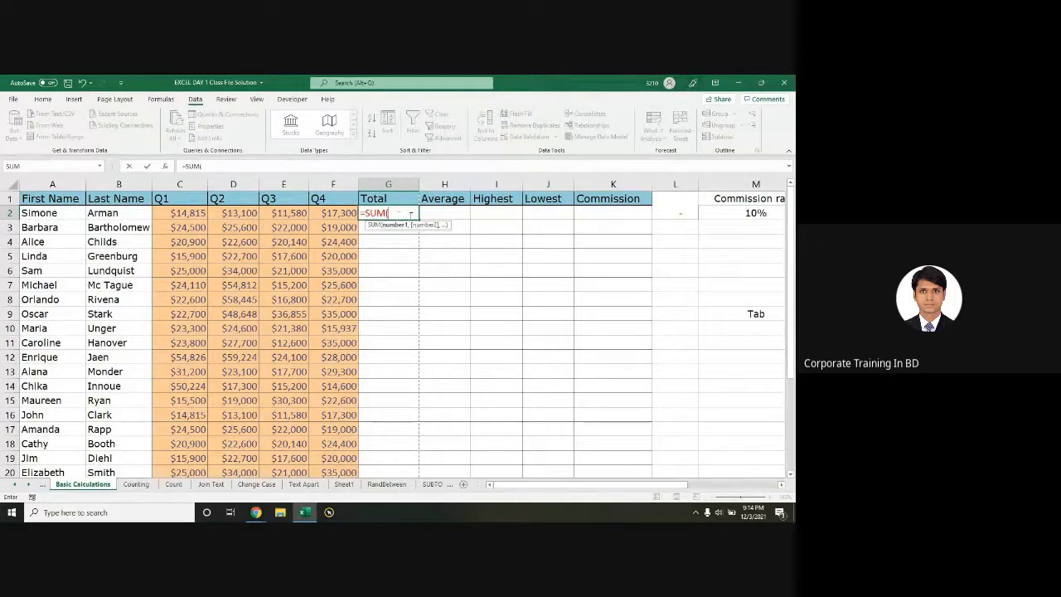
{"action": "key", "text": "BackSpace"}
{"action": "key", "text": "BackSpace"}
{"action": "key", "text": "BackSpace"}
{"action": "key", "text": "BackSpace"}
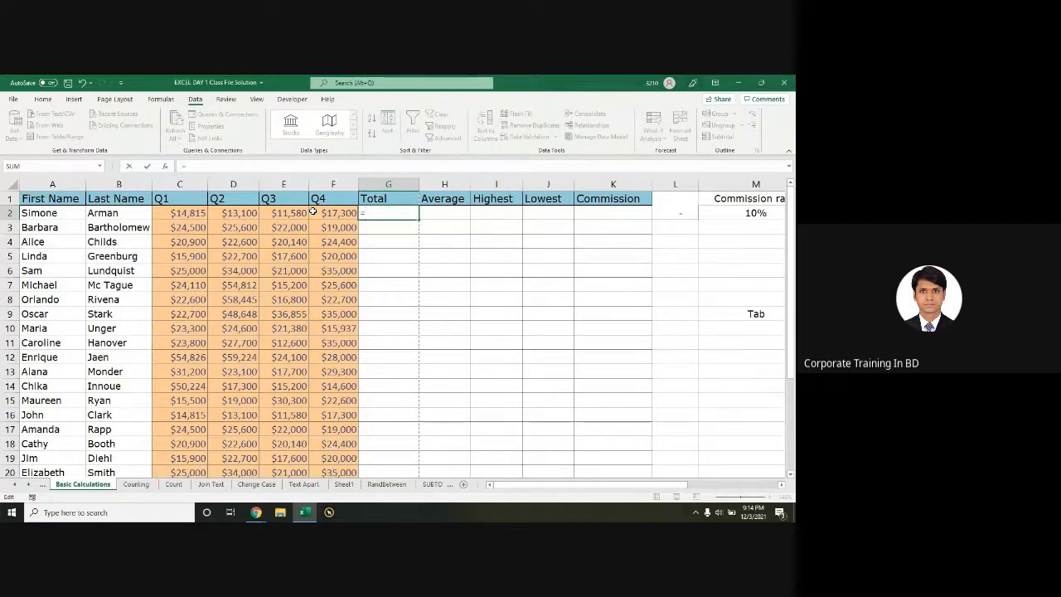
{"action": "type", "text": "sum"}
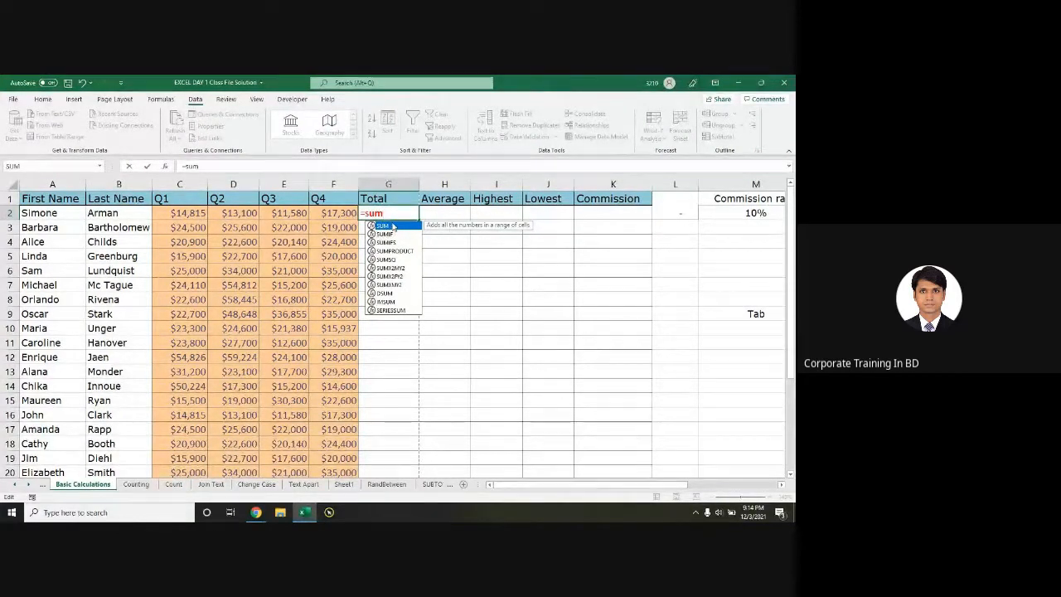
Step: Retype sum in G2 and accept SUM from the function suggestions
{"action": "key", "text": "BackSpace"}
{"action": "key", "text": "BackSpace"}
{"action": "key", "text": "BackSpace"}
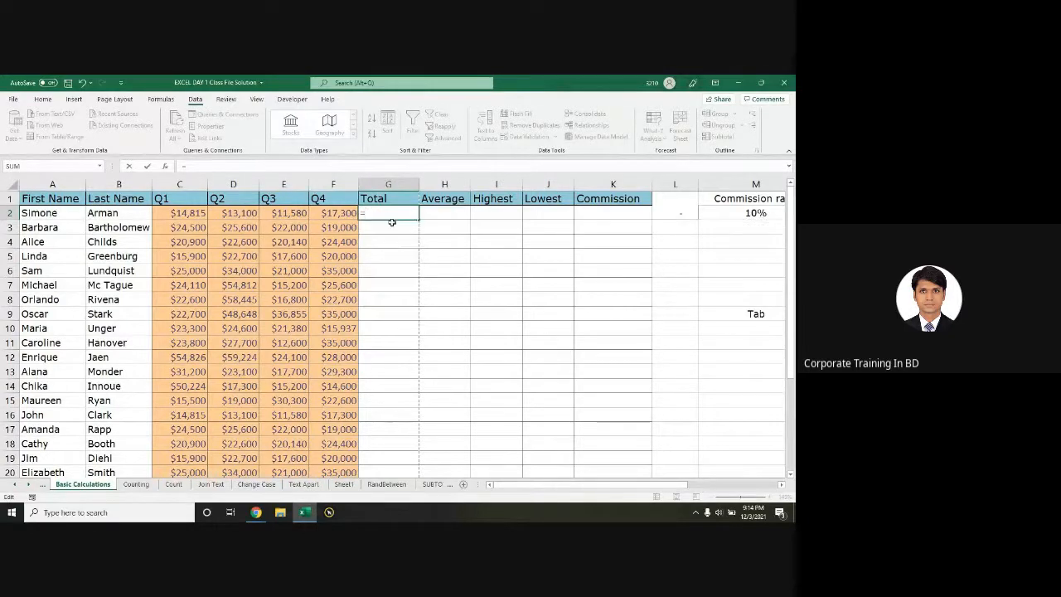
{"action": "type", "text": "sum"}
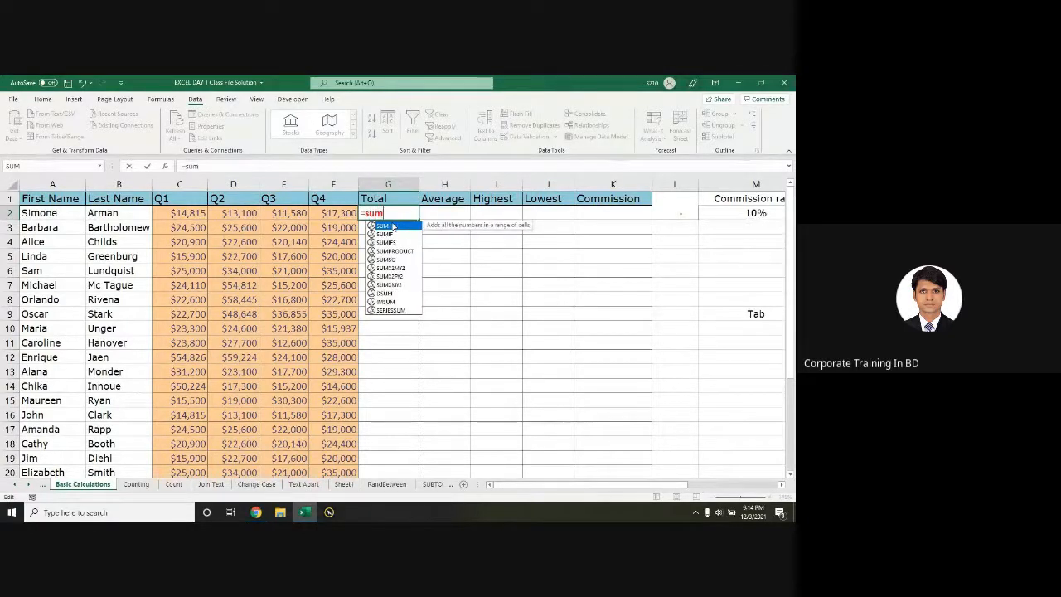
{"action": "double_click", "coordinate": [393, 226]}
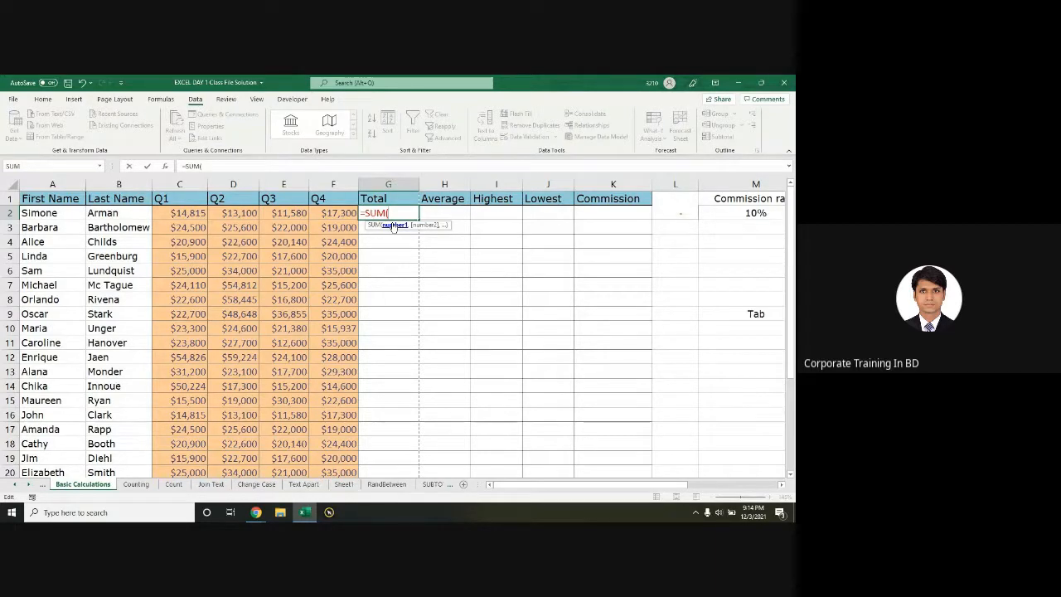
{"action": "key", "text": "BackSpace"}
{"action": "key", "text": "BackSpace"}
{"action": "key", "text": "BackSpace"}
{"action": "key", "text": "BackSpace"}
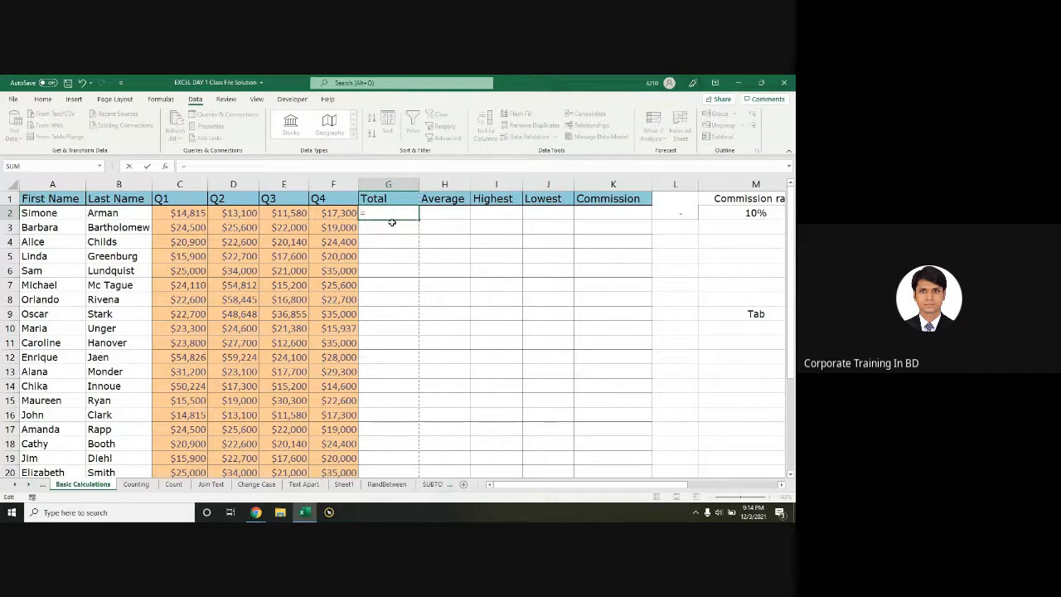
{"action": "type", "text": "sum"}
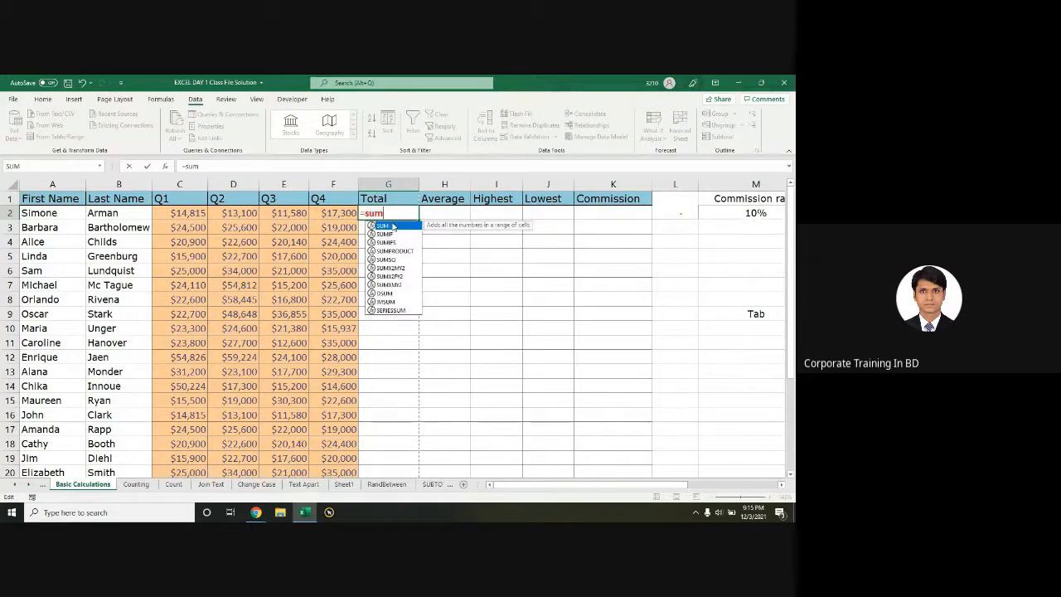
{"action": "key", "text": "Tab"}
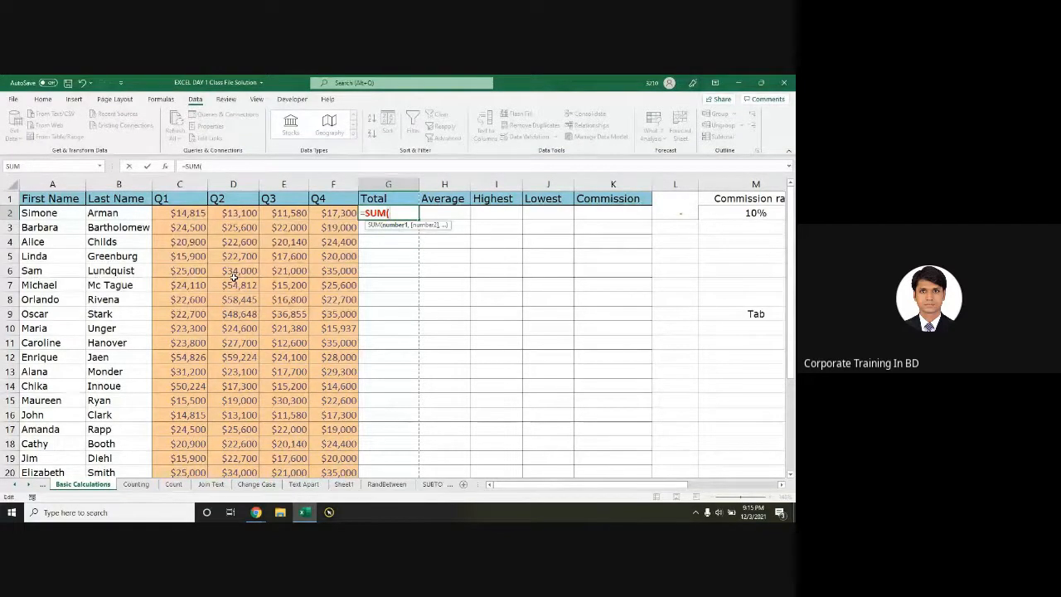
Step: Briefly try CONCATENATE instead, then return to =SUM( in G2
{"action": "key", "text": "BackSpace"}
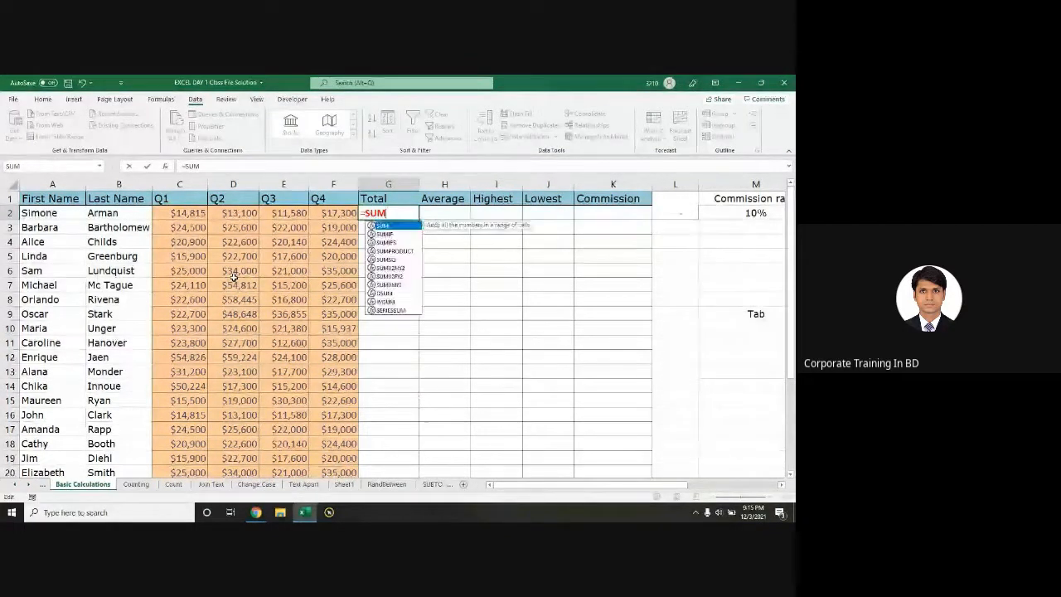
{"action": "key", "text": "BackSpace"}
{"action": "key", "text": "BackSpace"}
{"action": "key", "text": "BackSpace"}
{"action": "type", "text": "con"}
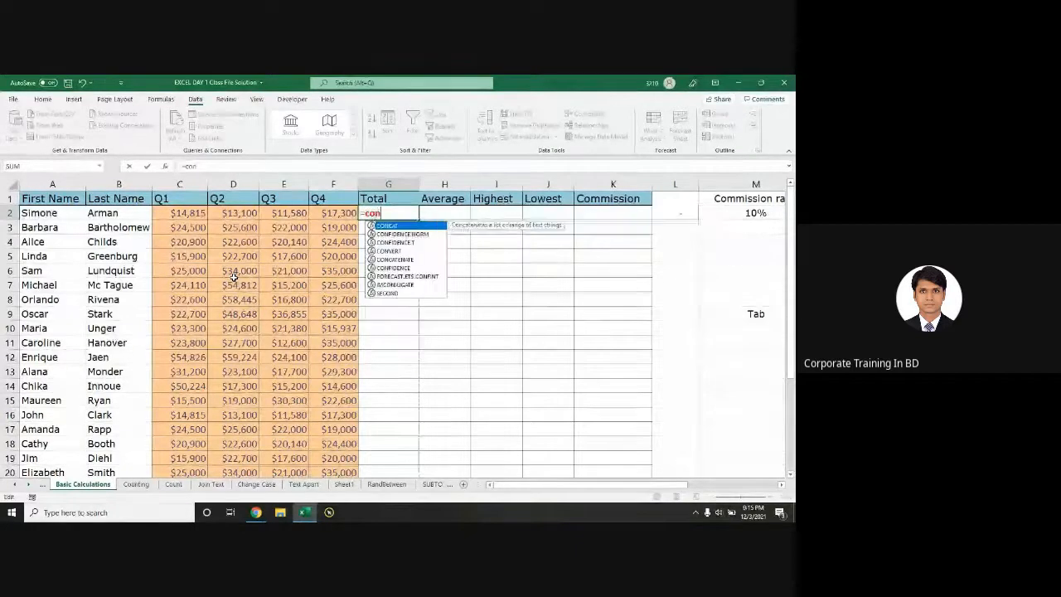
{"action": "type", "text": "c"}
{"action": "key", "text": "Down"}
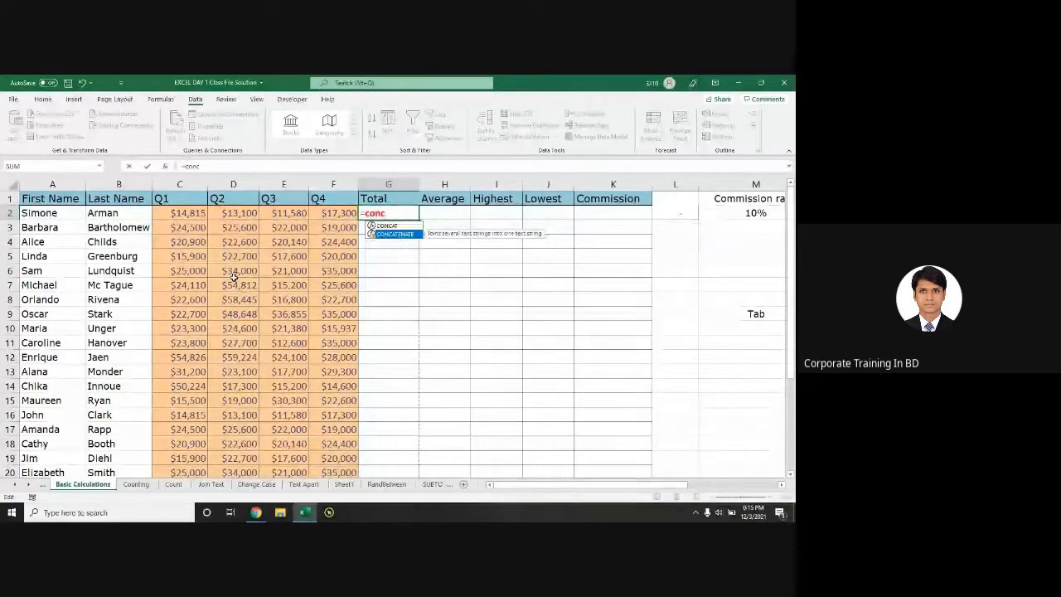
{"action": "key", "text": "BackSpace"}
{"action": "key", "text": "BackSpace"}
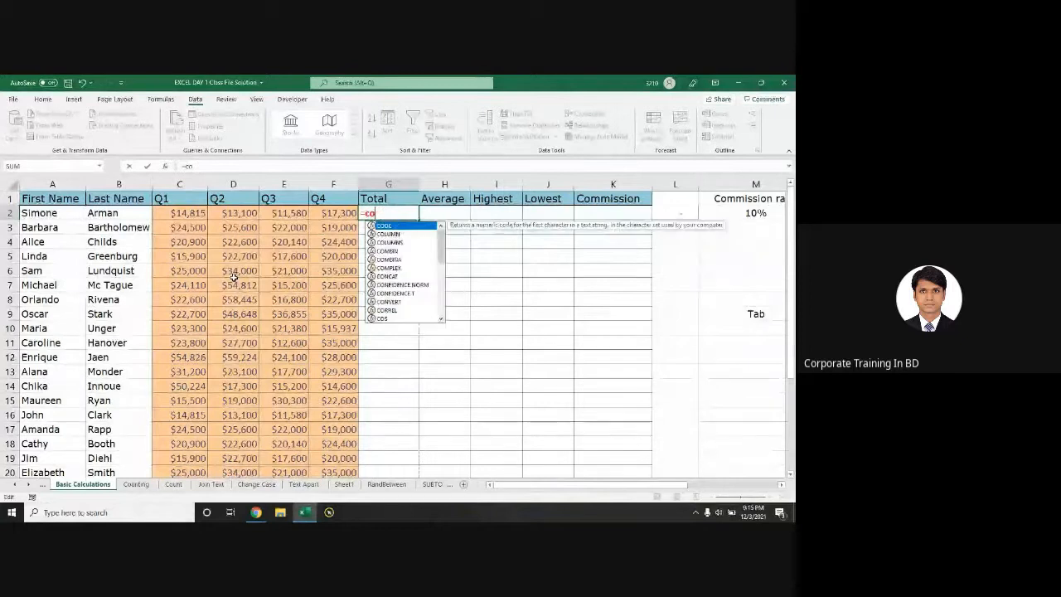
{"action": "key", "text": "BackSpace"}
{"action": "key", "text": "BackSpace"}
{"action": "type", "text": "s"}
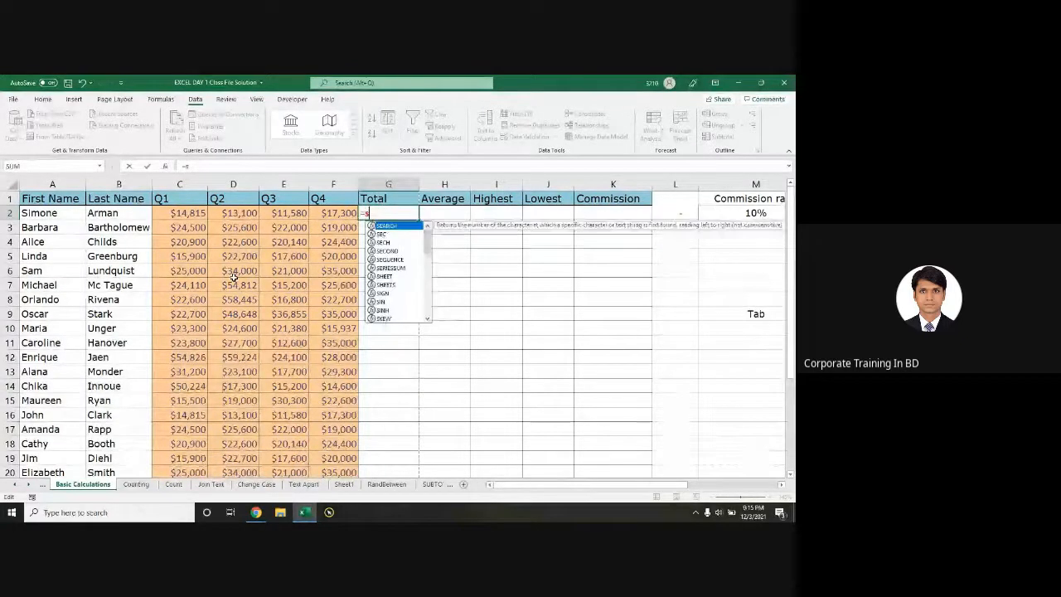
{"action": "type", "text": "um"}
{"action": "key", "text": "Tab"}
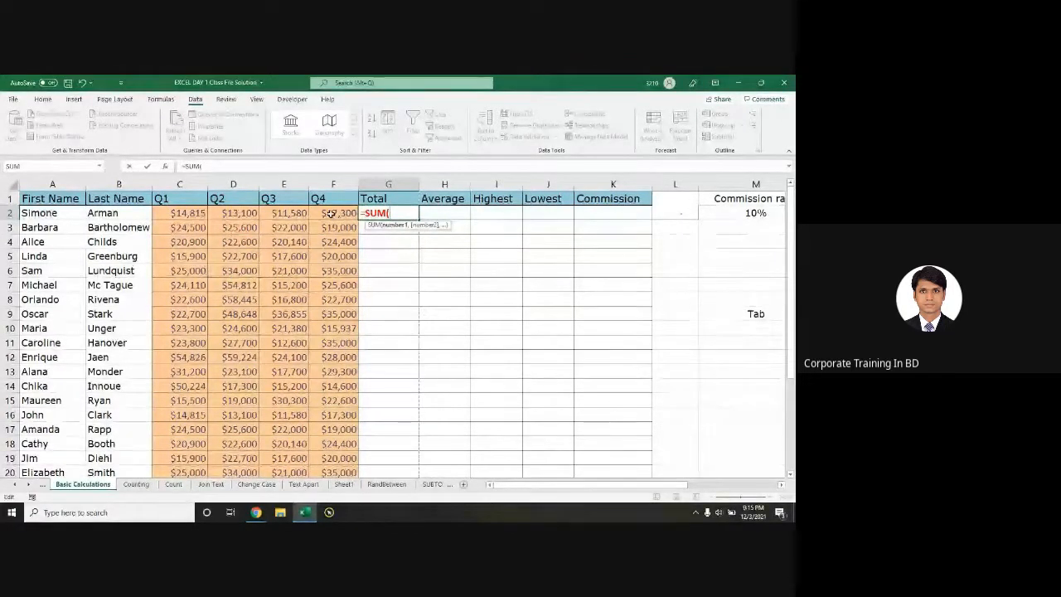
Step: Complete =SUM(C2:F2) in G2, then discard the entry with Esc
{"action": "key", "text": "Left"}
{"action": "key", "text": "Left"}
{"action": "key", "text": "Left"}
{"action": "key", "text": "Left"}
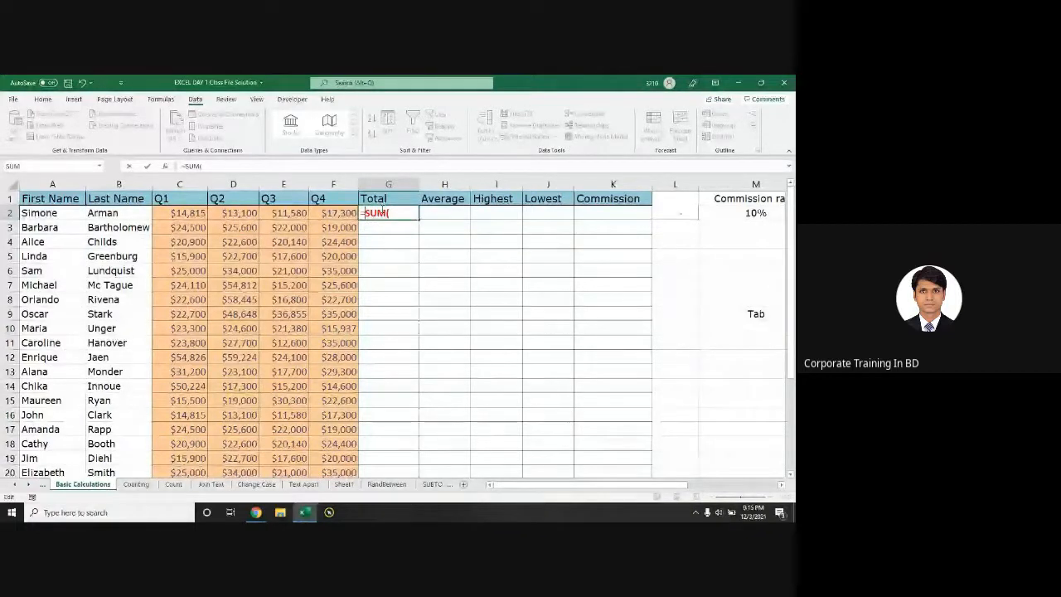
{"action": "left_click", "coordinate": [402, 212]}
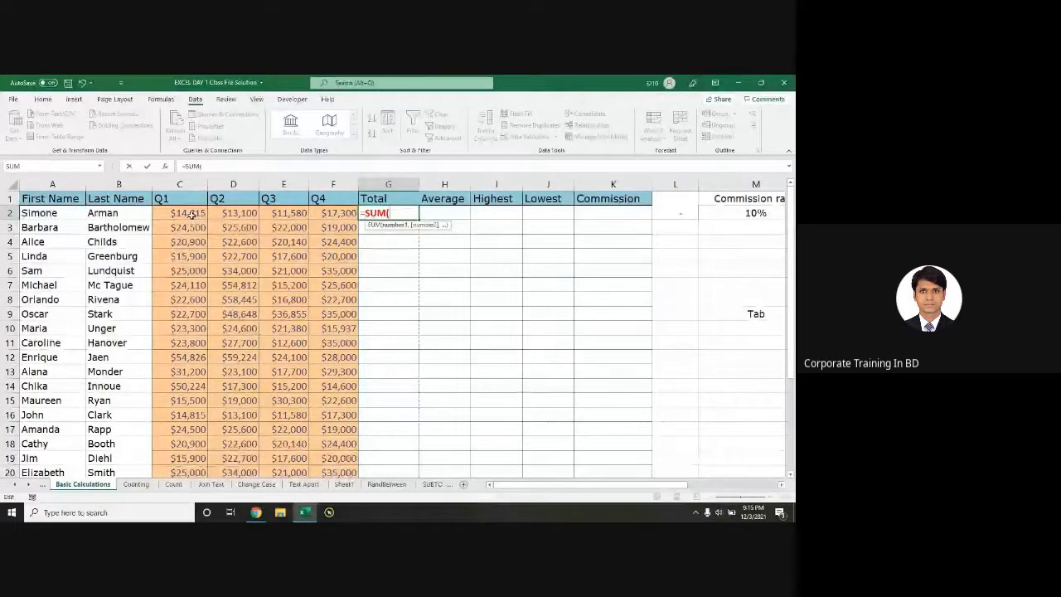
{"action": "left_click_drag", "start_coordinate": [189, 214], "coordinate": [330, 213]}
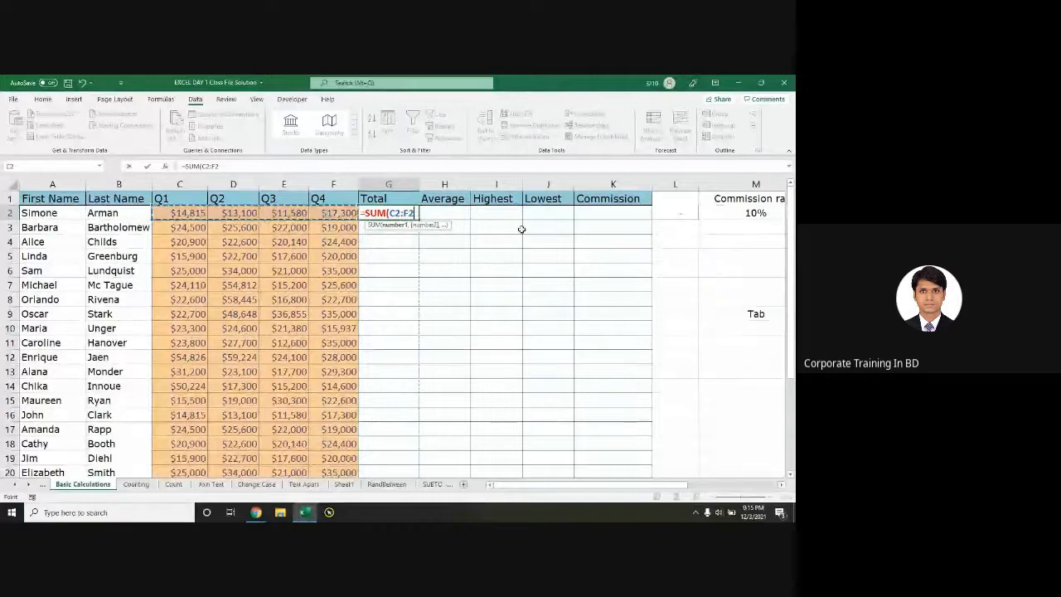
{"action": "type", "text": ")"}
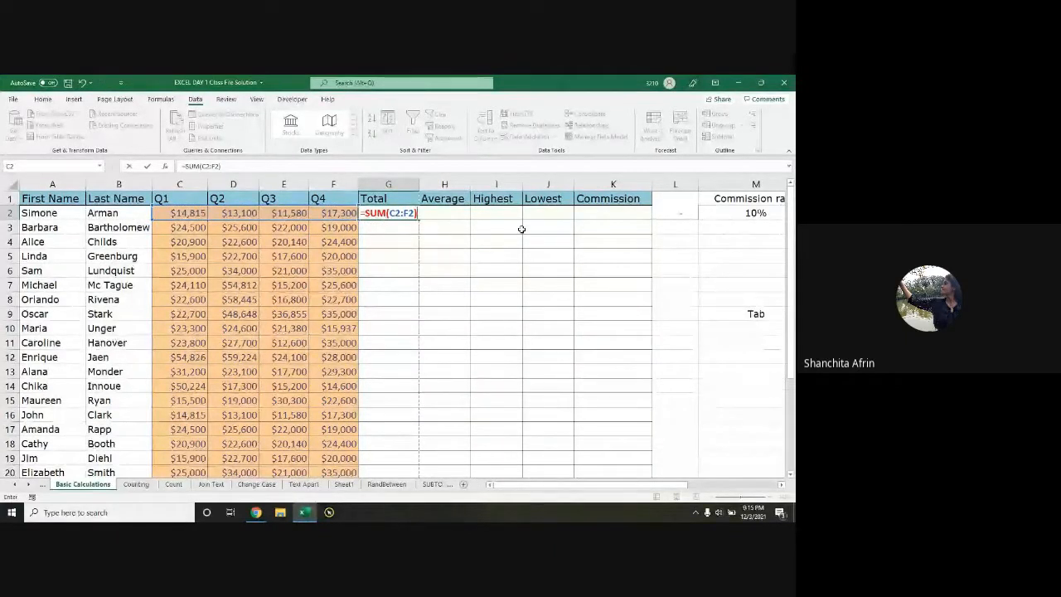
{"action": "key", "text": "alt"}
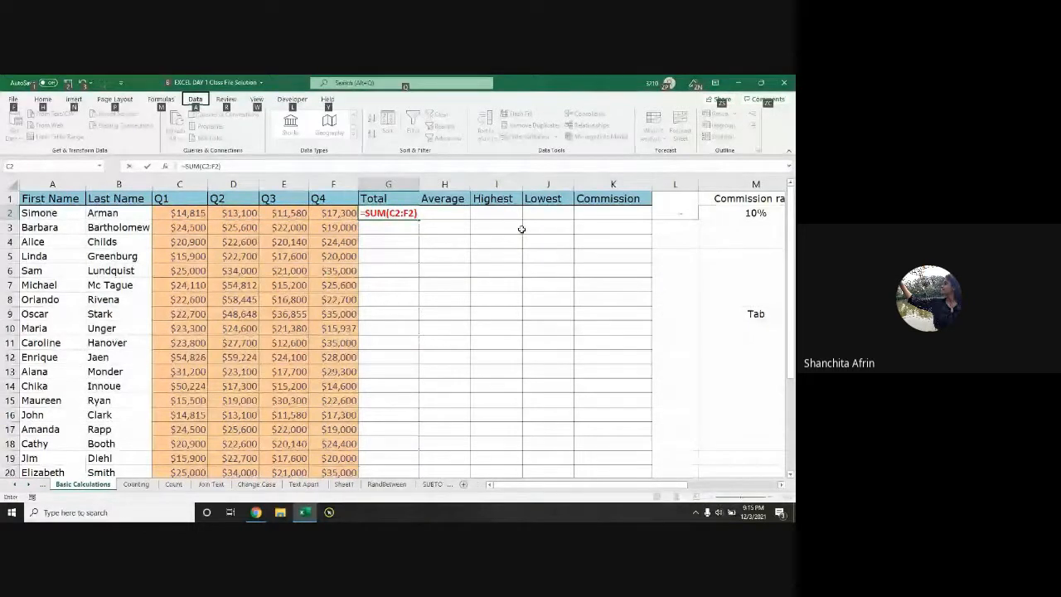
{"action": "key", "text": "BackSpace"}
{"action": "key", "text": "BackSpace"}
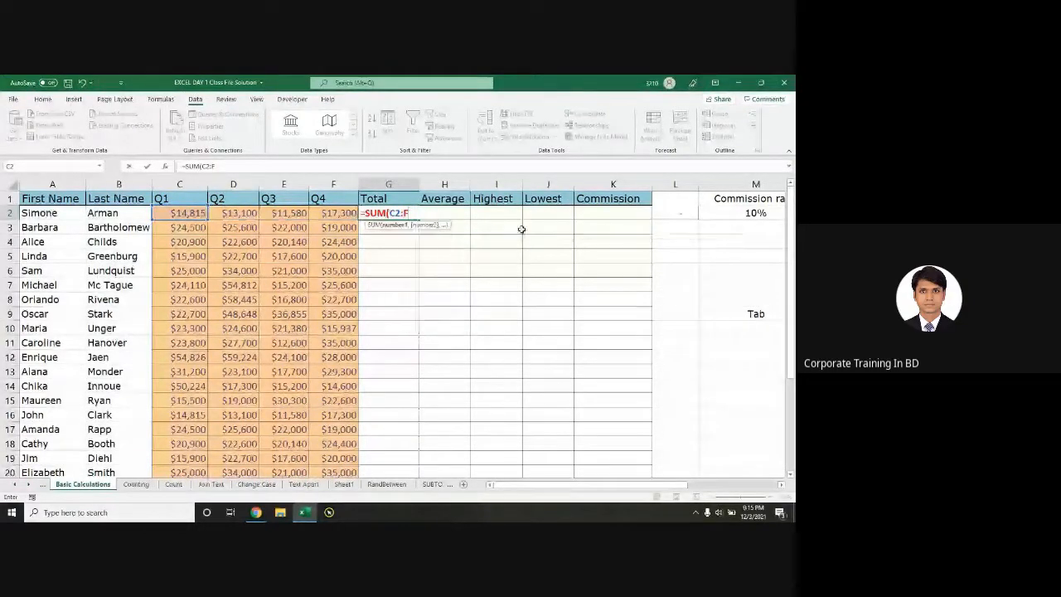
{"action": "key", "text": "Escape"}
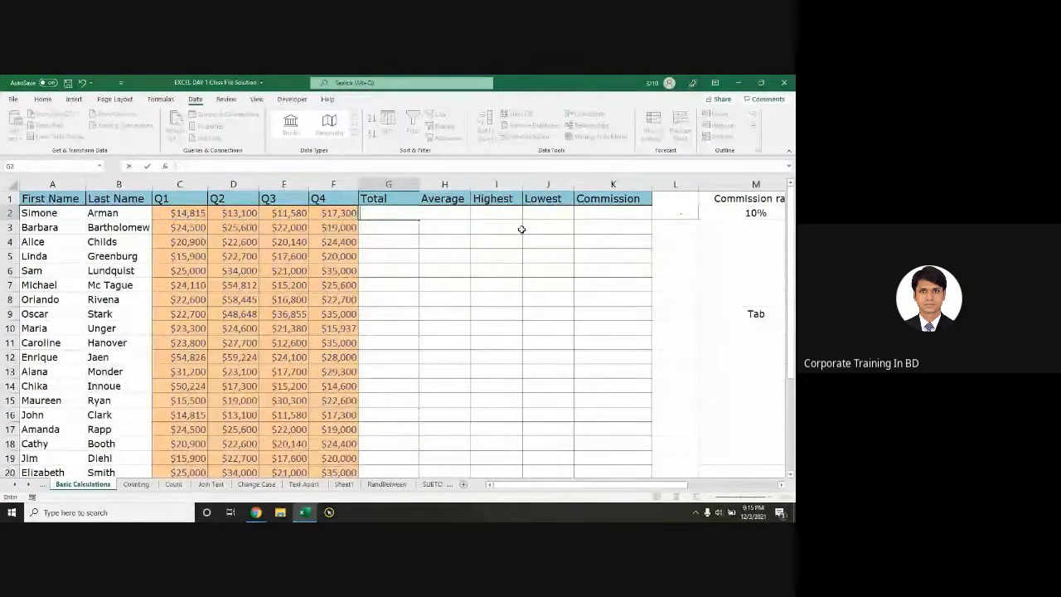
Step: Enter =SUM(C2:F2) in G2 for the first salesperson's Total of $56,795
{"action": "type", "text": "=s"}
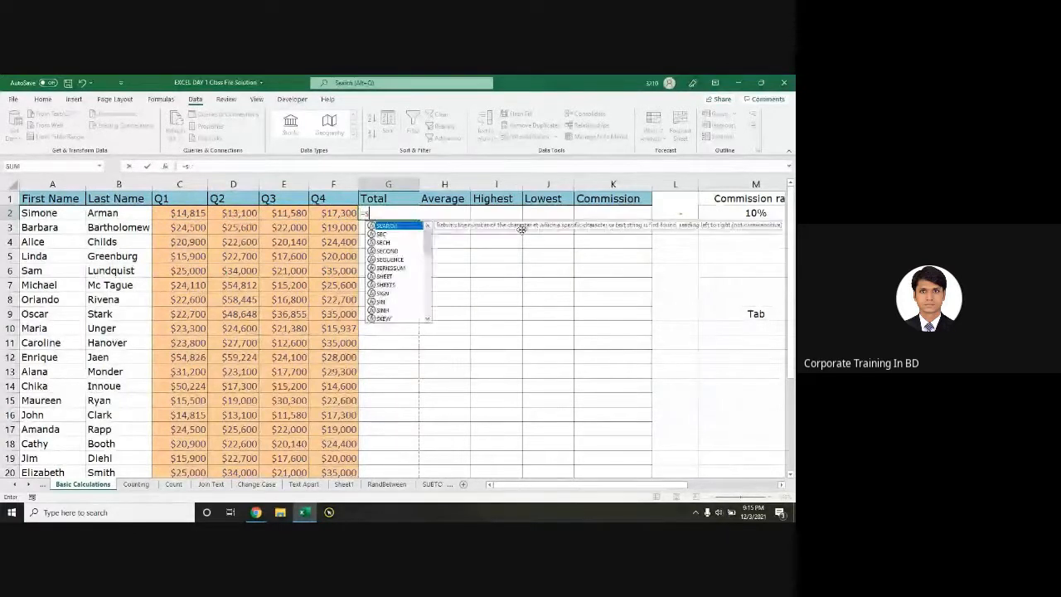
{"action": "type", "text": "um"}
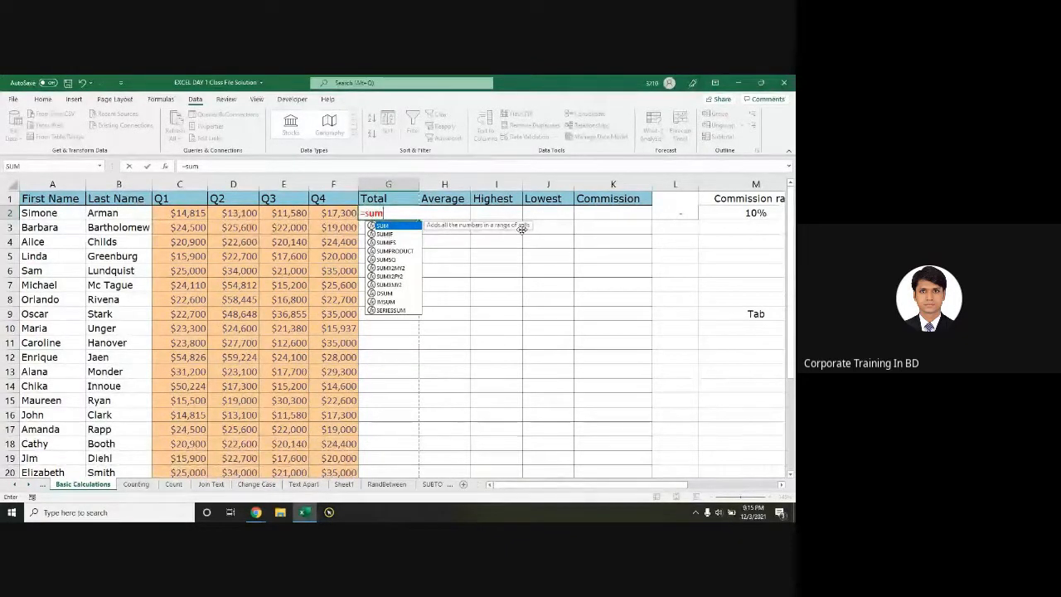
{"action": "type", "text": "("}
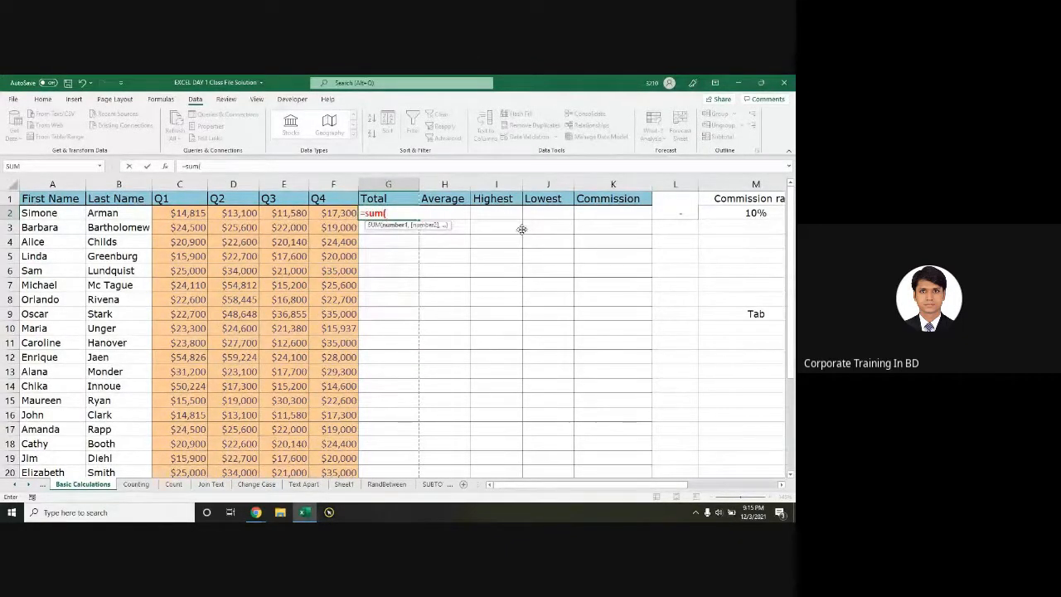
{"action": "key", "text": "BackSpace"}
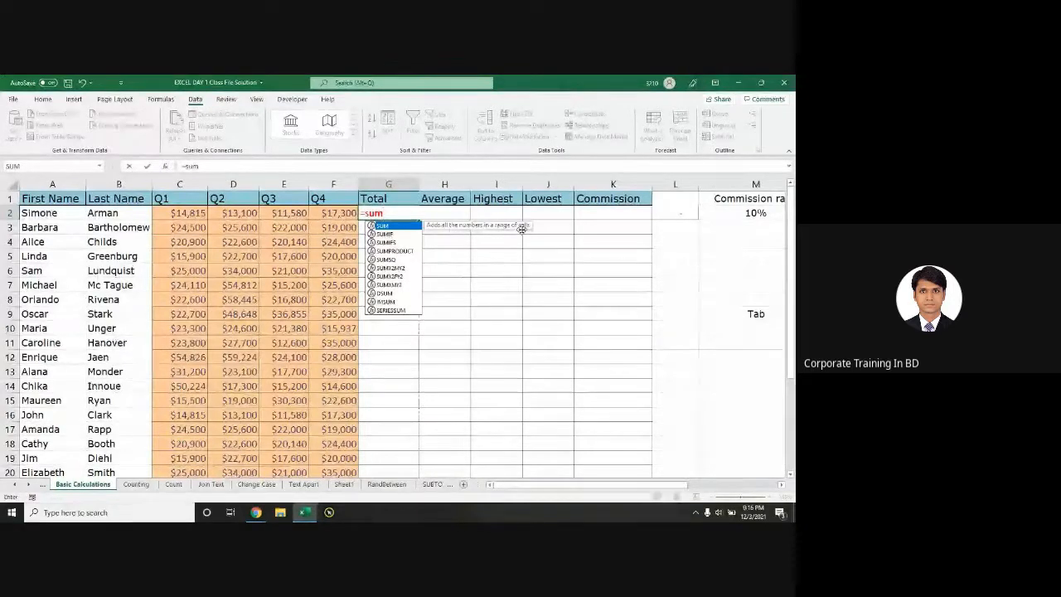
{"action": "key", "text": "Tab"}
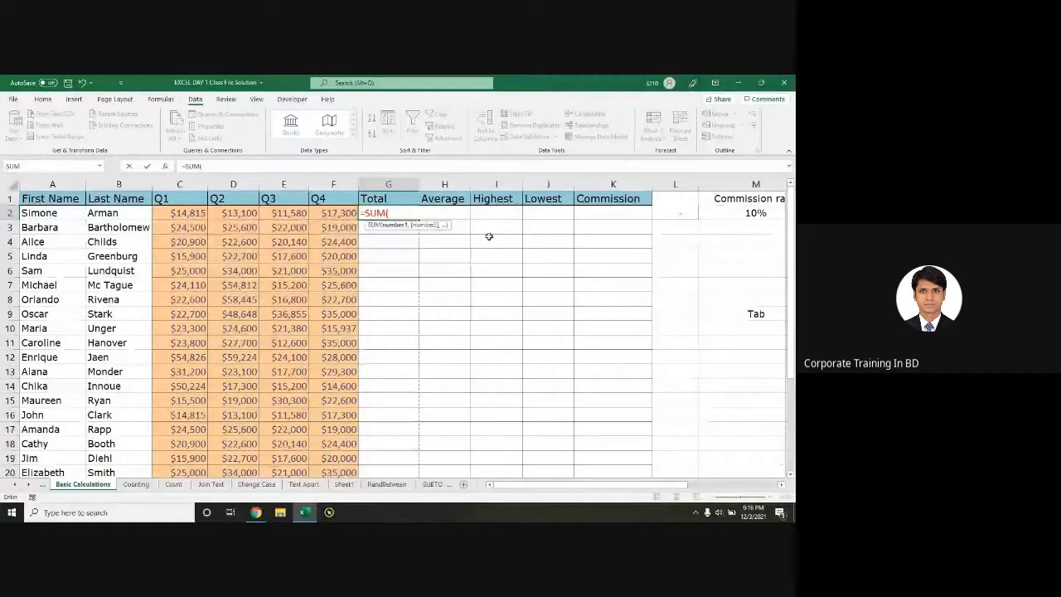
{"action": "left_click_drag", "start_coordinate": [193, 218], "coordinate": [333, 216]}
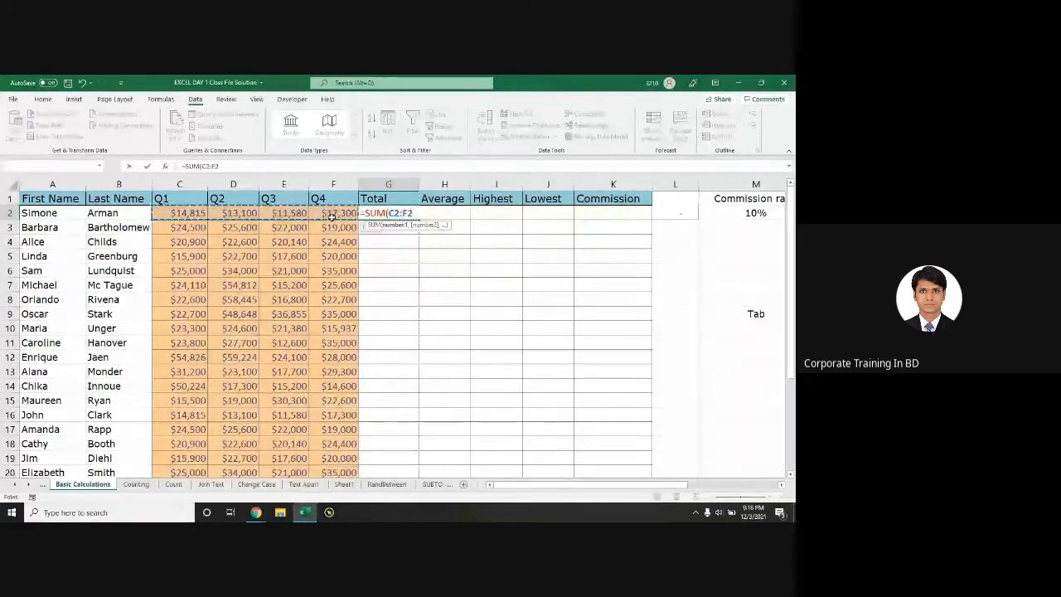
{"action": "type", "text": ")"}
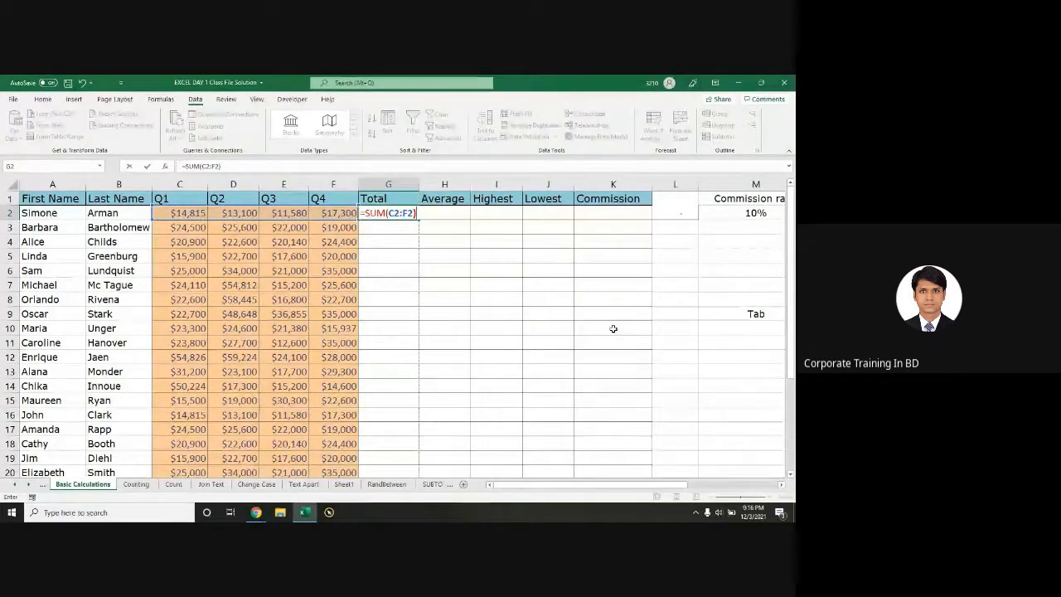
{"action": "key", "text": "Return"}
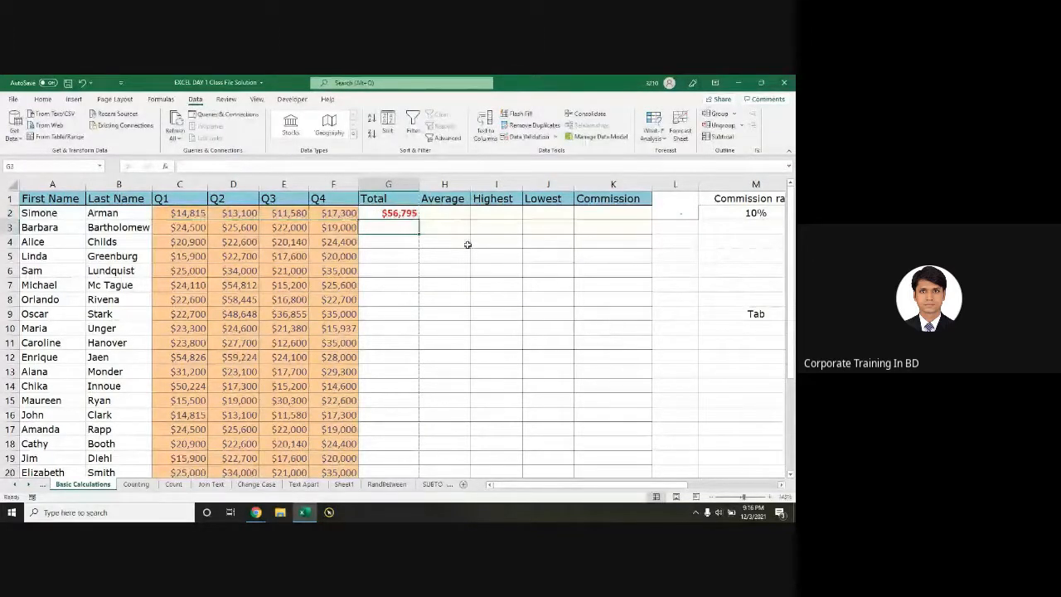
Step: Experiment with dragging the G2 total down to G5 and G6, undo, then clear G2
{"action": "left_click", "coordinate": [398, 213]}
{"action": "left_click_drag", "start_coordinate": [399, 220], "coordinate": [394, 256]}
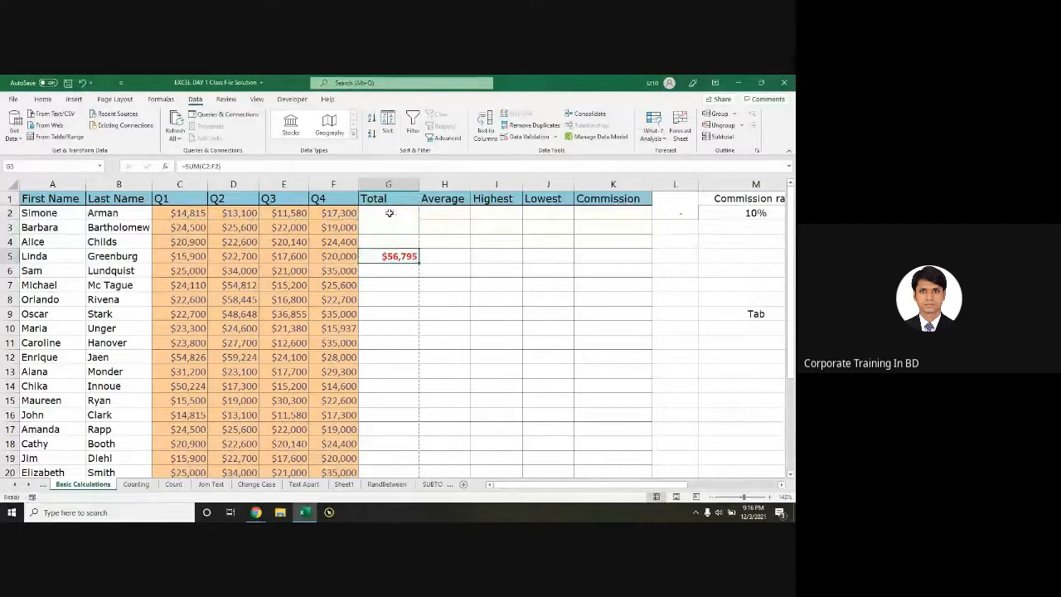
{"action": "left_click", "coordinate": [388, 213]}
{"action": "key", "text": "ctrl+z"}
{"action": "left_click_drag", "start_coordinate": [391, 220], "coordinate": [393, 270]}
{"action": "left_click", "coordinate": [388, 213]}
{"action": "key", "text": "Delete"}
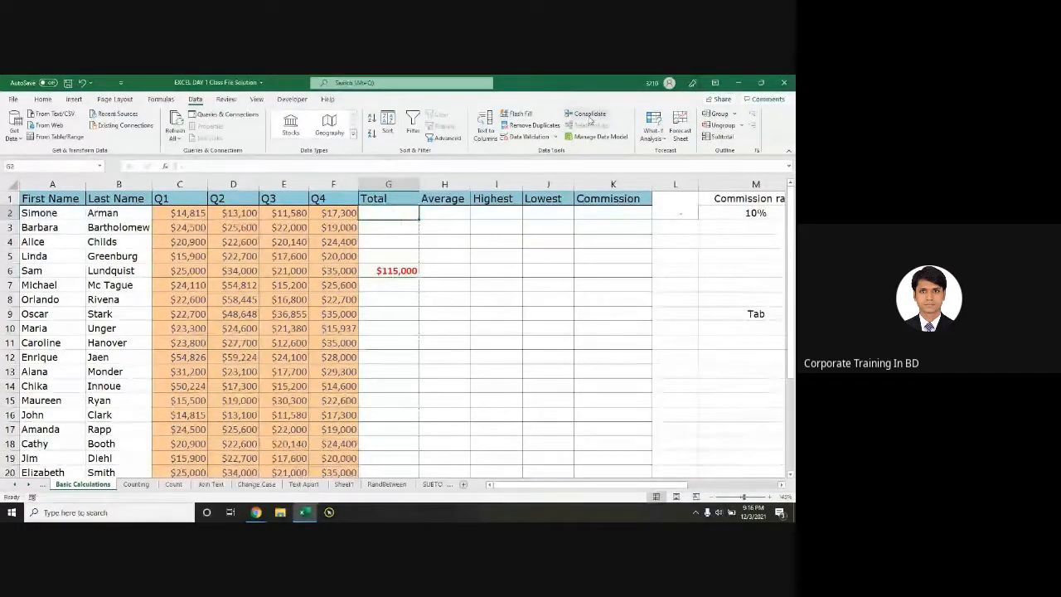
Step: Re-create the G2 total with Home AutoSum, clear stray G5:G7, and fill it down column G
{"action": "left_click", "coordinate": [45, 99]}
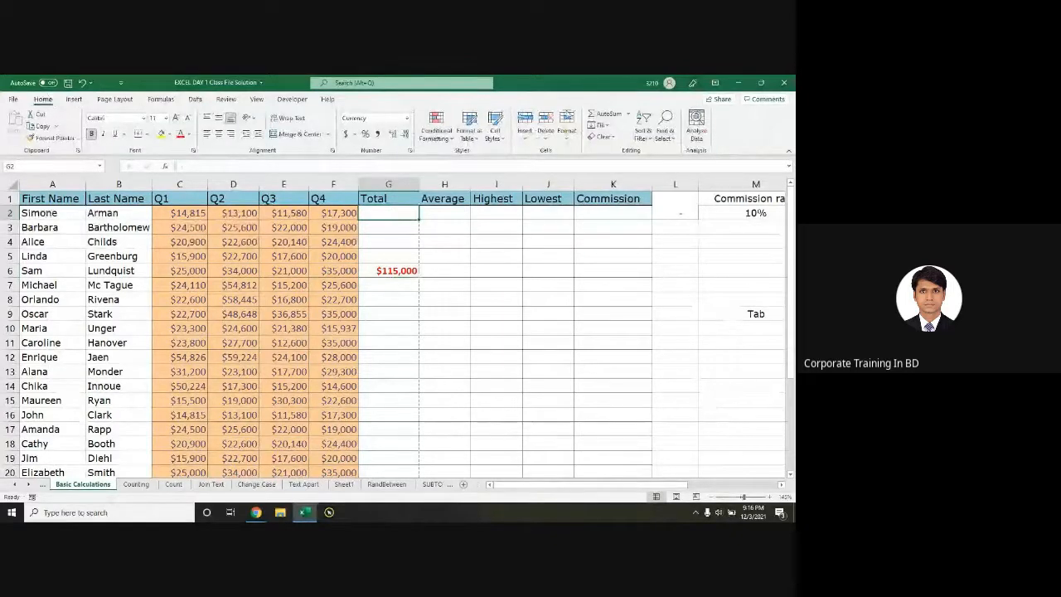
{"action": "left_click", "coordinate": [607, 117]}
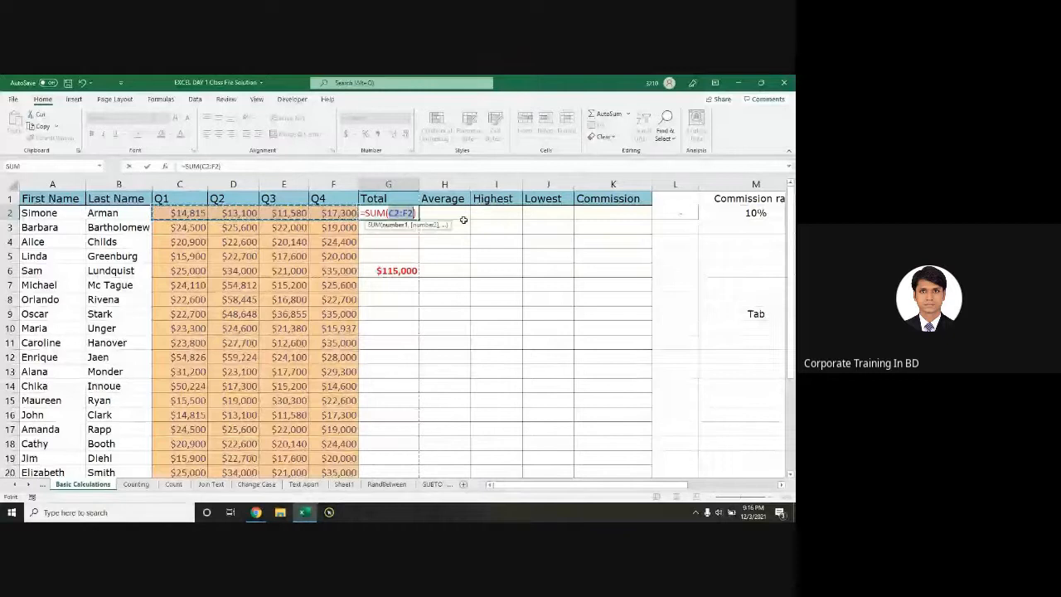
{"action": "key", "text": "Return"}
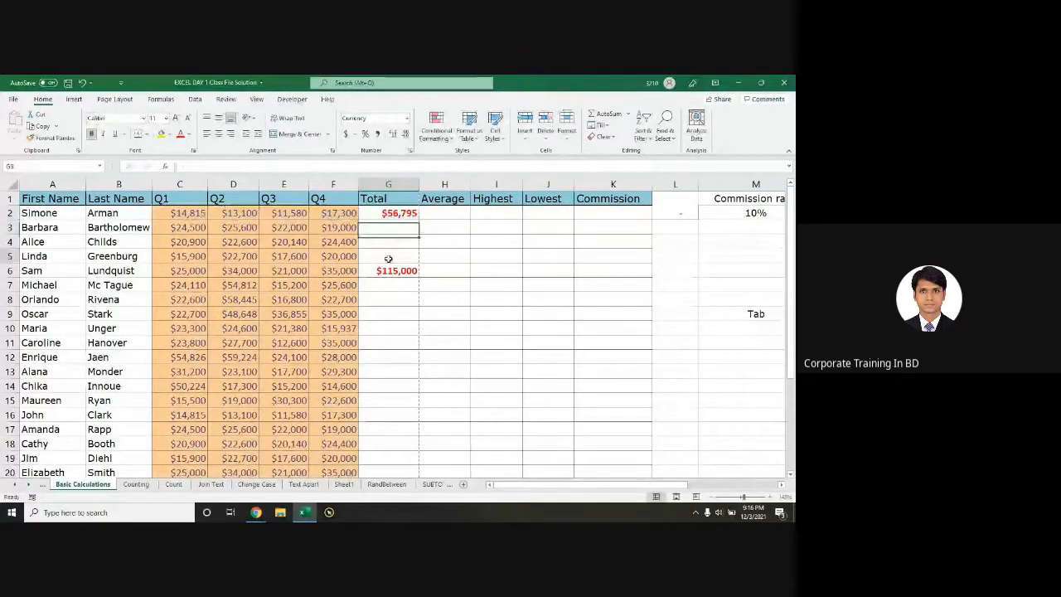
{"action": "left_click_drag", "start_coordinate": [389, 258], "coordinate": [389, 285]}
{"action": "key", "text": "Delete"}
{"action": "left_click", "coordinate": [411, 215]}
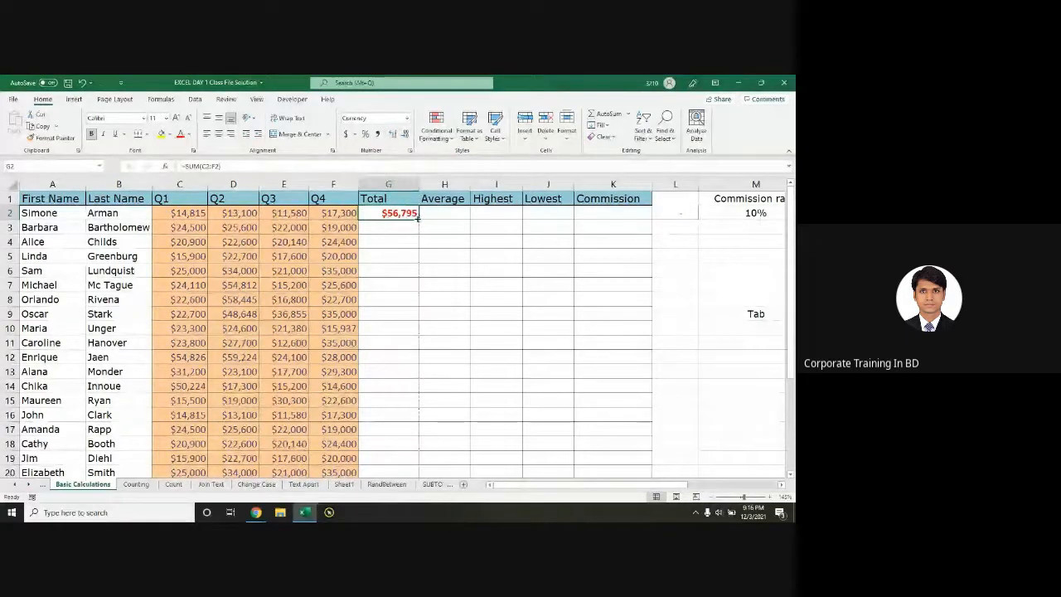
{"action": "double_click", "coordinate": [419, 218]}
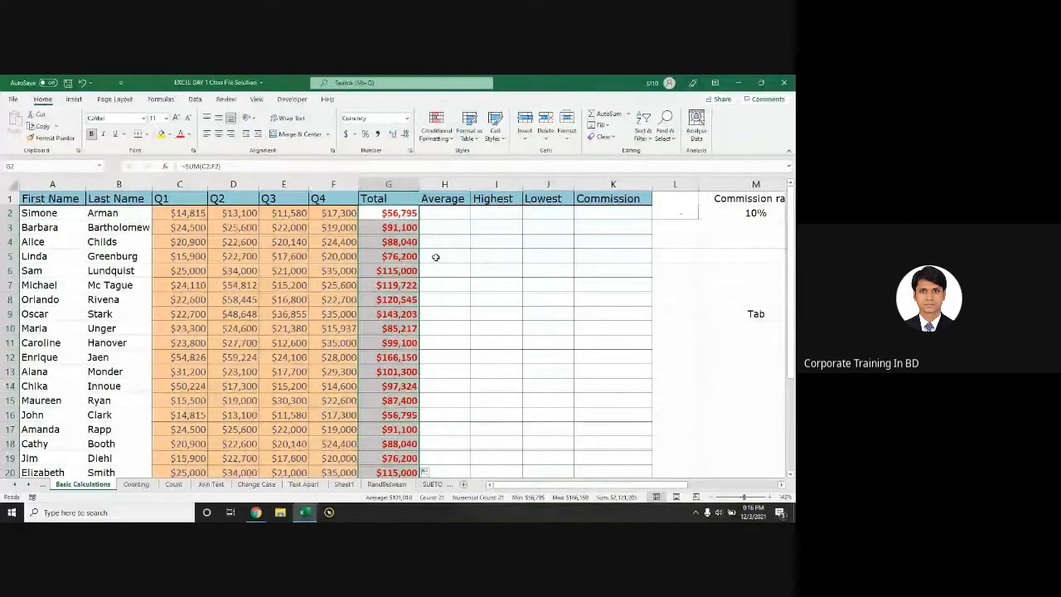
Step: Enter =AVERAGE(C2:F2) in H2 for the first salesperson's Average
{"action": "left_click", "coordinate": [445, 215]}
{"action": "type", "text": "=aver"}
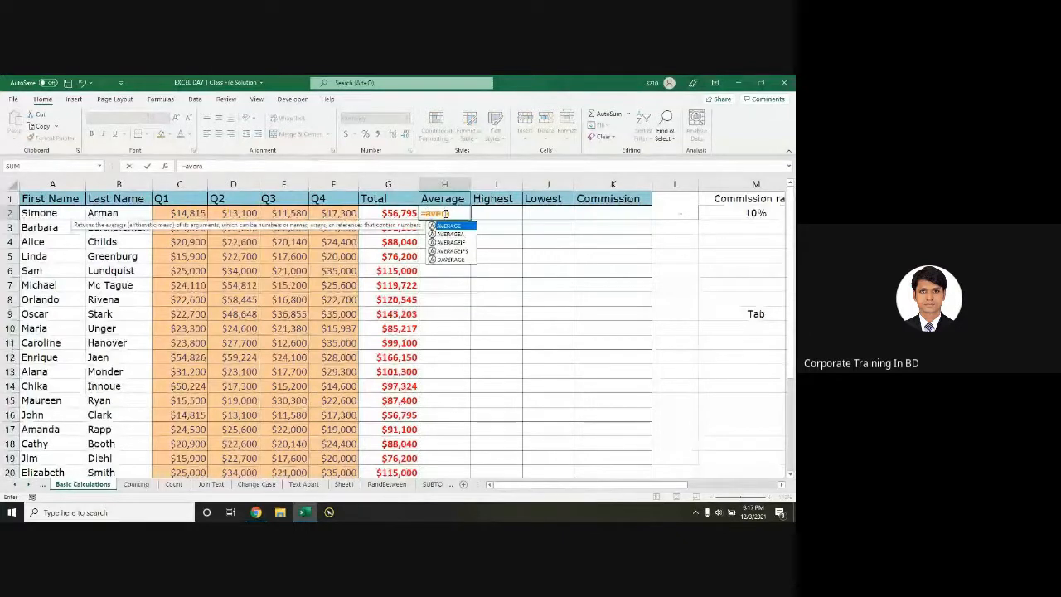
{"action": "type", "text": "a"}
{"action": "key", "text": "Tab"}
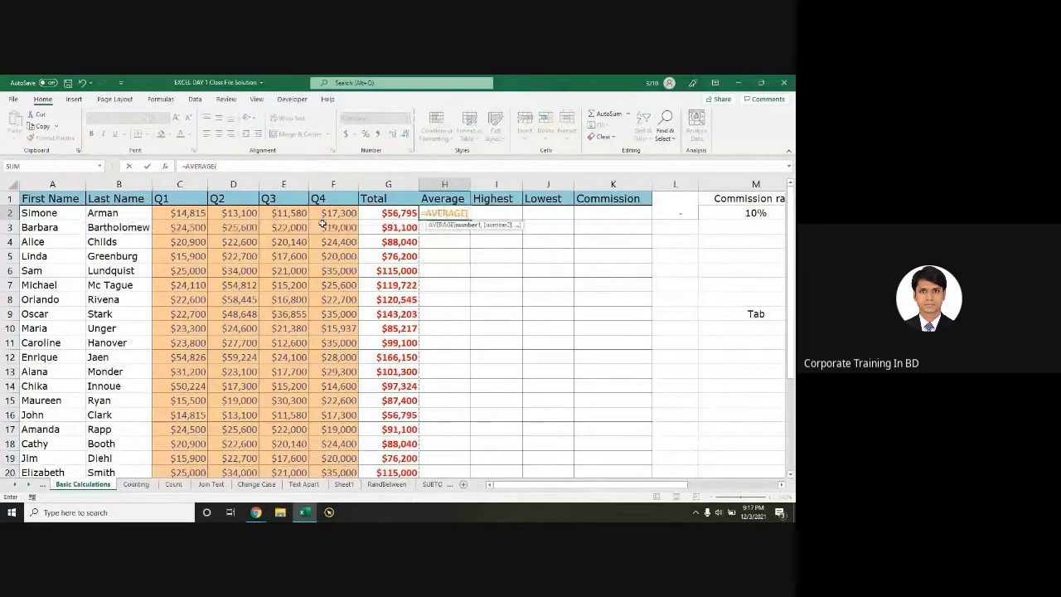
{"action": "left_click_drag", "start_coordinate": [182, 213], "coordinate": [322, 213]}
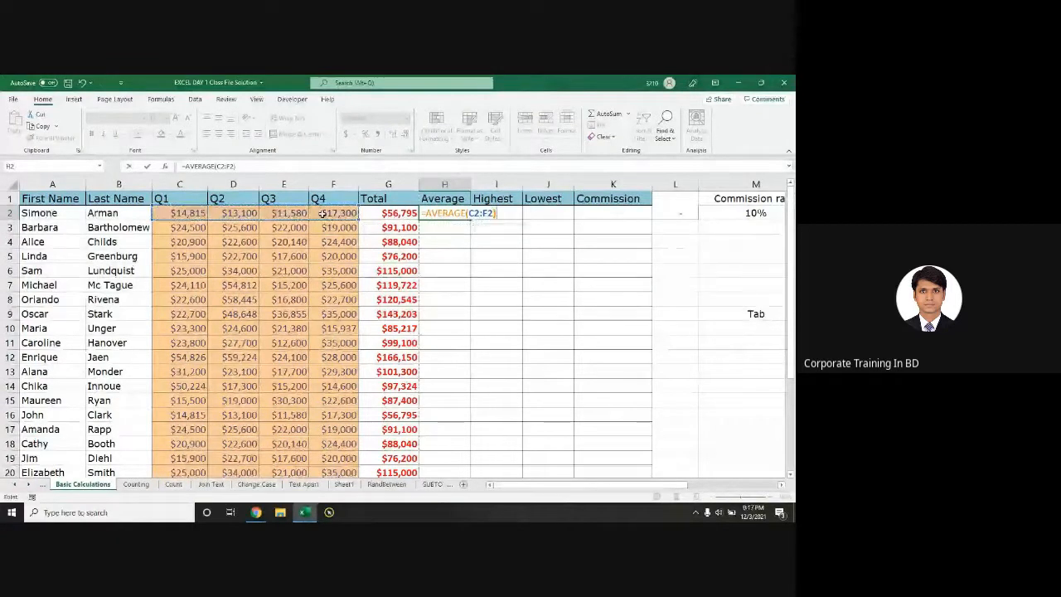
{"action": "key", "text": "Return"}
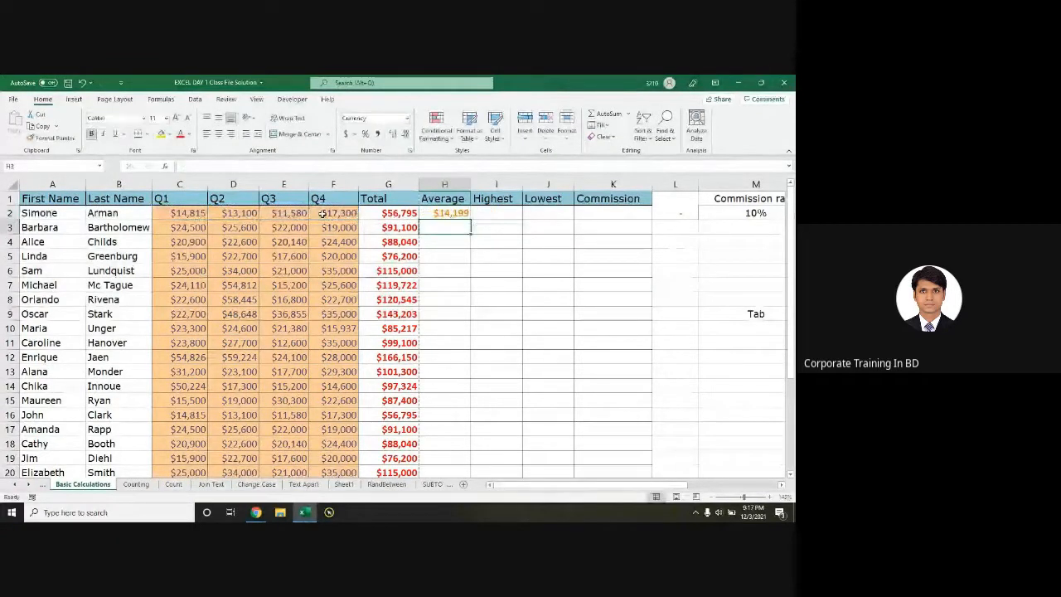
Step: Enter =MAX(C2:F2) in I2, giving a Highest of $17,300
{"action": "left_click", "coordinate": [501, 210]}
{"action": "type", "text": "=max"}
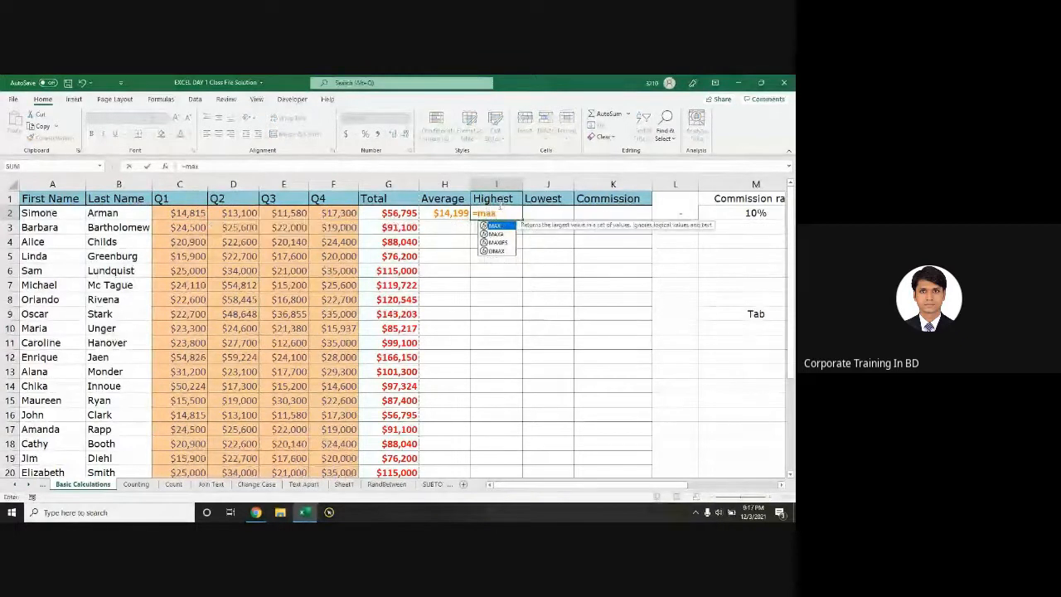
{"action": "key", "text": "Tab"}
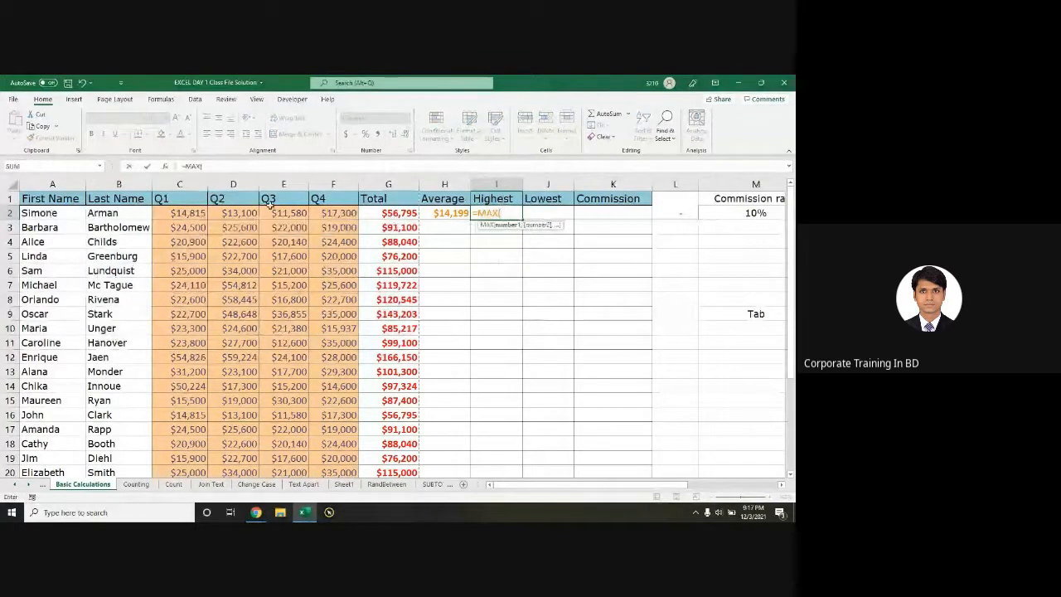
{"action": "left_click_drag", "start_coordinate": [178, 213], "coordinate": [331, 214]}
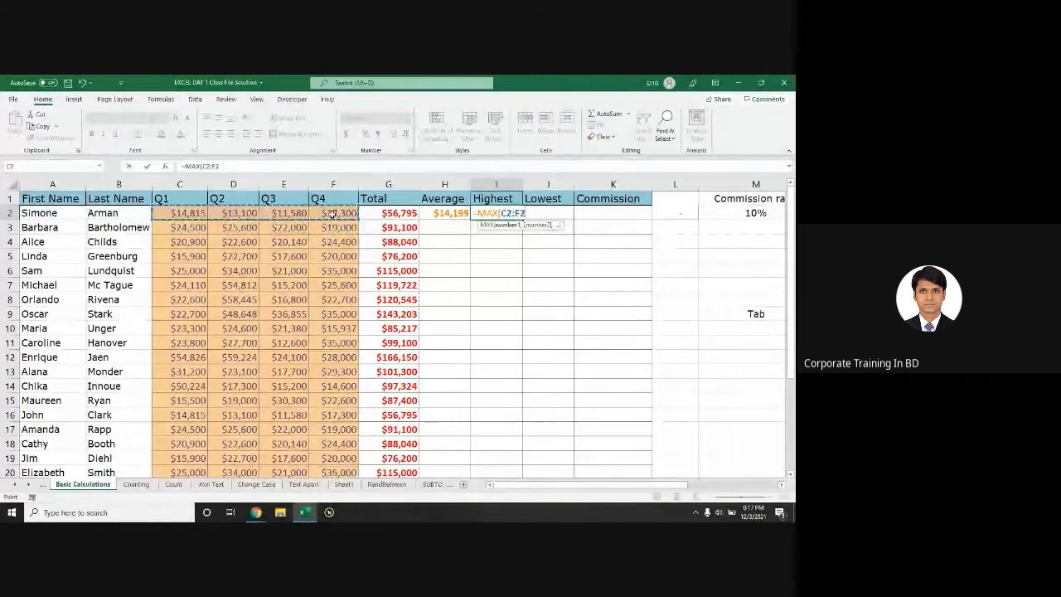
{"action": "key", "text": "Return"}
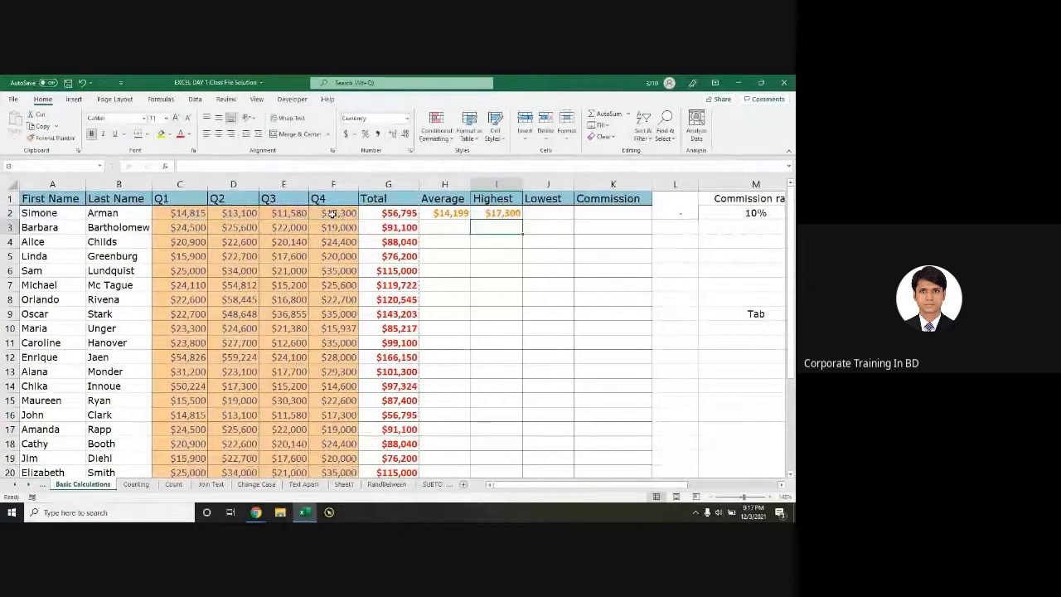
Step: Enter =MIN(C2:F2) in J2, giving a Lowest of $11,580
{"action": "left_click", "coordinate": [540, 213]}
{"action": "type", "text": "="}
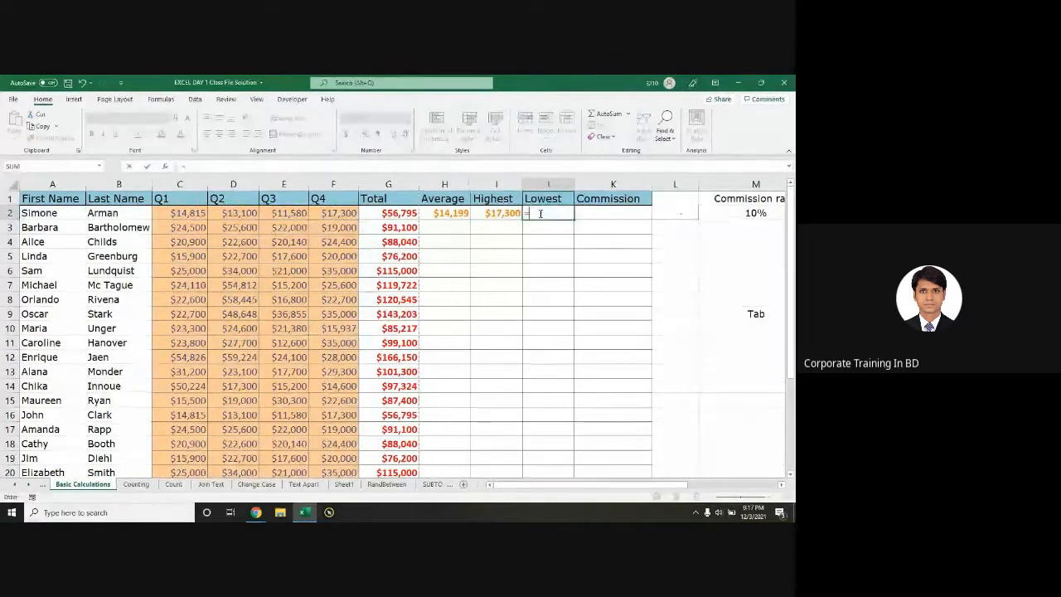
{"action": "type", "text": "MIN("}
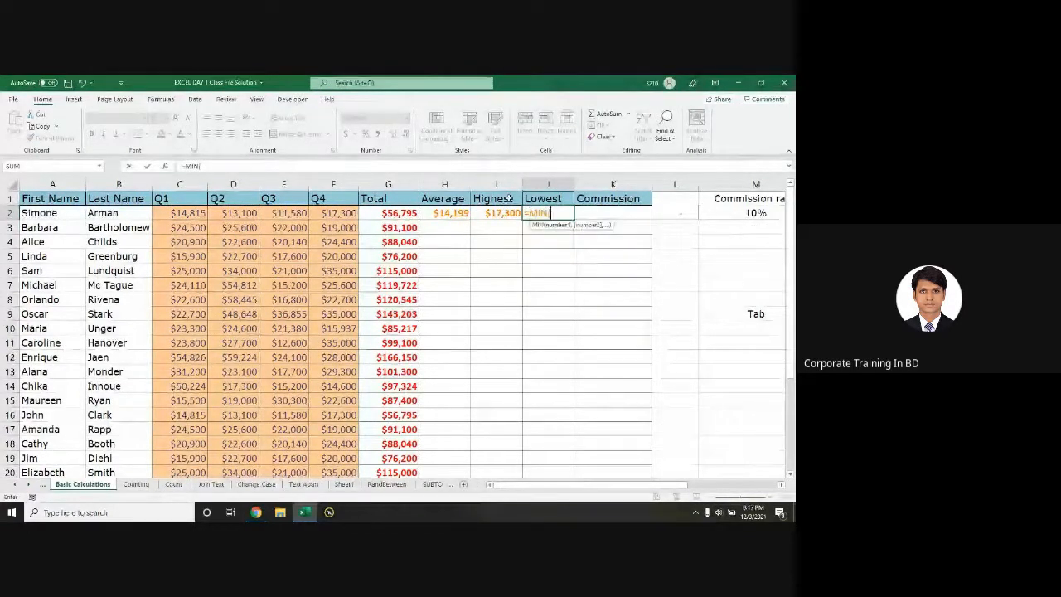
{"action": "left_click_drag", "start_coordinate": [181, 214], "coordinate": [321, 214]}
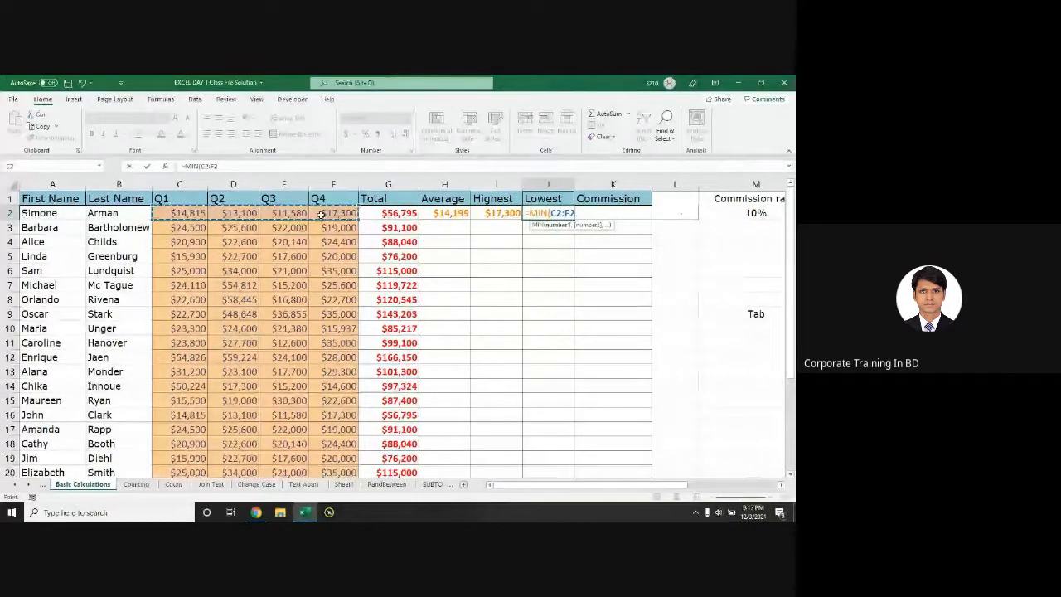
{"action": "type", "text": ")"}
{"action": "key", "text": "Return"}
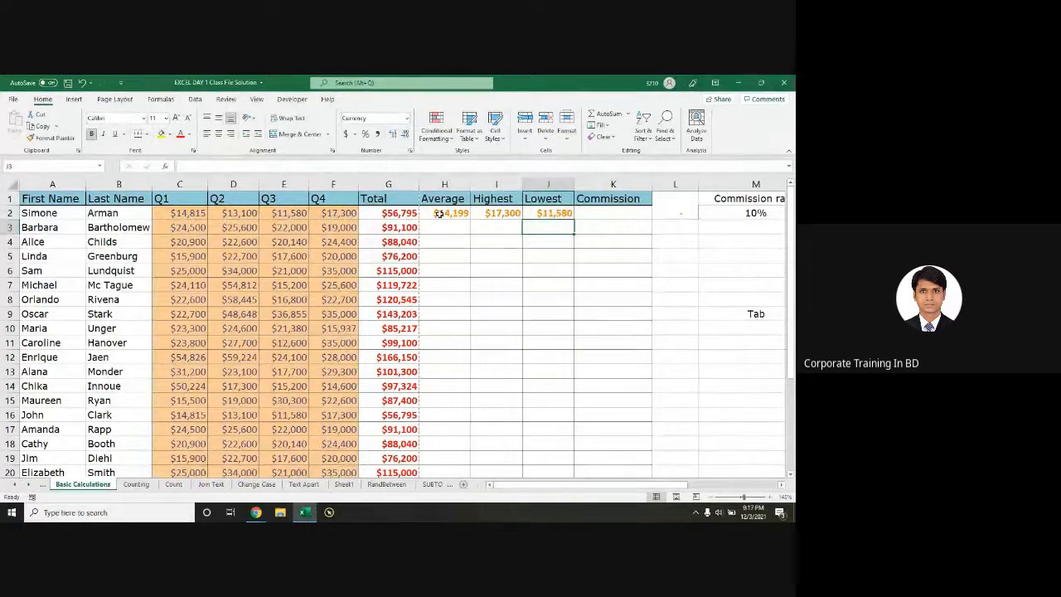
{"action": "left_click", "coordinate": [446, 213]}
Step: Copy the Average formula down column H and the Highest and Lowest formulas down to row 22
{"action": "double_click", "coordinate": [472, 219]}
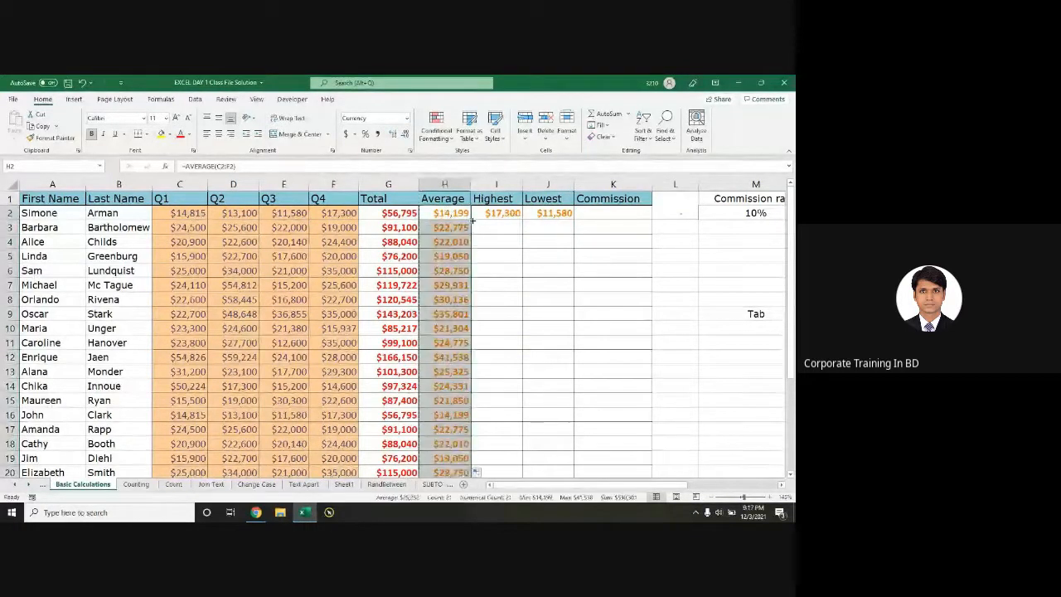
{"action": "left_click_drag", "start_coordinate": [497, 213], "coordinate": [559, 213]}
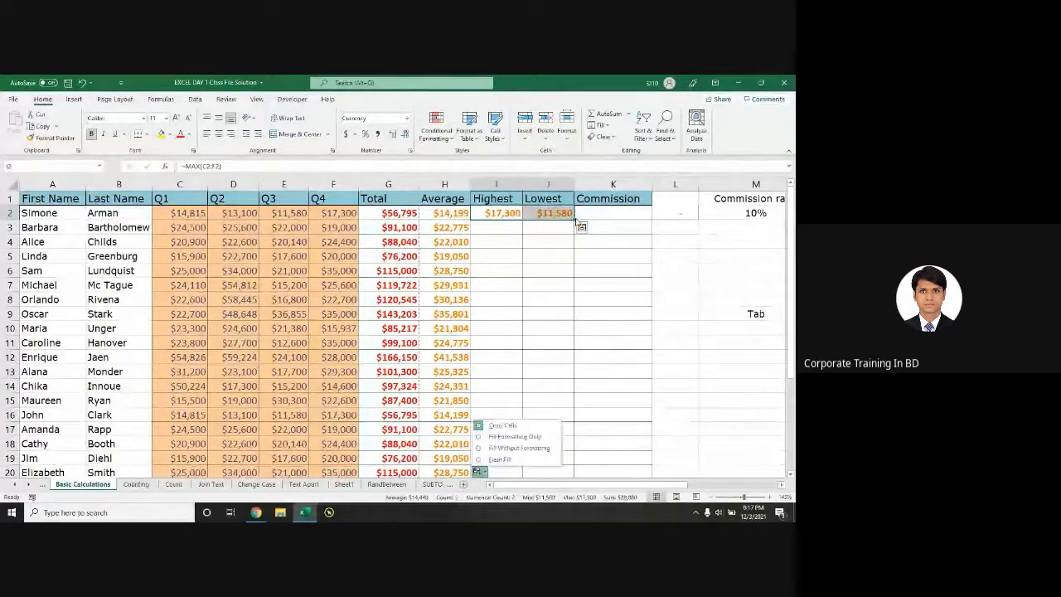
{"action": "double_click", "coordinate": [574, 217]}
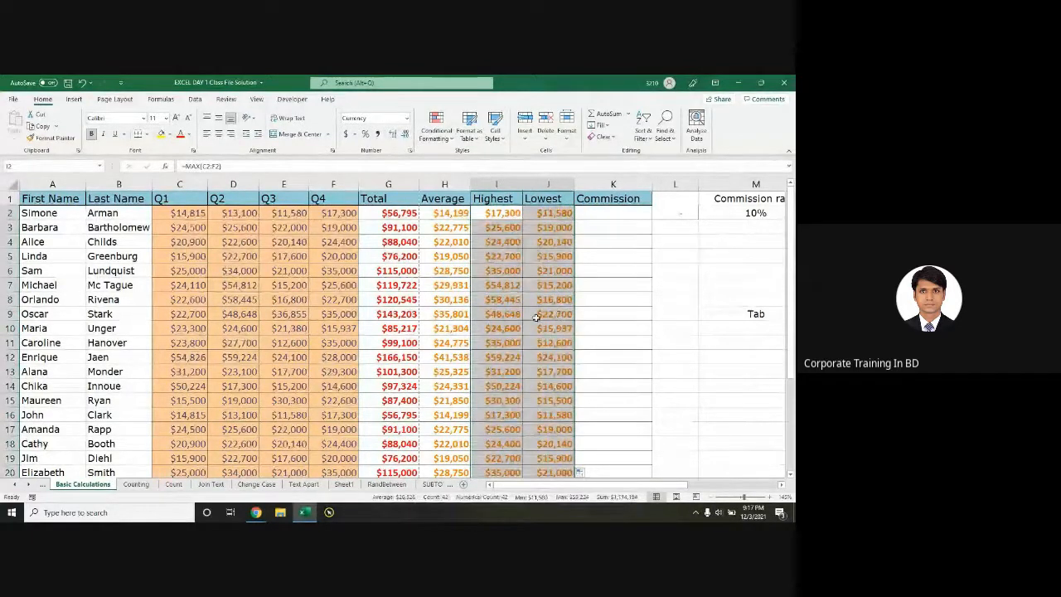
{"action": "scroll", "coordinate": [537, 317], "scroll_direction": "down", "scroll_amount": 1}
{"action": "scroll", "coordinate": [503, 315], "scroll_direction": "up", "scroll_amount": 1}
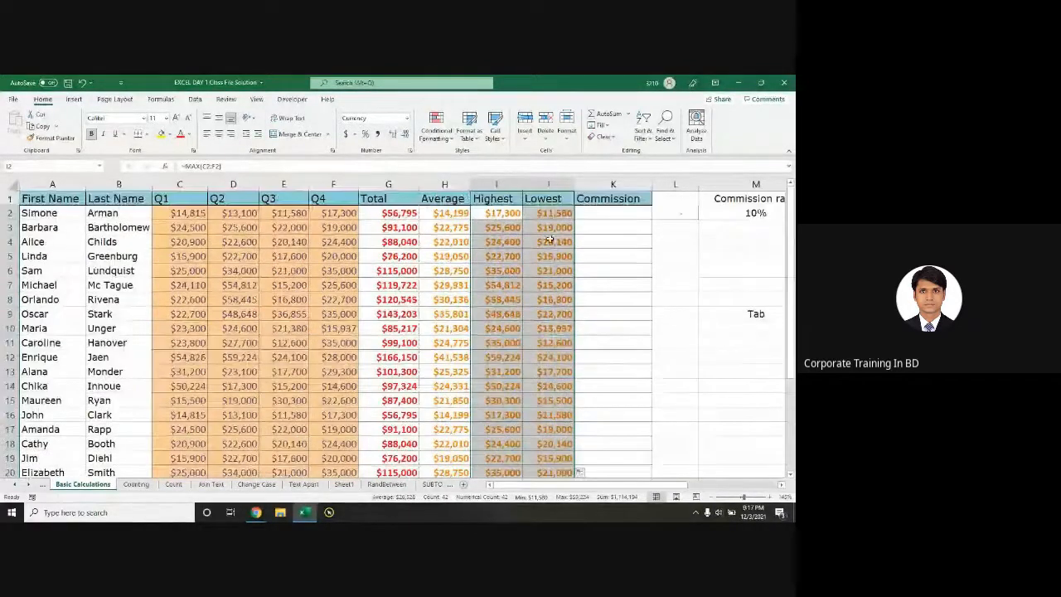
{"action": "key", "text": "ctrl+z"}
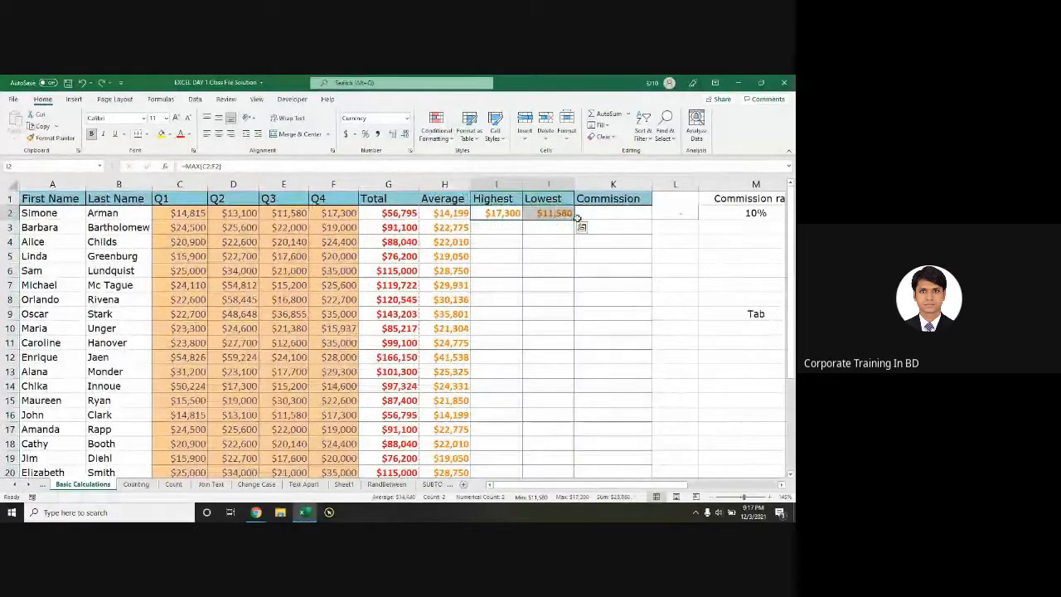
{"action": "left_click_drag", "start_coordinate": [573, 219], "coordinate": [555, 430]}
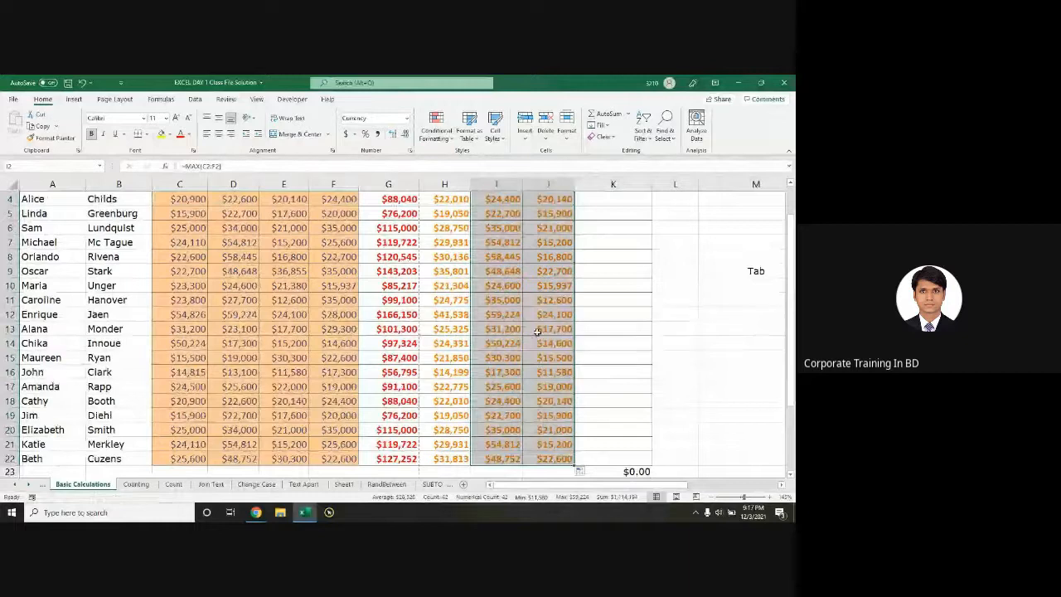
{"action": "scroll", "coordinate": [538, 398], "scroll_direction": "down", "scroll_amount": 9}
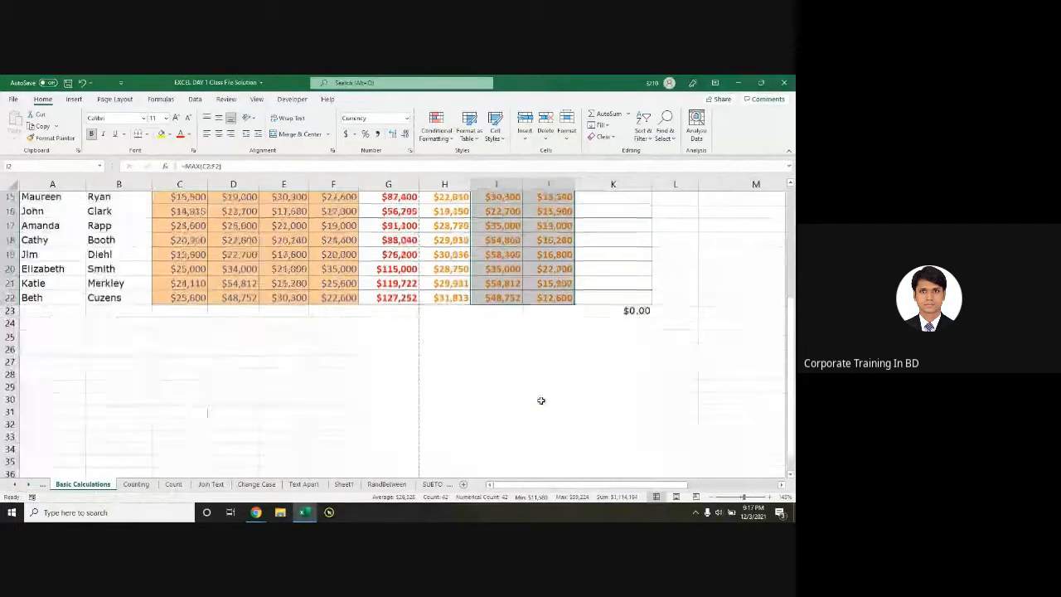
{"action": "scroll", "coordinate": [488, 334], "scroll_direction": "down", "scroll_amount": 20}
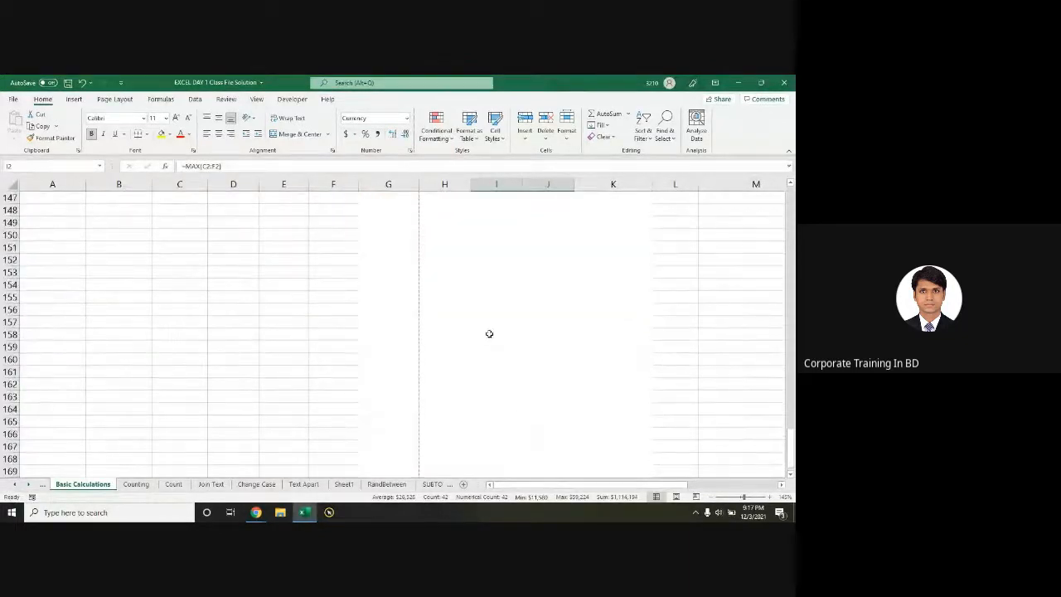
{"action": "scroll", "coordinate": [520, 298], "scroll_direction": "up", "scroll_amount": 20}
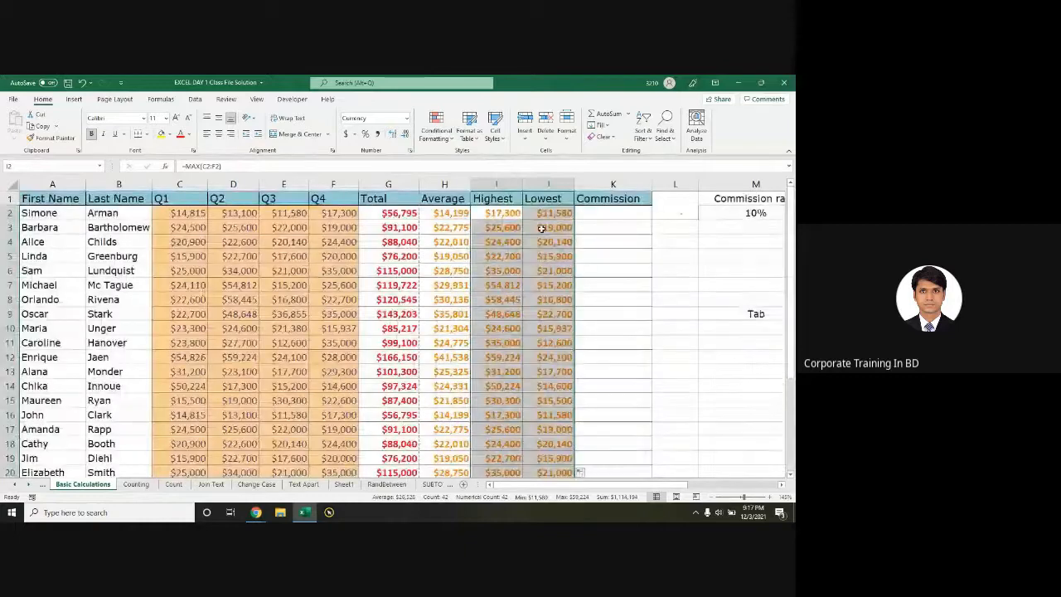
Step: Review the row 2 Total, Average, Highest and Lowest formulas without changing them
{"action": "left_click", "coordinate": [545, 215]}
{"action": "scroll", "coordinate": [555, 232], "scroll_direction": "down", "scroll_amount": 2}
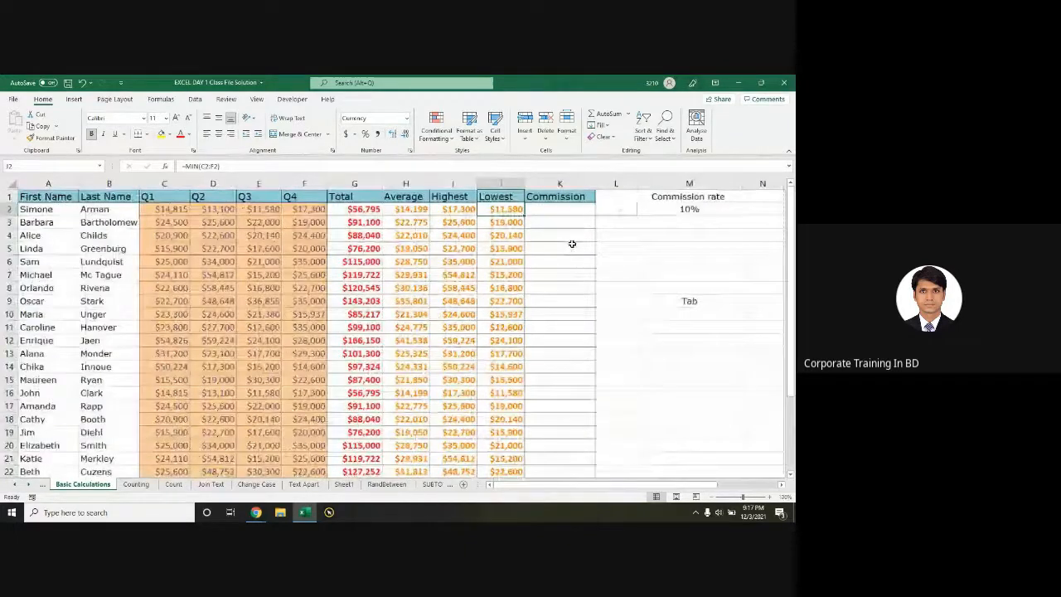
{"action": "left_click", "coordinate": [358, 212]}
{"action": "double_click", "coordinate": [358, 212]}
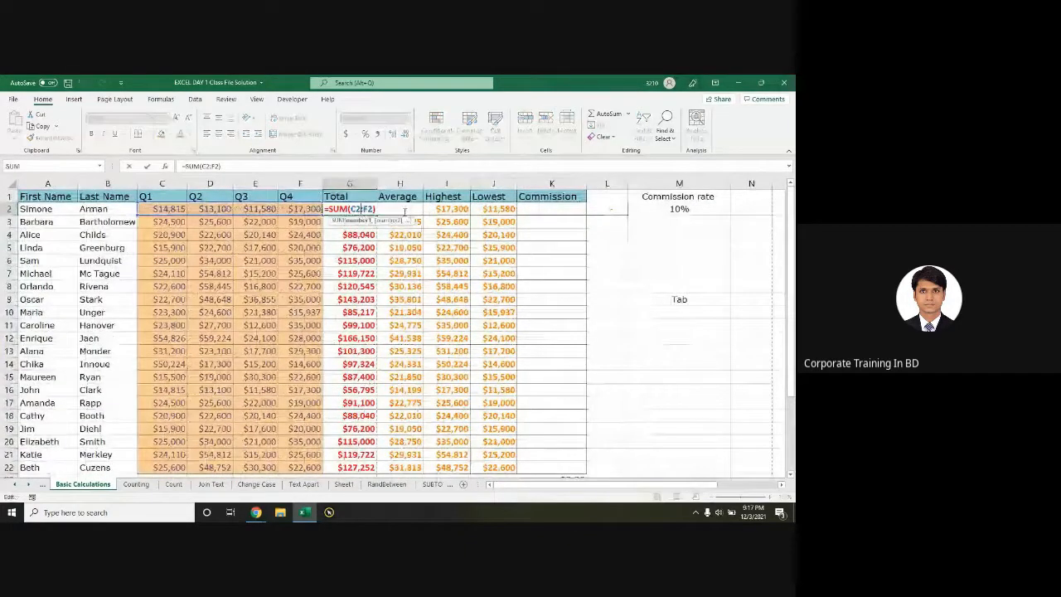
{"action": "key", "text": "Escape"}
{"action": "double_click", "coordinate": [410, 211]}
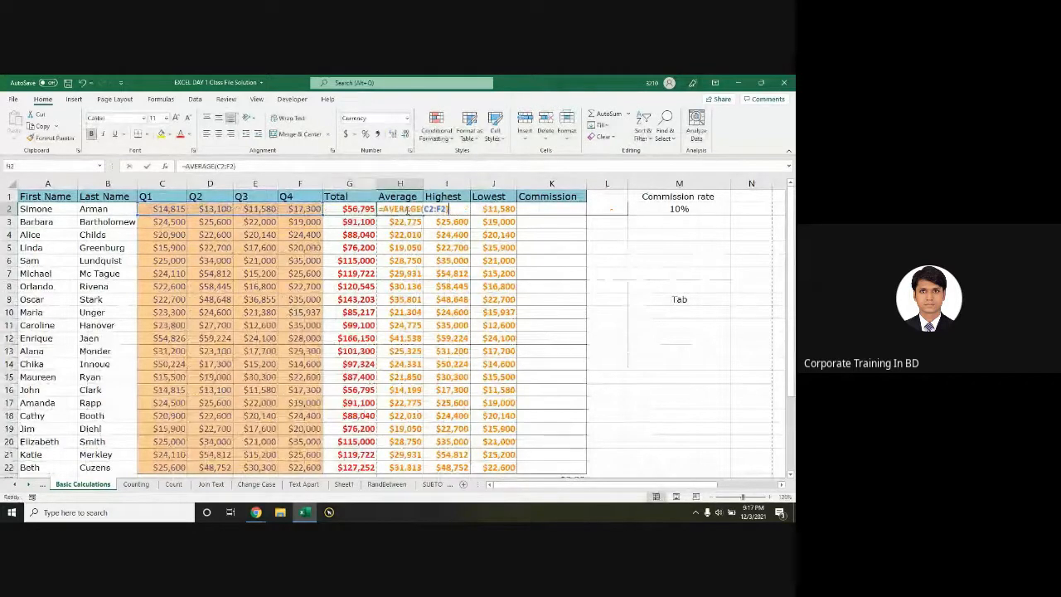
{"action": "key", "text": "Escape"}
{"action": "double_click", "coordinate": [484, 209]}
{"action": "key", "text": "Escape"}
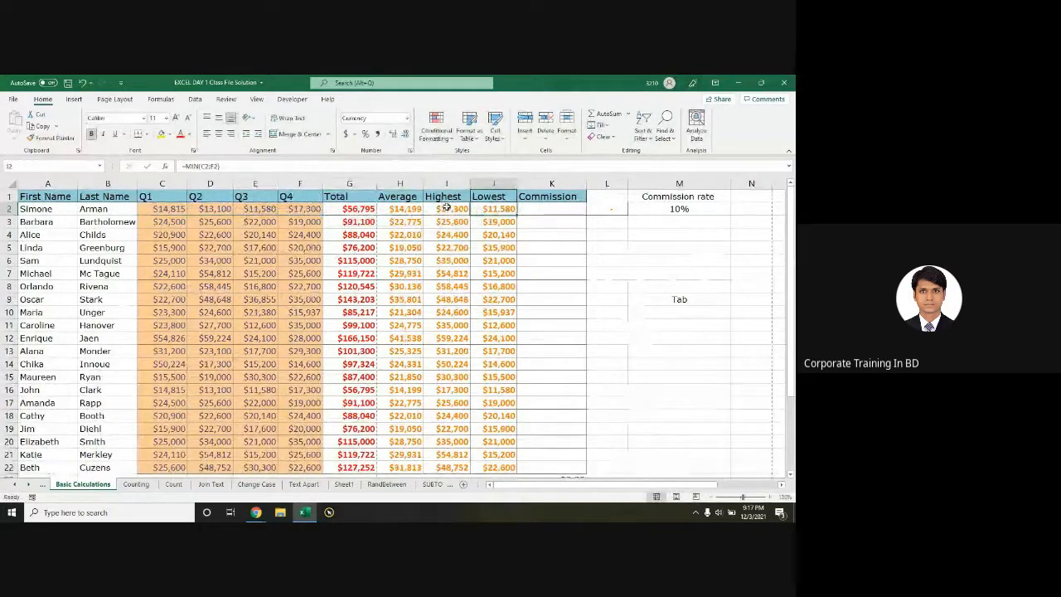
{"action": "double_click", "coordinate": [440, 209]}
{"action": "key", "text": "Escape"}
{"action": "left_click", "coordinate": [544, 207]}
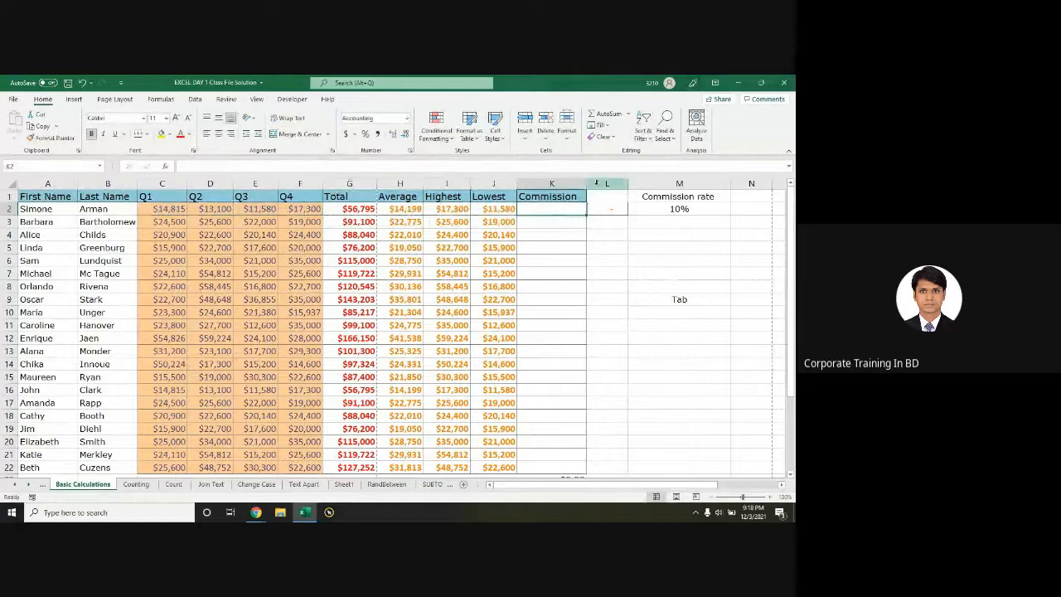
Step: Widen the Commission column and enter =G2*10% in K2 for the first salesperson
{"action": "left_click_drag", "start_coordinate": [590, 183], "coordinate": [600, 184]}
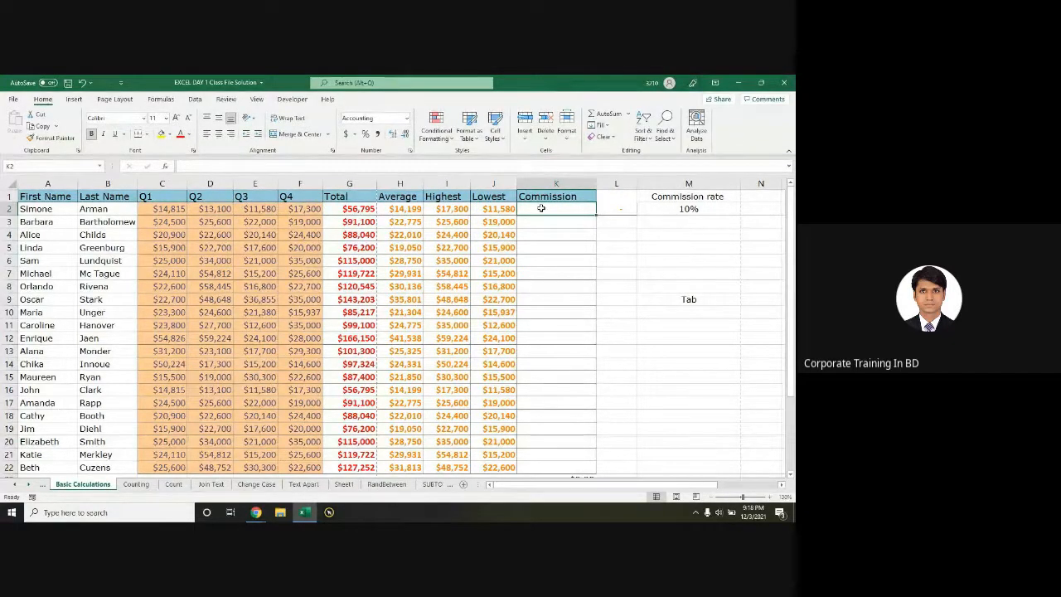
{"action": "left_click", "coordinate": [689, 209]}
{"action": "left_click", "coordinate": [689, 311]}
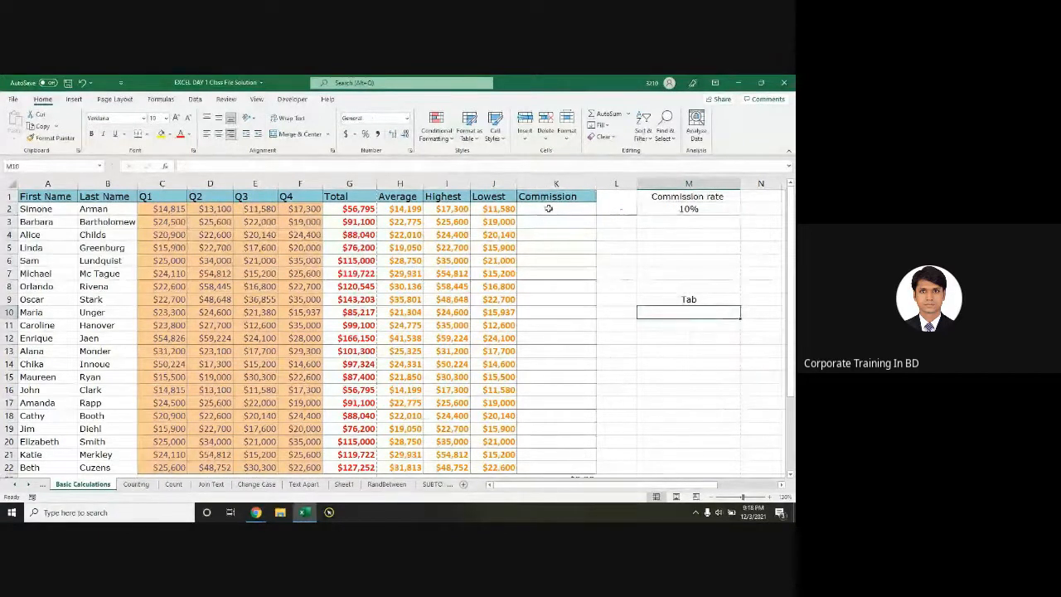
{"action": "left_click", "coordinate": [548, 209]}
{"action": "type", "text": "="}
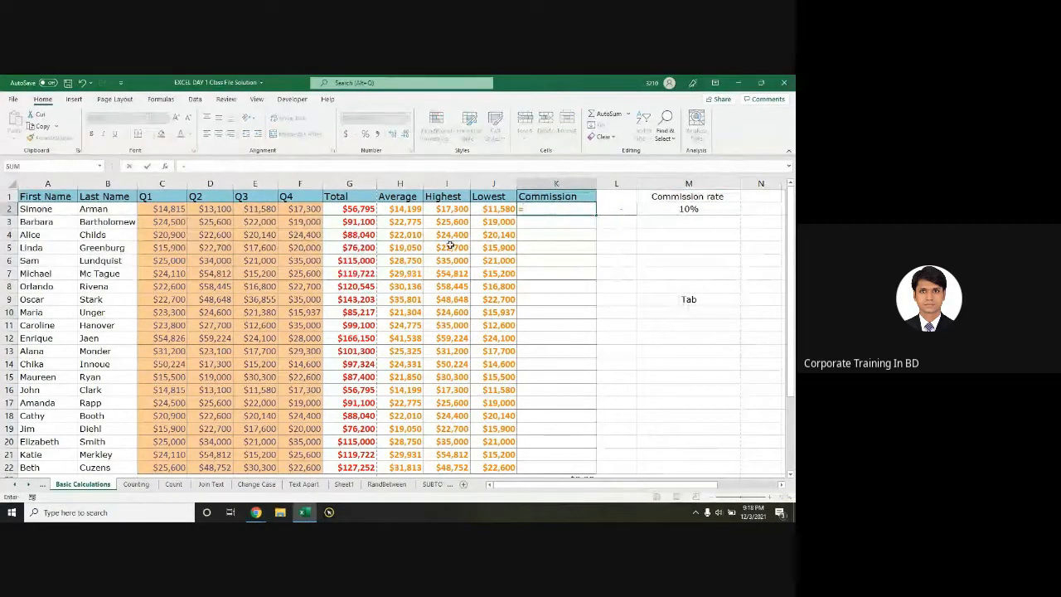
{"action": "left_click", "coordinate": [353, 212]}
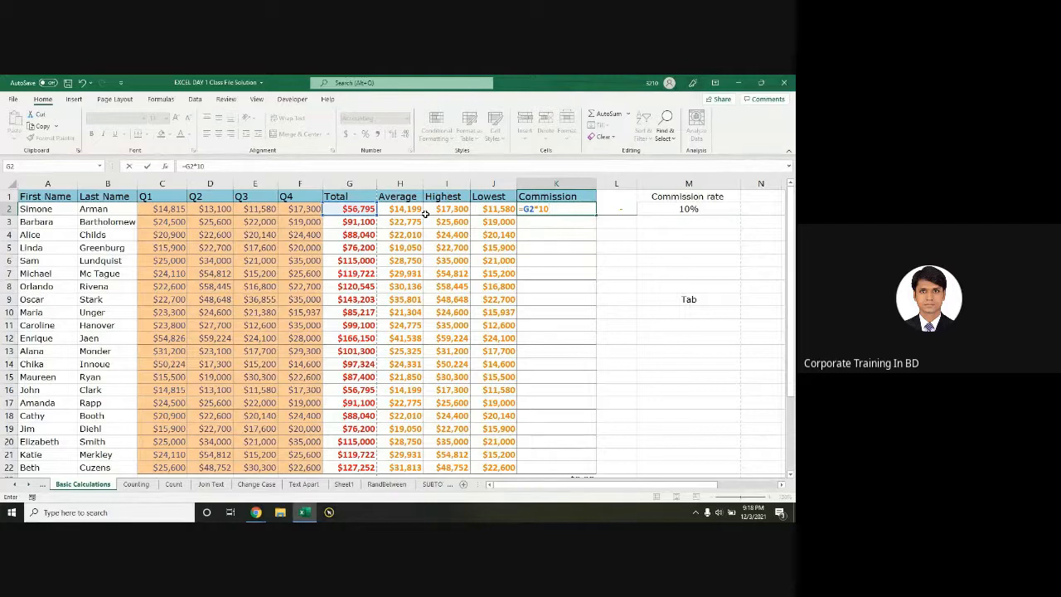
{"action": "key", "text": "Return"}
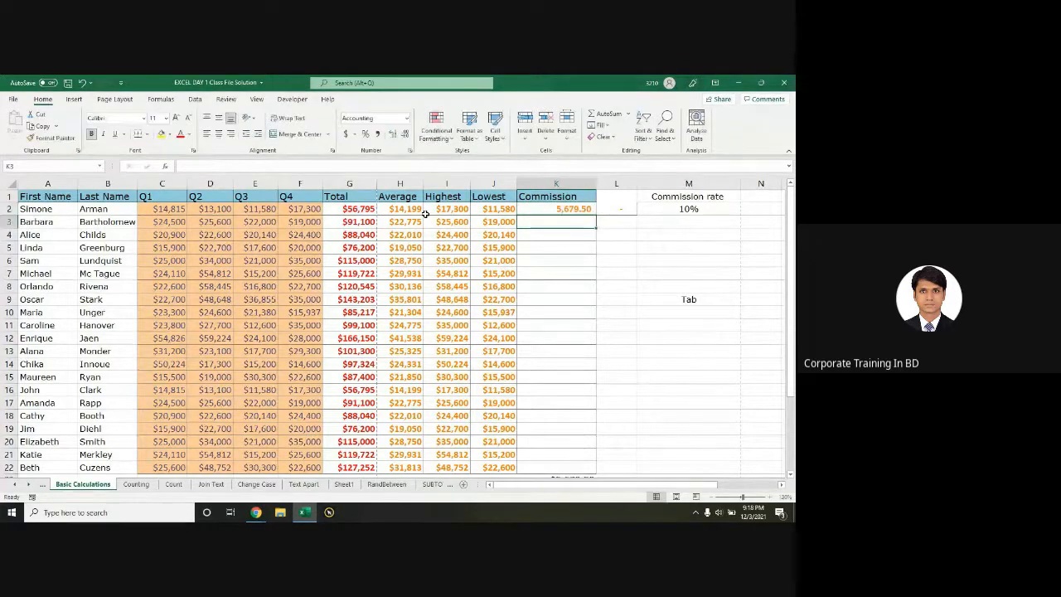
Step: Copy the commission formula down column K through row 22 and save the workbook
{"action": "left_click", "coordinate": [571, 211]}
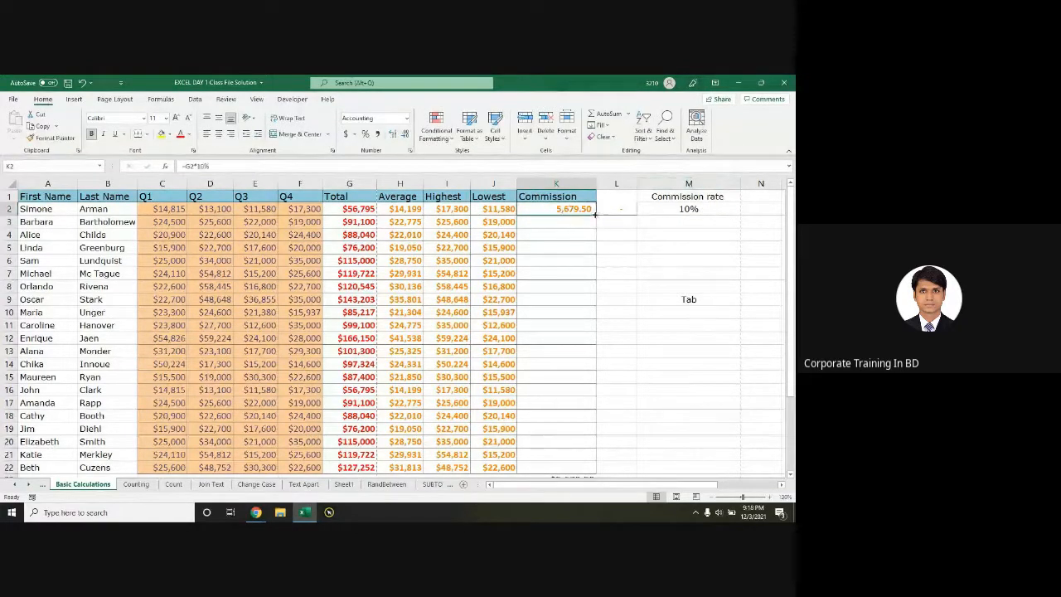
{"action": "key", "text": "Right"}
{"action": "key", "text": "Right"}
{"action": "left_click", "coordinate": [594, 212]}
{"action": "double_click", "coordinate": [595, 214]}
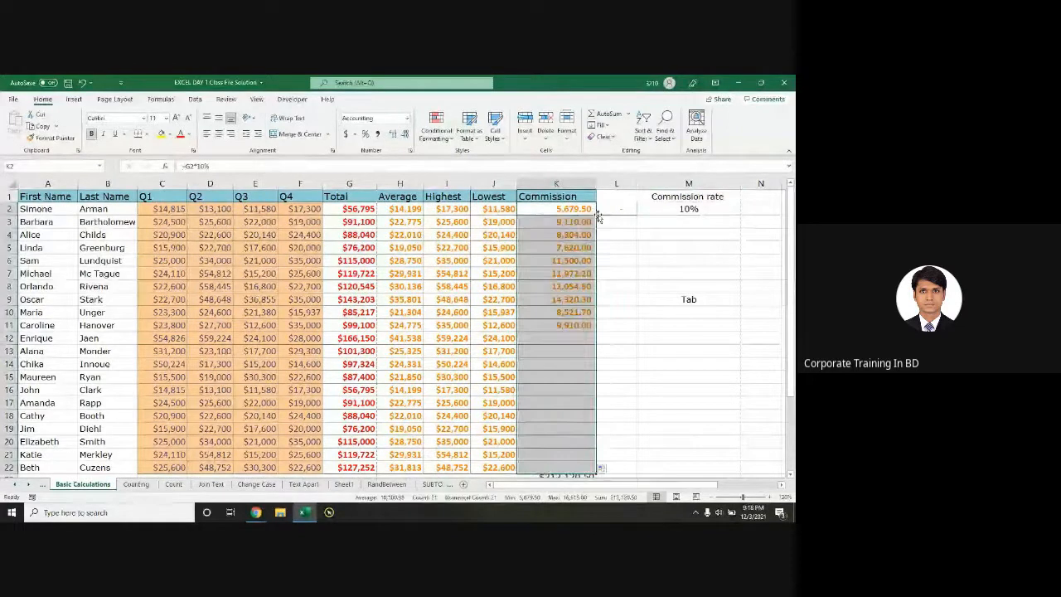
{"action": "key", "text": "ctrl+s"}
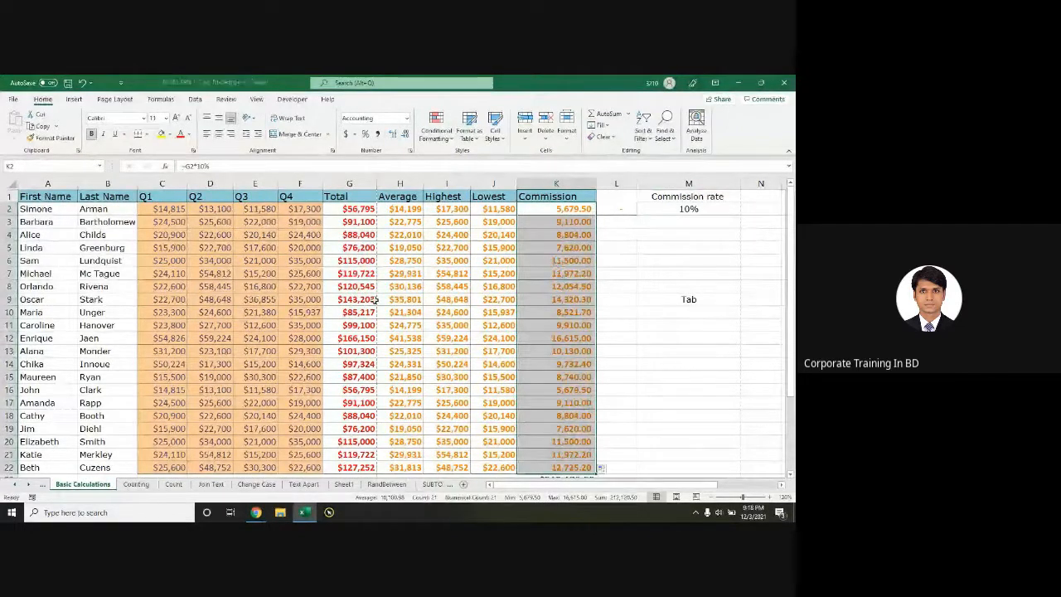
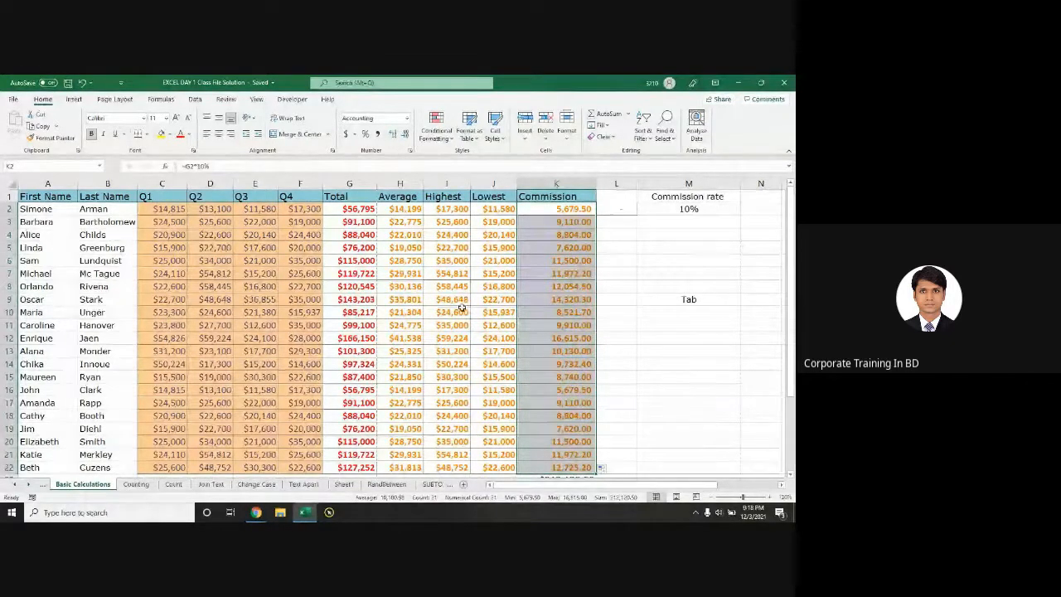
Step: Select commission cell K2, then switch from Excel to the Google Meet call
{"action": "left_click", "coordinate": [562, 213]}
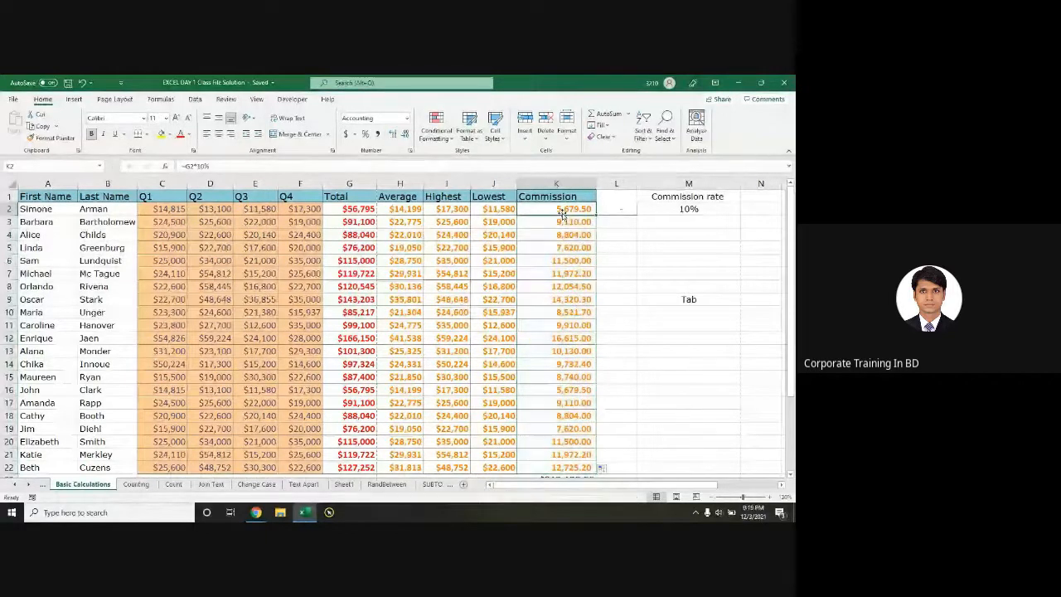
{"action": "key", "text": "alt+Tab"}
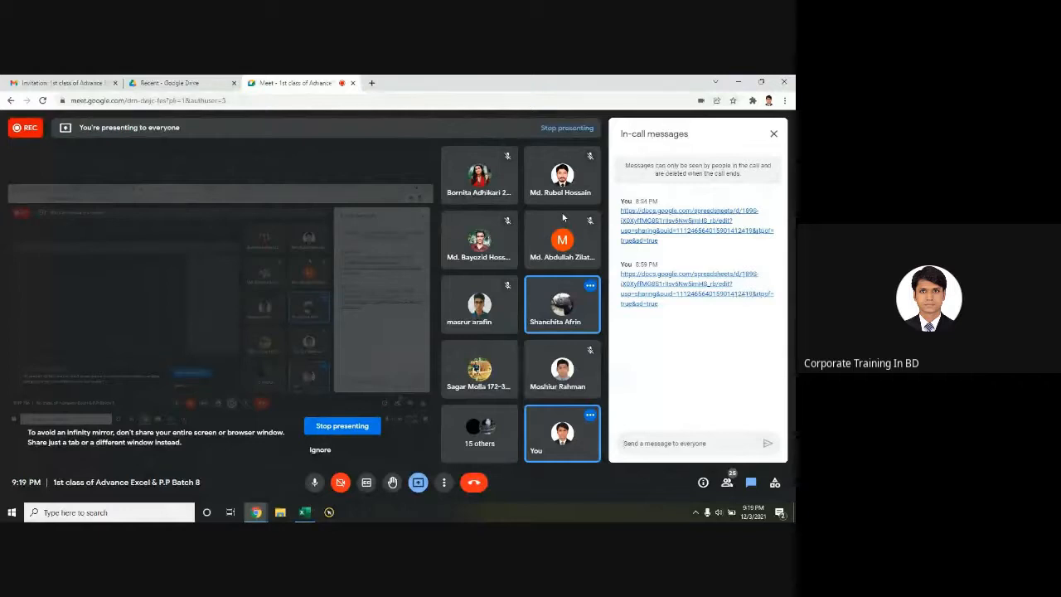
Step: Back in Excel, select the Total through Commission cells for rows 2–3 (G2:K3)
{"action": "key", "text": "alt+Tab"}
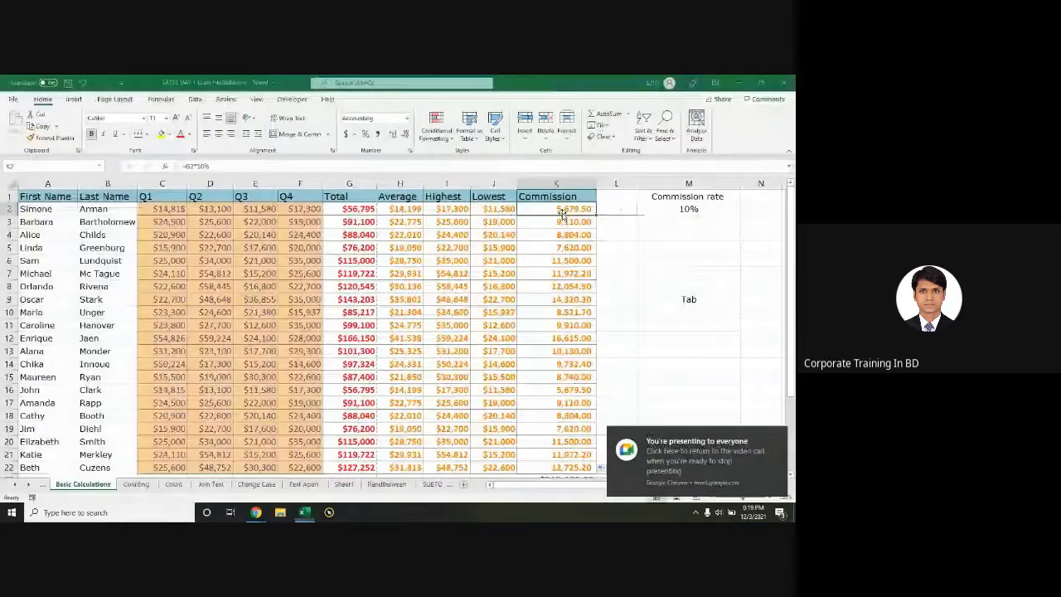
{"action": "left_click", "coordinate": [548, 260]}
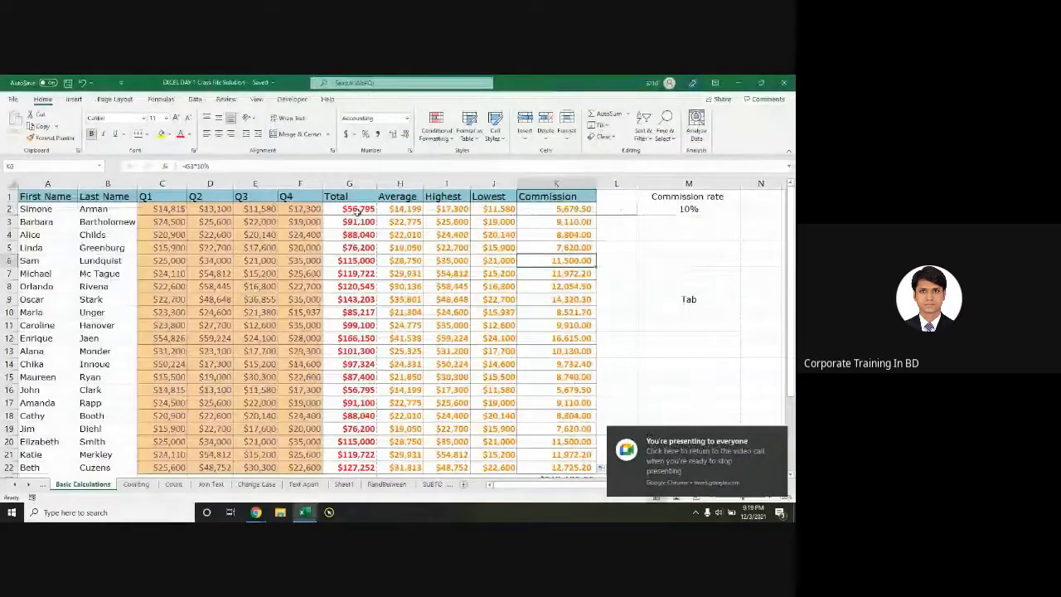
{"action": "left_click_drag", "start_coordinate": [358, 211], "coordinate": [534, 222]}
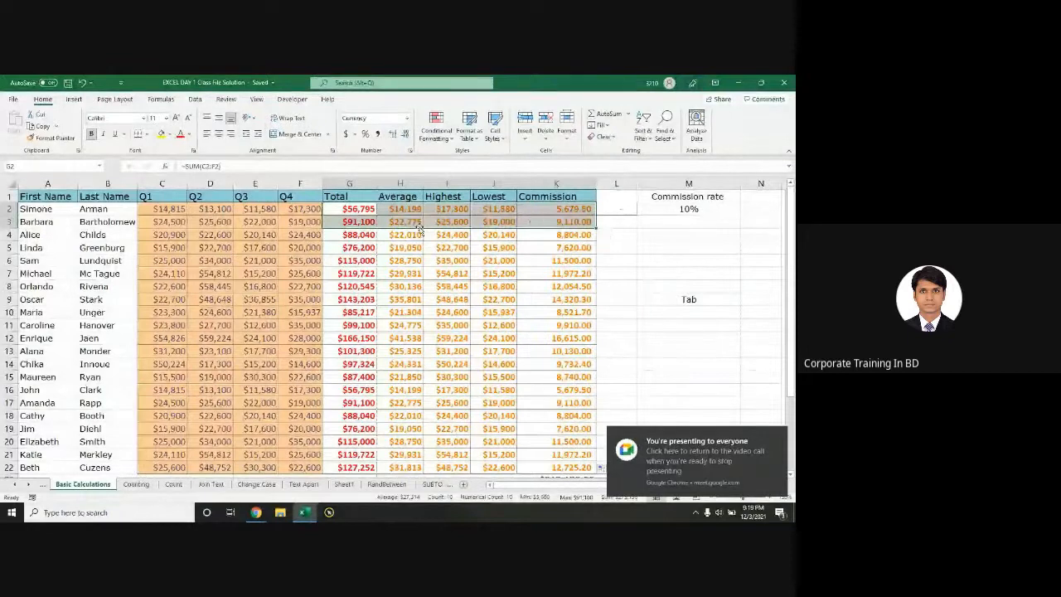
Step: Click into the Meet chat box, then return to the Excel workbook
{"action": "key", "text": "alt+Tab"}
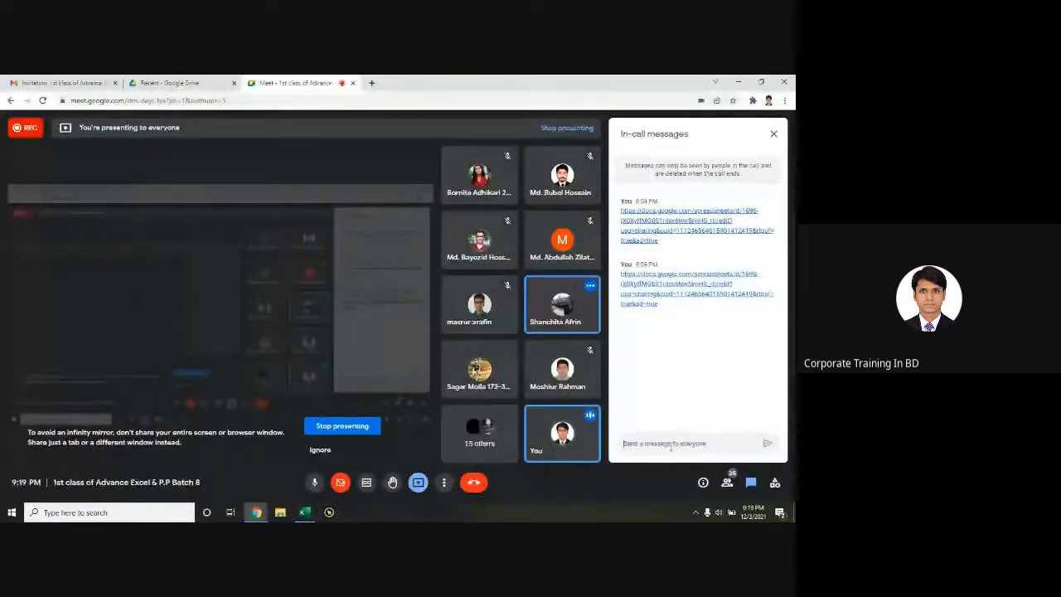
{"action": "left_click", "coordinate": [669, 444]}
{"action": "left_click", "coordinate": [650, 445]}
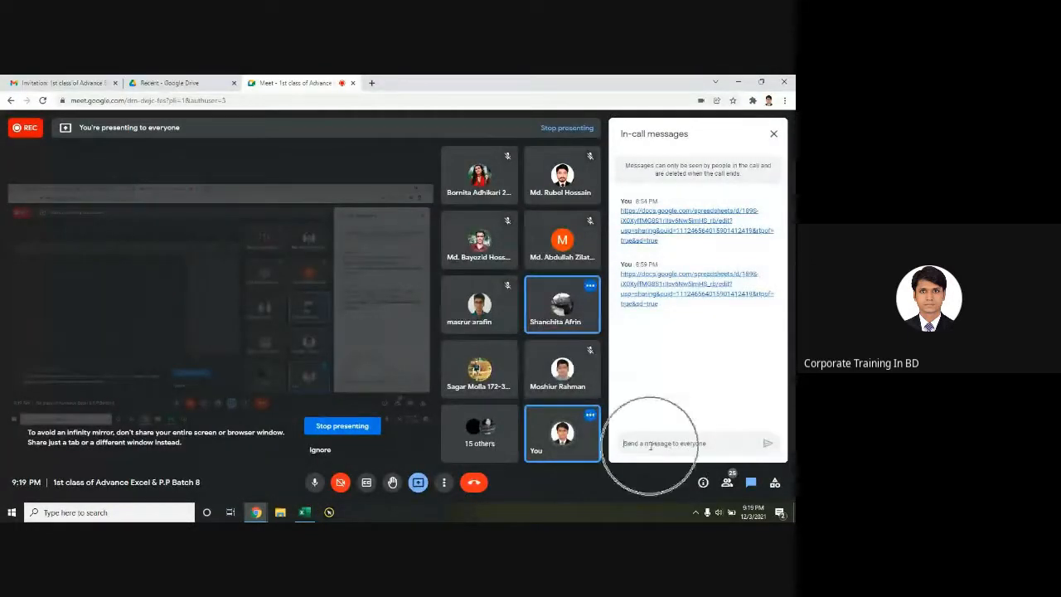
{"action": "left_click", "coordinate": [650, 445]}
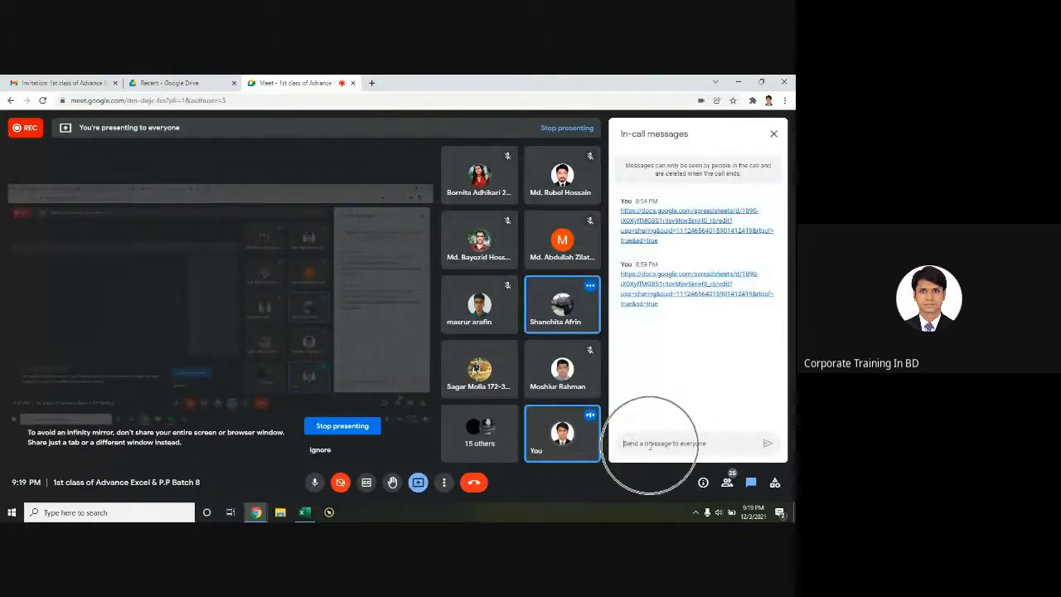
{"action": "left_click", "coordinate": [699, 444]}
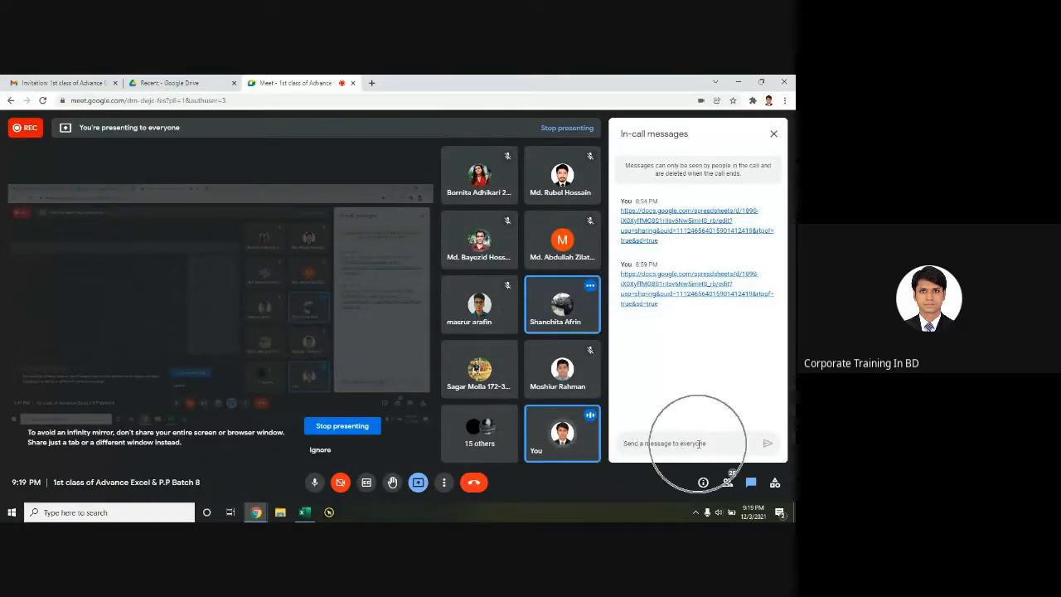
{"action": "left_click", "coordinate": [698, 443]}
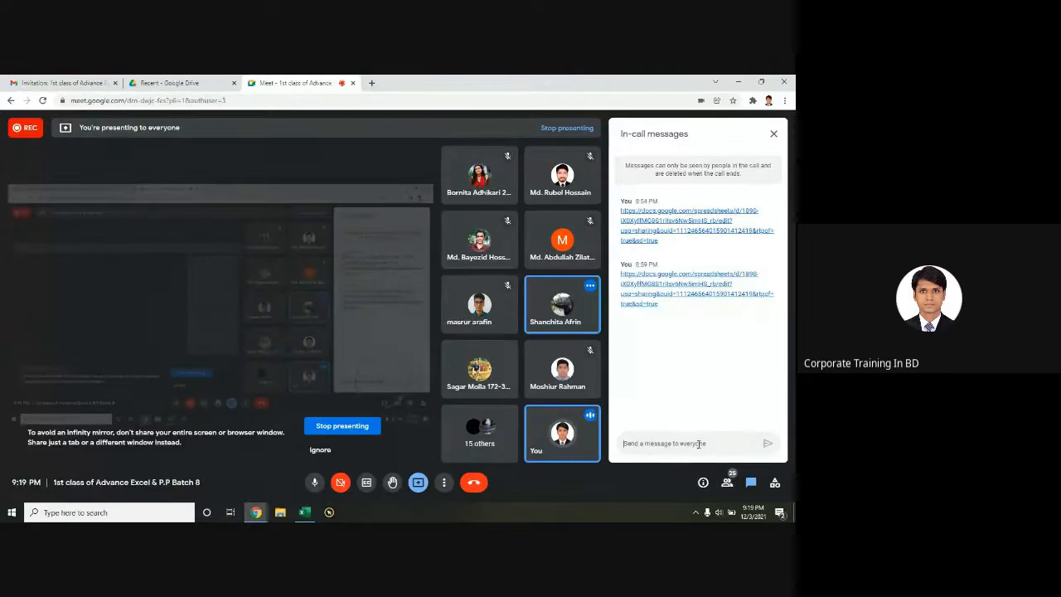
{"action": "key", "text": "alt+Tab"}
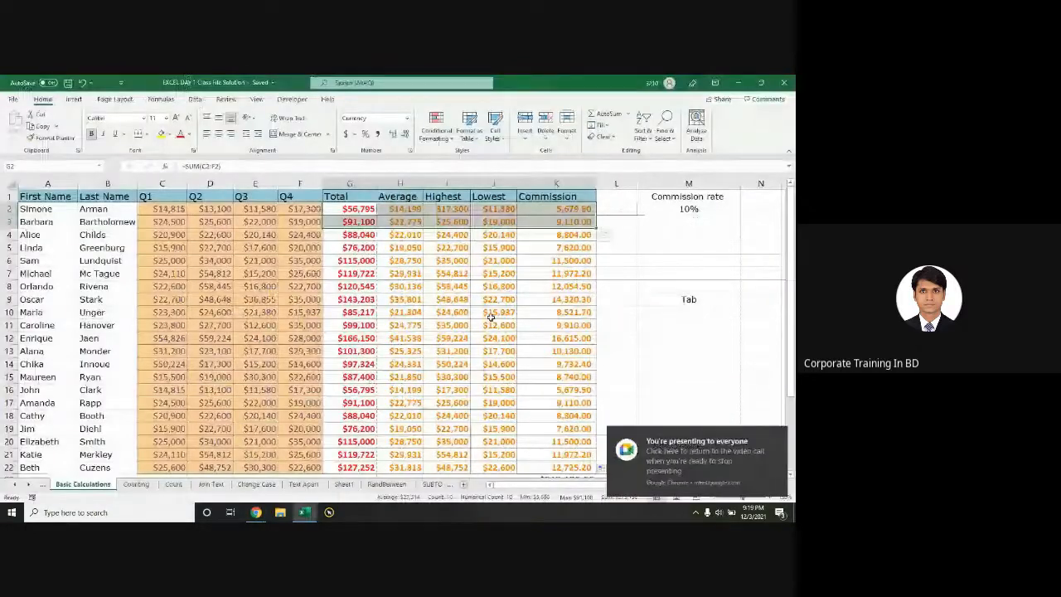
Step: Clear the Total column values from G2 down to G22
{"action": "left_click_drag", "start_coordinate": [350, 209], "coordinate": [582, 234]}
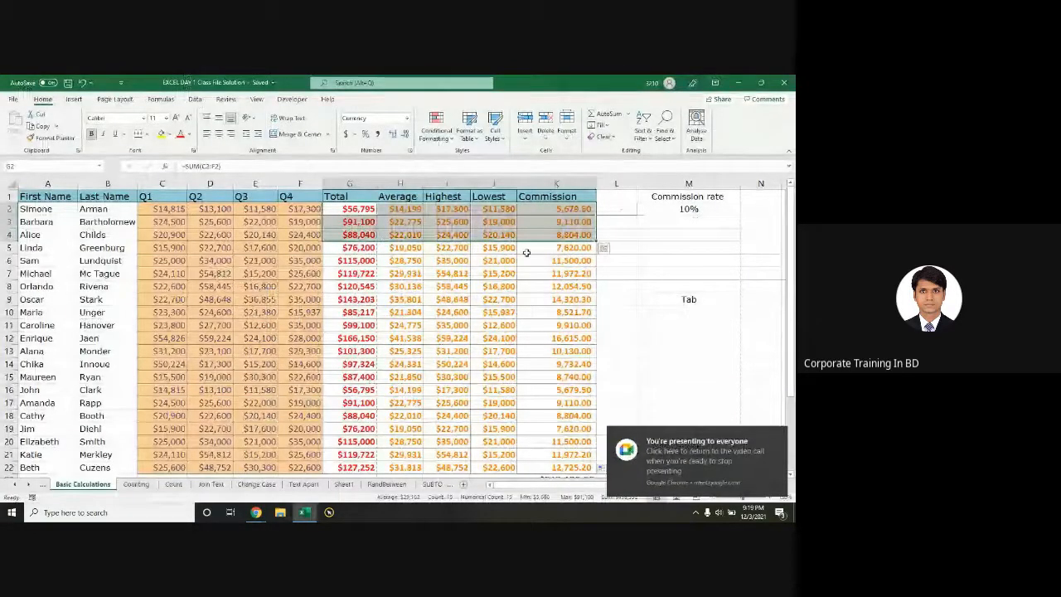
{"action": "scroll", "coordinate": [600, 247], "scroll_direction": "down", "scroll_amount": 1}
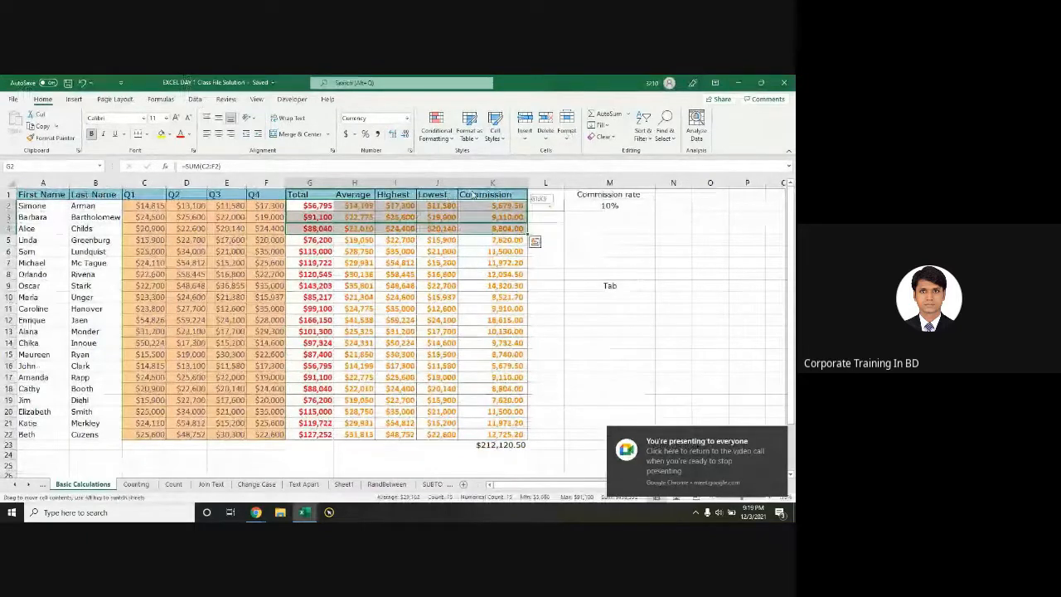
{"action": "scroll", "coordinate": [464, 239], "scroll_direction": "up", "scroll_amount": 1}
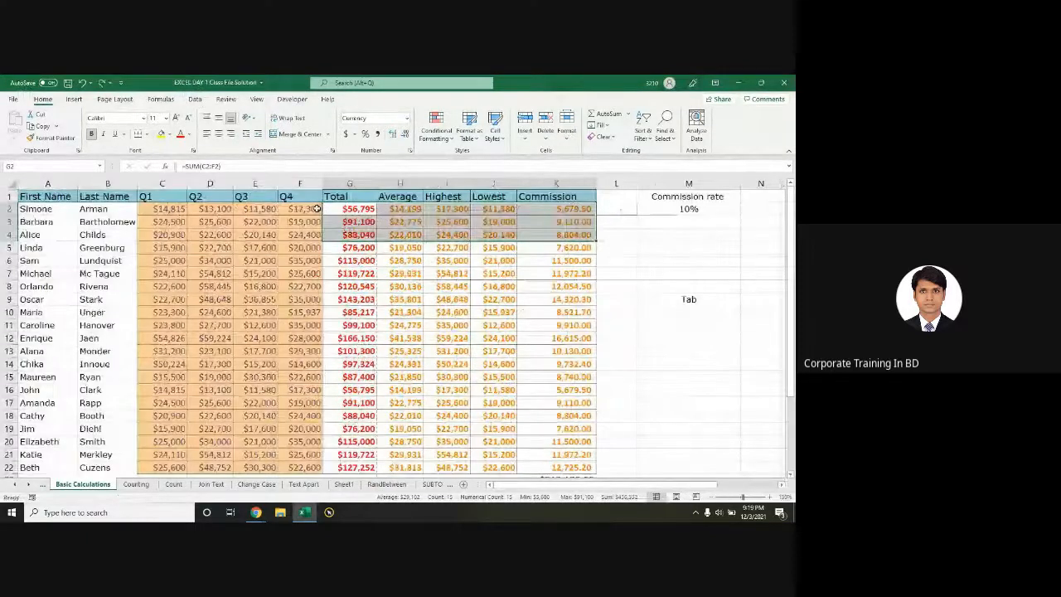
{"action": "left_click_drag", "start_coordinate": [325, 209], "coordinate": [348, 470]}
{"action": "key", "text": "Delete"}
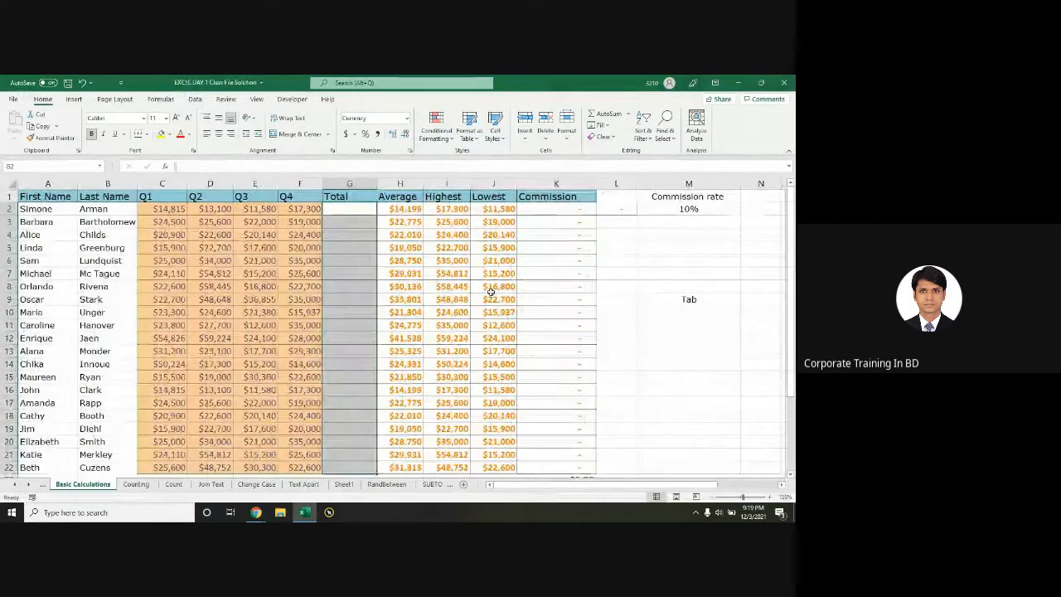
Step: Start a =SUM(C2:F2) AutoSum formula in G2 for row 2's quarters
{"action": "scroll", "coordinate": [491, 292], "scroll_direction": "down", "scroll_amount": 4}
{"action": "scroll", "coordinate": [412, 244], "scroll_direction": "up", "scroll_amount": 4}
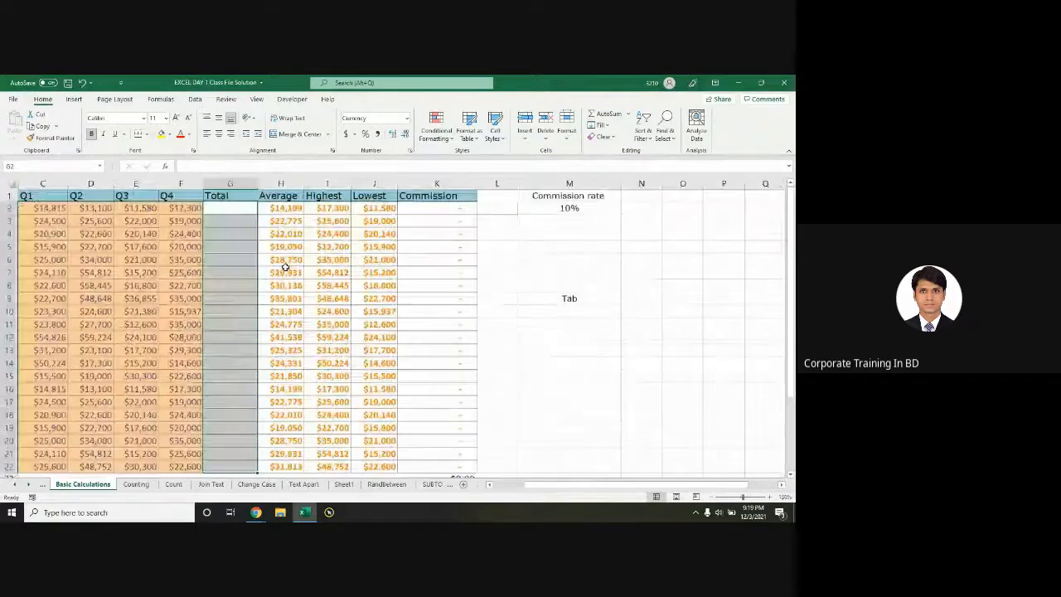
{"action": "left_click", "coordinate": [232, 209]}
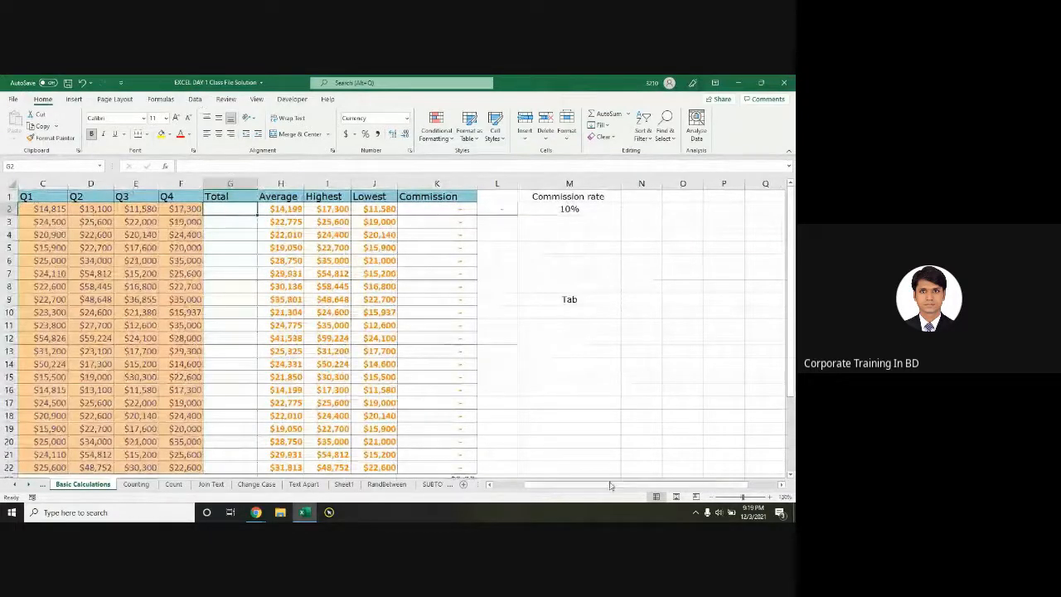
{"action": "left_click_drag", "start_coordinate": [611, 485], "coordinate": [574, 484]}
{"action": "double_click", "coordinate": [350, 208]}
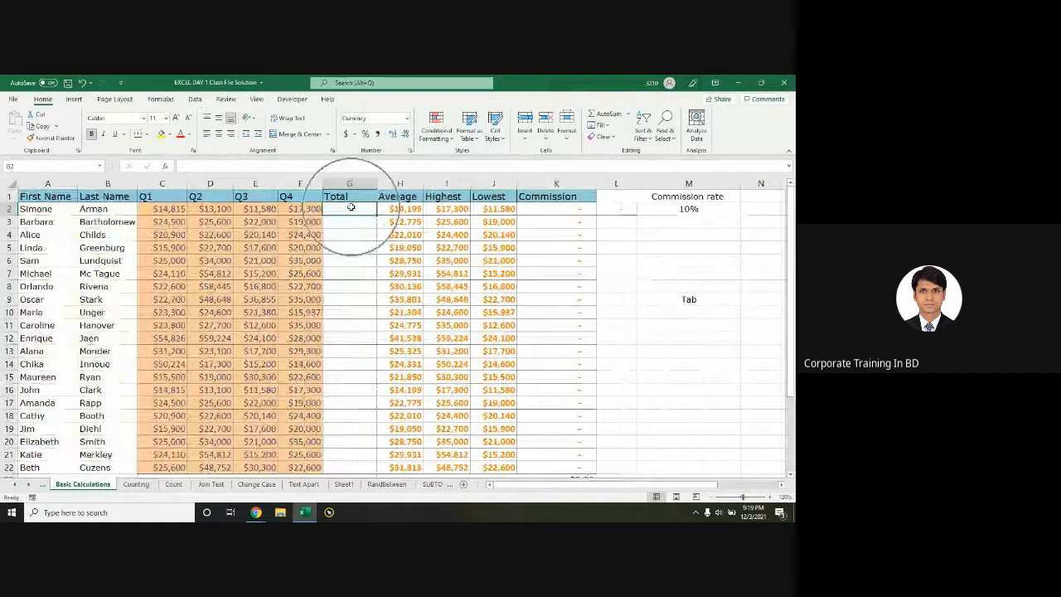
{"action": "key", "text": "alt+equal"}
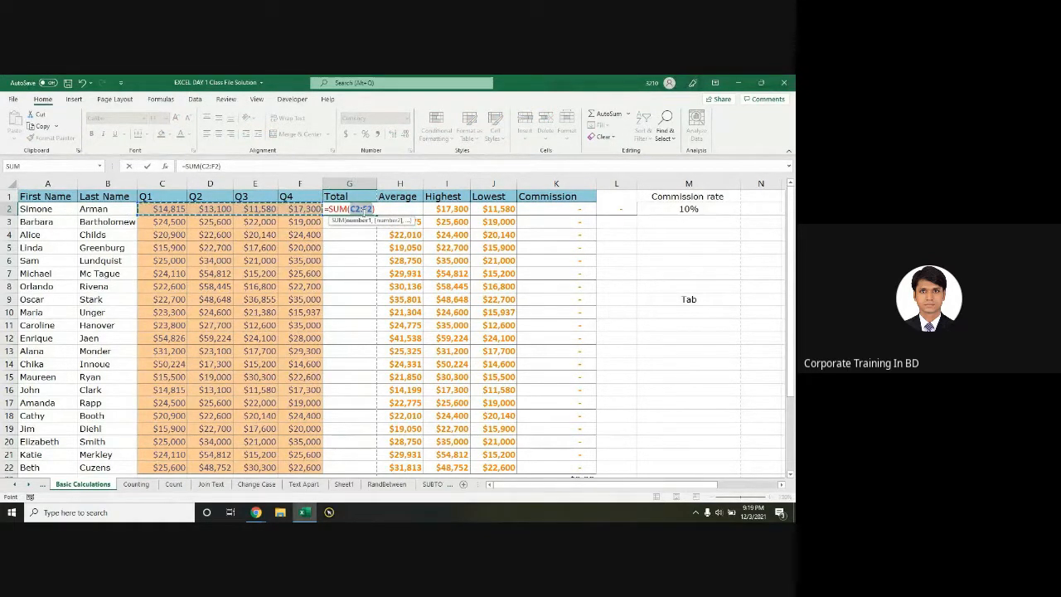
Step: Commit G2's $56,795 total and add =SUM(F2:F22) in F23 for Q4
{"action": "key", "text": "Return"}
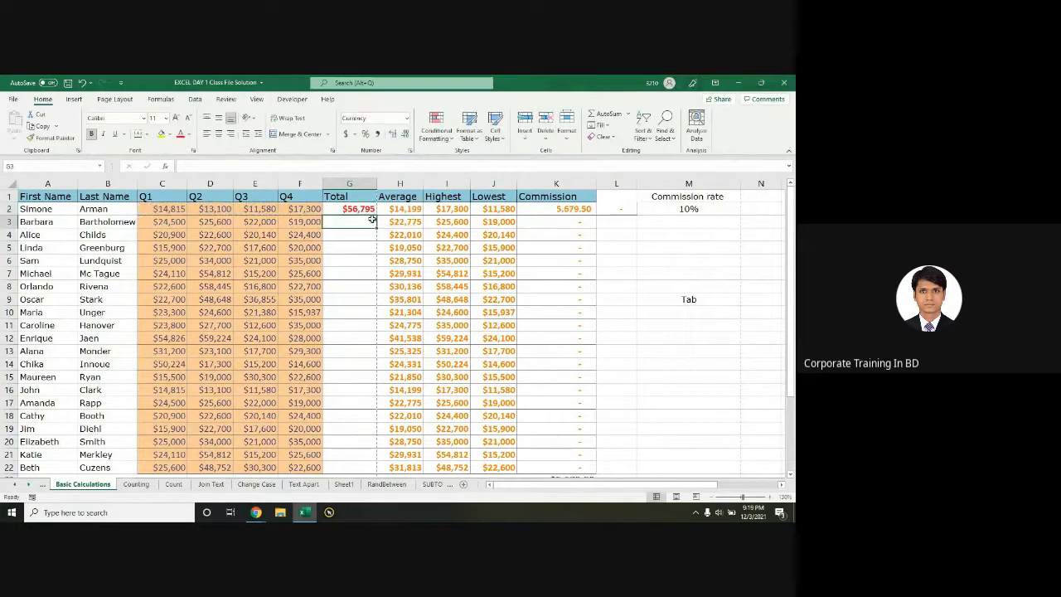
{"action": "scroll", "coordinate": [377, 325], "scroll_direction": "down", "scroll_amount": 2, "text": "ctrl"}
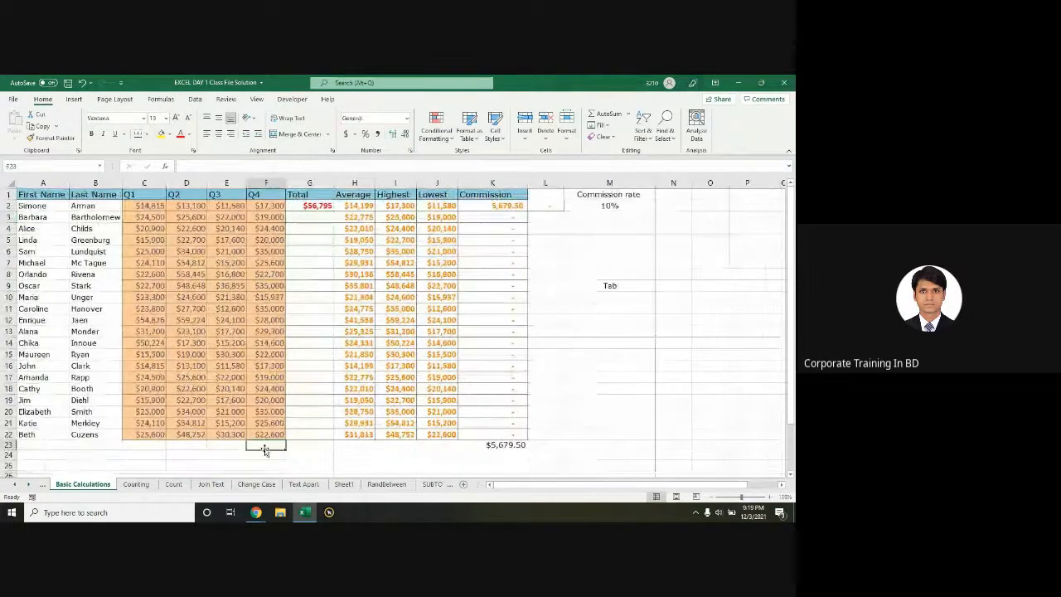
{"action": "left_click", "coordinate": [264, 446]}
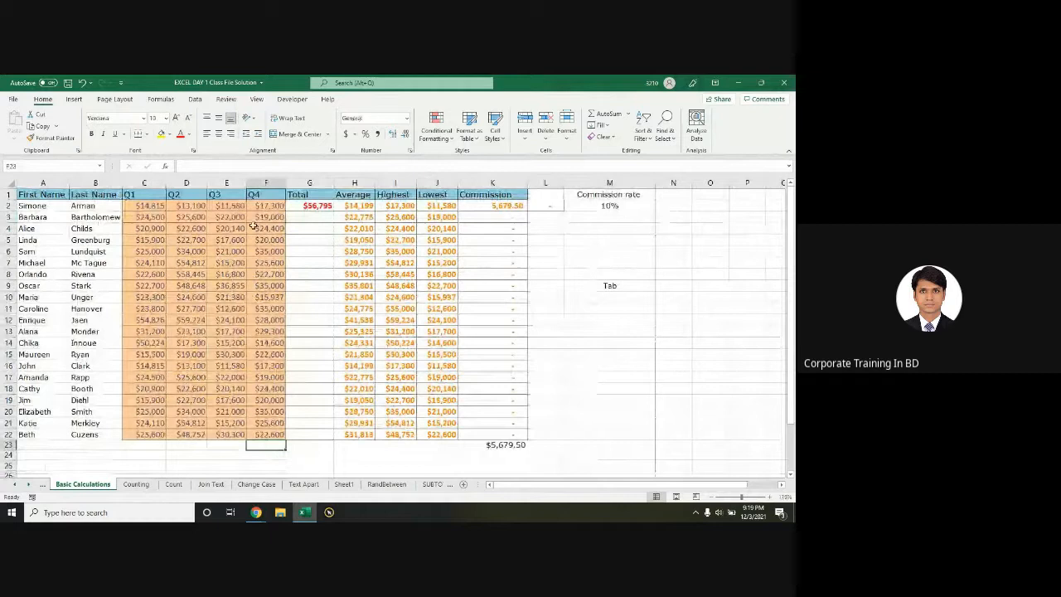
{"action": "left_click", "coordinate": [263, 447]}
{"action": "key", "text": "alt+equal"}
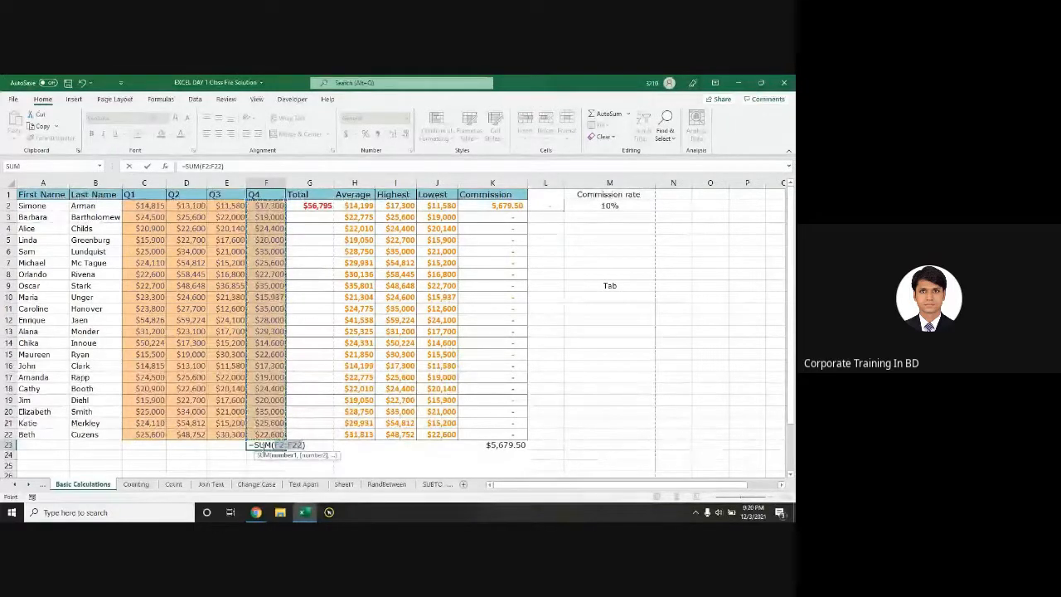
{"action": "key", "text": "Return"}
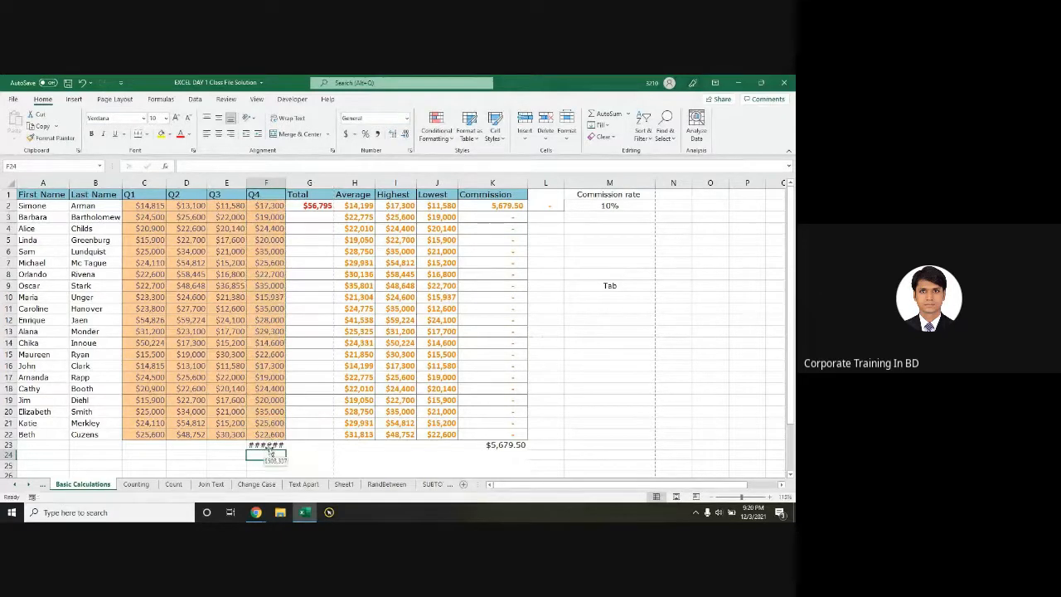
{"action": "left_click", "coordinate": [275, 447]}
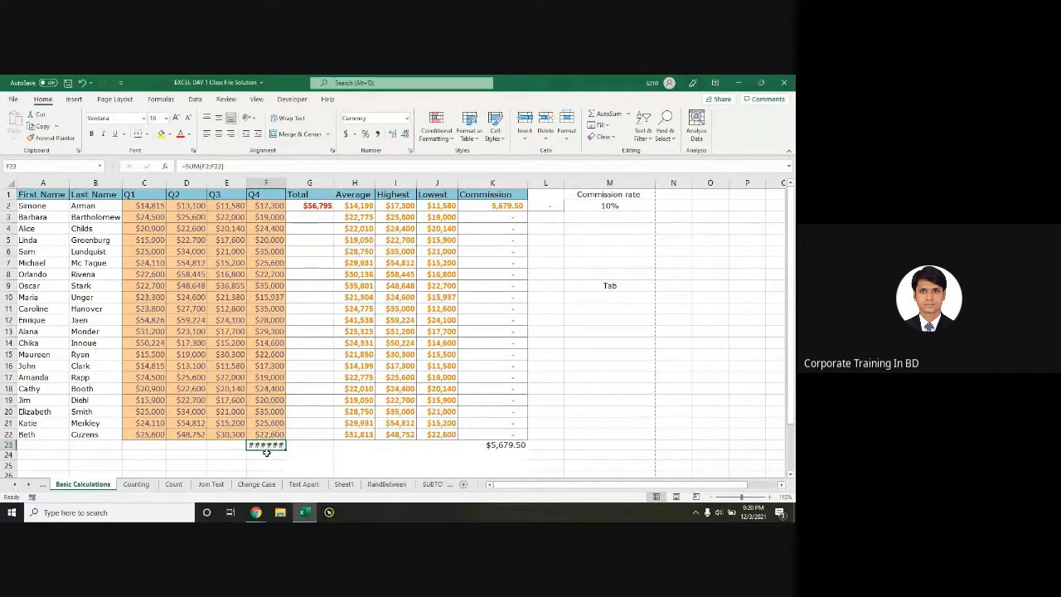
Step: Autofit column F so the $508,337 Q4 total in F23 is visible
{"action": "left_click", "coordinate": [271, 177]}
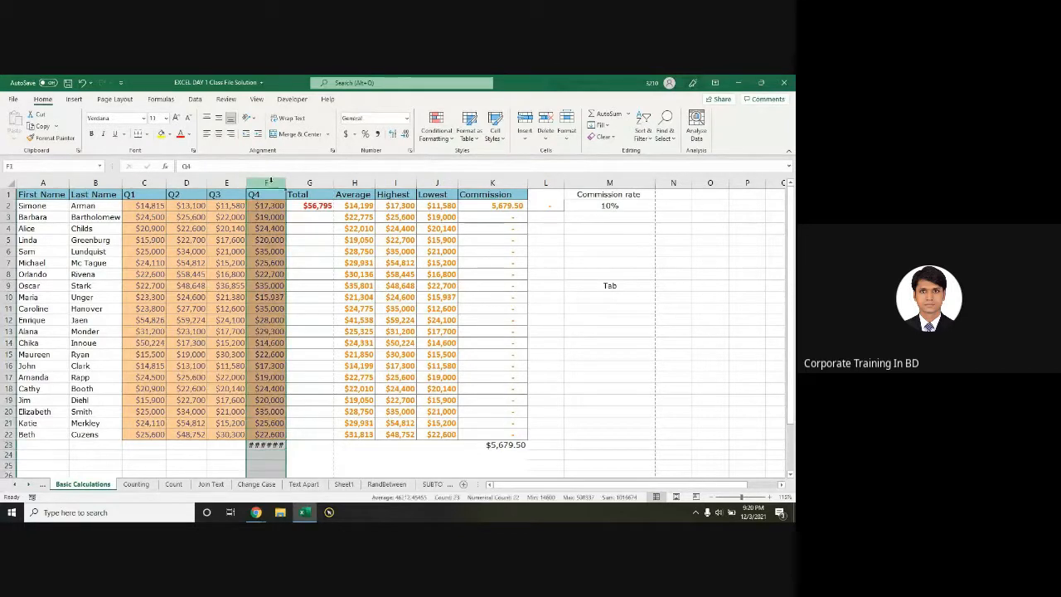
{"action": "left_click", "coordinate": [268, 446]}
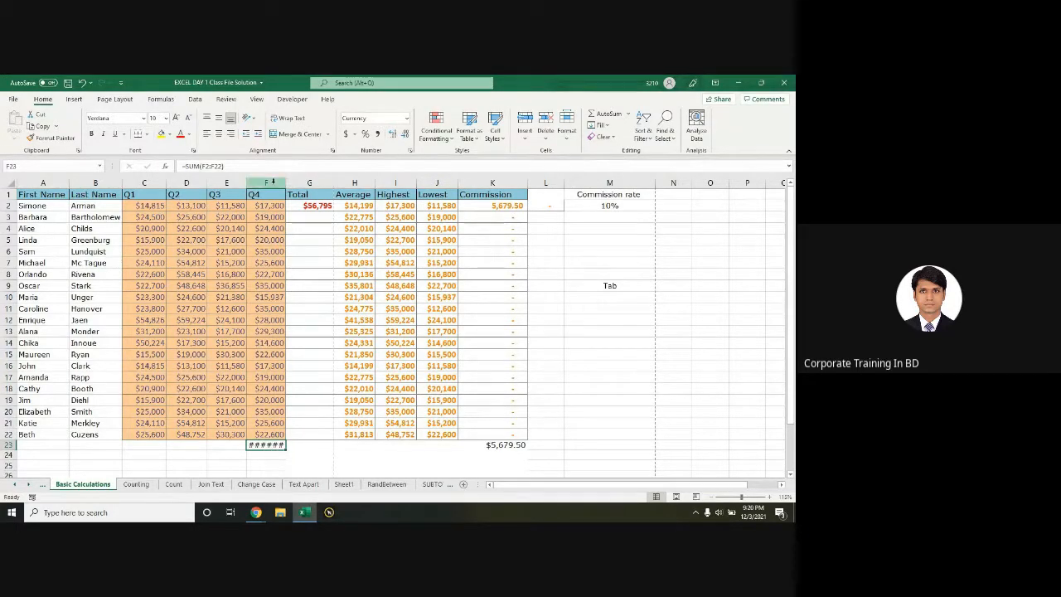
{"action": "left_click", "coordinate": [273, 181]}
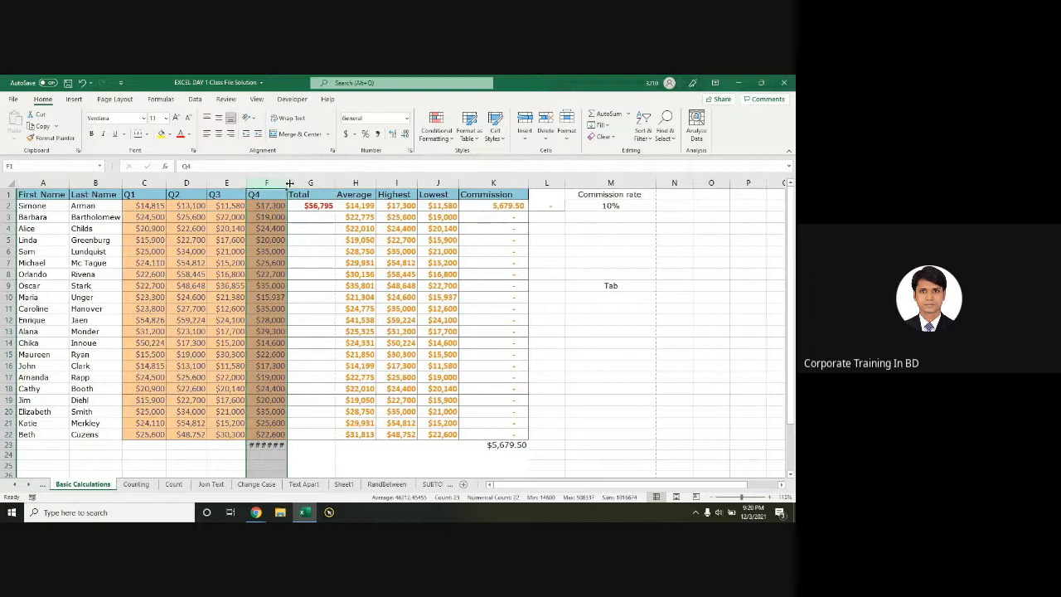
{"action": "left_click_drag", "start_coordinate": [315, 250], "coordinate": [309, 240]}
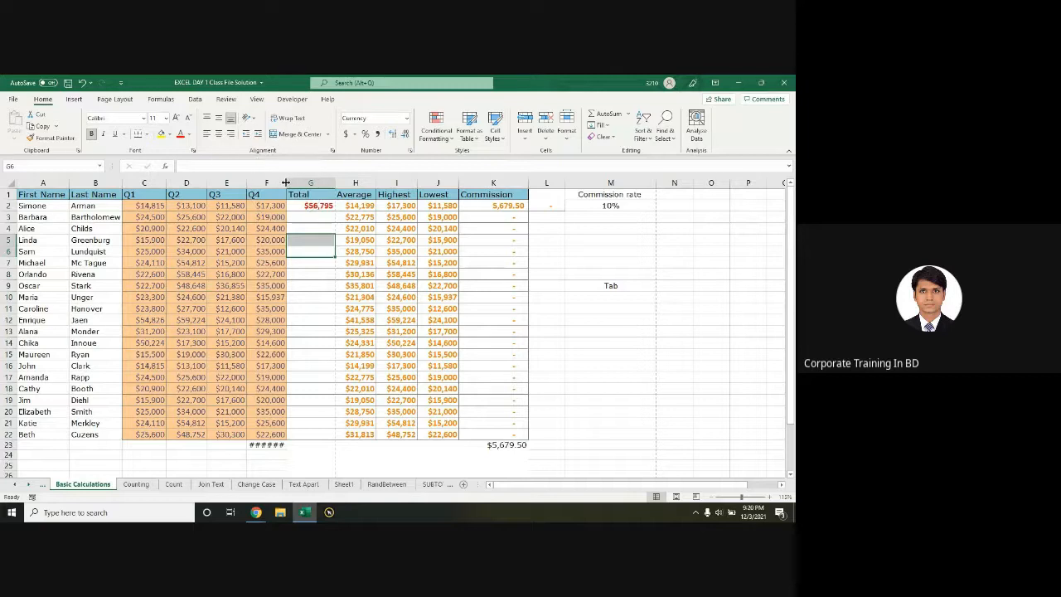
{"action": "left_click_drag", "start_coordinate": [286, 182], "coordinate": [303, 183]}
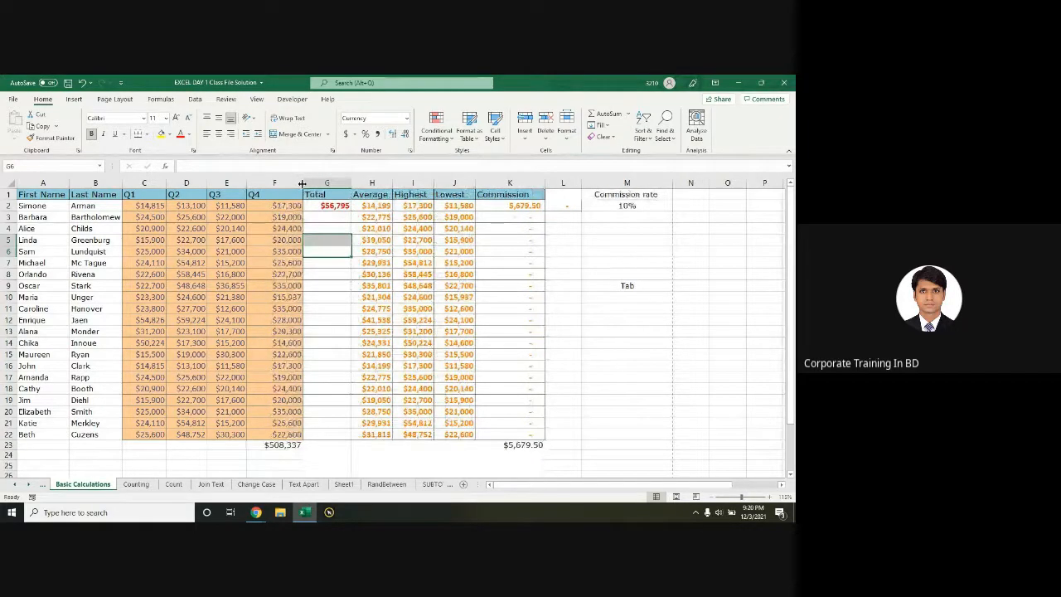
{"action": "left_click", "coordinate": [273, 445]}
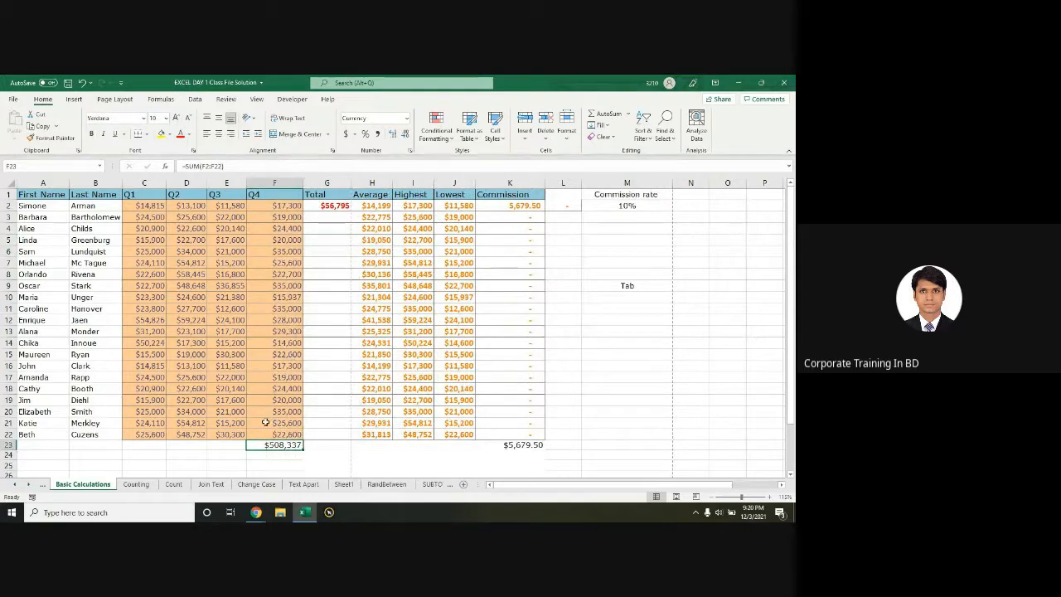
{"action": "key", "text": "ctrl+z"}
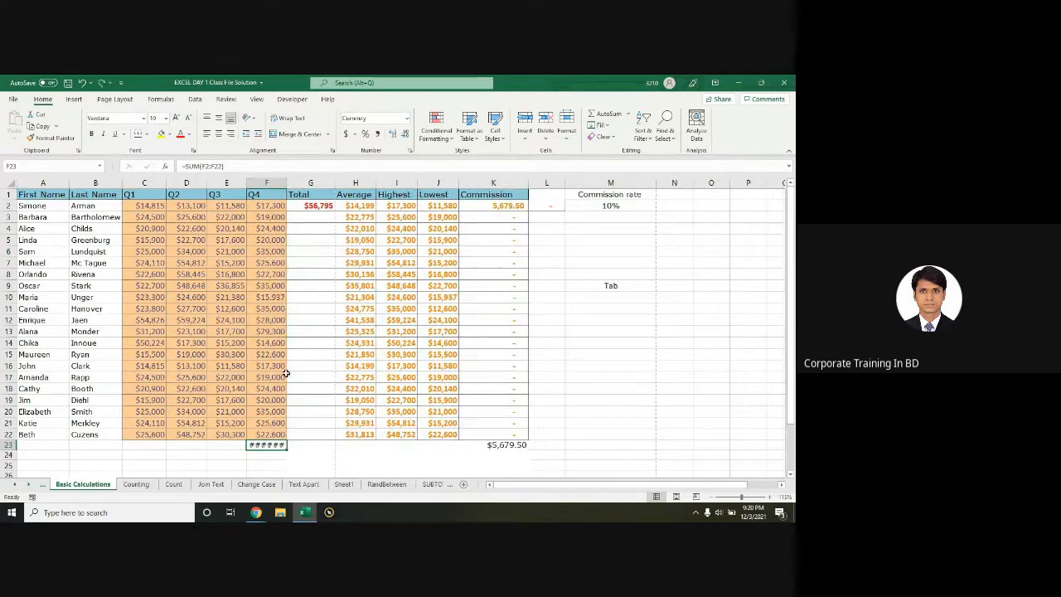
{"action": "left_click", "coordinate": [272, 180]}
{"action": "left_click", "coordinate": [272, 181]}
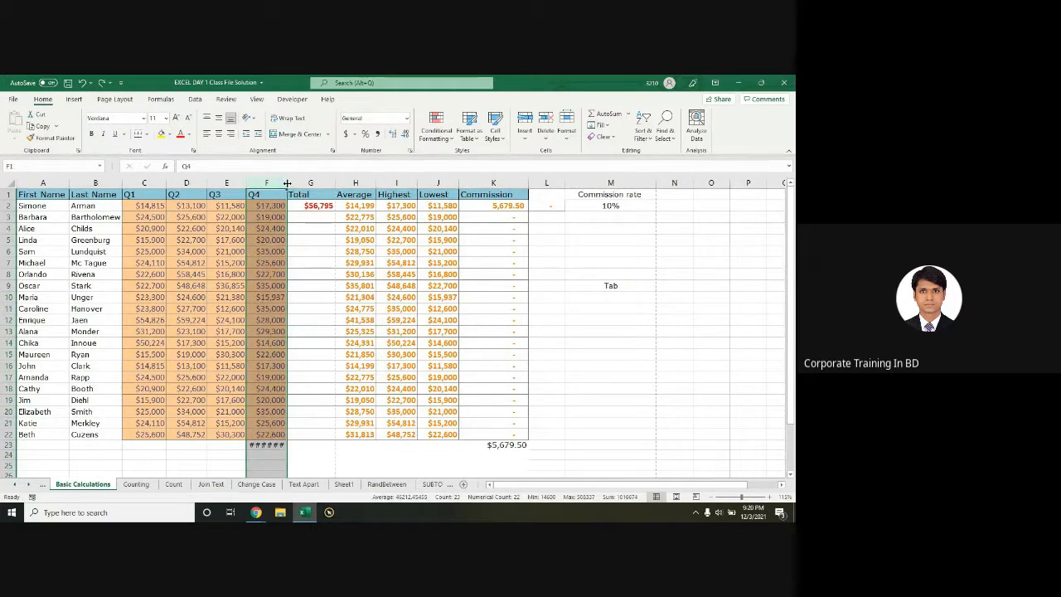
{"action": "double_click", "coordinate": [287, 183]}
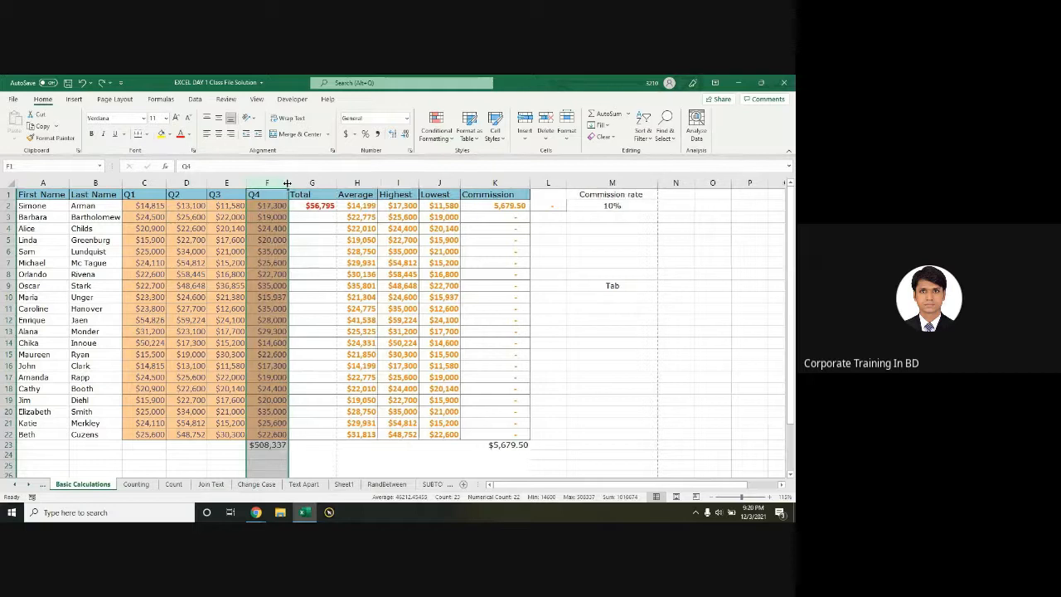
{"action": "left_click", "coordinate": [268, 445]}
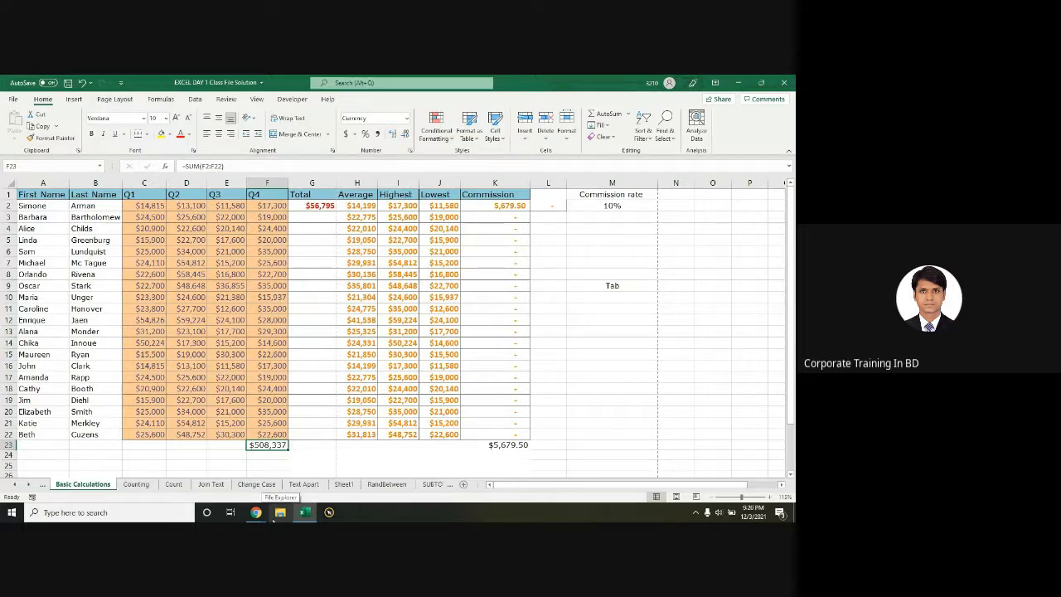
Step: Narrow column F to show ##### in F23, then autofit it again
{"action": "left_click", "coordinate": [267, 183]}
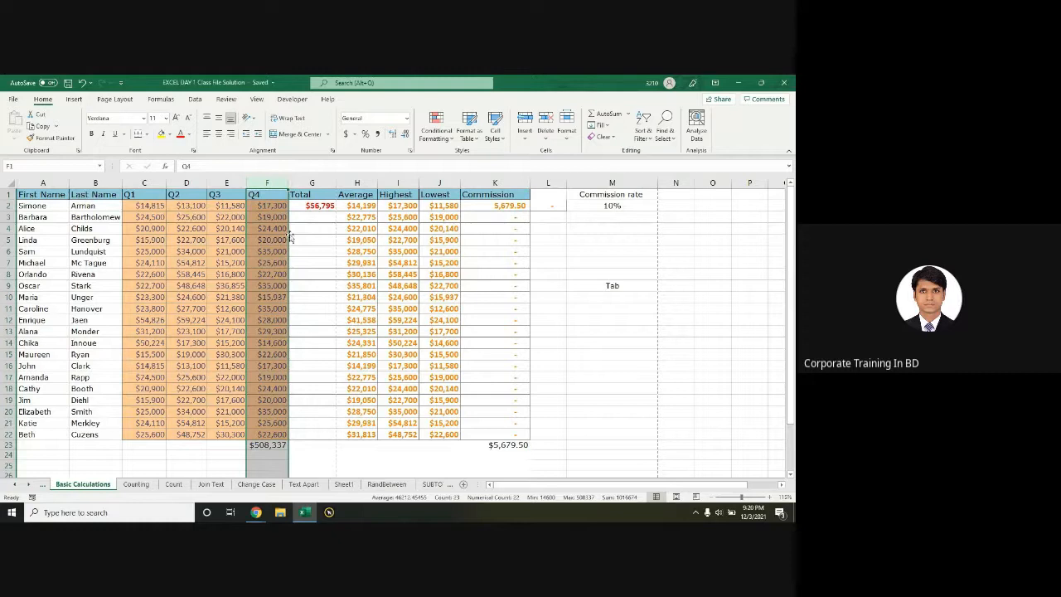
{"action": "left_click_drag", "start_coordinate": [289, 183], "coordinate": [275, 182]}
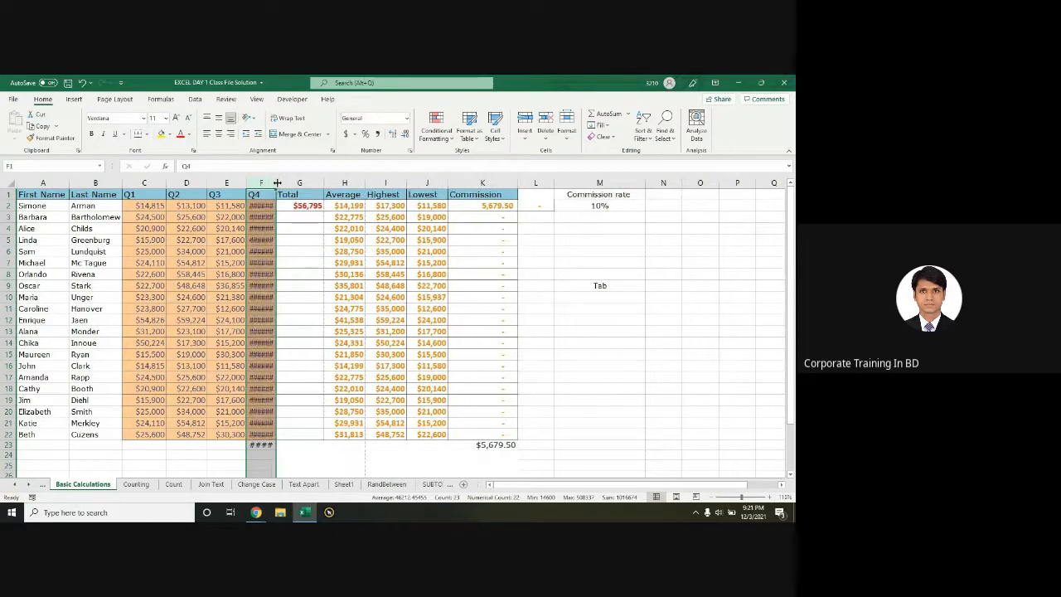
{"action": "left_click", "coordinate": [260, 227]}
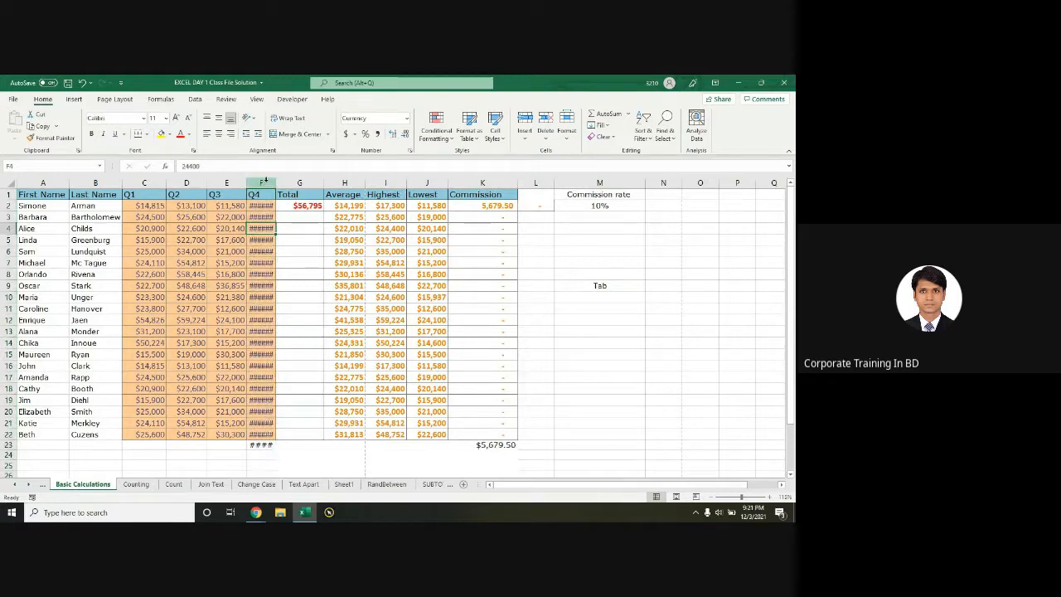
{"action": "left_click", "coordinate": [263, 181]}
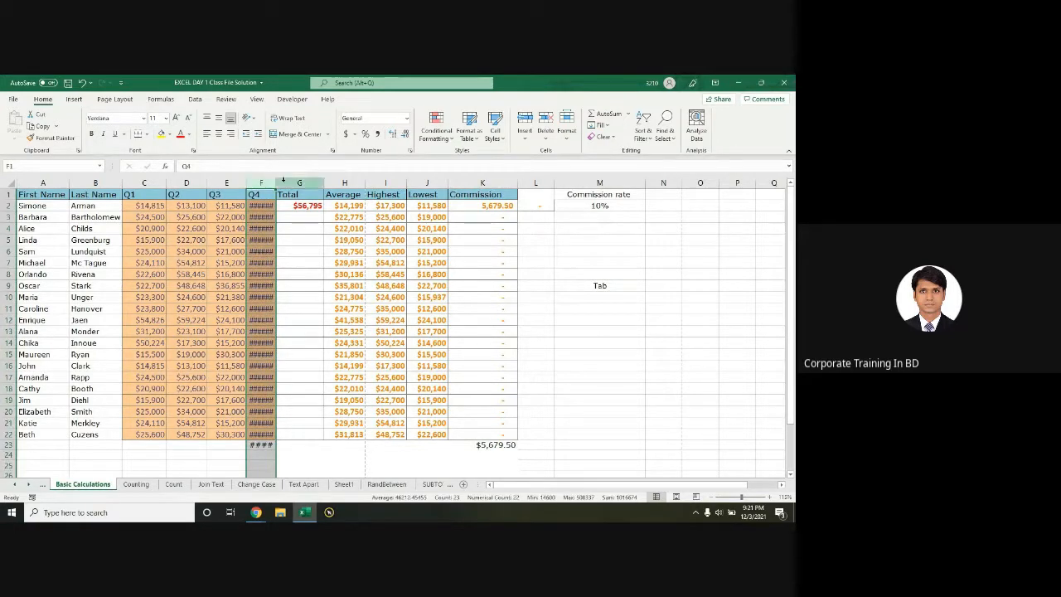
{"action": "left_click_drag", "start_coordinate": [277, 183], "coordinate": [277, 183]}
{"action": "double_click", "coordinate": [277, 182]}
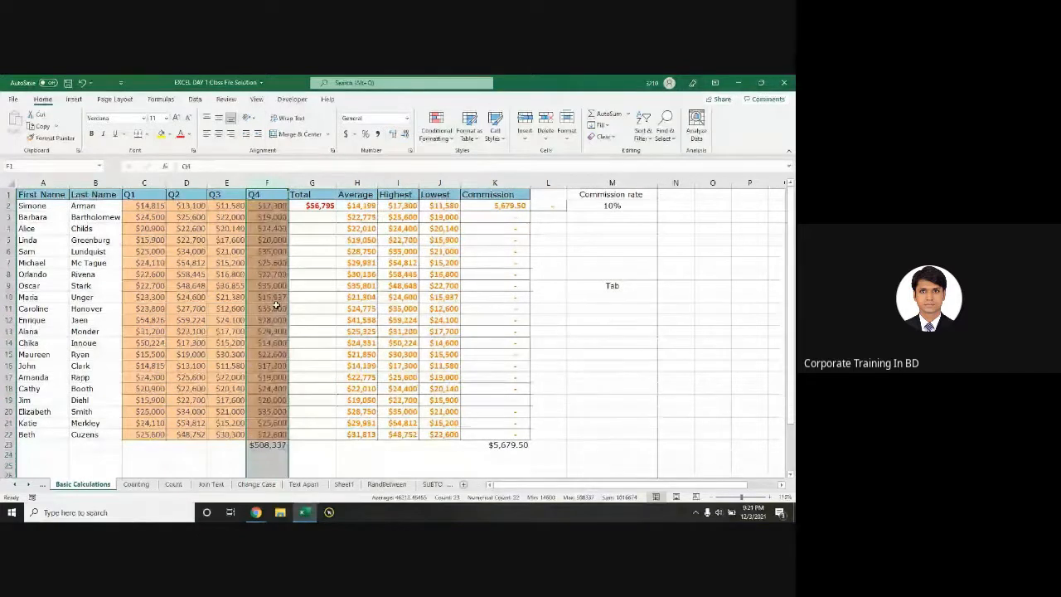
Step: Fill G2's Total formula down to row 22 and clear the Commission column
{"action": "left_click", "coordinate": [324, 207]}
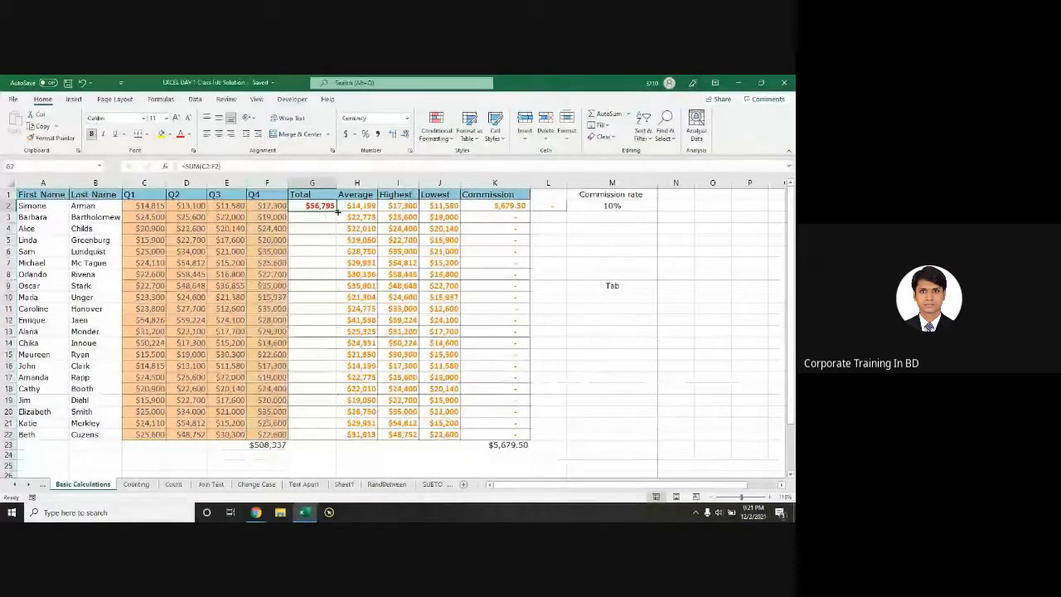
{"action": "double_click", "coordinate": [337, 211]}
{"action": "left_click", "coordinate": [494, 206]}
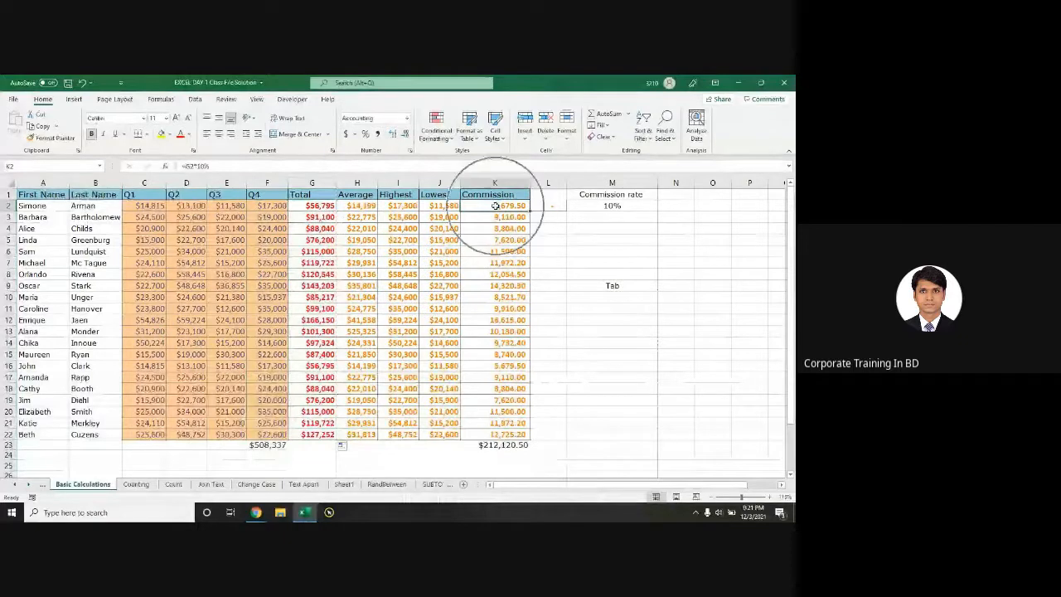
{"action": "key", "text": "ctrl+shift+Down"}
{"action": "key", "text": "Delete"}
Step: Restore the Commission values and inspect K2's formula and the K23 total
{"action": "left_click", "coordinate": [495, 206]}
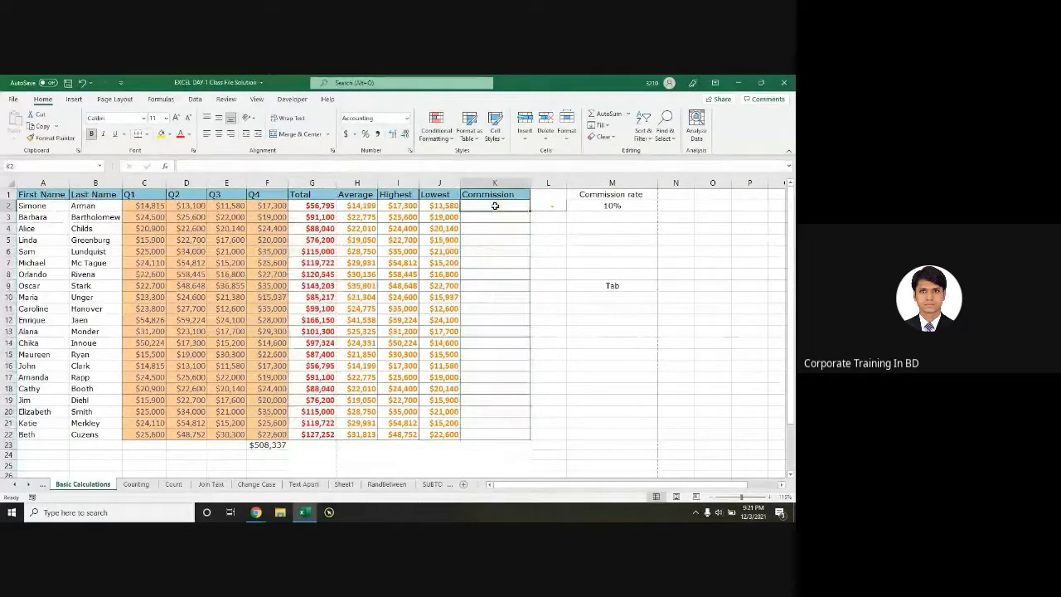
{"action": "key", "text": "ctrl+z"}
{"action": "double_click", "coordinate": [502, 207]}
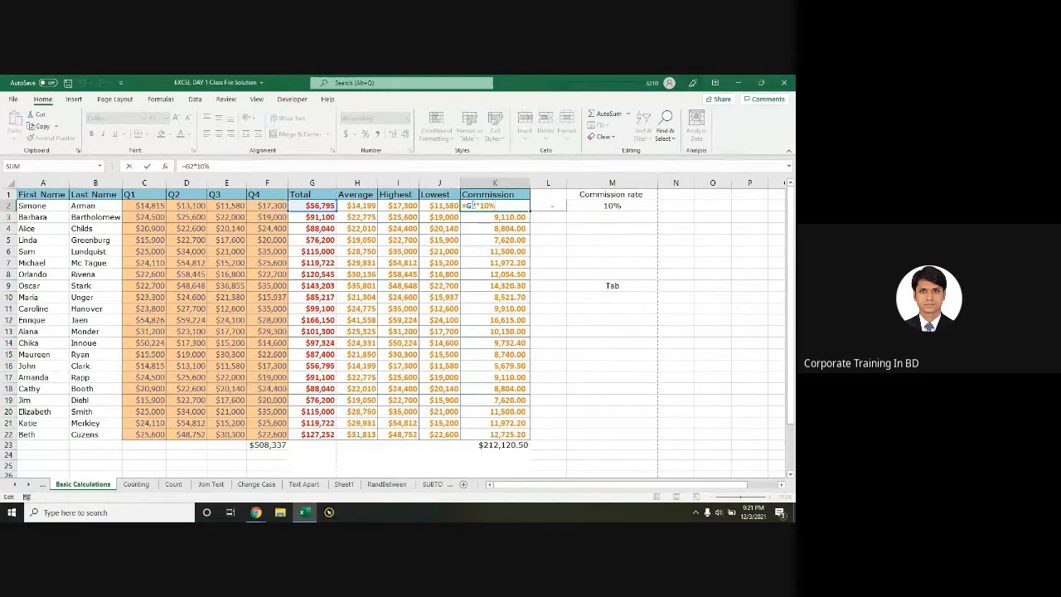
{"action": "key", "text": "Escape"}
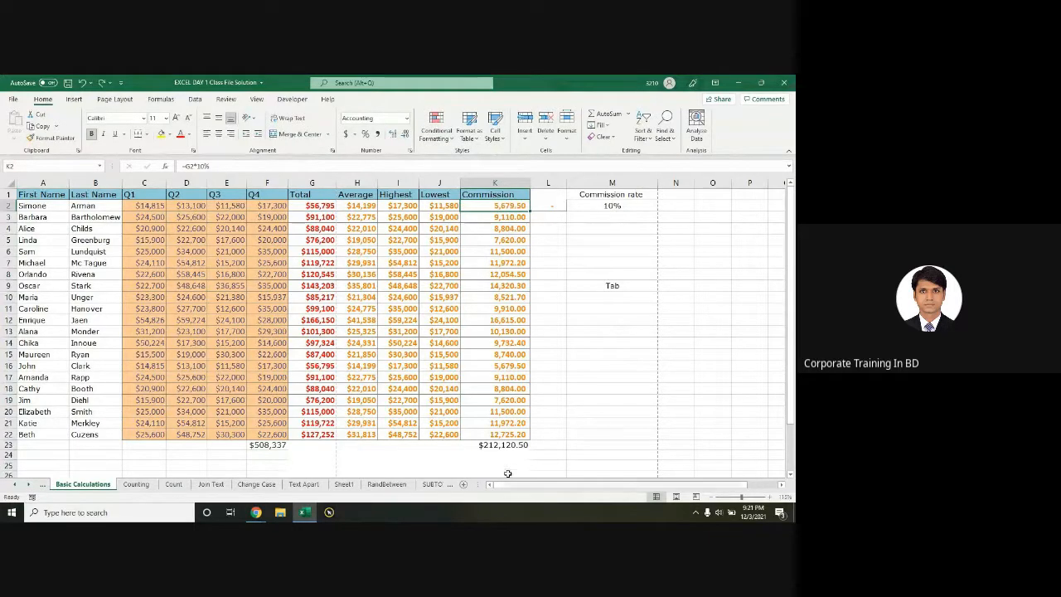
{"action": "left_click", "coordinate": [498, 445]}
{"action": "double_click", "coordinate": [498, 445]}
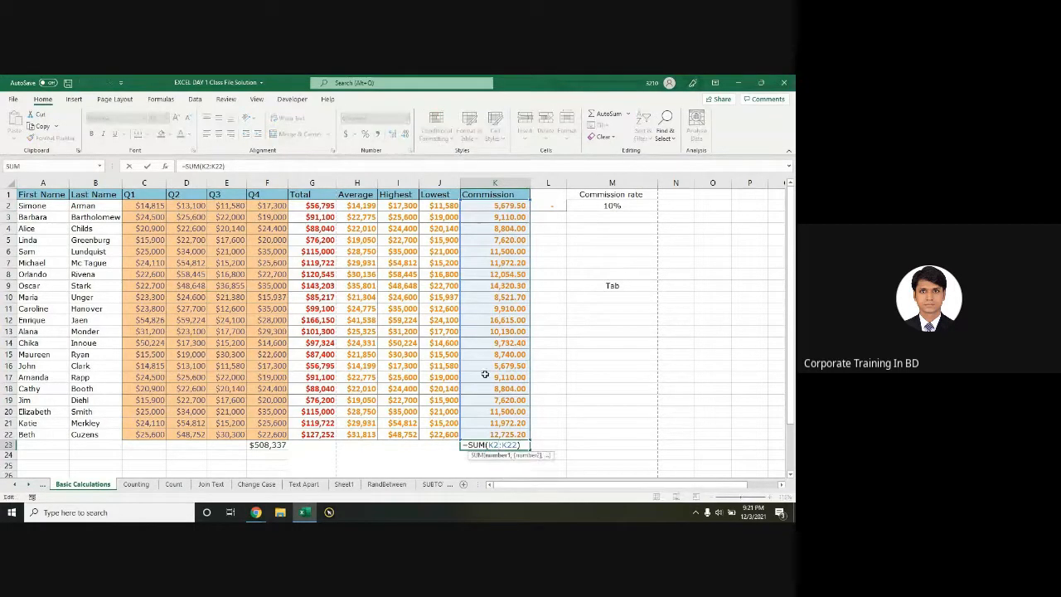
{"action": "key", "text": "Return"}
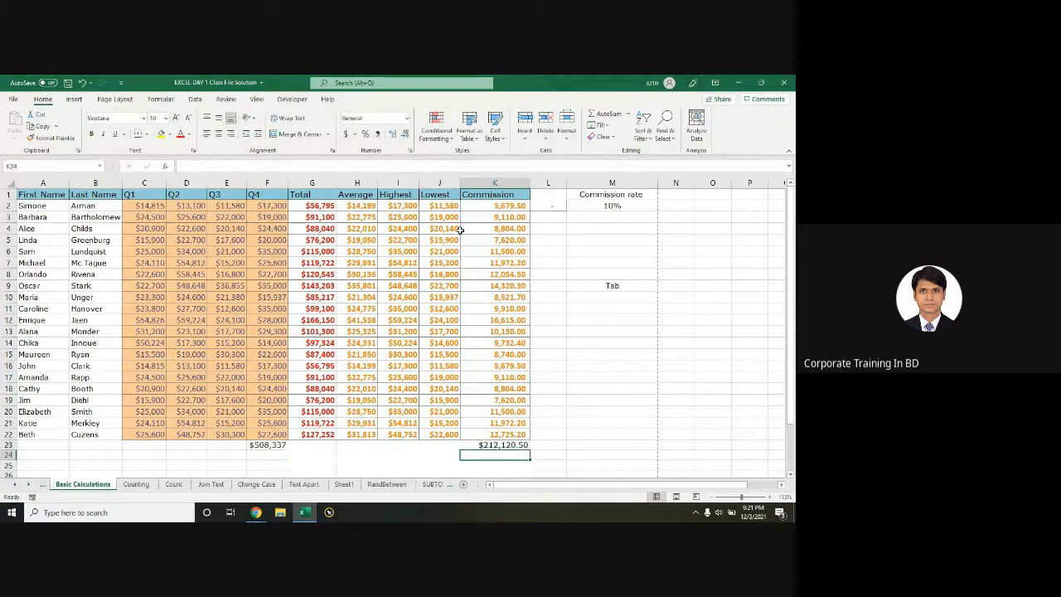
Step: Change K2's commission formula to =G2*5% and fill it down column K
{"action": "double_click", "coordinate": [494, 206]}
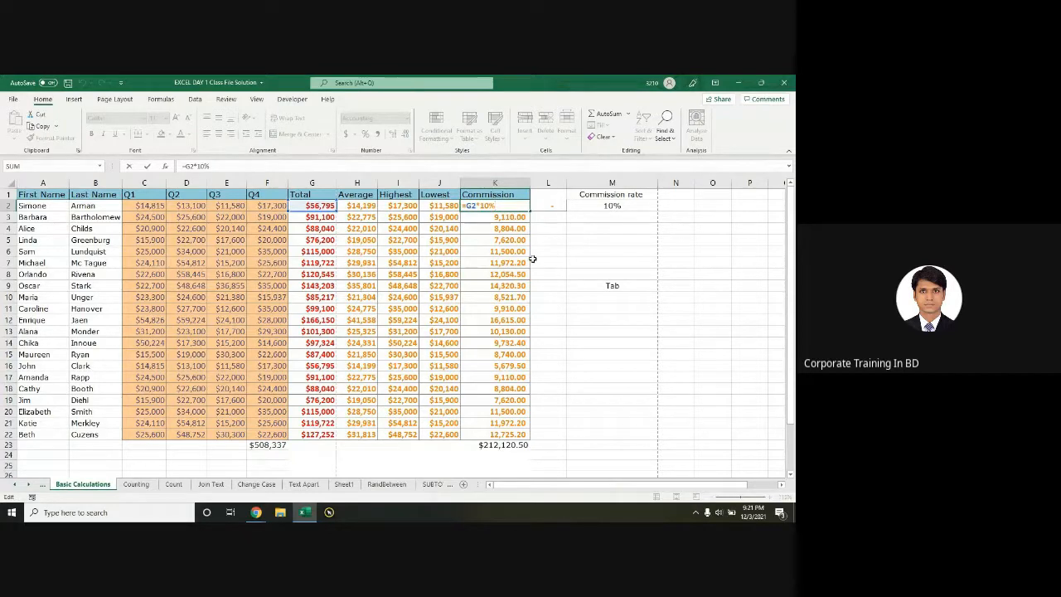
{"action": "key", "text": "Escape"}
{"action": "double_click", "coordinate": [508, 206]}
{"action": "left_click_drag", "start_coordinate": [508, 212], "coordinate": [517, 214]}
{"action": "type", "text": "5"}
{"action": "key", "text": "Return"}
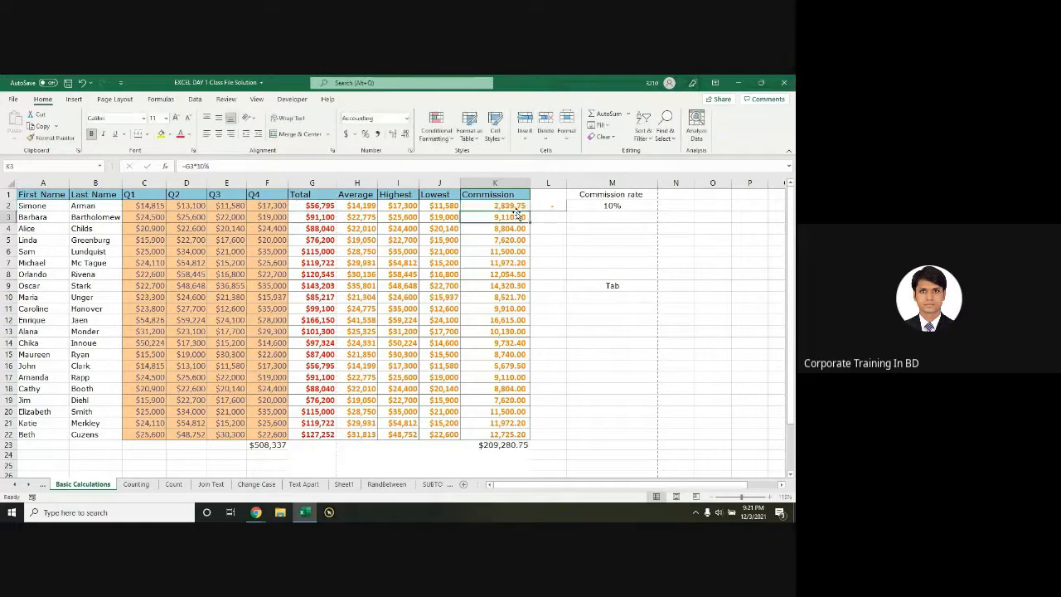
{"action": "left_click", "coordinate": [505, 204]}
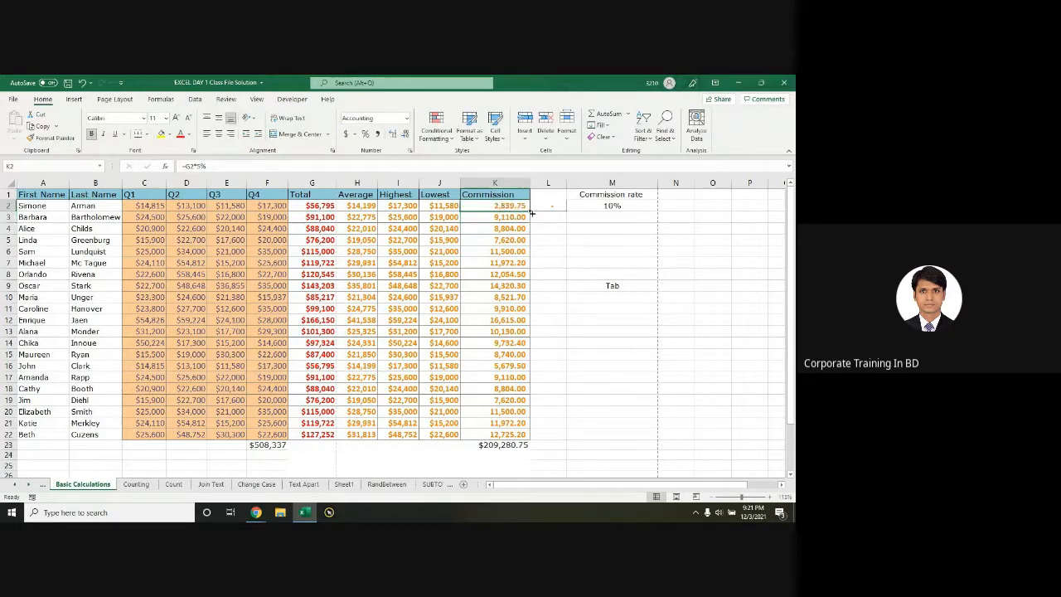
{"action": "double_click", "coordinate": [531, 212]}
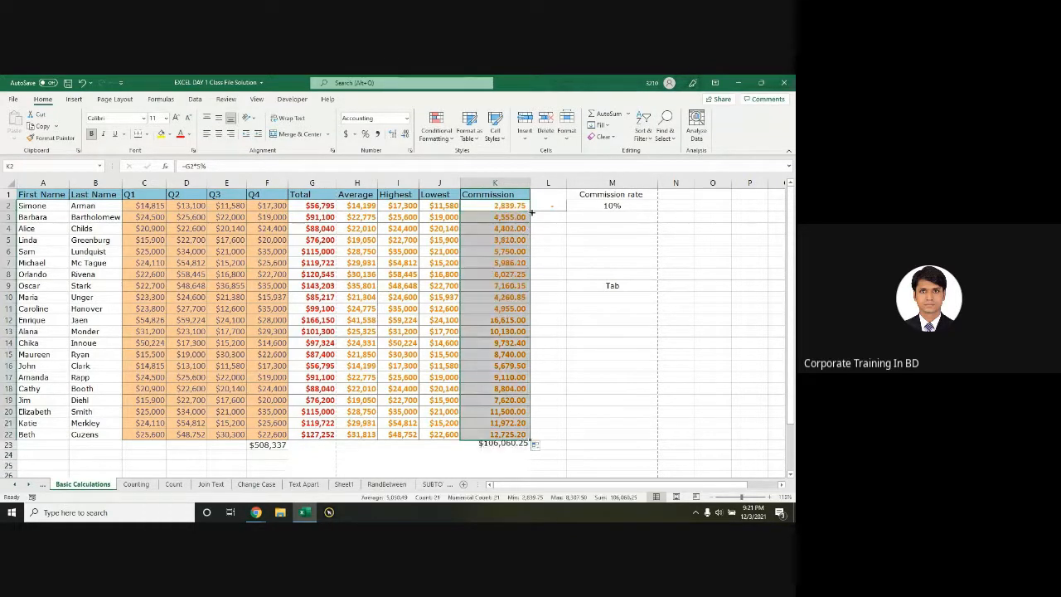
Step: Clear commission cells K2:K22 so the K23 total reads $0.00
{"action": "left_click", "coordinate": [501, 445]}
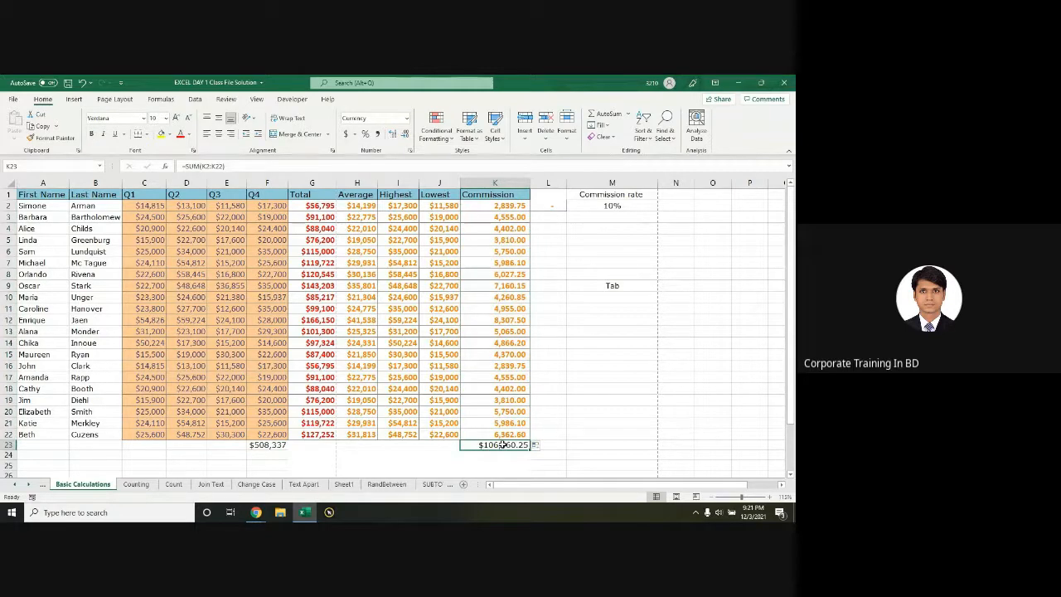
{"action": "double_click", "coordinate": [493, 206]}
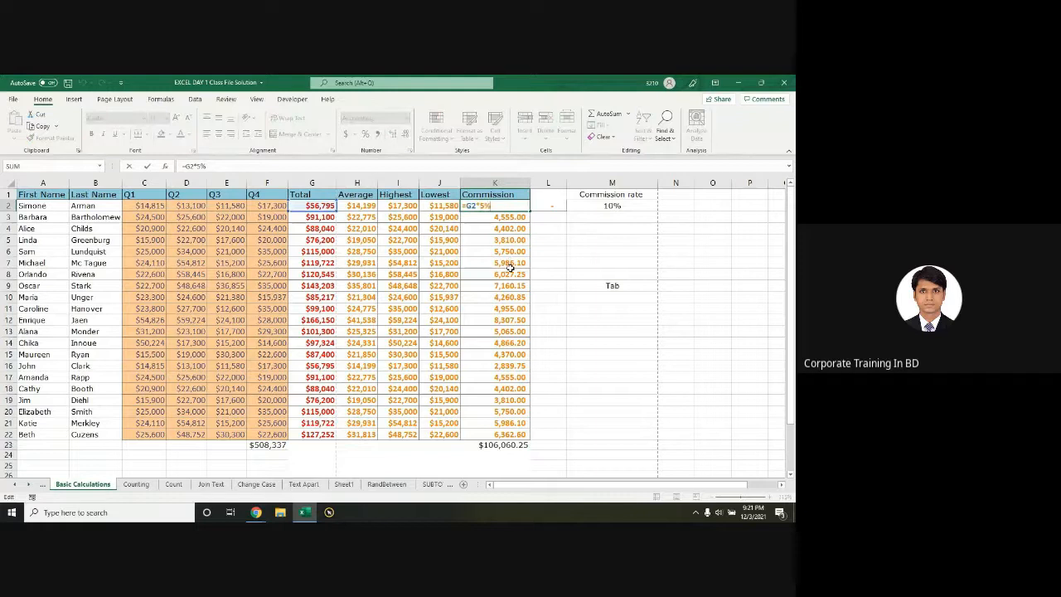
{"action": "key", "text": "Escape"}
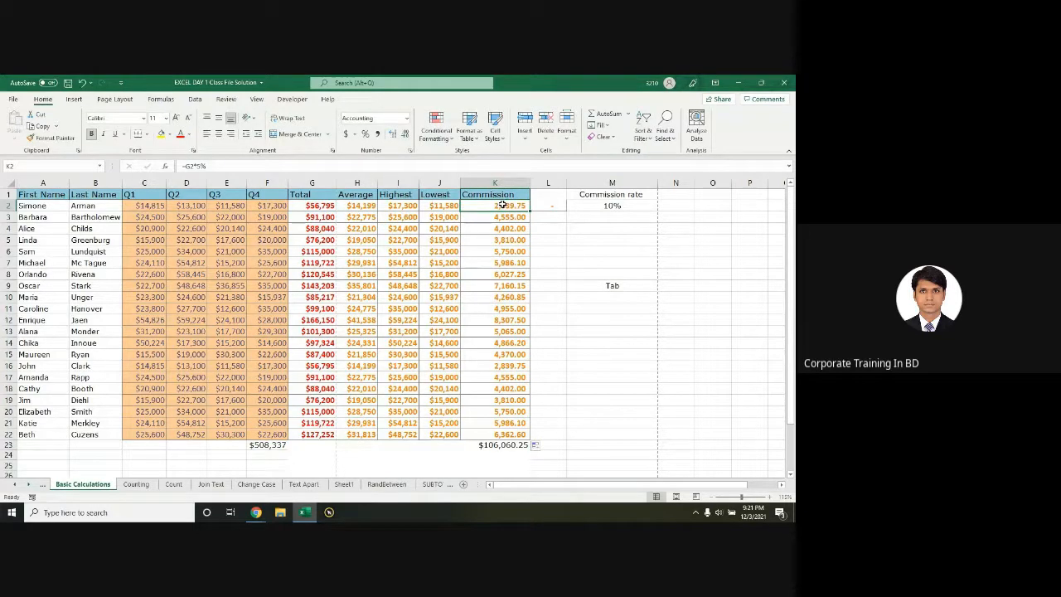
{"action": "key", "text": "ctrl+shift+Down"}
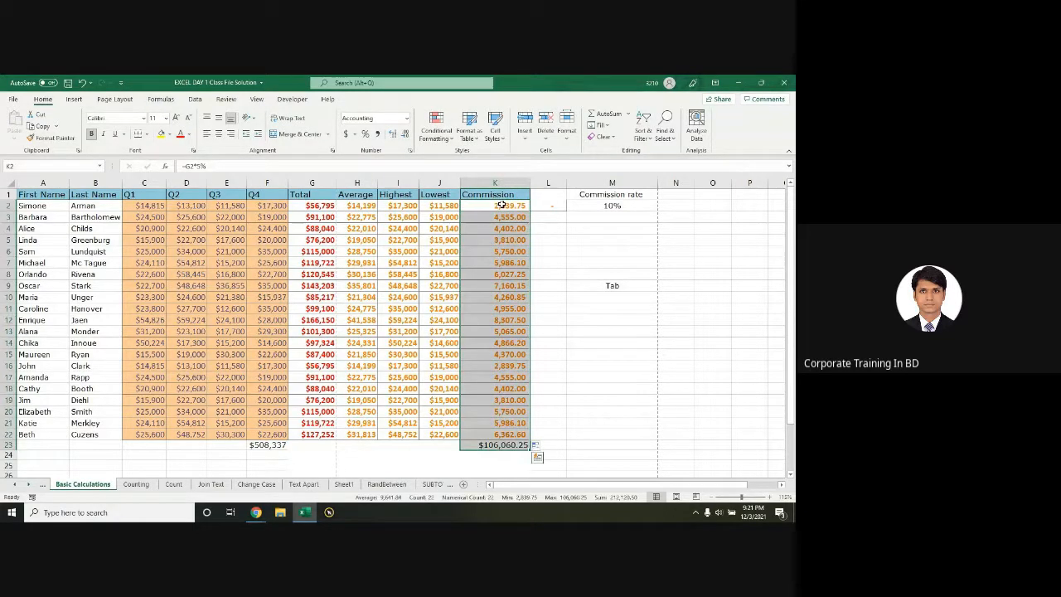
{"action": "key", "text": "Delete"}
{"action": "left_click", "coordinate": [501, 205]}
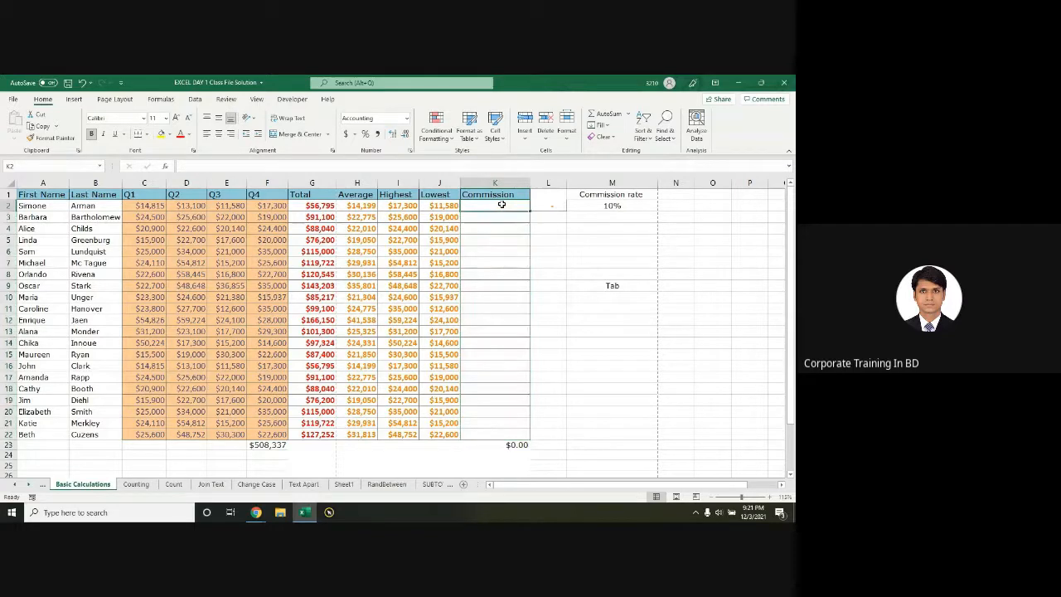
Step: Enter =G2*M2 in K2 so commission uses the rate cell
{"action": "type", "text": "="}
{"action": "left_click", "coordinate": [323, 206]}
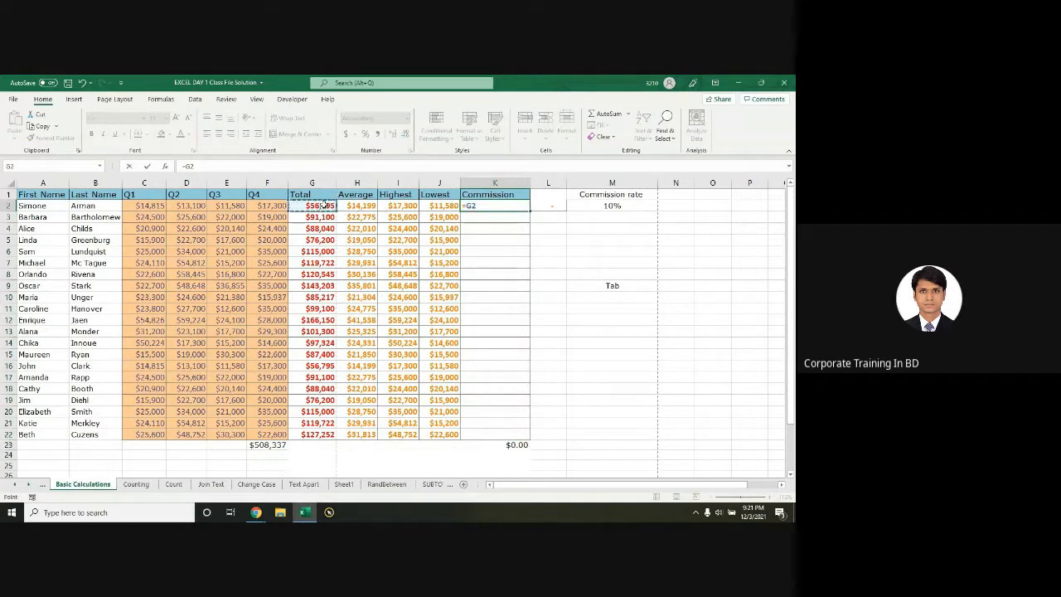
{"action": "type", "text": "*"}
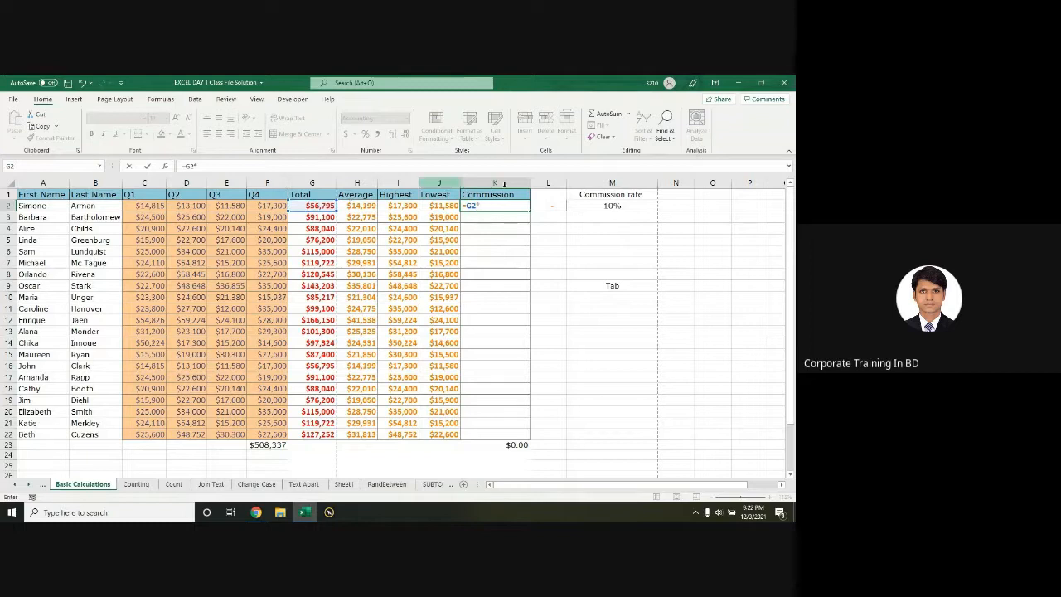
{"action": "left_click", "coordinate": [623, 207]}
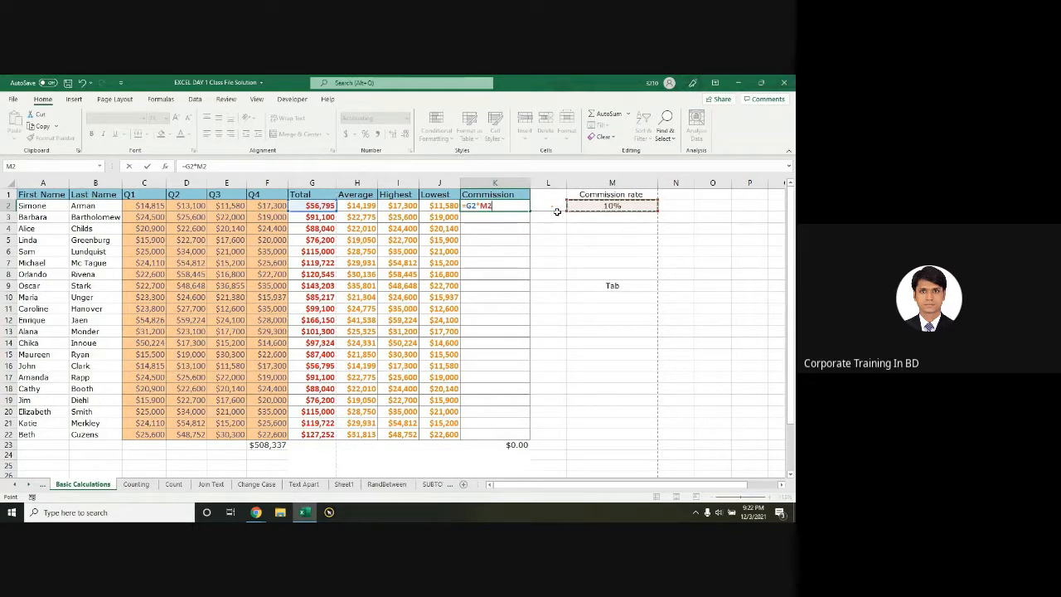
{"action": "key", "text": "Return"}
{"action": "left_click", "coordinate": [502, 207]}
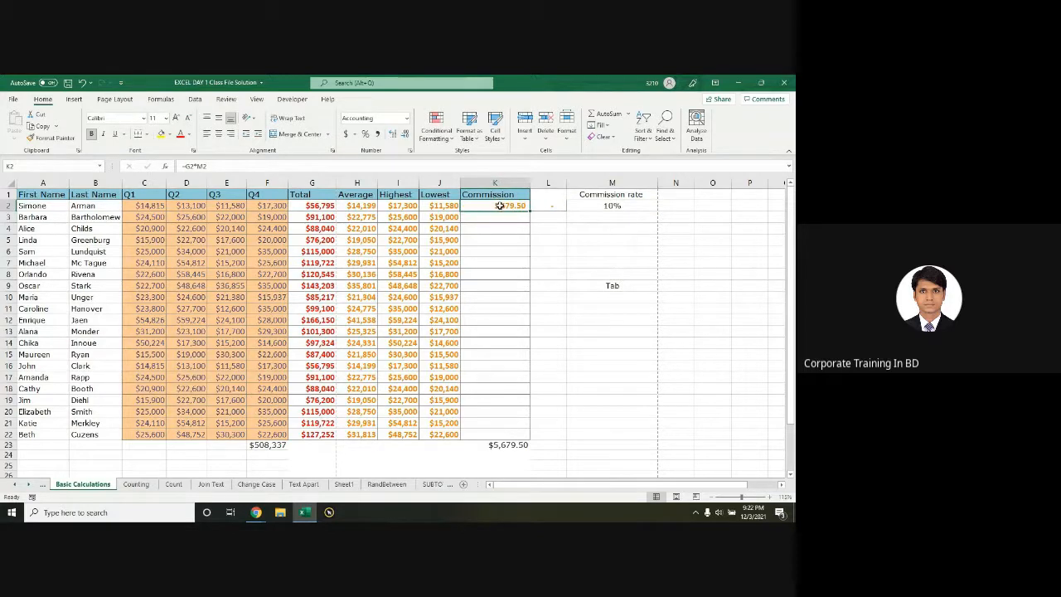
Step: Set the rate in M2 to 5% and fill K2's formula down to K22
{"action": "left_click", "coordinate": [610, 207]}
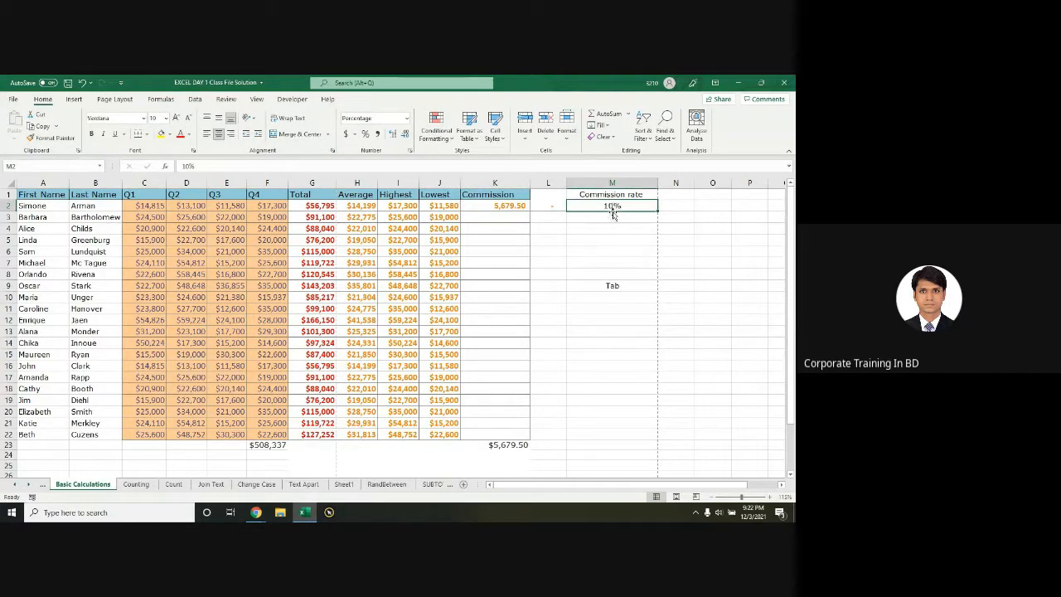
{"action": "left_click", "coordinate": [611, 205]}
{"action": "key", "text": "ctrl"}
{"action": "key", "text": "ctrl"}
{"action": "key", "text": "ctrl"}
{"action": "key", "text": "ctrl"}
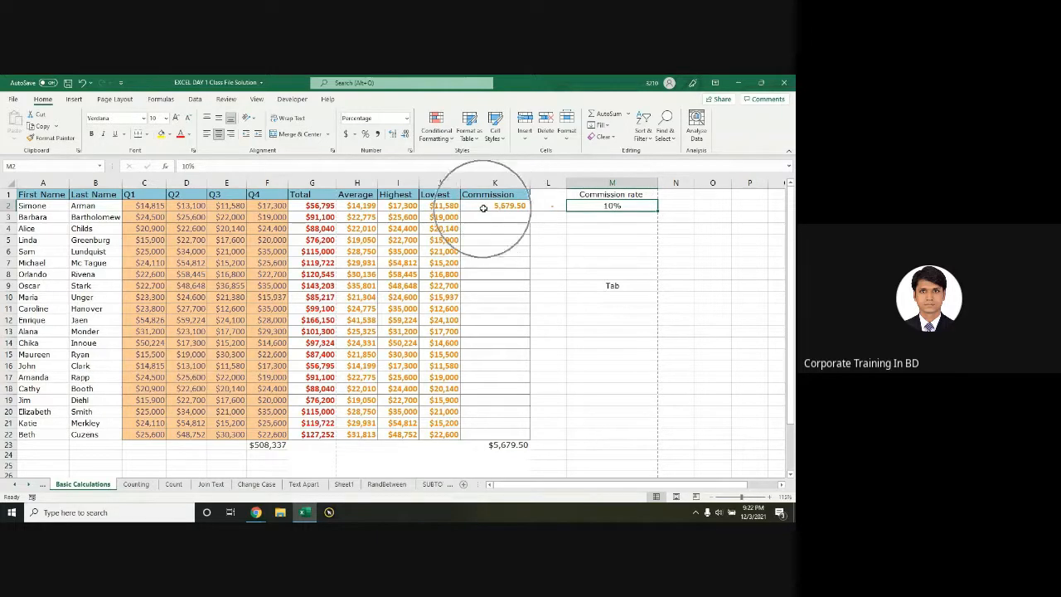
{"action": "type", "text": "5"}
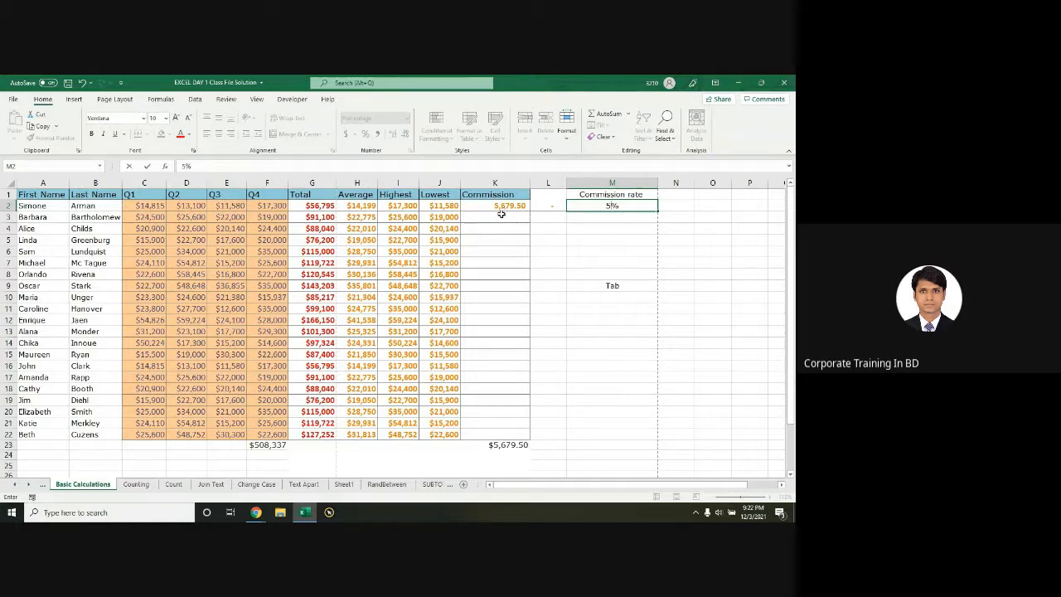
{"action": "key", "text": "Return"}
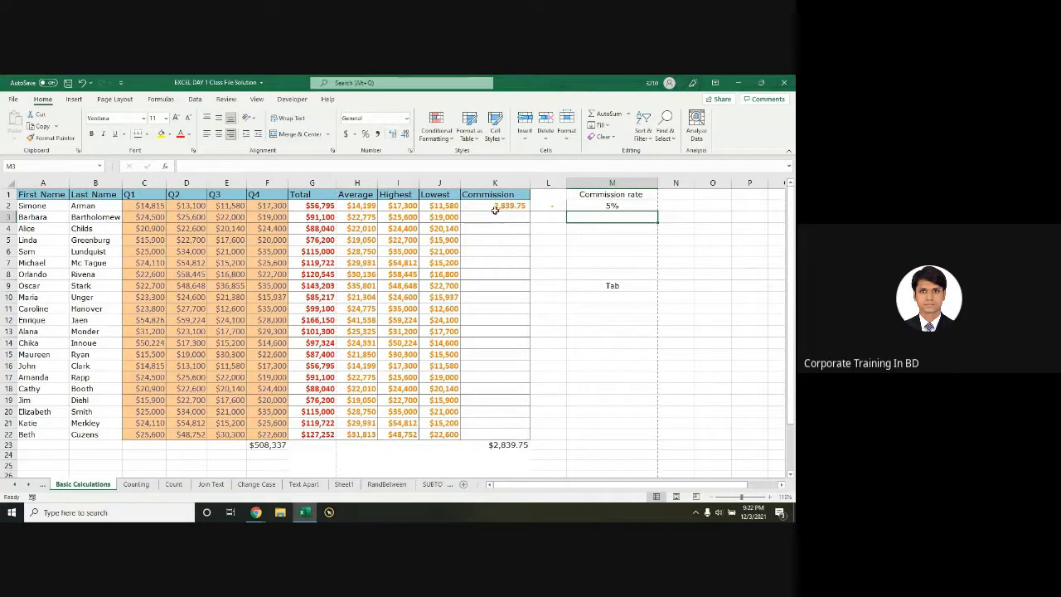
{"action": "left_click", "coordinate": [519, 207]}
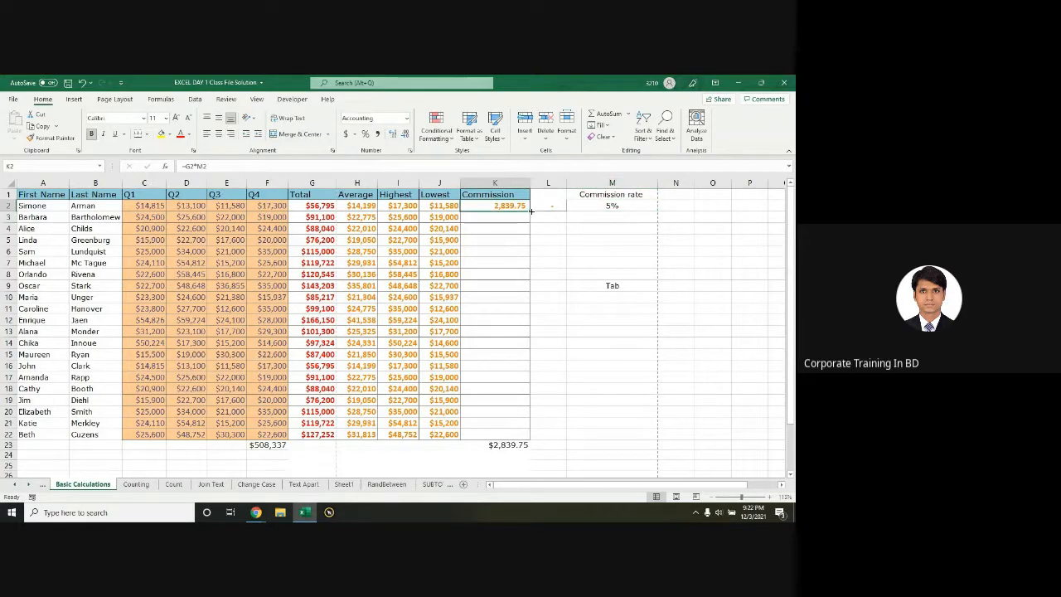
{"action": "double_click", "coordinate": [531, 211]}
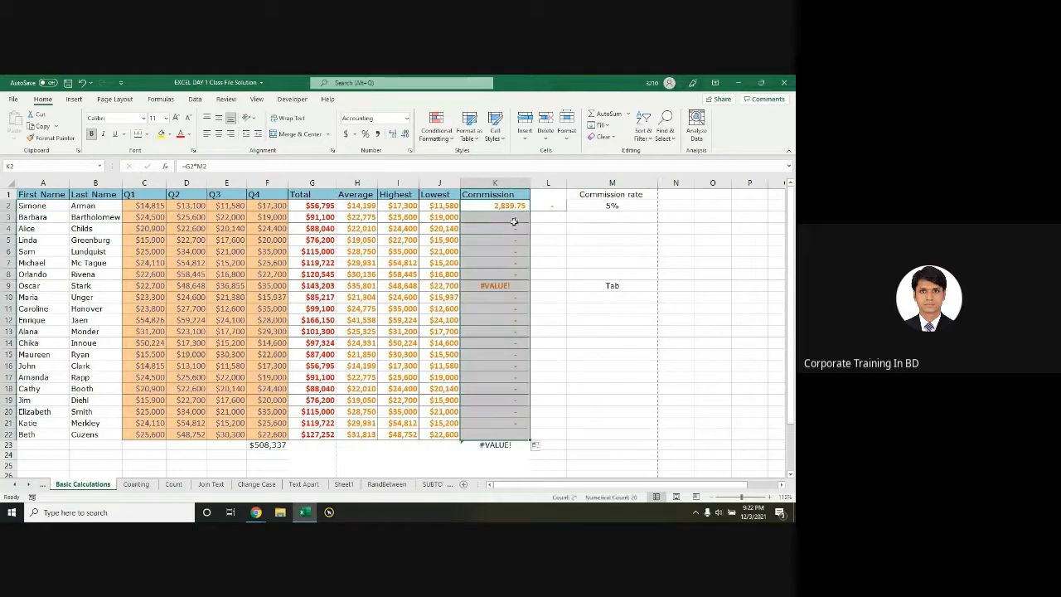
{"action": "scroll", "coordinate": [501, 208], "scroll_direction": "up", "scroll_amount": 2}
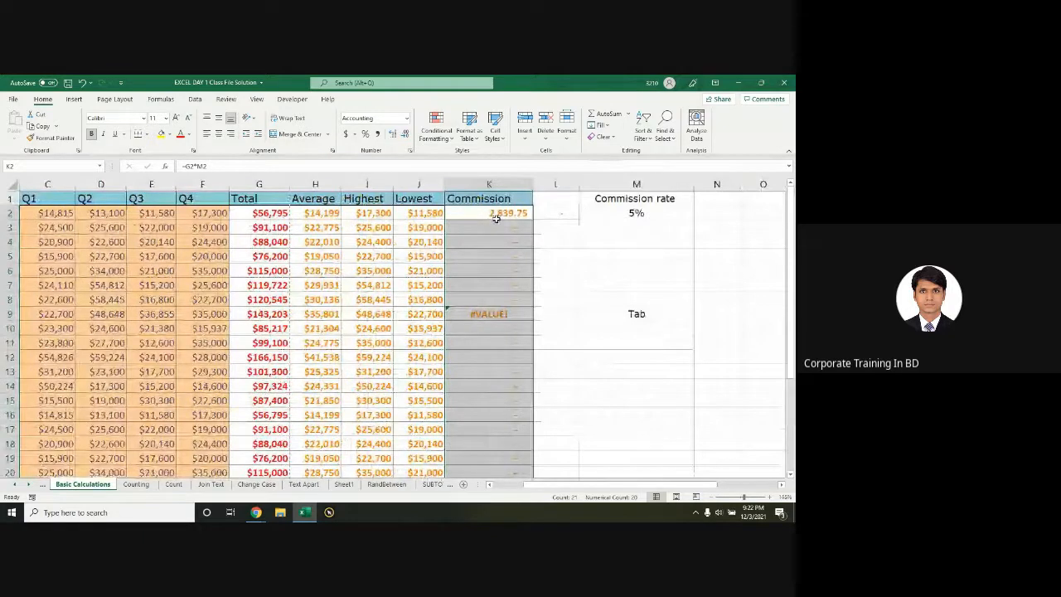
{"action": "left_click", "coordinate": [496, 215]}
{"action": "double_click", "coordinate": [499, 214]}
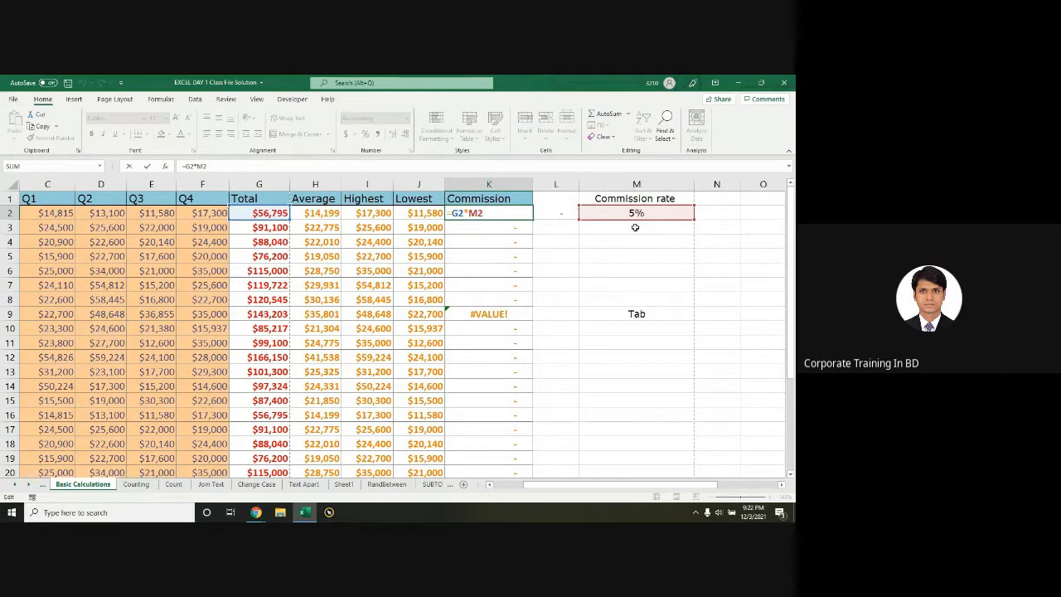
Step: Inspect the copied formulas in K3 through K8 to see their shifted M references
{"action": "key", "text": "Return"}
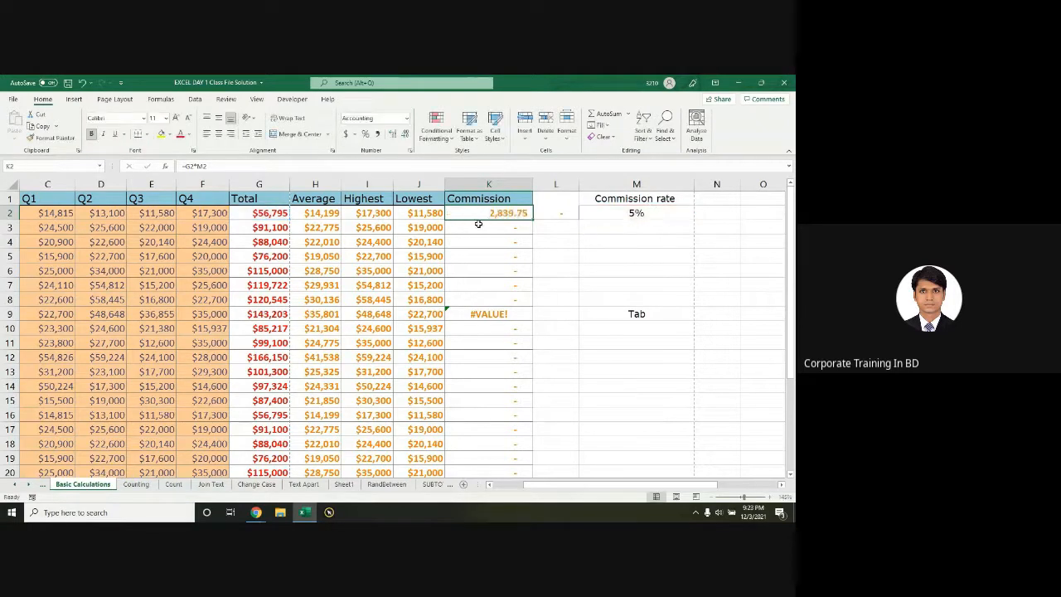
{"action": "double_click", "coordinate": [503, 227]}
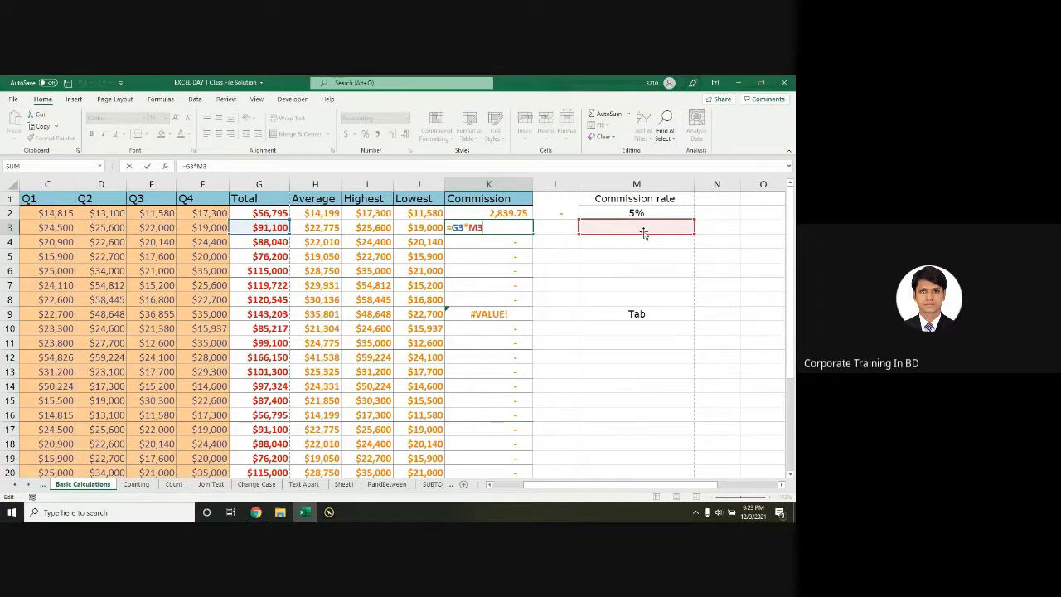
{"action": "key", "text": "Return"}
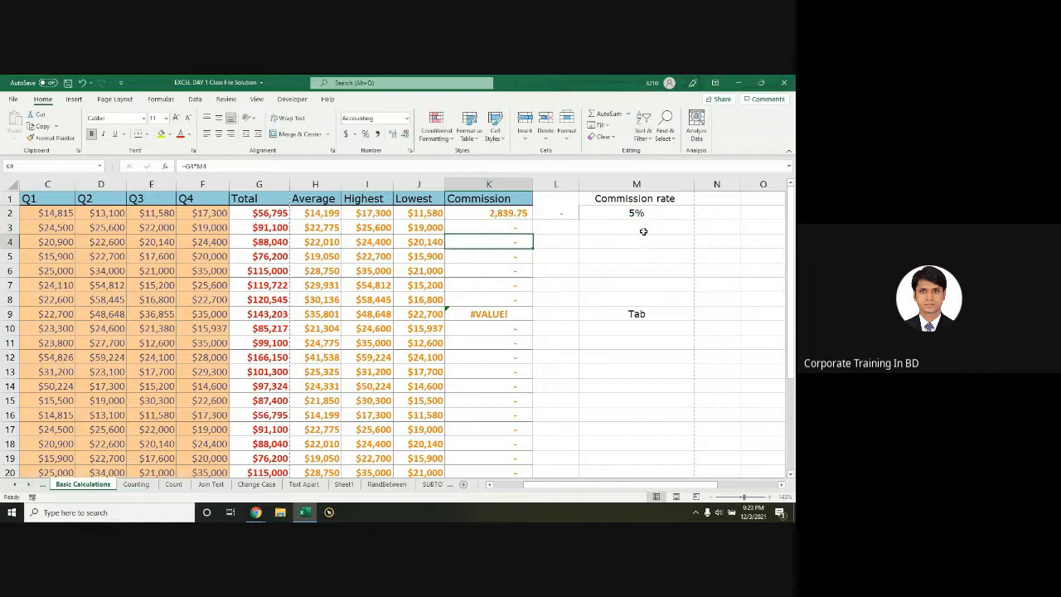
{"action": "left_click", "coordinate": [495, 214]}
{"action": "key", "text": "F2"}
{"action": "key", "text": "Escape"}
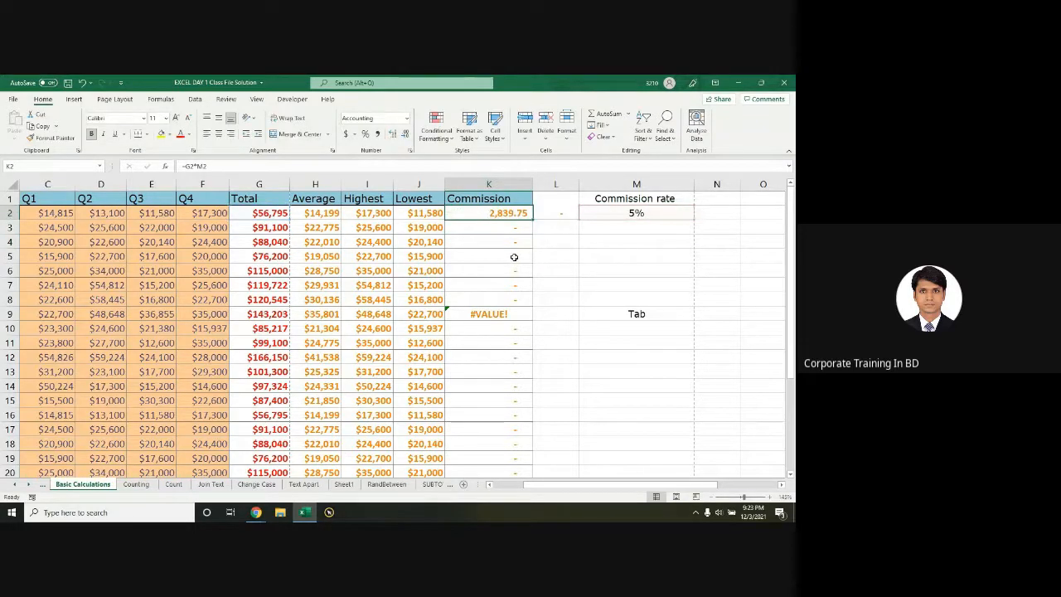
{"action": "double_click", "coordinate": [514, 257]}
{"action": "key", "text": "Escape"}
{"action": "double_click", "coordinate": [503, 268]}
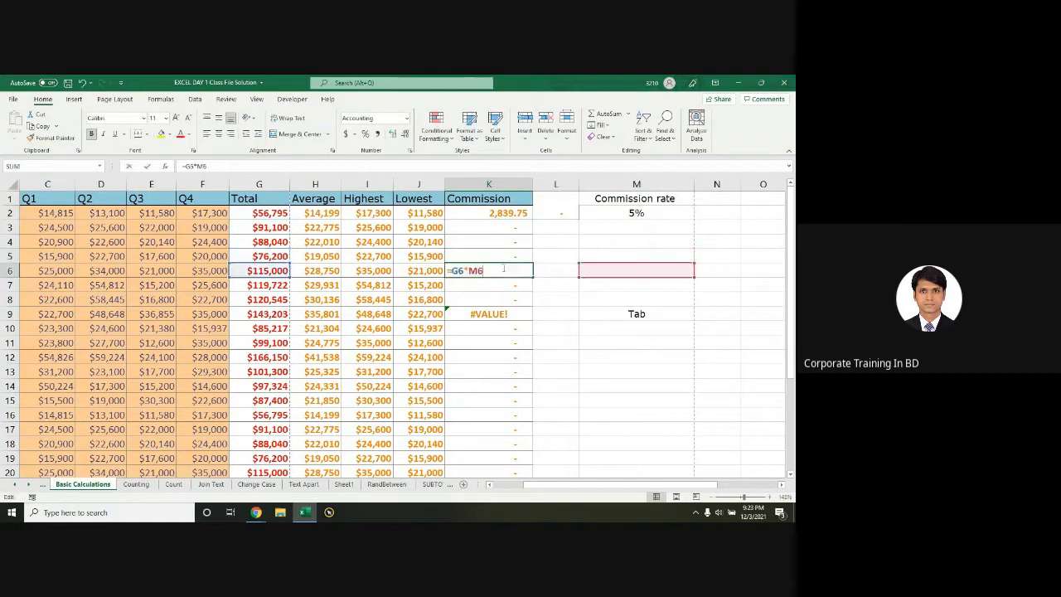
{"action": "key", "text": "Escape"}
{"action": "double_click", "coordinate": [500, 287]}
{"action": "key", "text": "Escape"}
{"action": "left_click", "coordinate": [482, 299]}
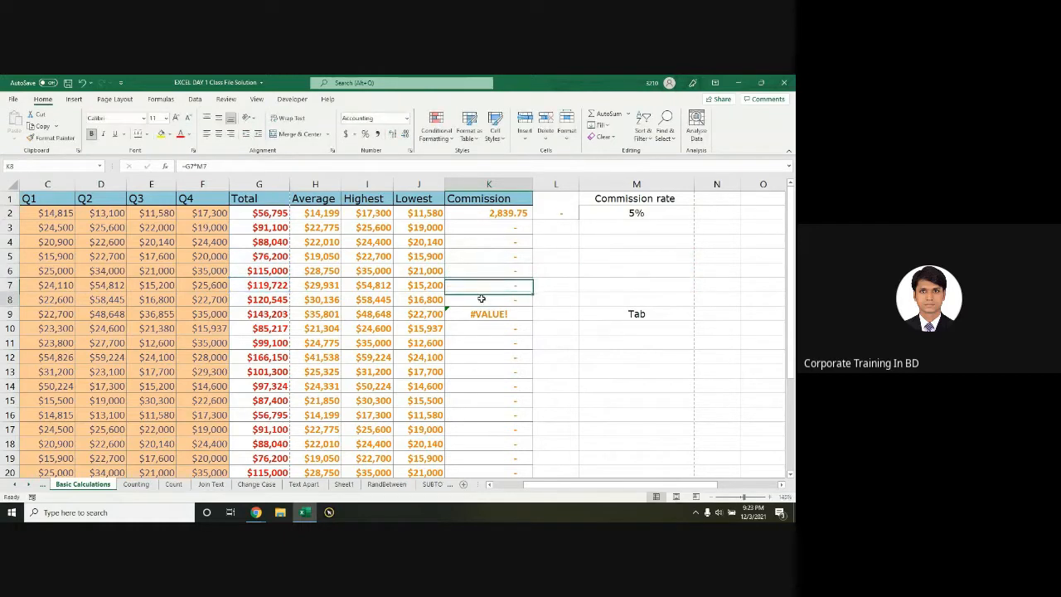
{"action": "double_click", "coordinate": [481, 298]}
{"action": "key", "text": "Escape"}
Step: Show K4 pointing at empty M4, then start adding $ to K2's rate reference
{"action": "double_click", "coordinate": [509, 214]}
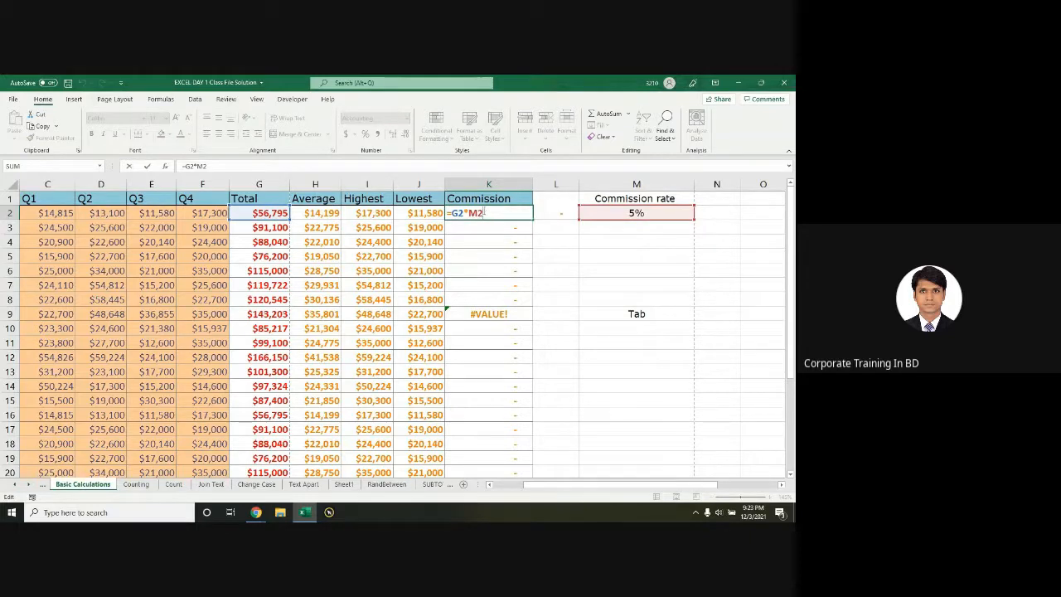
{"action": "key", "text": "ctrl+Return"}
{"action": "double_click", "coordinate": [506, 225]}
{"action": "key", "text": "Escape"}
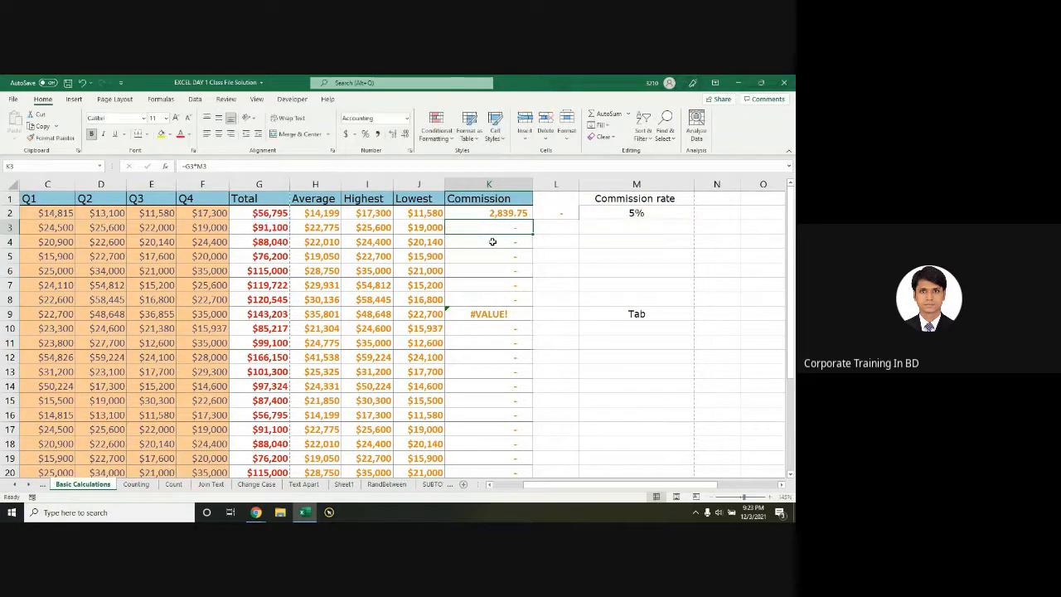
{"action": "double_click", "coordinate": [490, 240]}
{"action": "left_click", "coordinate": [11, 241]}
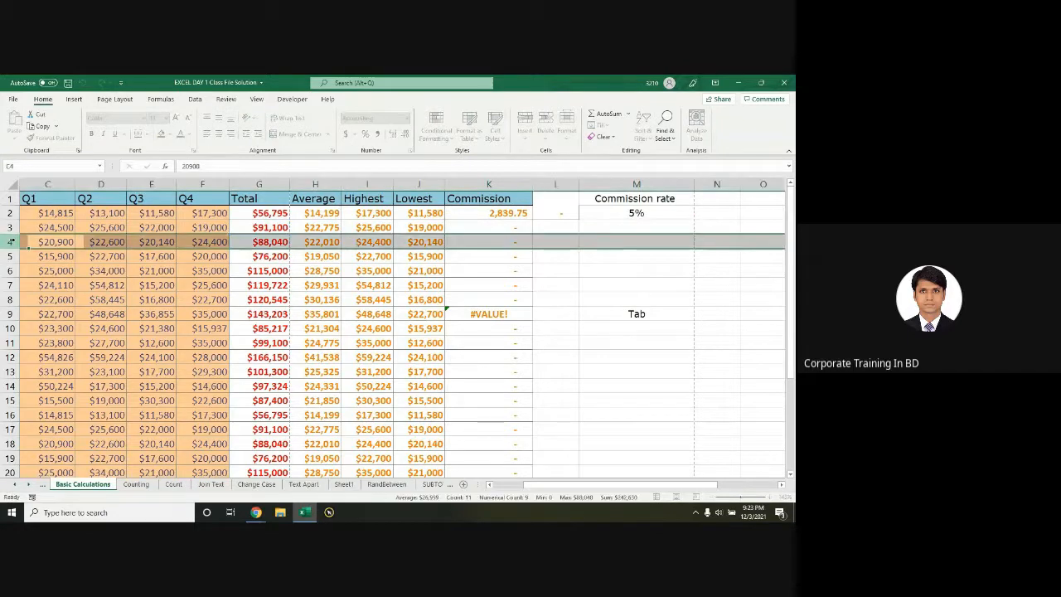
{"action": "double_click", "coordinate": [523, 217]}
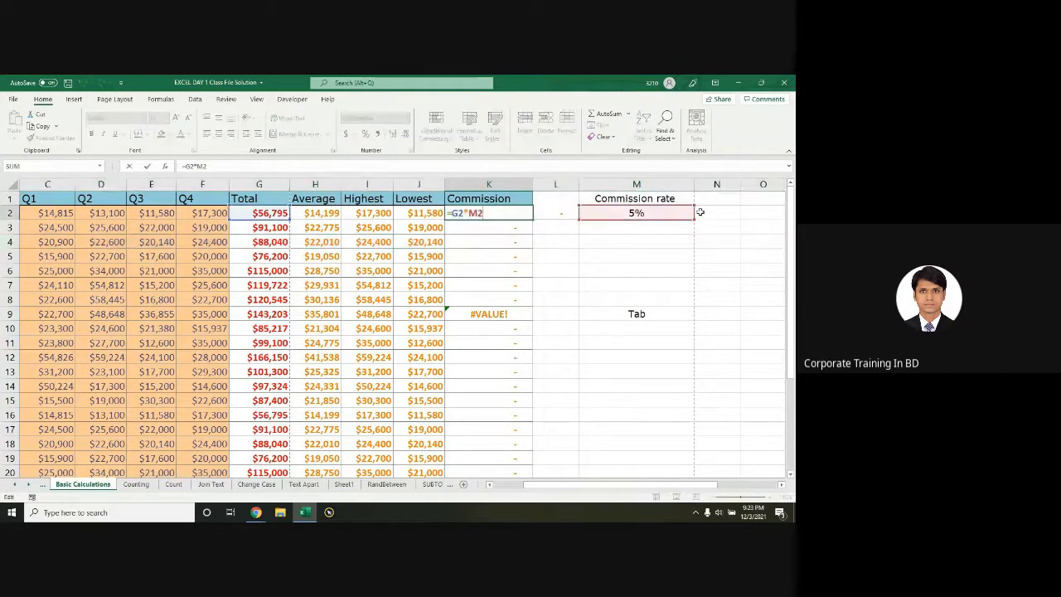
{"action": "left_click", "coordinate": [479, 214]}
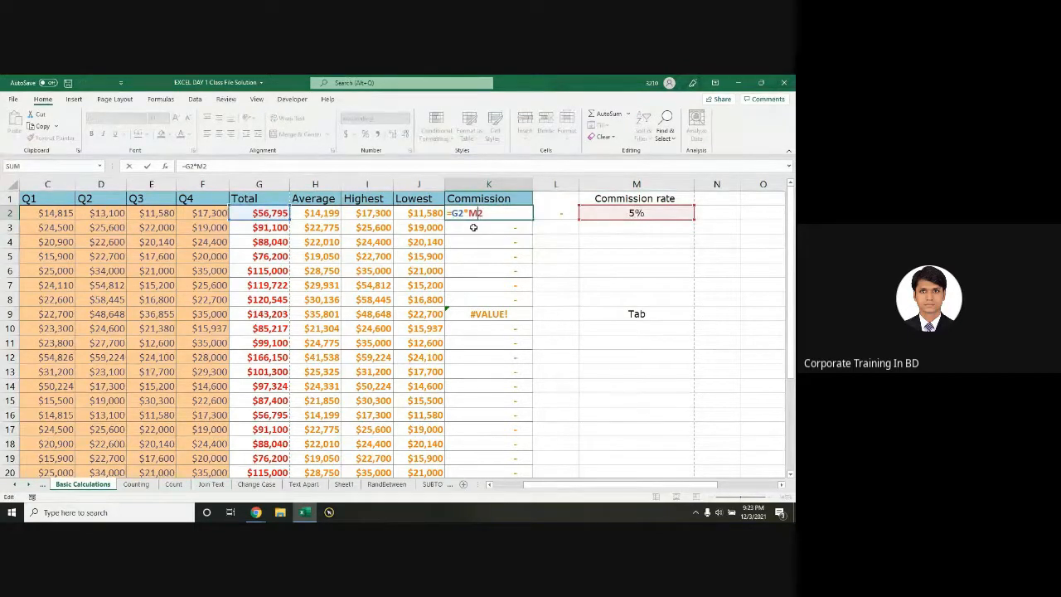
{"action": "type", "text": "$"}
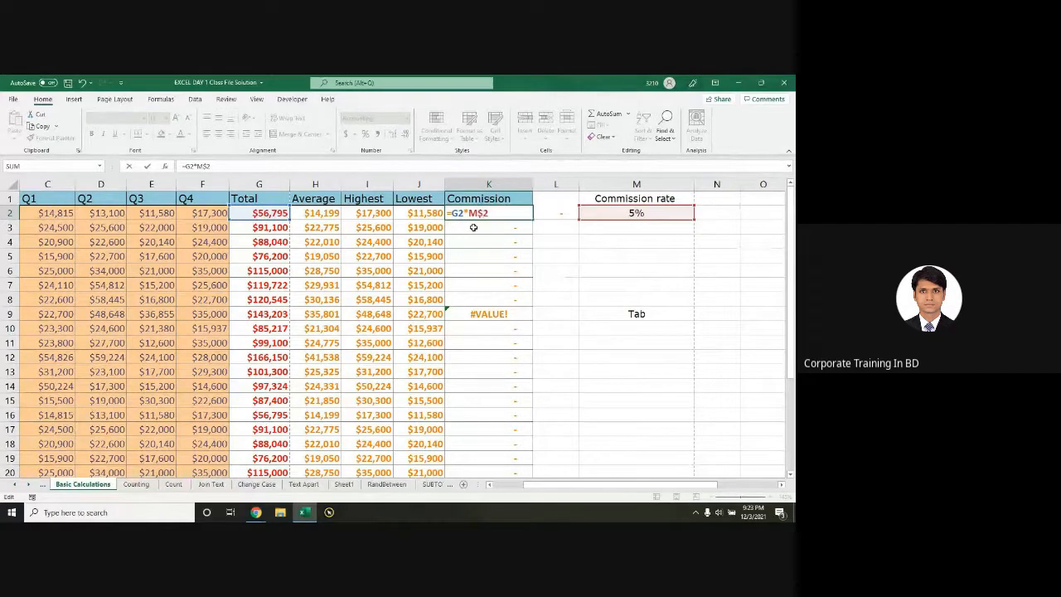
Step: Fix K2's formula to =G2*M$2 and commit it, returning 2,839.75
{"action": "key", "text": "BackSpace"}
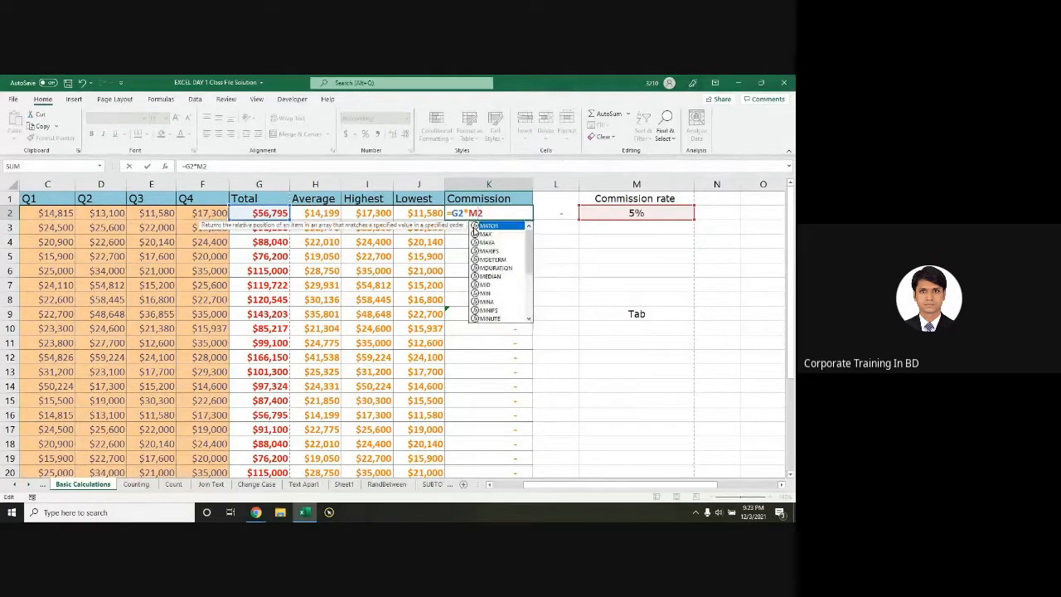
{"action": "key", "text": "F2"}
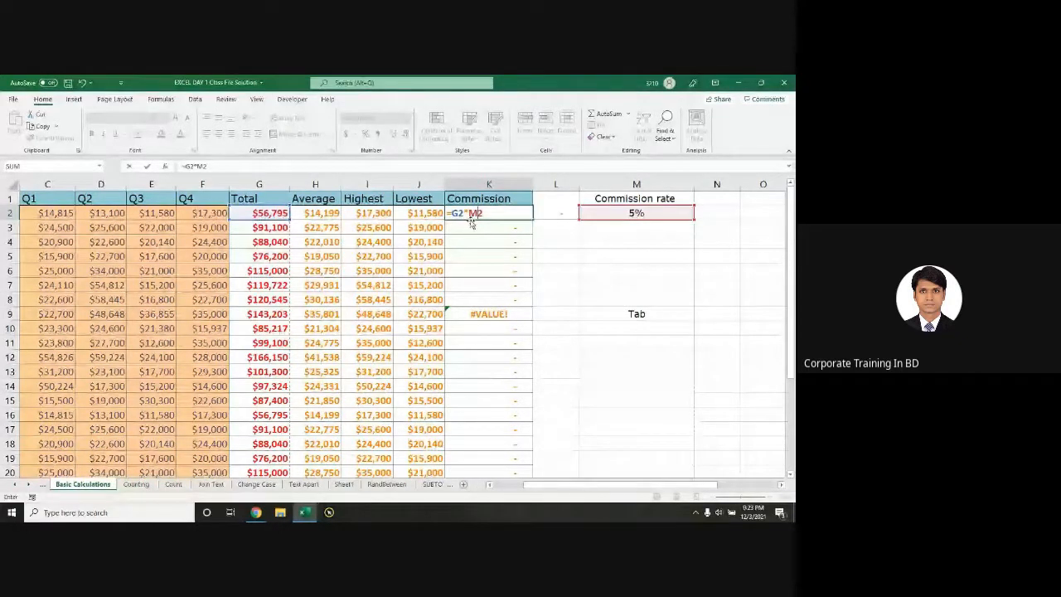
{"action": "left_click", "coordinate": [470, 215]}
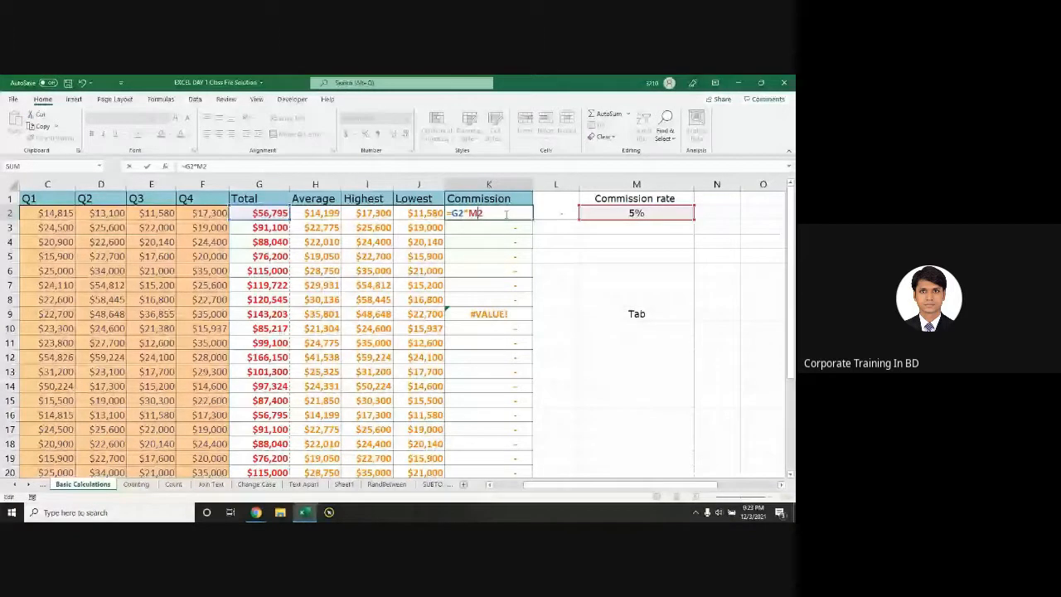
{"action": "type", "text": "$"}
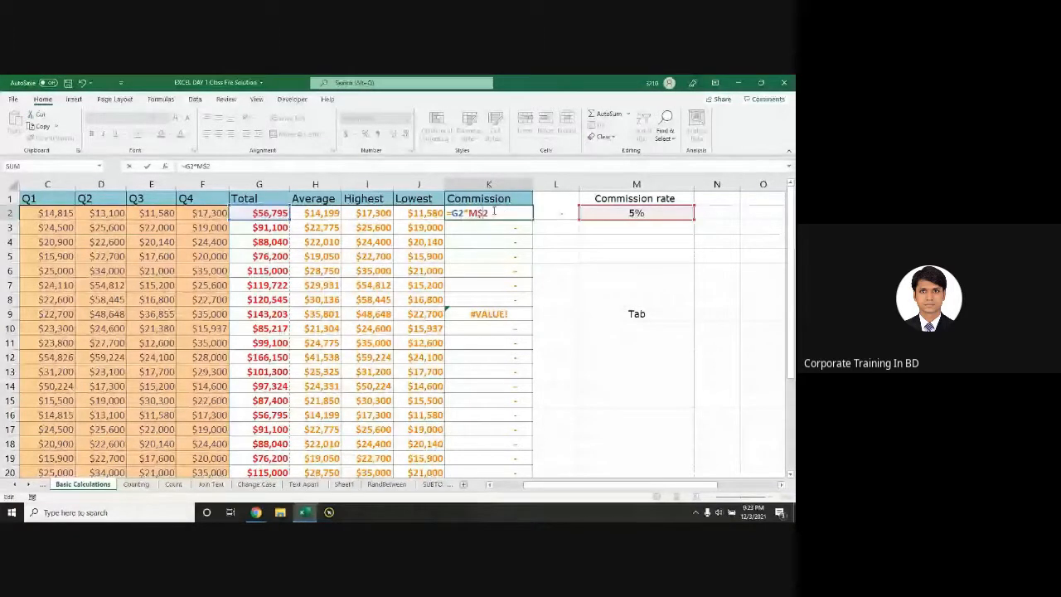
{"action": "key", "text": "Return"}
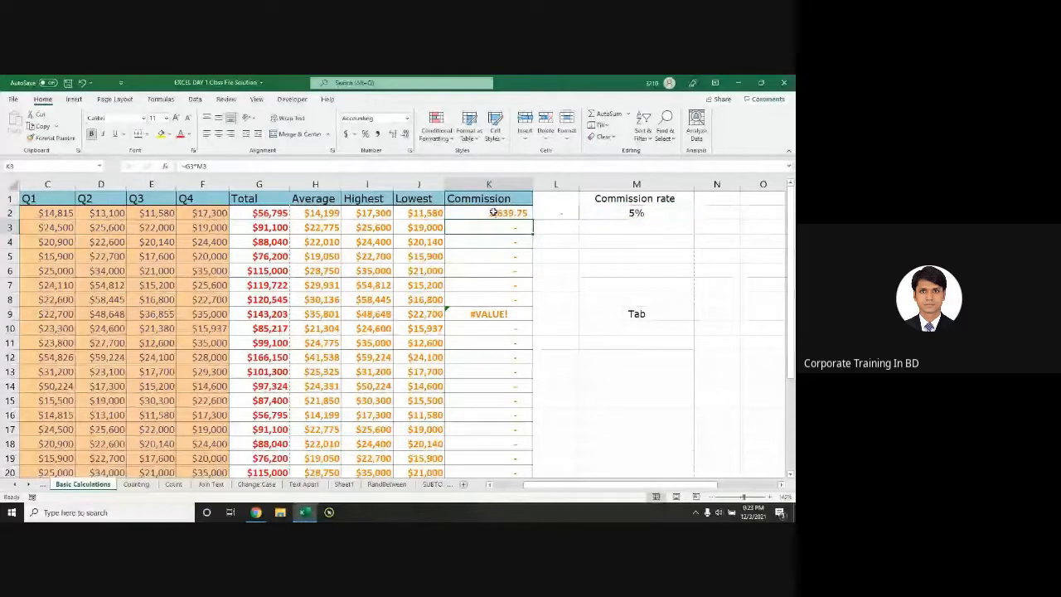
{"action": "double_click", "coordinate": [494, 213]}
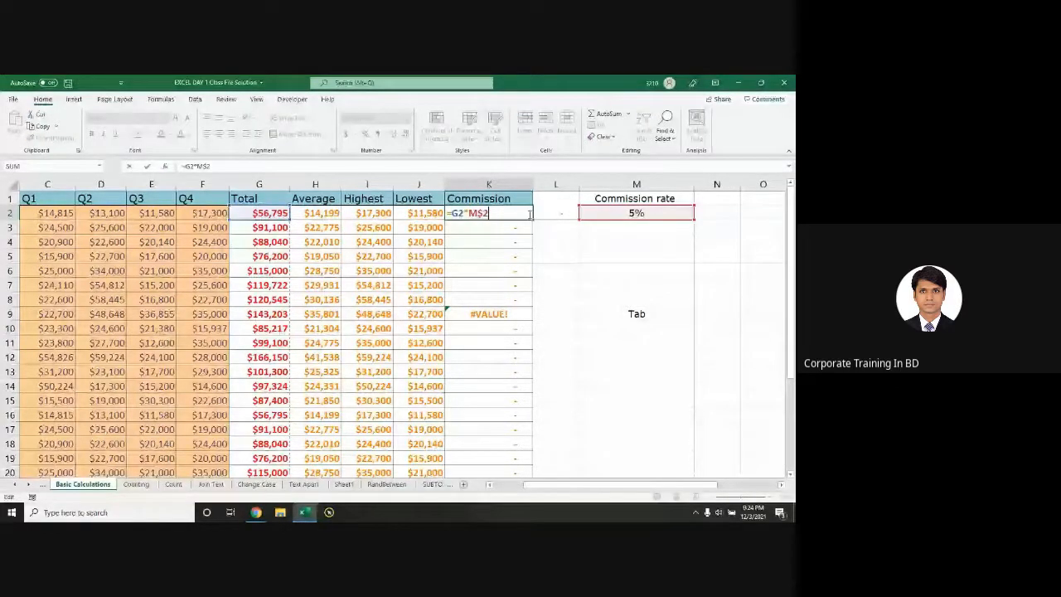
Step: Fill =G2*M$2 down column K and set the rate in M2 to 10%
{"action": "double_click", "coordinate": [532, 220]}
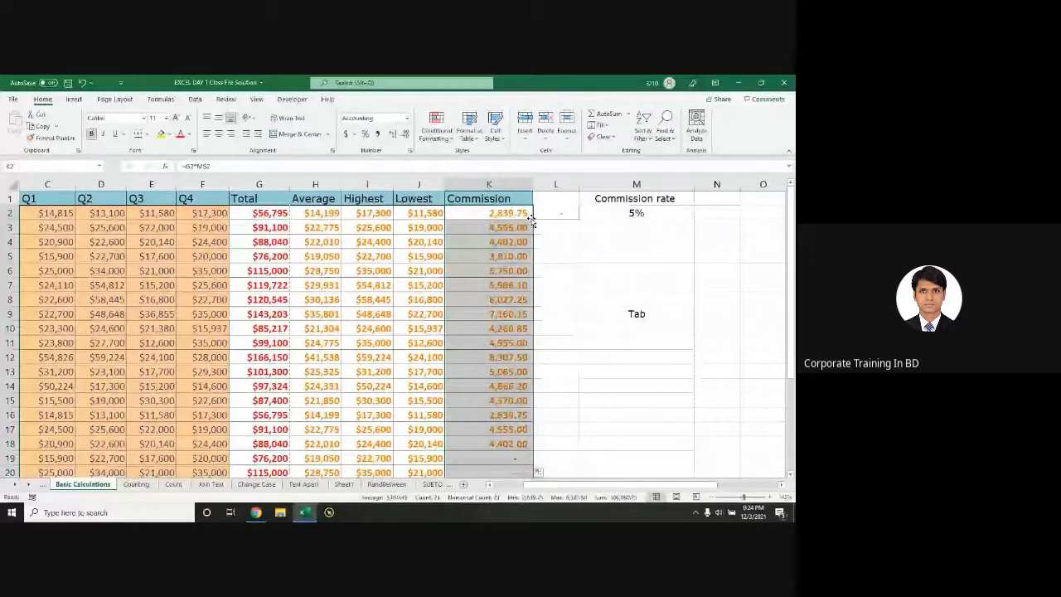
{"action": "left_click", "coordinate": [640, 213]}
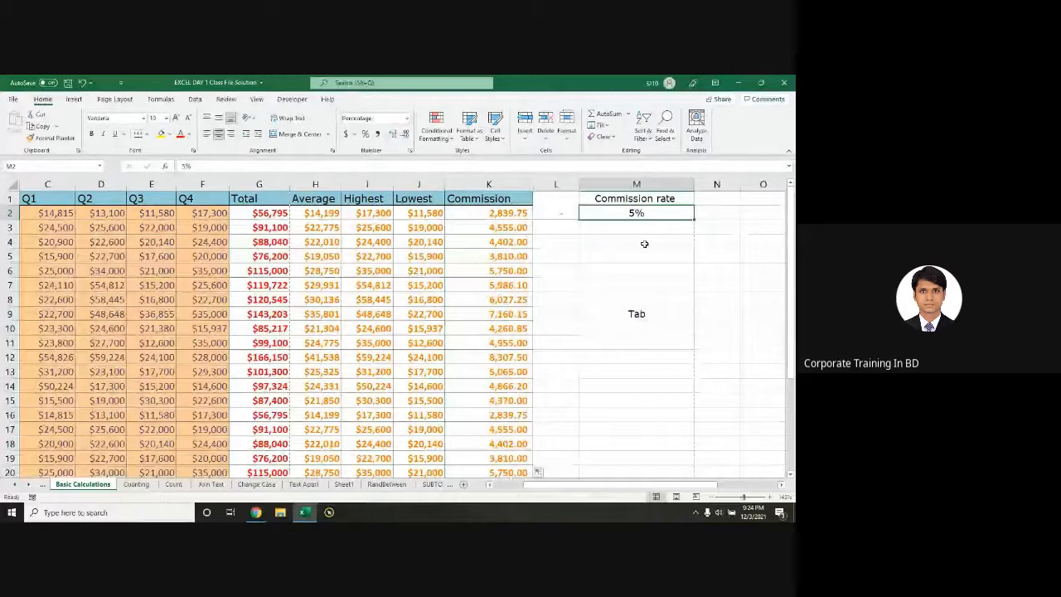
{"action": "type", "text": "10%"}
{"action": "key", "text": "Return"}
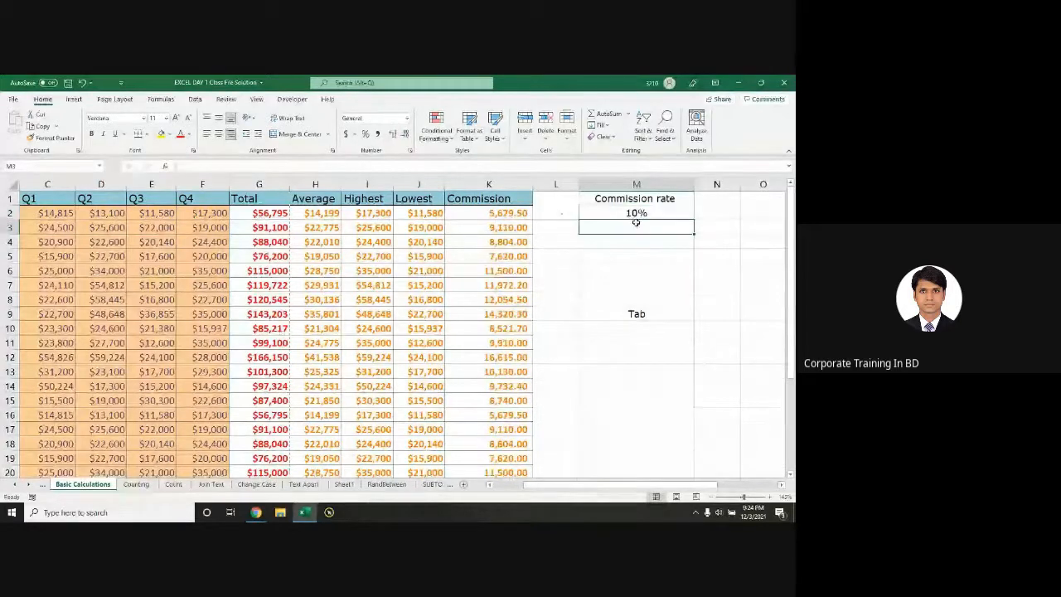
Step: Raise the rate in M2 to 15%, giving commissions from 8,519.25 in K2
{"action": "left_click", "coordinate": [635, 213]}
{"action": "type", "text": "15"}
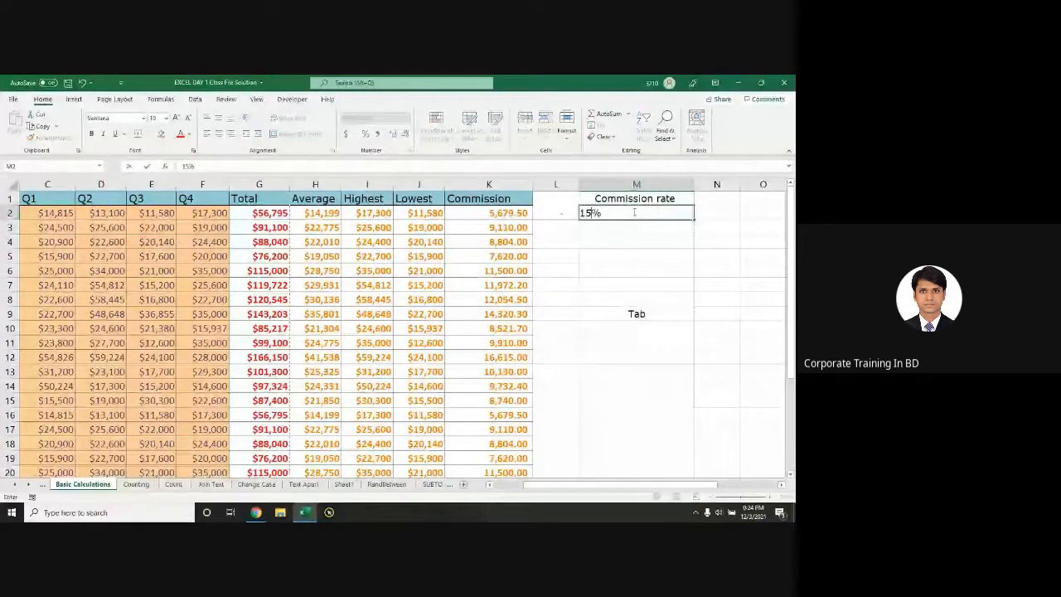
{"action": "key", "text": "Up"}
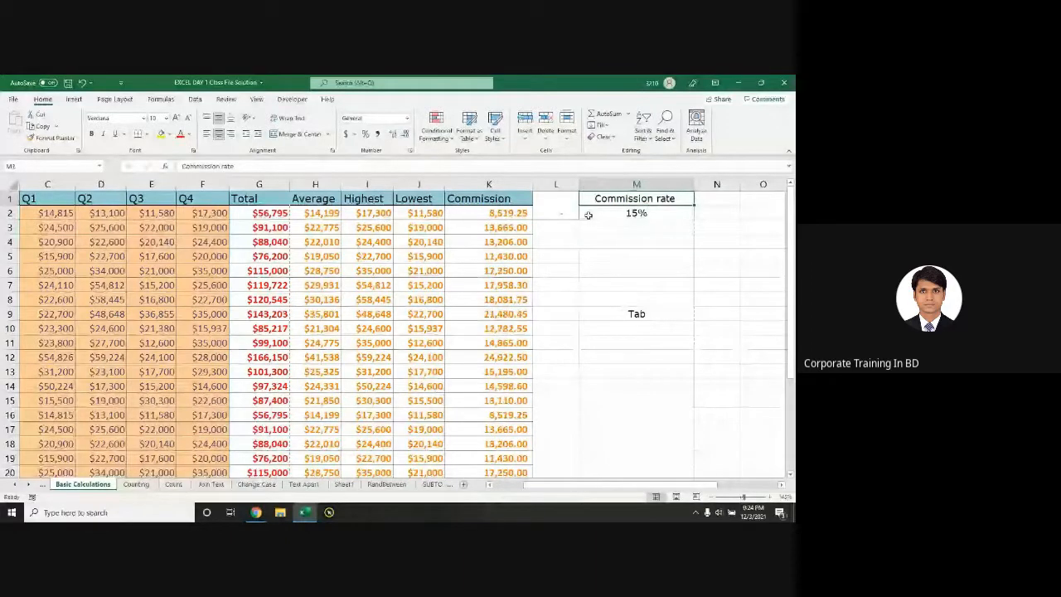
{"action": "left_click", "coordinate": [524, 216]}
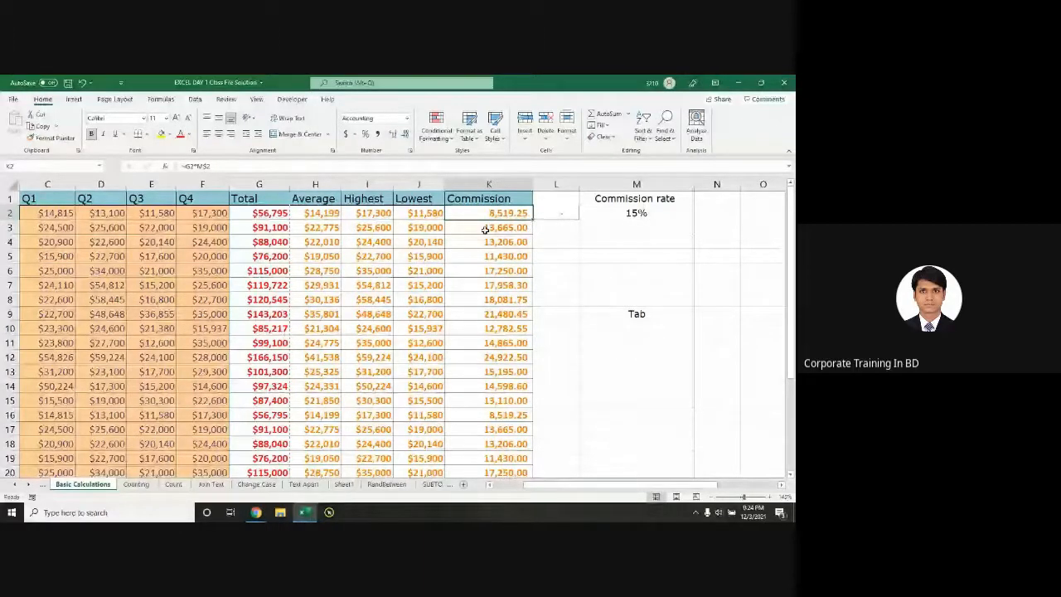
{"action": "key", "text": "F2"}
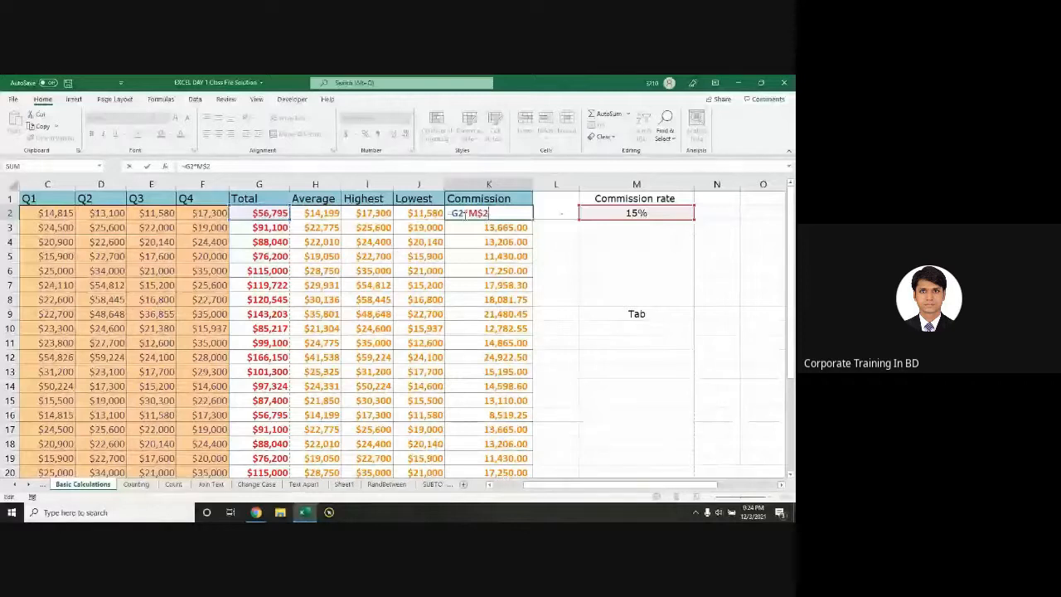
{"action": "double_click", "coordinate": [498, 213]}
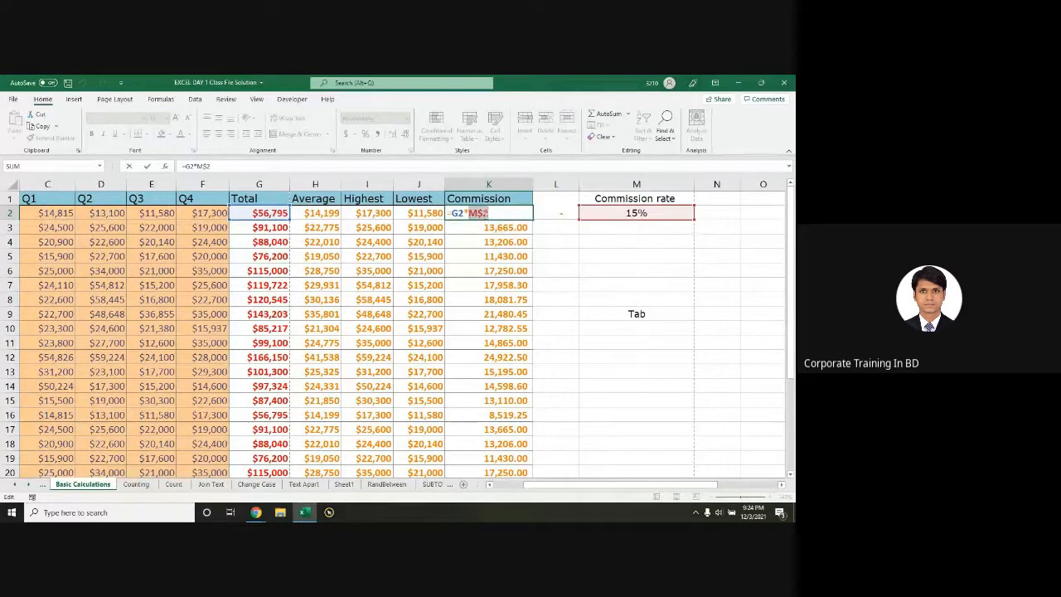
{"action": "left_click", "coordinate": [485, 214]}
Step: Open the Topics Skills Jobs presentation from Start search, then minimize PowerPoint to return to Excel
{"action": "key", "text": "super"}
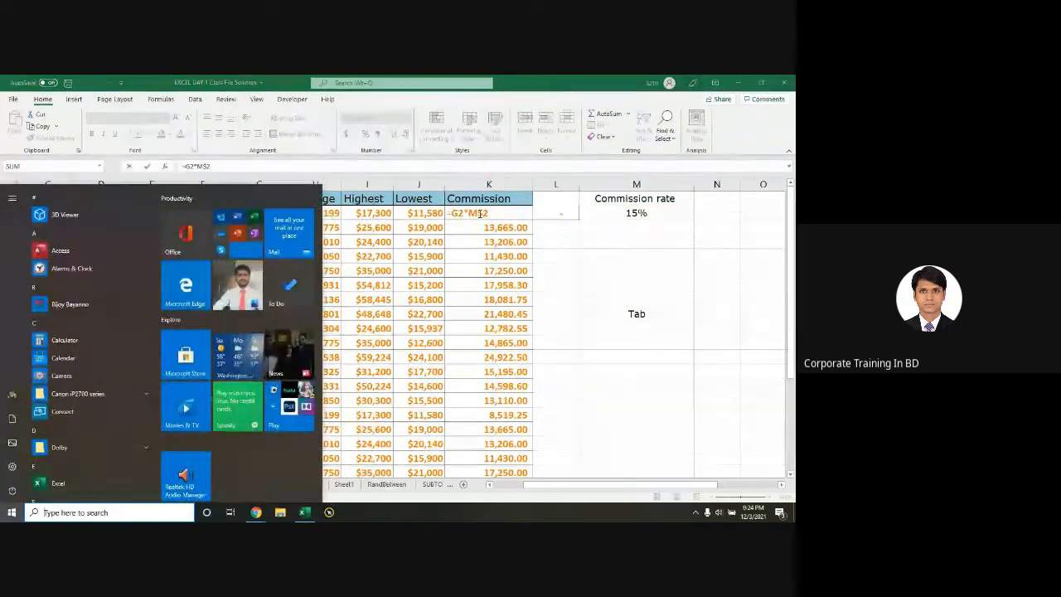
{"action": "type", "text": "top"}
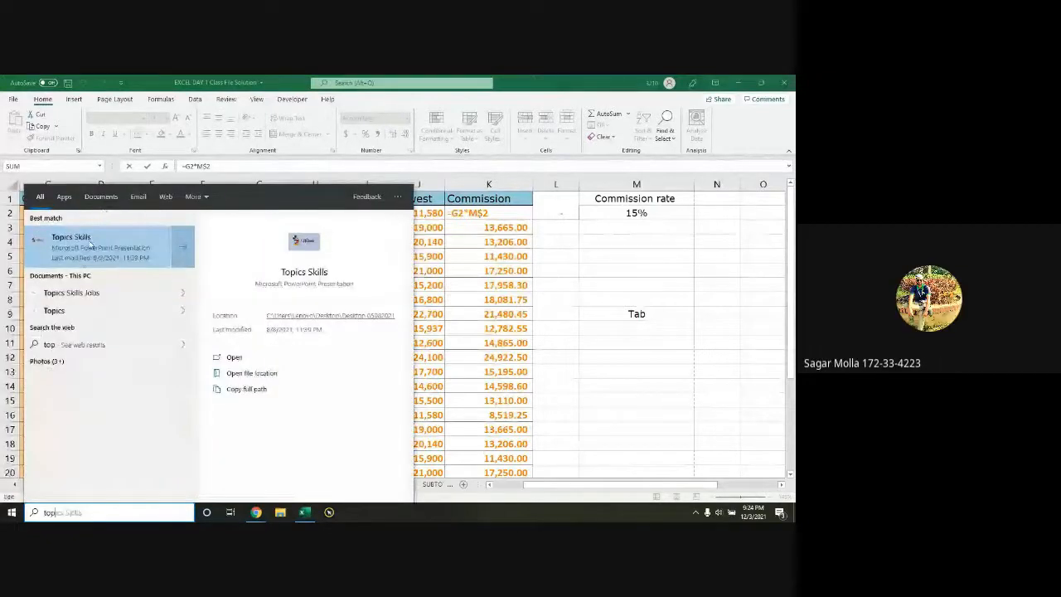
{"action": "left_click", "coordinate": [84, 296]}
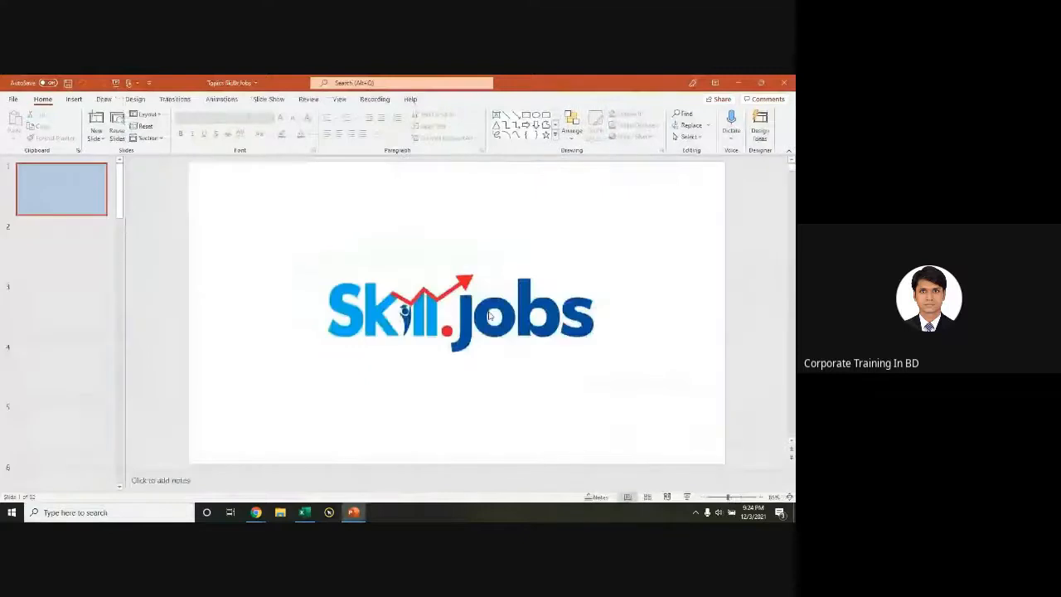
{"action": "left_click", "coordinate": [734, 84]}
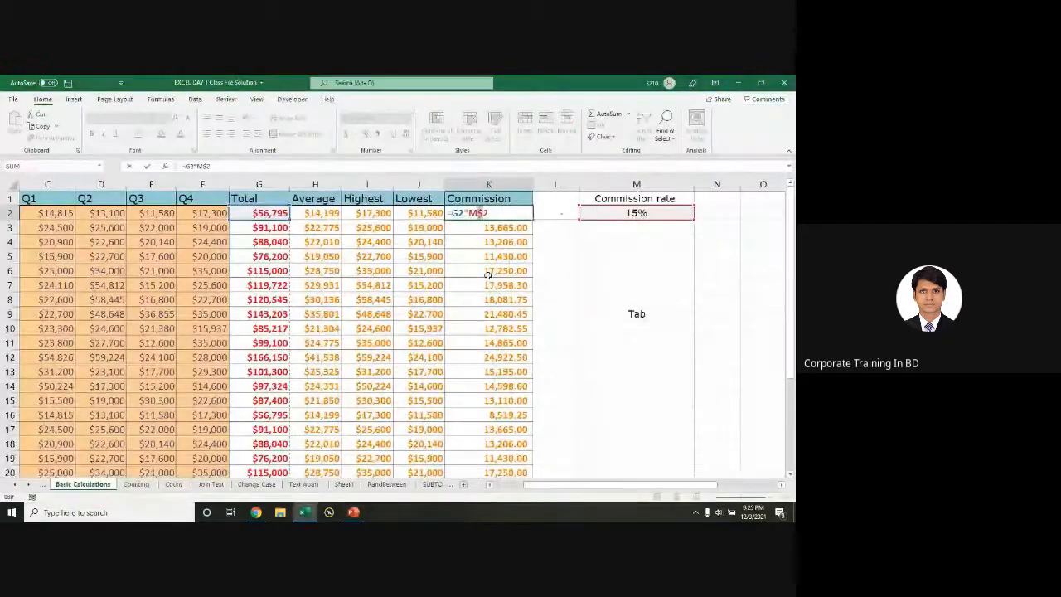
Step: Commit the K2 commission formula, copy it into L2, and compare both cells' formulas
{"action": "key", "text": "ctrl+Return"}
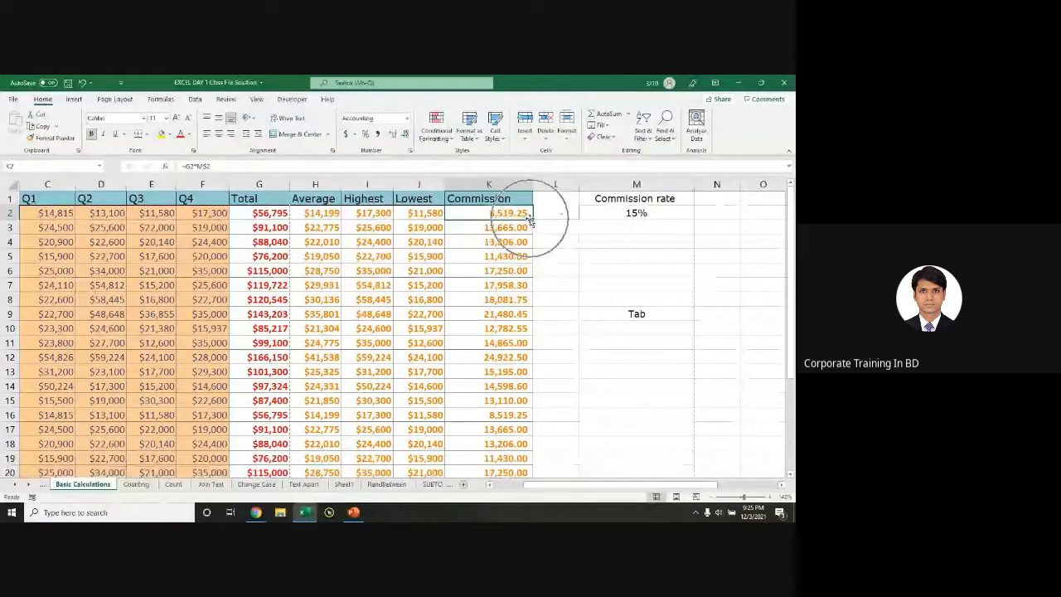
{"action": "left_click_drag", "start_coordinate": [529, 220], "coordinate": [583, 218]}
{"action": "double_click", "coordinate": [560, 214]}
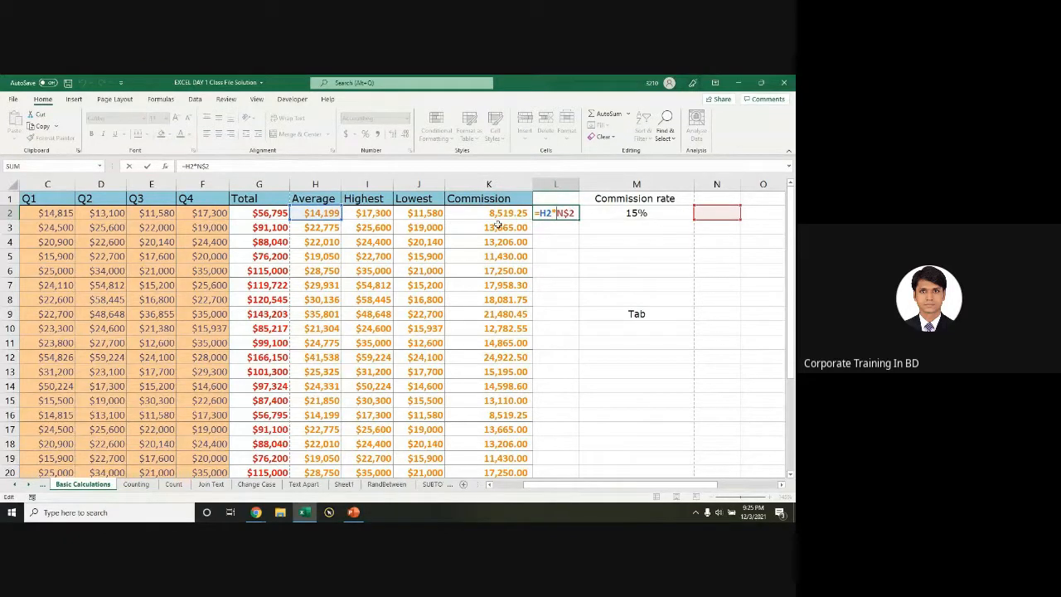
{"action": "key", "text": "Escape"}
{"action": "left_click", "coordinate": [518, 213]}
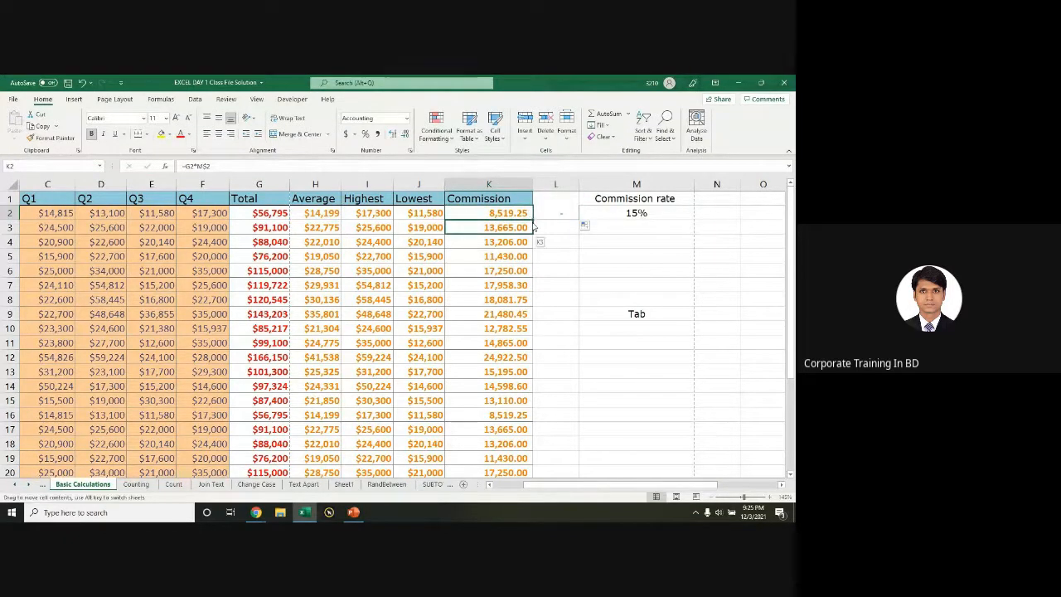
{"action": "double_click", "coordinate": [514, 213]}
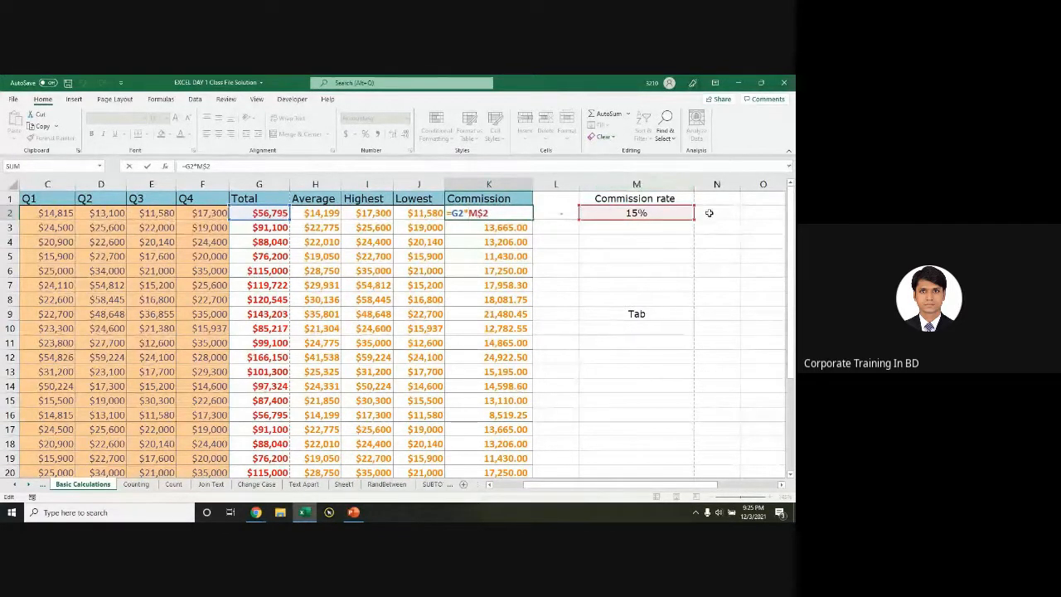
{"action": "key", "text": "Escape"}
{"action": "double_click", "coordinate": [554, 215]}
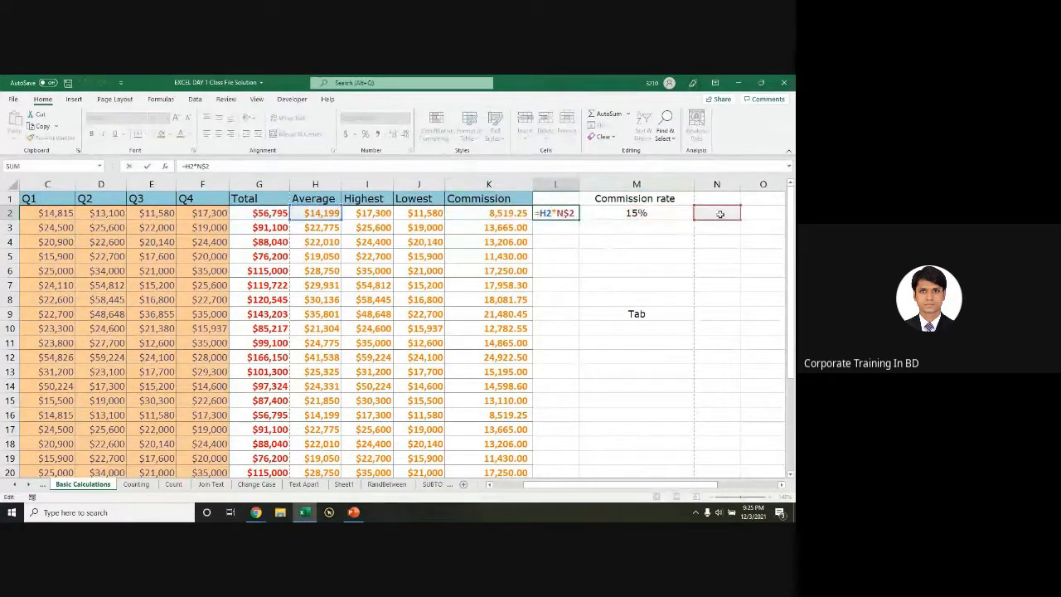
{"action": "left_click", "coordinate": [721, 214]}
{"action": "left_click", "coordinate": [546, 213]}
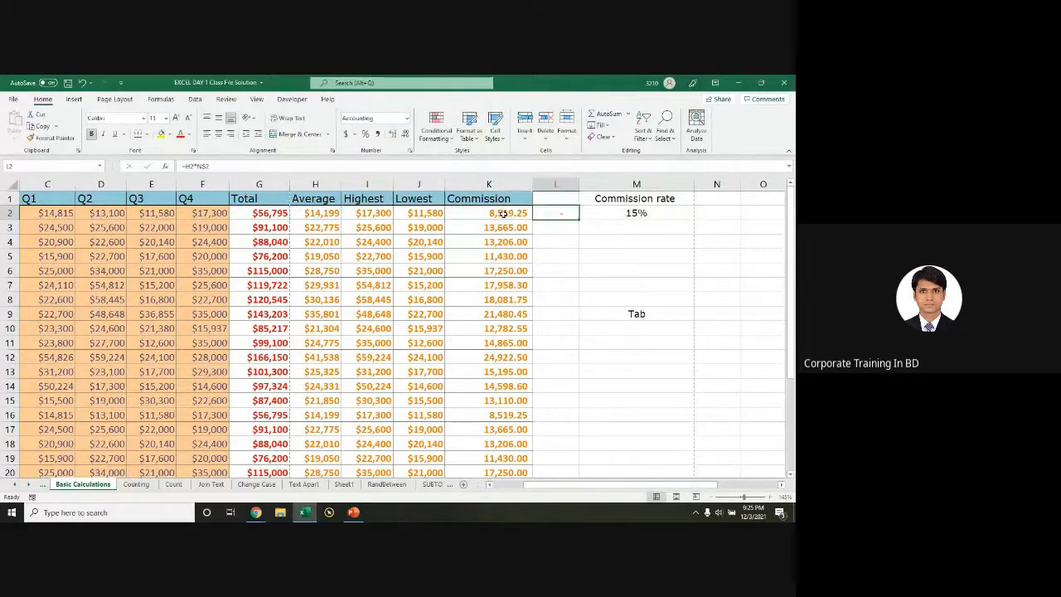
{"action": "double_click", "coordinate": [503, 214]}
{"action": "left_click", "coordinate": [471, 213]}
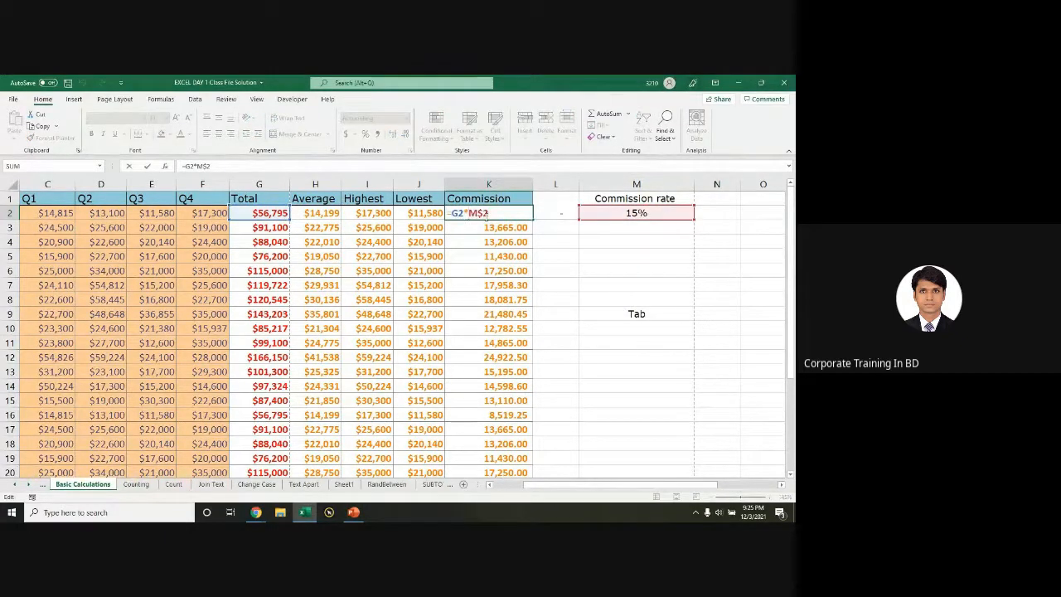
{"action": "type", "text": "$"}
{"action": "left_click", "coordinate": [487, 213]}
{"action": "key", "text": "BackSpace"}
{"action": "key", "text": "ctrl+Return"}
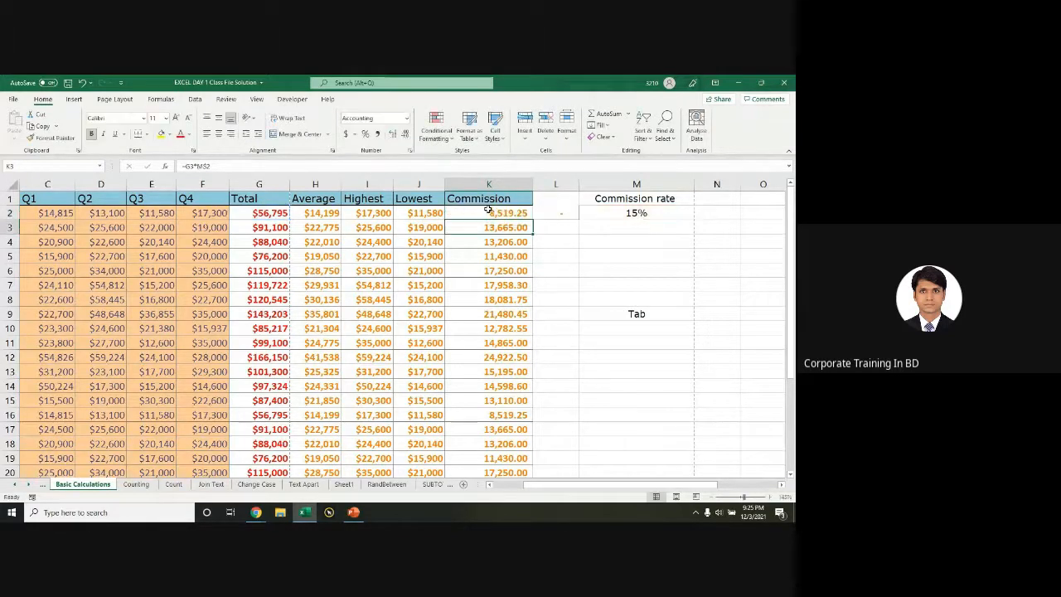
{"action": "left_click_drag", "start_coordinate": [573, 221], "coordinate": [567, 216]}
{"action": "double_click", "coordinate": [566, 214]}
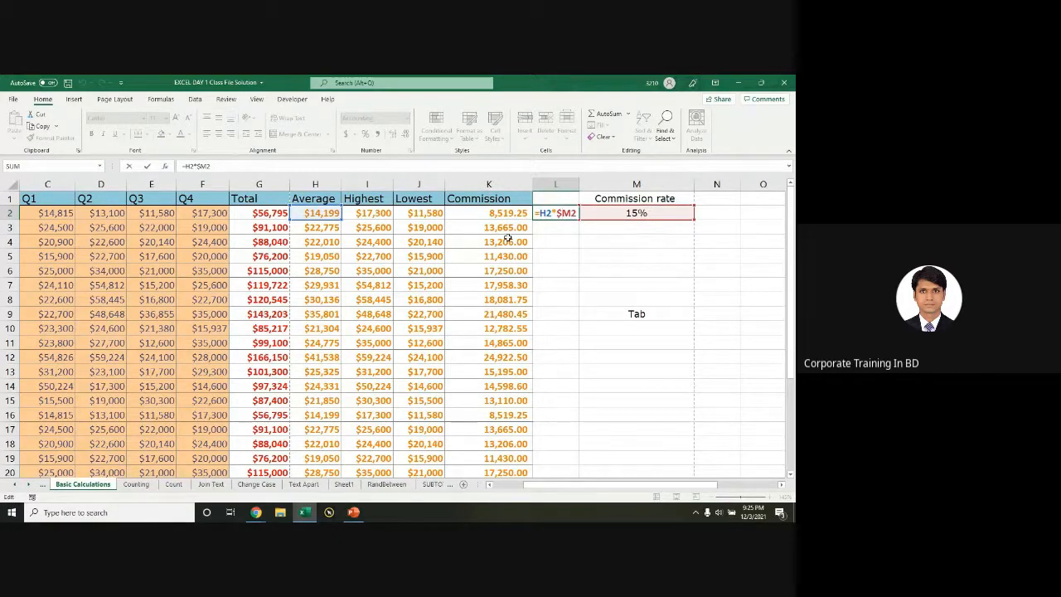
{"action": "key", "text": "ctrl+Return"}
{"action": "left_click", "coordinate": [514, 256]}
{"action": "key", "text": "ctrl+z"}
{"action": "left_click", "coordinate": [516, 216]}
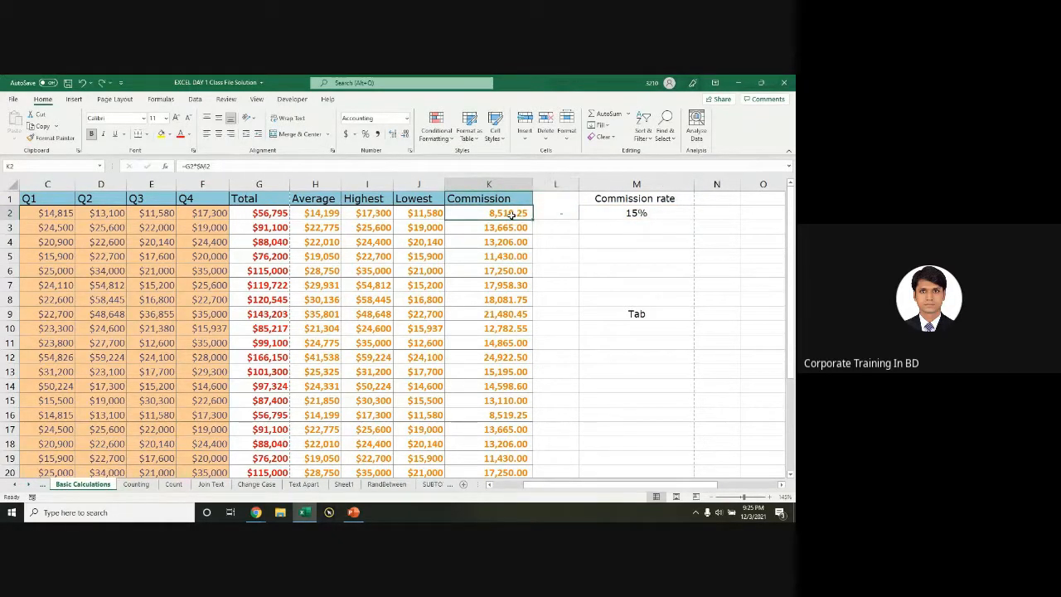
{"action": "key", "text": "Right"}
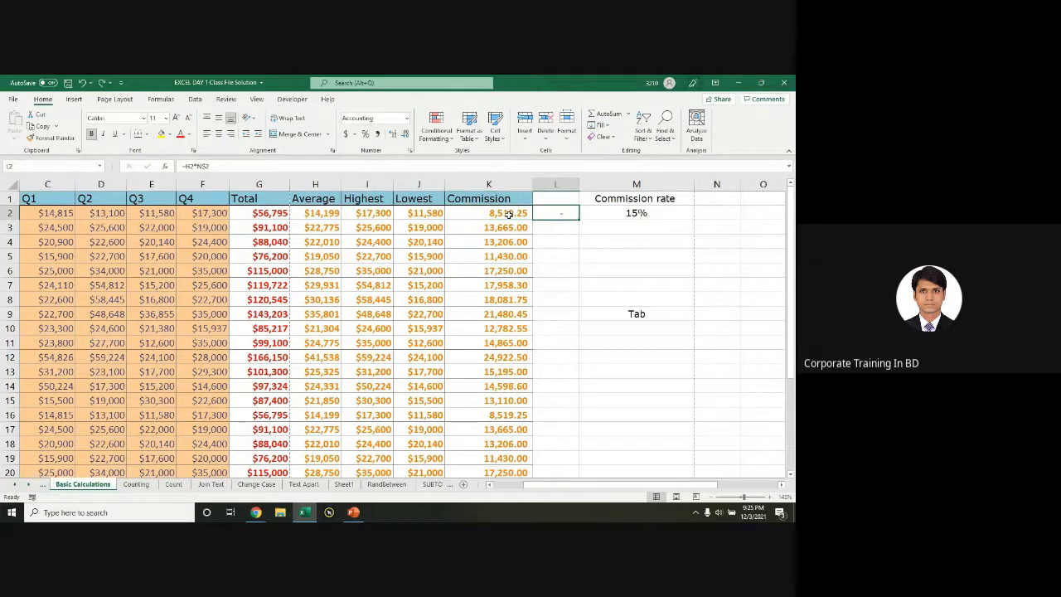
{"action": "left_click", "coordinate": [509, 214]}
{"action": "key", "text": "shift+Right"}
{"action": "left_click", "coordinate": [509, 214]}
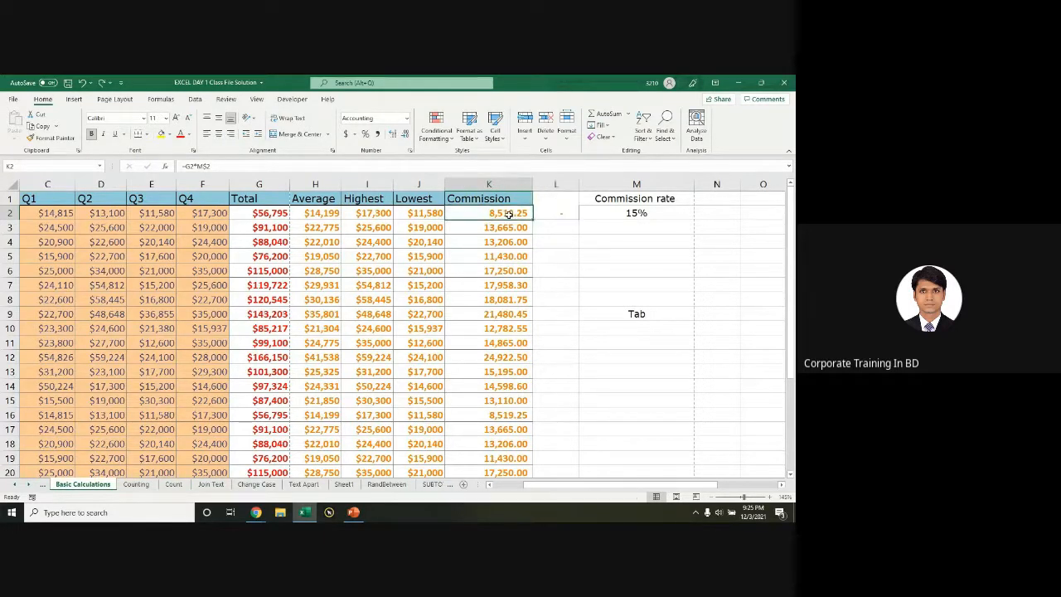
{"action": "double_click", "coordinate": [509, 213]}
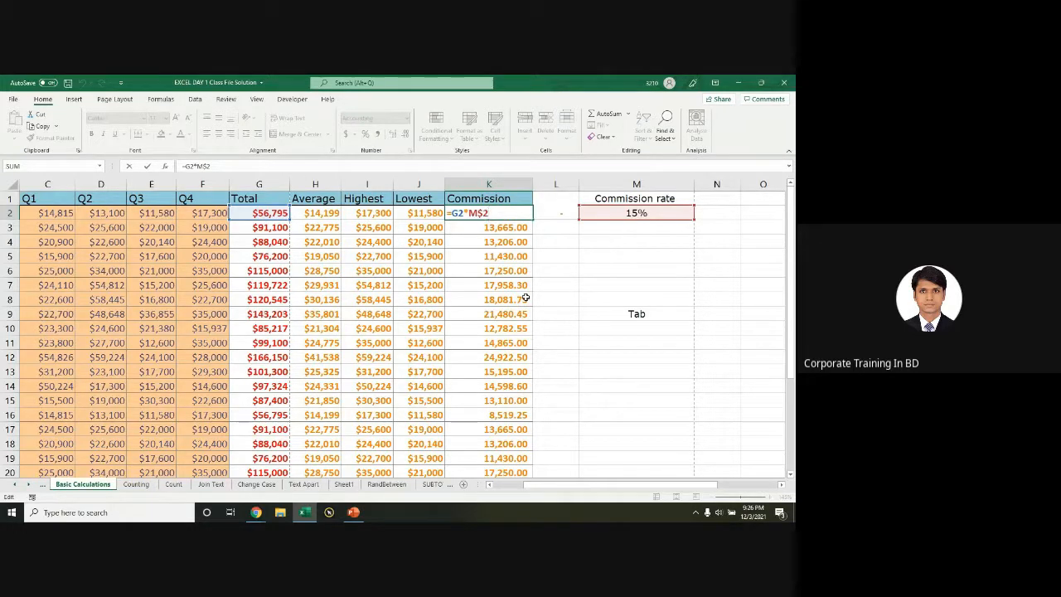
{"action": "key", "text": "Return"}
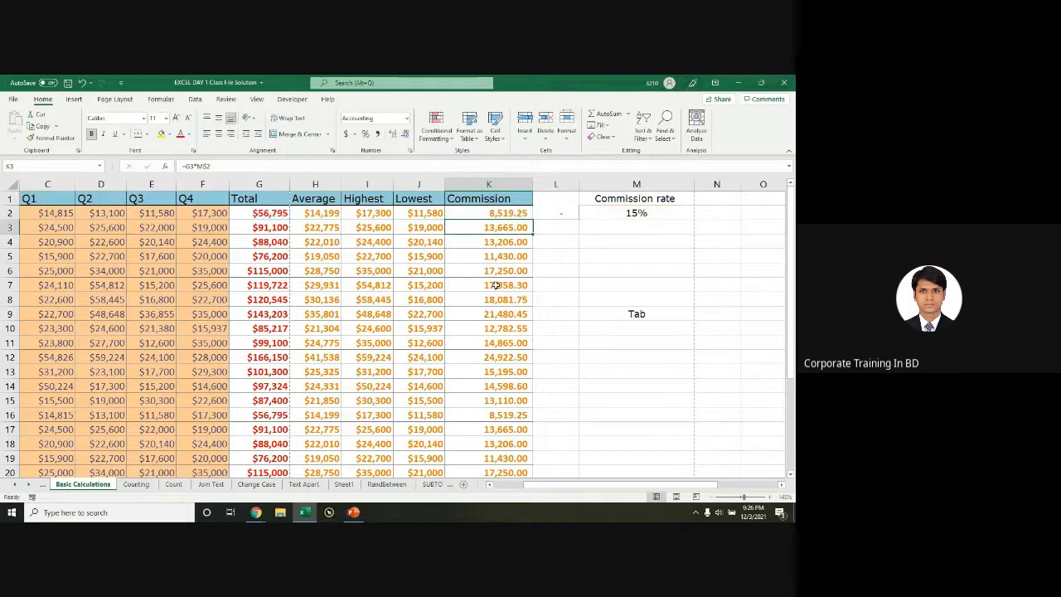
{"action": "left_click", "coordinate": [495, 284]}
{"action": "scroll", "coordinate": [310, 357], "scroll_direction": "down", "scroll_amount": 2, "text": "ctrl"}
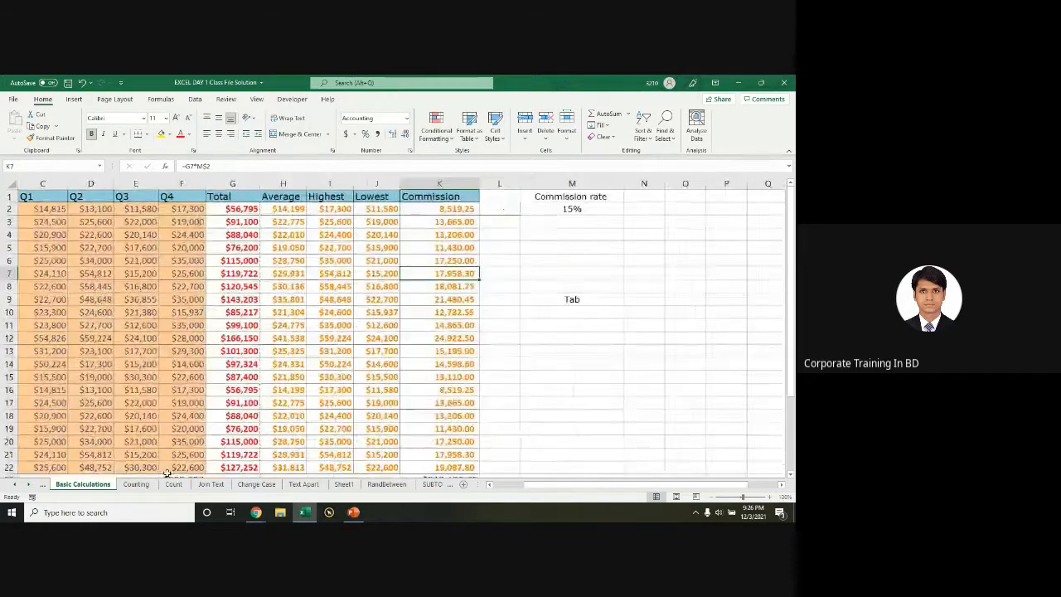
Step: Go to the Count sheet, view C7's COUNTA formula, and select part of the Hi grid
{"action": "left_click", "coordinate": [136, 484]}
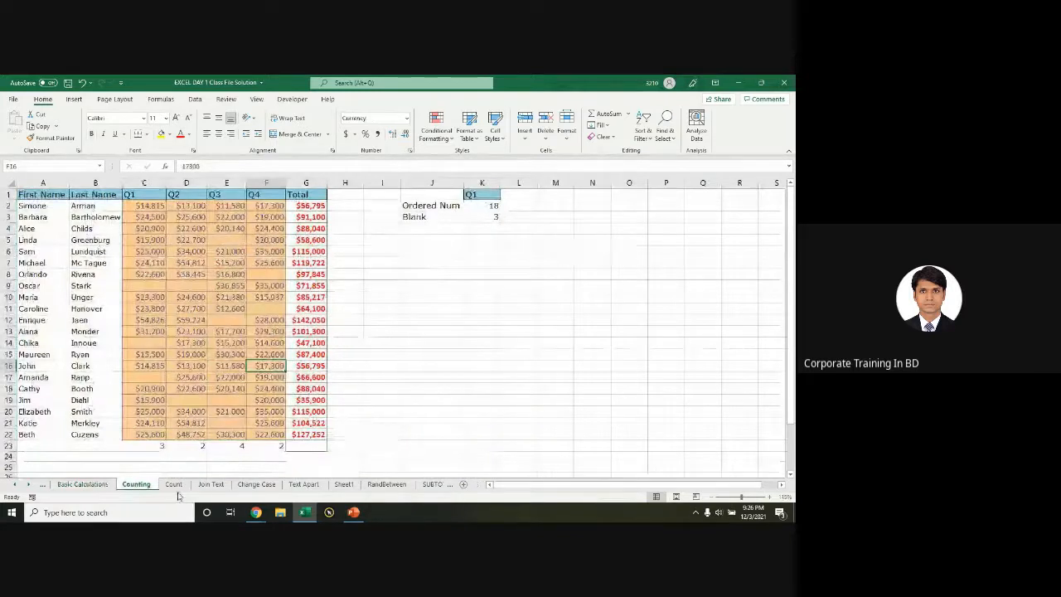
{"action": "left_click", "coordinate": [174, 485]}
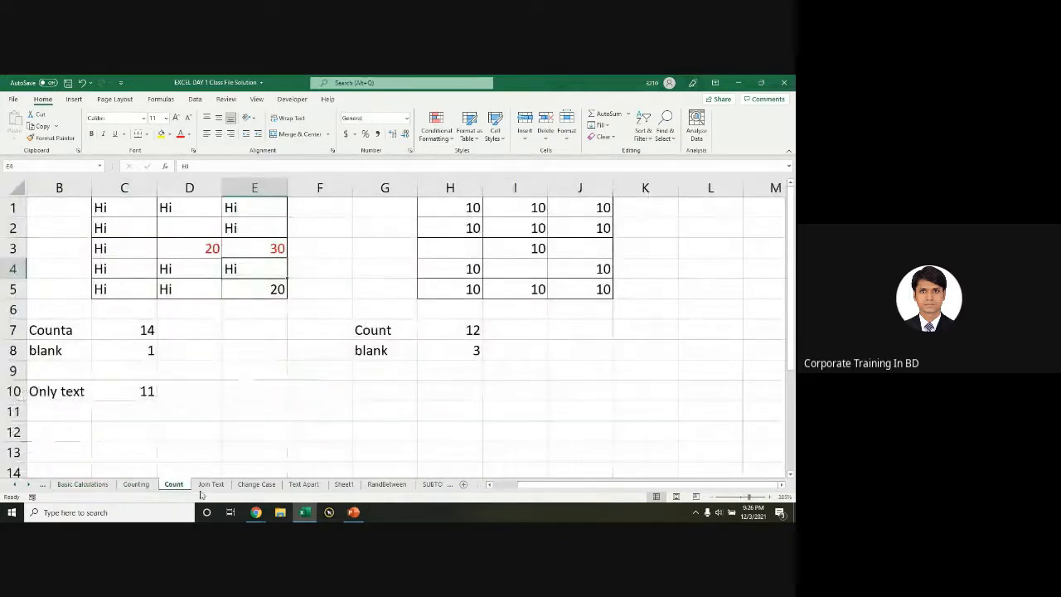
{"action": "left_click", "coordinate": [256, 409]}
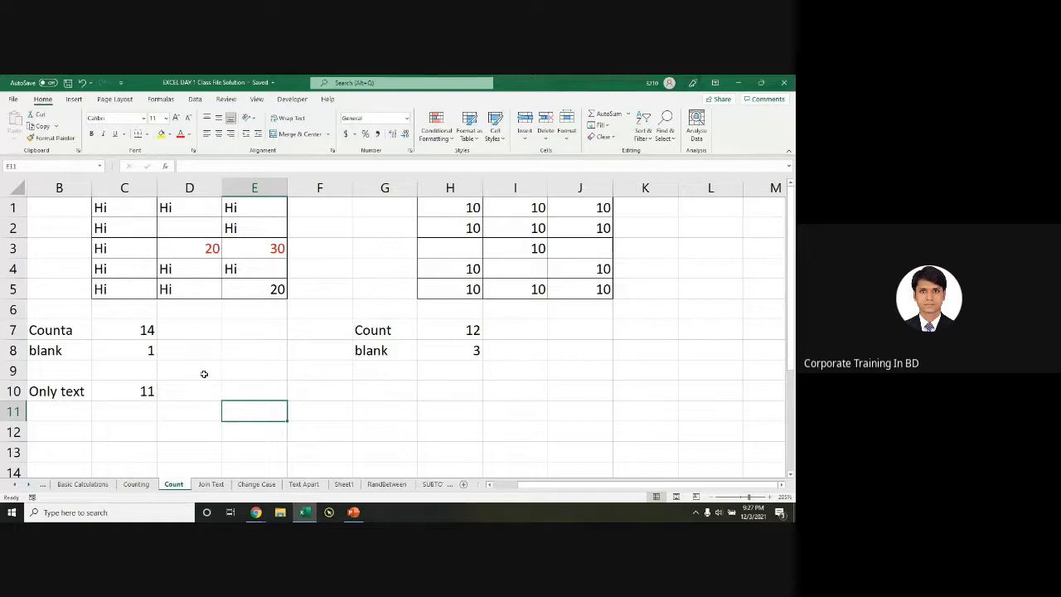
{"action": "left_click", "coordinate": [143, 332]}
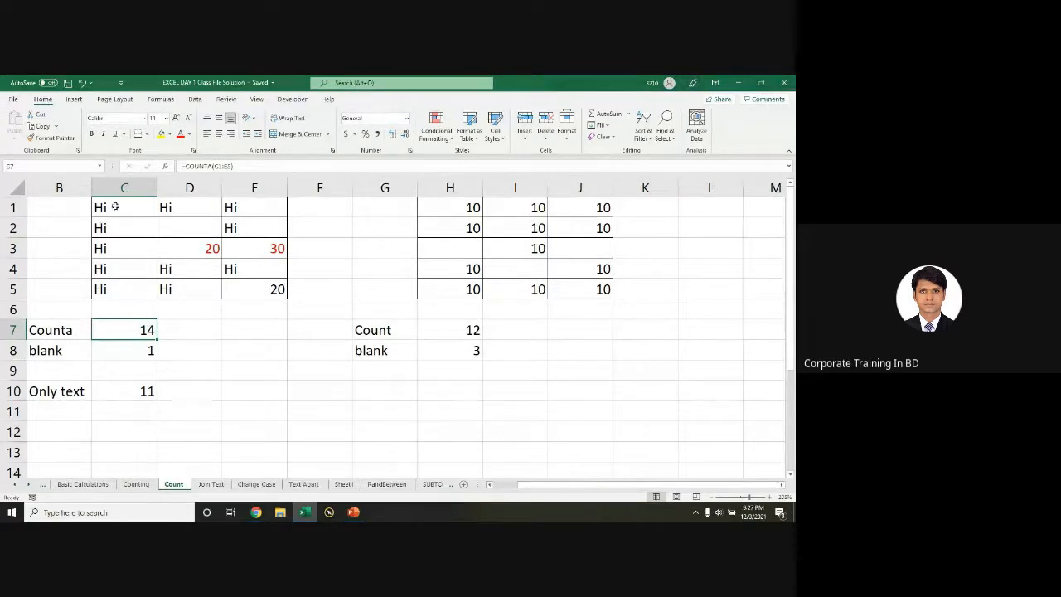
{"action": "left_click_drag", "start_coordinate": [112, 205], "coordinate": [267, 287]}
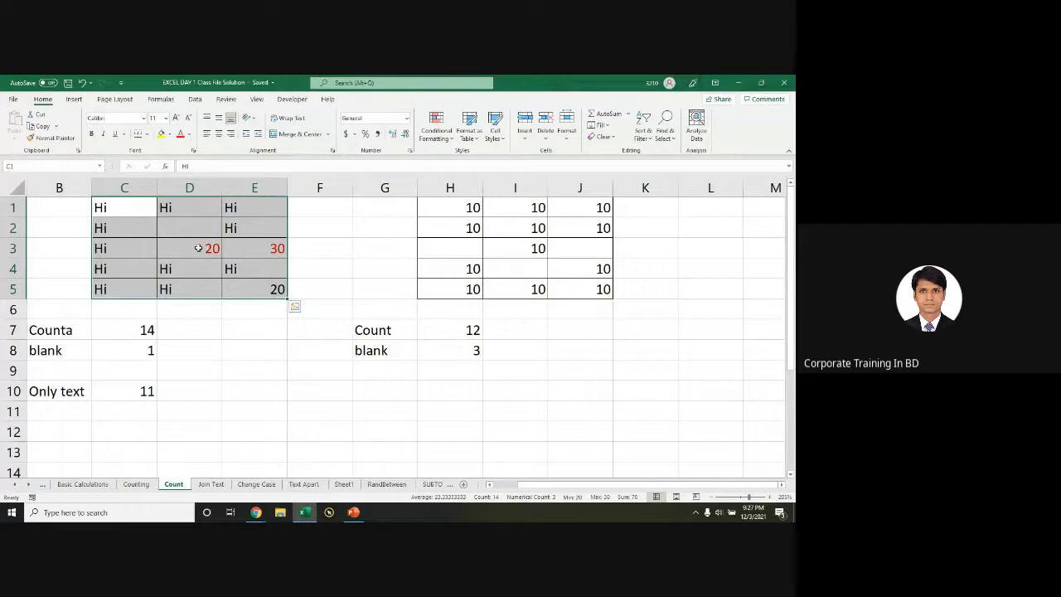
Step: Clear the Hi grid C1:E5, reselect the whole grid, and type Hi into C1
{"action": "key", "text": "Delete"}
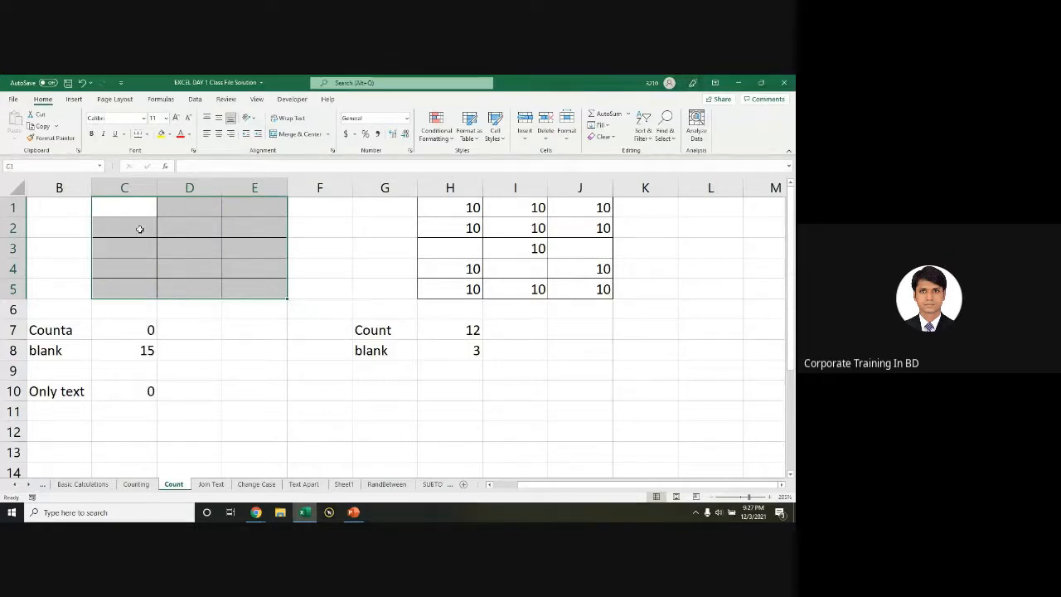
{"action": "left_click_drag", "start_coordinate": [133, 208], "coordinate": [262, 289]}
{"action": "left_click_drag", "start_coordinate": [126, 209], "coordinate": [259, 294]}
{"action": "left_click_drag", "start_coordinate": [262, 282], "coordinate": [124, 213]}
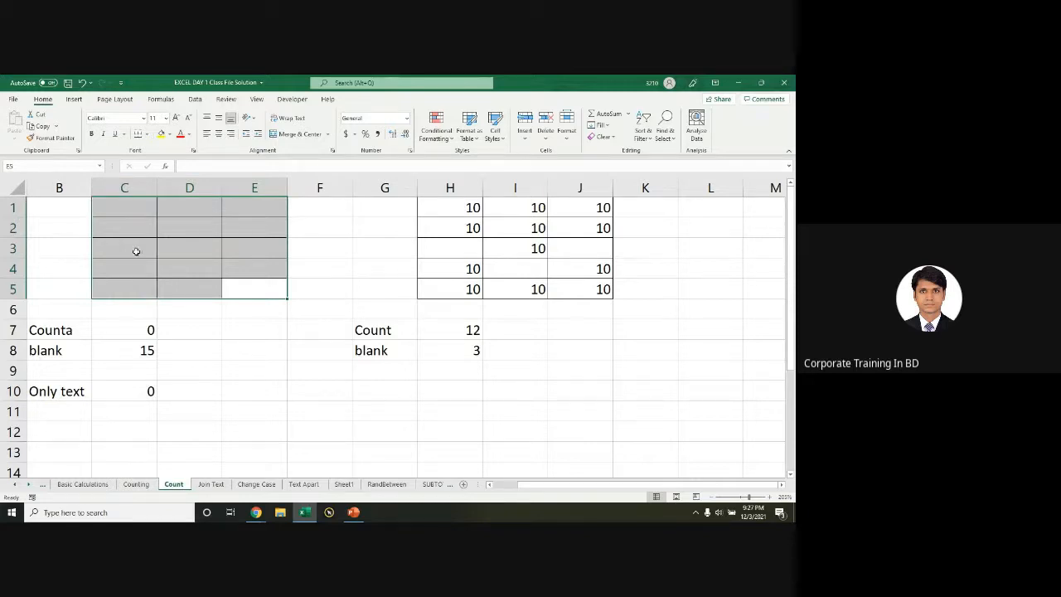
{"action": "left_click_drag", "start_coordinate": [189, 208], "coordinate": [259, 284]}
{"action": "left_click_drag", "start_coordinate": [105, 207], "coordinate": [244, 279]}
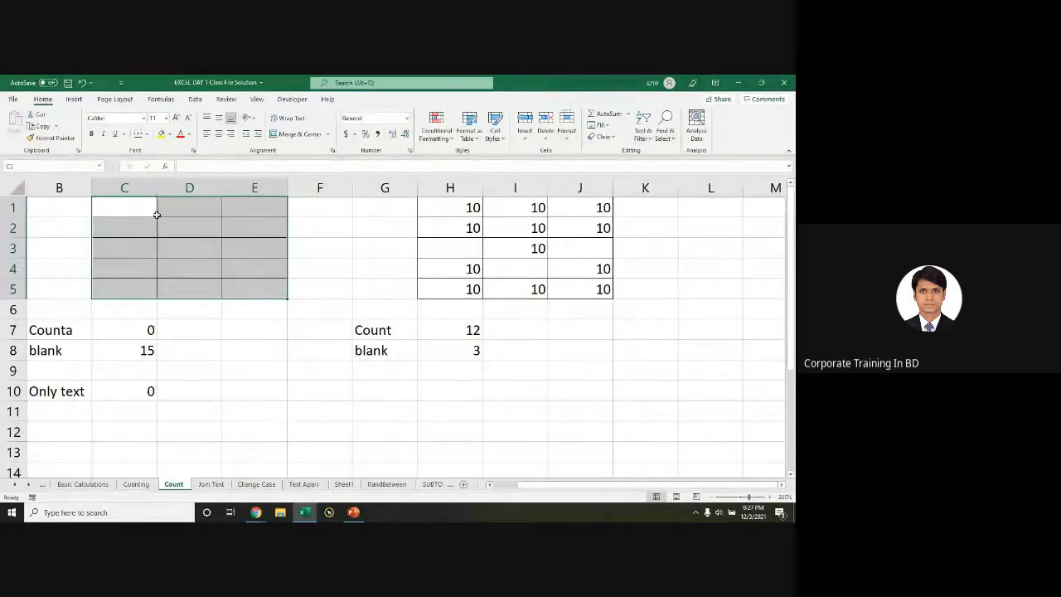
{"action": "type", "text": "Hi"}
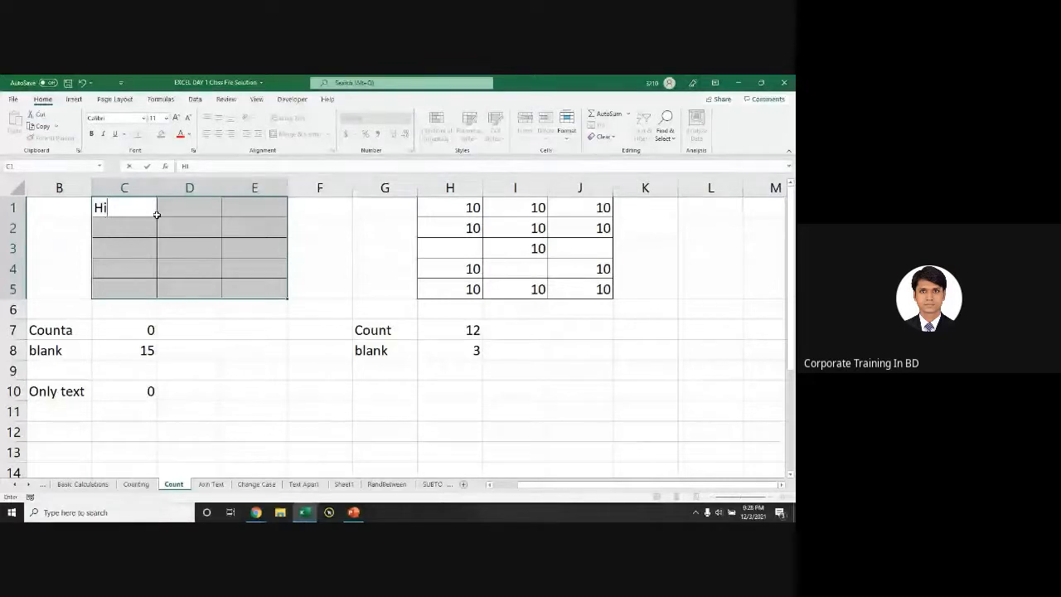
Step: Fill every C1:E5 cell with Hi, then empty cells D3, E3 and D4
{"action": "key", "text": "ctrl+Return"}
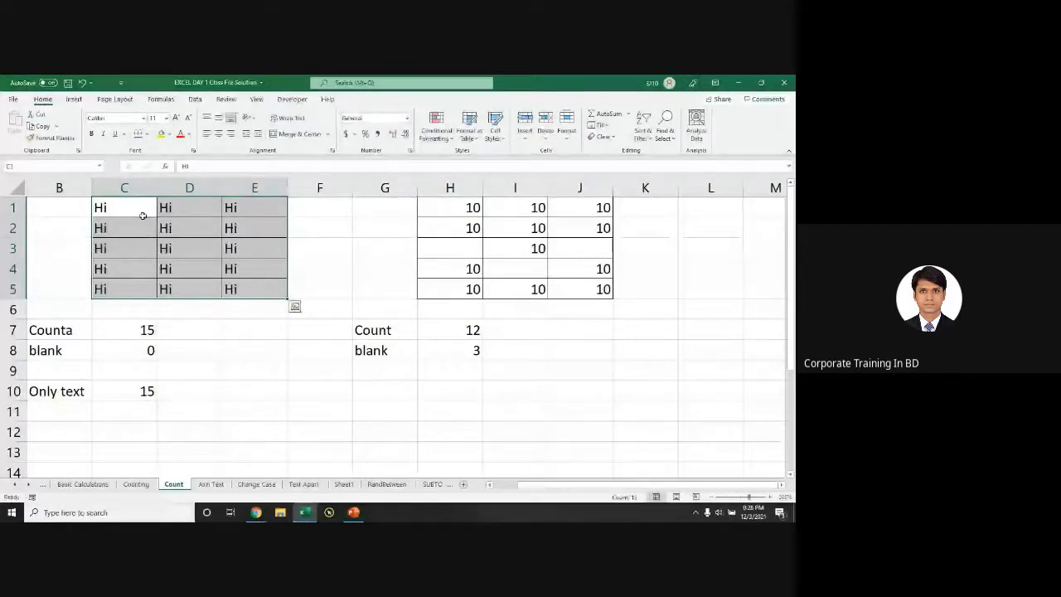
{"action": "left_click", "coordinate": [237, 251]}
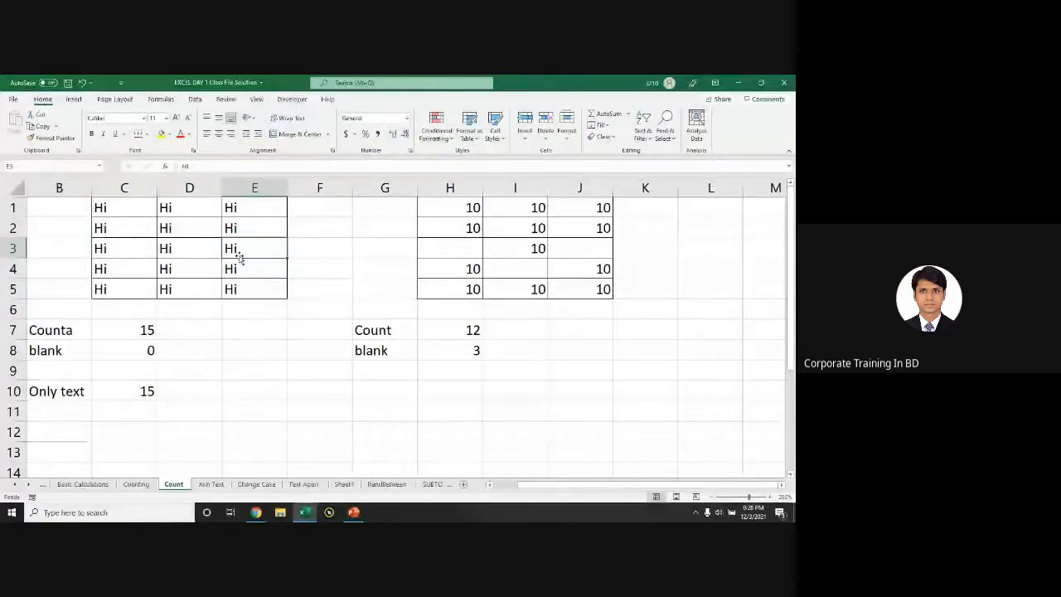
{"action": "key", "text": "Delete"}
{"action": "left_click", "coordinate": [178, 249]}
{"action": "key", "text": "Delete"}
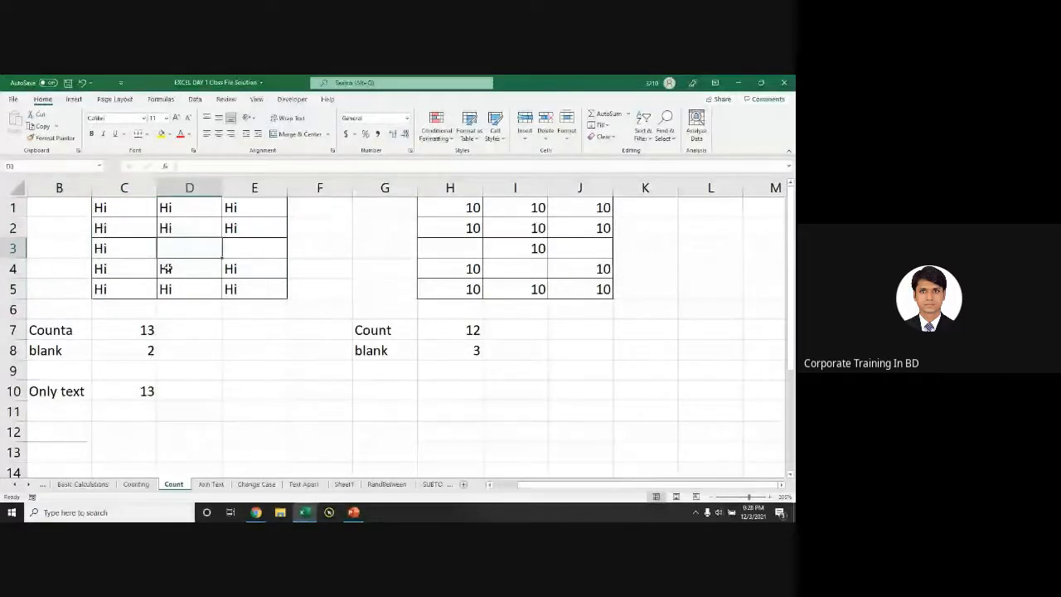
{"action": "left_click", "coordinate": [166, 269]}
{"action": "key", "text": "Delete"}
{"action": "left_click_drag", "start_coordinate": [108, 207], "coordinate": [242, 280]}
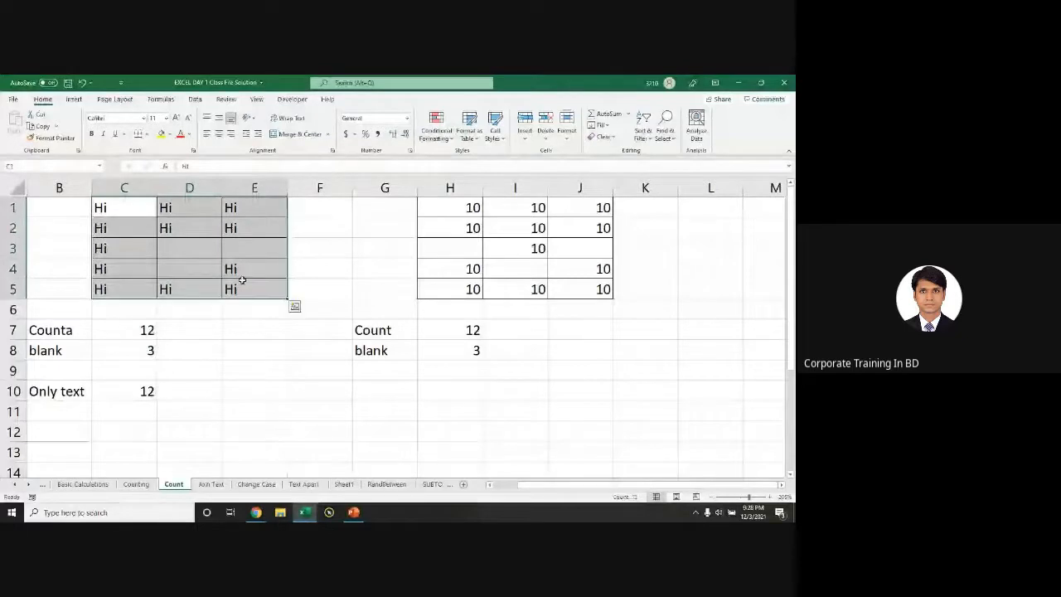
Step: Clear all values from the H1:J5 numbers grid
{"action": "left_click", "coordinate": [136, 249]}
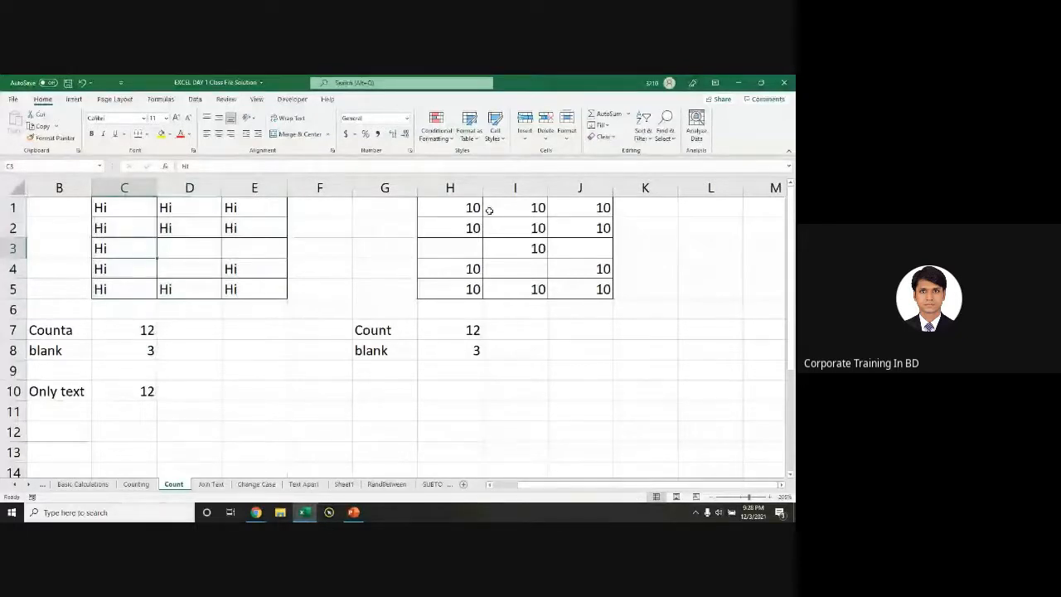
{"action": "left_click_drag", "start_coordinate": [474, 209], "coordinate": [585, 287]}
{"action": "key", "text": "Delete"}
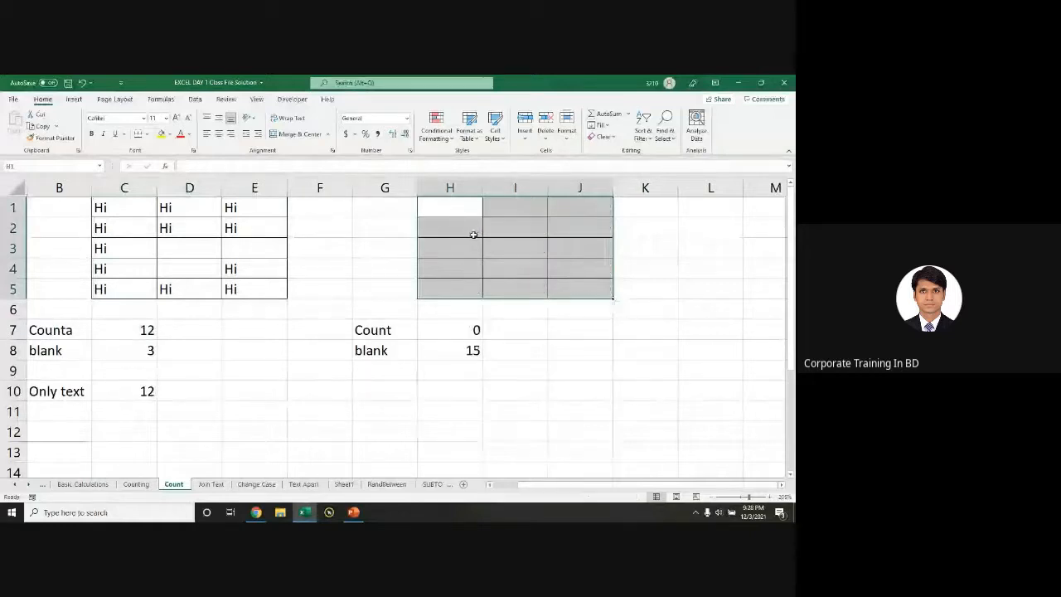
Step: Enter 10 into every cell of the H1:J5 grid at once
{"action": "type", "text": "="}
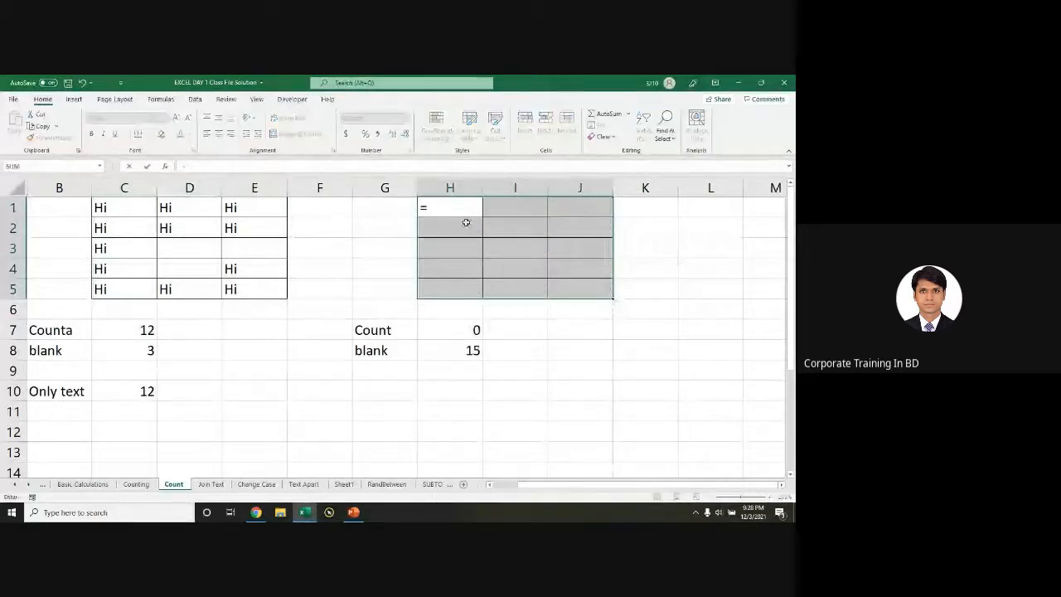
{"action": "key", "text": "Escape"}
{"action": "type", "text": "10"}
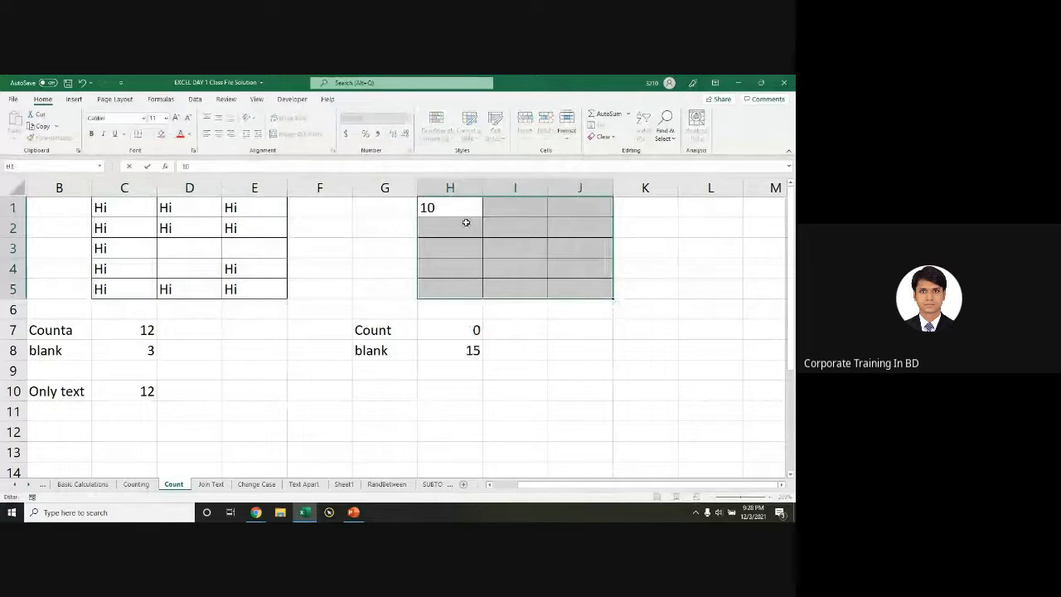
{"action": "key", "text": "ctrl+Return"}
Step: Empty cells I3, H4 and J4, leaving twelve 10s and three blanks
{"action": "left_click", "coordinate": [531, 248]}
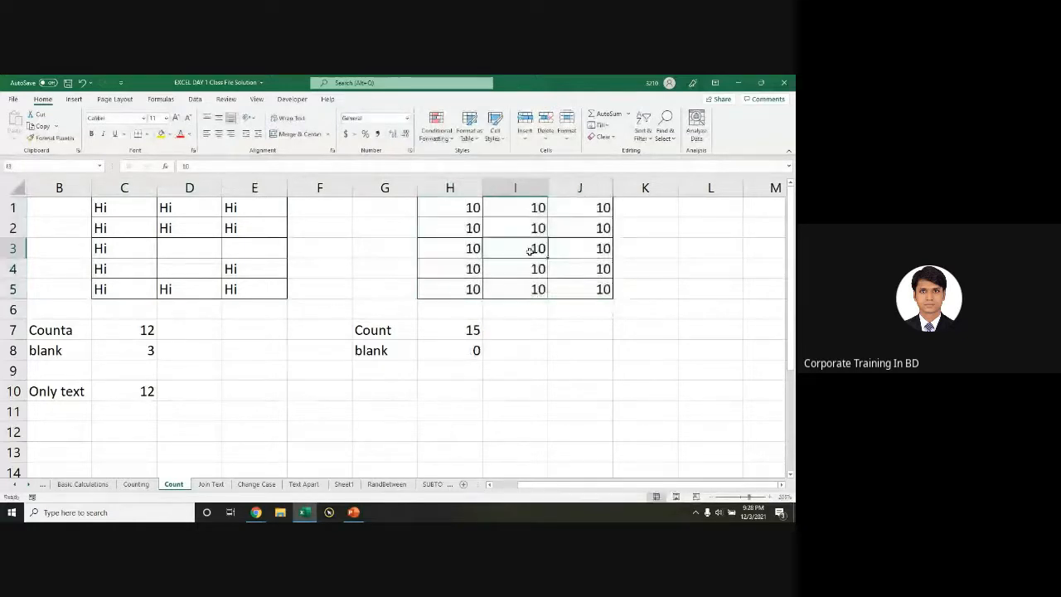
{"action": "key", "text": "Delete"}
{"action": "left_click", "coordinate": [473, 268]}
{"action": "key", "text": "Delete"}
{"action": "left_click", "coordinate": [552, 268]}
{"action": "key", "text": "Delete"}
{"action": "left_click", "coordinate": [530, 309]}
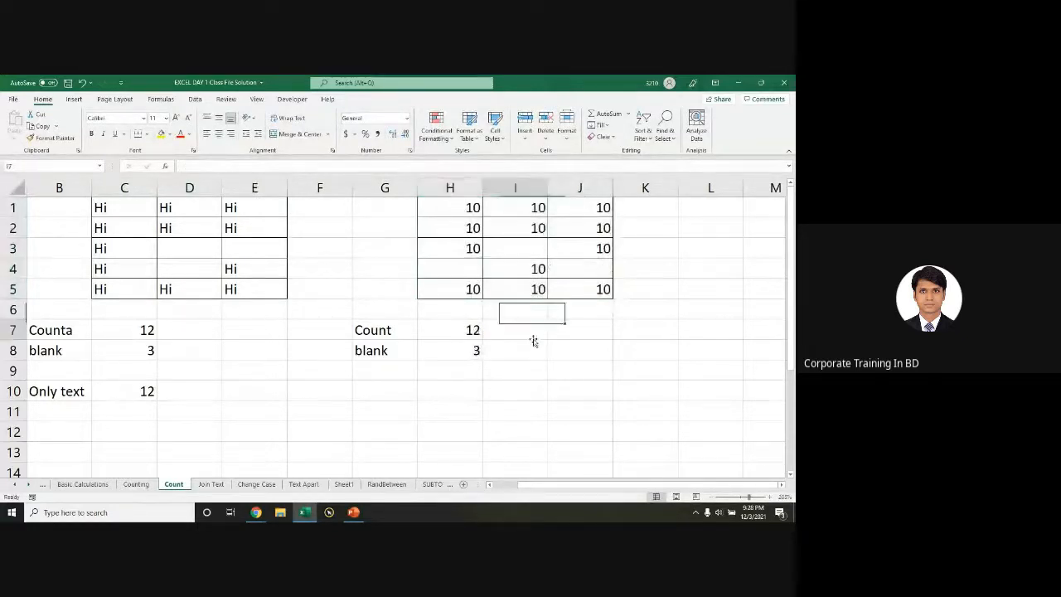
{"action": "left_click", "coordinate": [526, 332]}
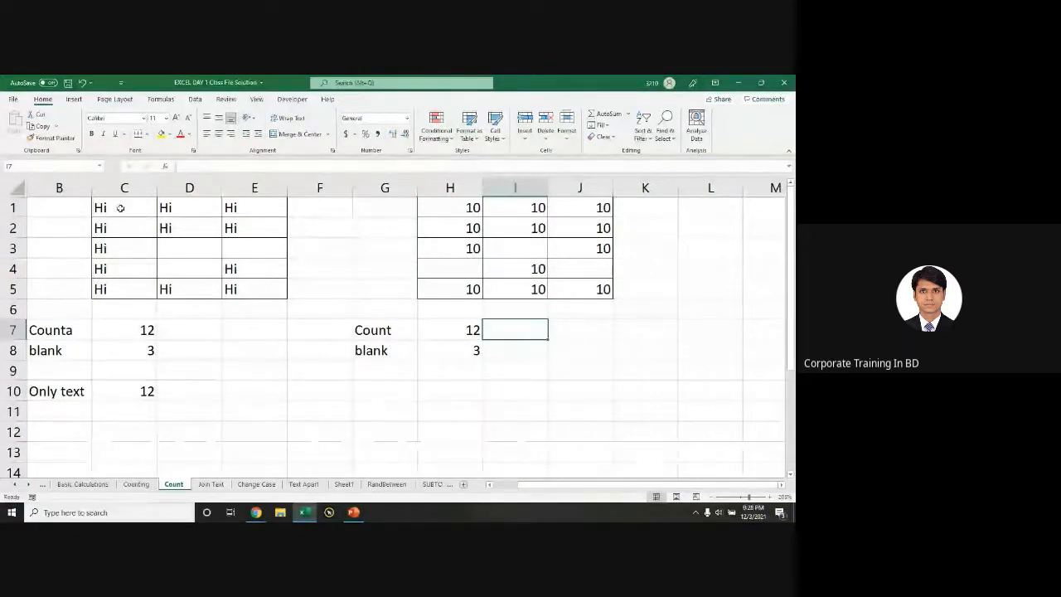
{"action": "left_click_drag", "start_coordinate": [466, 211], "coordinate": [584, 301]}
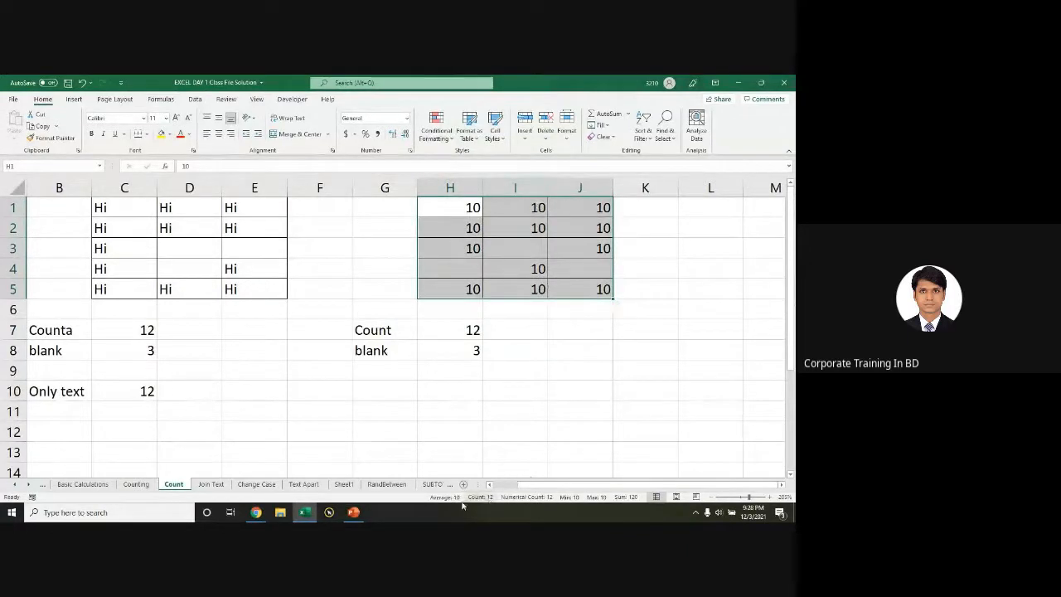
{"action": "key", "text": "ctrl+q"}
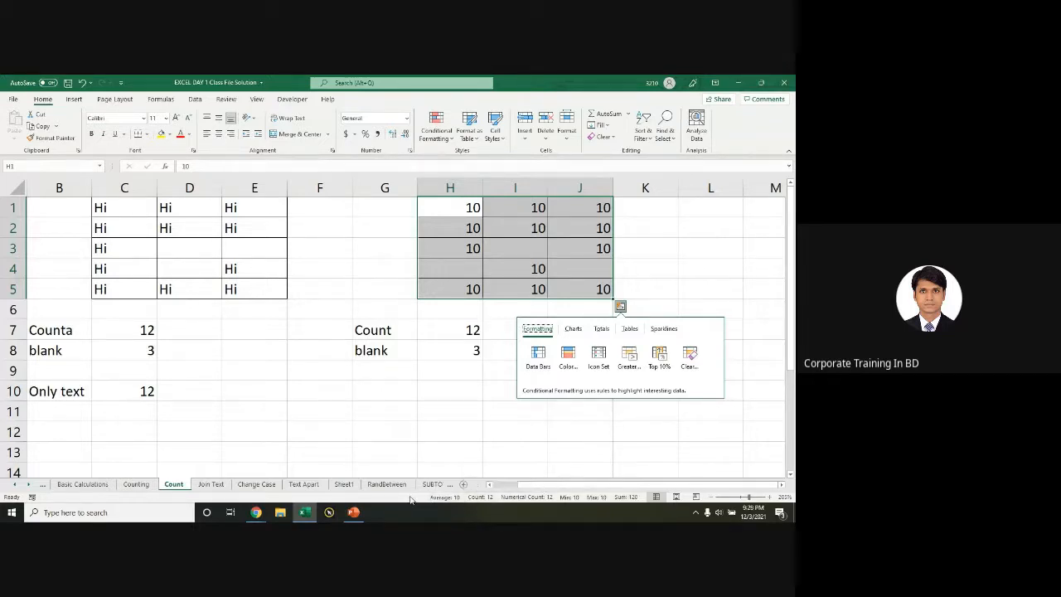
{"action": "left_click", "coordinate": [448, 328]}
{"action": "left_click_drag", "start_coordinate": [448, 327], "coordinate": [464, 345]}
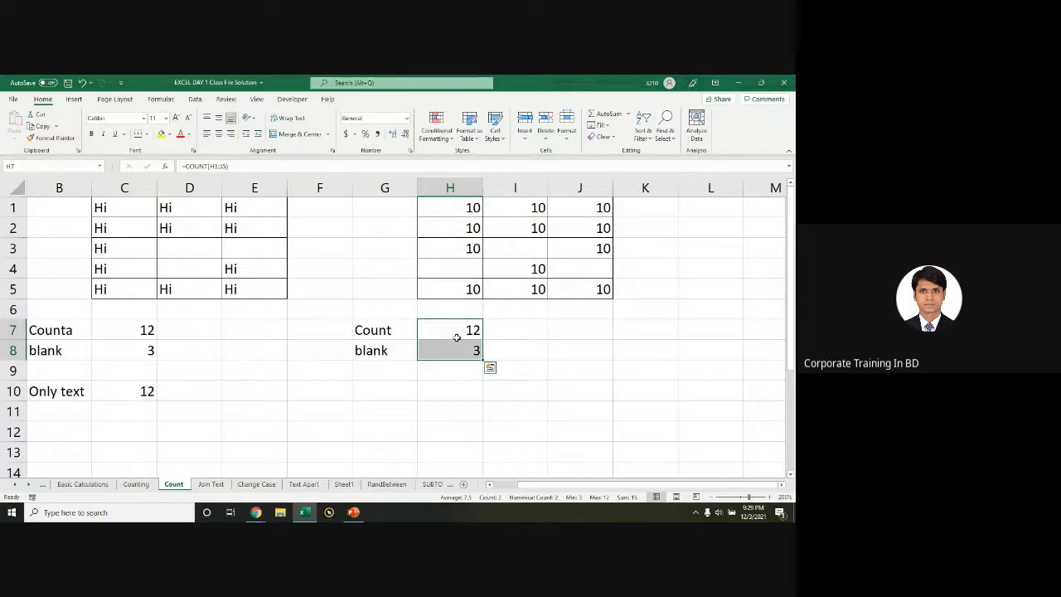
{"action": "left_click_drag", "start_coordinate": [471, 320], "coordinate": [464, 377]}
{"action": "key", "text": "ctrl+z"}
{"action": "left_click", "coordinate": [461, 329]}
{"action": "left_click", "coordinate": [455, 387]}
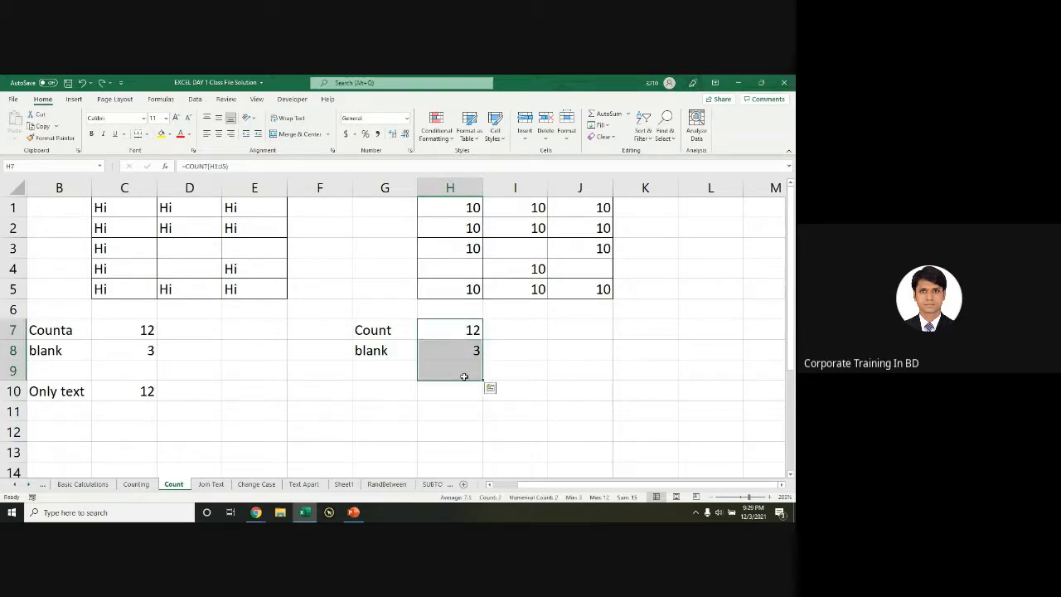
Step: Clear the old results and enter =COUNT(H1:J5) in H7
{"action": "key", "text": "Delete"}
{"action": "left_click", "coordinate": [454, 330]}
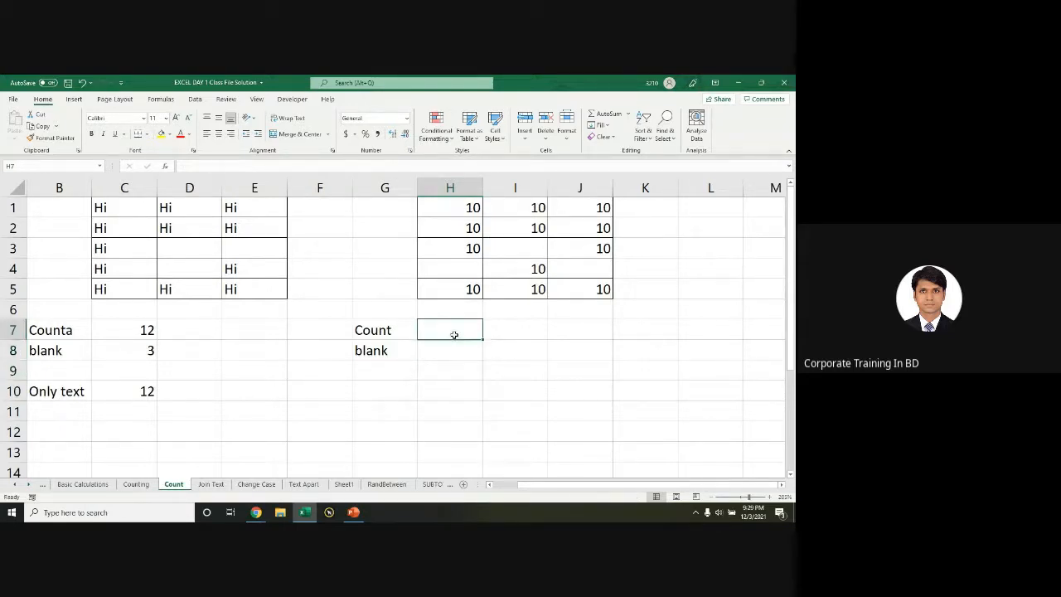
{"action": "left_click_drag", "start_coordinate": [467, 209], "coordinate": [600, 290]}
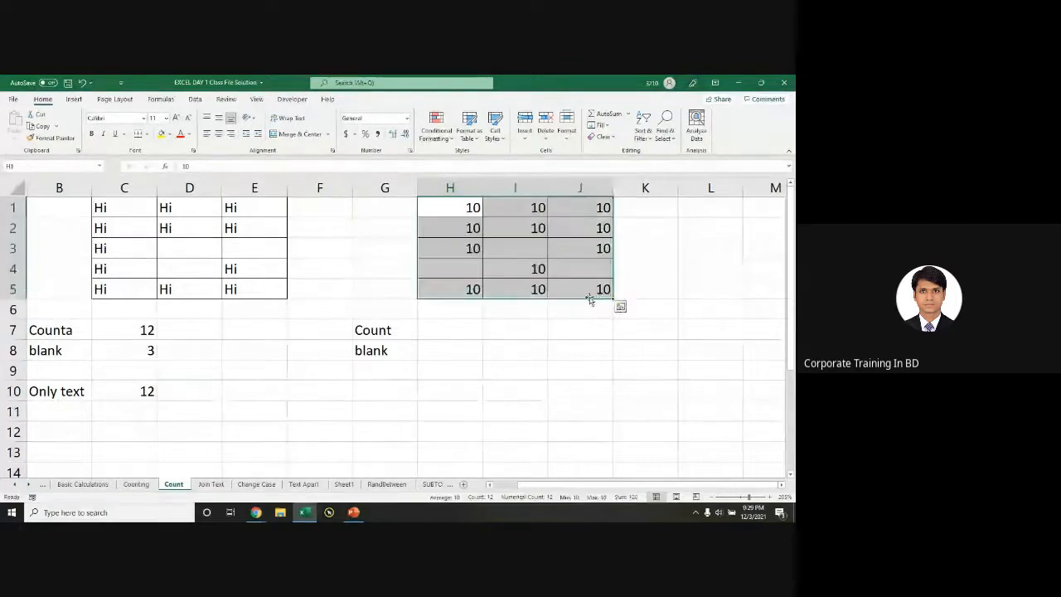
{"action": "left_click", "coordinate": [442, 335]}
{"action": "type", "text": "="}
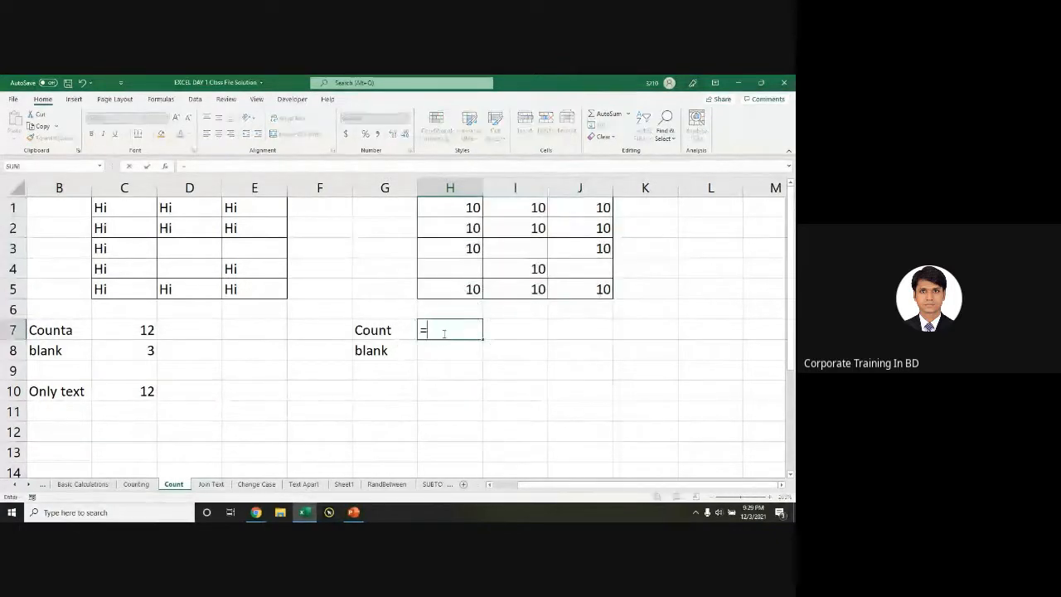
{"action": "type", "text": "count"}
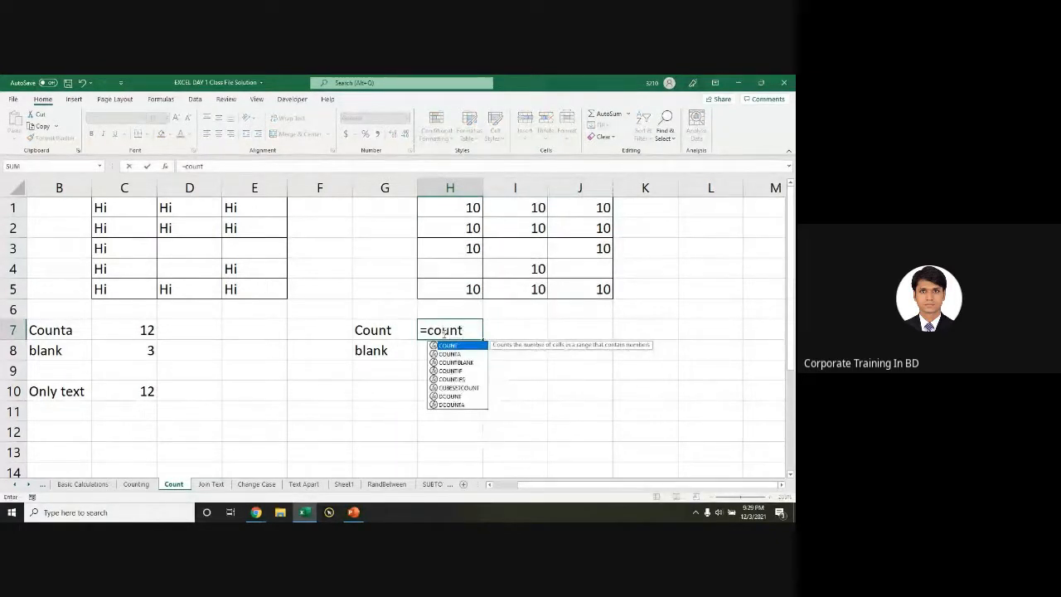
{"action": "key", "text": "Tab"}
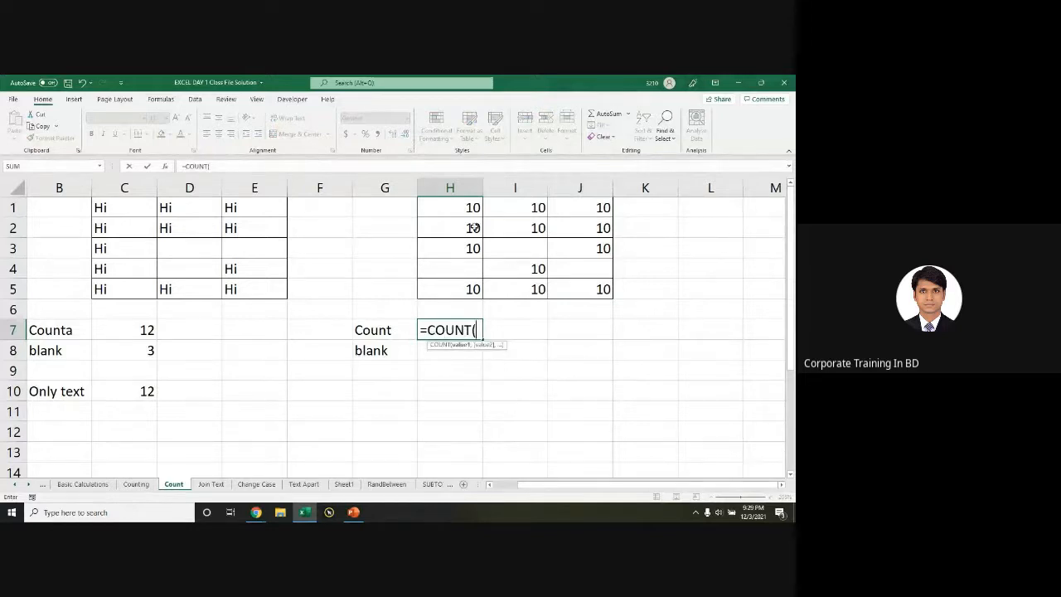
{"action": "left_click_drag", "start_coordinate": [458, 207], "coordinate": [591, 286]}
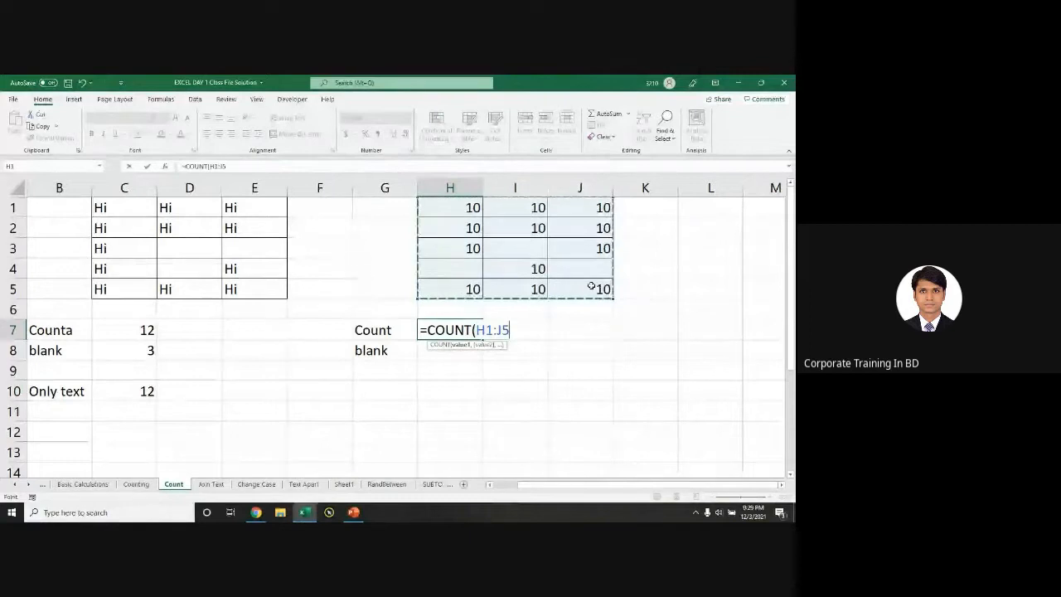
{"action": "type", "text": ")"}
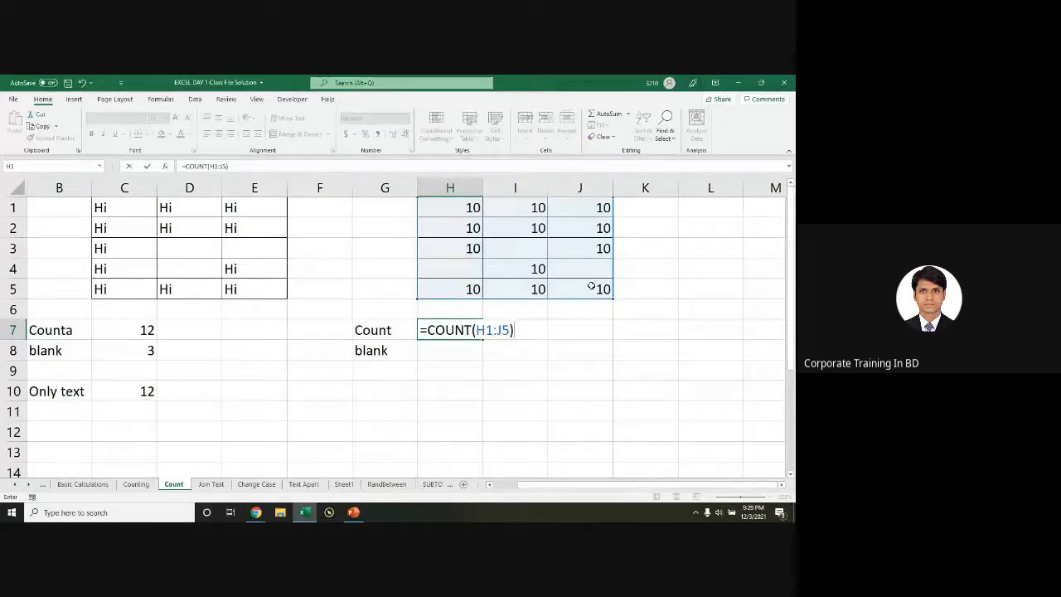
{"action": "key", "text": "Return"}
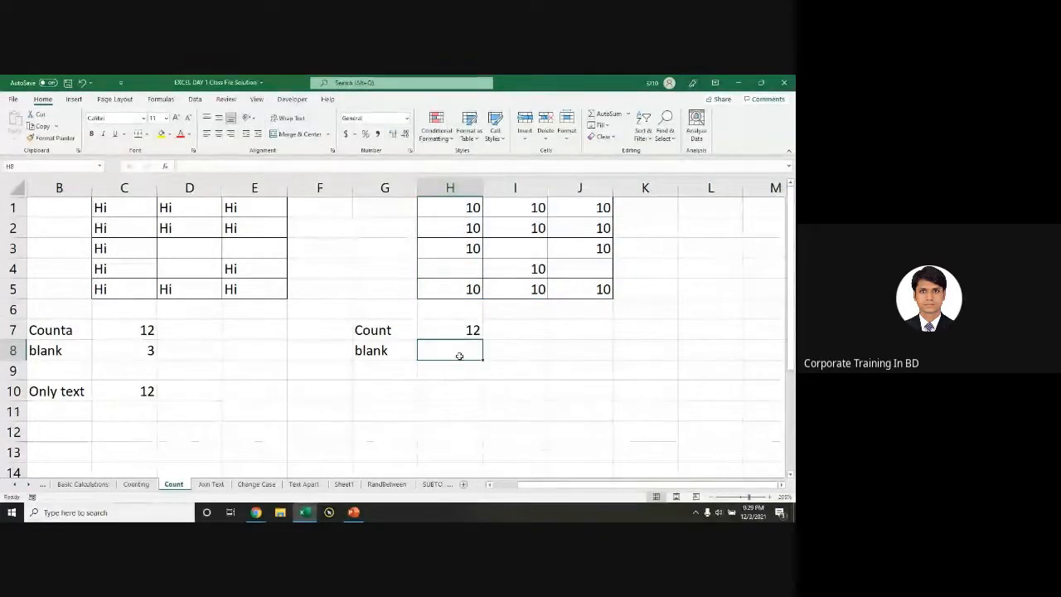
Step: Enter =COUNTBLANK(H1:J5) in H8
{"action": "type", "text": "="}
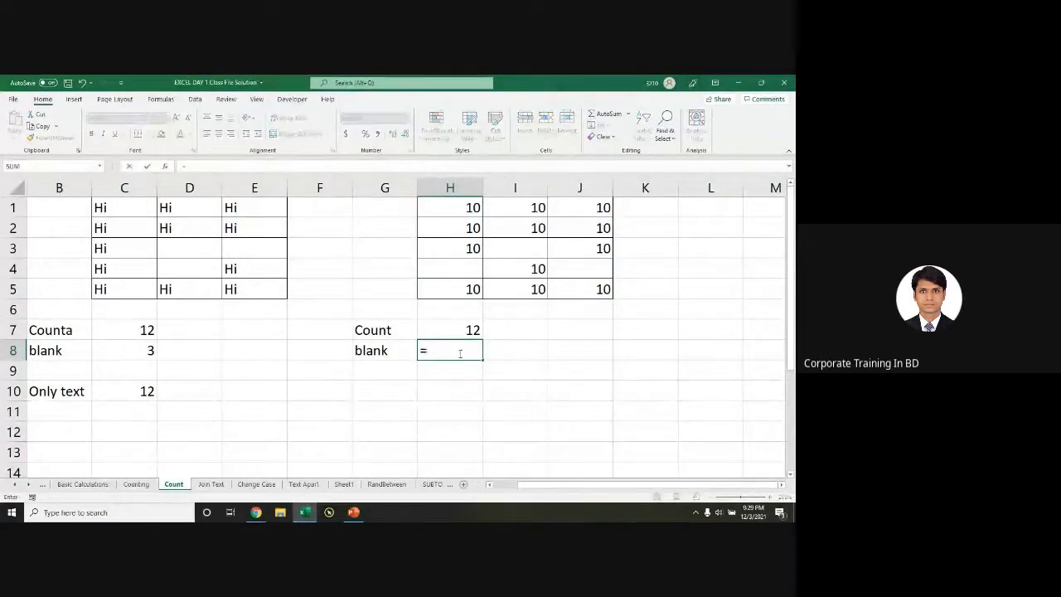
{"action": "type", "text": "countbl"}
{"action": "key", "text": "Tab"}
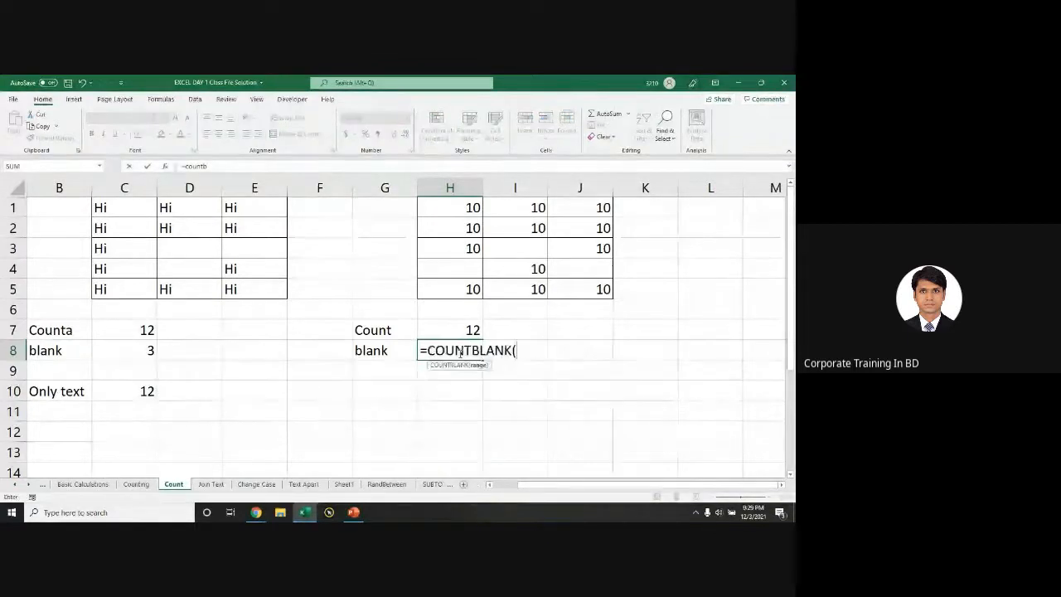
{"action": "left_click_drag", "start_coordinate": [456, 216], "coordinate": [579, 291]}
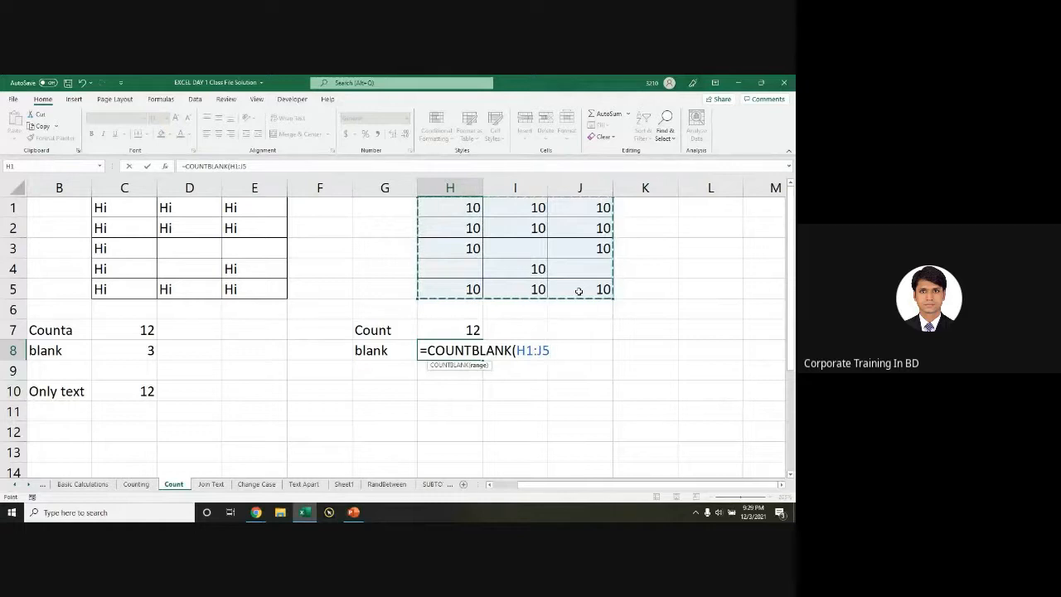
{"action": "type", "text": ")"}
{"action": "key", "text": "Return"}
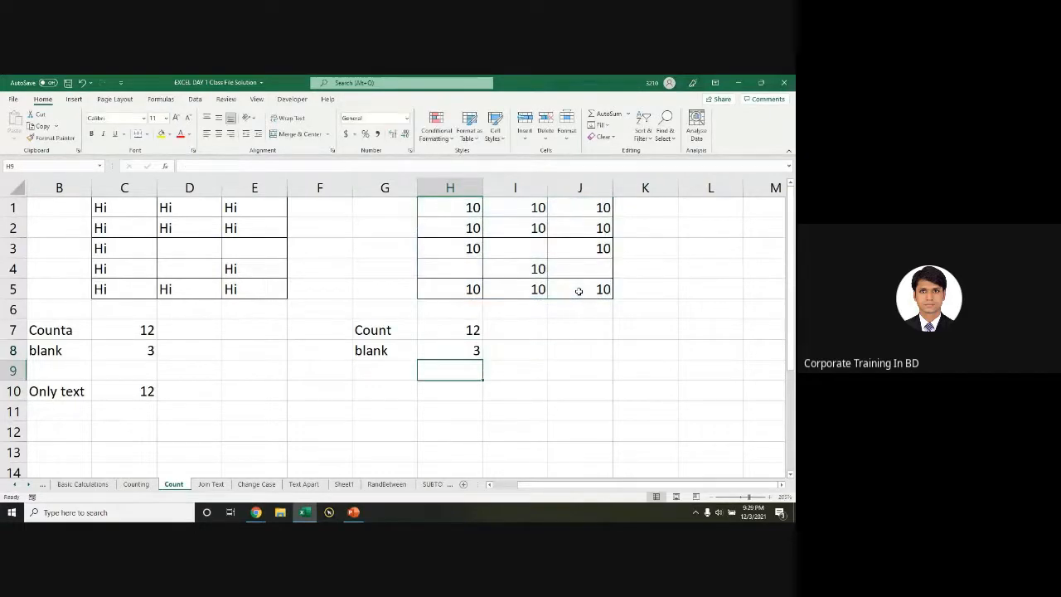
Step: Check the H7 and H8 formulas without changing them
{"action": "left_click", "coordinate": [476, 349]}
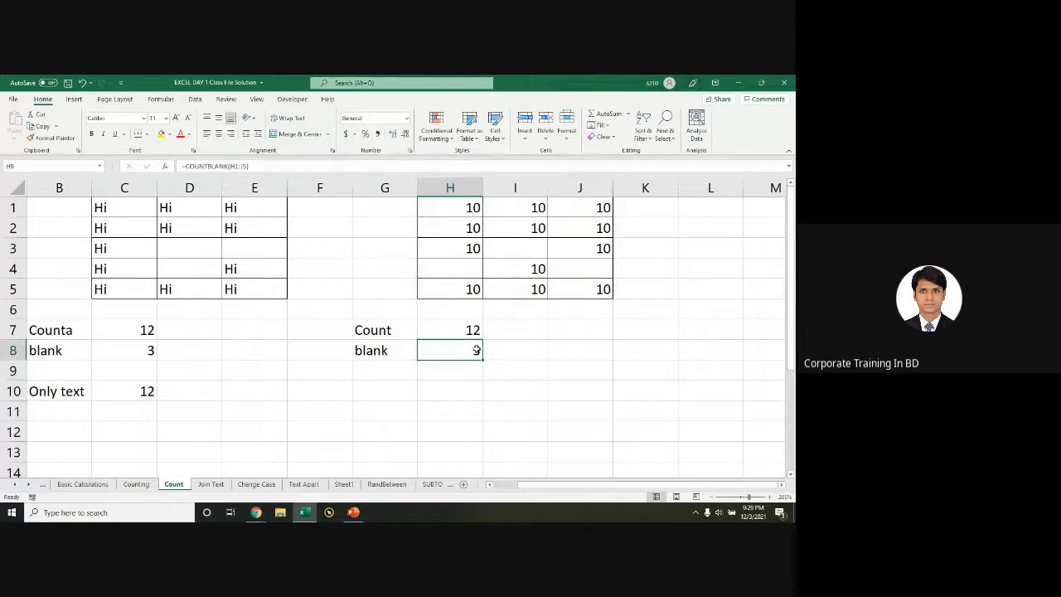
{"action": "double_click", "coordinate": [453, 330]}
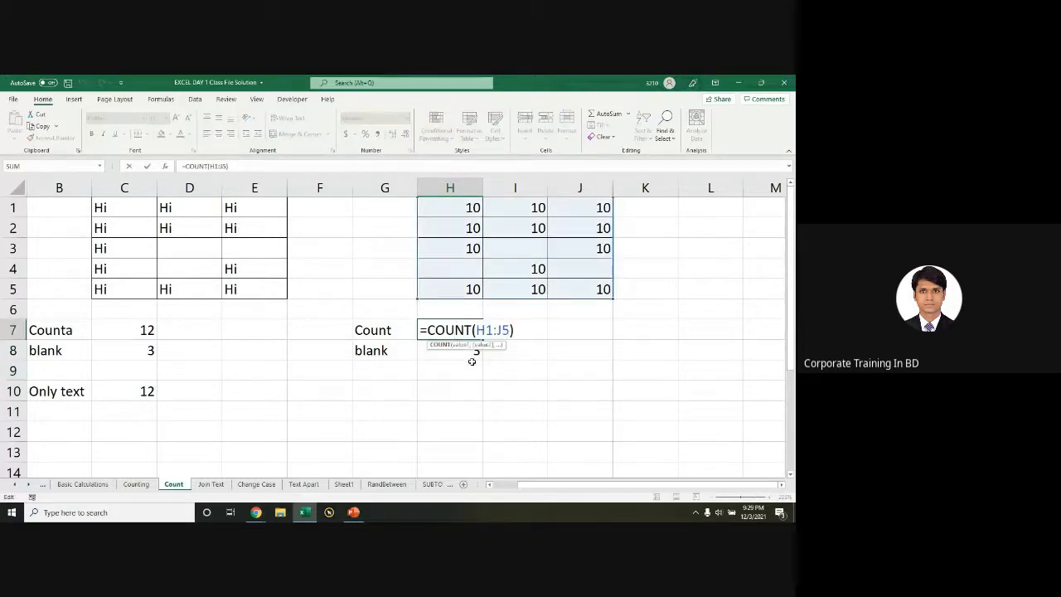
{"action": "key", "text": "Escape"}
{"action": "left_click", "coordinate": [450, 351]}
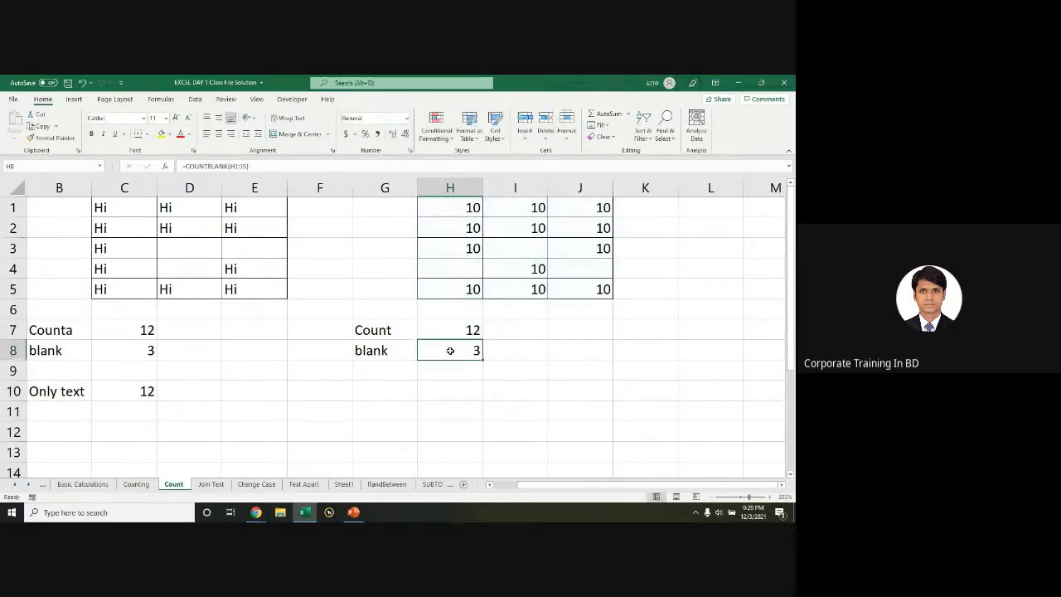
{"action": "double_click", "coordinate": [452, 351]}
{"action": "key", "text": "Escape"}
Step: Delete the old Counta, blank and Only text results in C7:C10
{"action": "left_click_drag", "start_coordinate": [124, 330], "coordinate": [147, 405]}
{"action": "key", "text": "Delete"}
{"action": "left_click", "coordinate": [125, 330]}
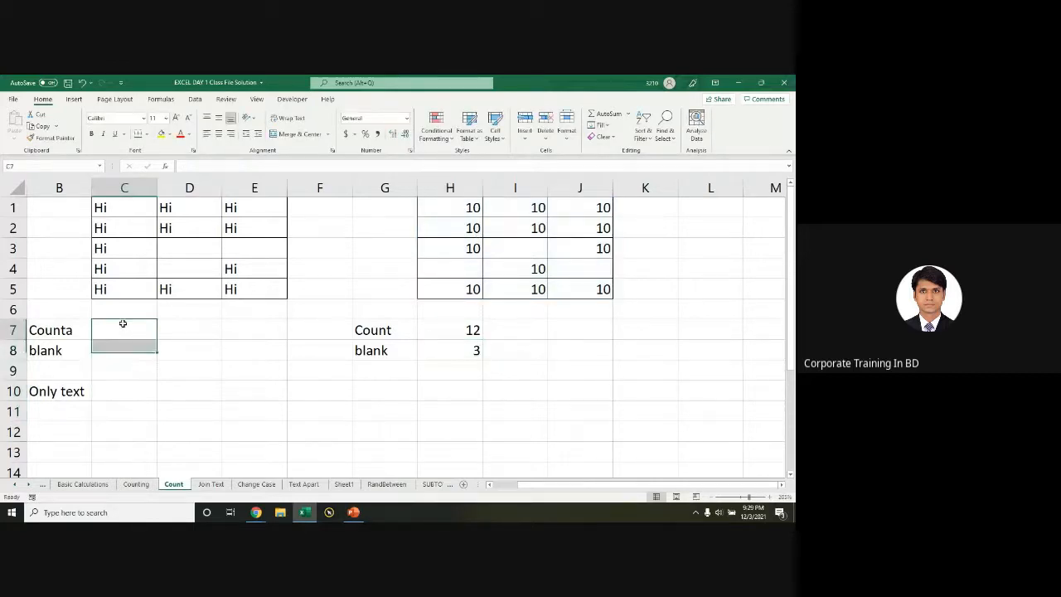
{"action": "left_click_drag", "start_coordinate": [128, 209], "coordinate": [220, 301]}
{"action": "left_click", "coordinate": [138, 308]}
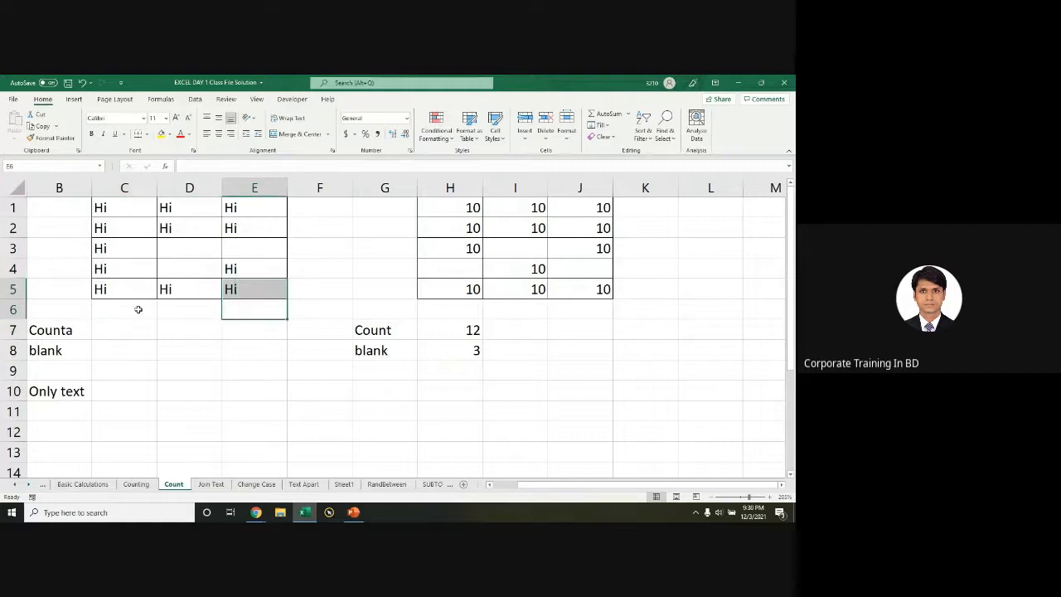
{"action": "left_click", "coordinate": [133, 348]}
{"action": "left_click", "coordinate": [132, 330]}
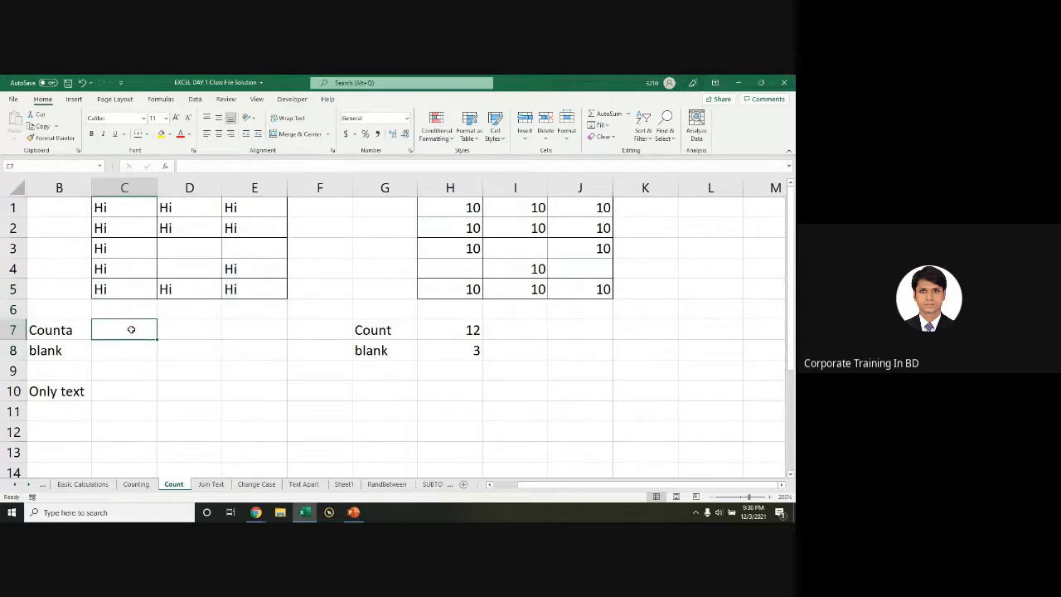
Step: Enter =COUNT(C1:E5) in C7 and check the formula, which returns 0
{"action": "type", "text": "cou"}
{"action": "key", "text": "BackSpace"}
{"action": "key", "text": "BackSpace"}
{"action": "type", "text": "="}
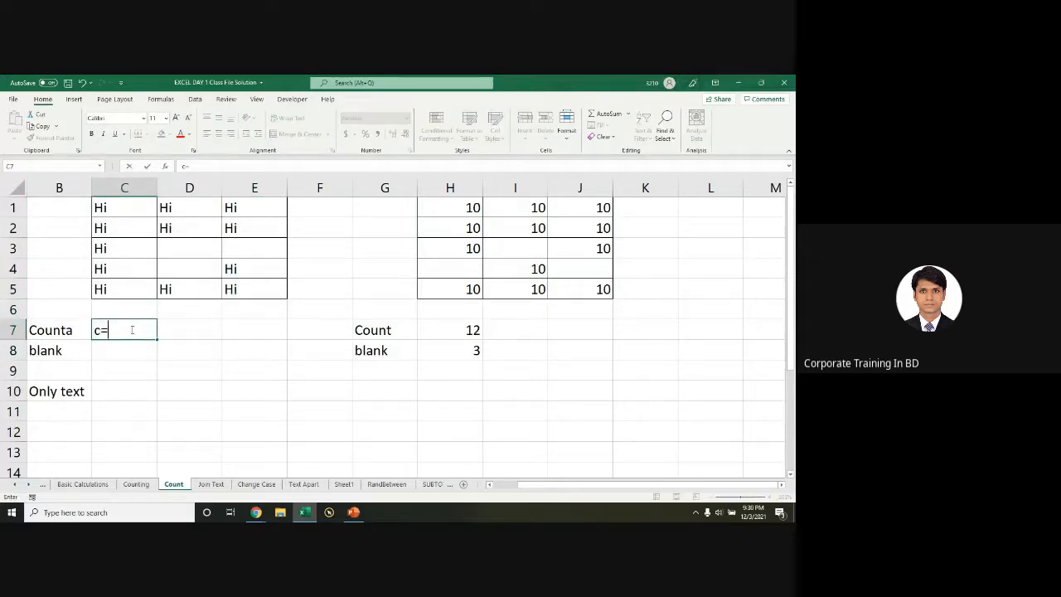
{"action": "type", "text": "coun="}
{"action": "key", "text": "BackSpace"}
{"action": "key", "text": "BackSpace"}
{"action": "key", "text": "BackSpace"}
{"action": "key", "text": "BackSpace"}
{"action": "key", "text": "BackSpace"}
{"action": "key", "text": "BackSpace"}
{"action": "key", "text": "BackSpace"}
{"action": "type", "text": "=count"}
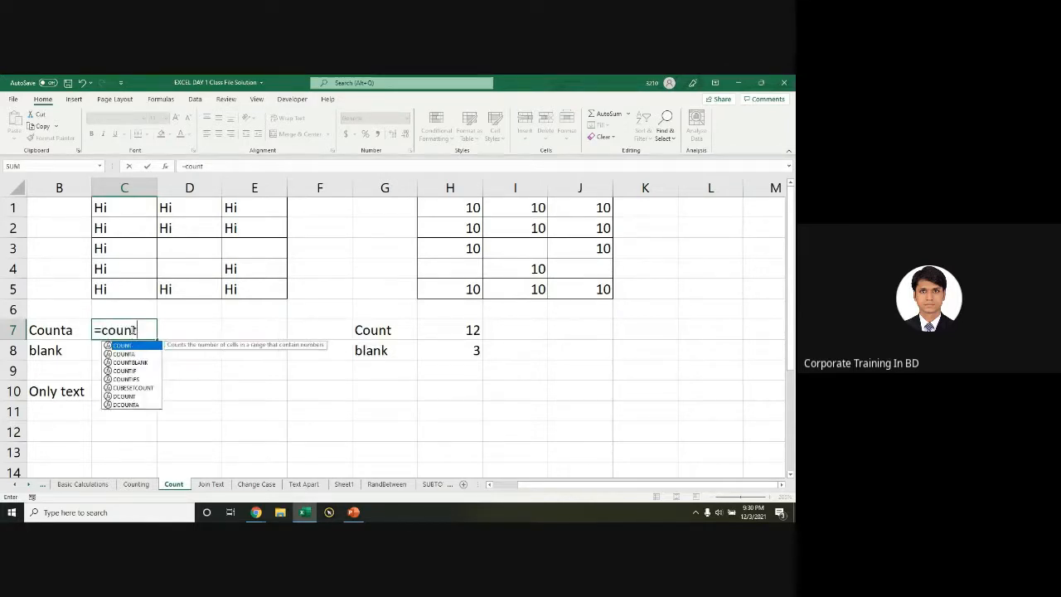
{"action": "key", "text": "Tab"}
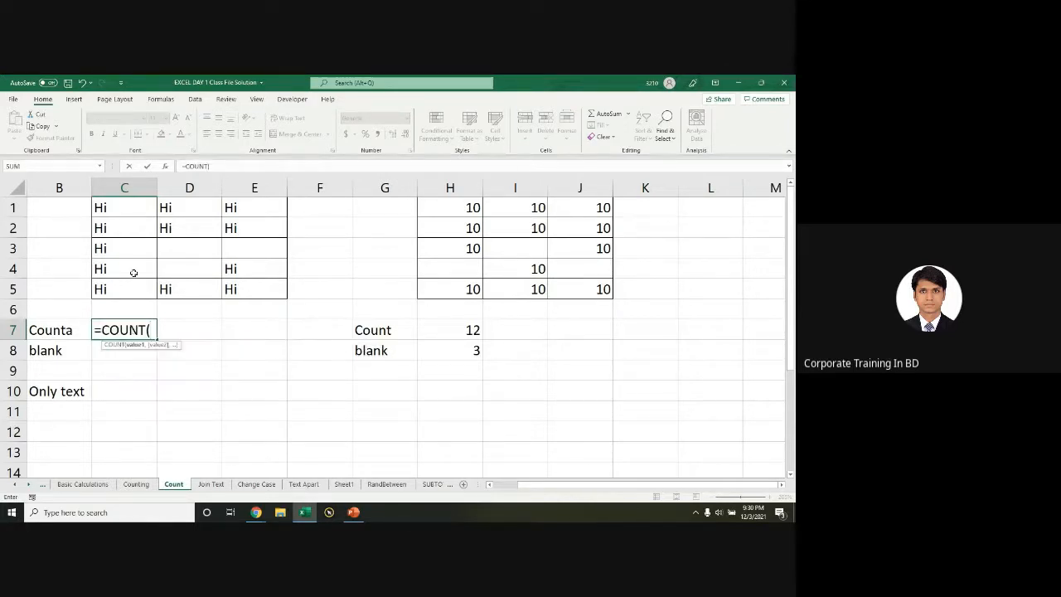
{"action": "left_click_drag", "start_coordinate": [118, 208], "coordinate": [249, 289]}
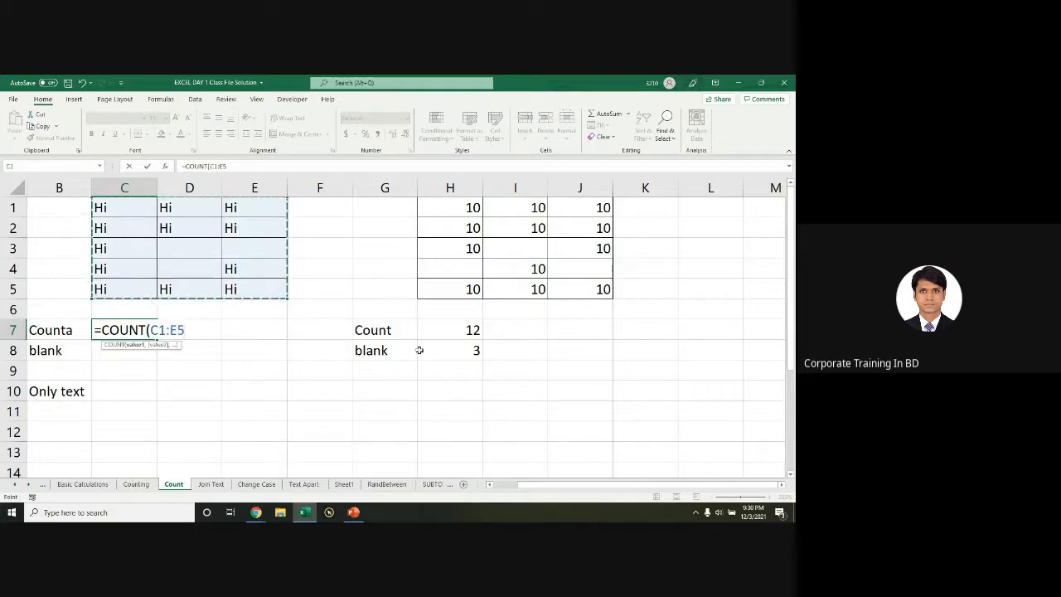
{"action": "key", "text": "Return"}
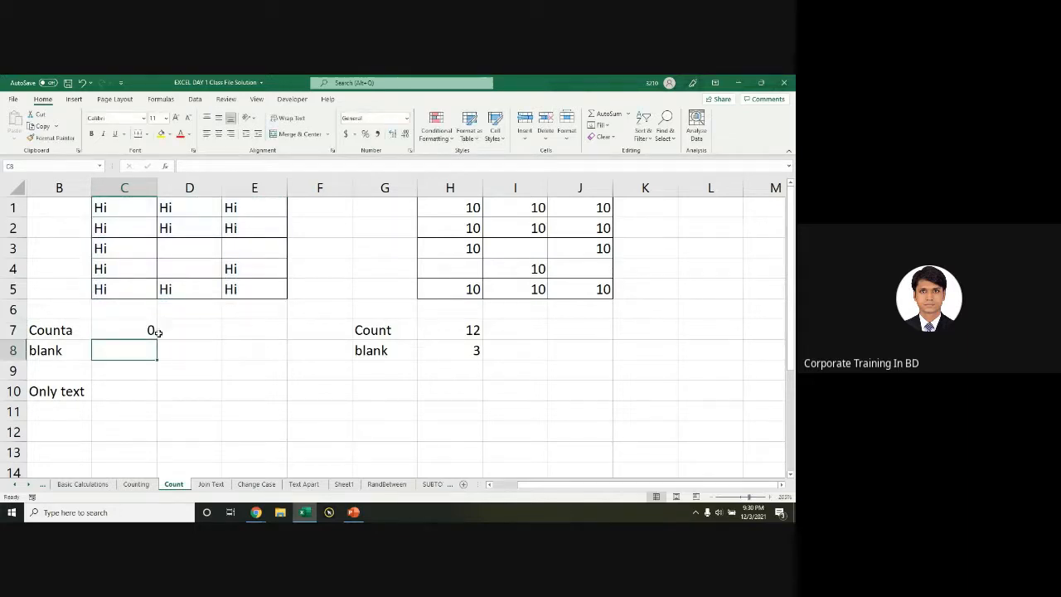
{"action": "left_click", "coordinate": [132, 329]}
{"action": "double_click", "coordinate": [132, 330]}
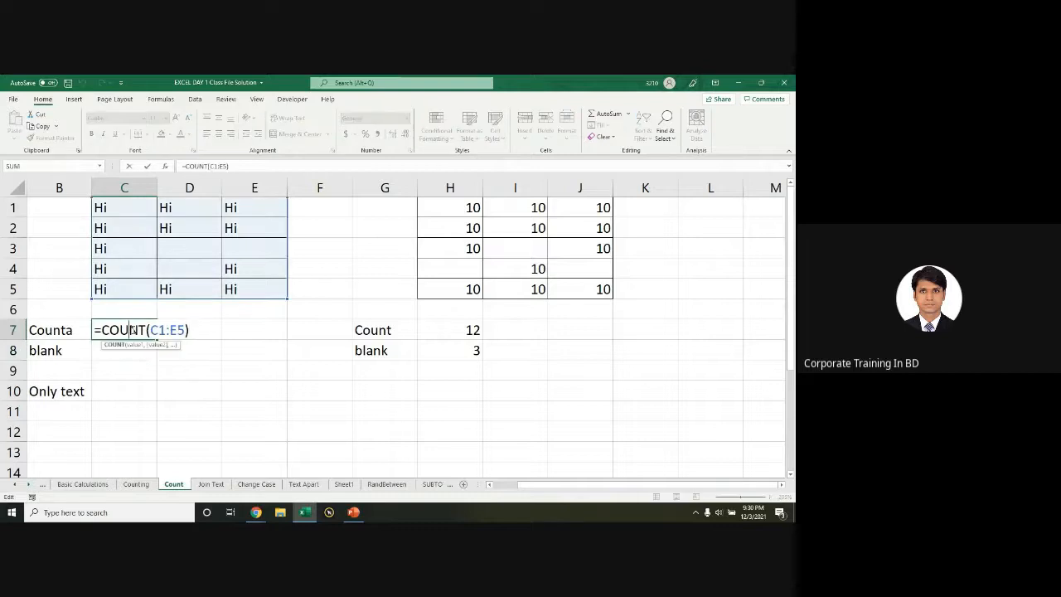
{"action": "key", "text": "Escape"}
Step: Enter =COUNTA(C1:E5) in C7
{"action": "type", "text": "="}
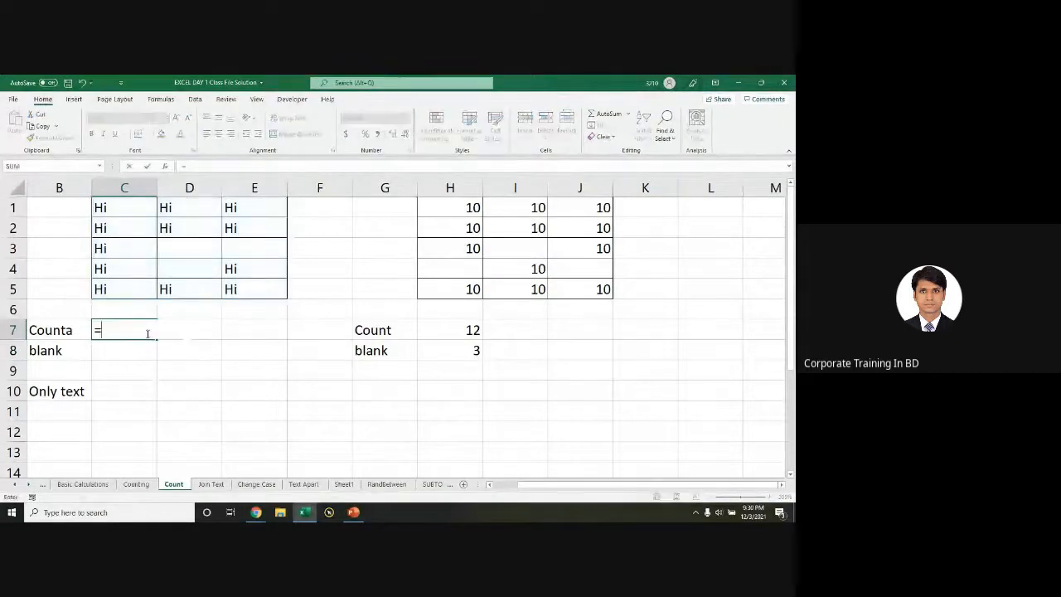
{"action": "type", "text": "counta"}
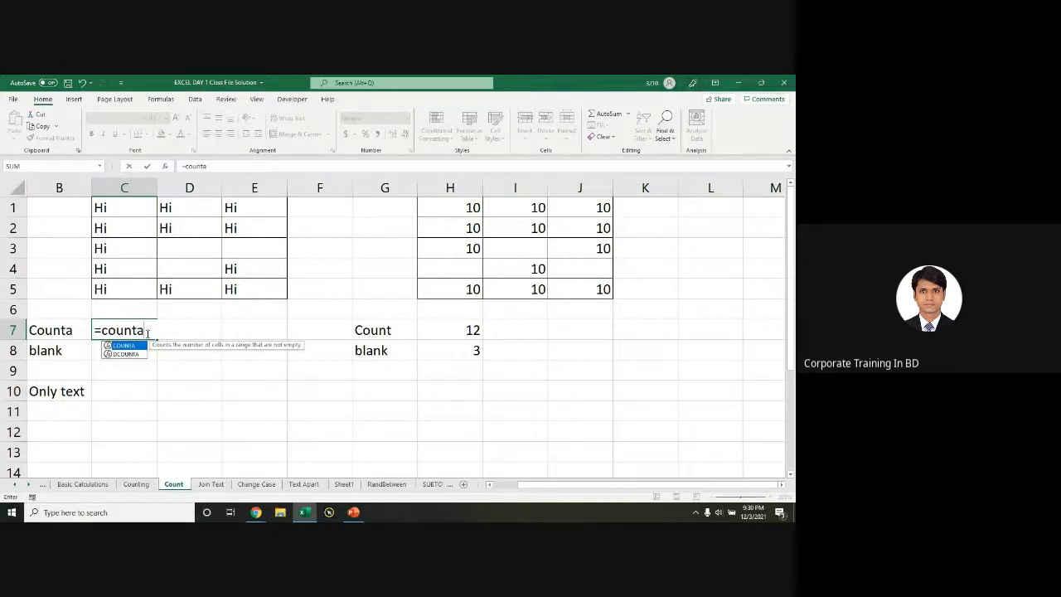
{"action": "key", "text": "Tab"}
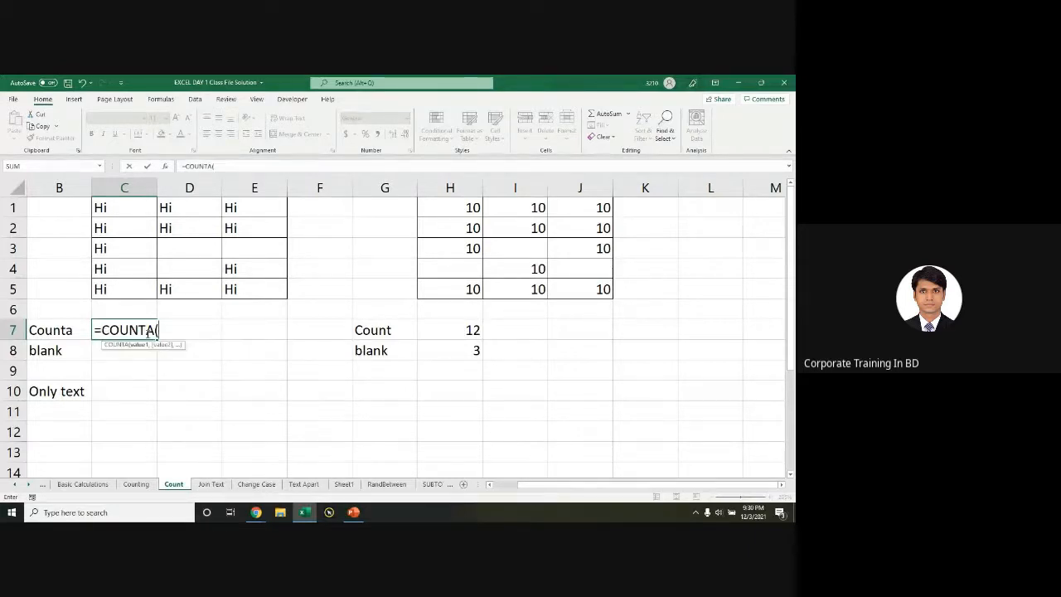
{"action": "left_click_drag", "start_coordinate": [104, 211], "coordinate": [254, 290]}
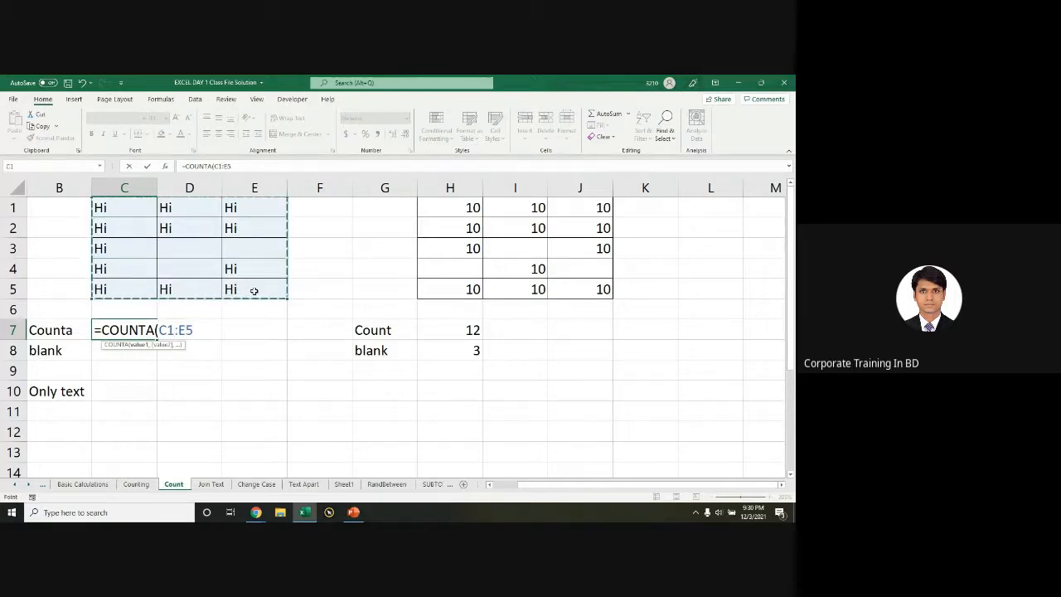
{"action": "type", "text": ")"}
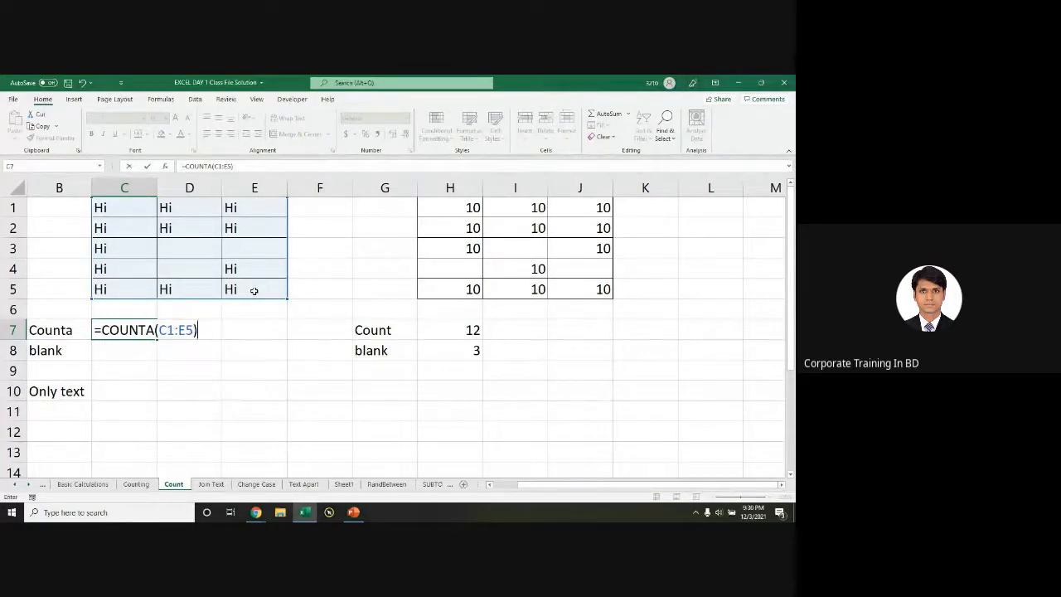
{"action": "key", "text": "Return"}
{"action": "left_click", "coordinate": [134, 330]}
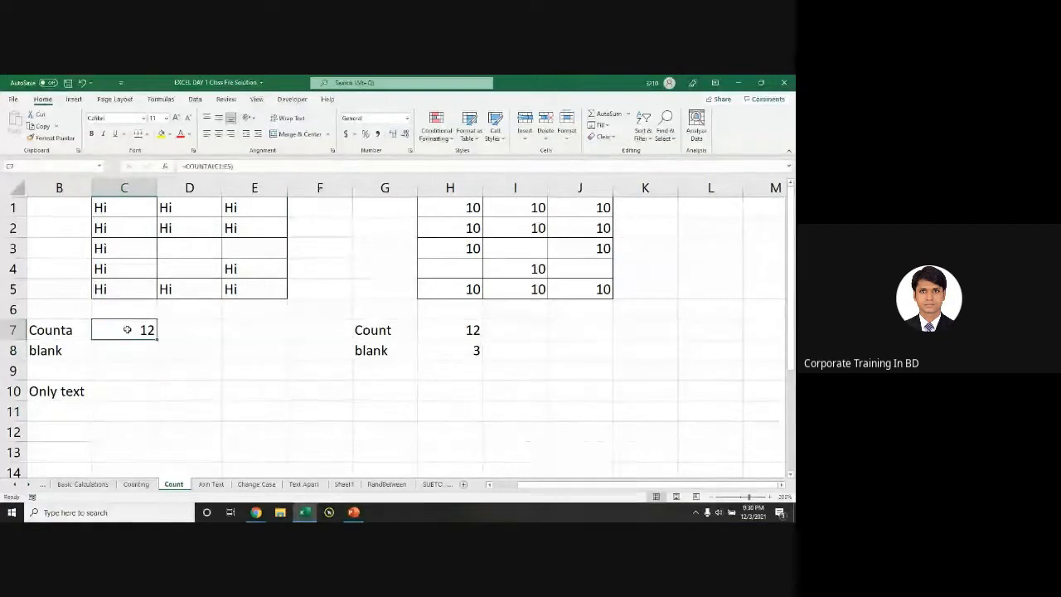
Step: Enter =COUNTBLANK(C1:E5) in C8
{"action": "left_click", "coordinate": [149, 349]}
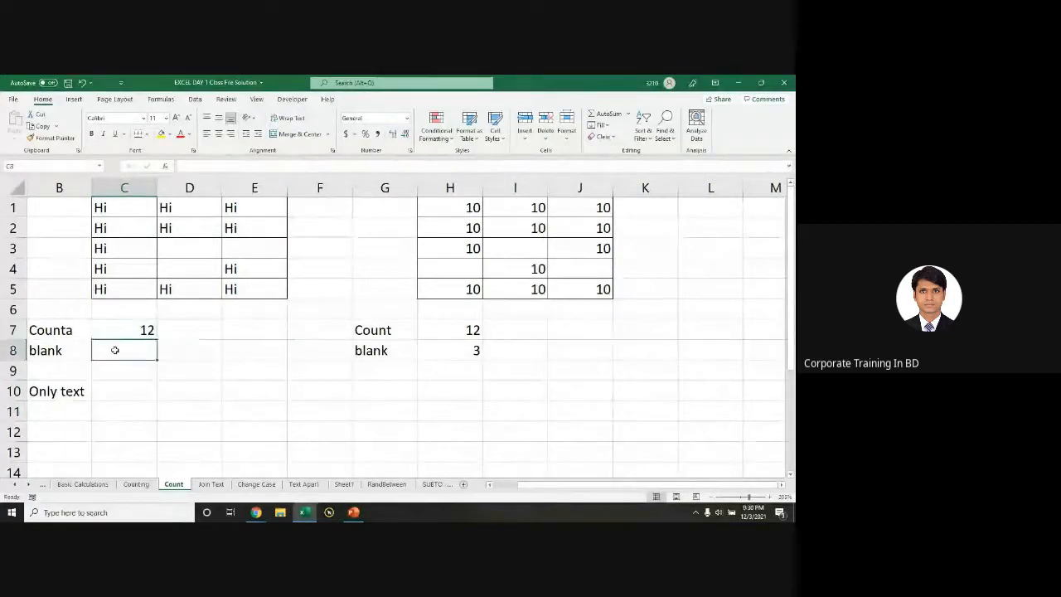
{"action": "type", "text": "=count"}
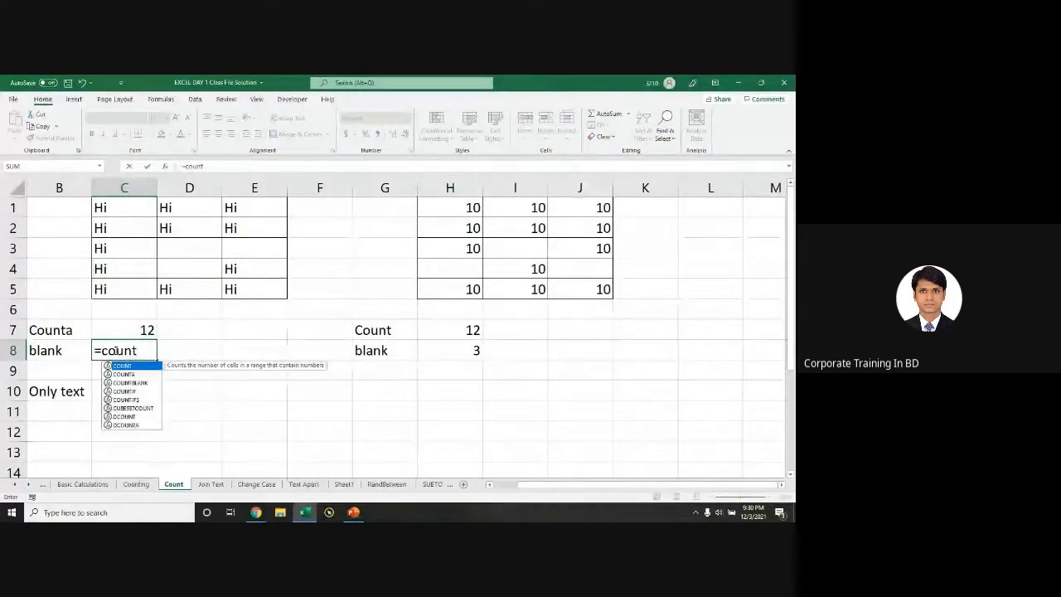
{"action": "key", "text": "Down"}
{"action": "key", "text": "Down"}
{"action": "key", "text": "Tab"}
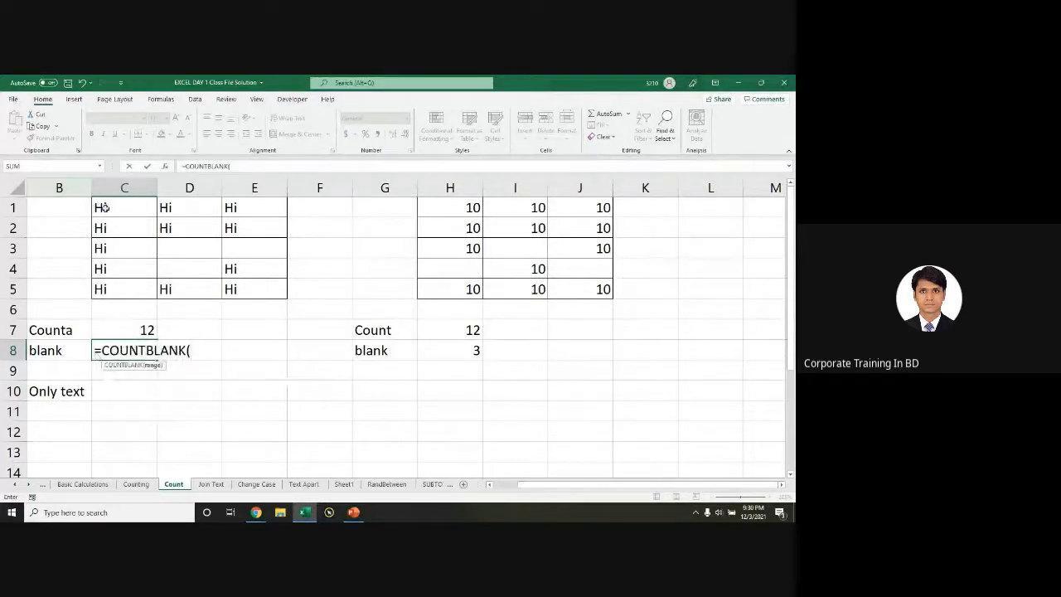
{"action": "left_click_drag", "start_coordinate": [101, 207], "coordinate": [232, 288]}
{"action": "type", "text": ")"}
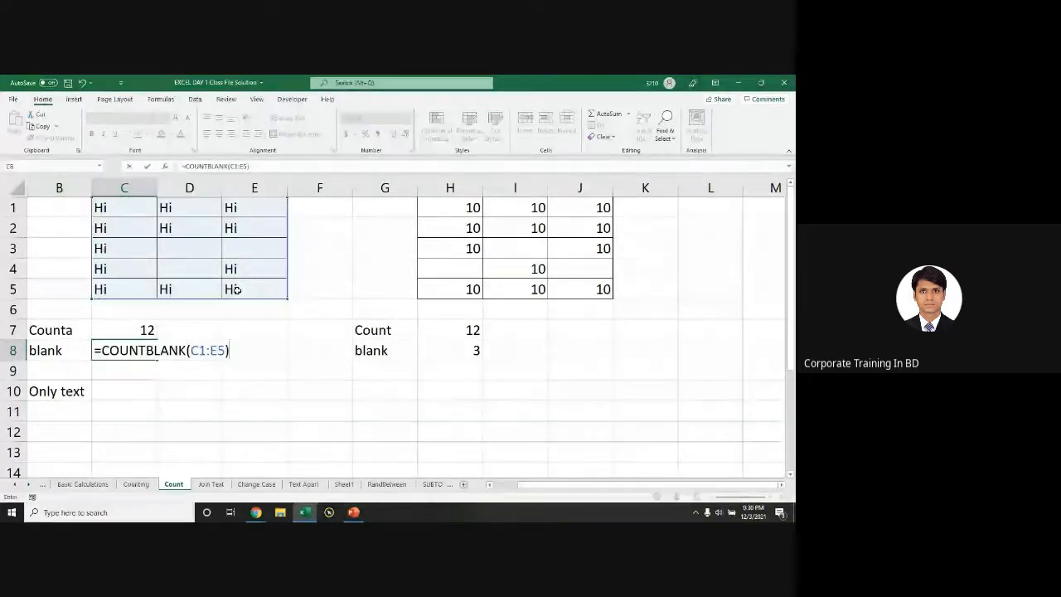
{"action": "key", "text": "Return"}
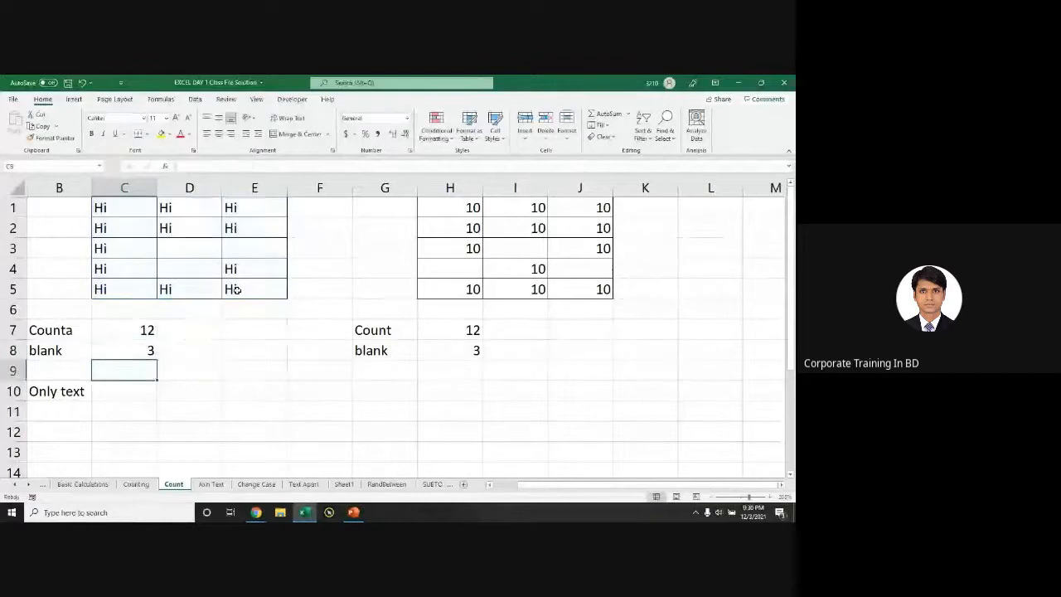
Step: Review C7's COUNTA formula, then clear and restore the H7:H8 counts
{"action": "left_click", "coordinate": [116, 334]}
{"action": "double_click", "coordinate": [116, 335]}
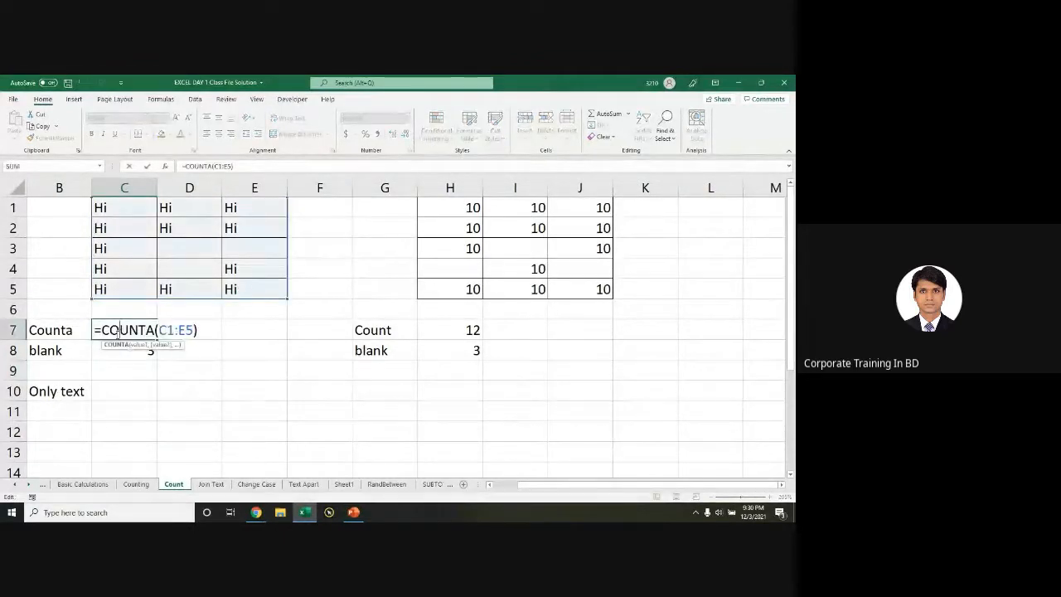
{"action": "left_click", "coordinate": [275, 396]}
{"action": "left_click_drag", "start_coordinate": [457, 325], "coordinate": [467, 391]}
{"action": "key", "text": "Delete"}
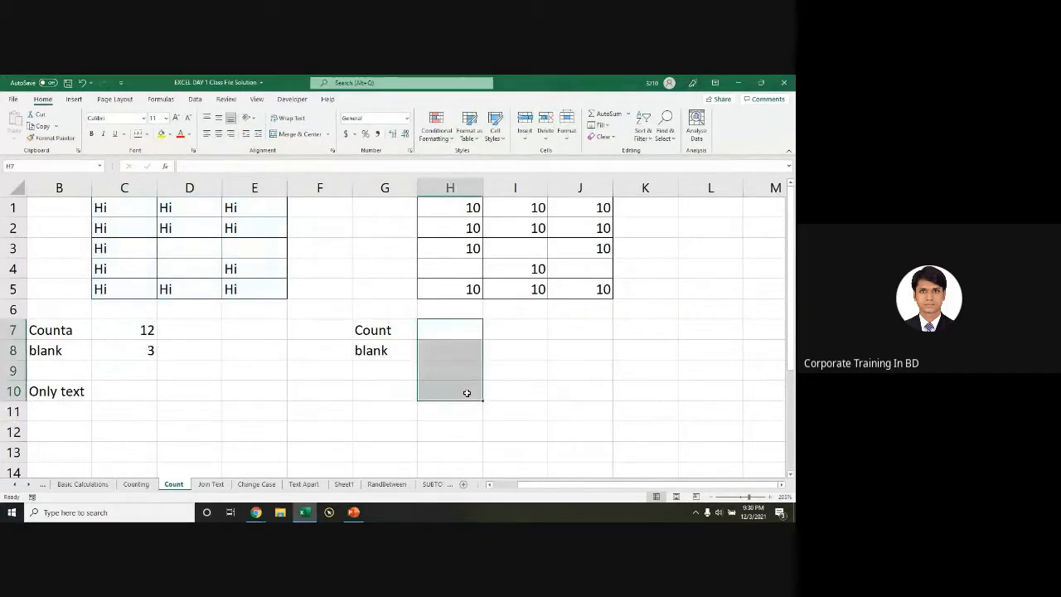
{"action": "key", "text": "ctrl+z"}
Step: Compare the H7, C7 and C8 formulas against the Hi grid C1:E5
{"action": "left_click", "coordinate": [459, 329]}
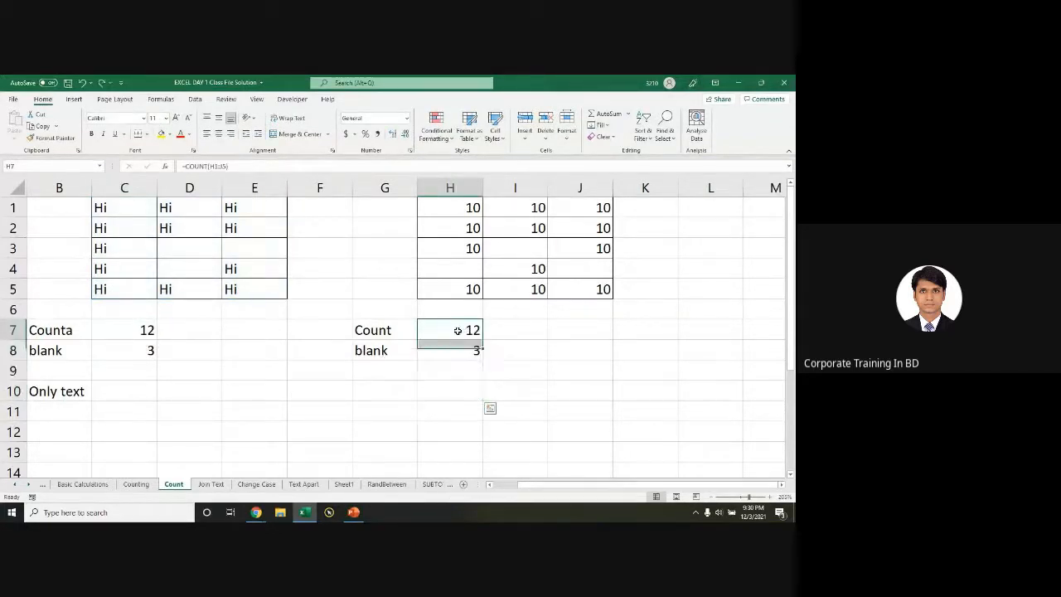
{"action": "double_click", "coordinate": [459, 329]}
{"action": "key", "text": "Escape"}
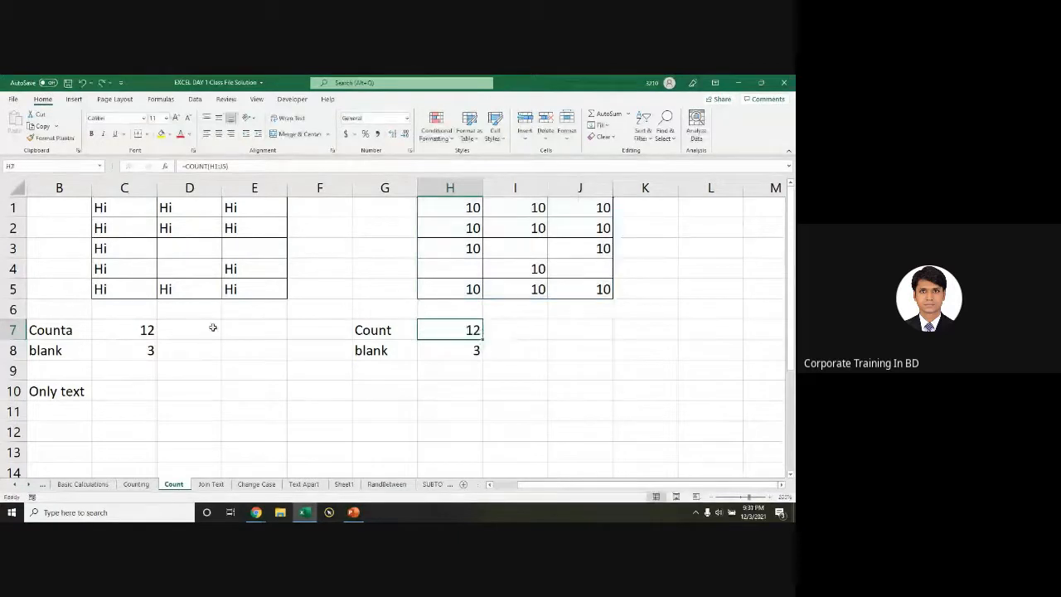
{"action": "double_click", "coordinate": [116, 330]}
{"action": "key", "text": "Escape"}
{"action": "double_click", "coordinate": [123, 349]}
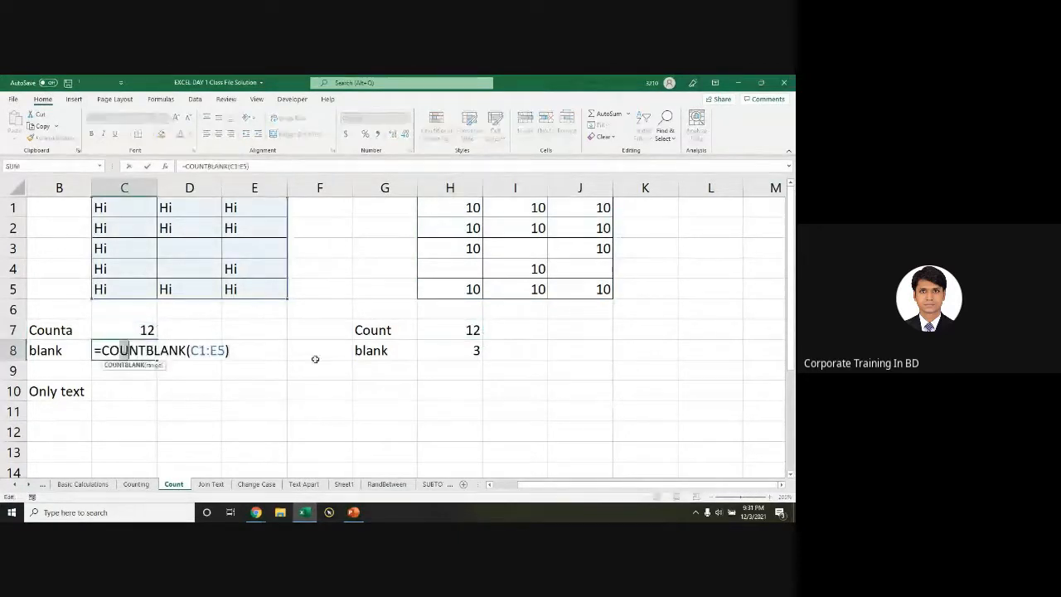
{"action": "left_click", "coordinate": [204, 354]}
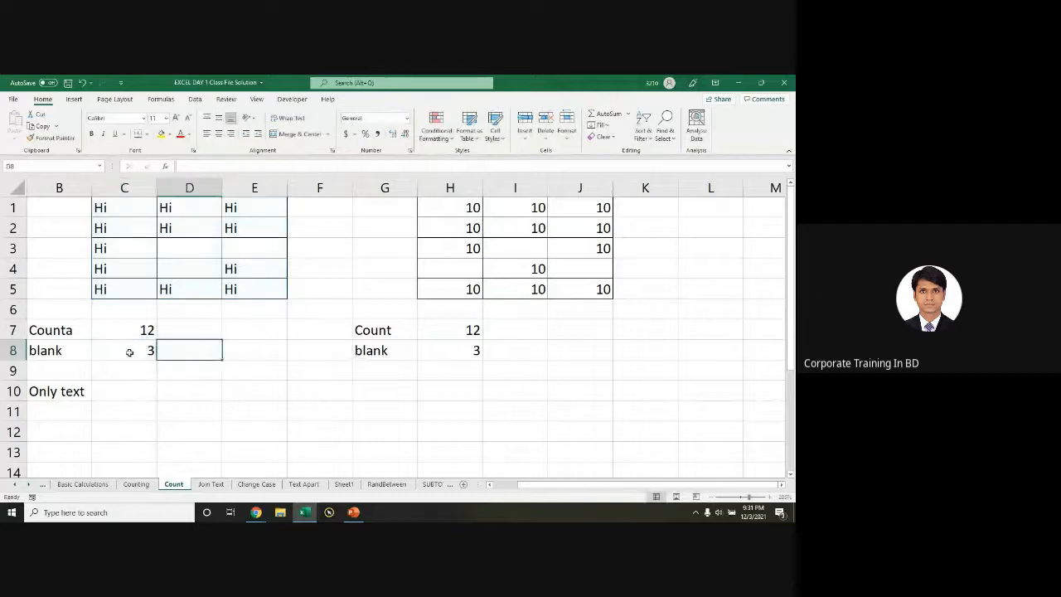
{"action": "left_click", "coordinate": [138, 348]}
{"action": "left_click_drag", "start_coordinate": [137, 332], "coordinate": [509, 350]}
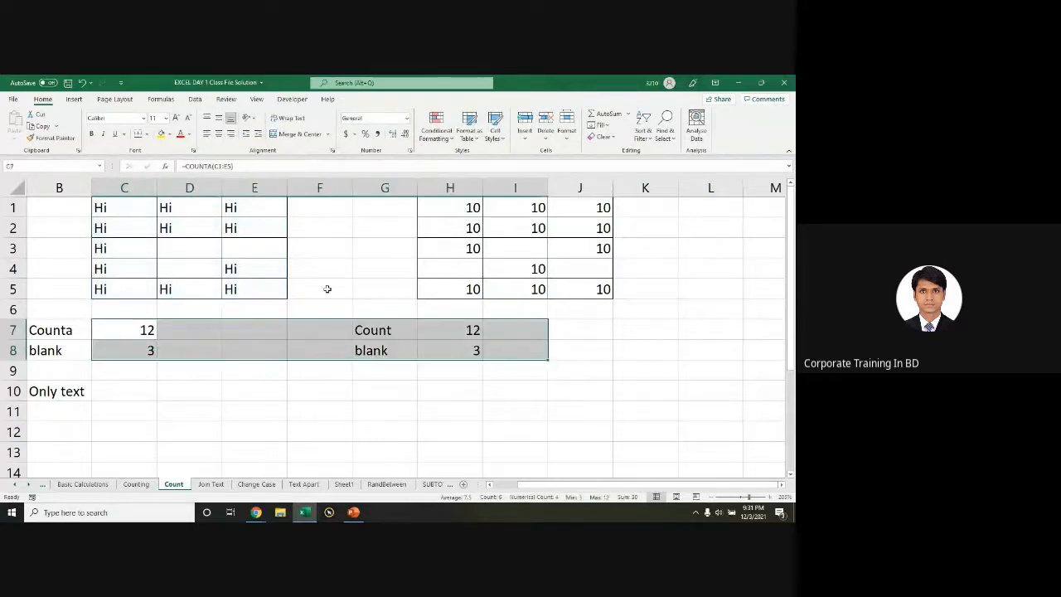
{"action": "left_click_drag", "start_coordinate": [134, 214], "coordinate": [234, 290]}
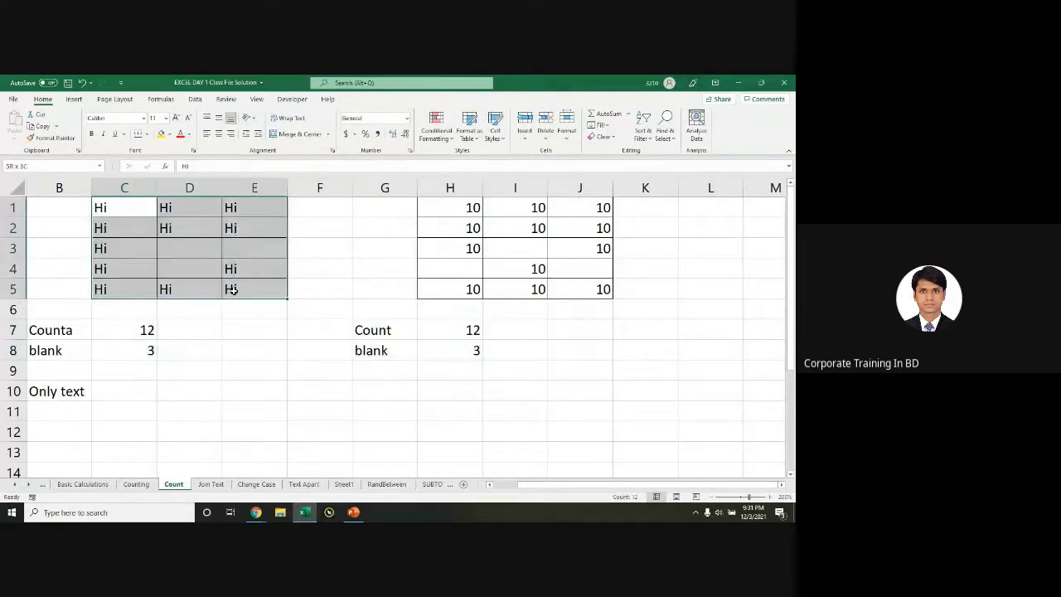
{"action": "double_click", "coordinate": [146, 331]}
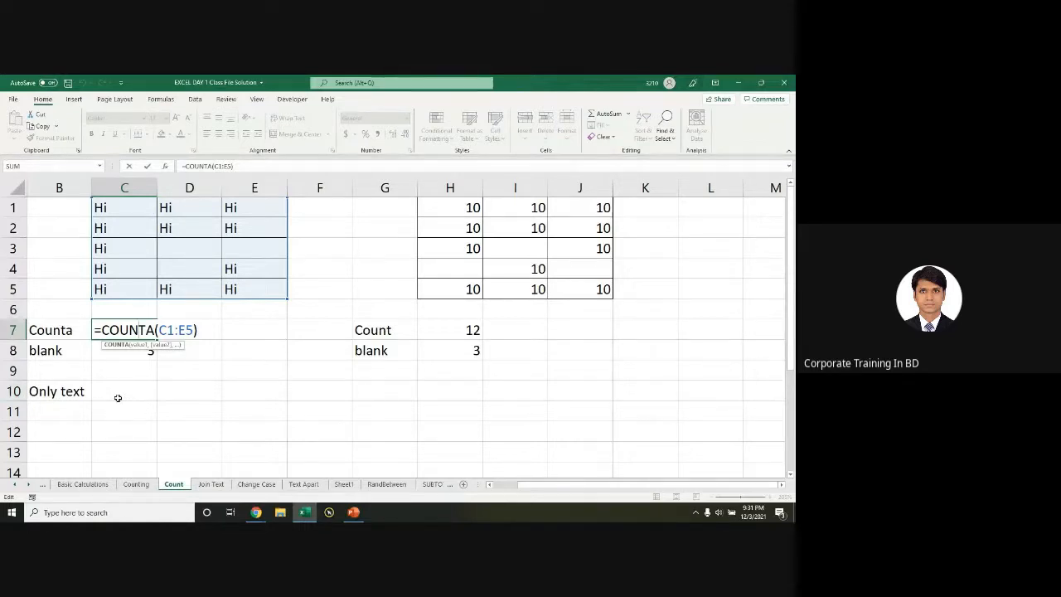
{"action": "key", "text": "alt"}
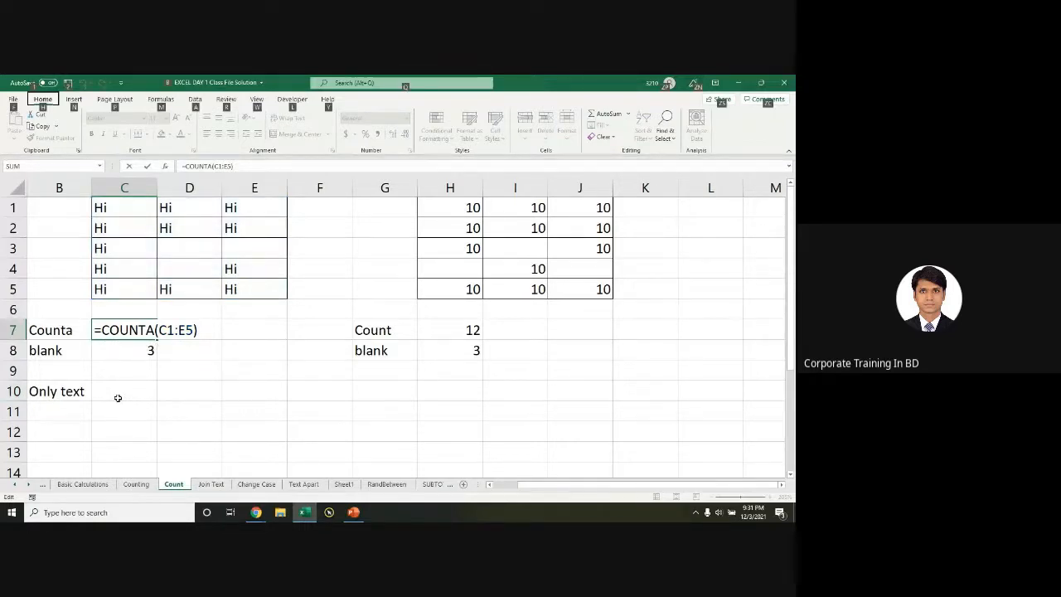
{"action": "key", "text": "alt"}
{"action": "key", "text": "ctrl+Return"}
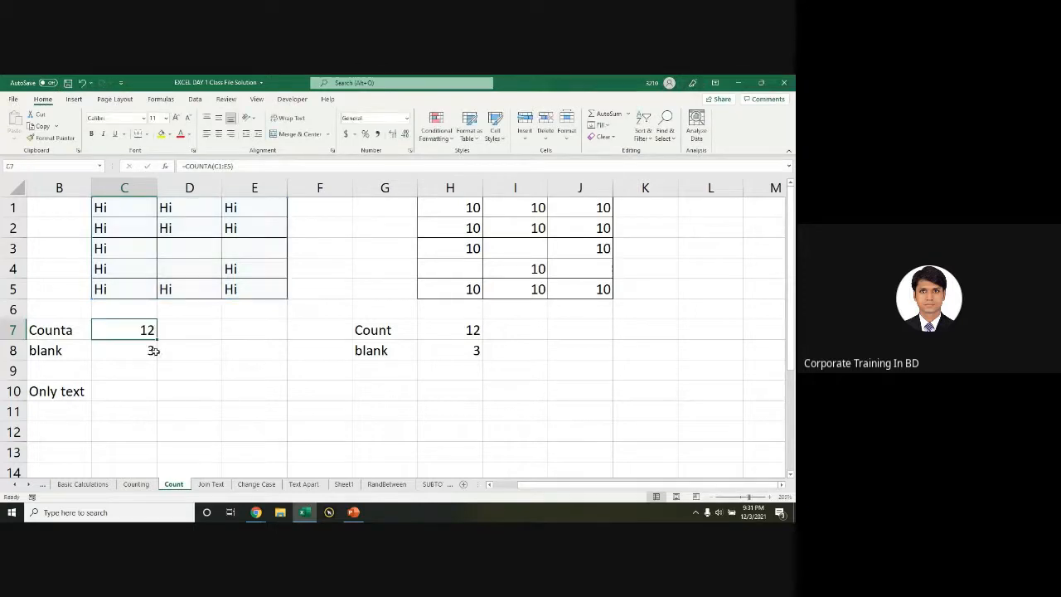
{"action": "type", "text": "="}
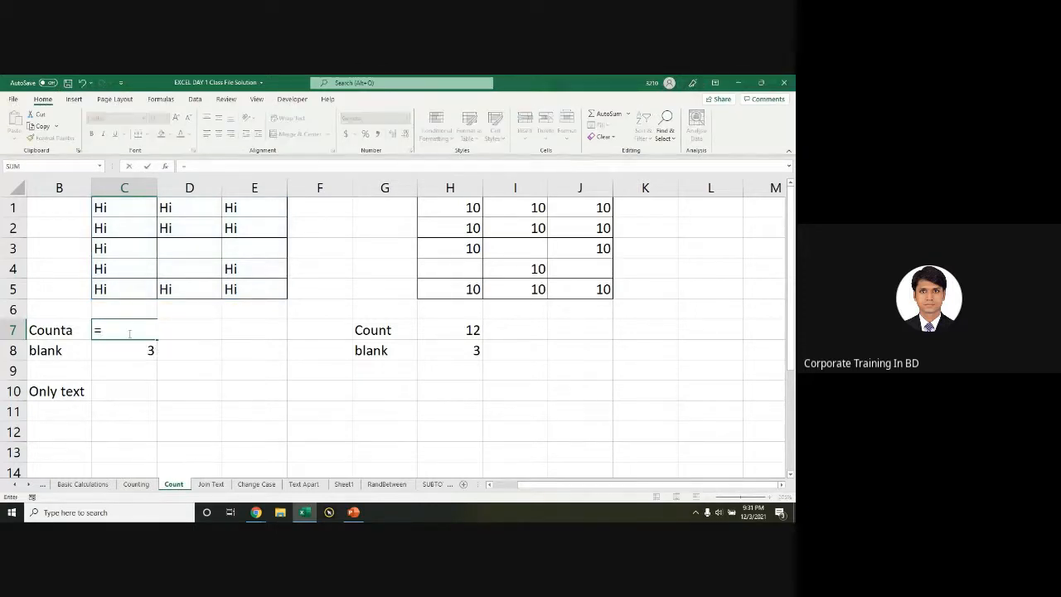
{"action": "type", "text": "counta"}
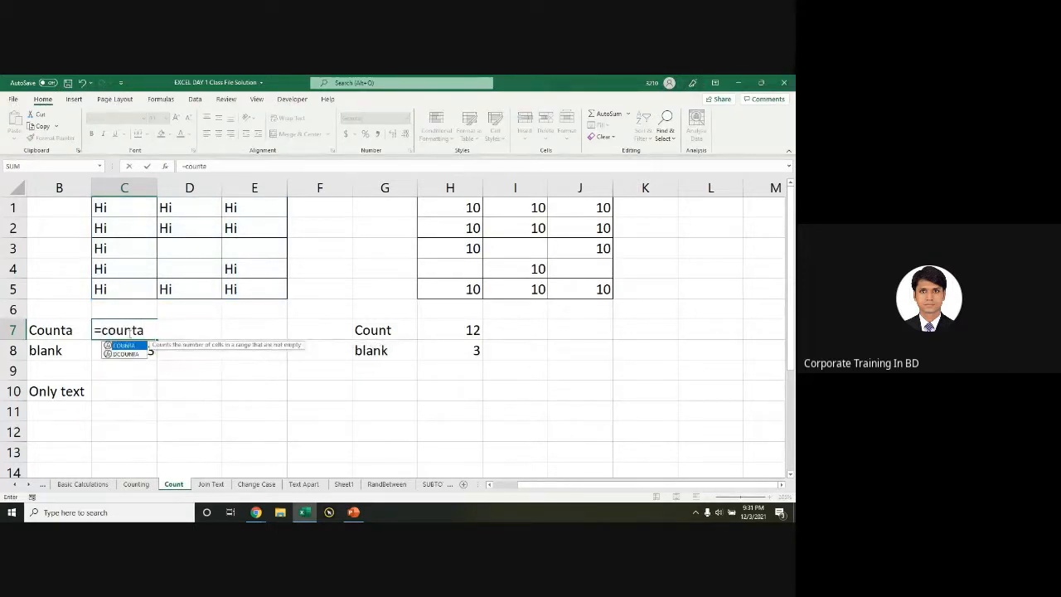
{"action": "key", "text": "Tab"}
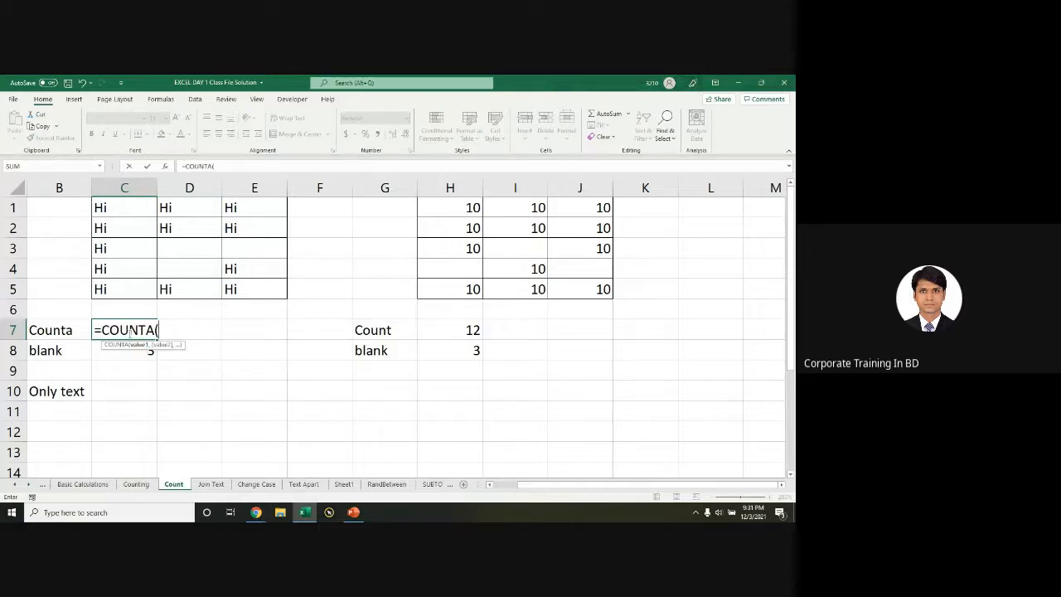
{"action": "left_click_drag", "start_coordinate": [121, 205], "coordinate": [264, 294]}
{"action": "type", "text": ")"}
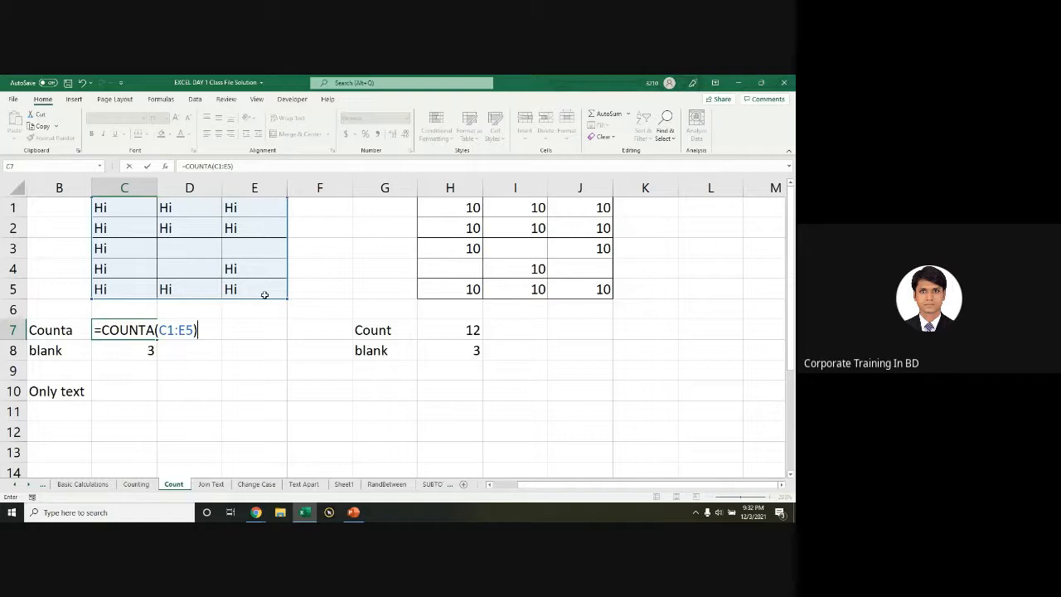
Step: Commit C7's COUNTA formula showing 12, check it, then switch to the Google Meet window
{"action": "key", "text": "Return"}
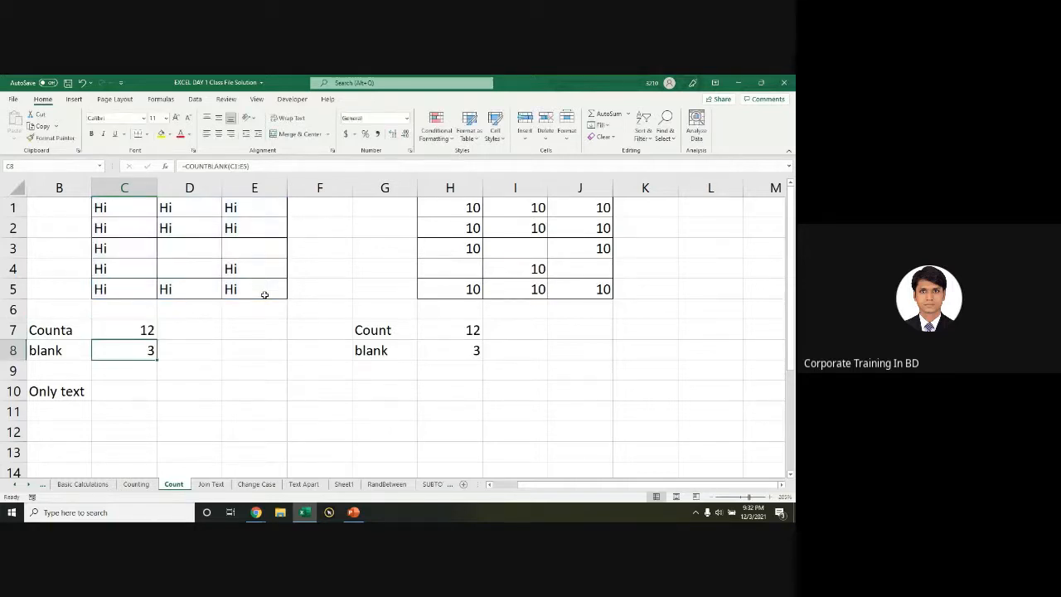
{"action": "double_click", "coordinate": [138, 330]}
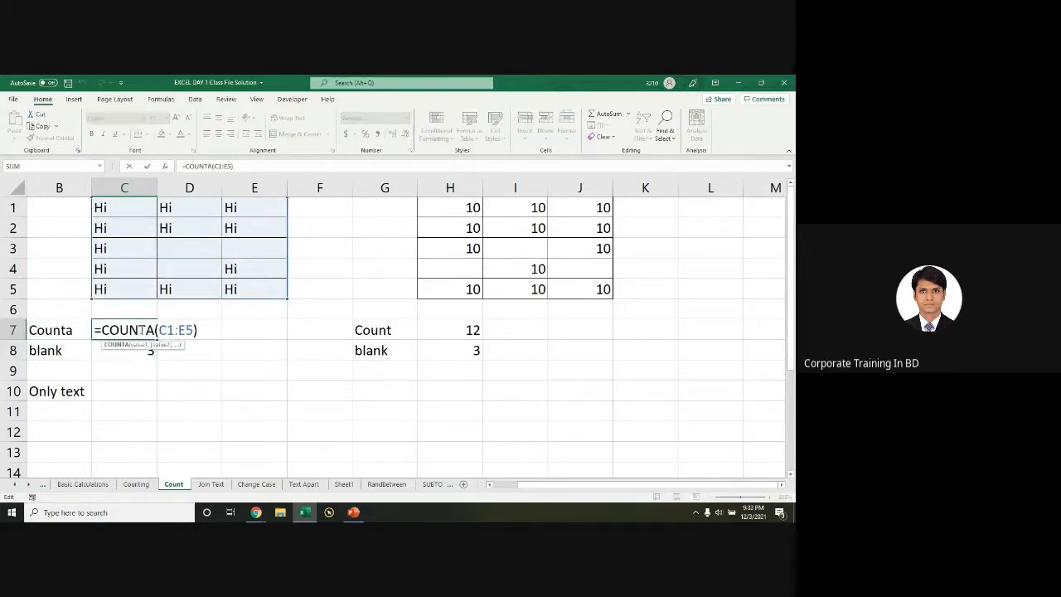
{"action": "key", "text": "Escape"}
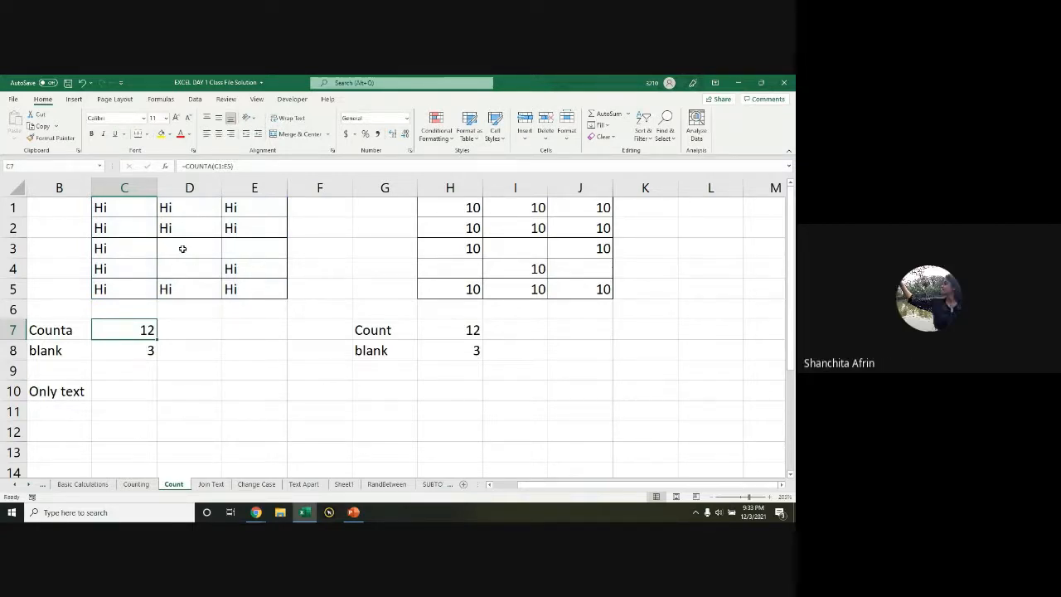
{"action": "key", "text": "alt+Tab"}
{"action": "key", "text": "alt+Tab"}
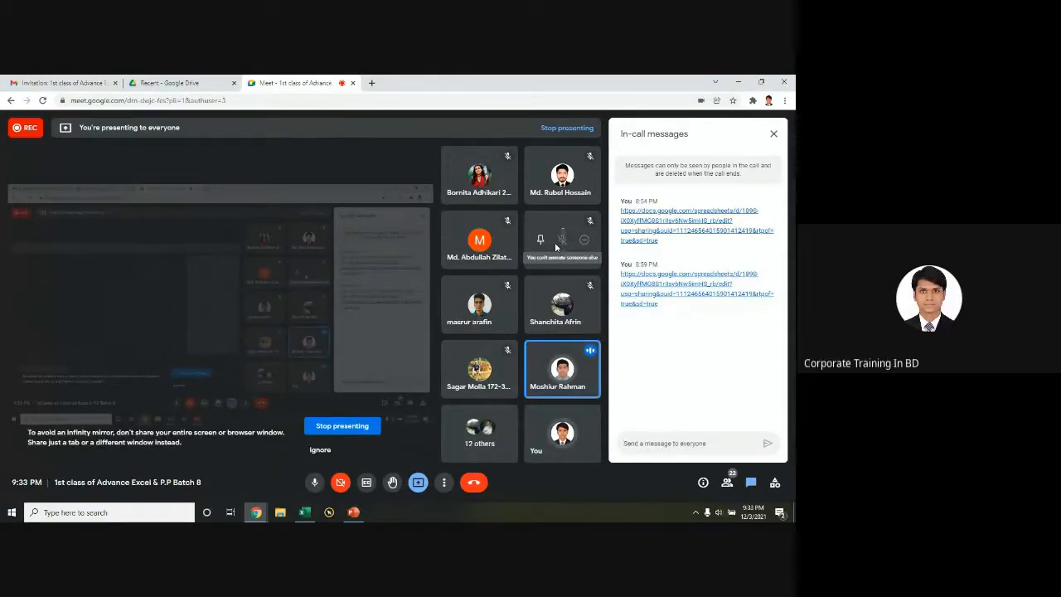
Step: Open EXCEL DAY 1 Class File Solution.xlsx from Drive's Recent list in a new tab
{"action": "left_click", "coordinate": [58, 83]}
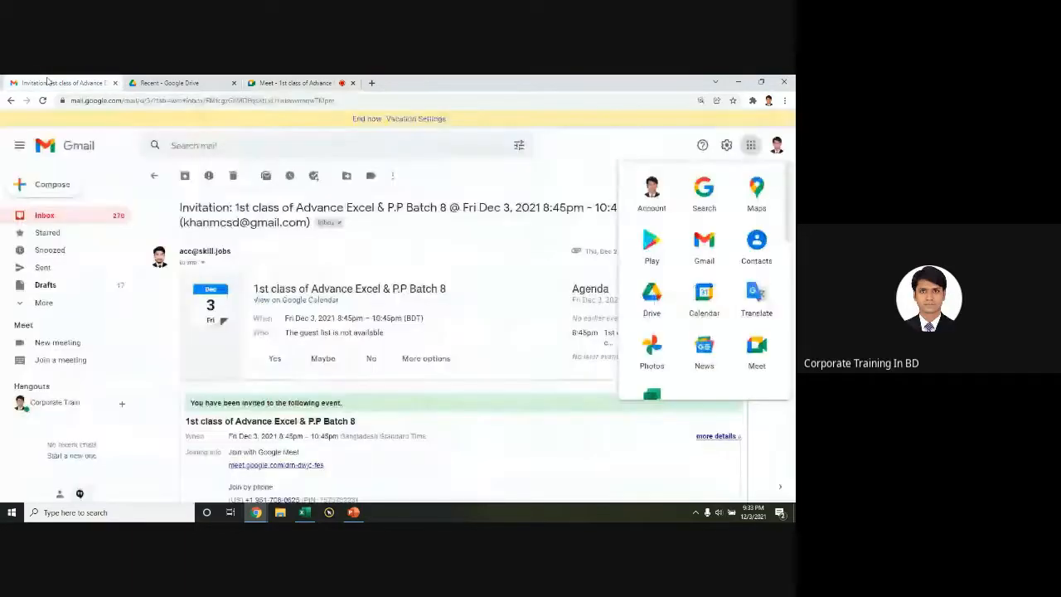
{"action": "left_click", "coordinate": [166, 83]}
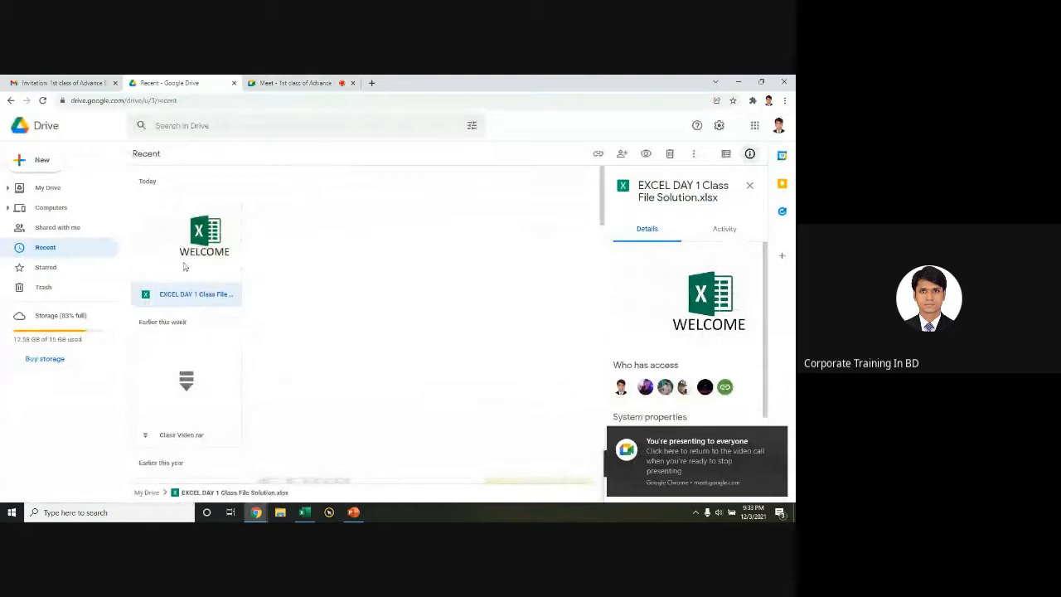
{"action": "double_click", "coordinate": [185, 265]}
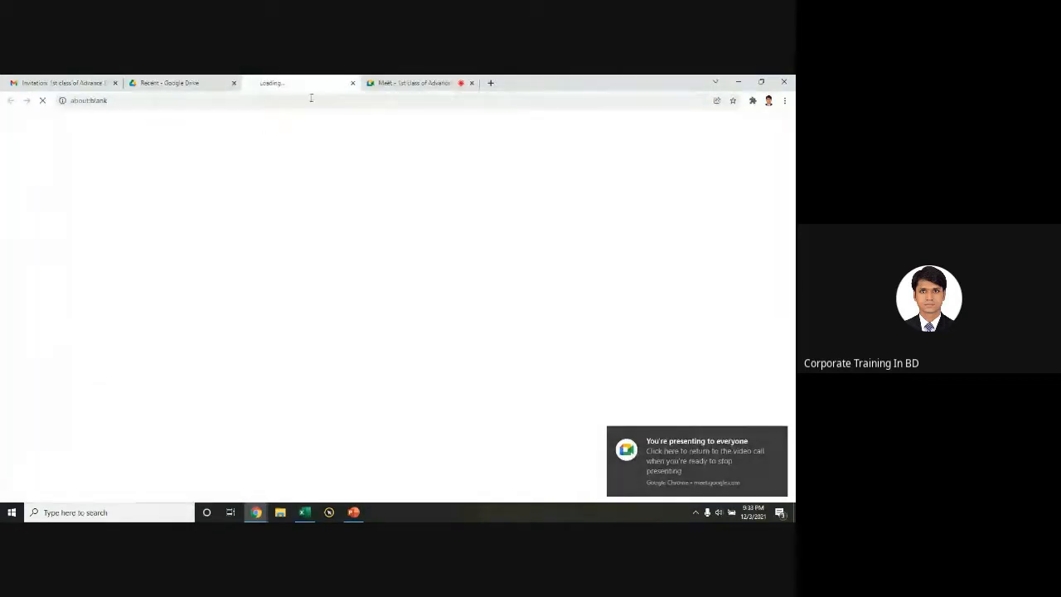
{"action": "left_click", "coordinate": [174, 84]}
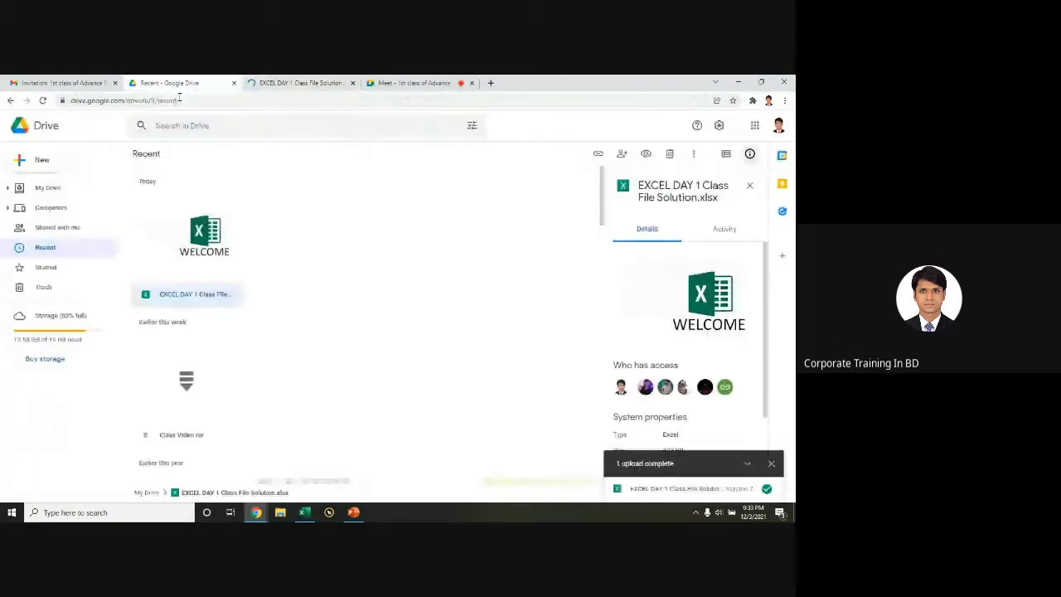
Step: Download the loaded class spreadsheet from Google Sheets as a Microsoft Excel (.xlsx) file
{"action": "left_click", "coordinate": [296, 84]}
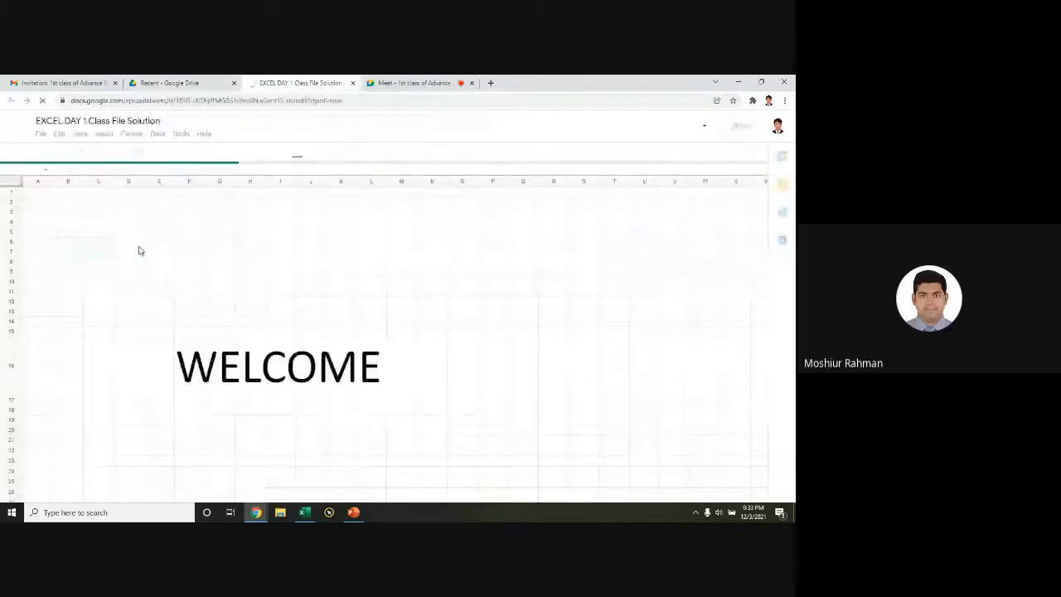
{"action": "left_click", "coordinate": [161, 313]}
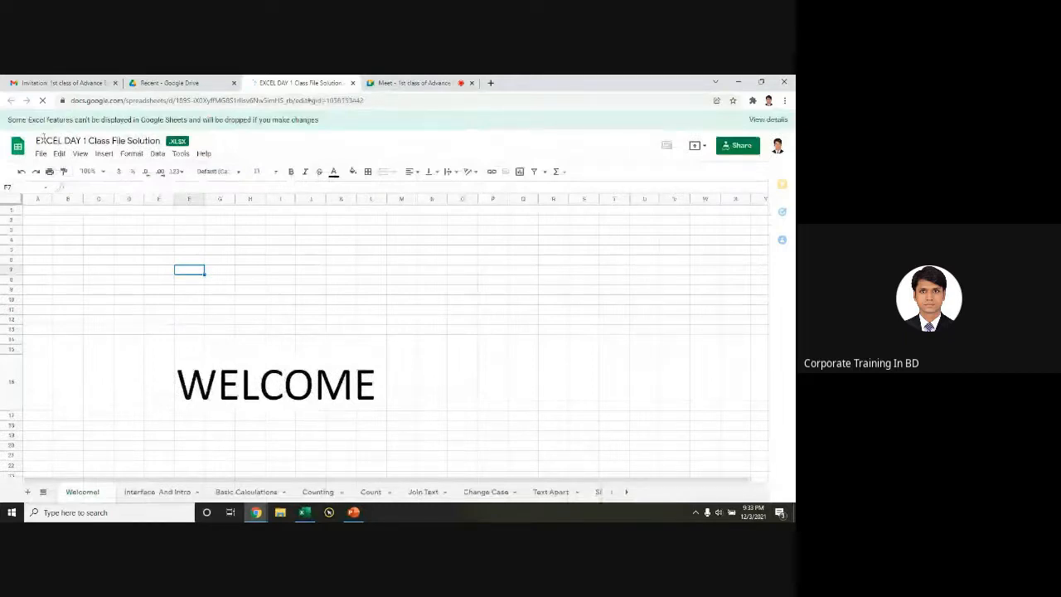
{"action": "left_click", "coordinate": [41, 155]}
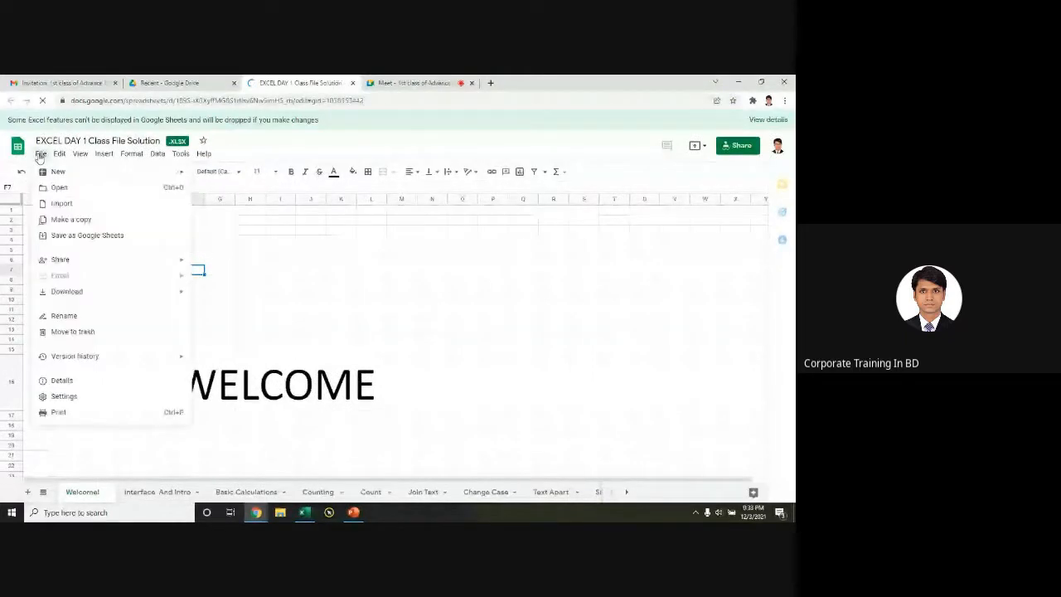
{"action": "mouse_move", "coordinate": [99, 292]}
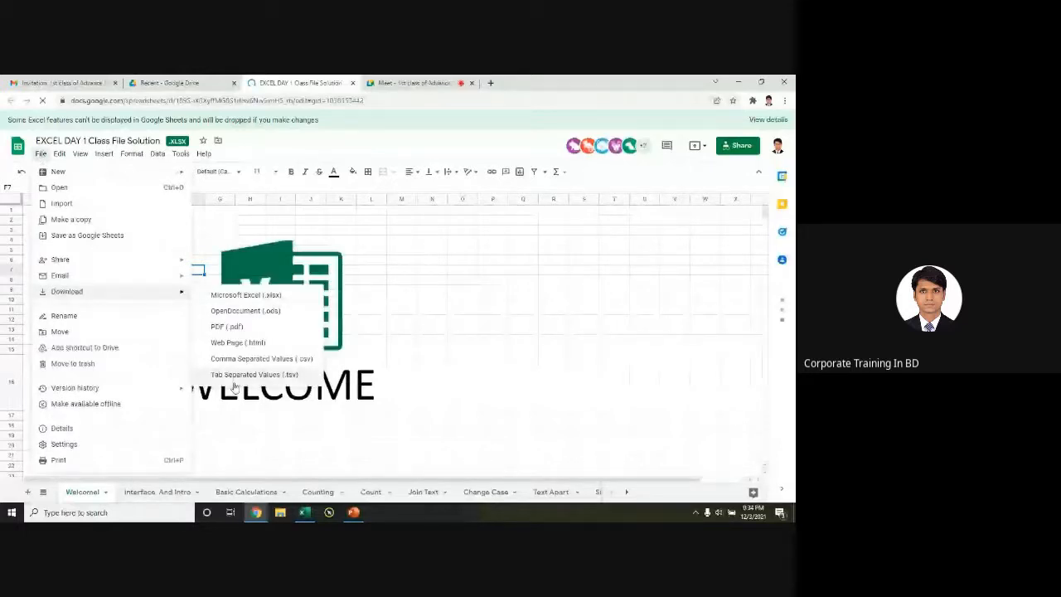
{"action": "left_click", "coordinate": [268, 297]}
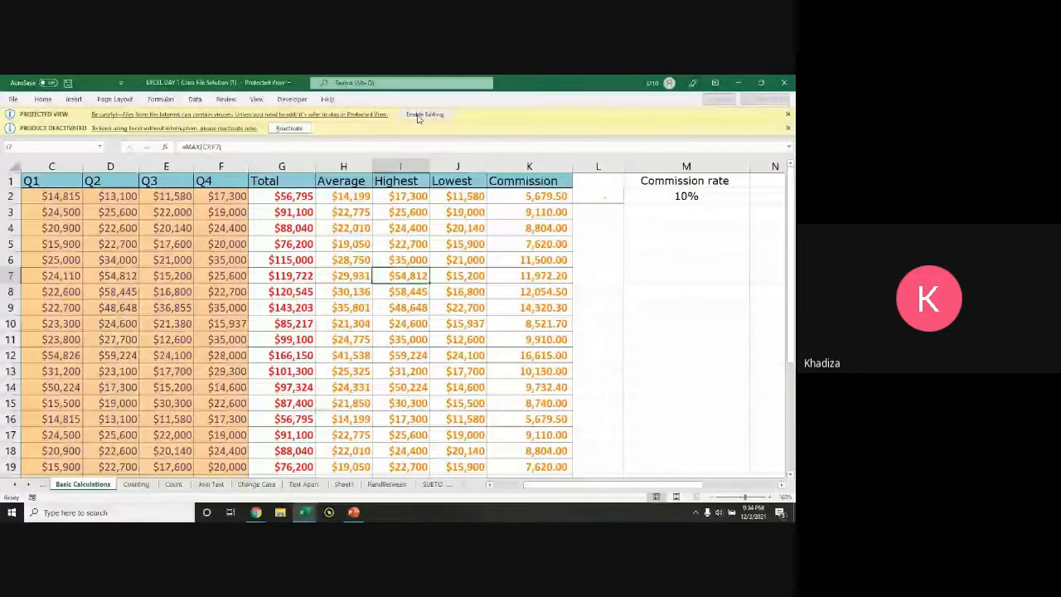
Step: Enable editing on the downloaded workbook, then go back to the Google Meet tab in Chrome
{"action": "left_click", "coordinate": [423, 115]}
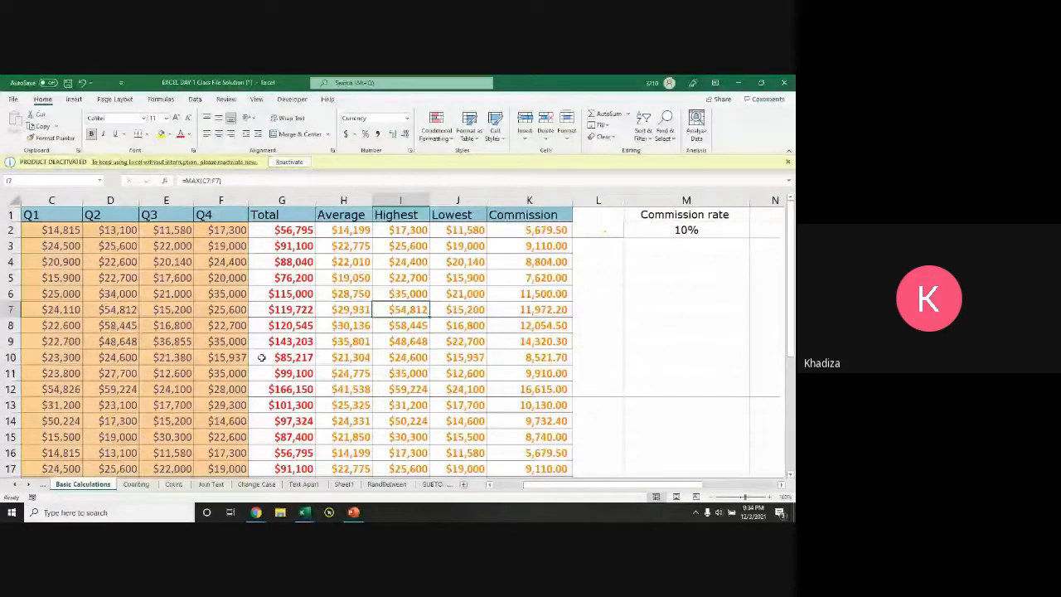
{"action": "key", "text": "alt+Tab"}
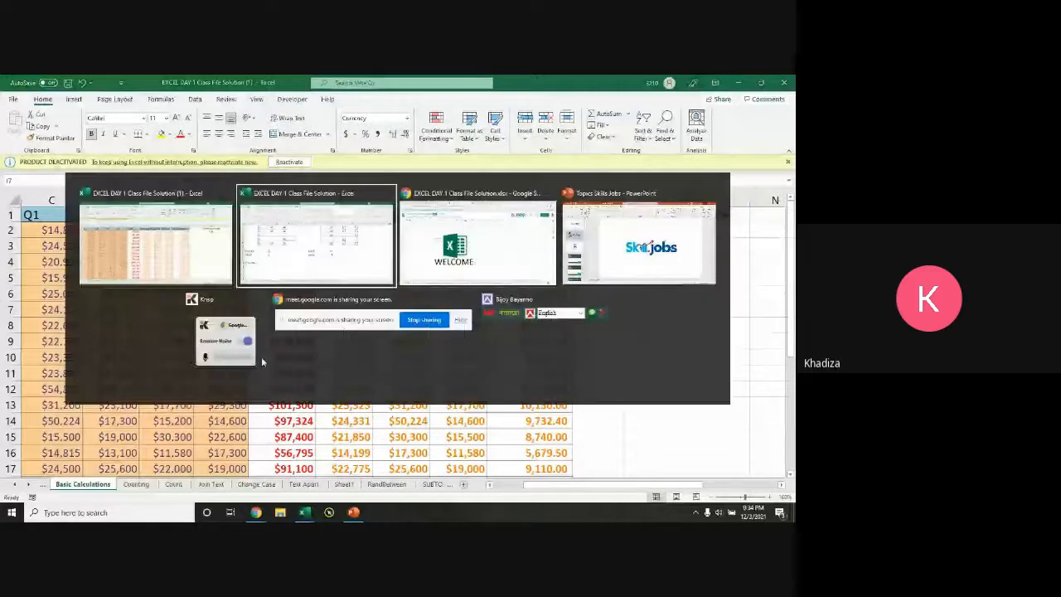
{"action": "key", "text": "alt+Tab"}
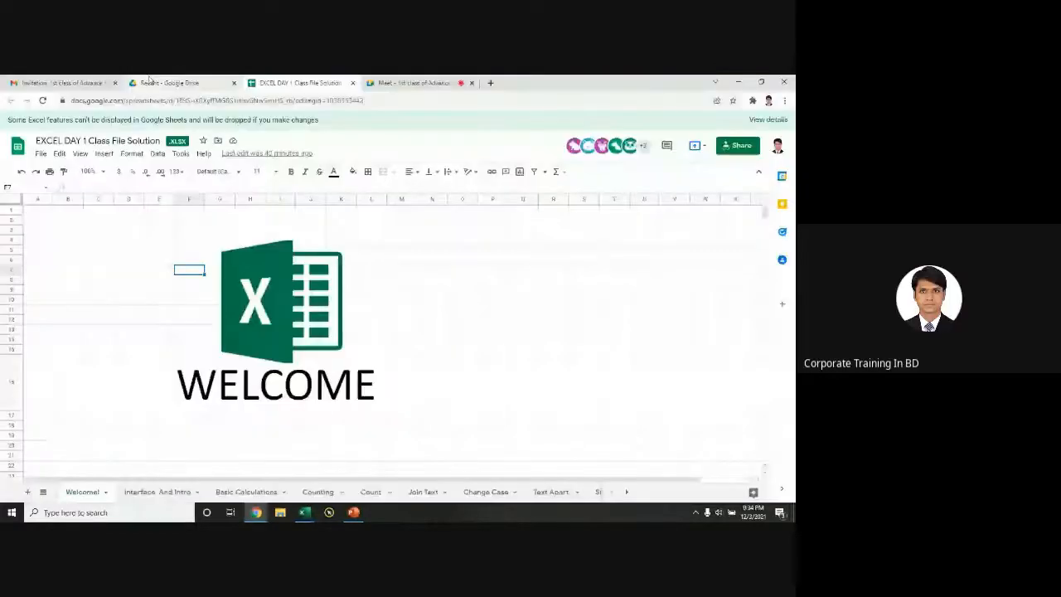
{"action": "left_click", "coordinate": [415, 83]}
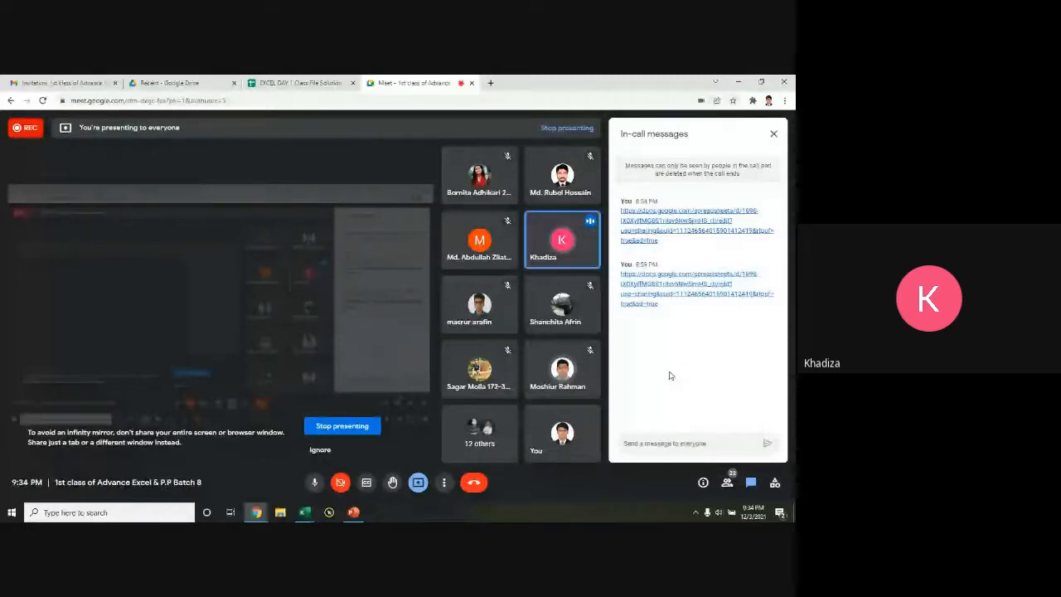
Step: Copy the second shared spreadsheet link, send it in the Meet chat, and minimize Chrome
{"action": "left_click", "coordinate": [658, 441]}
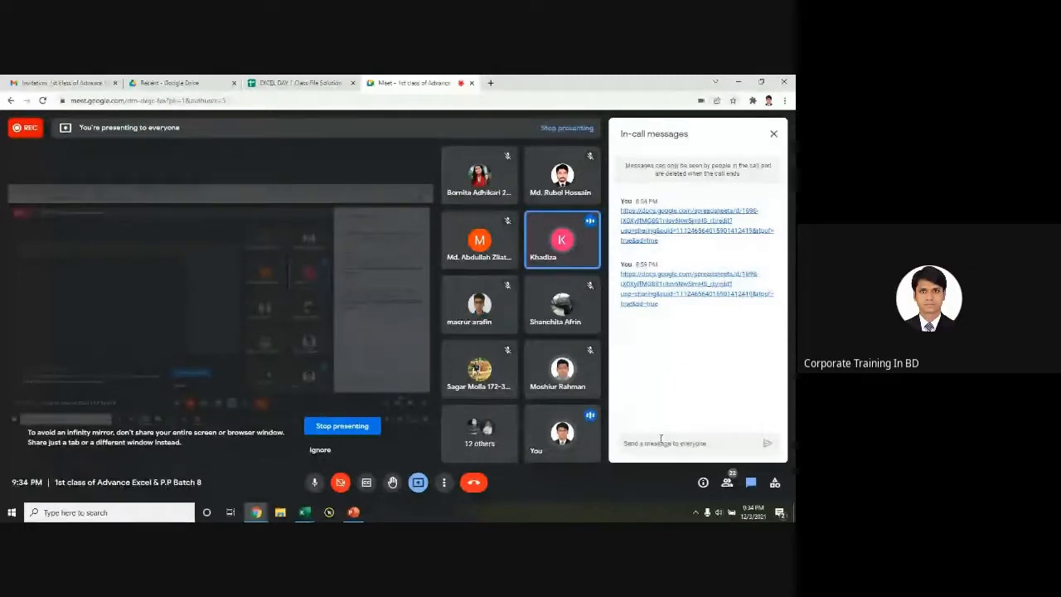
{"action": "right_click", "coordinate": [649, 296]}
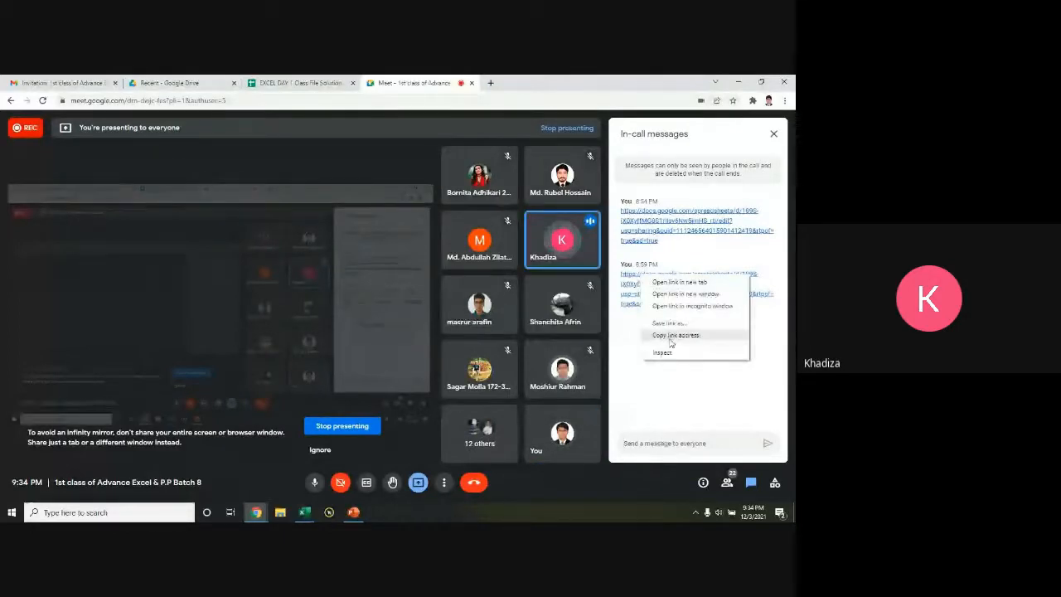
{"action": "left_click", "coordinate": [672, 335]}
{"action": "left_click", "coordinate": [659, 445]}
{"action": "key", "text": "ctrl+v"}
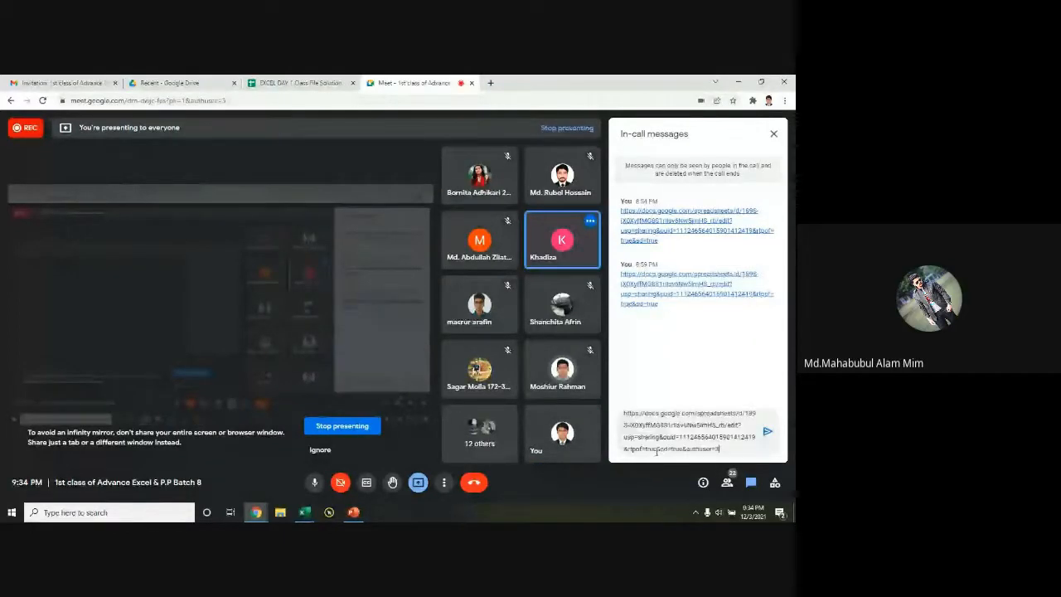
{"action": "key", "text": "Return"}
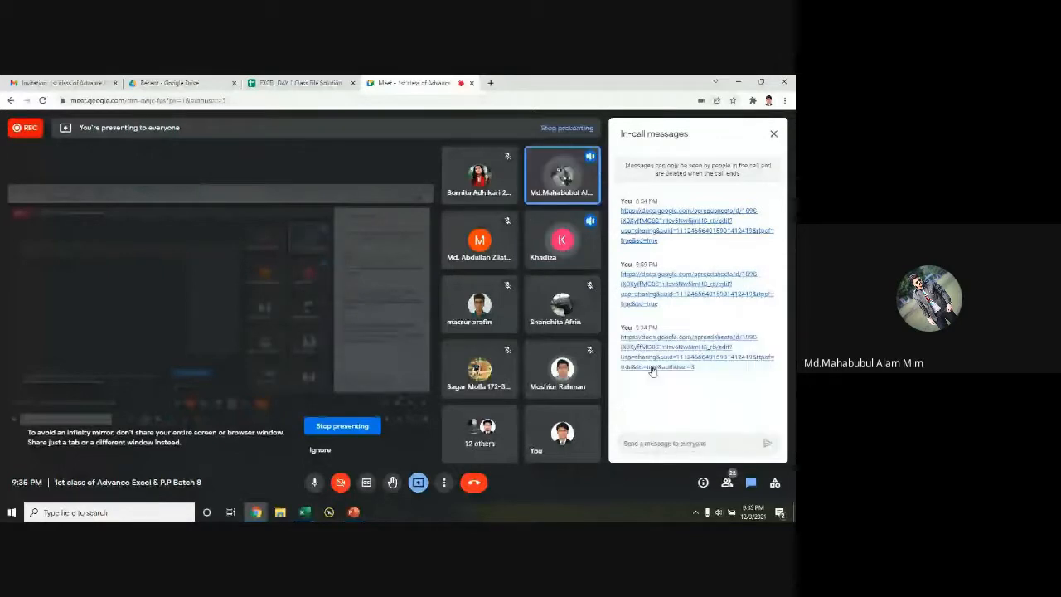
{"action": "key", "text": "ctrl"}
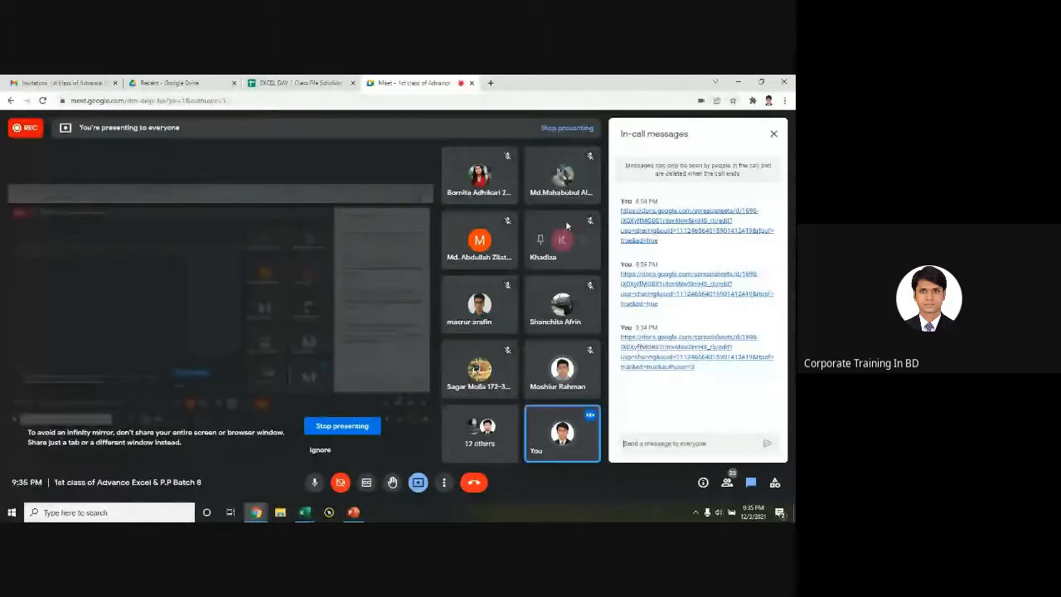
{"action": "left_click", "coordinate": [739, 83]}
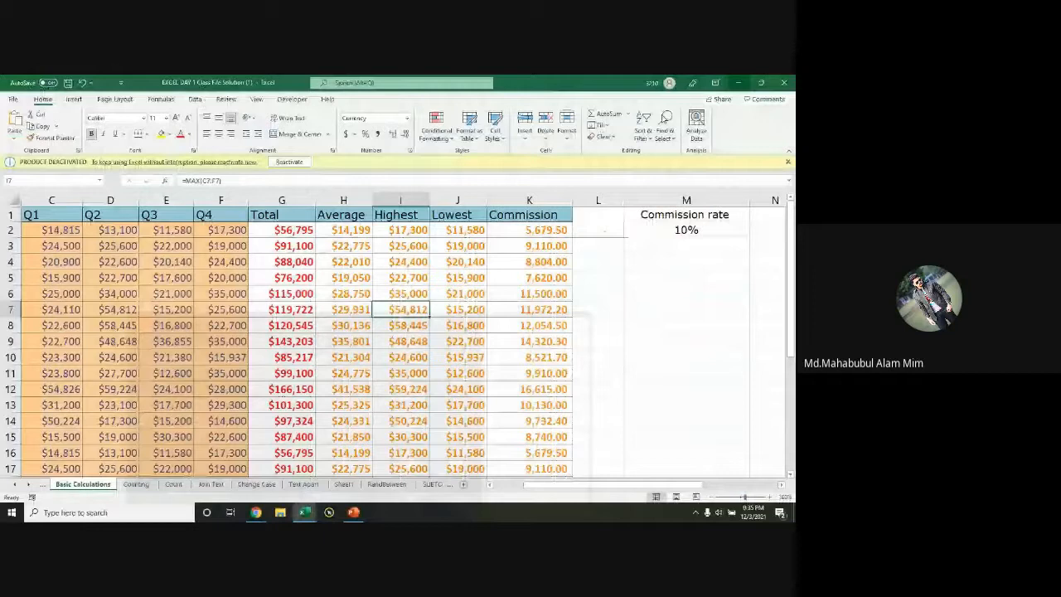
Step: Enter 20 in D3 and 21 in E3 of the Count sheet's Hi grid
{"action": "left_click", "coordinate": [739, 83]}
{"action": "left_click", "coordinate": [133, 350]}
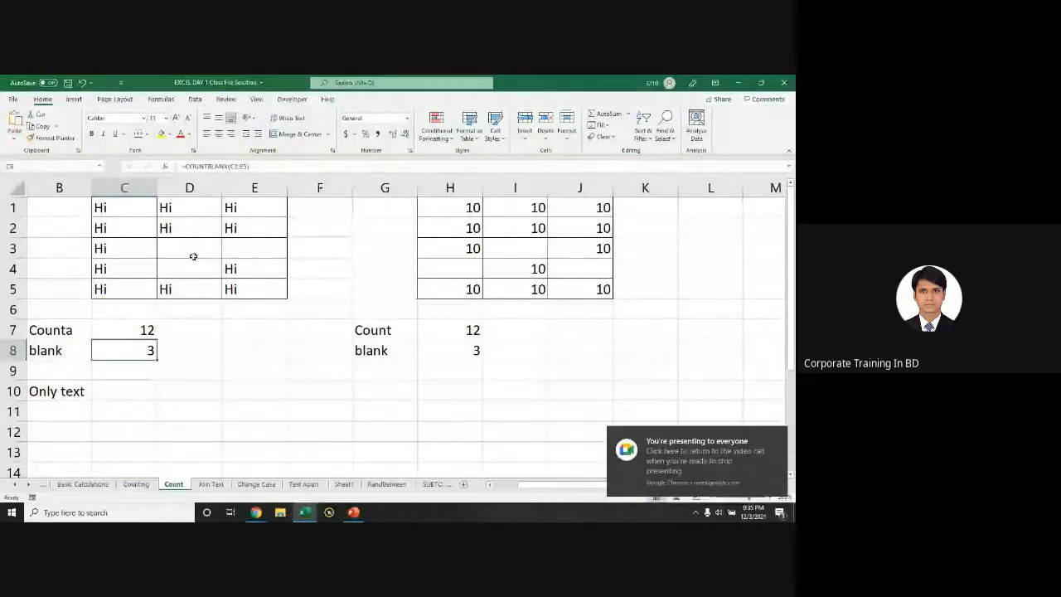
{"action": "left_click", "coordinate": [191, 249]}
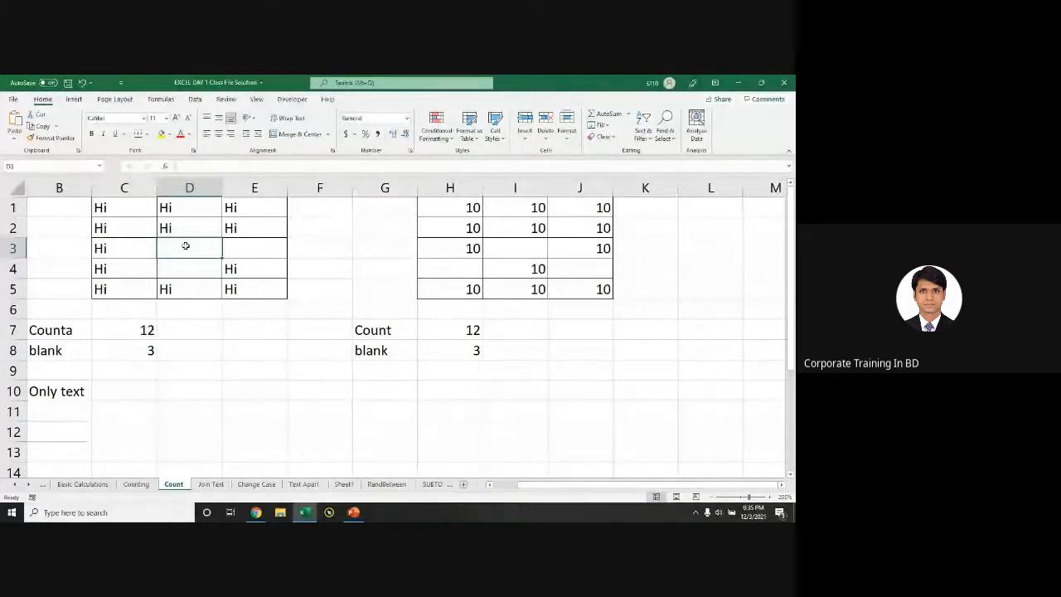
{"action": "type", "text": "20"}
{"action": "key", "text": "Return"}
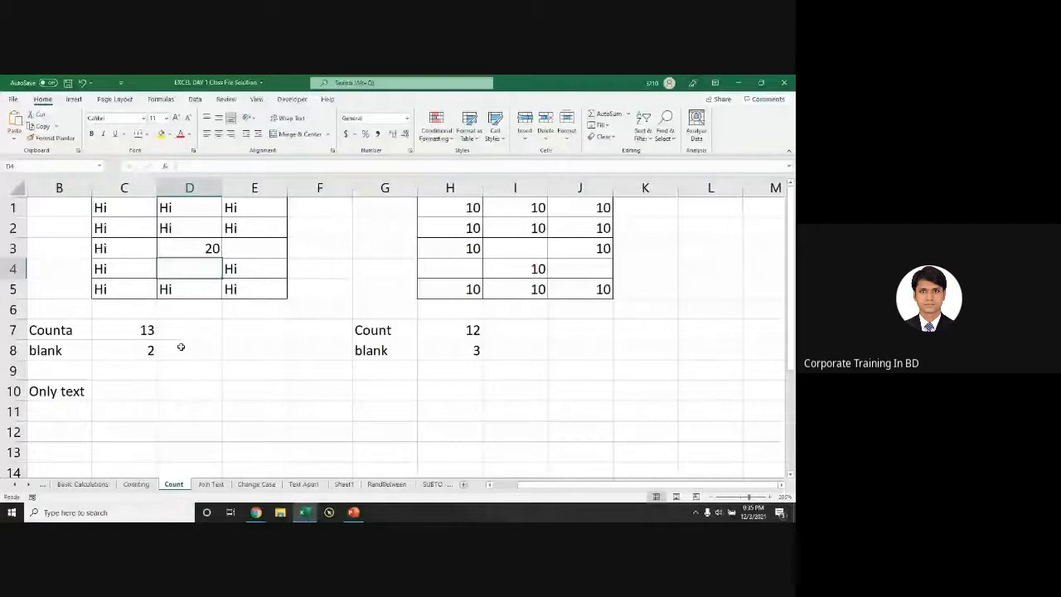
{"action": "left_click", "coordinate": [246, 247]}
{"action": "type", "text": "21"}
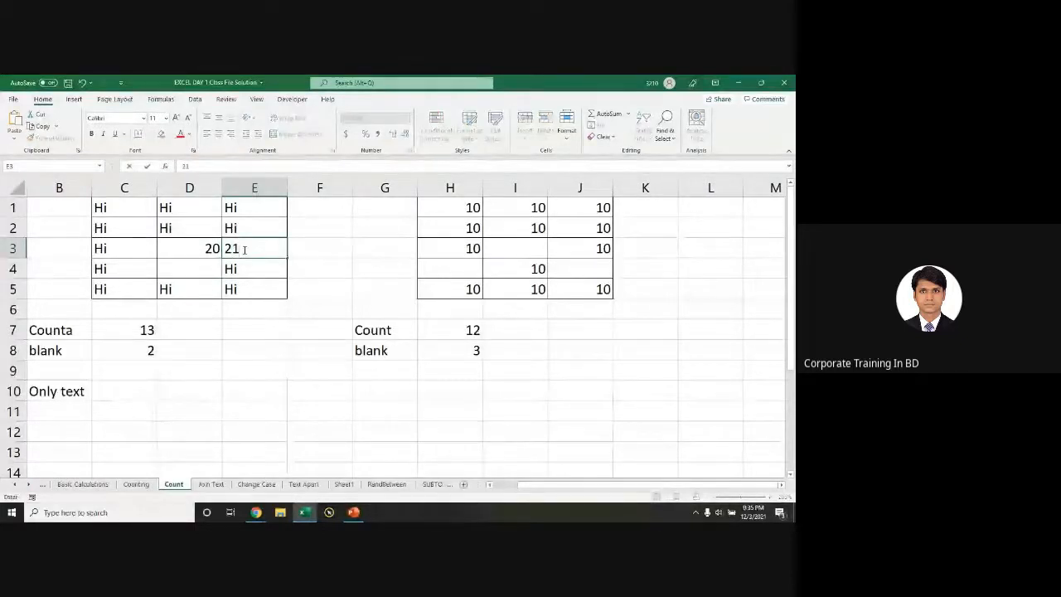
{"action": "key", "text": "Return"}
{"action": "left_click", "coordinate": [128, 327]}
Step: Inspect the COUNTA formula in C7 and the COUNT formula in H7 without changing them
{"action": "double_click", "coordinate": [120, 330]}
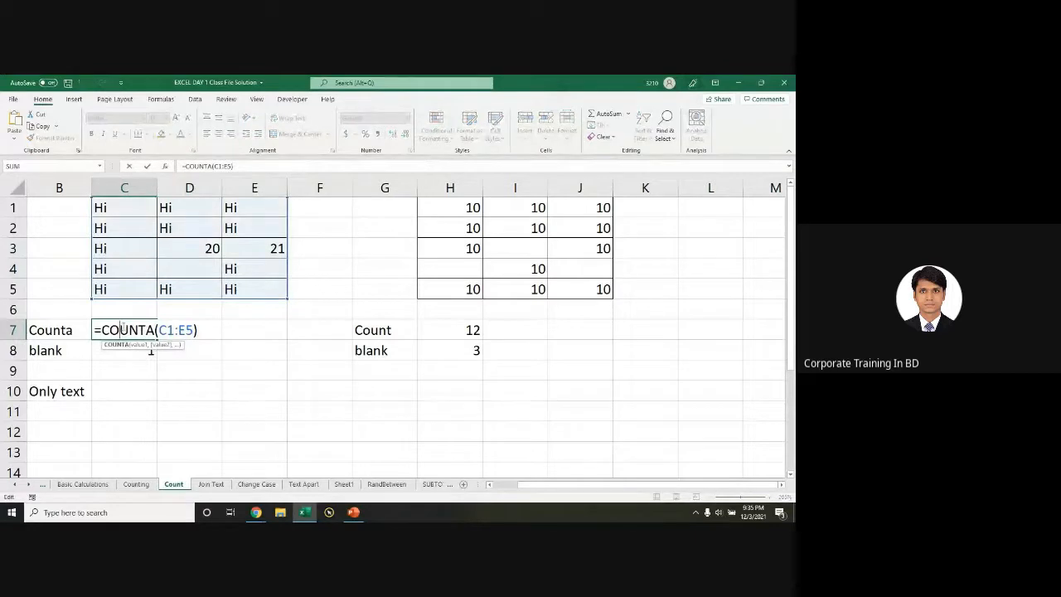
{"action": "key", "text": "Escape"}
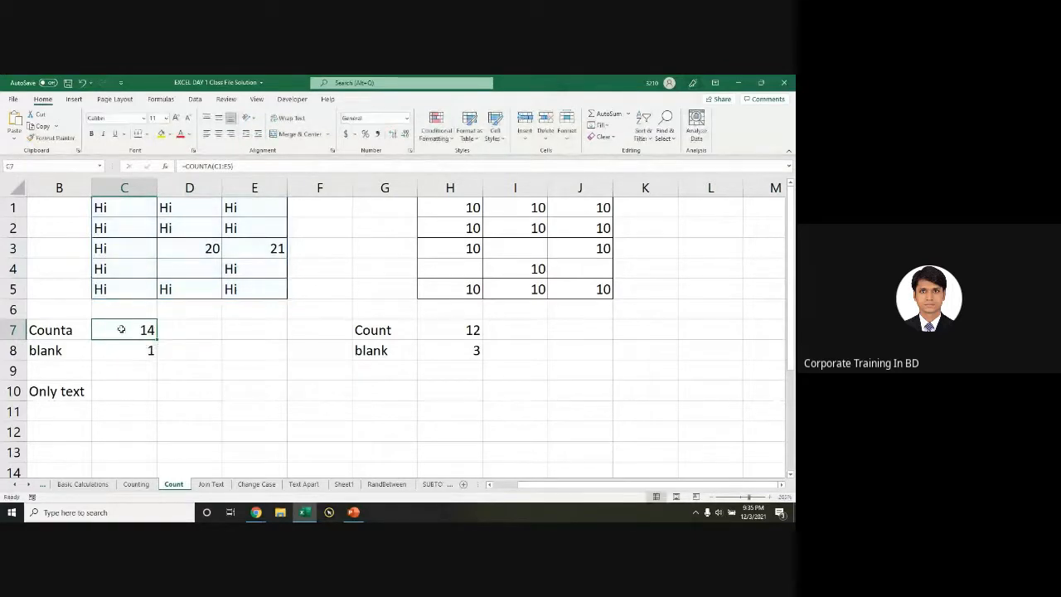
{"action": "double_click", "coordinate": [471, 330]}
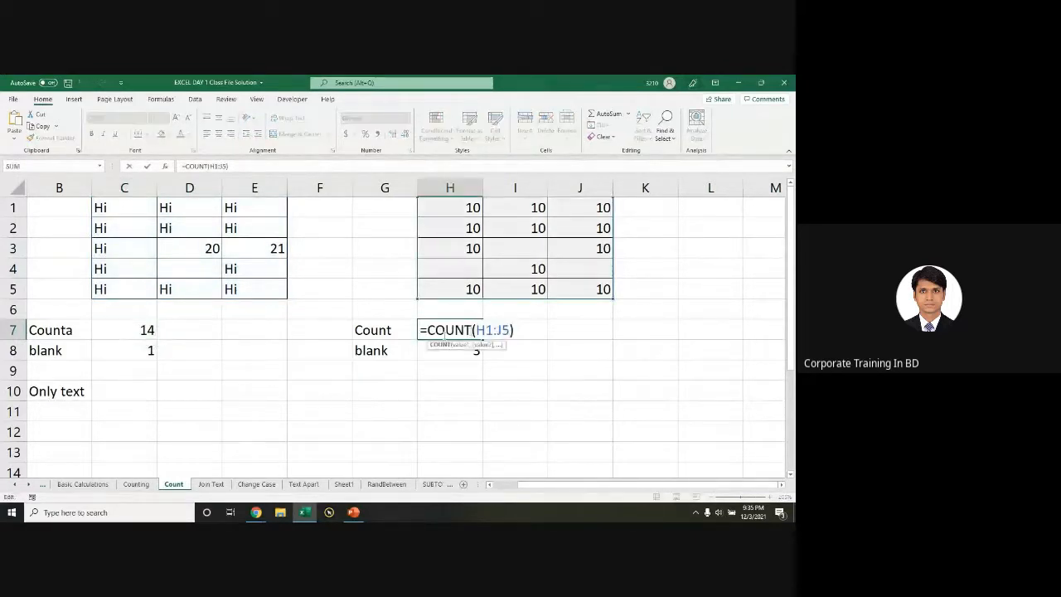
{"action": "double_click", "coordinate": [127, 330]}
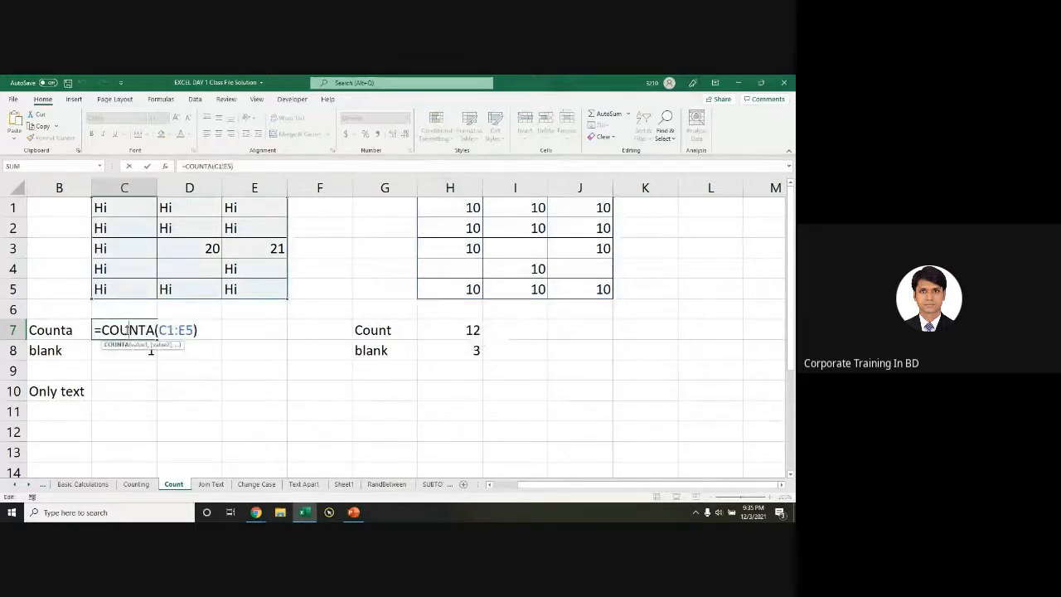
{"action": "key", "text": "Escape"}
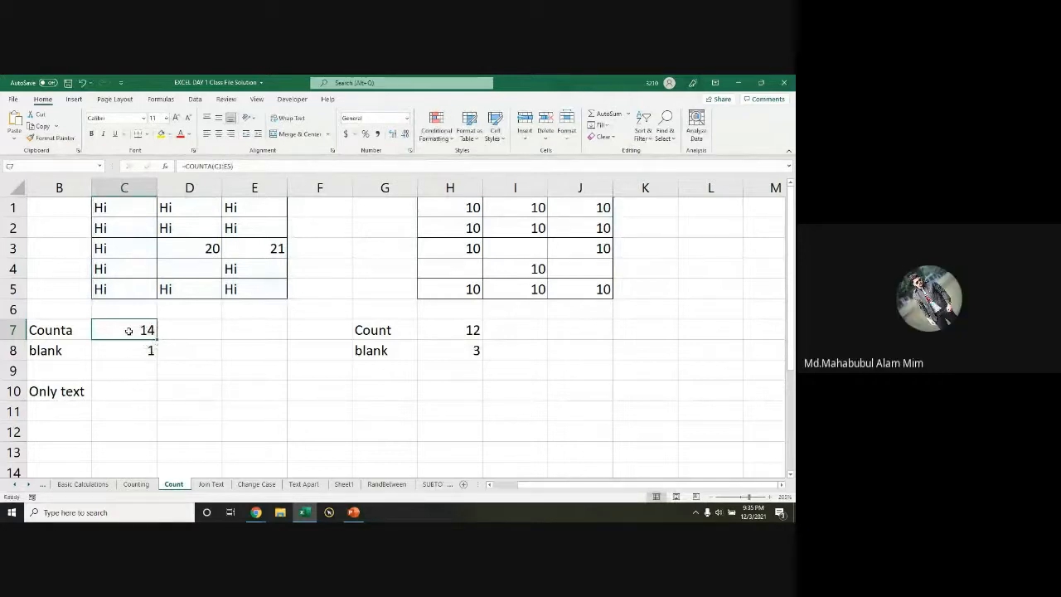
{"action": "double_click", "coordinate": [128, 331]}
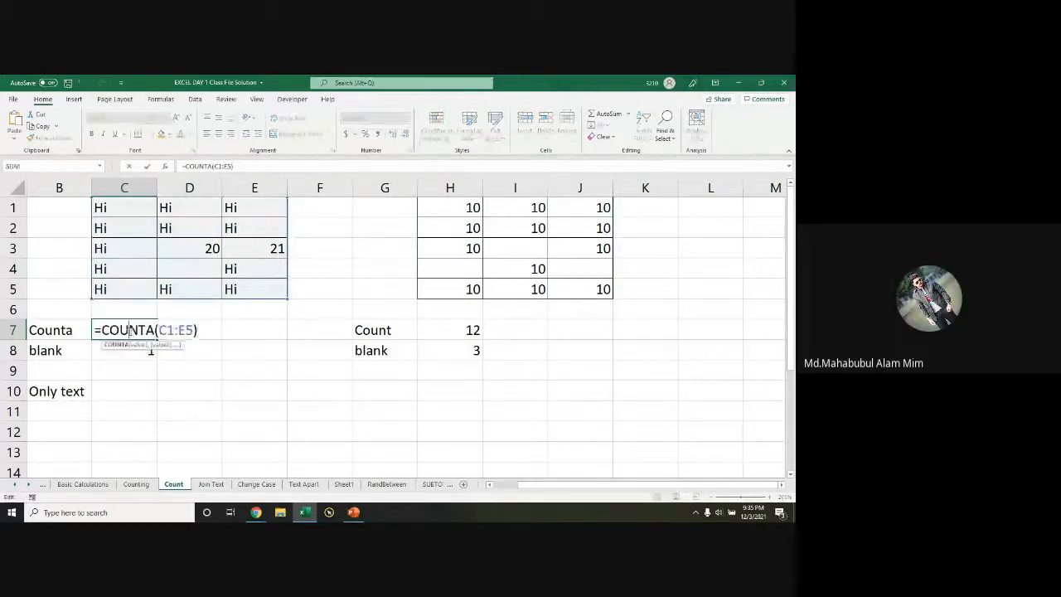
{"action": "key", "text": "Escape"}
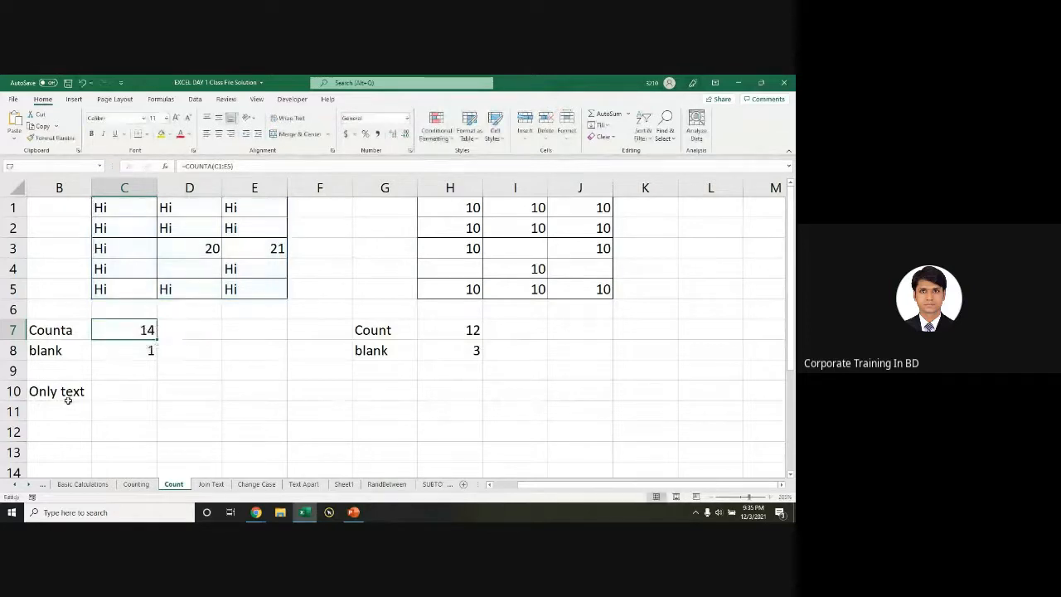
Step: Check the Hi grid C1:E5 selection, then put C7's =COUNTA(C1:E5) into edit mode
{"action": "left_click", "coordinate": [87, 393]}
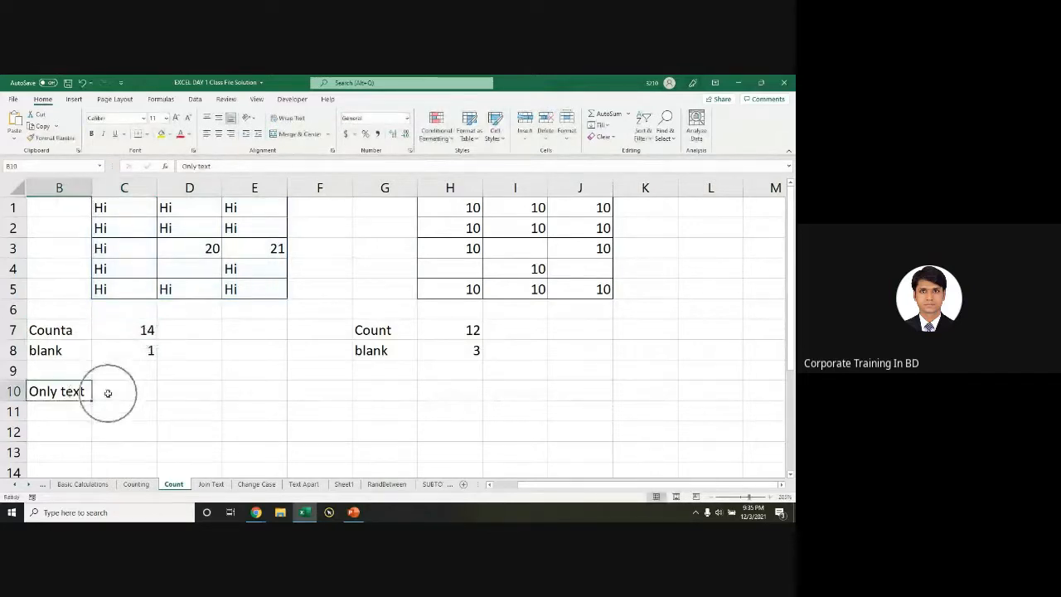
{"action": "left_click", "coordinate": [108, 393]}
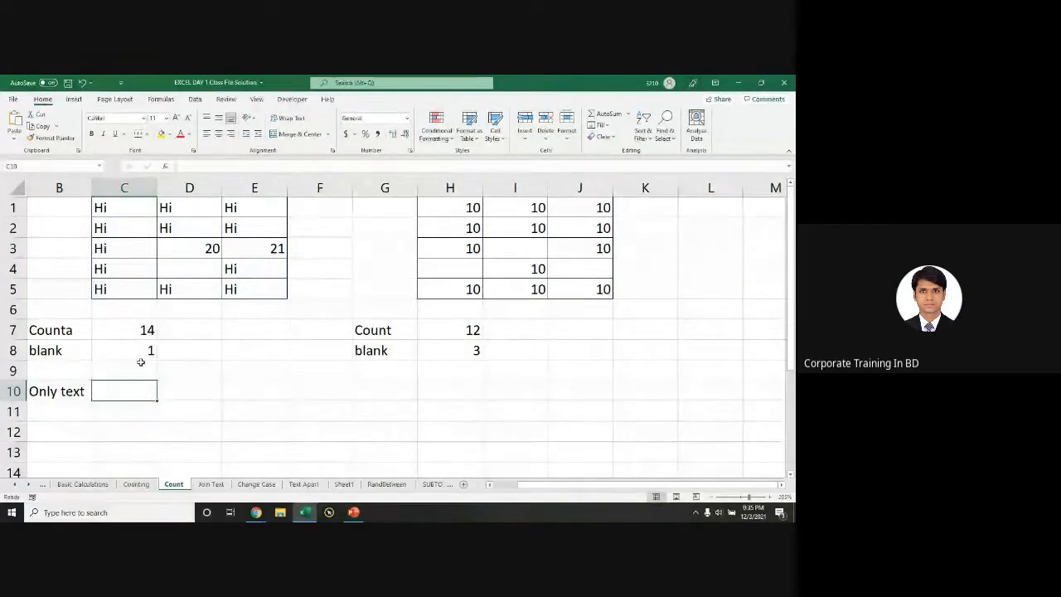
{"action": "left_click_drag", "start_coordinate": [133, 209], "coordinate": [253, 296]}
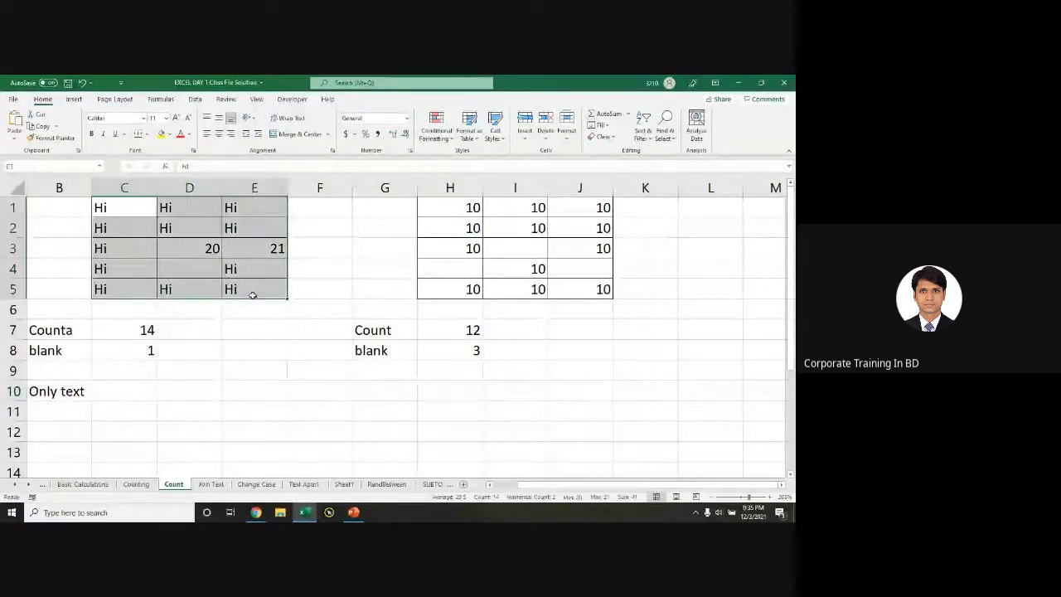
{"action": "double_click", "coordinate": [140, 330]}
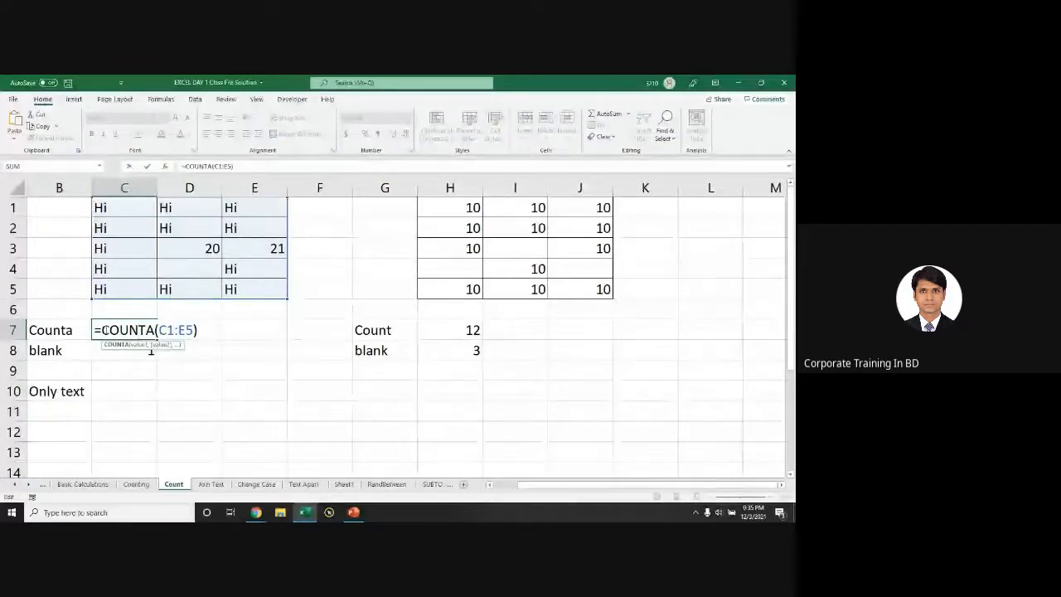
Step: Try extending C7 to =COUNTA(C1:E5)-COUNT(C1:E5), then undo to restore 14
{"action": "left_click", "coordinate": [202, 330]}
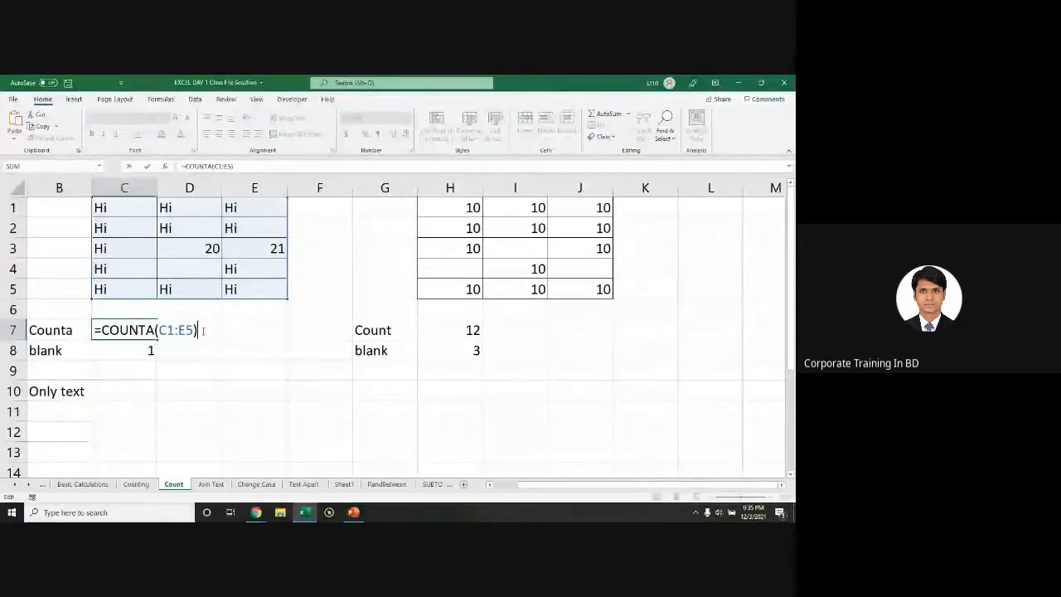
{"action": "type", "text": "-"}
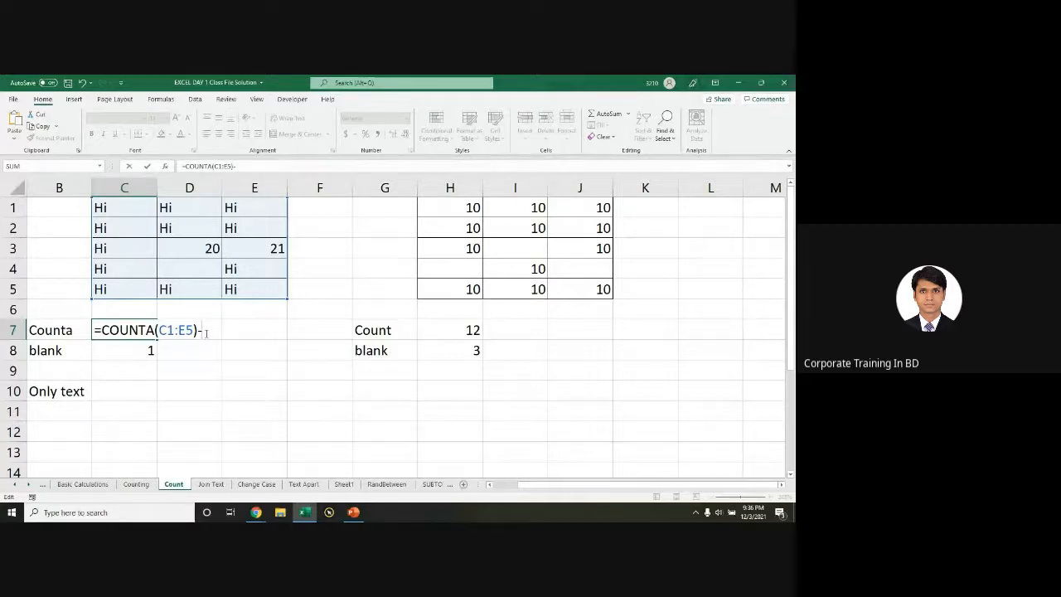
{"action": "type", "text": "c"}
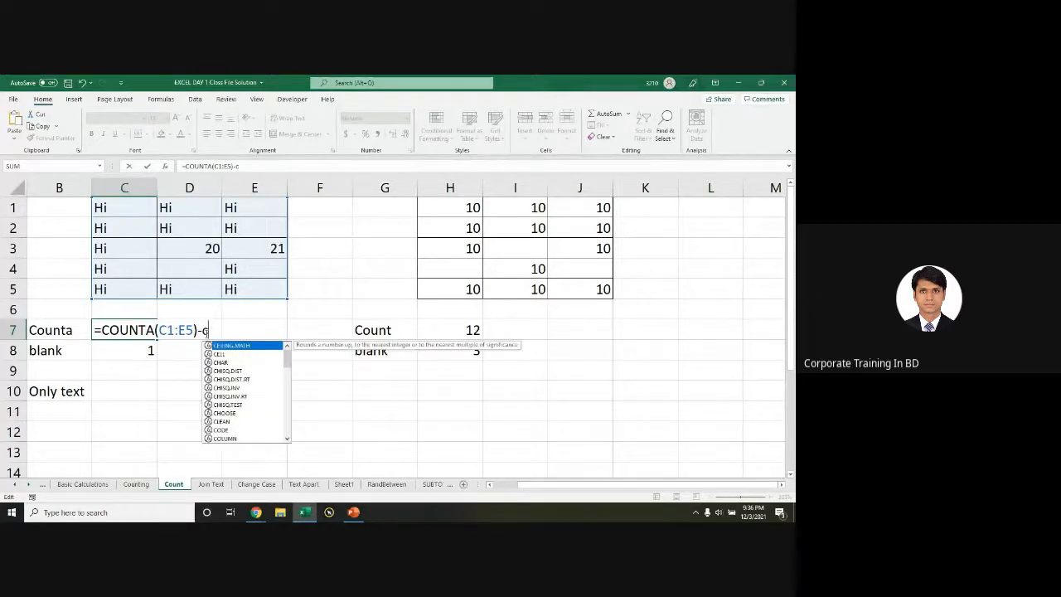
{"action": "type", "text": "oun"}
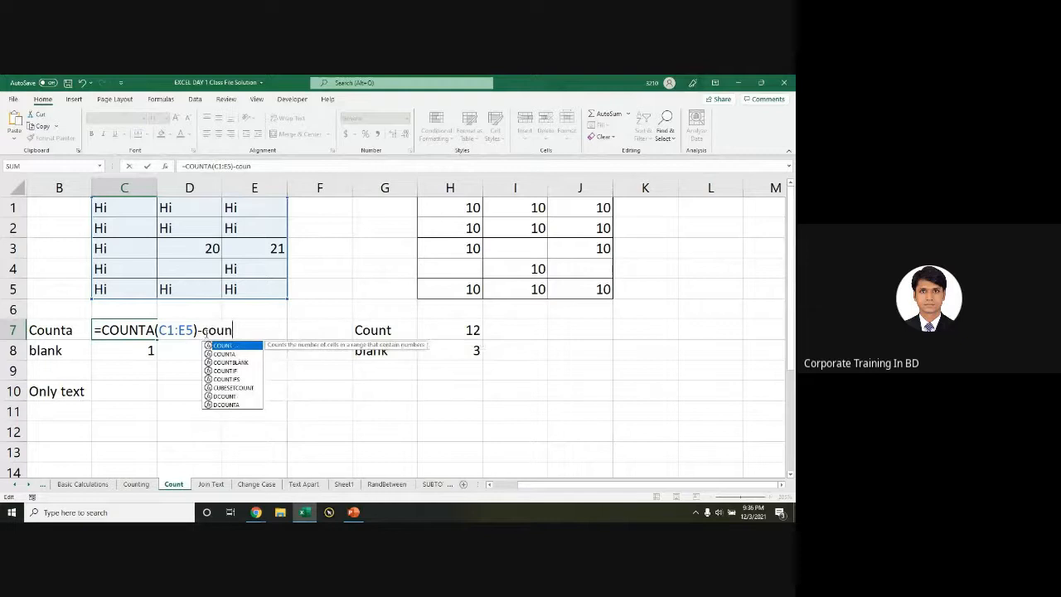
{"action": "key", "text": "Tab"}
{"action": "left_click_drag", "start_coordinate": [120, 207], "coordinate": [254, 290]}
{"action": "type", "text": ")"}
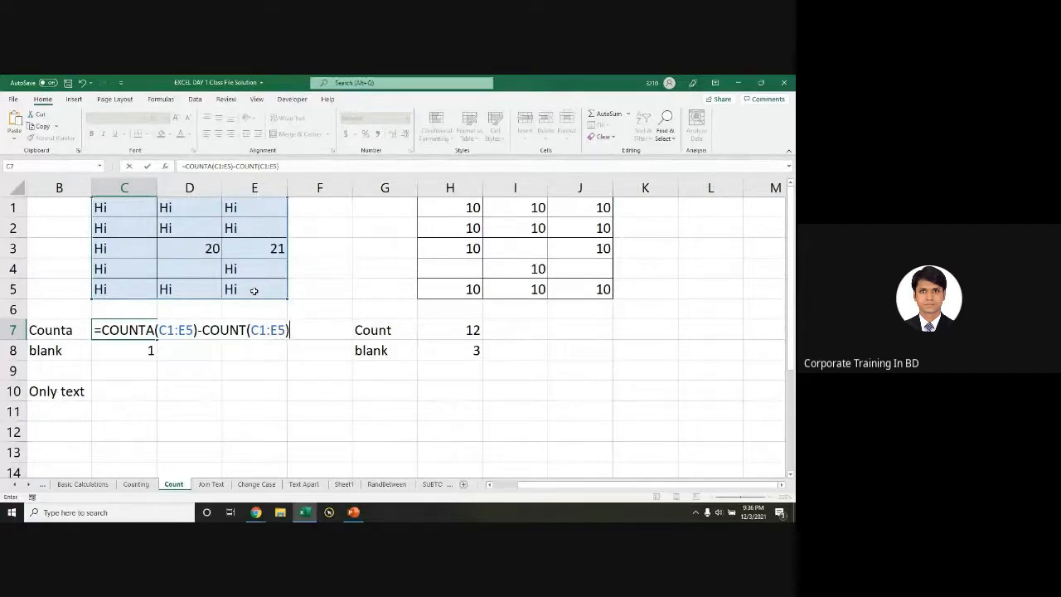
{"action": "key", "text": "Return"}
{"action": "key", "text": "ctrl+z"}
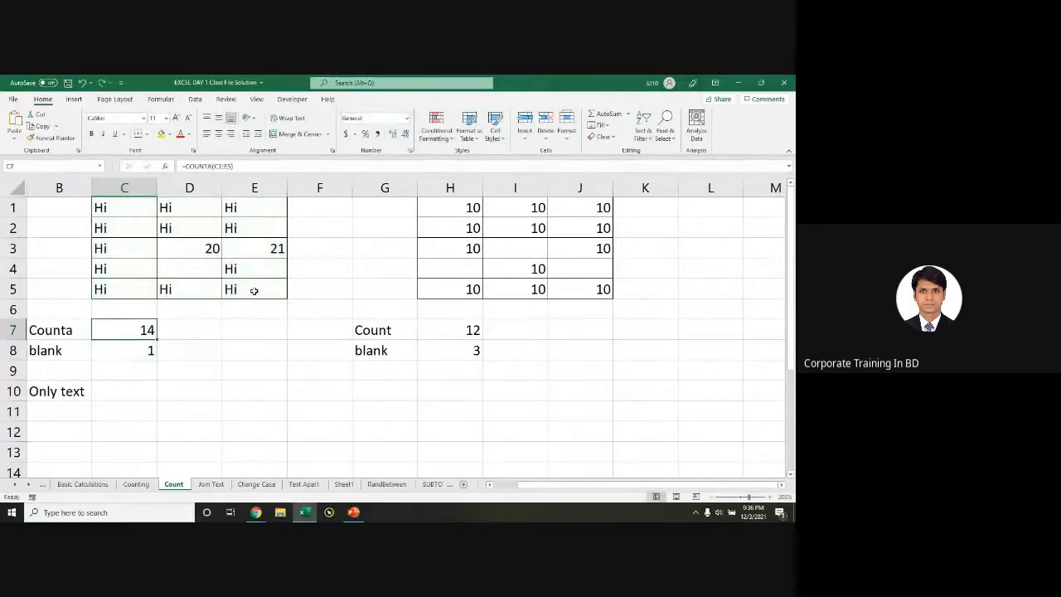
Step: Enter =COUNTA(C1:E5)-COUNT(C1:E5) in C10 to count text-only cells, giving 12
{"action": "left_click", "coordinate": [121, 391]}
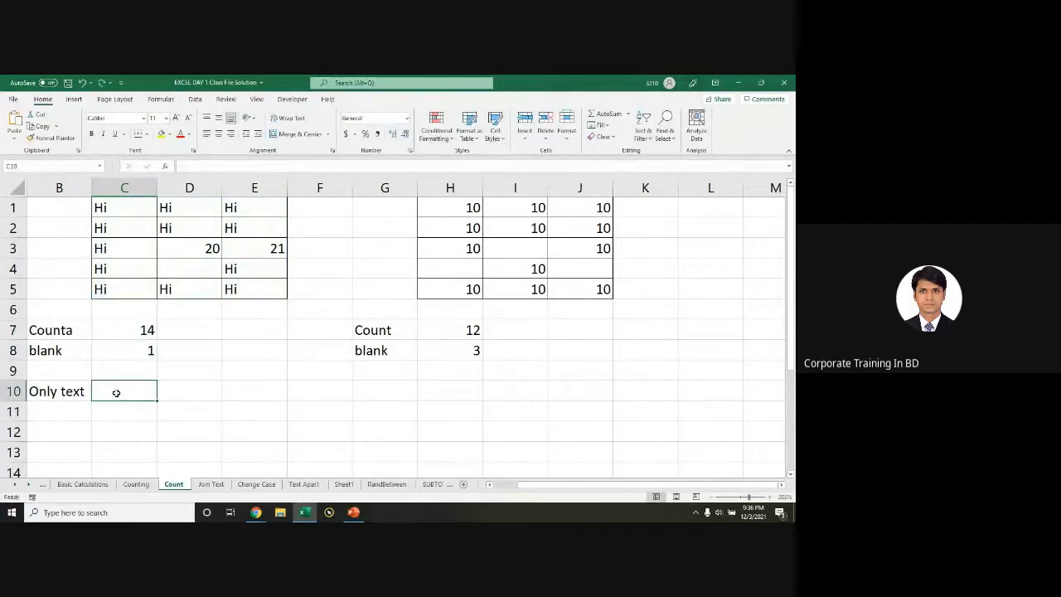
{"action": "type", "text": "=coun"}
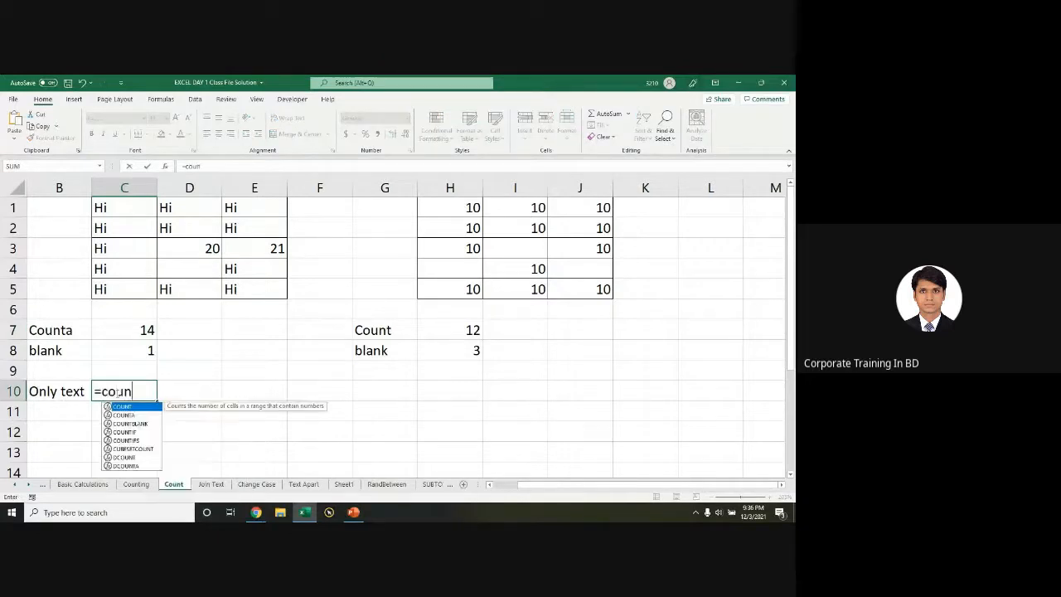
{"action": "type", "text": "t"}
{"action": "key", "text": "Down"}
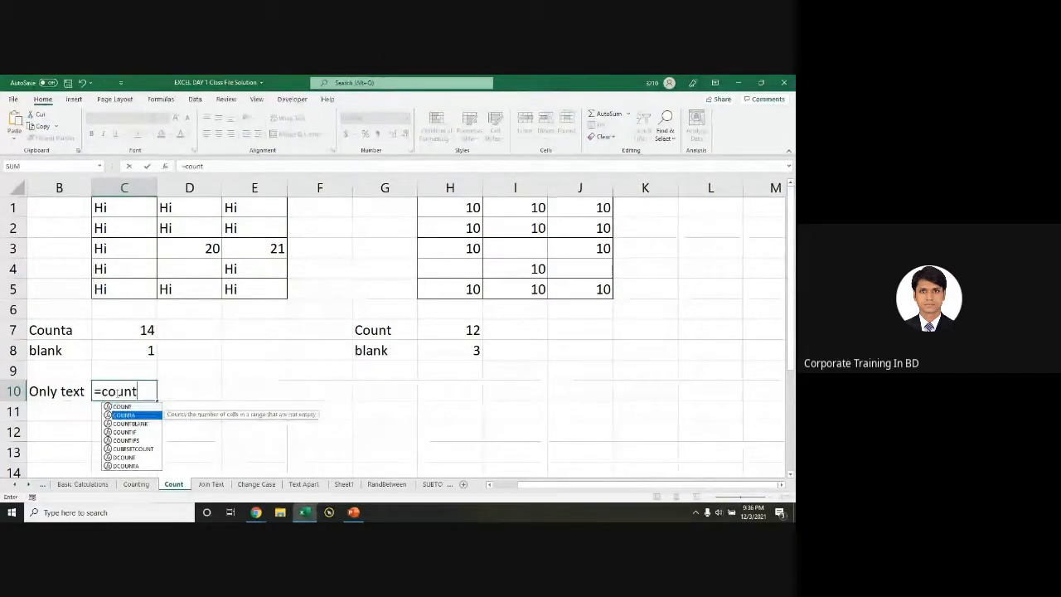
{"action": "key", "text": "Tab"}
{"action": "left_click_drag", "start_coordinate": [131, 210], "coordinate": [236, 288]}
{"action": "type", "text": ")"}
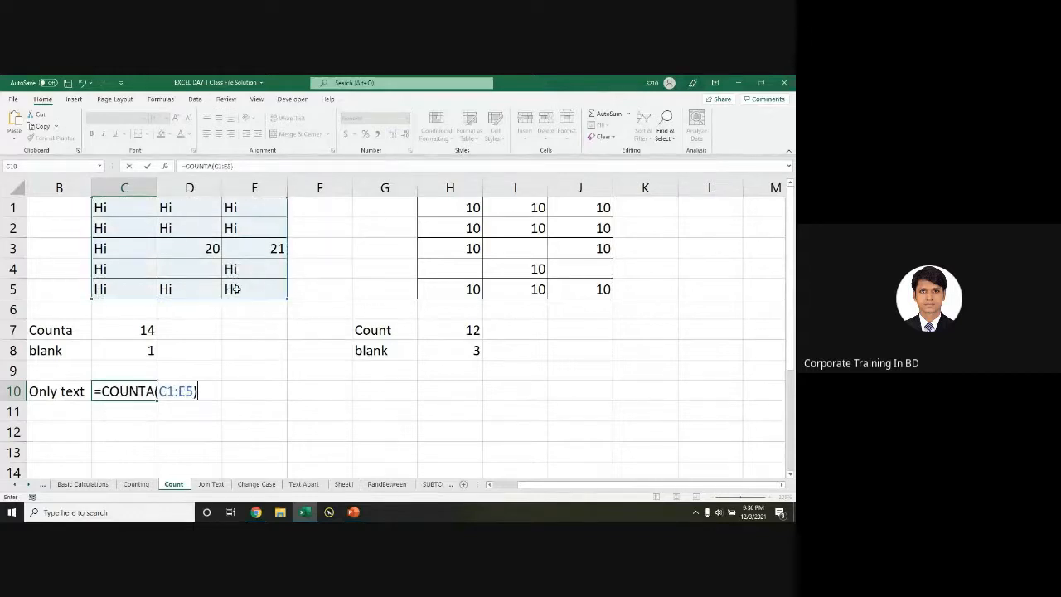
{"action": "type", "text": "-cou"}
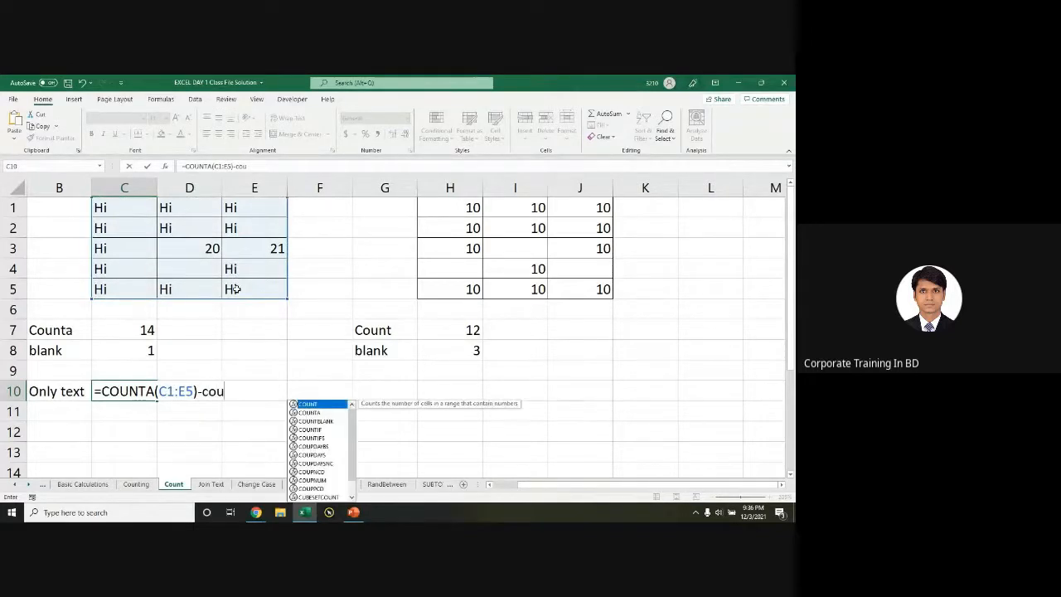
{"action": "key", "text": "Tab"}
{"action": "left_click_drag", "start_coordinate": [109, 210], "coordinate": [254, 284]}
{"action": "type", "text": ")"}
{"action": "key", "text": "Return"}
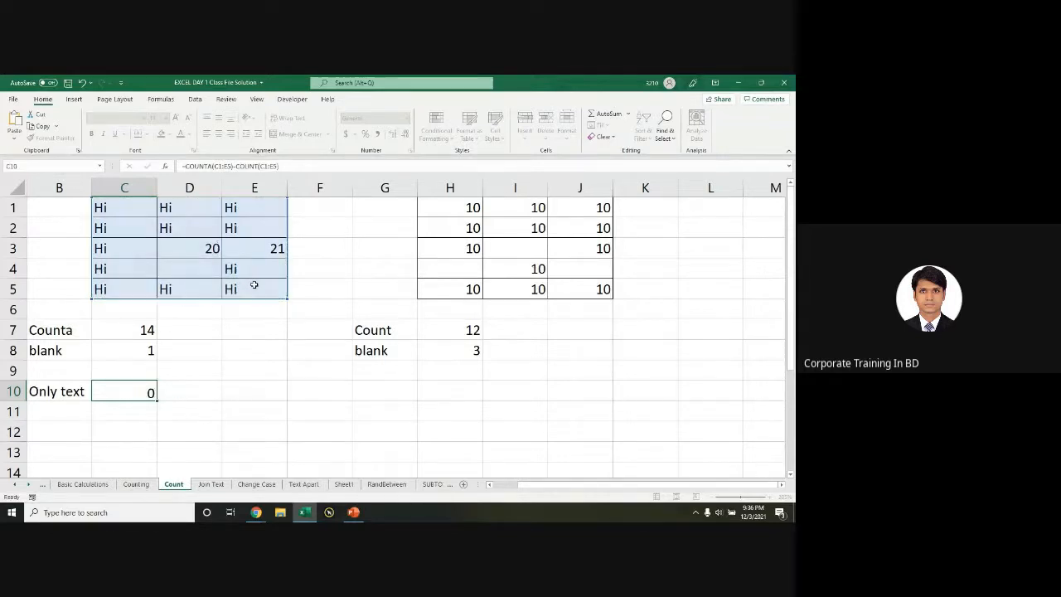
{"action": "left_click", "coordinate": [260, 407]}
Step: Enter a temporary =COUNT(C1:E5) in E11, showing the Hi grid's 2 numbers
{"action": "type", "text": "="}
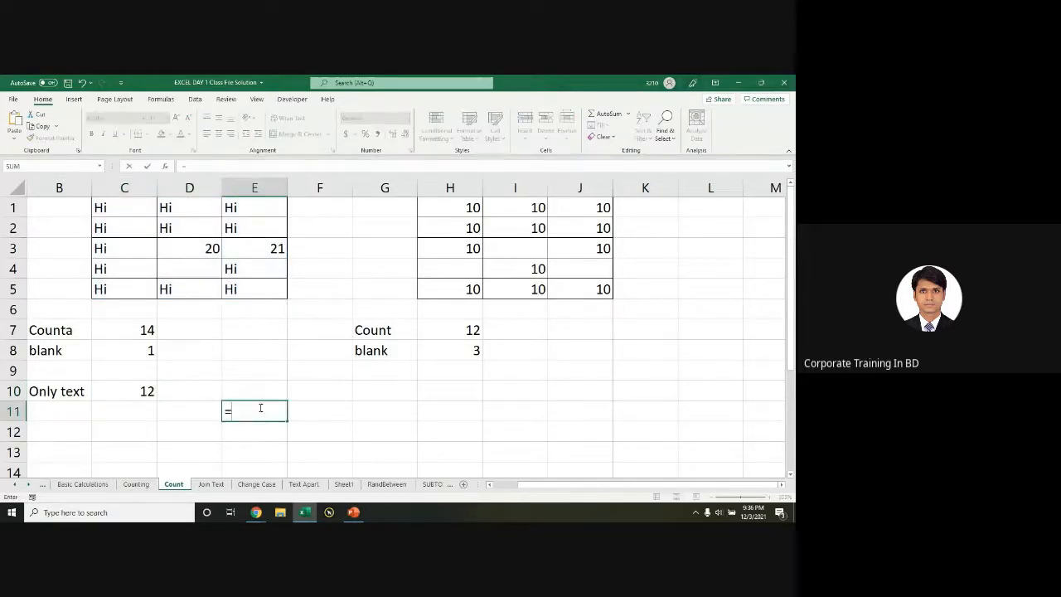
{"action": "type", "text": "cou"}
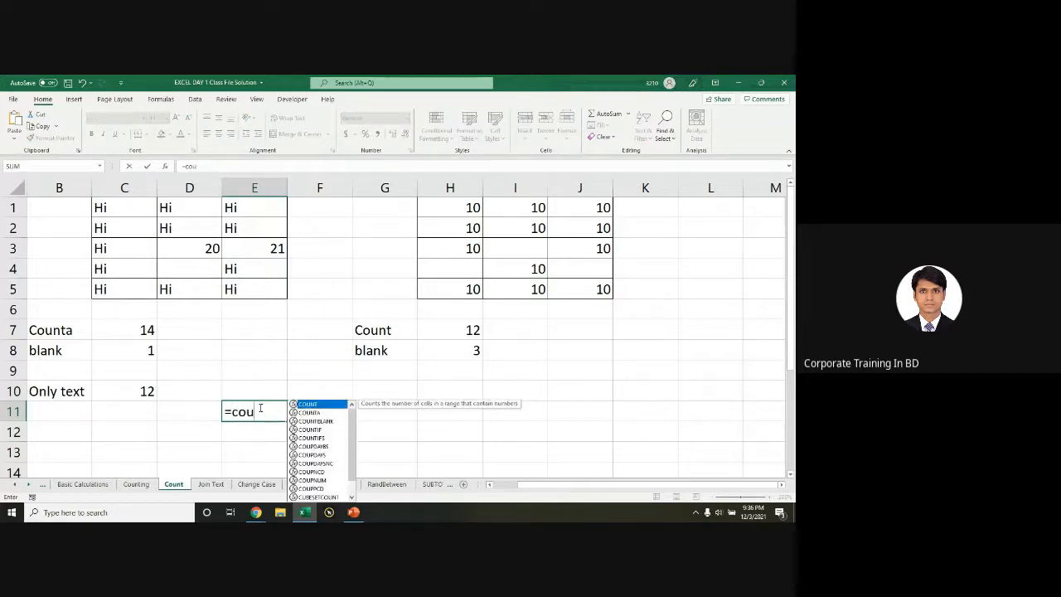
{"action": "key", "text": "Tab"}
{"action": "left_click_drag", "start_coordinate": [110, 210], "coordinate": [259, 286]}
{"action": "type", "text": ")"}
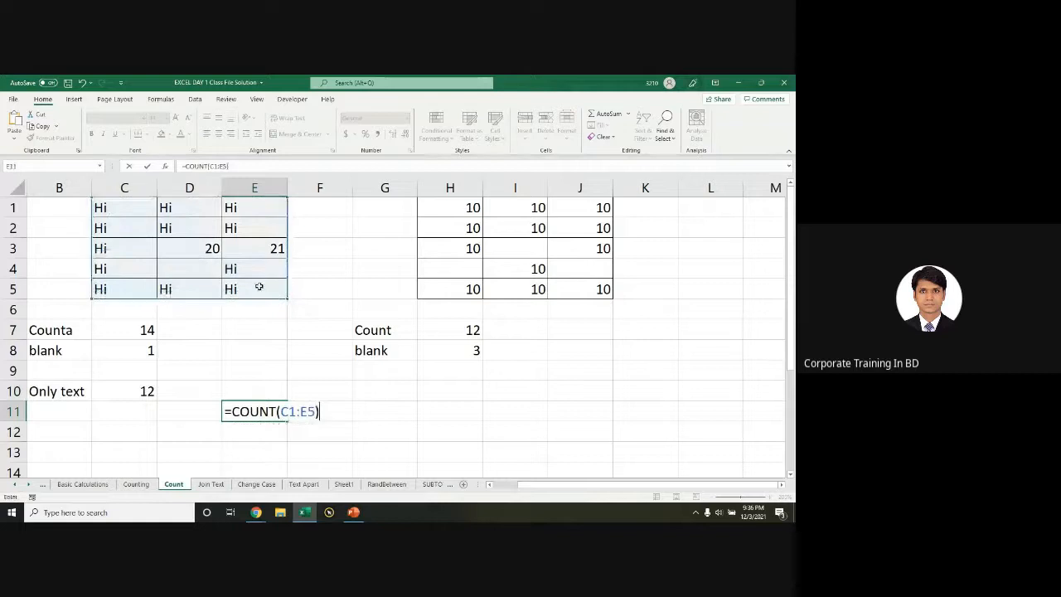
{"action": "key", "text": "Return"}
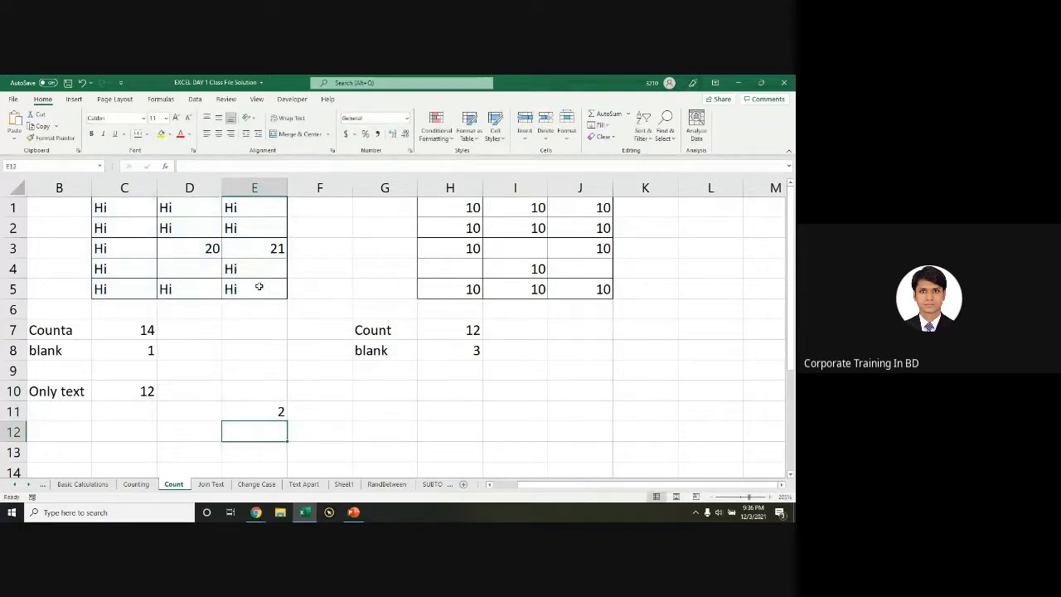
{"action": "key", "text": "Up"}
{"action": "left_click", "coordinate": [217, 247]}
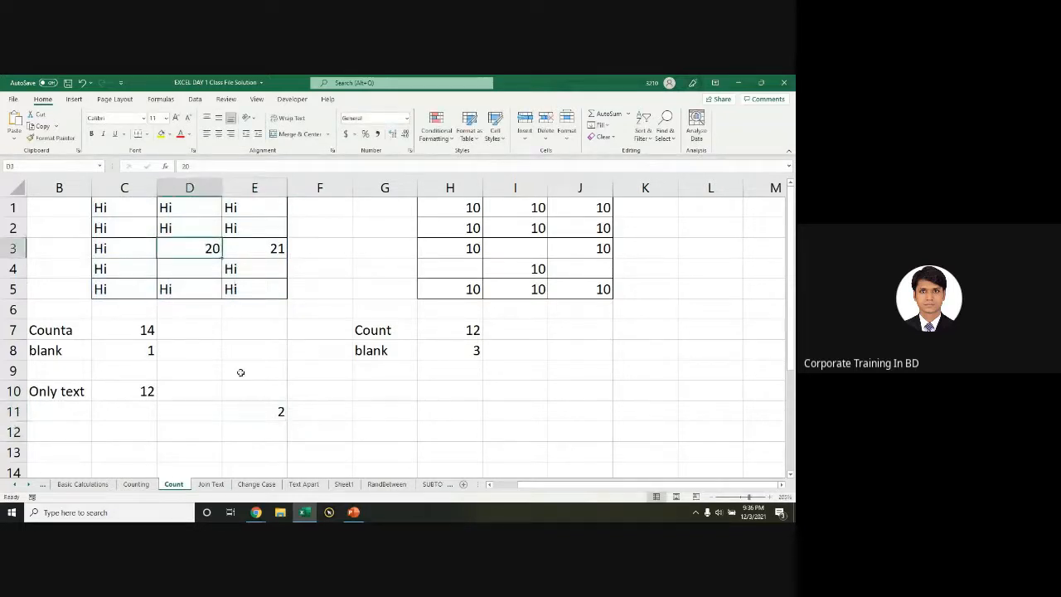
Step: Review the E11 and C10 formulas, then delete the temporary count from E11
{"action": "double_click", "coordinate": [248, 411]}
{"action": "double_click", "coordinate": [147, 391]}
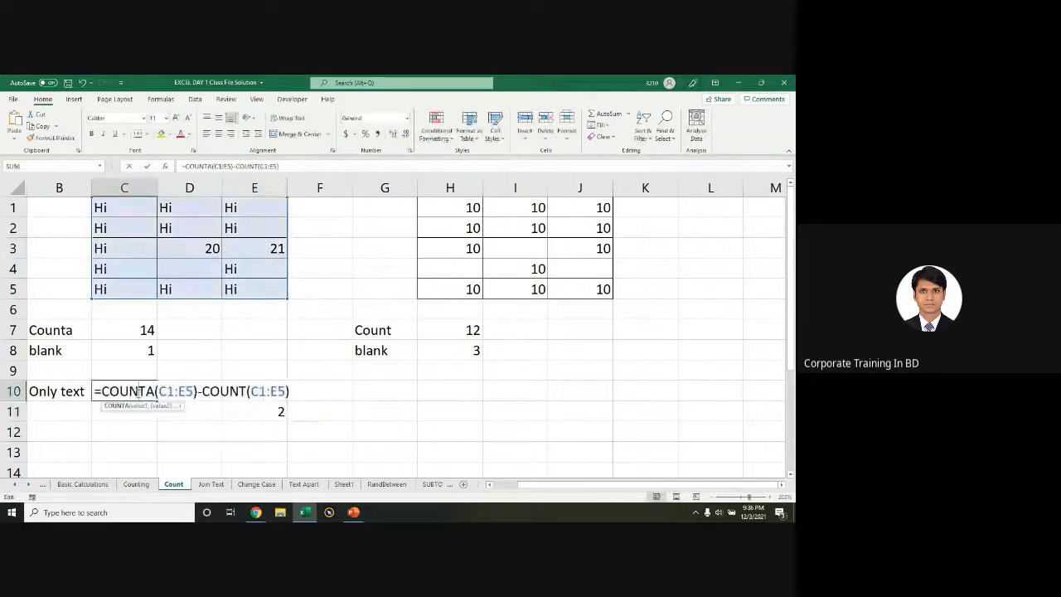
{"action": "left_click", "coordinate": [263, 413]}
{"action": "key", "text": "Delete"}
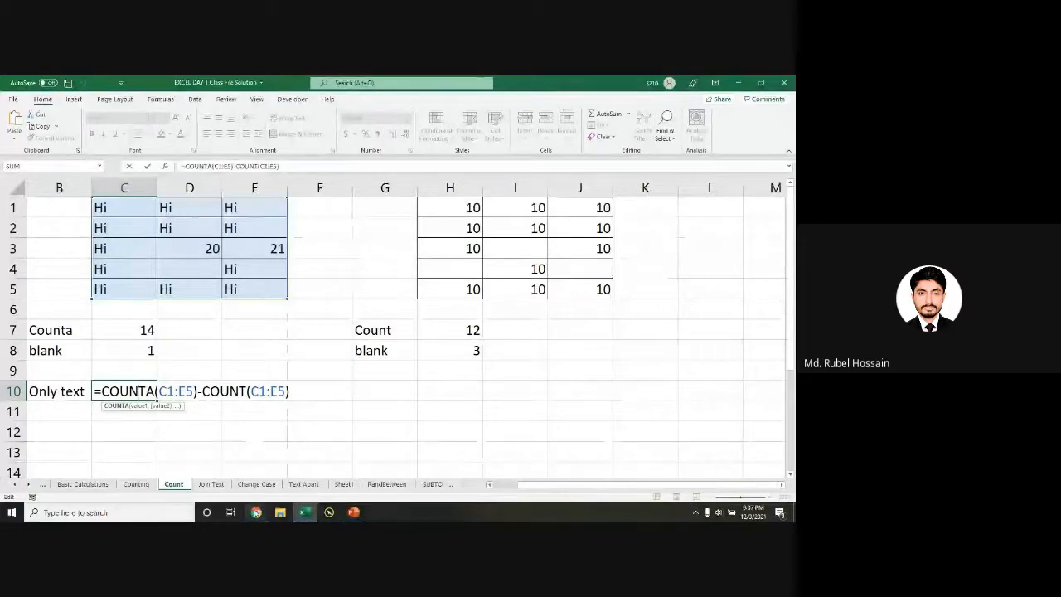
{"action": "left_click", "coordinate": [256, 512]}
Step: In the Meet call, mute the microphone and look over the people list and chat
{"action": "left_click", "coordinate": [256, 487]}
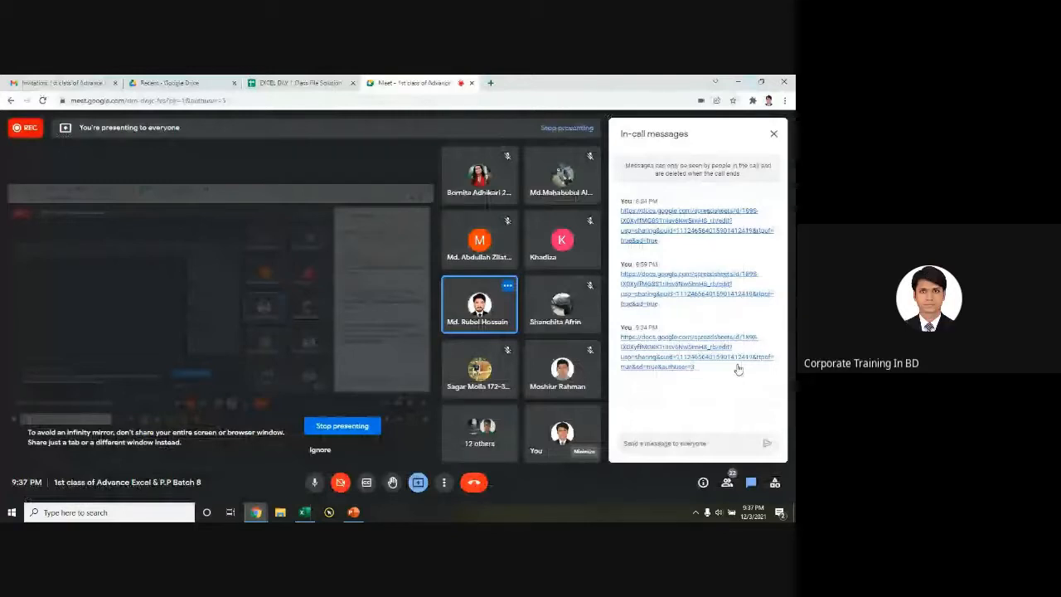
{"action": "left_click", "coordinate": [727, 483]}
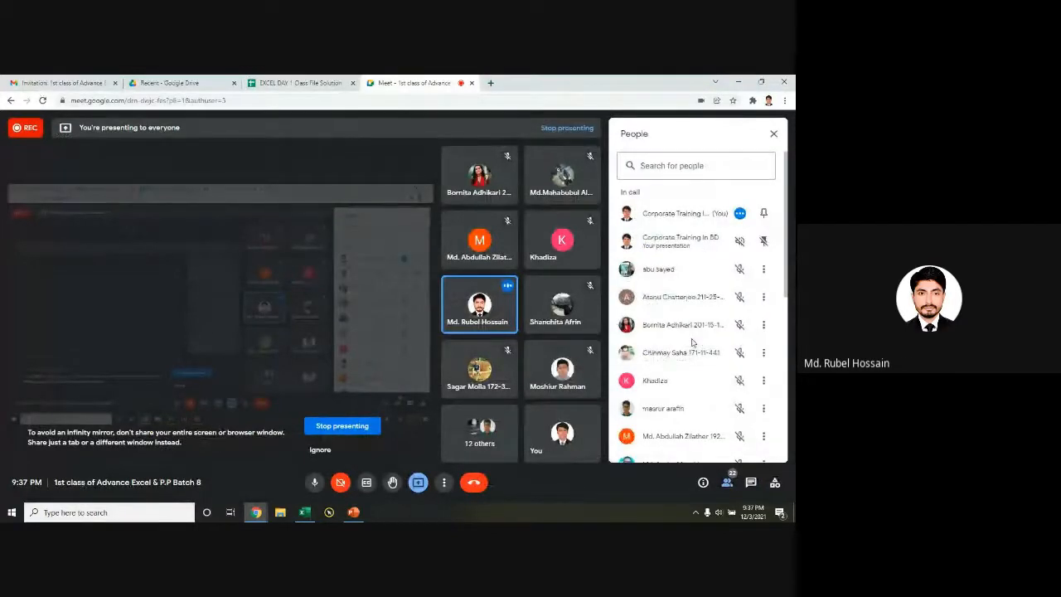
{"action": "left_click", "coordinate": [314, 484]}
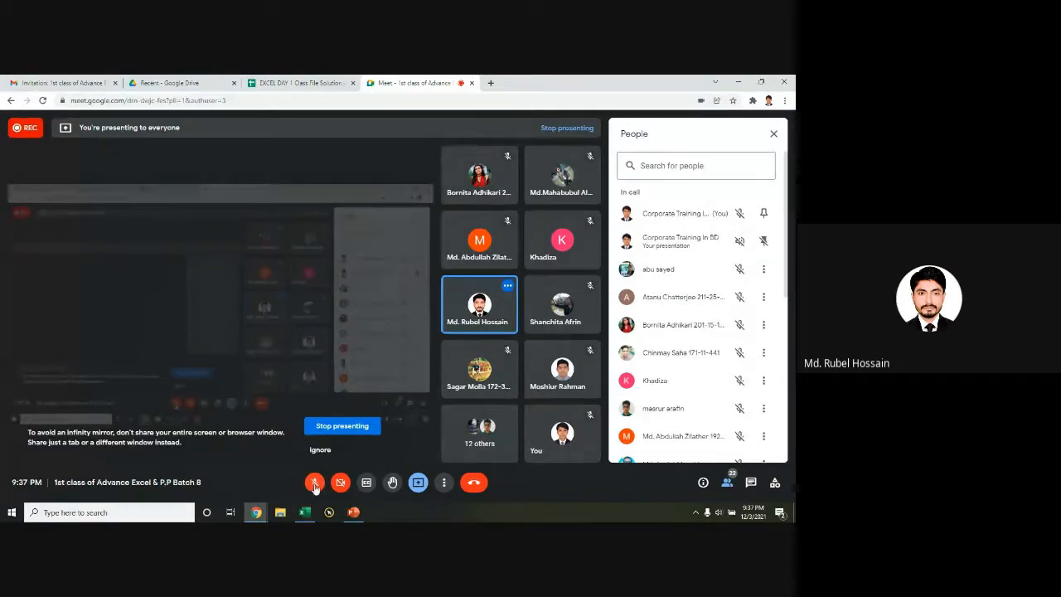
{"action": "left_click", "coordinate": [751, 483]}
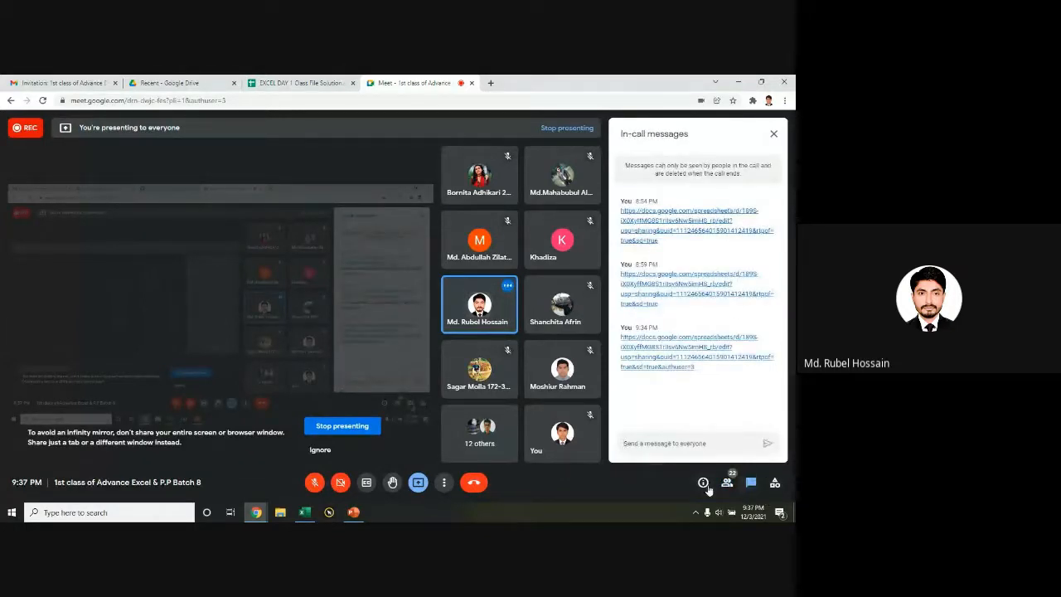
{"action": "left_click", "coordinate": [727, 483]}
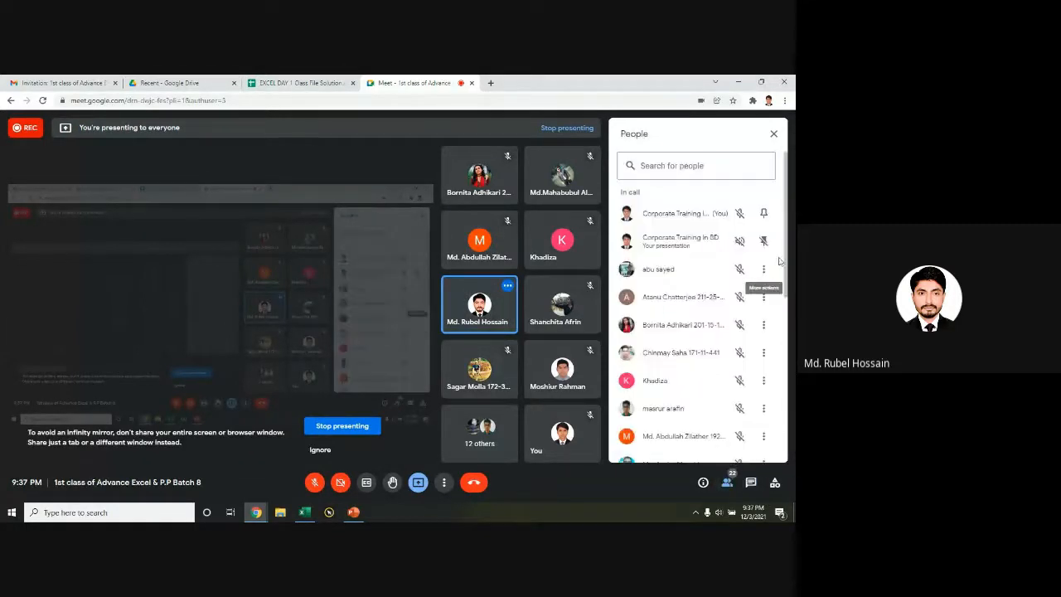
{"action": "left_click_drag", "start_coordinate": [786, 255], "coordinate": [786, 297]}
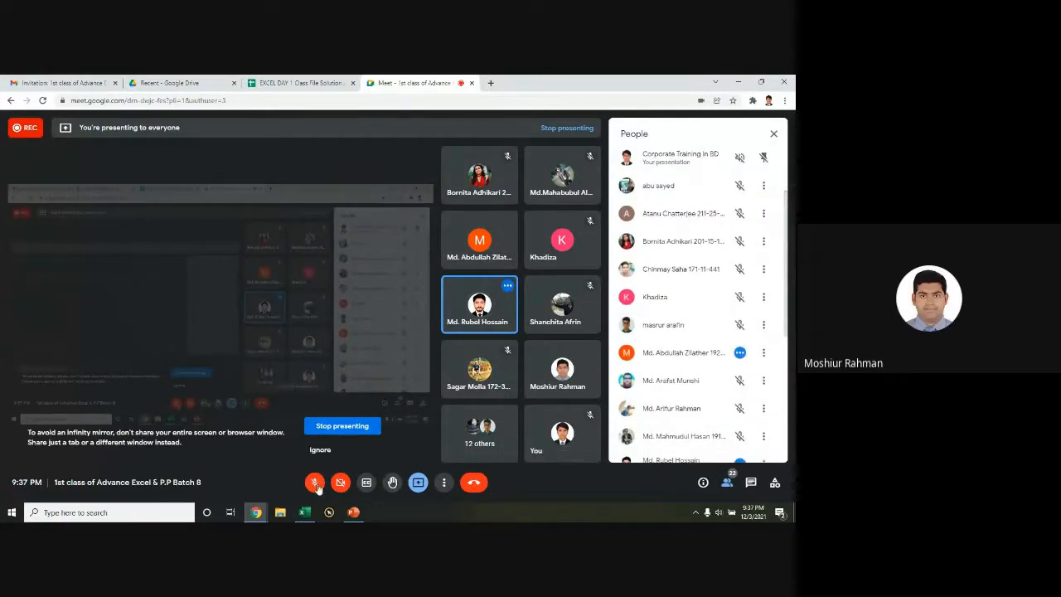
Step: Leave the microphone off and stop presenting the screen to the class
{"action": "left_click", "coordinate": [315, 482]}
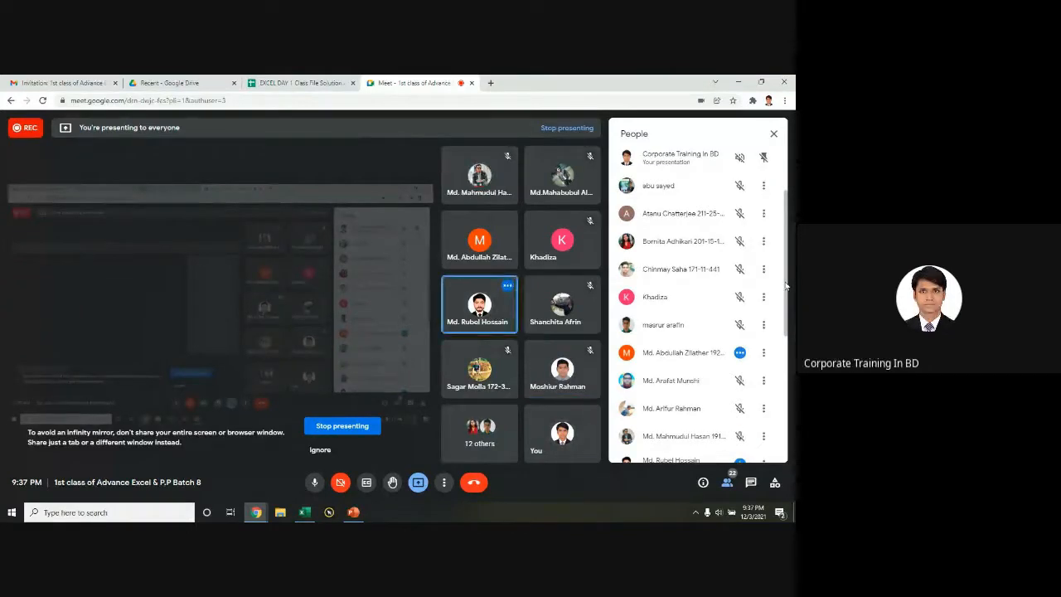
{"action": "left_click", "coordinate": [314, 482]}
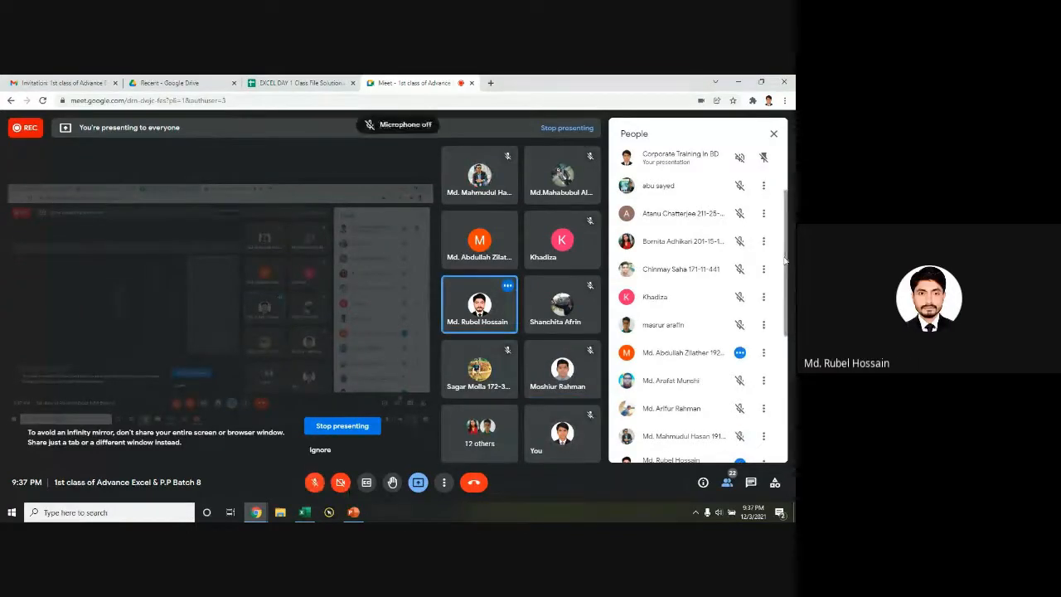
{"action": "scroll", "coordinate": [784, 296], "scroll_direction": "down", "scroll_amount": 1}
{"action": "left_click_drag", "start_coordinate": [783, 296], "coordinate": [784, 353]}
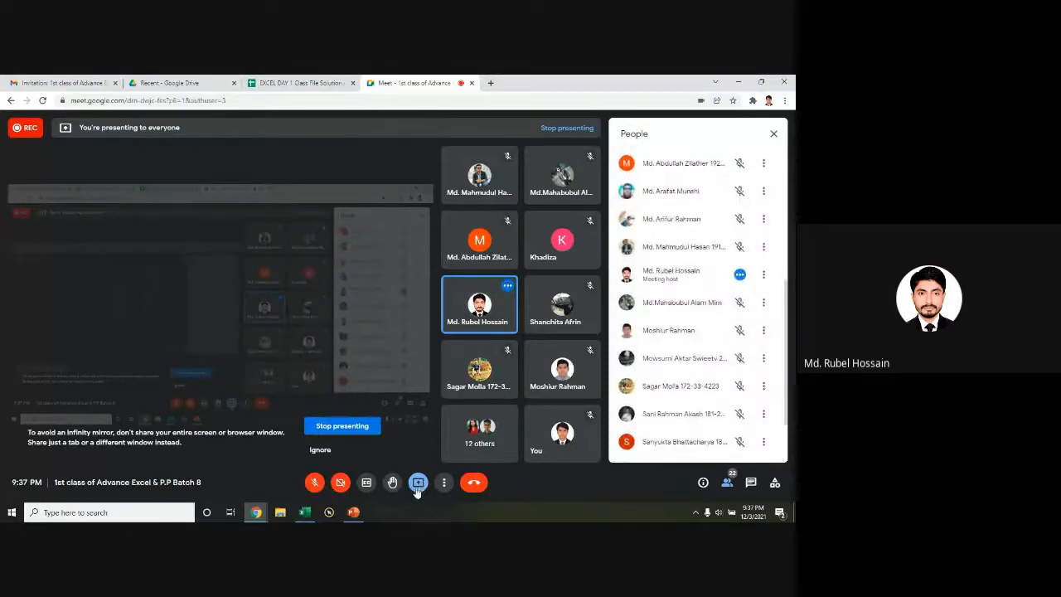
{"action": "left_click", "coordinate": [418, 484]}
{"action": "left_click", "coordinate": [452, 453]}
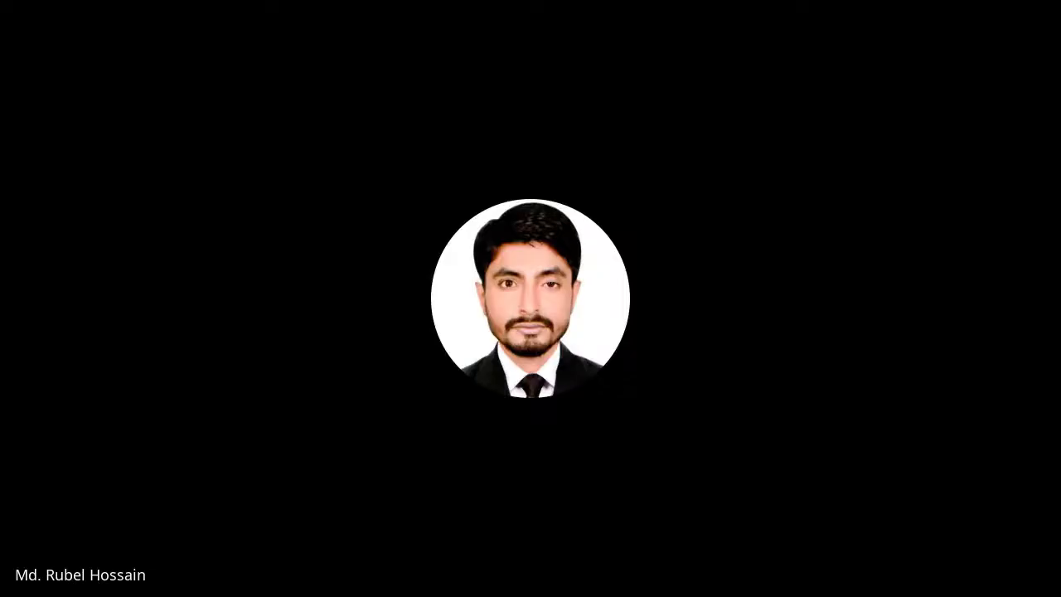
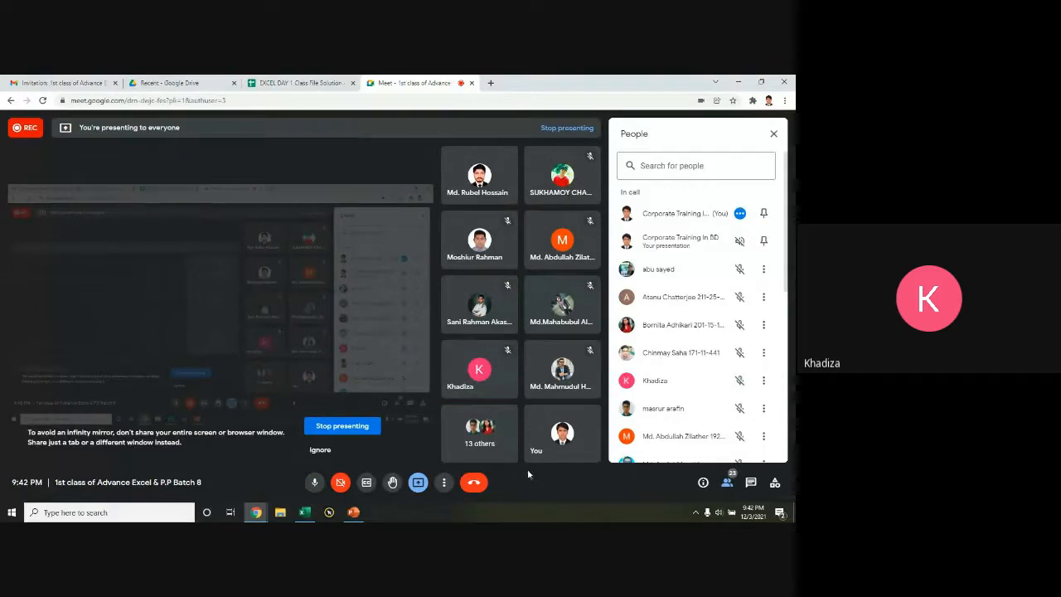
Step: Mute the microphone in the Meet call, then turn it back on
{"action": "left_click", "coordinate": [314, 483]}
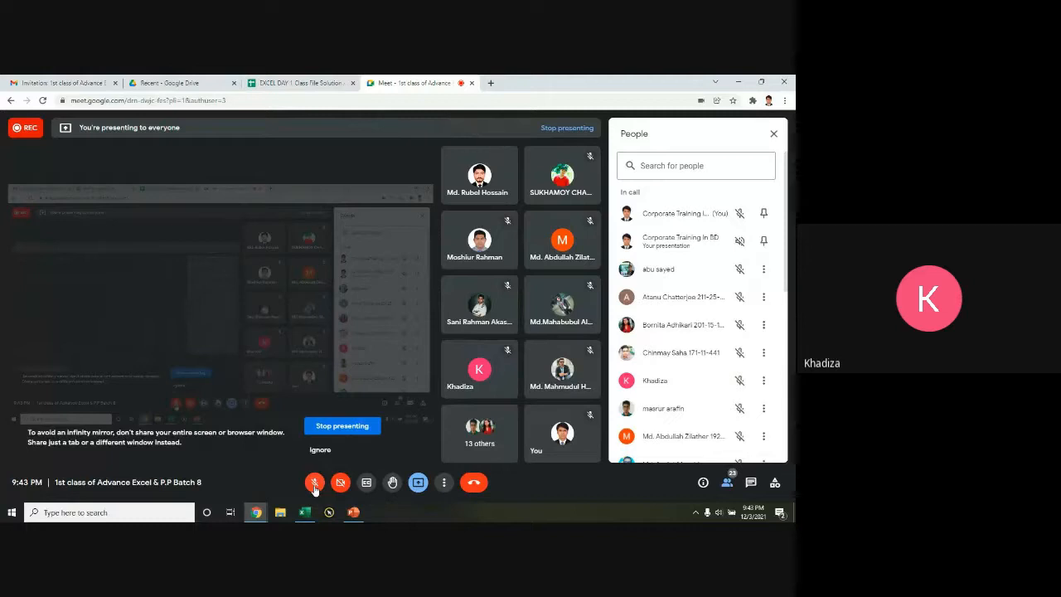
{"action": "scroll", "coordinate": [693, 335], "scroll_direction": "down", "scroll_amount": 5}
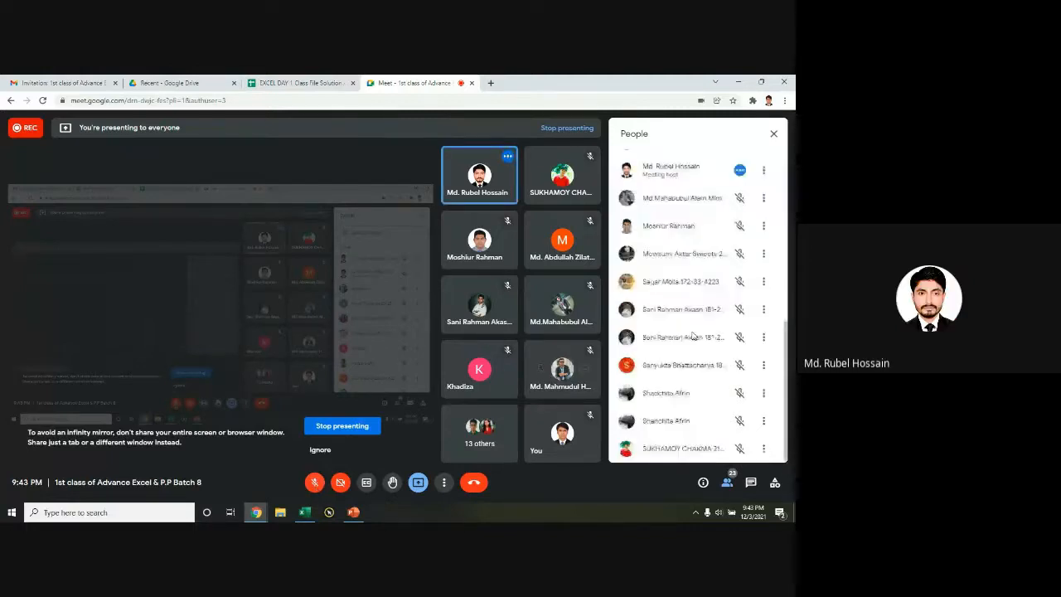
{"action": "scroll", "coordinate": [692, 243], "scroll_direction": "up", "scroll_amount": 5}
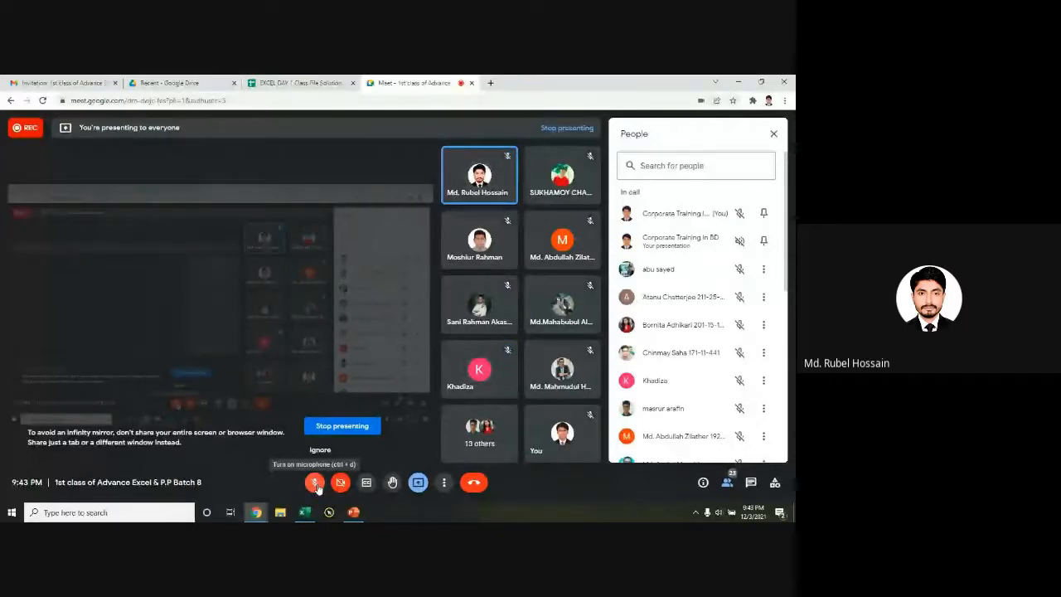
{"action": "left_click", "coordinate": [315, 483]}
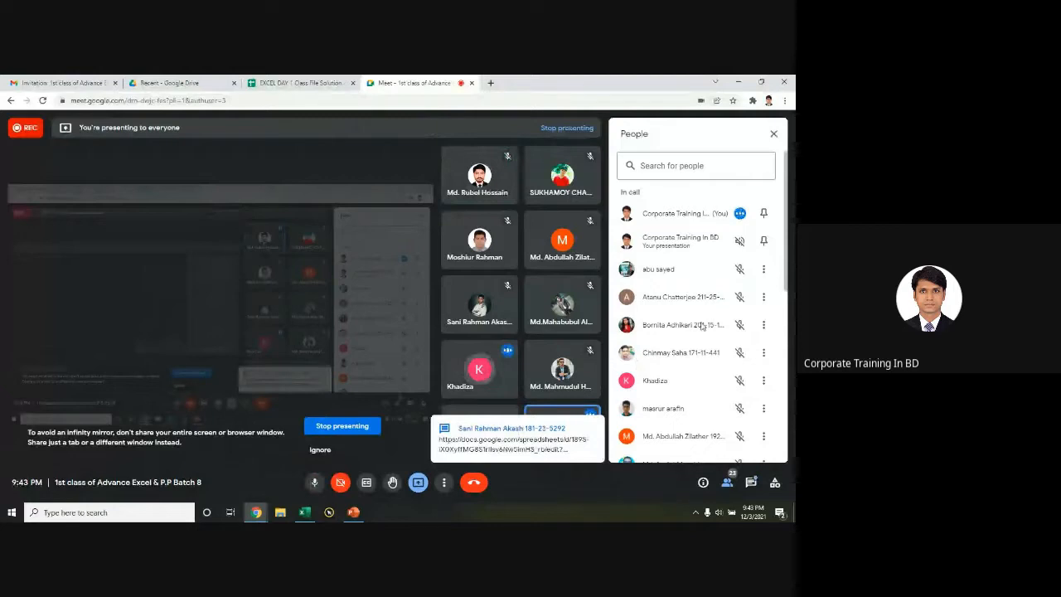
Step: Open the shared EXCEL DAY 1 Class File Solution Google Sheets link from the in-call chat
{"action": "left_click", "coordinate": [470, 396]}
{"action": "key", "text": "ctrl"}
{"action": "key", "text": "ctrl"}
{"action": "key", "text": "ctrl"}
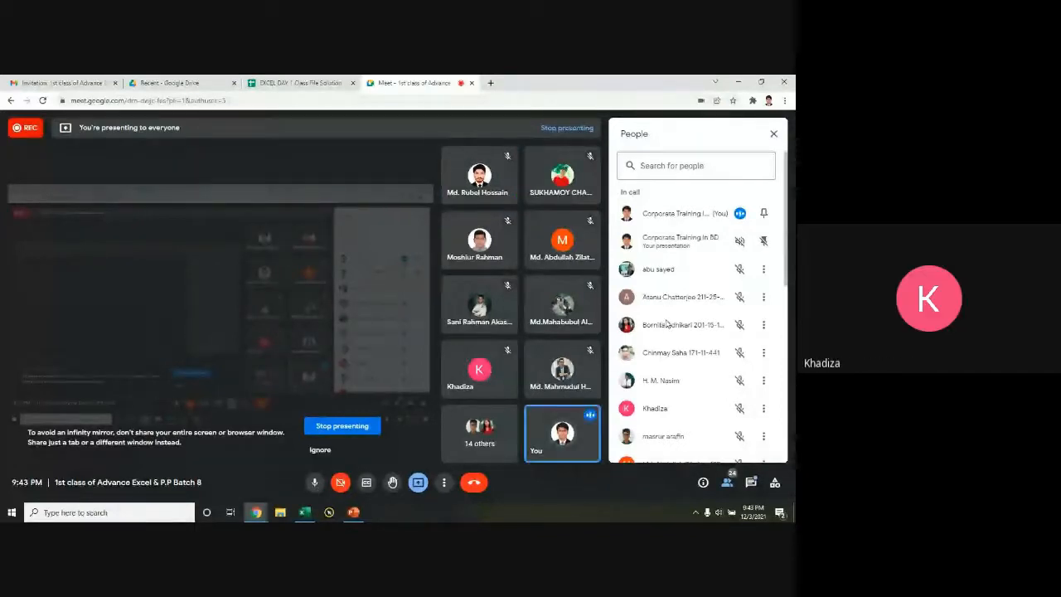
{"action": "left_click", "coordinate": [751, 485]}
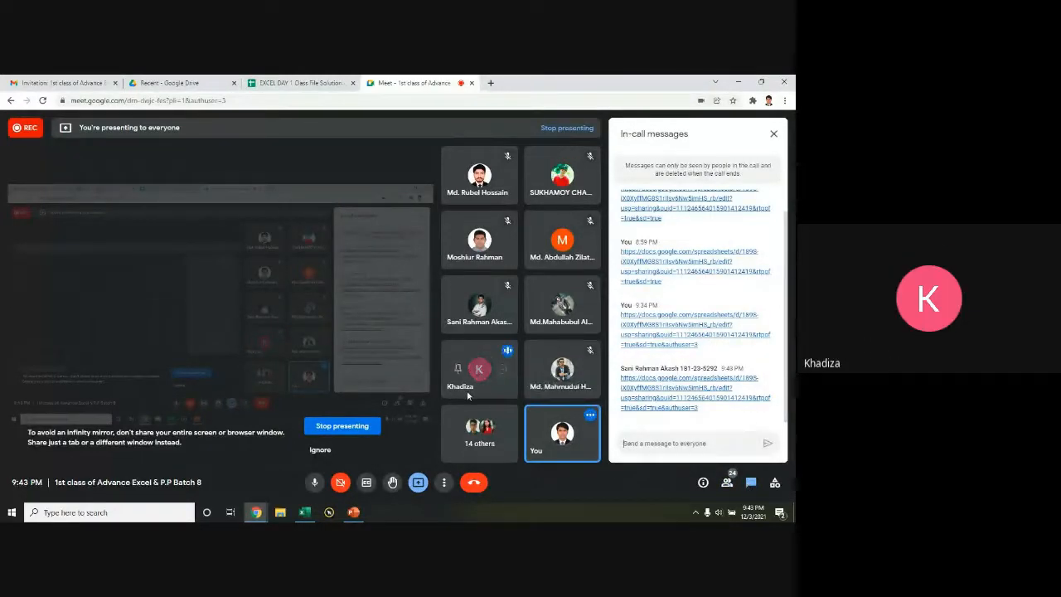
{"action": "left_click", "coordinate": [642, 398]}
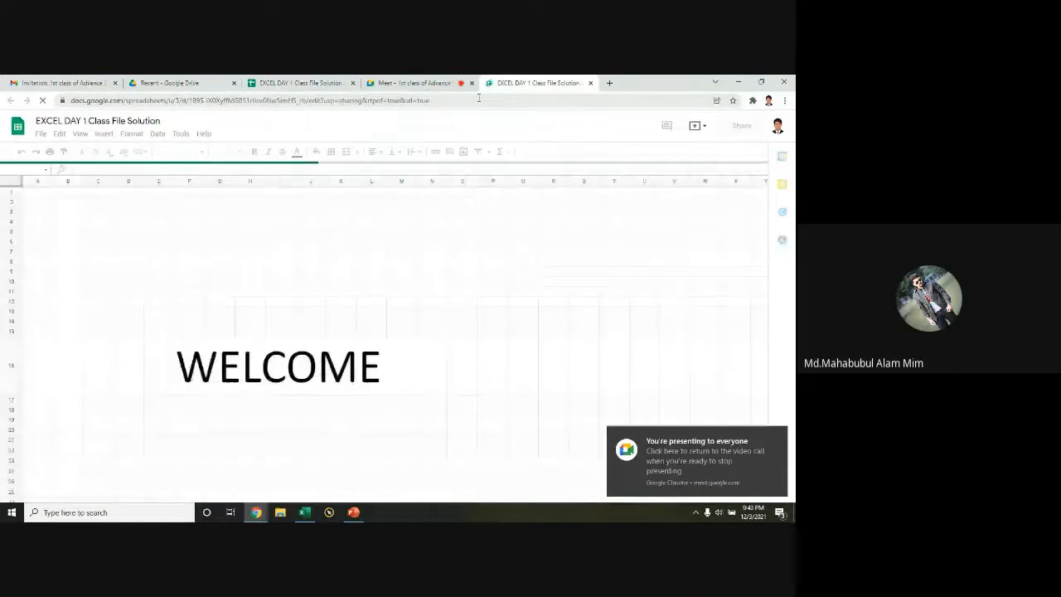
Step: Look through the Drive, Gmail and EXCEL DAY 1 sheet tabs, then return to the Meet call
{"action": "left_click", "coordinate": [175, 82]}
{"action": "left_click", "coordinate": [66, 82]}
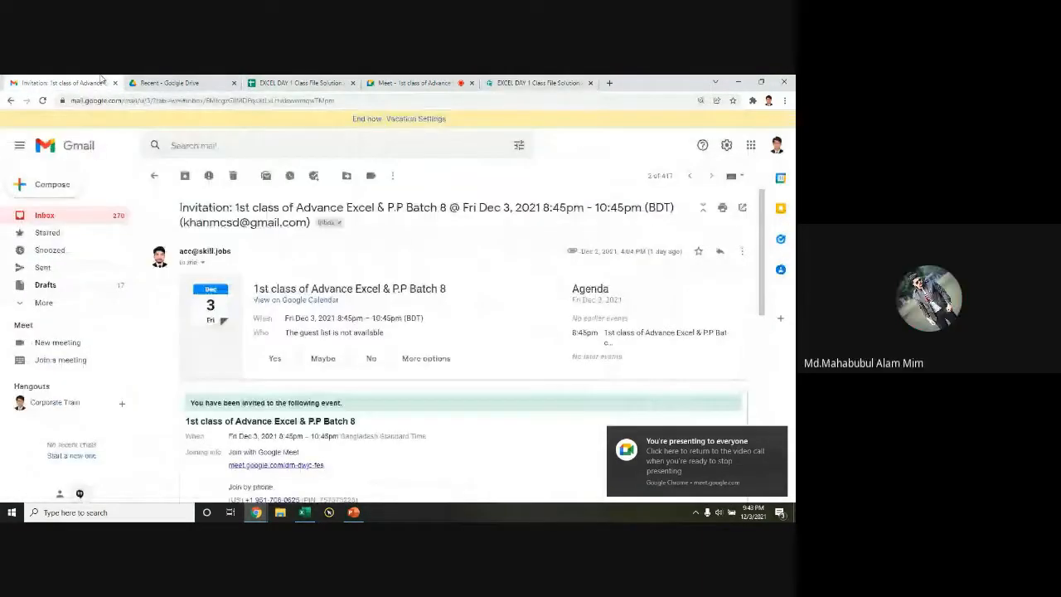
{"action": "left_click", "coordinate": [298, 83]}
{"action": "left_click", "coordinate": [415, 82]}
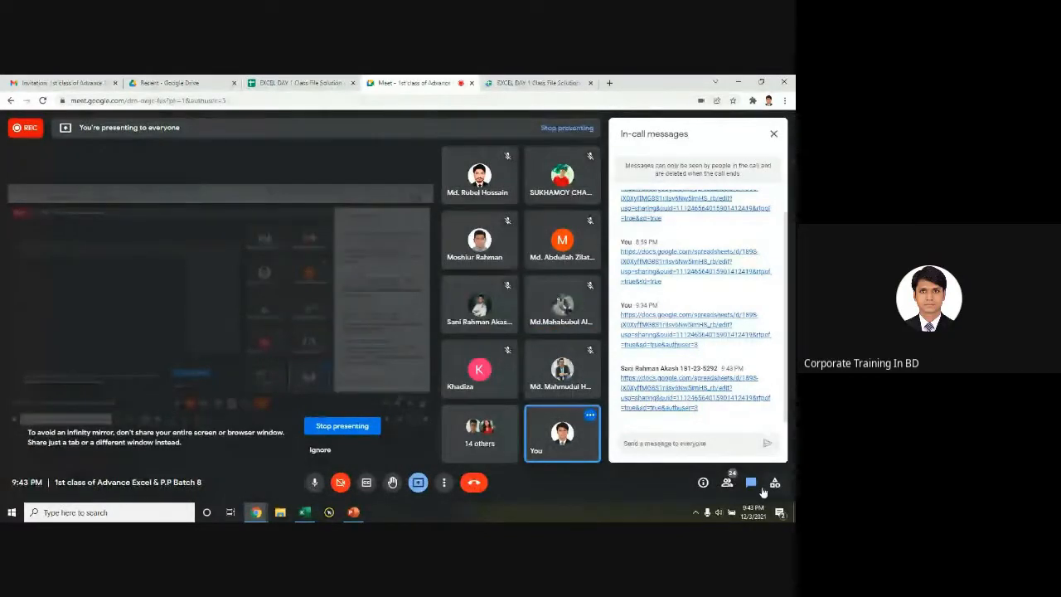
Step: Check the Meet people list and chat, then select the Join Text name table A2:D18 in Excel
{"action": "left_click", "coordinate": [727, 481]}
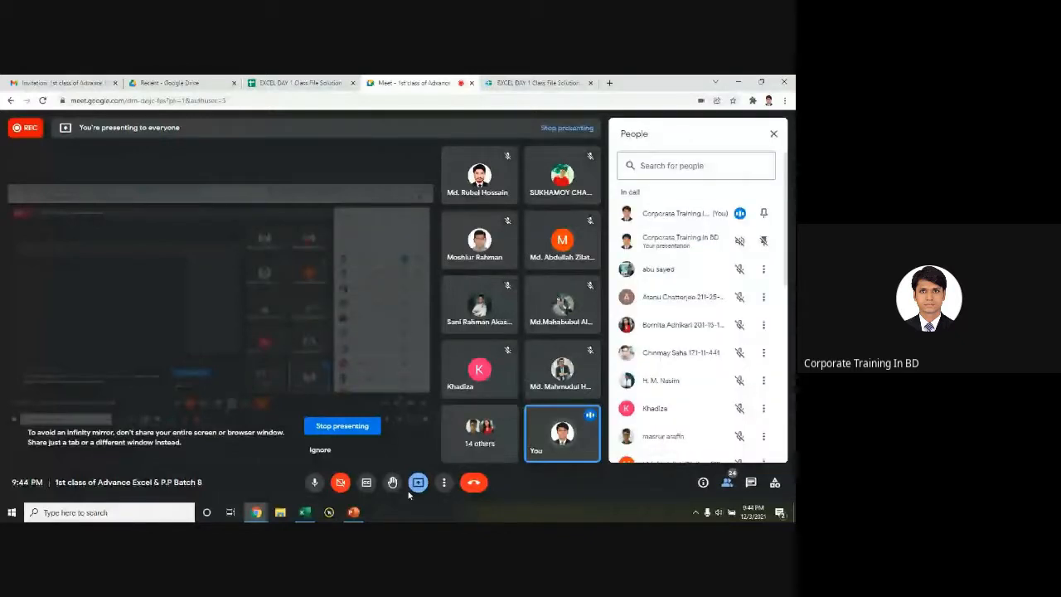
{"action": "left_click", "coordinate": [750, 482]}
{"action": "left_click", "coordinate": [656, 444]}
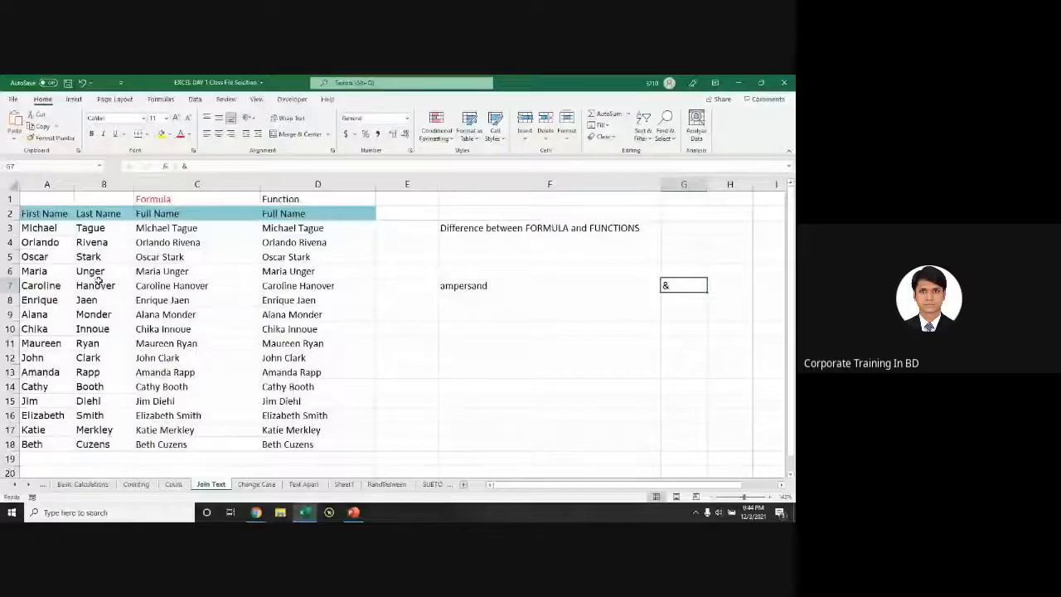
{"action": "left_click_drag", "start_coordinate": [41, 213], "coordinate": [319, 445]}
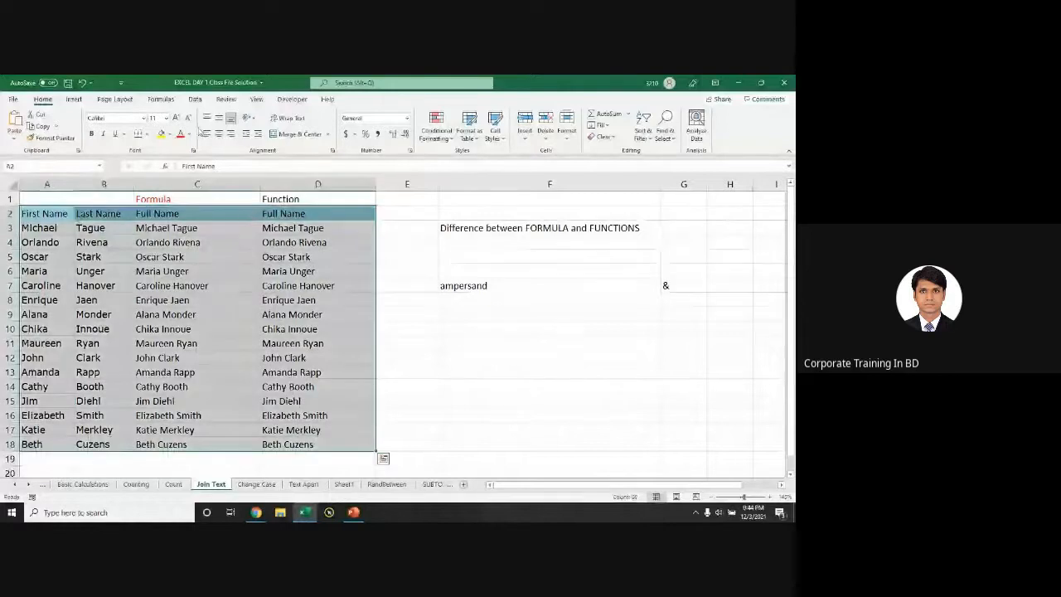
Step: Give the A2:D18 name table All Borders and look over the ampersand formula in C6
{"action": "left_click", "coordinate": [147, 135]}
{"action": "left_click", "coordinate": [165, 233]}
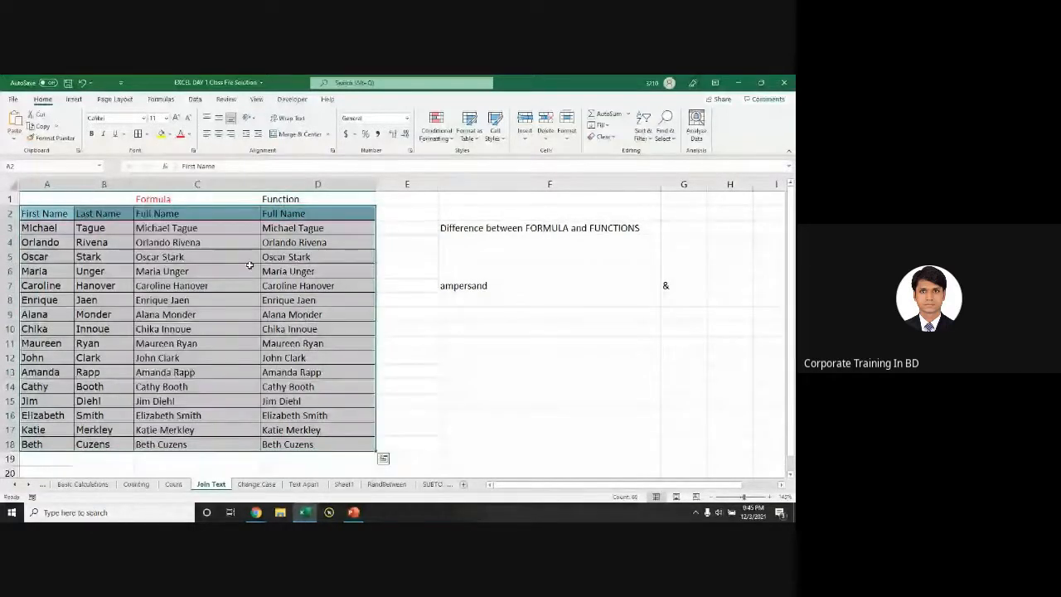
{"action": "left_click", "coordinate": [250, 266]}
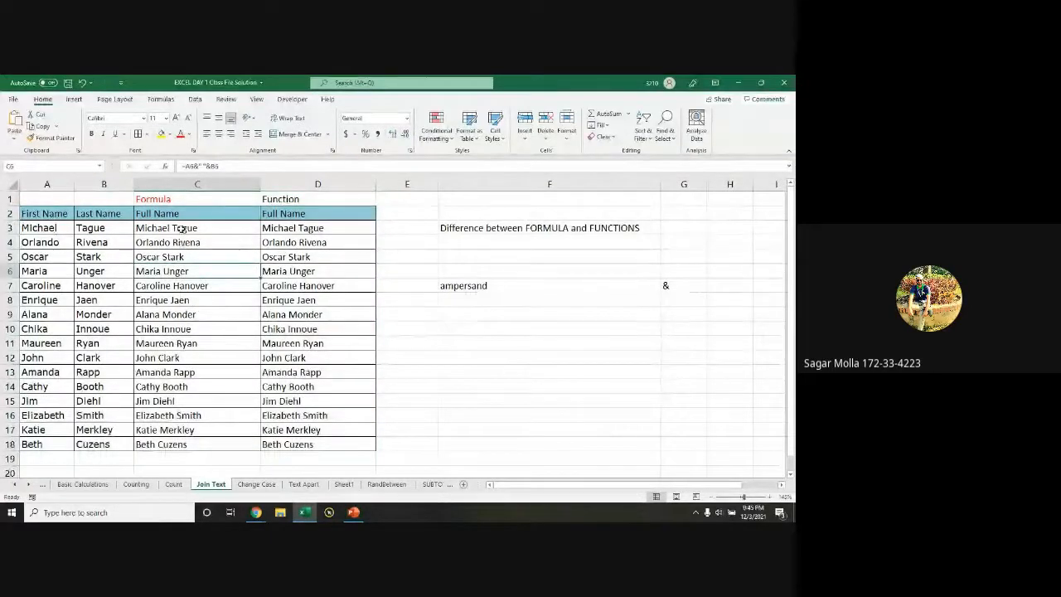
{"action": "left_click_drag", "start_coordinate": [186, 229], "coordinate": [191, 444]}
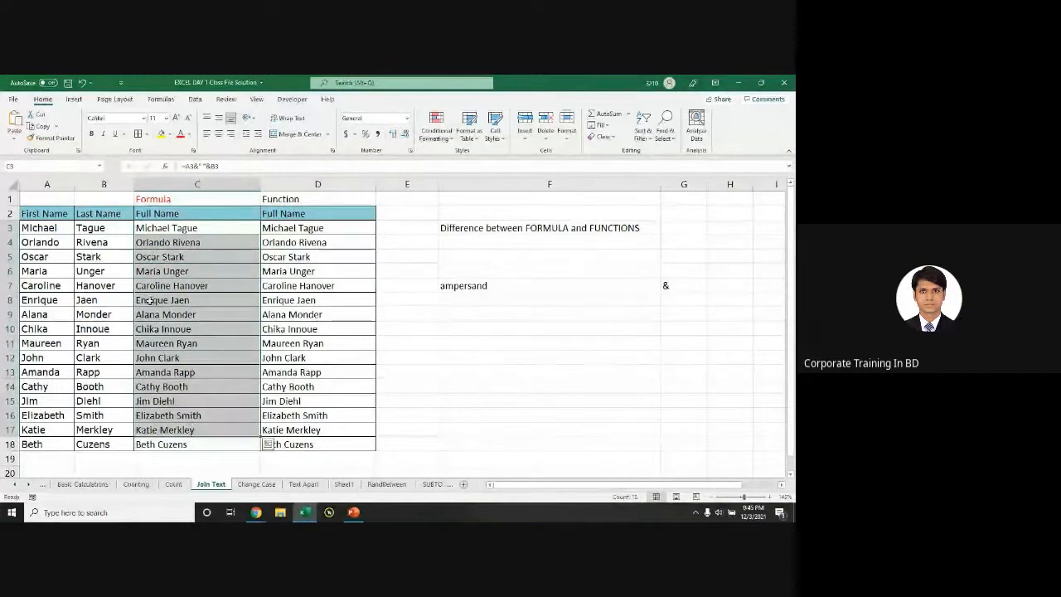
{"action": "left_click", "coordinate": [221, 314]}
{"action": "left_click", "coordinate": [52, 214]}
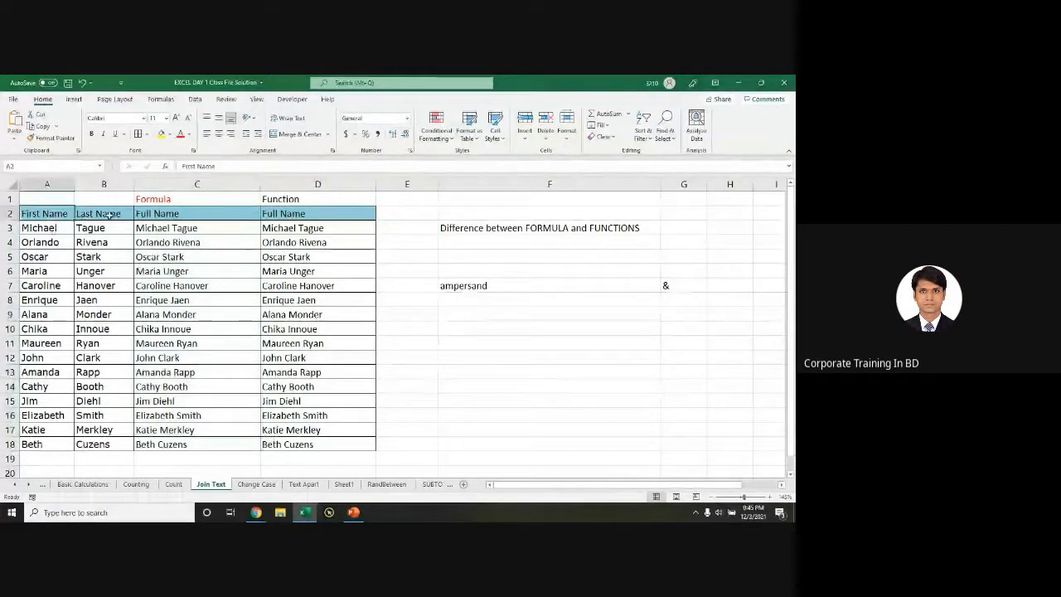
{"action": "left_click", "coordinate": [104, 214]}
Step: Clear the Full Name results in C3:D18, dismissing the replace prompt and quick analysis
{"action": "left_click_drag", "start_coordinate": [166, 228], "coordinate": [165, 444]}
{"action": "left_click_drag", "start_coordinate": [295, 228], "coordinate": [315, 444]}
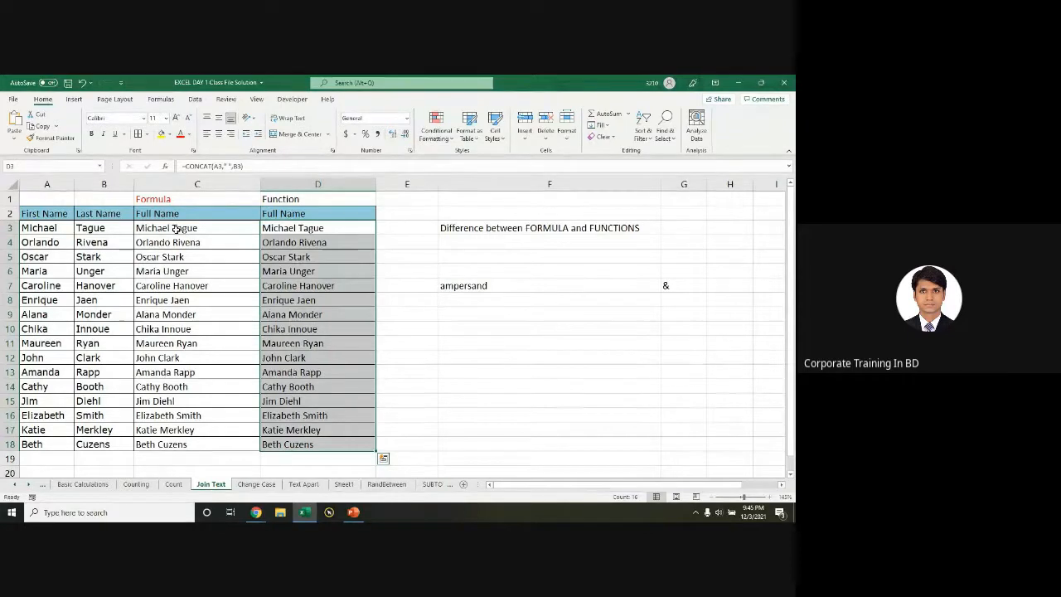
{"action": "left_click_drag", "start_coordinate": [35, 230], "coordinate": [40, 242]}
{"action": "left_click_drag", "start_coordinate": [73, 239], "coordinate": [101, 239]}
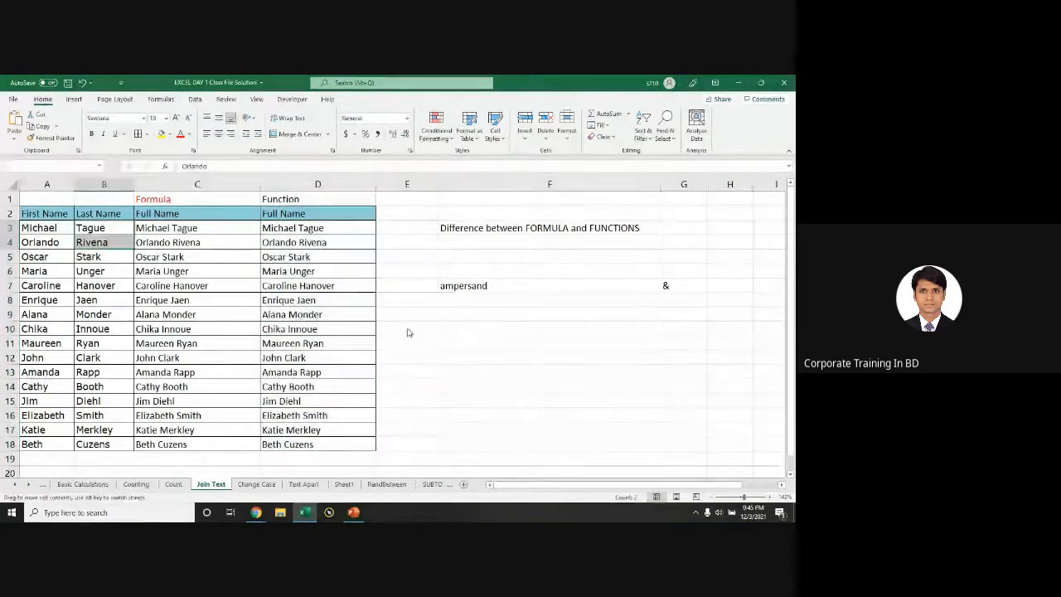
{"action": "left_click", "coordinate": [423, 322]}
{"action": "left_click", "coordinate": [81, 257]}
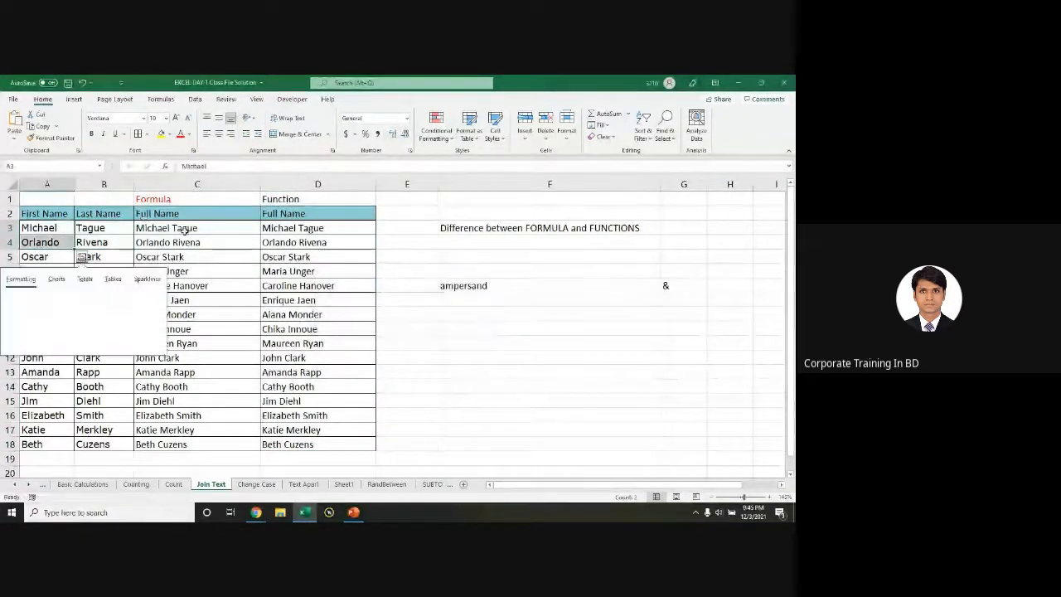
{"action": "left_click_drag", "start_coordinate": [188, 228], "coordinate": [356, 476]}
{"action": "key", "text": "Delete"}
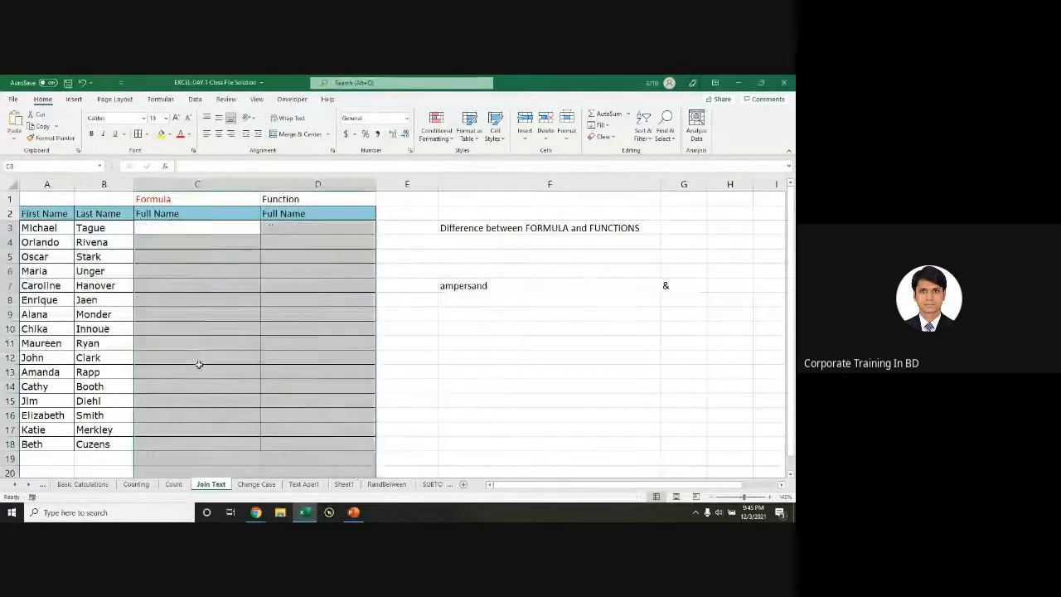
Step: Review the Full Name cells and Michael's names in A3:B3, then switch to the Google Meet window
{"action": "left_click", "coordinate": [170, 227]}
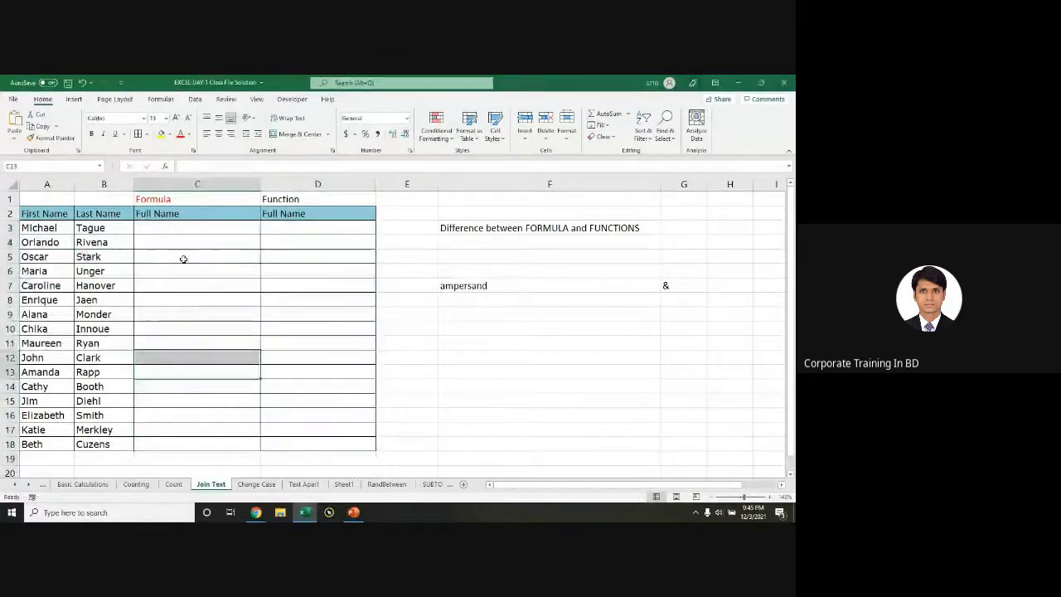
{"action": "left_click", "coordinate": [164, 213]}
{"action": "left_click", "coordinate": [282, 211]}
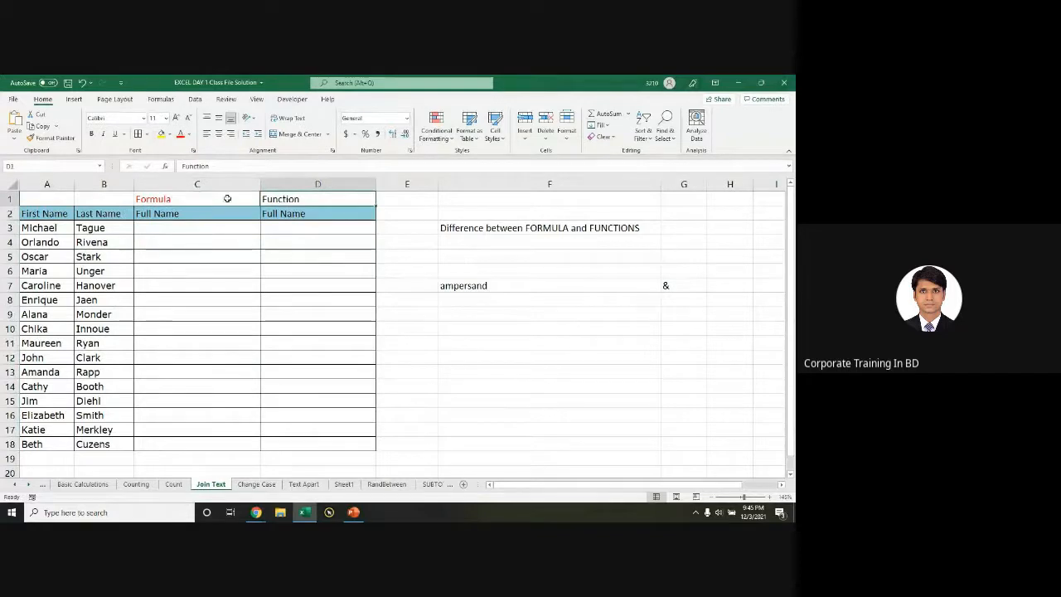
{"action": "left_click", "coordinate": [191, 228]}
{"action": "scroll", "coordinate": [227, 273], "scroll_direction": "up", "scroll_amount": 1}
{"action": "scroll", "coordinate": [227, 272], "scroll_direction": "up", "scroll_amount": 1}
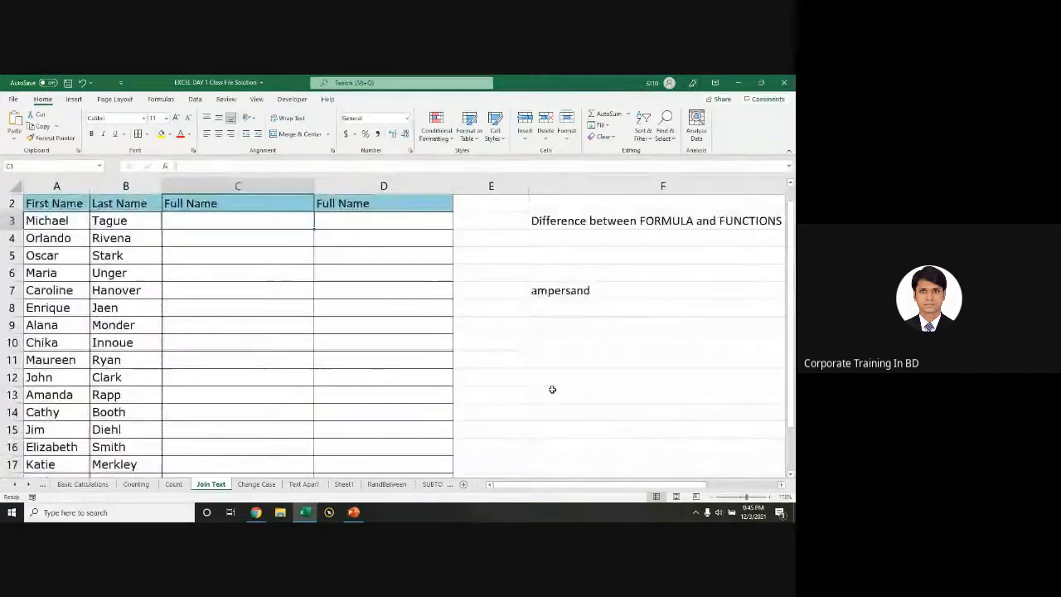
{"action": "scroll", "coordinate": [343, 366], "scroll_direction": "up", "scroll_amount": 1}
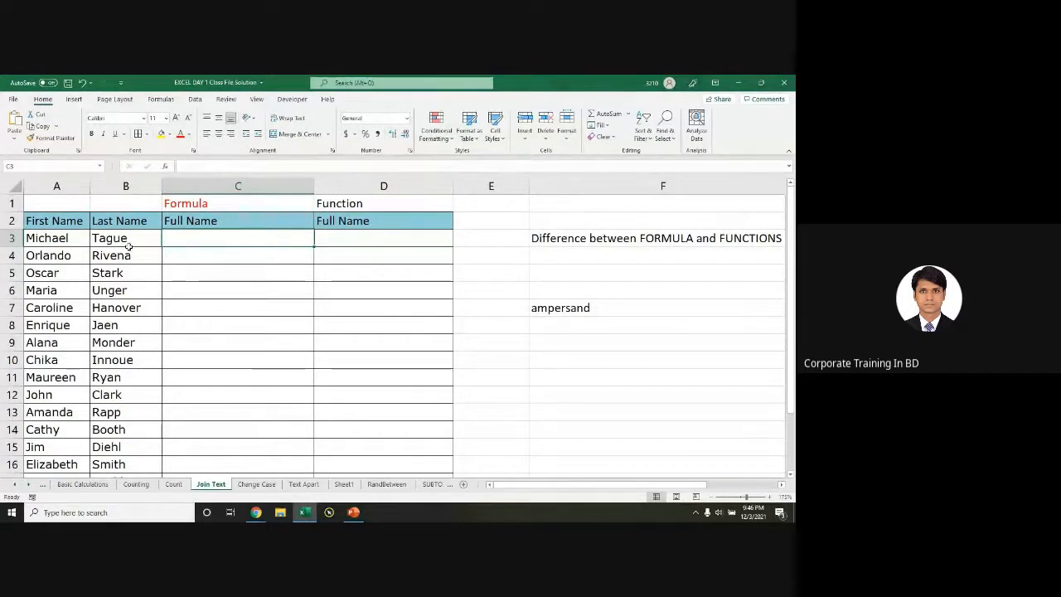
{"action": "left_click_drag", "start_coordinate": [46, 237], "coordinate": [131, 239]}
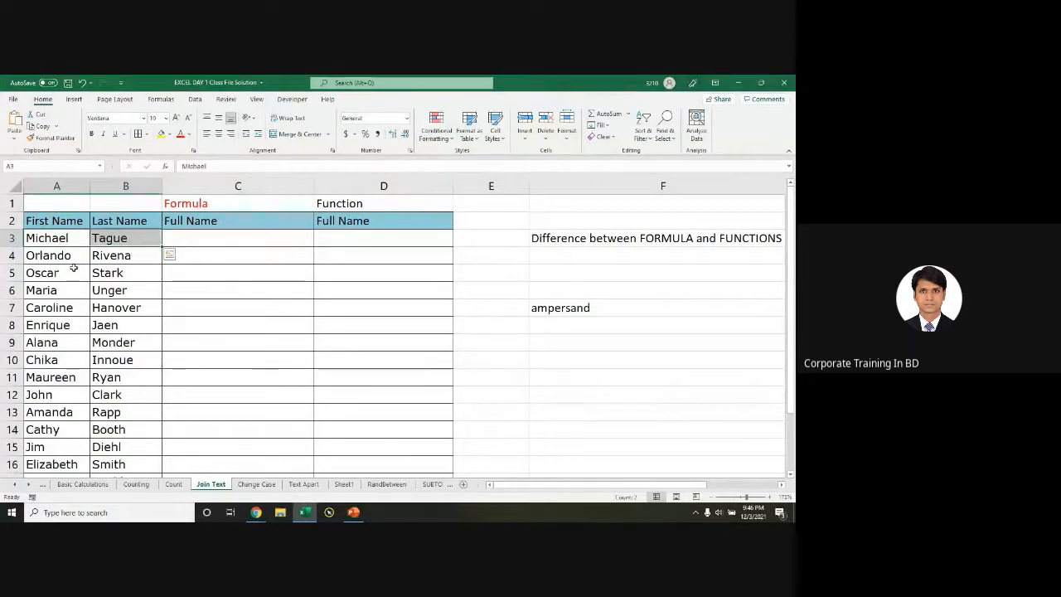
{"action": "left_click", "coordinate": [210, 241]}
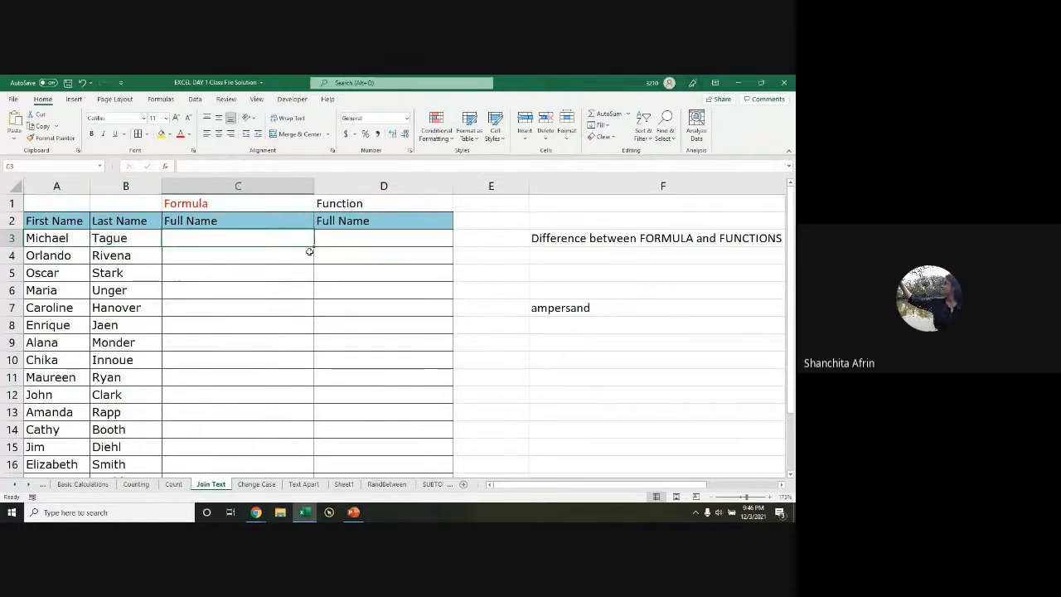
{"action": "key", "text": "alt+Tab"}
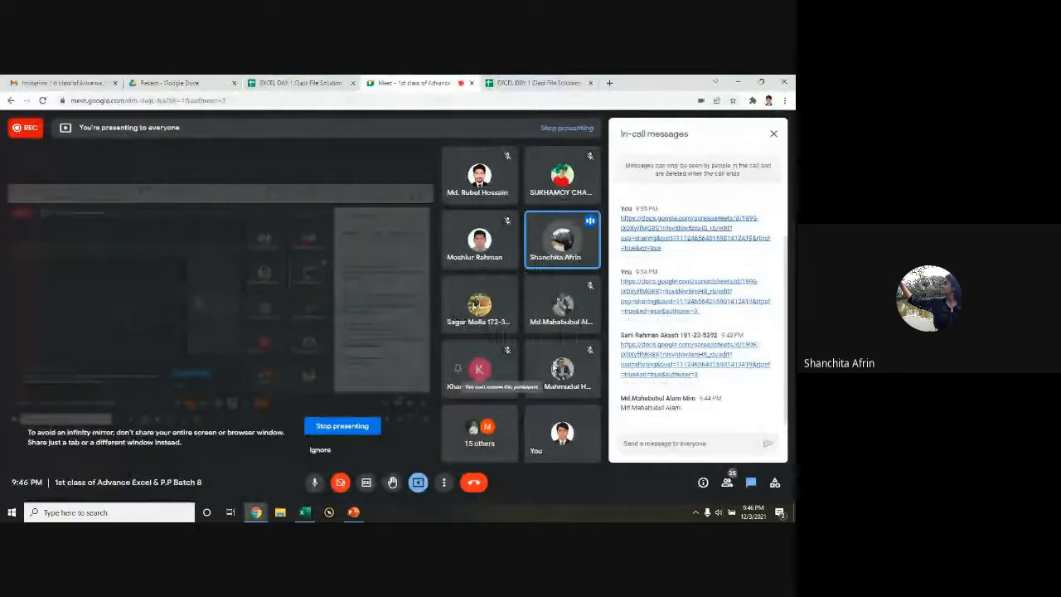
Step: Minimize the Meet window and select C3 on Excel's Join Text sheet
{"action": "left_click", "coordinate": [662, 443]}
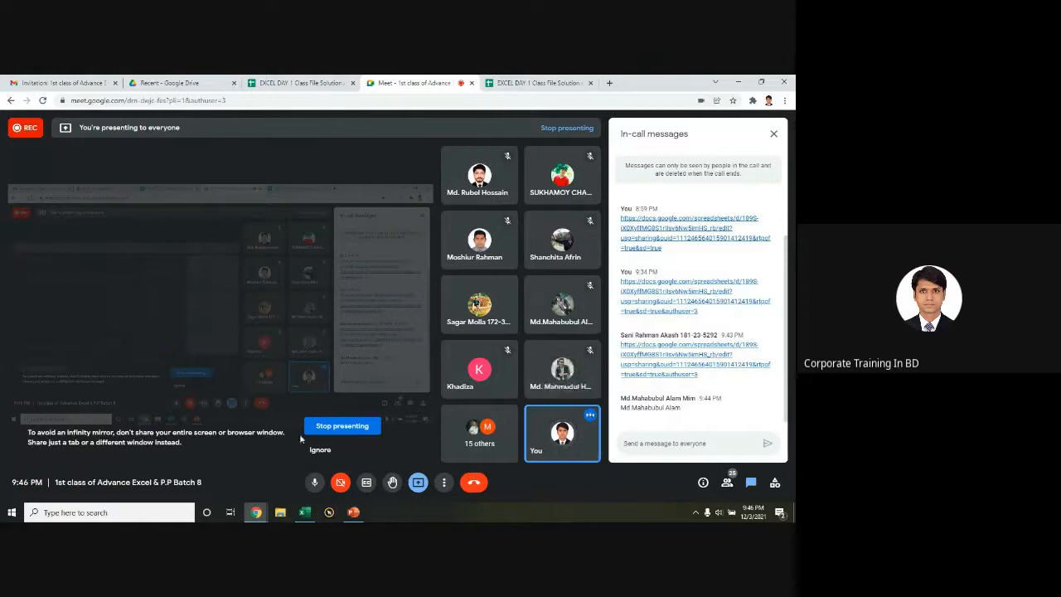
{"action": "left_click", "coordinate": [738, 82]}
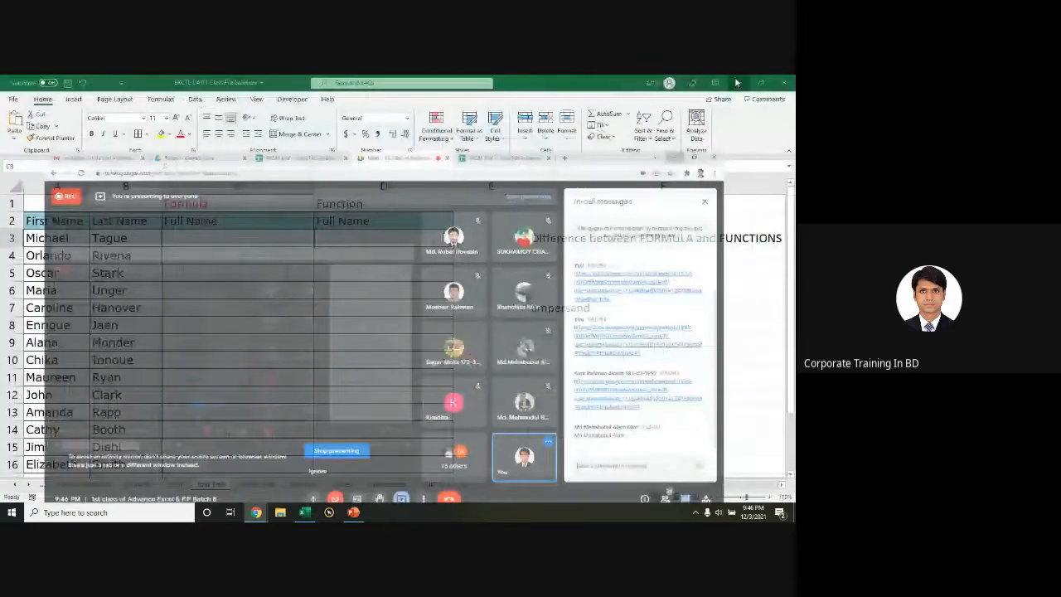
{"action": "left_click", "coordinate": [198, 241]}
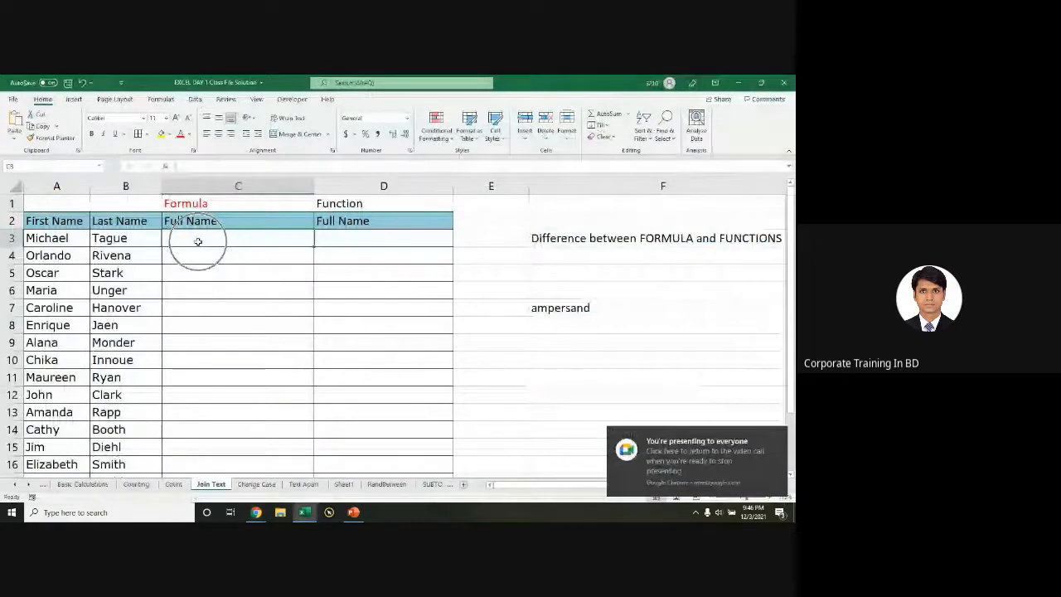
Step: Enter =A3&B3 in C3 and fill it down the Full Name column
{"action": "type", "text": "="}
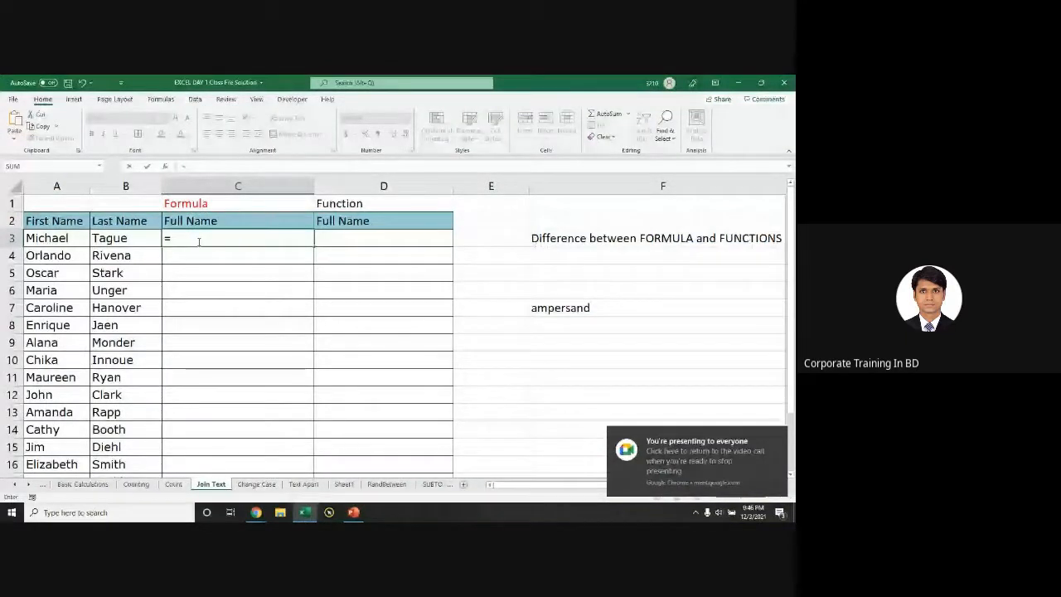
{"action": "left_click", "coordinate": [53, 238]}
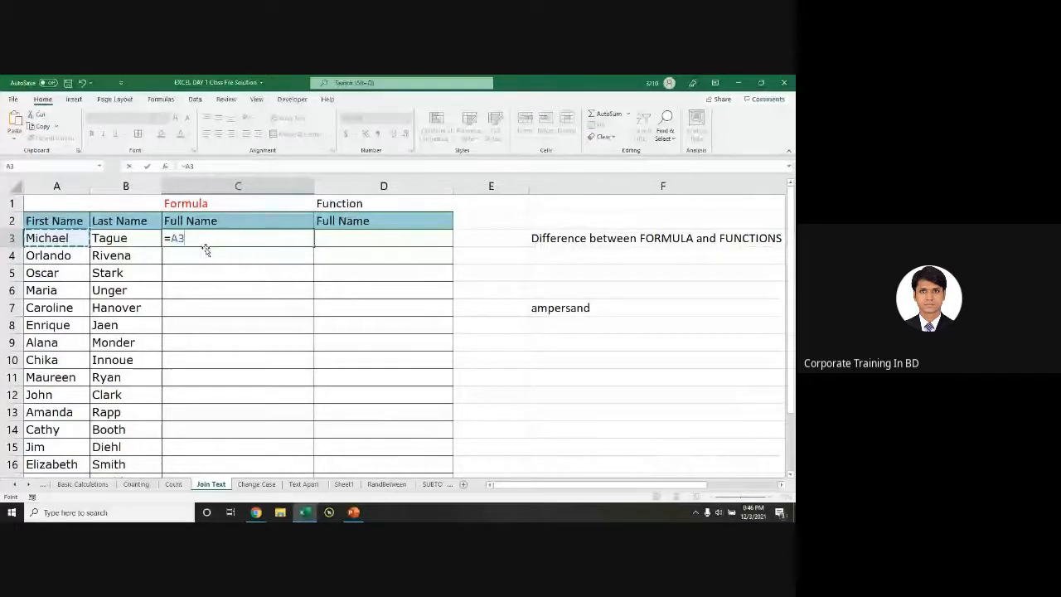
{"action": "type", "text": "&"}
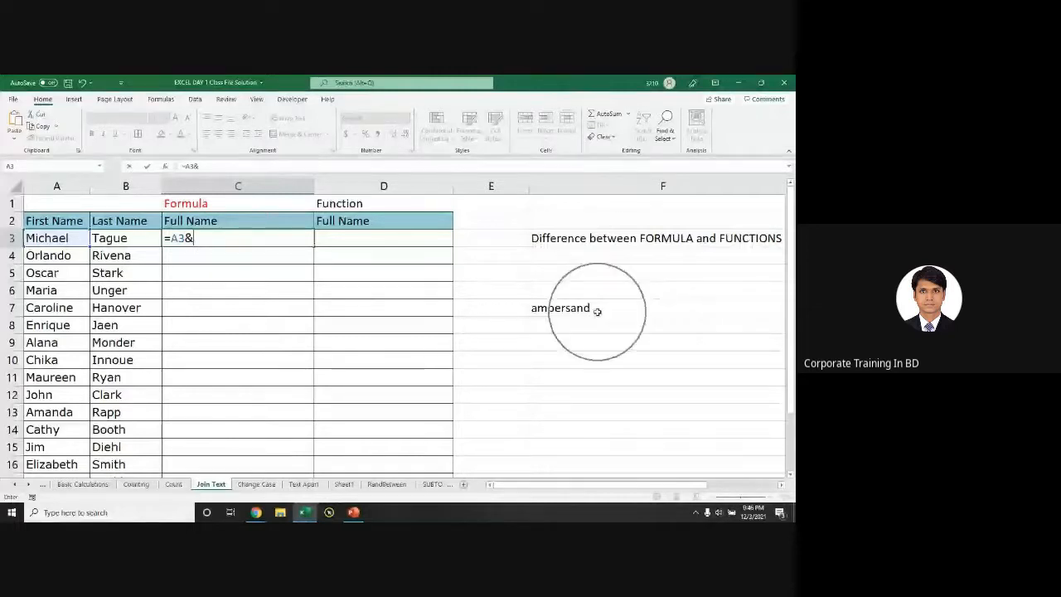
{"action": "left_click", "coordinate": [129, 275]}
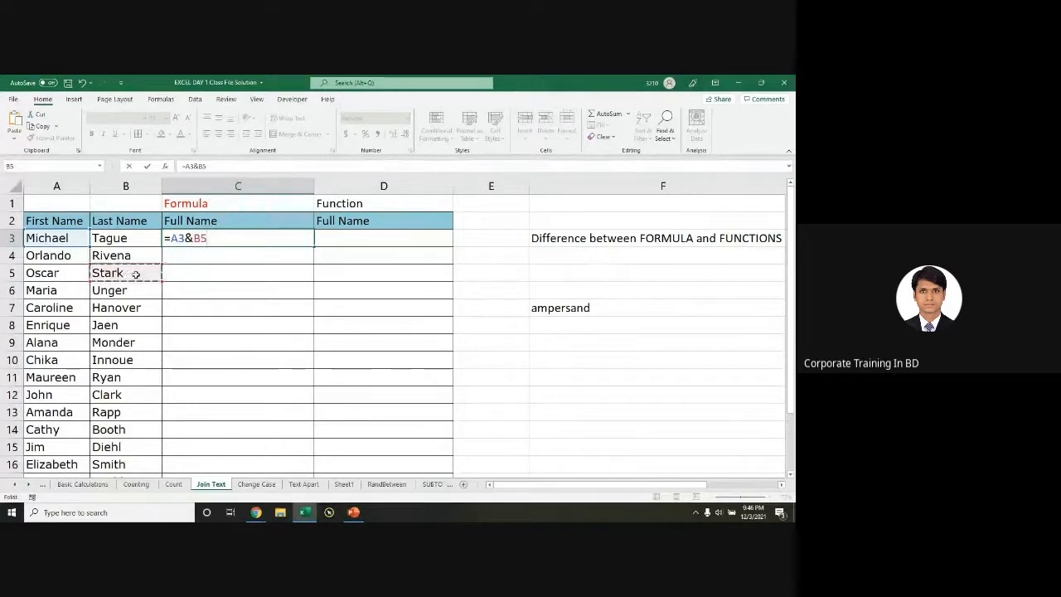
{"action": "left_click", "coordinate": [123, 239]}
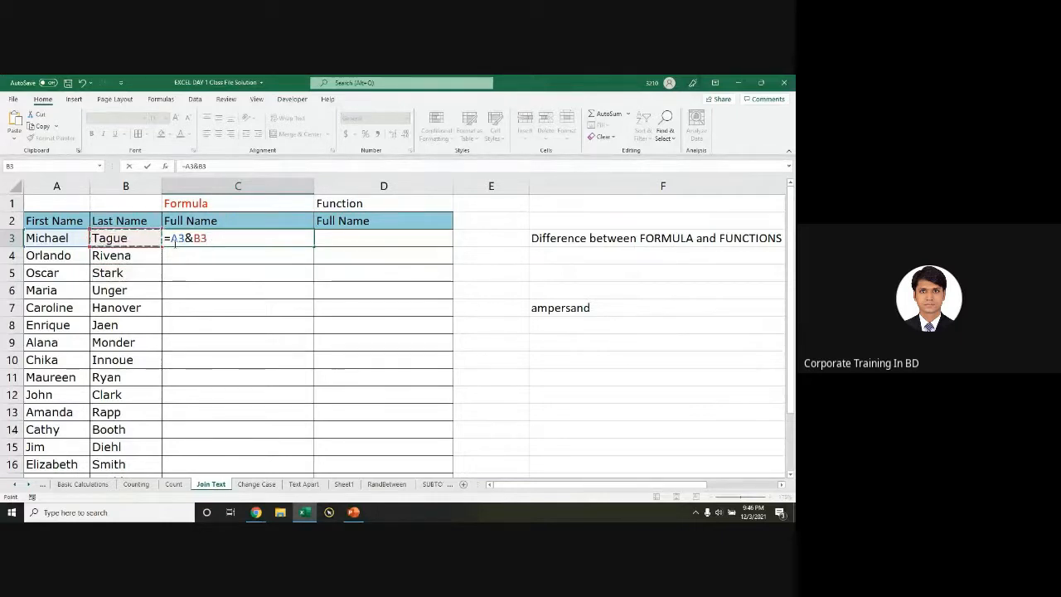
{"action": "key", "text": "Return"}
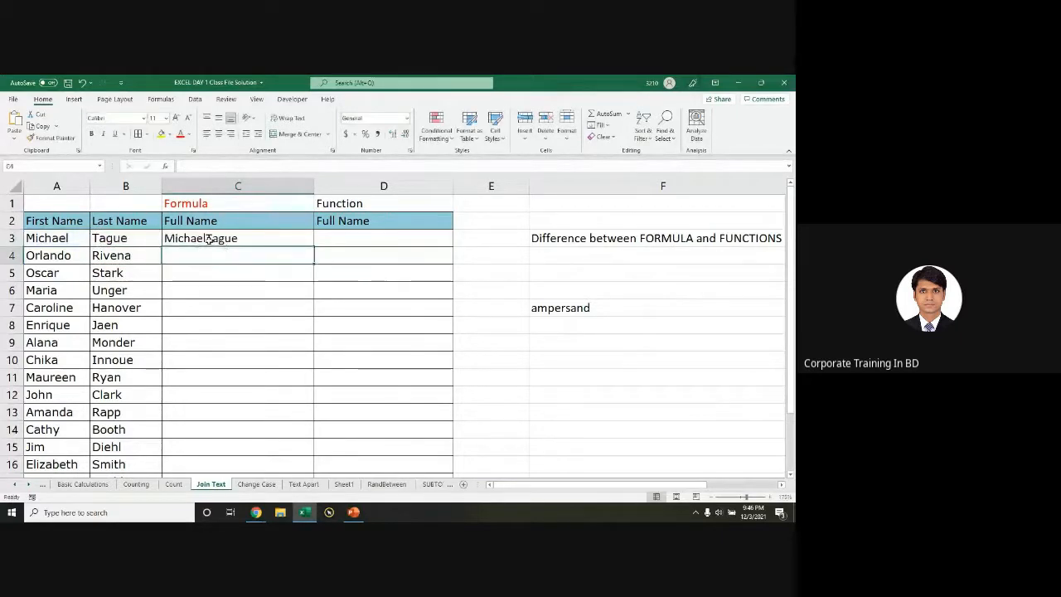
{"action": "left_click", "coordinate": [207, 239]}
{"action": "double_click", "coordinate": [314, 248]}
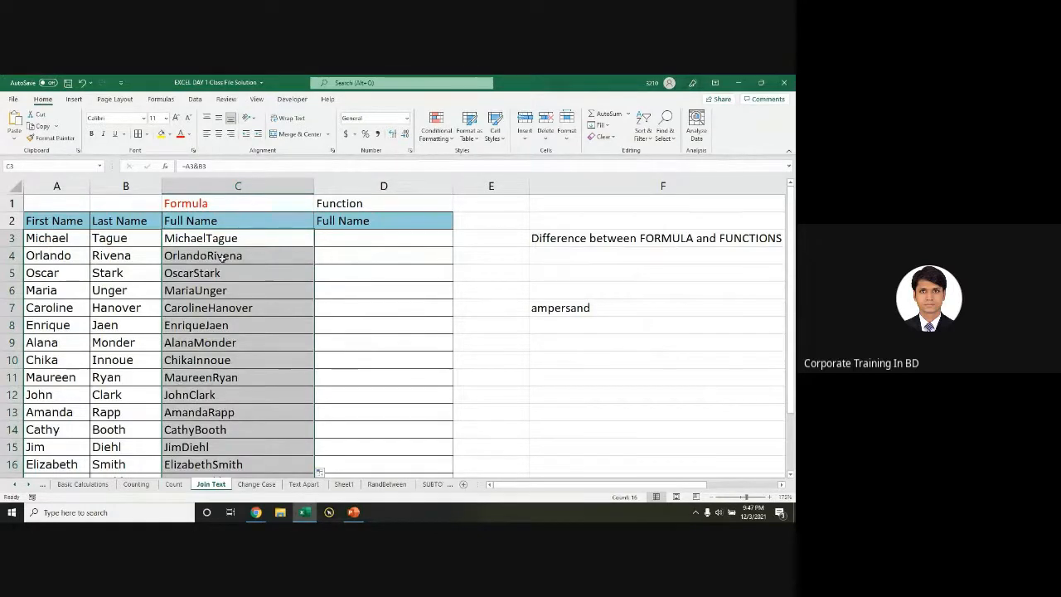
{"action": "left_click", "coordinate": [217, 246]}
Step: Try appending &B8 to C3's formula, then undo that change
{"action": "double_click", "coordinate": [217, 244]}
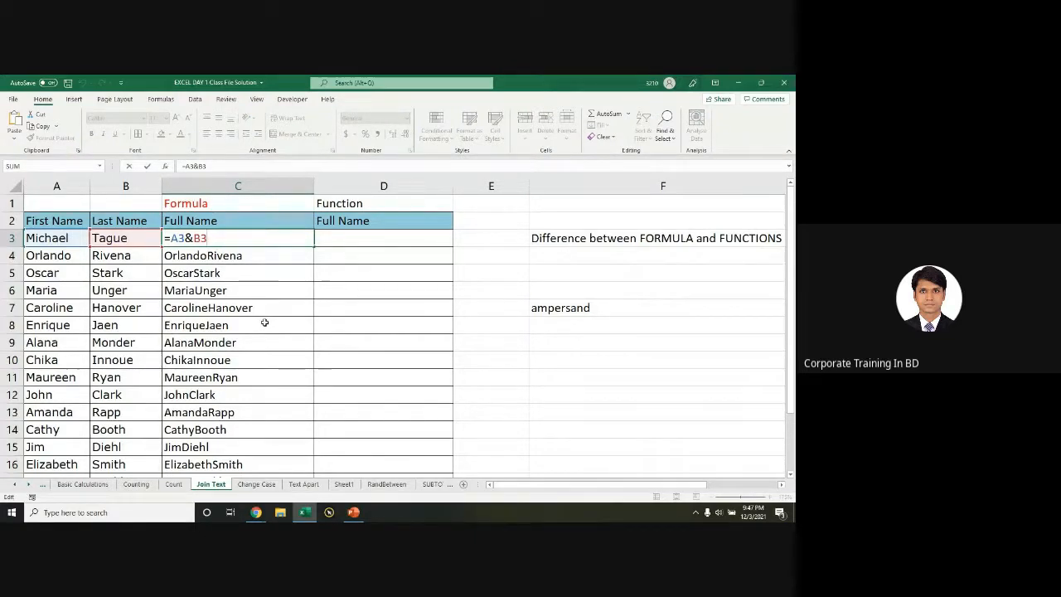
{"action": "type", "text": "&"}
{"action": "left_click", "coordinate": [119, 329]}
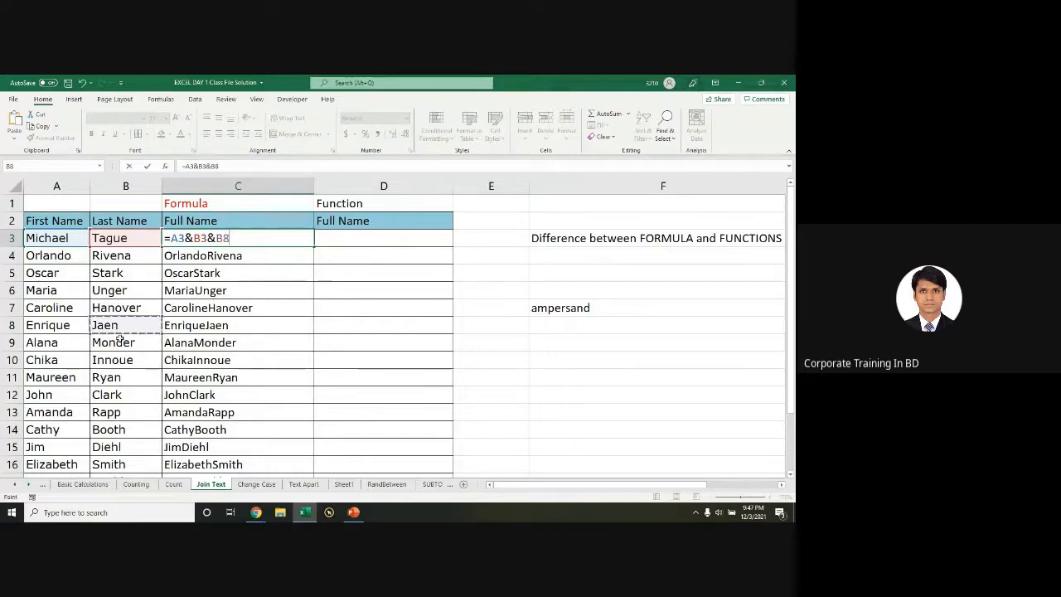
{"action": "key", "text": "Return"}
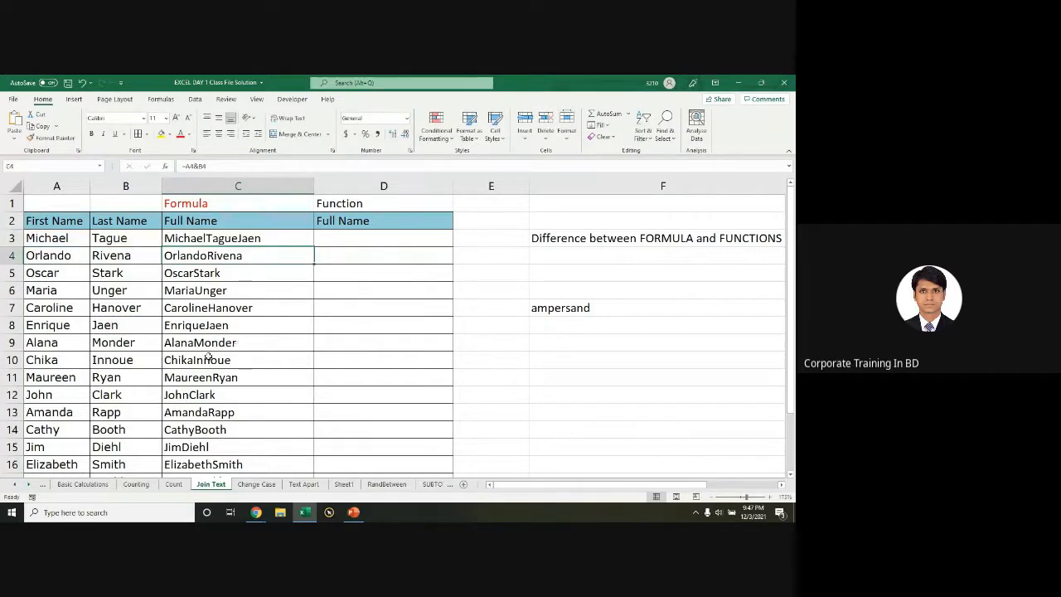
{"action": "double_click", "coordinate": [234, 238]}
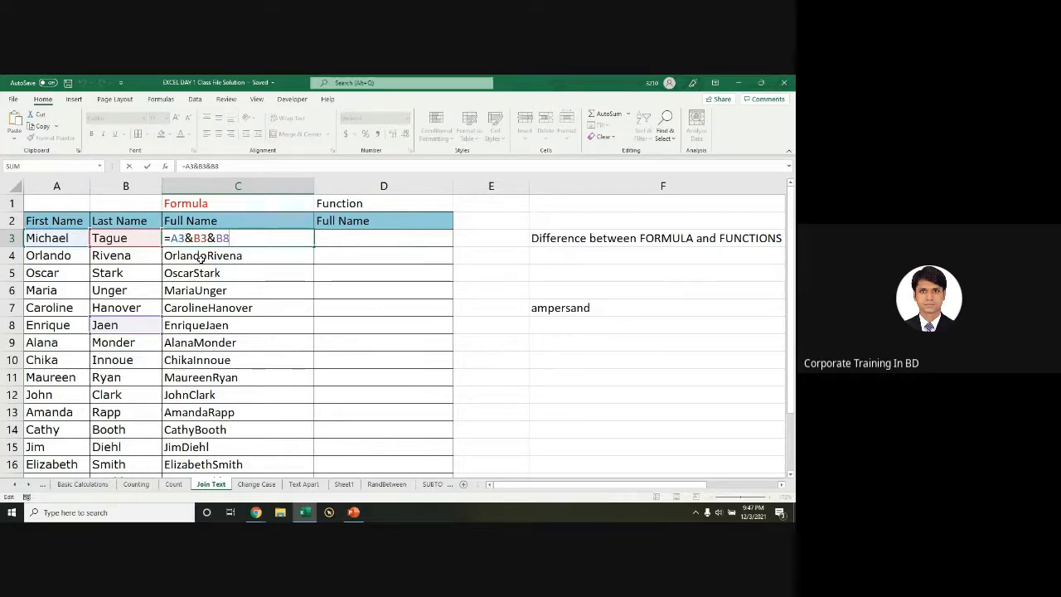
{"action": "key", "text": "Escape"}
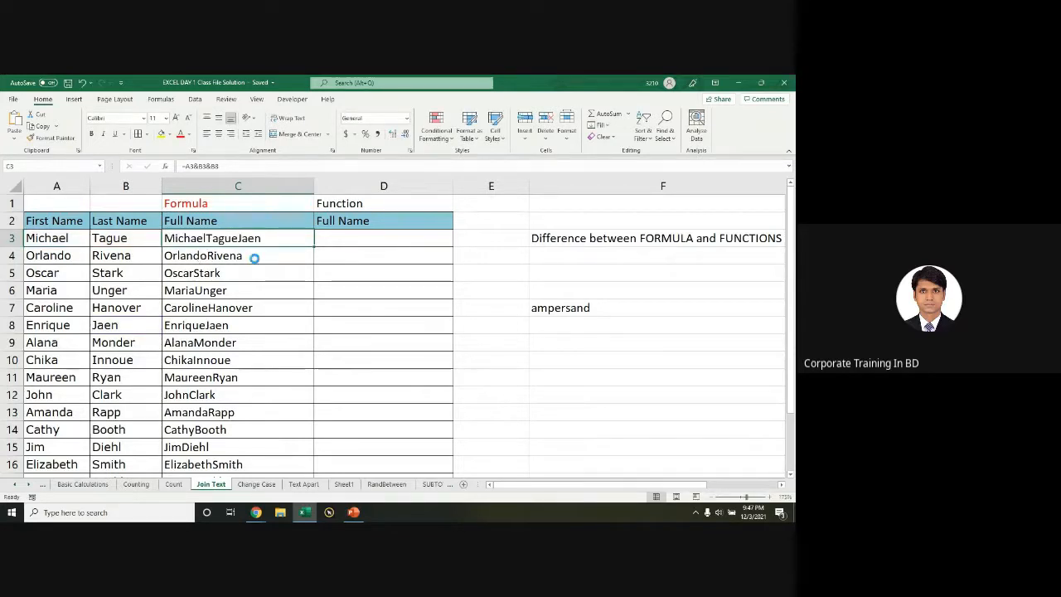
{"action": "key", "text": "ctrl+c"}
{"action": "key", "text": "ctrl+z"}
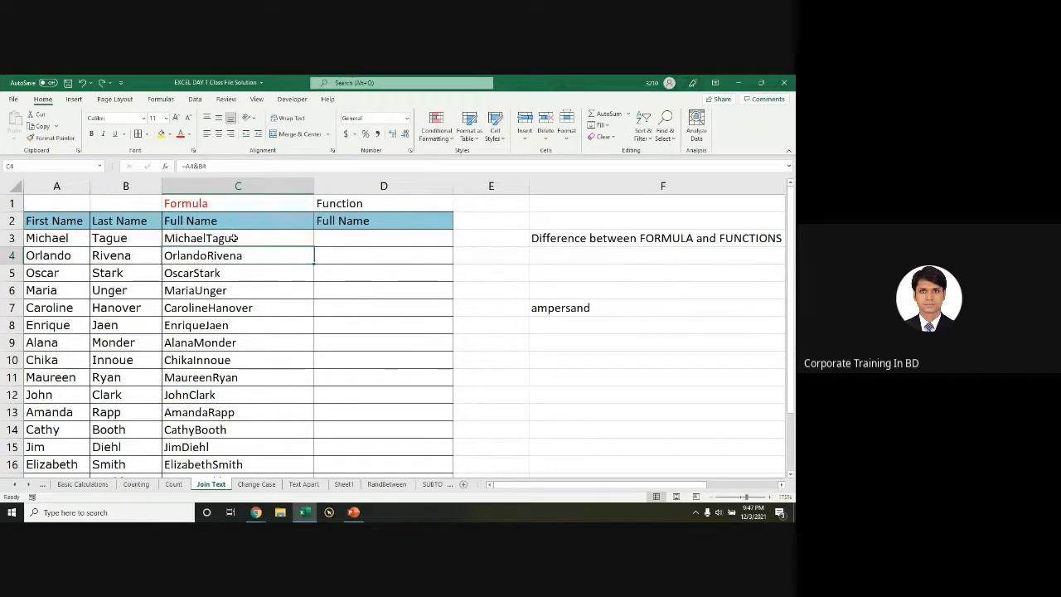
{"action": "key", "text": "F2"}
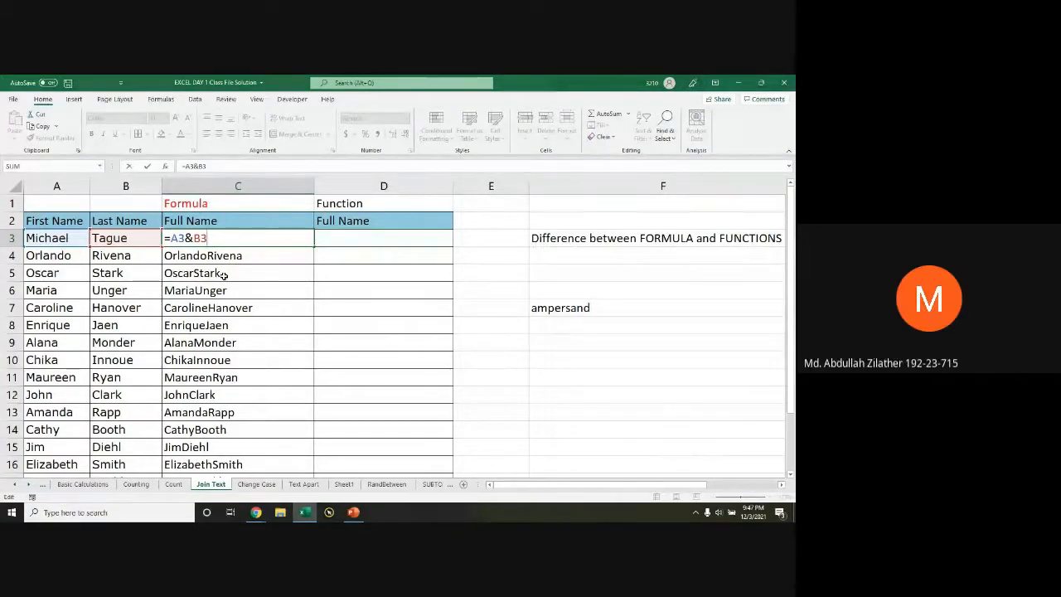
{"action": "key", "text": "Return"}
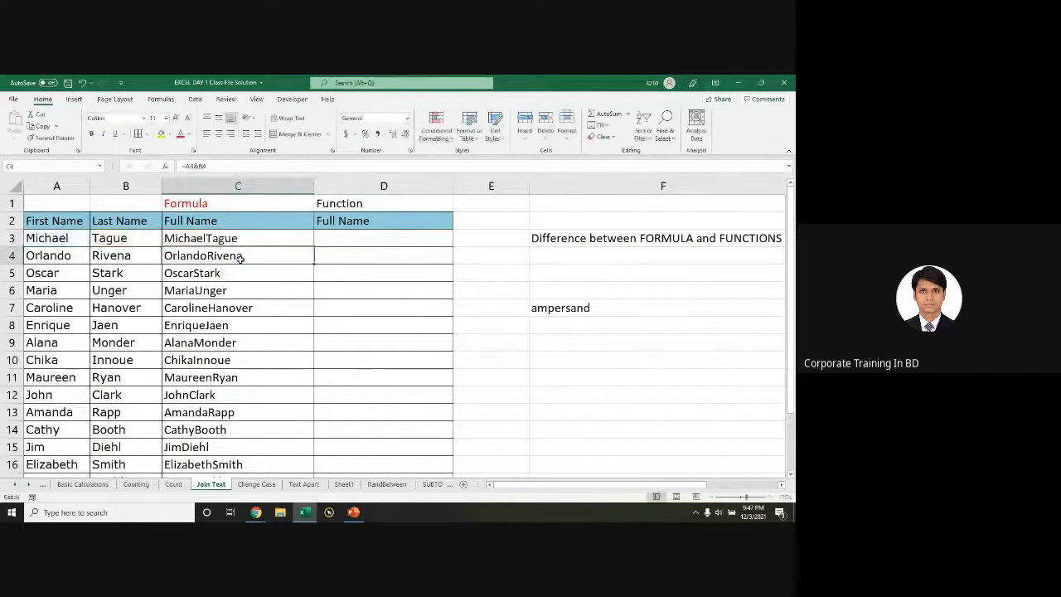
Step: Clear the names below C3, refill and undo, and narrow column C
{"action": "key", "text": "ctrl+shift+Down"}
{"action": "key", "text": "Delete"}
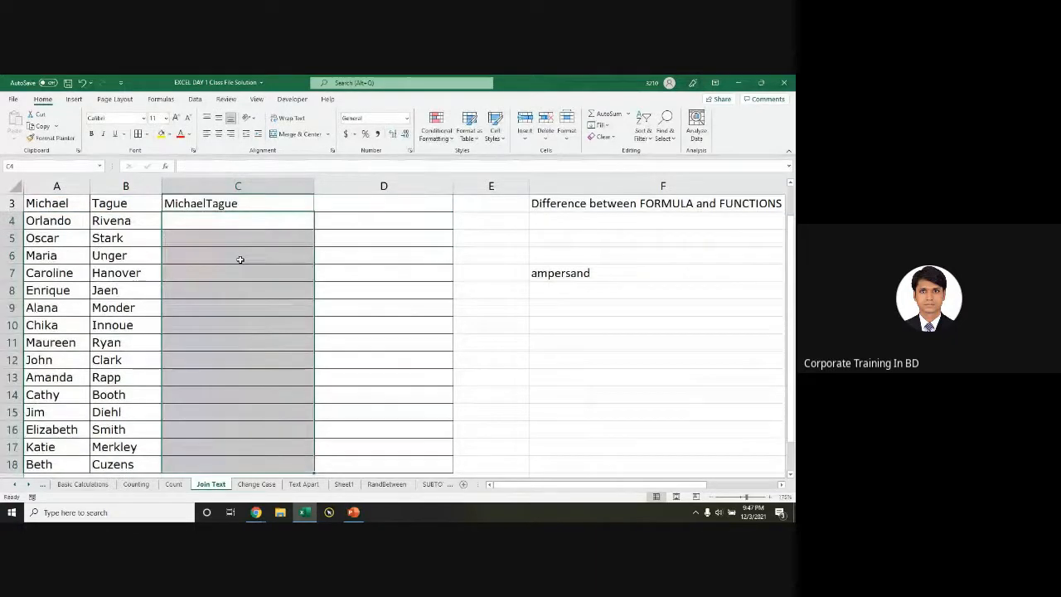
{"action": "scroll", "coordinate": [291, 246], "scroll_direction": "up", "scroll_amount": 1}
{"action": "left_click", "coordinate": [311, 242]}
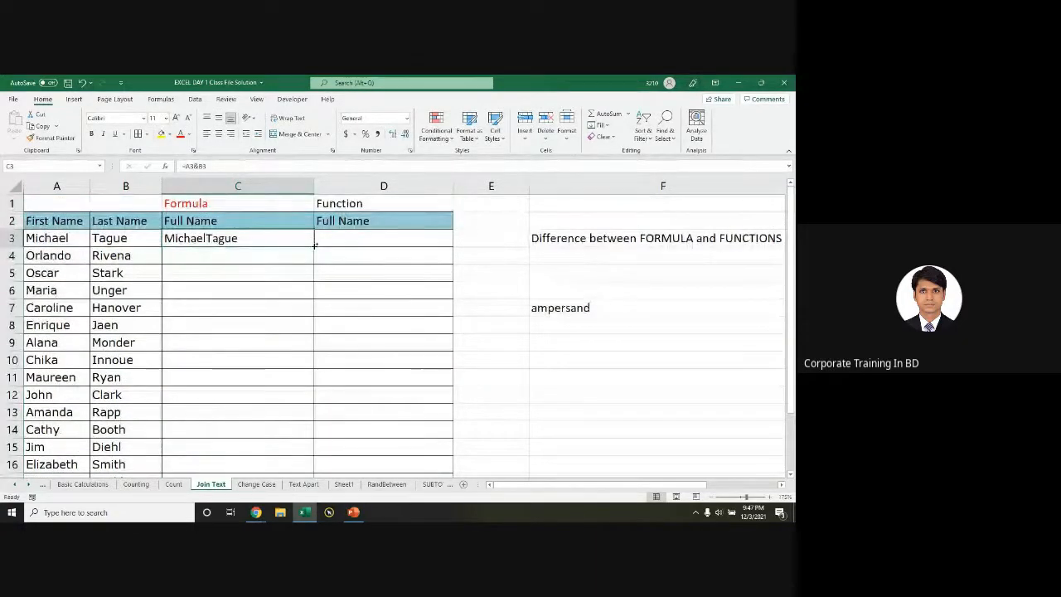
{"action": "double_click", "coordinate": [311, 242]}
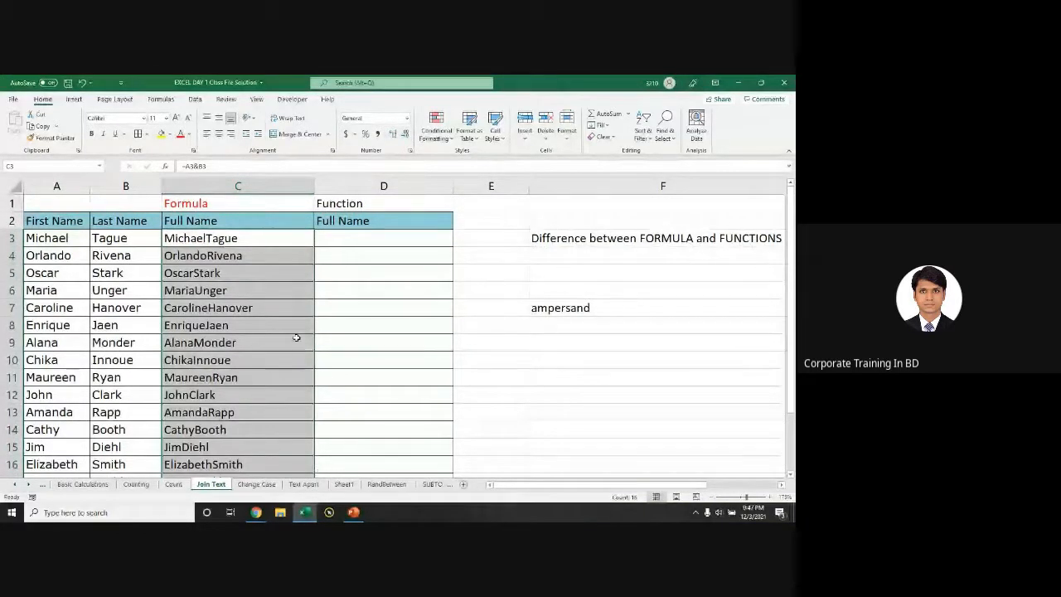
{"action": "key", "text": "ctrl+z"}
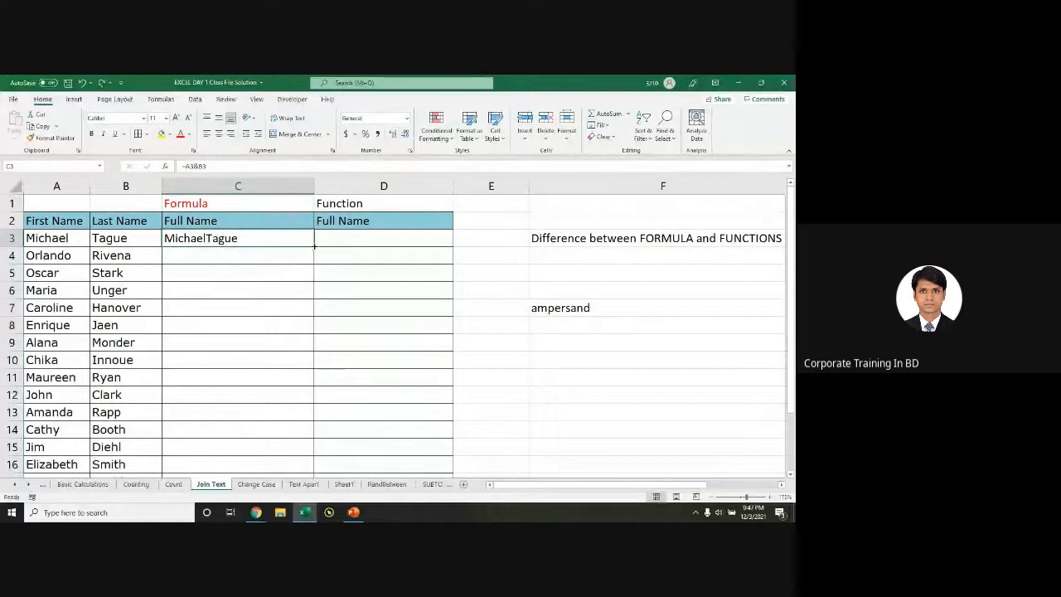
{"action": "left_click_drag", "start_coordinate": [314, 187], "coordinate": [286, 185]}
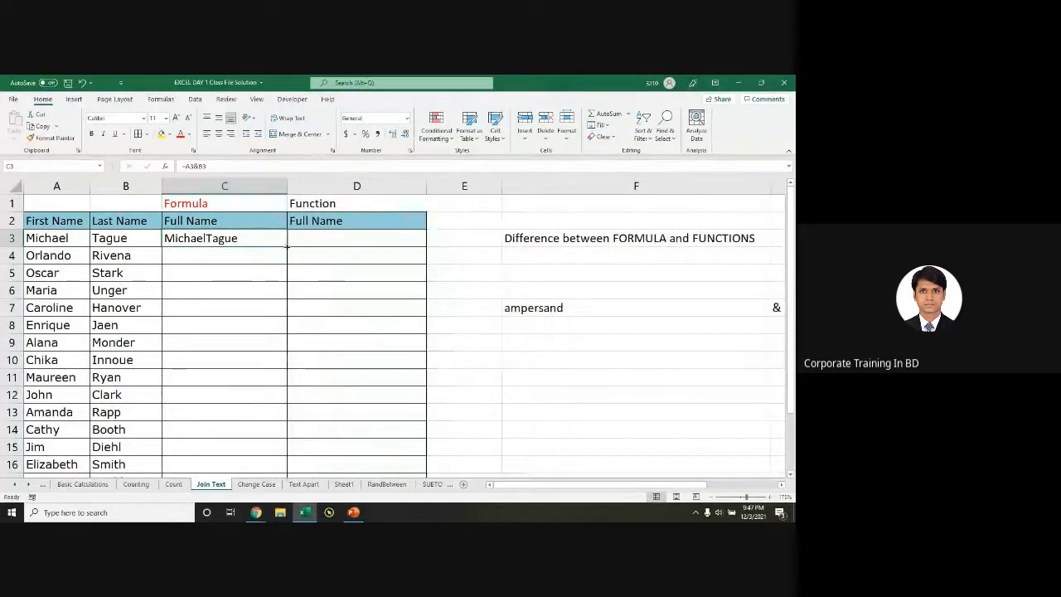
{"action": "double_click", "coordinate": [287, 245]}
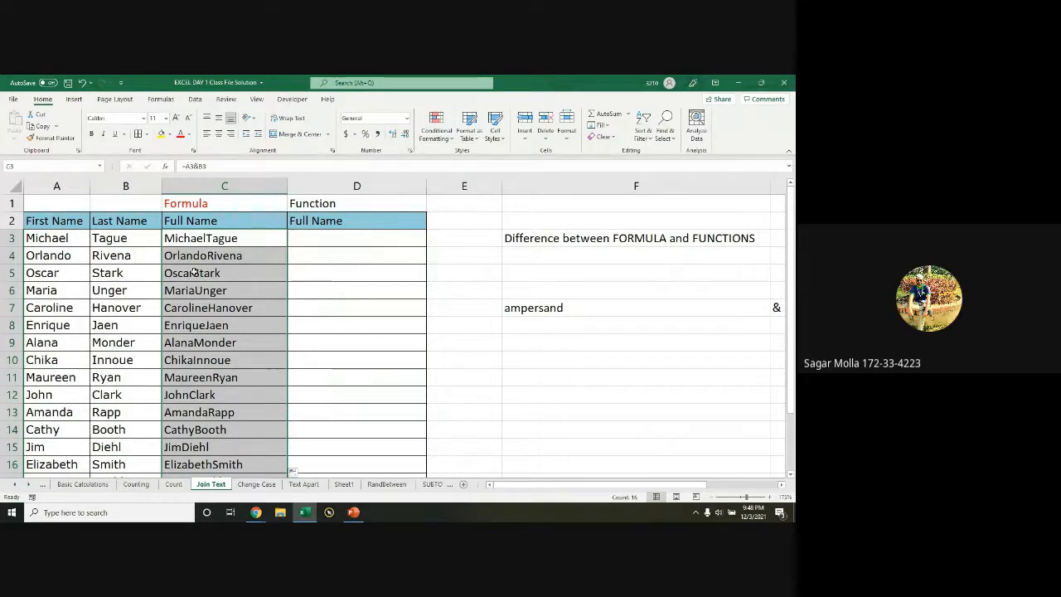
Step: Clear all joined names from C3 down through C18
{"action": "left_click", "coordinate": [217, 238]}
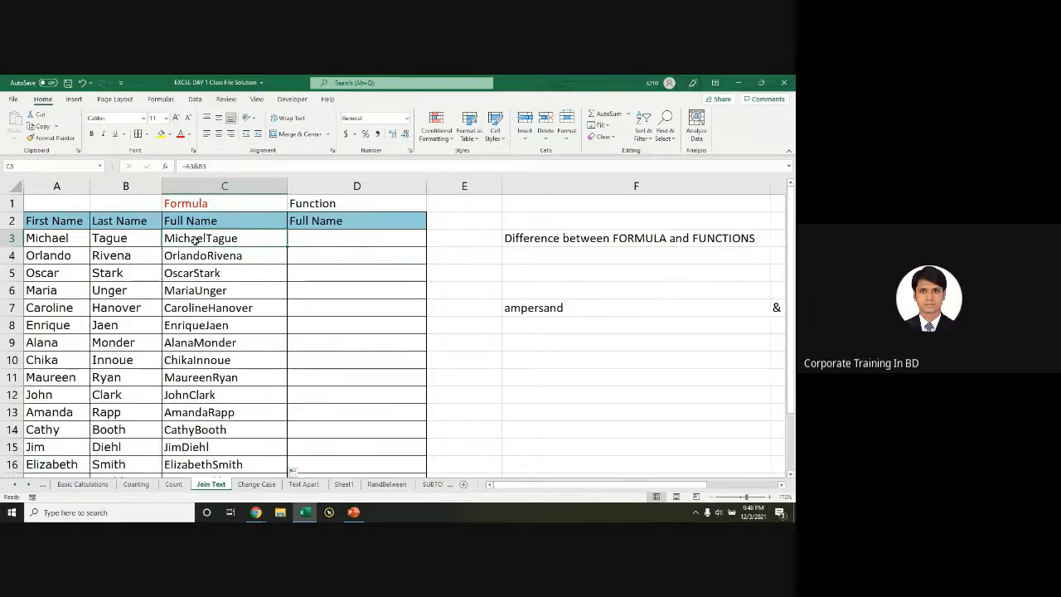
{"action": "double_click", "coordinate": [226, 245]}
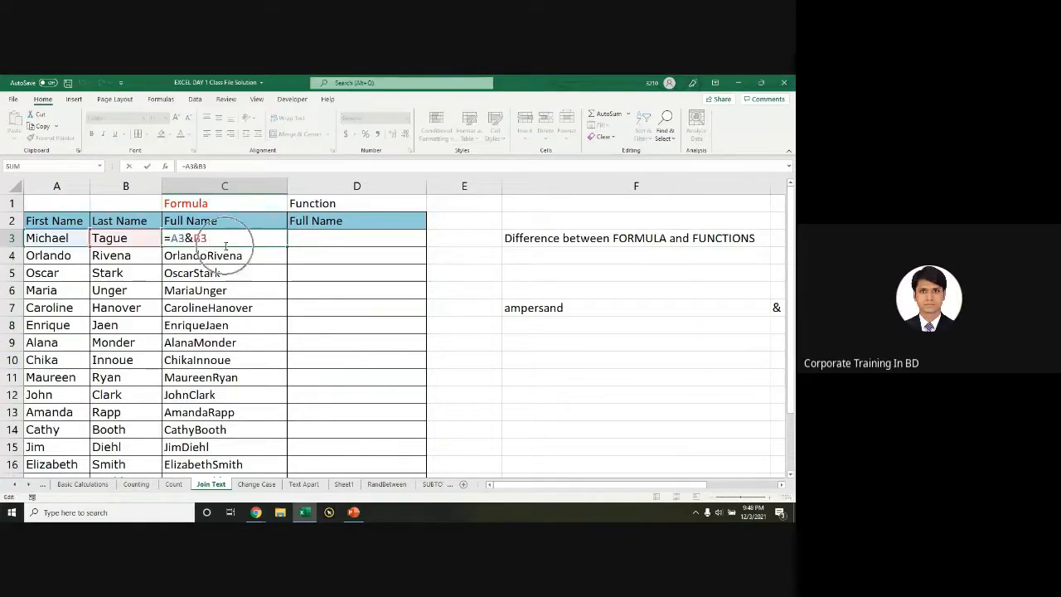
{"action": "key", "text": "Escape"}
{"action": "key", "text": "ctrl+shift+Down"}
{"action": "key", "text": "Delete"}
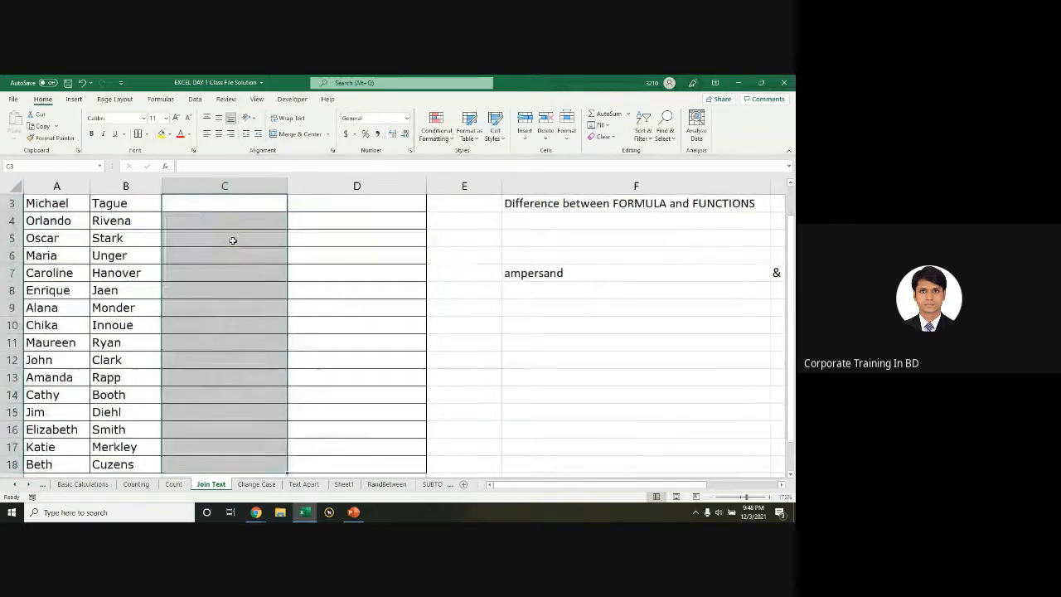
{"action": "scroll", "coordinate": [231, 239], "scroll_direction": "up", "scroll_amount": 1}
Step: Build C3's formula joining A3 and B3 with a quoted space between them
{"action": "left_click", "coordinate": [214, 238]}
{"action": "type", "text": "="}
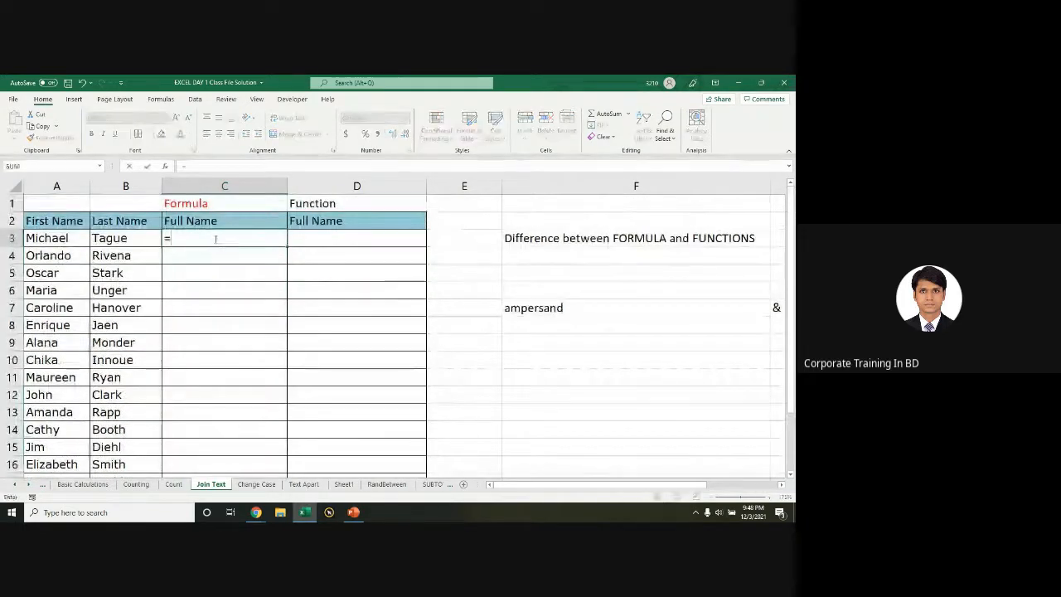
{"action": "left_click", "coordinate": [48, 238]}
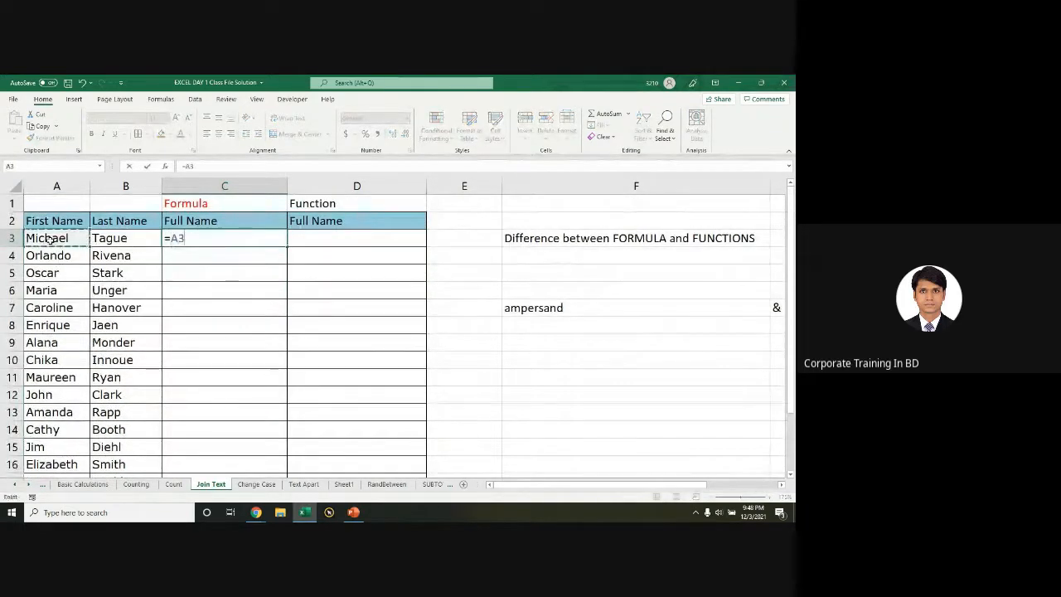
{"action": "type", "text": "&"}
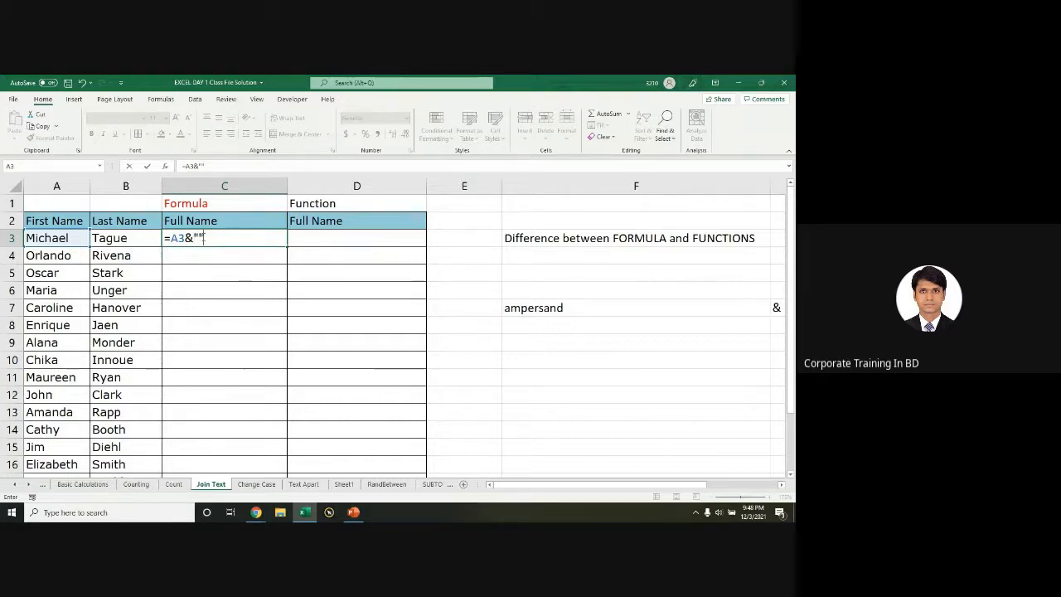
{"action": "left_click", "coordinate": [199, 237]}
{"action": "type", "text": "and"}
{"action": "key", "text": "BackSpace"}
{"action": "key", "text": "BackSpace"}
{"action": "key", "text": "BackSpace"}
{"action": "key", "text": "BackSpace"}
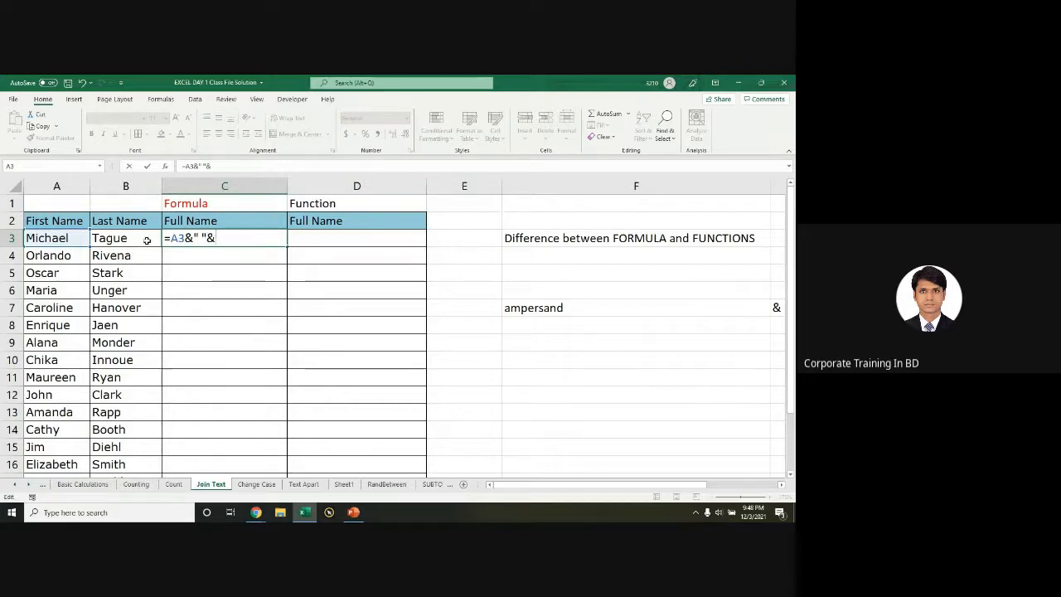
{"action": "type", "text": "&"}
{"action": "left_click", "coordinate": [116, 238]}
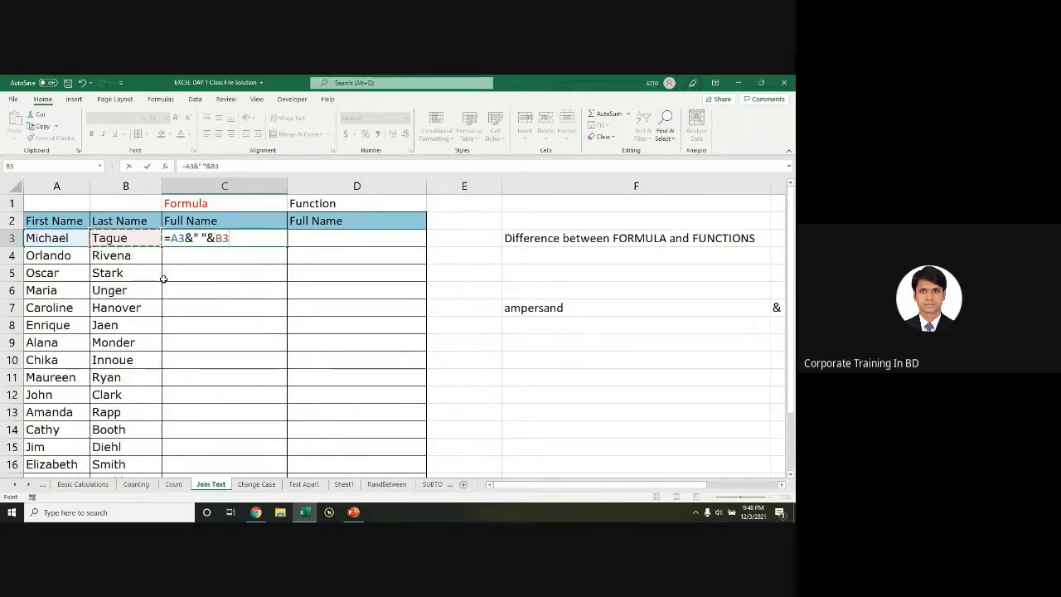
{"action": "key", "text": "Return"}
Step: Fill the formula down column C and try joining the names with 'and'
{"action": "left_click", "coordinate": [249, 237]}
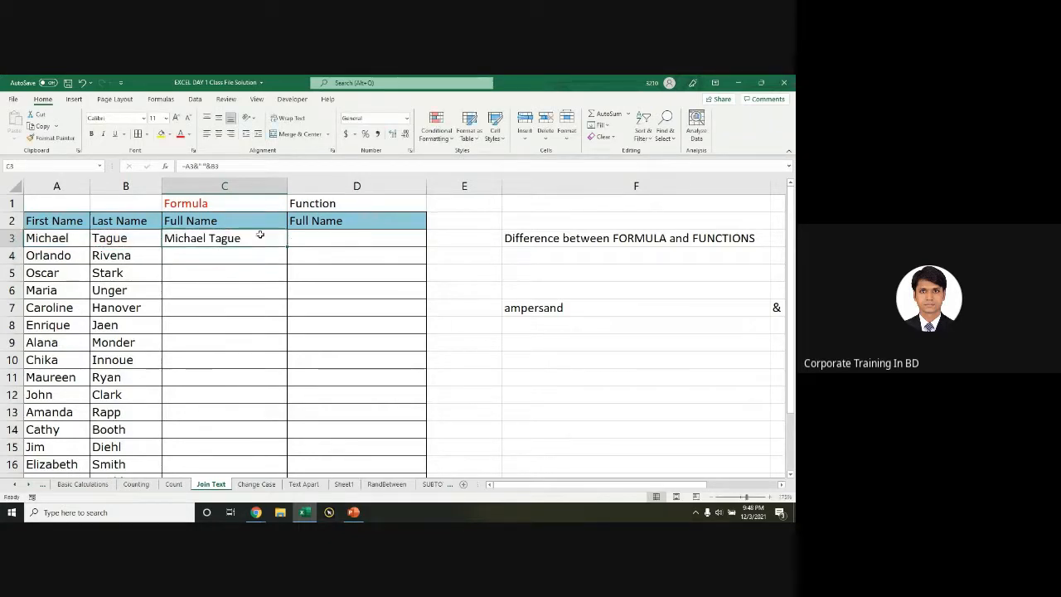
{"action": "double_click", "coordinate": [287, 246]}
{"action": "double_click", "coordinate": [224, 238]}
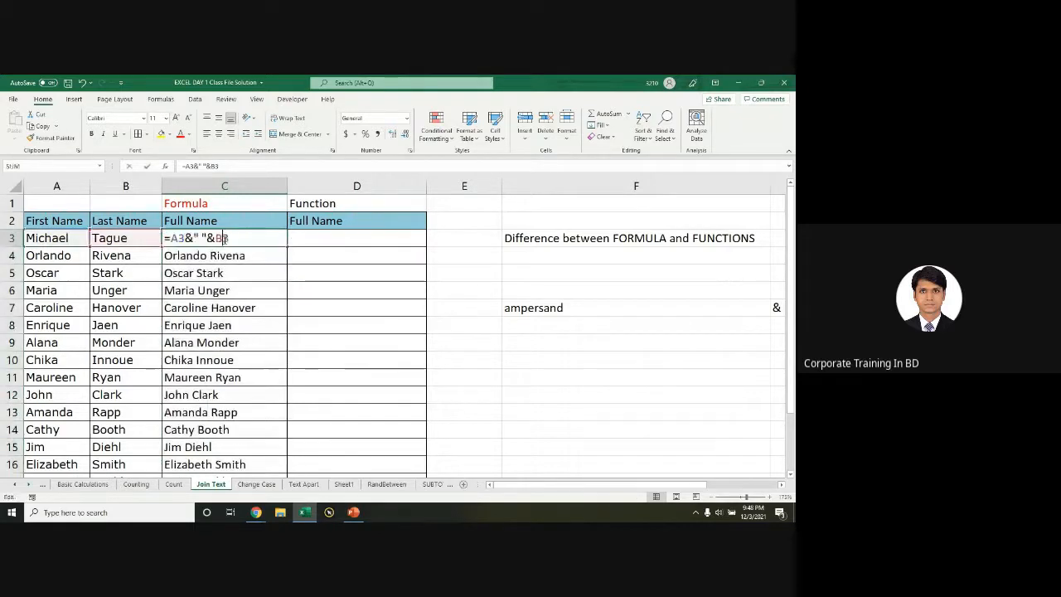
{"action": "left_click", "coordinate": [203, 239]}
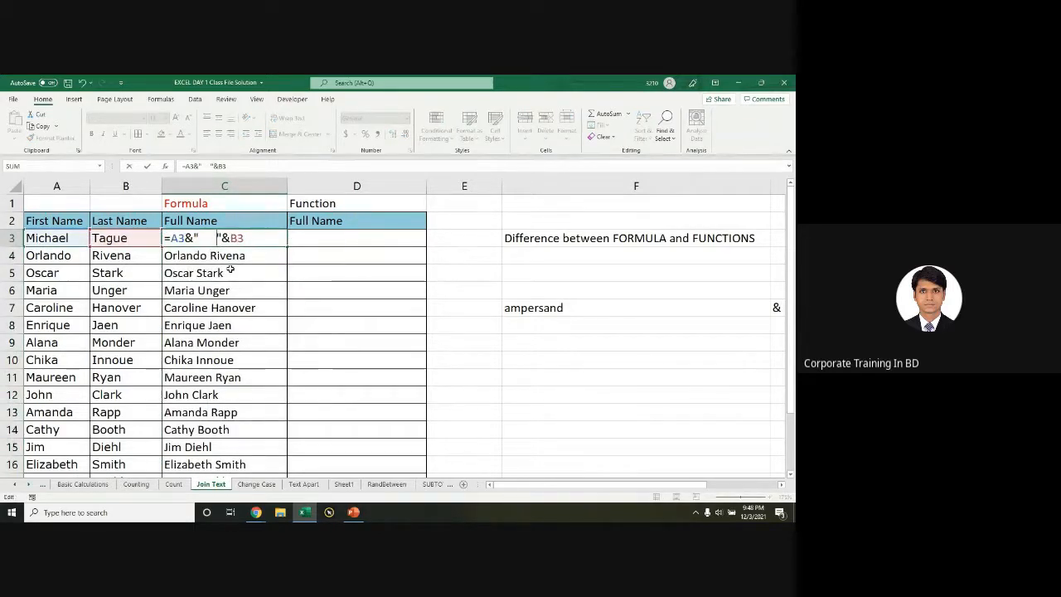
{"action": "key", "text": "Return"}
{"action": "double_click", "coordinate": [214, 239]}
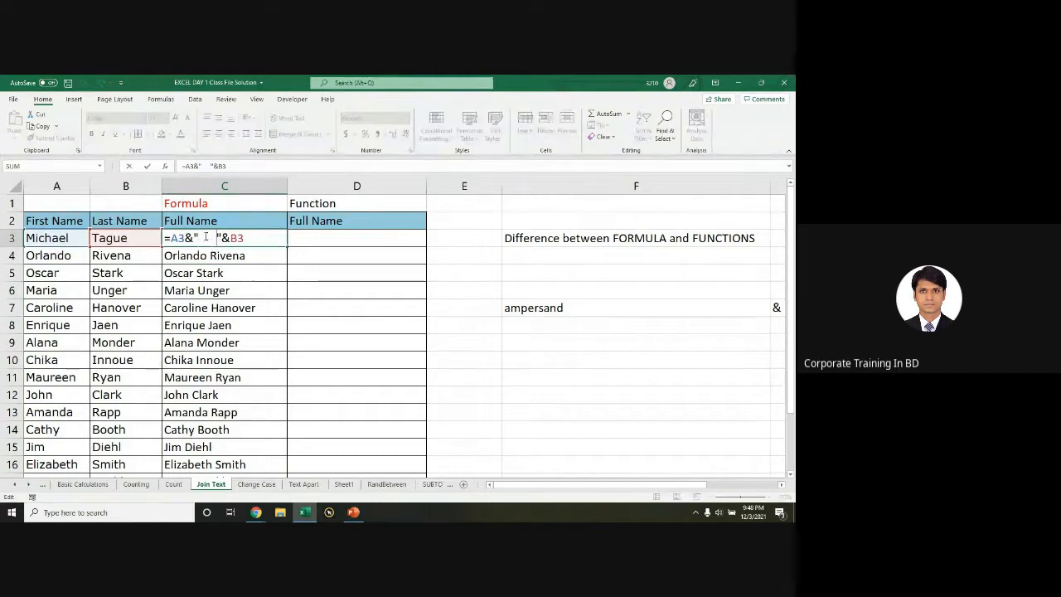
{"action": "type", "text": "and"}
{"action": "key", "text": "Return"}
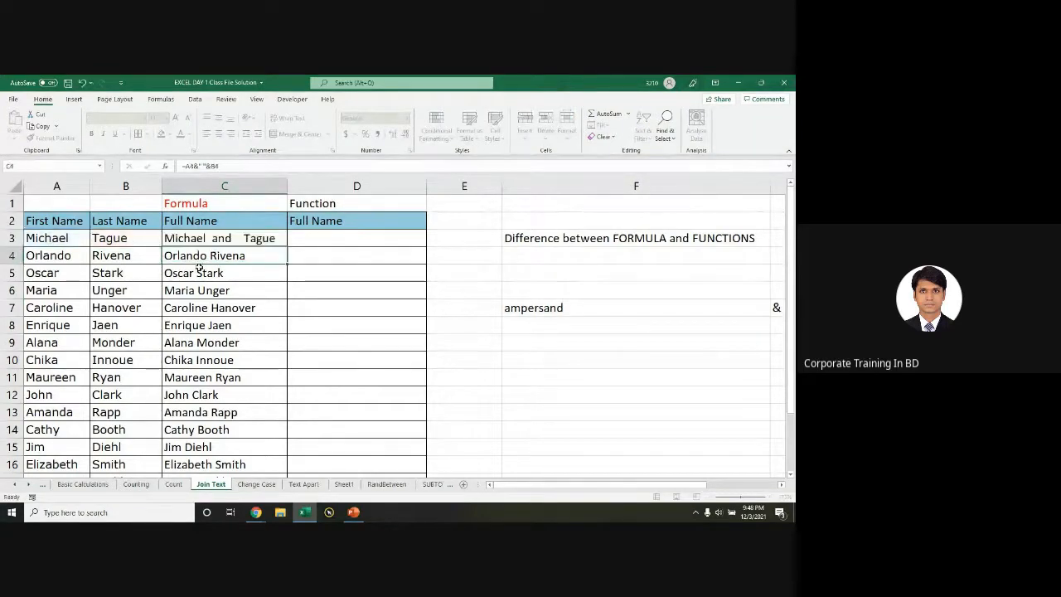
Step: Remove 'and' so C3 reads =A3&" "&B3, then select and copy the formula text
{"action": "double_click", "coordinate": [202, 243]}
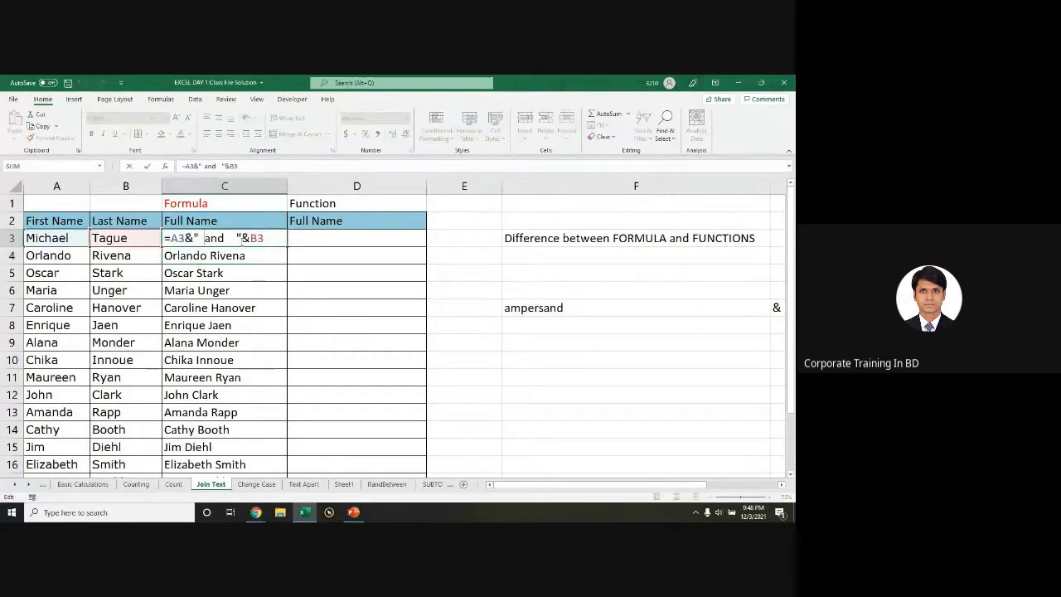
{"action": "left_click_drag", "start_coordinate": [230, 238], "coordinate": [201, 238]}
{"action": "key", "text": "BackSpace"}
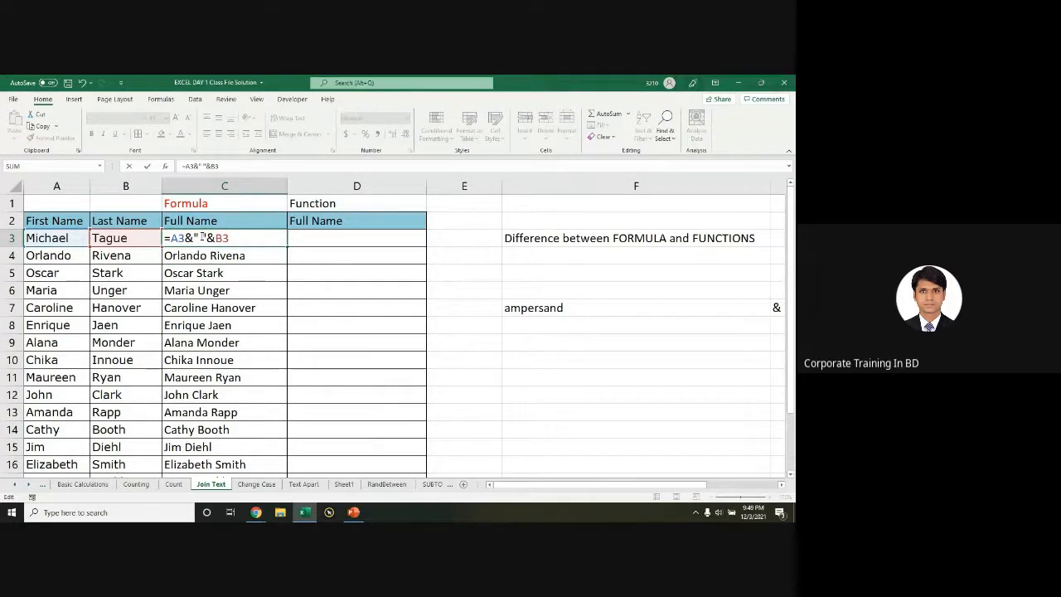
{"action": "key", "text": "Return"}
{"action": "left_click", "coordinate": [200, 238]}
{"action": "double_click", "coordinate": [236, 240]}
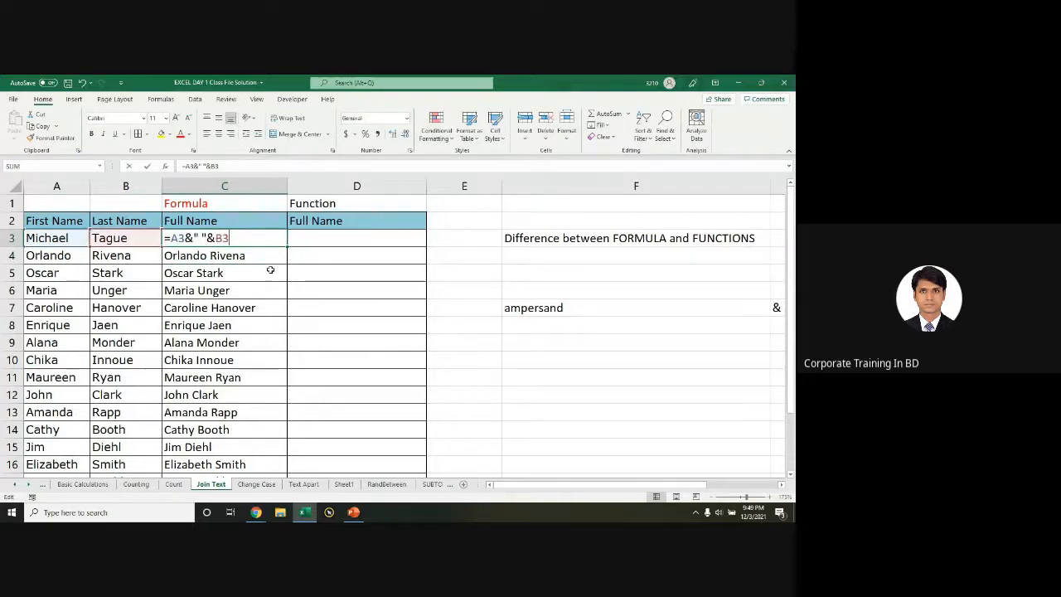
{"action": "left_click_drag", "start_coordinate": [236, 239], "coordinate": [164, 239]}
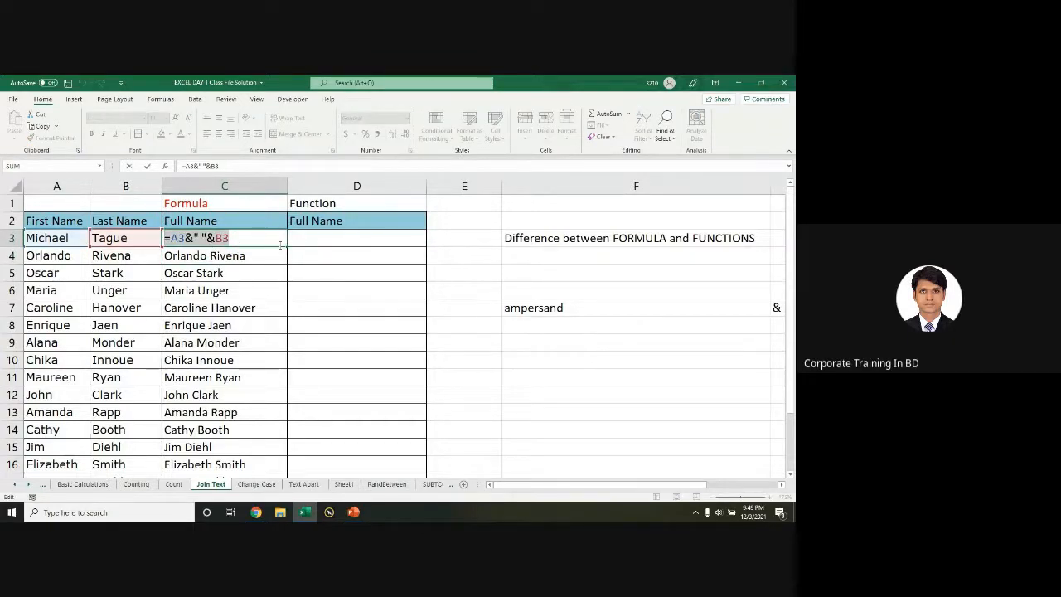
{"action": "key", "text": "alt+Tab"}
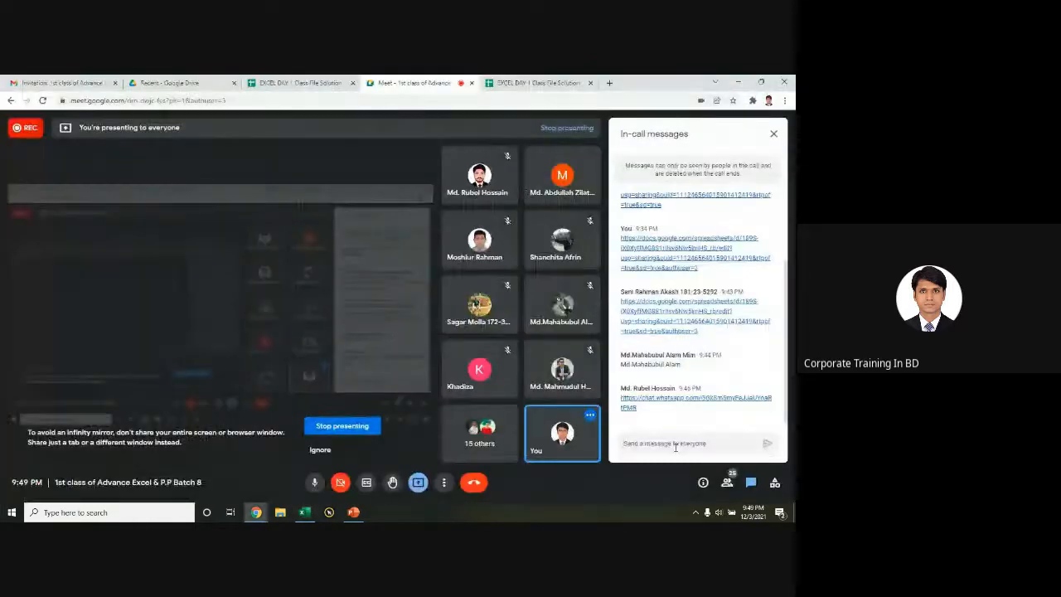
Step: Paste and send =A3&" "&B3 in the Meet chat, then return to Excel
{"action": "left_click", "coordinate": [674, 444]}
{"action": "key", "text": "ctrl+v"}
{"action": "key", "text": "Return"}
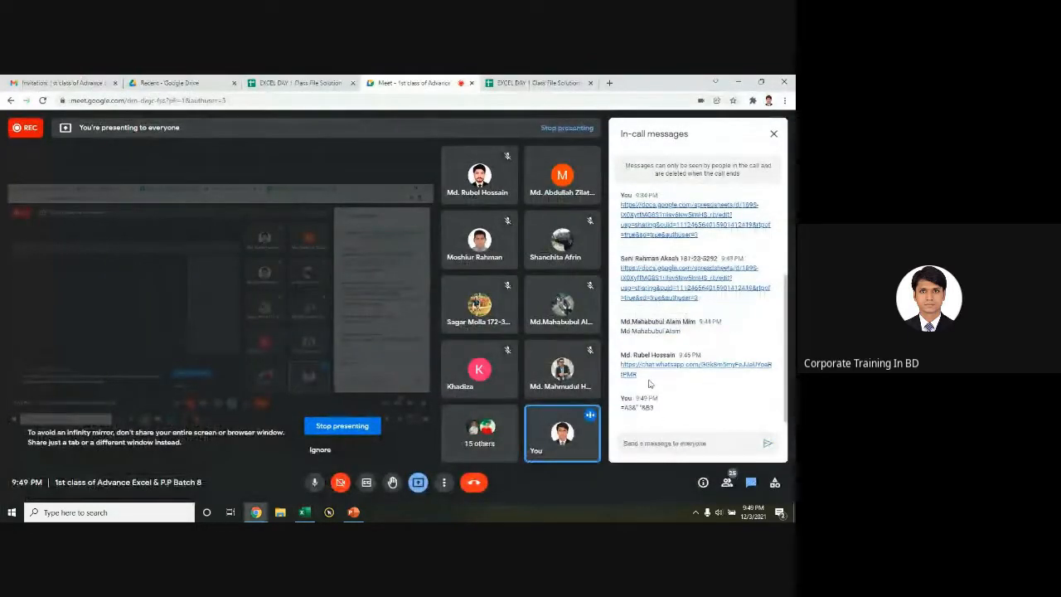
{"action": "left_click", "coordinate": [673, 375]}
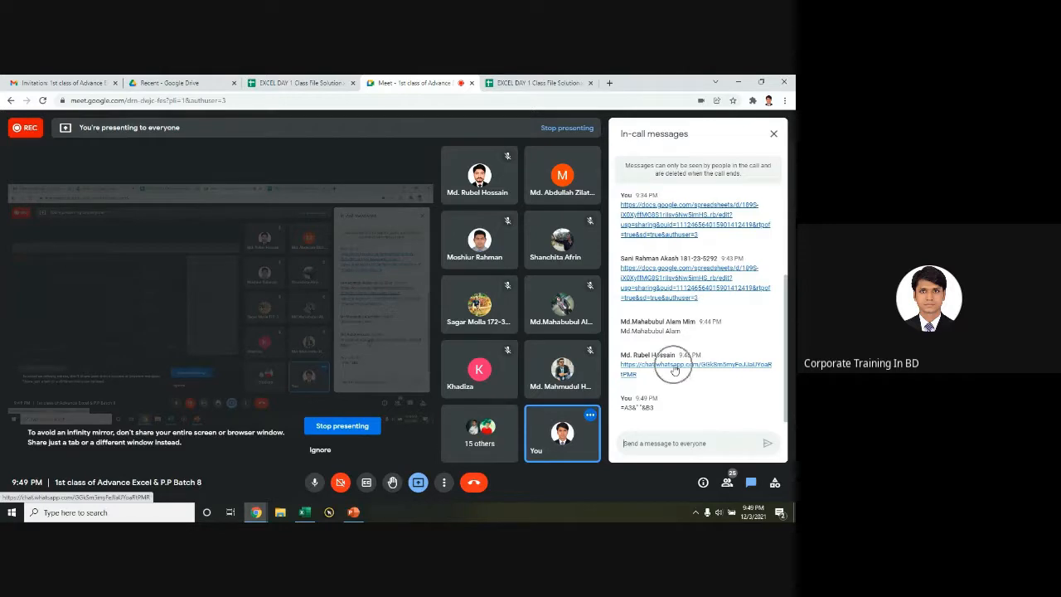
{"action": "left_click", "coordinate": [675, 370]}
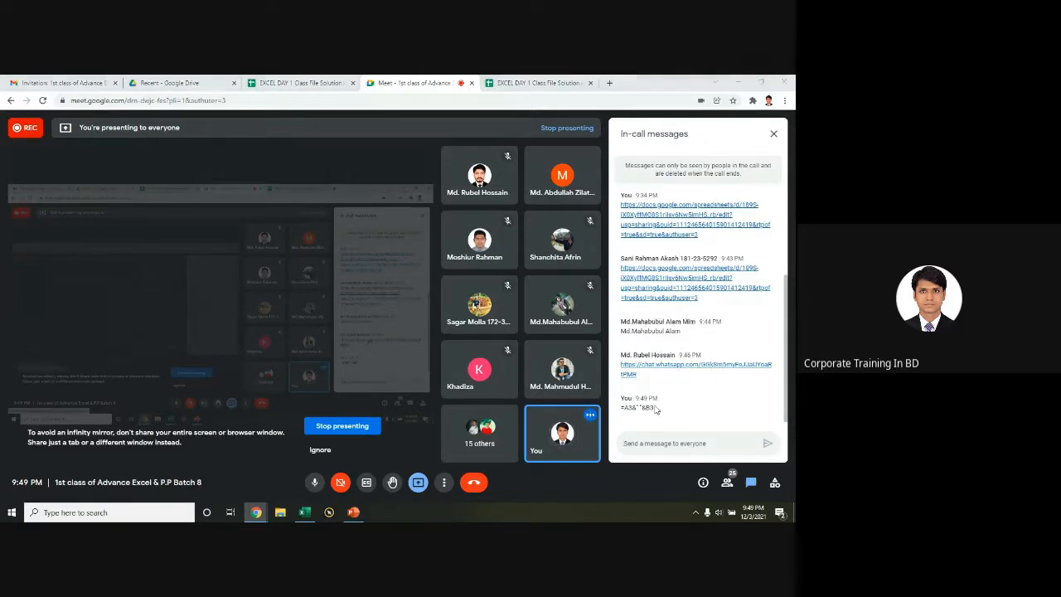
{"action": "key", "text": "alt+Tab"}
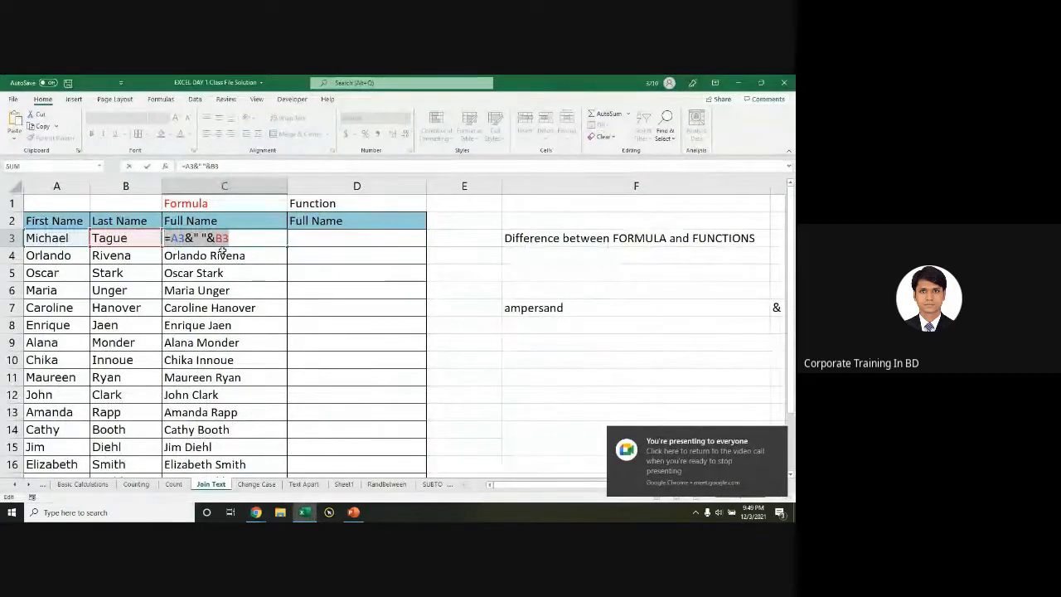
Step: Type =conc in D3 under Function, leaving #NAME?, and recheck C3's formula
{"action": "key", "text": "Return"}
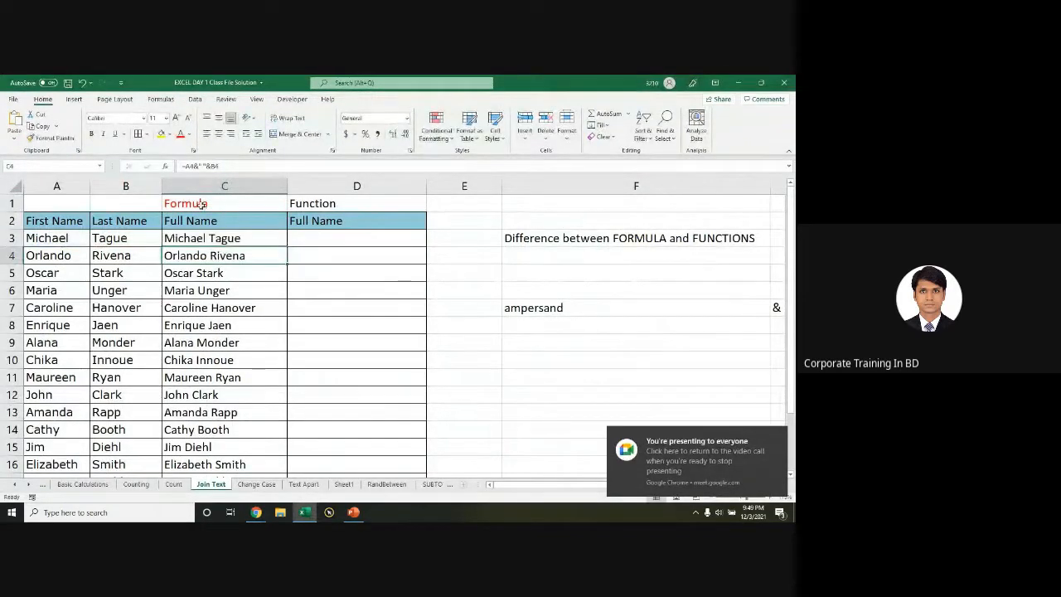
{"action": "left_click", "coordinate": [207, 239]}
{"action": "left_click", "coordinate": [342, 240]}
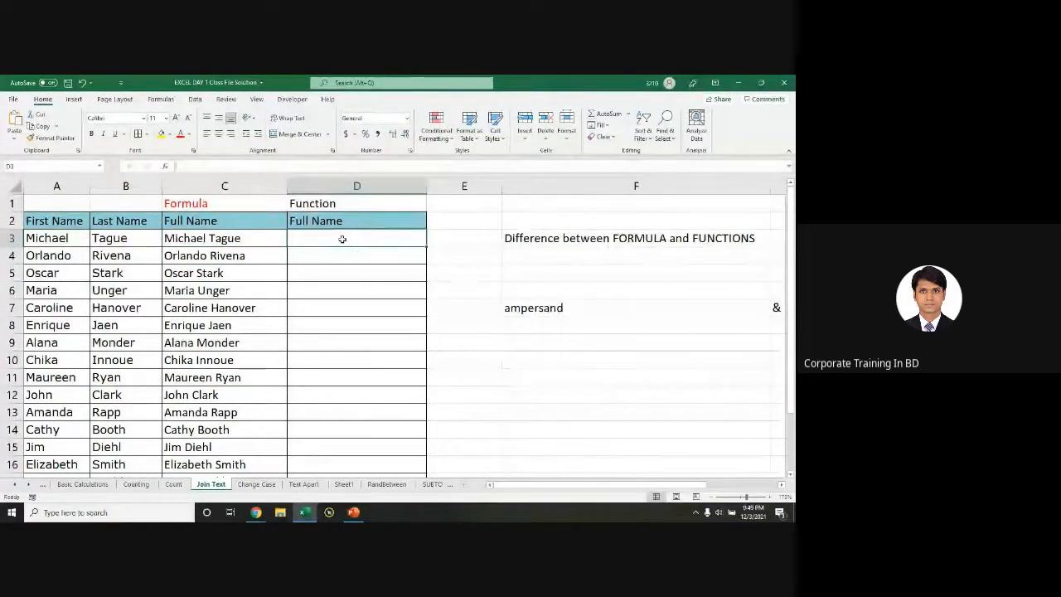
{"action": "type", "text": "=con"}
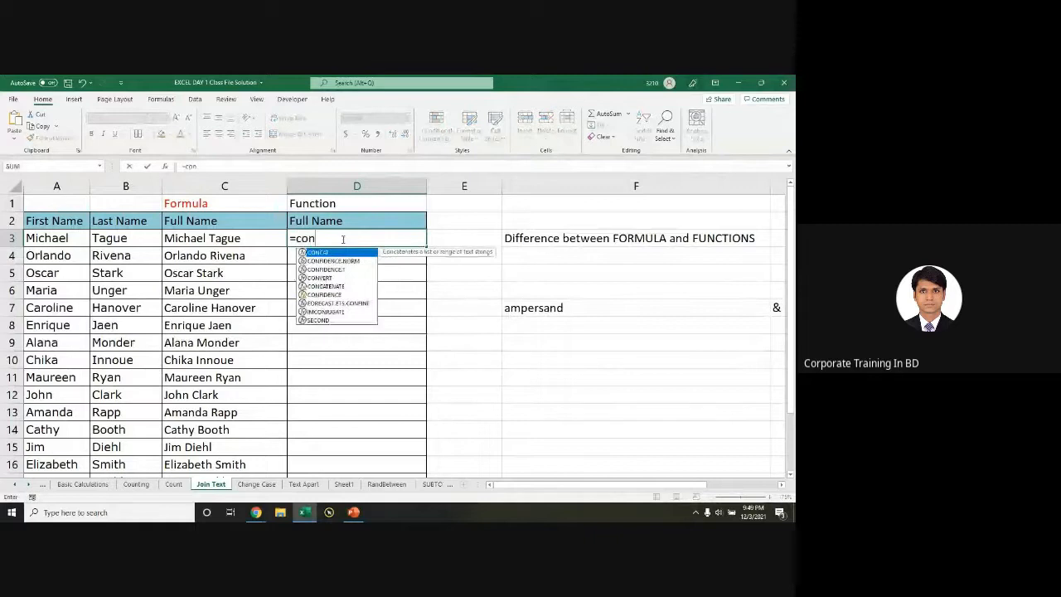
{"action": "type", "text": "c"}
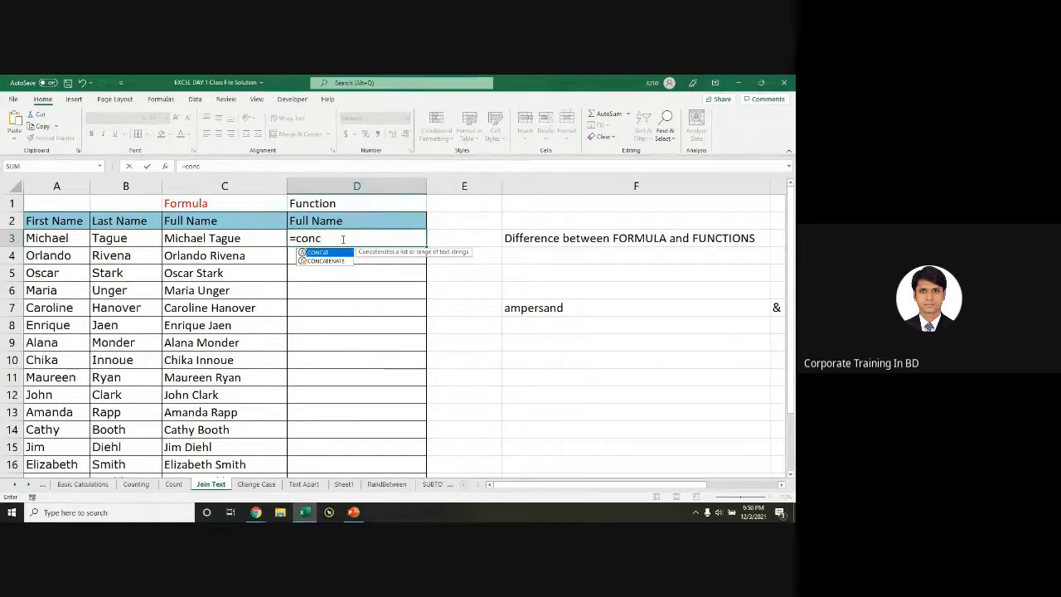
{"action": "double_click", "coordinate": [200, 238]}
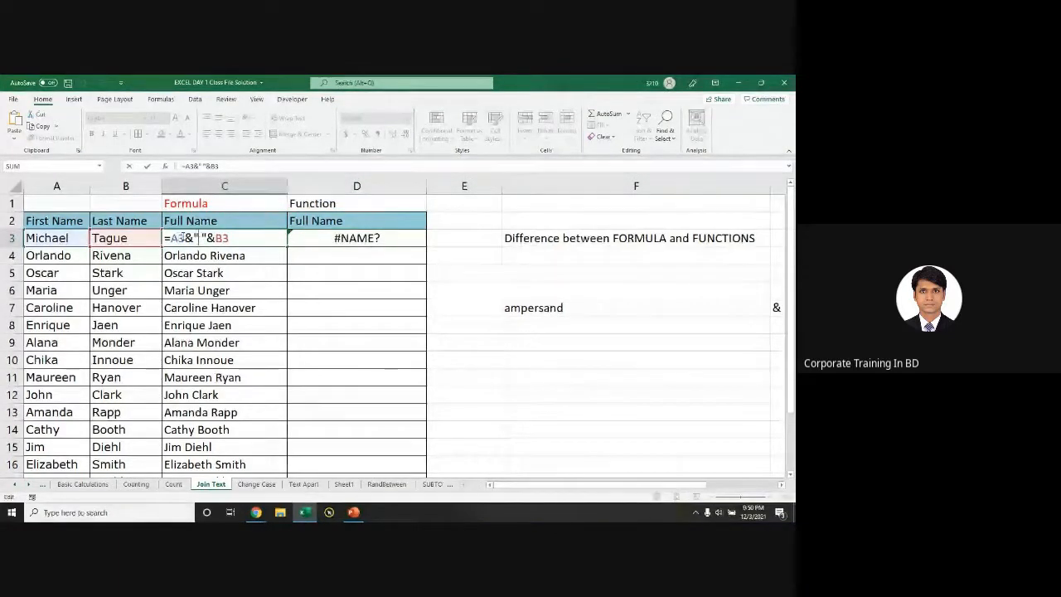
{"action": "left_click_drag", "start_coordinate": [240, 238], "coordinate": [157, 237]}
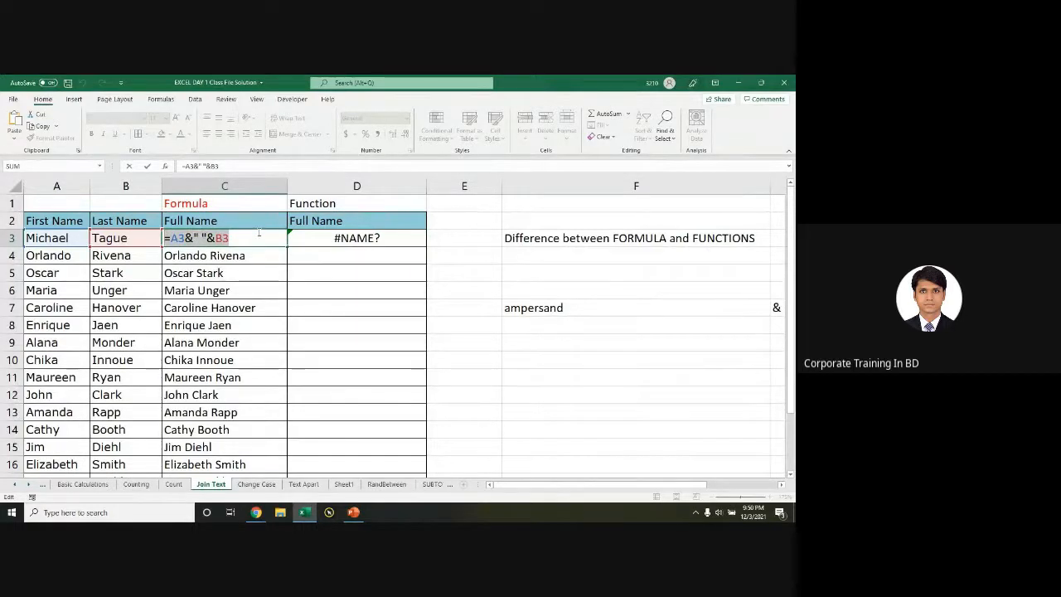
{"action": "key", "text": "Escape"}
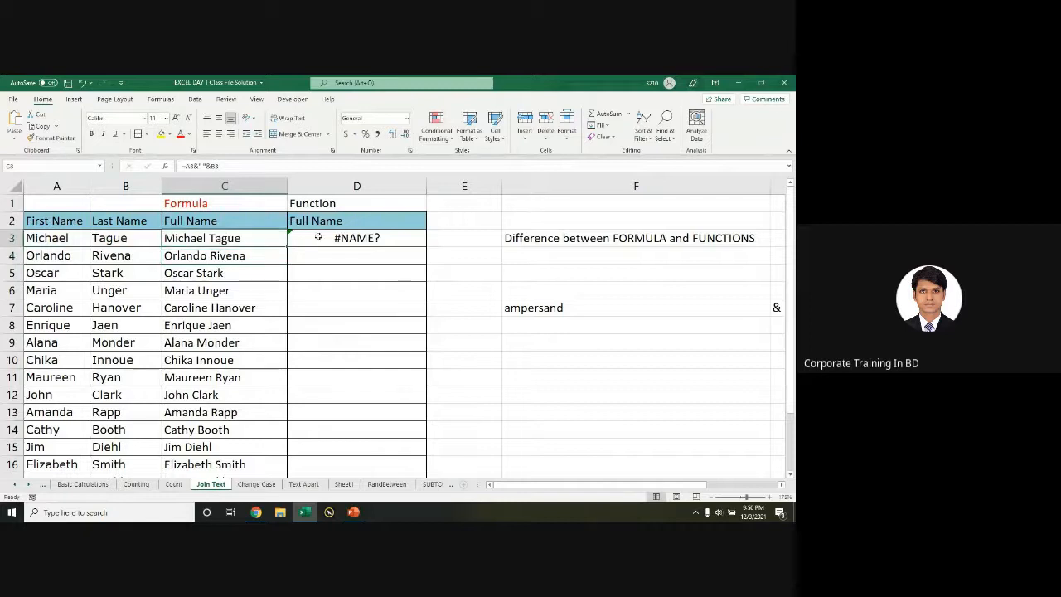
{"action": "left_click", "coordinate": [318, 237]}
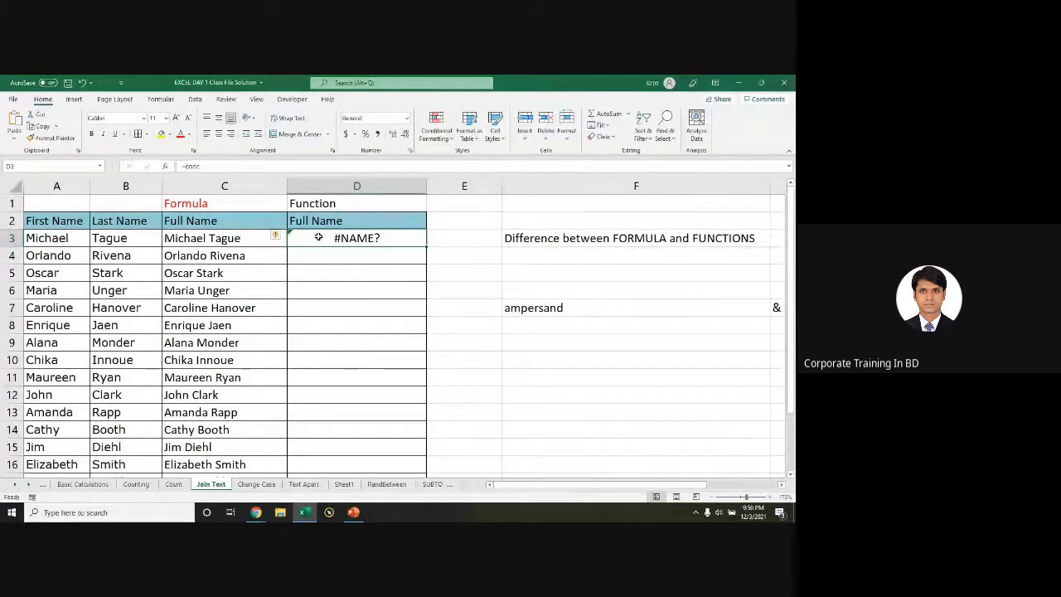
Step: Retype D3's function name and settle on the CONCAT suggestion rather than CONCATENATE
{"action": "double_click", "coordinate": [323, 236]}
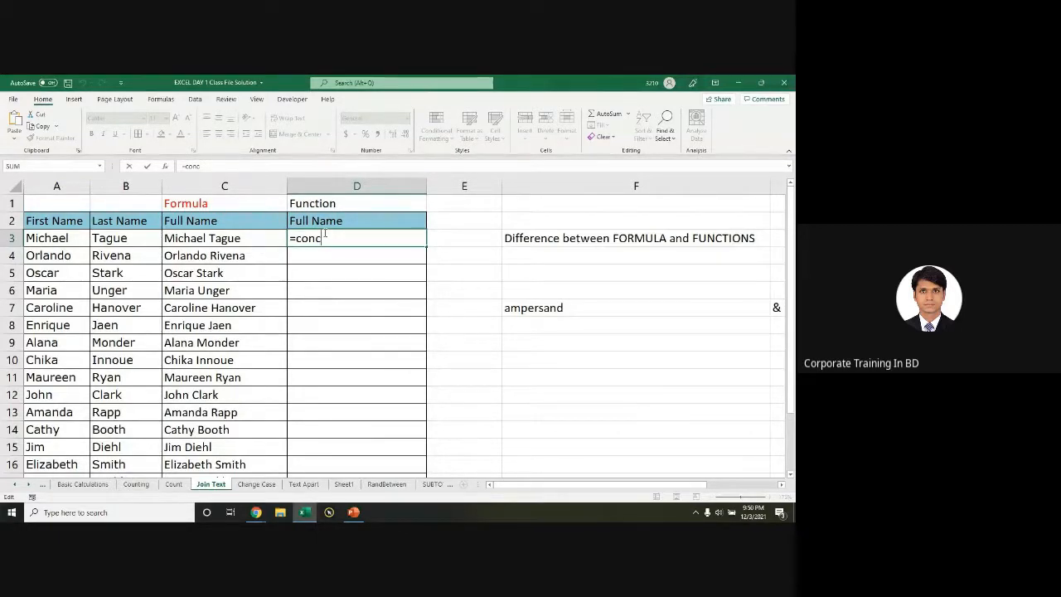
{"action": "key", "text": "BackSpace"}
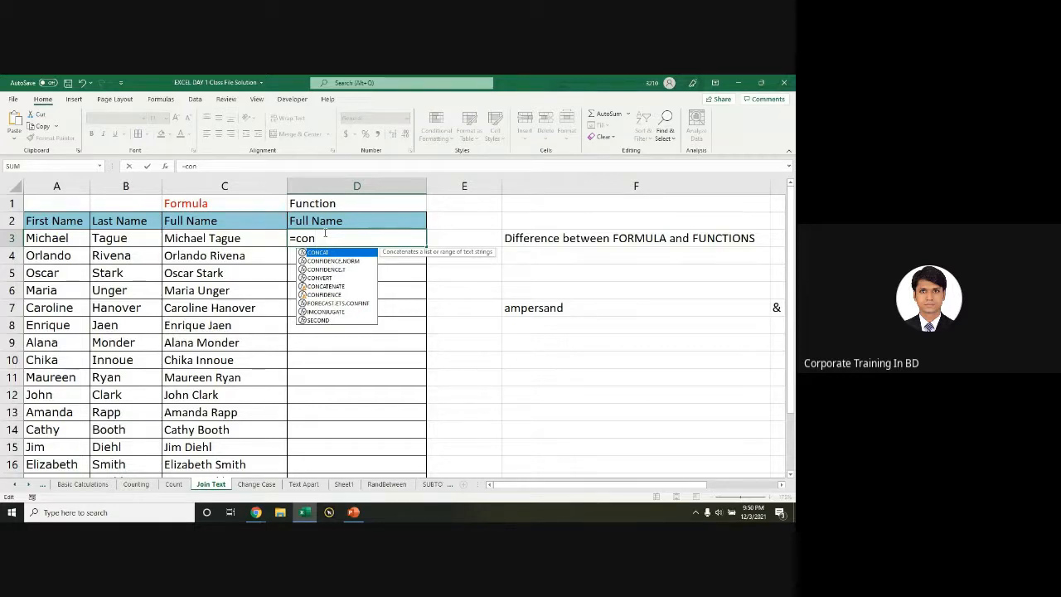
{"action": "type", "text": "con"}
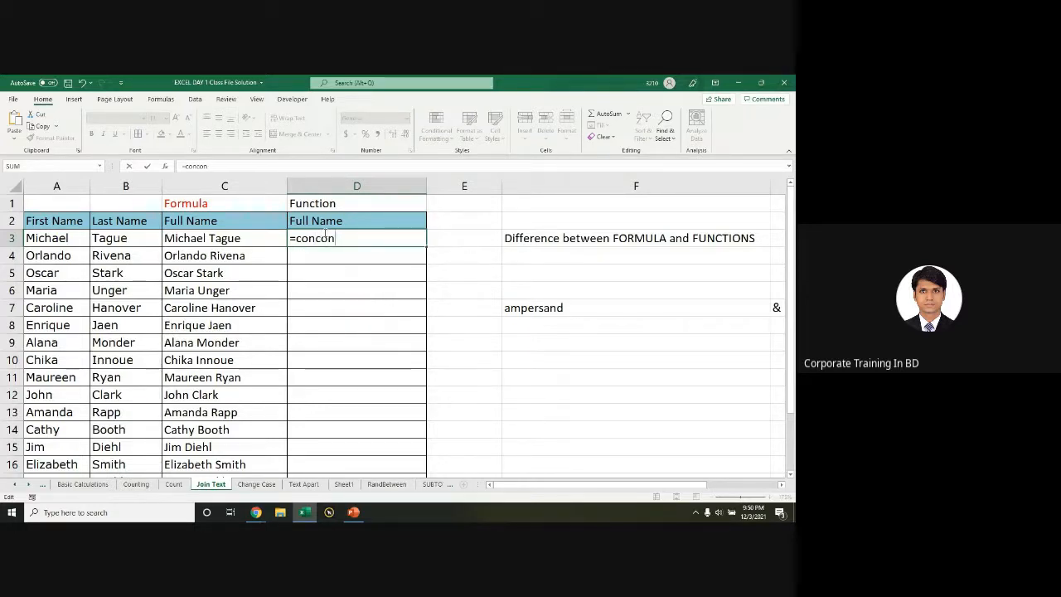
{"action": "key", "text": "BackSpace"}
{"action": "key", "text": "BackSpace"}
{"action": "key", "text": "BackSpace"}
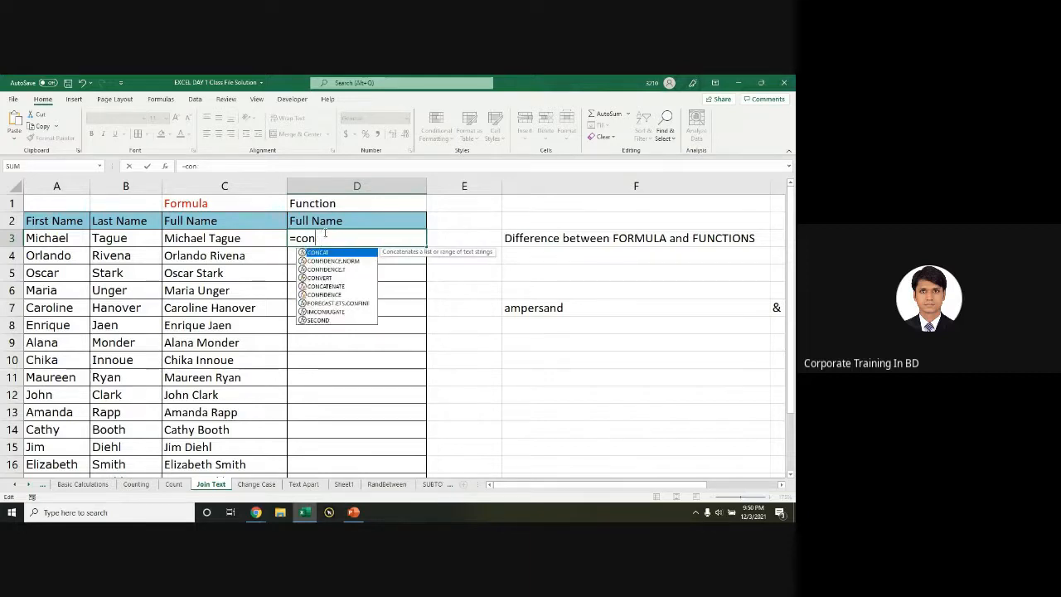
{"action": "type", "text": "c"}
{"action": "key", "text": "Down"}
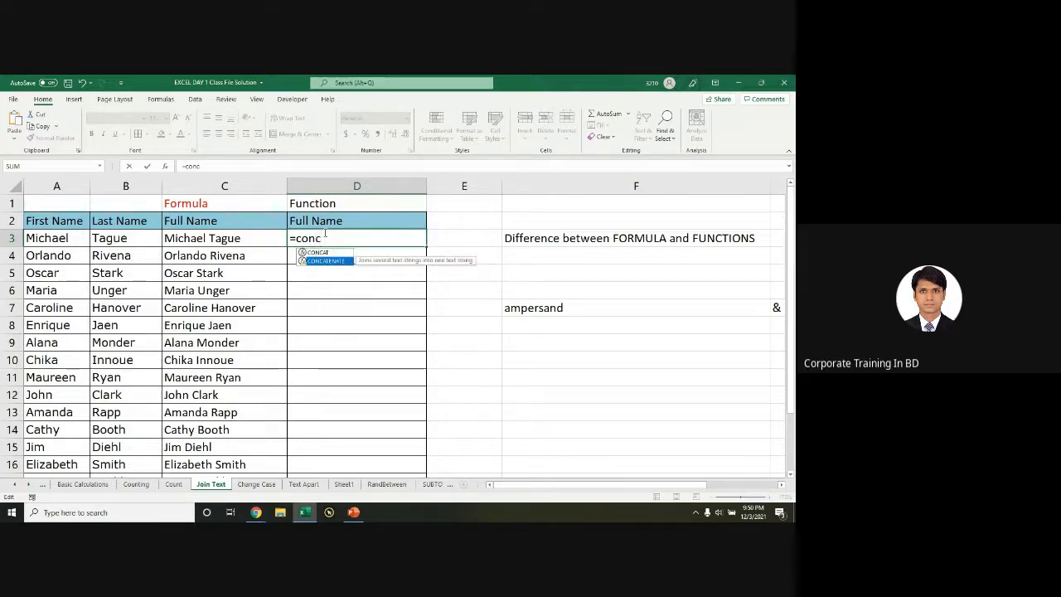
{"action": "key", "text": "Up"}
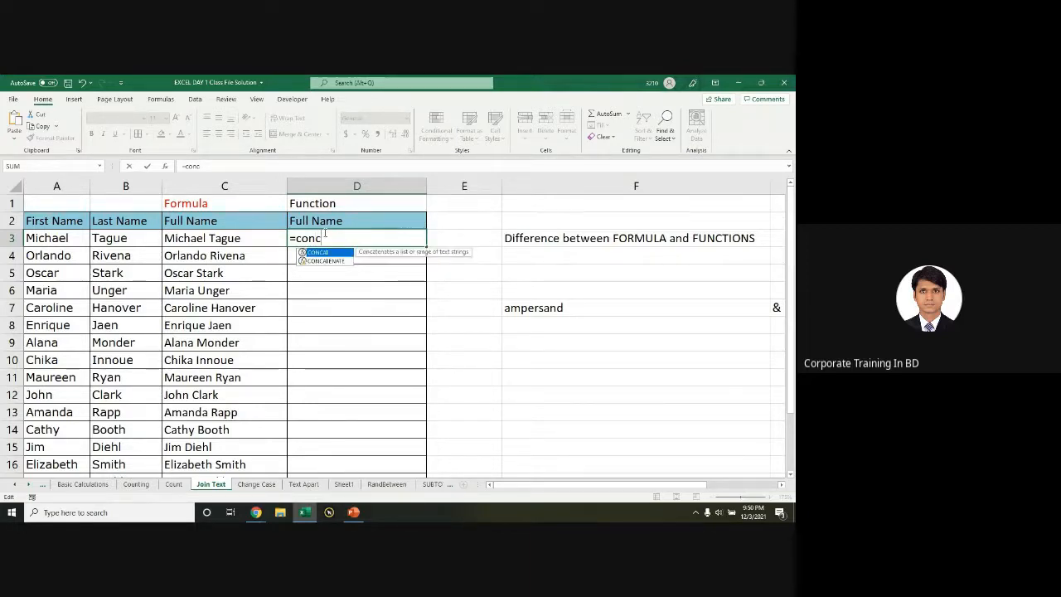
{"action": "key", "text": "Down"}
{"action": "key", "text": "Up"}
{"action": "key", "text": "Down"}
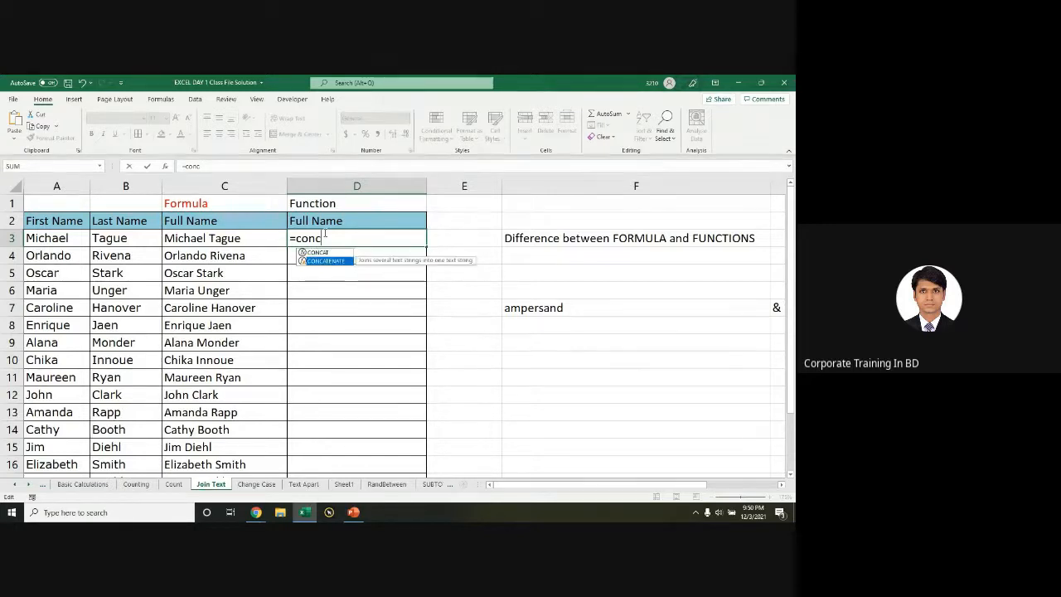
{"action": "key", "text": "Up"}
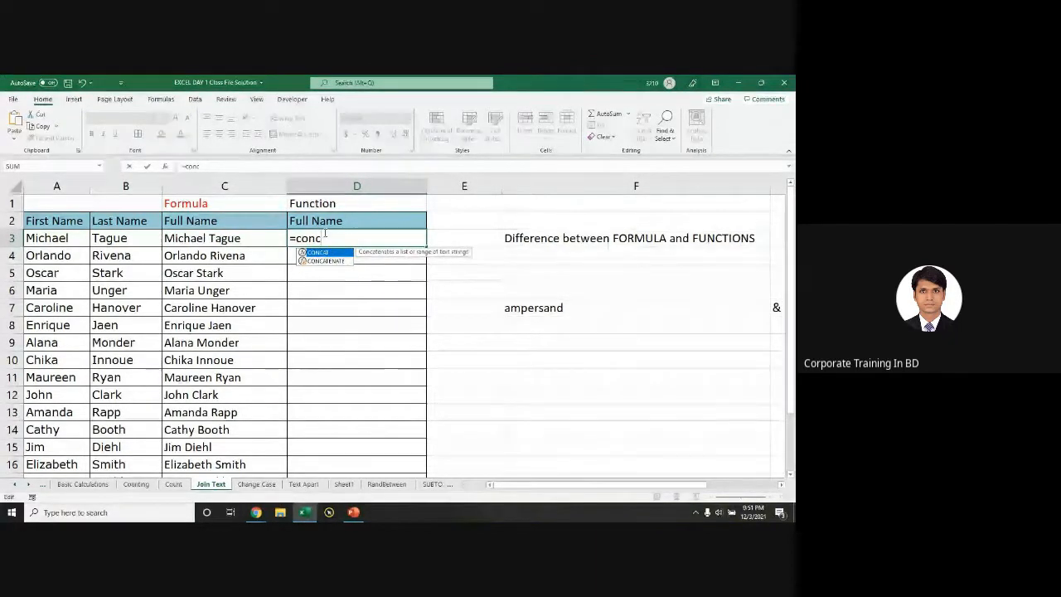
{"action": "key", "text": "Down"}
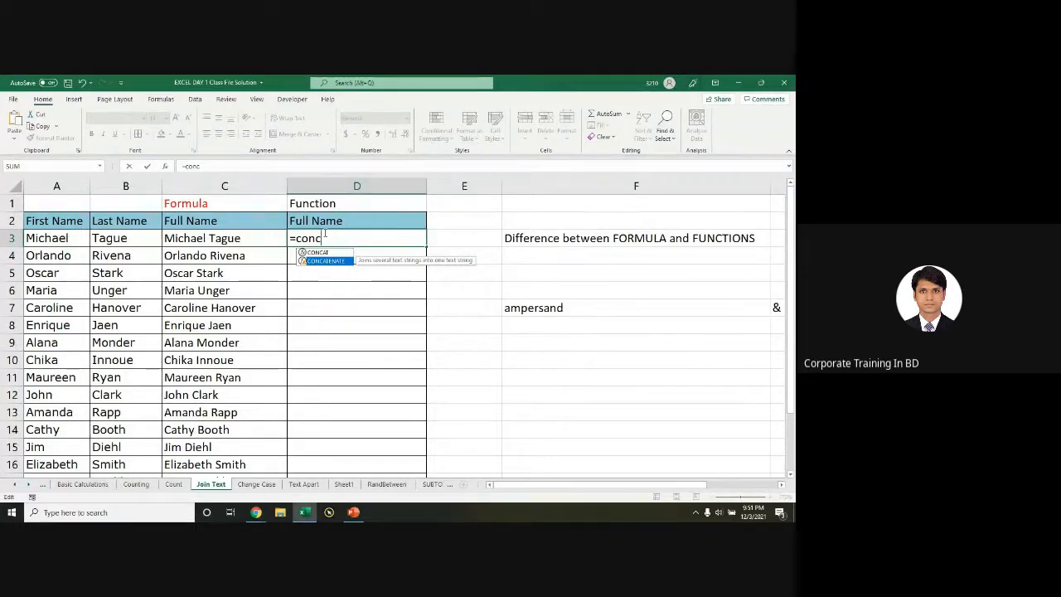
{"action": "key", "text": "Up"}
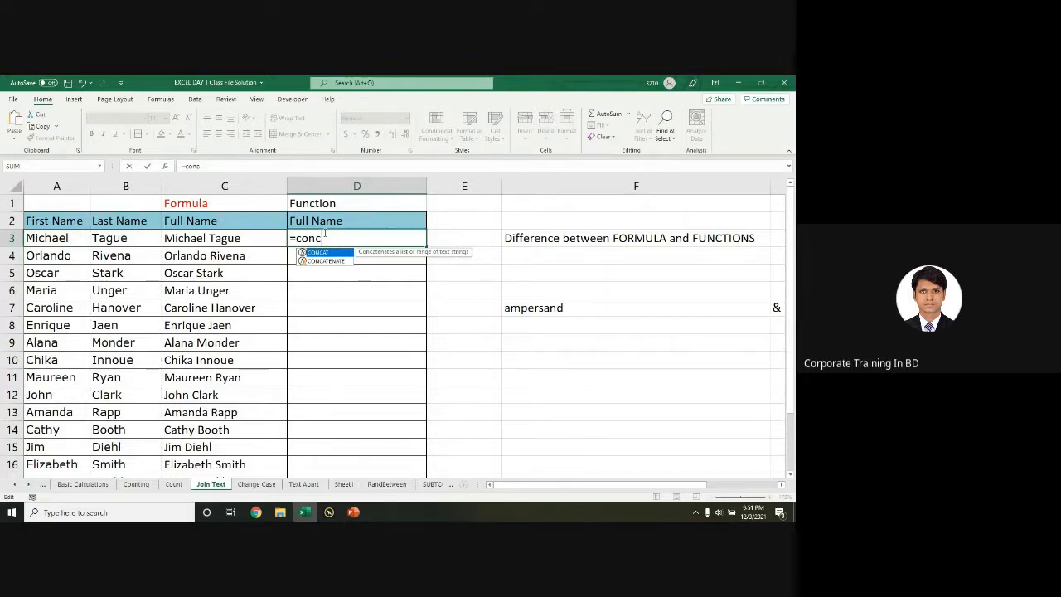
{"action": "double_click", "coordinate": [336, 253]}
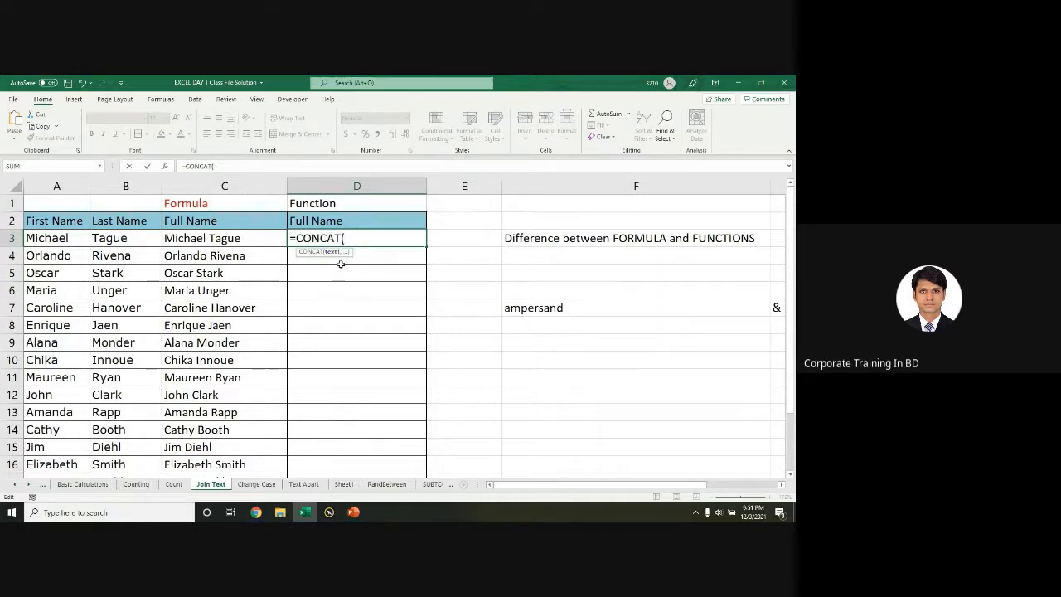
{"action": "left_click", "coordinate": [69, 238]}
{"action": "type", "text": ","}
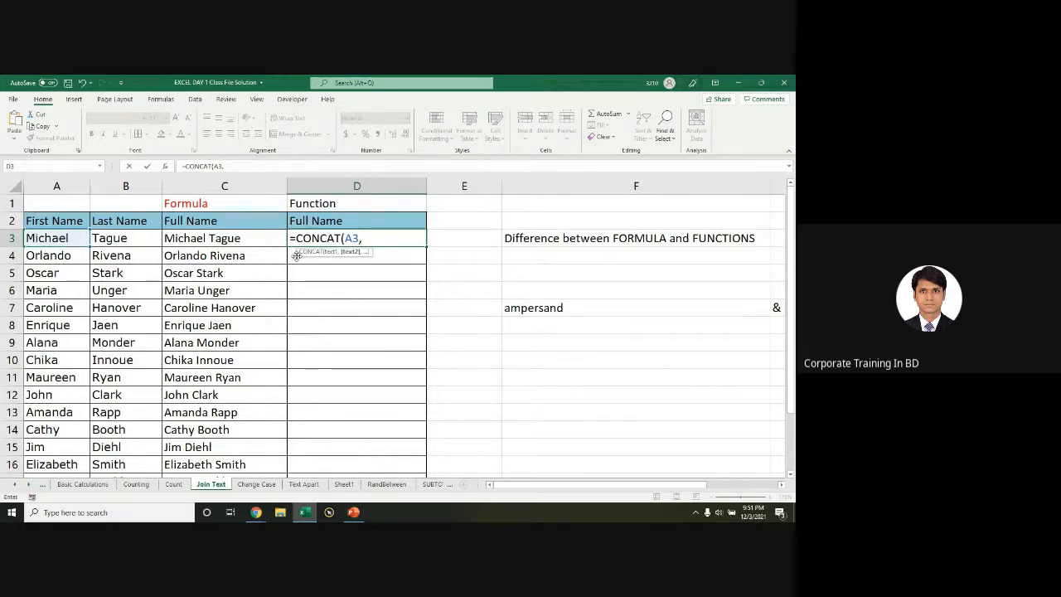
{"action": "left_click", "coordinate": [133, 243]}
{"action": "type", "text": ")"}
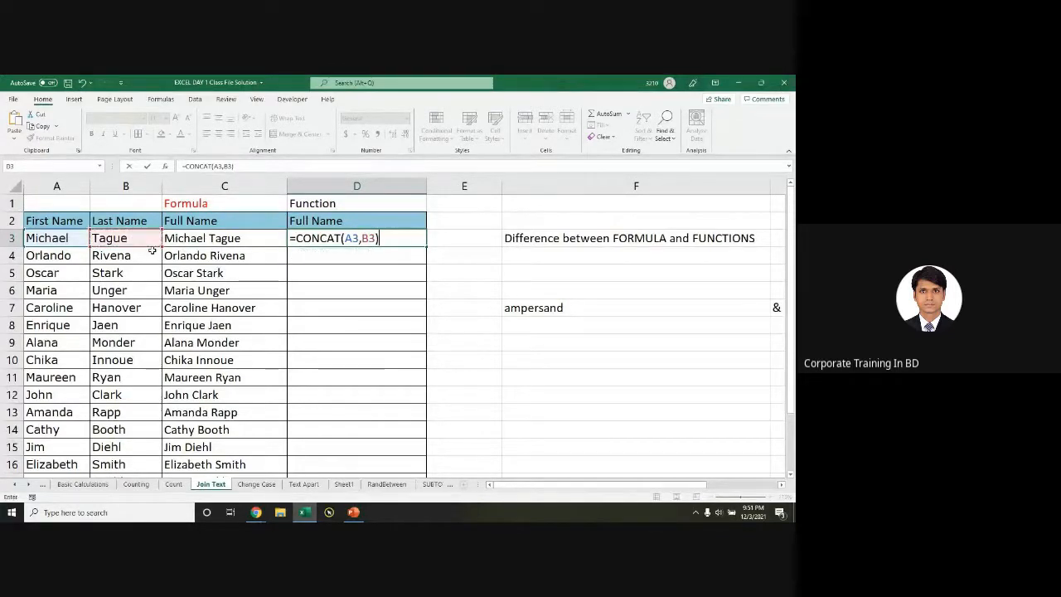
{"action": "key", "text": "Return"}
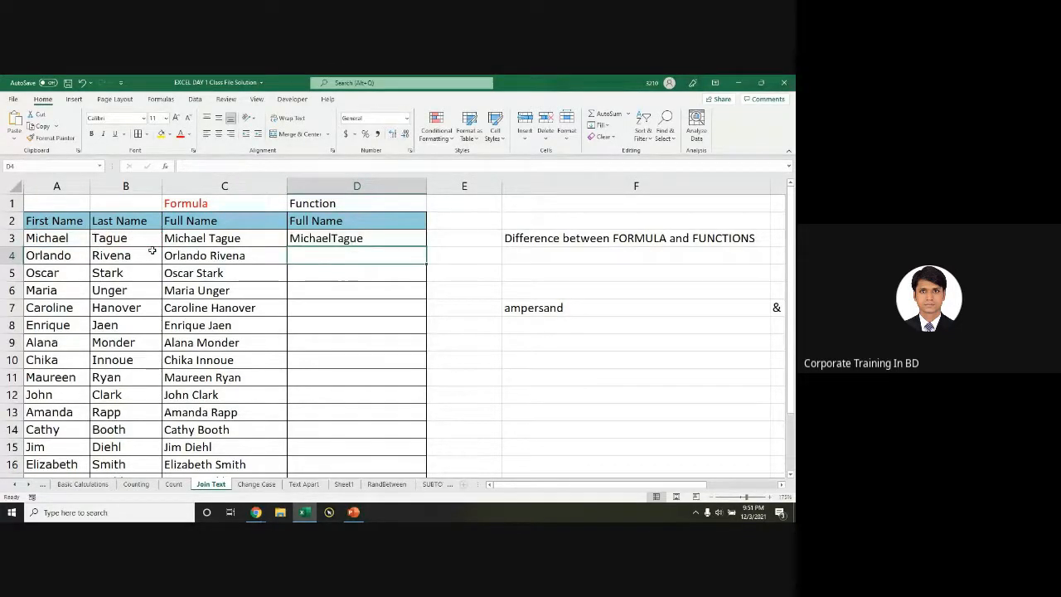
Step: Try adding a " " space between A3 and B3 in D3's CONCAT formula, then leave the edit
{"action": "double_click", "coordinate": [374, 239]}
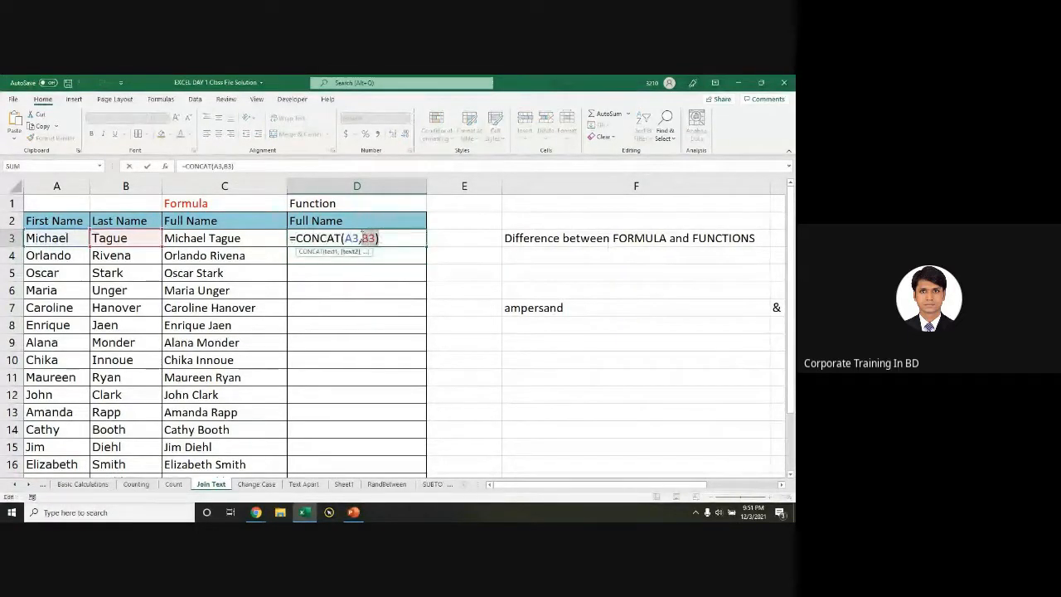
{"action": "type", "text": "\" \","}
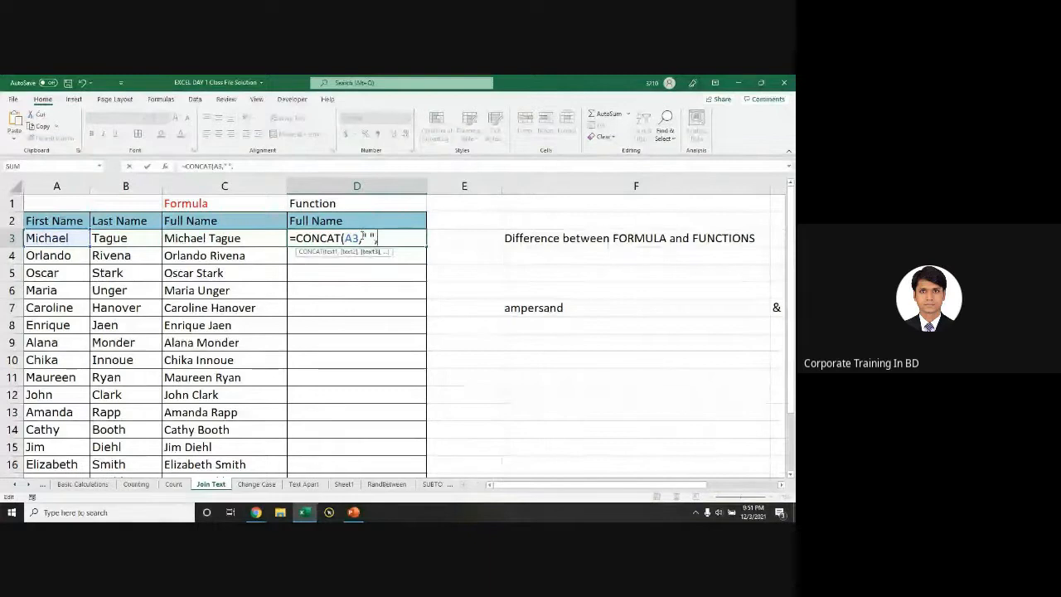
{"action": "left_click", "coordinate": [100, 235]}
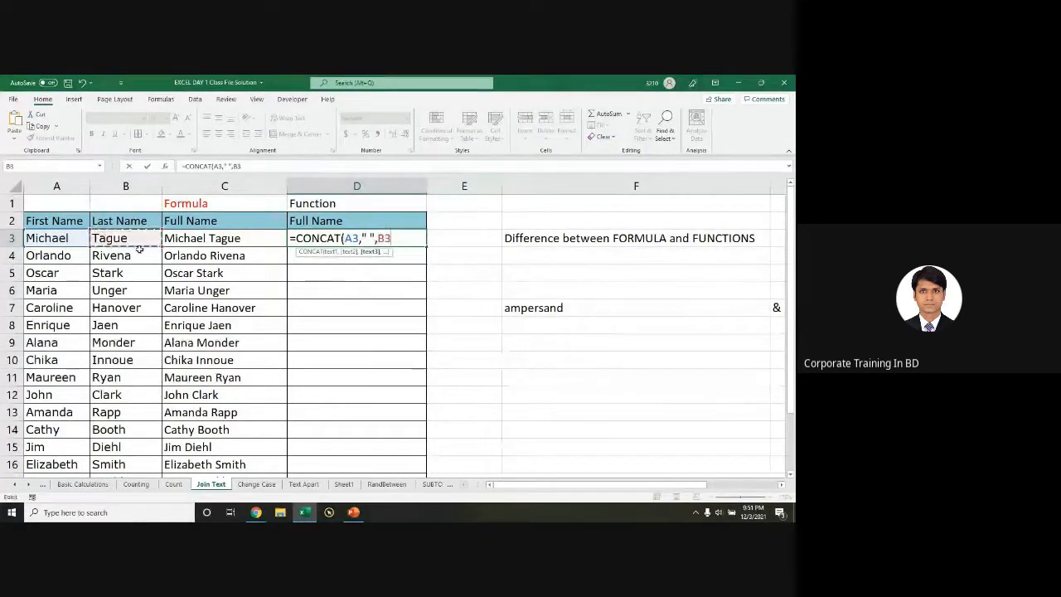
{"action": "type", "text": ")"}
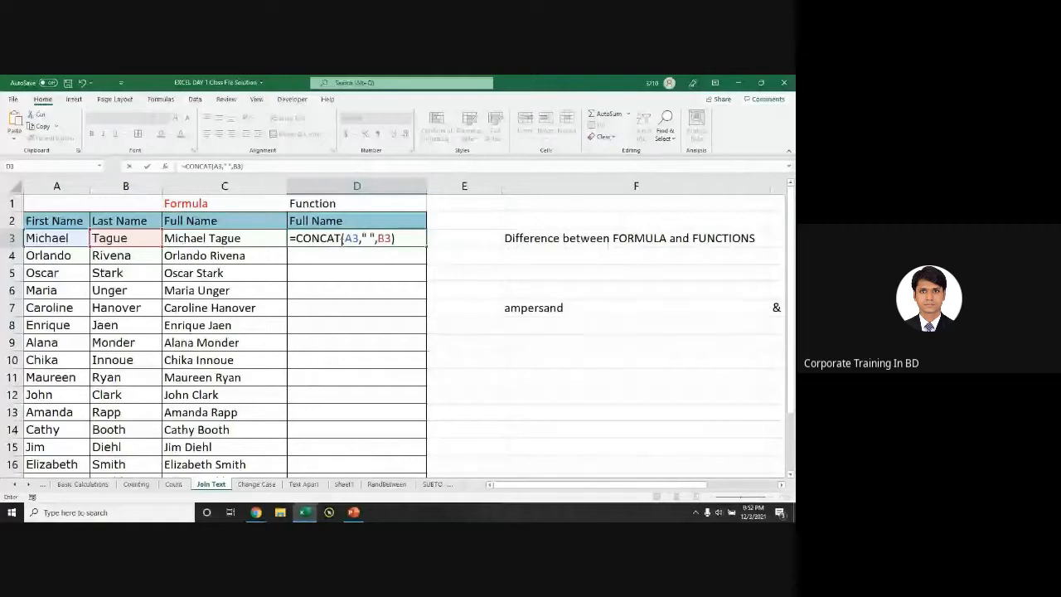
{"action": "left_click_drag", "start_coordinate": [296, 239], "coordinate": [412, 239]}
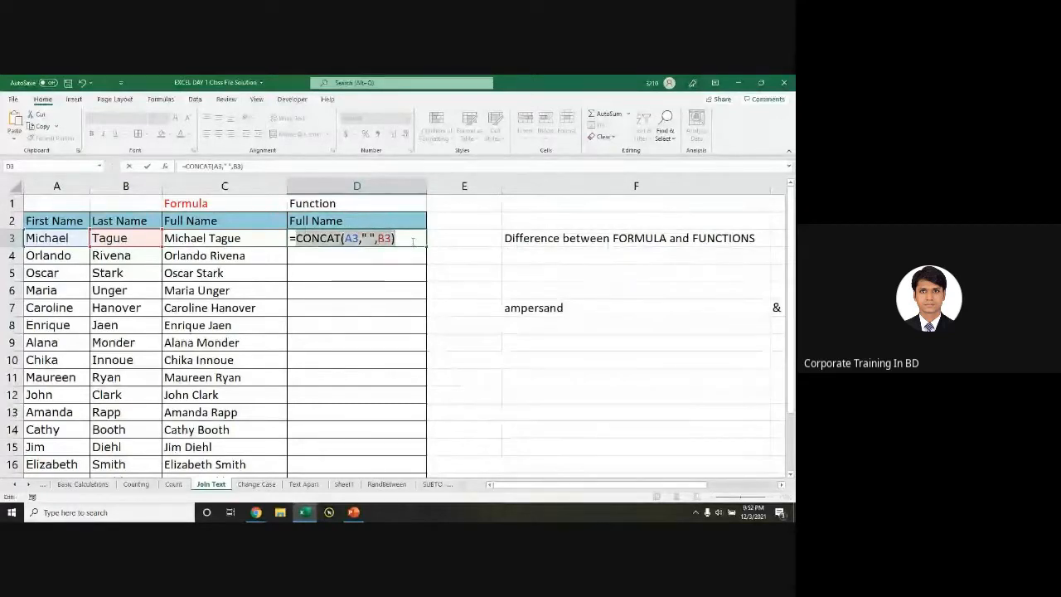
{"action": "key", "text": "Return"}
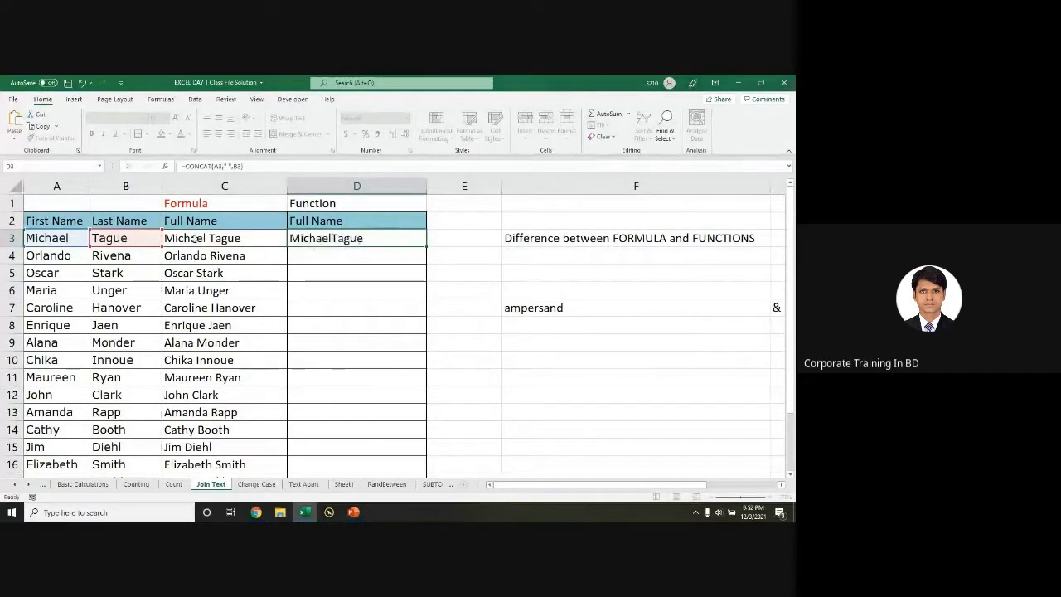
Step: Inspect C3's =A3&" "&B3 formula unchanged and go to the Basic Calculations sheet
{"action": "left_click", "coordinate": [193, 238]}
{"action": "double_click", "coordinate": [219, 238]}
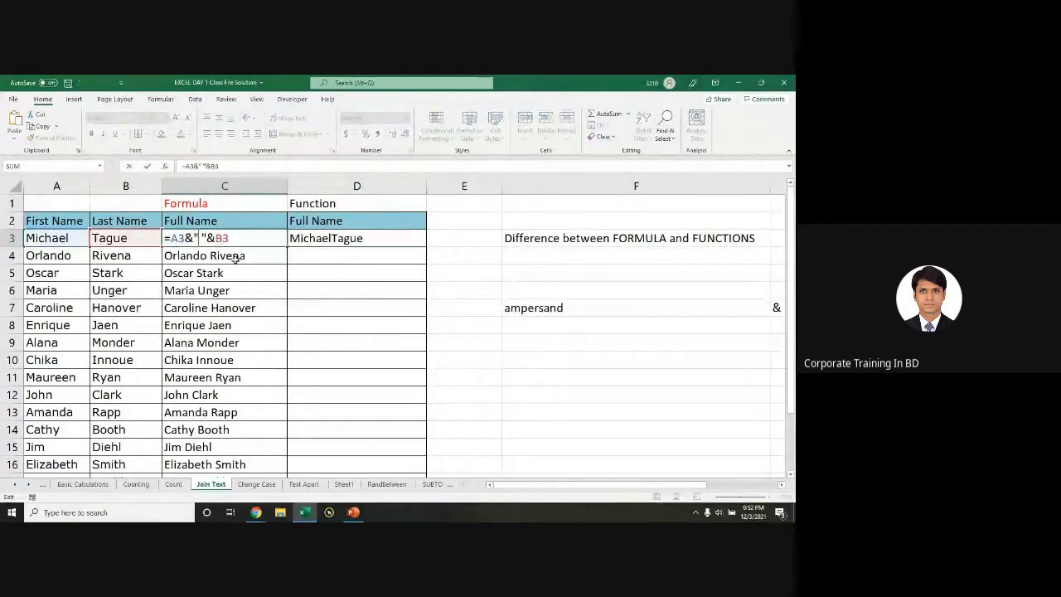
{"action": "key", "text": "Escape"}
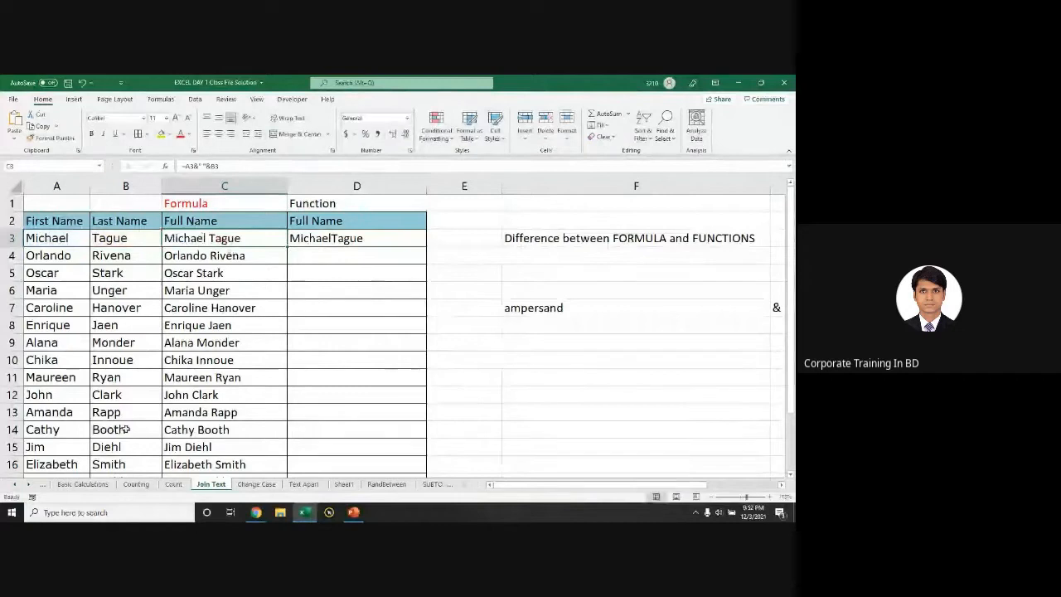
{"action": "left_click", "coordinate": [83, 484]}
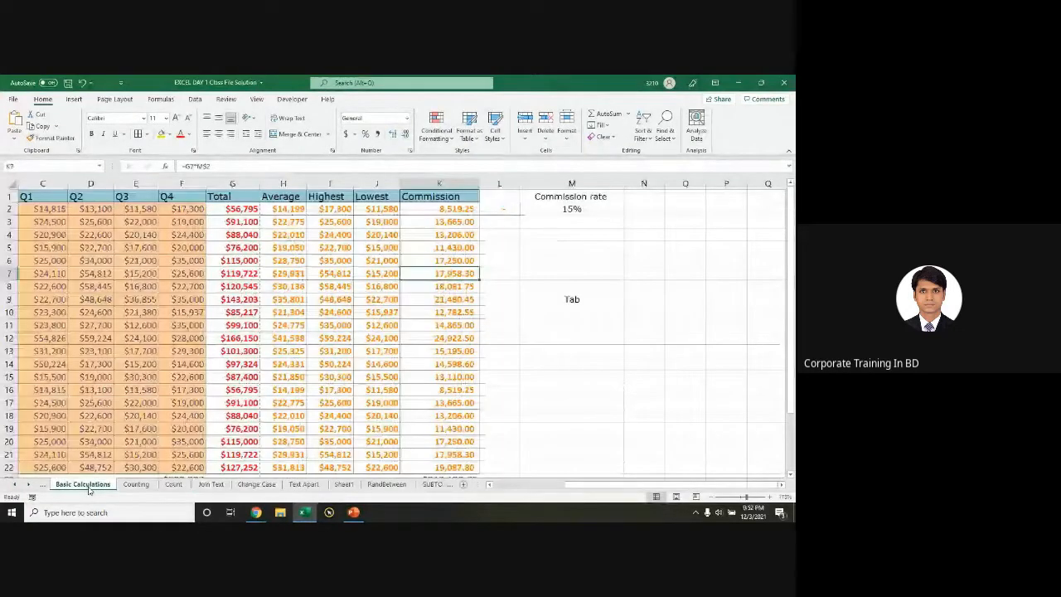
Step: Clear the totals in G2:G10 and inspect G11's SUM formula
{"action": "left_click", "coordinate": [257, 212]}
{"action": "left_click_drag", "start_coordinate": [249, 212], "coordinate": [249, 312]}
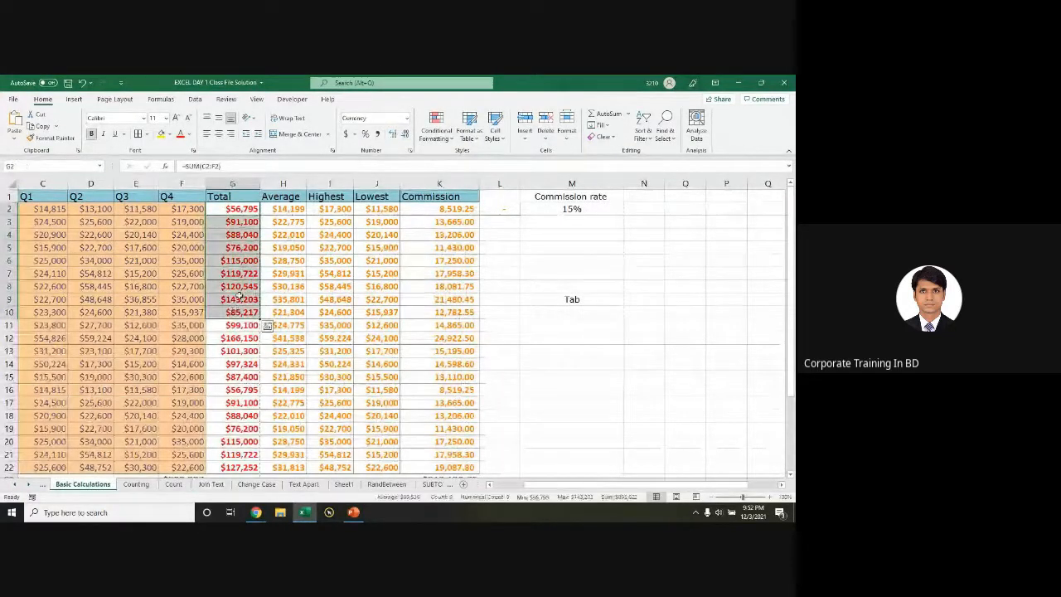
{"action": "key", "text": "Delete"}
{"action": "left_click", "coordinate": [228, 325]}
{"action": "double_click", "coordinate": [228, 325]}
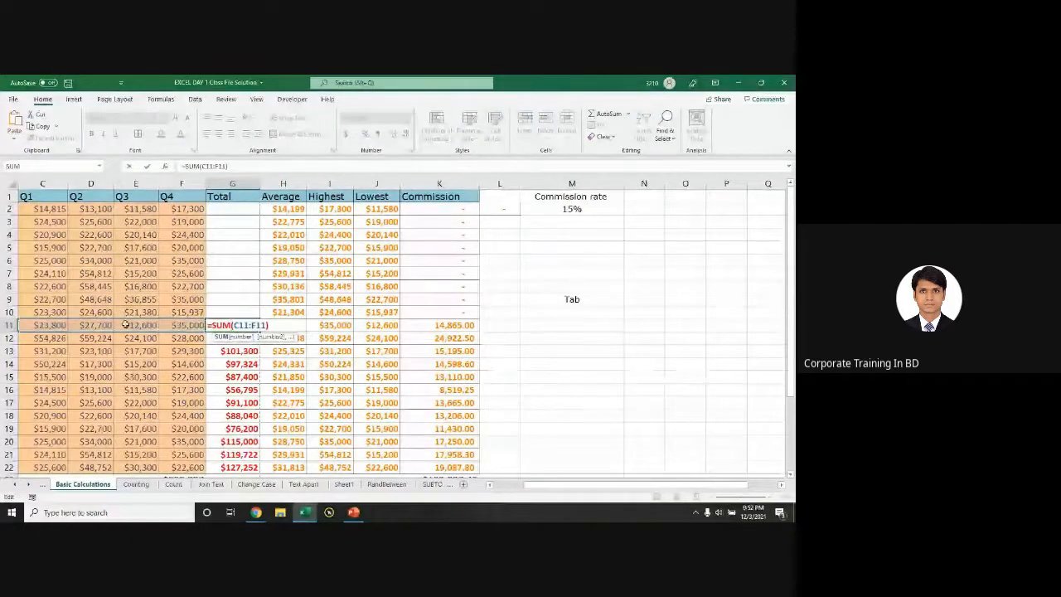
Step: Rebuild G2 as =C2+D2+E2+F2, giving $56,795
{"action": "left_click", "coordinate": [230, 211]}
{"action": "type", "text": "="}
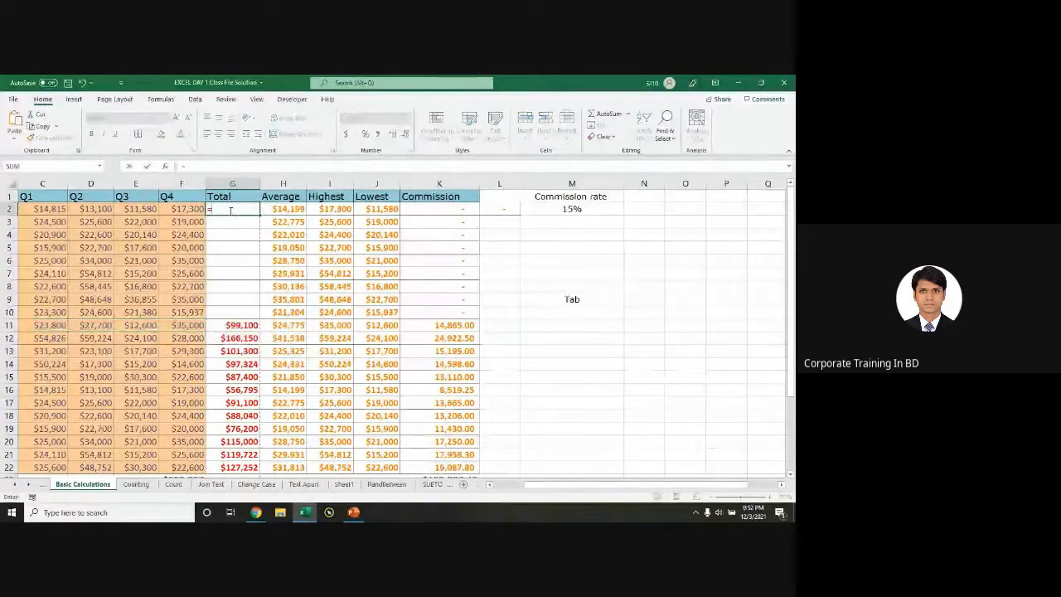
{"action": "left_click", "coordinate": [51, 209]}
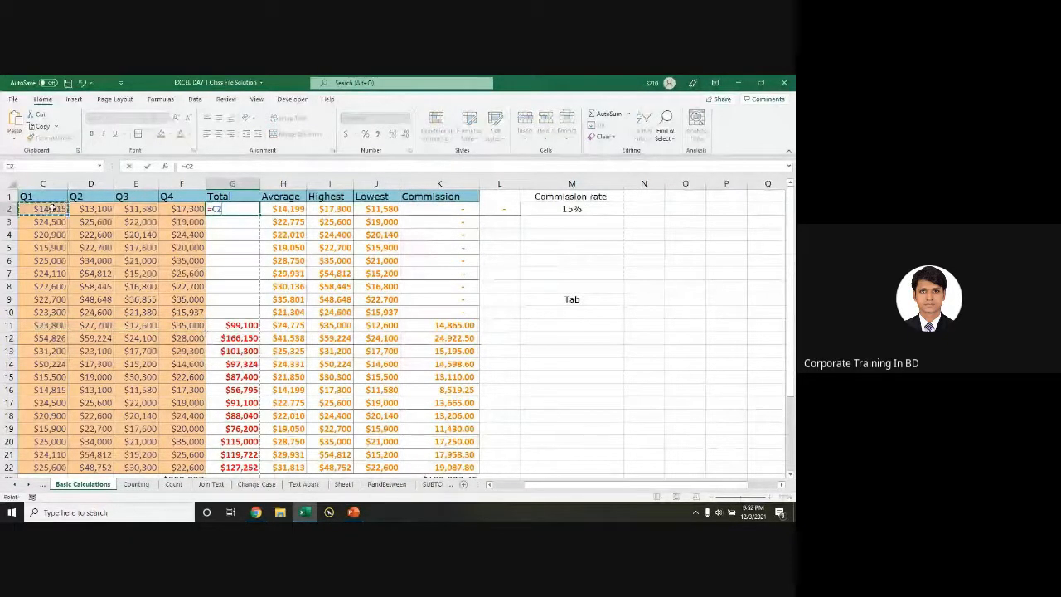
{"action": "type", "text": "+"}
{"action": "left_click", "coordinate": [98, 209]}
{"action": "type", "text": "+"}
{"action": "left_click", "coordinate": [145, 209]}
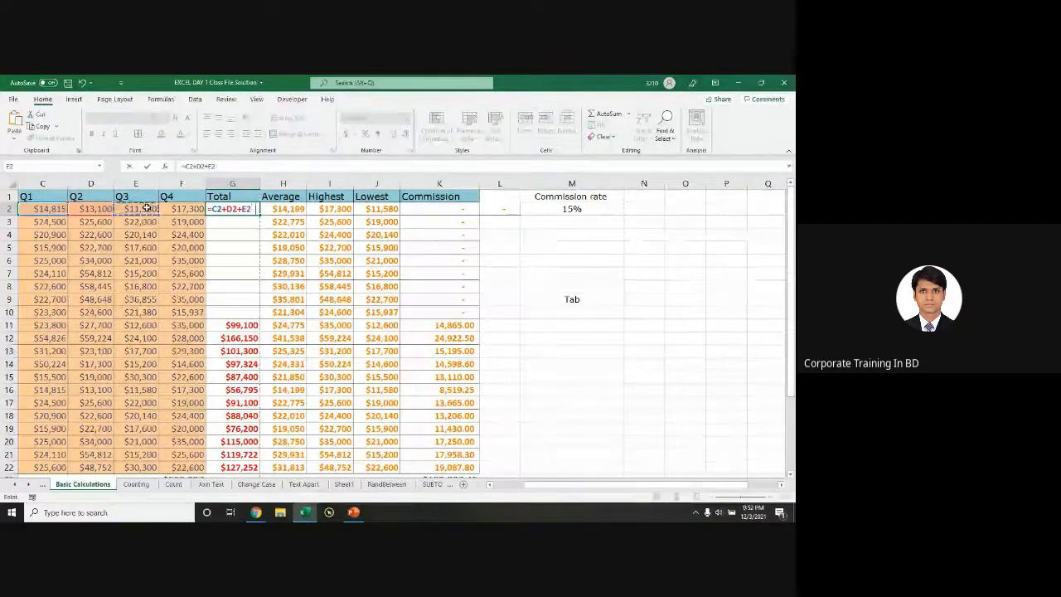
{"action": "type", "text": "+"}
{"action": "left_click", "coordinate": [181, 209]}
{"action": "key", "text": "Return"}
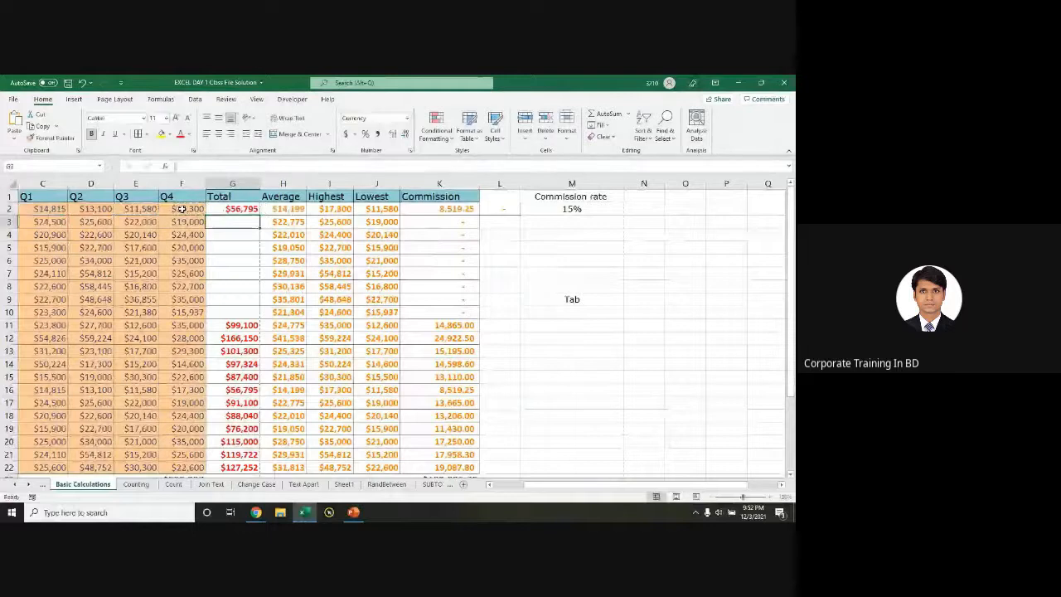
Step: Review G2's formula references, then open a fresh tab in Google Chrome
{"action": "left_click", "coordinate": [228, 209]}
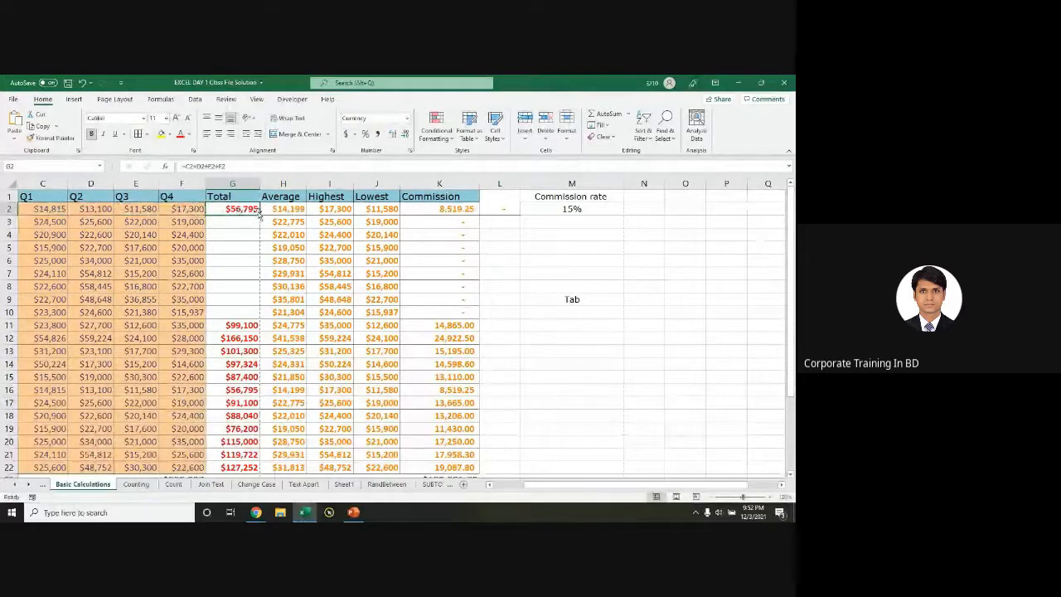
{"action": "double_click", "coordinate": [250, 210]}
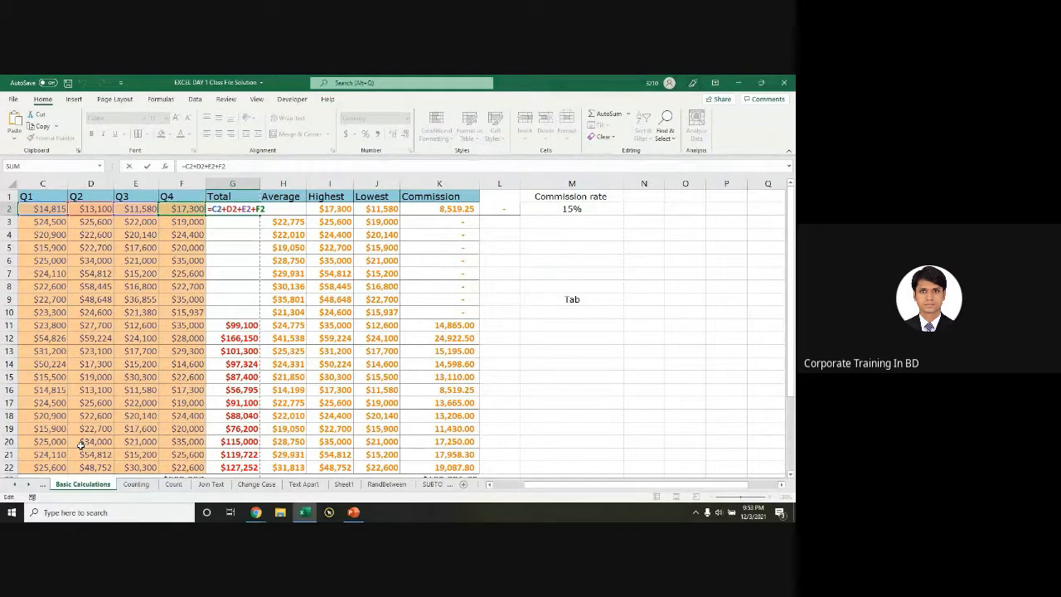
{"action": "left_click", "coordinate": [256, 513]}
{"action": "left_click", "coordinate": [564, 83]}
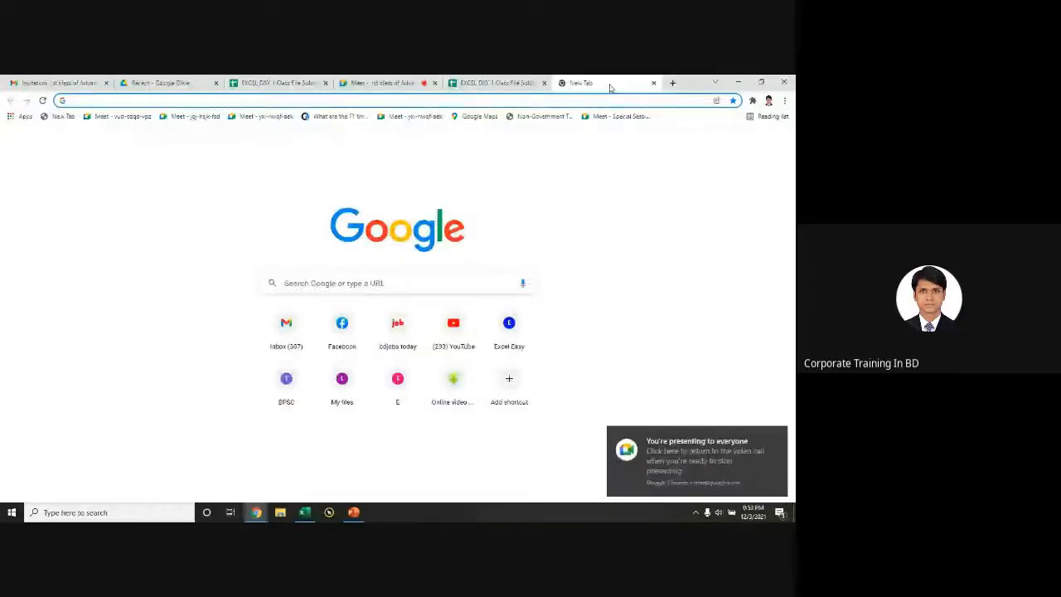
Step: Search Google for the difference between formula and function in Excel
{"action": "type", "text": "diffference between fo"}
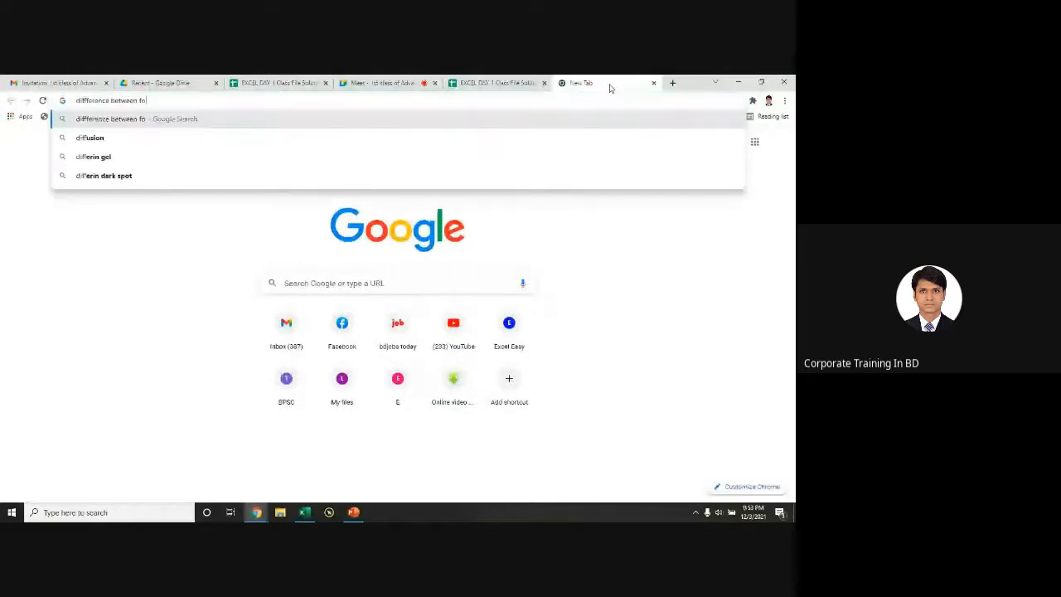
{"action": "type", "text": "rmu"}
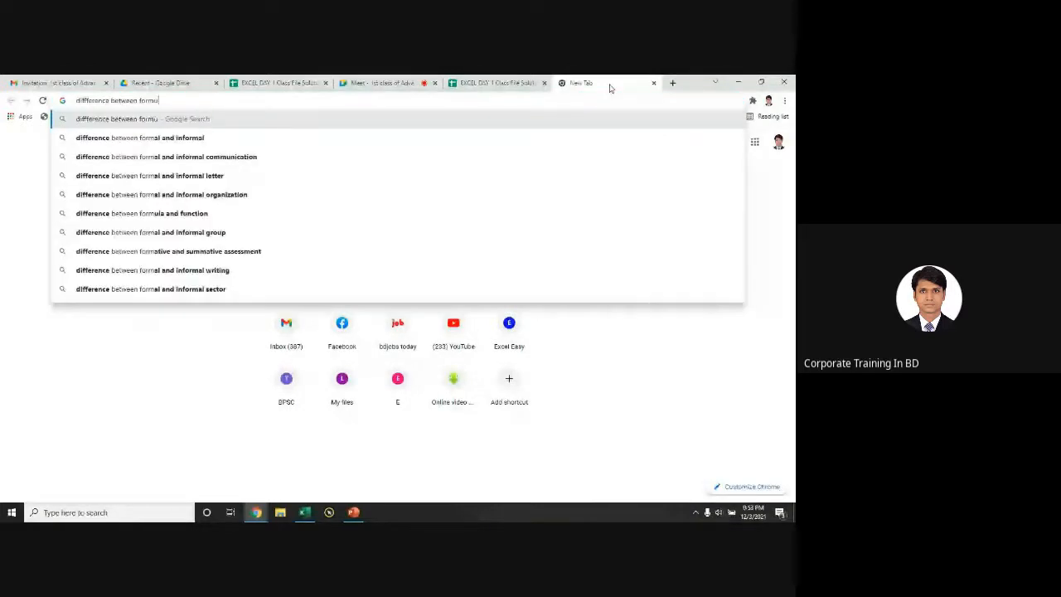
{"action": "type", "text": "la and funct"}
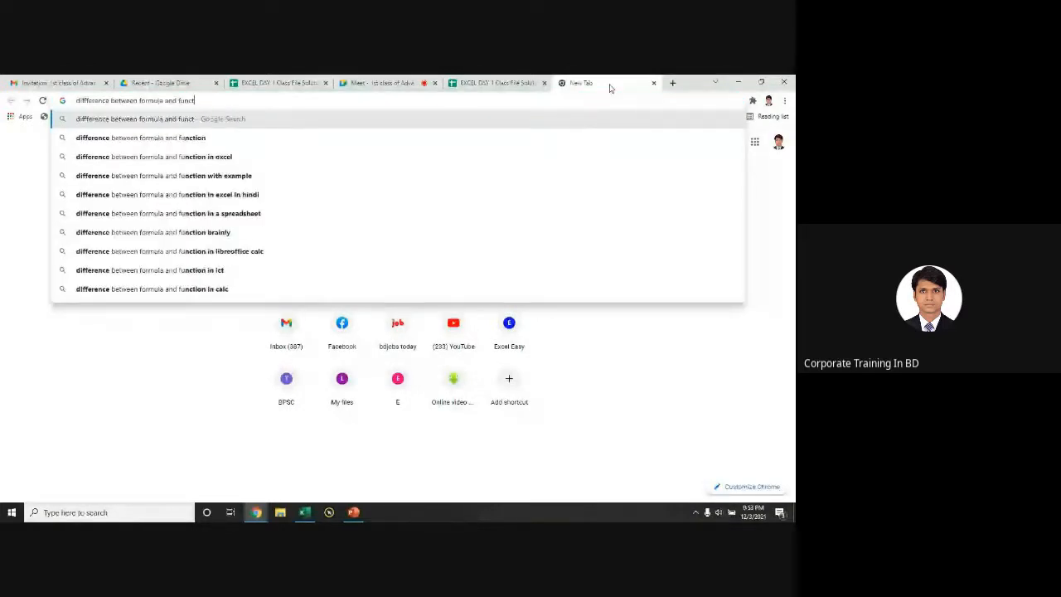
{"action": "type", "text": "ion in e"}
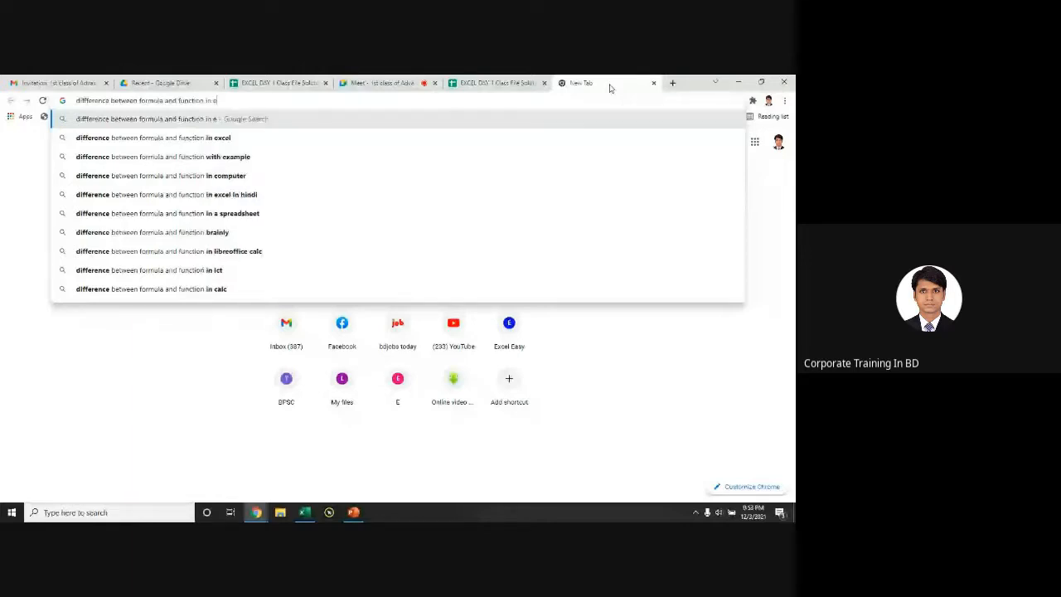
{"action": "type", "text": "xce"}
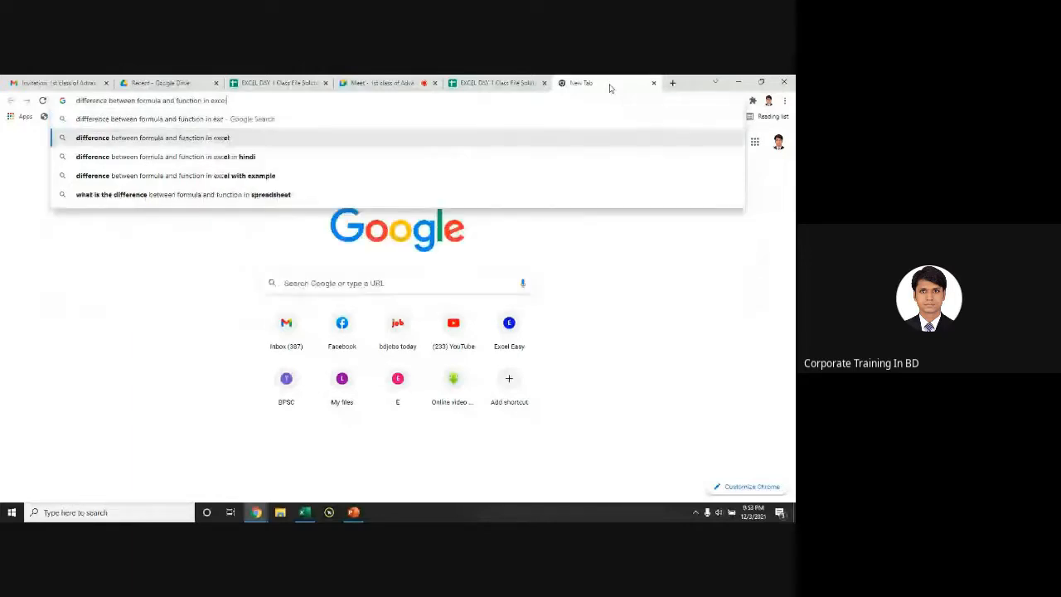
{"action": "type", "text": "l"}
{"action": "key", "text": "Return"}
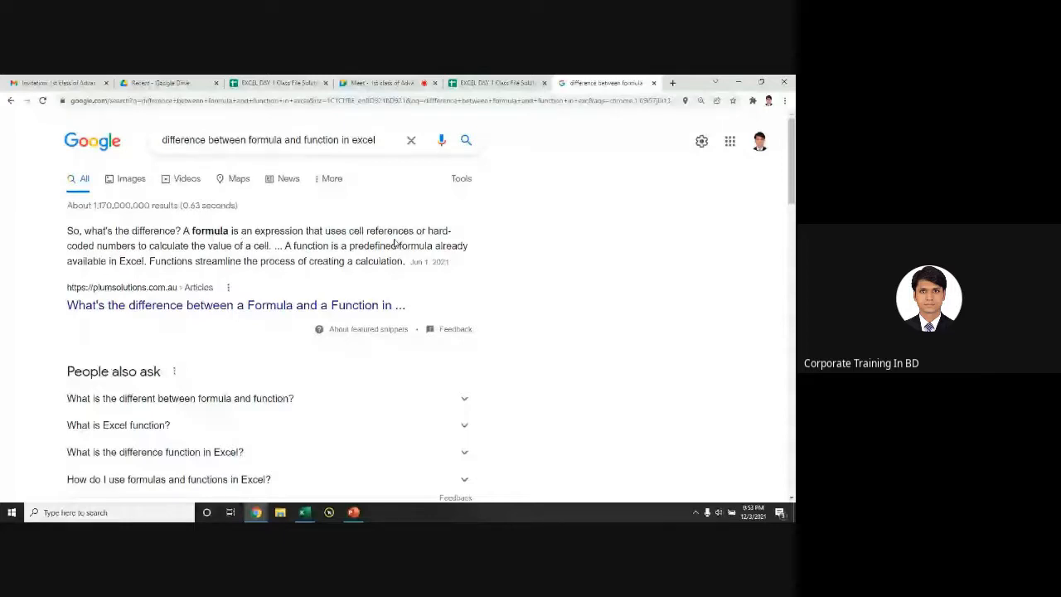
Step: Refine the search to 'function and formula in excel with example'
{"action": "left_click_drag", "start_coordinate": [423, 230], "coordinate": [353, 231]}
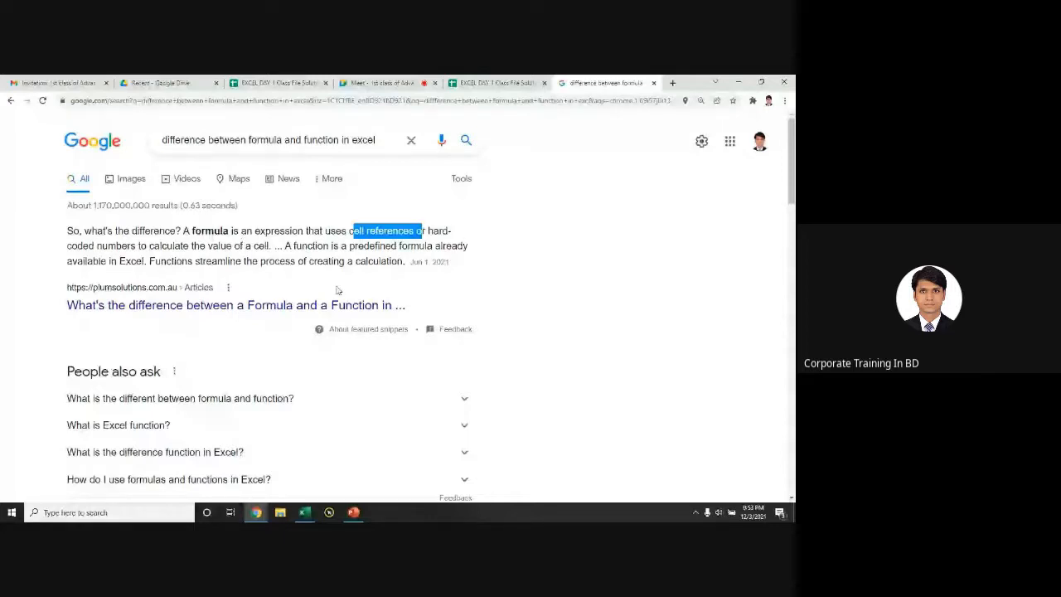
{"action": "double_click", "coordinate": [278, 140]}
{"action": "key", "text": "BackSpace"}
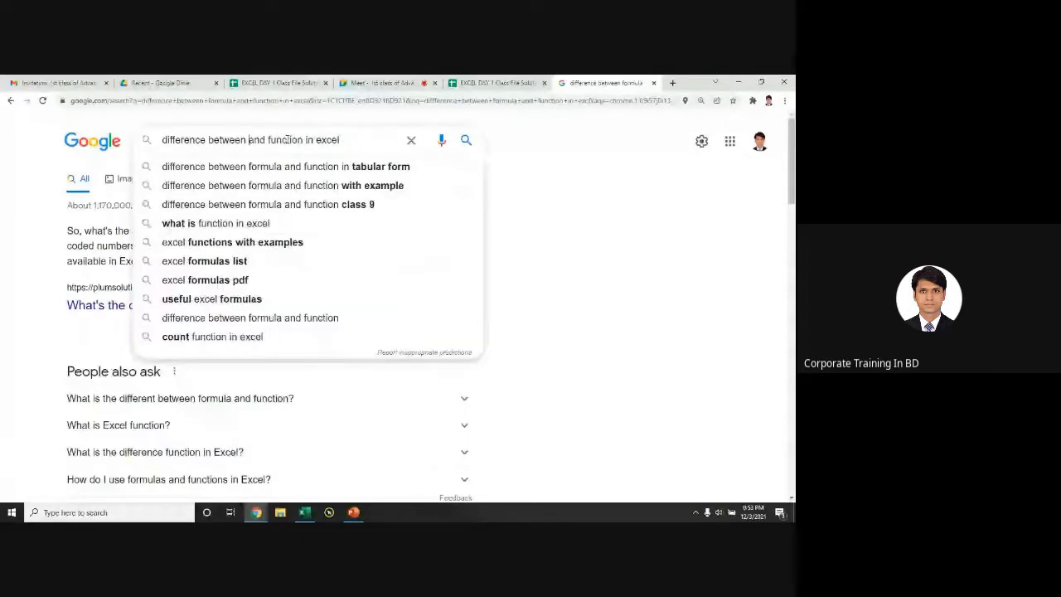
{"action": "left_click_drag", "start_coordinate": [266, 140], "coordinate": [249, 140]}
{"action": "key", "text": "BackSpace"}
{"action": "left_click", "coordinate": [288, 141]}
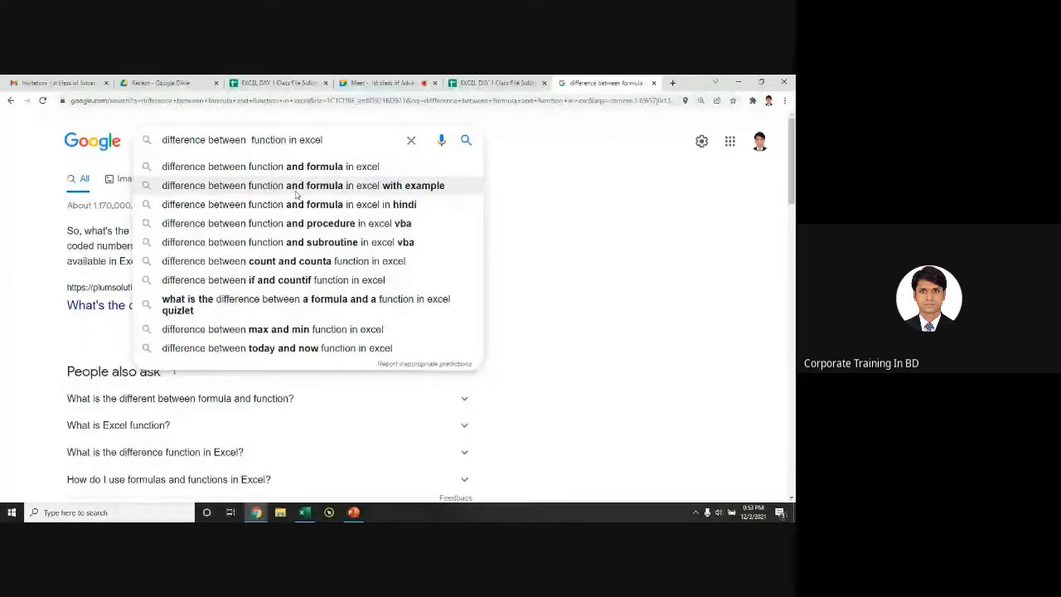
{"action": "left_click", "coordinate": [296, 187]}
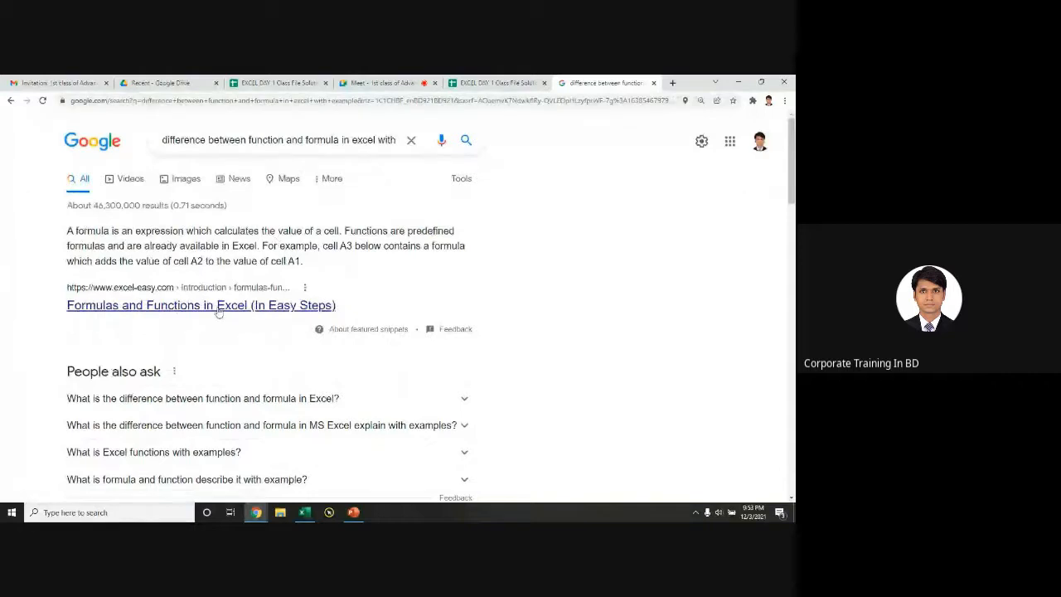
Step: Open the Excel Easy 'Formulas and Functions' result in a new tab and view it
{"action": "left_click", "coordinate": [244, 315], "text": "ctrl"}
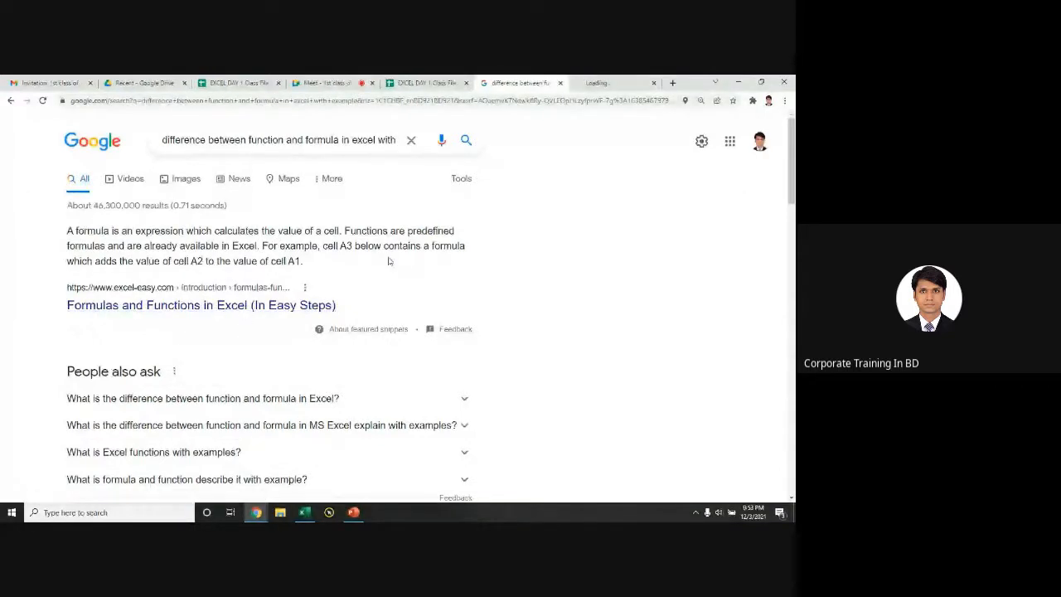
{"action": "scroll", "coordinate": [388, 261], "scroll_direction": "down", "scroll_amount": 5}
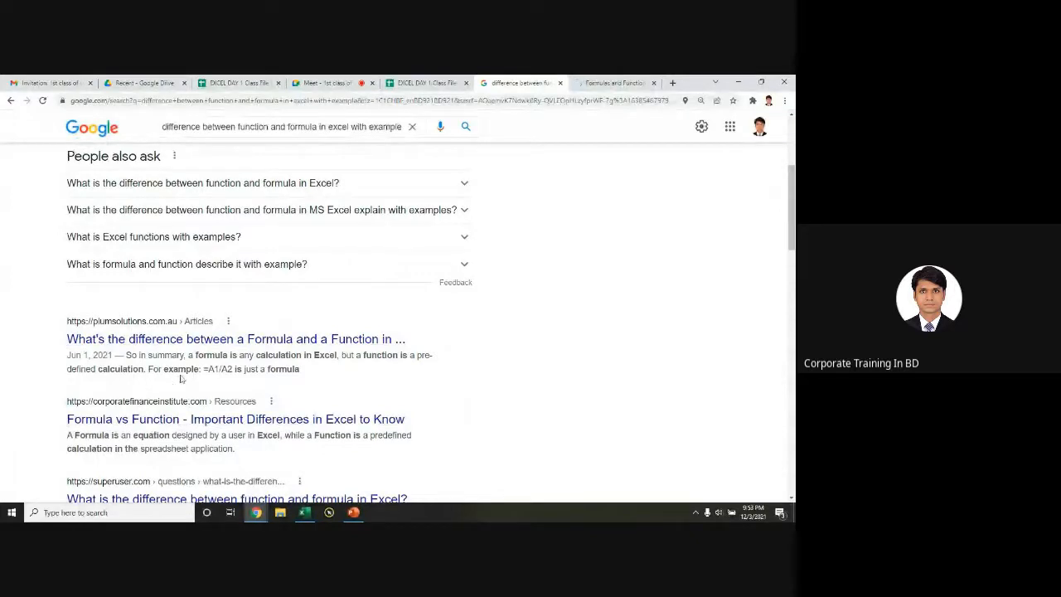
{"action": "key", "text": "ctrl"}
{"action": "key", "text": "ctrl"}
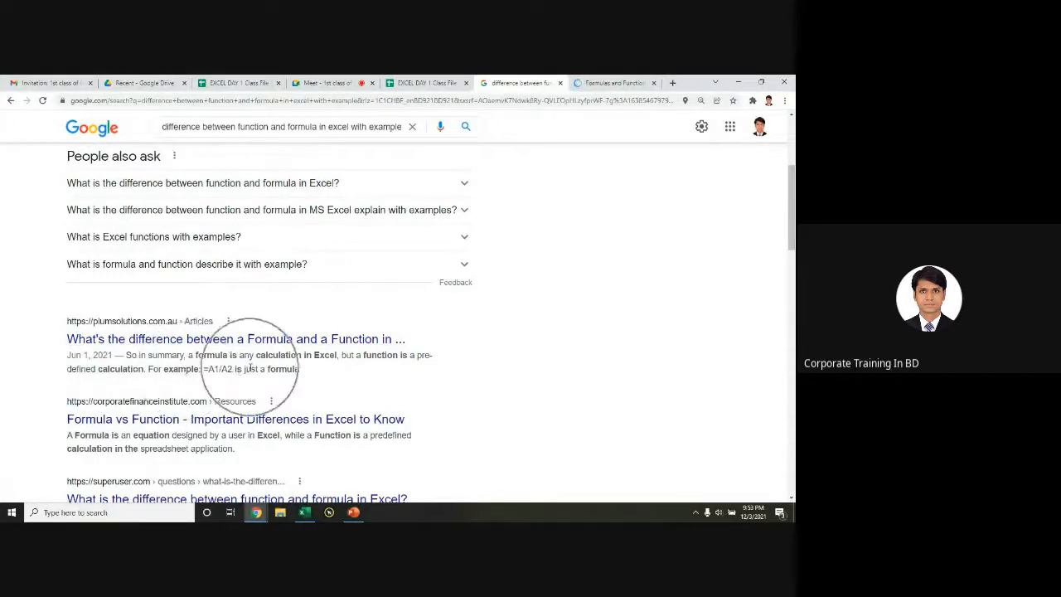
{"action": "left_click_drag", "start_coordinate": [208, 370], "coordinate": [251, 370]}
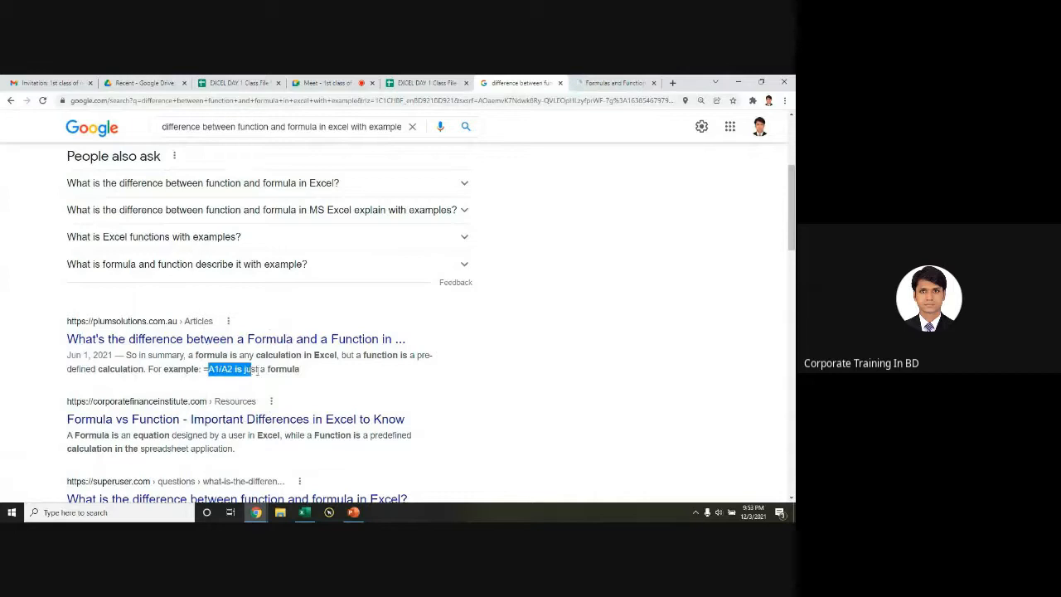
{"action": "left_click", "coordinate": [597, 82]}
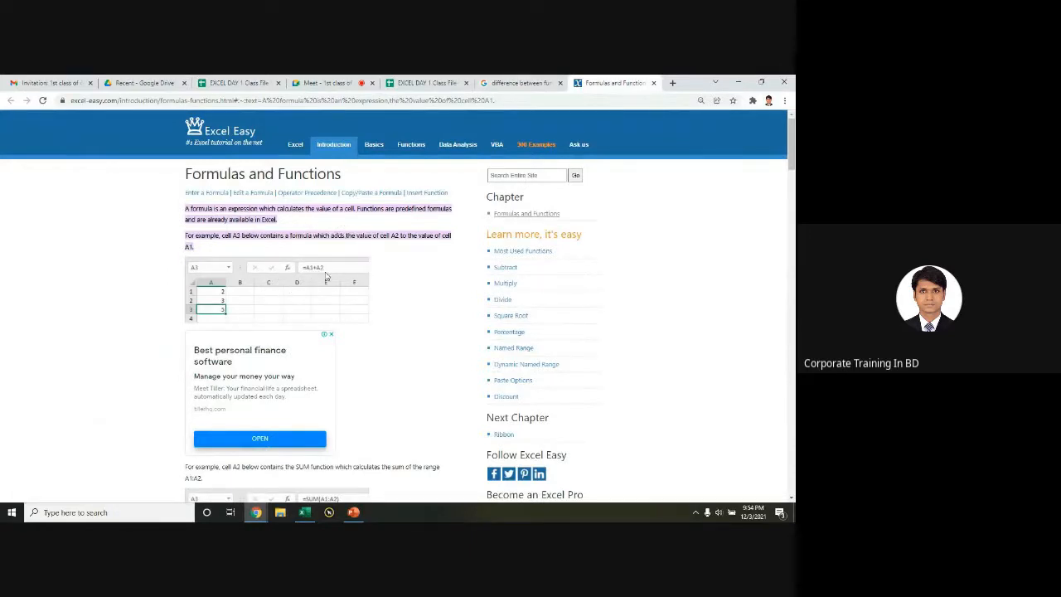
Step: Read through the Excel Easy page, close it and the Google results, and return to Excel
{"action": "scroll", "coordinate": [367, 265], "scroll_direction": "down", "scroll_amount": 3}
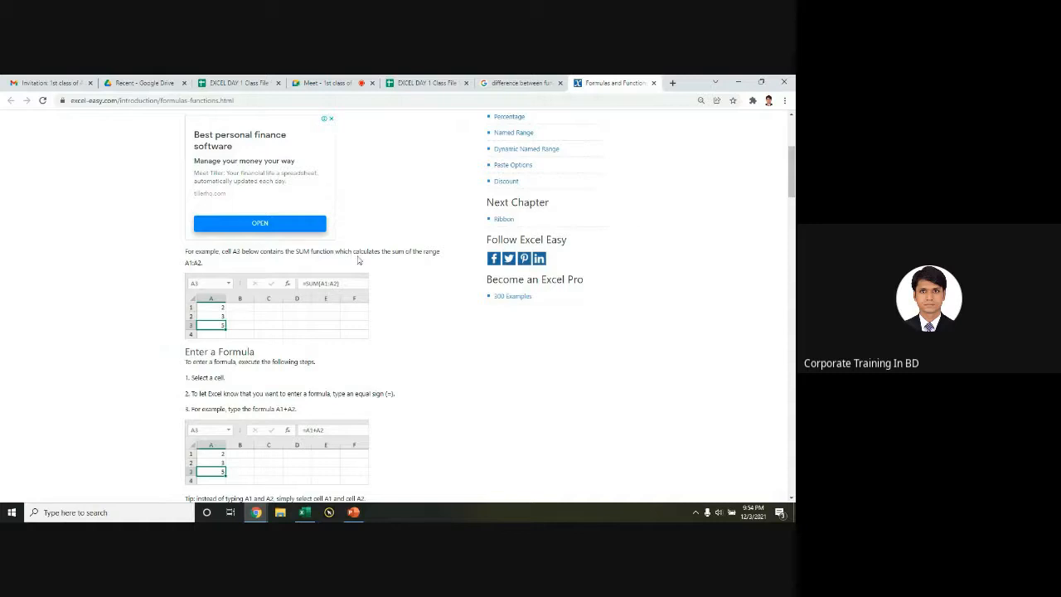
{"action": "scroll", "coordinate": [419, 261], "scroll_direction": "up", "scroll_amount": 3}
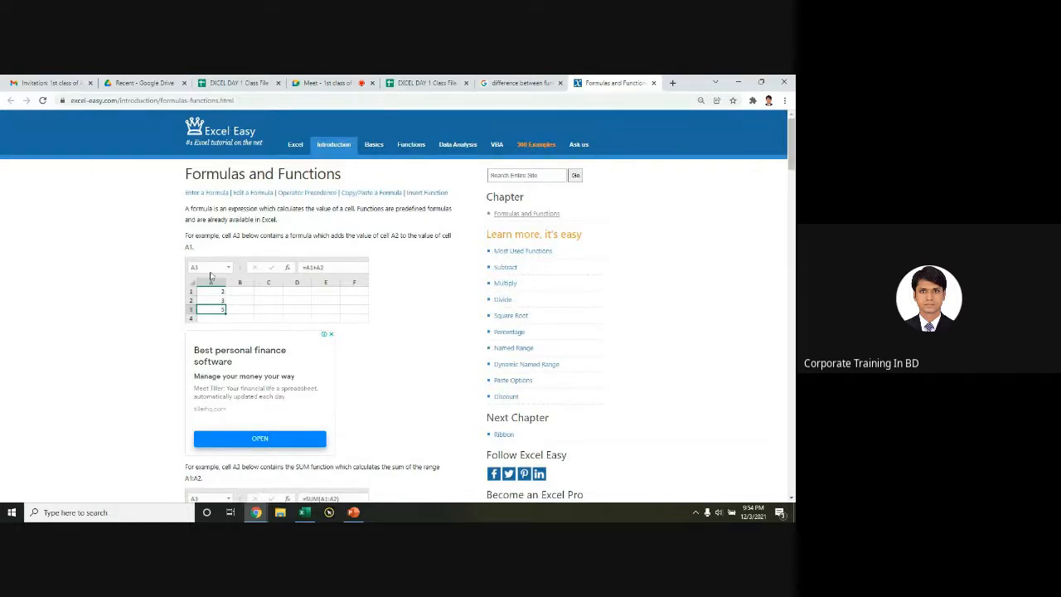
{"action": "left_click", "coordinate": [653, 84]}
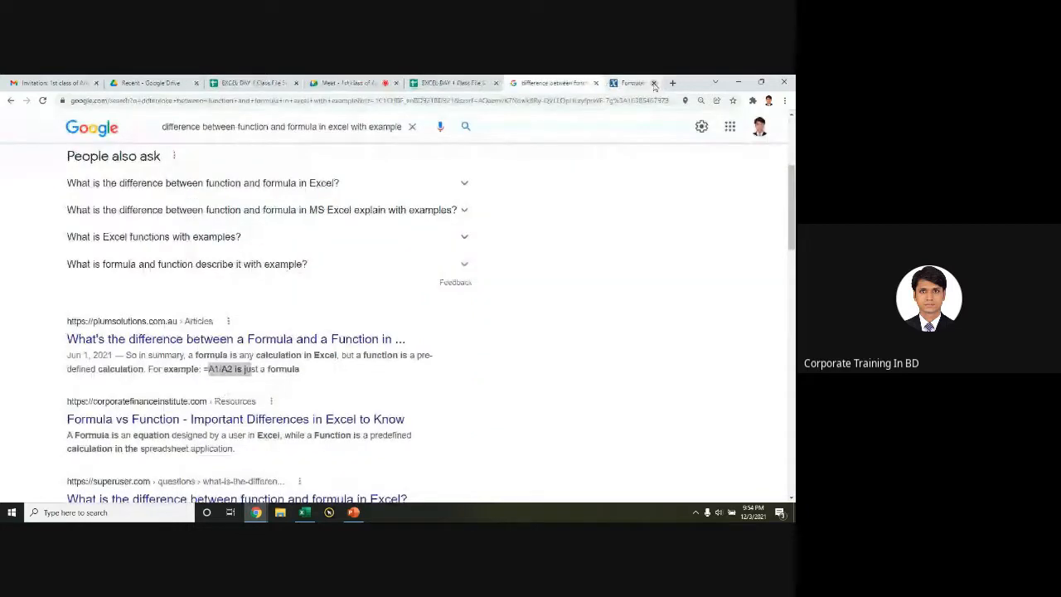
{"action": "left_click", "coordinate": [595, 82]}
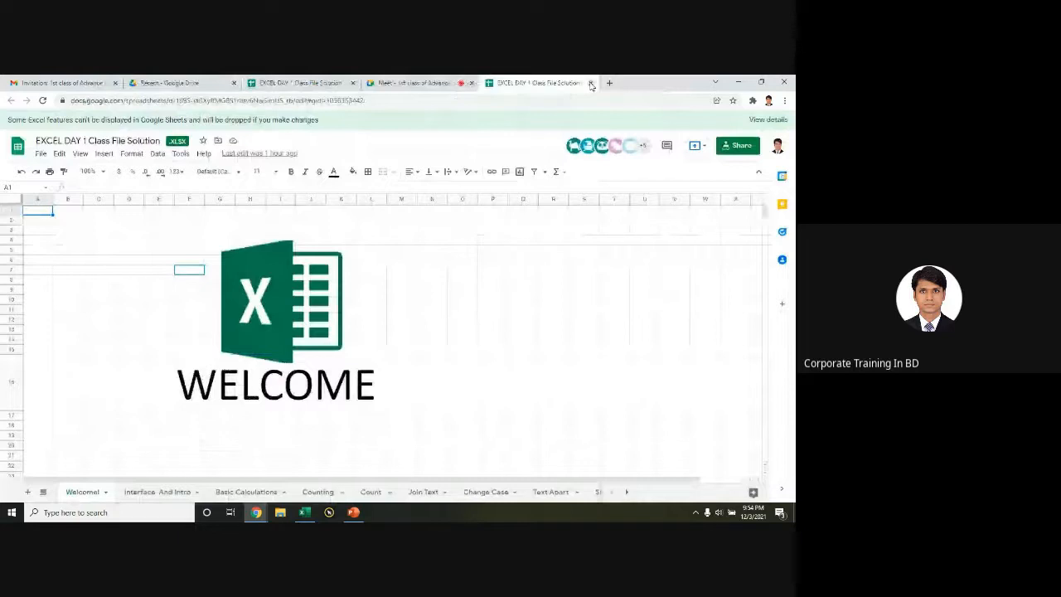
{"action": "key", "text": "alt+Tab"}
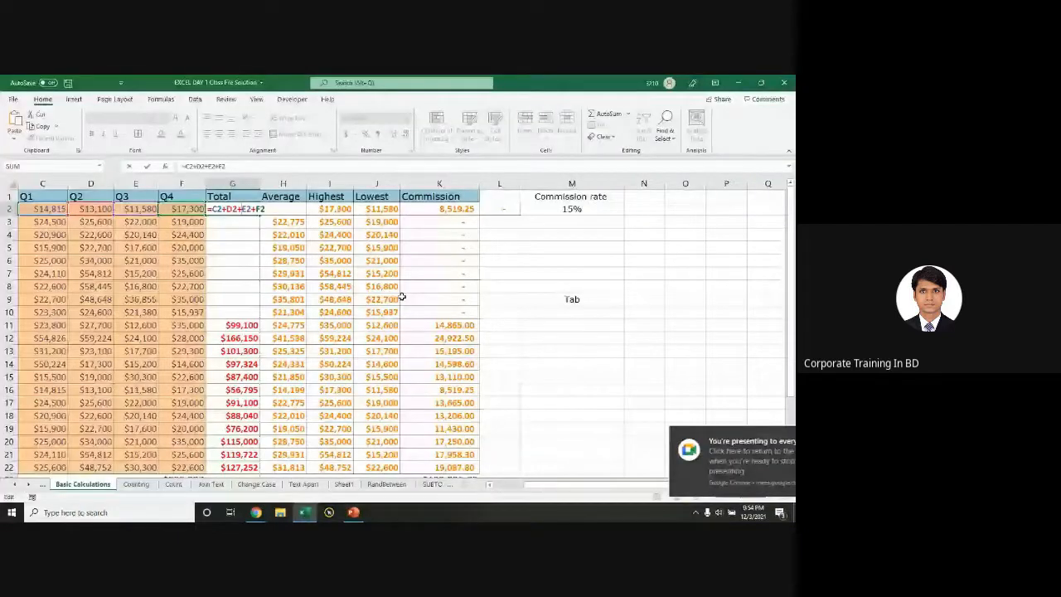
Step: Commit G2's quarterly total and fill it down the Total column
{"action": "key", "text": "ctrl+Return"}
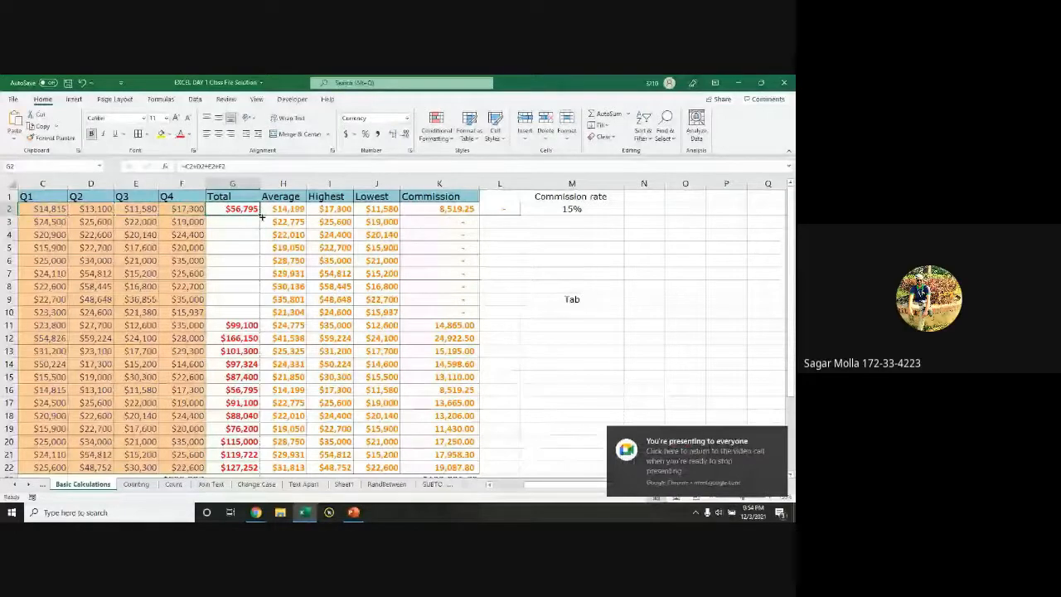
{"action": "double_click", "coordinate": [261, 215]}
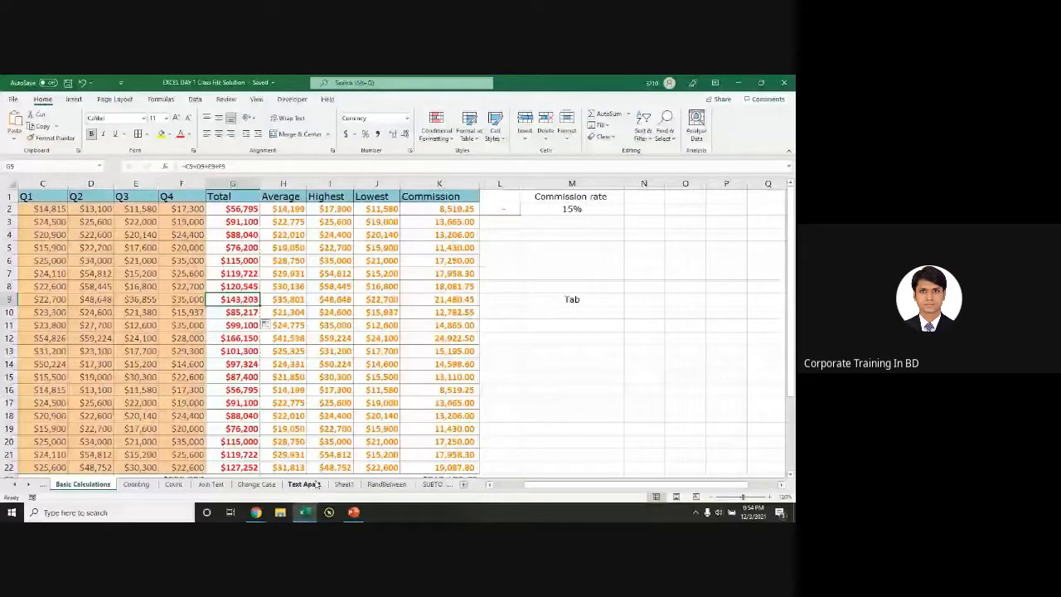
{"action": "double_click", "coordinate": [241, 210]}
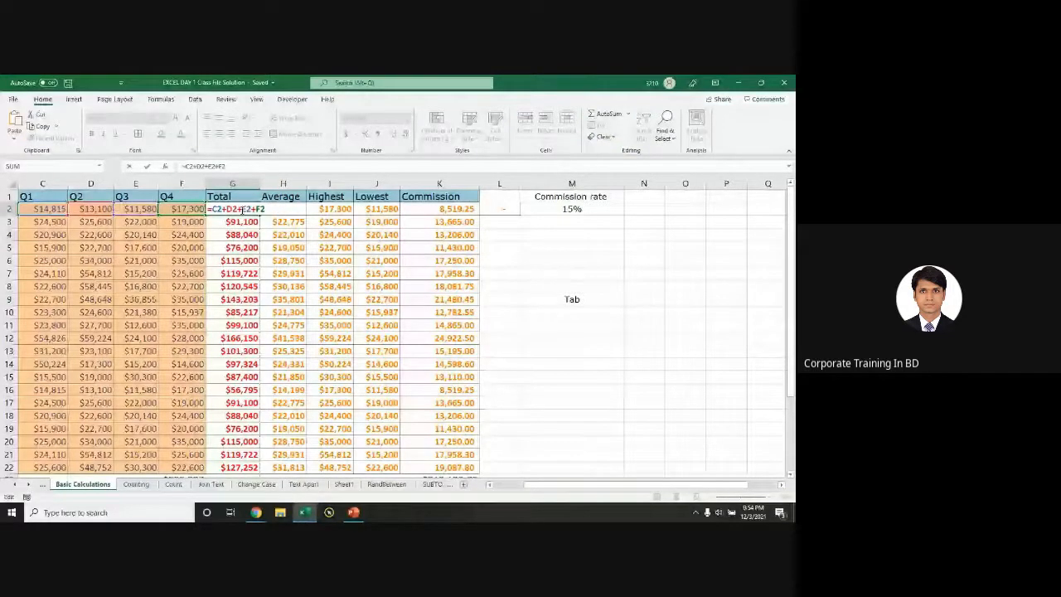
{"action": "key", "text": "Escape"}
Step: Start rebuilding G2 as =C2+D5+E2 by clicking the cell references
{"action": "left_click_drag", "start_coordinate": [241, 210], "coordinate": [94, 239]}
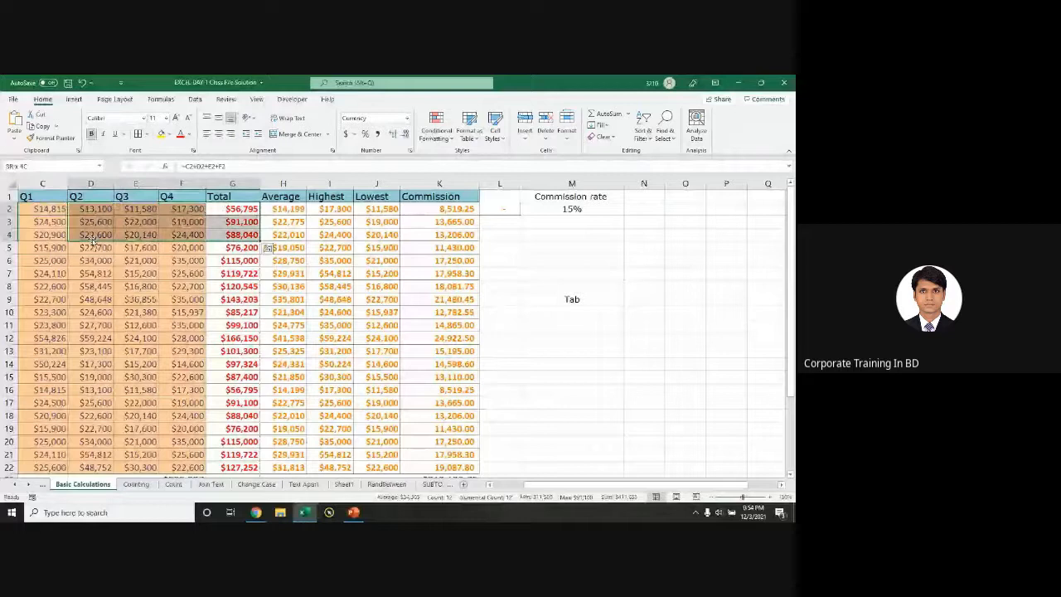
{"action": "type", "text": "="}
{"action": "left_click", "coordinate": [39, 209]}
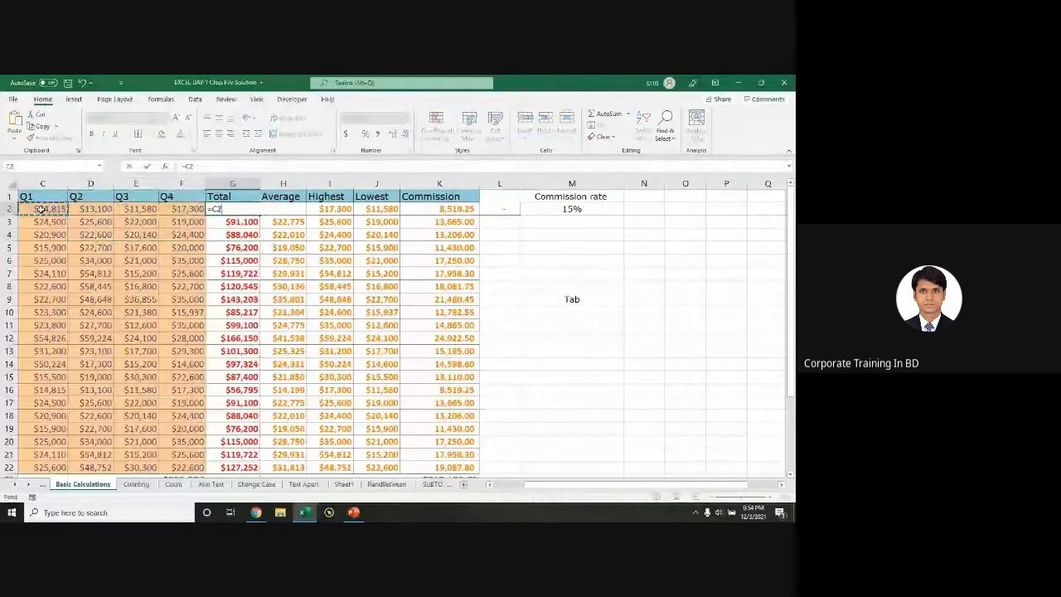
{"action": "type", "text": "+"}
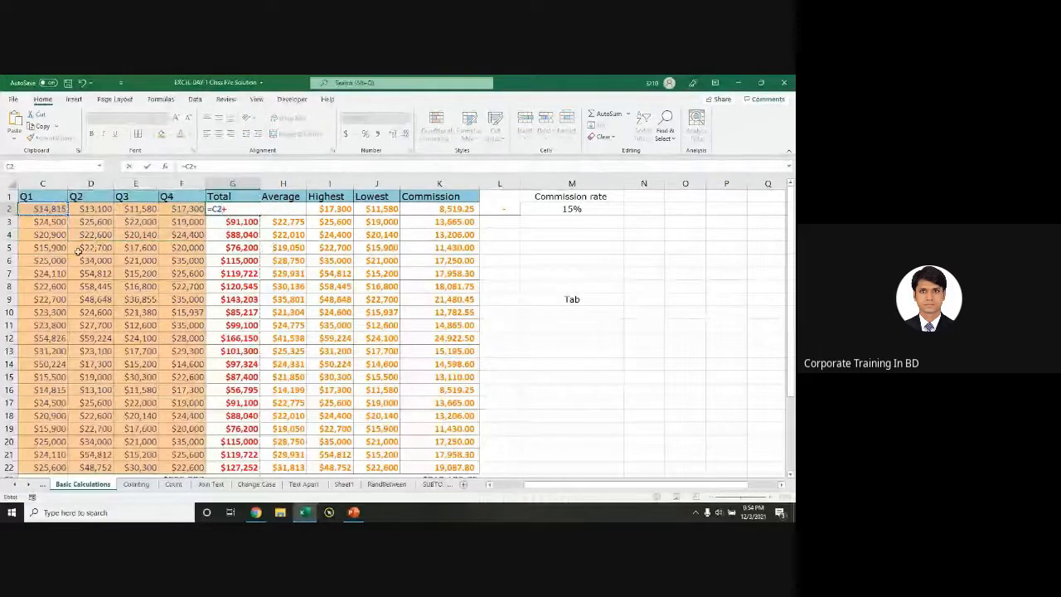
{"action": "left_click", "coordinate": [78, 248]}
{"action": "type", "text": "+"}
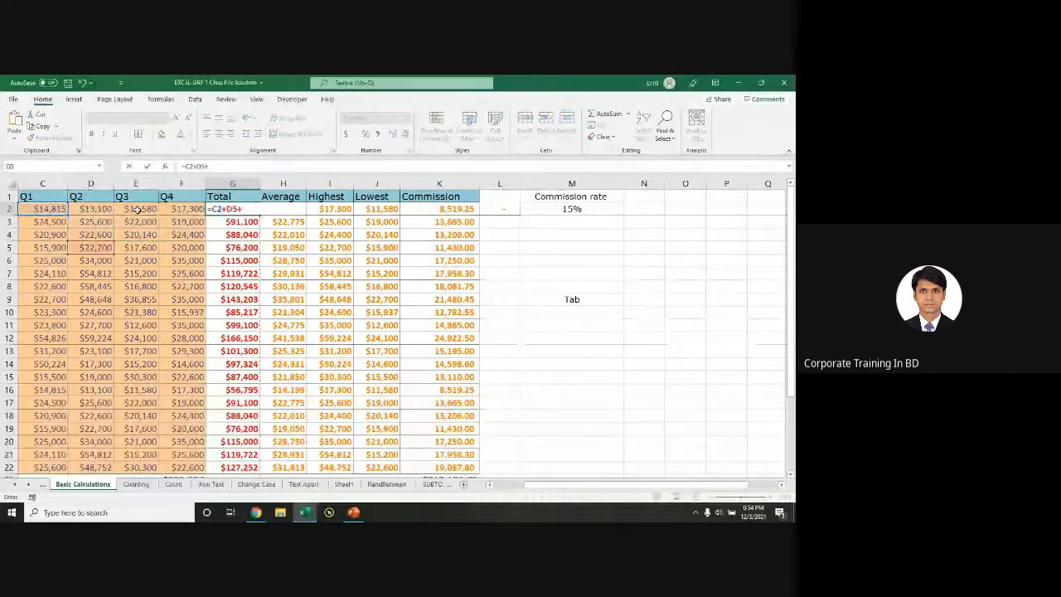
{"action": "left_click", "coordinate": [137, 210]}
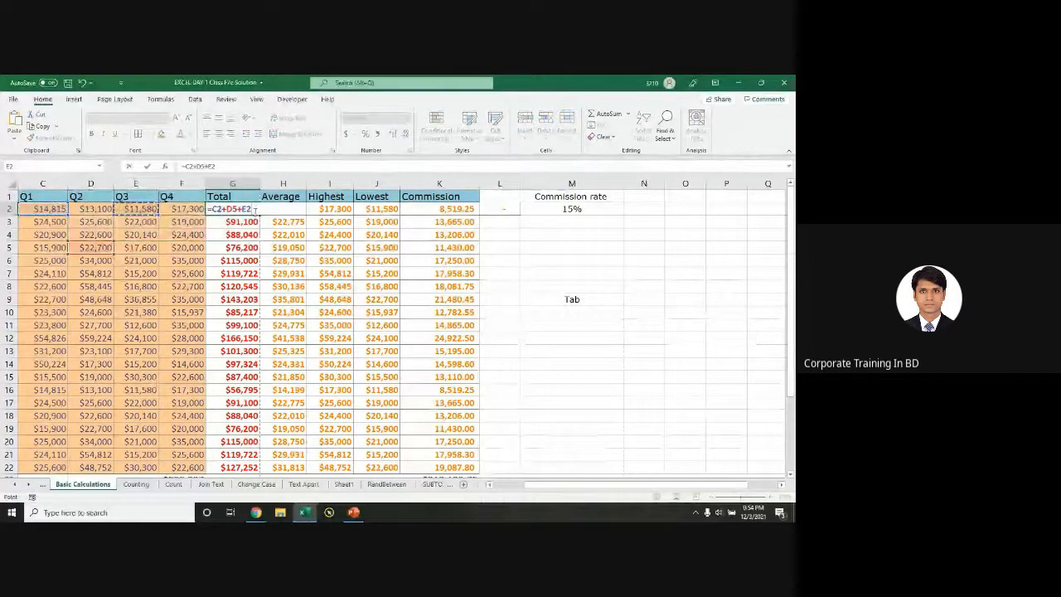
Step: Try a SUM version of G2 with C2 and D5 as arguments, then cancel the edit
{"action": "key", "text": "BackSpace"}
{"action": "key", "text": "BackSpace"}
{"action": "key", "text": "BackSpace"}
{"action": "key", "text": "BackSpace"}
{"action": "key", "text": "BackSpace"}
{"action": "key", "text": "BackSpace"}
{"action": "key", "text": "BackSpace"}
{"action": "key", "text": "BackSpace"}
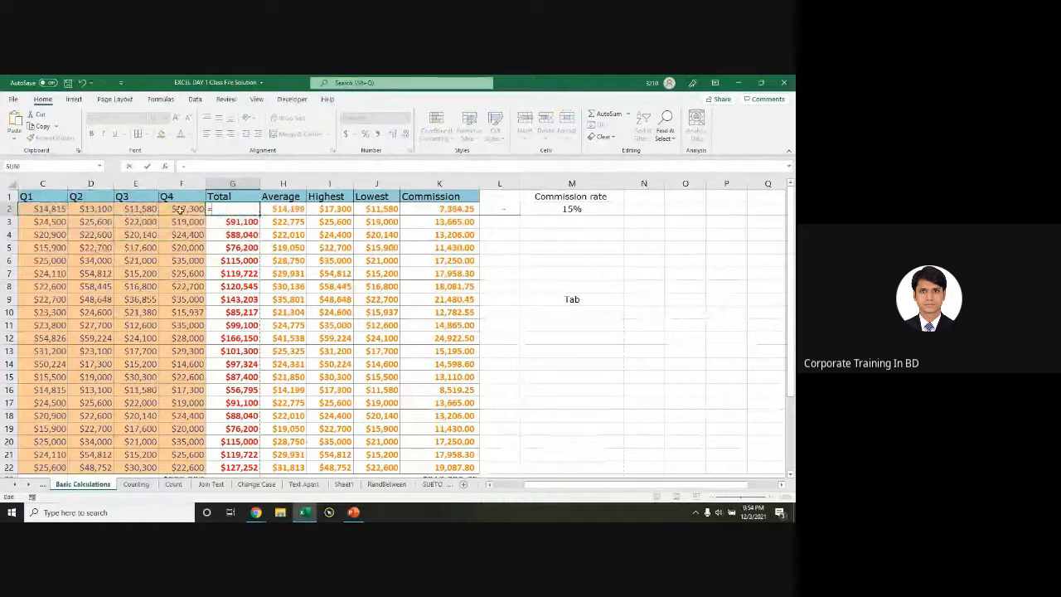
{"action": "type", "text": "sum"}
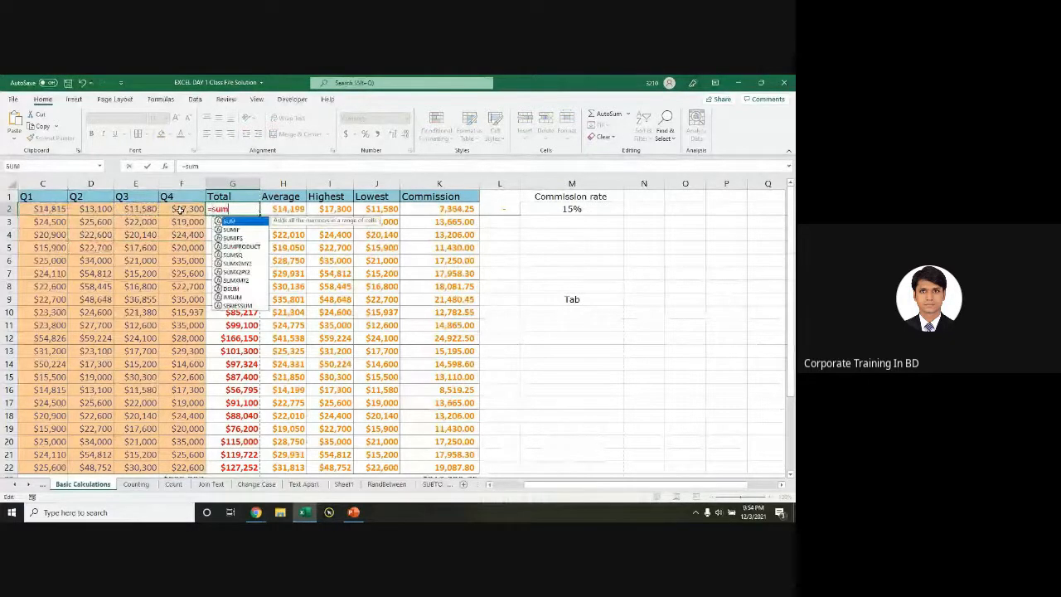
{"action": "key", "text": "Tab"}
{"action": "type", "text": ","}
{"action": "left_click", "coordinate": [45, 209]}
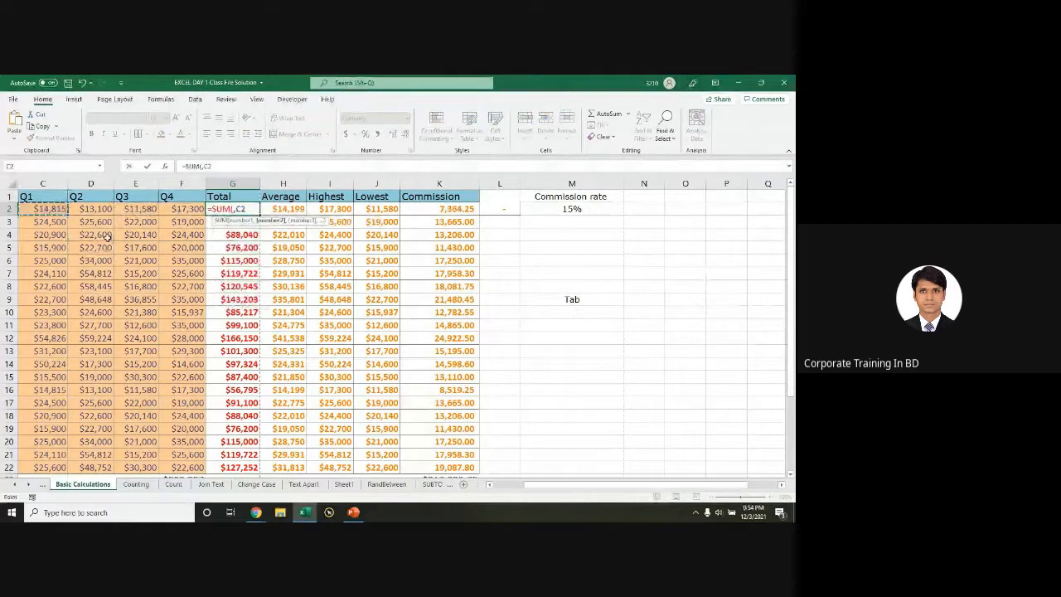
{"action": "type", "text": ","}
{"action": "left_click", "coordinate": [93, 247]}
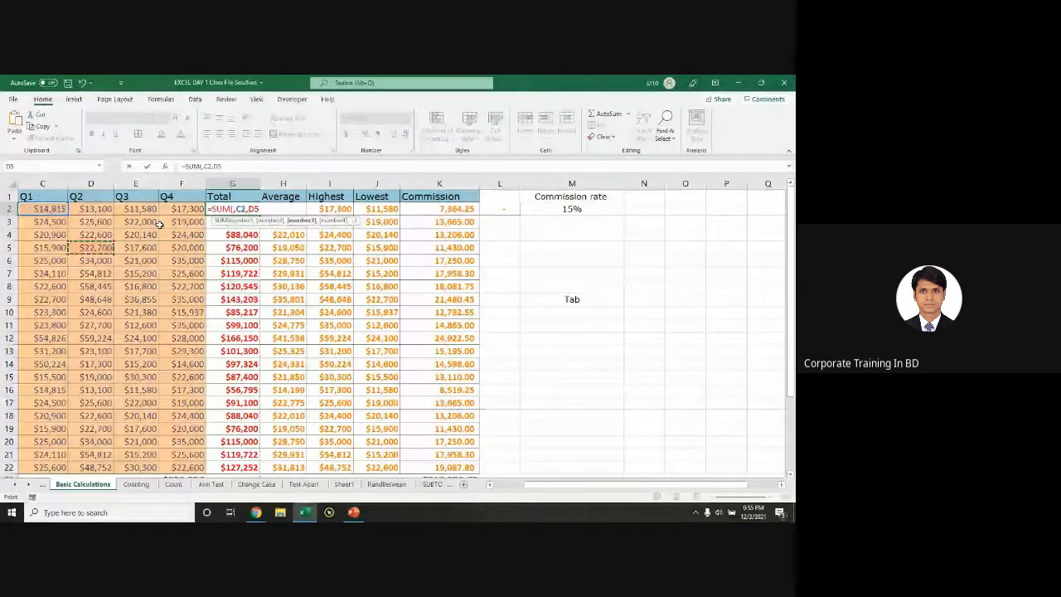
{"action": "key", "text": "Escape"}
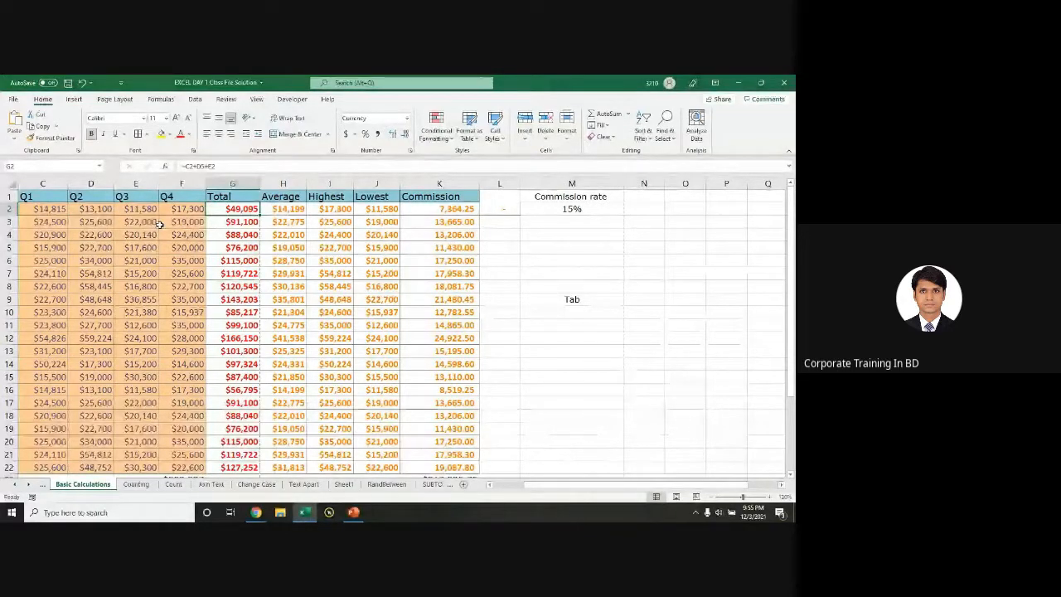
{"action": "type", "text": "\\"}
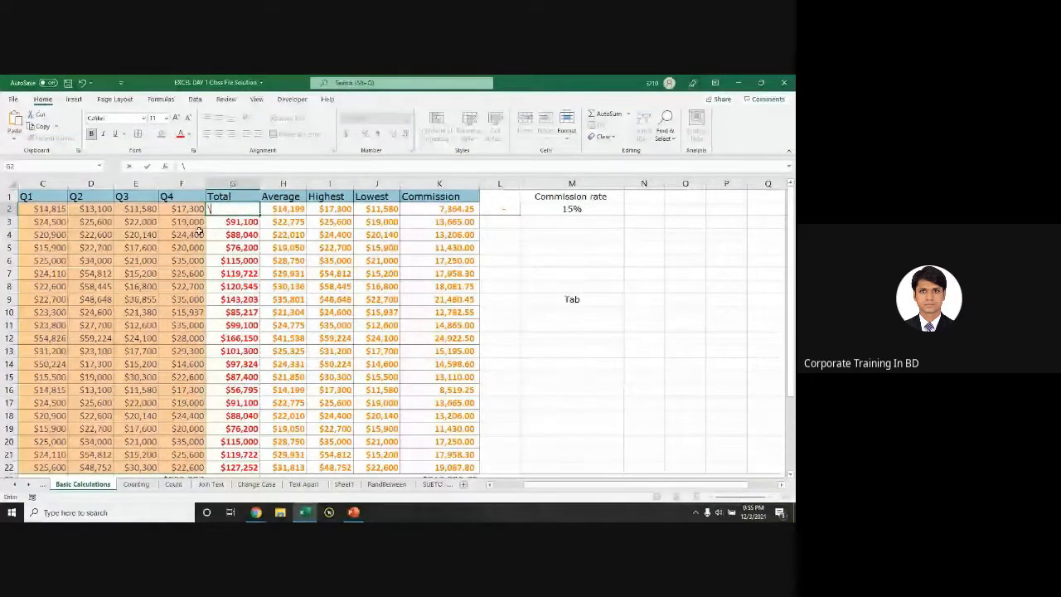
{"action": "key", "text": "Escape"}
Step: Check the totals in G2:G12, including G6's formula, then go to the Text Apart sheet
{"action": "left_click_drag", "start_coordinate": [236, 209], "coordinate": [251, 338]}
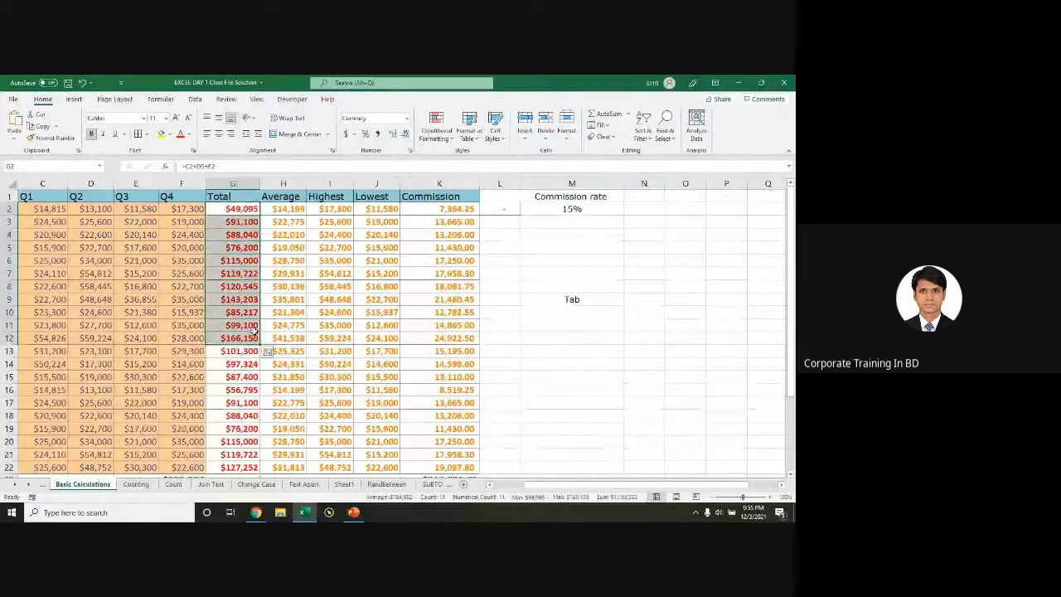
{"action": "left_click", "coordinate": [250, 260]}
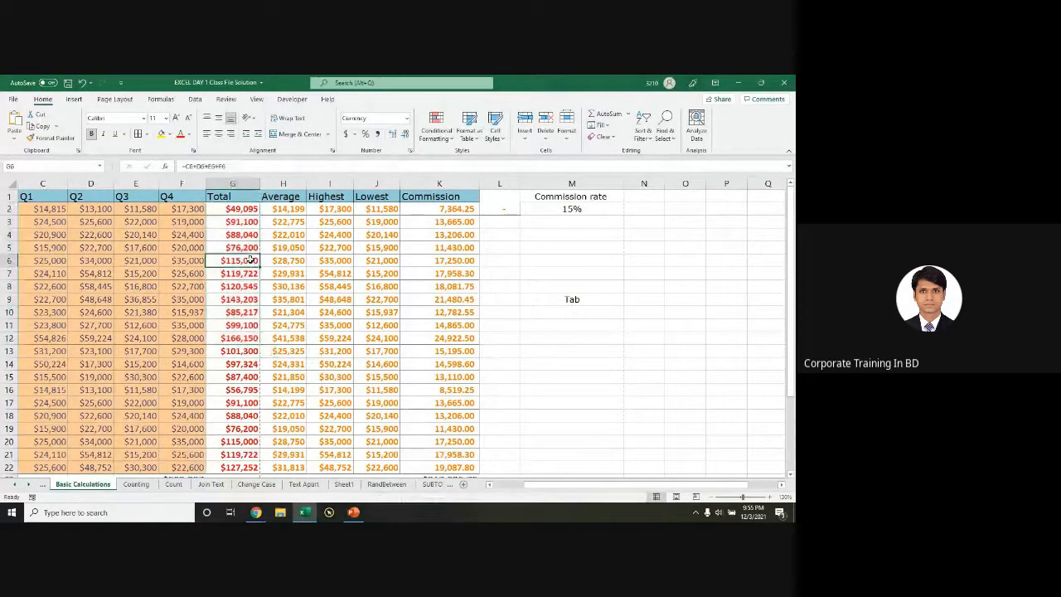
{"action": "left_click", "coordinate": [303, 484]}
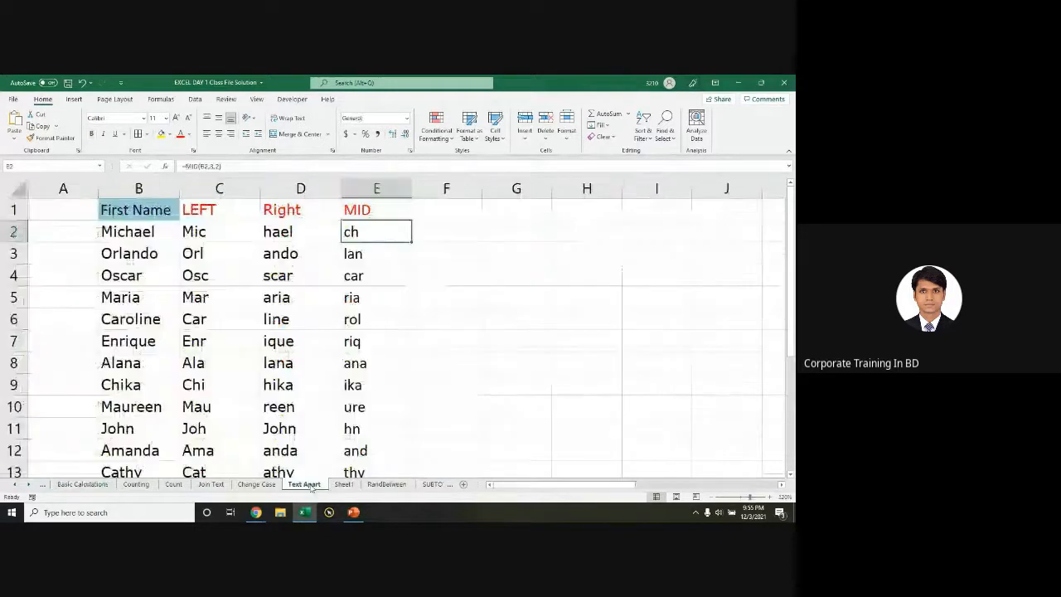
Step: Pass through the Change Case sheet to reach the Join Text sheet
{"action": "left_click", "coordinate": [257, 484]}
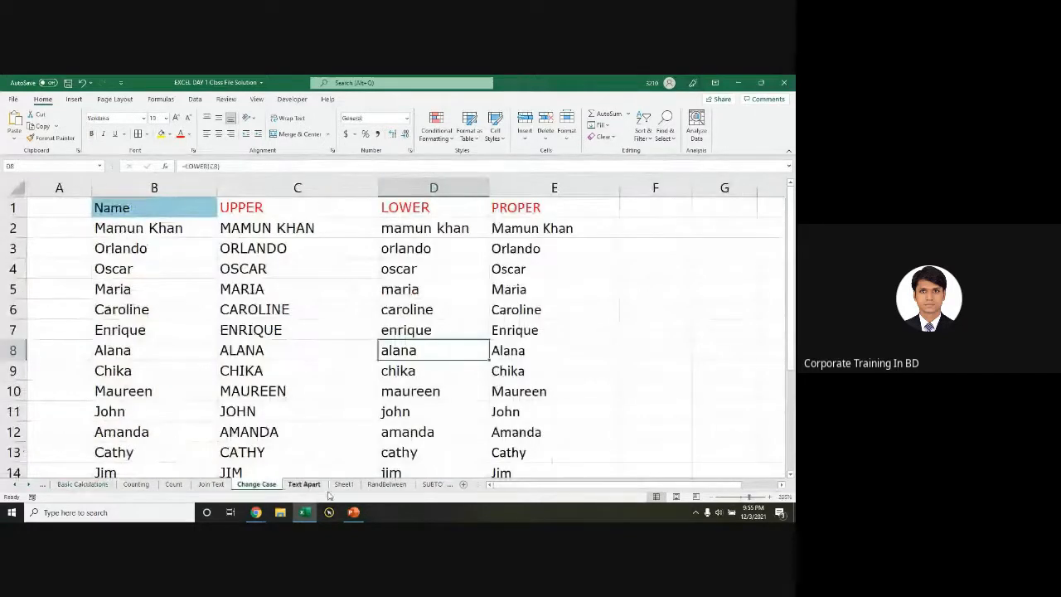
{"action": "left_click", "coordinate": [207, 486]}
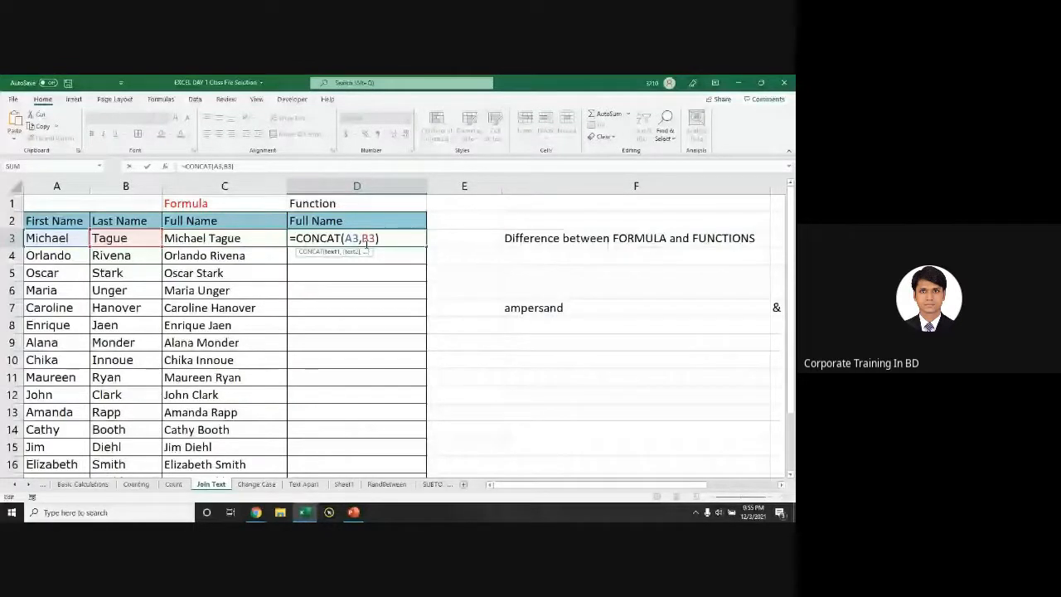
{"action": "key", "text": "BackSpace"}
{"action": "key", "text": "BackSpace"}
{"action": "key", "text": "BackSpace"}
{"action": "key", "text": "BackSpace"}
{"action": "key", "text": "BackSpace"}
{"action": "key", "text": "BackSpace"}
{"action": "key", "text": "BackSpace"}
{"action": "key", "text": "BackSpace"}
{"action": "key", "text": "BackSpace"}
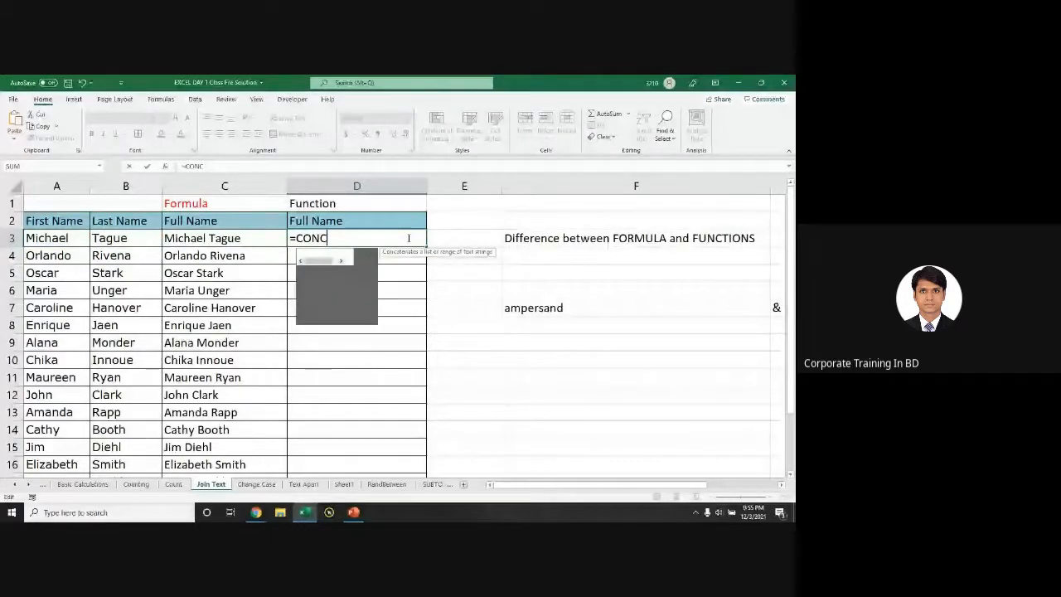
{"action": "key", "text": "BackSpace"}
{"action": "key", "text": "BackSpace"}
{"action": "key", "text": "BackSpace"}
{"action": "key", "text": "BackSpace"}
{"action": "type", "text": "conc"}
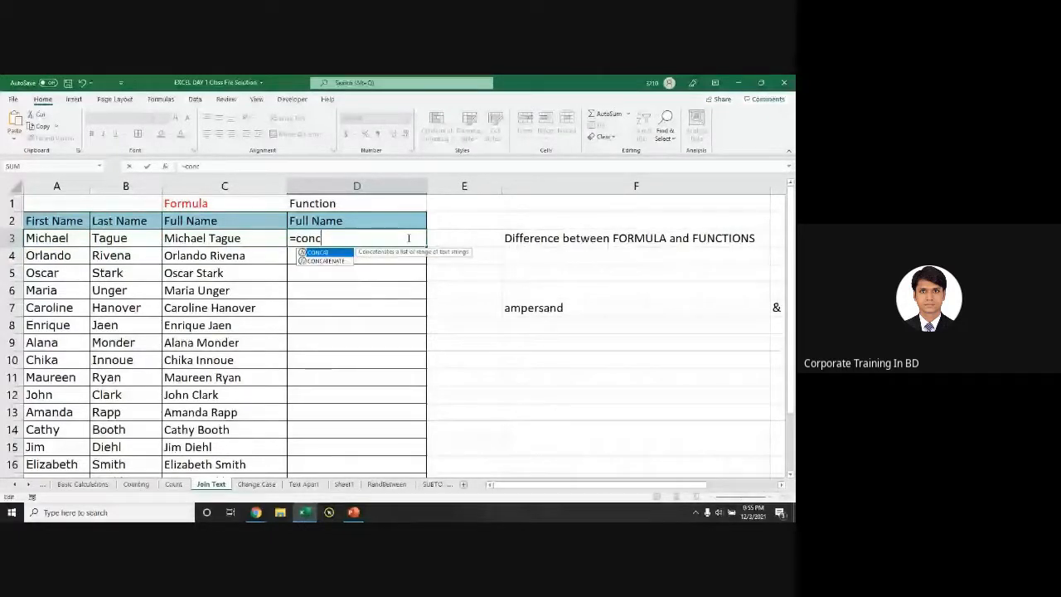
{"action": "key", "text": "Down"}
{"action": "key", "text": "Tab"}
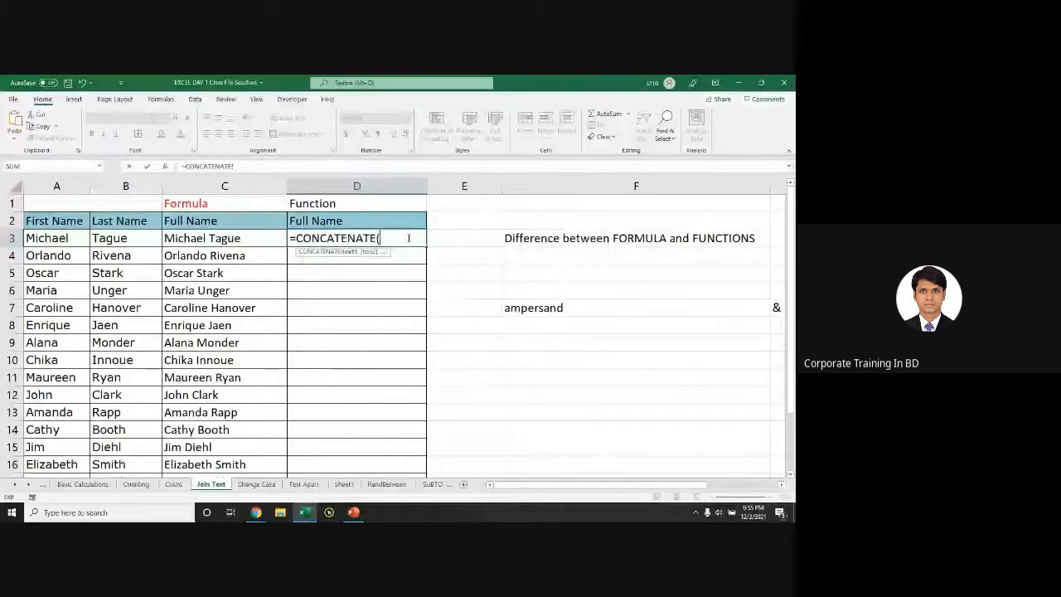
{"action": "left_click", "coordinate": [66, 238]}
{"action": "type", "text": ","}
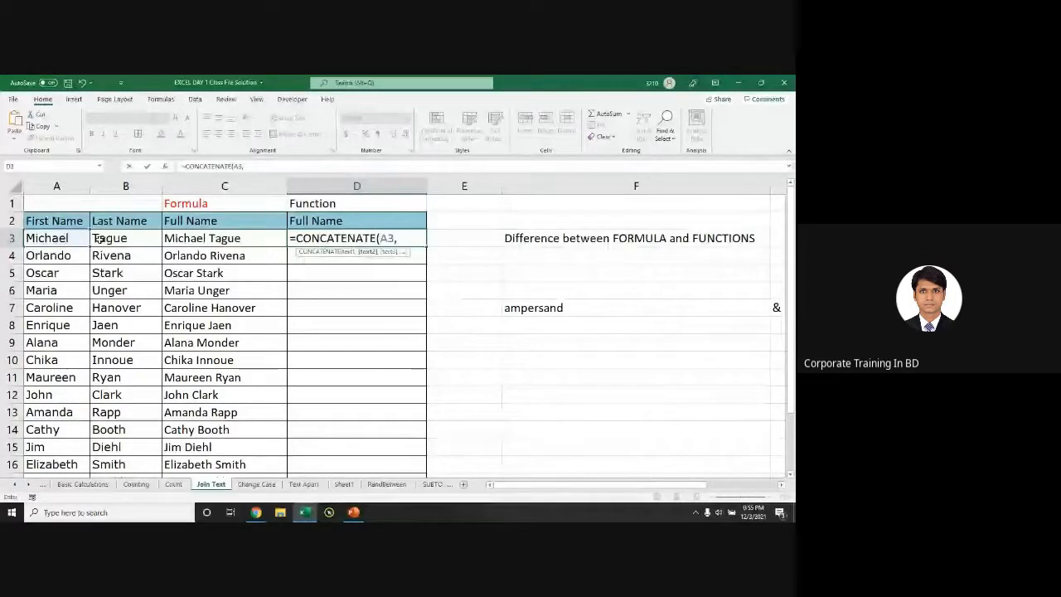
{"action": "type", "text": "\" \","}
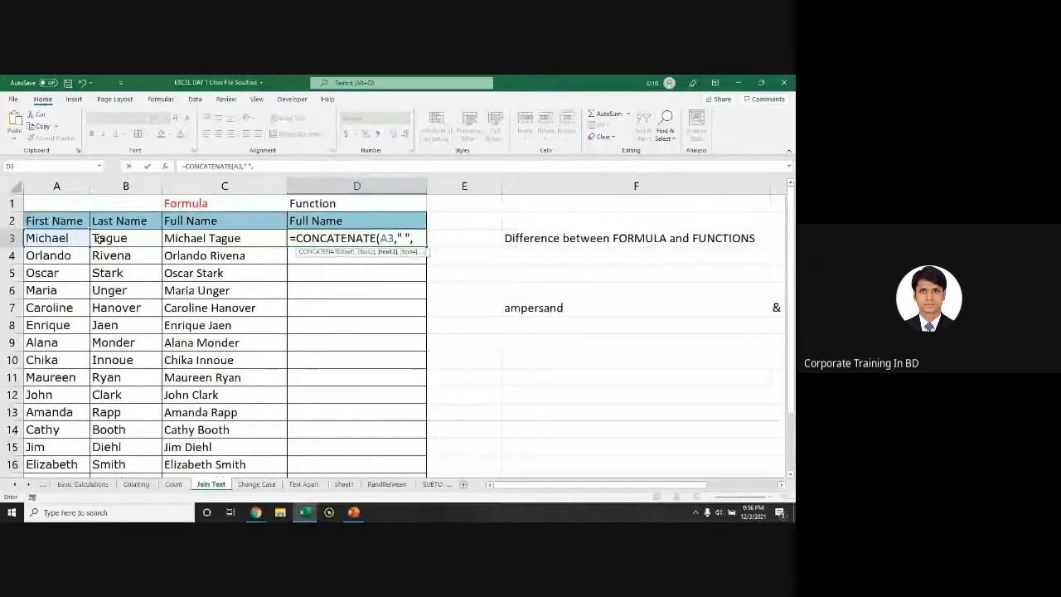
{"action": "left_click", "coordinate": [98, 238]}
{"action": "type", "text": ")"}
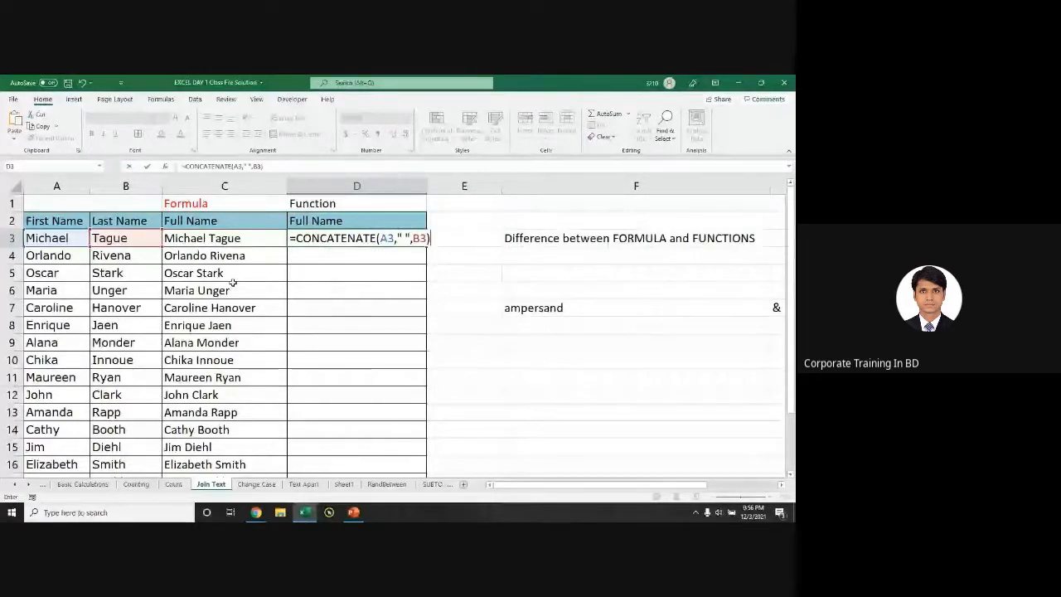
{"action": "key", "text": "Return"}
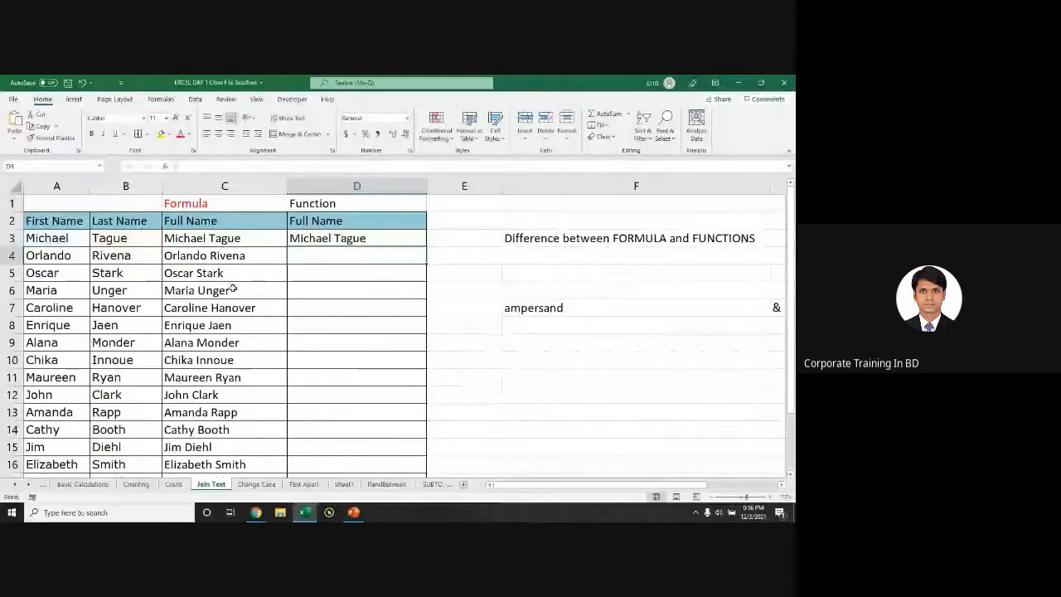
Step: Start =CONCAT in D4 and open its Function Arguments dialog, moved clear of the table
{"action": "type", "text": "=conc"}
{"action": "key", "text": "Tab"}
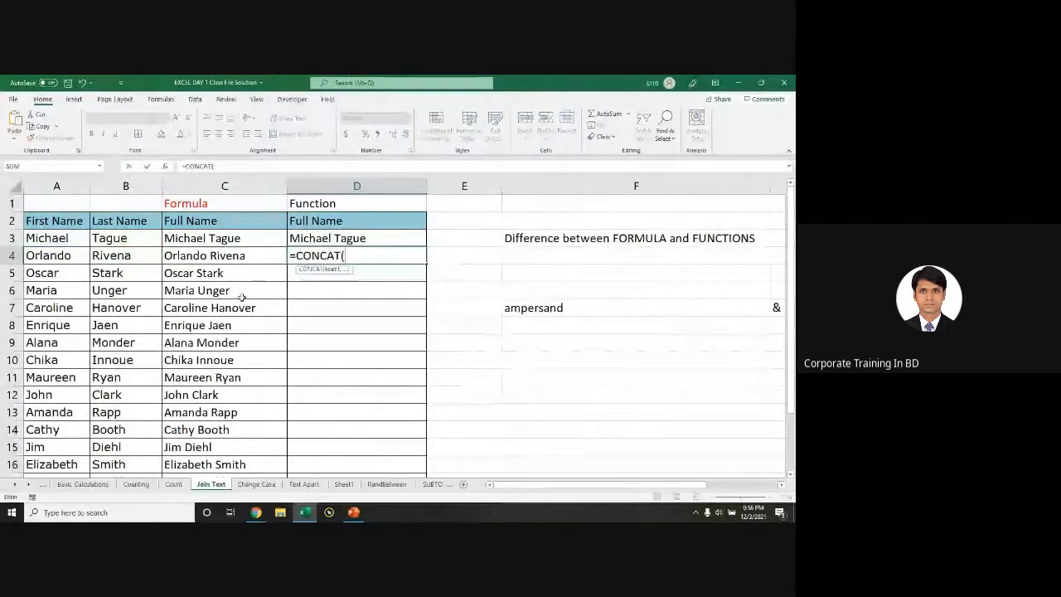
{"action": "left_click", "coordinate": [207, 183]}
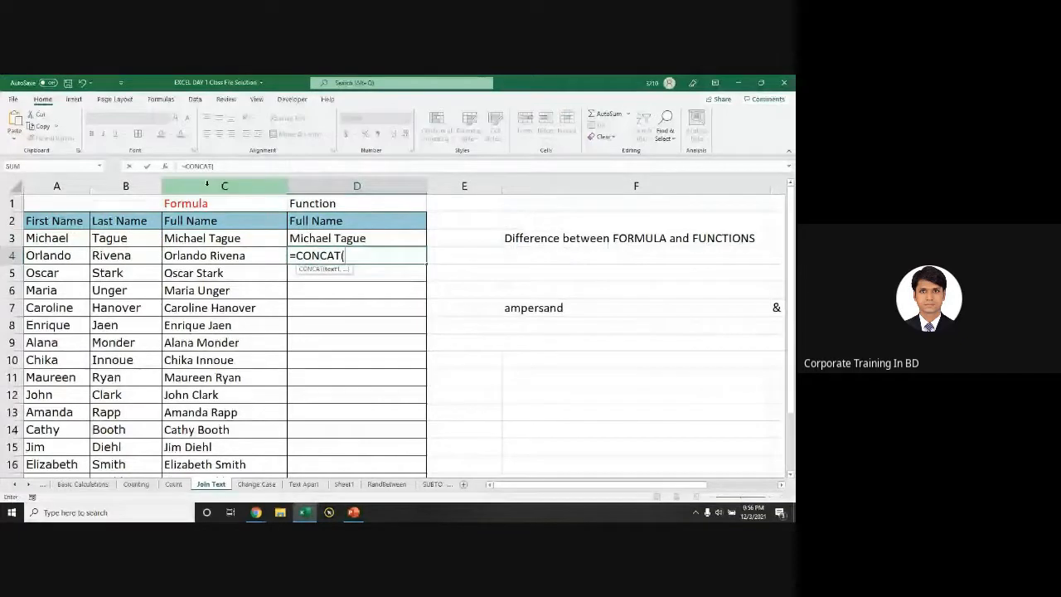
{"action": "left_click", "coordinate": [166, 168]}
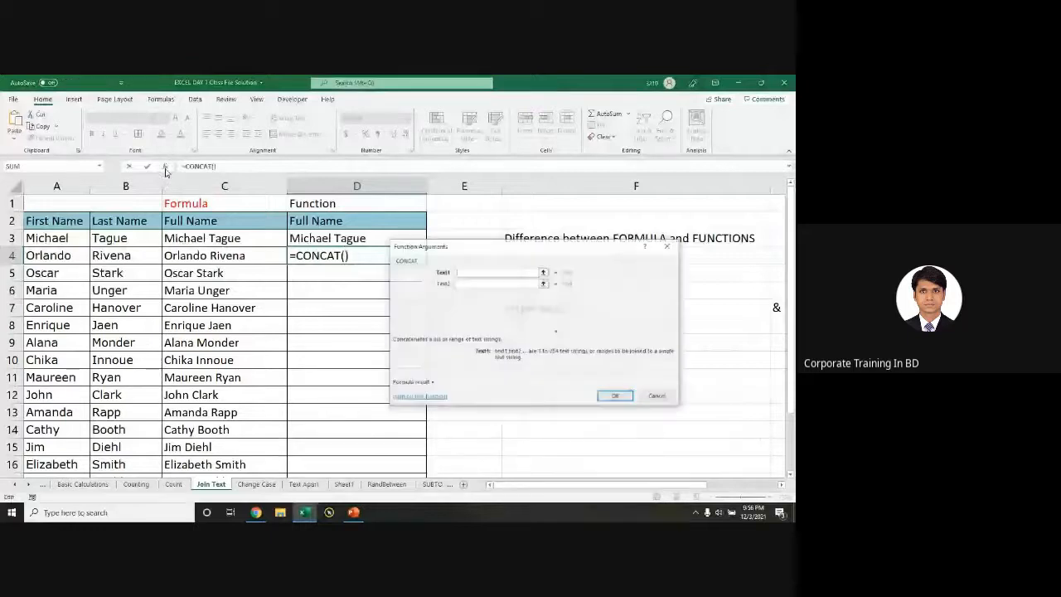
{"action": "left_click_drag", "start_coordinate": [524, 247], "coordinate": [562, 280]}
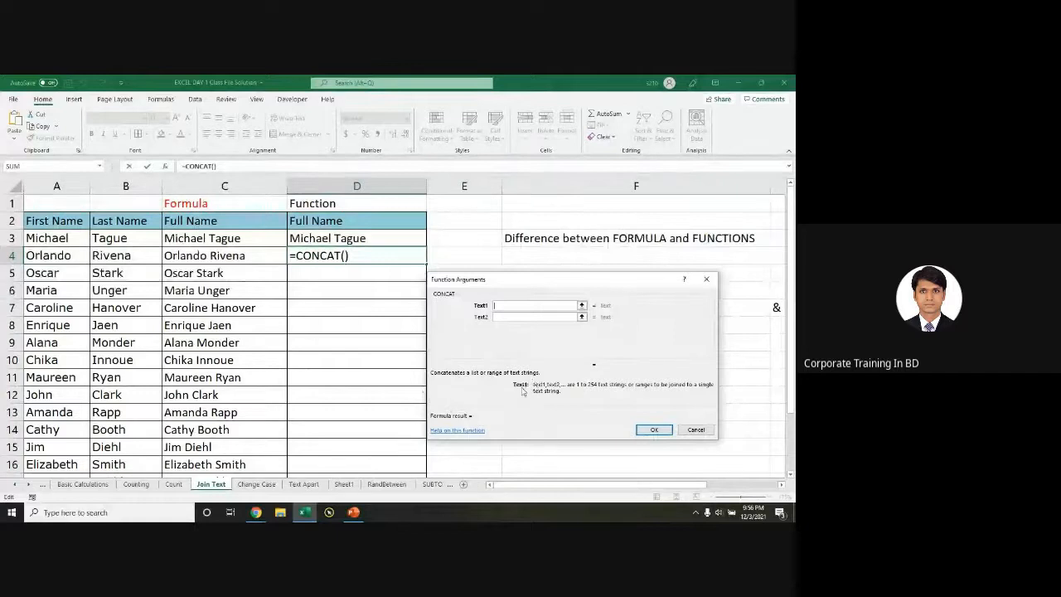
Step: Set A3 as CONCAT's Text1 argument and move to Text2 for a space
{"action": "key", "text": "ctrl"}
{"action": "left_click", "coordinate": [513, 317]}
{"action": "left_click", "coordinate": [508, 328]}
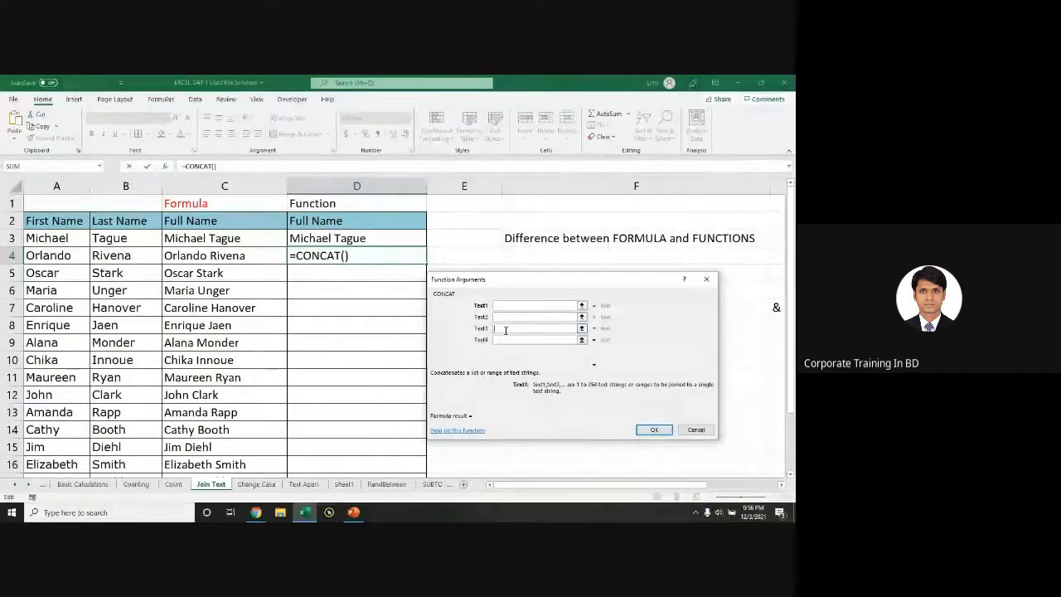
{"action": "key", "text": "Tab"}
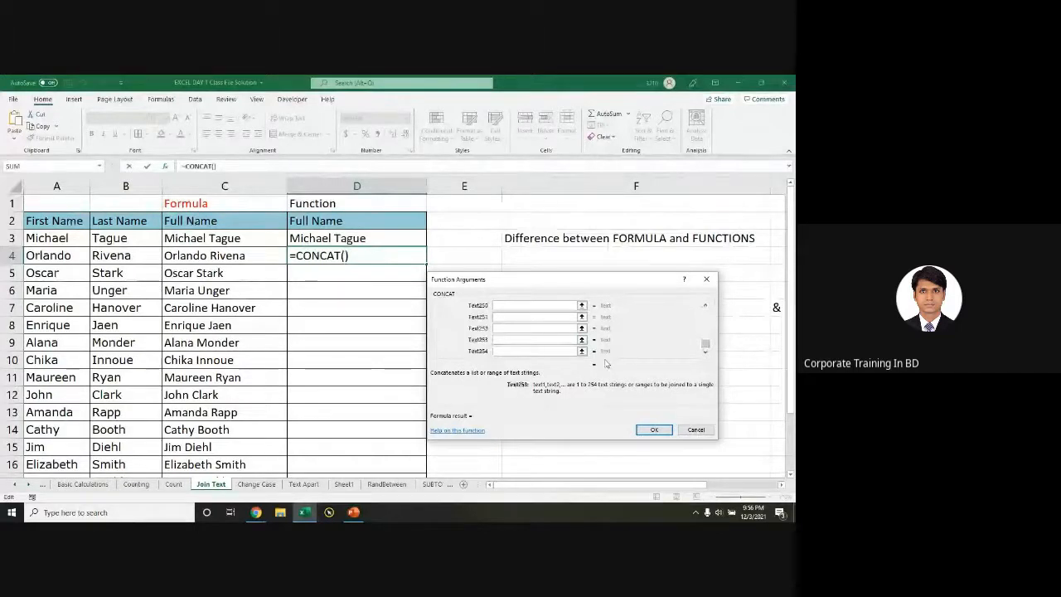
{"action": "left_click_drag", "start_coordinate": [706, 343], "coordinate": [706, 312]}
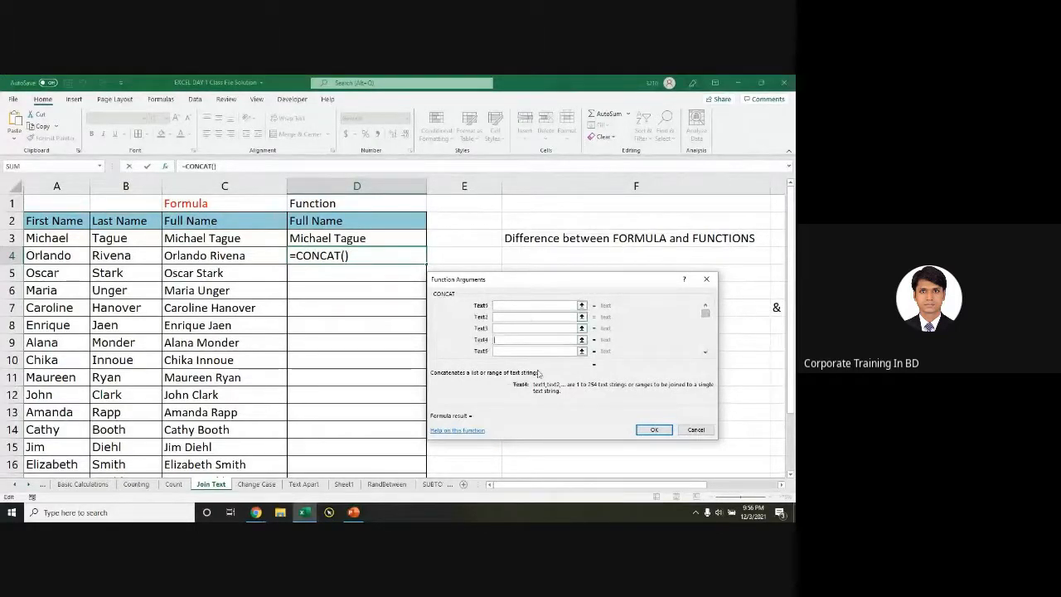
{"action": "left_click", "coordinate": [501, 318]}
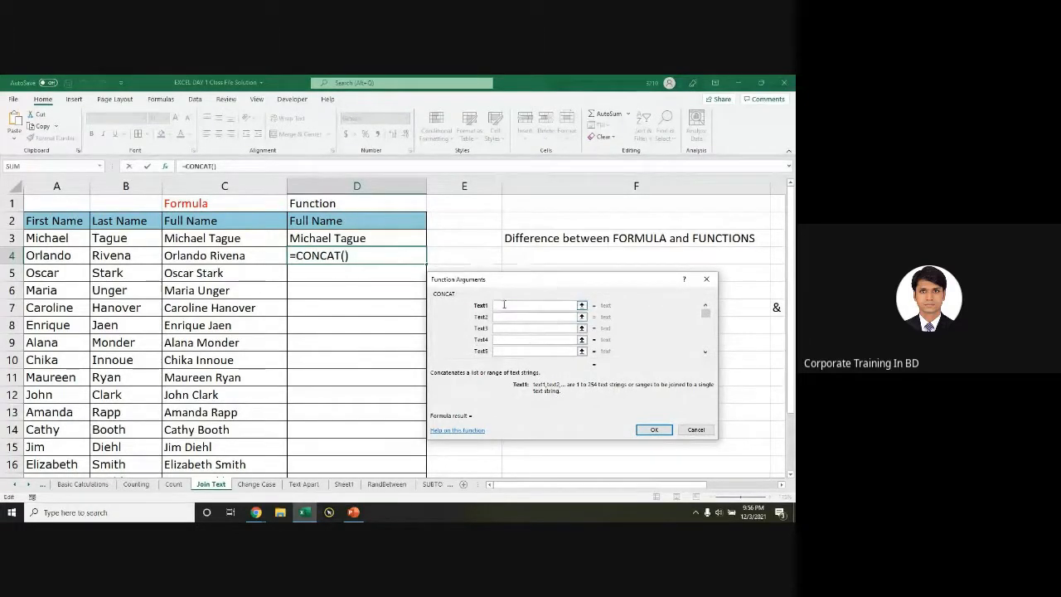
{"action": "left_click", "coordinate": [77, 241]}
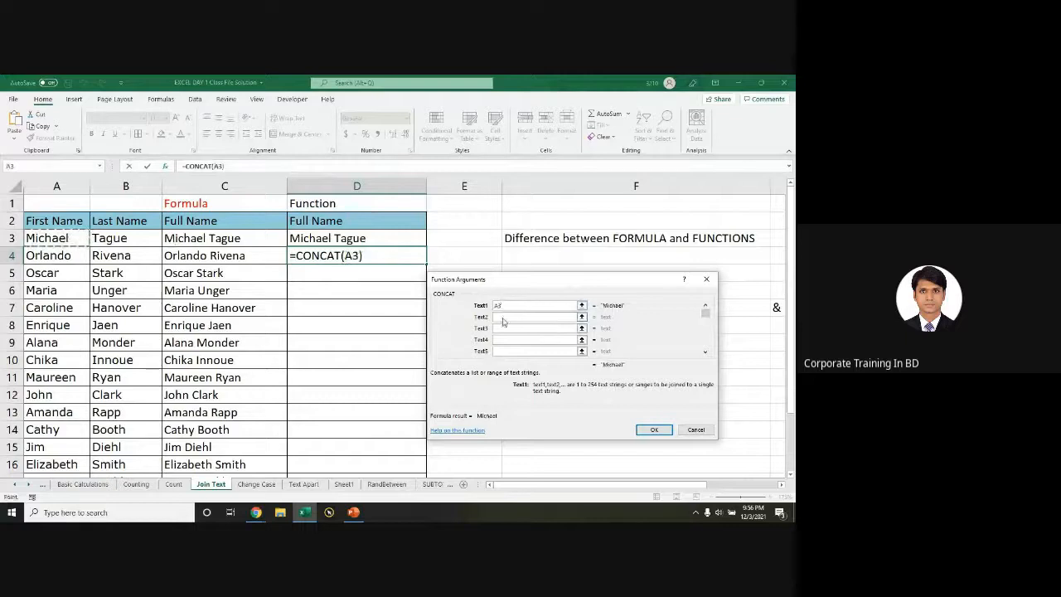
{"action": "left_click", "coordinate": [506, 319]}
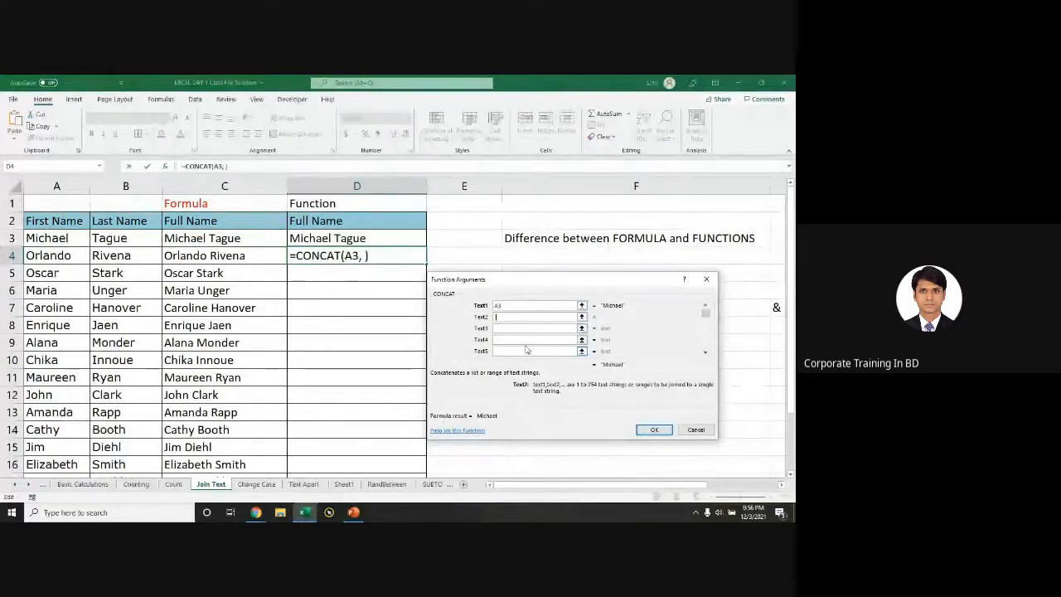
{"action": "left_click", "coordinate": [516, 328]}
Step: Fill CONCAT with A3, a space and B3, remove the stray D4 reference, then cancel the formula
{"action": "left_click", "coordinate": [124, 238]}
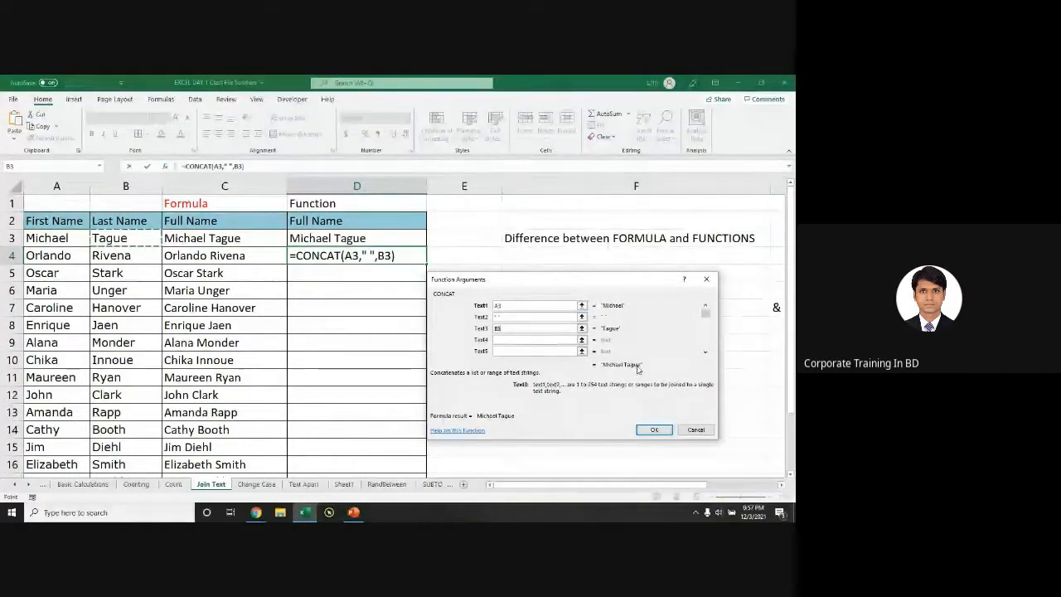
{"action": "left_click_drag", "start_coordinate": [504, 306], "coordinate": [456, 306]}
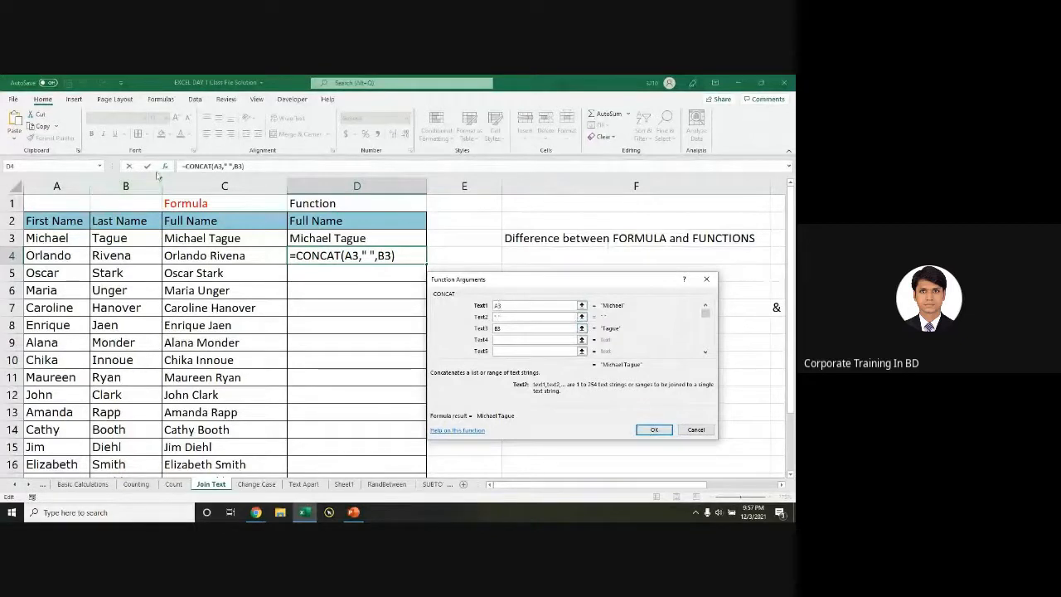
{"action": "left_click", "coordinate": [345, 256]}
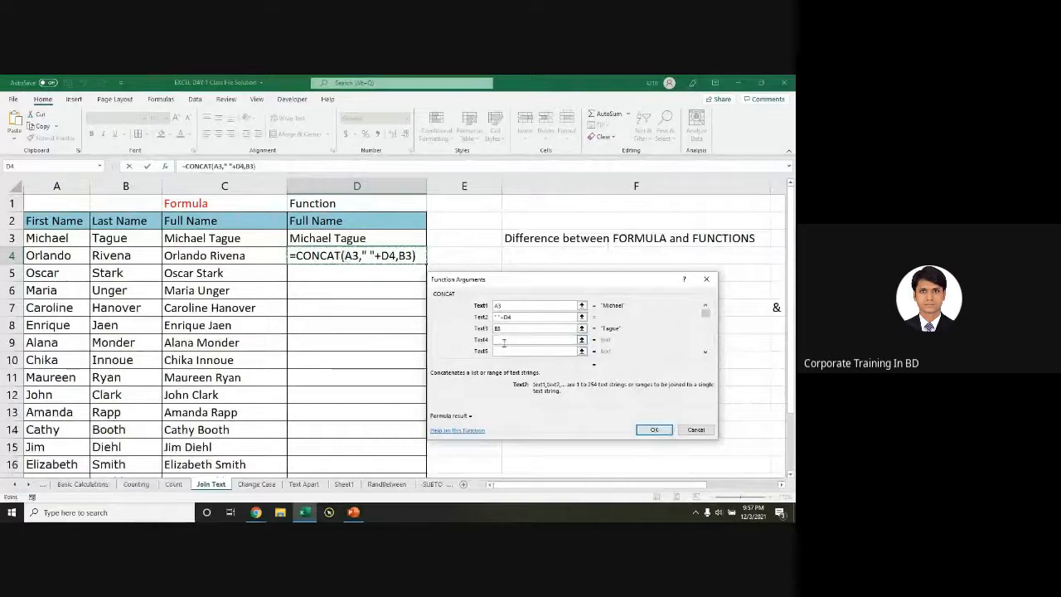
{"action": "key", "text": "BackSpace"}
{"action": "key", "text": "BackSpace"}
{"action": "key", "text": "BackSpace"}
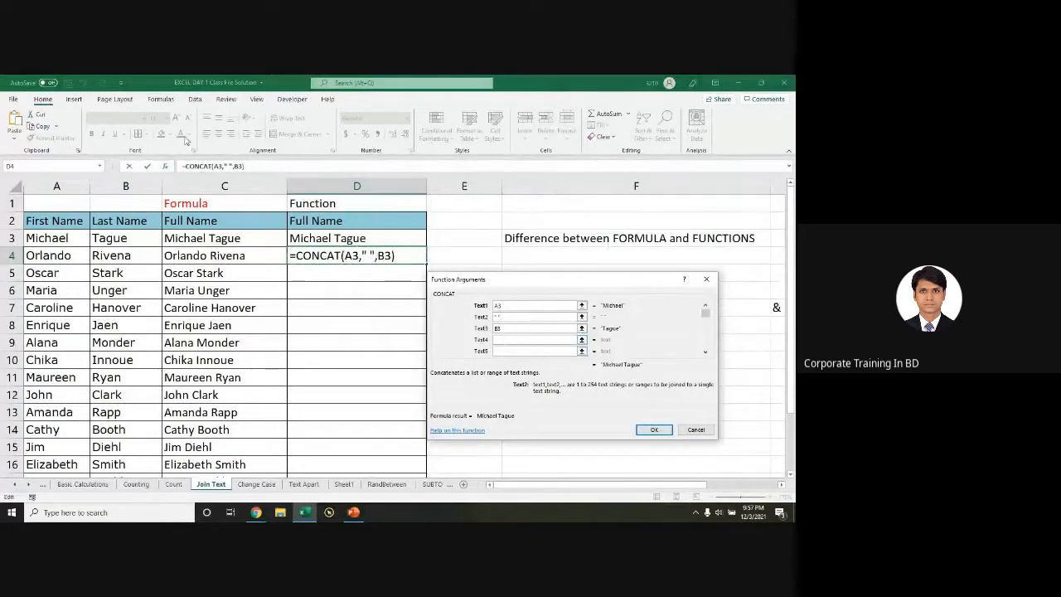
{"action": "left_click", "coordinate": [167, 172]}
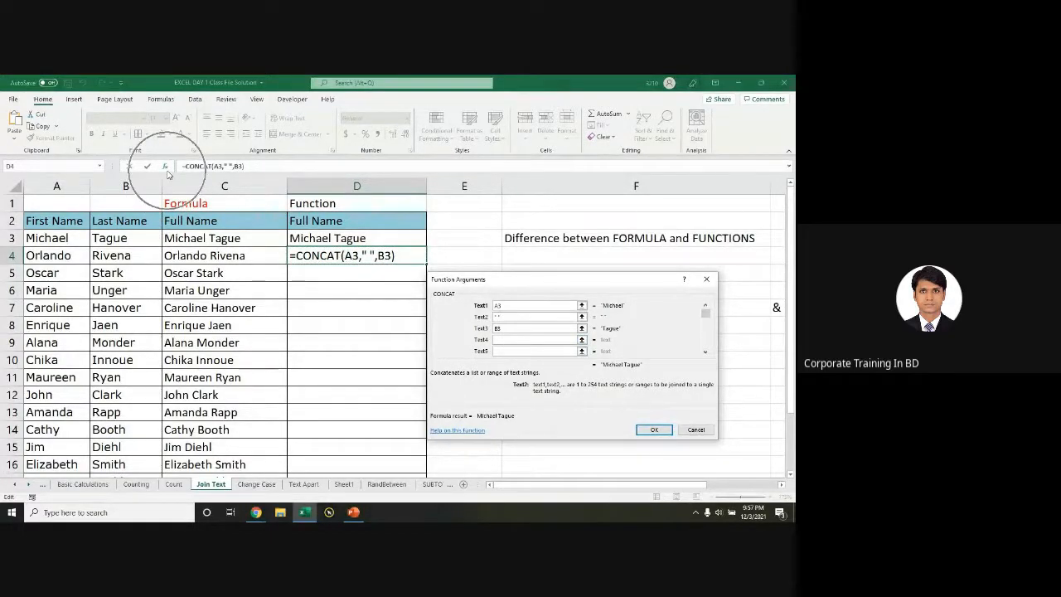
{"action": "left_click", "coordinate": [698, 433]}
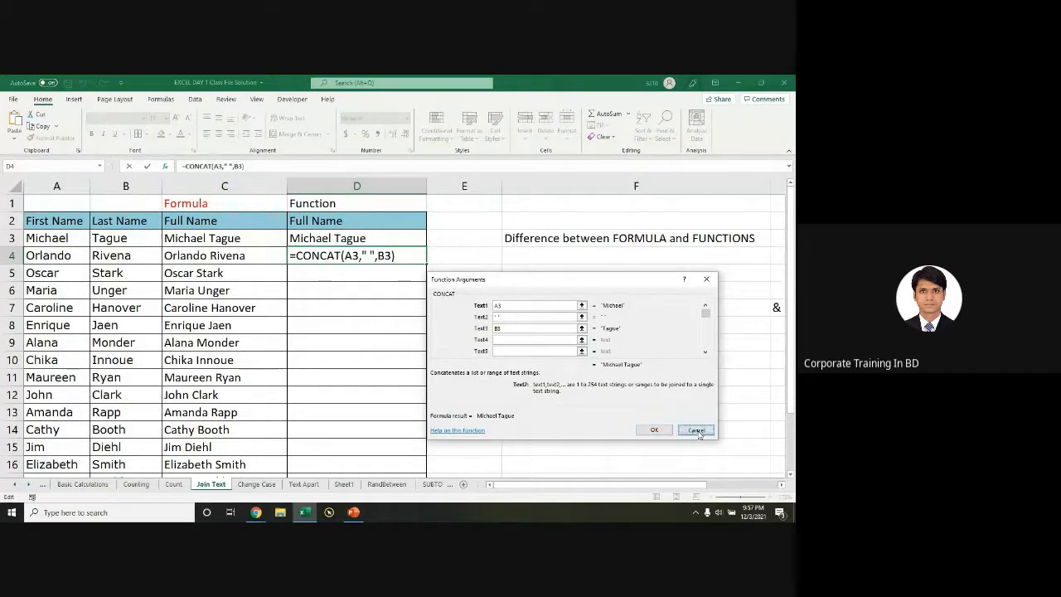
Step: Enter =CONCAT(A3," ",B3) in D4 through the Function Arguments dialog
{"action": "type", "text": "=conc"}
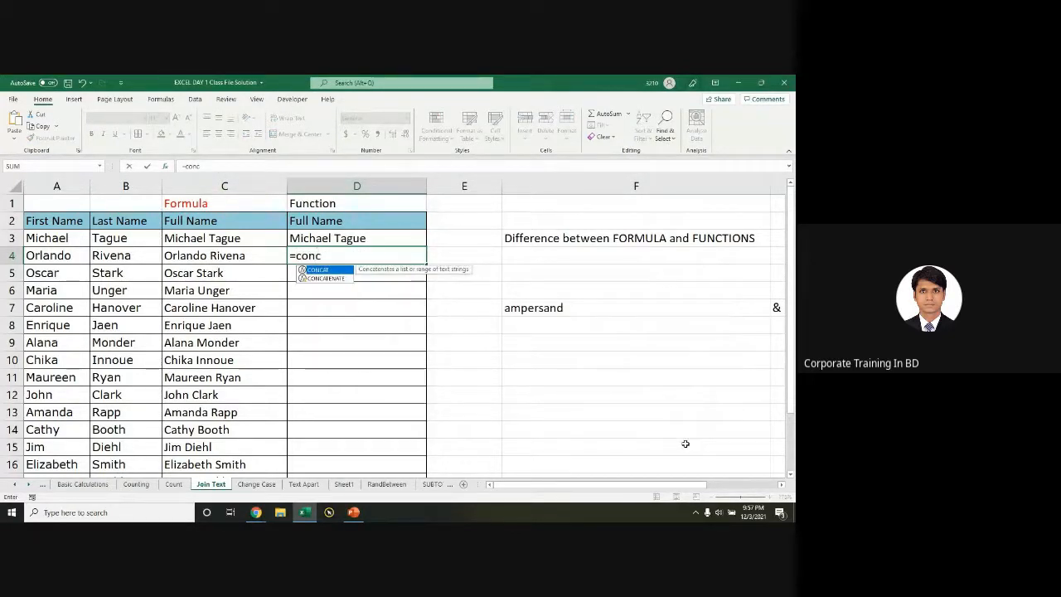
{"action": "key", "text": "Tab"}
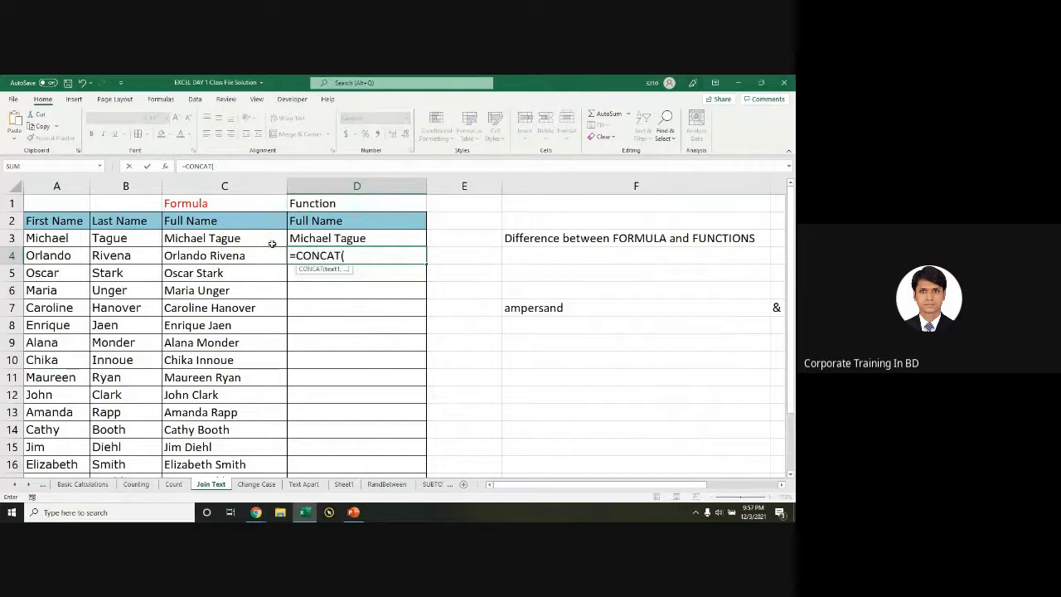
{"action": "left_click", "coordinate": [164, 166]}
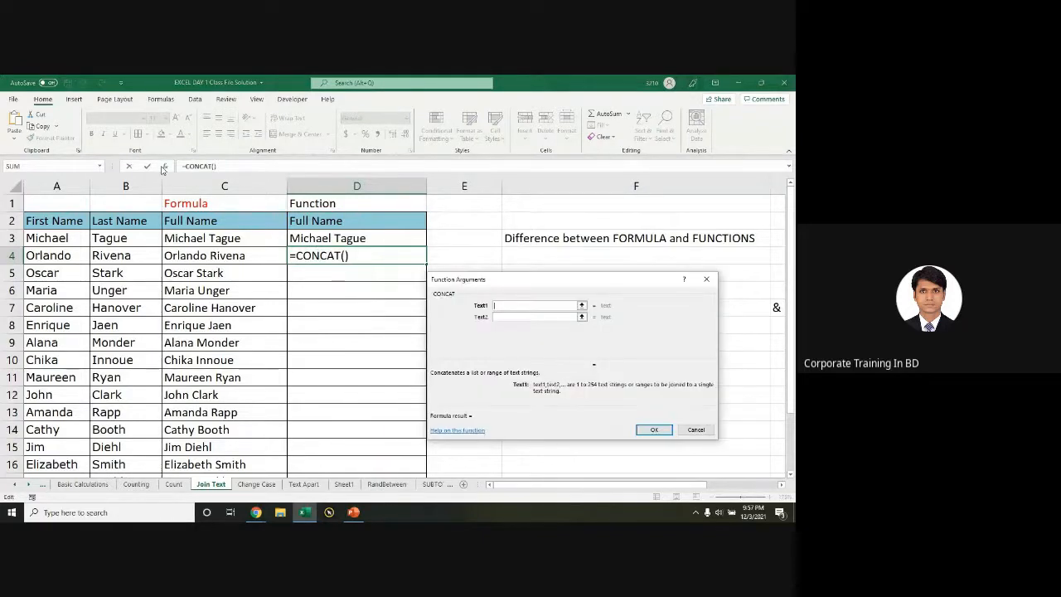
{"action": "left_click", "coordinate": [75, 238]}
{"action": "left_click", "coordinate": [510, 318]}
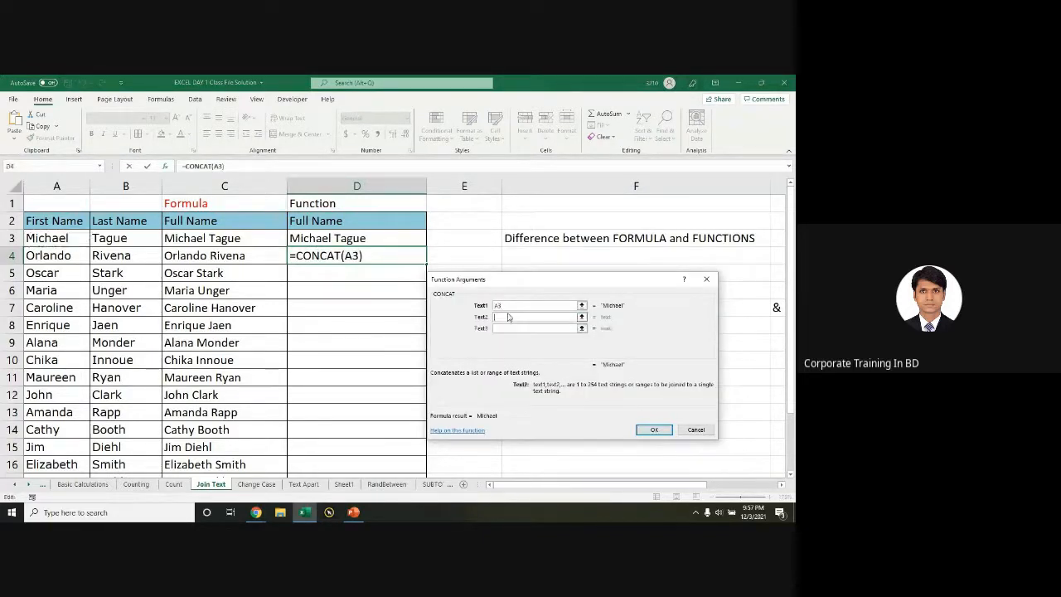
{"action": "left_click", "coordinate": [517, 330]}
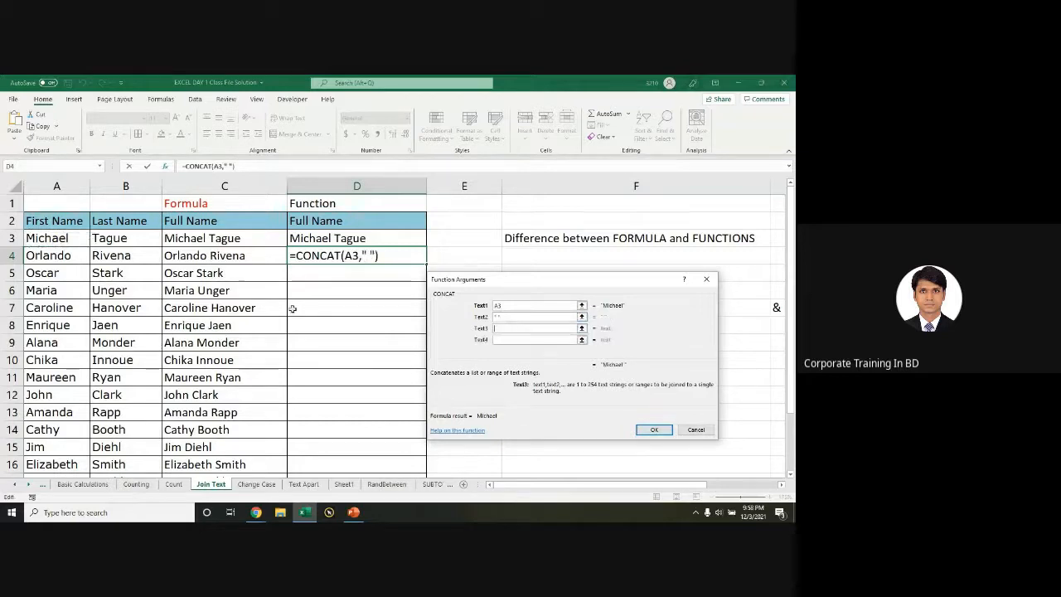
{"action": "left_click", "coordinate": [155, 243]}
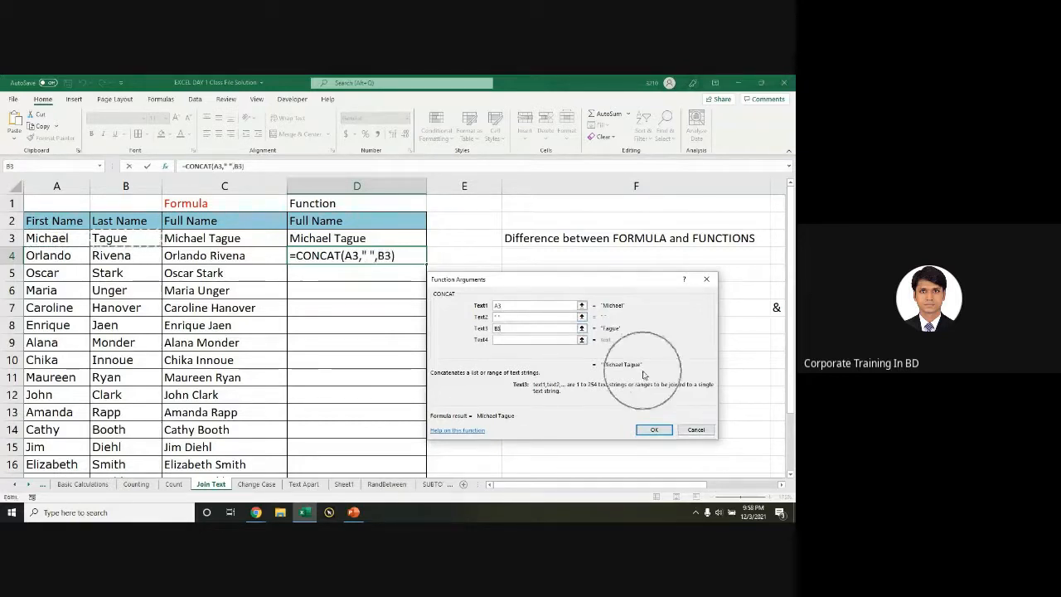
{"action": "left_click", "coordinate": [654, 430]}
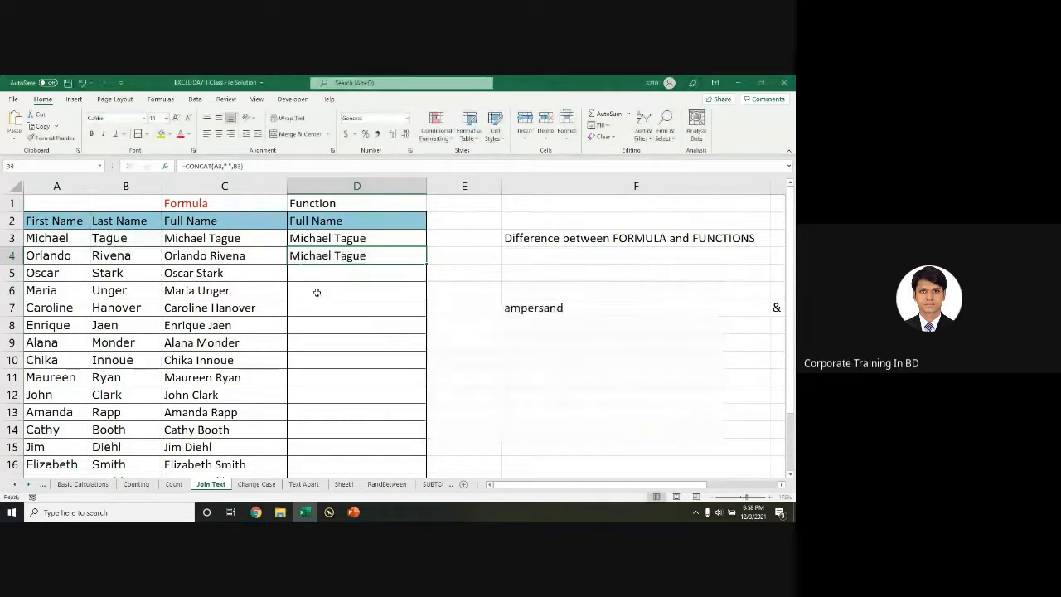
Step: Copy D3's full-name formula down column D through row 16
{"action": "left_click", "coordinate": [364, 238]}
{"action": "left_click_drag", "start_coordinate": [426, 246], "coordinate": [426, 264]}
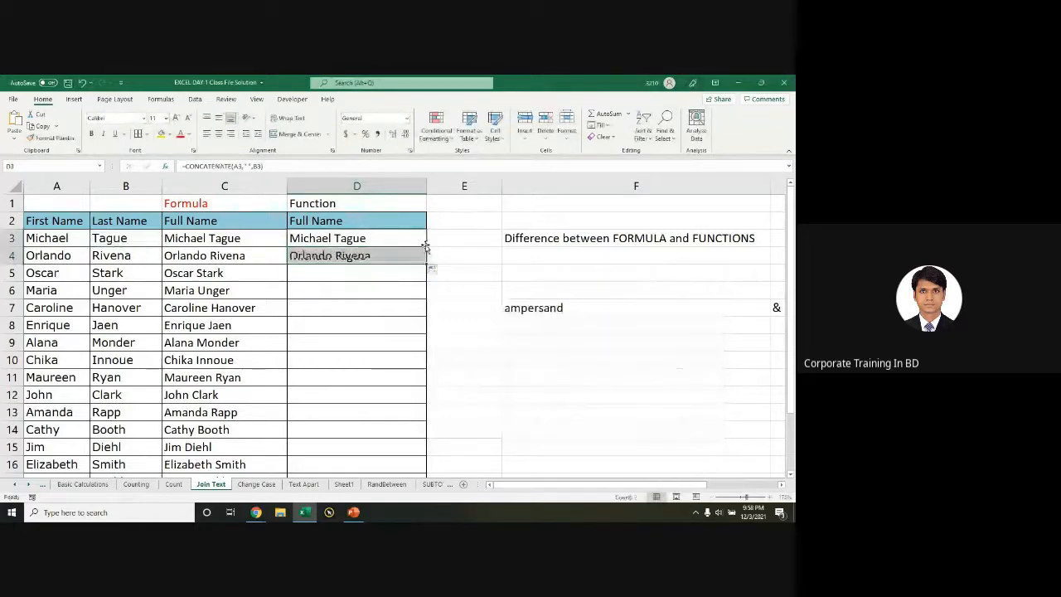
{"action": "double_click", "coordinate": [426, 265]}
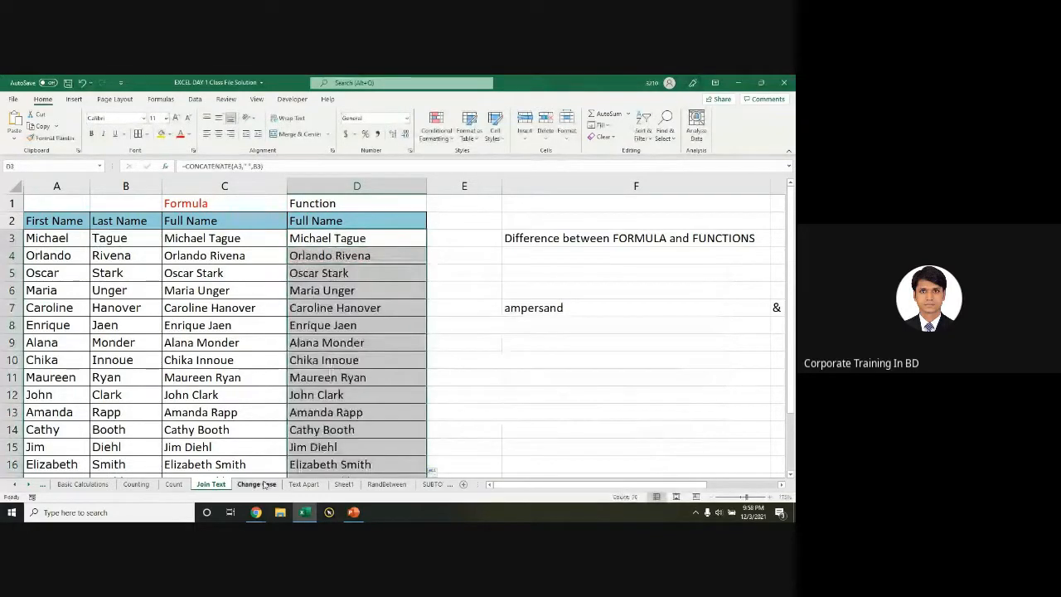
Step: On the Text Apart sheet, delete the LEFT, Right and MID results down the list
{"action": "left_click", "coordinate": [301, 485]}
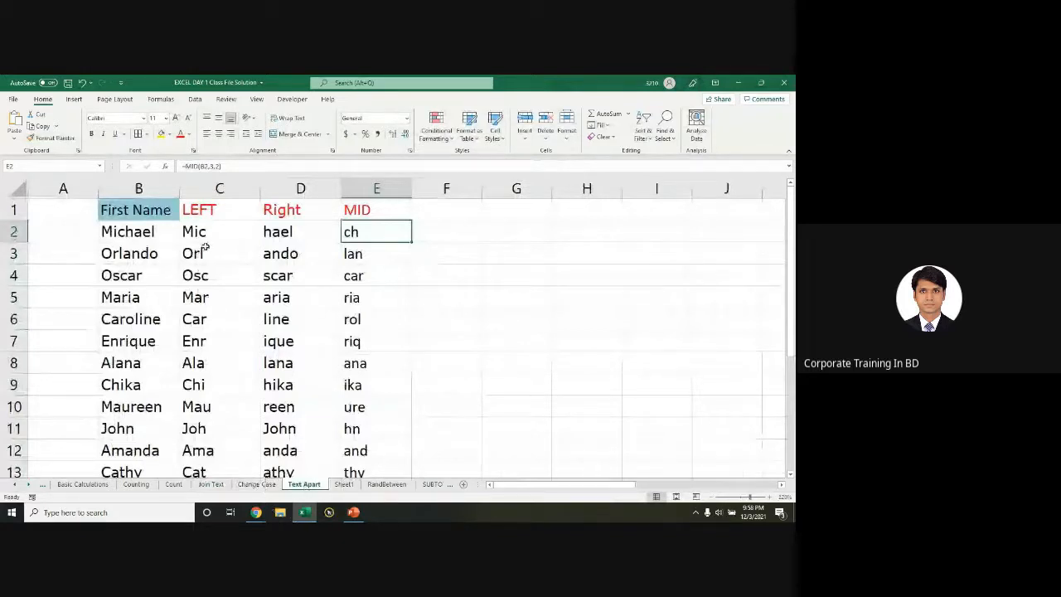
{"action": "left_click_drag", "start_coordinate": [203, 235], "coordinate": [355, 257]}
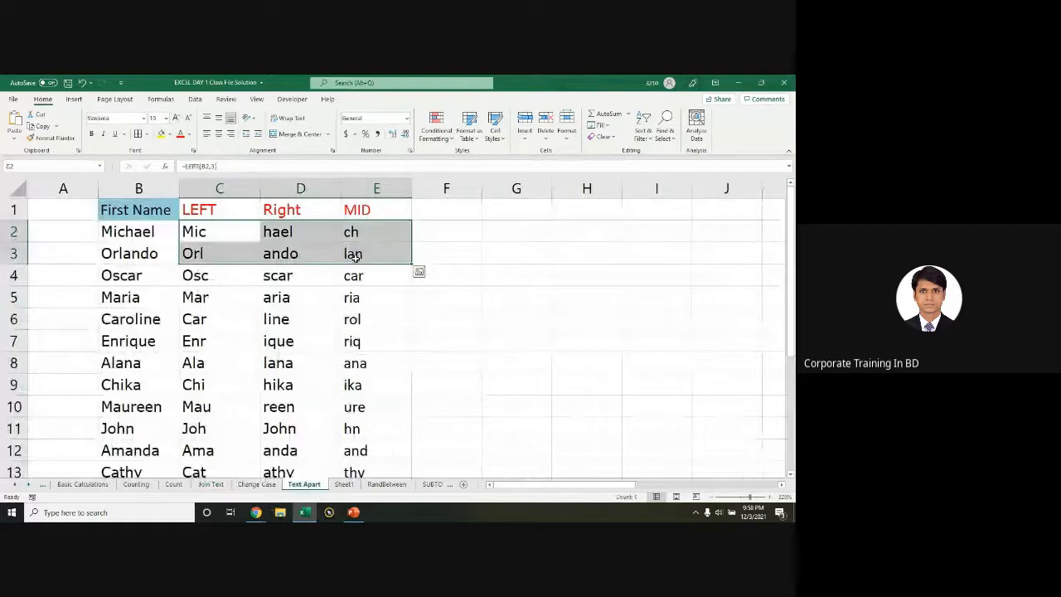
{"action": "key", "text": "ctrl+shift+Down"}
{"action": "key", "text": "Delete"}
{"action": "scroll", "coordinate": [331, 285], "scroll_direction": "down", "scroll_amount": 1}
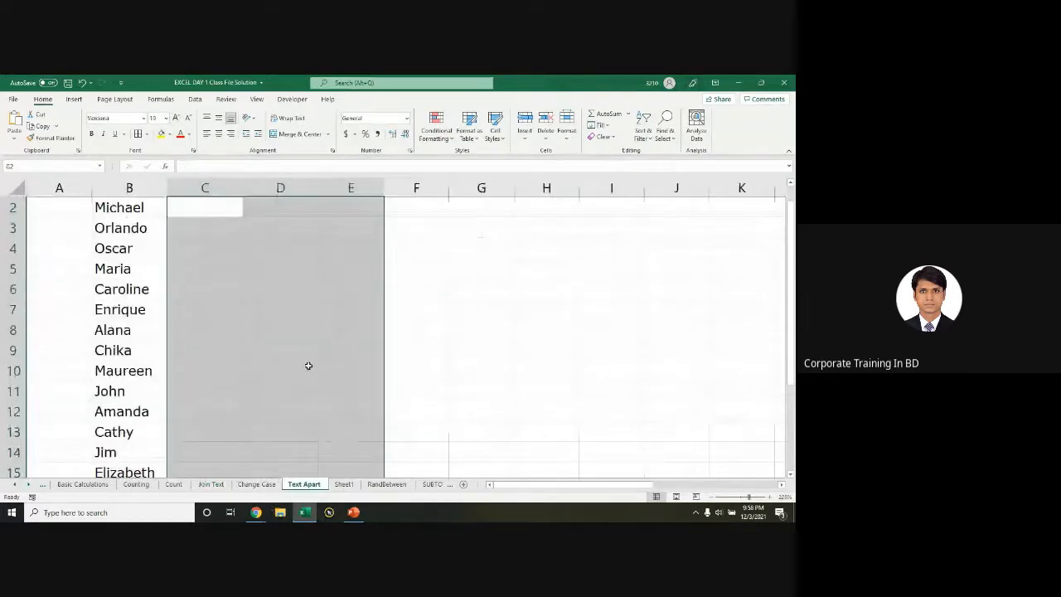
{"action": "scroll", "coordinate": [307, 366], "scroll_direction": "up", "scroll_amount": 1}
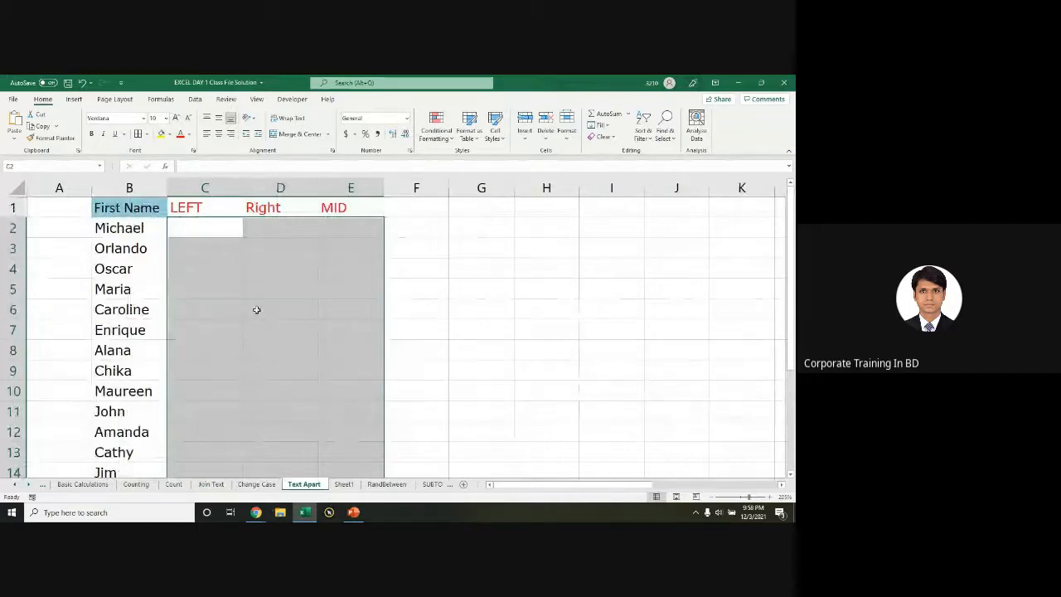
Step: Select the whole table B1:E17, from the headers down to the last row
{"action": "left_click", "coordinate": [217, 267]}
{"action": "left_click_drag", "start_coordinate": [213, 229], "coordinate": [334, 250]}
{"action": "scroll", "coordinate": [237, 276], "scroll_direction": "down", "scroll_amount": 2}
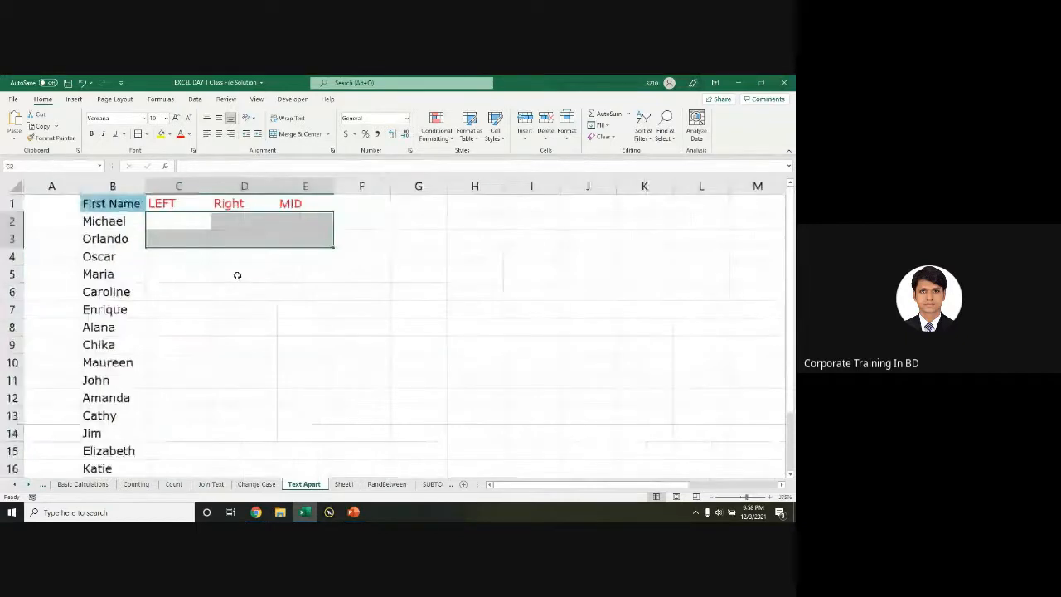
{"action": "left_click_drag", "start_coordinate": [111, 203], "coordinate": [137, 253]}
{"action": "left_click", "coordinate": [138, 255]}
{"action": "left_click_drag", "start_coordinate": [106, 202], "coordinate": [297, 429]}
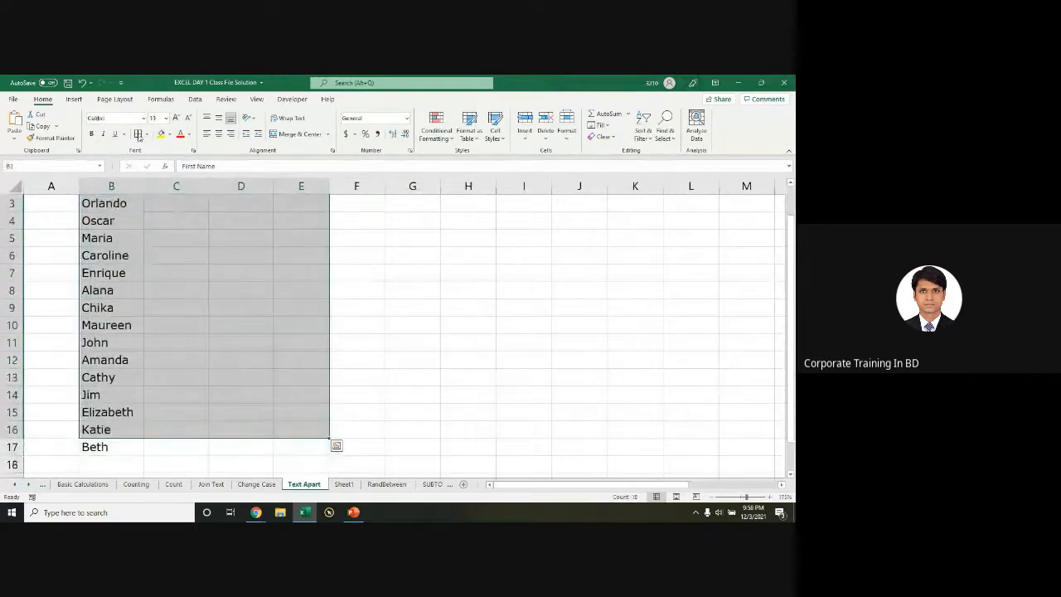
{"action": "key", "text": "shift+Down"}
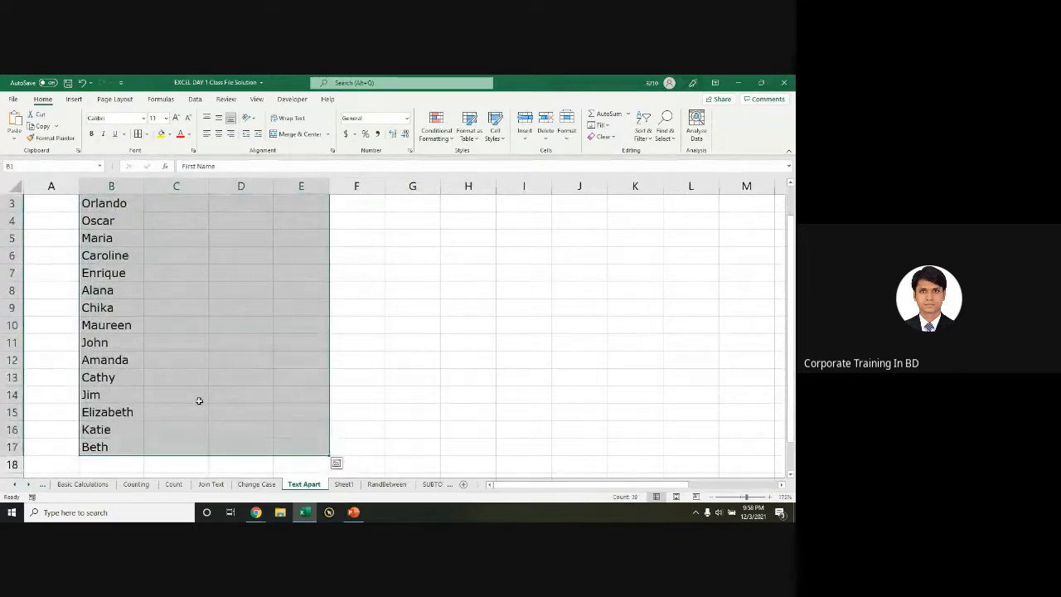
Step: Apply All Borders to the B1:E17 table
{"action": "left_click", "coordinate": [137, 134]}
{"action": "scroll", "coordinate": [201, 285], "scroll_direction": "up", "scroll_amount": 1}
{"action": "left_click", "coordinate": [221, 285]}
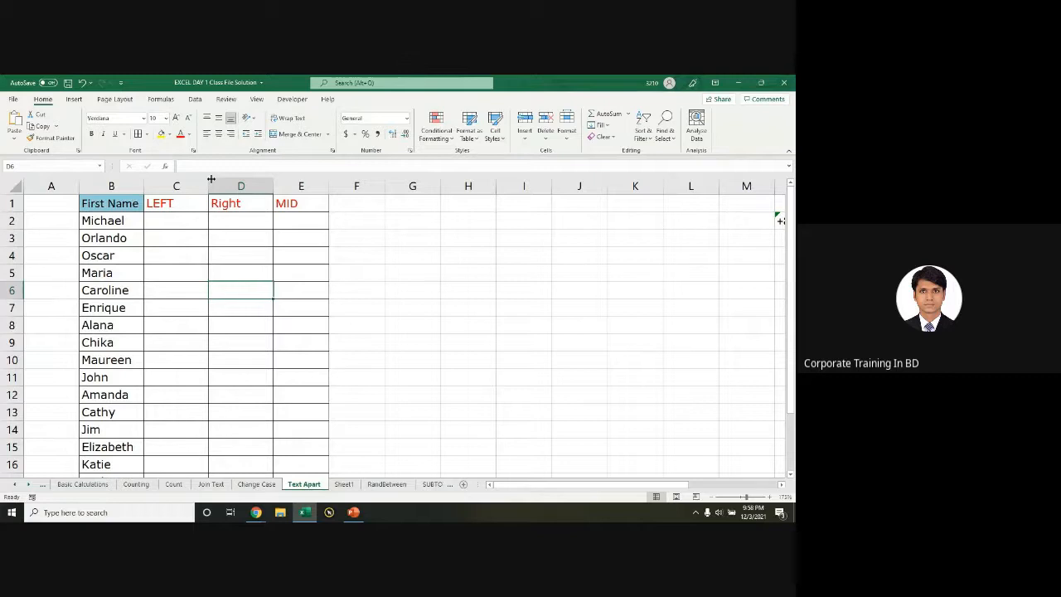
Step: Highlight the LEFT, Right and MID headers, column C and result row C2:E2
{"action": "left_click", "coordinate": [157, 205]}
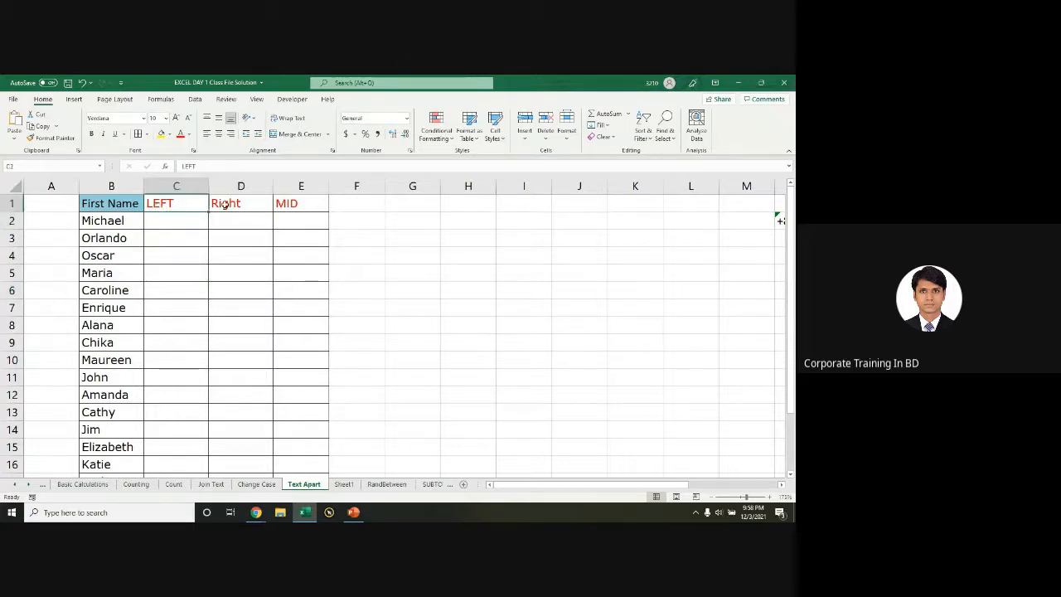
{"action": "left_click", "coordinate": [295, 204], "text": "shift"}
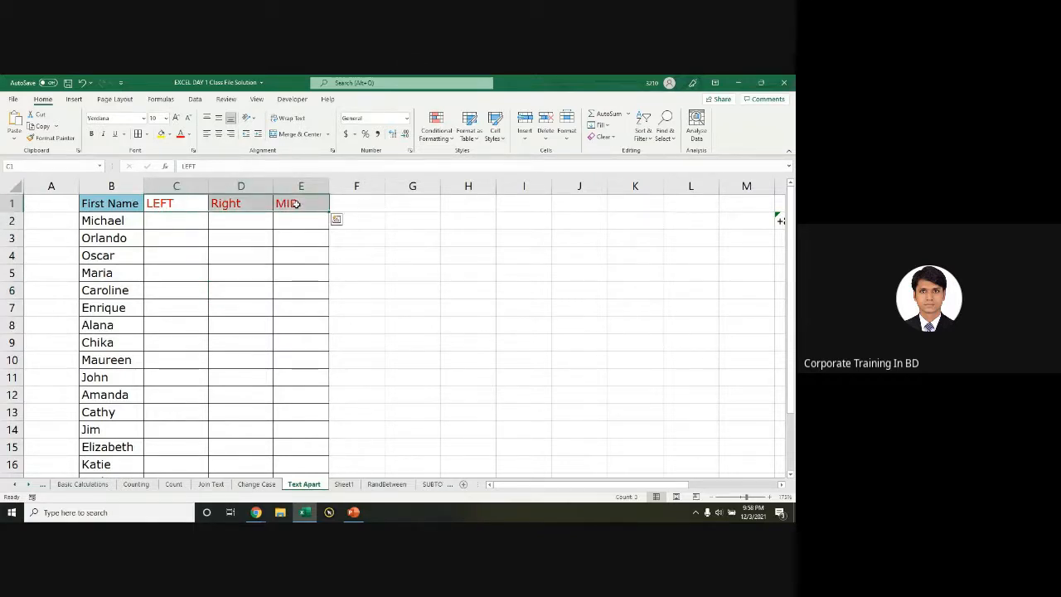
{"action": "left_click", "coordinate": [190, 270]}
{"action": "left_click", "coordinate": [200, 186]}
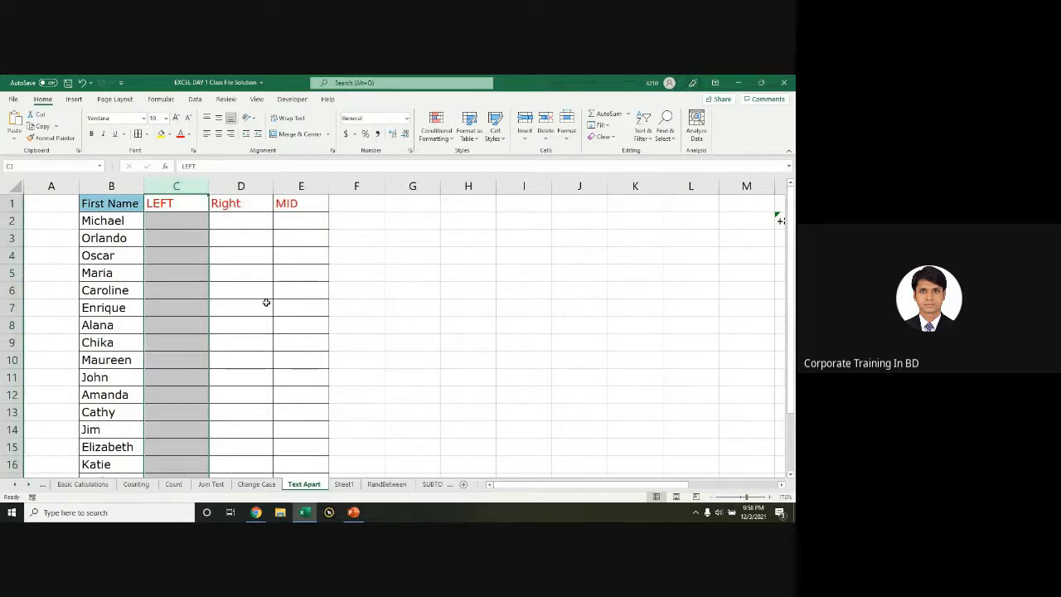
{"action": "left_click", "coordinate": [168, 223]}
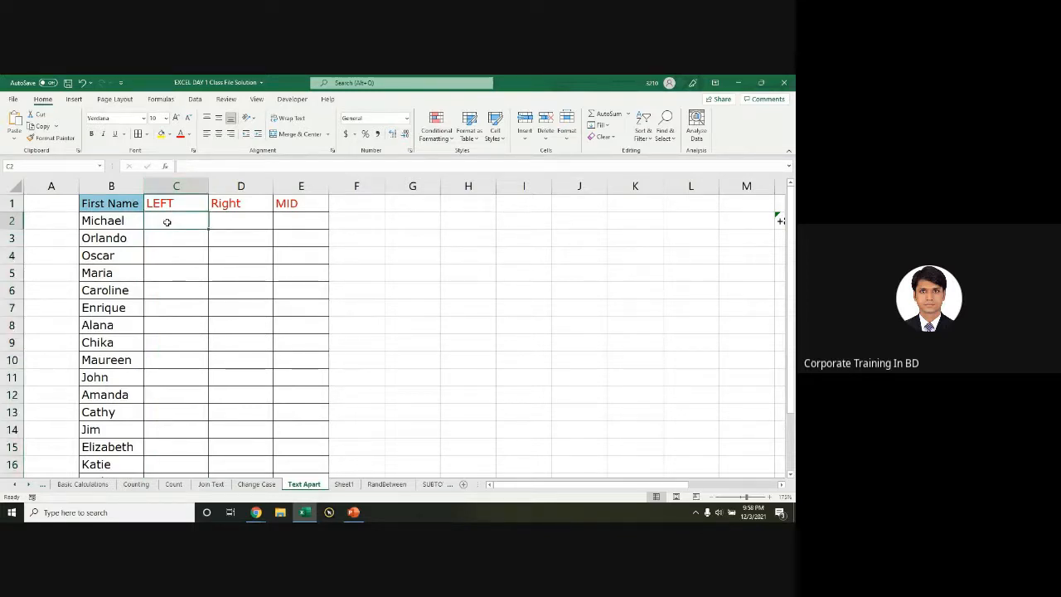
{"action": "left_click_drag", "start_coordinate": [170, 221], "coordinate": [282, 222]}
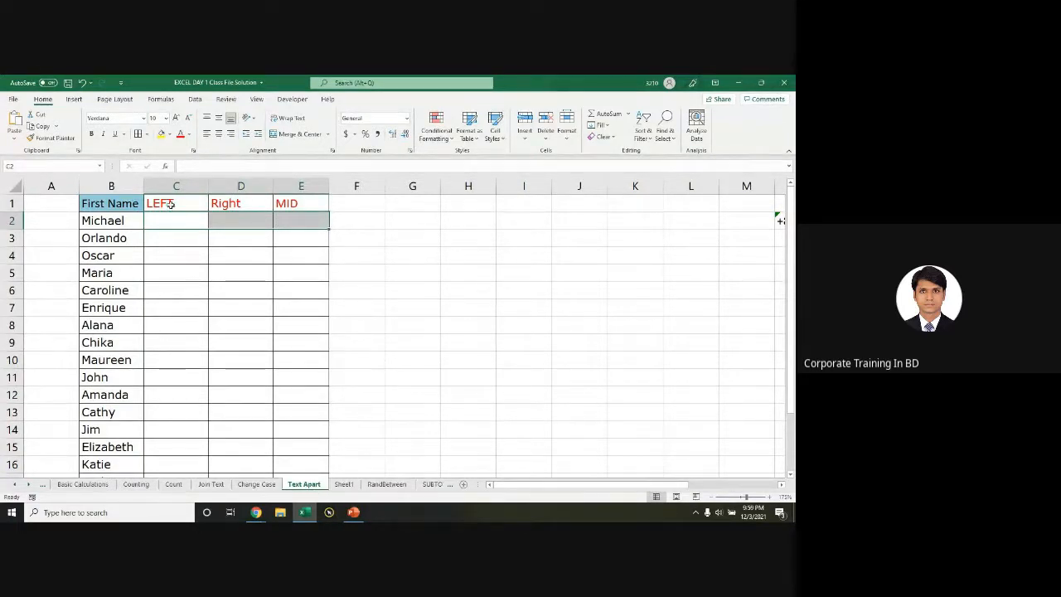
Step: Point out the Right and MID headers, the first name in B2, then select cell I3
{"action": "left_click", "coordinate": [224, 204]}
{"action": "left_click", "coordinate": [288, 203]}
{"action": "left_click_drag", "start_coordinate": [183, 204], "coordinate": [287, 203]}
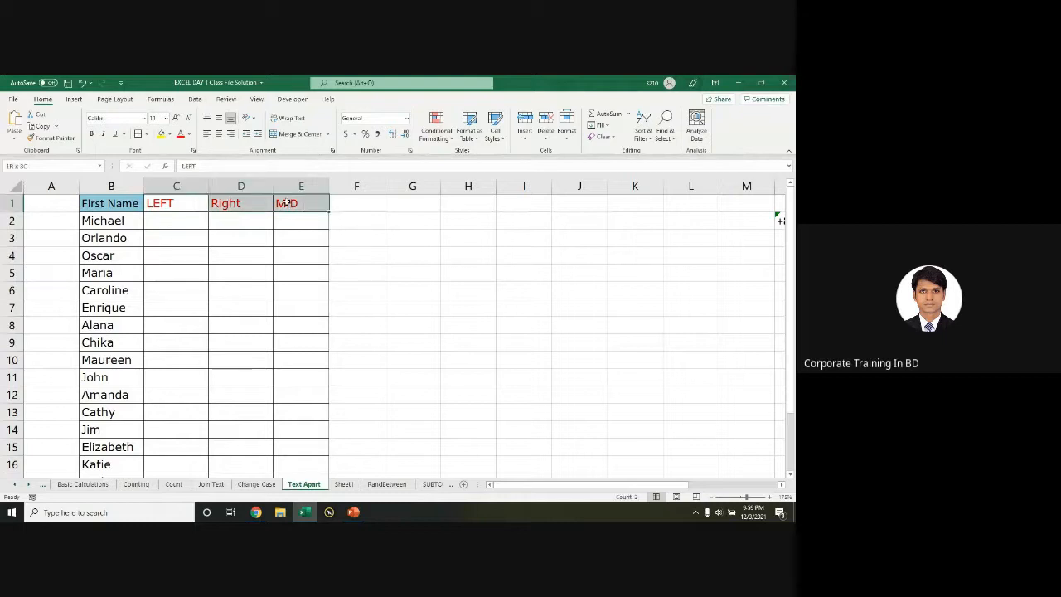
{"action": "left_click", "coordinate": [179, 222]}
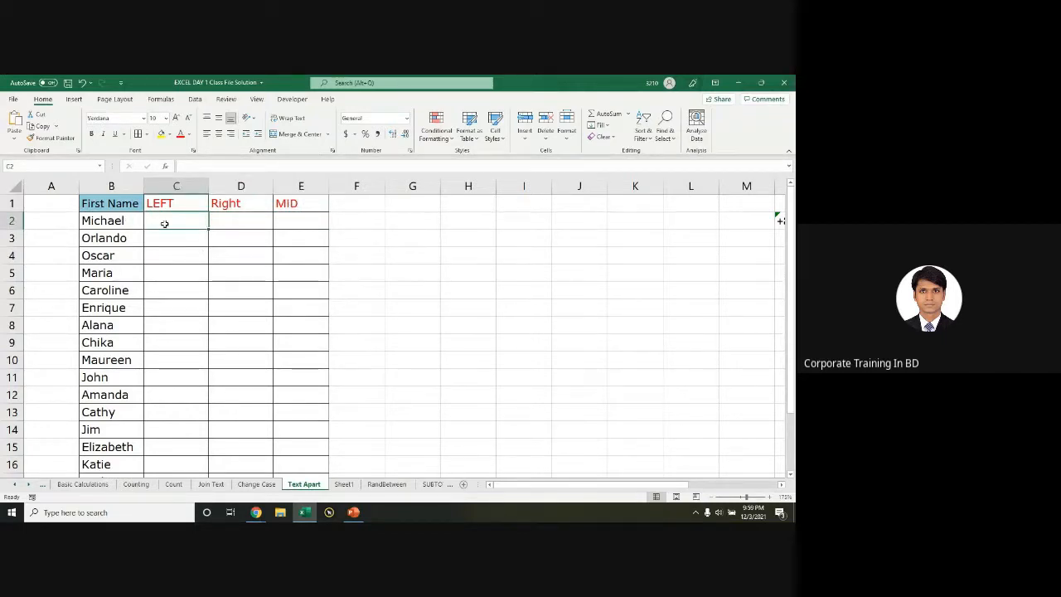
{"action": "left_click", "coordinate": [96, 221]}
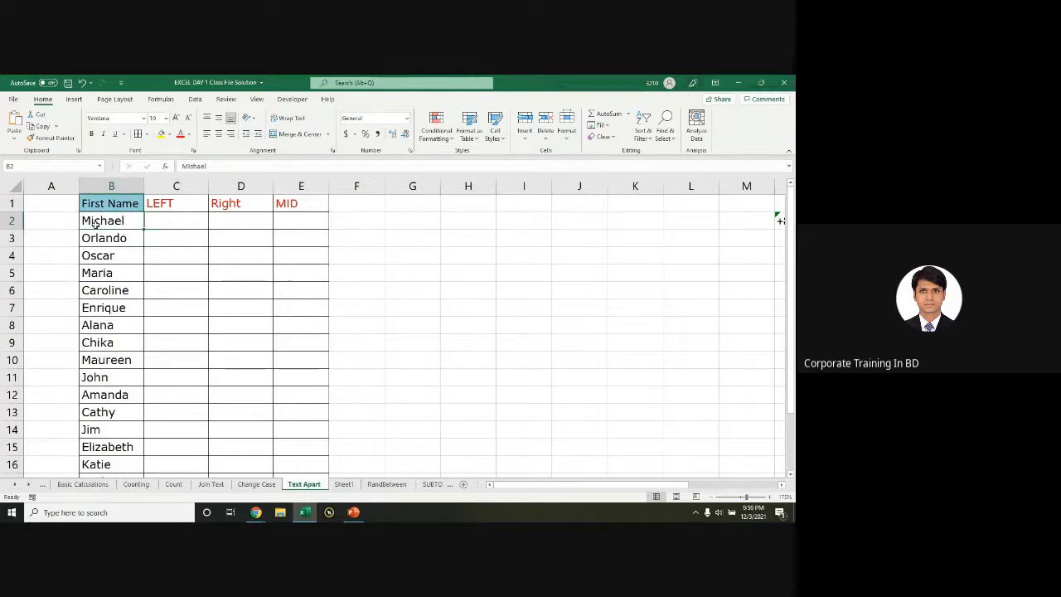
{"action": "left_click", "coordinate": [170, 223]}
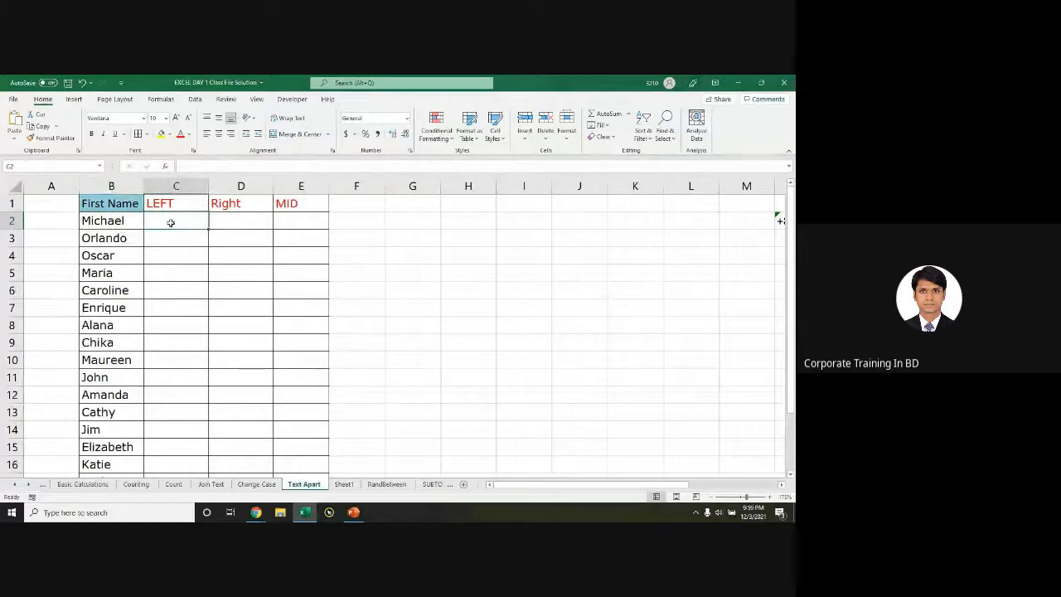
{"action": "left_click", "coordinate": [518, 233]}
Step: Enter the sample code D092882AZ in cell I3
{"action": "type", "text": "A"}
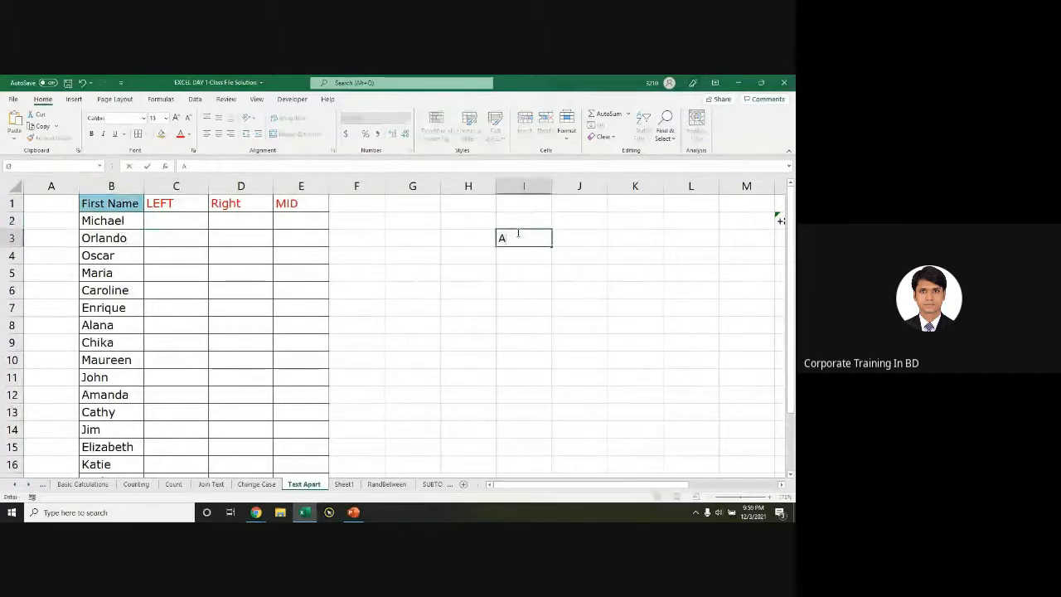
{"action": "key", "text": "BackSpace"}
{"action": "type", "text": "D092882AZ"}
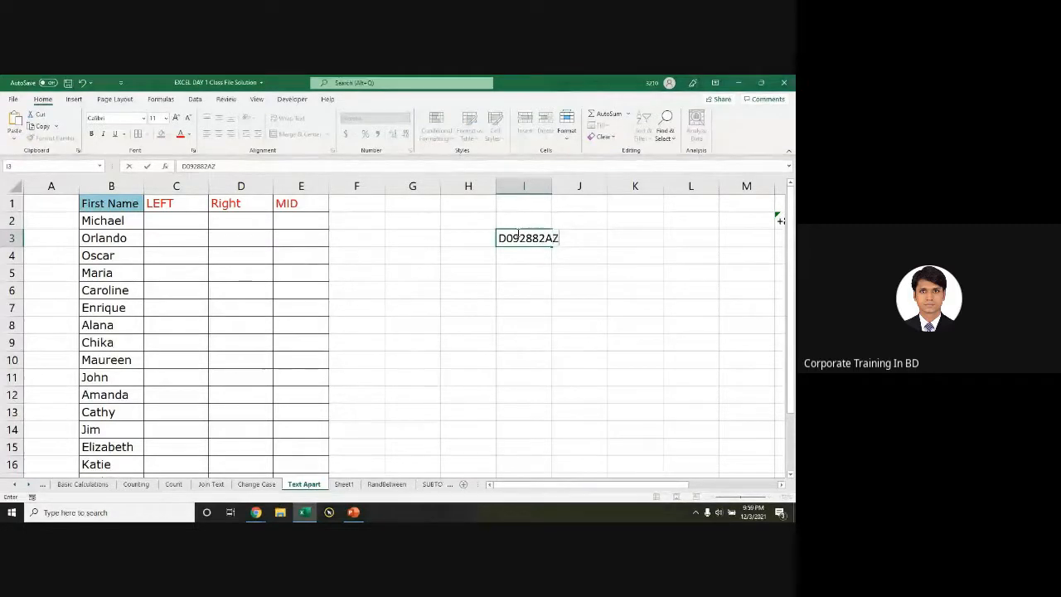
{"action": "left_click", "coordinate": [555, 277]}
Step: Edit I3 and highlight the characters of D092882AZ, then select cell I7
{"action": "left_click", "coordinate": [523, 244]}
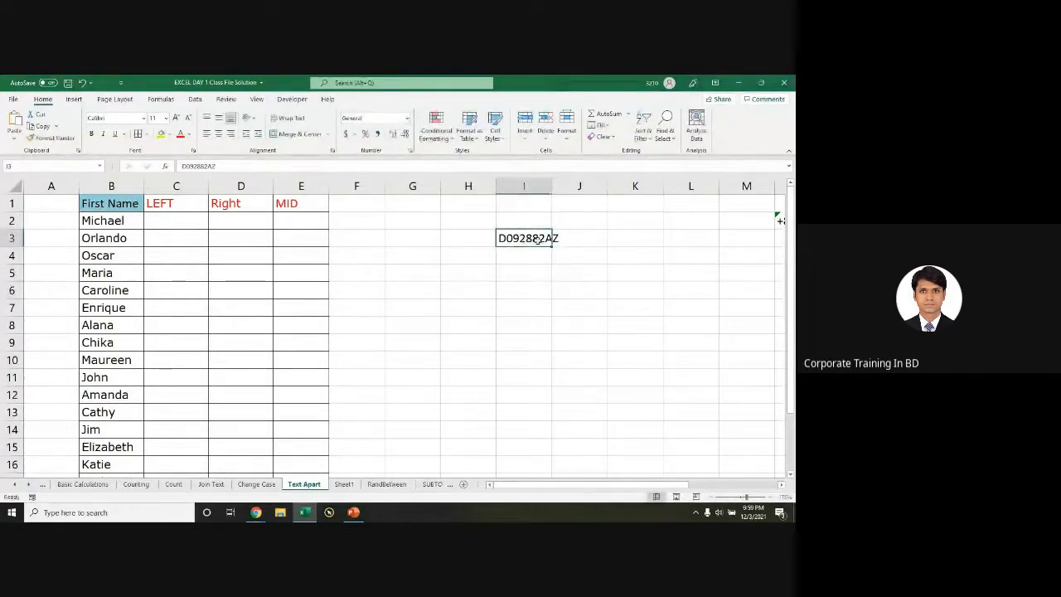
{"action": "left_click", "coordinate": [563, 240]}
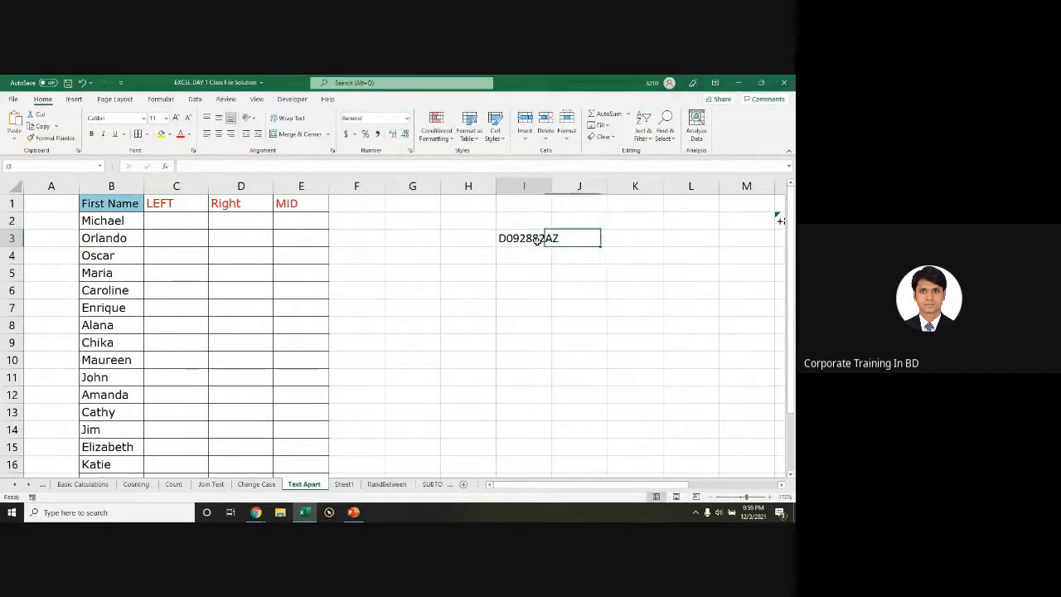
{"action": "left_click", "coordinate": [548, 238]}
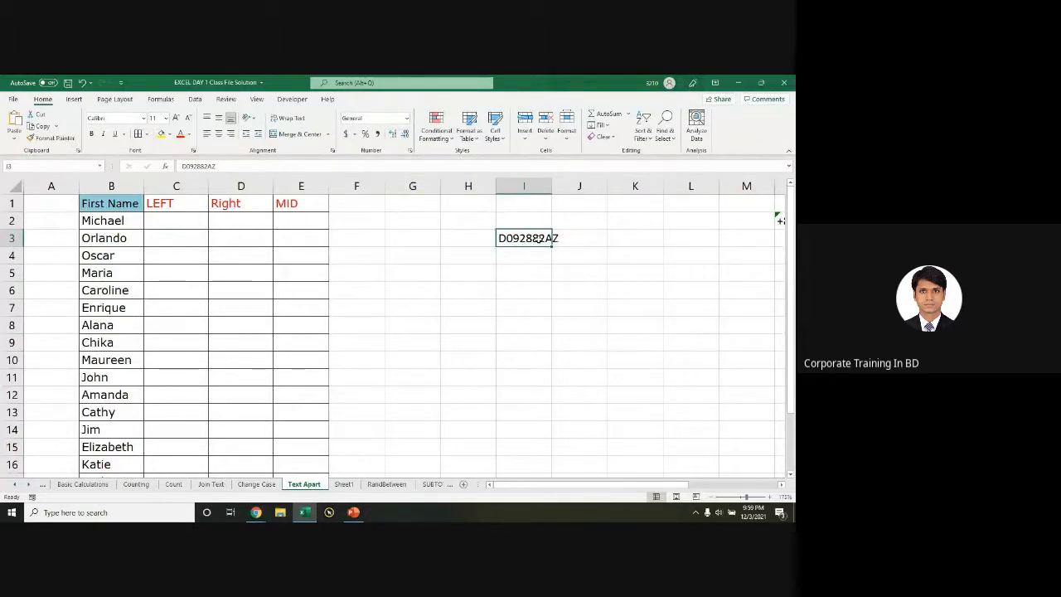
{"action": "left_click", "coordinate": [572, 237]}
{"action": "left_click", "coordinate": [525, 239]}
{"action": "double_click", "coordinate": [533, 238]}
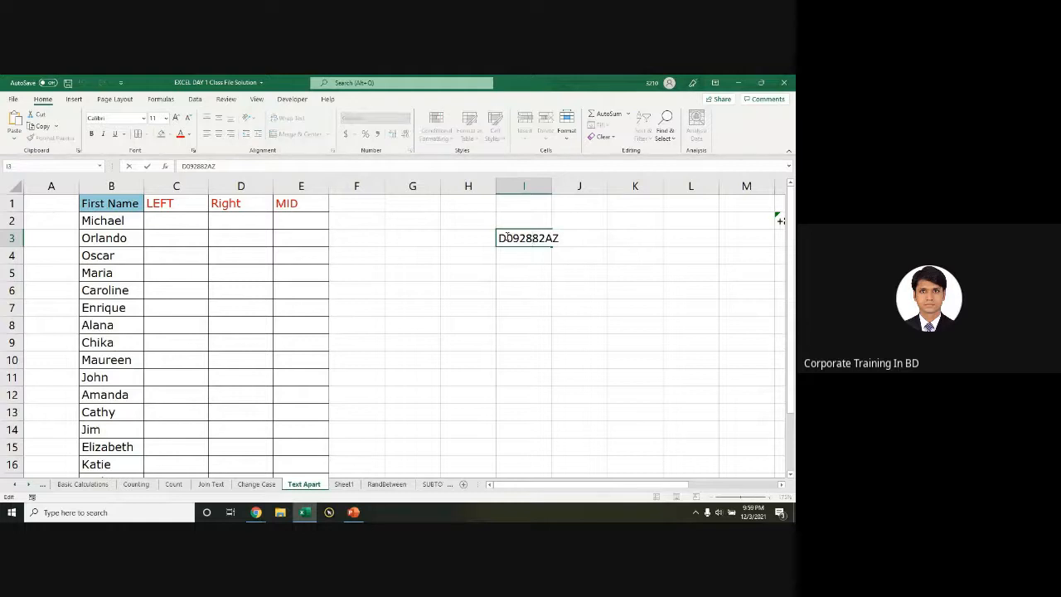
{"action": "left_click_drag", "start_coordinate": [500, 238], "coordinate": [561, 239]}
{"action": "left_click", "coordinate": [529, 240]}
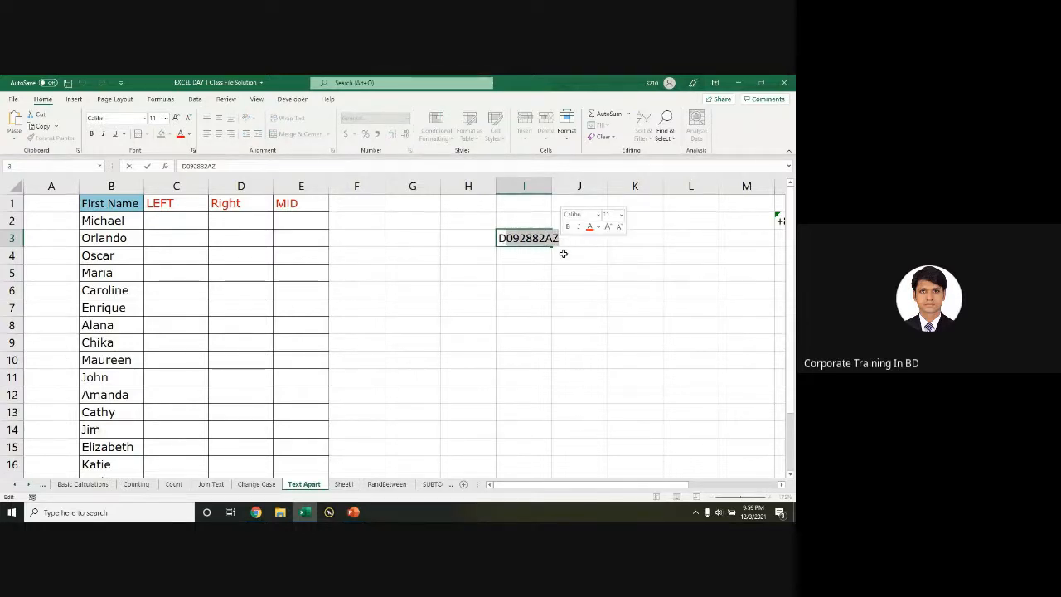
{"action": "left_click", "coordinate": [557, 261]}
{"action": "left_click", "coordinate": [518, 308]}
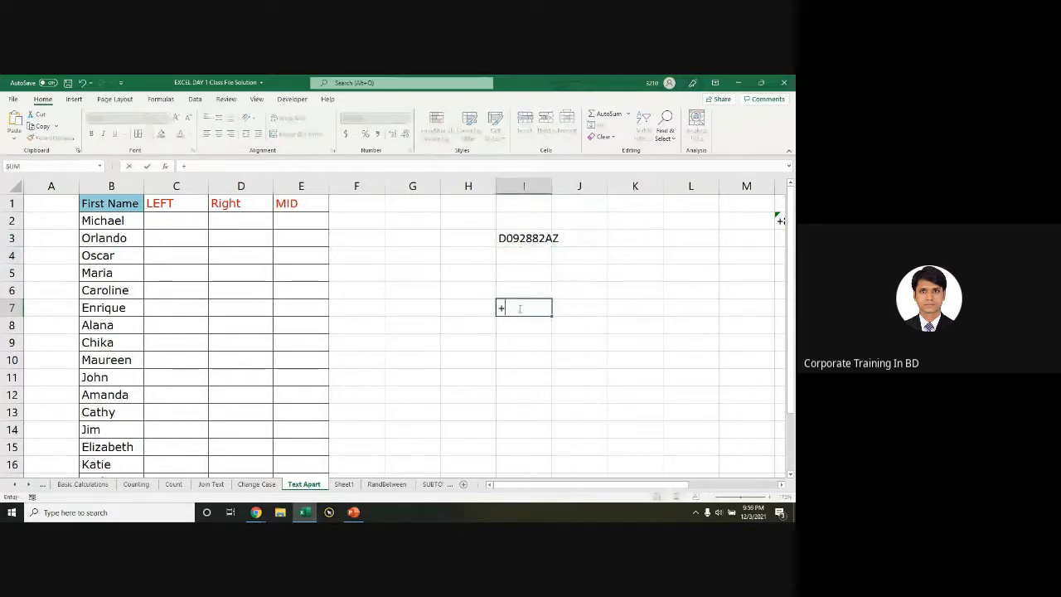
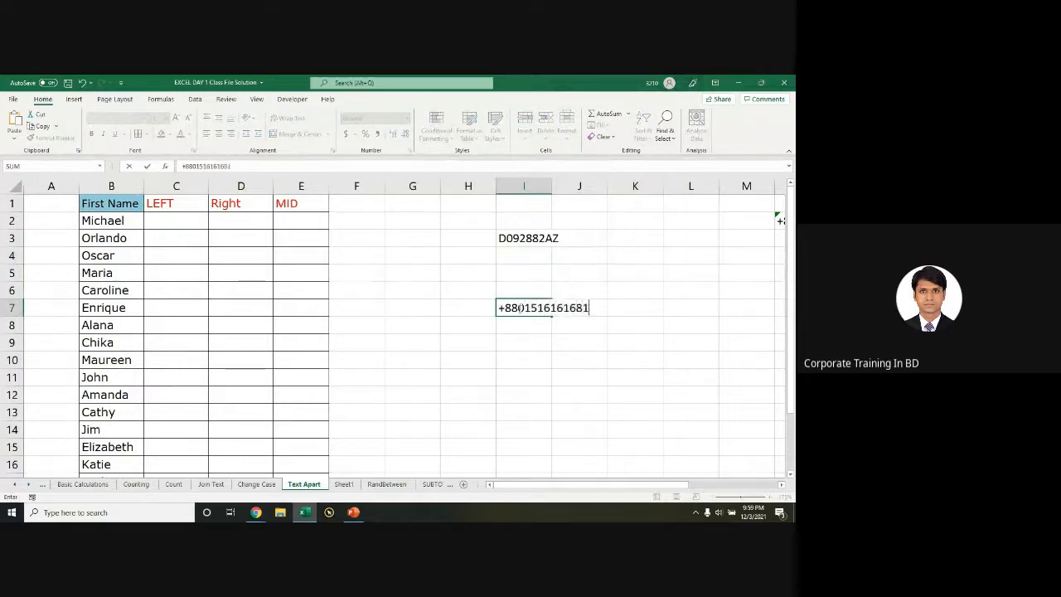
Step: Enter a phone number with country code in I7 and widen column I
{"action": "key", "text": "Return"}
{"action": "left_click_drag", "start_coordinate": [552, 186], "coordinate": [594, 195]}
Step: Re-enter the number in I7 with a leading +, shown as 8.80152E+12, and narrow column I
{"action": "left_click", "coordinate": [551, 308]}
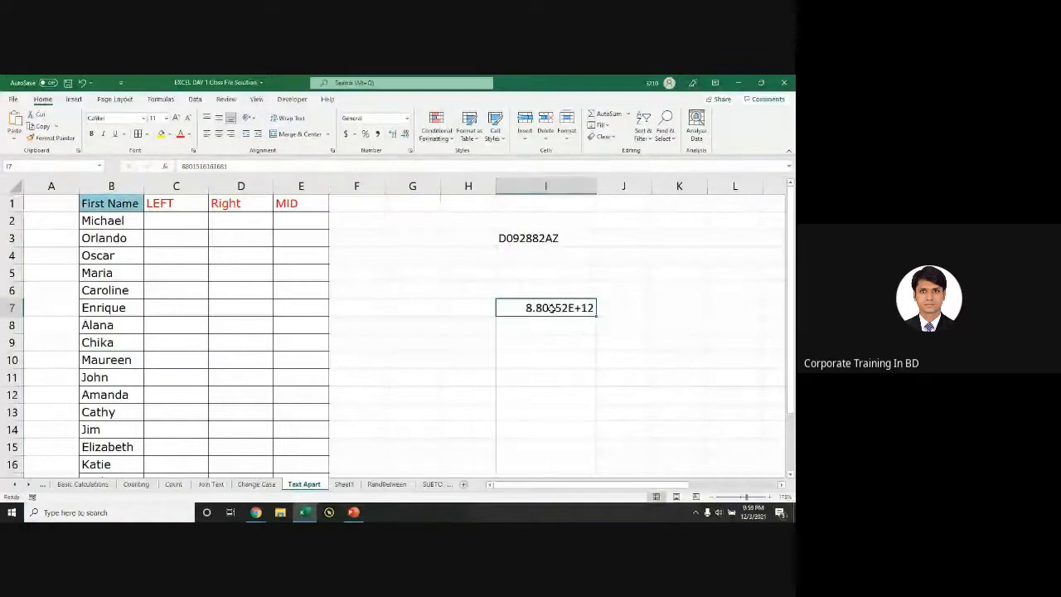
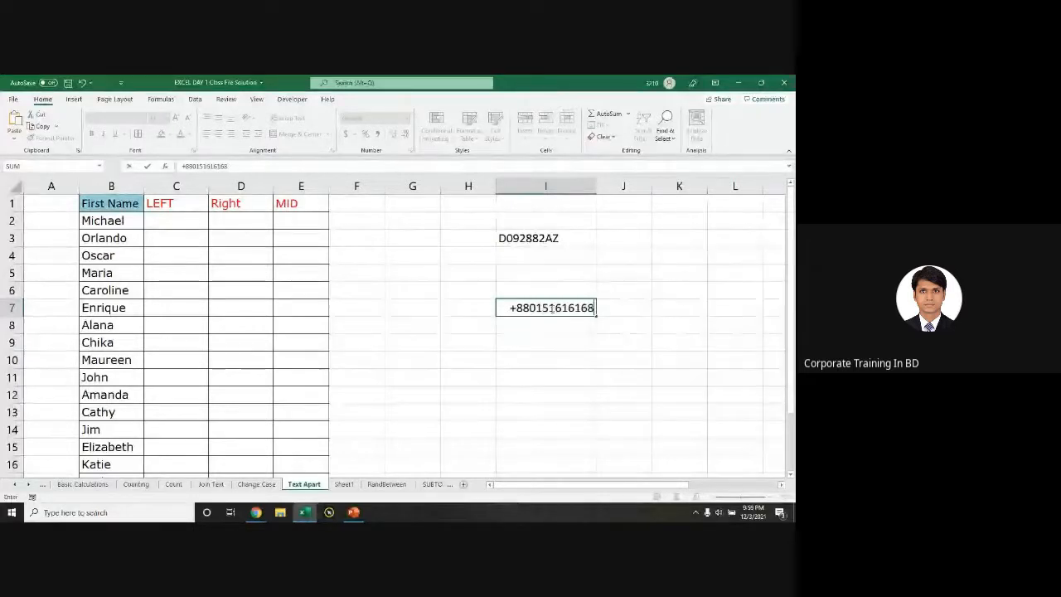
{"action": "key", "text": "Return"}
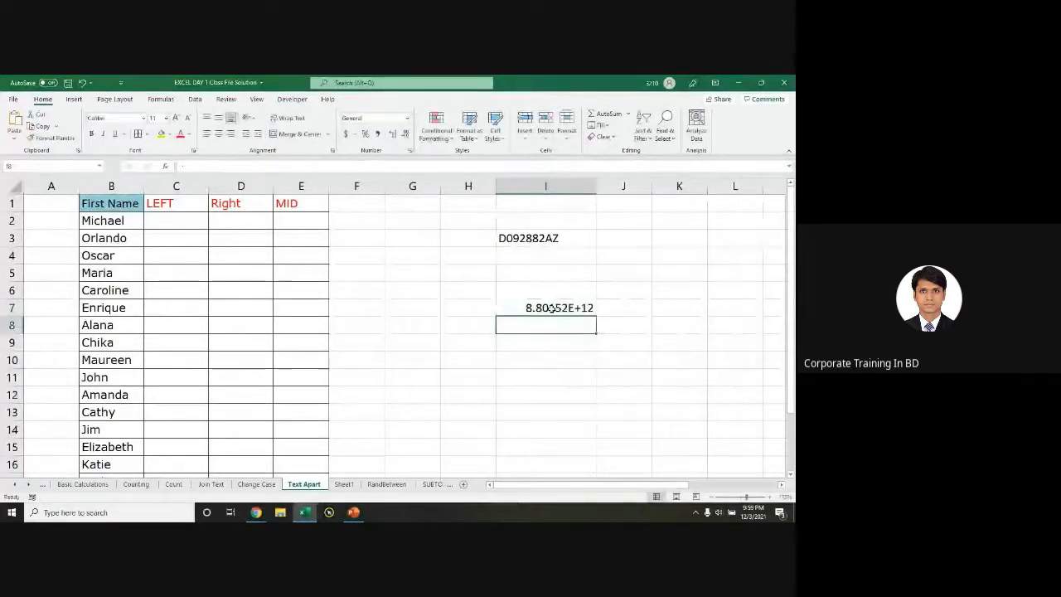
{"action": "left_click", "coordinate": [551, 308]}
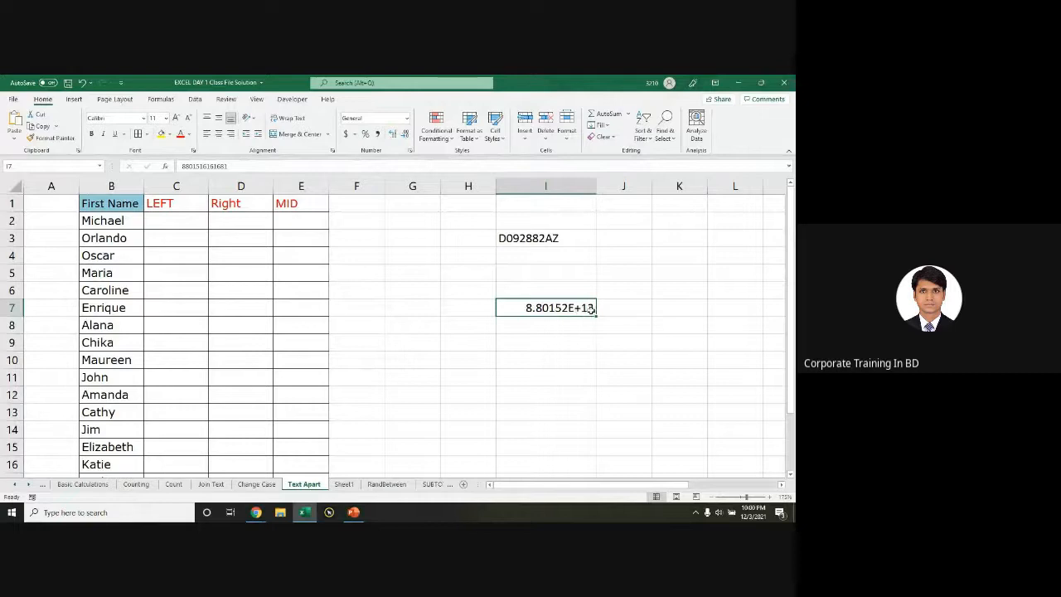
{"action": "mouse_move", "coordinate": [597, 185]}
{"action": "left_mouse_down"}
{"action": "mouse_move", "coordinate": [571, 186]}
{"action": "mouse_move", "coordinate": [584, 186]}
{"action": "left_mouse_up"}
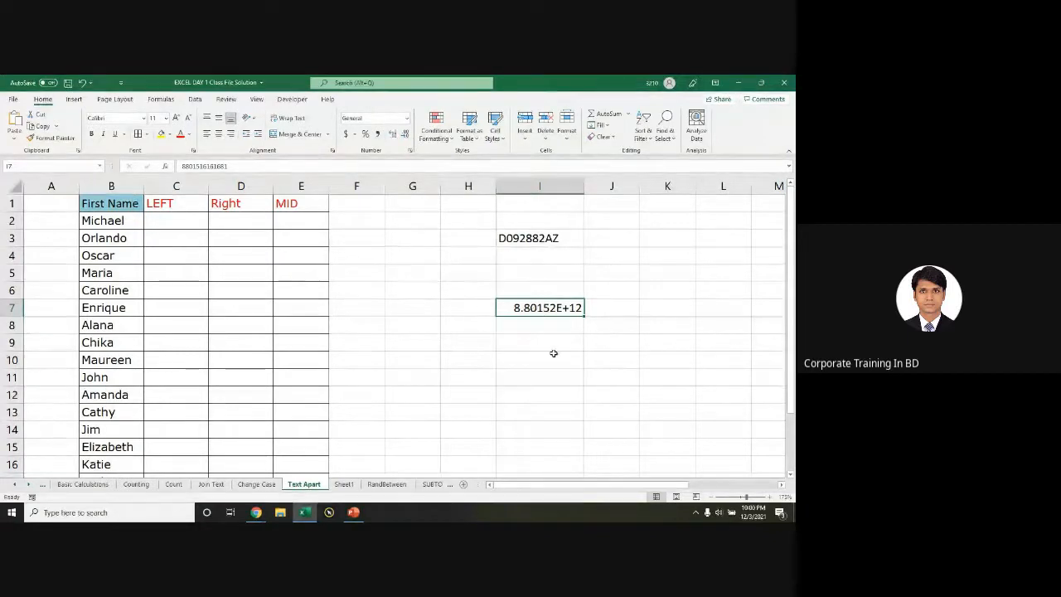
{"action": "left_click", "coordinate": [548, 344]}
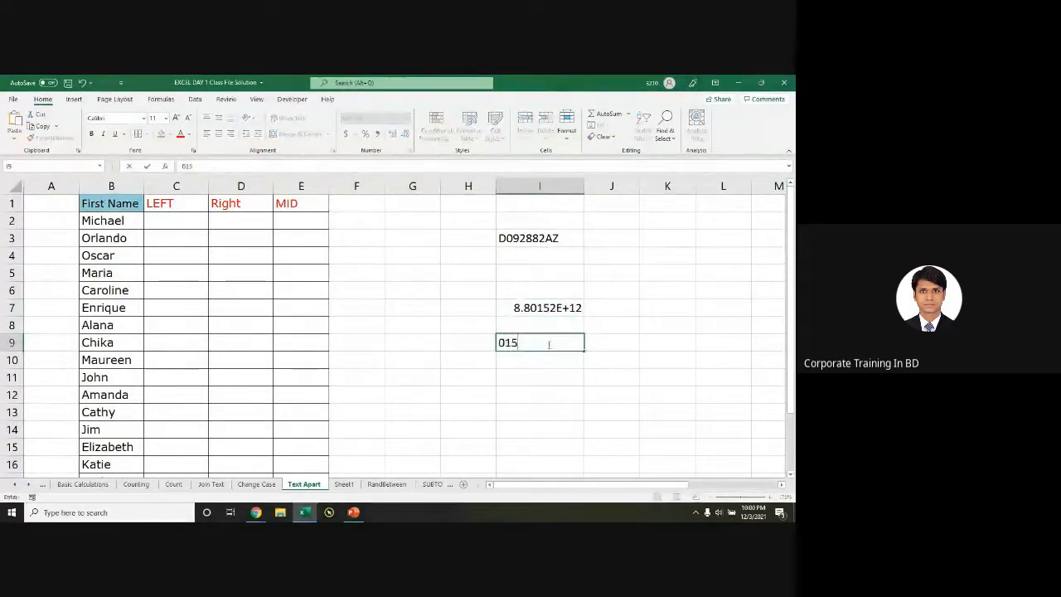
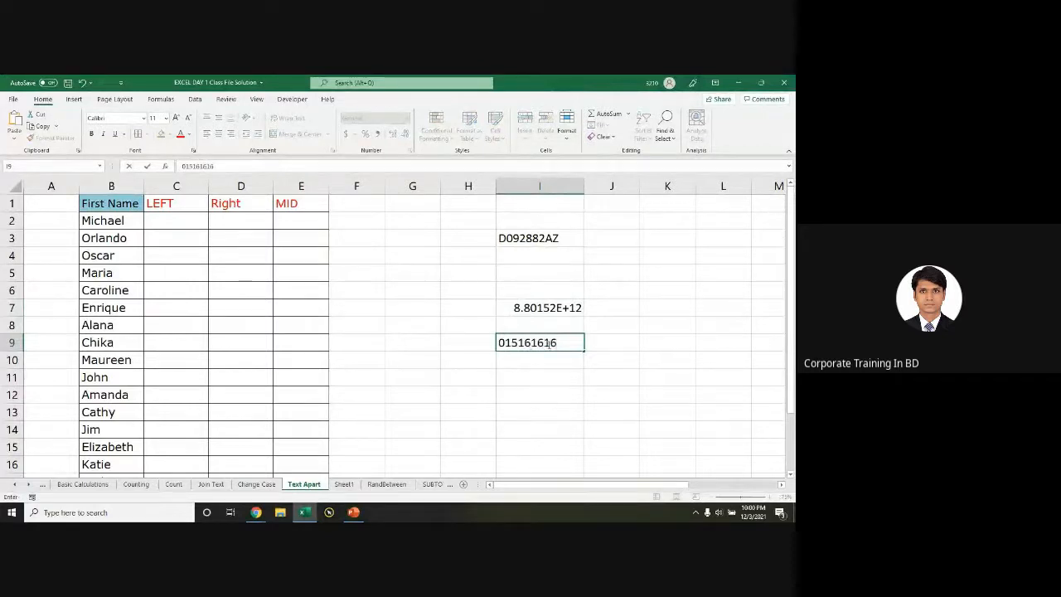
Step: Enter a phone number with a leading zero in I9, which loses the zero
{"action": "key", "text": "ctrl+Return"}
{"action": "key", "text": "Return"}
{"action": "left_click", "coordinate": [545, 343]}
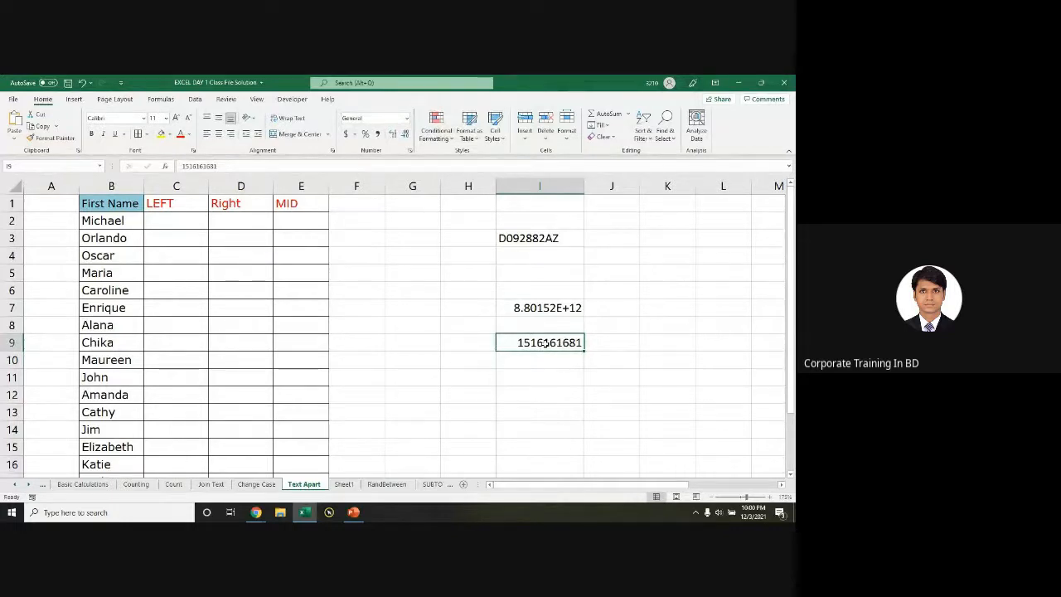
{"action": "left_click_drag", "start_coordinate": [540, 258], "coordinate": [544, 390]}
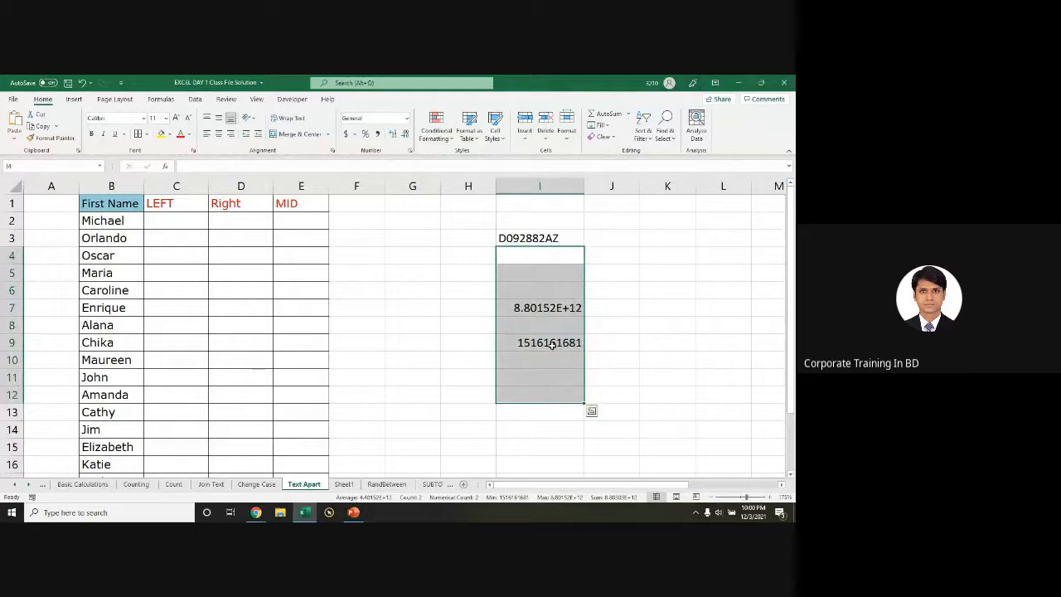
{"action": "left_click", "coordinate": [516, 344]}
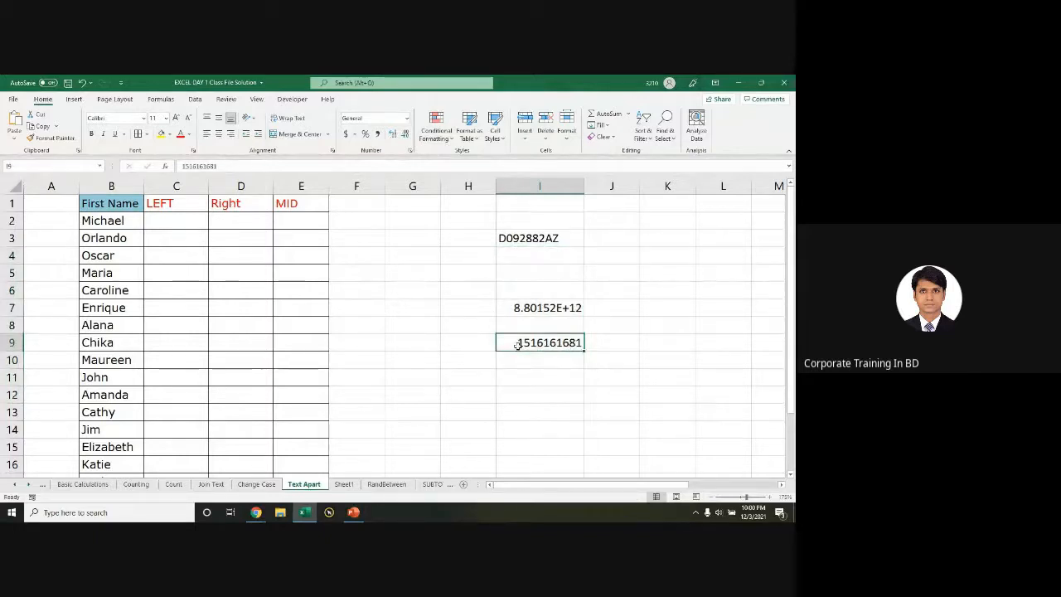
Step: Re-enter the number in I9 with a leading apostrophe as text, widen column I, select I11:I14
{"action": "type", "text": "'"}
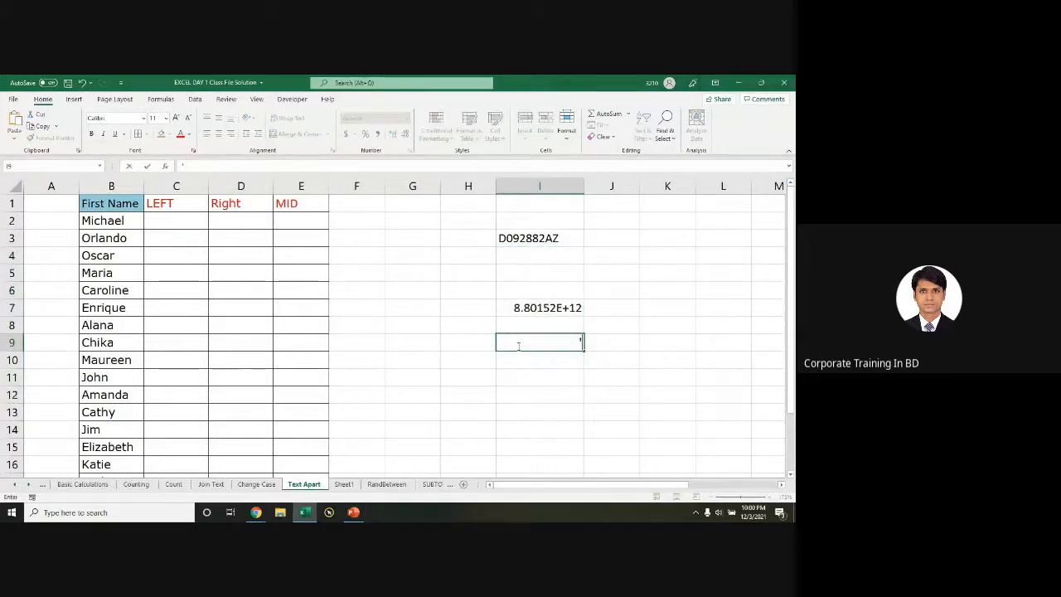
{"action": "key", "text": "Return"}
{"action": "left_click", "coordinate": [519, 347]}
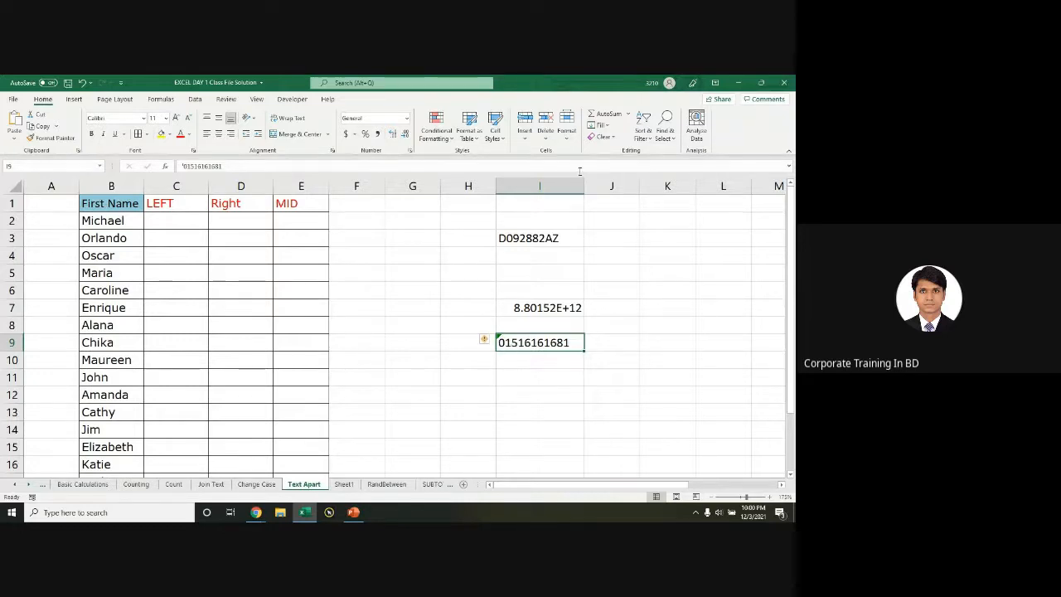
{"action": "left_click_drag", "start_coordinate": [583, 186], "coordinate": [609, 186]}
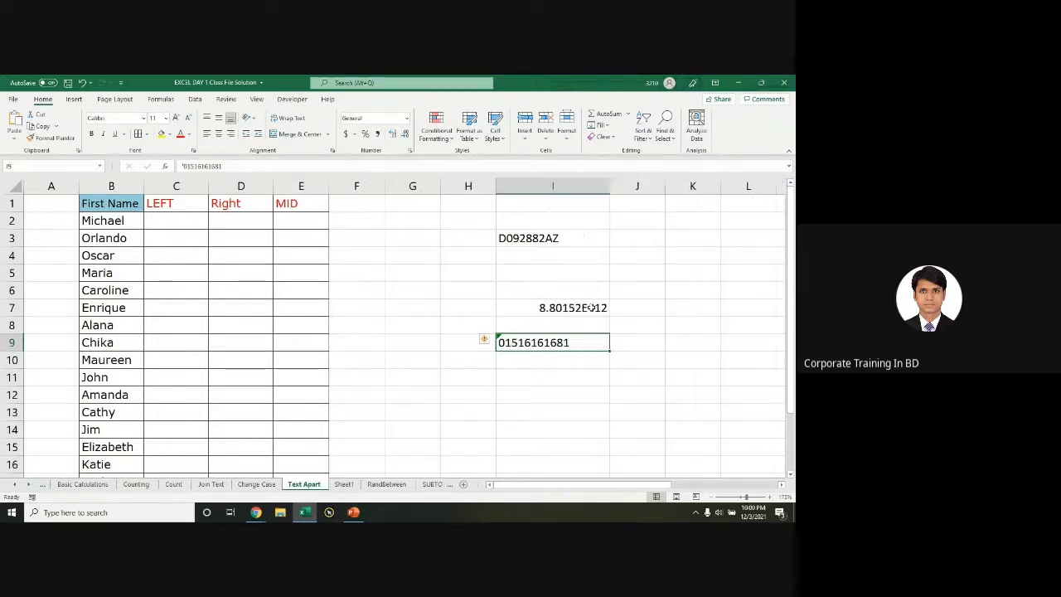
{"action": "double_click", "coordinate": [512, 344]}
{"action": "double_click", "coordinate": [543, 342]}
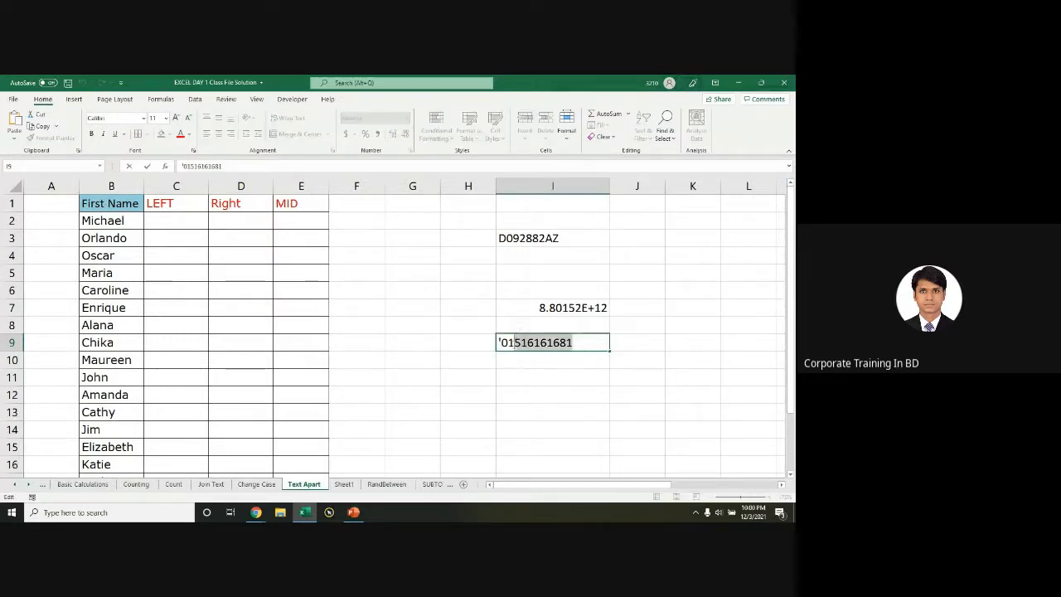
{"action": "left_click_drag", "start_coordinate": [545, 375], "coordinate": [547, 430]}
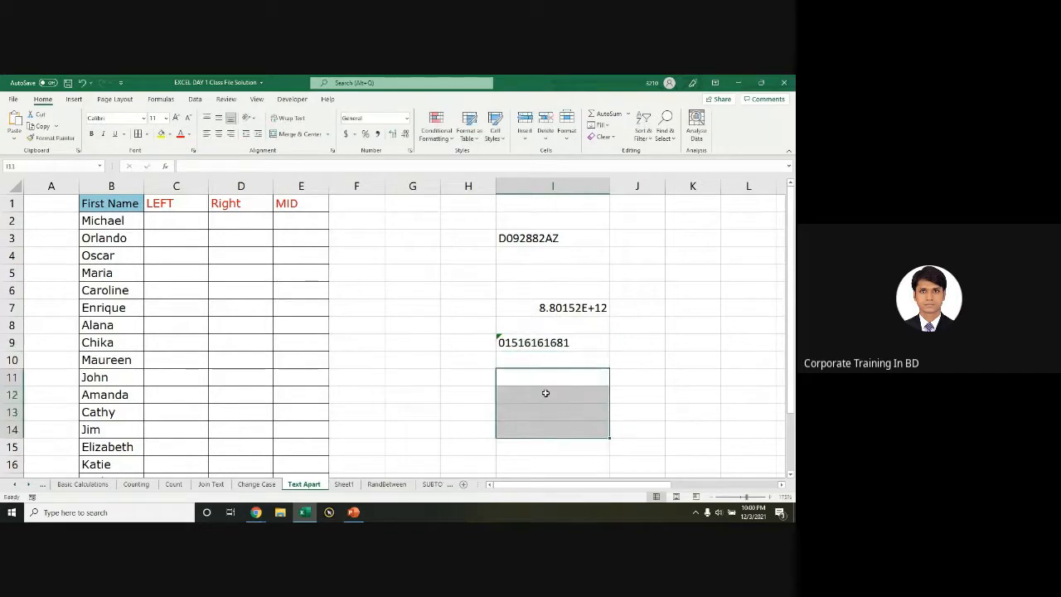
Step: Format I11:I14 as Text and enter a zero-leading number in I12
{"action": "left_click", "coordinate": [405, 118]}
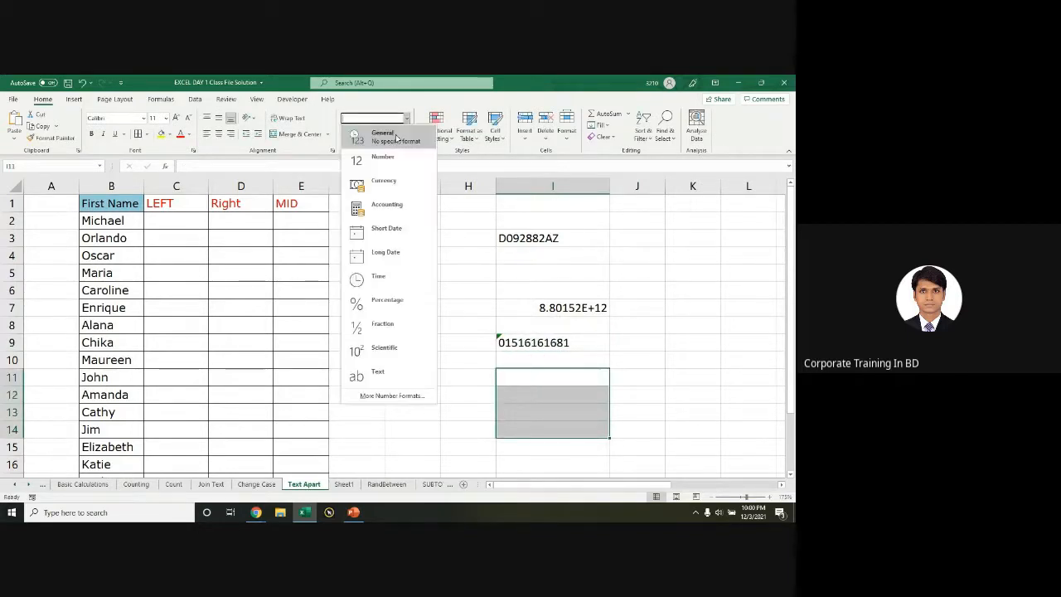
{"action": "left_click", "coordinate": [378, 375]}
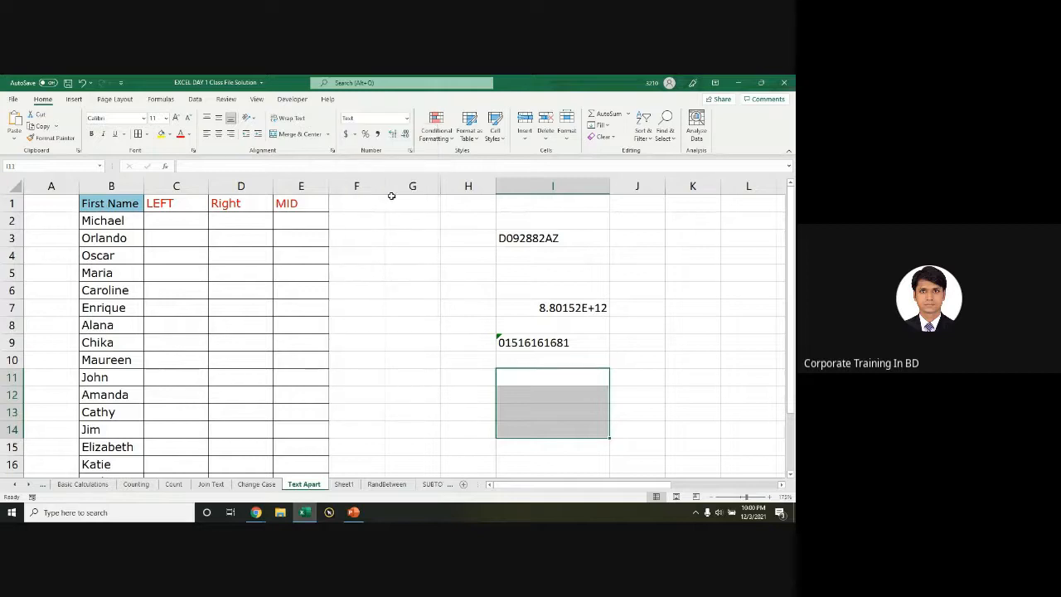
{"action": "left_click", "coordinate": [534, 396]}
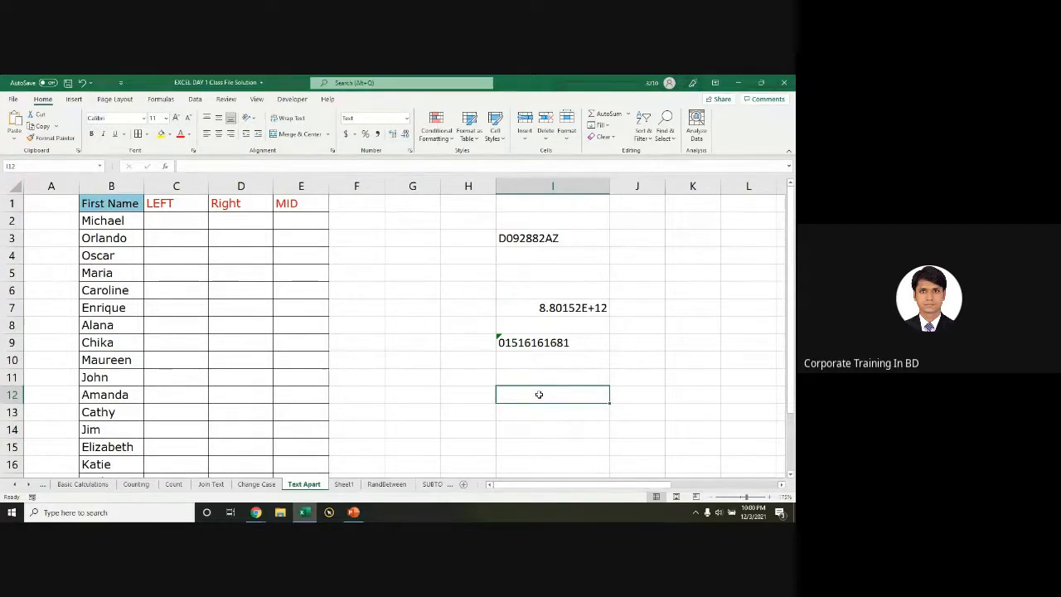
{"action": "type", "text": "0151616"}
{"action": "key", "text": "Return"}
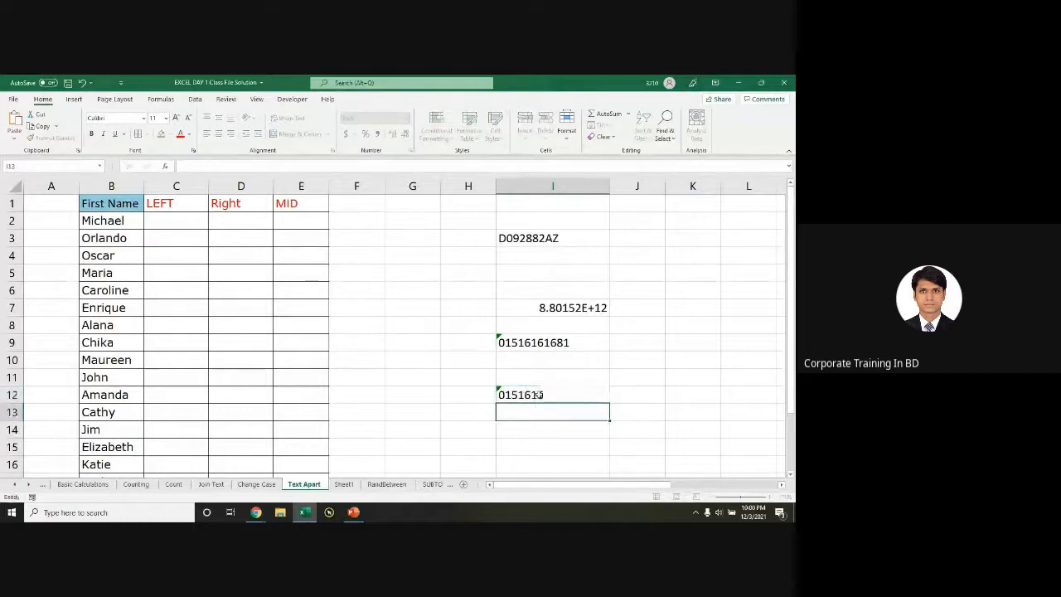
{"action": "left_click", "coordinate": [525, 396]}
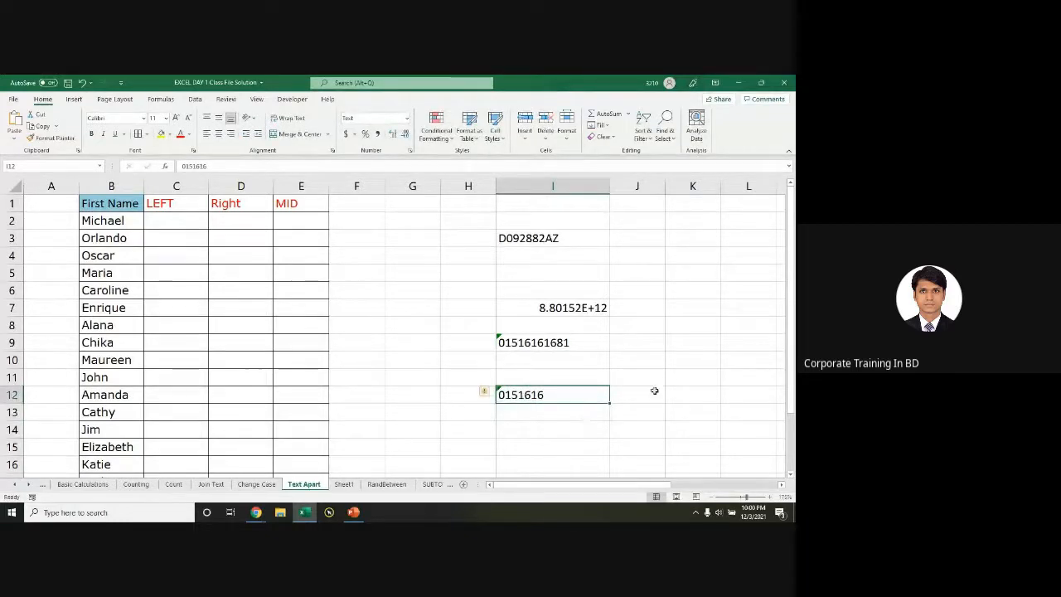
Step: Enter a test value 55 in J12 and compare with the scientific-notation number in I7
{"action": "left_click", "coordinate": [654, 394]}
{"action": "type", "text": "55"}
{"action": "key", "text": "Return"}
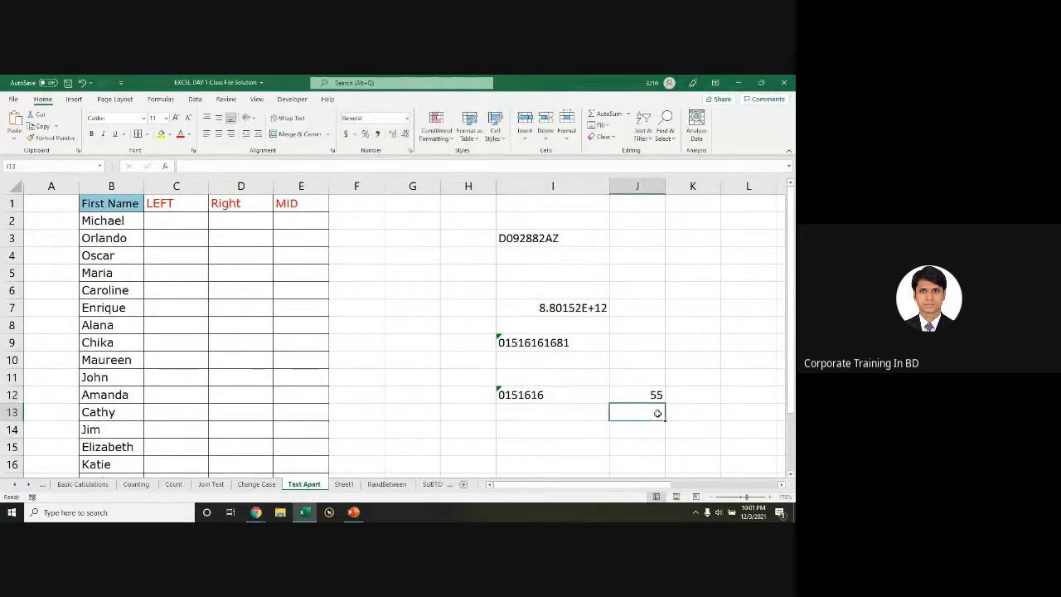
{"action": "left_click", "coordinate": [562, 396]}
{"action": "left_click", "coordinate": [568, 309]}
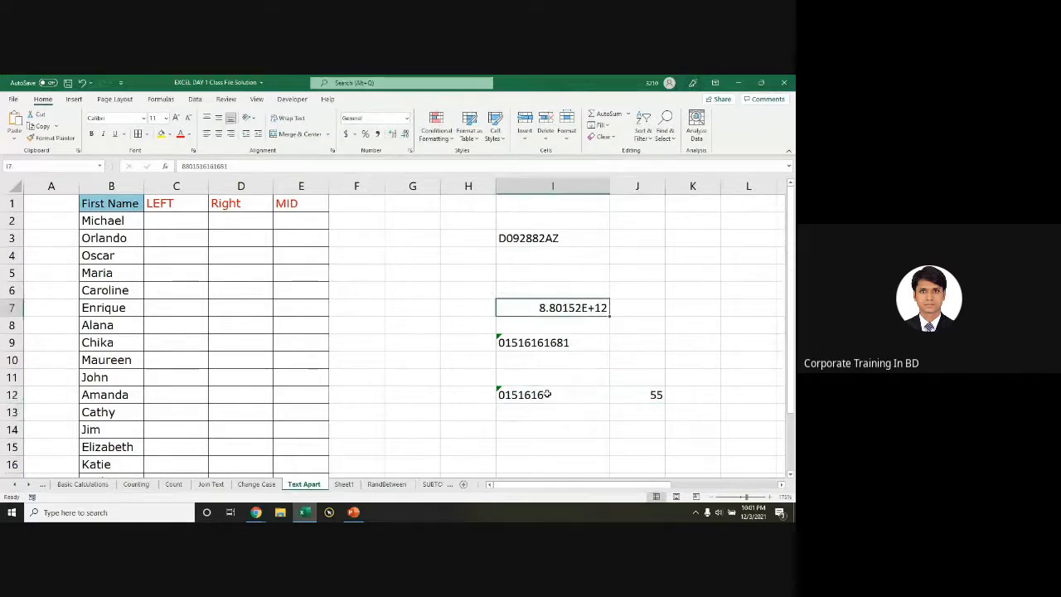
{"action": "left_click", "coordinate": [545, 395]}
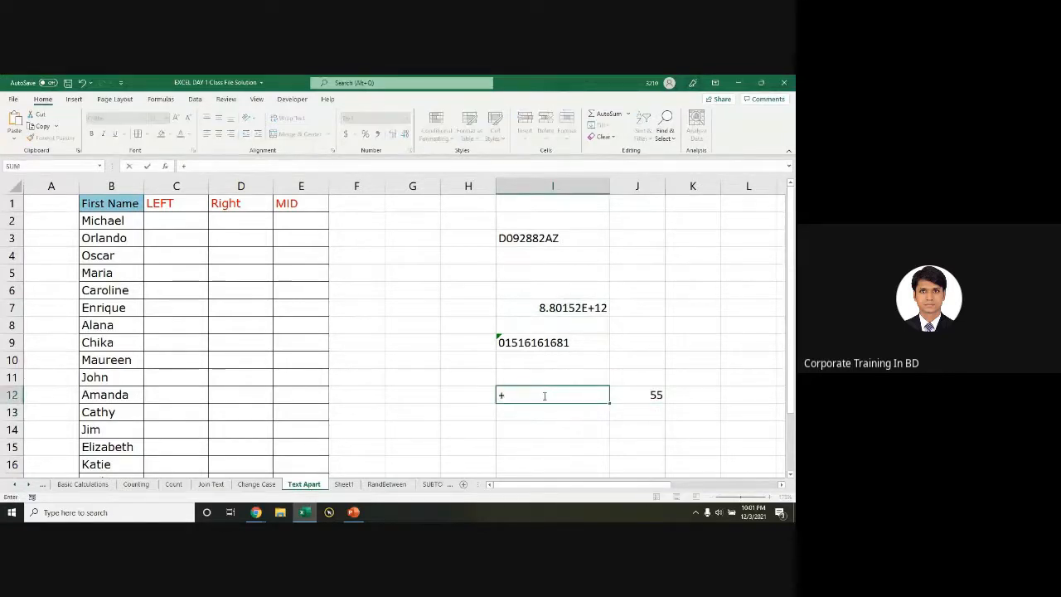
Step: Enter the plus-prefixed international phone number in I12 as text and clear the 55 from J12
{"action": "left_click", "coordinate": [556, 442]}
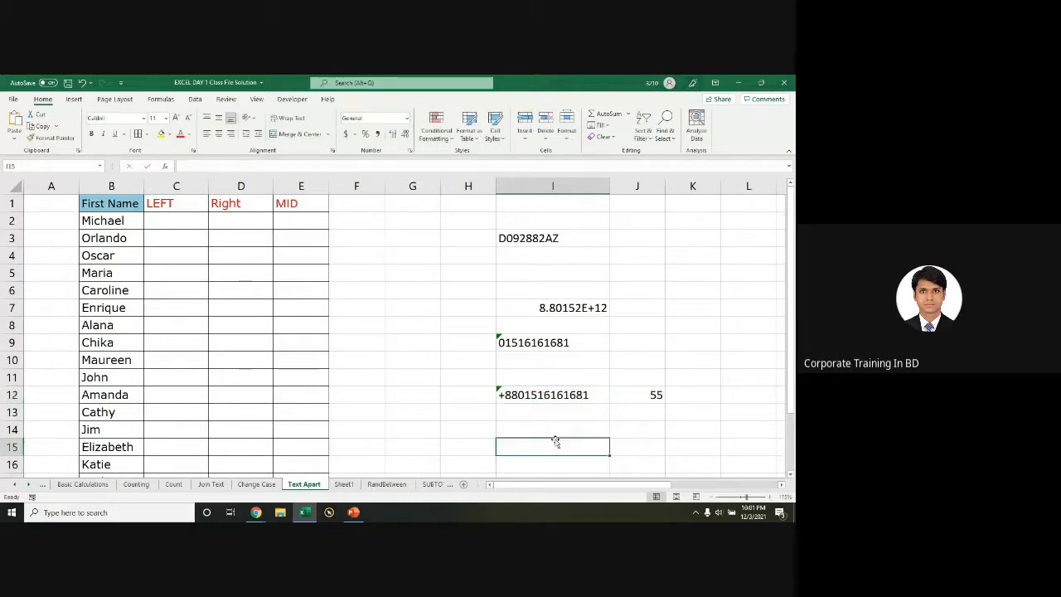
{"action": "left_click", "coordinate": [533, 404]}
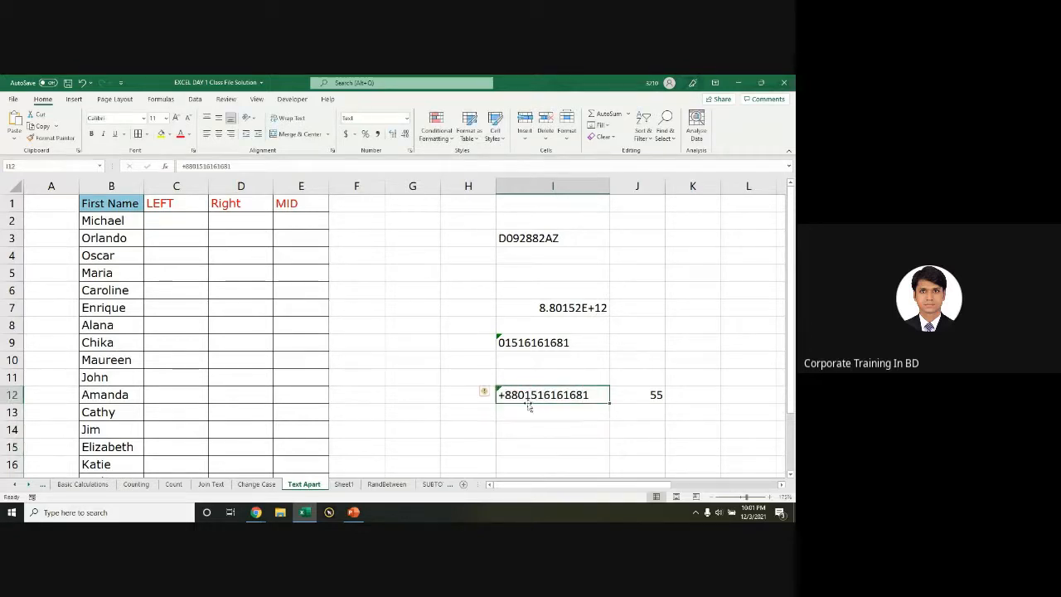
{"action": "left_click", "coordinate": [656, 396]}
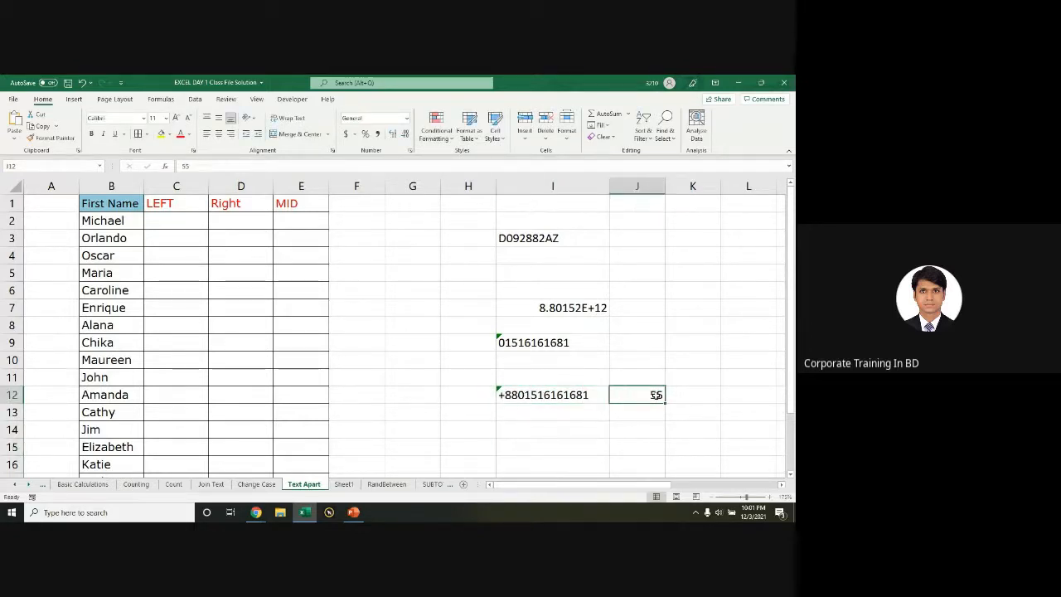
{"action": "key", "text": "Delete"}
{"action": "left_click", "coordinate": [556, 397]}
{"action": "left_click", "coordinate": [619, 403]}
{"action": "left_click", "coordinate": [548, 399]}
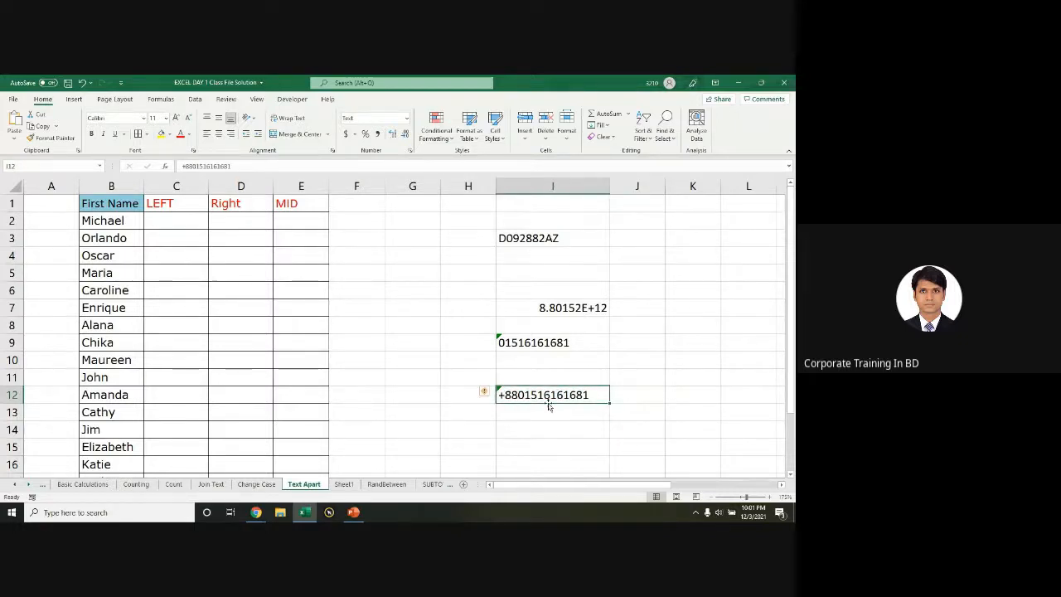
{"action": "left_click", "coordinate": [618, 397]}
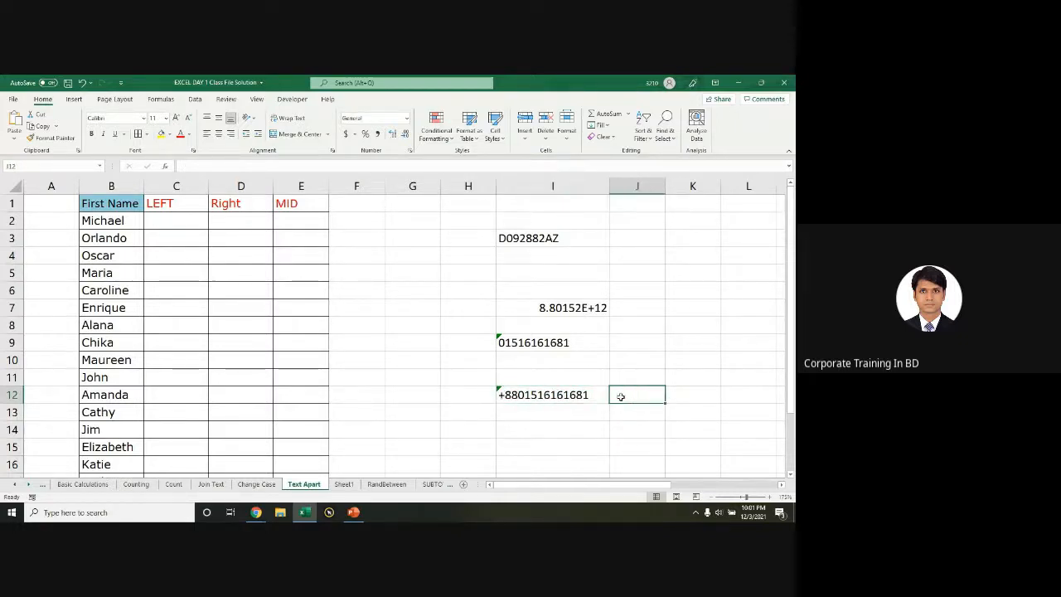
Step: Enter =LEFT(B2,3) in C2 through Function Arguments and fill it down to C16
{"action": "left_click", "coordinate": [146, 218]}
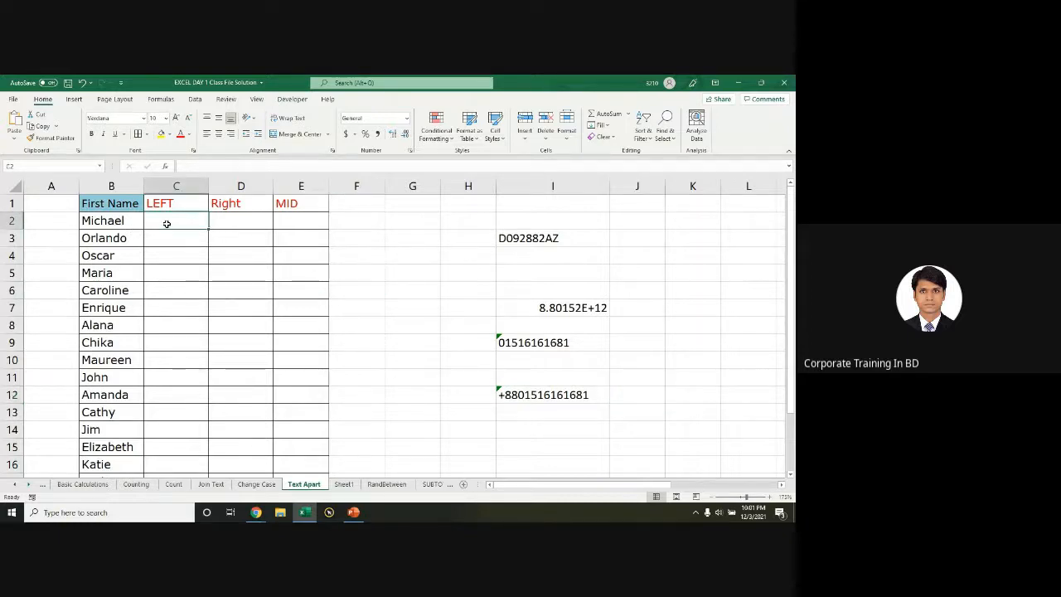
{"action": "type", "text": "="}
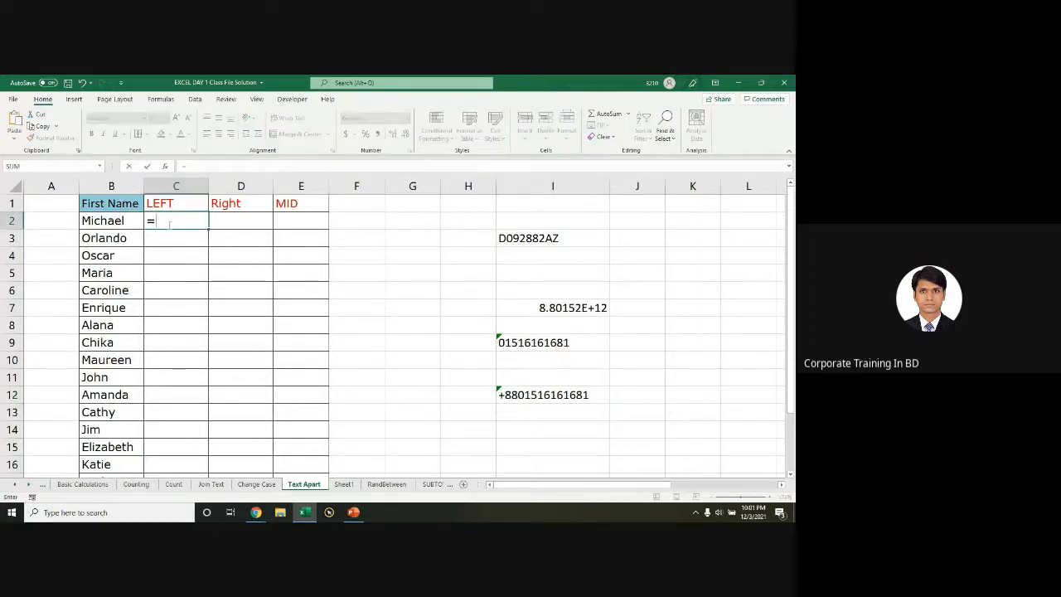
{"action": "type", "text": "left"}
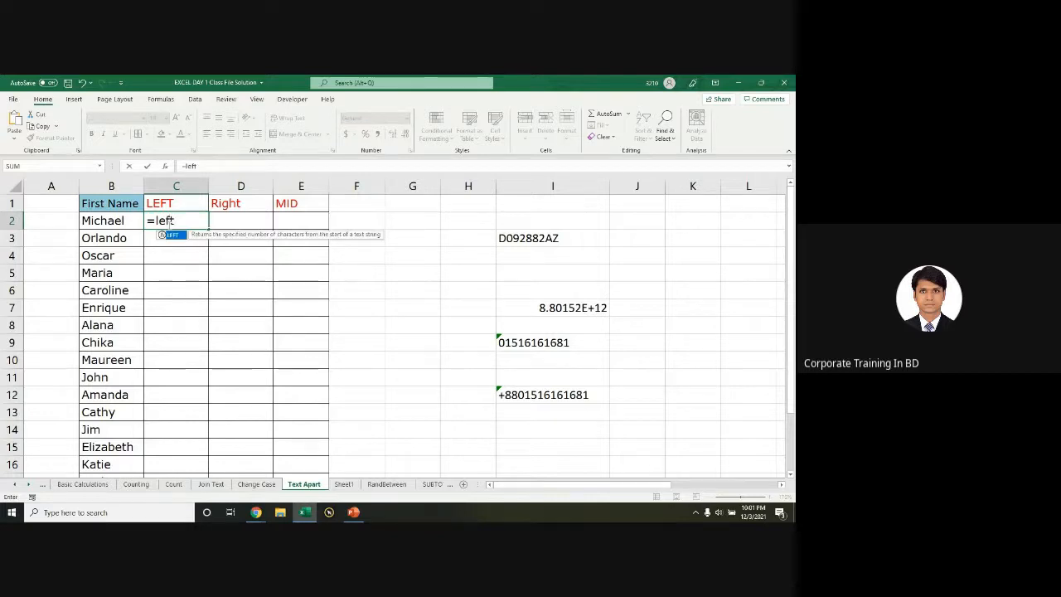
{"action": "key", "text": "Tab"}
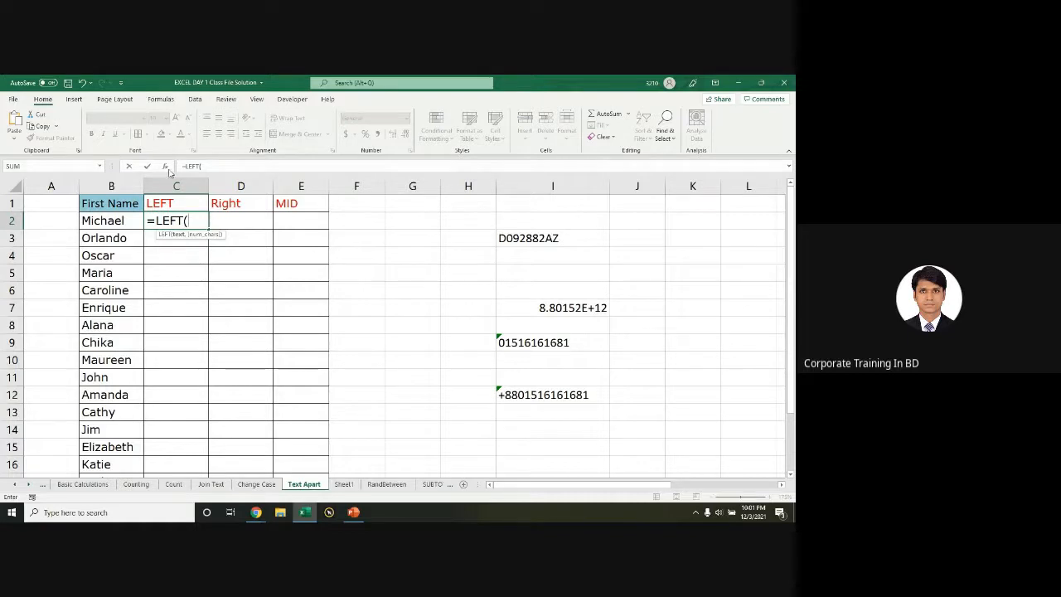
{"action": "left_click", "coordinate": [165, 167]}
{"action": "left_click_drag", "start_coordinate": [528, 292], "coordinate": [439, 204]}
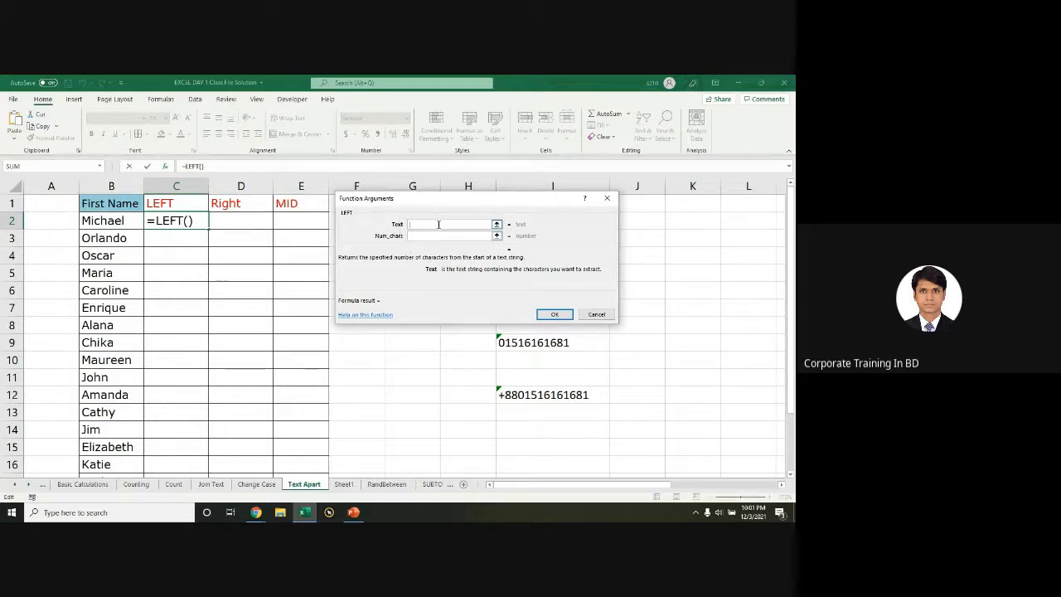
{"action": "left_click", "coordinate": [126, 220]}
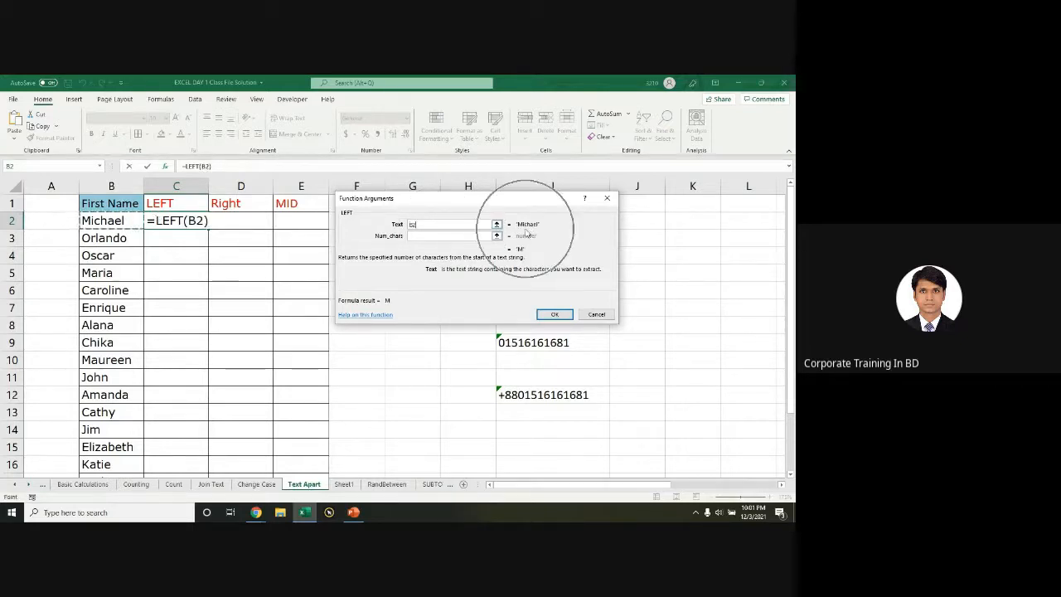
{"action": "key", "text": "Tab"}
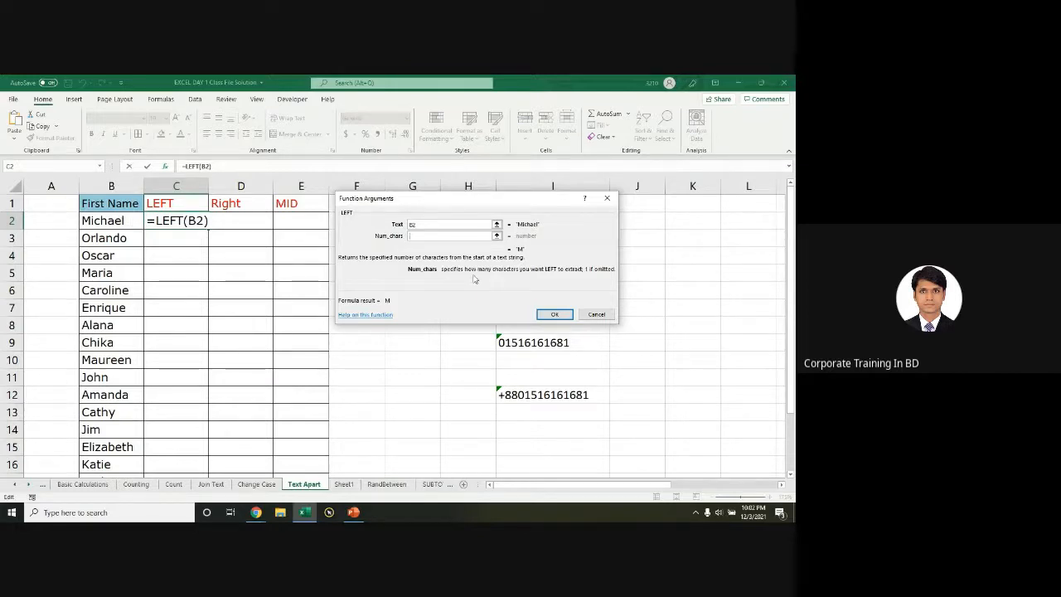
{"action": "type", "text": "3"}
{"action": "key", "text": "BackSpace"}
{"action": "type", "text": "2"}
{"action": "key", "text": "BackSpace"}
{"action": "type", "text": "3"}
{"action": "left_click", "coordinate": [553, 314]}
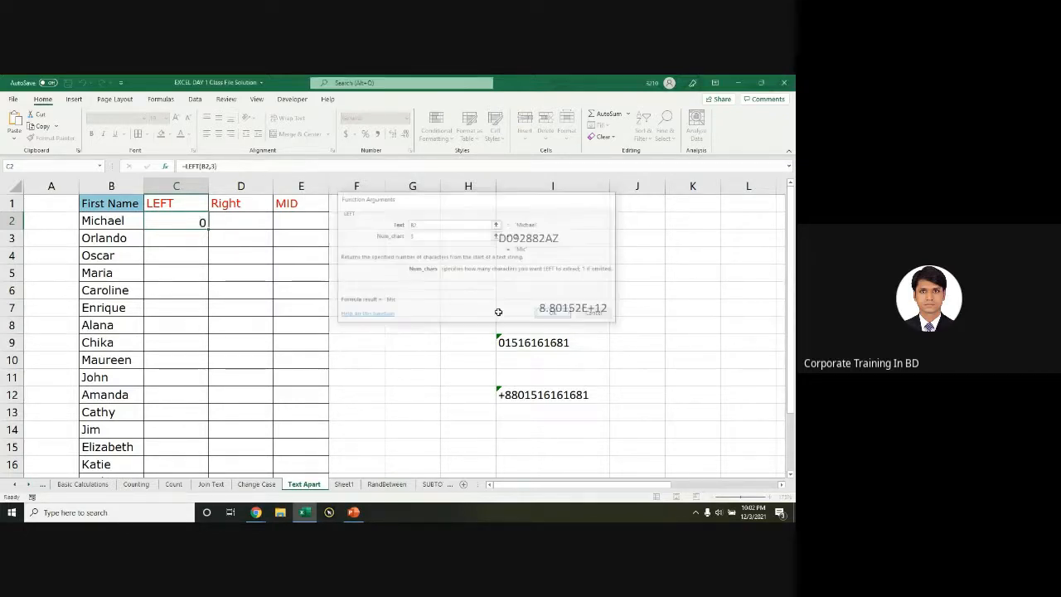
{"action": "double_click", "coordinate": [209, 230]}
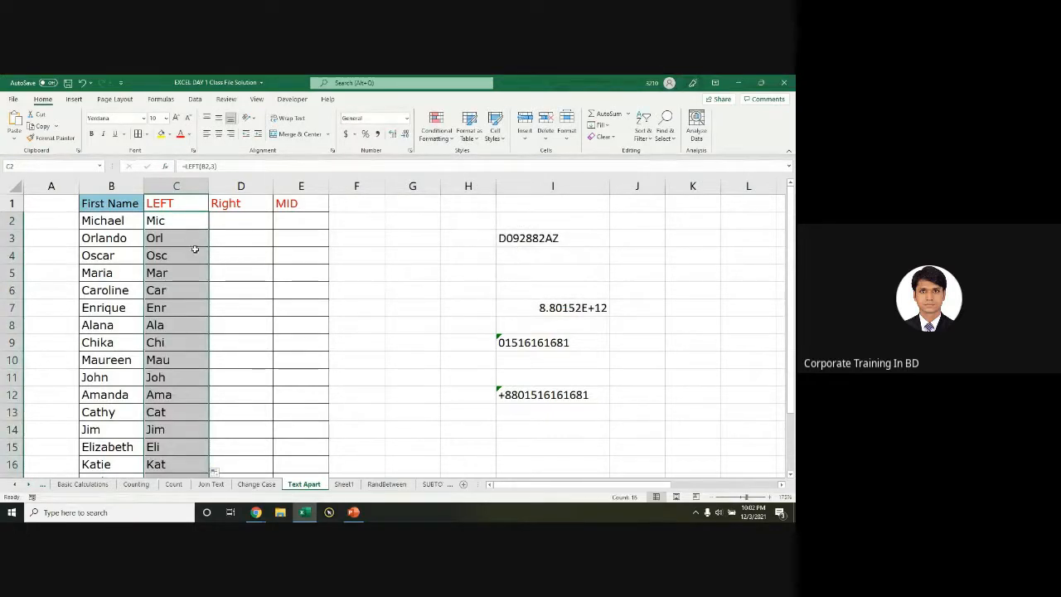
Step: Start a RIGHT formula in D2 using B2 as the text argument
{"action": "left_click", "coordinate": [259, 221]}
{"action": "type", "text": "=right"}
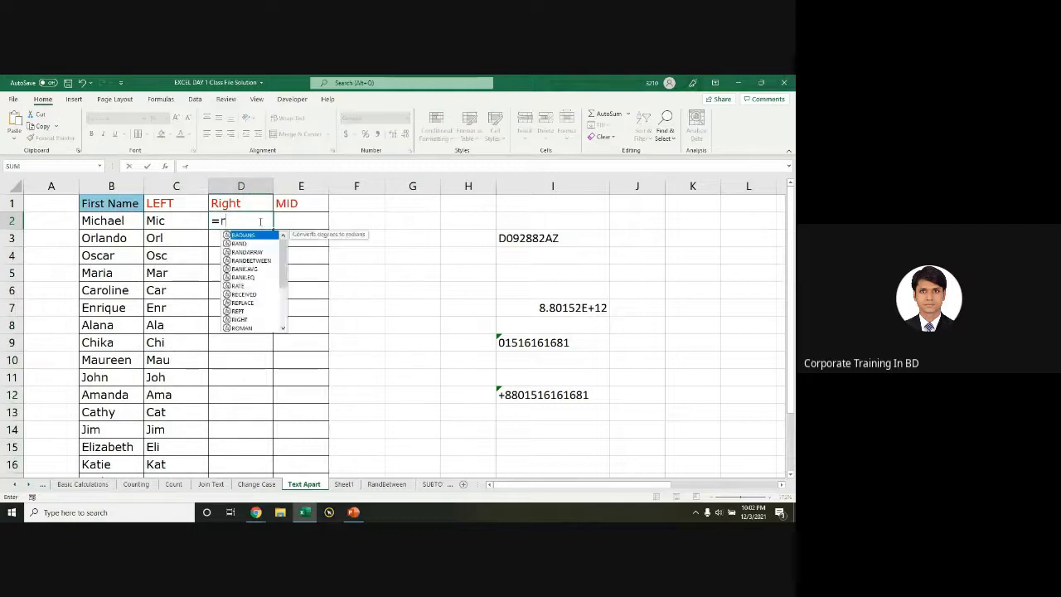
{"action": "key", "text": "Tab"}
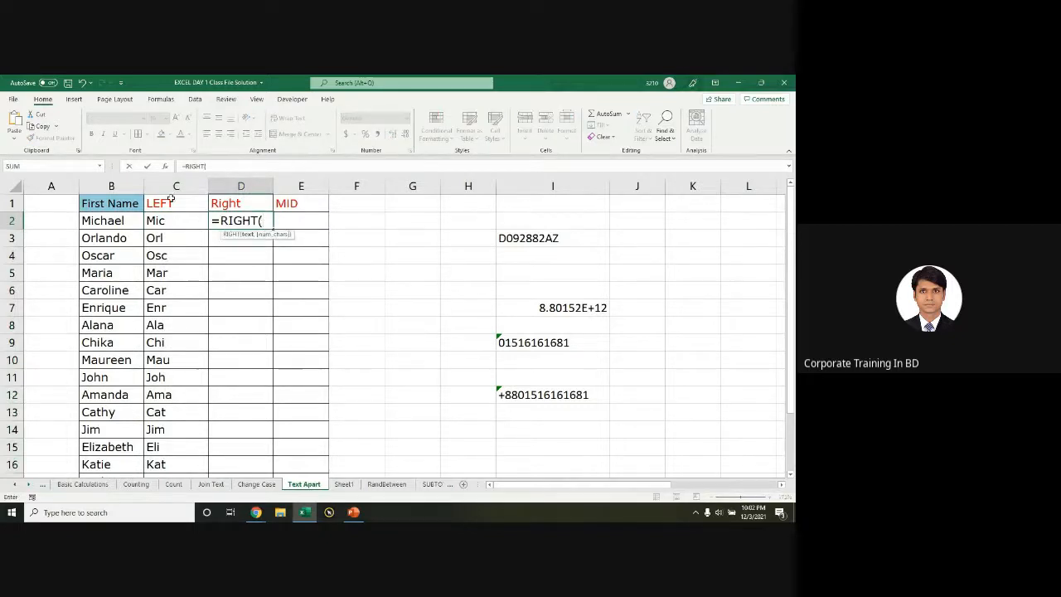
{"action": "left_click", "coordinate": [166, 167]}
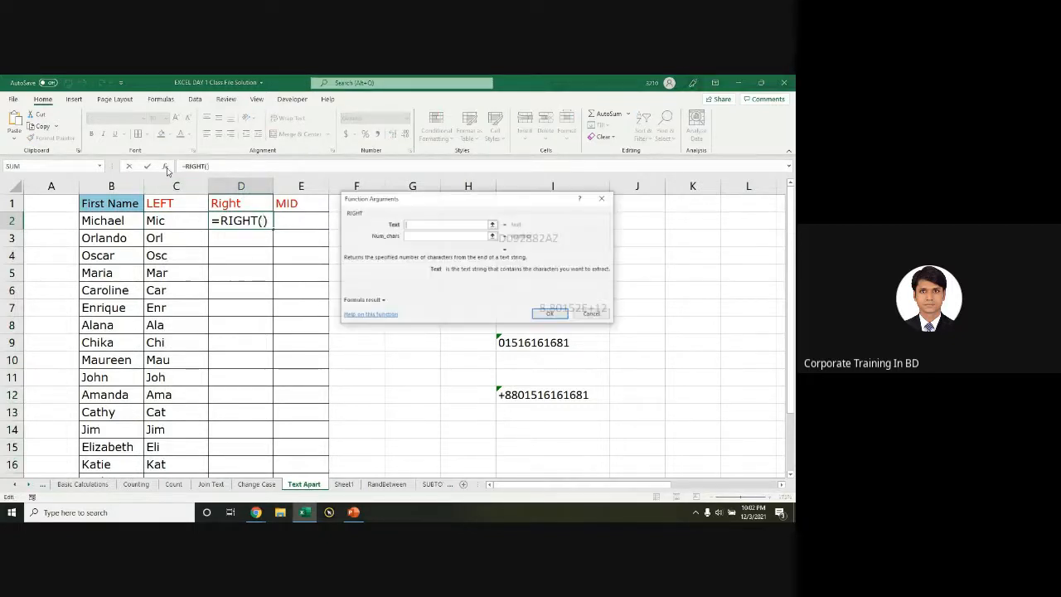
{"action": "left_click", "coordinate": [126, 217]}
{"action": "left_click", "coordinate": [418, 237]}
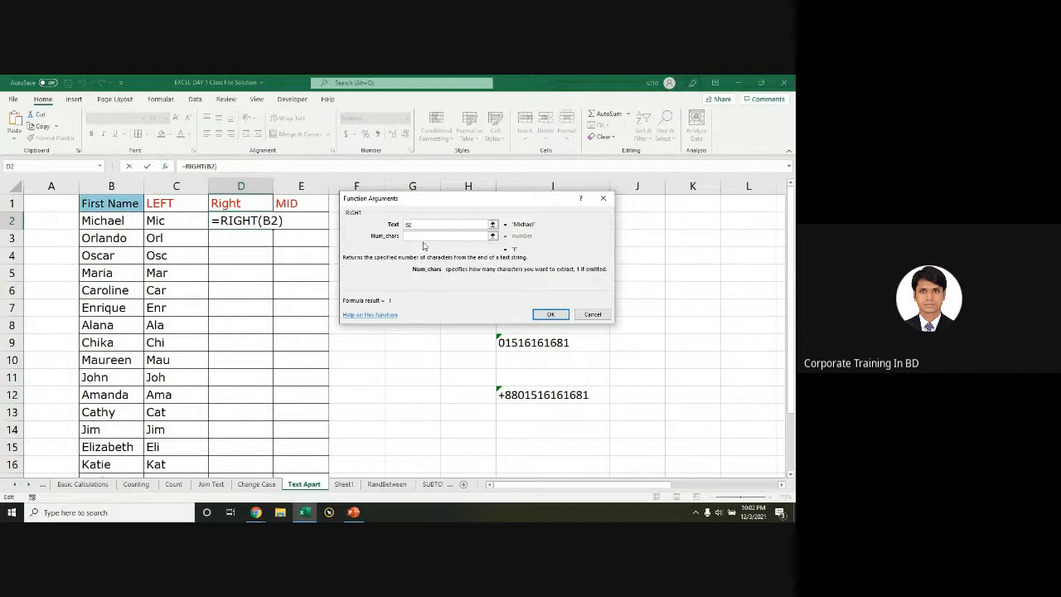
Step: Set 4 characters, fill =RIGHT(B2,4) down column D, then select C2:E5
{"action": "type", "text": "3"}
{"action": "key", "text": "BackSpace"}
{"action": "type", "text": "4"}
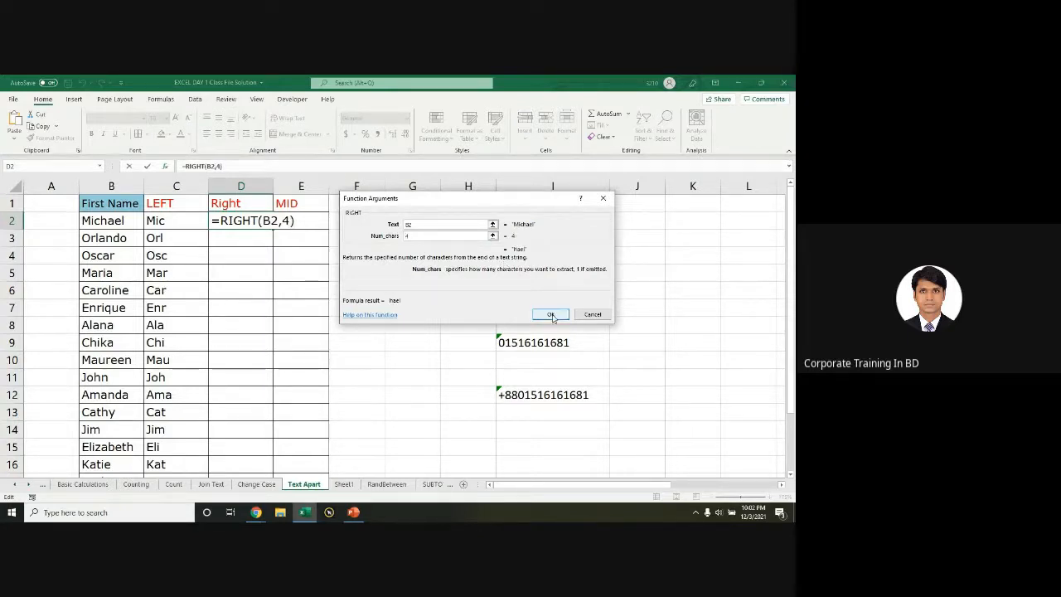
{"action": "left_click", "coordinate": [552, 315]}
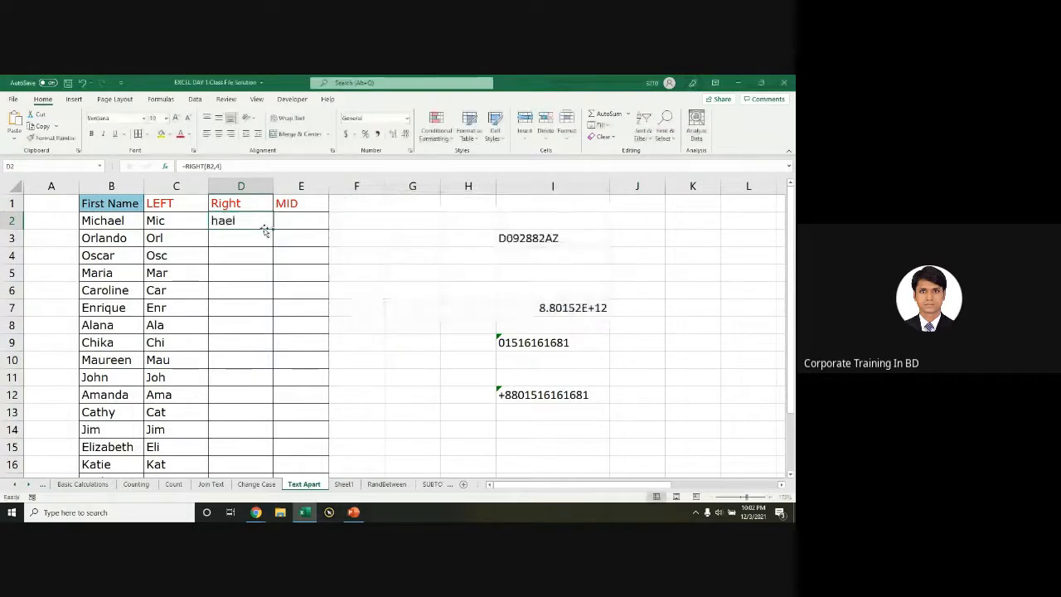
{"action": "double_click", "coordinate": [267, 229]}
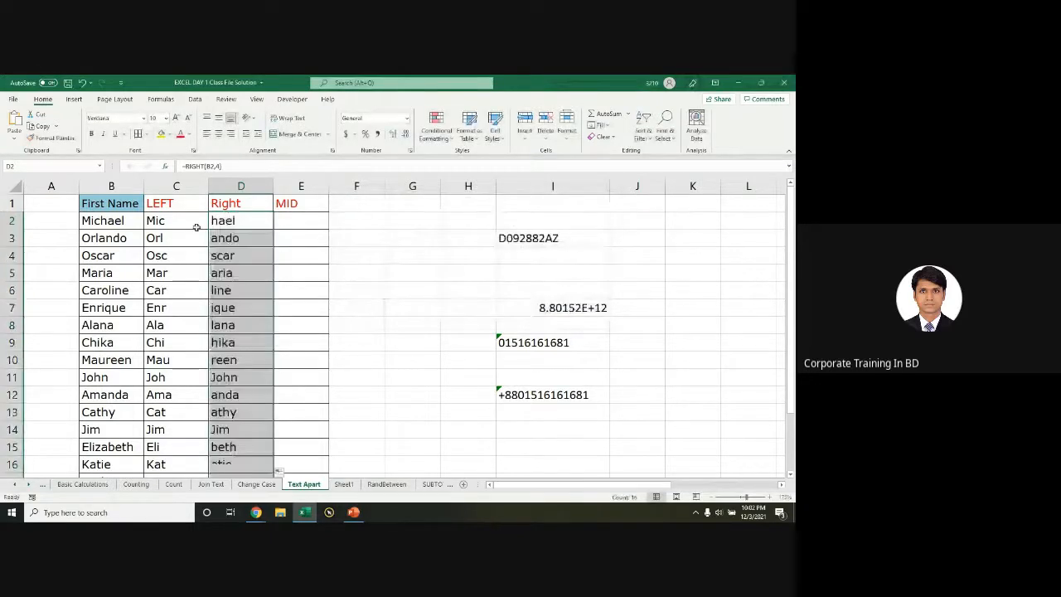
{"action": "left_click", "coordinate": [197, 227]}
{"action": "left_click_drag", "start_coordinate": [199, 229], "coordinate": [315, 275]}
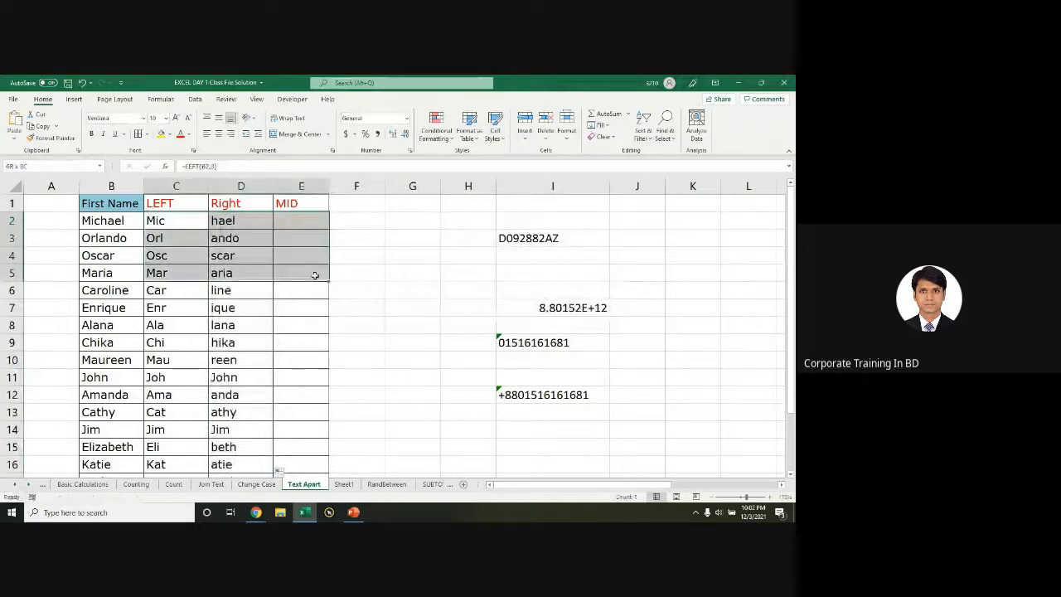
Step: Clear the old results and enter =LEFT(B2,3) in C2 to show 'Mic'
{"action": "key", "text": "Delete"}
{"action": "left_click", "coordinate": [183, 221]}
{"action": "type", "text": "="}
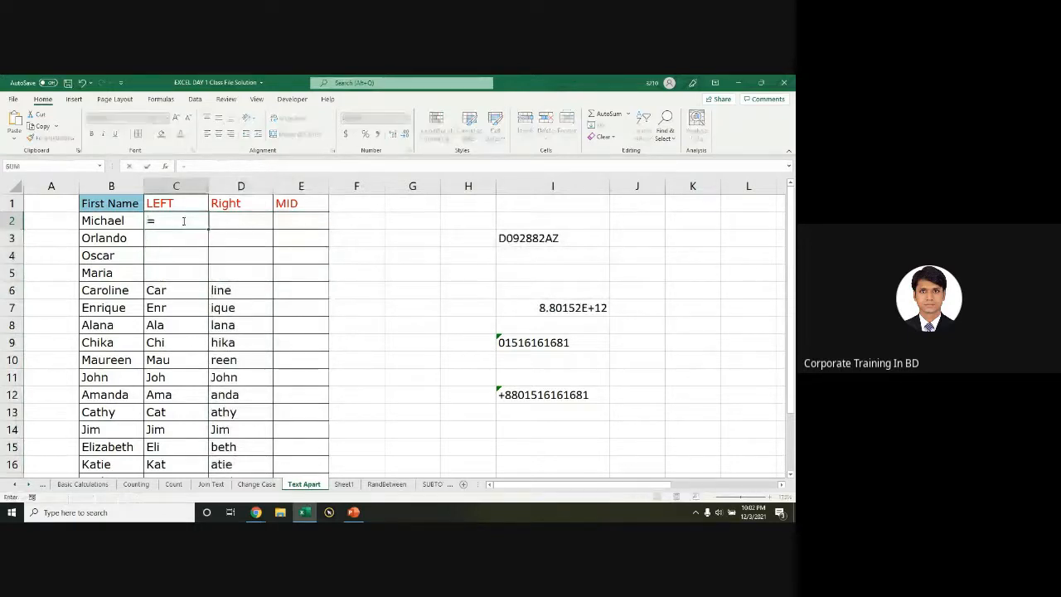
{"action": "type", "text": "let"}
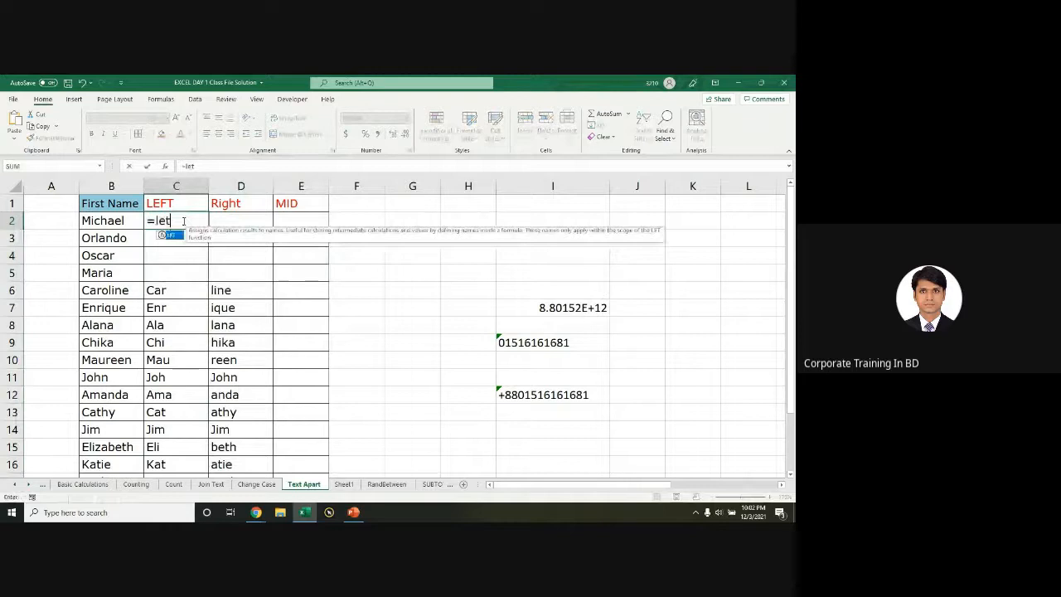
{"action": "key", "text": "Tab"}
{"action": "key", "text": "BackSpace"}
{"action": "key", "text": "BackSpace"}
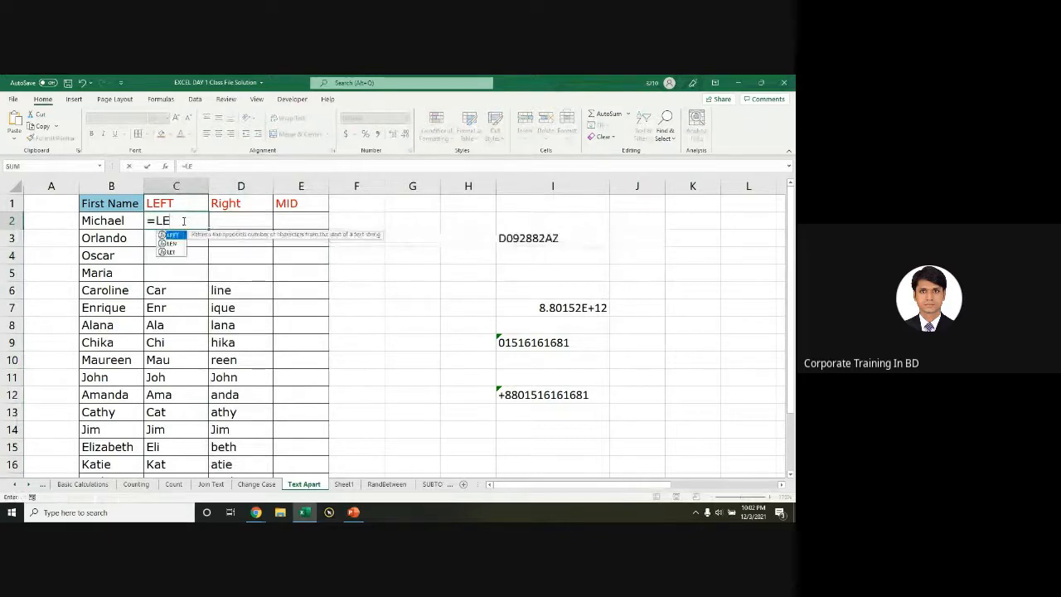
{"action": "type", "text": "FT"}
{"action": "key", "text": "Tab"}
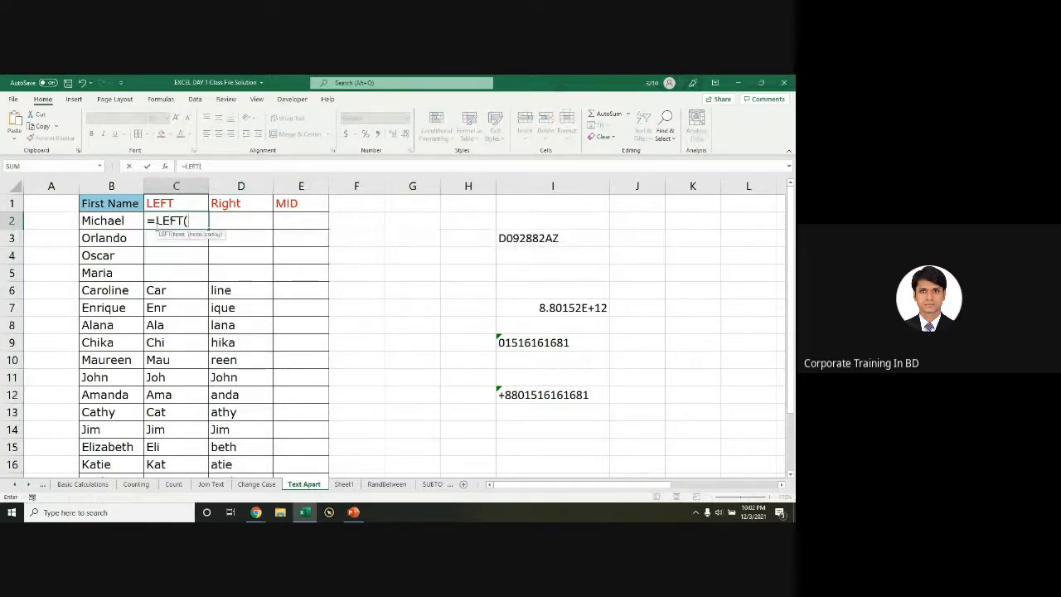
{"action": "left_click", "coordinate": [108, 220]}
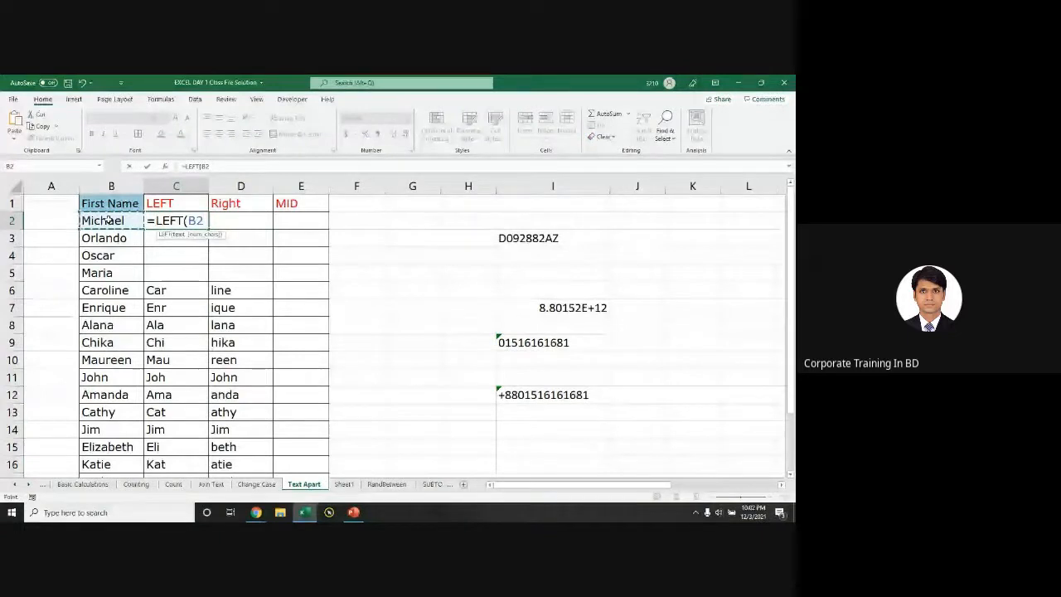
{"action": "type", "text": ",3"}
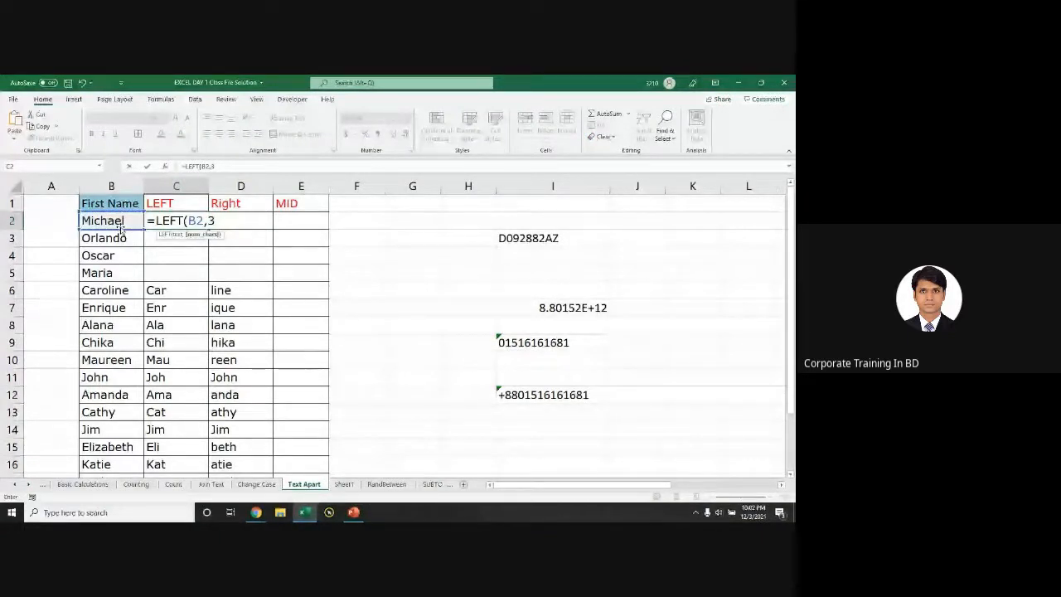
{"action": "left_click", "coordinate": [254, 223]}
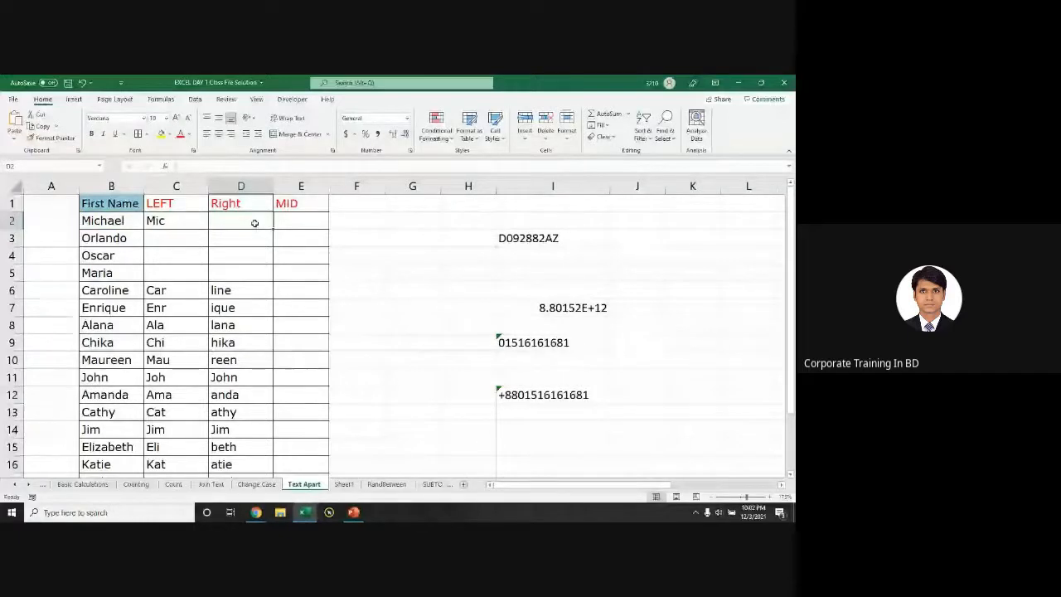
Step: Enter =RIGHT(B2,4) in D2 to return the last four letters 'hael'
{"action": "type", "text": "=ri"}
{"action": "key", "text": "Tab"}
{"action": "left_click", "coordinate": [131, 222]}
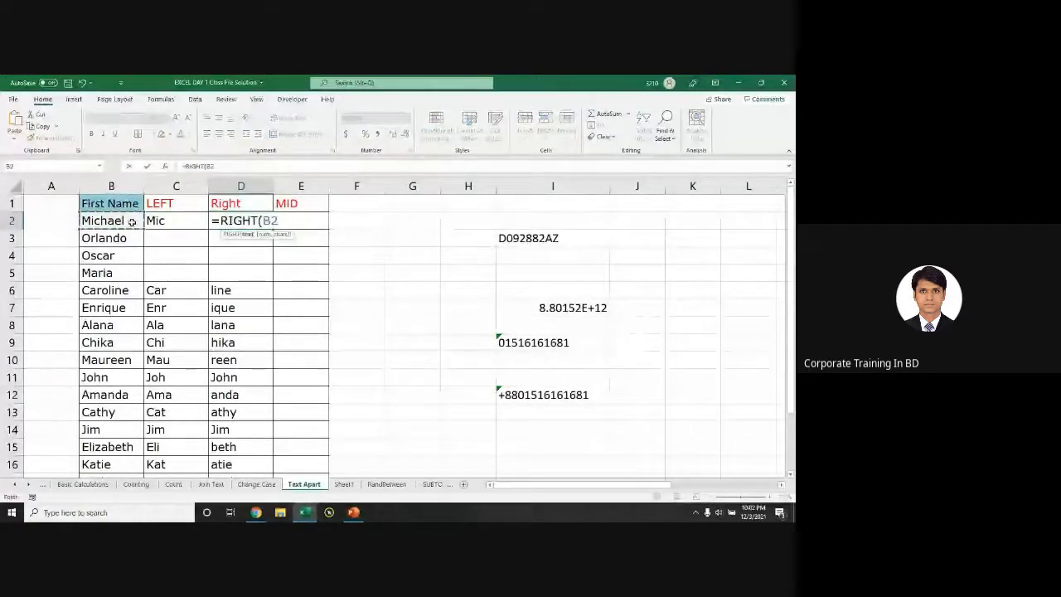
{"action": "type", "text": ","}
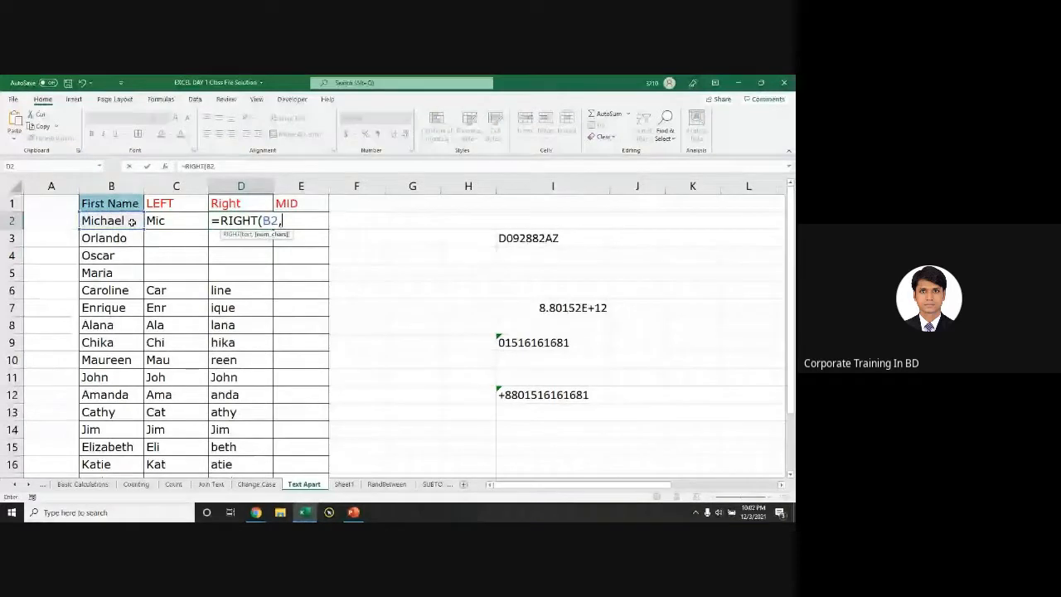
{"action": "type", "text": "4"}
{"action": "key", "text": "Return"}
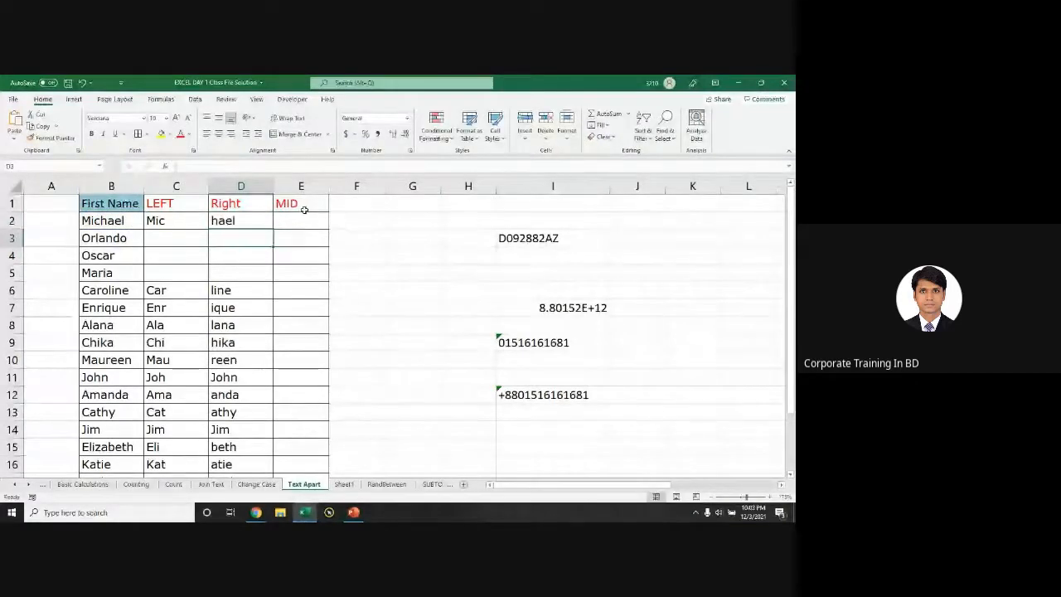
Step: Start =MID in E2 through its Function Arguments dialog, with B2 (Michael) as Text, ready for Start_num
{"action": "left_click", "coordinate": [315, 221]}
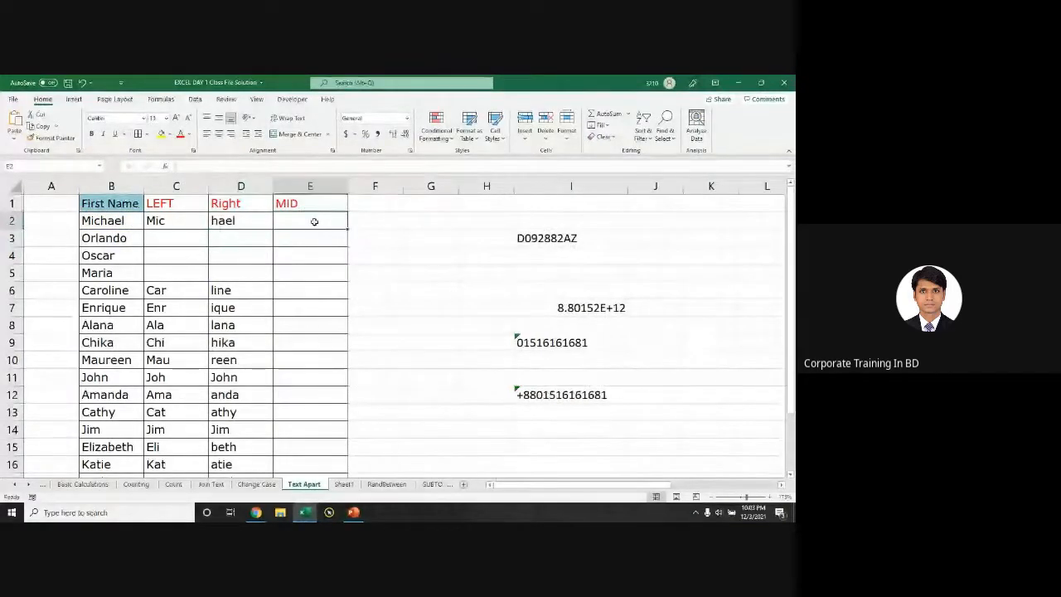
{"action": "type", "text": "mi"}
{"action": "key", "text": "BackSpace"}
{"action": "key", "text": "BackSpace"}
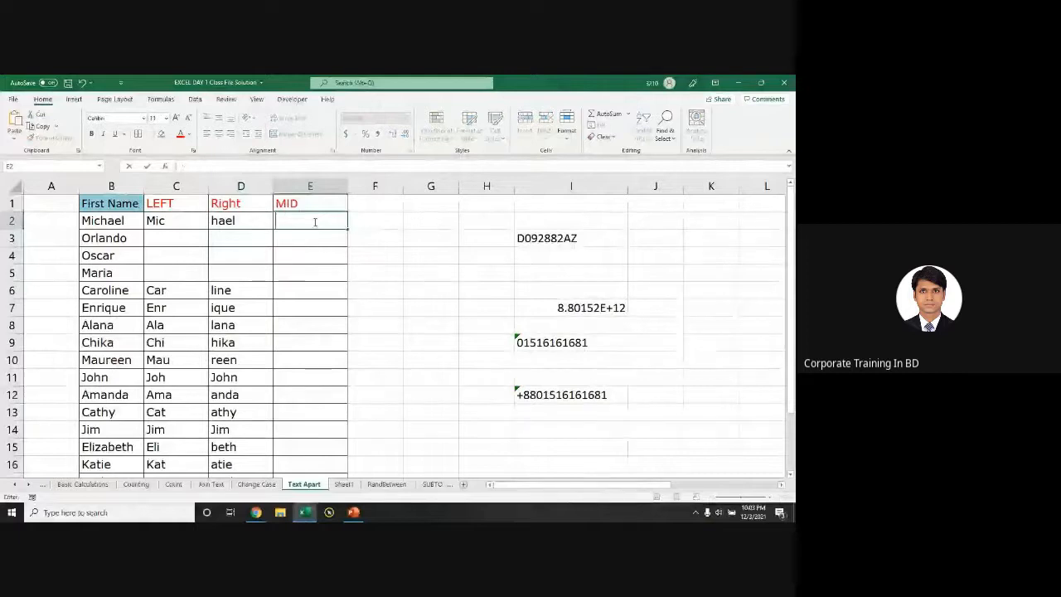
{"action": "type", "text": "=mid"}
{"action": "key", "text": "Tab"}
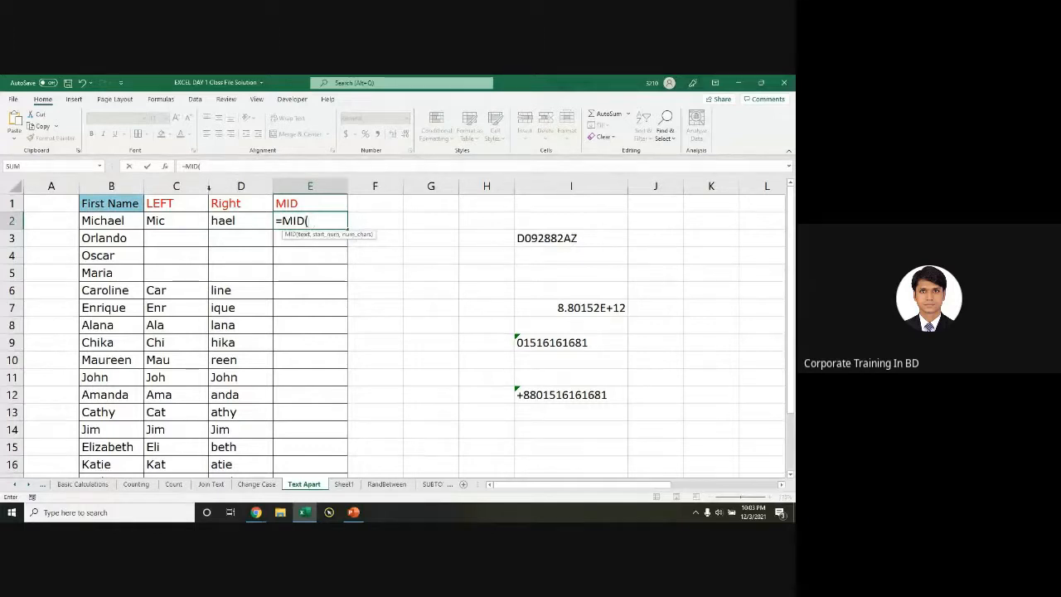
{"action": "left_click", "coordinate": [165, 165]}
{"action": "left_click_drag", "start_coordinate": [405, 197], "coordinate": [456, 253]}
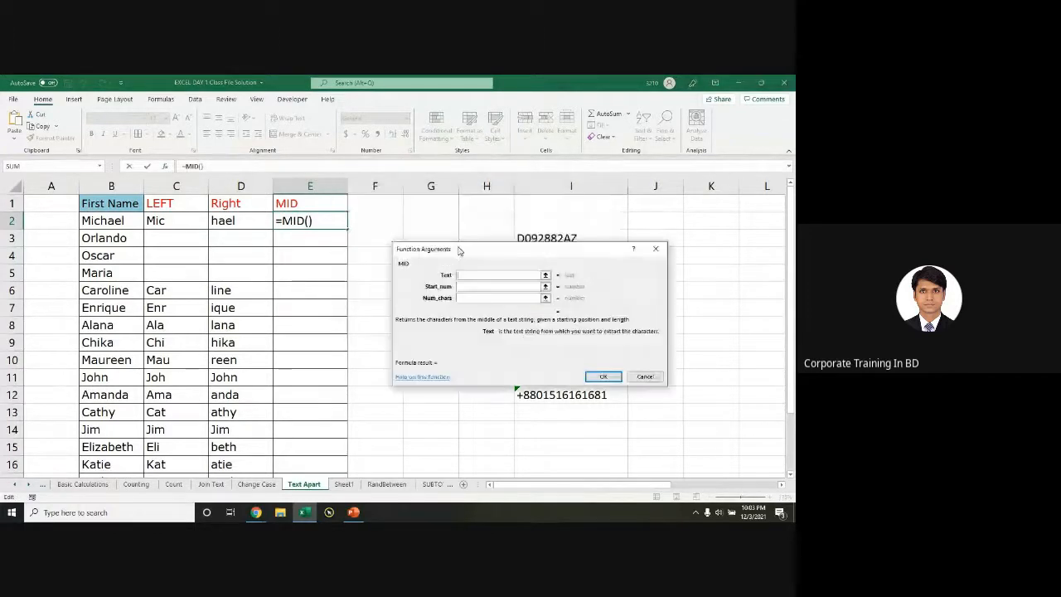
{"action": "left_click", "coordinate": [113, 222]}
{"action": "left_click", "coordinate": [484, 287]}
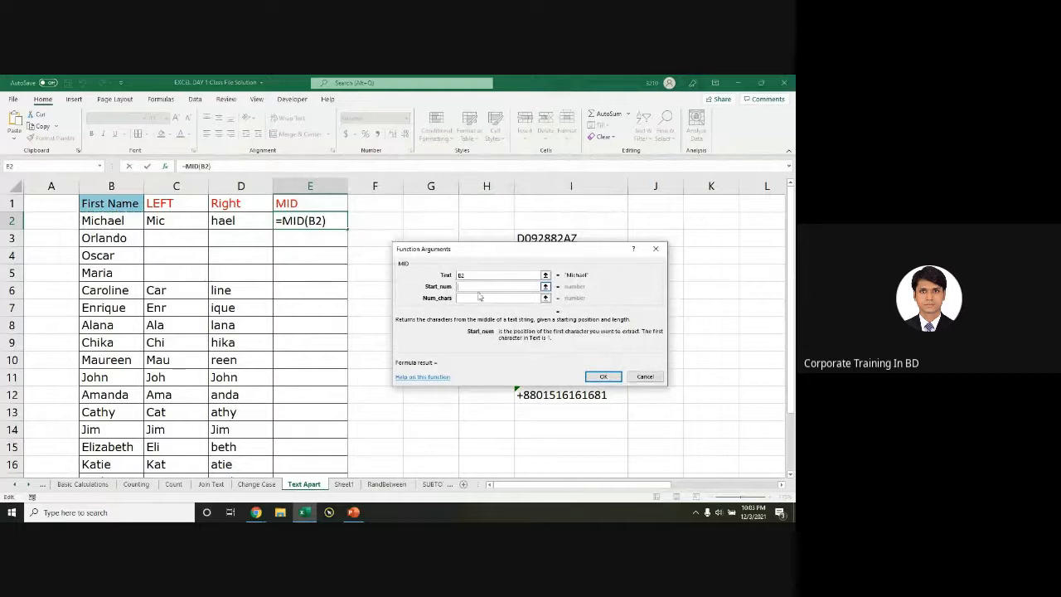
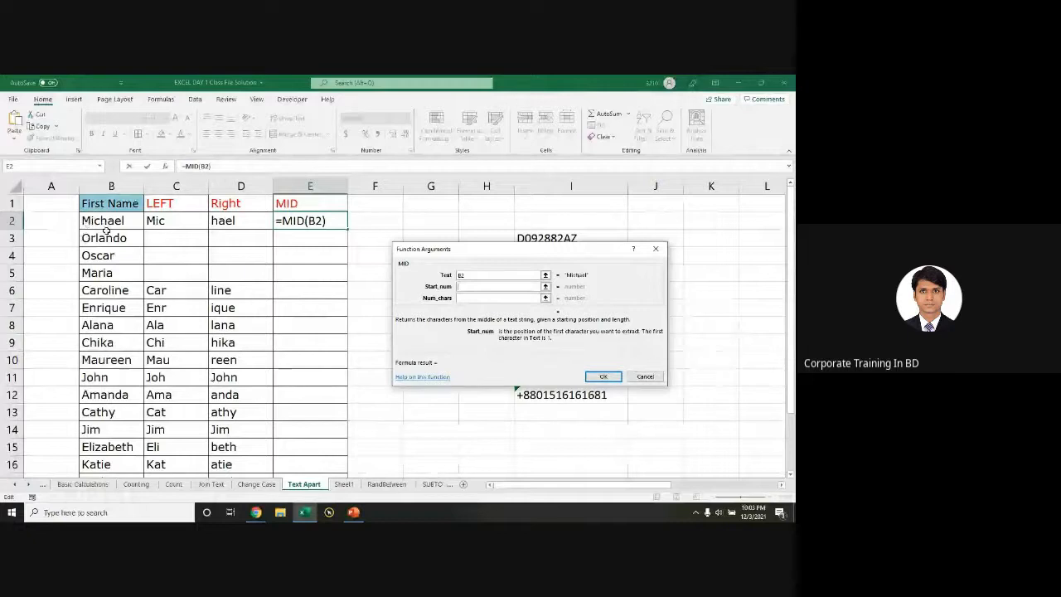
Step: Set MID's Start_num to 3 and Num_chars to 3 so E2 holds =MID(B2,3,3), showing 'cha'
{"action": "type", "text": "4"}
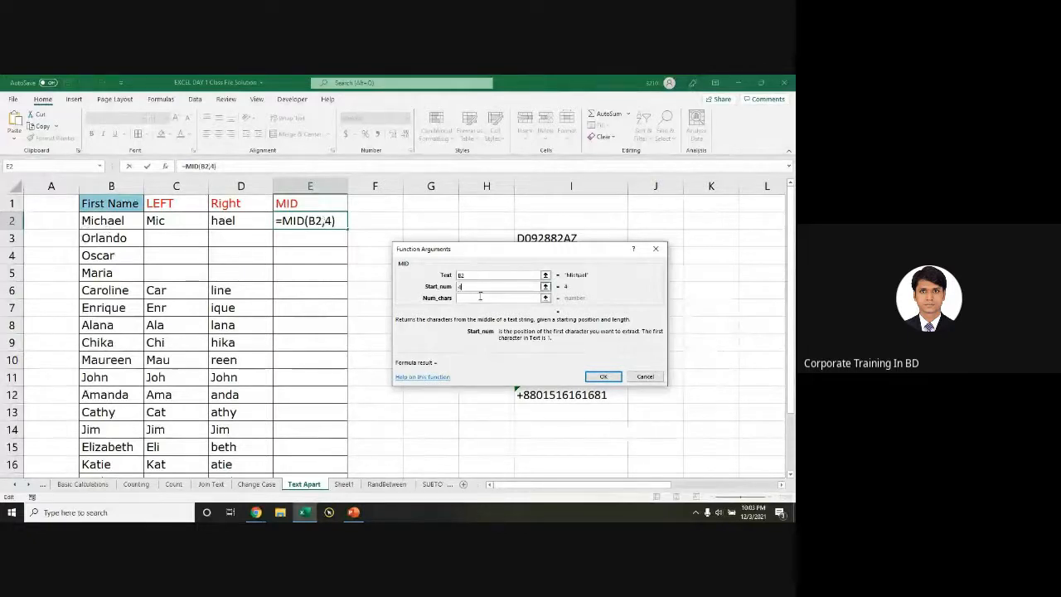
{"action": "key", "text": "BackSpace"}
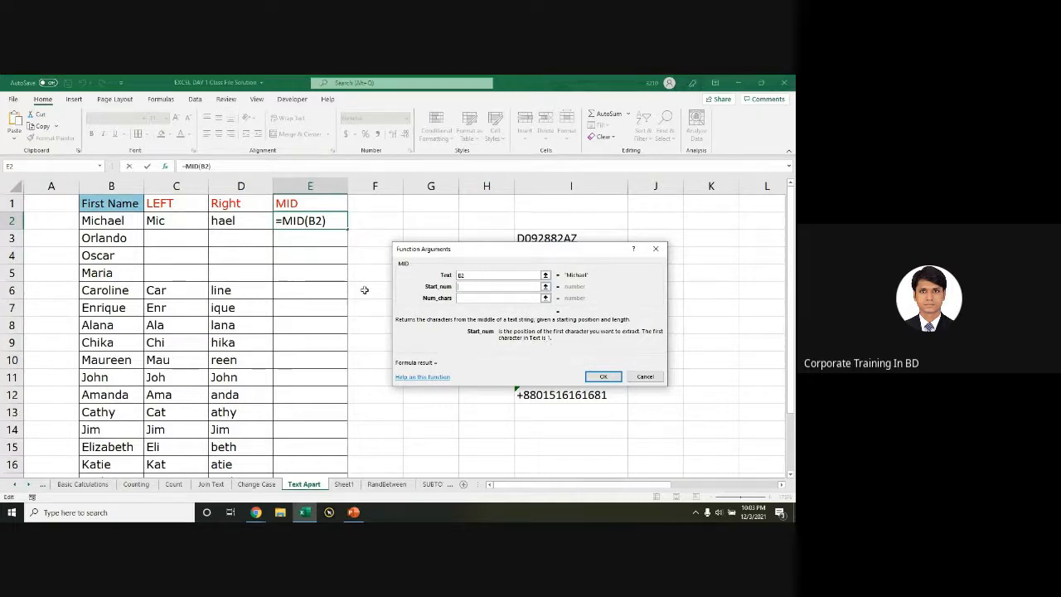
{"action": "type", "text": "4"}
{"action": "left_click", "coordinate": [486, 298]}
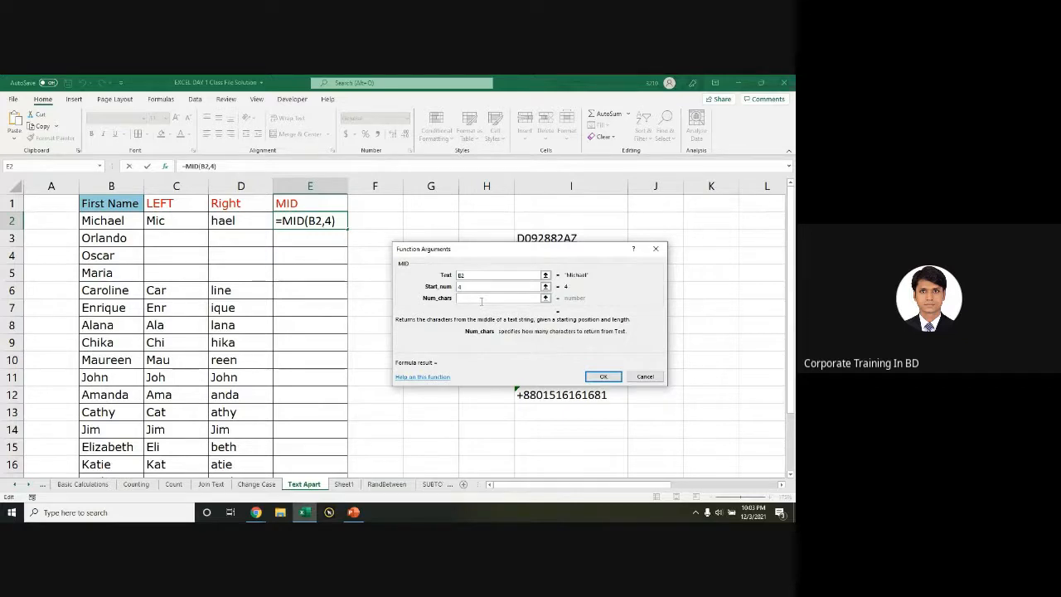
{"action": "type", "text": "2"}
{"action": "left_click", "coordinate": [467, 287]}
{"action": "key", "text": "BackSpace"}
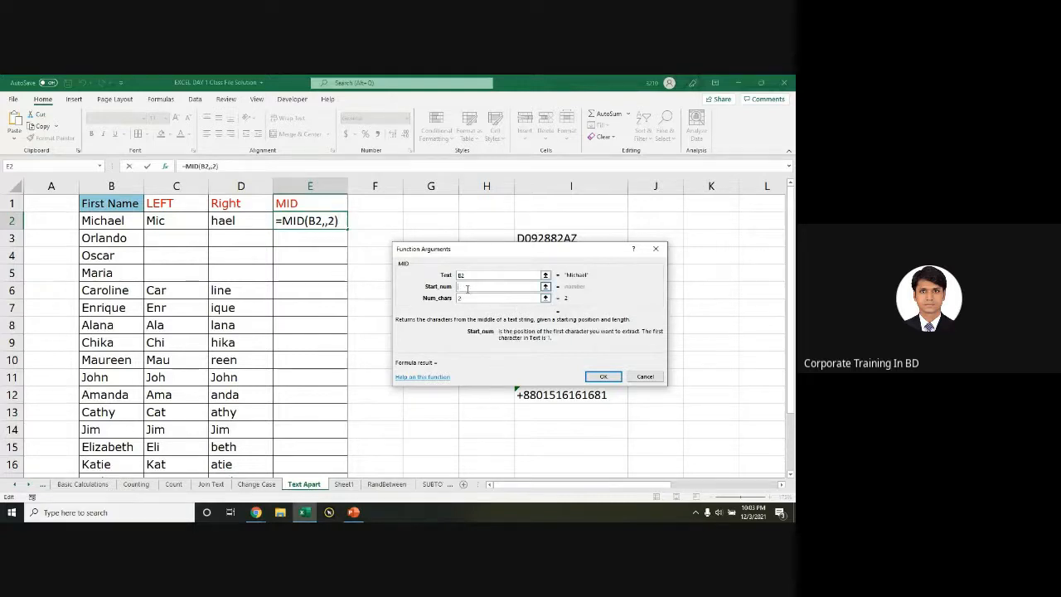
{"action": "type", "text": "3"}
{"action": "key", "text": "Tab"}
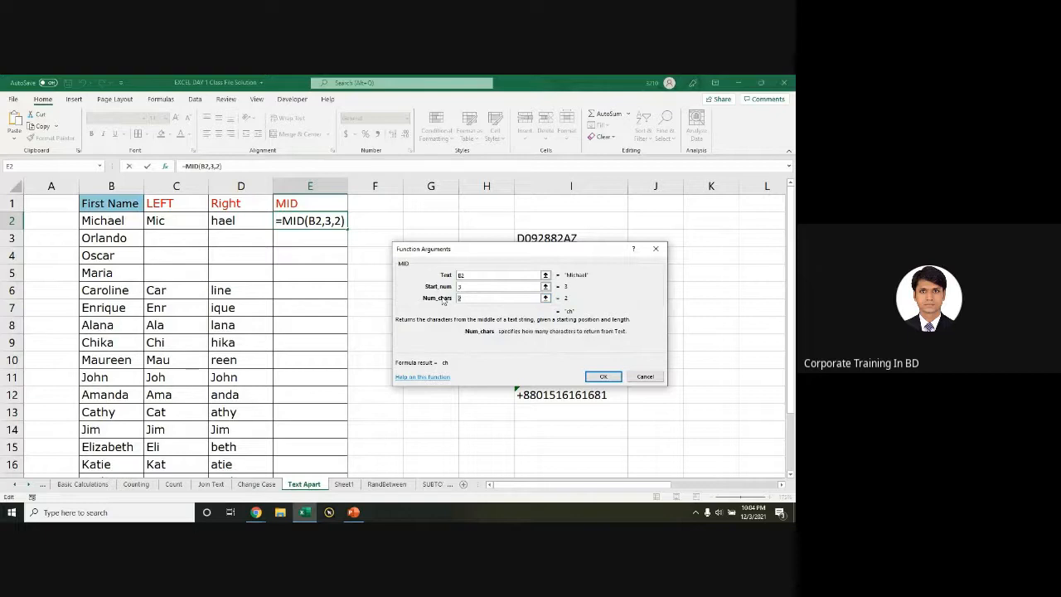
{"action": "type", "text": "3"}
{"action": "left_click", "coordinate": [603, 376]}
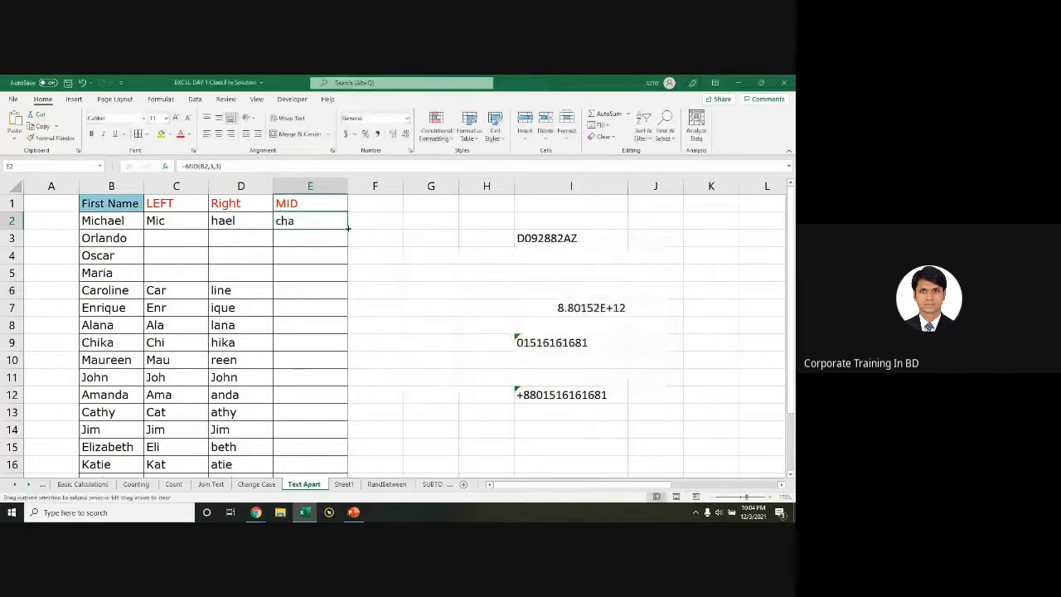
Step: Fill the MID formula down column E, and the LEFT and Right formulas down columns C and D
{"action": "double_click", "coordinate": [348, 228]}
{"action": "left_click", "coordinate": [310, 219]}
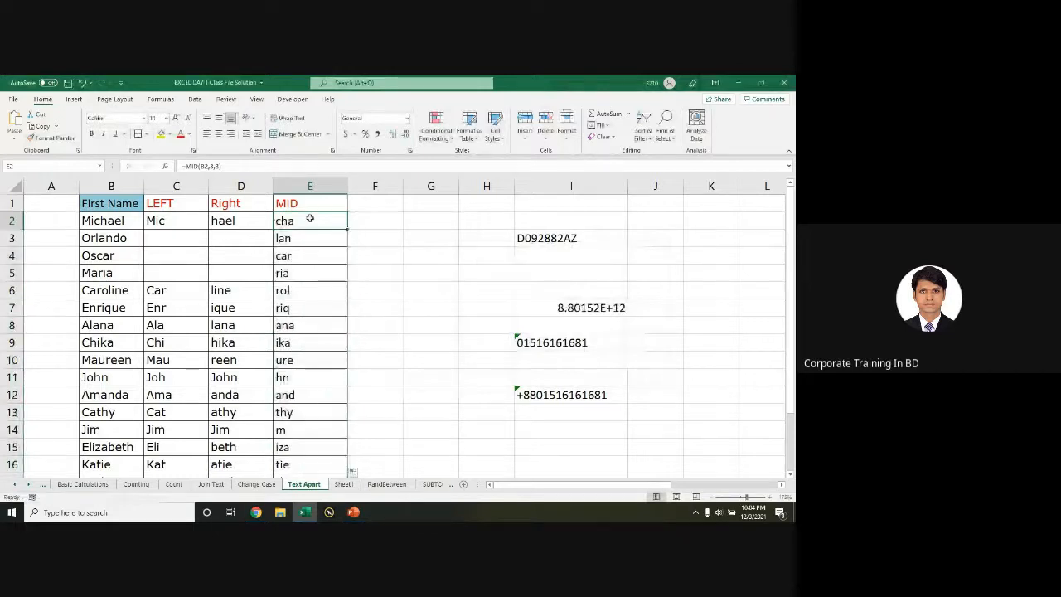
{"action": "left_click", "coordinate": [176, 222]}
{"action": "left_click_drag", "start_coordinate": [177, 222], "coordinate": [236, 224]}
{"action": "double_click", "coordinate": [273, 228]}
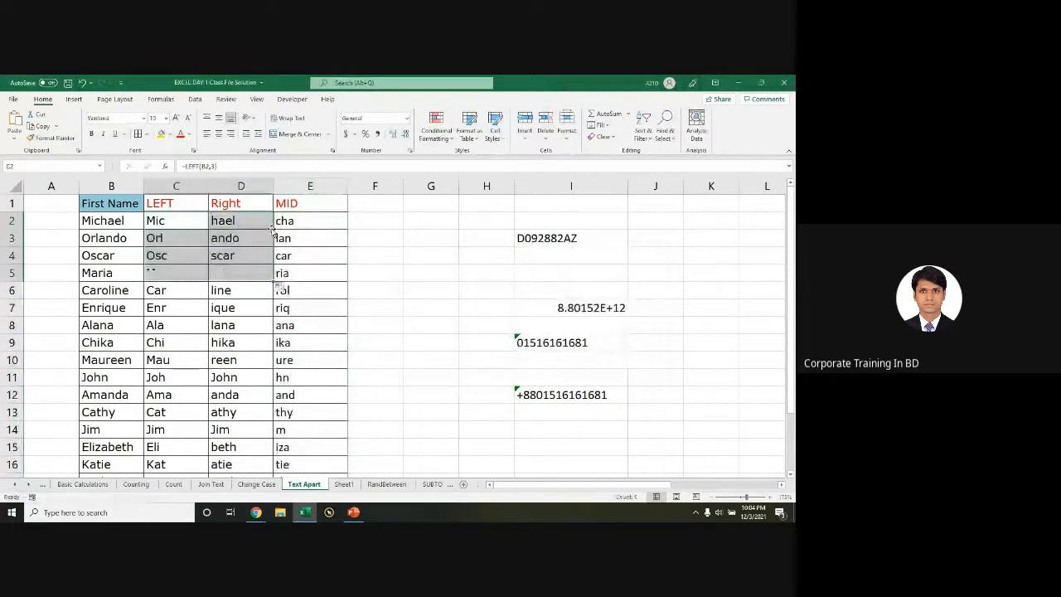
Step: Re-open the E2 and C2 formulas to review their MID and LEFT arguments
{"action": "double_click", "coordinate": [314, 223]}
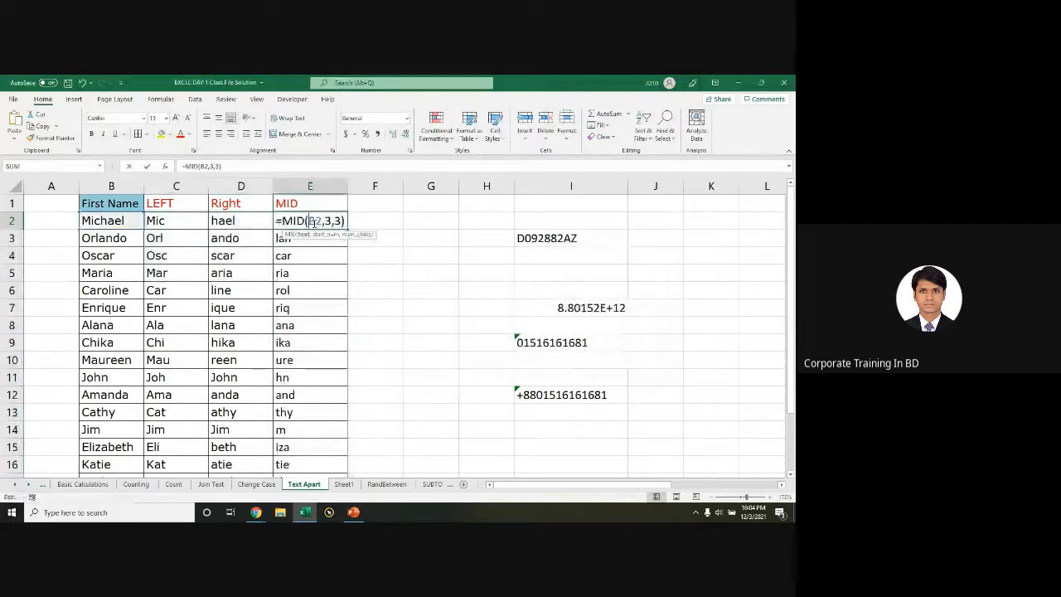
{"action": "left_click", "coordinate": [166, 221]}
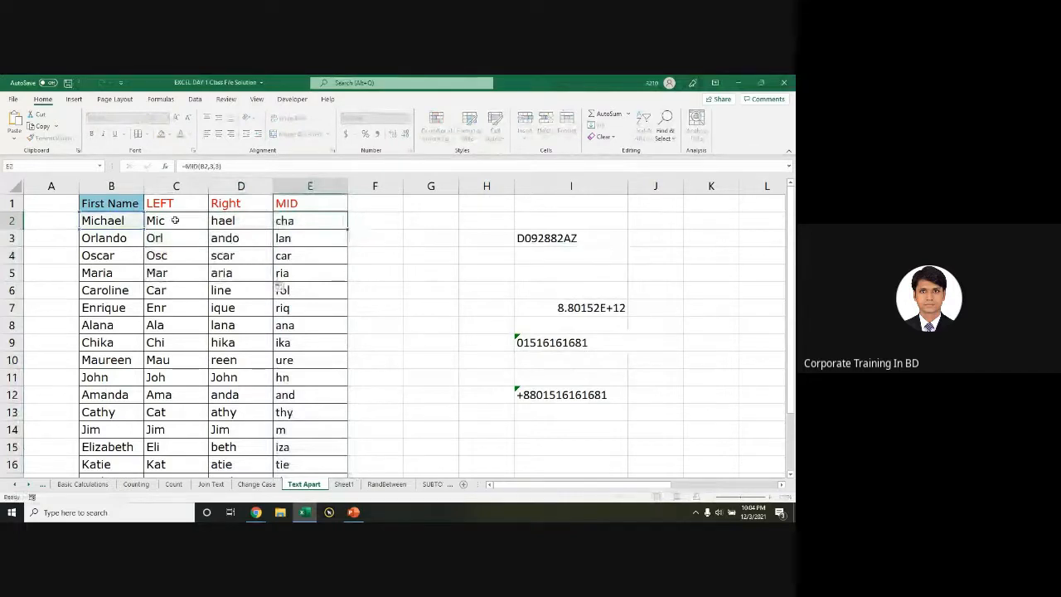
{"action": "double_click", "coordinate": [170, 221]}
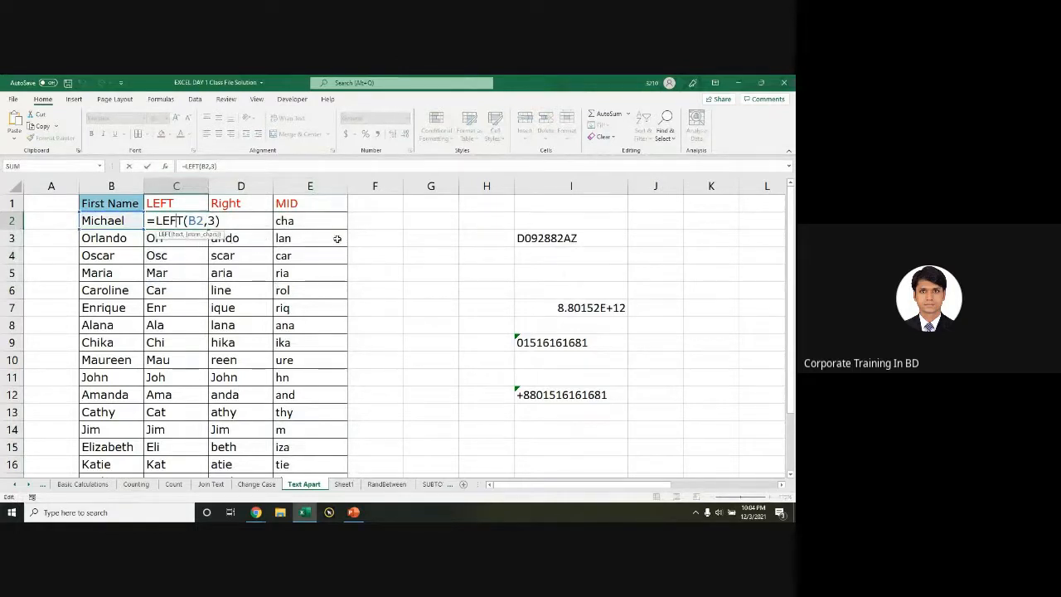
{"action": "left_click", "coordinate": [295, 221]}
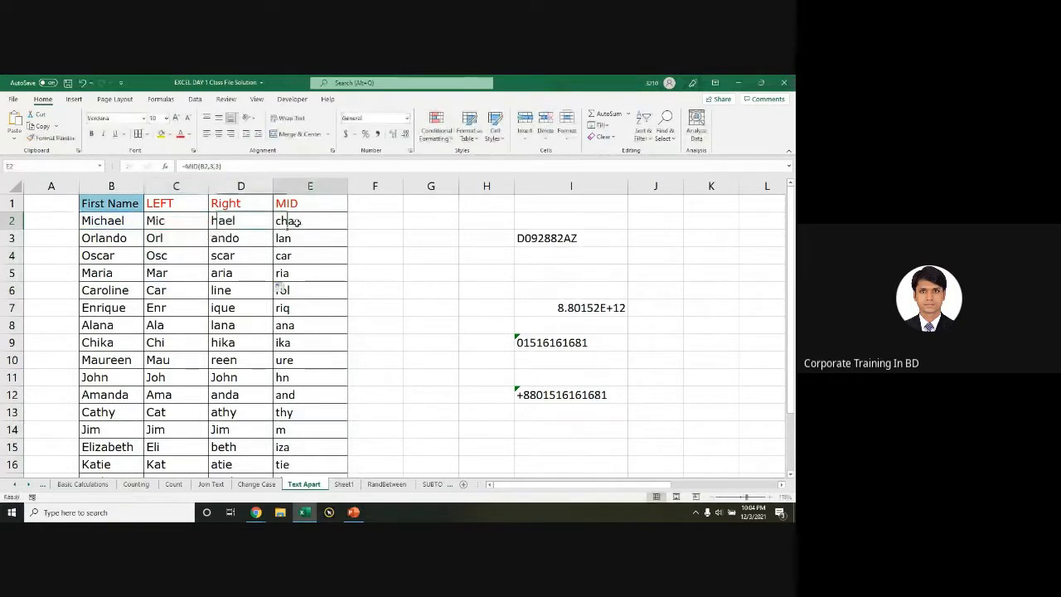
{"action": "double_click", "coordinate": [296, 221]}
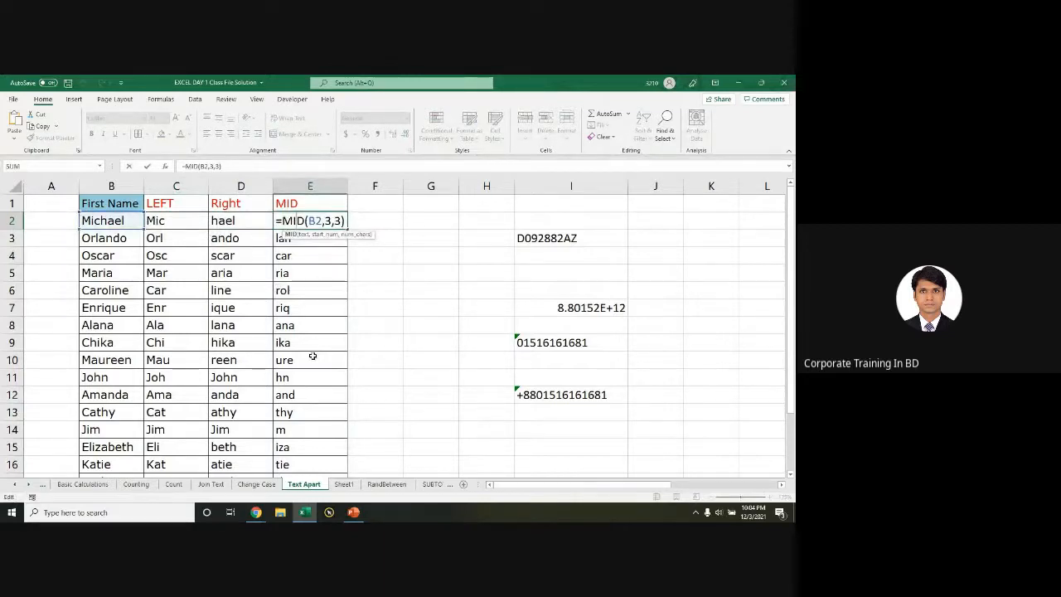
{"action": "key", "text": "alt+Tab"}
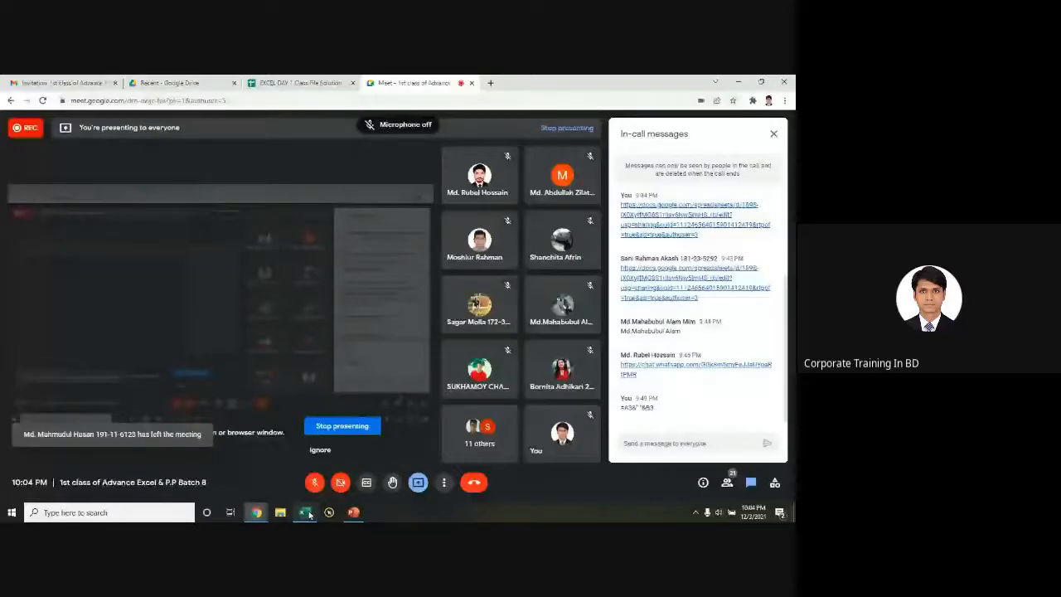
Step: Back in Excel, enter the note 'Break' in cell G8 of the Text Apart sheet
{"action": "left_click", "coordinate": [307, 513]}
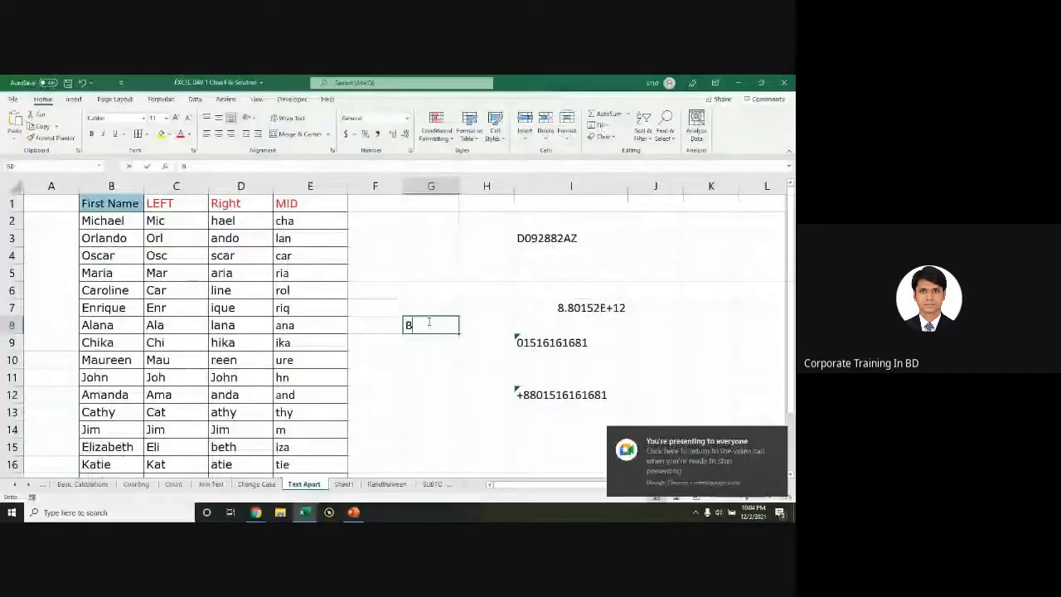
{"action": "left_click", "coordinate": [429, 323]}
{"action": "type", "text": "Break"}
{"action": "key", "text": "ctrl+Return"}
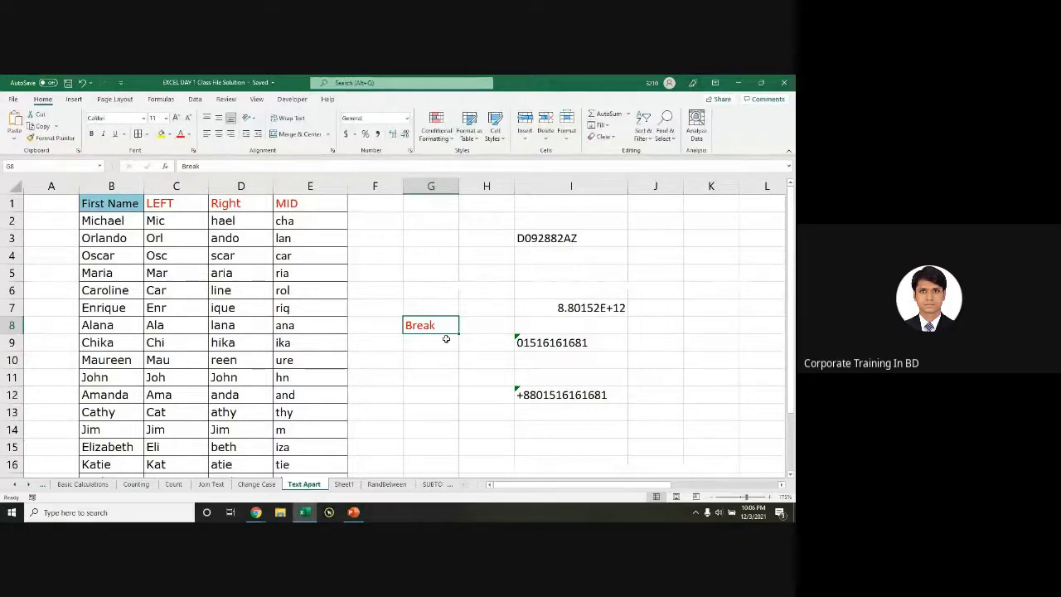
{"action": "key", "text": "alt+Tab"}
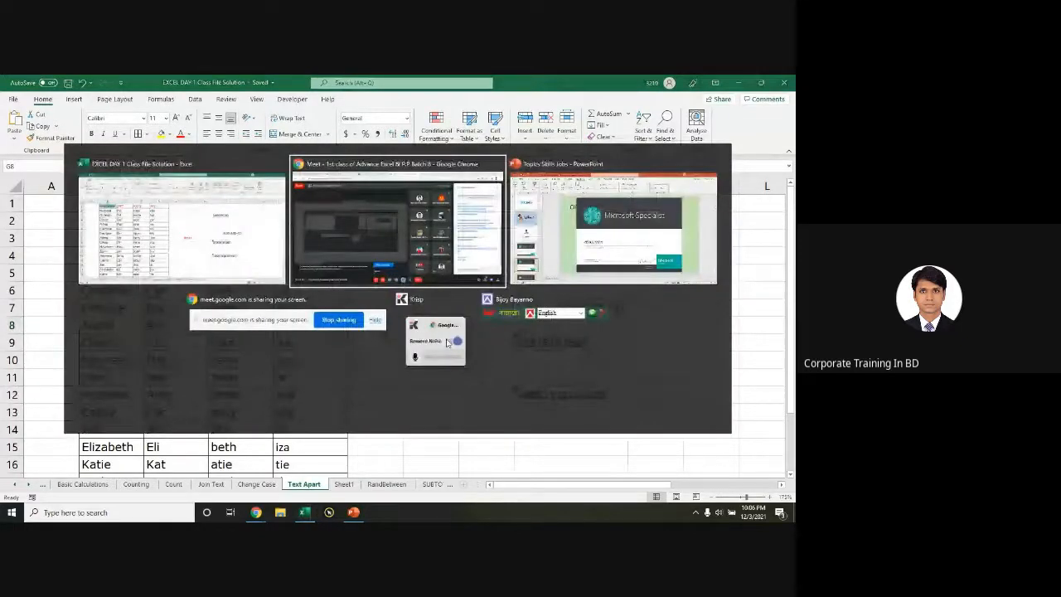
{"action": "key", "text": "alt+Tab"}
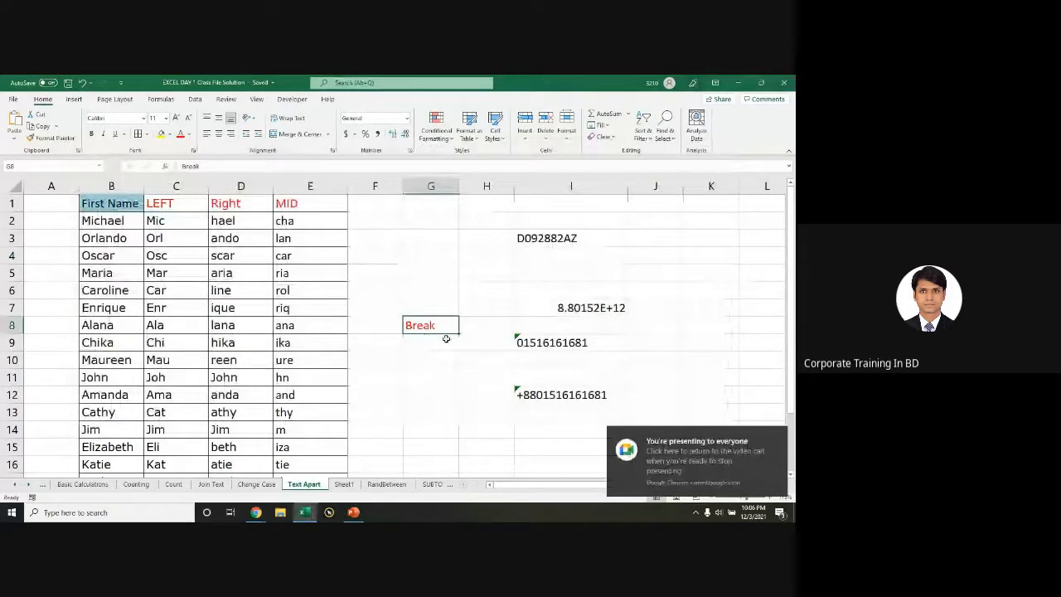
{"action": "key", "text": "alt+Tab"}
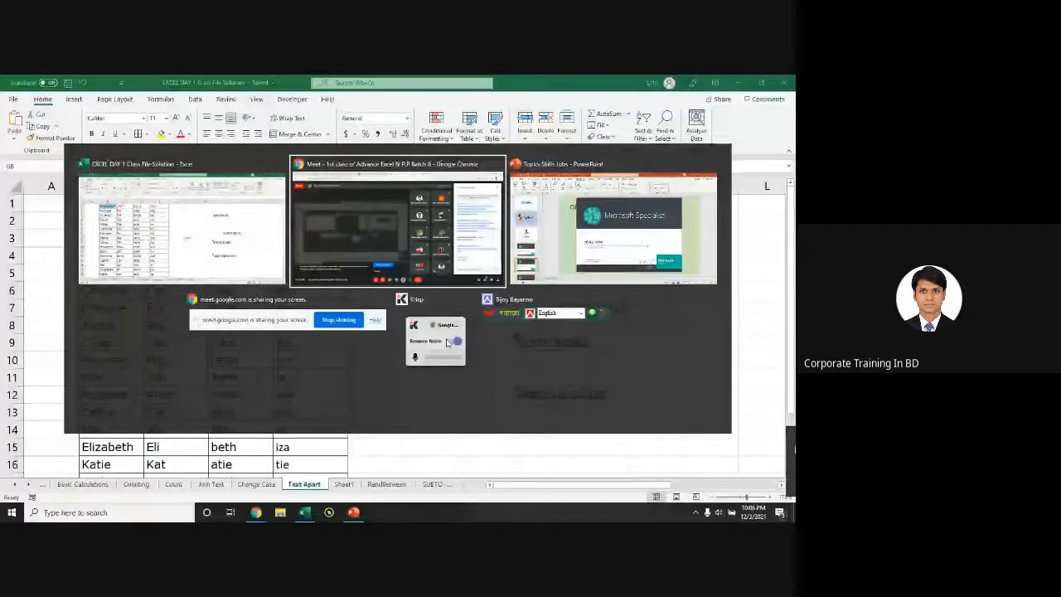
{"action": "key", "text": "Escape"}
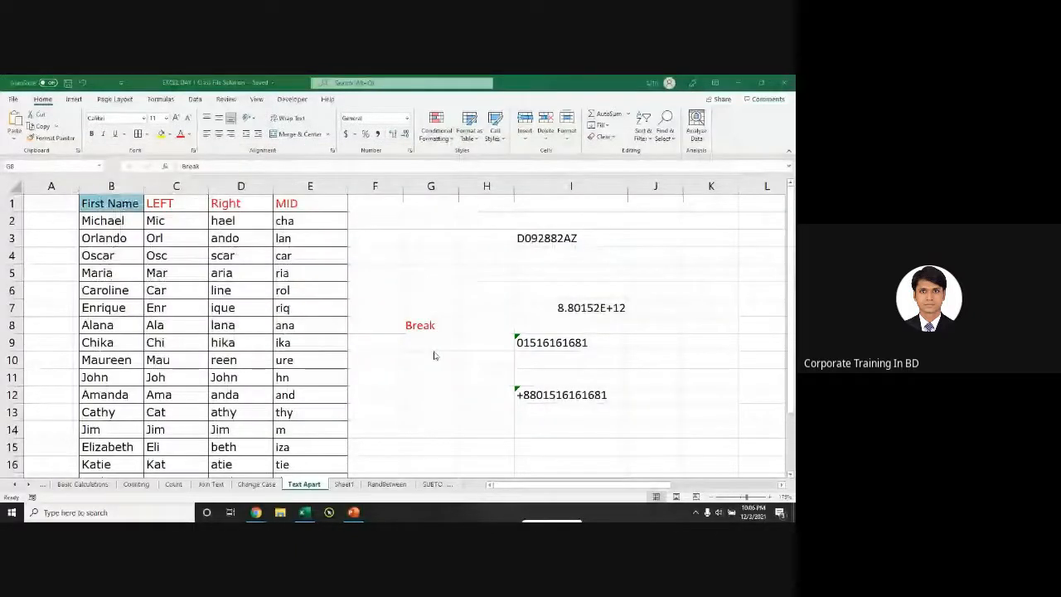
{"action": "mouse_move", "coordinate": [557, 475]}
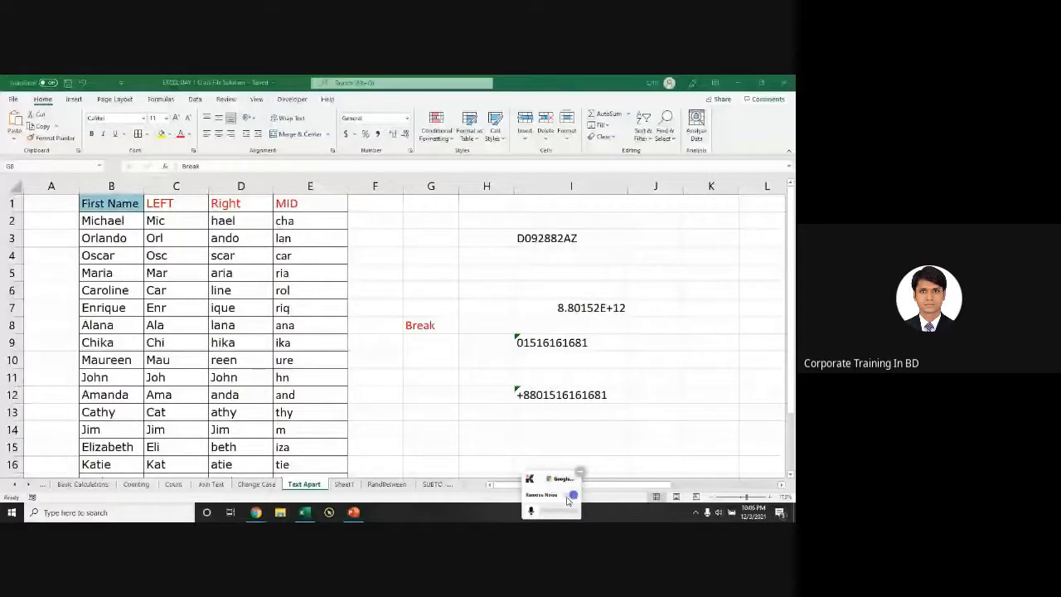
{"action": "left_click", "coordinate": [570, 497]}
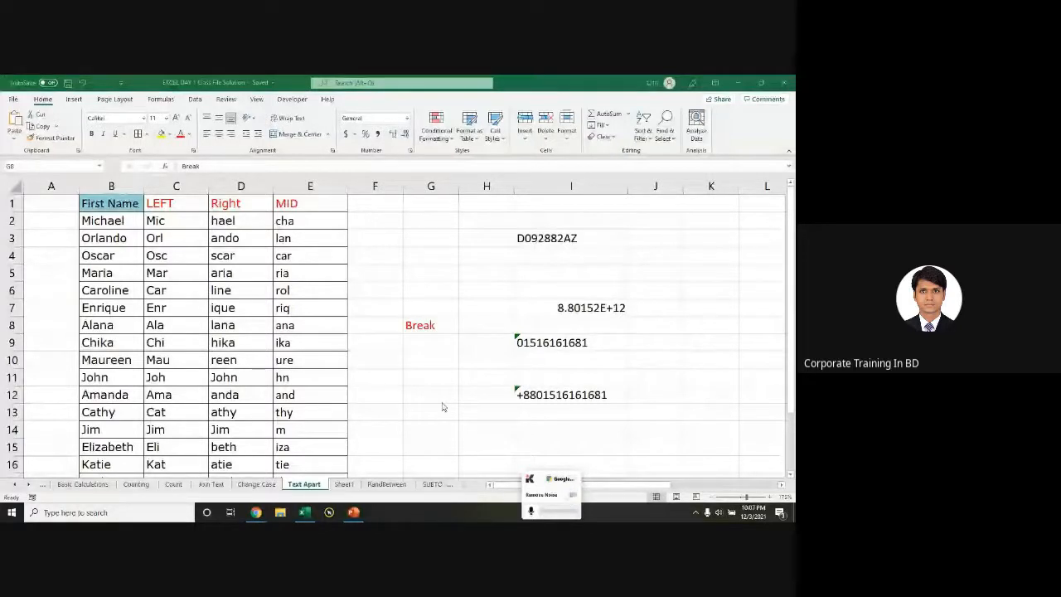
{"action": "key", "text": "alt+Tab"}
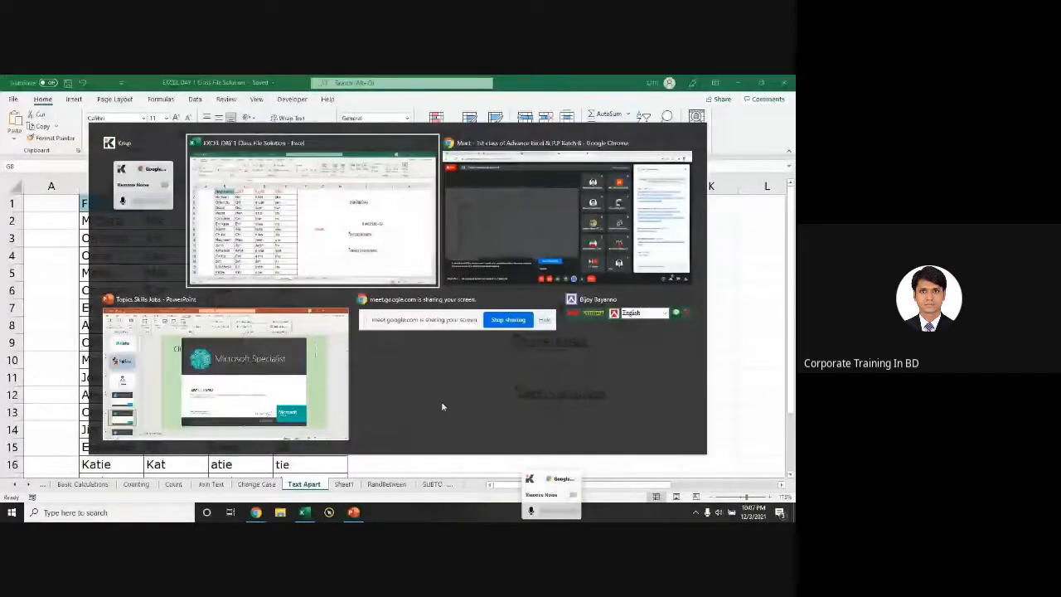
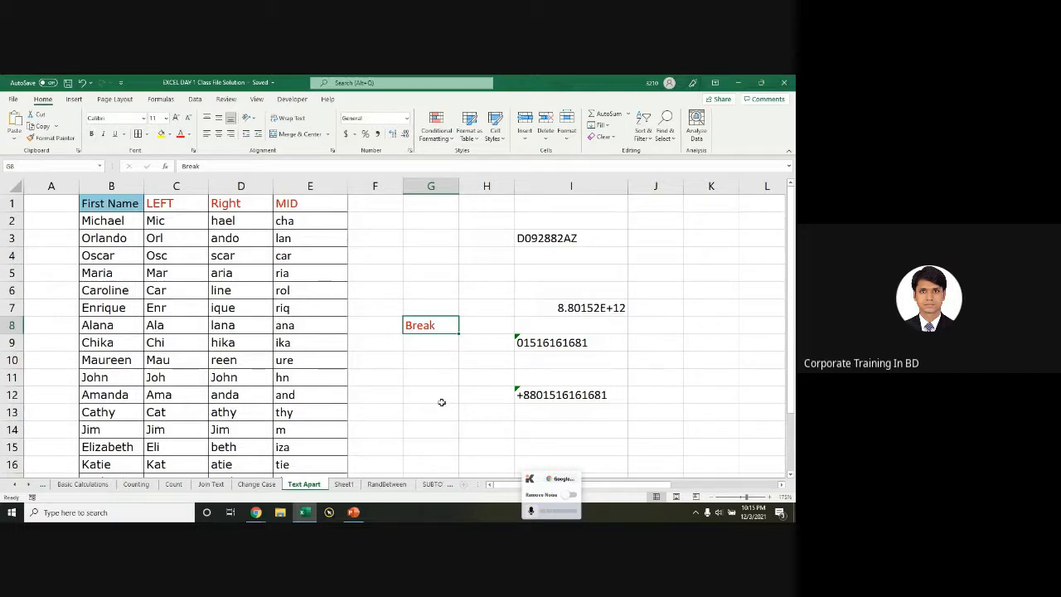
Step: Glance at the Google Meet call window, then return to the Excel workbook
{"action": "key", "text": "alt+Tab"}
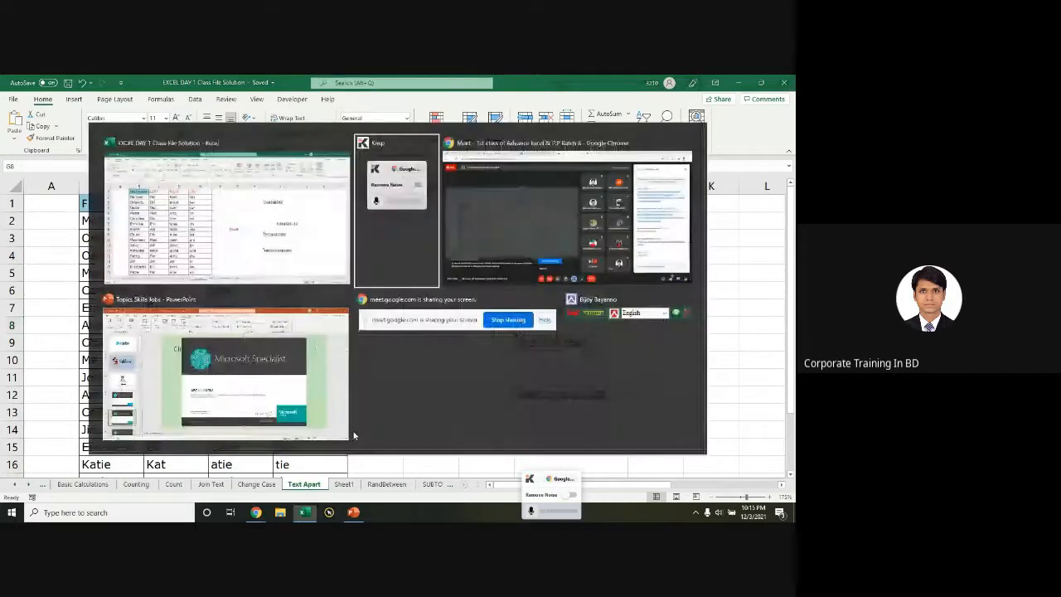
{"action": "mouse_move", "coordinate": [267, 512]}
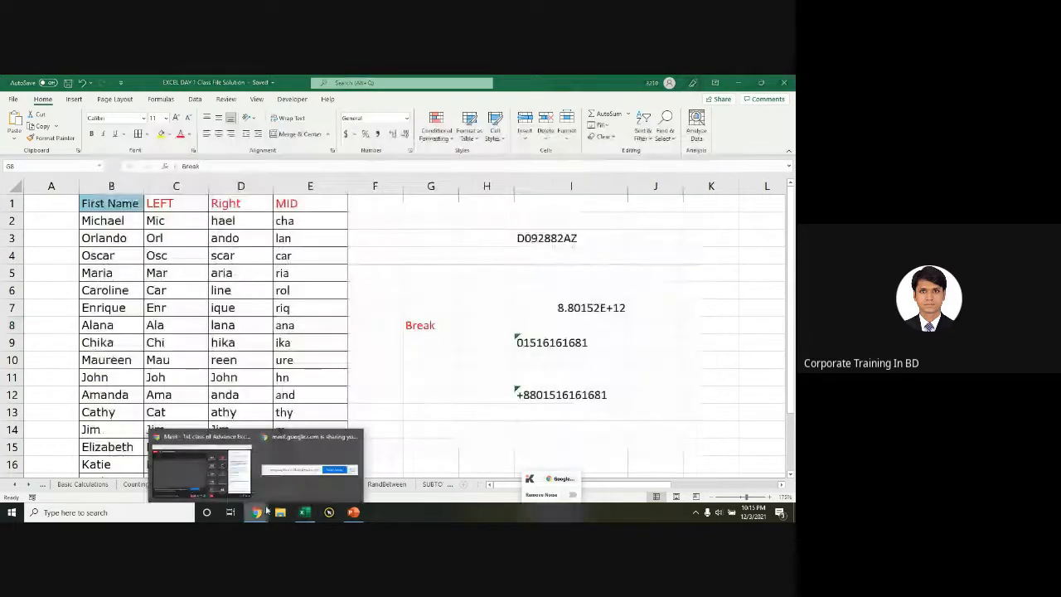
{"action": "left_click", "coordinate": [201, 468]}
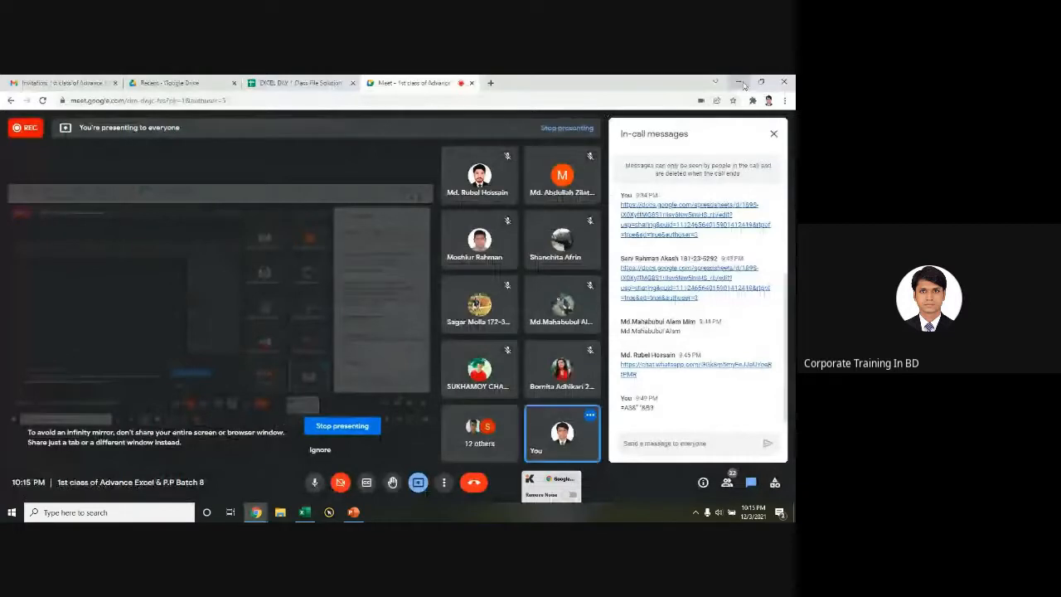
{"action": "key", "text": "alt+Tab"}
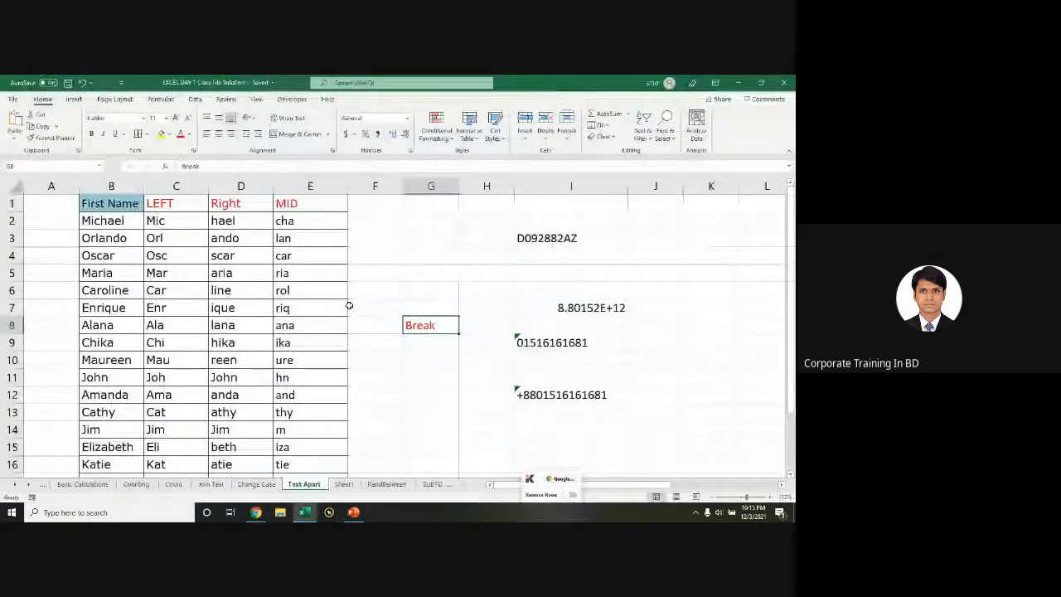
{"action": "left_click", "coordinate": [336, 292]}
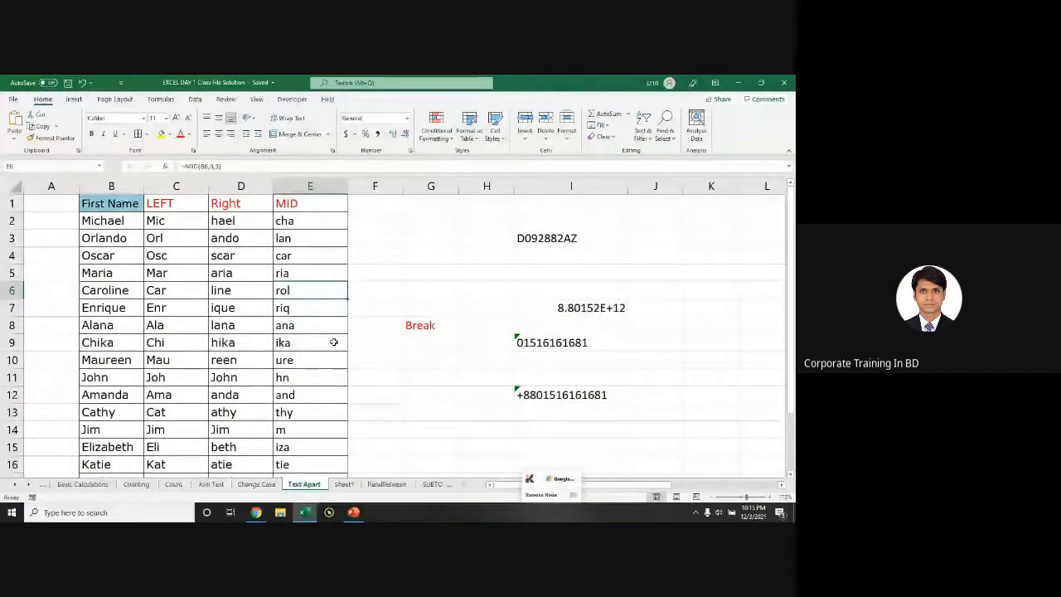
{"action": "left_click", "coordinate": [312, 221]}
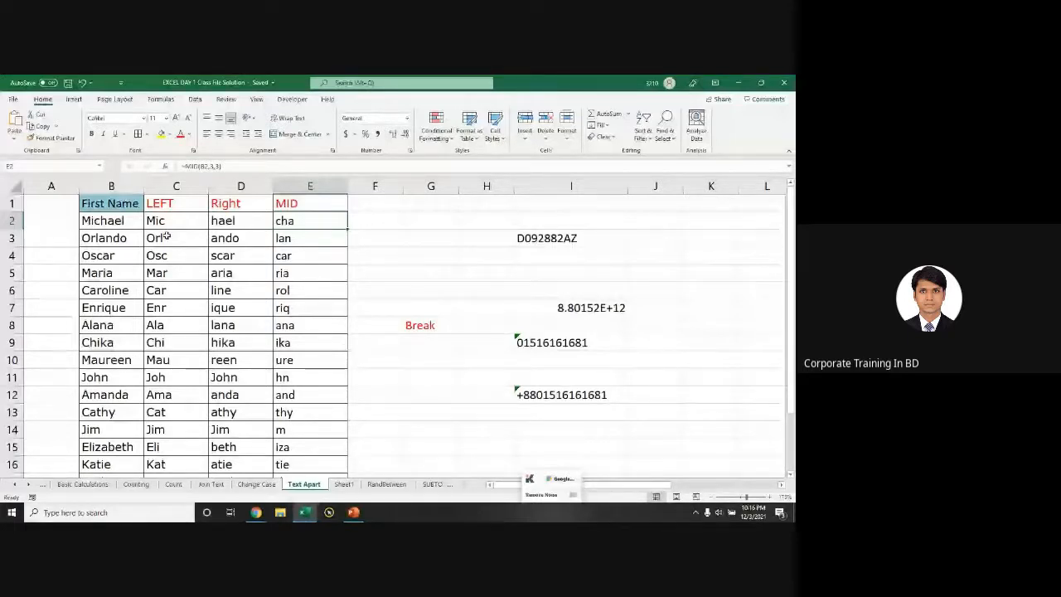
Step: Clear the MID results and fill =MID(B2,3,4) down column E from E2
{"action": "key", "text": "ctrl+shift+Down"}
{"action": "key", "text": "Delete"}
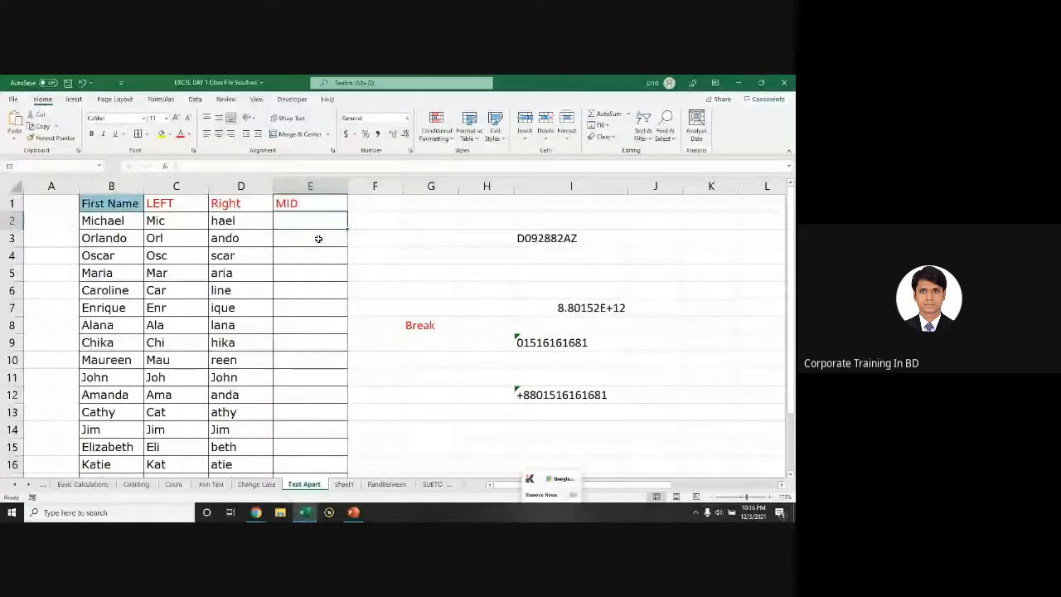
{"action": "type", "text": "=mid"}
{"action": "key", "text": "Tab"}
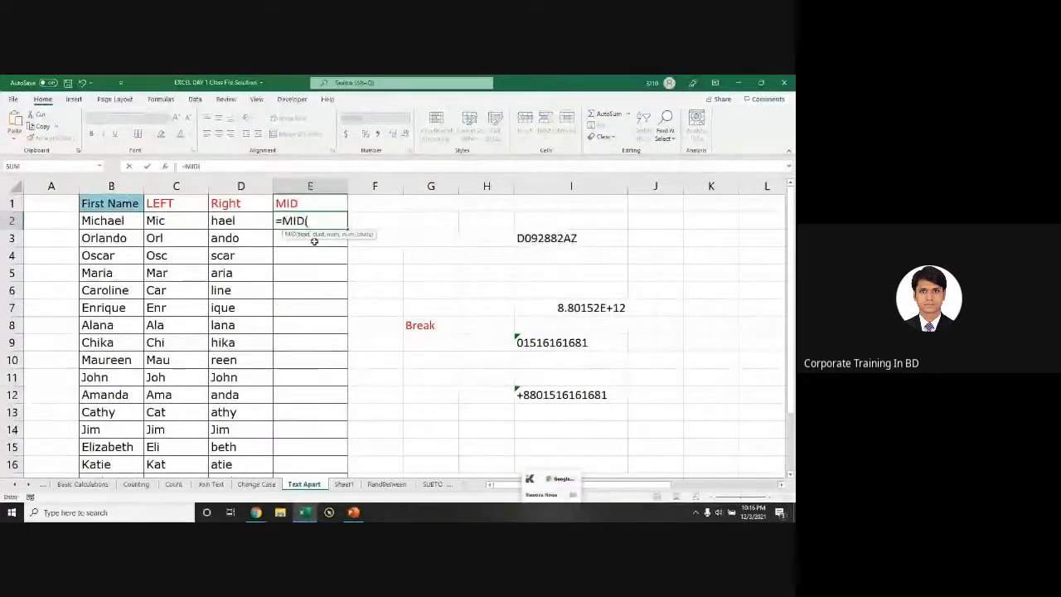
{"action": "left_click", "coordinate": [123, 221]}
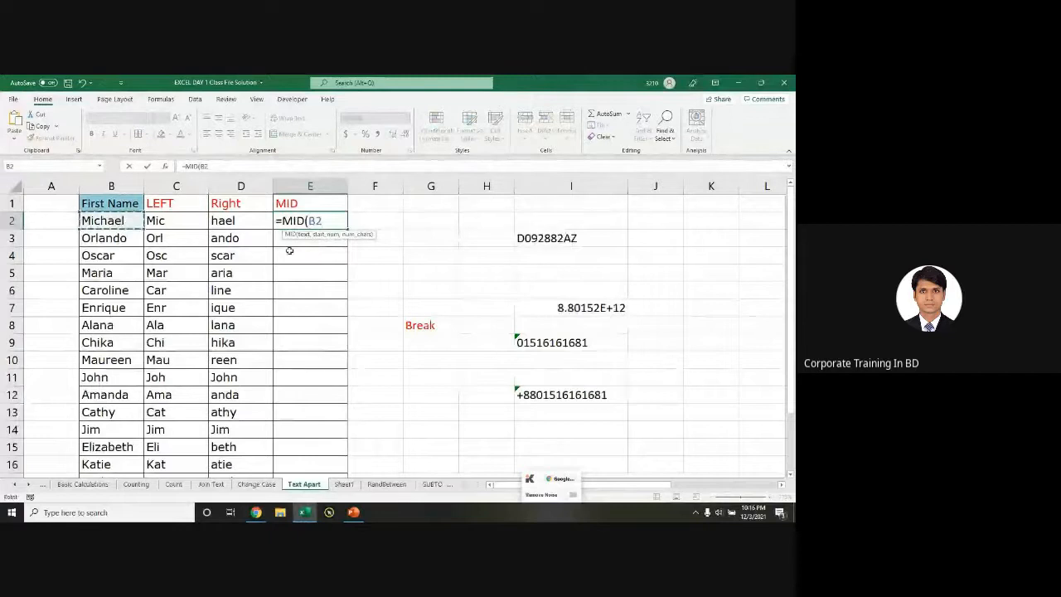
{"action": "type", "text": ",3"}
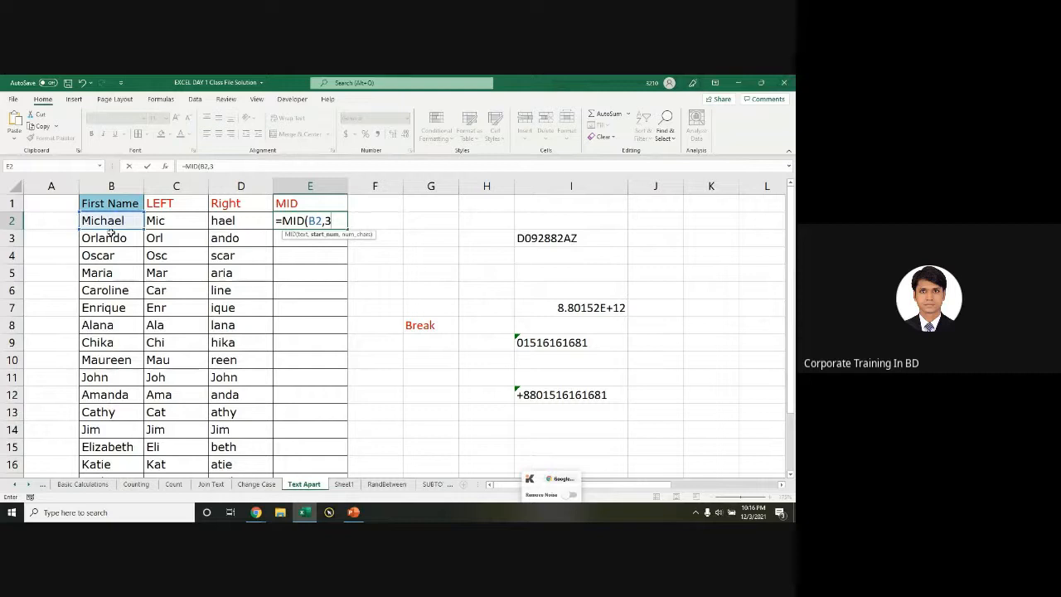
{"action": "type", "text": ",4"}
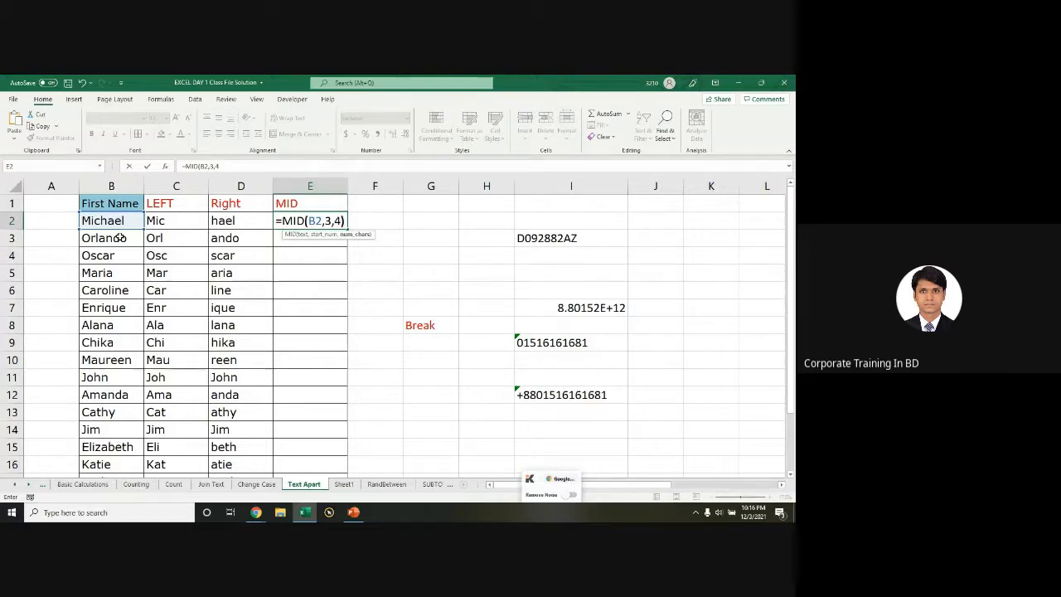
{"action": "type", "text": ")"}
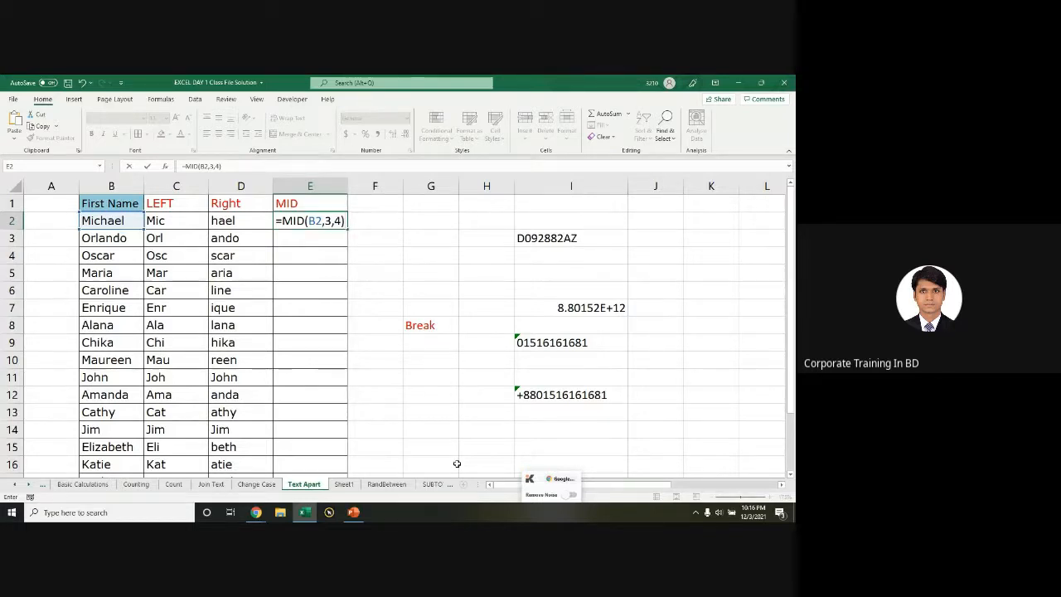
{"action": "key", "text": "Return"}
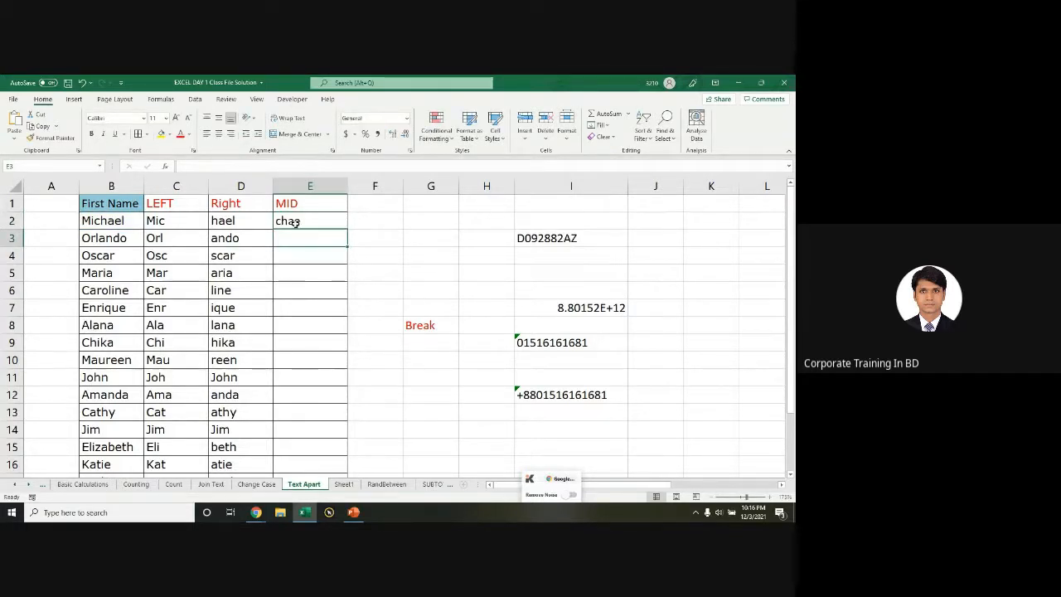
{"action": "left_click", "coordinate": [345, 226]}
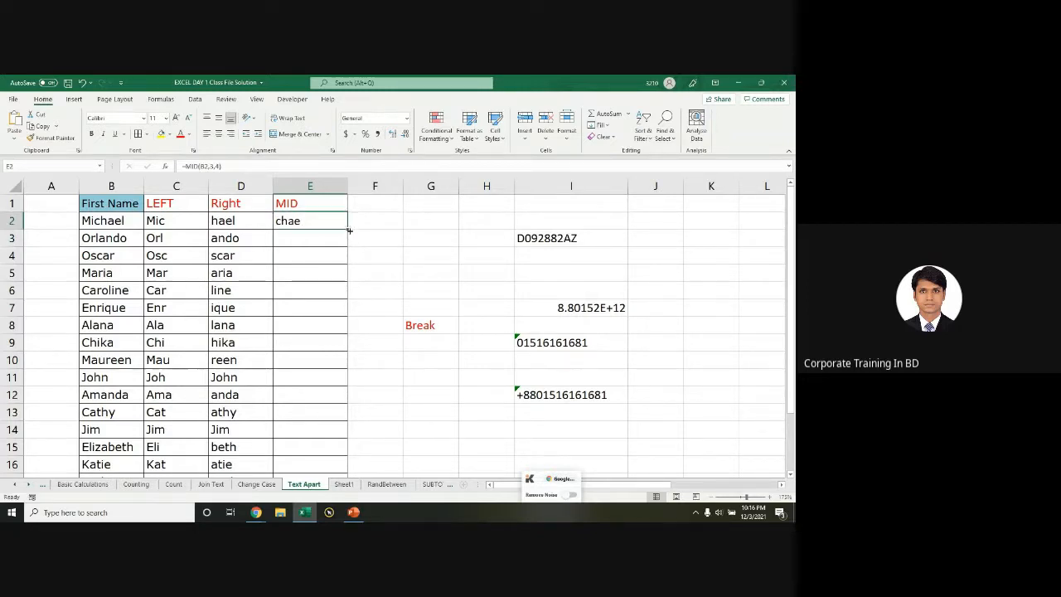
{"action": "double_click", "coordinate": [348, 230]}
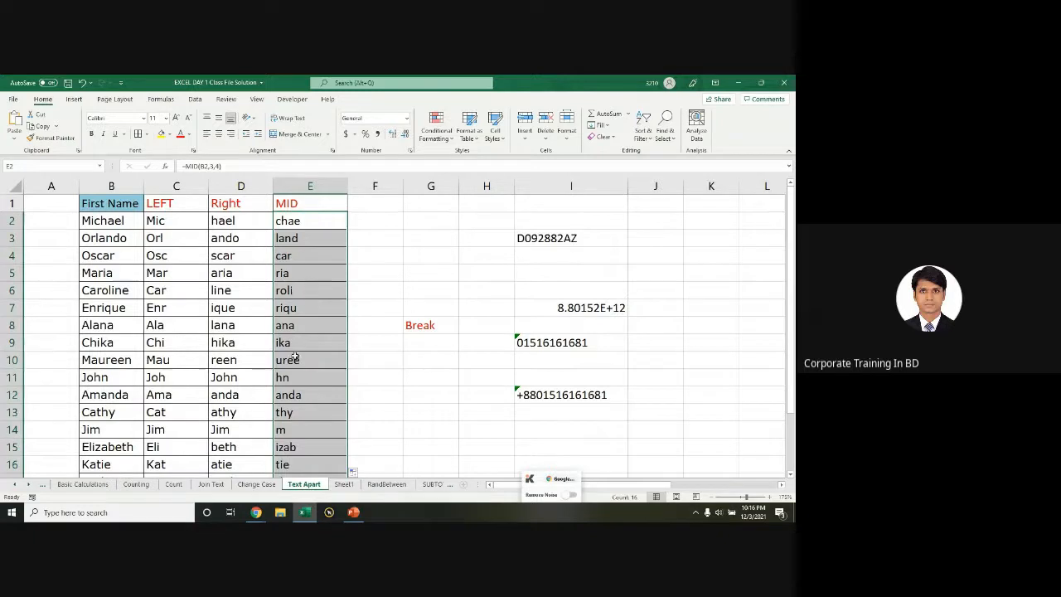
{"action": "scroll", "coordinate": [301, 403], "scroll_direction": "down", "scroll_amount": 4}
{"action": "scroll", "coordinate": [301, 401], "scroll_direction": "up", "scroll_amount": 4}
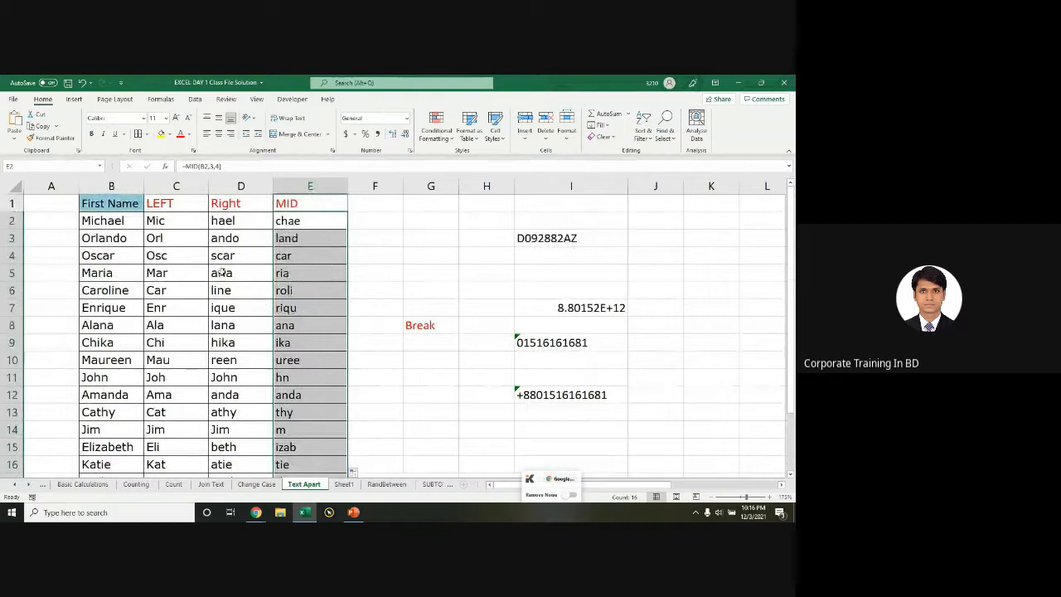
Step: Change E2 to =MID(B2,3,2) and fill the two-letter version down column E
{"action": "double_click", "coordinate": [305, 224]}
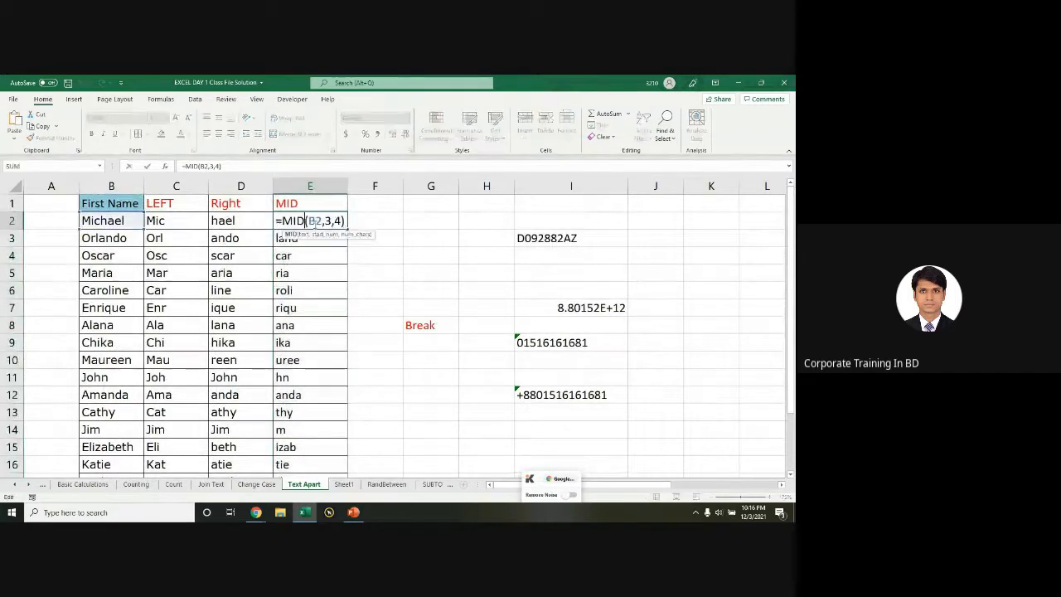
{"action": "left_click", "coordinate": [335, 221]}
{"action": "key", "text": "Delete"}
{"action": "type", "text": "2"}
{"action": "key", "text": "Return"}
{"action": "left_click", "coordinate": [334, 222]}
{"action": "double_click", "coordinate": [347, 228]}
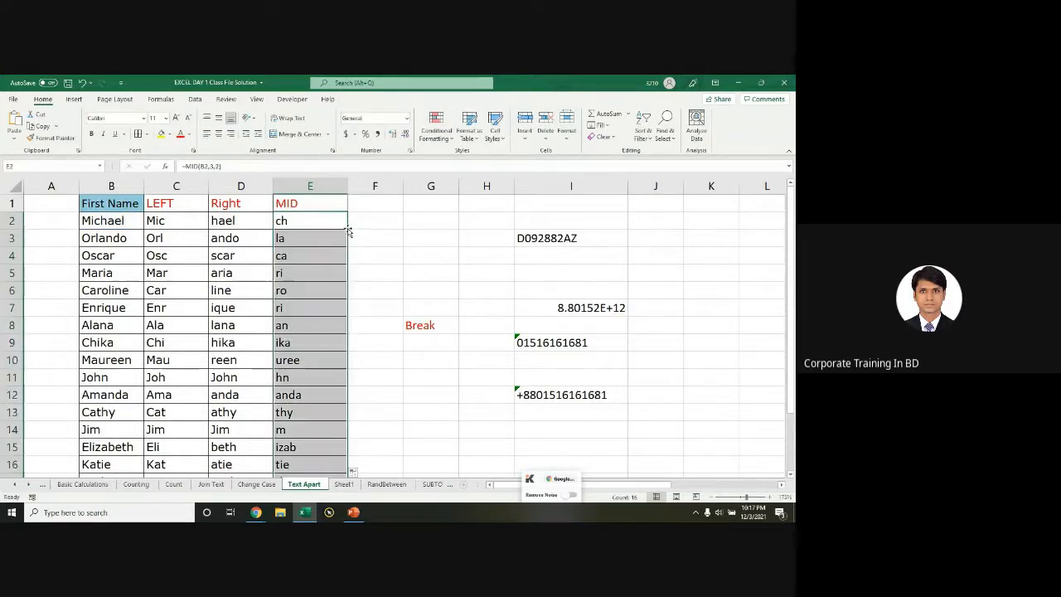
{"action": "double_click", "coordinate": [312, 223]}
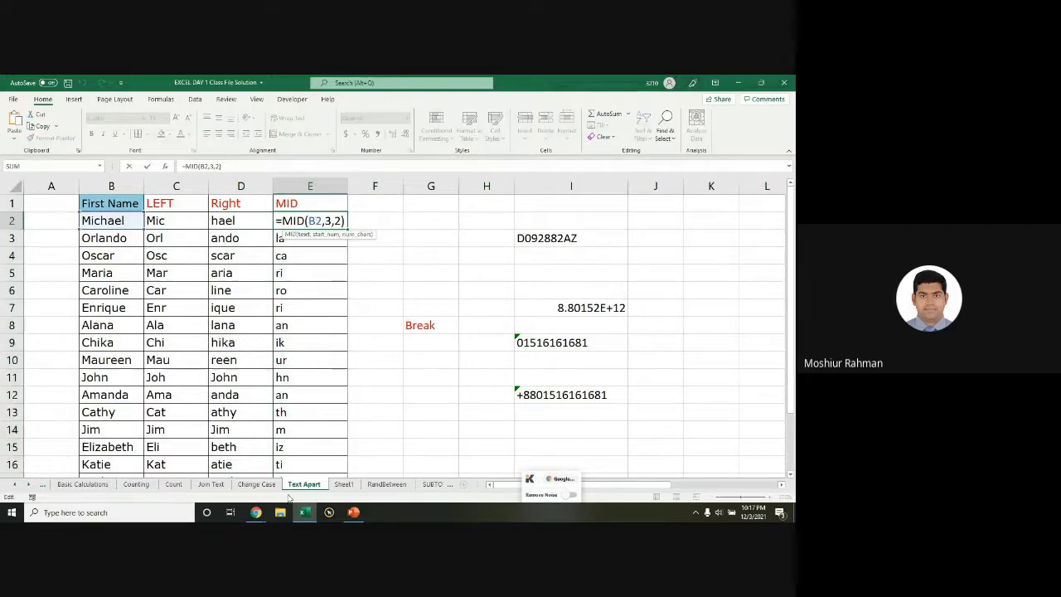
{"action": "mouse_move", "coordinate": [257, 501]}
{"action": "left_click", "coordinate": [232, 468]}
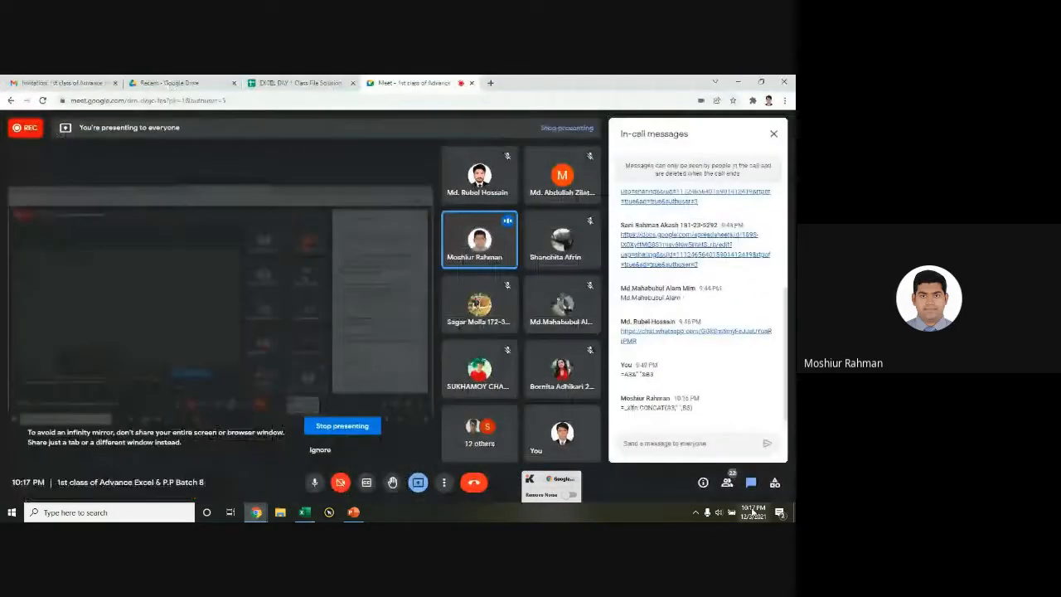
{"action": "left_click", "coordinate": [635, 417]}
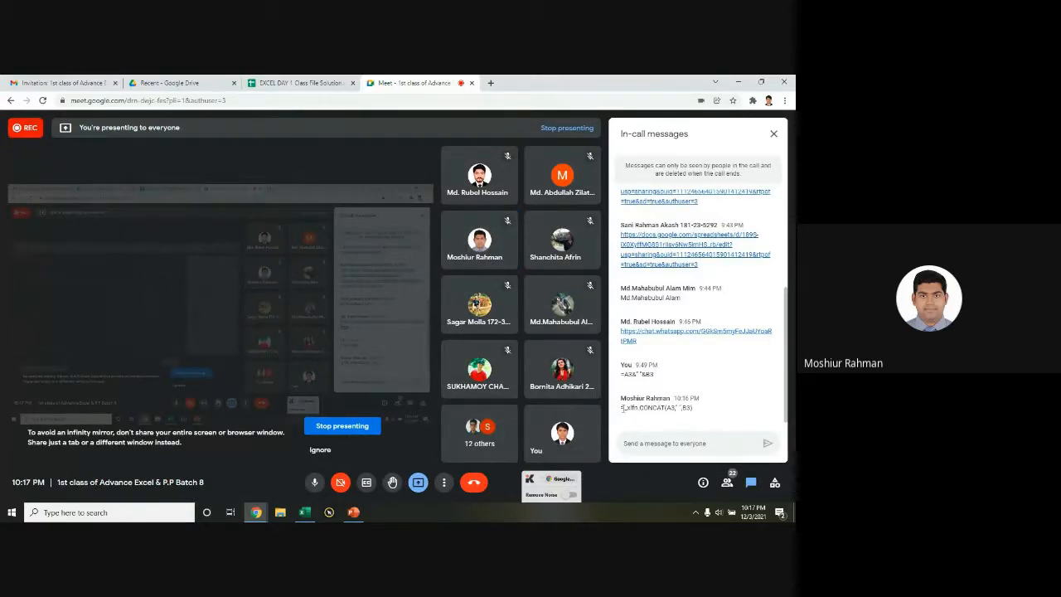
{"action": "left_click_drag", "start_coordinate": [625, 408], "coordinate": [701, 415]}
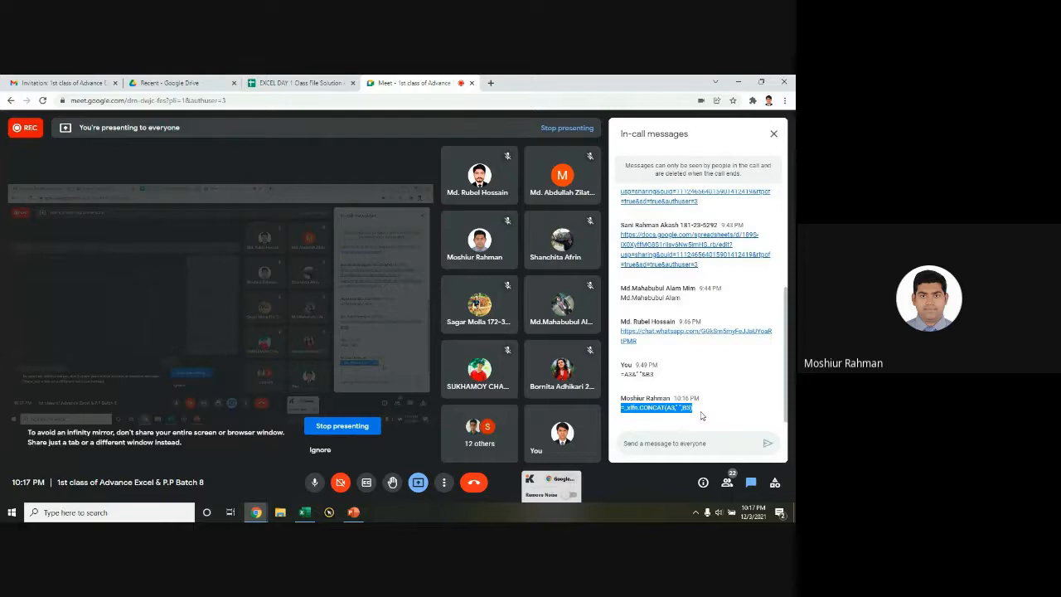
{"action": "key", "text": "alt+Tab"}
{"action": "key", "text": "ctrl+Return"}
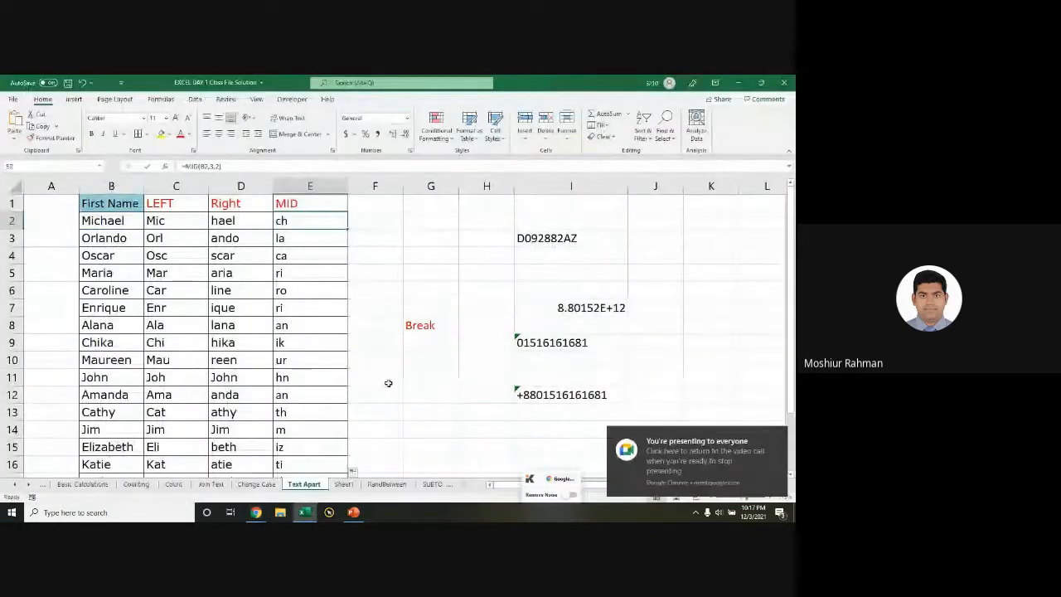
Step: Look over the Join Text sheet, return to Change Case, then switch to the Meet window
{"action": "left_click", "coordinate": [256, 484]}
{"action": "left_click", "coordinate": [210, 484]}
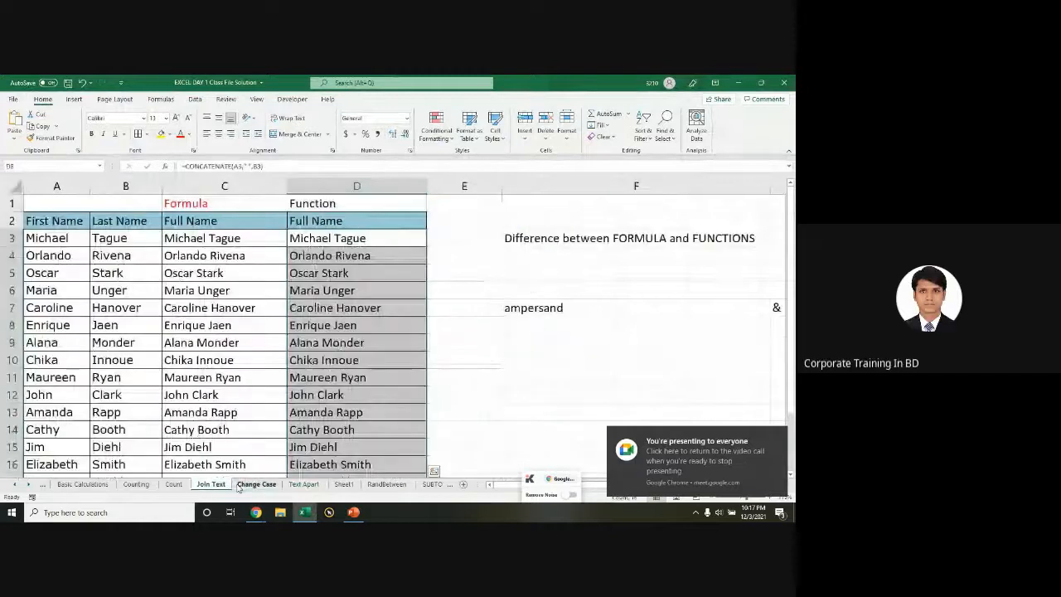
{"action": "left_click", "coordinate": [240, 485]}
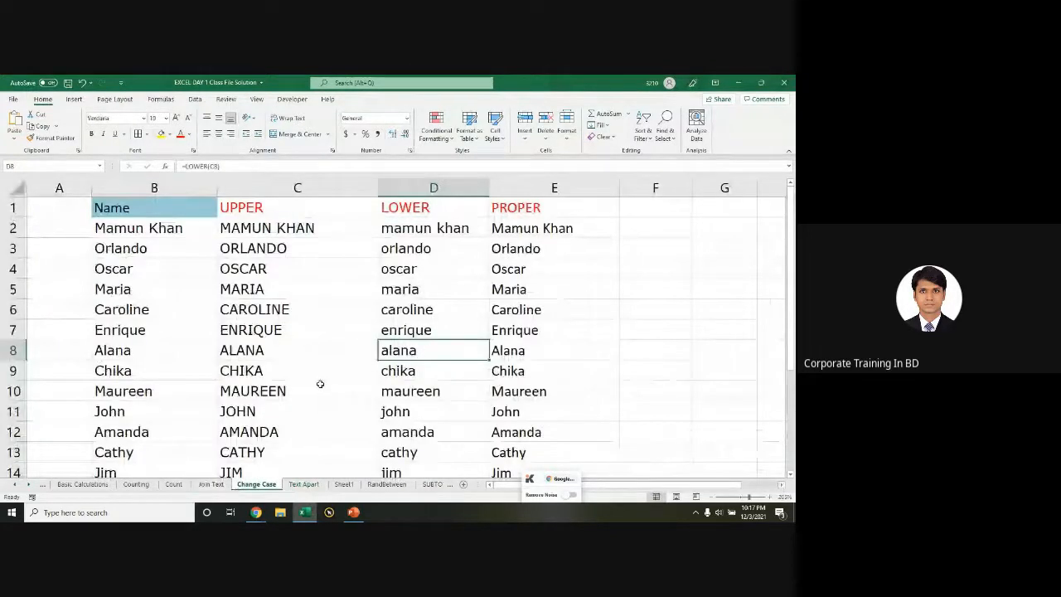
{"action": "key", "text": "alt+Tab"}
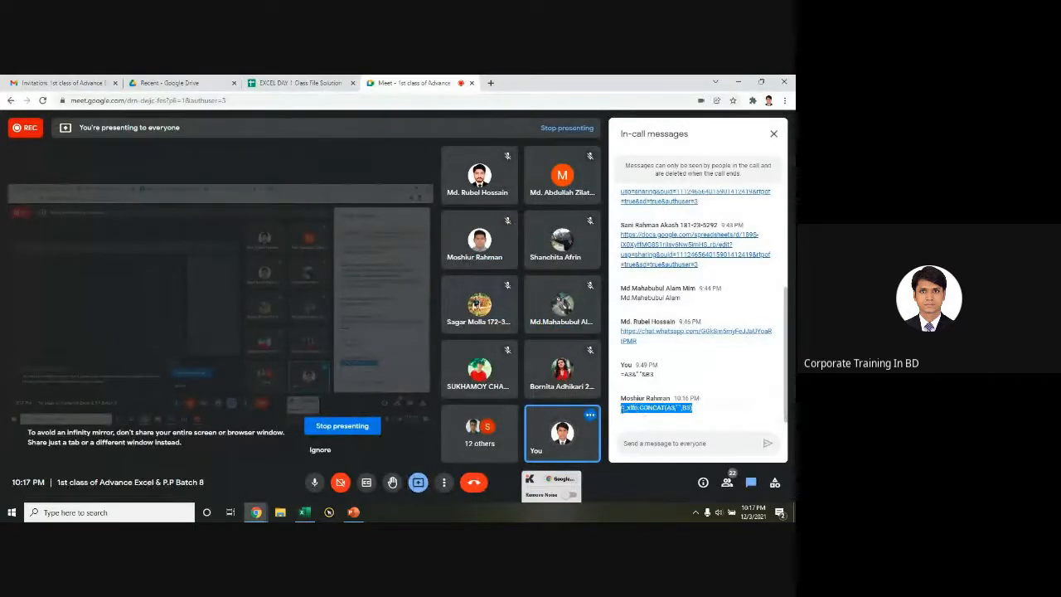
Step: Send the copied CONCAT formula, prefixed with '=', as a new Meet chat message
{"action": "left_click", "coordinate": [640, 406]}
{"action": "left_click_drag", "start_coordinate": [640, 406], "coordinate": [691, 411]}
{"action": "key", "text": "ctrl+c"}
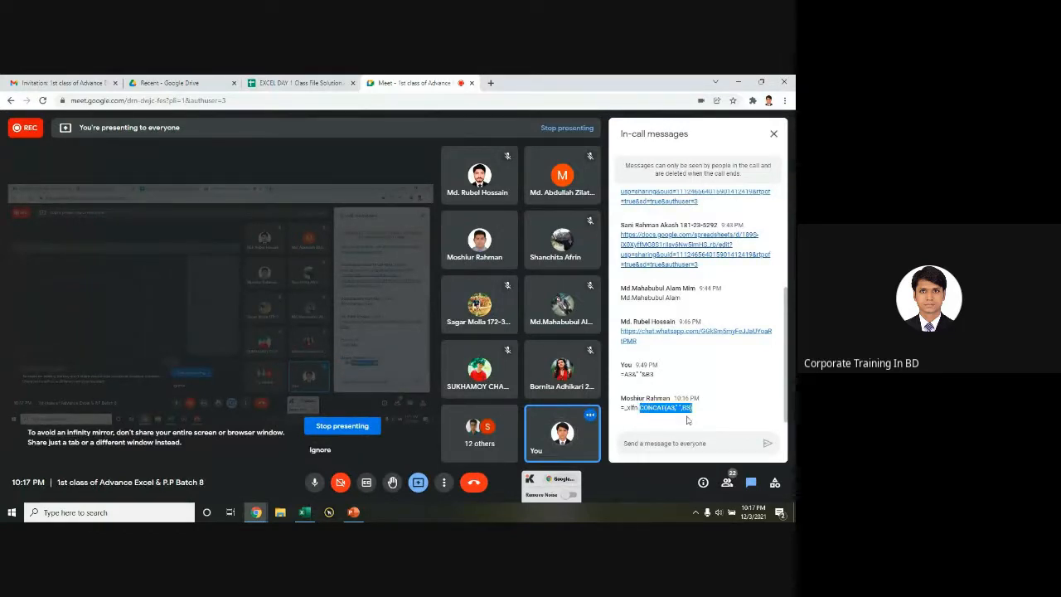
{"action": "left_click", "coordinate": [654, 446]}
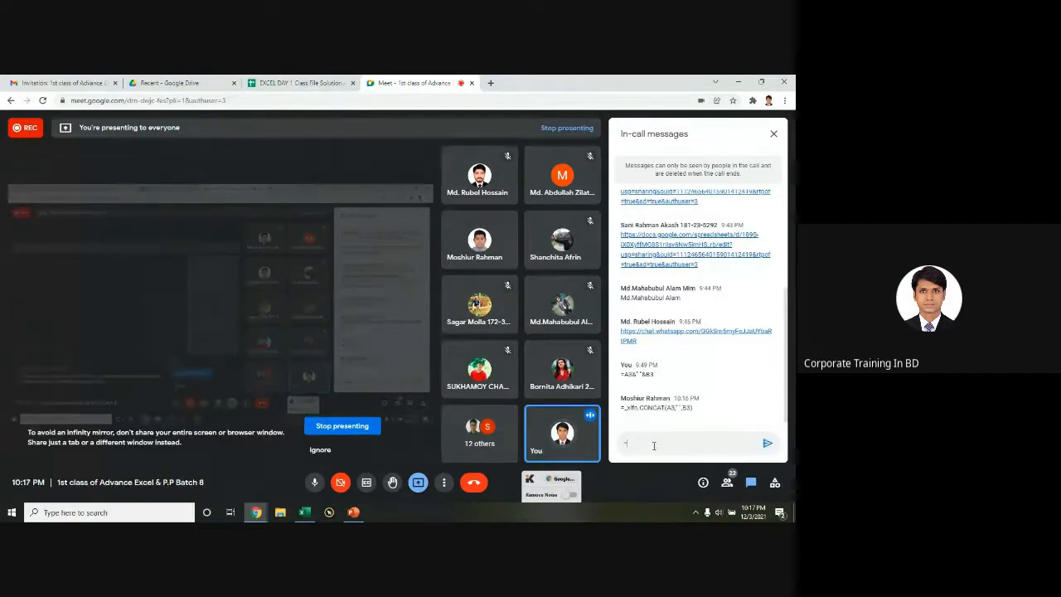
{"action": "type", "text": "="}
{"action": "key", "text": "ctrl+v"}
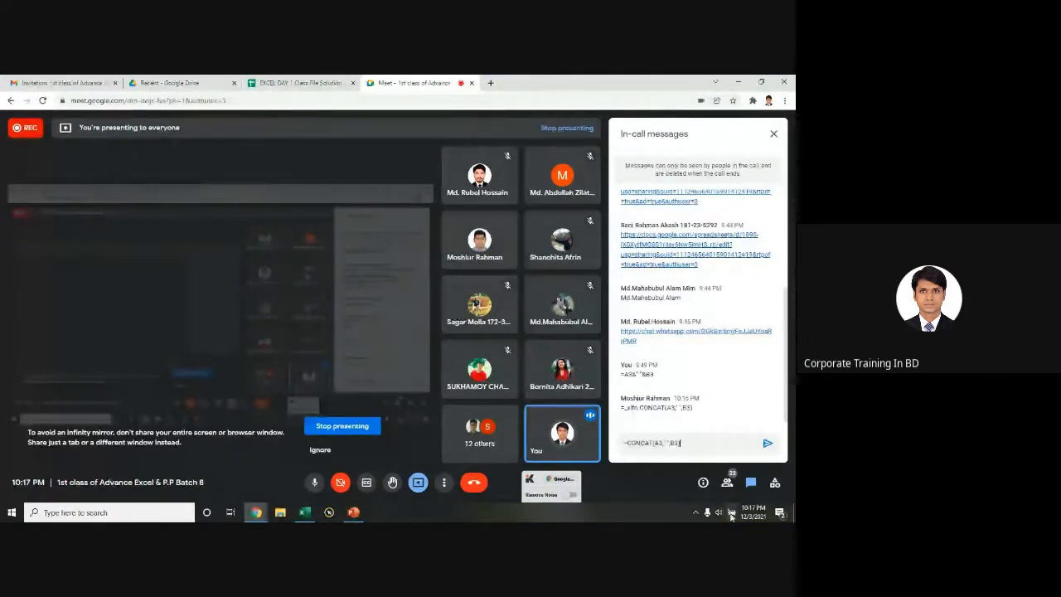
{"action": "key", "text": "Return"}
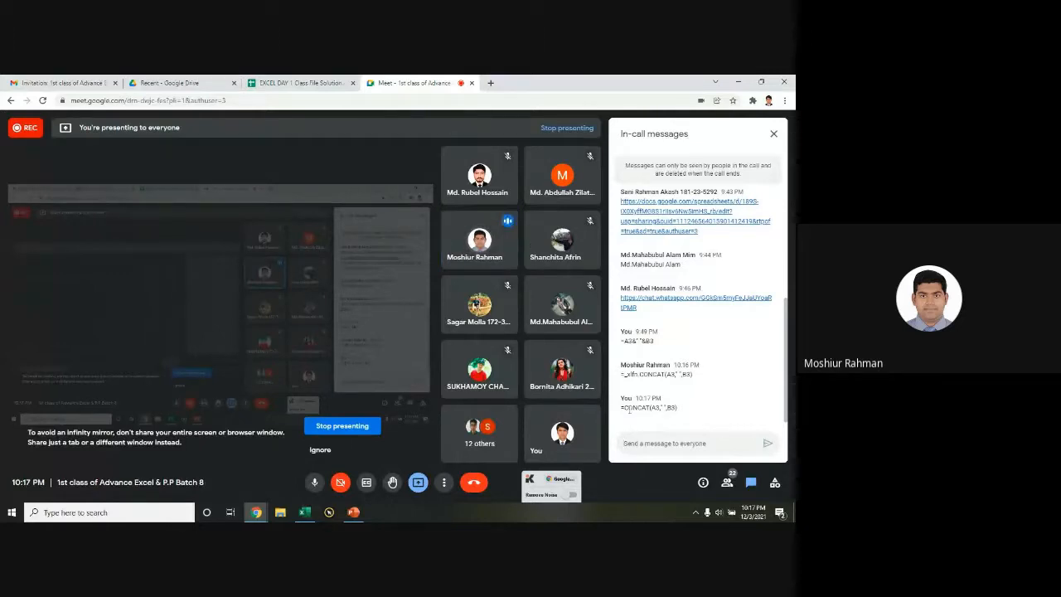
Step: Highlight parts of the sent CONCAT message, type and delete a quote mark, then return to Excel
{"action": "left_click_drag", "start_coordinate": [622, 409], "coordinate": [681, 408]}
{"action": "key", "text": "ctrl+c"}
{"action": "left_click", "coordinate": [625, 415]}
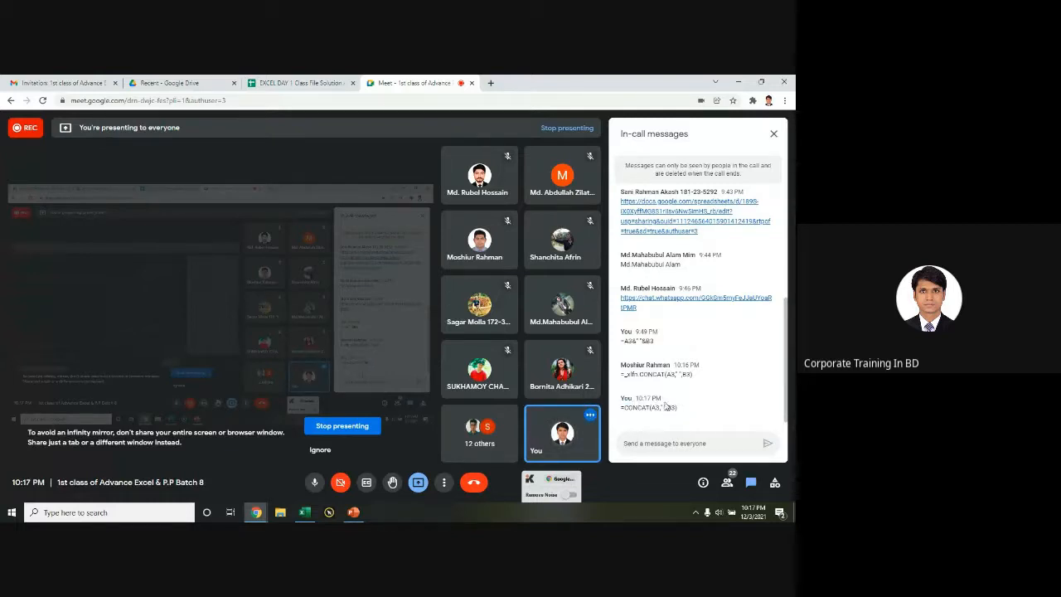
{"action": "left_click_drag", "start_coordinate": [665, 407], "coordinate": [661, 407]}
{"action": "left_click", "coordinate": [651, 443]}
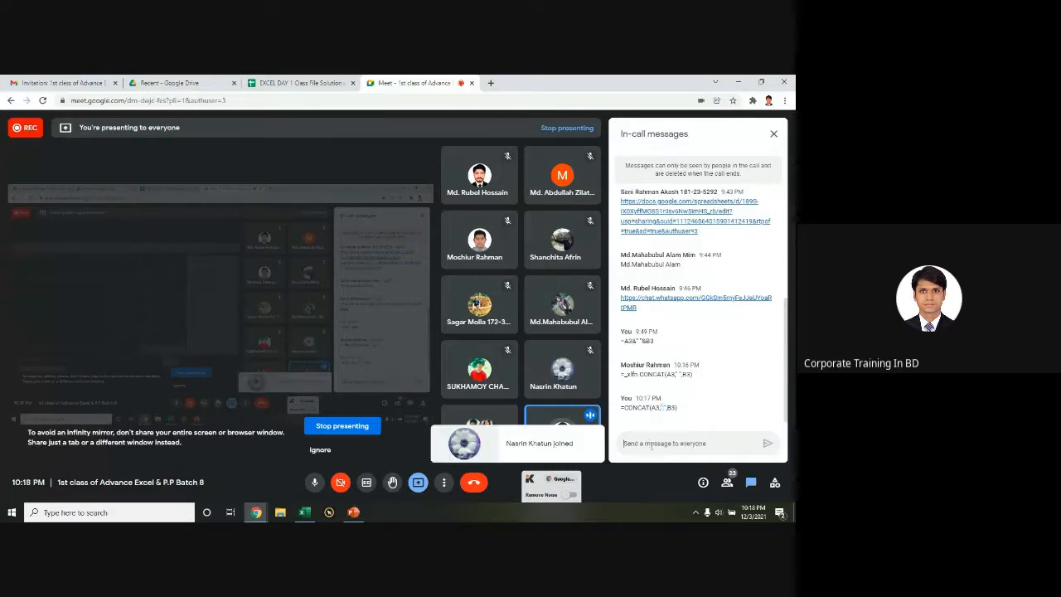
{"action": "type", "text": "\""}
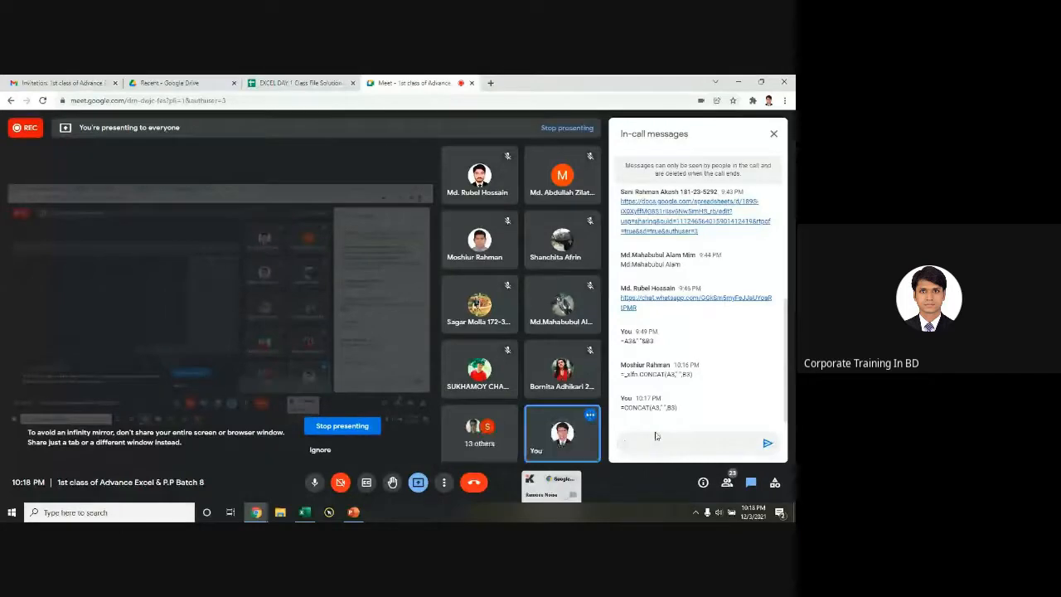
{"action": "key", "text": "BackSpace"}
{"action": "key", "text": "alt+Tab"}
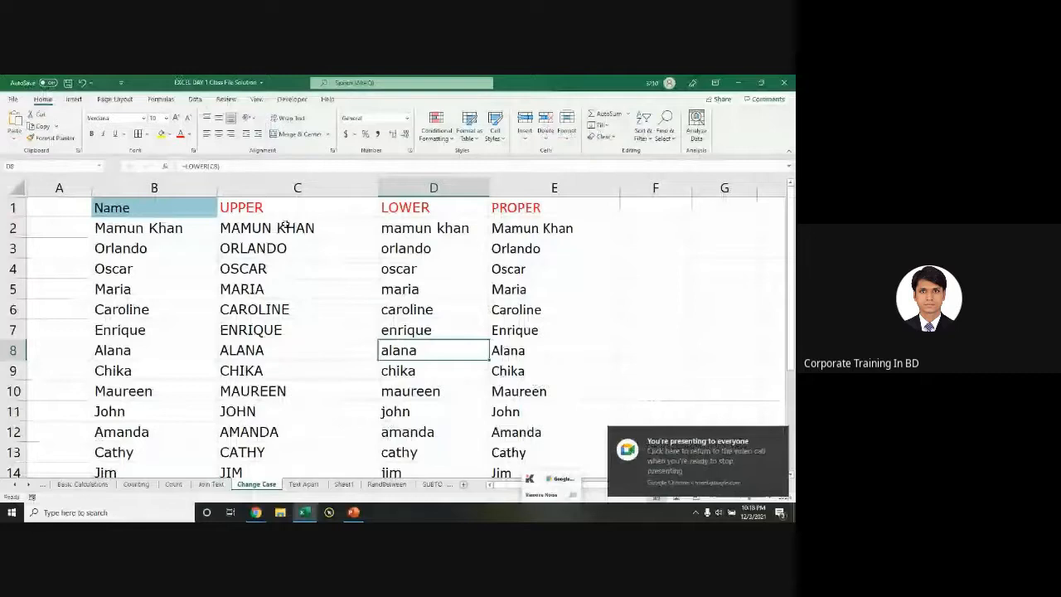
Step: On the Join Text sheet, select the full CONCAT formula of cell C3 in the formula bar
{"action": "key", "text": "ctrl+Page_Up"}
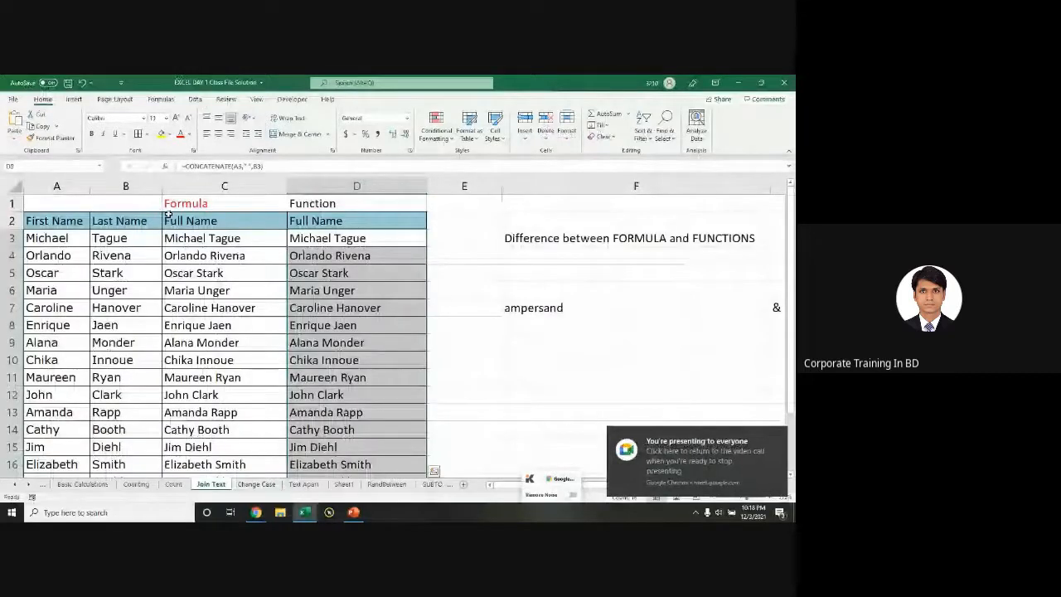
{"action": "left_click", "coordinate": [186, 235]}
{"action": "key", "text": "ctrl+v"}
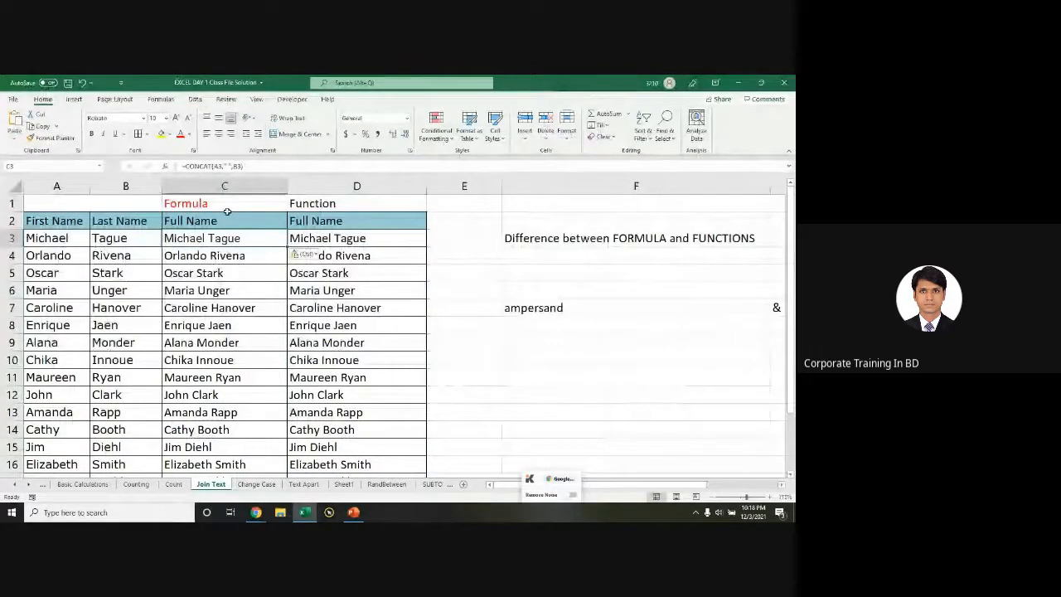
{"action": "left_click", "coordinate": [255, 168]}
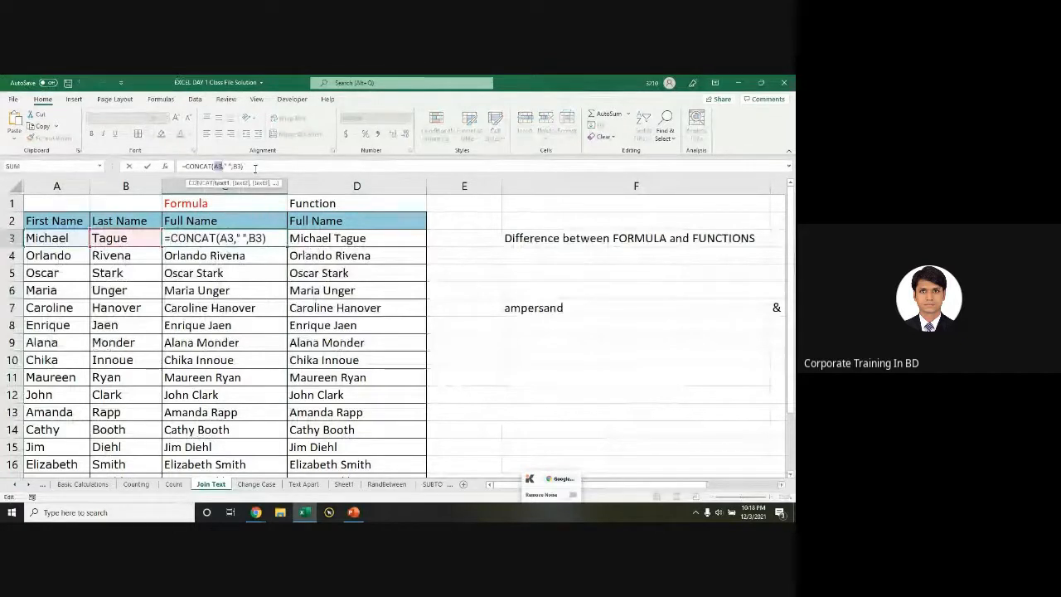
{"action": "triple_click", "coordinate": [255, 169]}
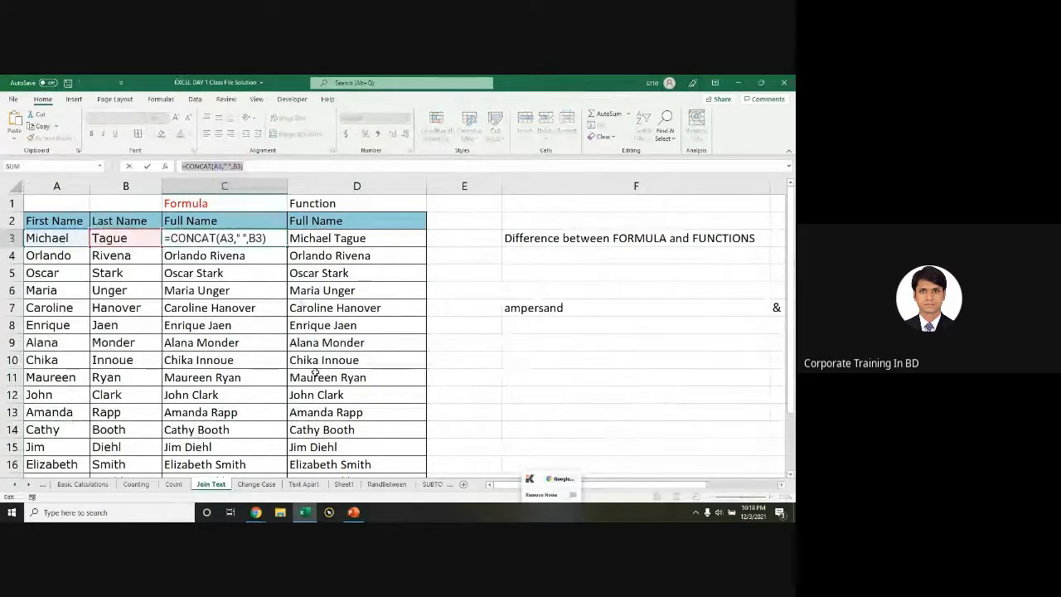
Step: Compare it with the _xlfn-prefixed formula in the Meet chat, cancel the edit, and open Text Apart
{"action": "key", "text": "alt+Tab"}
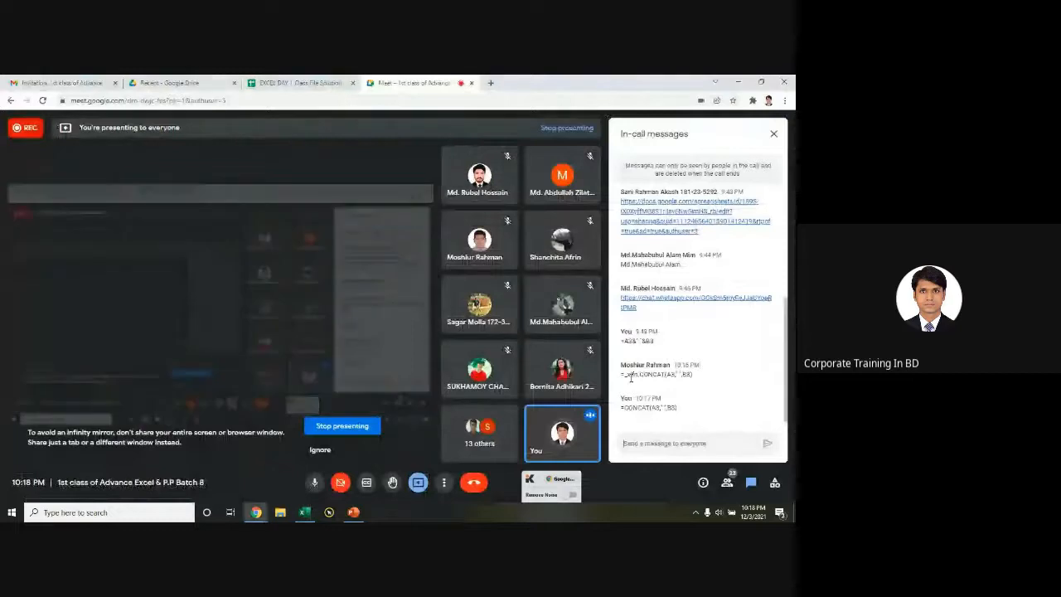
{"action": "double_click", "coordinate": [632, 375]}
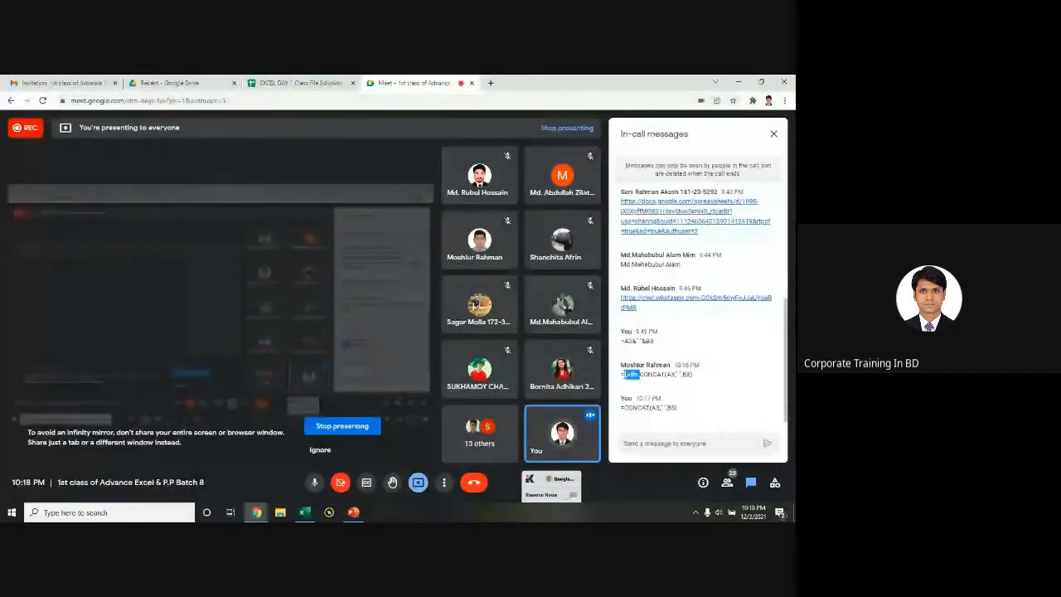
{"action": "key", "text": "alt+Tab"}
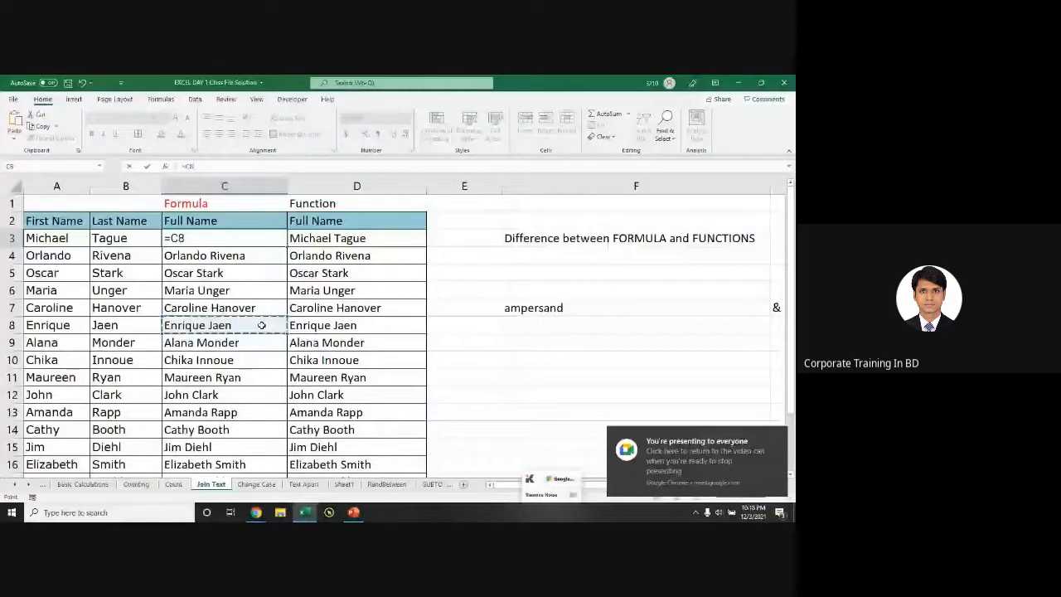
{"action": "key", "text": "Escape"}
{"action": "left_click", "coordinate": [332, 328]}
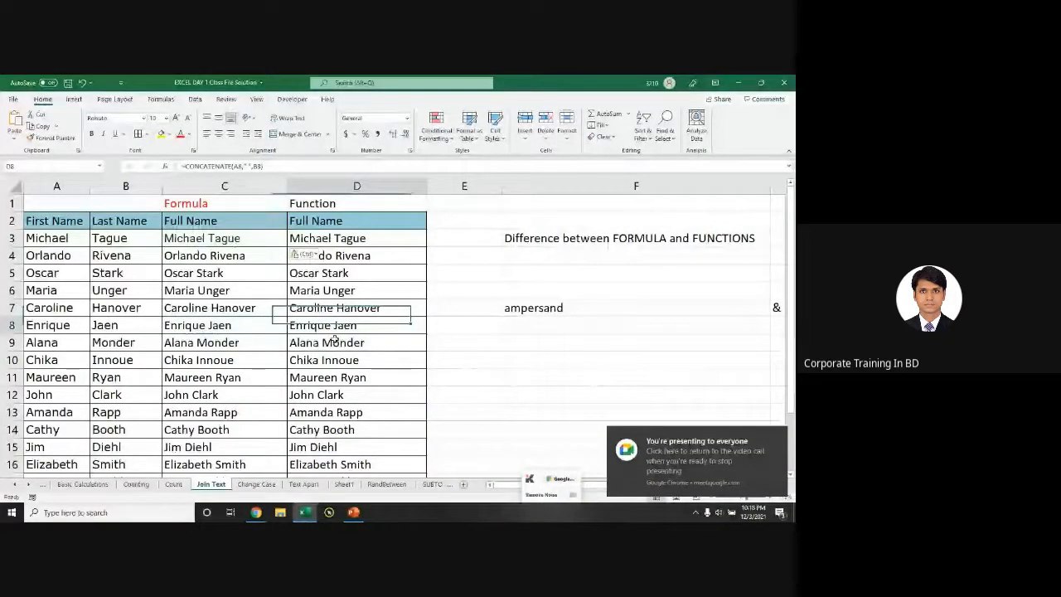
{"action": "key", "text": "ctrl+Page_Down"}
{"action": "key", "text": "ctrl+Page_Down"}
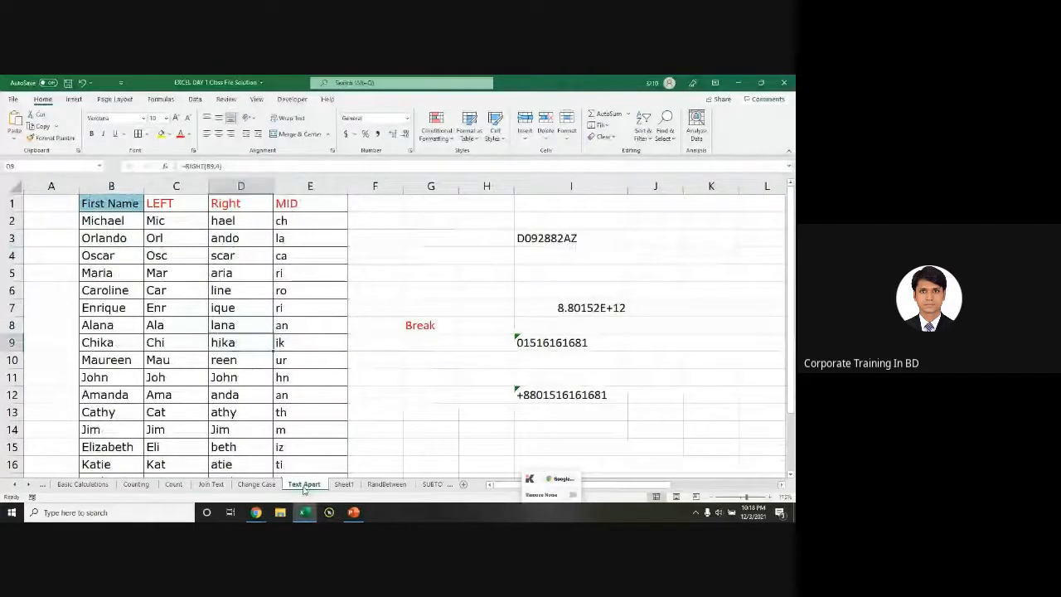
Step: Scroll back to the top of Text Apart and delete the MID extracts below the E1 heading
{"action": "scroll", "coordinate": [306, 413], "scroll_direction": "up", "scroll_amount": 1, "text": "ctrl"}
{"action": "scroll", "coordinate": [306, 414], "scroll_direction": "up", "scroll_amount": 1}
{"action": "left_click_drag", "start_coordinate": [528, 486], "coordinate": [510, 489]}
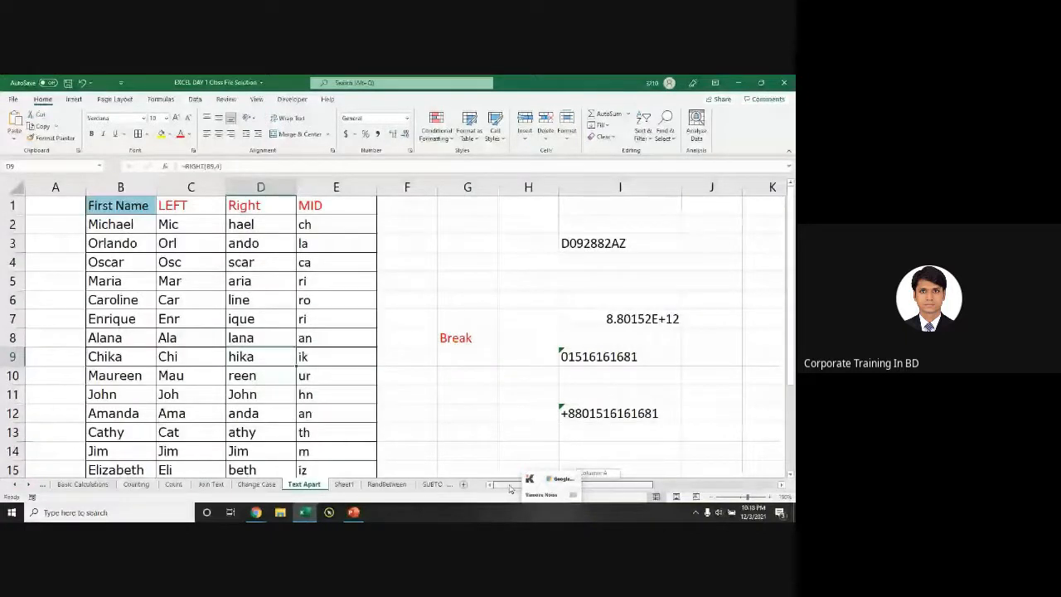
{"action": "left_click_drag", "start_coordinate": [541, 478], "coordinate": [536, 521]}
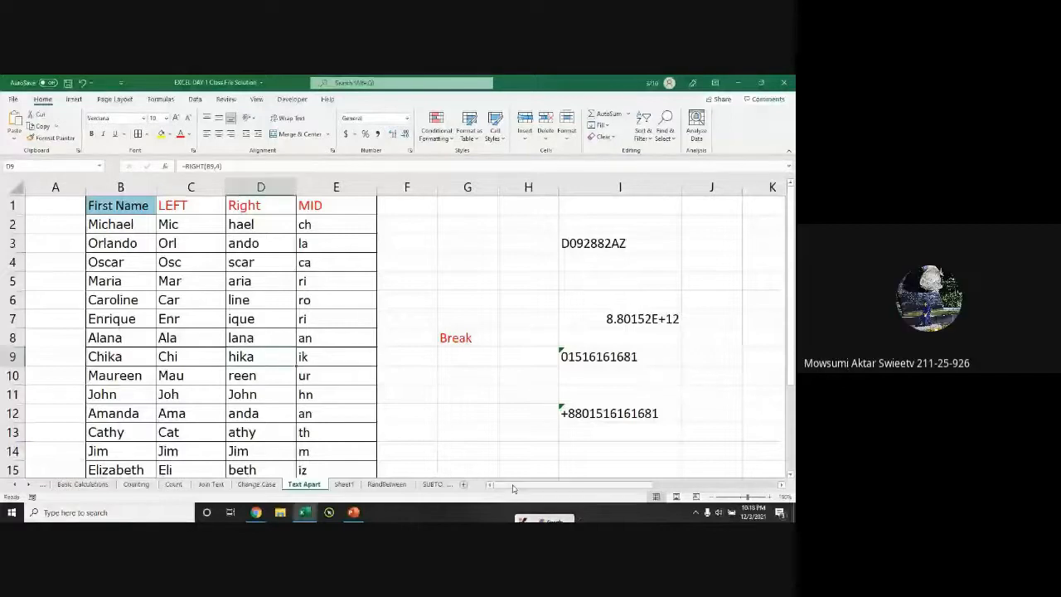
{"action": "left_click_drag", "start_coordinate": [116, 205], "coordinate": [216, 289]}
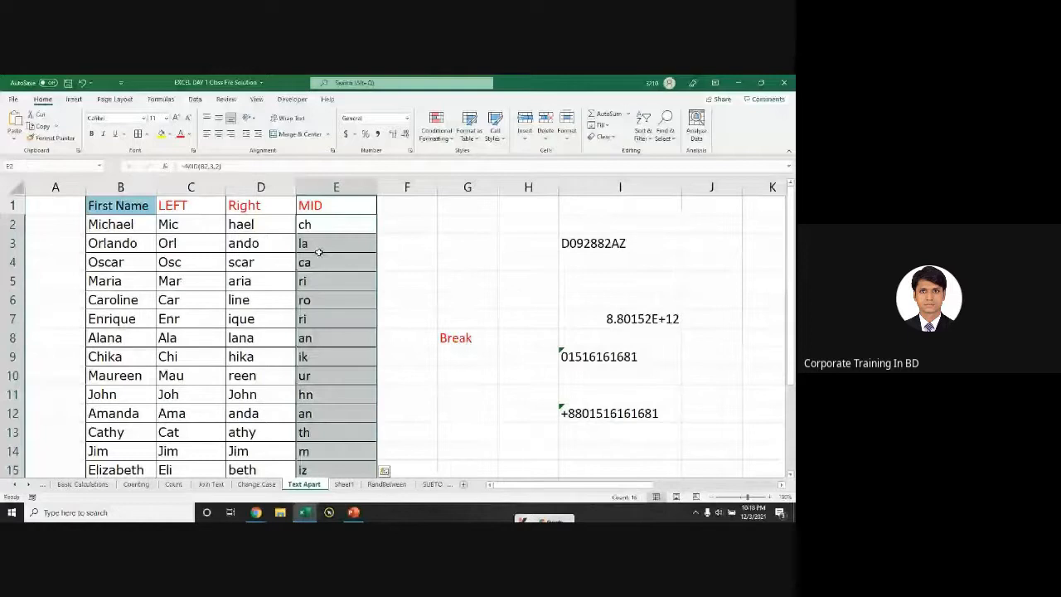
{"action": "key", "text": "Delete"}
Step: Edit the name Michael in B2, marking the letters 'ch' and retyping its 'a'
{"action": "left_click", "coordinate": [123, 224]}
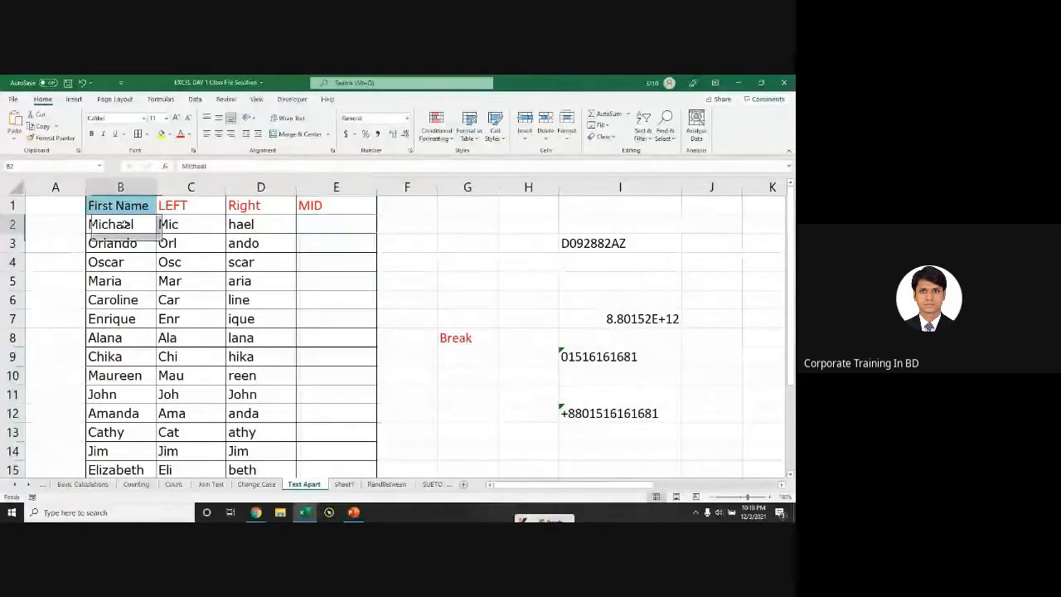
{"action": "double_click", "coordinate": [116, 224]}
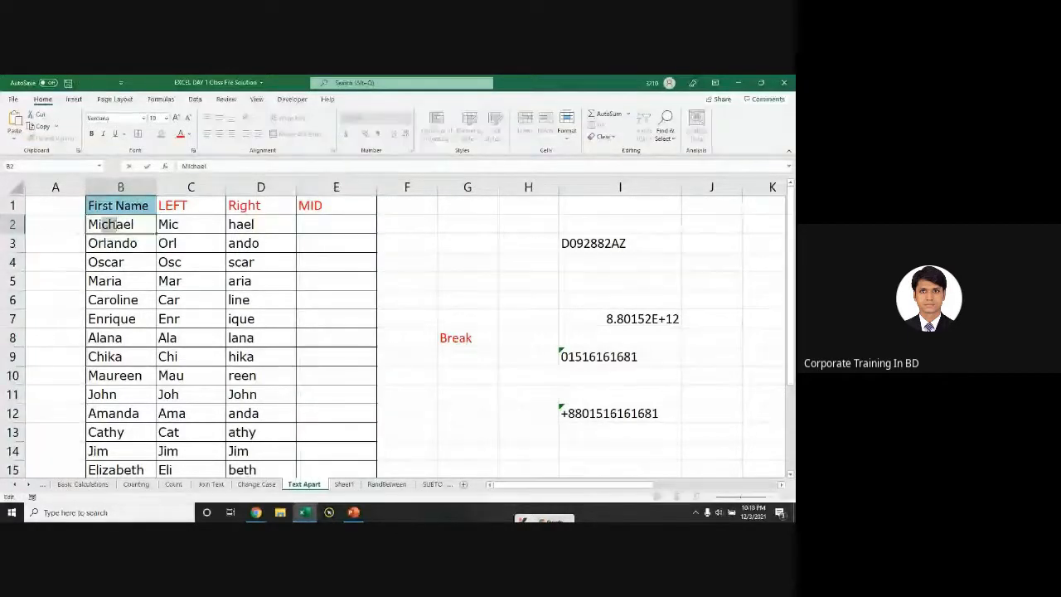
{"action": "left_click_drag", "start_coordinate": [116, 225], "coordinate": [129, 228]}
{"action": "key", "text": "Return"}
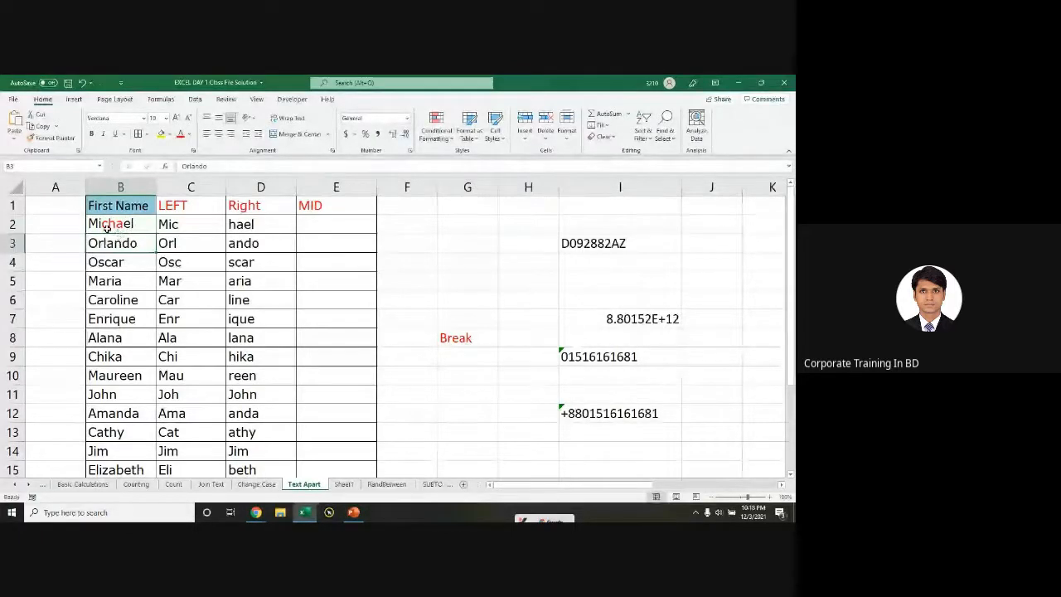
{"action": "double_click", "coordinate": [120, 224]}
{"action": "key", "text": "BackSpace"}
{"action": "type", "text": "a"}
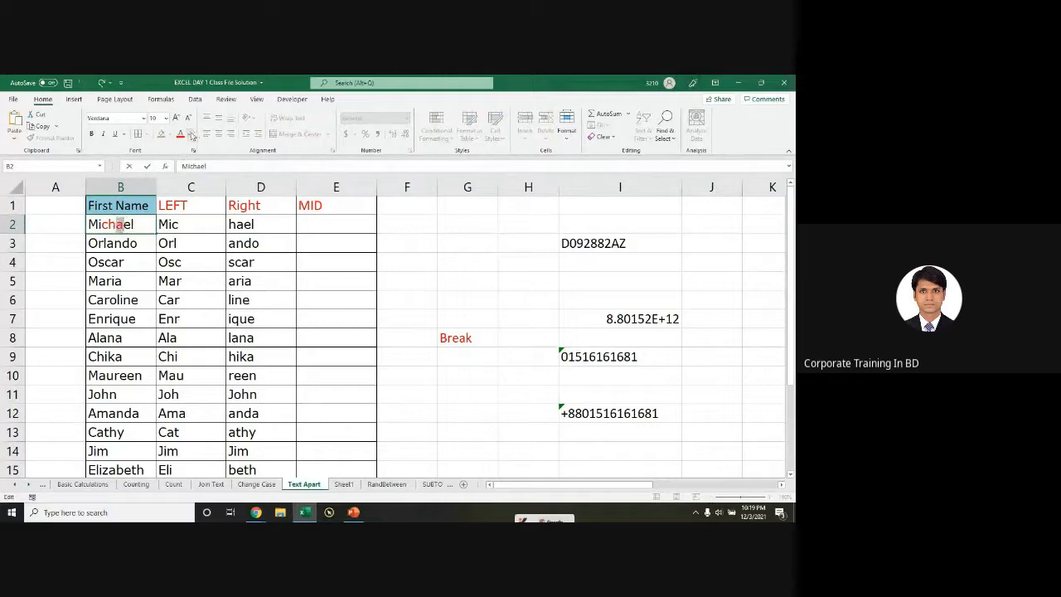
Step: Return that 'a' to black font and start a =MID formula in cell E2
{"action": "left_click", "coordinate": [190, 135]}
{"action": "left_click", "coordinate": [191, 148]}
{"action": "left_click", "coordinate": [131, 240]}
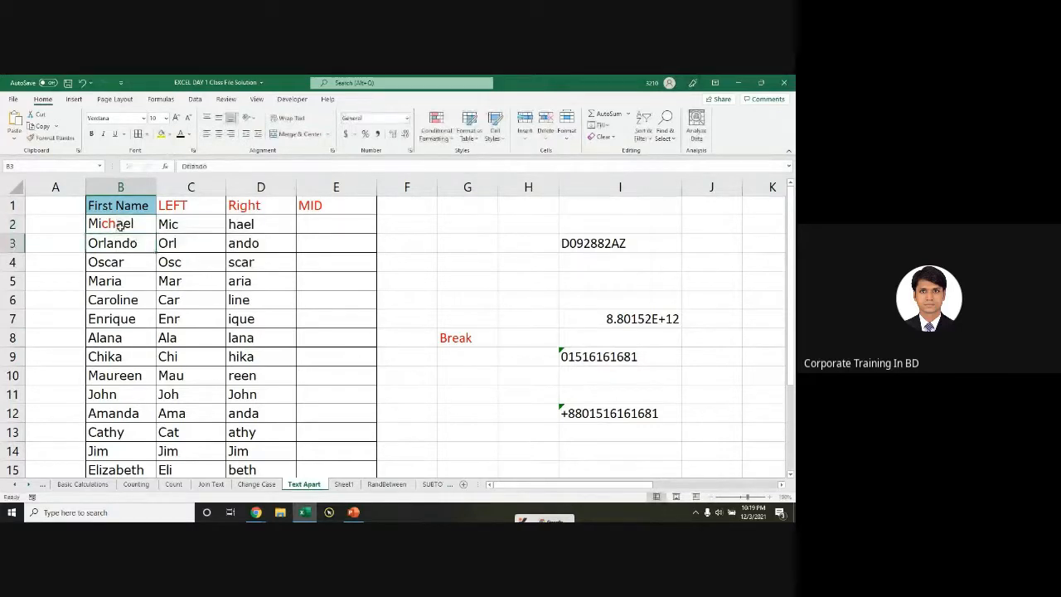
{"action": "left_click", "coordinate": [320, 224]}
{"action": "type", "text": "=m"}
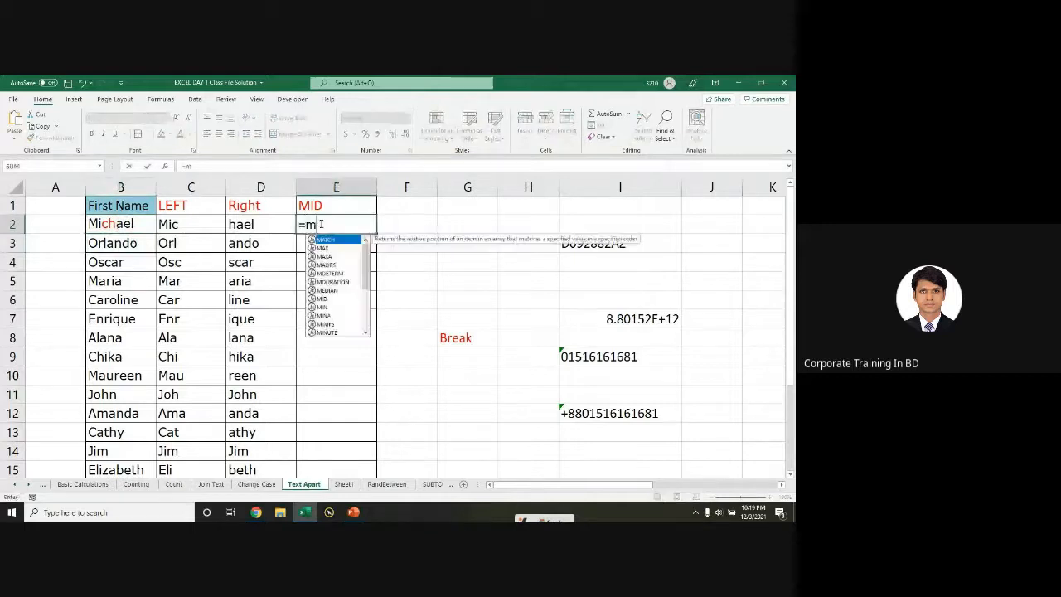
{"action": "type", "text": "id"}
Step: Complete =MID(B2,3,2) in E2, copy it down every name, and display the formula
{"action": "key", "text": "Tab"}
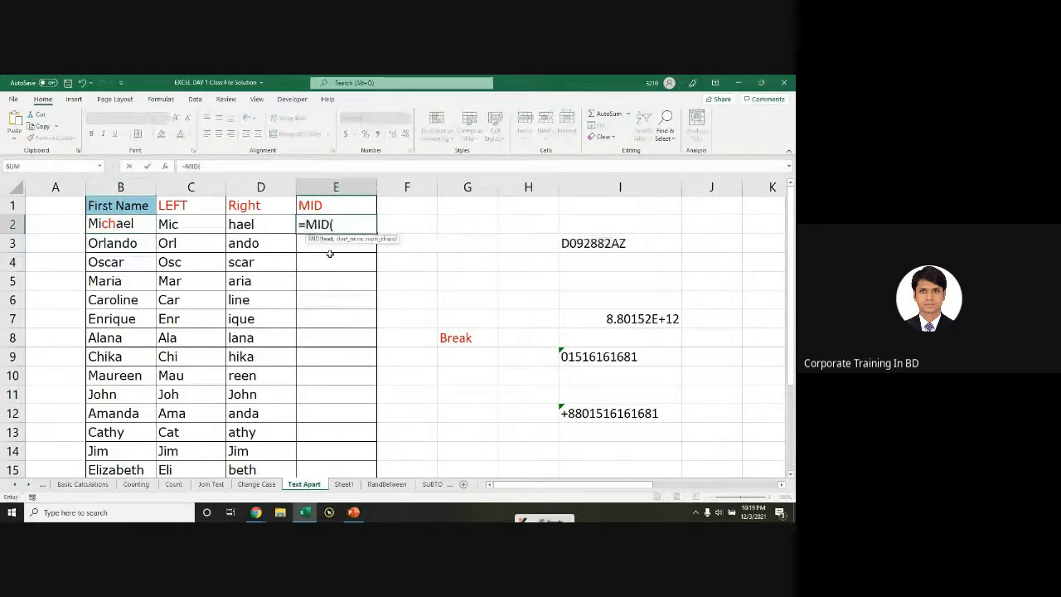
{"action": "left_click", "coordinate": [110, 224]}
{"action": "type", "text": ","}
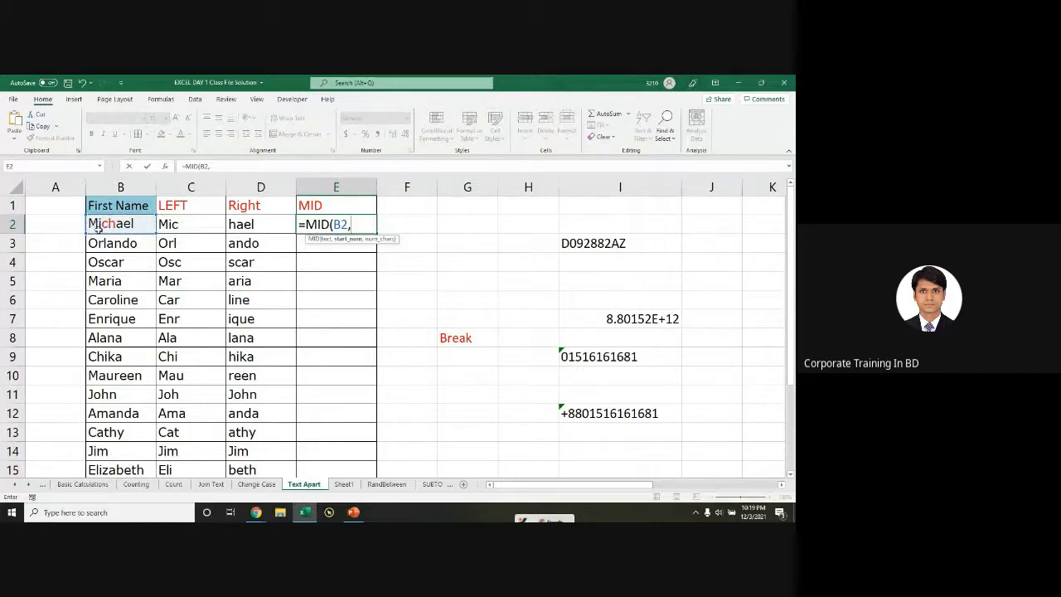
{"action": "type", "text": "3,2)"}
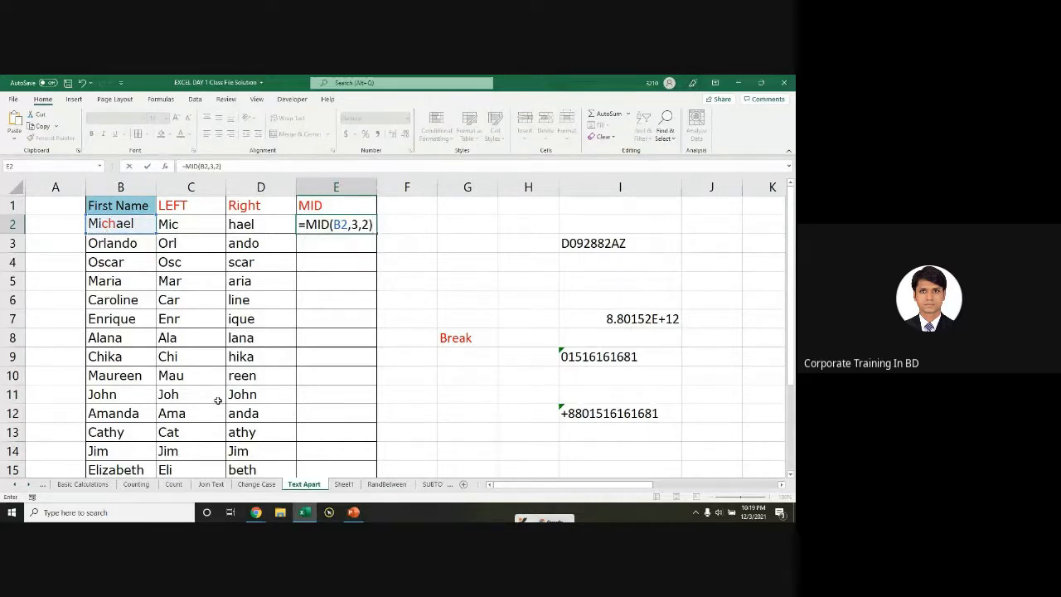
{"action": "key", "text": "Return"}
{"action": "left_click", "coordinate": [365, 225]}
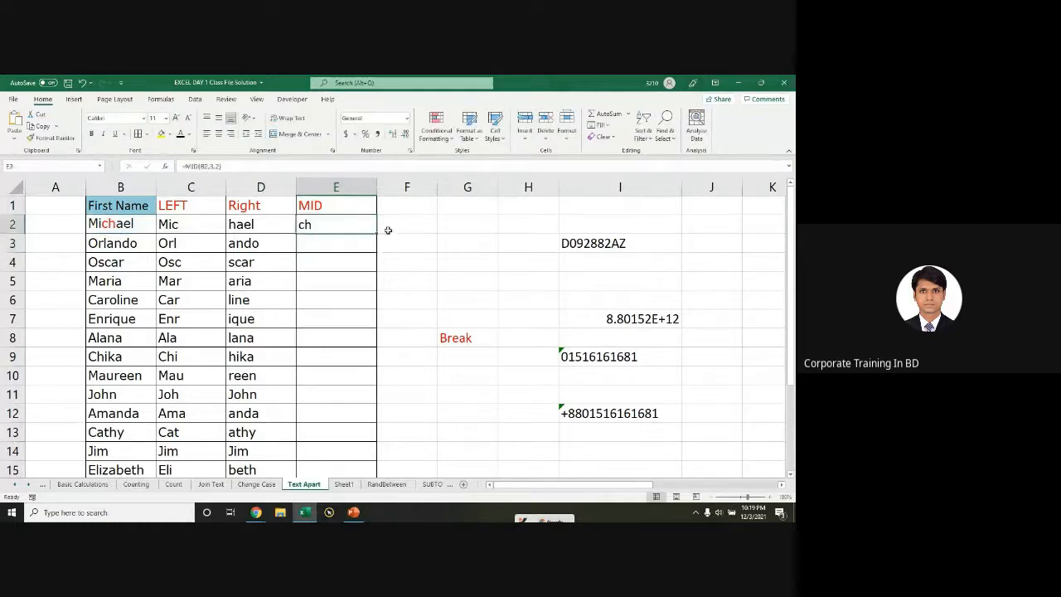
{"action": "double_click", "coordinate": [377, 234]}
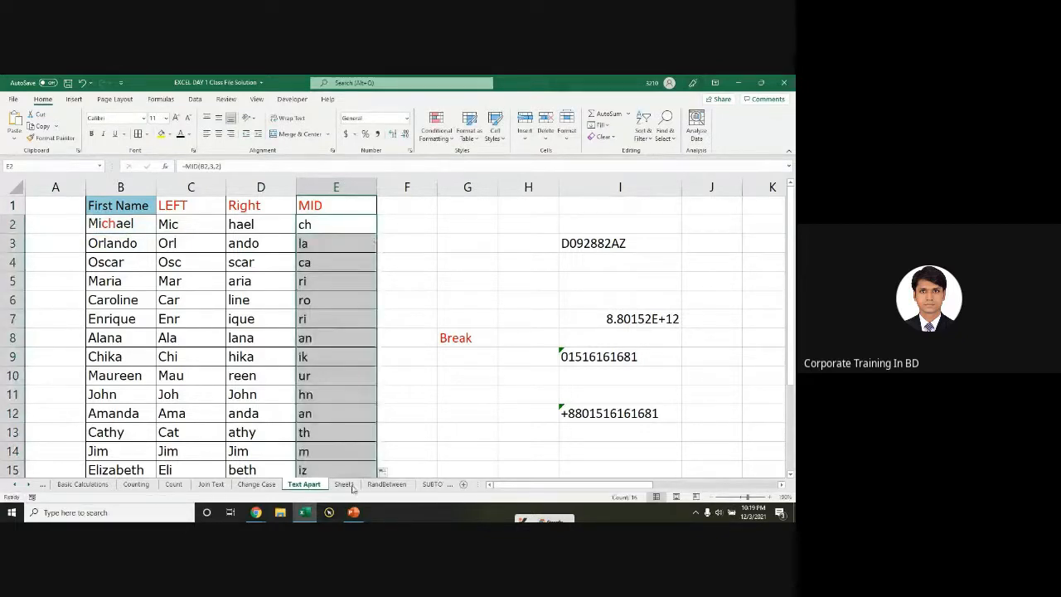
{"action": "double_click", "coordinate": [322, 226]}
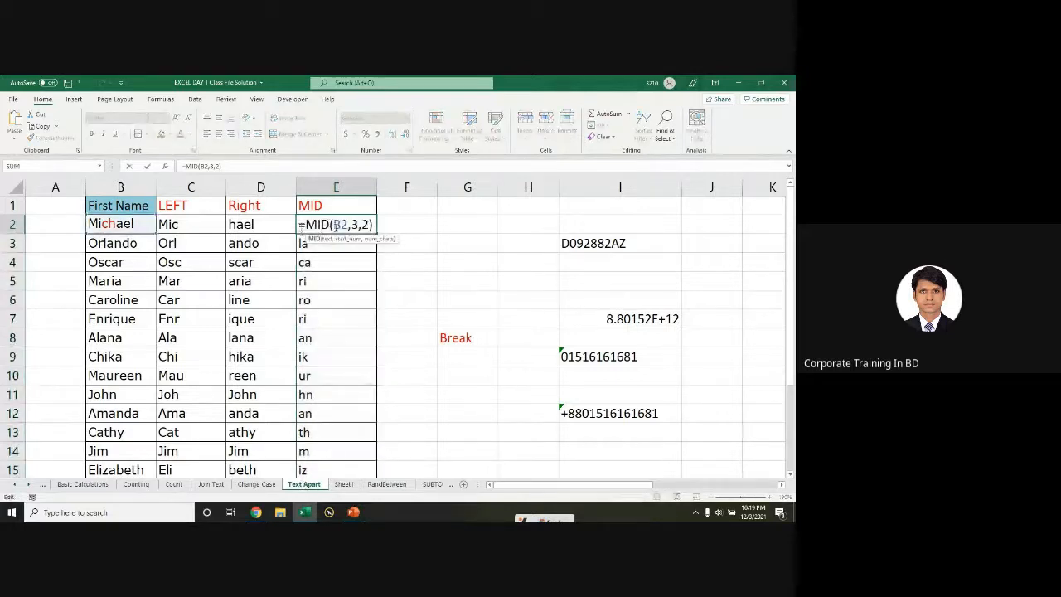
{"action": "left_click_drag", "start_coordinate": [301, 231], "coordinate": [375, 233]}
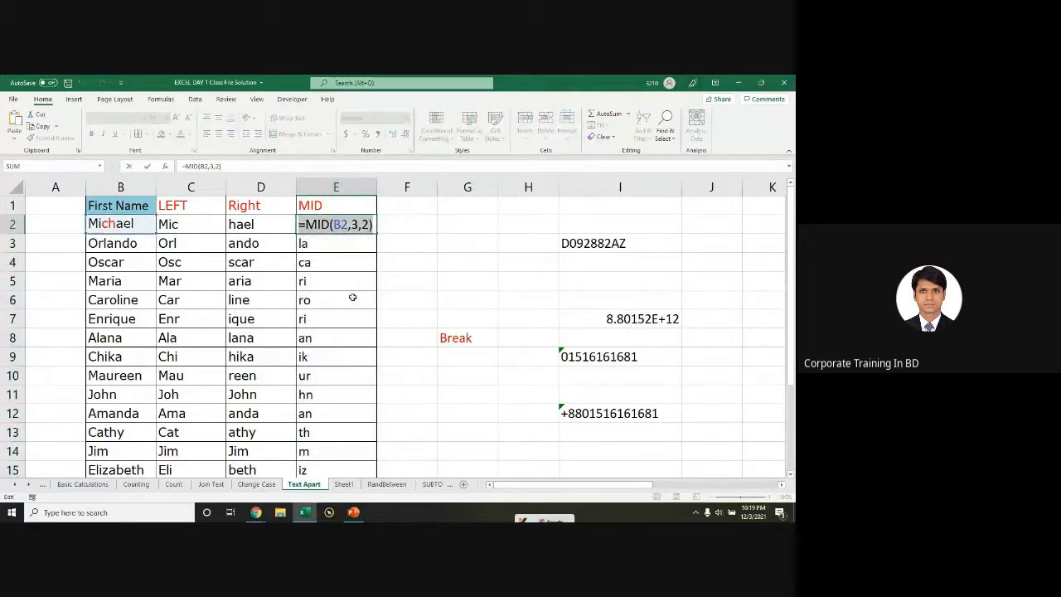
{"action": "key", "text": "Escape"}
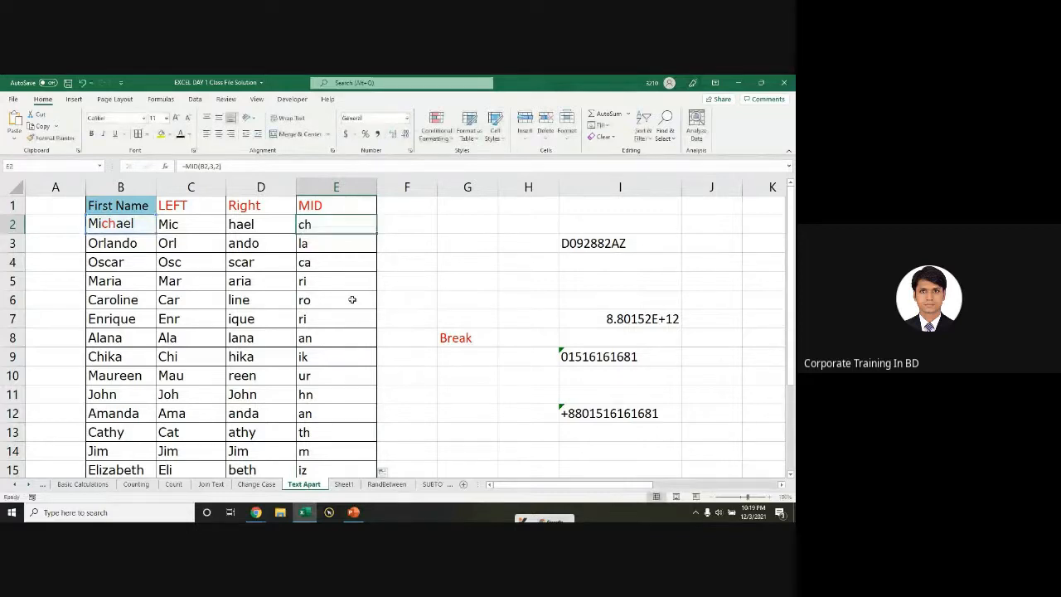
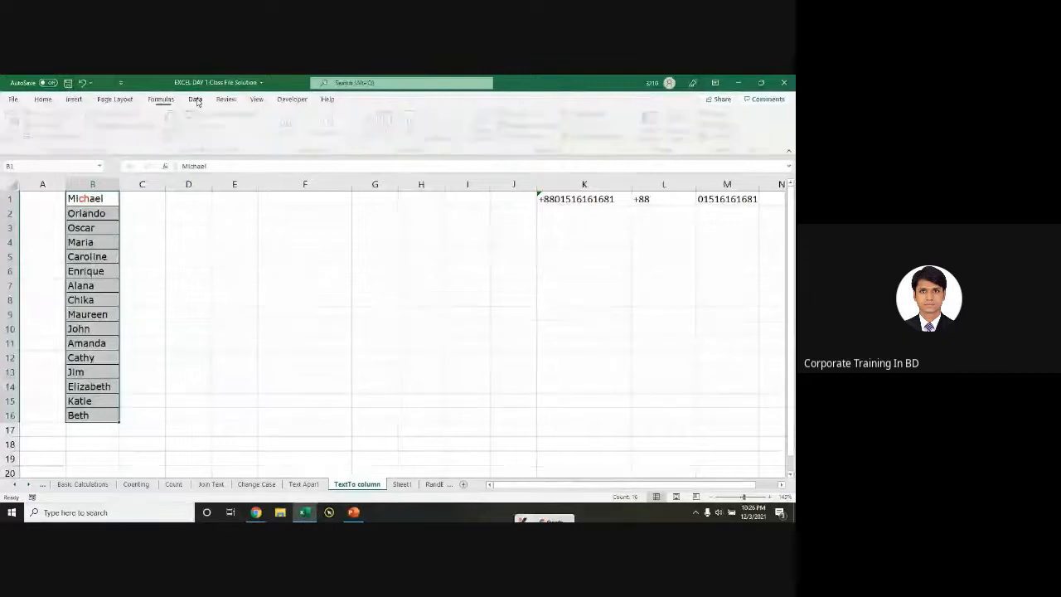
Step: Show the Data tab in Excel, then switch to the Chrome Google Meet window
{"action": "left_click", "coordinate": [195, 100]}
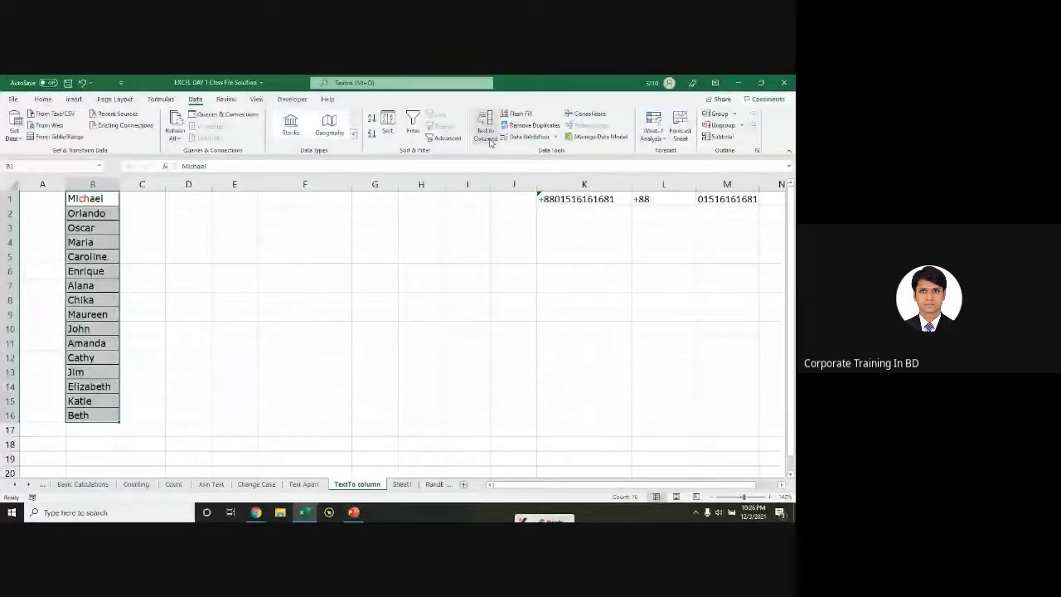
{"action": "key", "text": "ctrl+q"}
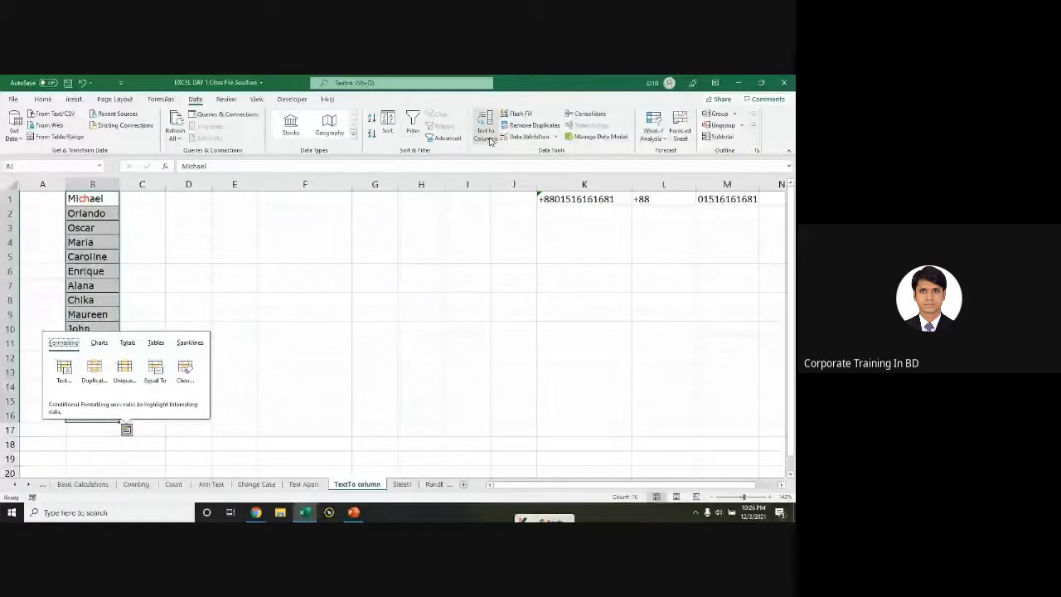
{"action": "key", "text": "alt+Tab"}
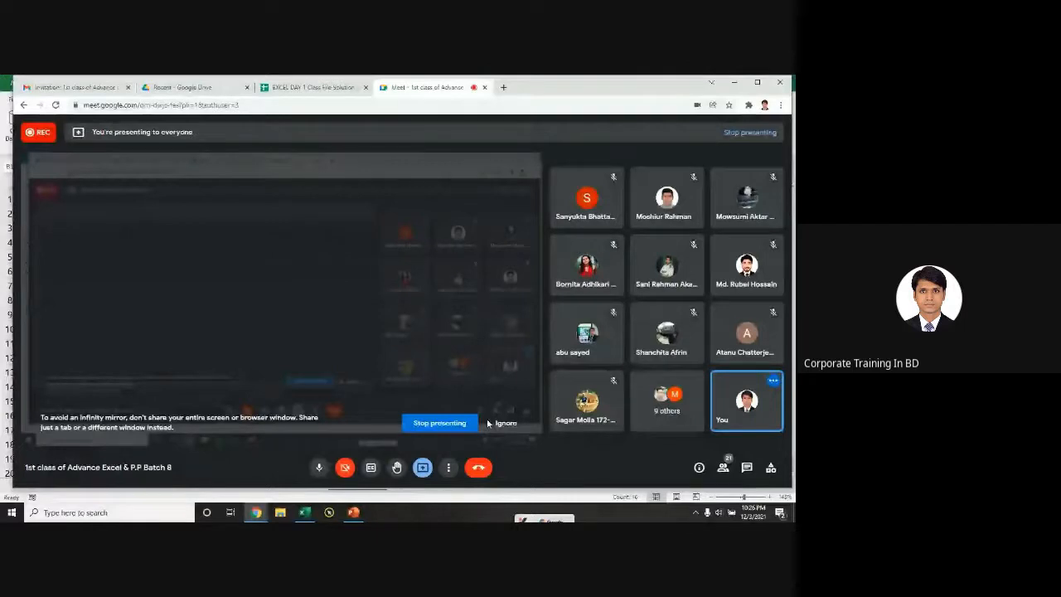
Step: Minimise the Google Meet window to bring the Excel names sheet back
{"action": "left_click", "coordinate": [735, 83]}
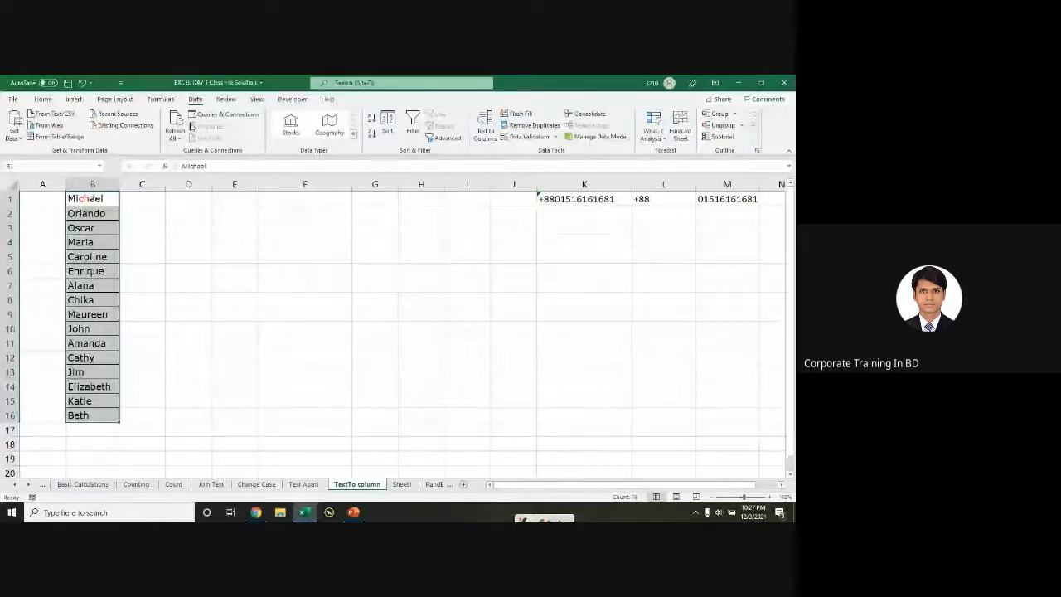
Step: Start Text to Columns on the column B names with Fixed width, moving to step 2
{"action": "key", "text": "ctrl"}
{"action": "left_click", "coordinate": [485, 129]}
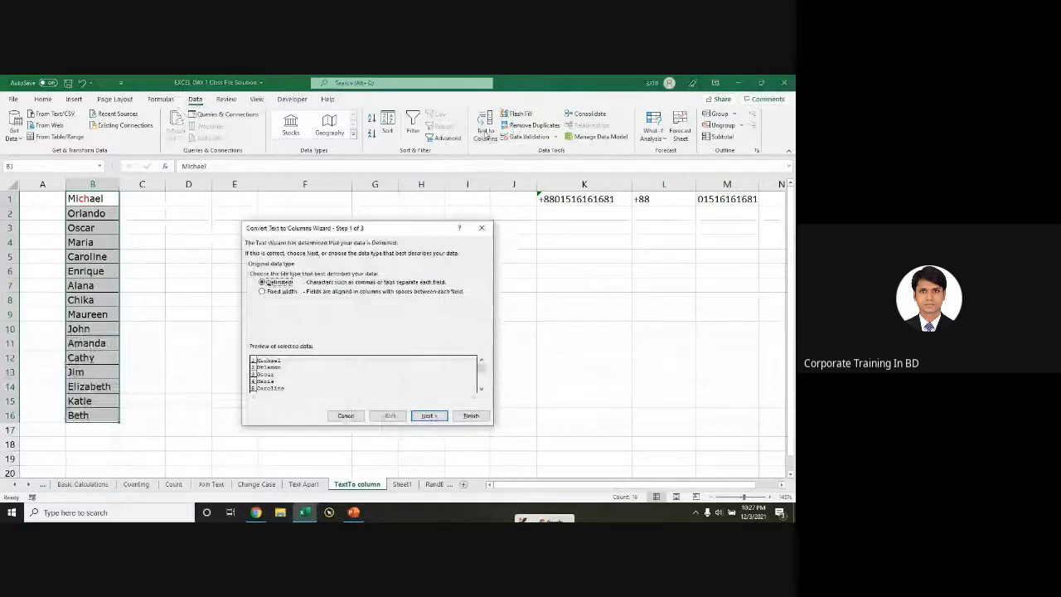
{"action": "left_click_drag", "start_coordinate": [408, 234], "coordinate": [462, 215]}
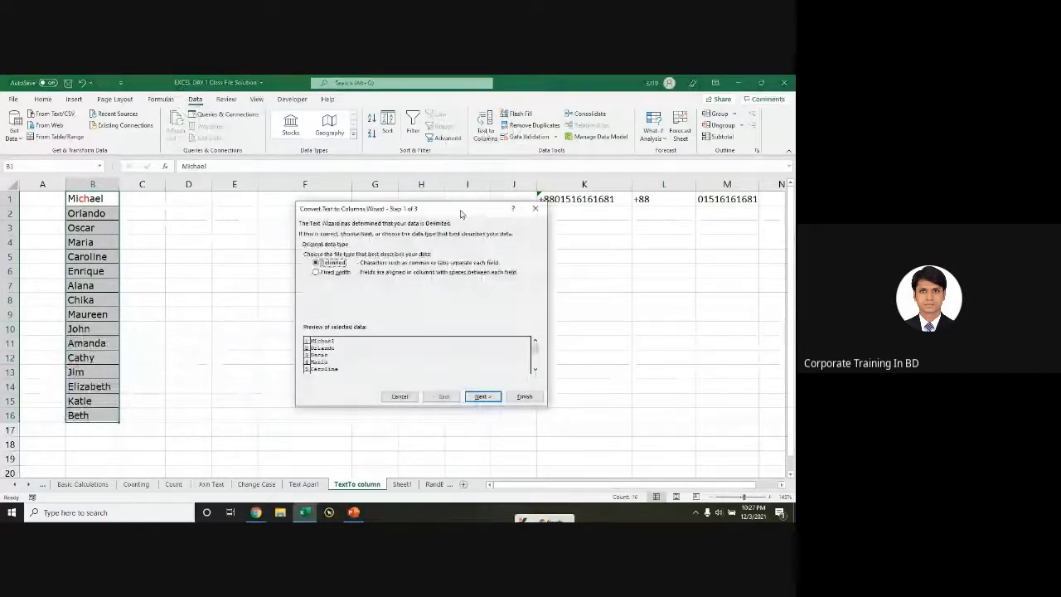
{"action": "left_click", "coordinate": [317, 276]}
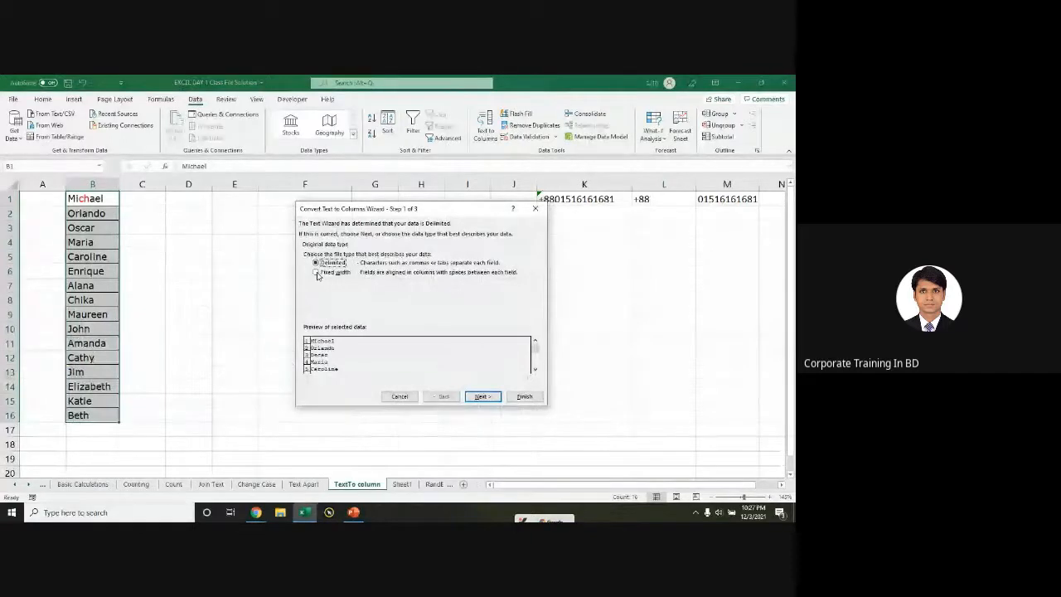
{"action": "left_click", "coordinate": [317, 274]}
{"action": "left_click", "coordinate": [483, 397]}
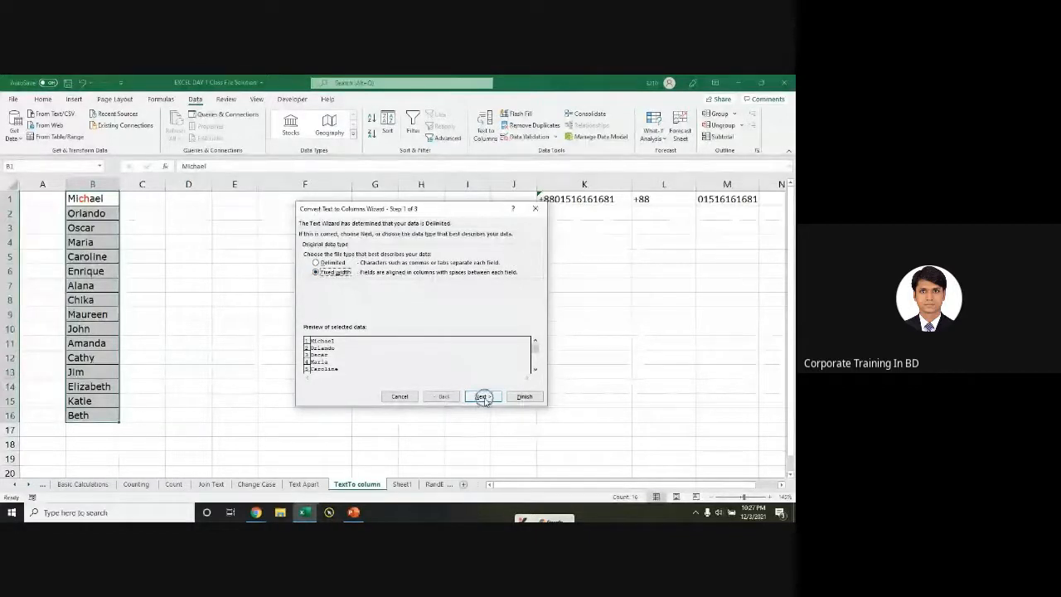
{"action": "left_click", "coordinate": [484, 398]}
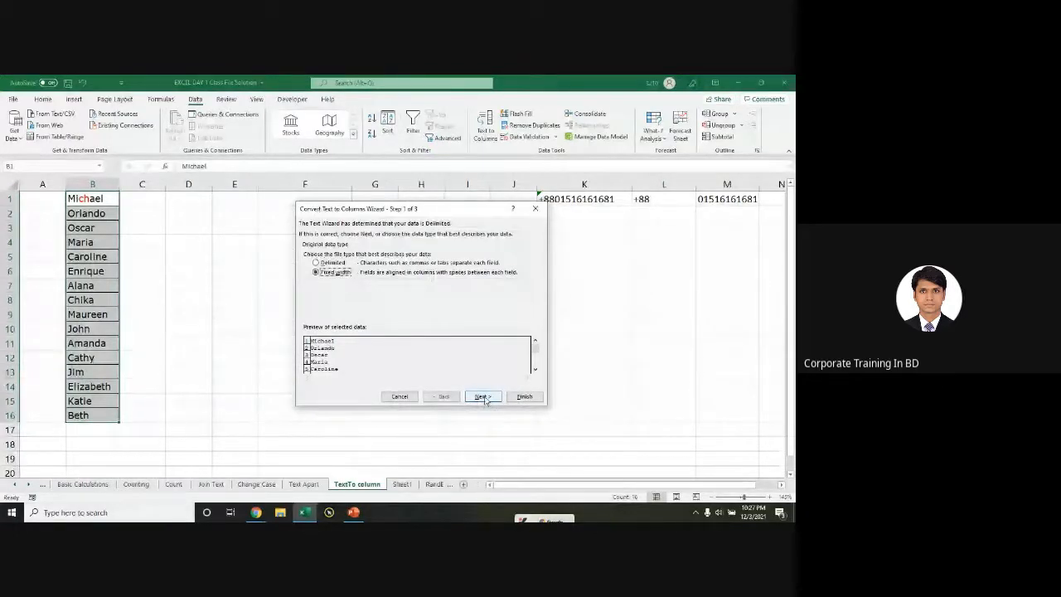
{"action": "left_click", "coordinate": [482, 397]}
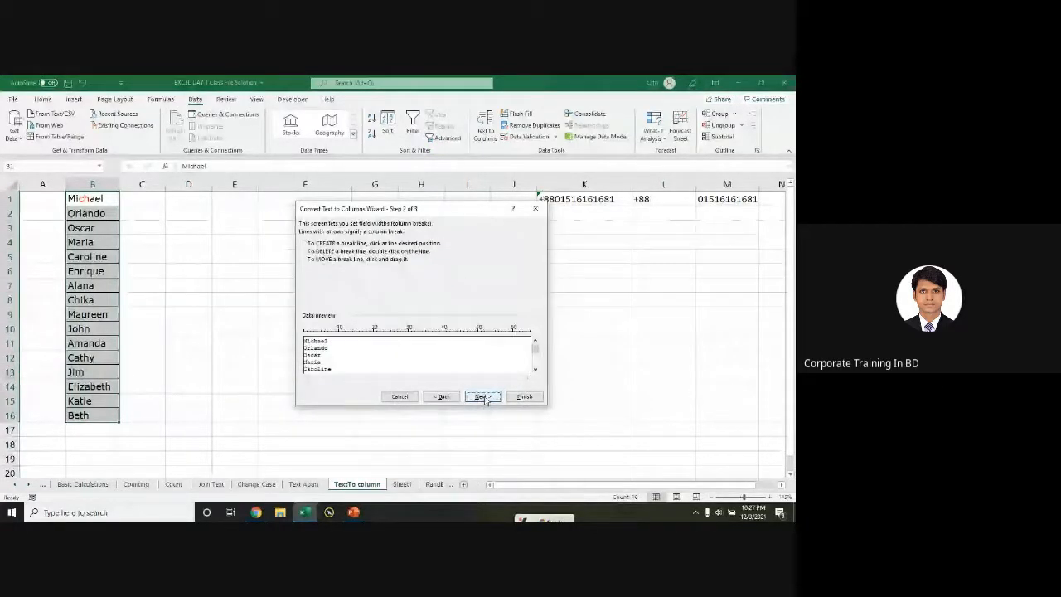
Step: Add two column breaks near the start of the names and go to step 3
{"action": "left_click", "coordinate": [393, 280]}
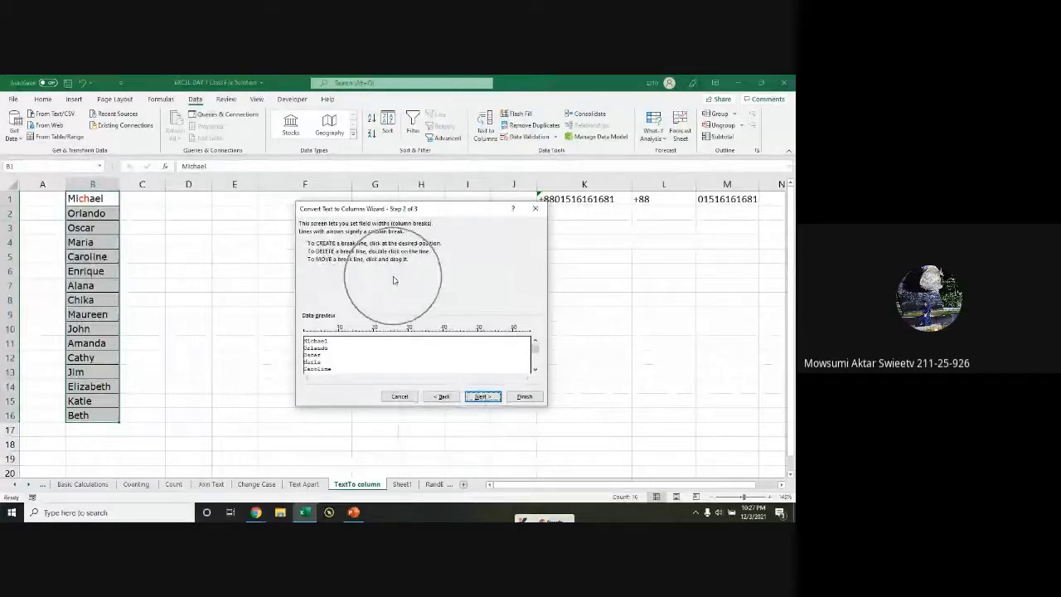
{"action": "left_click", "coordinate": [311, 347]}
{"action": "left_click", "coordinate": [321, 345]}
{"action": "left_click_drag", "start_coordinate": [322, 349], "coordinate": [321, 352]}
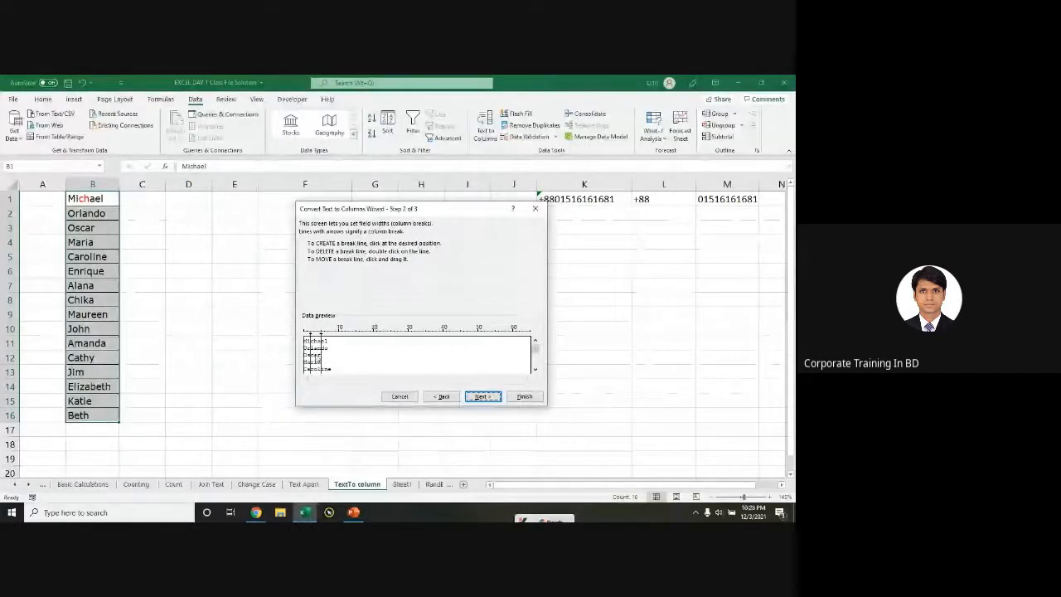
{"action": "key", "text": "ctrl"}
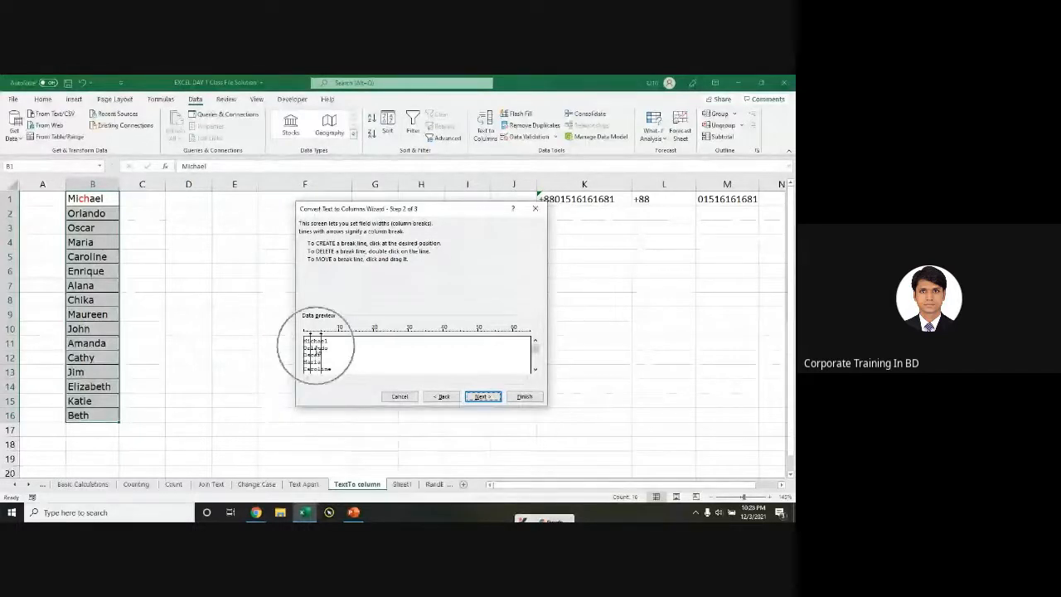
{"action": "left_click", "coordinate": [486, 398]}
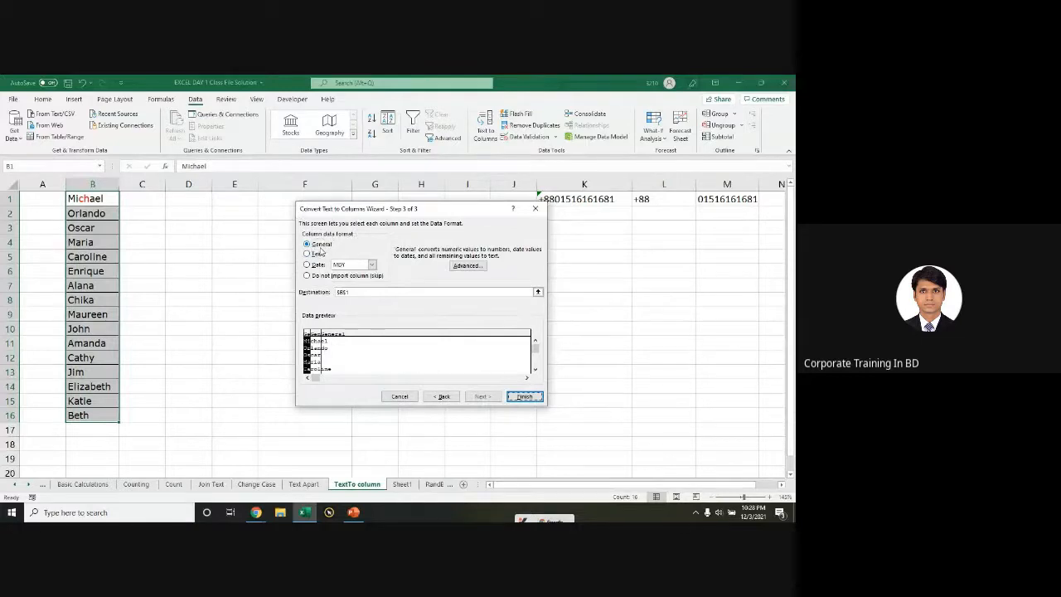
Step: Set the destination to $C$1, finish the split, and select the pieces in C1:E16
{"action": "left_click", "coordinate": [348, 292]}
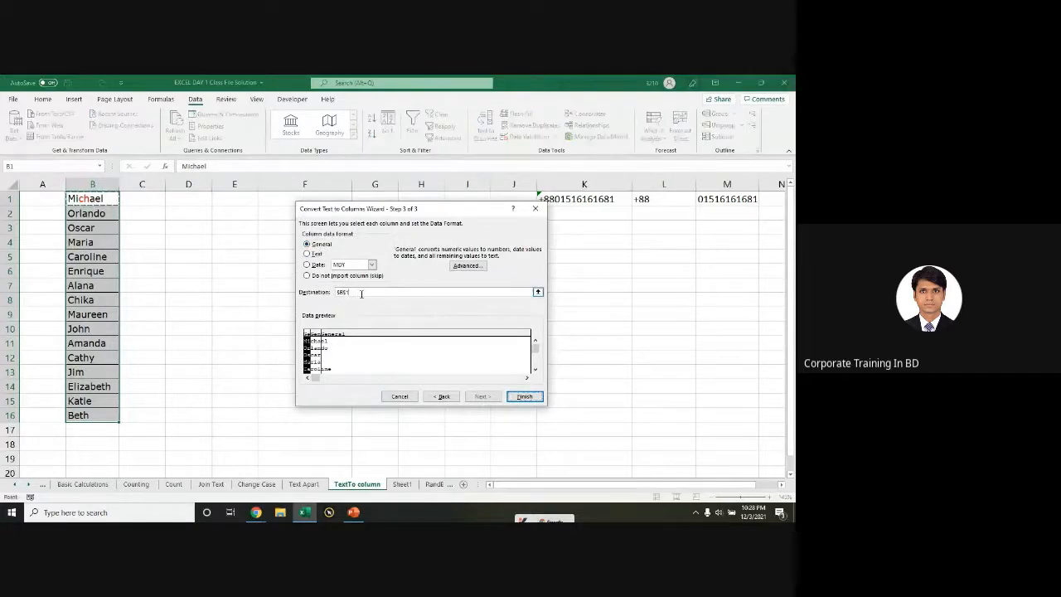
{"action": "left_click", "coordinate": [91, 198]}
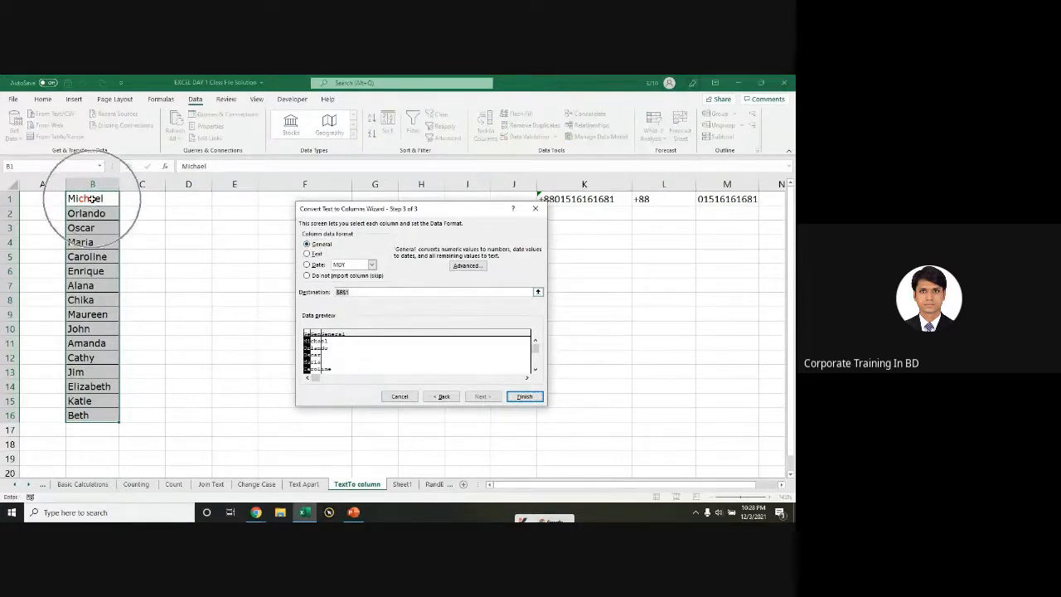
{"action": "left_click", "coordinate": [342, 293]}
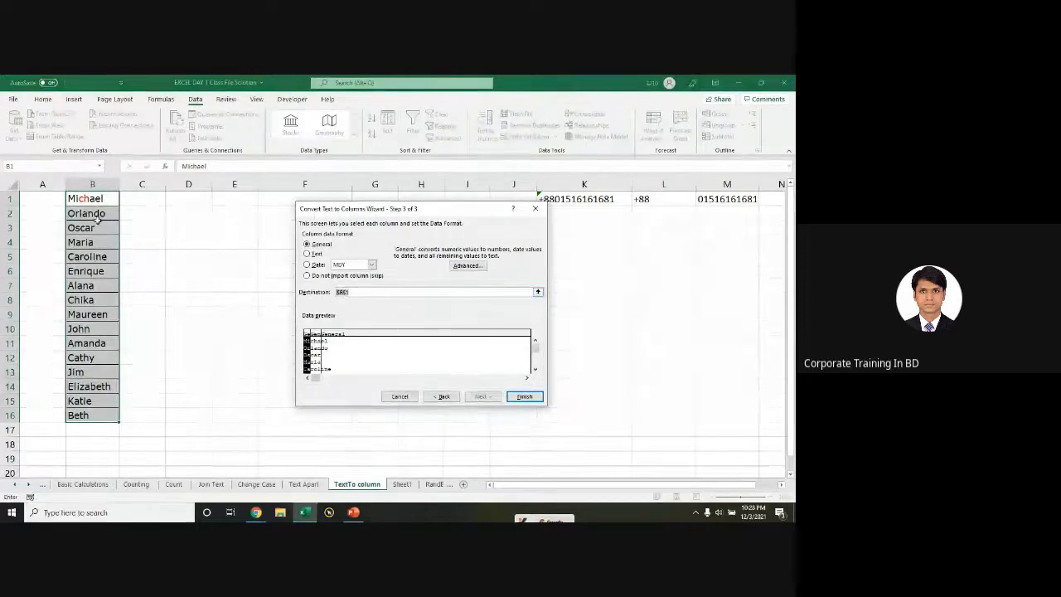
{"action": "key", "text": "ctrl"}
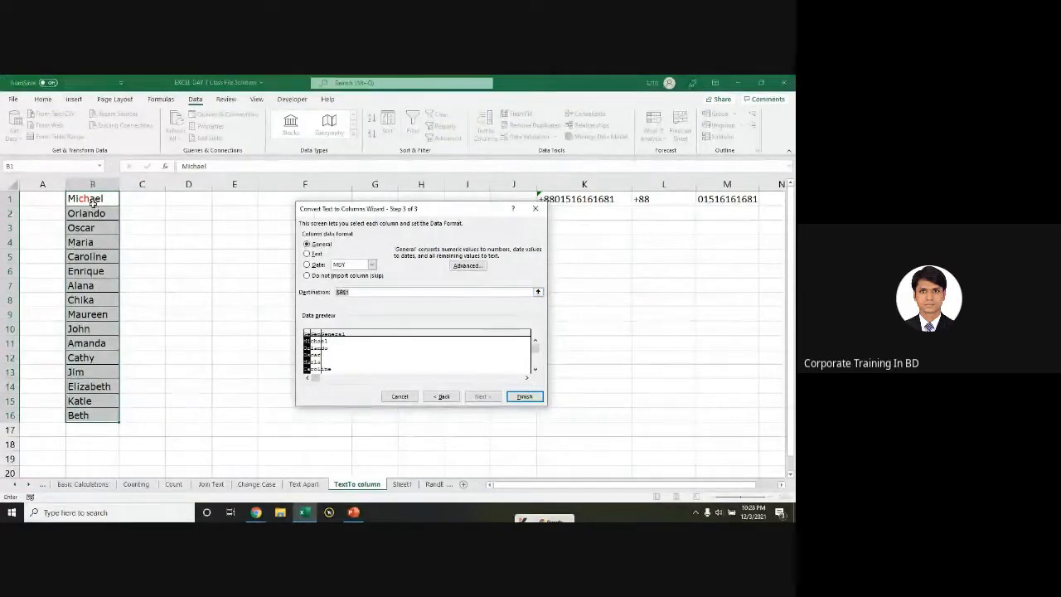
{"action": "left_click", "coordinate": [144, 200]}
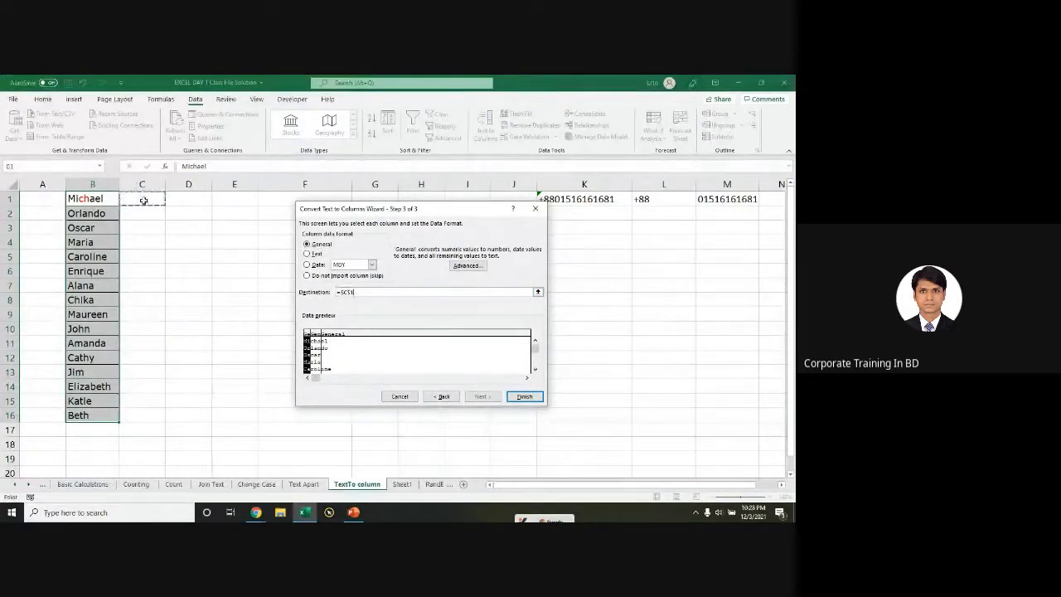
{"action": "left_click", "coordinate": [144, 200]}
{"action": "left_click", "coordinate": [142, 199]}
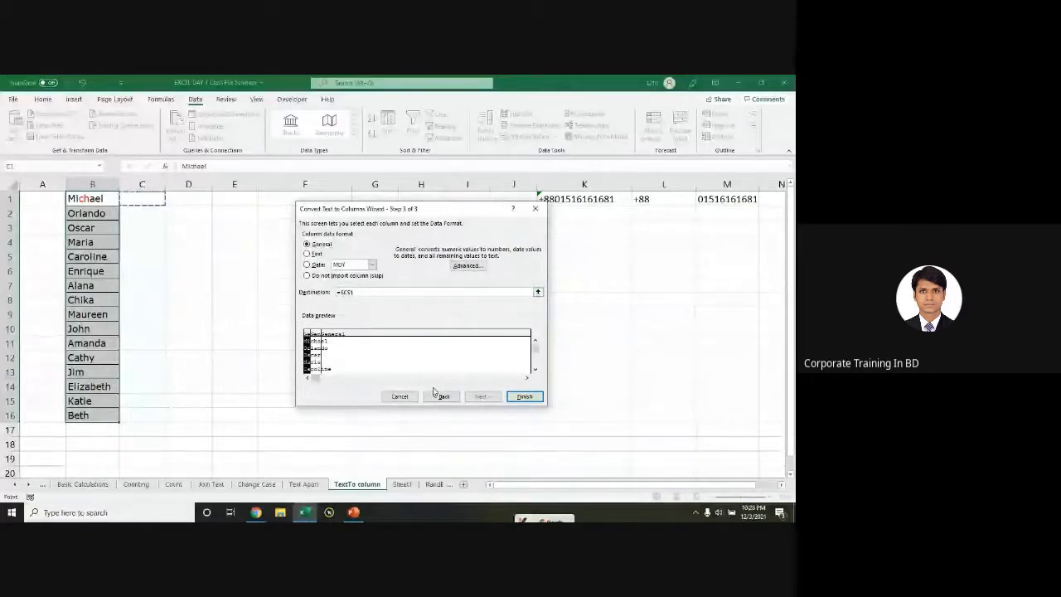
{"action": "left_click", "coordinate": [512, 395]}
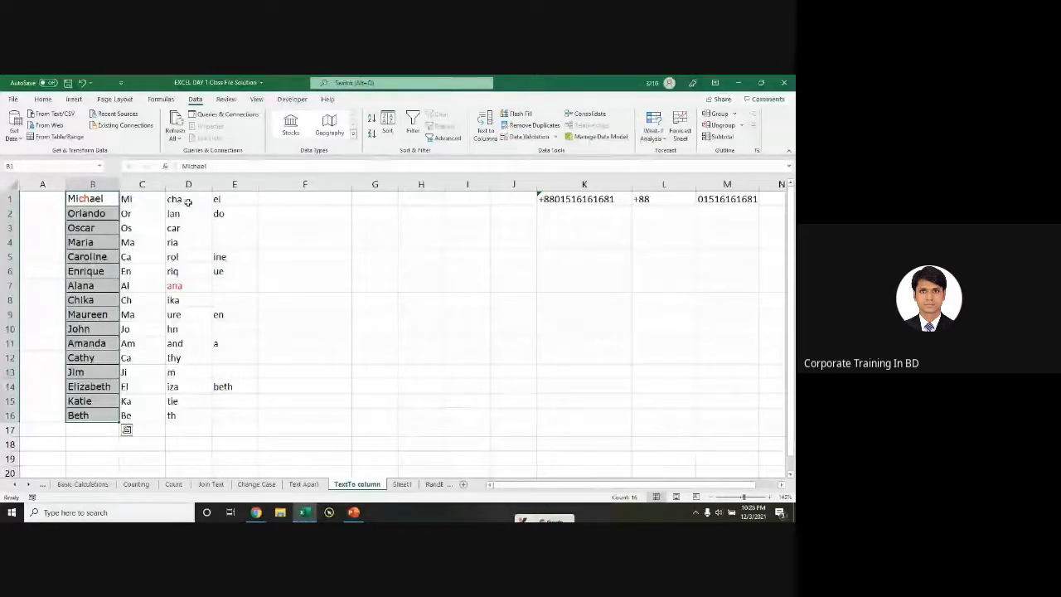
{"action": "left_click_drag", "start_coordinate": [141, 199], "coordinate": [237, 418]}
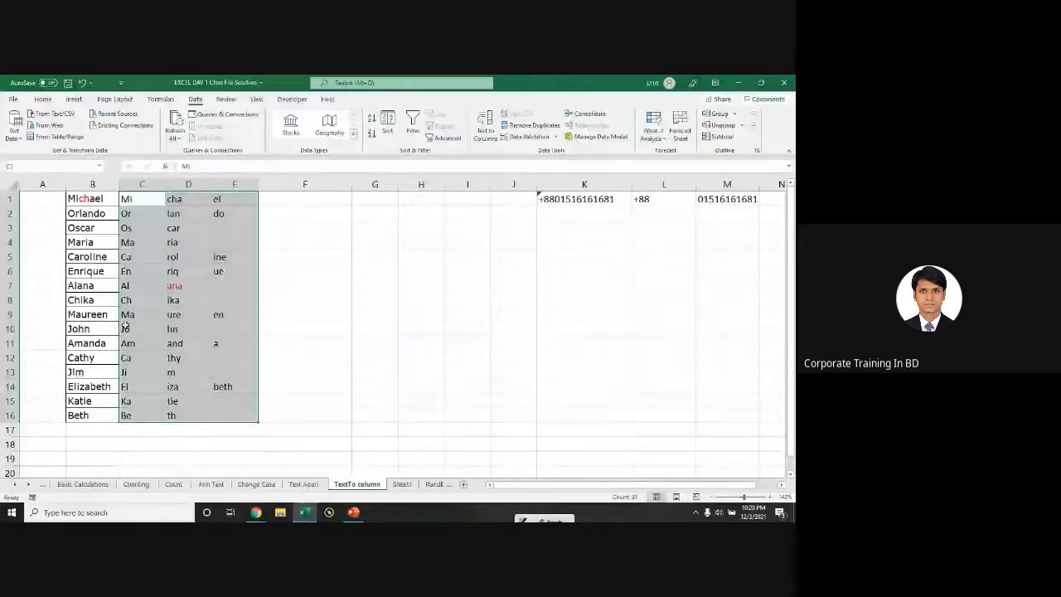
Step: Undo the split, re-split the names with one fixed-width break into C1, then undo again
{"action": "key", "text": "ctrl+z"}
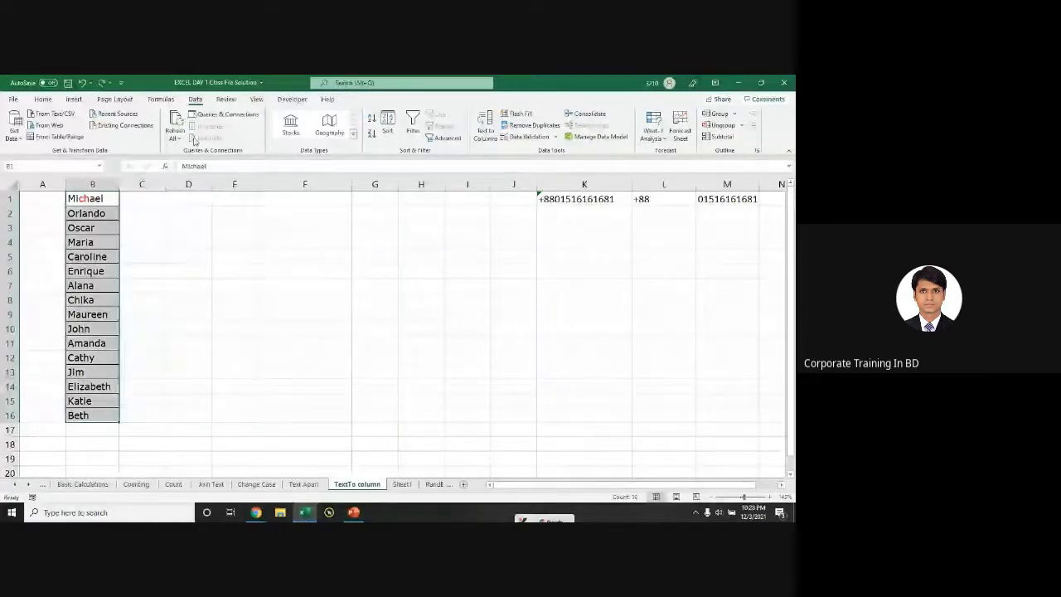
{"action": "key", "text": "ctrl+q"}
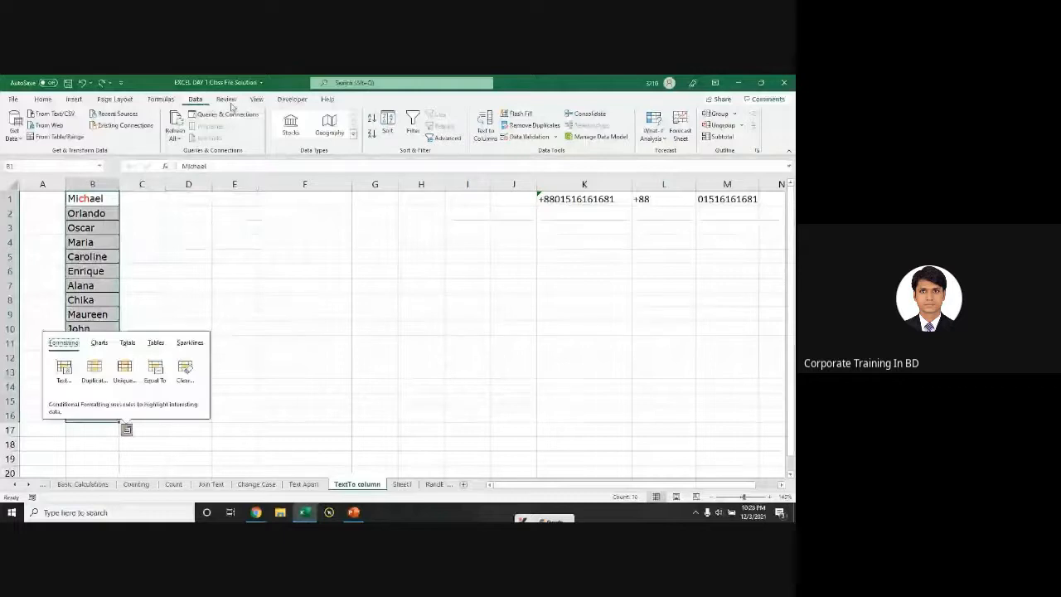
{"action": "left_click", "coordinate": [478, 123]}
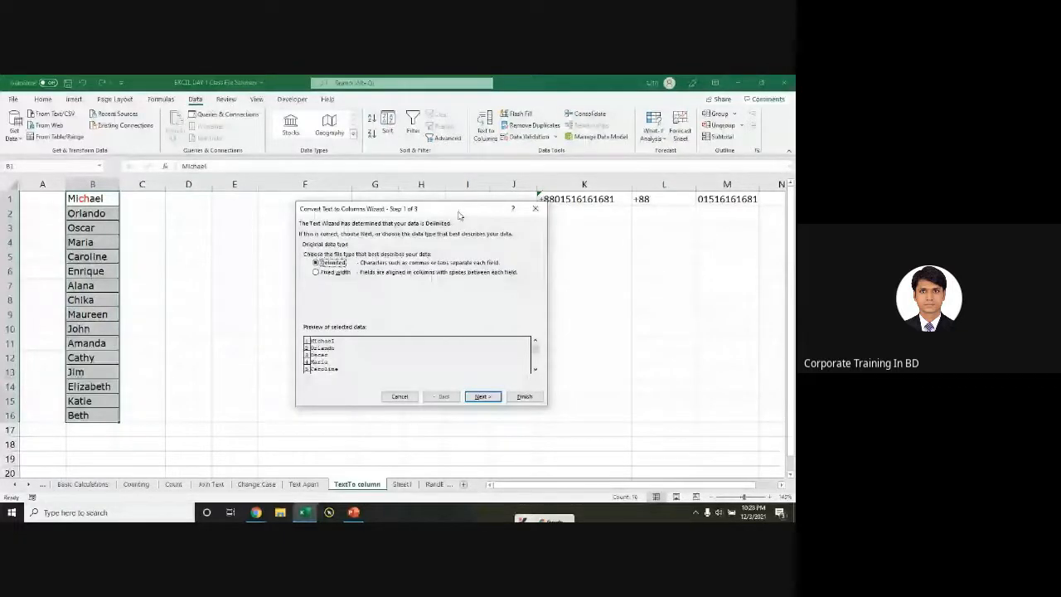
{"action": "left_click", "coordinate": [328, 272]}
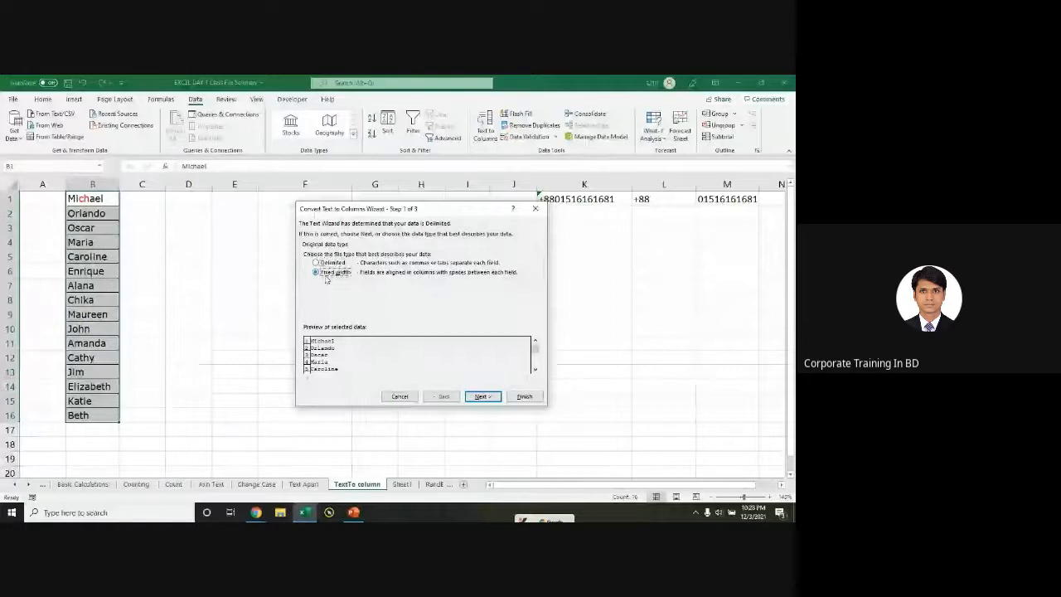
{"action": "left_click", "coordinate": [473, 397]}
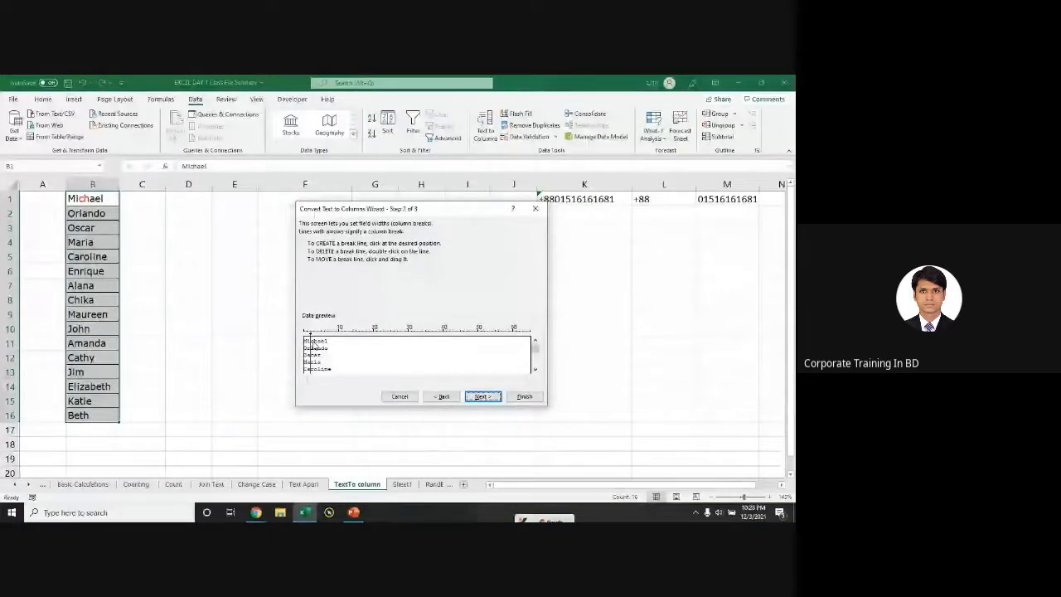
{"action": "left_click", "coordinate": [321, 349]}
{"action": "left_click", "coordinate": [484, 397]}
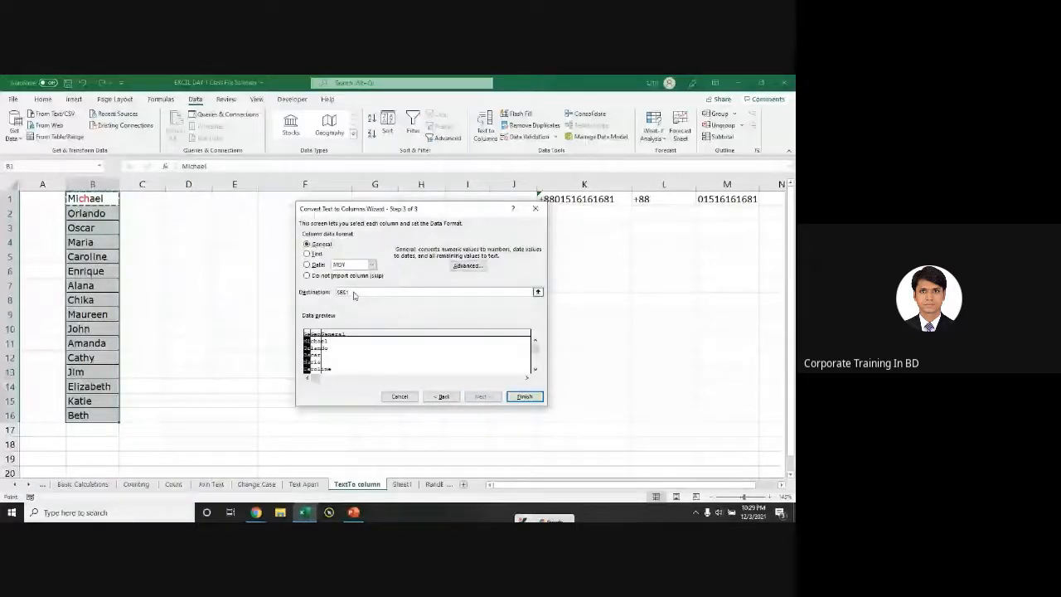
{"action": "left_click", "coordinate": [142, 199]}
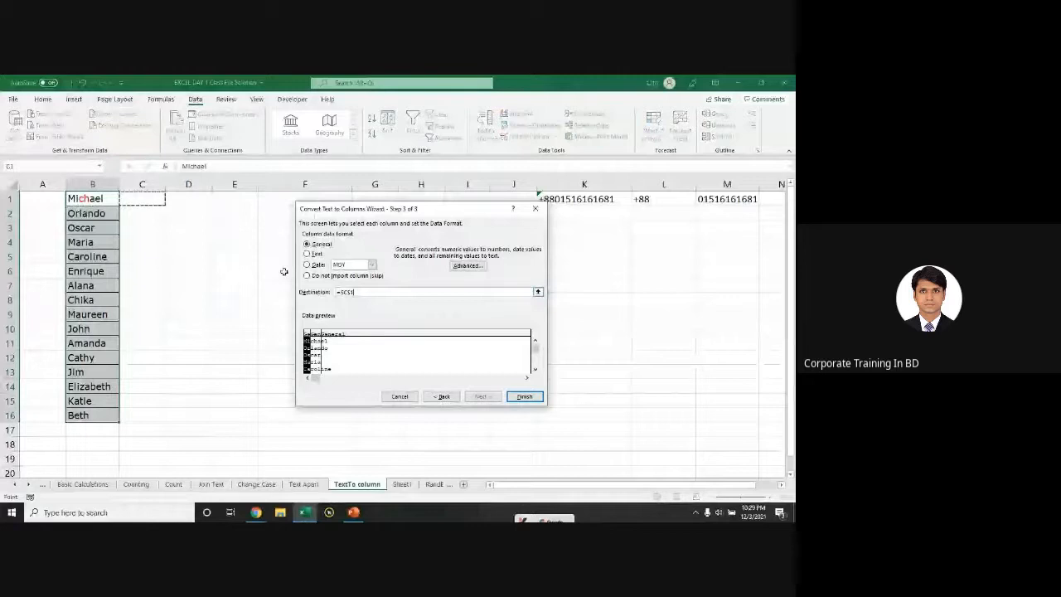
{"action": "key", "text": "Return"}
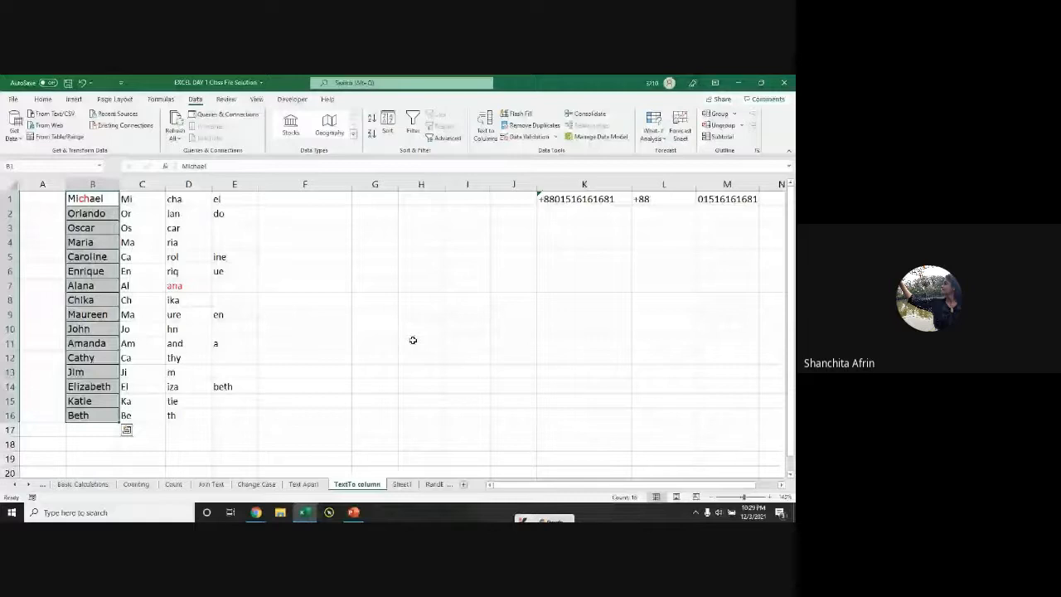
{"action": "key", "text": "ctrl+z"}
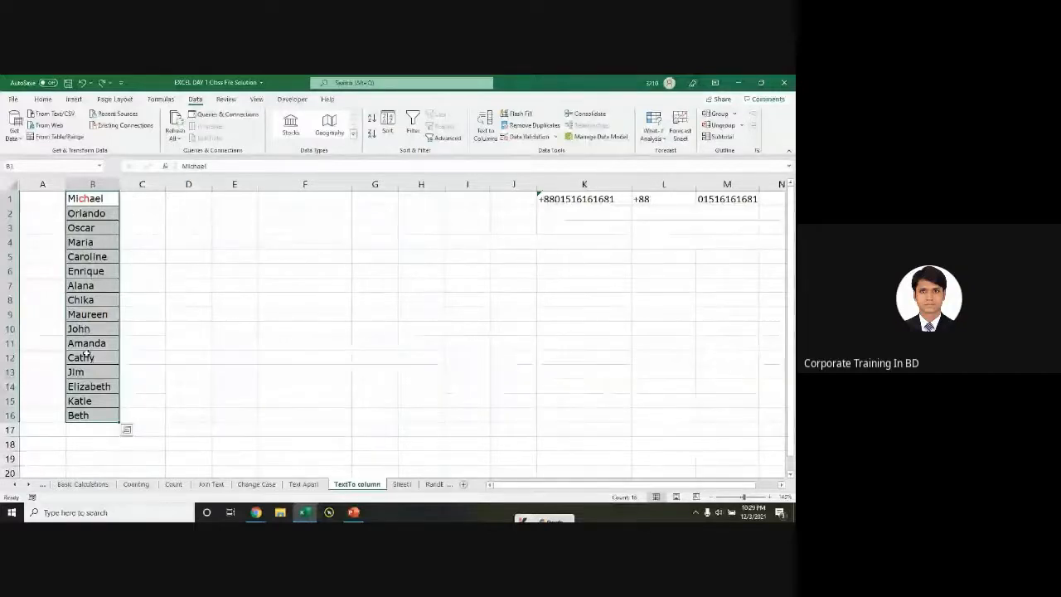
Step: Split the names with two fixed-width breaks, then undo because it overwrote the names
{"action": "key", "text": "ctrl+q"}
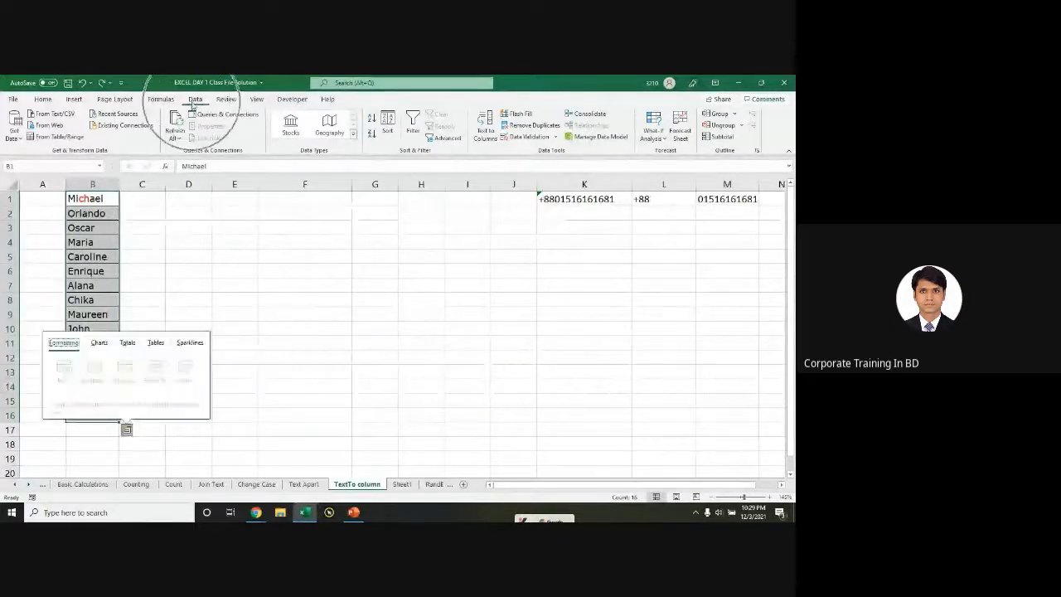
{"action": "left_click", "coordinate": [488, 141]}
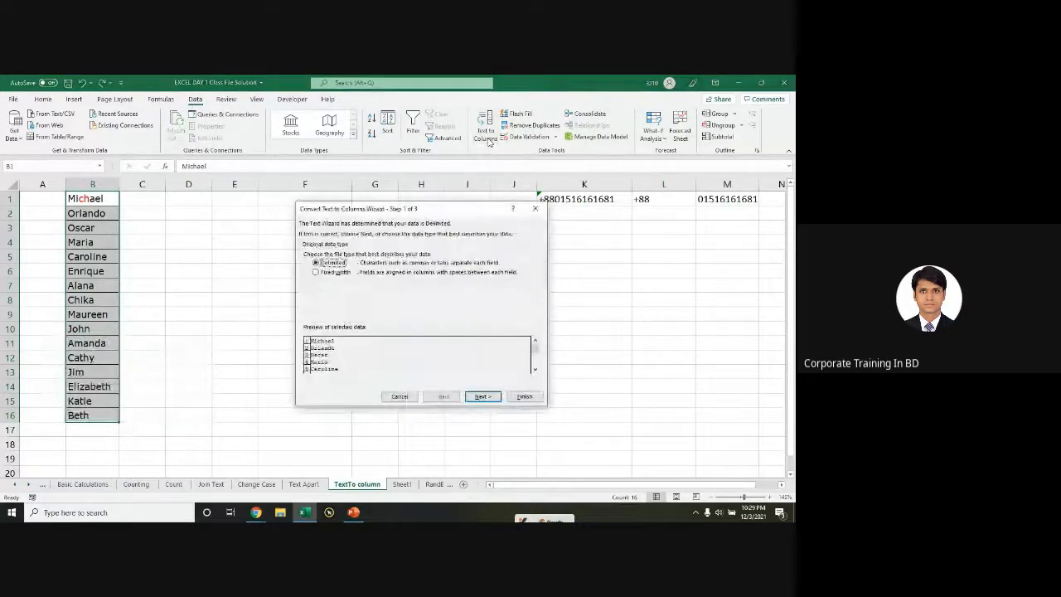
{"action": "mouse_move", "coordinate": [457, 209]}
{"action": "left_mouse_down"}
{"action": "mouse_move", "coordinate": [430, 229]}
{"action": "mouse_move", "coordinate": [464, 224]}
{"action": "left_mouse_up"}
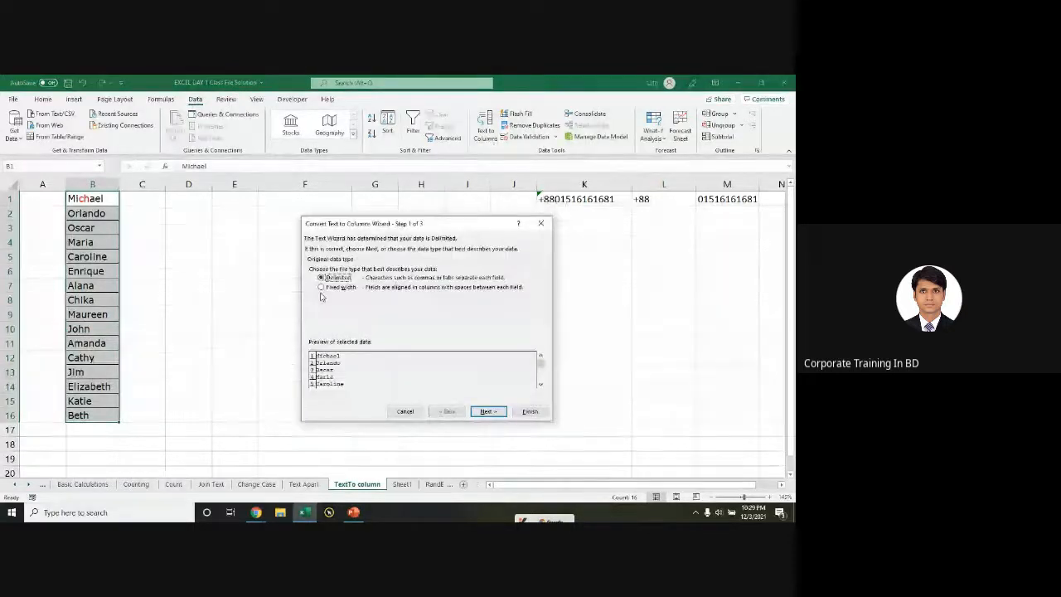
{"action": "left_click", "coordinate": [322, 288]}
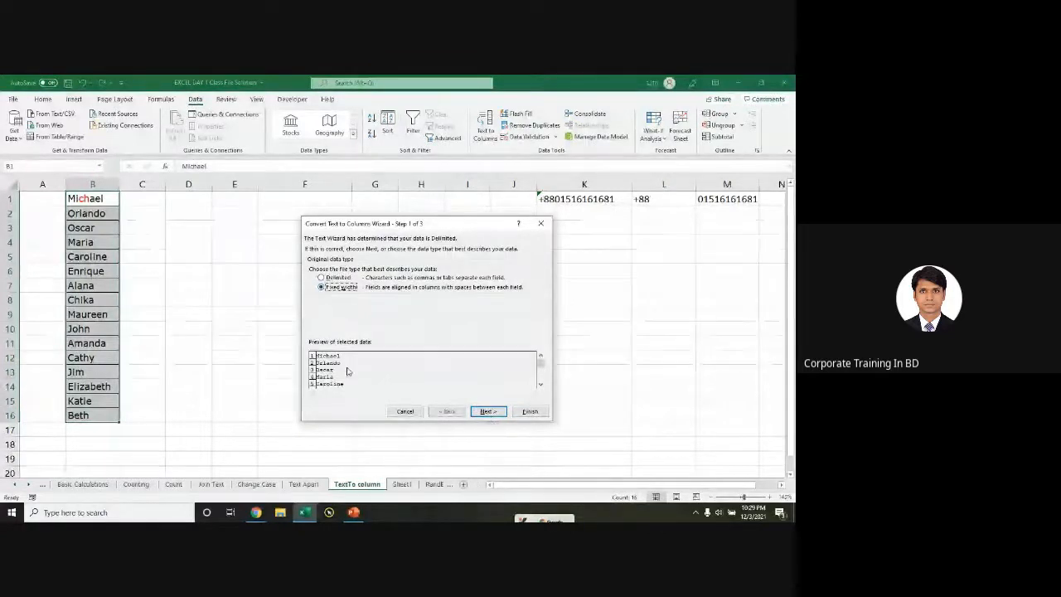
{"action": "left_click", "coordinate": [495, 412]}
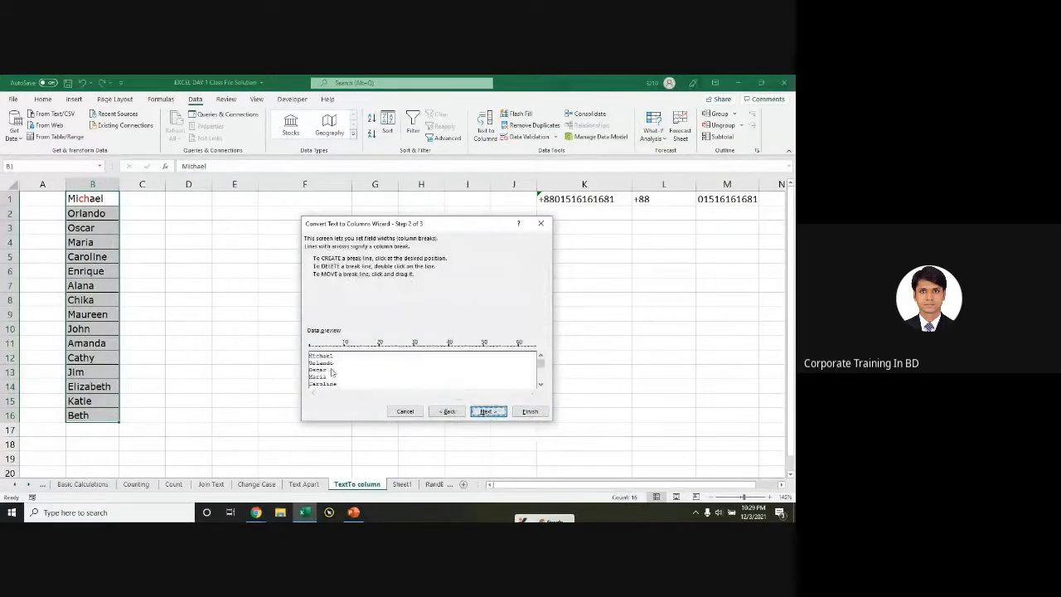
{"action": "left_click", "coordinate": [316, 361]}
{"action": "left_click", "coordinate": [328, 363]}
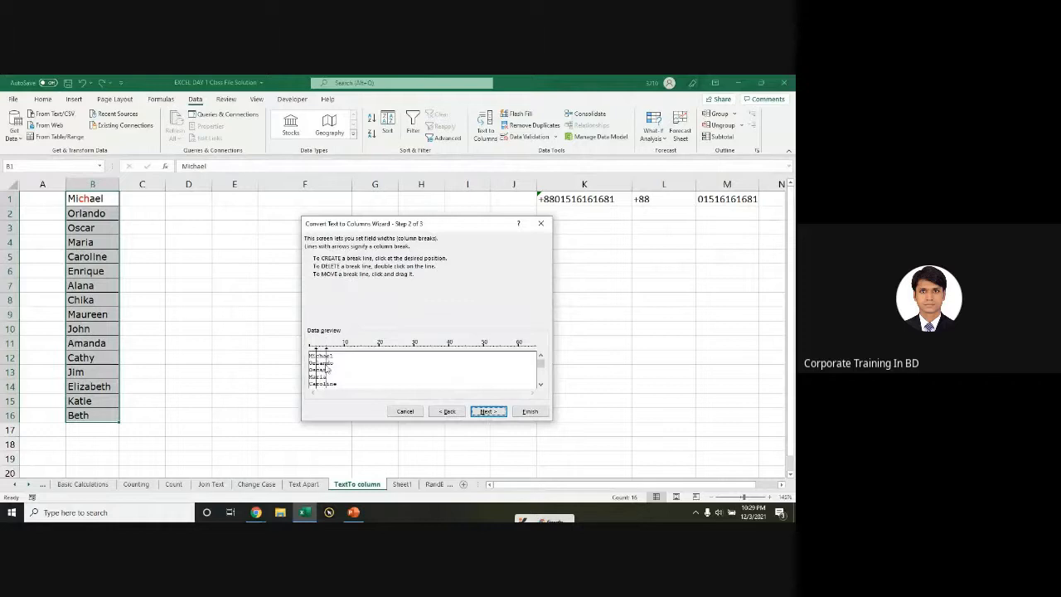
{"action": "left_click", "coordinate": [489, 411]}
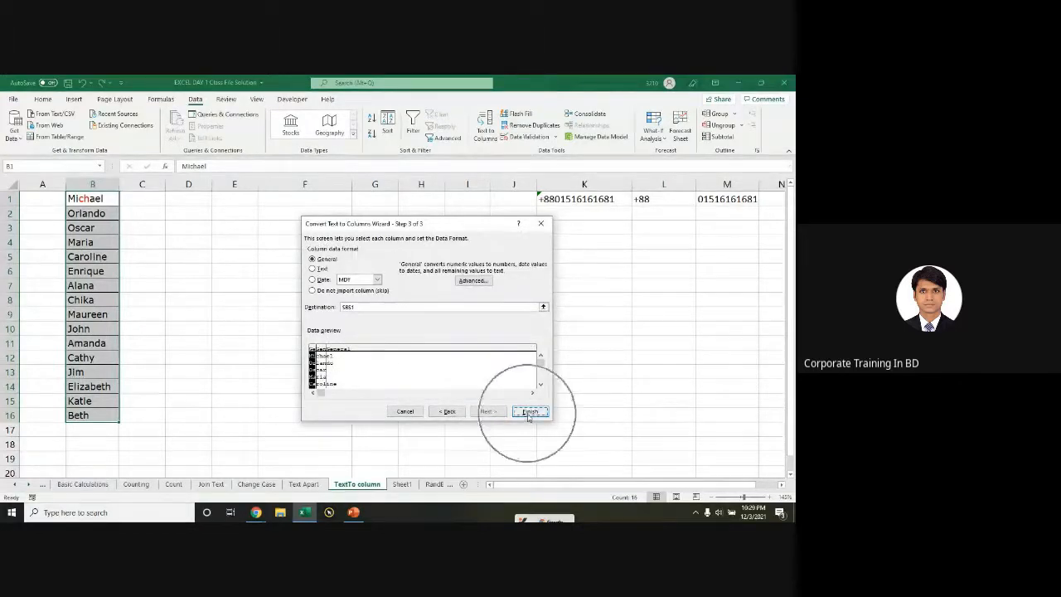
{"action": "left_click", "coordinate": [346, 307]}
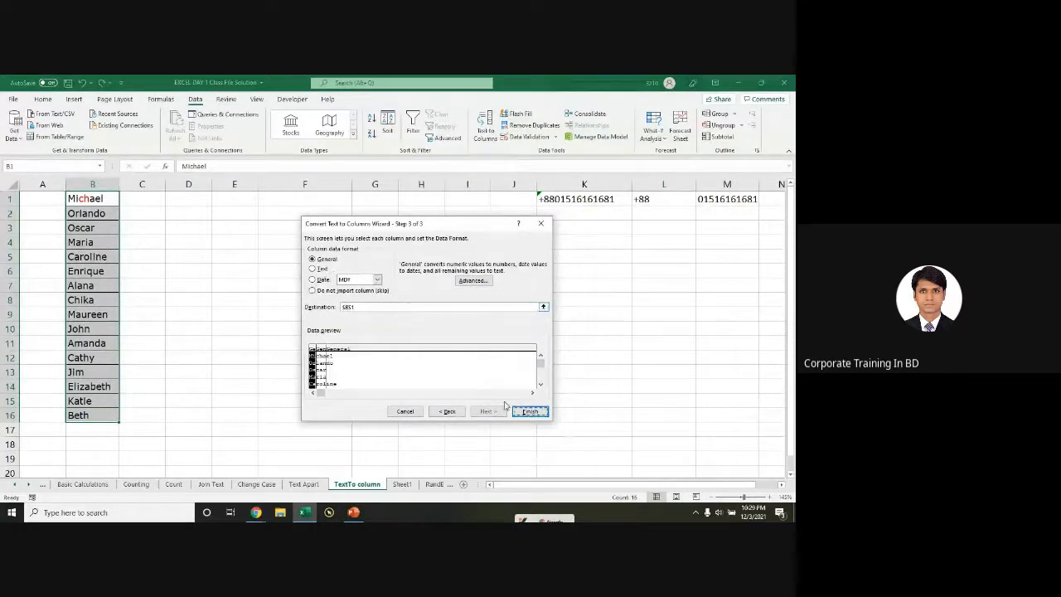
{"action": "left_click", "coordinate": [529, 412]}
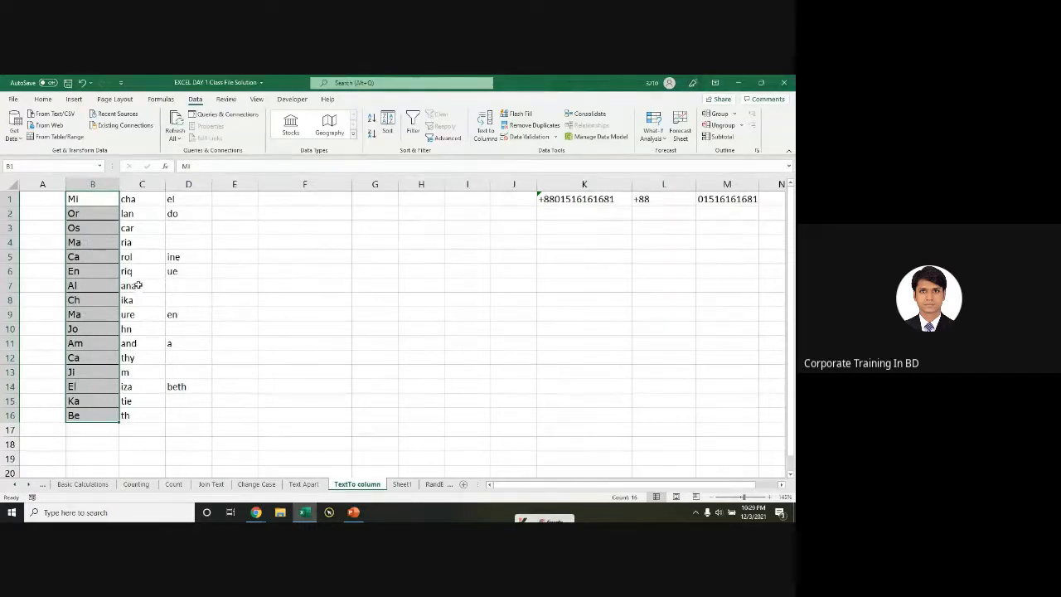
{"action": "key", "text": "ctrl+z"}
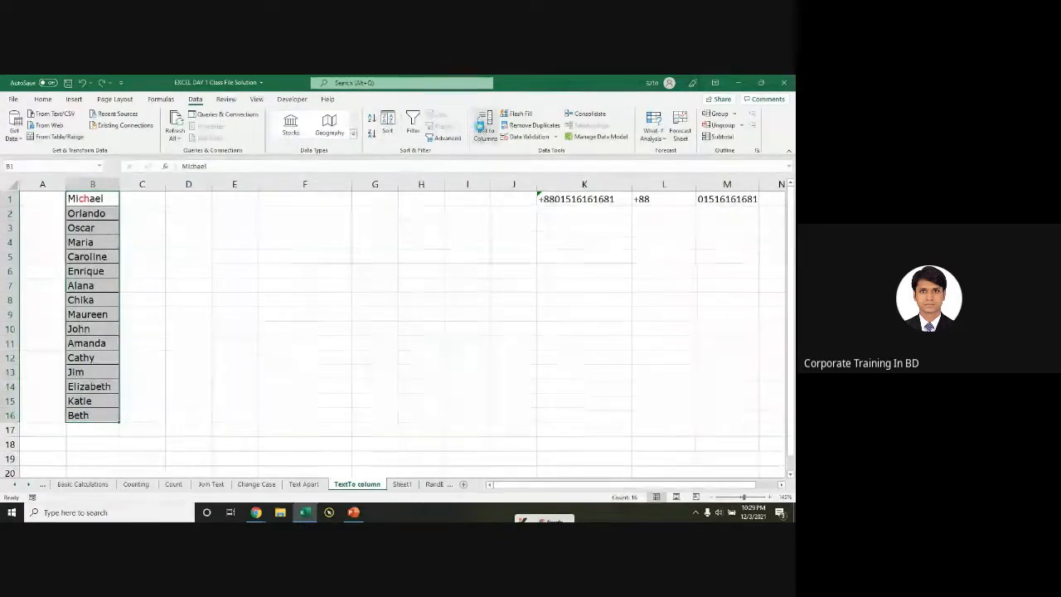
Step: Redo the fixed-width split with an adjusted break, sending the pieces to C1 through E
{"action": "left_click", "coordinate": [485, 127]}
{"action": "left_click", "coordinate": [335, 288]}
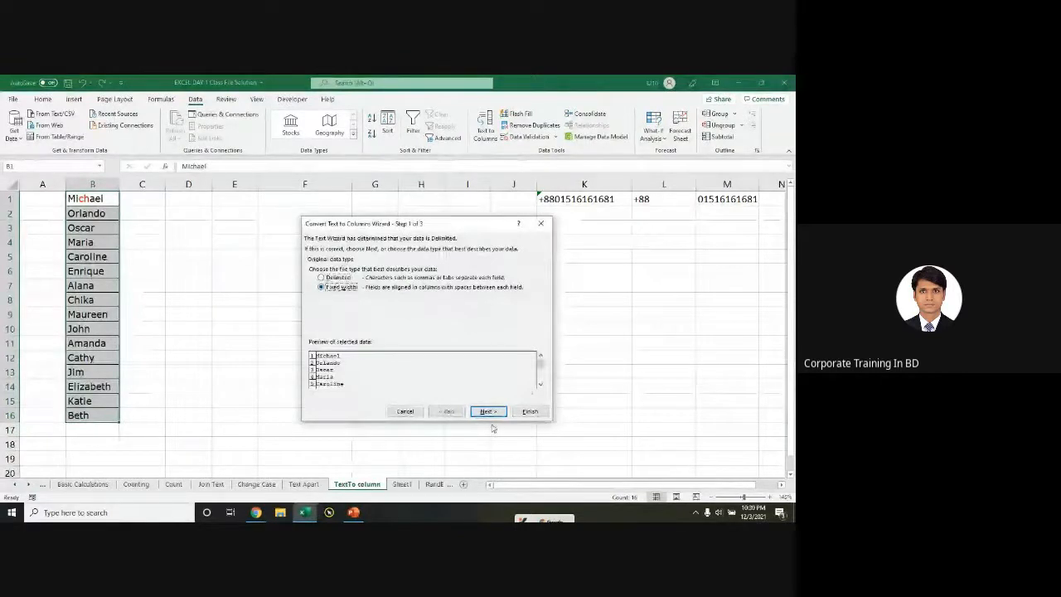
{"action": "left_click", "coordinate": [488, 411]}
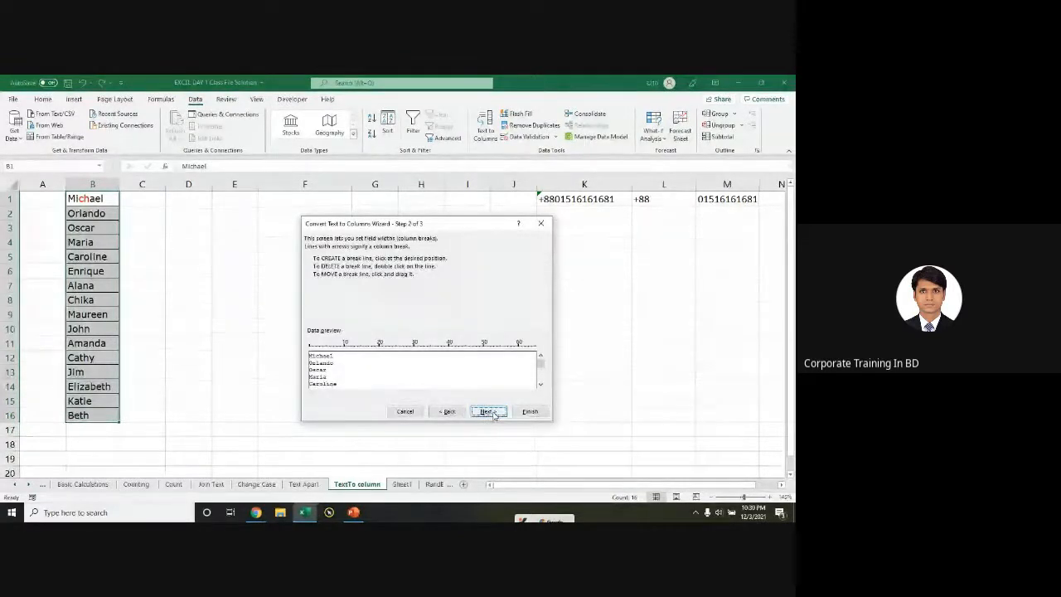
{"action": "left_click", "coordinate": [487, 412]}
{"action": "left_click", "coordinate": [447, 411]}
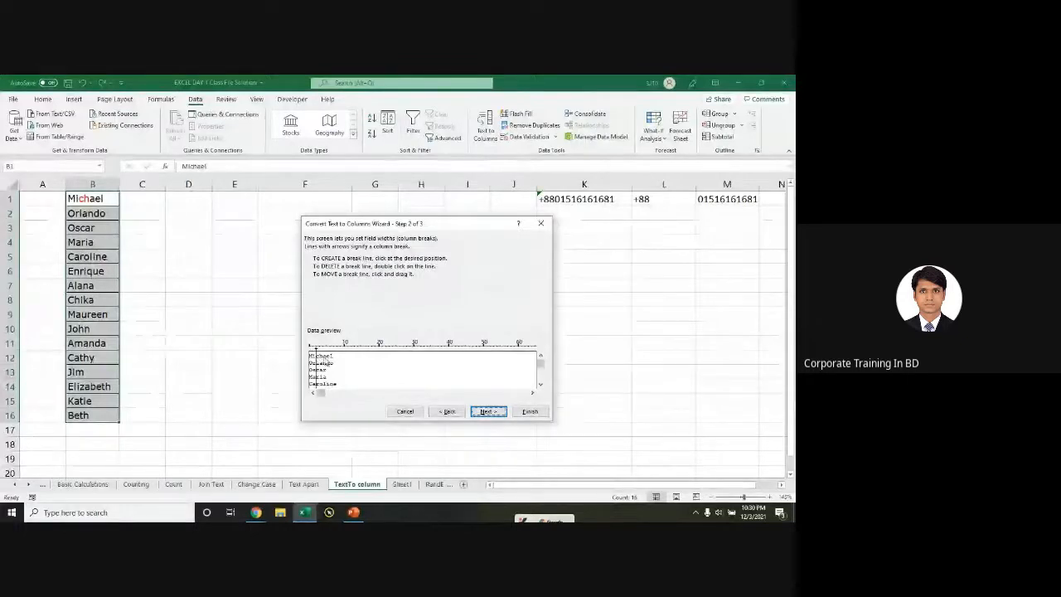
{"action": "left_click", "coordinate": [322, 360]}
{"action": "left_click", "coordinate": [488, 412]}
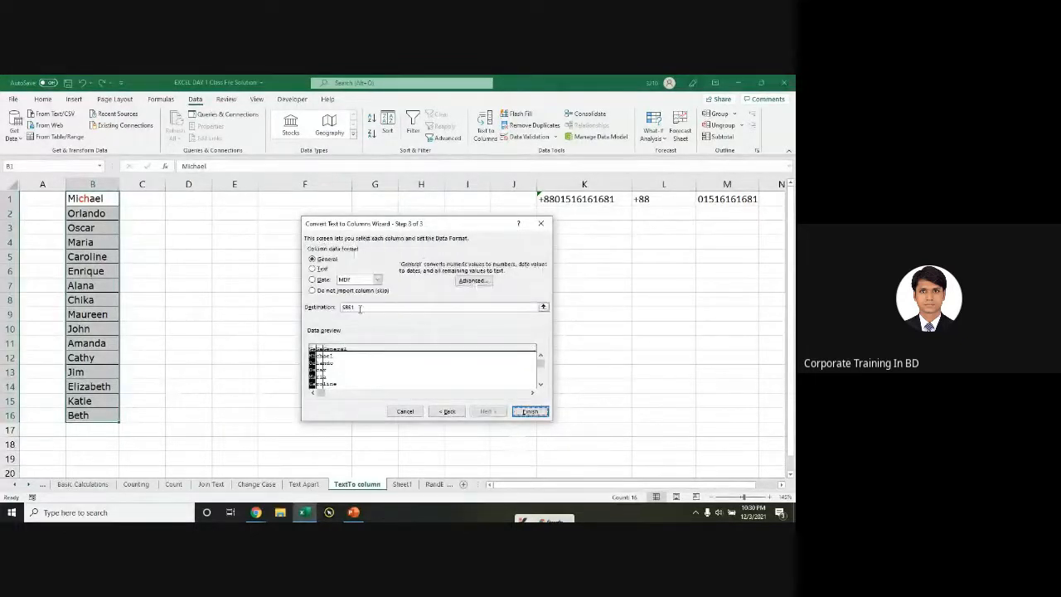
{"action": "mouse_move", "coordinate": [360, 310]}
{"action": "left_mouse_down"}
{"action": "mouse_move", "coordinate": [344, 308]}
{"action": "mouse_move", "coordinate": [381, 307]}
{"action": "mouse_move", "coordinate": [344, 307]}
{"action": "left_mouse_up"}
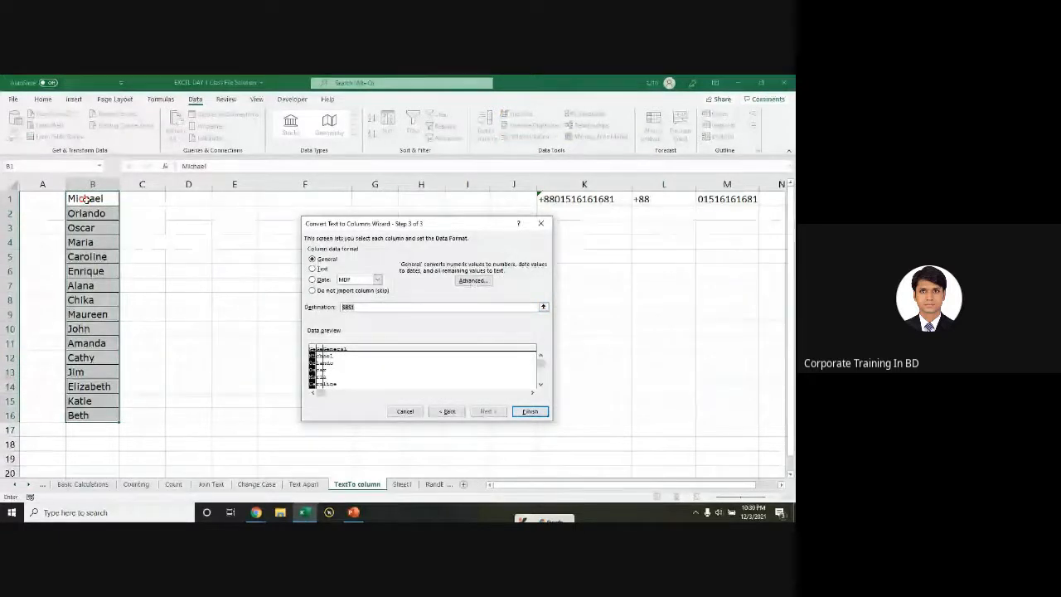
{"action": "left_click", "coordinate": [141, 201]}
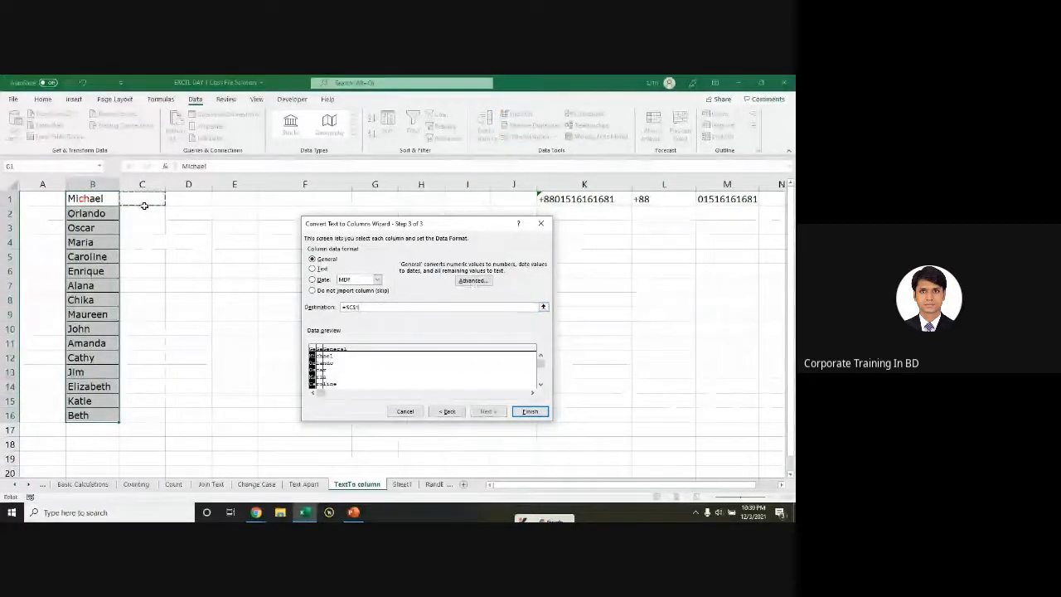
{"action": "left_click", "coordinate": [530, 411]}
Step: Dismiss the Quick Analysis suggestions that appear over the split results
{"action": "scroll", "coordinate": [403, 386], "scroll_direction": "up", "scroll_amount": 2}
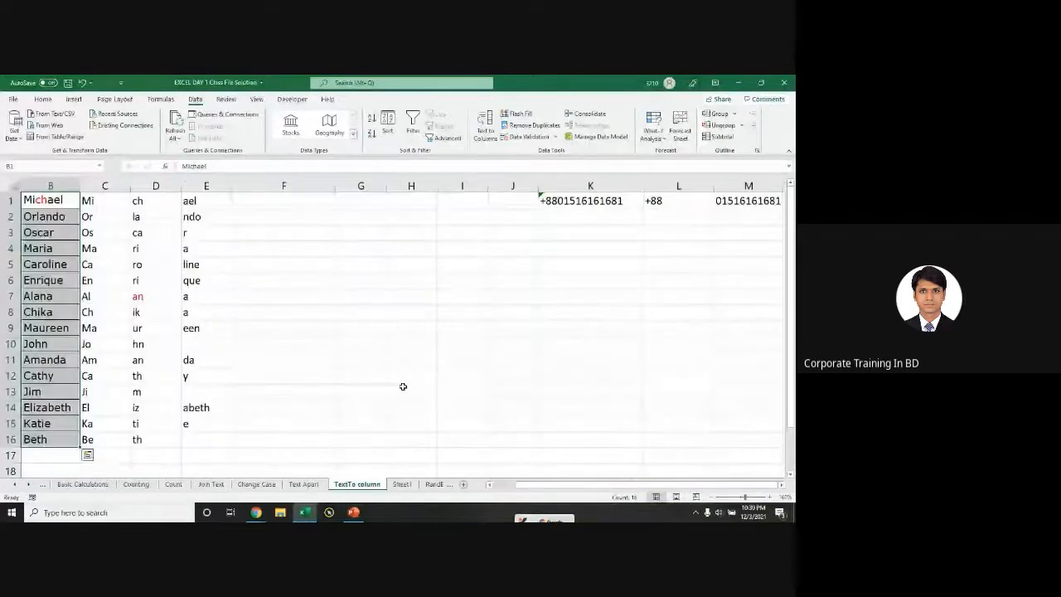
{"action": "left_click_drag", "start_coordinate": [673, 484], "coordinate": [651, 484]}
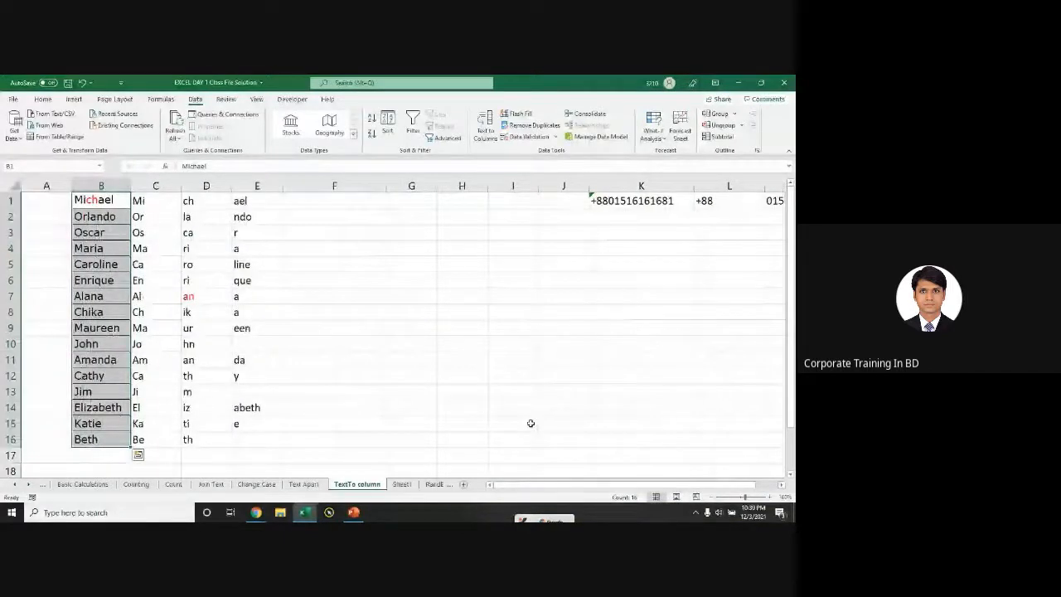
{"action": "key", "text": "ctrl+q"}
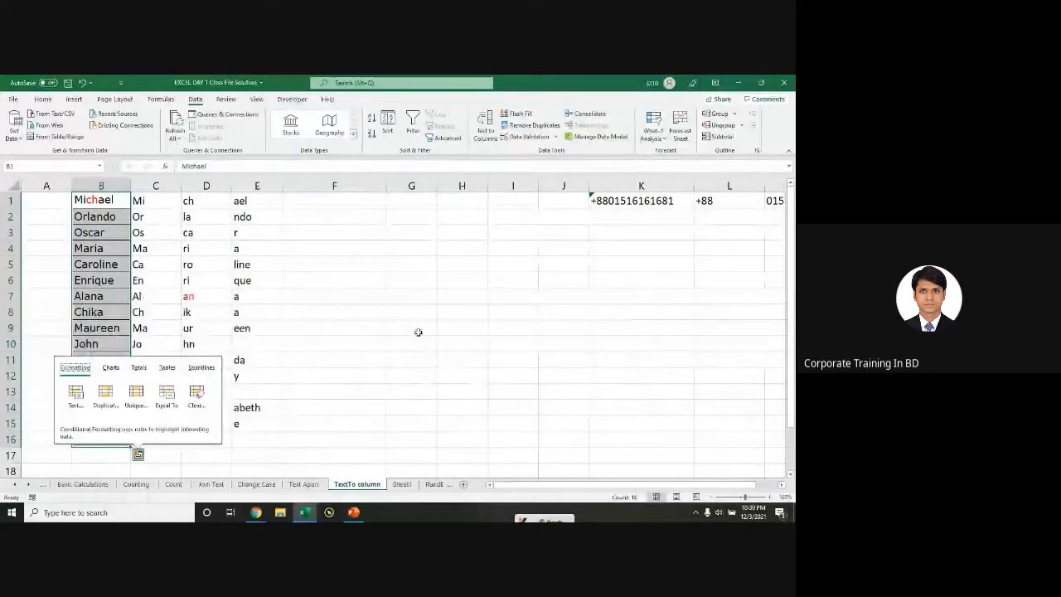
{"action": "left_click", "coordinate": [371, 328]}
Step: On Sheet1, delete the date and time entries in column D and check the shortcut table entries
{"action": "left_click", "coordinate": [402, 485]}
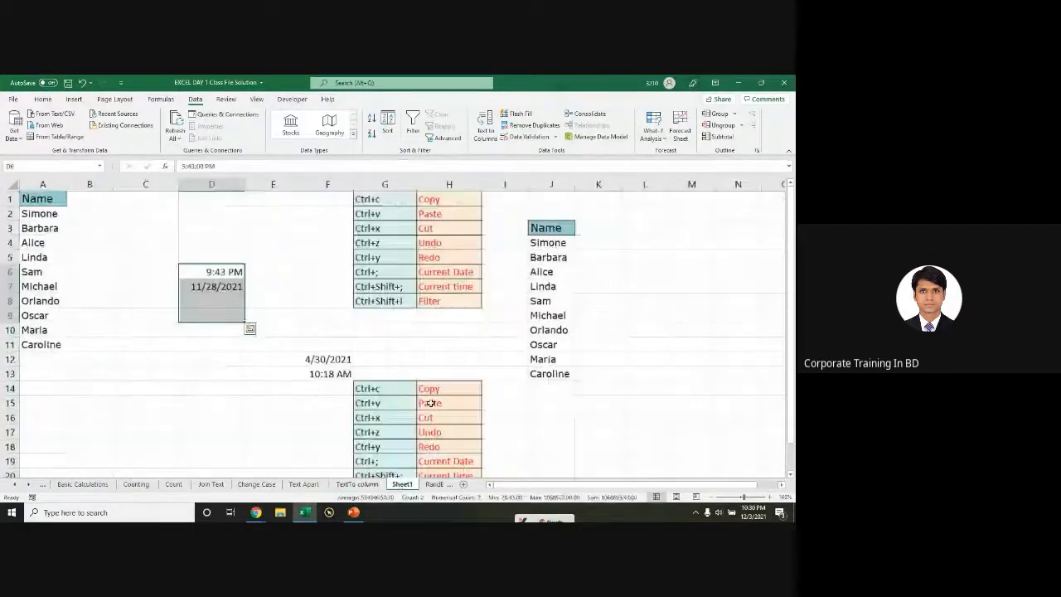
{"action": "left_click", "coordinate": [359, 484]}
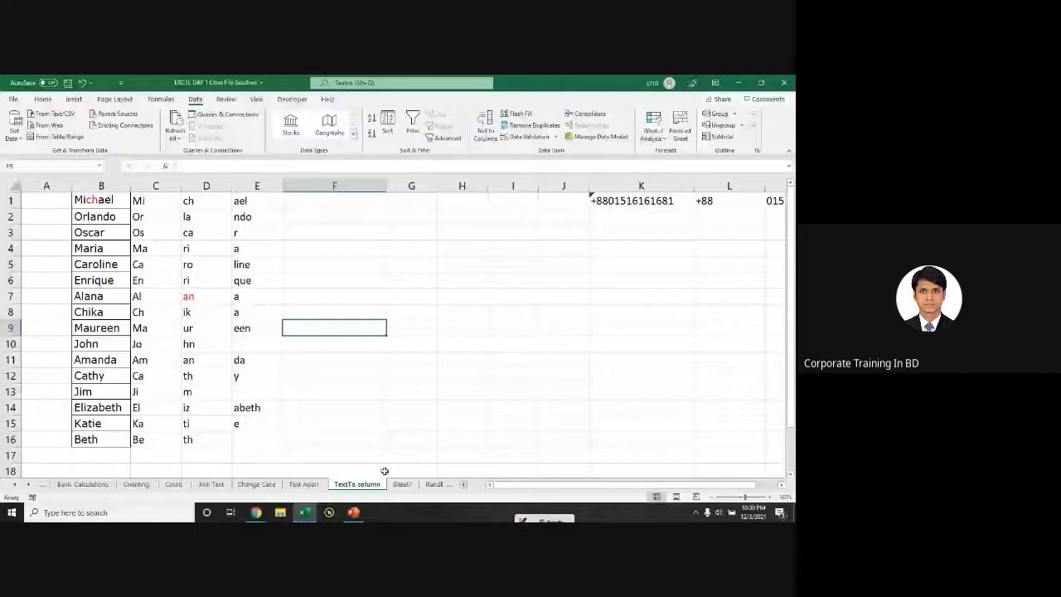
{"action": "left_click", "coordinate": [402, 484]}
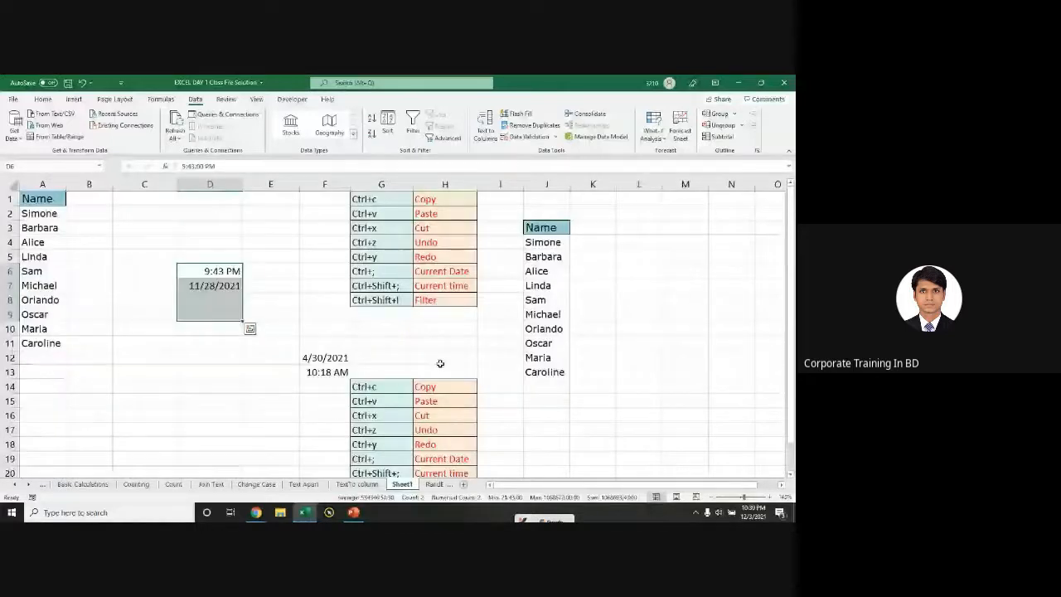
{"action": "key", "text": "shift+Down"}
{"action": "key", "text": "shift+Down"}
{"action": "key", "text": "shift+Down"}
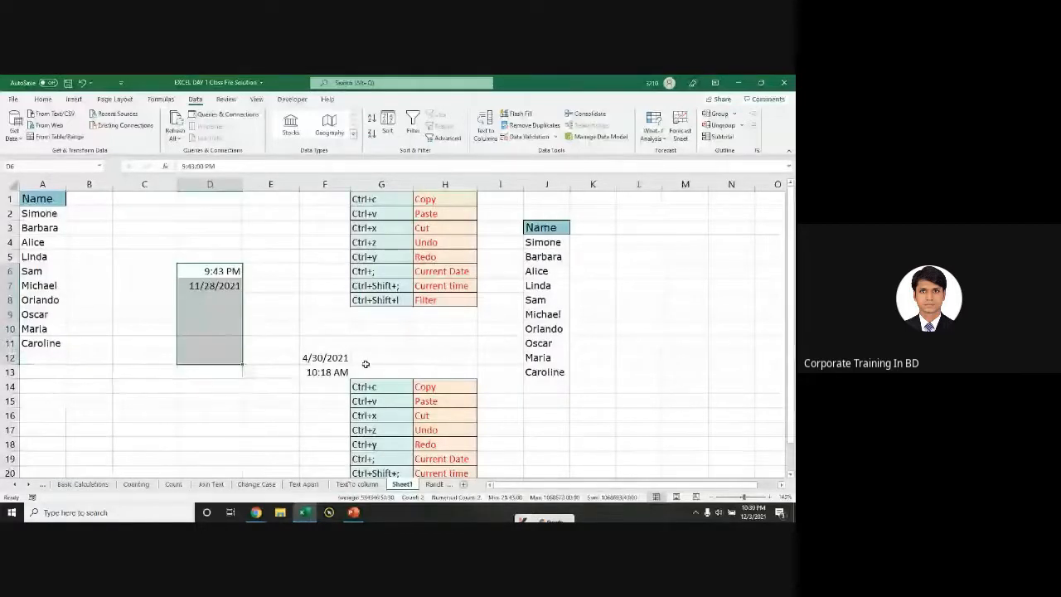
{"action": "key", "text": "Up"}
{"action": "key", "text": "Up"}
{"action": "key", "text": "shift+Down"}
{"action": "key", "text": "shift+Down"}
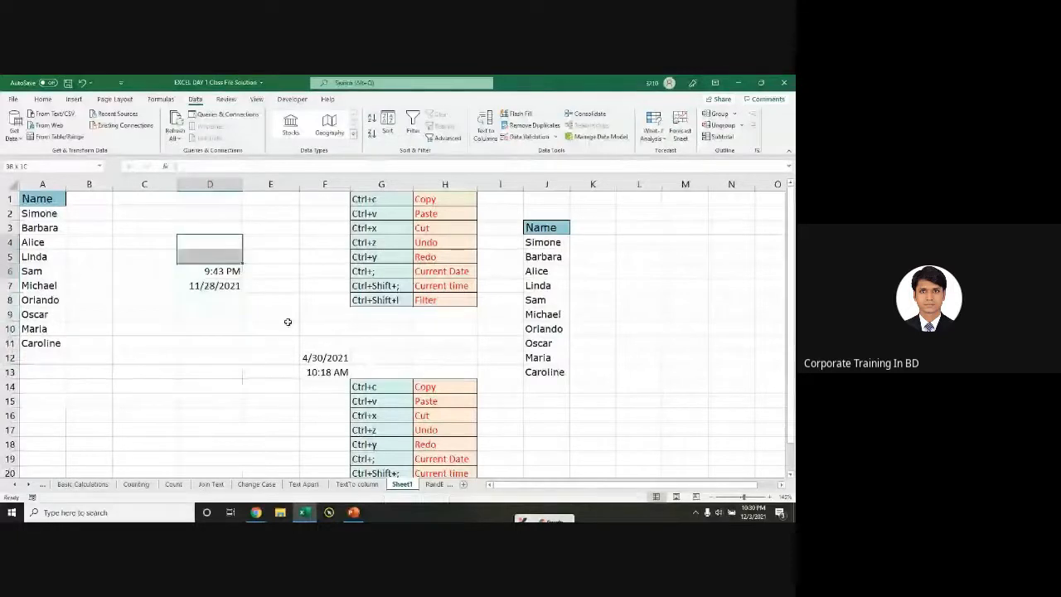
{"action": "key", "text": "Delete"}
{"action": "left_click", "coordinate": [210, 314]}
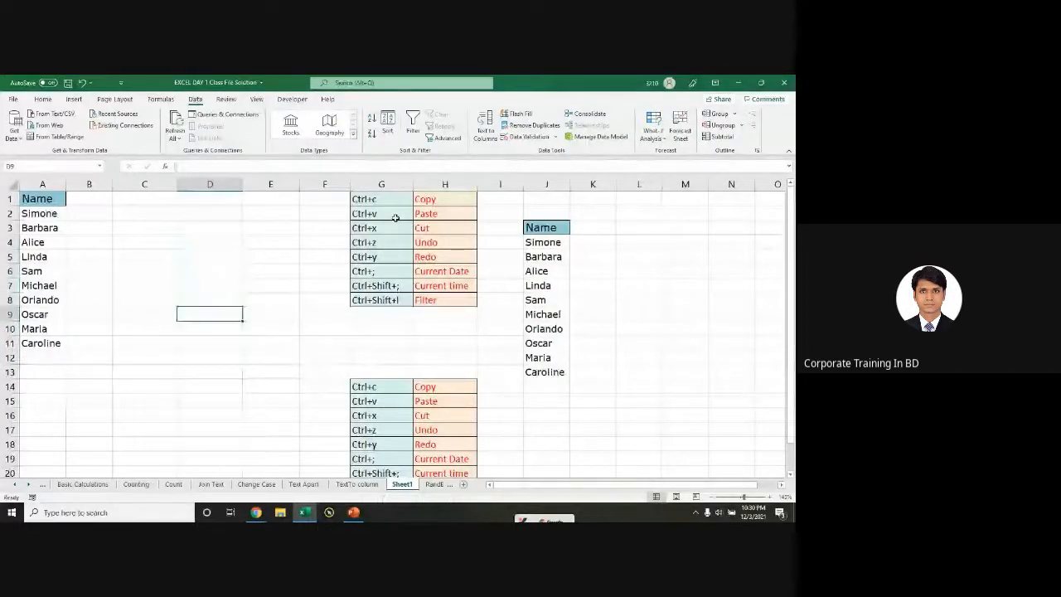
{"action": "left_click", "coordinate": [388, 227]}
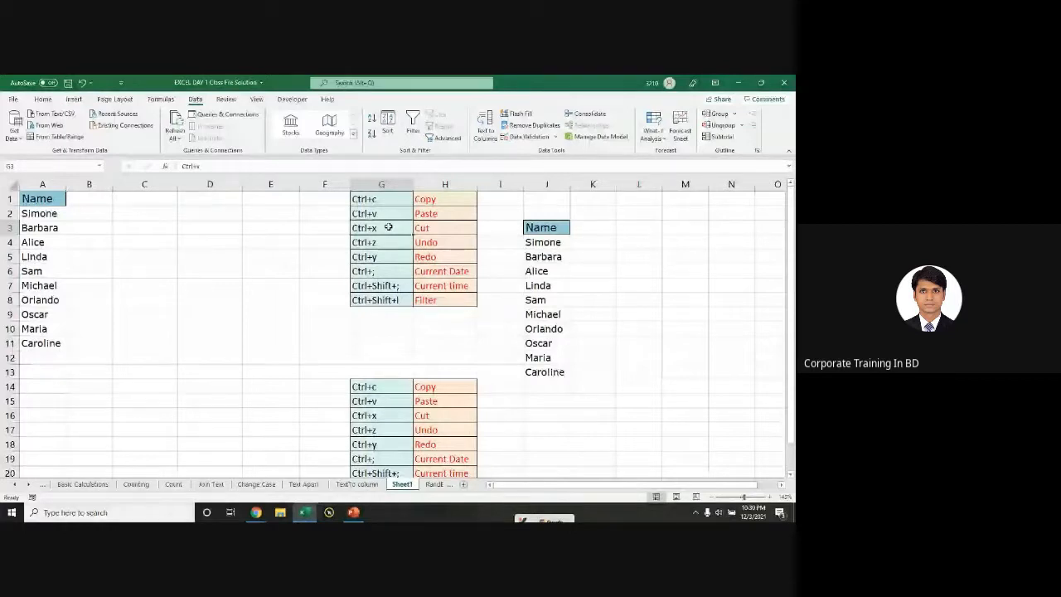
{"action": "key", "text": "Right"}
{"action": "key", "text": "Down"}
{"action": "key", "text": "Down"}
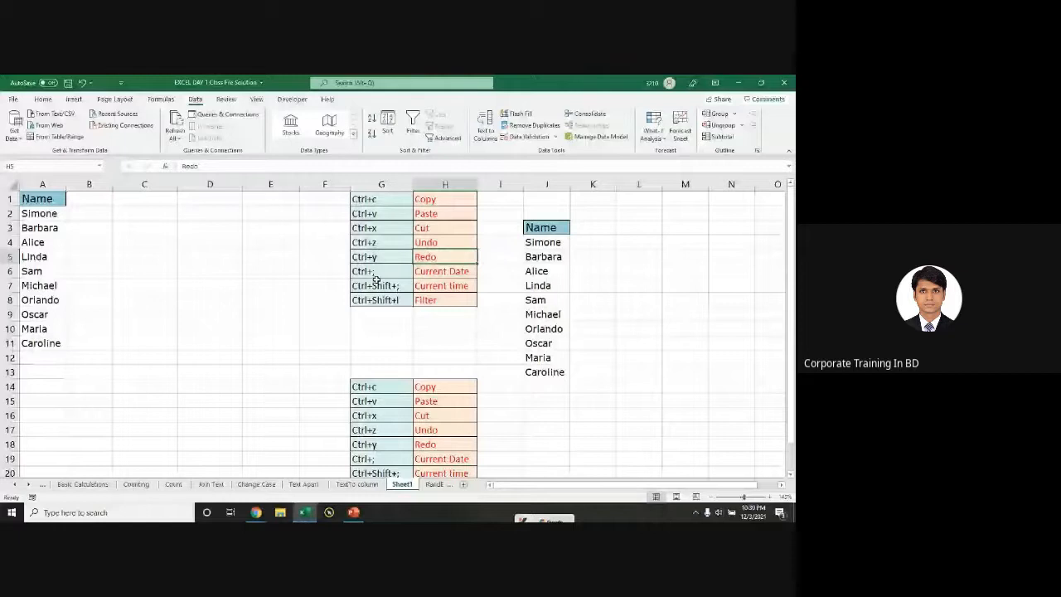
{"action": "left_click", "coordinate": [382, 300]}
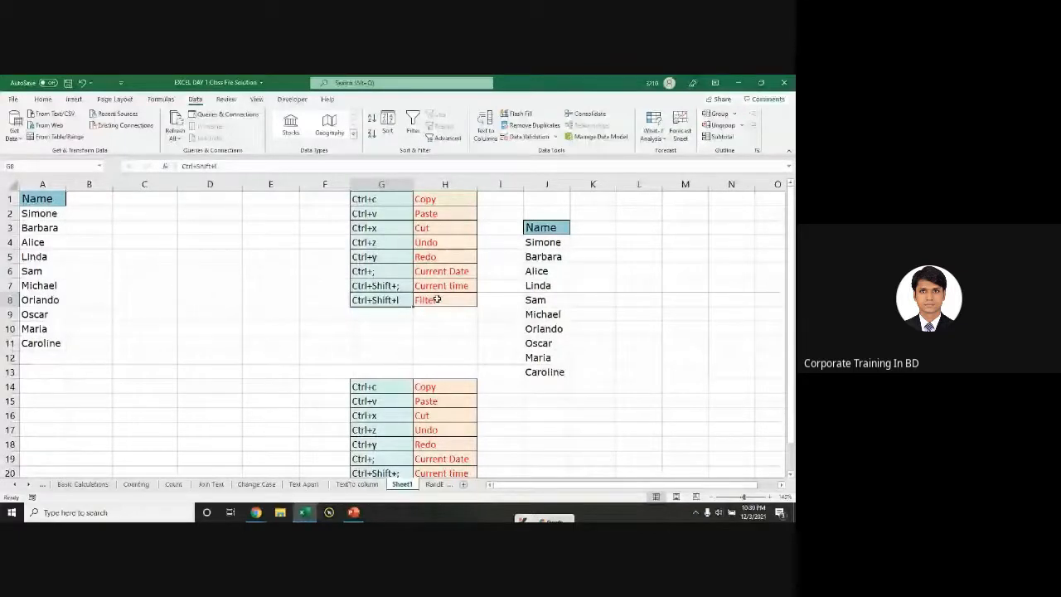
Step: Clear All on the Name copy in column J, then select column A's Name list
{"action": "left_click_drag", "start_coordinate": [547, 228], "coordinate": [547, 401]}
{"action": "left_click", "coordinate": [40, 99]}
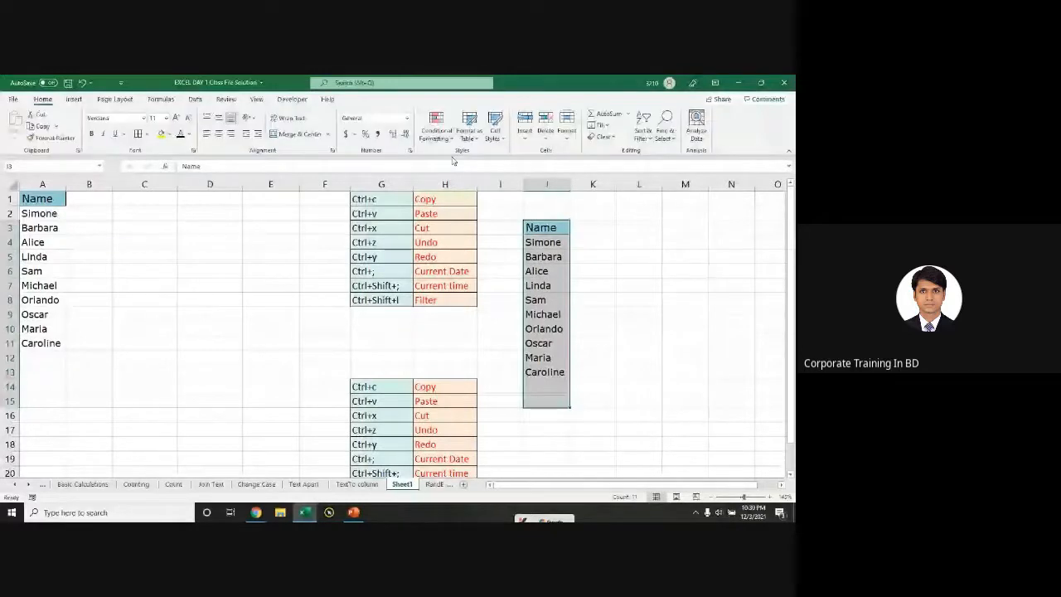
{"action": "left_click", "coordinate": [604, 137]}
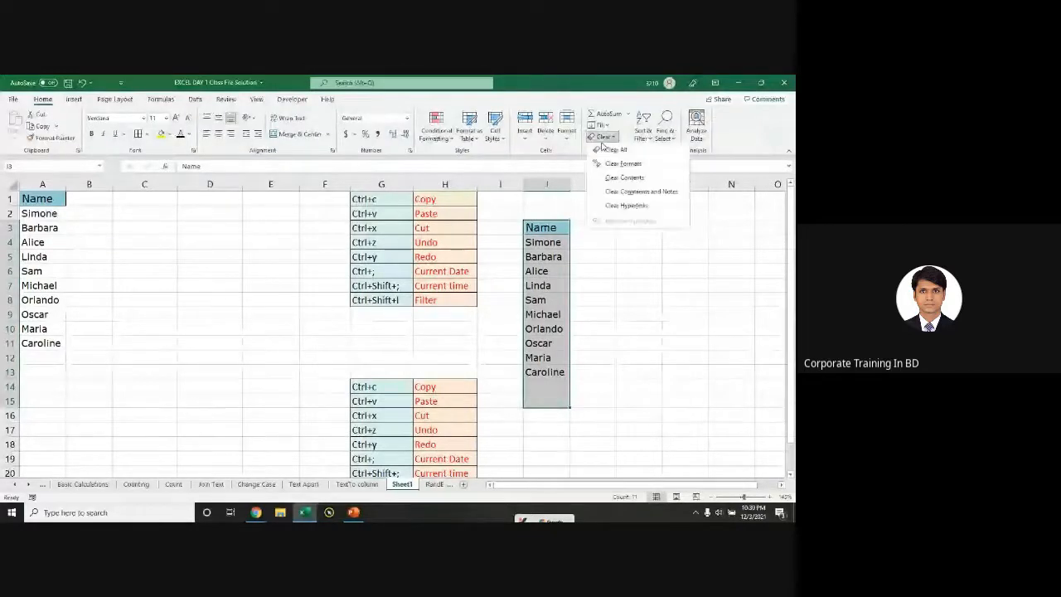
{"action": "left_click", "coordinate": [629, 147]}
{"action": "left_click_drag", "start_coordinate": [364, 199], "coordinate": [429, 391]}
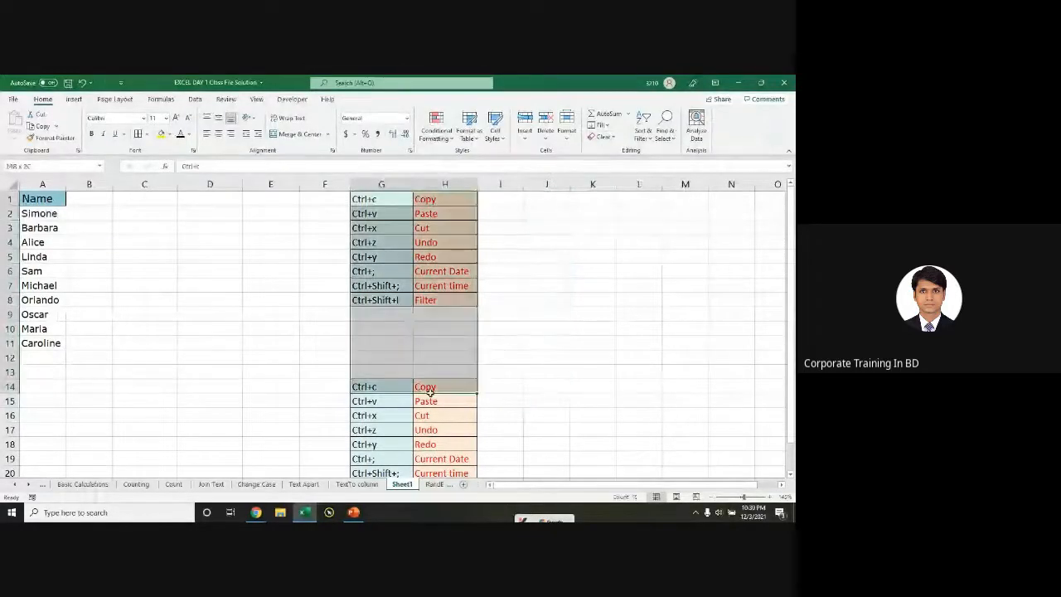
{"action": "left_click", "coordinate": [187, 341]}
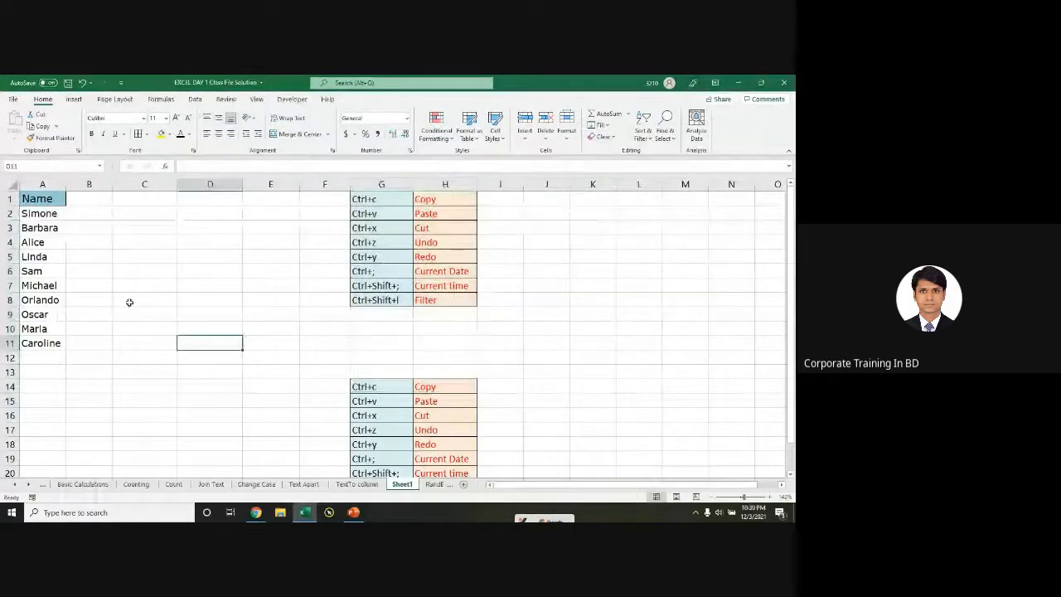
{"action": "left_click", "coordinate": [35, 205]}
{"action": "left_click_drag", "start_coordinate": [35, 213], "coordinate": [209, 355]}
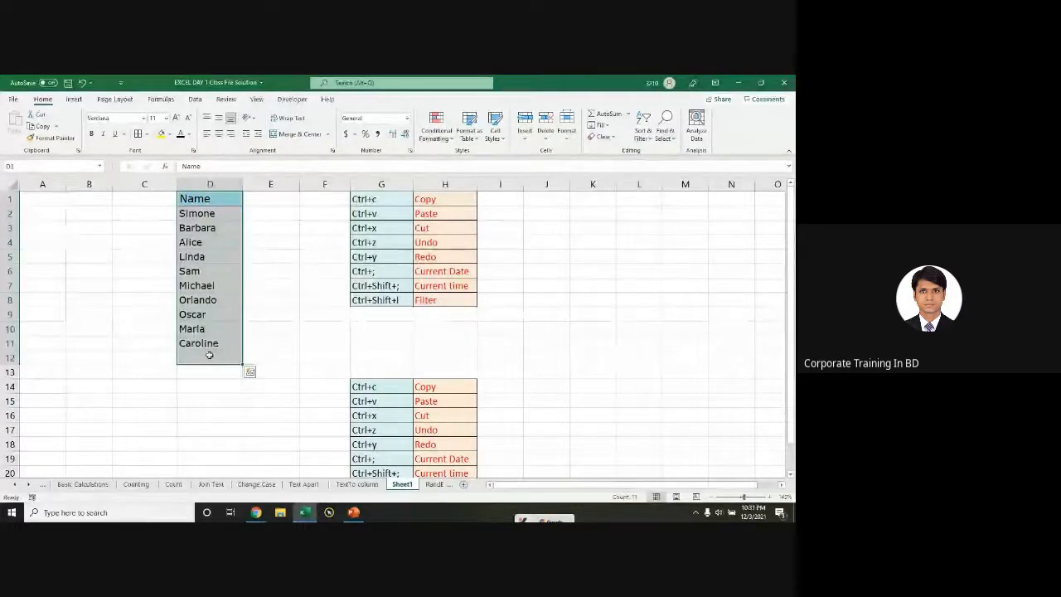
Step: Practise moving the Name list into column D with undo and redo, ending back in column A
{"action": "key", "text": "ctrl+z"}
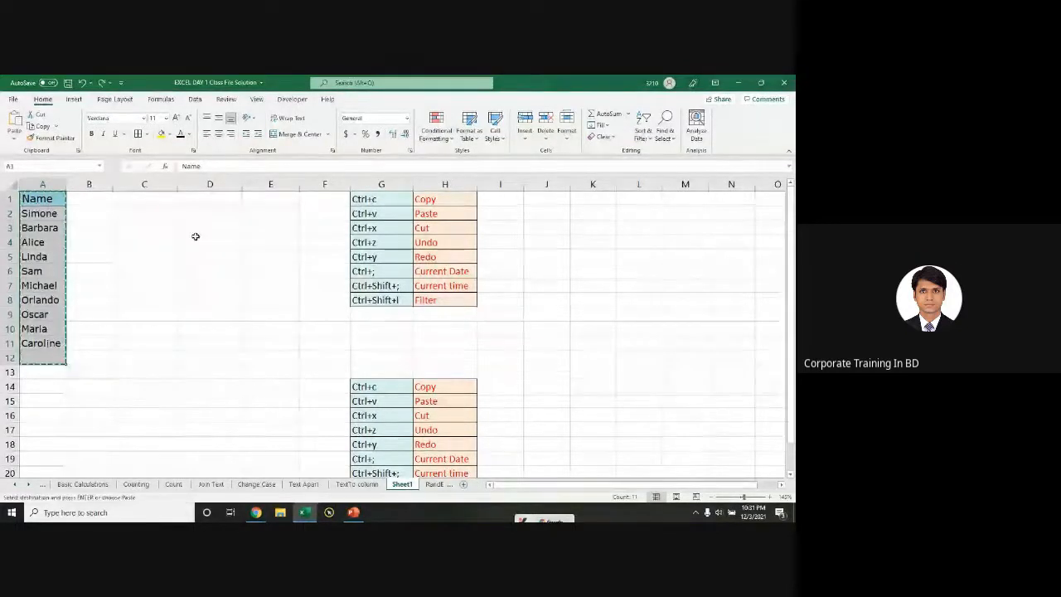
{"action": "left_click", "coordinate": [214, 197]}
{"action": "key", "text": "ctrl+y"}
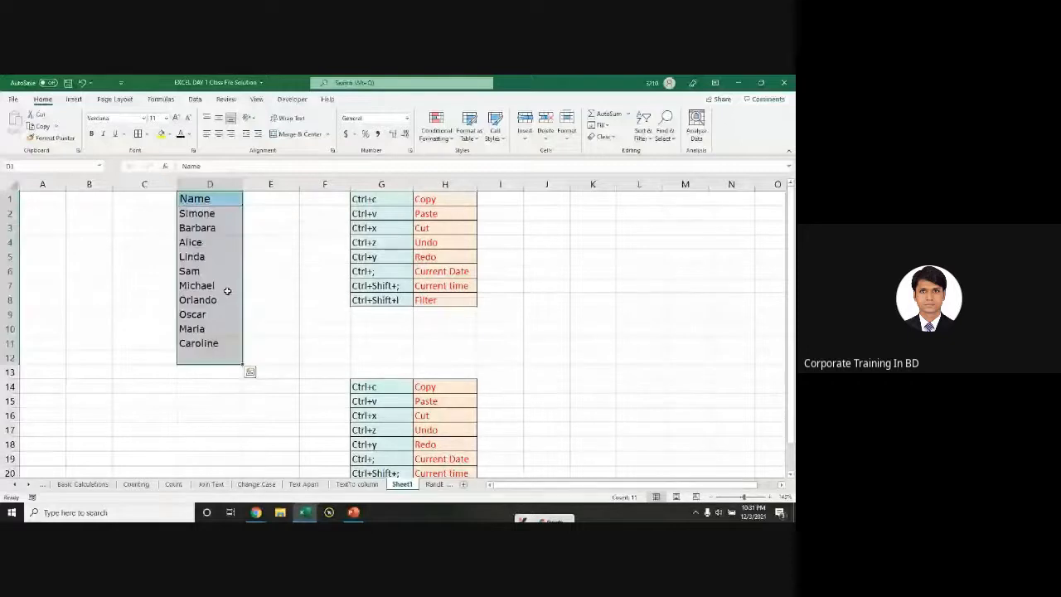
{"action": "key", "text": "ctrl+z"}
{"action": "key", "text": "ctrl+c"}
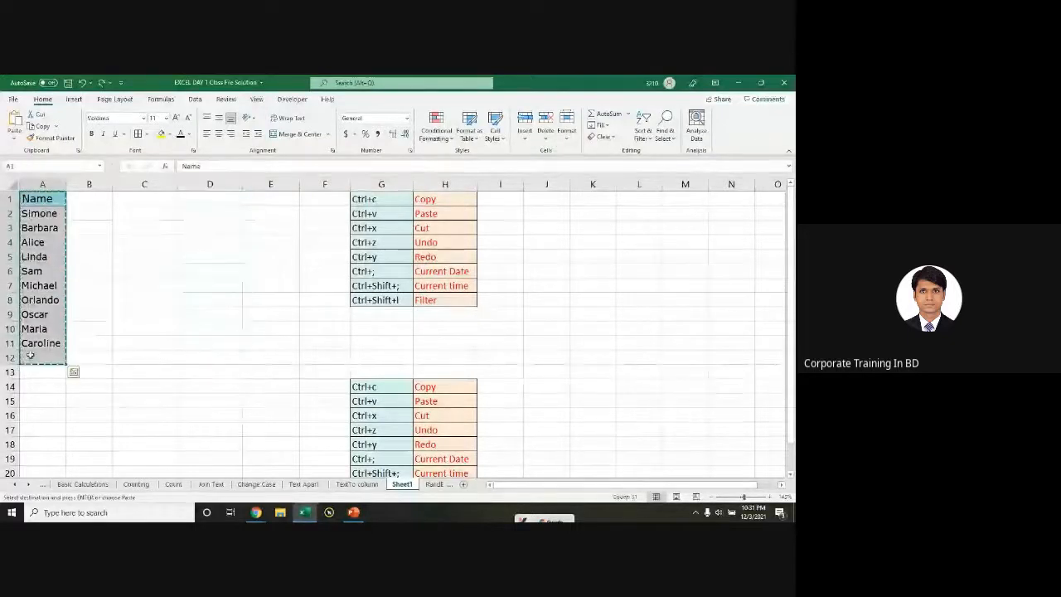
{"action": "left_click_drag", "start_coordinate": [29, 354], "coordinate": [206, 360]}
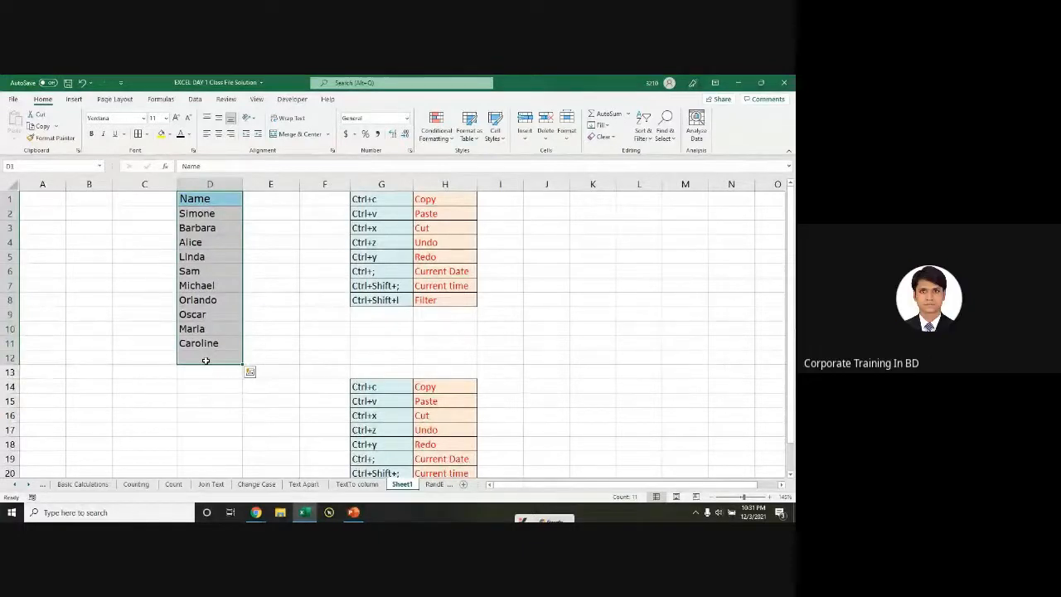
{"action": "key", "text": "ctrl+z"}
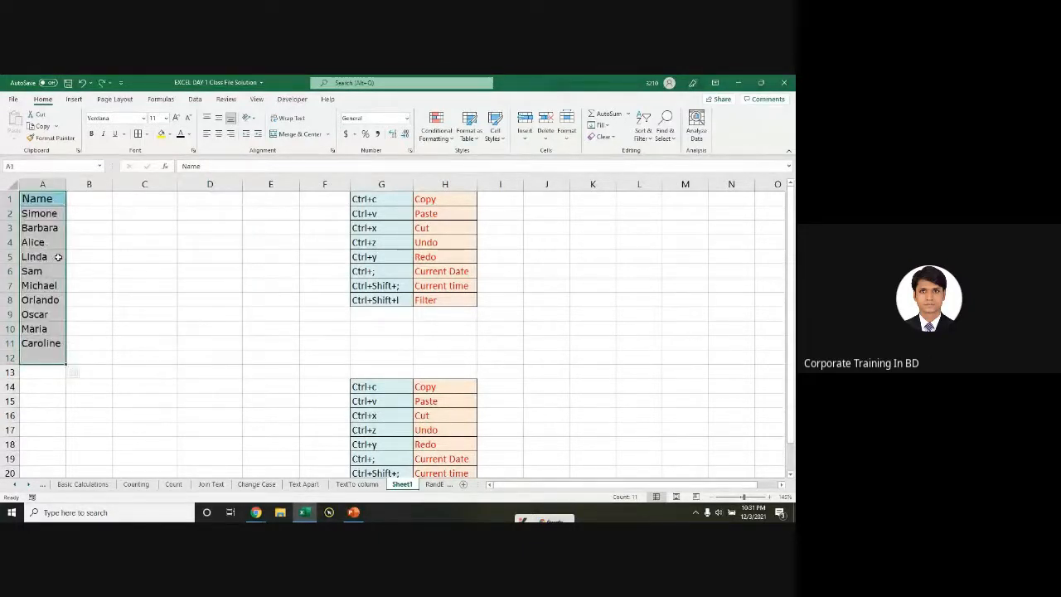
Step: Paste copies of the Name list at D1, K1 and M9
{"action": "key", "text": "ctrl+c"}
{"action": "left_click", "coordinate": [208, 198]}
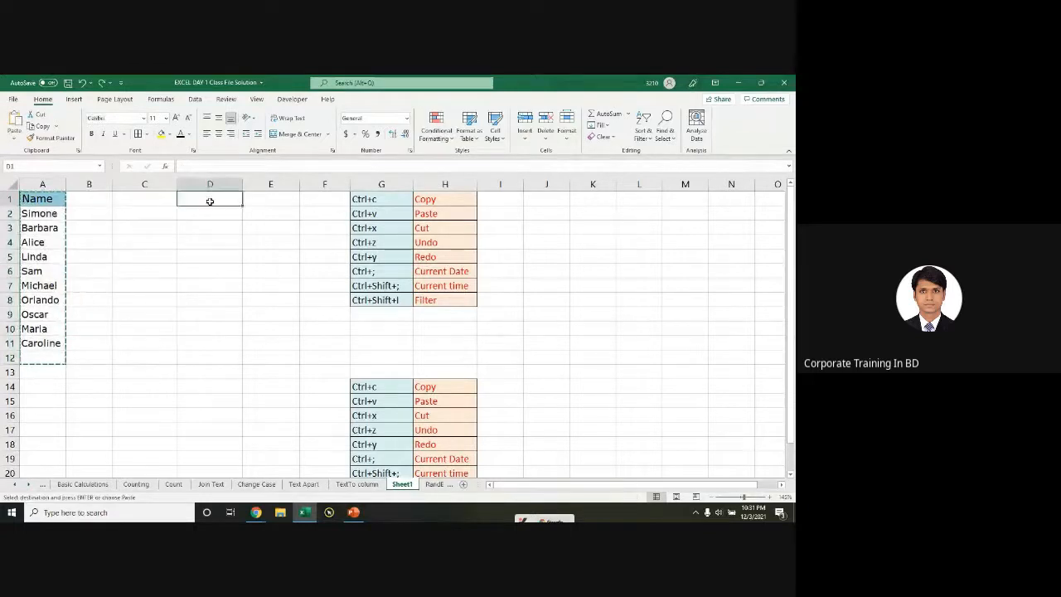
{"action": "key", "text": "ctrl+v"}
{"action": "left_click", "coordinate": [589, 203]}
{"action": "key", "text": "ctrl+v"}
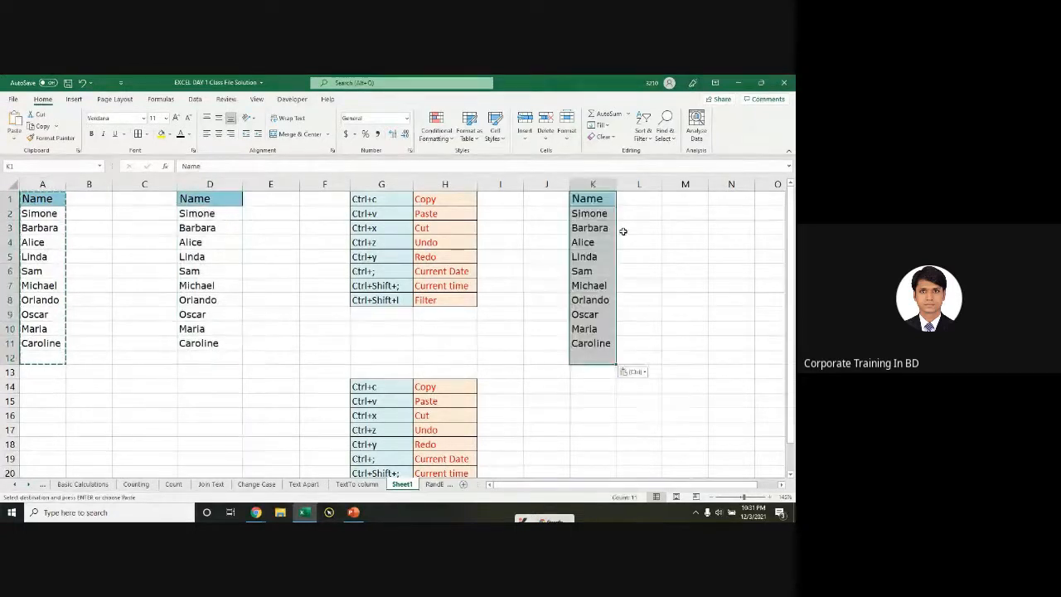
{"action": "left_click", "coordinate": [686, 309]}
{"action": "key", "text": "ctrl+v"}
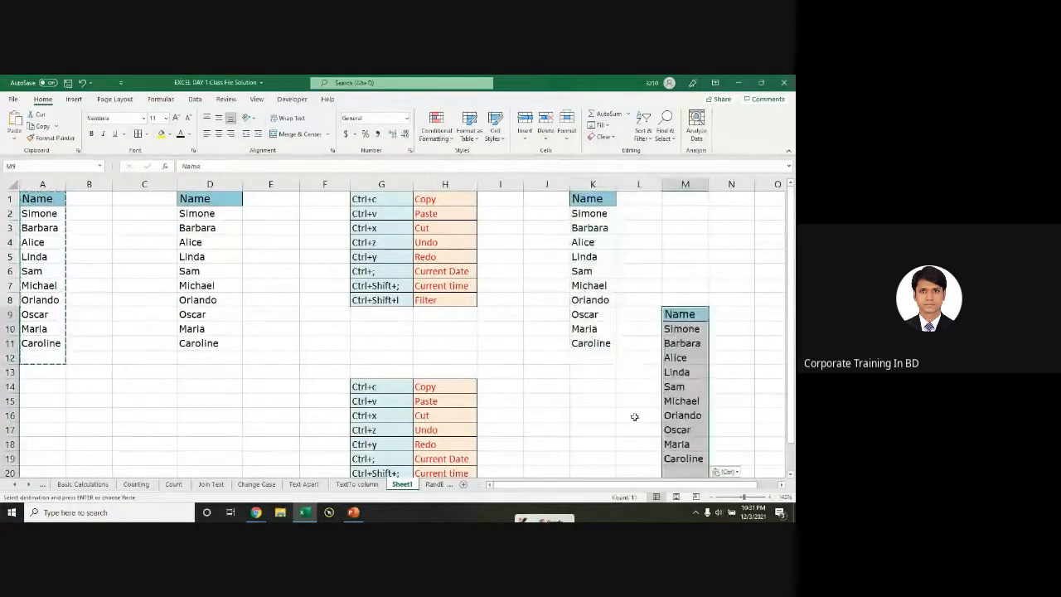
Step: Undo the pastes so names remain only in A1:A11, and cancel the pending copy
{"action": "key", "text": "ctrl+z"}
{"action": "key", "text": "ctrl+z"}
{"action": "key", "text": "ctrl+z"}
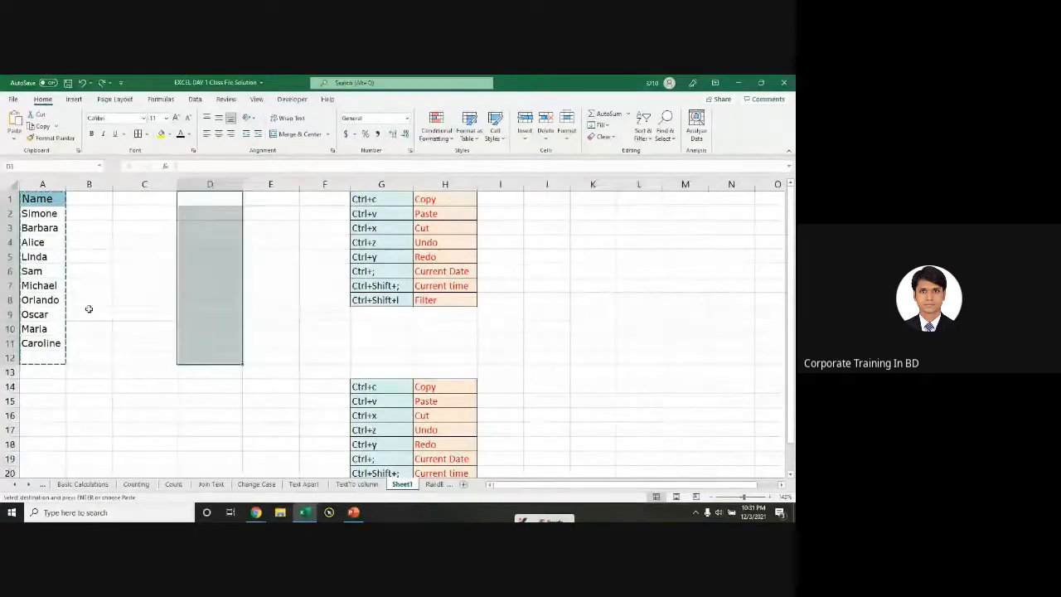
{"action": "key", "text": "ctrl+z"}
{"action": "left_click", "coordinate": [39, 201]}
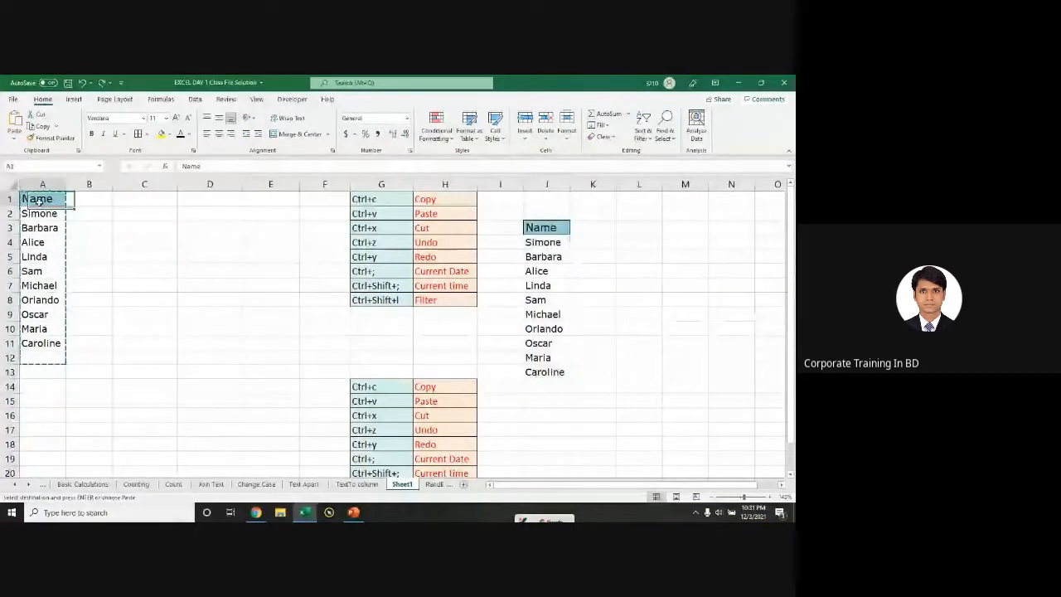
{"action": "key", "text": "ctrl+z"}
{"action": "key", "text": "ctrl+z"}
{"action": "scroll", "coordinate": [39, 202], "scroll_direction": "up", "scroll_amount": 1}
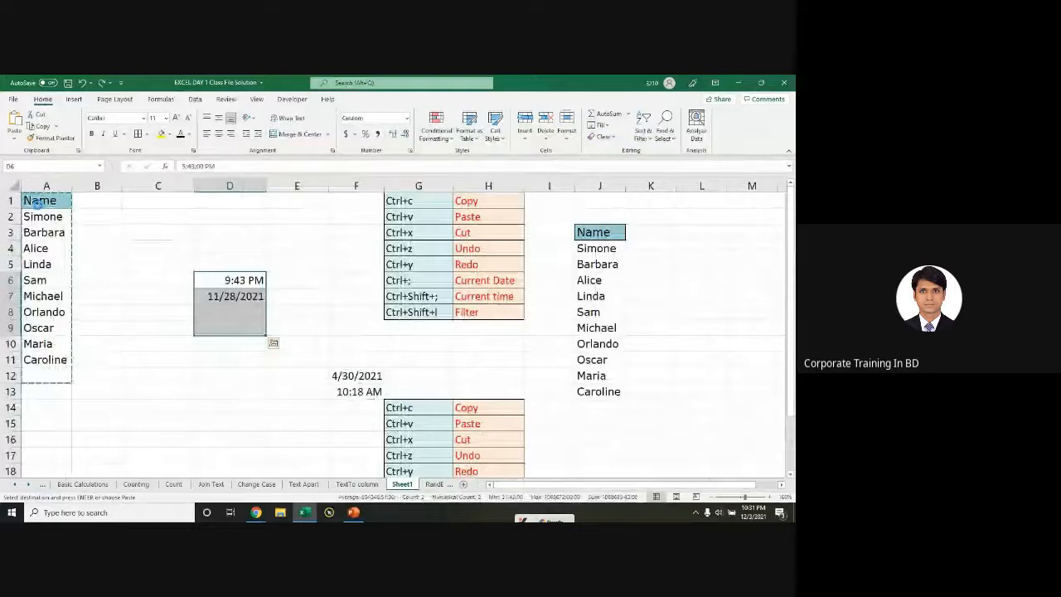
{"action": "scroll", "coordinate": [38, 203], "scroll_direction": "down", "scroll_amount": 1}
{"action": "key", "text": "ctrl+y"}
{"action": "key", "text": "ctrl+y"}
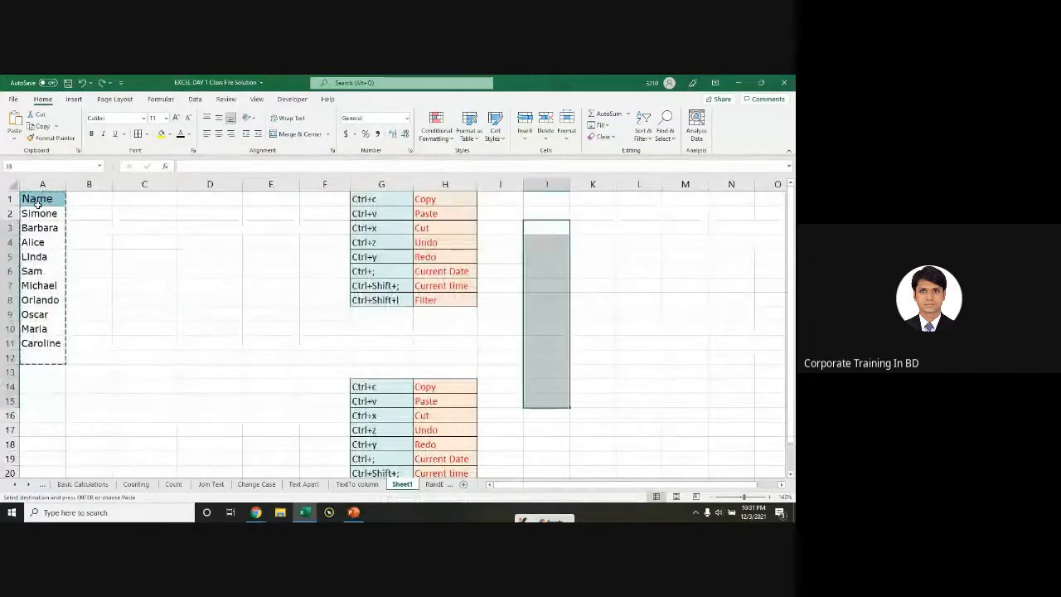
{"action": "key", "text": "Escape"}
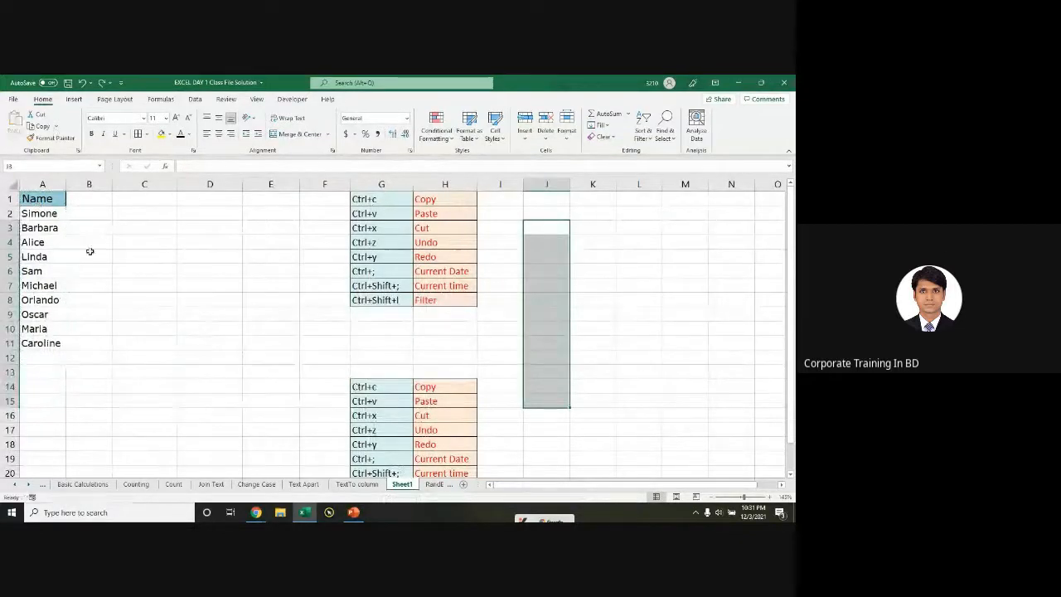
Step: Select A1:A11, drag-copy the names into columns C and D, then undo both copies
{"action": "left_click", "coordinate": [88, 253]}
{"action": "left_click_drag", "start_coordinate": [50, 204], "coordinate": [48, 352]}
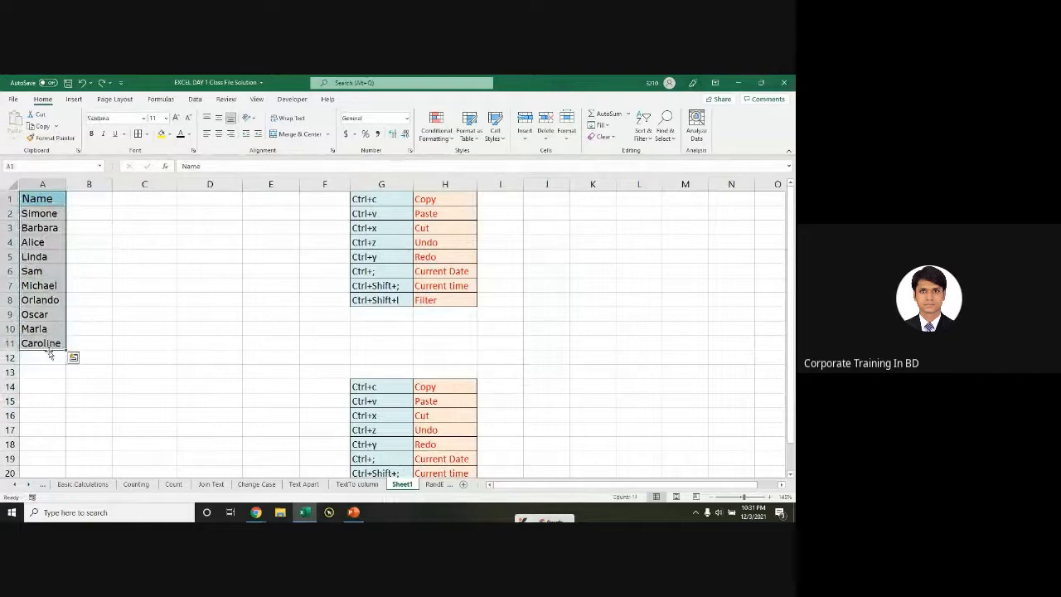
{"action": "key", "text": "ctrl+q"}
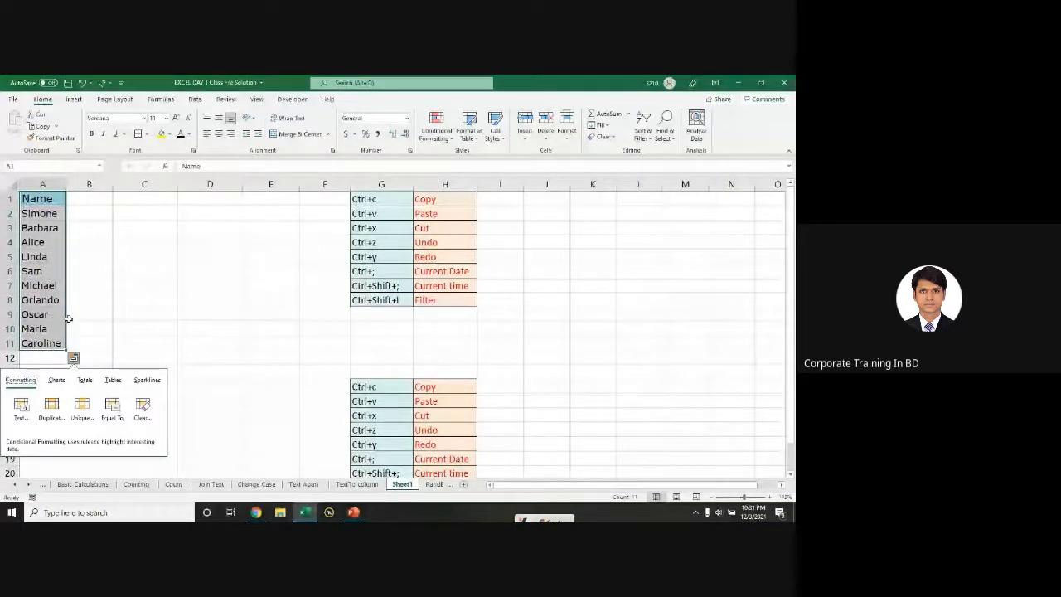
{"action": "left_click_drag", "start_coordinate": [68, 319], "coordinate": [229, 314]}
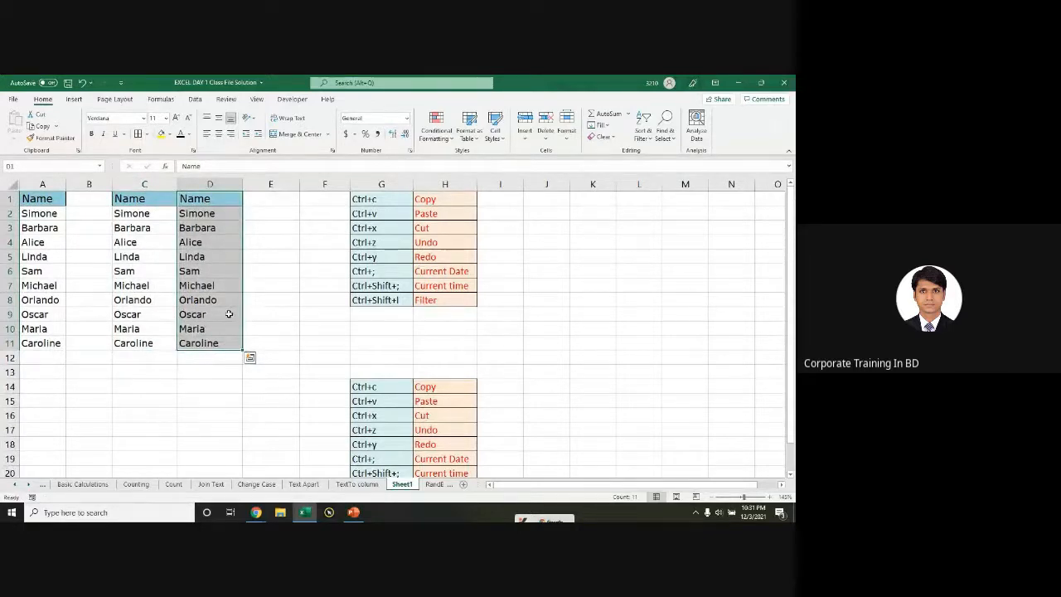
{"action": "key", "text": "ctrl+z"}
{"action": "key", "text": "ctrl+z"}
{"action": "left_click_drag", "start_coordinate": [31, 214], "coordinate": [140, 273]}
{"action": "key", "text": "ctrl+z"}
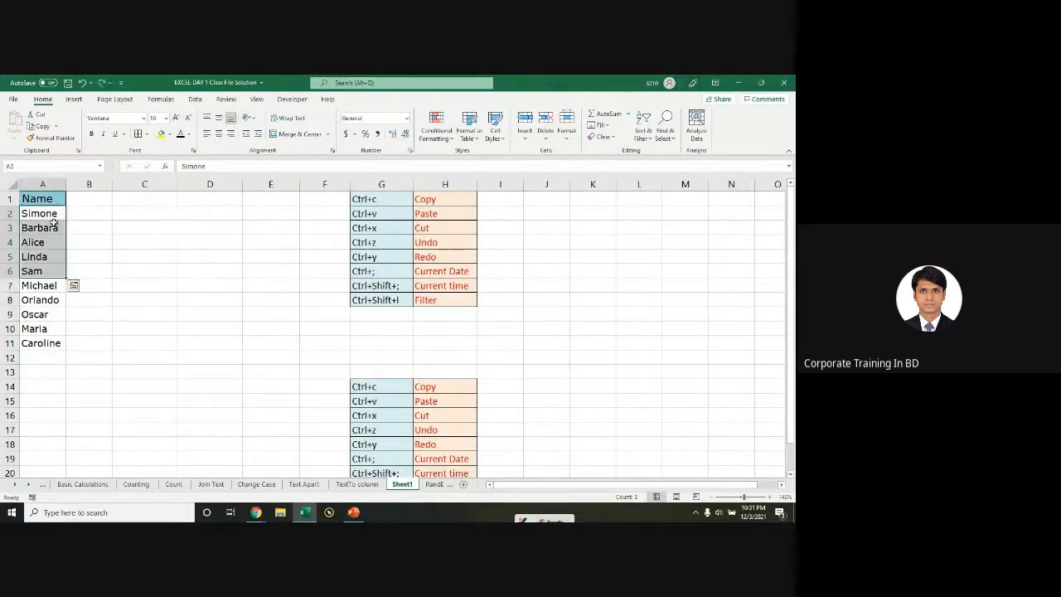
Step: Copy the Name list and paste it at D1 and K1, undo, then copy it again for K1
{"action": "left_click_drag", "start_coordinate": [37, 199], "coordinate": [42, 342]}
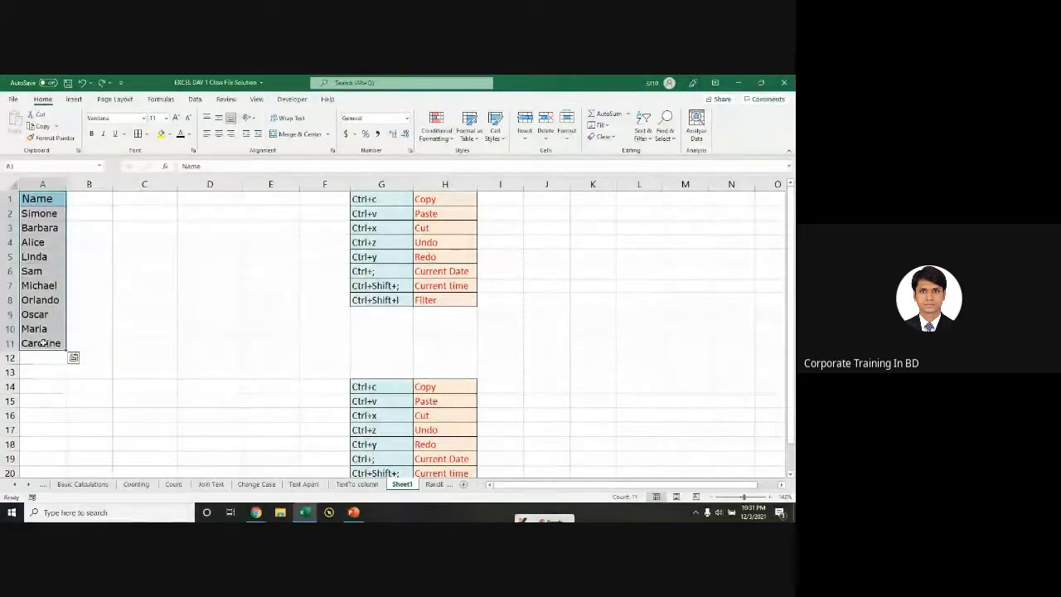
{"action": "key", "text": "ctrl+c"}
{"action": "left_click", "coordinate": [206, 202]}
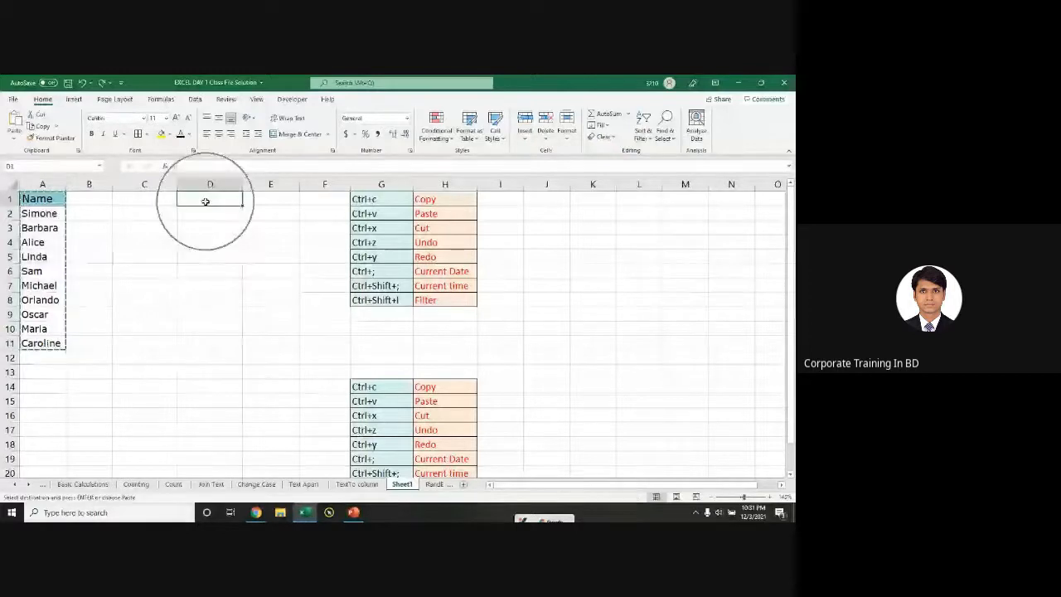
{"action": "key", "text": "Return"}
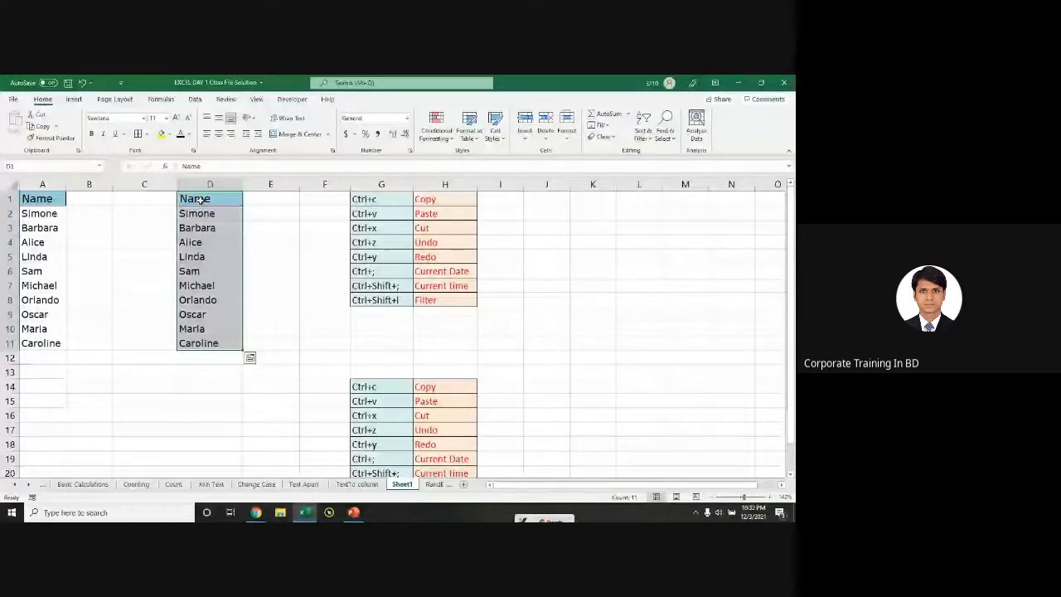
{"action": "left_click", "coordinate": [607, 202]}
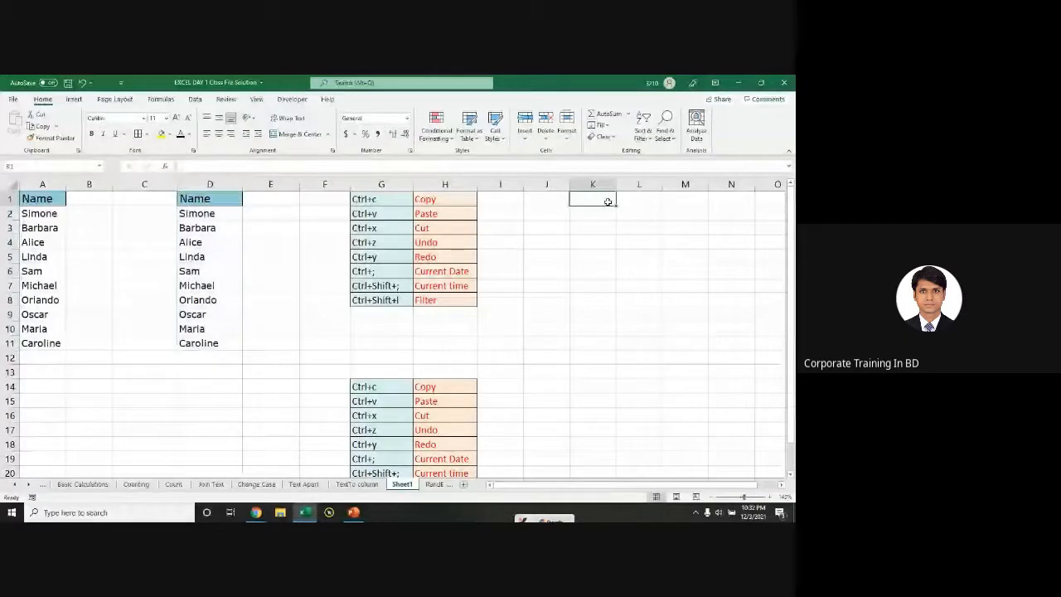
{"action": "key", "text": "Return"}
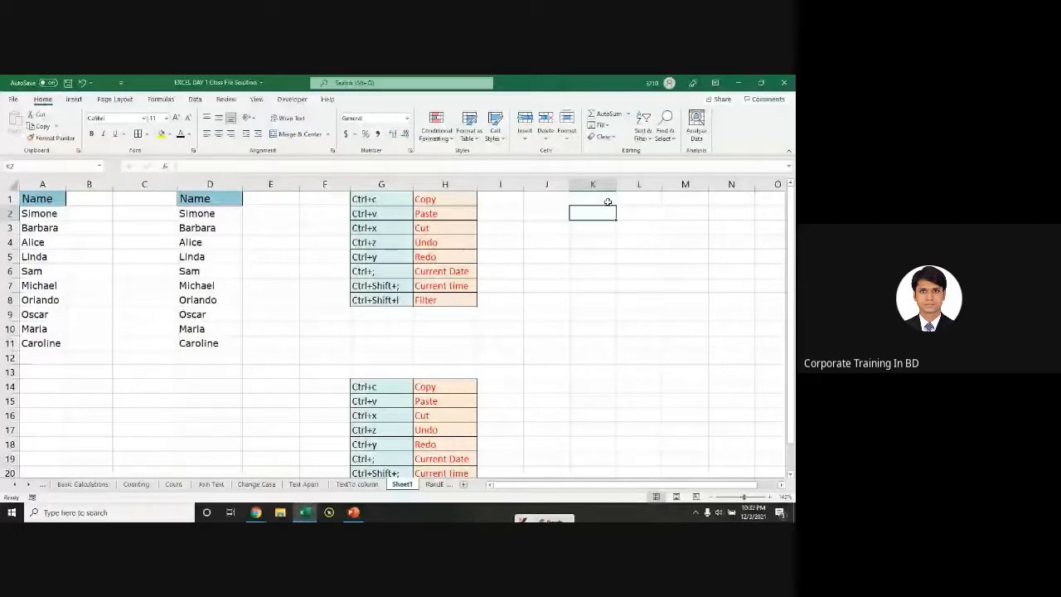
{"action": "key", "text": "ctrl+z"}
{"action": "left_click_drag", "start_coordinate": [37, 199], "coordinate": [42, 343]}
{"action": "key", "text": "ctrl+c"}
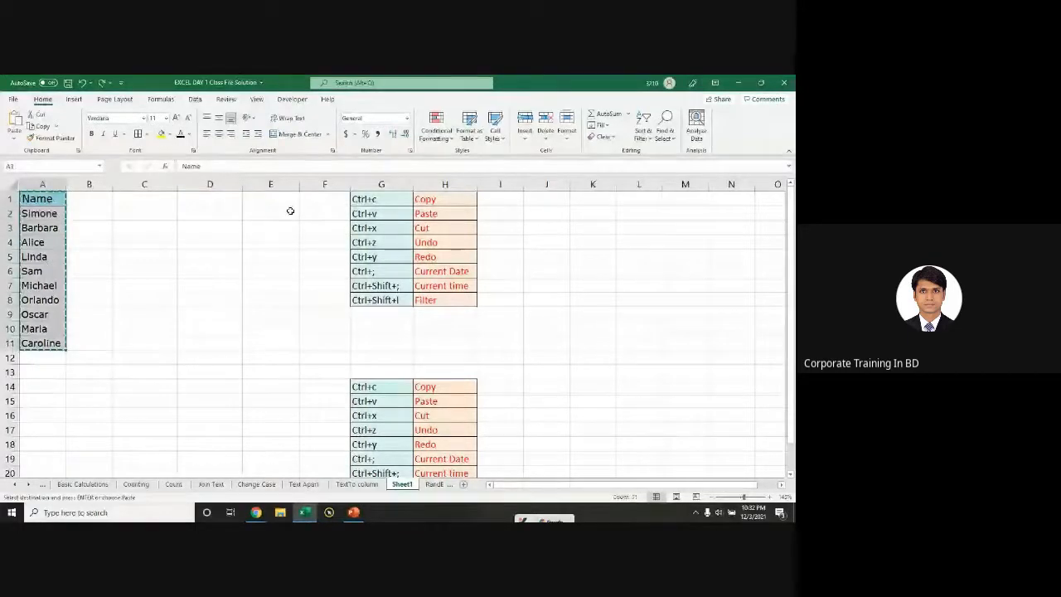
{"action": "left_click", "coordinate": [592, 199]}
Step: Paste the Name list into K1:K11 on Sheet1, then select all of column K
{"action": "key", "text": "Return"}
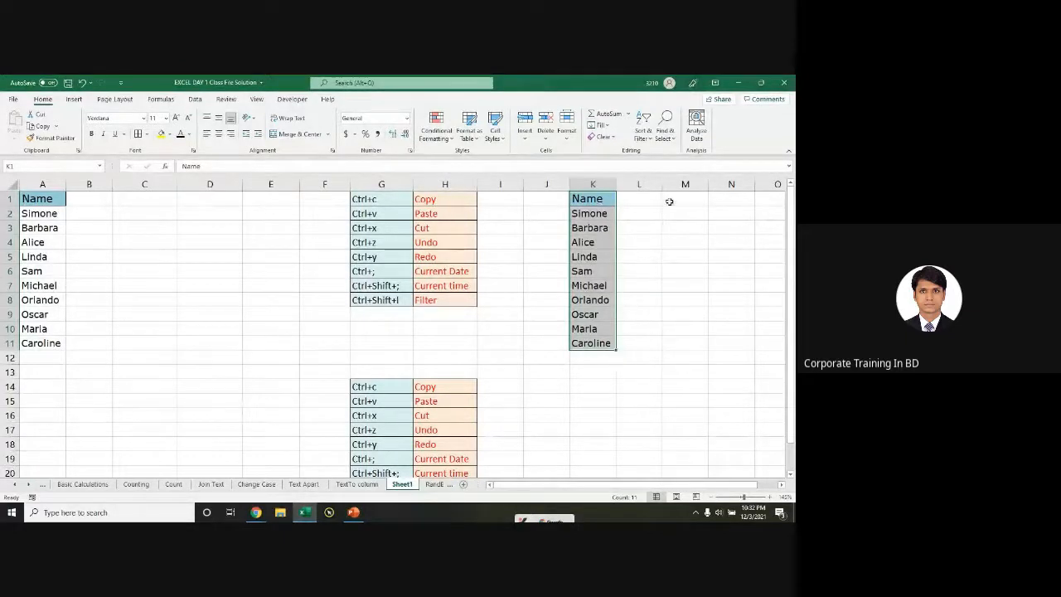
{"action": "left_click", "coordinate": [435, 484]}
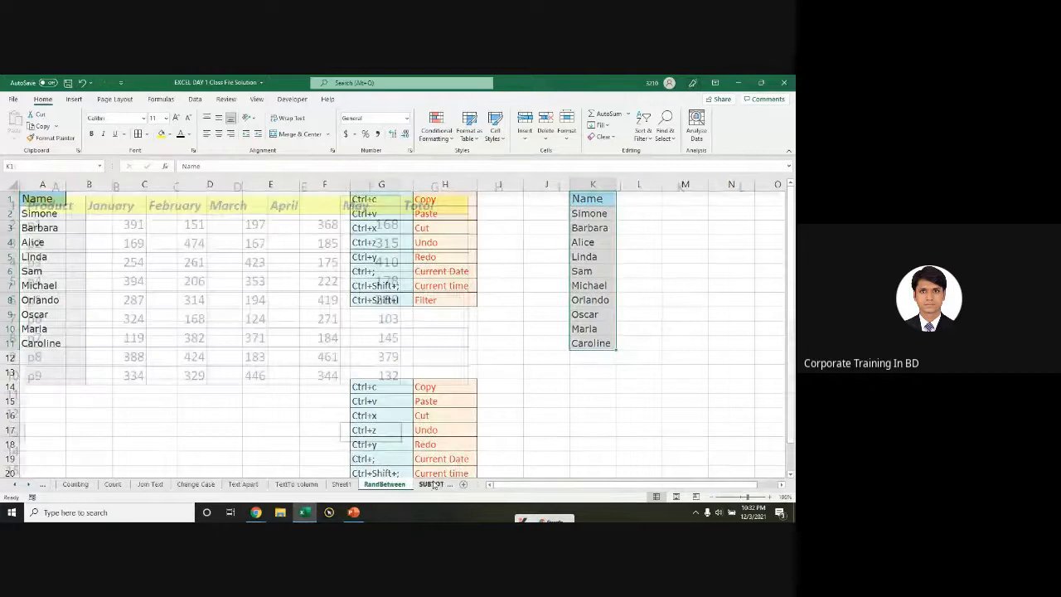
{"action": "left_click", "coordinate": [336, 484]}
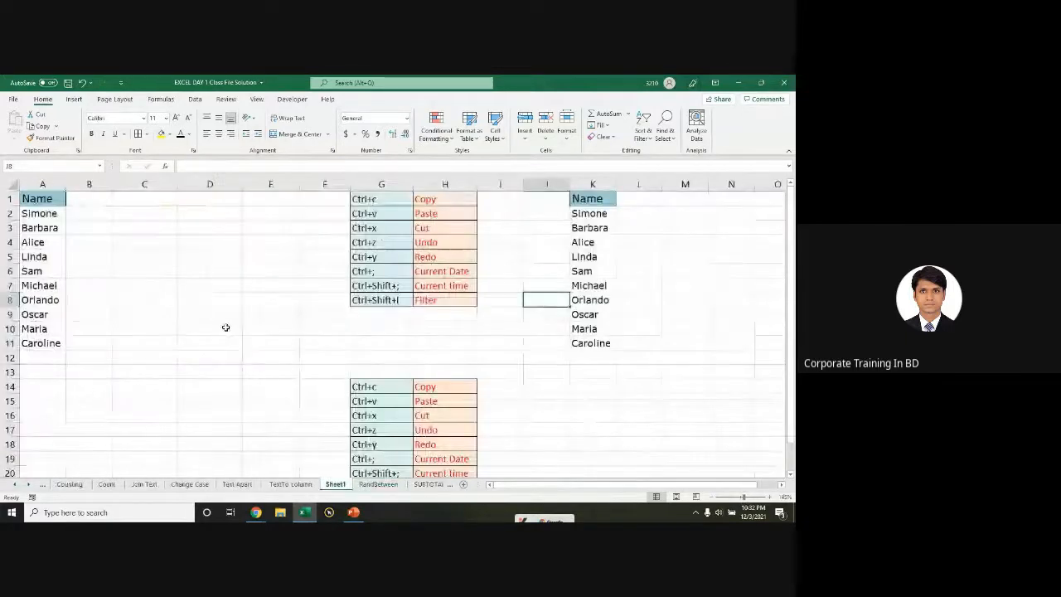
{"action": "left_click", "coordinate": [594, 197]}
{"action": "key", "text": "ctrl+space"}
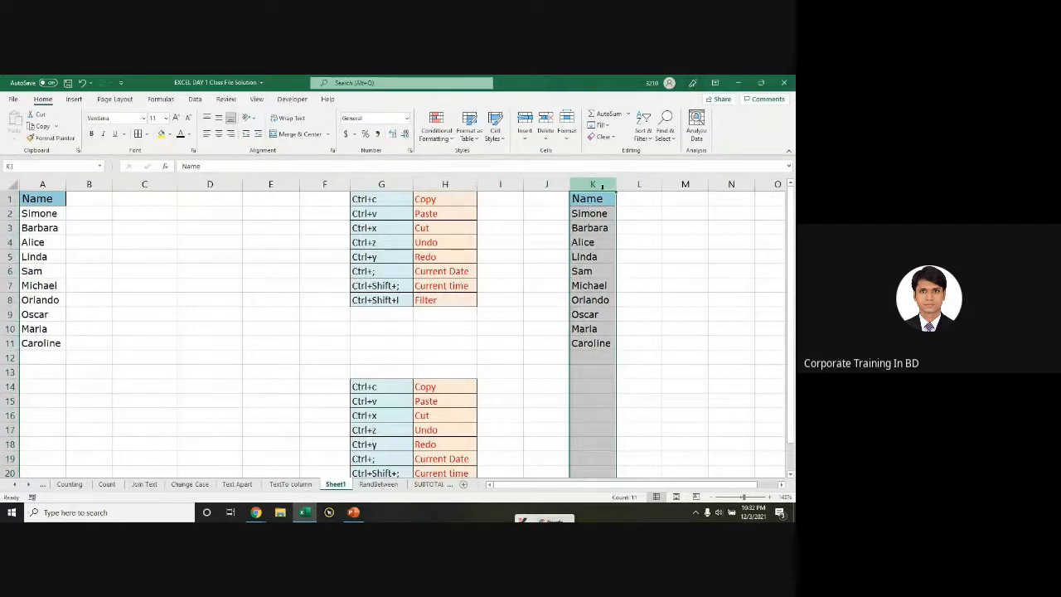
Step: Clear the copied names from column K and select the Name list in column A
{"action": "key", "text": "Delete"}
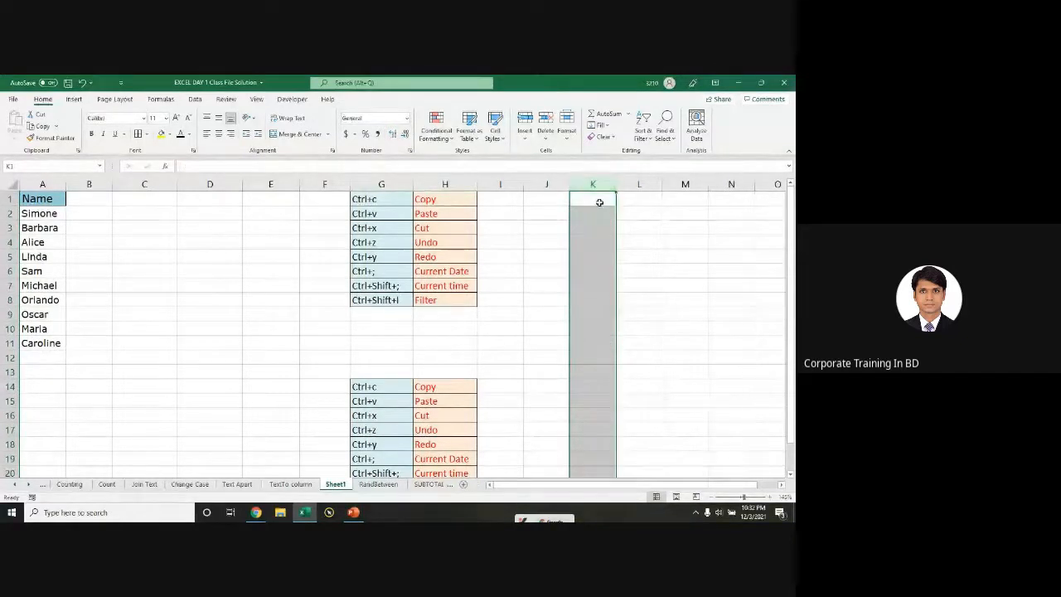
{"action": "left_click", "coordinate": [592, 228]}
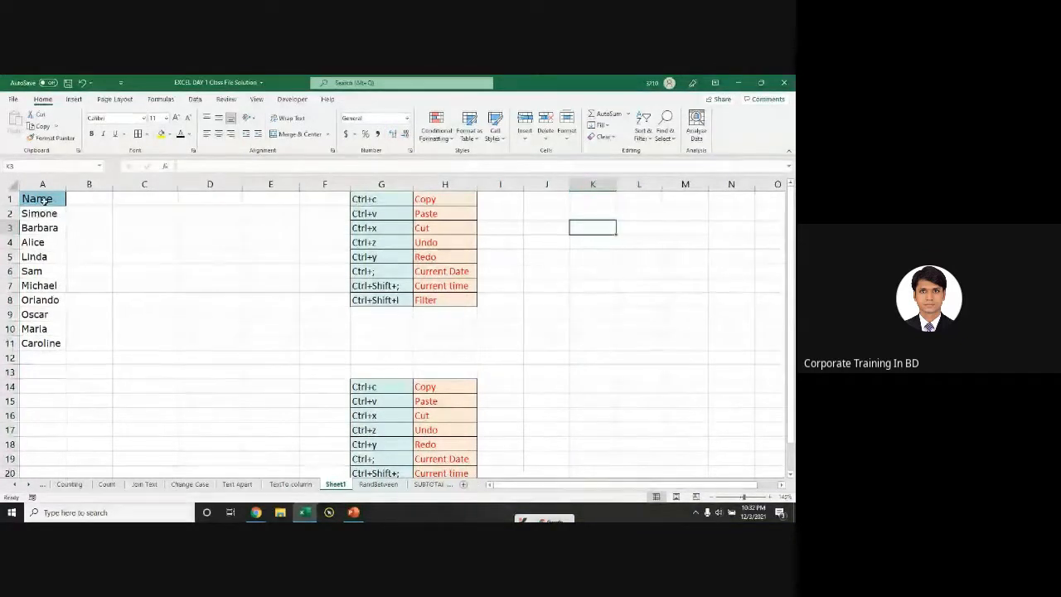
{"action": "left_click_drag", "start_coordinate": [37, 199], "coordinate": [42, 343]}
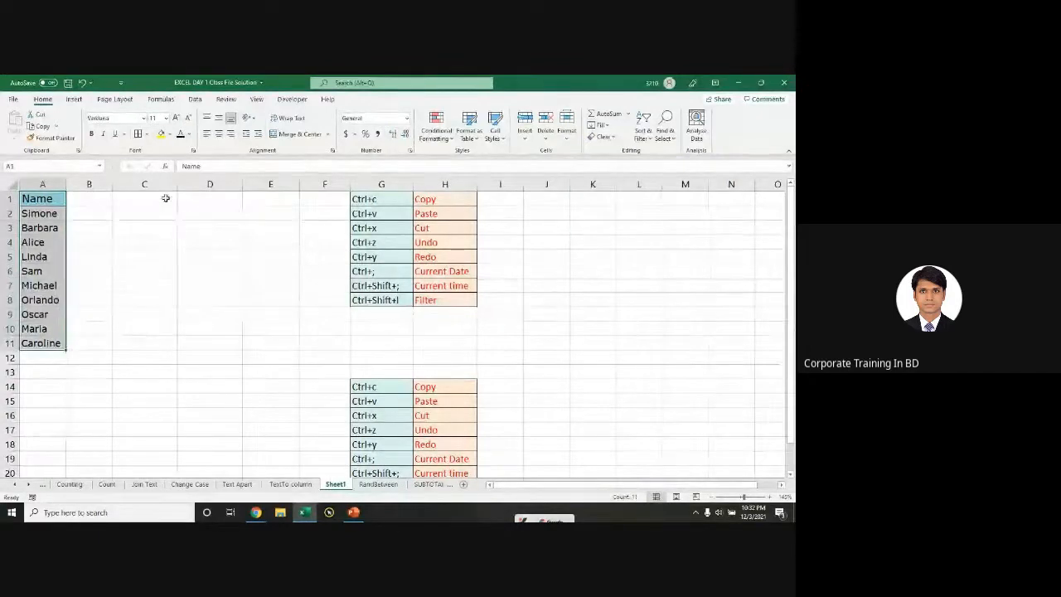
{"action": "left_click", "coordinate": [206, 198]}
Step: Fill repeated names such as Oscar, Maria and Caroline down column A to row 17, then select A1:A17
{"action": "left_click_drag", "start_coordinate": [37, 213], "coordinate": [65, 434]}
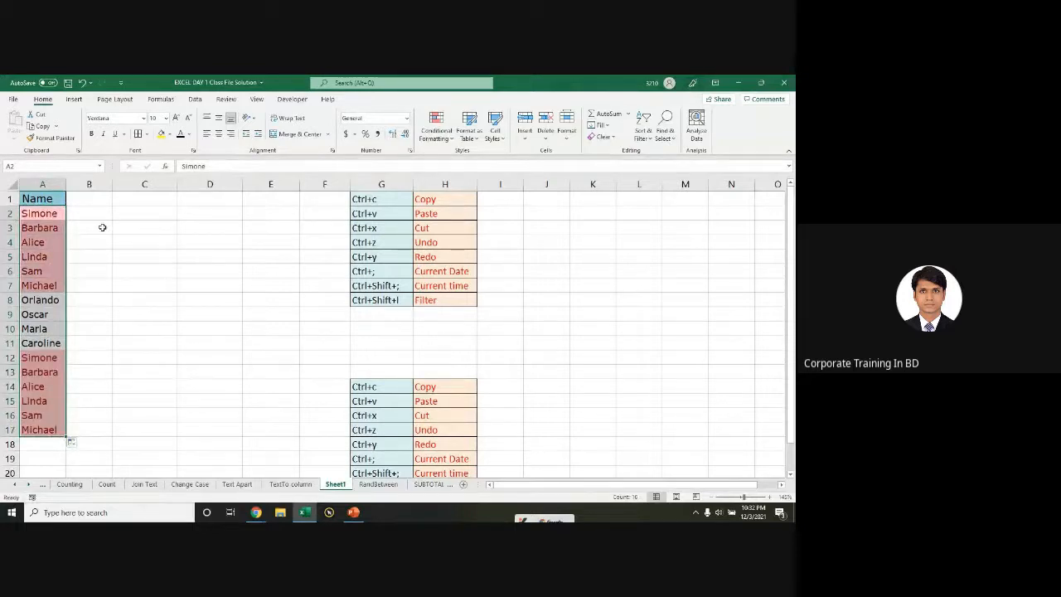
{"action": "left_click", "coordinate": [39, 285]}
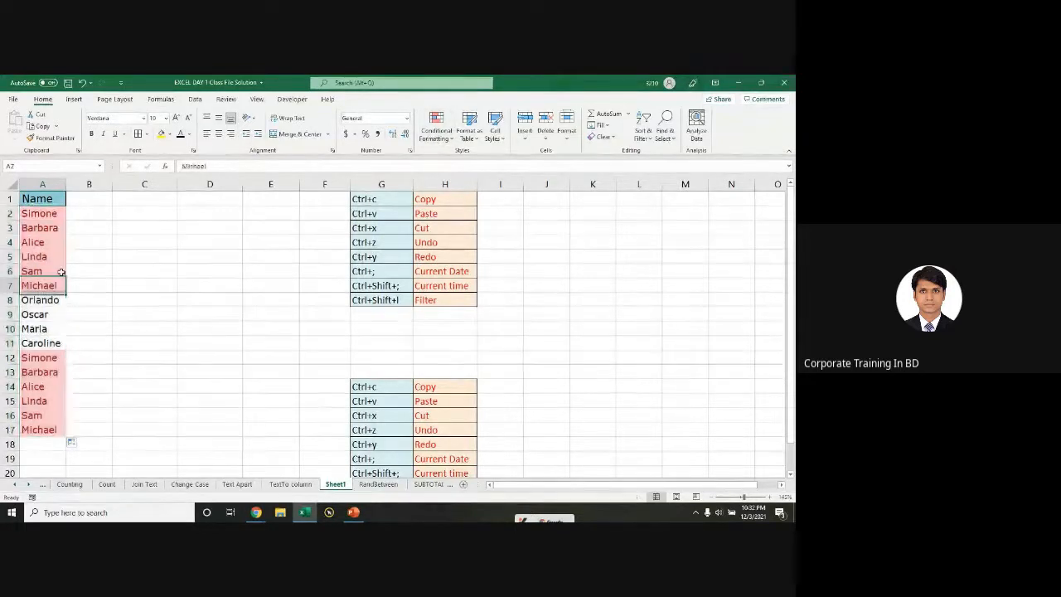
{"action": "left_click_drag", "start_coordinate": [38, 213], "coordinate": [36, 373]}
{"action": "left_click_drag", "start_coordinate": [36, 315], "coordinate": [66, 422]}
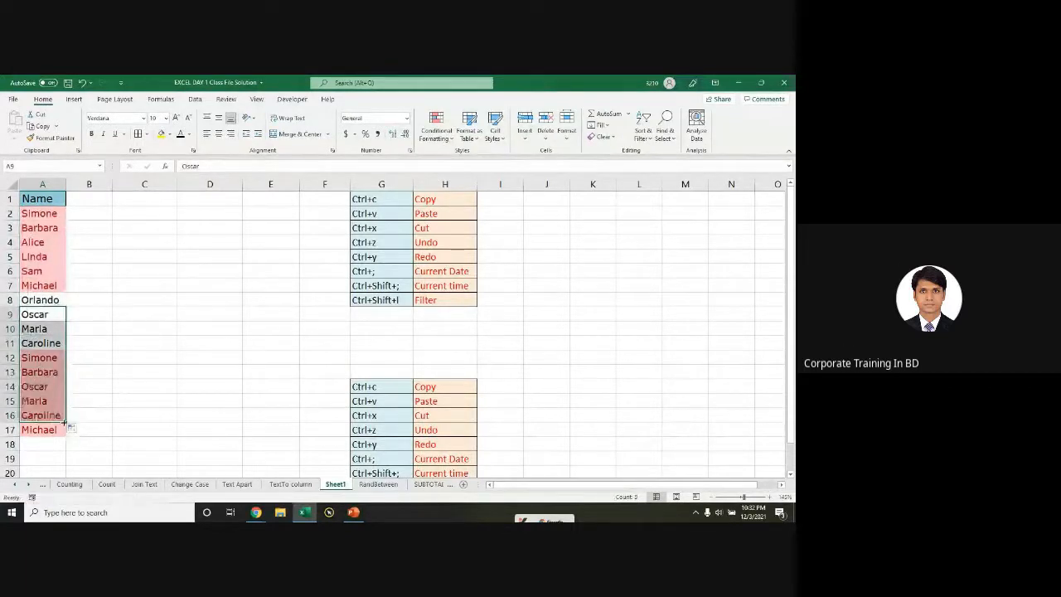
{"action": "key", "text": "Down"}
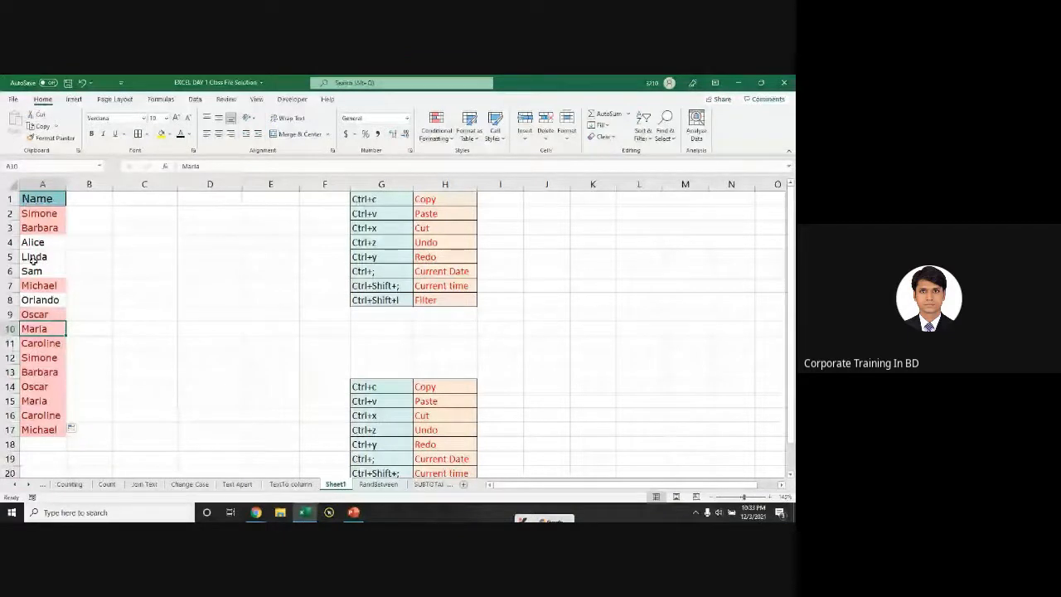
{"action": "left_click_drag", "start_coordinate": [33, 242], "coordinate": [36, 387]}
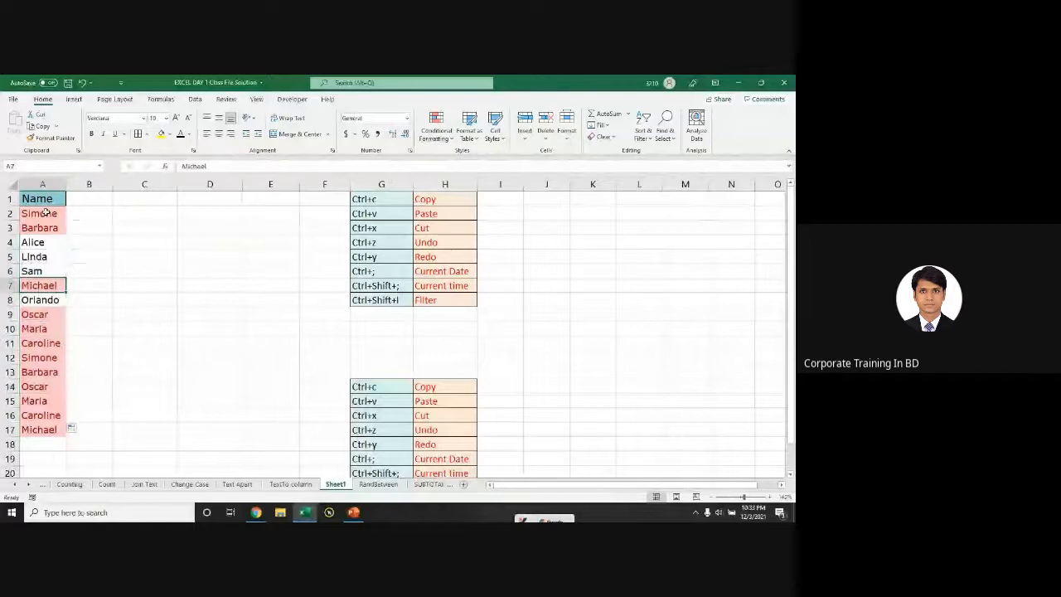
{"action": "key", "text": "Down"}
{"action": "key", "text": "Down"}
{"action": "key", "text": "Down"}
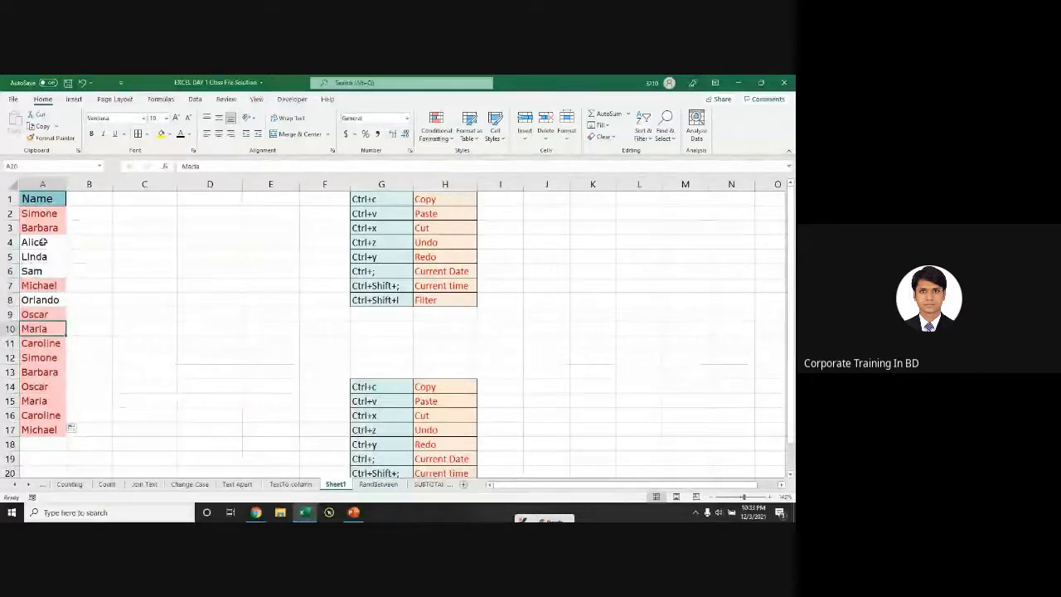
{"action": "left_click_drag", "start_coordinate": [39, 213], "coordinate": [40, 421]}
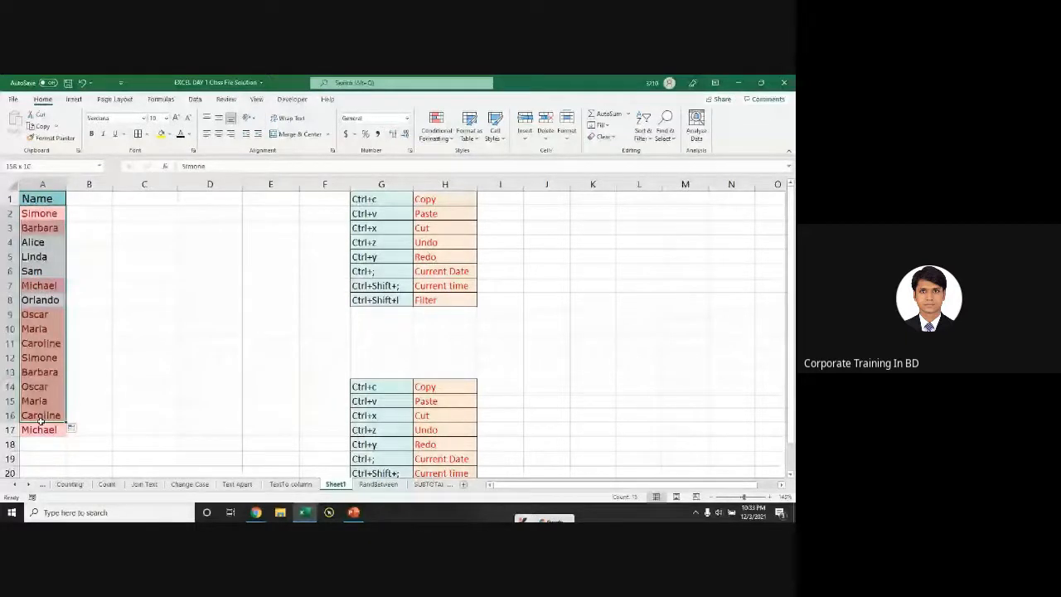
{"action": "key", "text": "ctrl+a"}
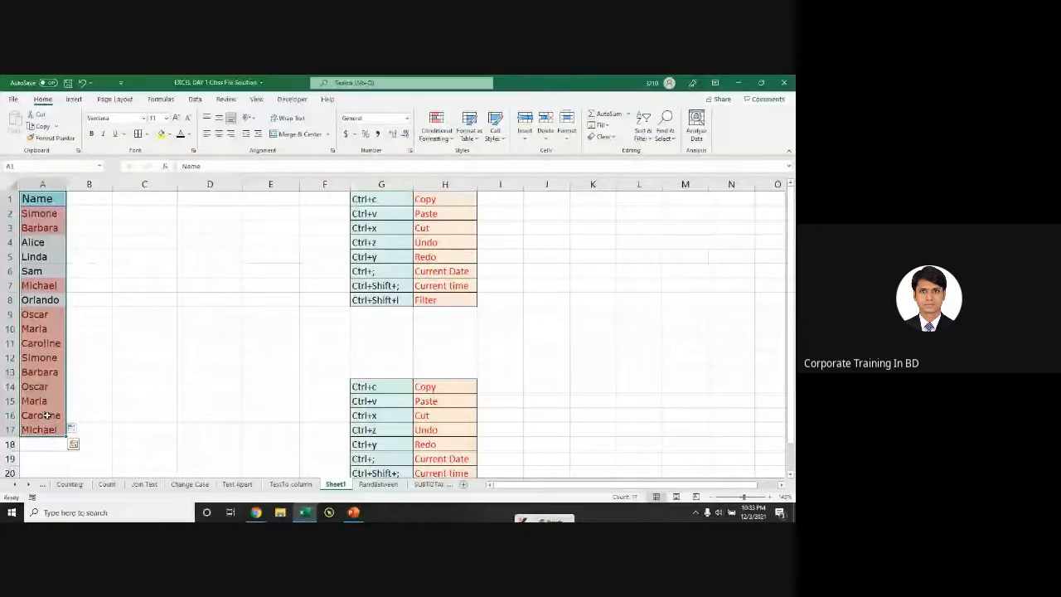
Step: Run Remove Duplicates on the Name column, cutting 6 repeats to leave 10 unique names
{"action": "left_click", "coordinate": [195, 99]}
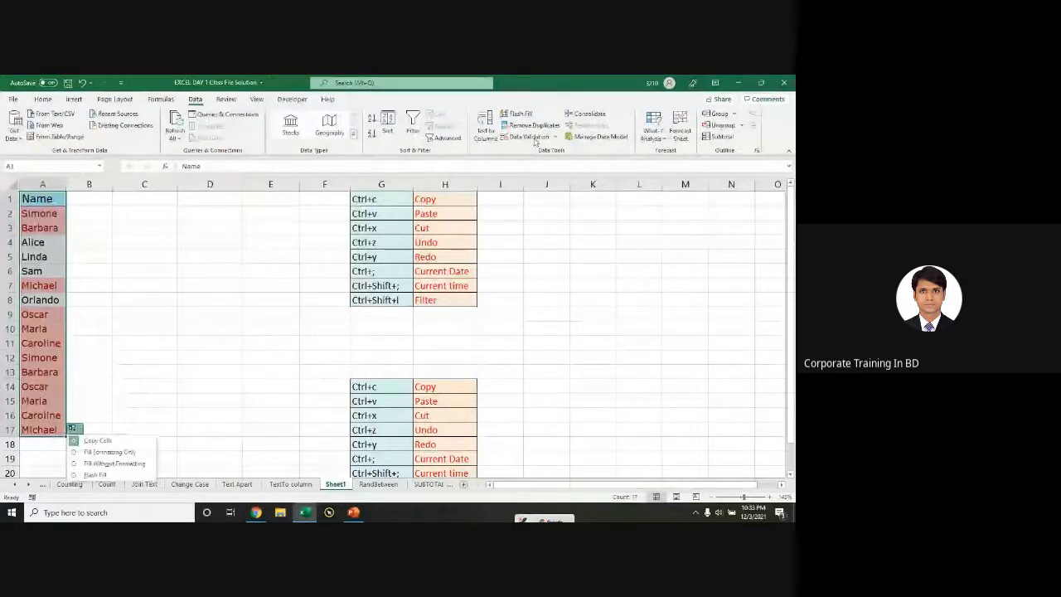
{"action": "key", "text": "Return"}
{"action": "left_click", "coordinate": [528, 126]}
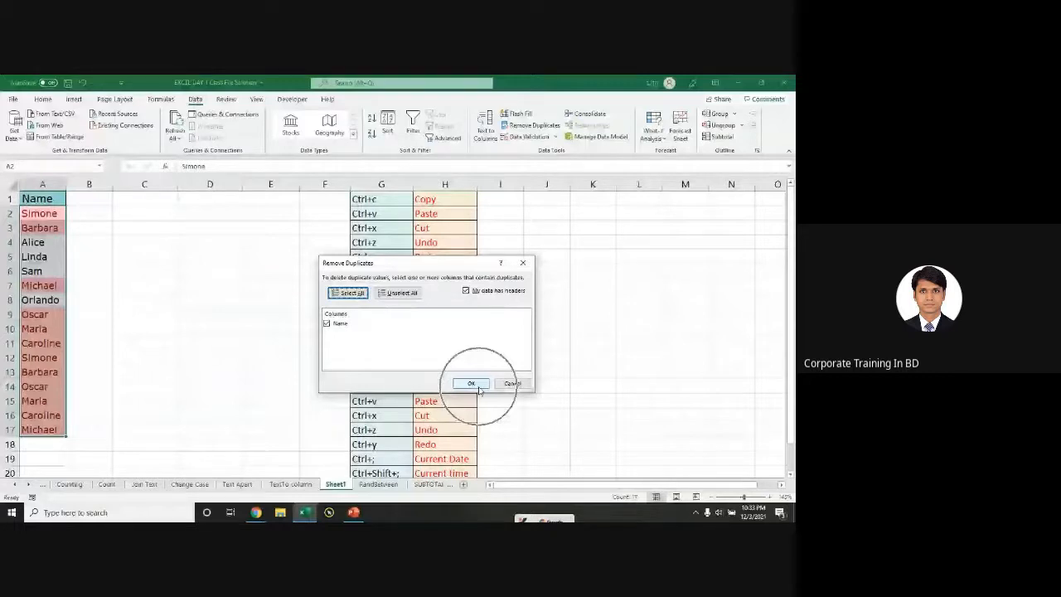
{"action": "left_click", "coordinate": [477, 385]}
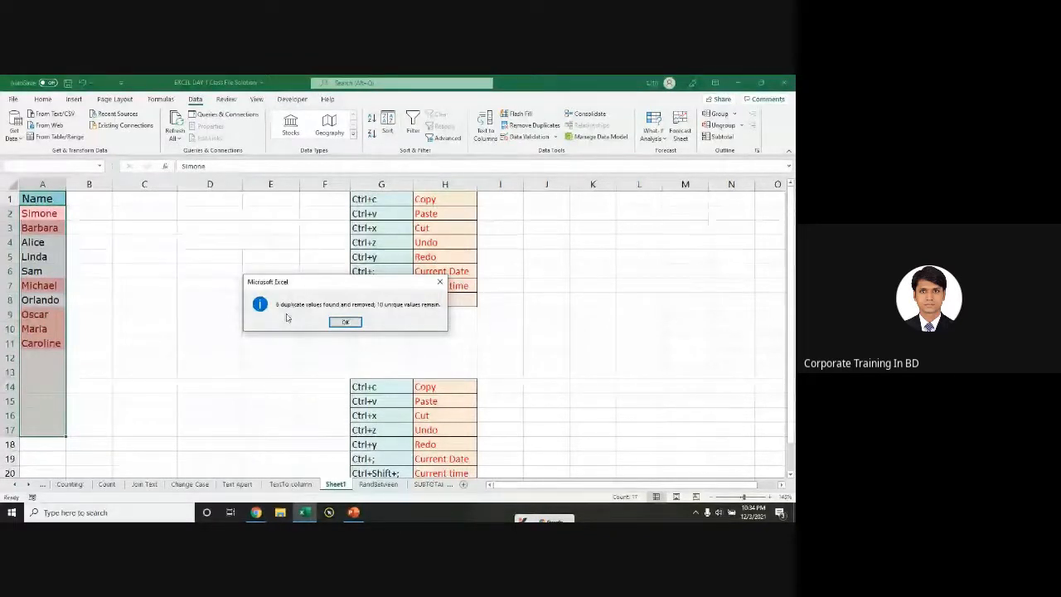
{"action": "left_click", "coordinate": [342, 323]}
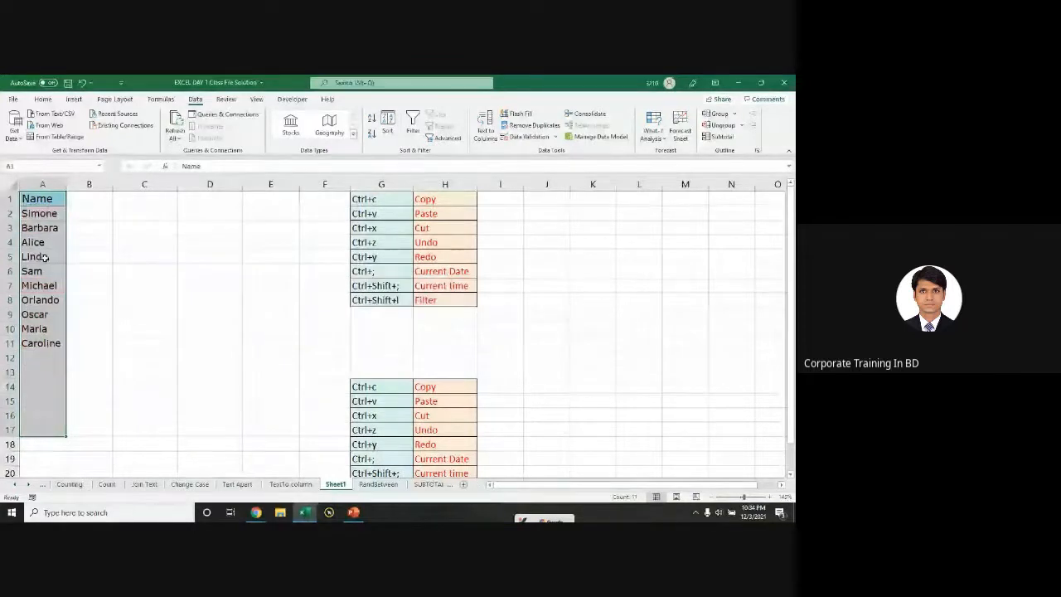
{"action": "key", "text": "Down"}
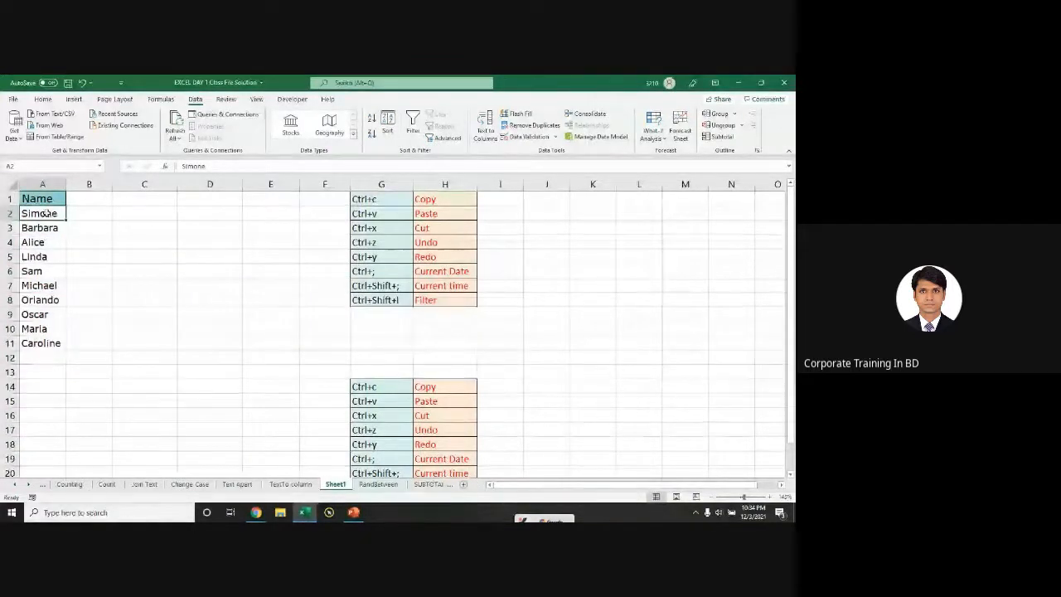
{"action": "left_click_drag", "start_coordinate": [46, 213], "coordinate": [66, 417]}
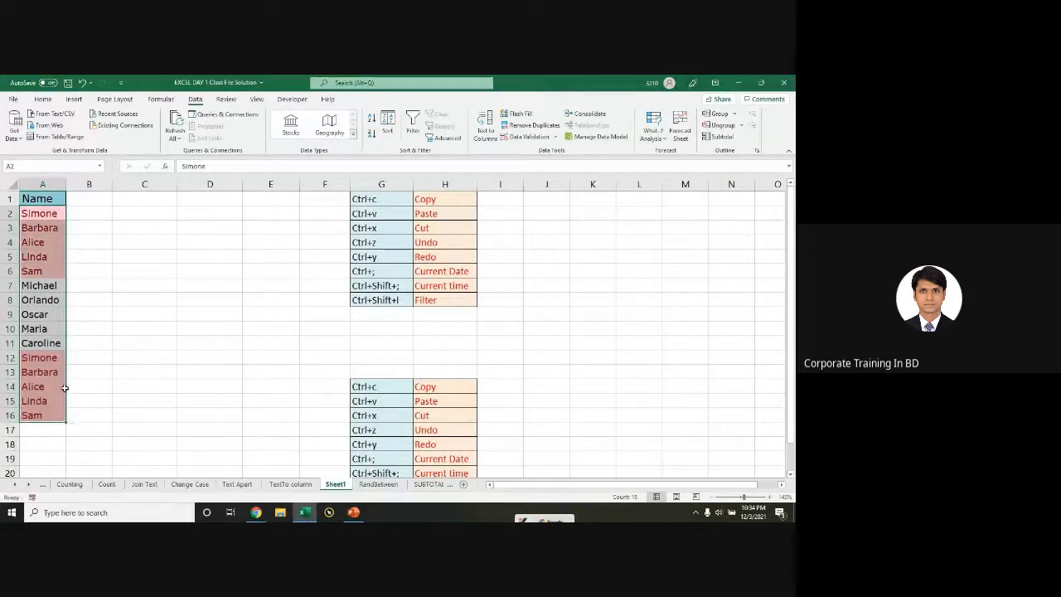
{"action": "key", "text": "ctrl+z"}
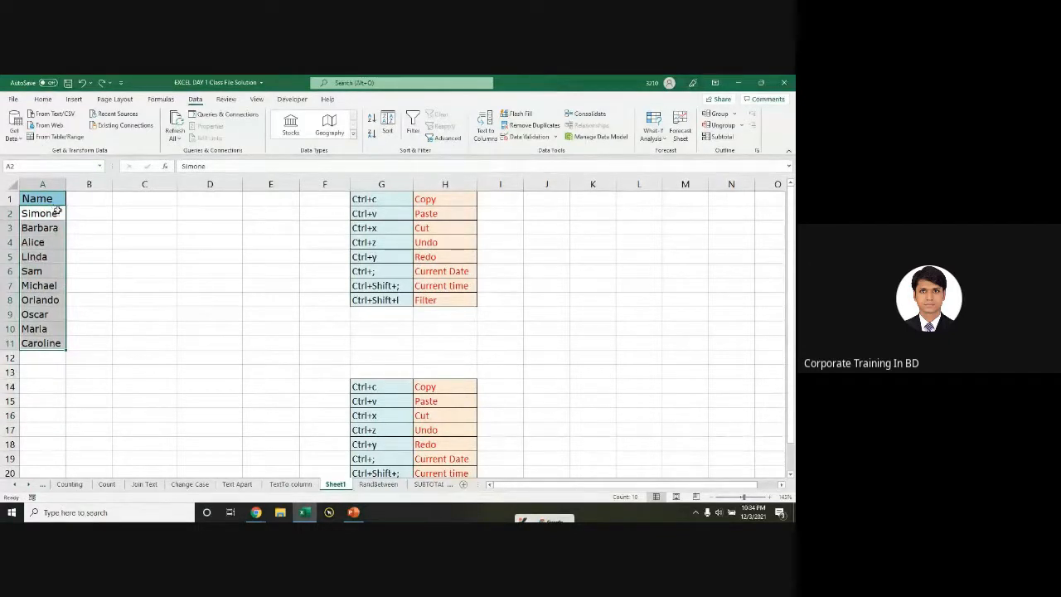
{"action": "left_click_drag", "start_coordinate": [51, 200], "coordinate": [68, 434]}
{"action": "left_click", "coordinate": [54, 329]}
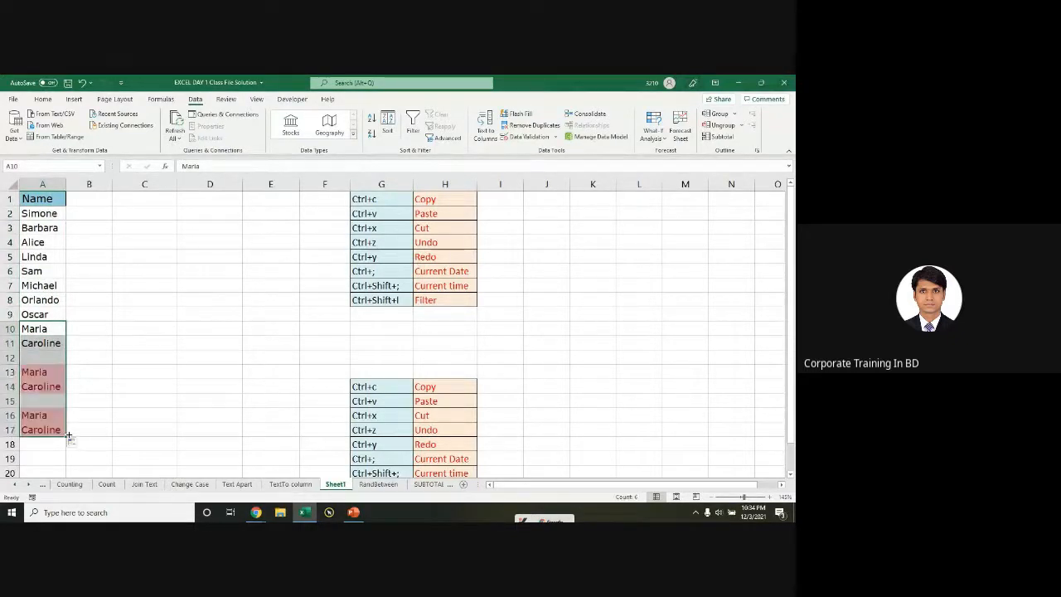
{"action": "key", "text": "ctrl+z"}
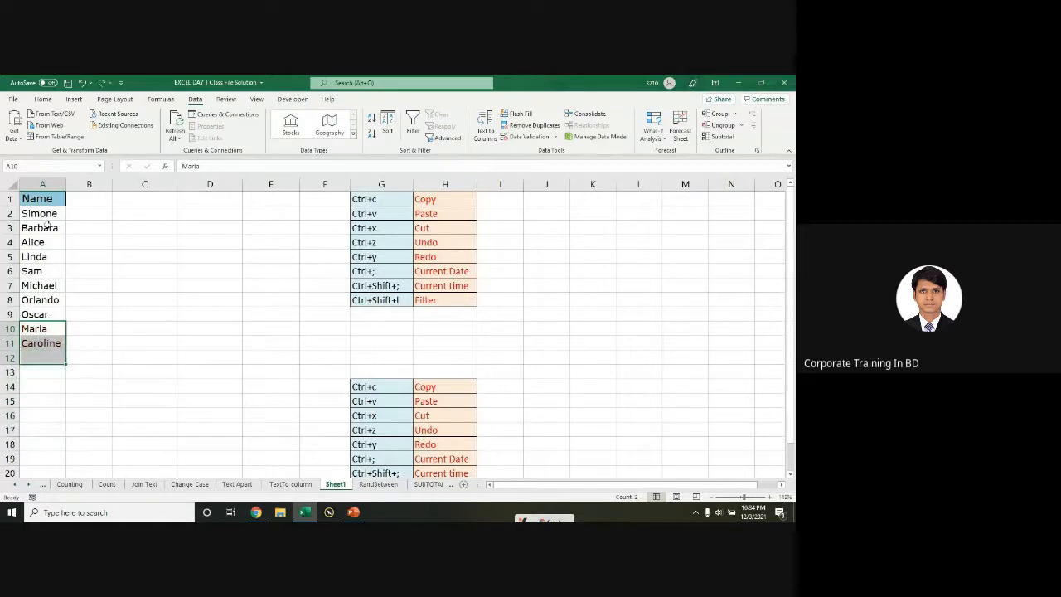
{"action": "left_click_drag", "start_coordinate": [45, 199], "coordinate": [46, 346]}
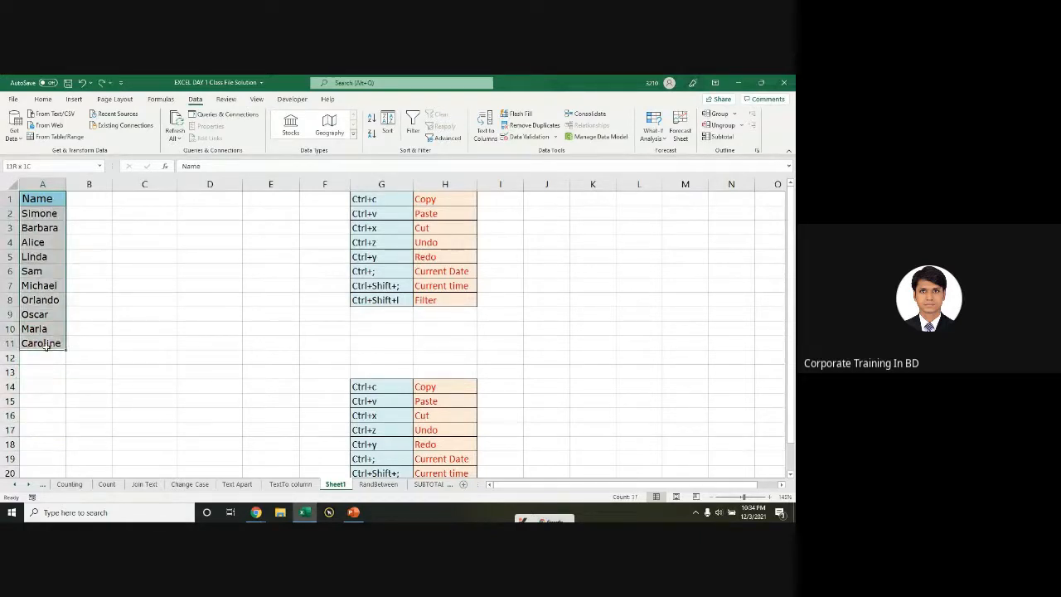
{"action": "left_click", "coordinate": [42, 99]}
Step: Clear the conditional formatting rules from the selected Name list cells
{"action": "left_click", "coordinate": [437, 131]}
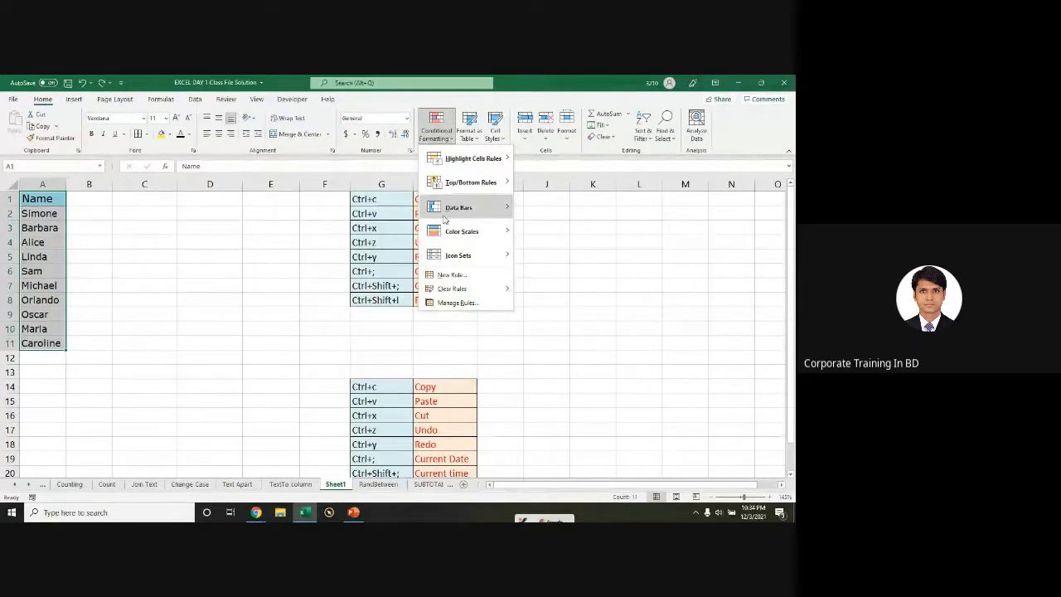
{"action": "mouse_move", "coordinate": [461, 291]}
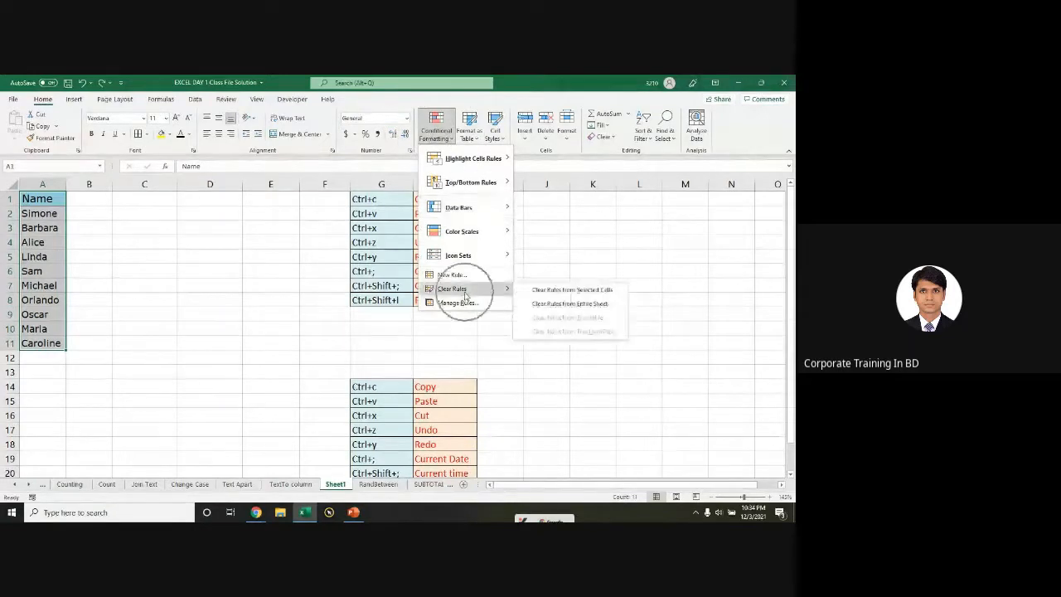
{"action": "left_click", "coordinate": [565, 292]}
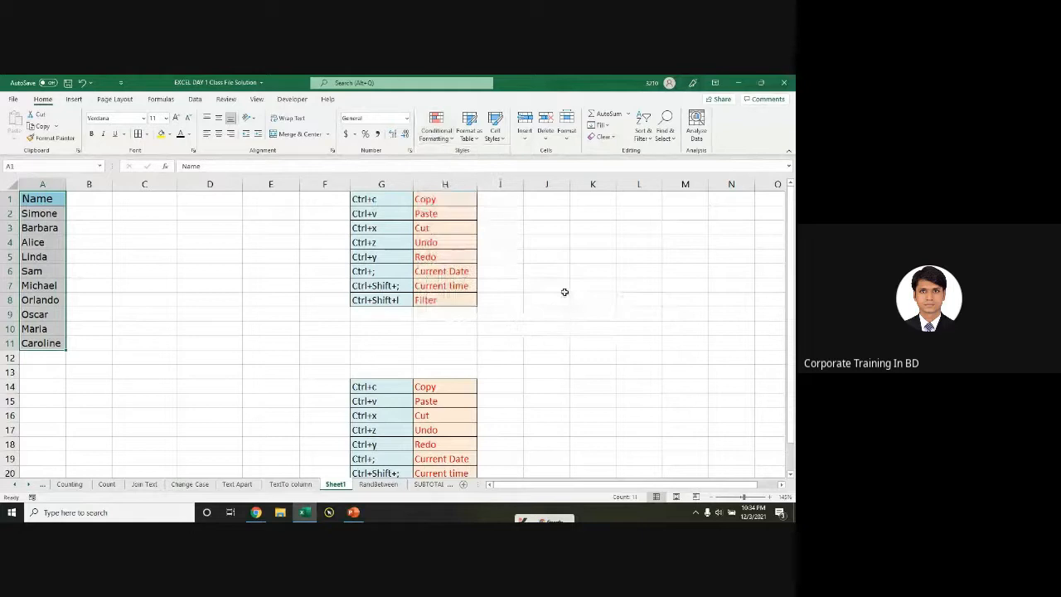
Step: Test by repeating Michael through Caroline to row 18, undo it, and reselect the list
{"action": "left_click_drag", "start_coordinate": [39, 285], "coordinate": [67, 451]}
{"action": "left_click_drag", "start_coordinate": [47, 242], "coordinate": [66, 436]}
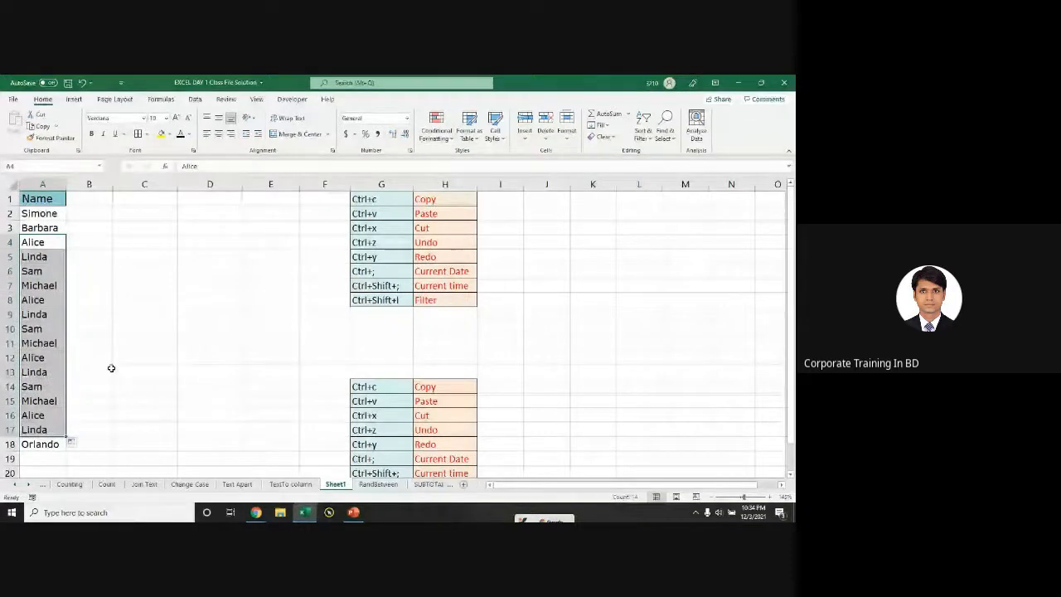
{"action": "key", "text": "ctrl+z"}
{"action": "key", "text": "ctrl+z"}
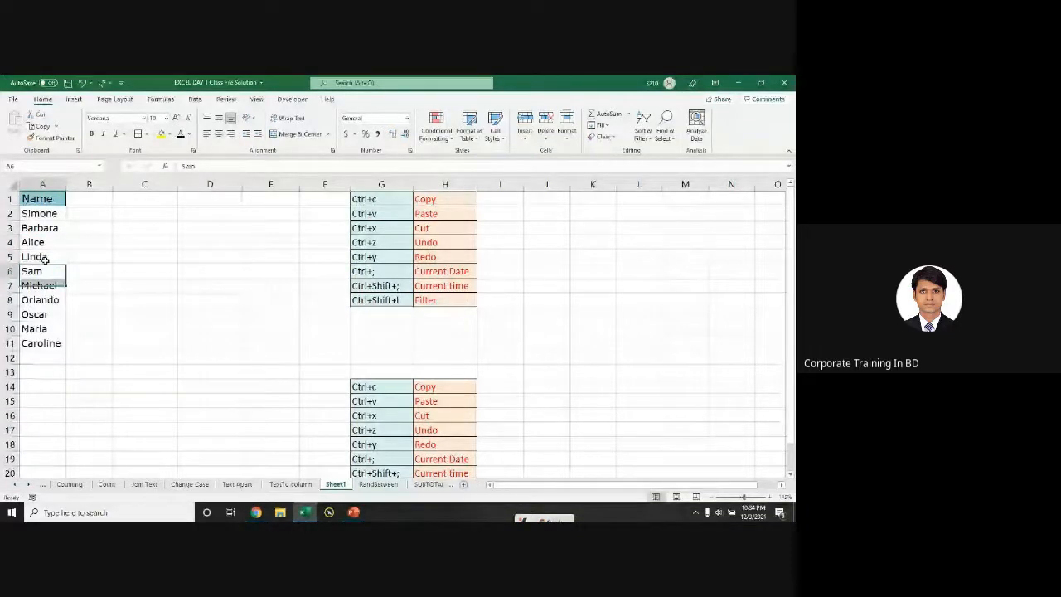
{"action": "left_click_drag", "start_coordinate": [43, 199], "coordinate": [39, 339]}
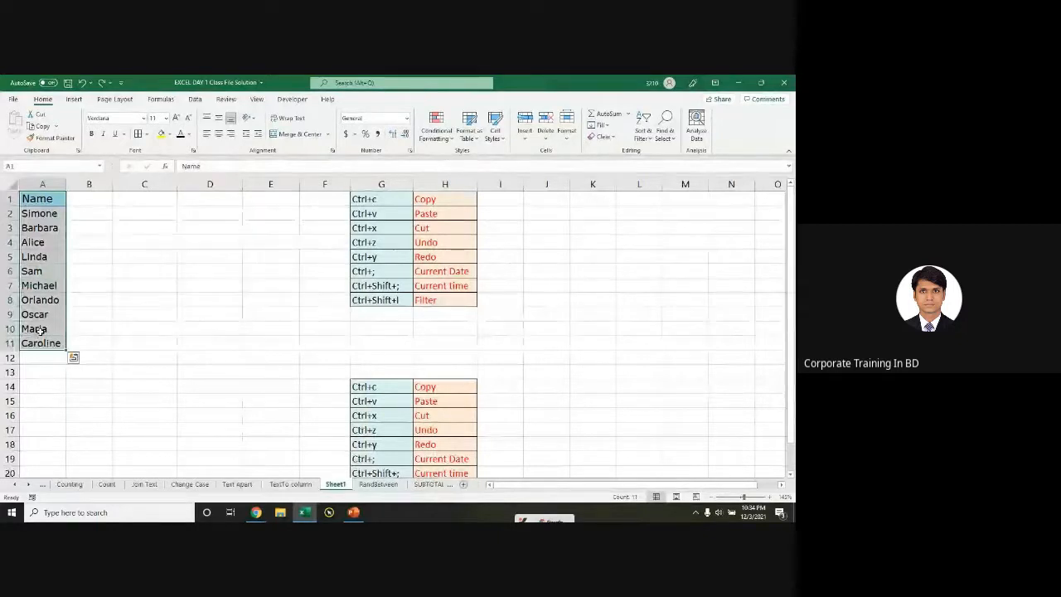
Step: Add a Duplicate Values rule with Light Red Fill with Dark Red Text to the Name list
{"action": "left_click", "coordinate": [437, 141]}
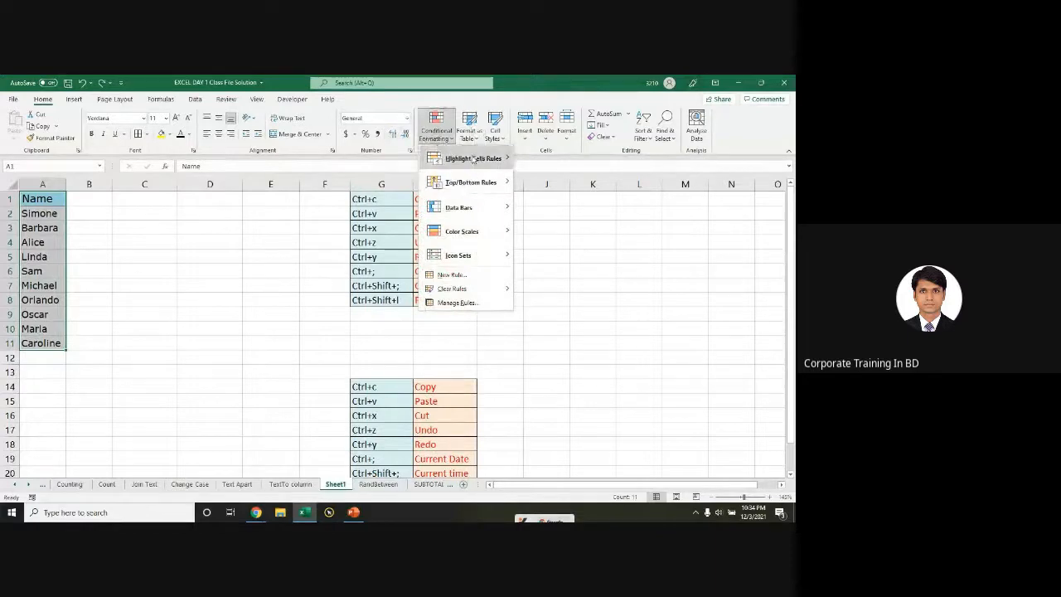
{"action": "mouse_move", "coordinate": [475, 160]}
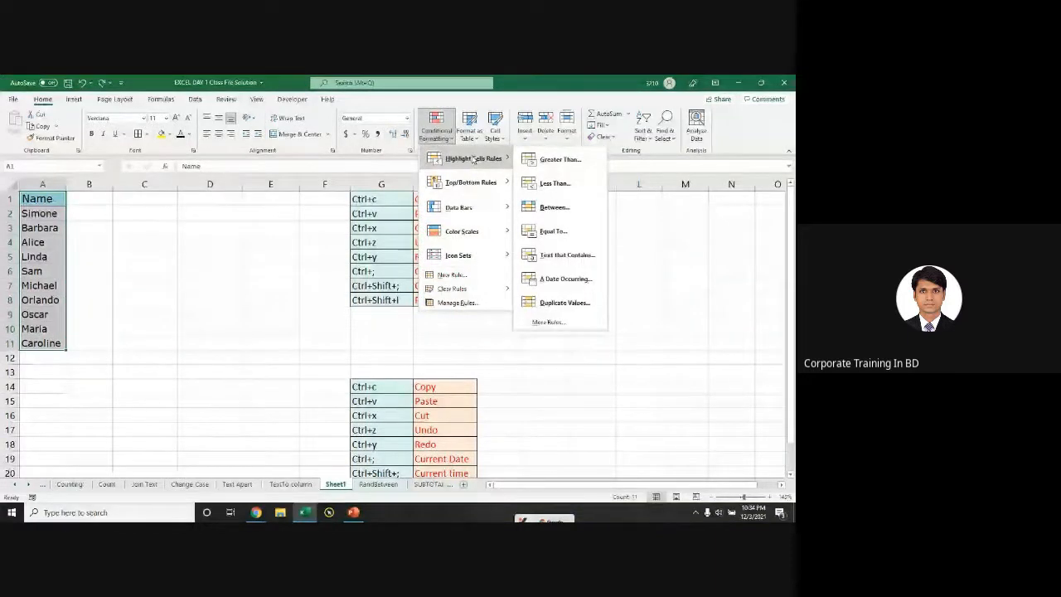
{"action": "left_click", "coordinate": [556, 305]}
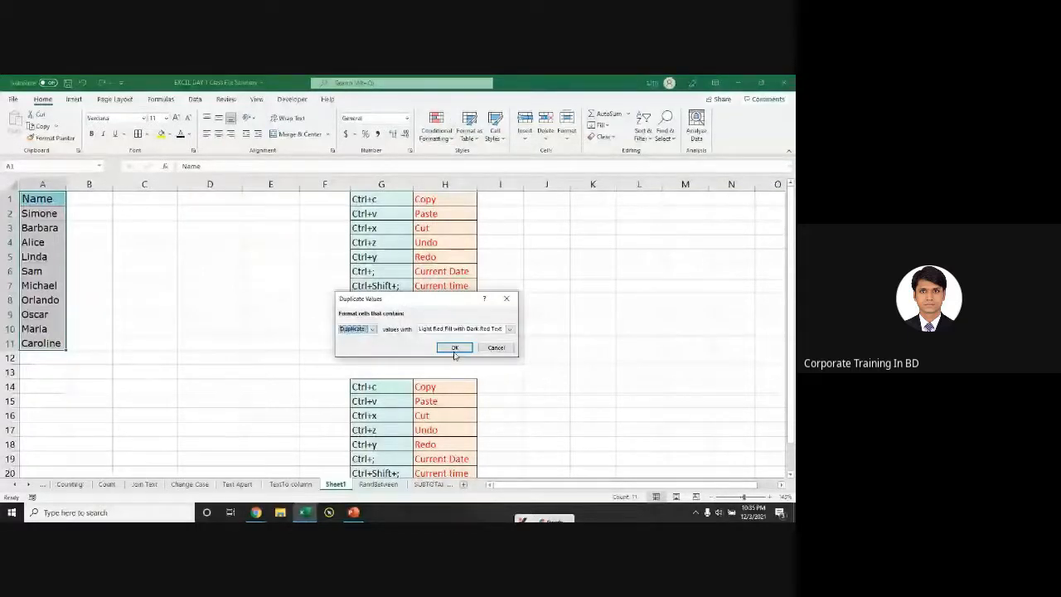
{"action": "left_click", "coordinate": [455, 347]}
Step: Test the rule by copying Linda to A6 and Maria over Caroline, then undo the Maria copy
{"action": "left_click_drag", "start_coordinate": [37, 213], "coordinate": [43, 316]}
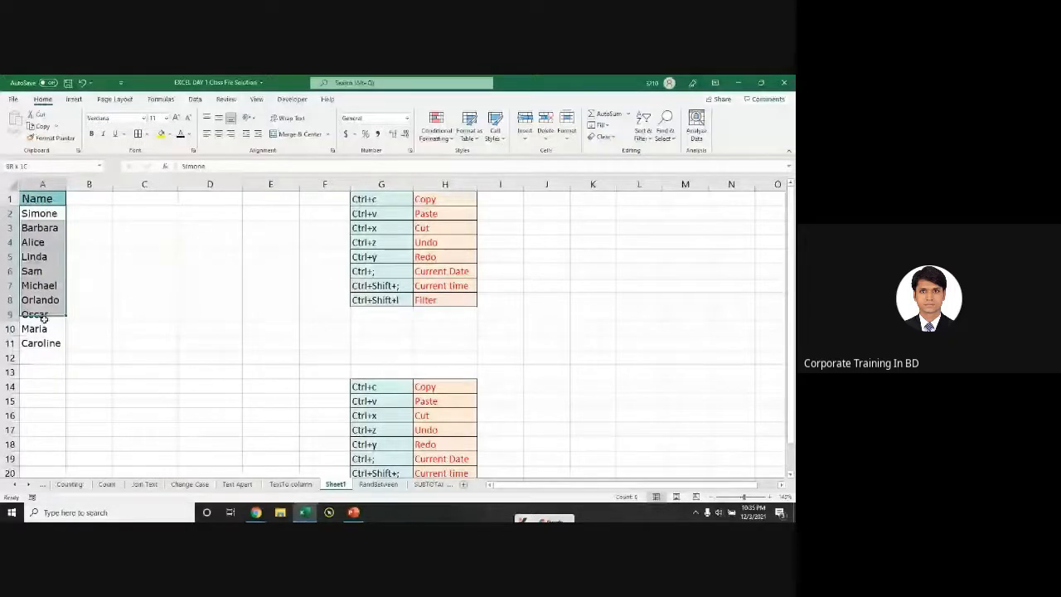
{"action": "left_click", "coordinate": [59, 258]}
{"action": "left_click_drag", "start_coordinate": [66, 263], "coordinate": [66, 279]}
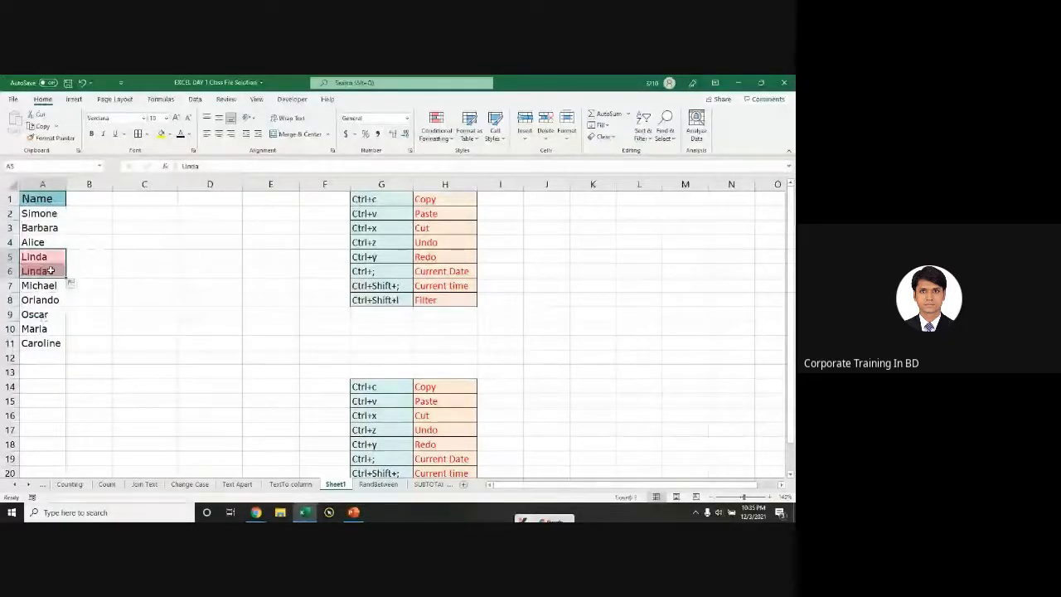
{"action": "left_click", "coordinate": [49, 328]}
{"action": "left_click_drag", "start_coordinate": [66, 336], "coordinate": [65, 349]}
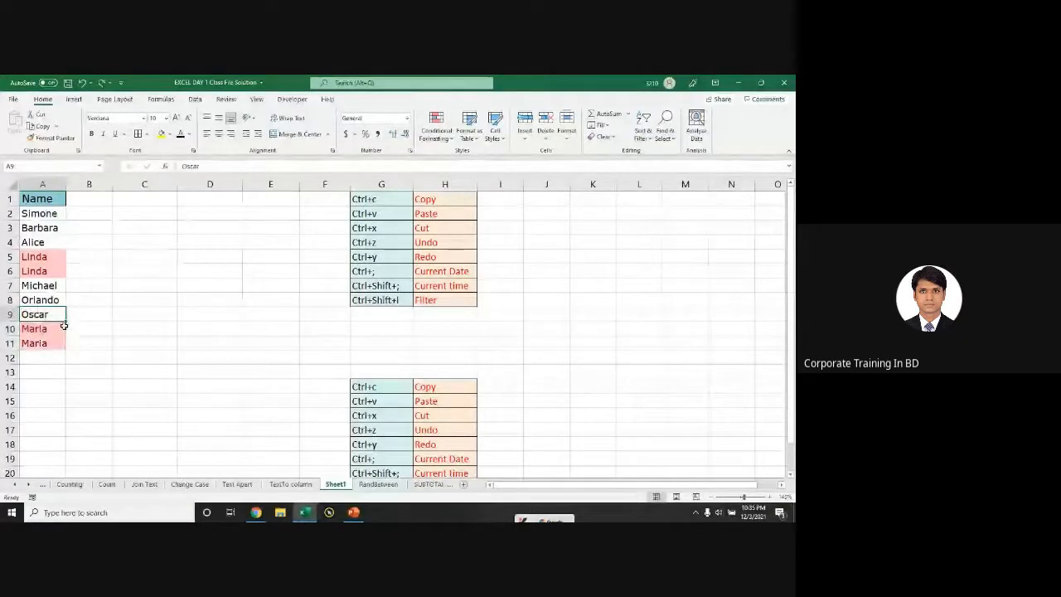
{"action": "key", "text": "ctrl+z"}
{"action": "key", "text": "ctrl+z"}
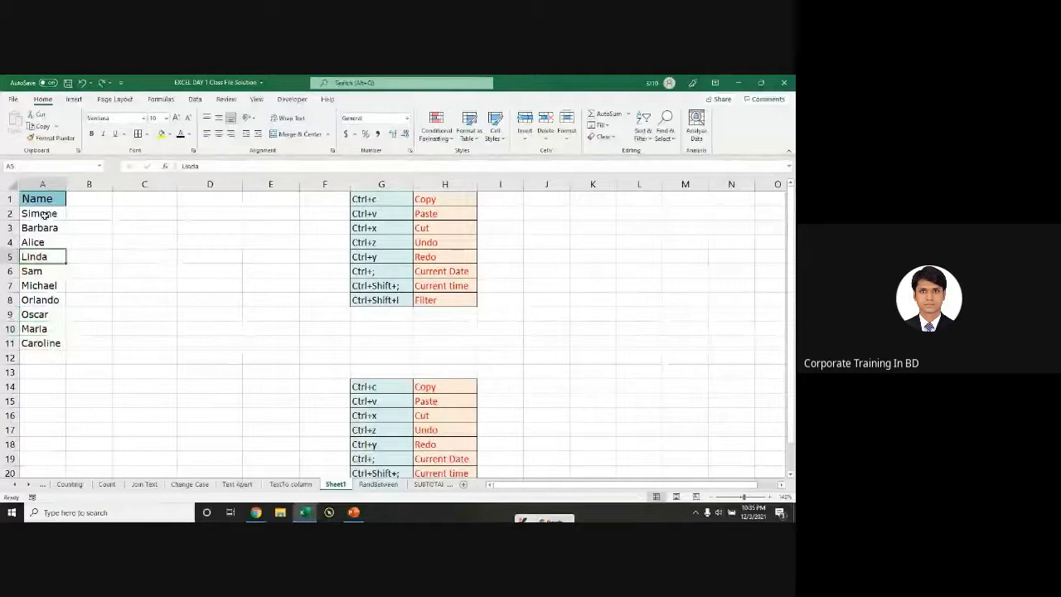
Step: Repeat Michael through Caroline down to row 17 so duplicates turn red, then select A1:A17
{"action": "left_click", "coordinate": [437, 128]}
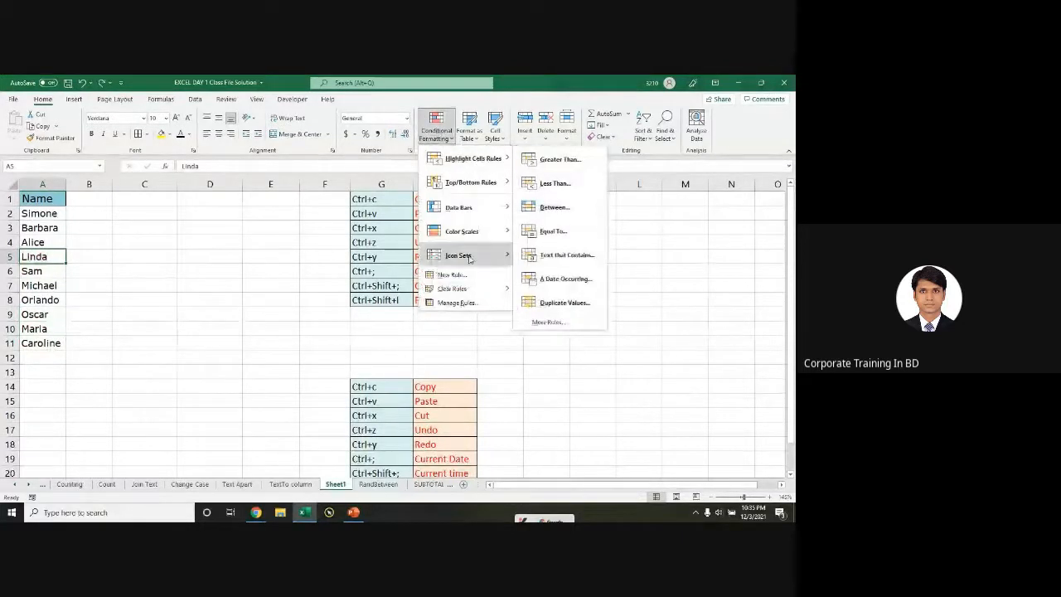
{"action": "left_click", "coordinate": [91, 241]}
{"action": "key", "text": "ctrl+Up"}
{"action": "key", "text": "ctrl+shift+Down"}
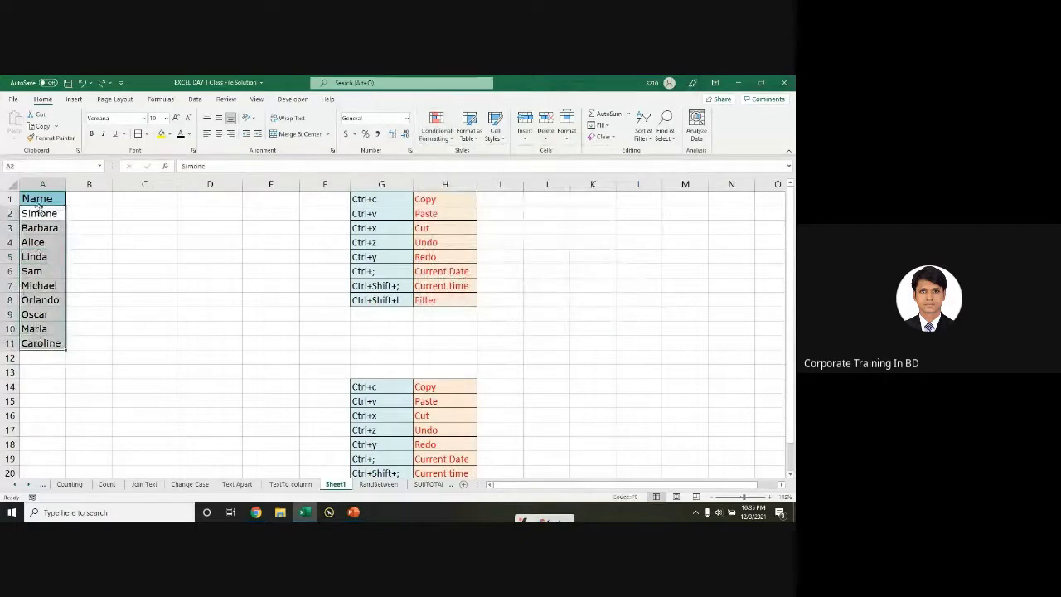
{"action": "key", "text": "ctrl+shift+Down"}
{"action": "left_click_drag", "start_coordinate": [45, 257], "coordinate": [66, 381]}
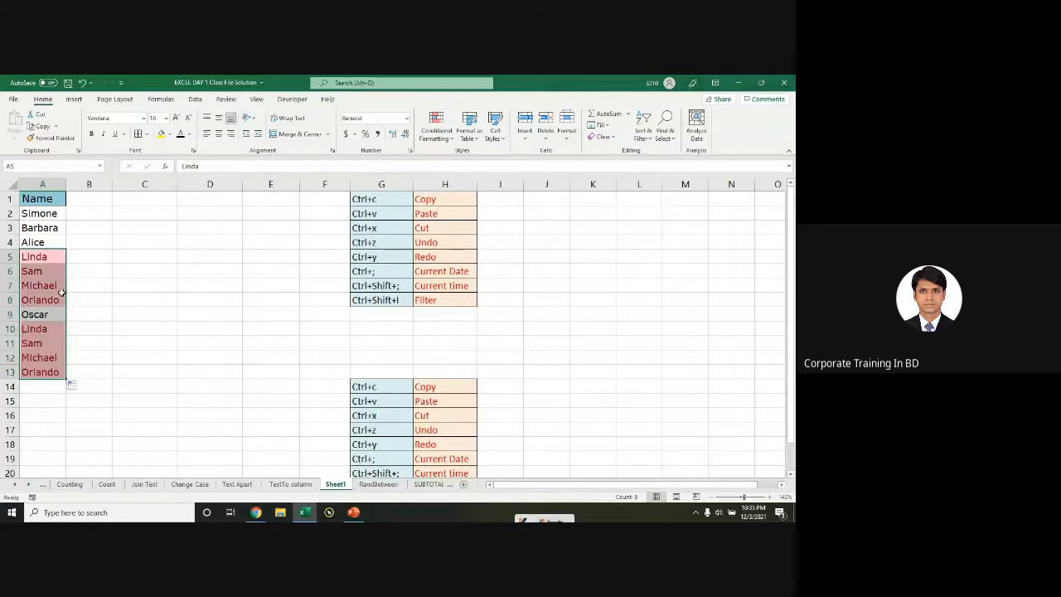
{"action": "key", "text": "ctrl+z"}
{"action": "left_click_drag", "start_coordinate": [55, 283], "coordinate": [70, 436]}
{"action": "left_click", "coordinate": [61, 302]}
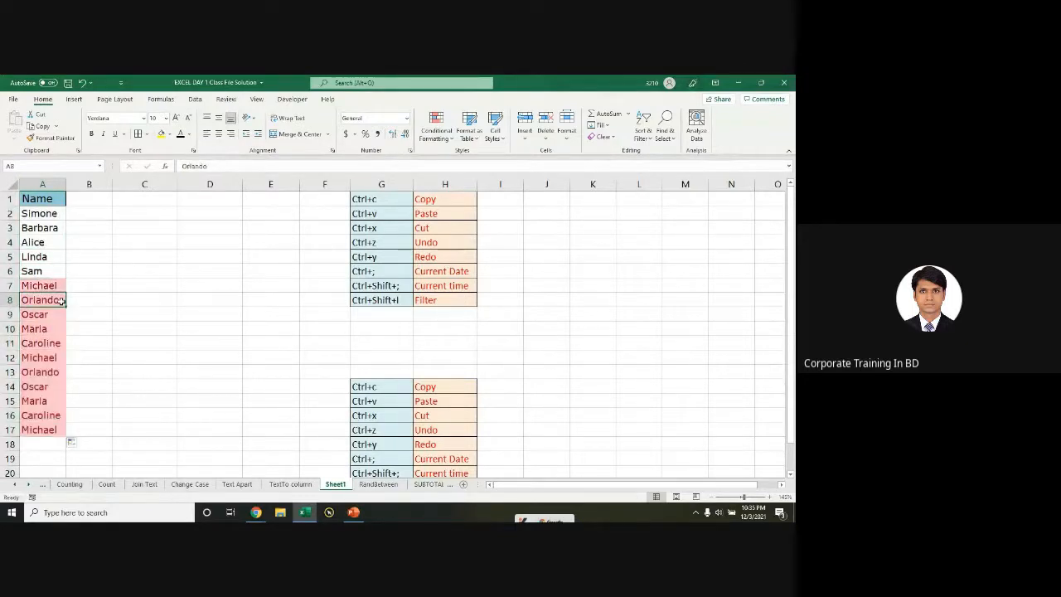
{"action": "key", "text": "ctrl+a"}
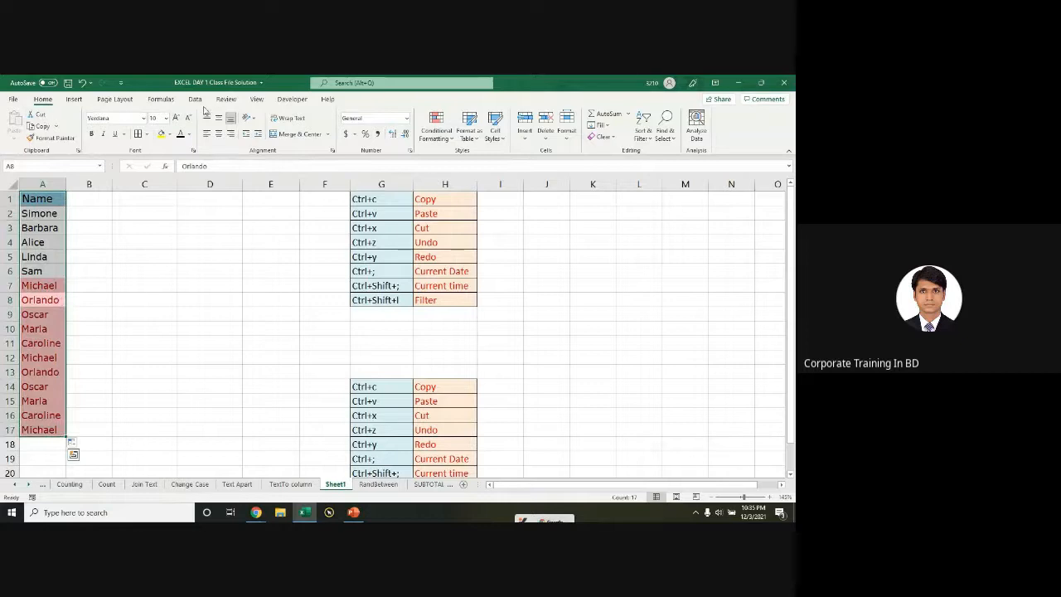
{"action": "left_click", "coordinate": [196, 99]}
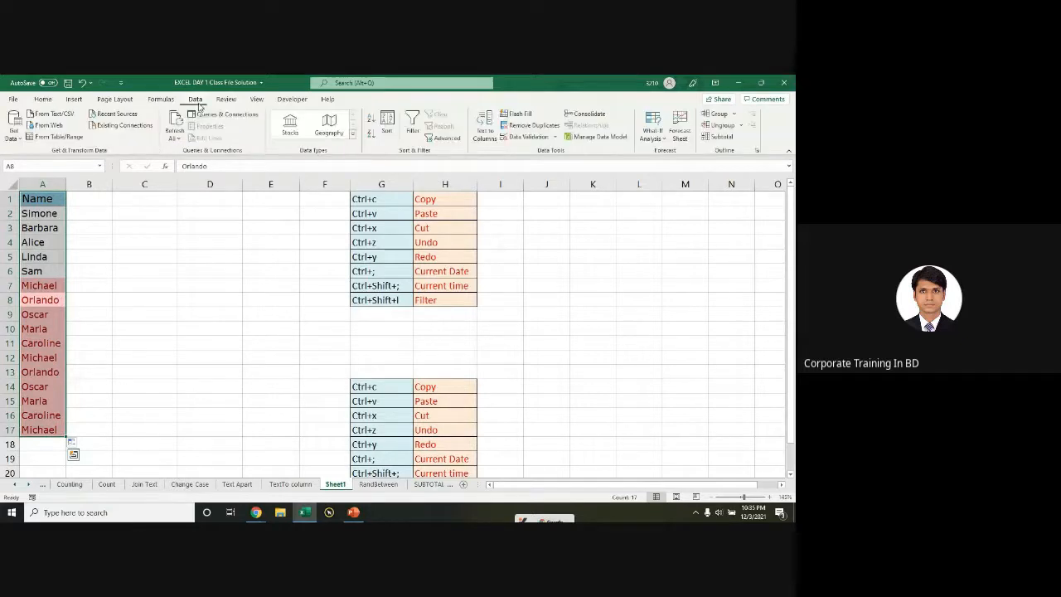
Step: Remove the duplicates, then repeat the names from A1:A11 down column A to row 21
{"action": "left_click", "coordinate": [520, 131]}
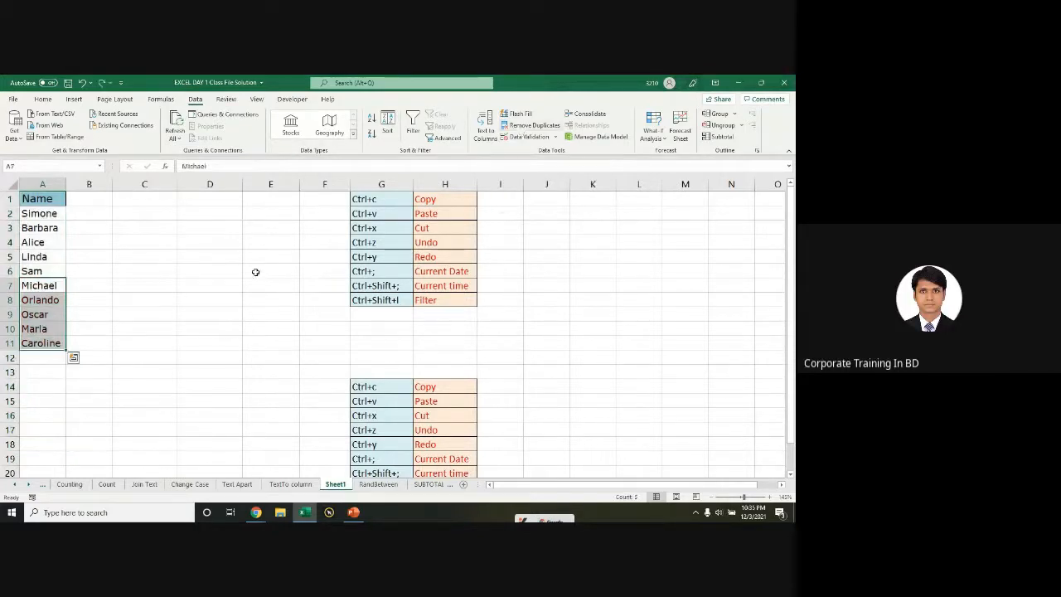
{"action": "left_click", "coordinate": [204, 319]}
{"action": "left_click_drag", "start_coordinate": [38, 200], "coordinate": [74, 478]}
{"action": "scroll", "coordinate": [44, 216], "scroll_direction": "up", "scroll_amount": 1}
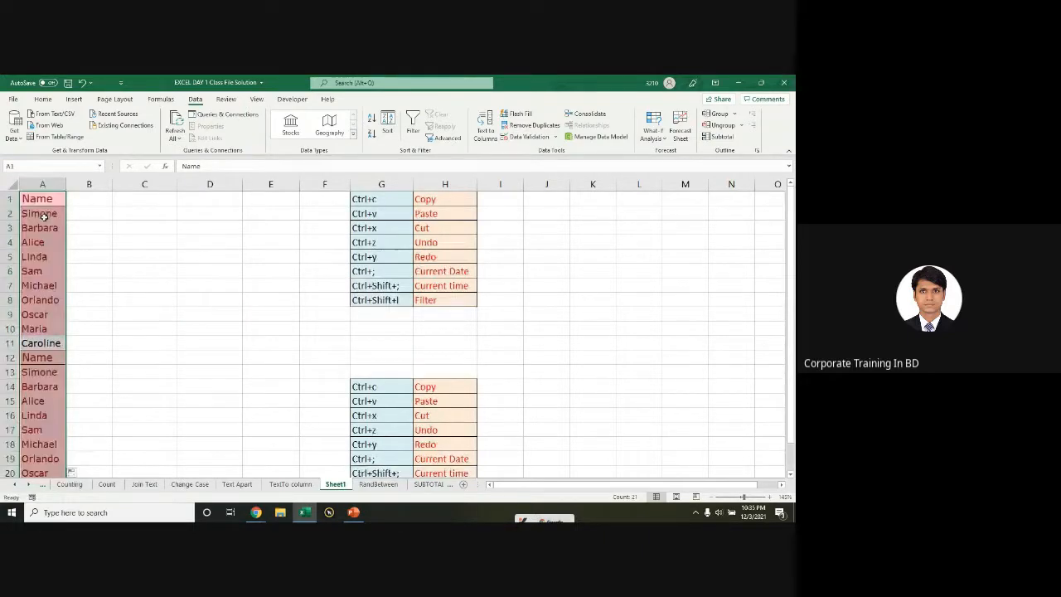
{"action": "left_click_drag", "start_coordinate": [39, 202], "coordinate": [43, 303]}
{"action": "key", "text": "ctrl+shift+Down"}
{"action": "key", "text": "ctrl"}
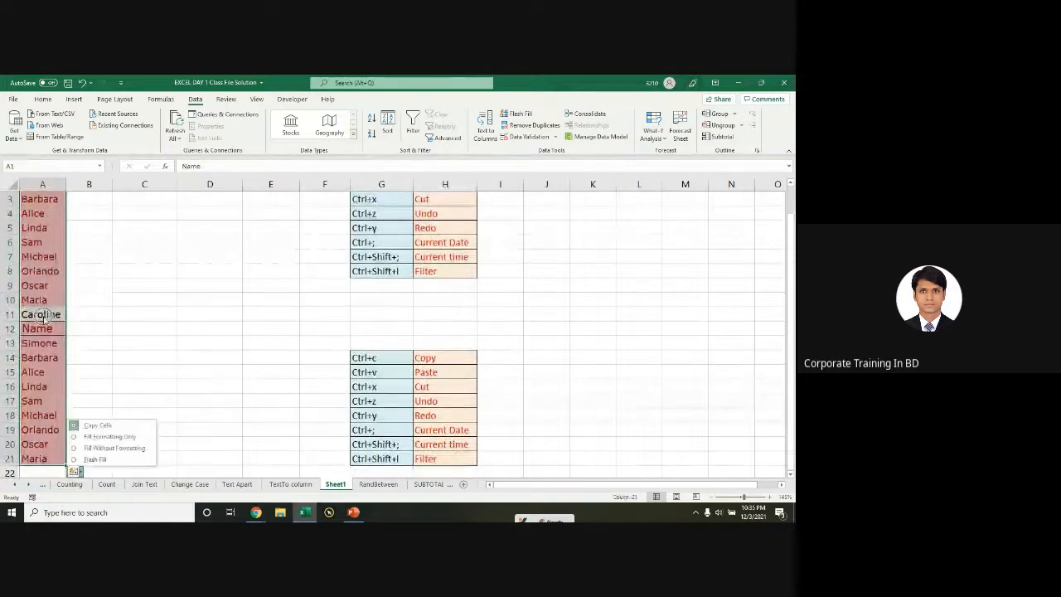
Step: Bring up Remove Duplicates for column A with the Name column checked
{"action": "key", "text": "Escape"}
{"action": "scroll", "coordinate": [67, 282], "scroll_direction": "up", "scroll_amount": 1}
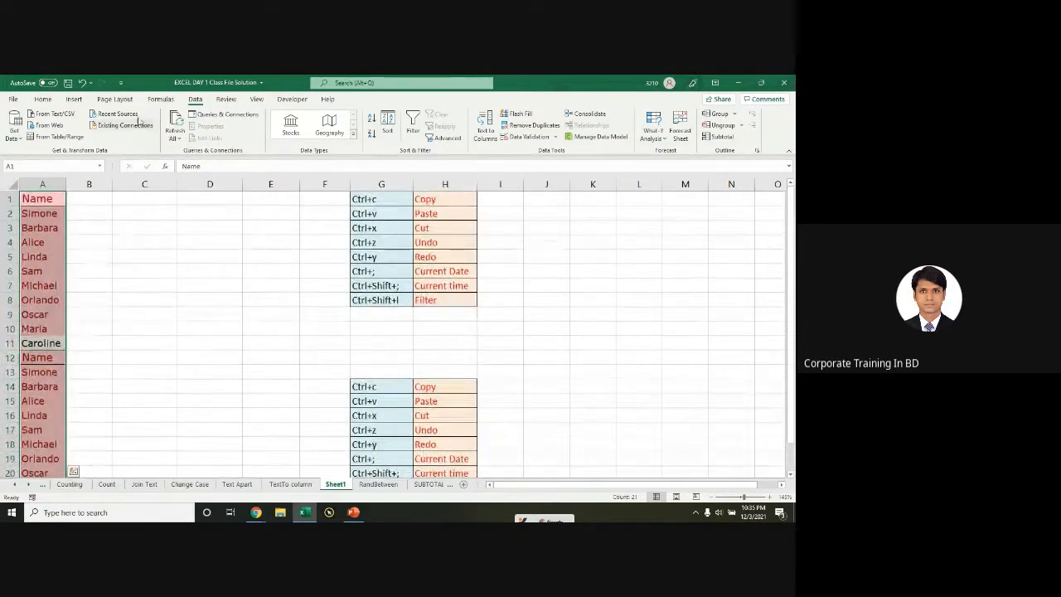
{"action": "key", "text": "ctrl"}
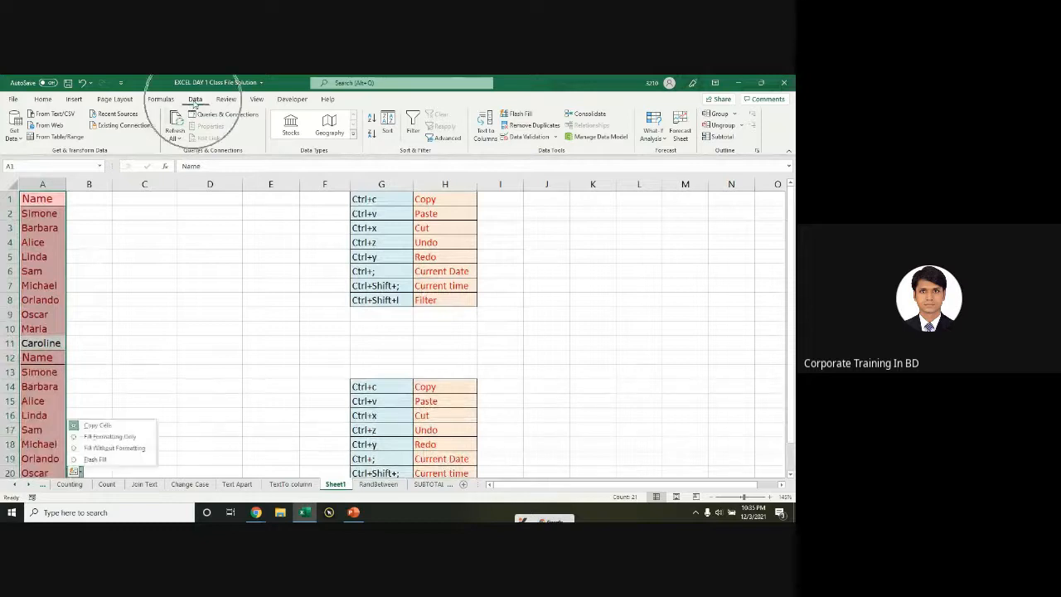
{"action": "left_click", "coordinate": [541, 124]}
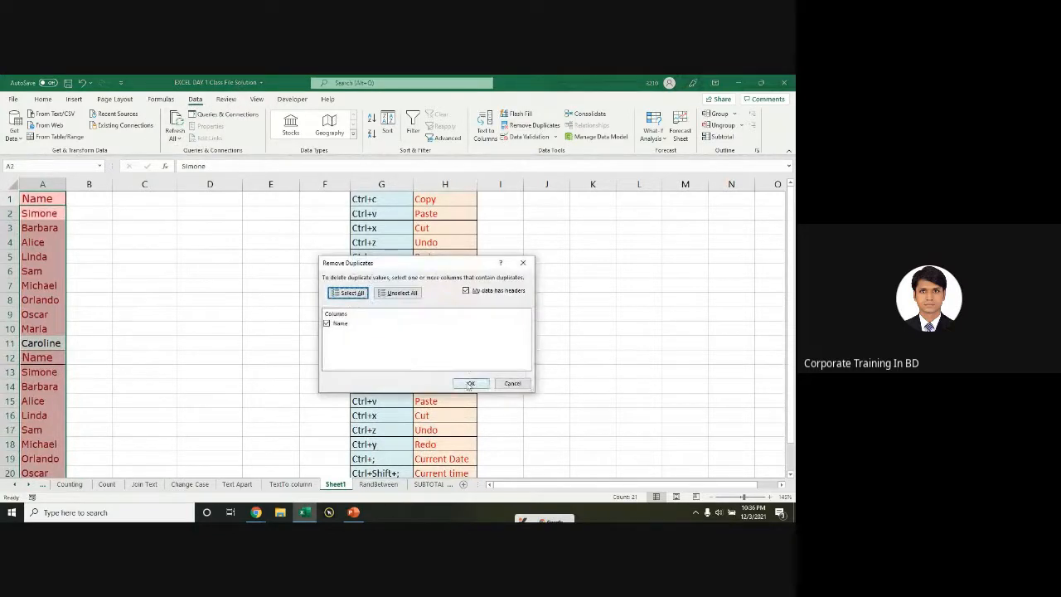
{"action": "left_click", "coordinate": [470, 384]}
Step: Accept the duplicates-removed message and delete the leftover Name row 12
{"action": "left_click", "coordinate": [404, 322]}
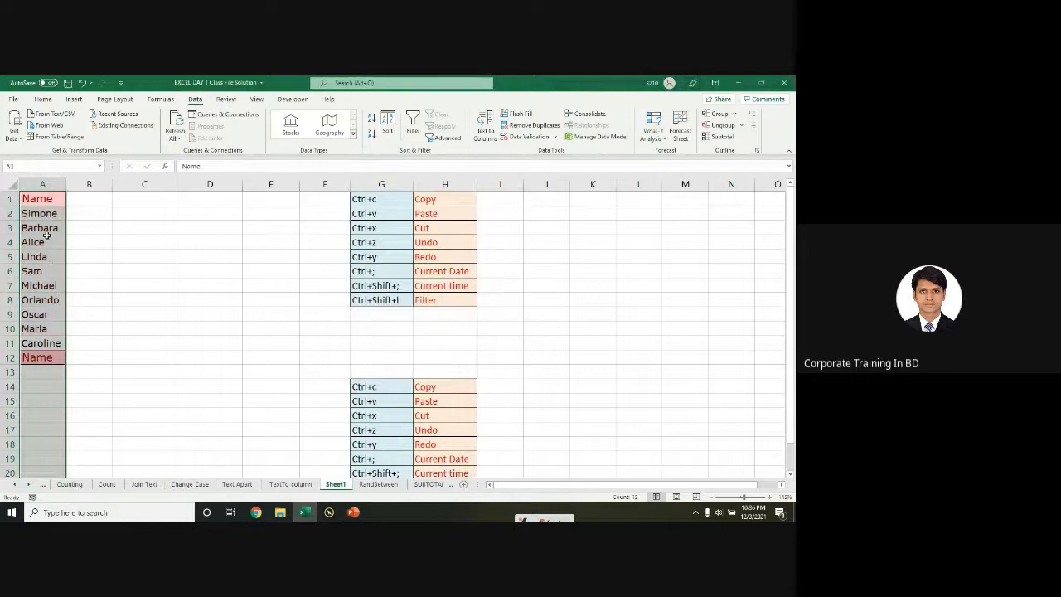
{"action": "left_click", "coordinate": [37, 357]}
{"action": "left_click", "coordinate": [10, 357]}
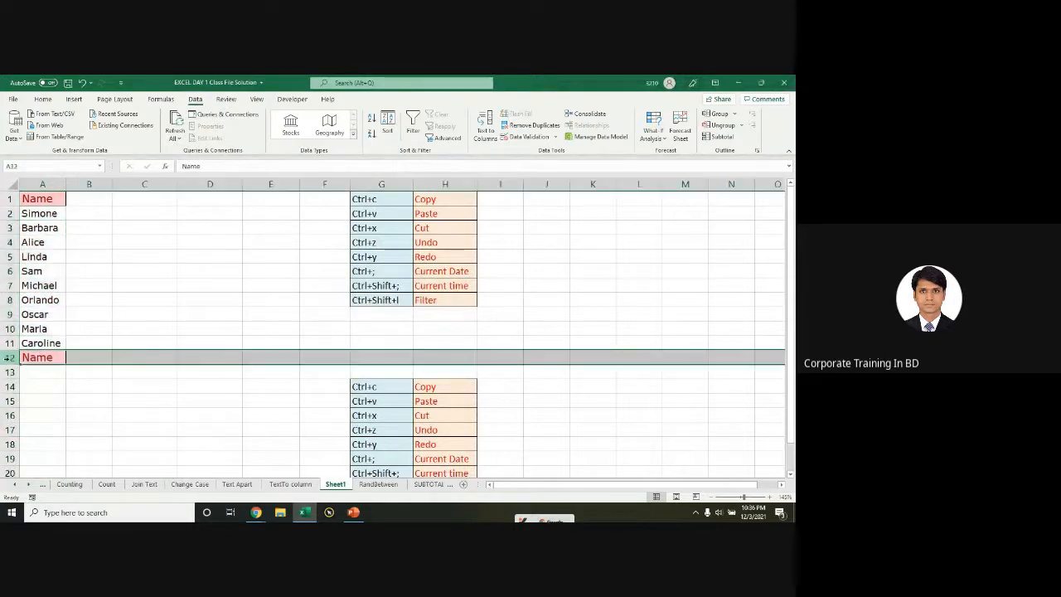
{"action": "key", "text": "ctrl+minus"}
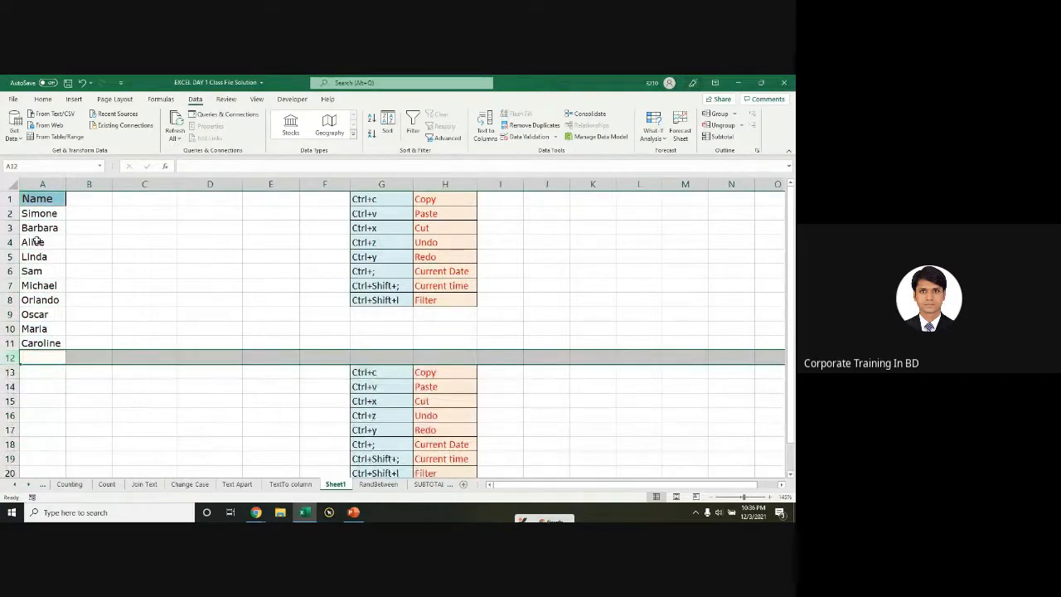
Step: Copy the Name heading from A1 into D1
{"action": "left_click_drag", "start_coordinate": [38, 214], "coordinate": [39, 345]}
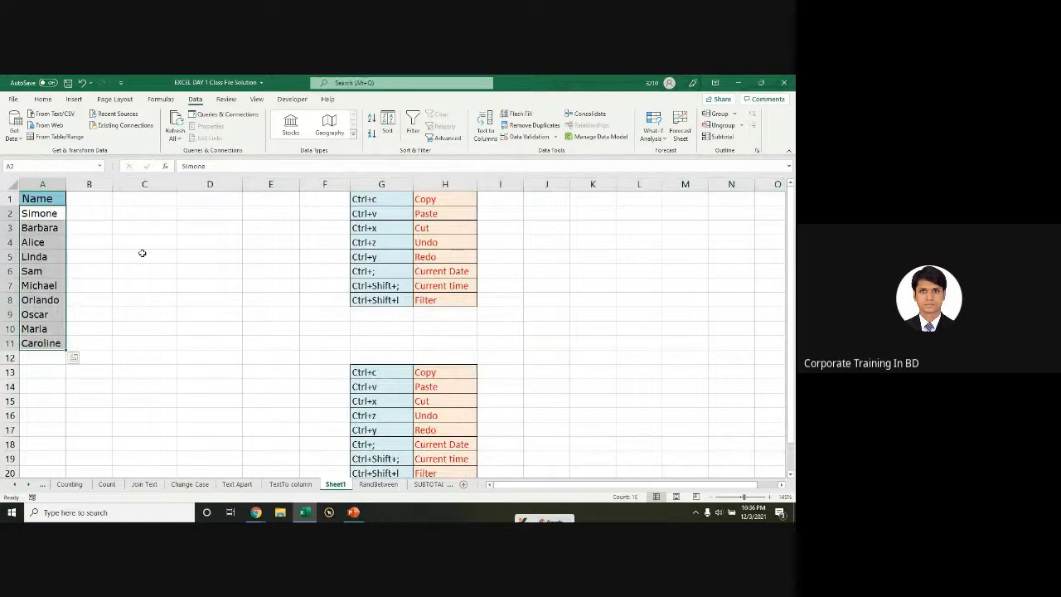
{"action": "left_click", "coordinate": [44, 200]}
{"action": "key", "text": "ctrl+c"}
{"action": "left_click", "coordinate": [207, 202]}
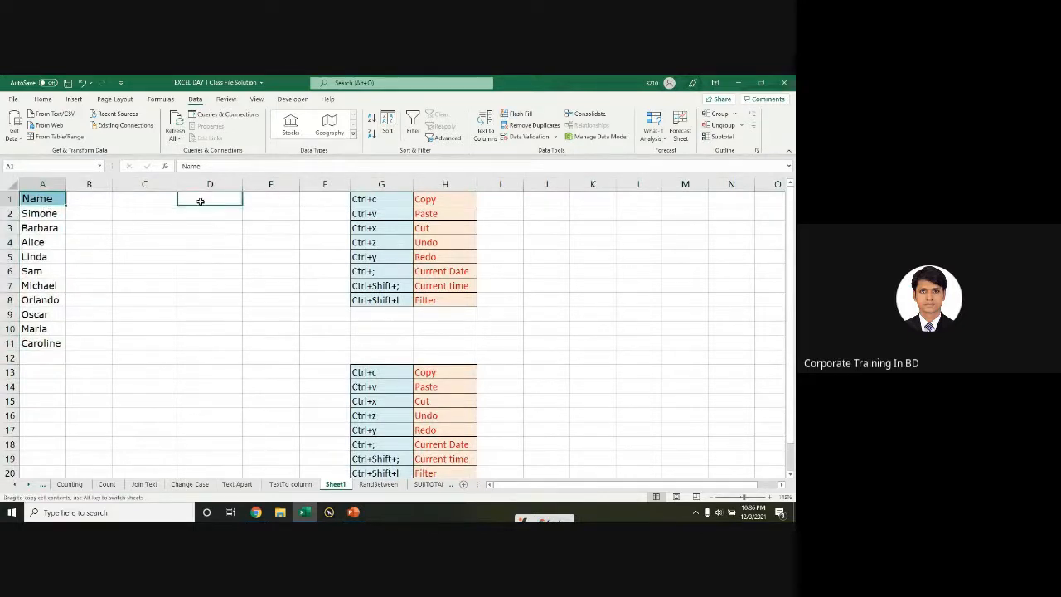
{"action": "key", "text": "Return"}
{"action": "left_click", "coordinate": [204, 217]}
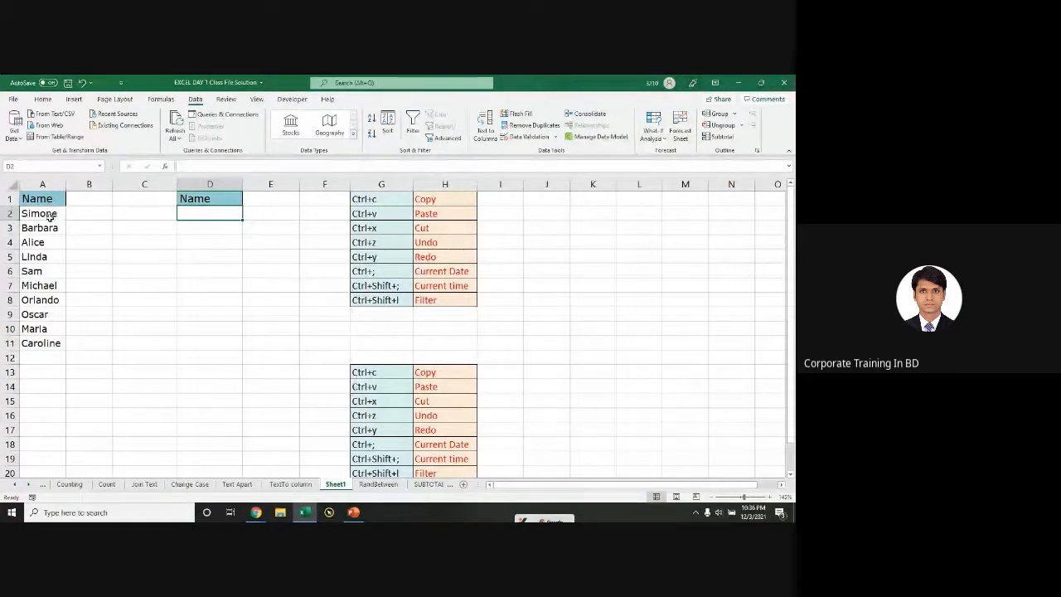
{"action": "left_click", "coordinate": [218, 213]}
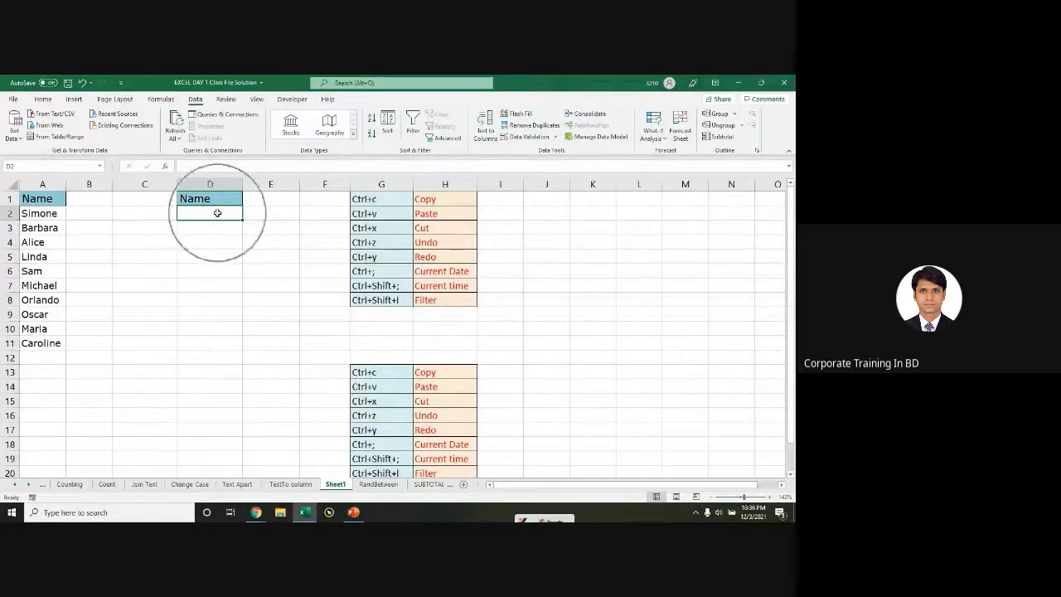
{"action": "left_click", "coordinate": [526, 139]}
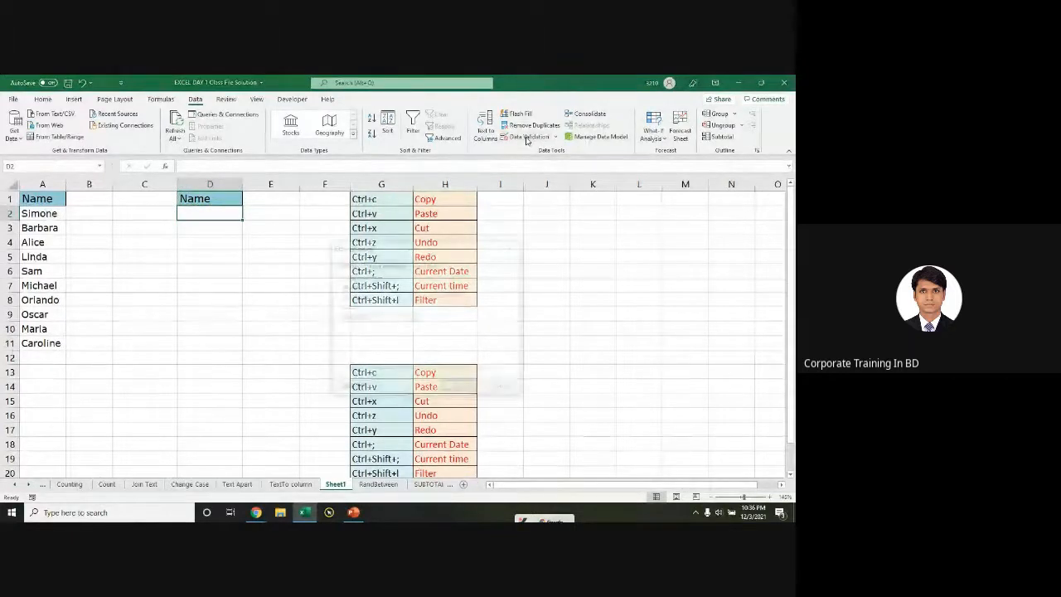
{"action": "left_click_drag", "start_coordinate": [451, 236], "coordinate": [424, 231]}
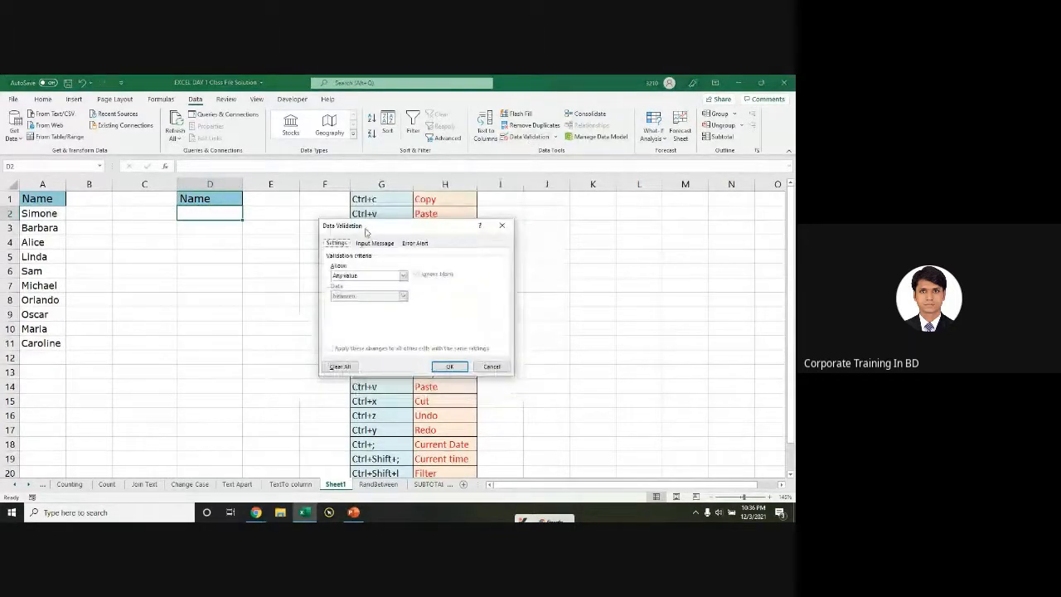
{"action": "key", "text": "ctrl"}
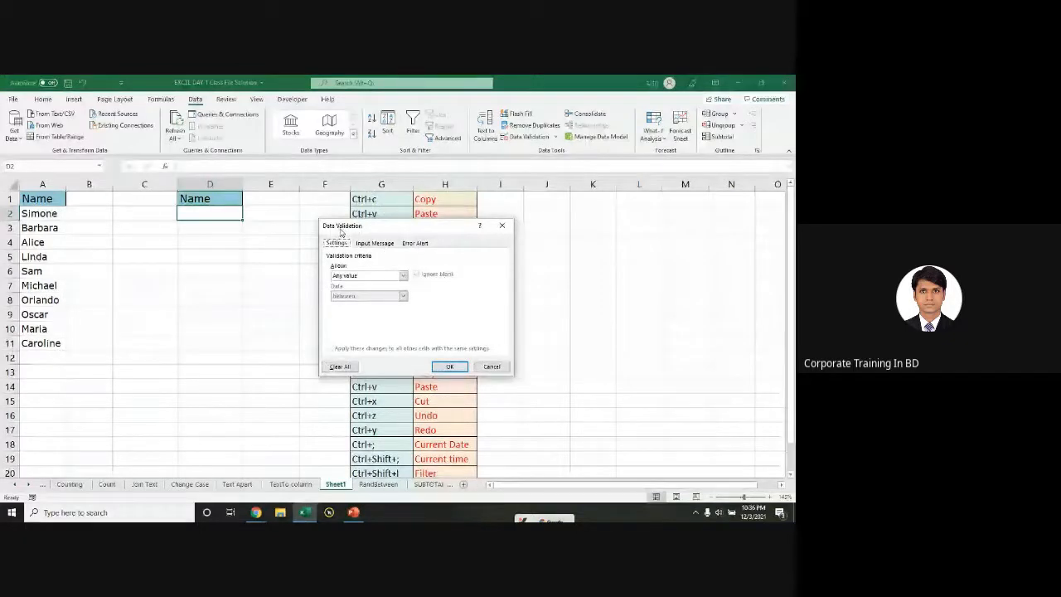
{"action": "key", "text": "ctrl"}
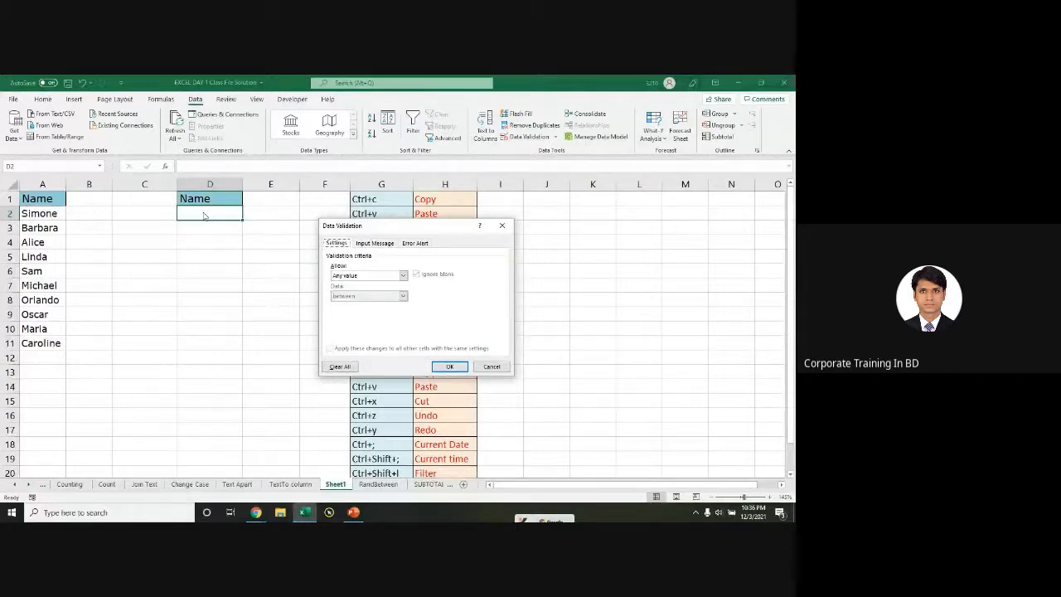
{"action": "left_click", "coordinate": [364, 277]}
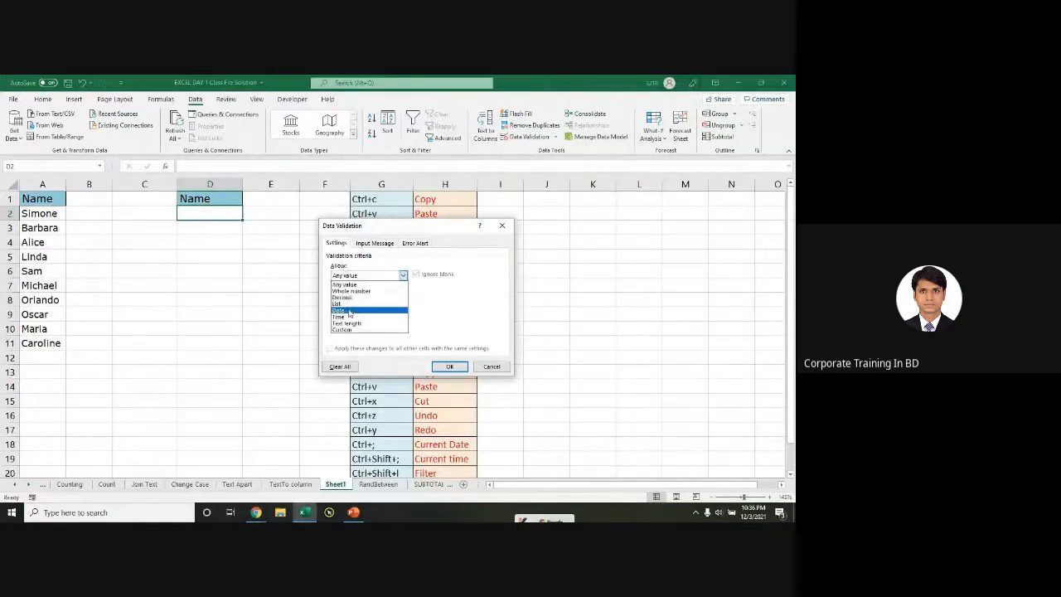
{"action": "left_click", "coordinate": [349, 305]}
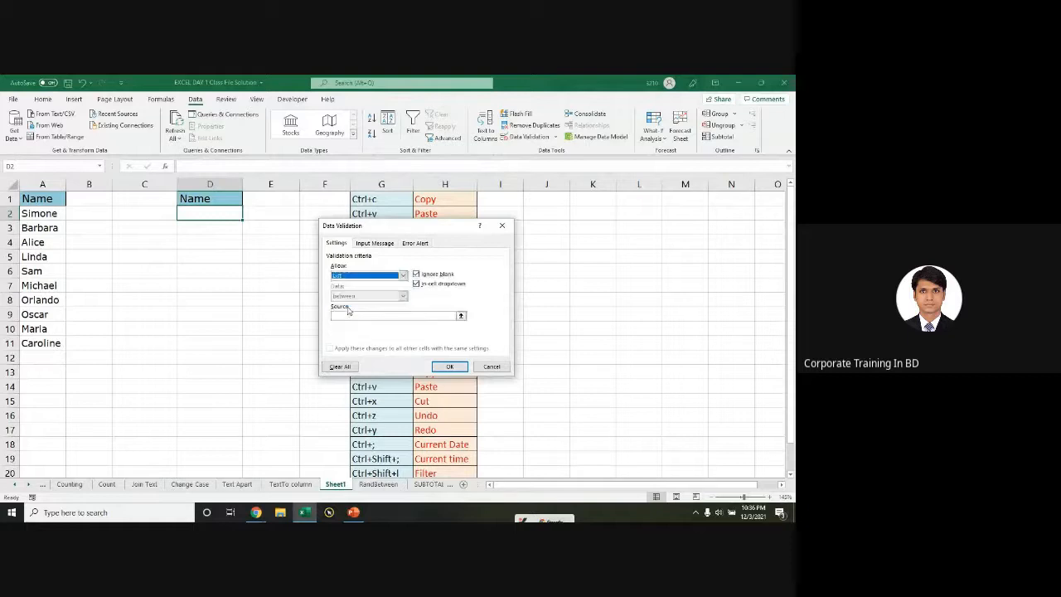
{"action": "left_click", "coordinate": [350, 316]}
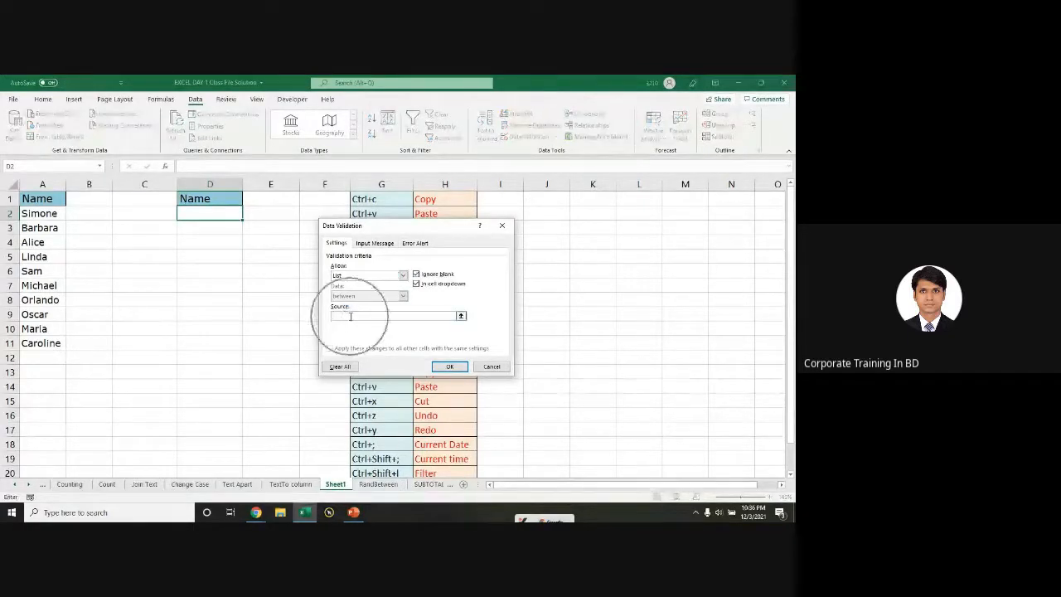
{"action": "left_click", "coordinate": [350, 316]}
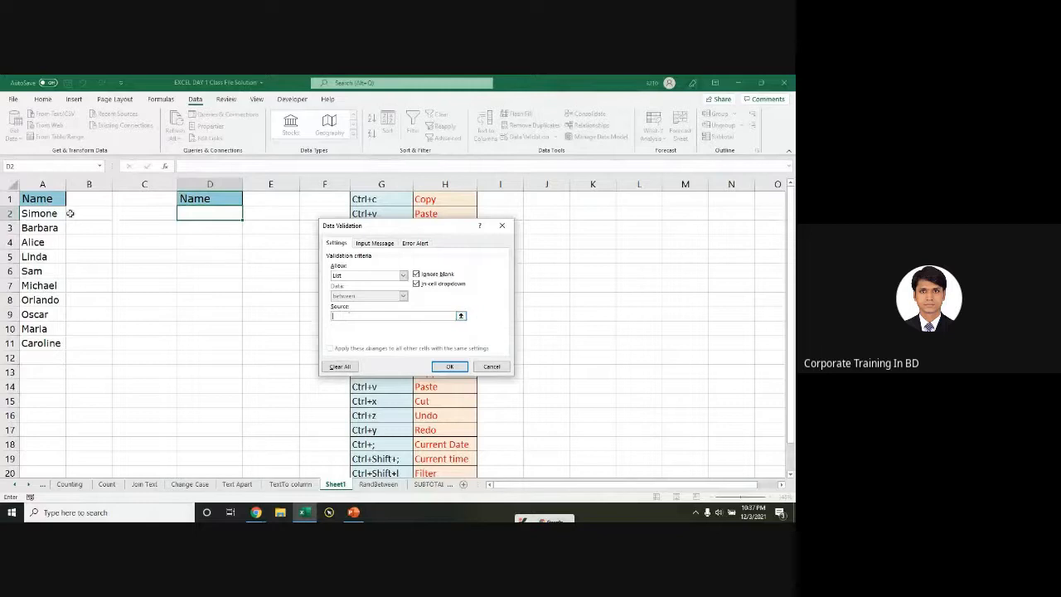
{"action": "left_click_drag", "start_coordinate": [48, 215], "coordinate": [48, 344]}
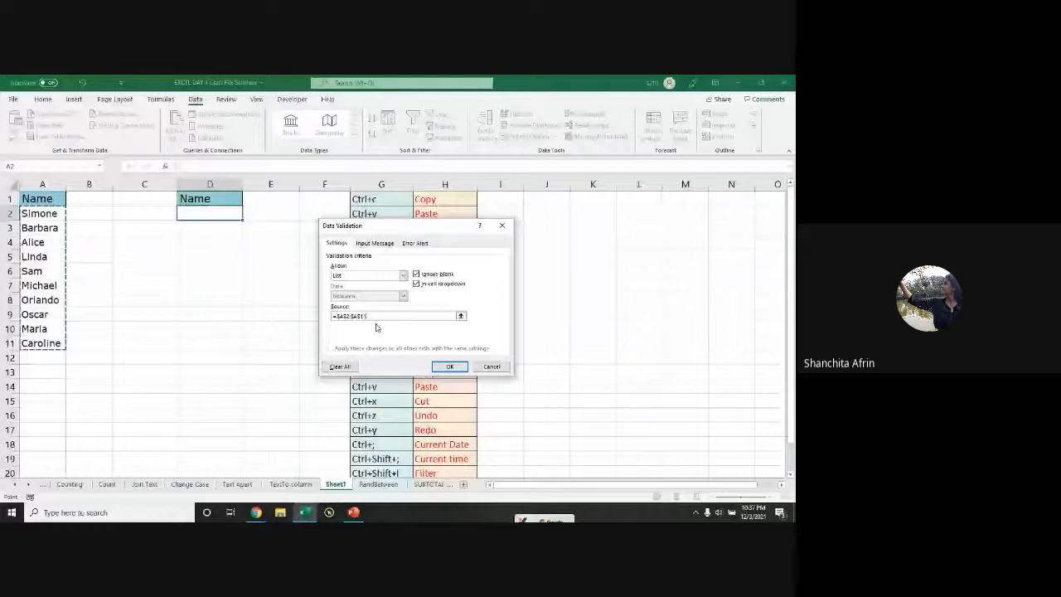
{"action": "key", "text": "Escape"}
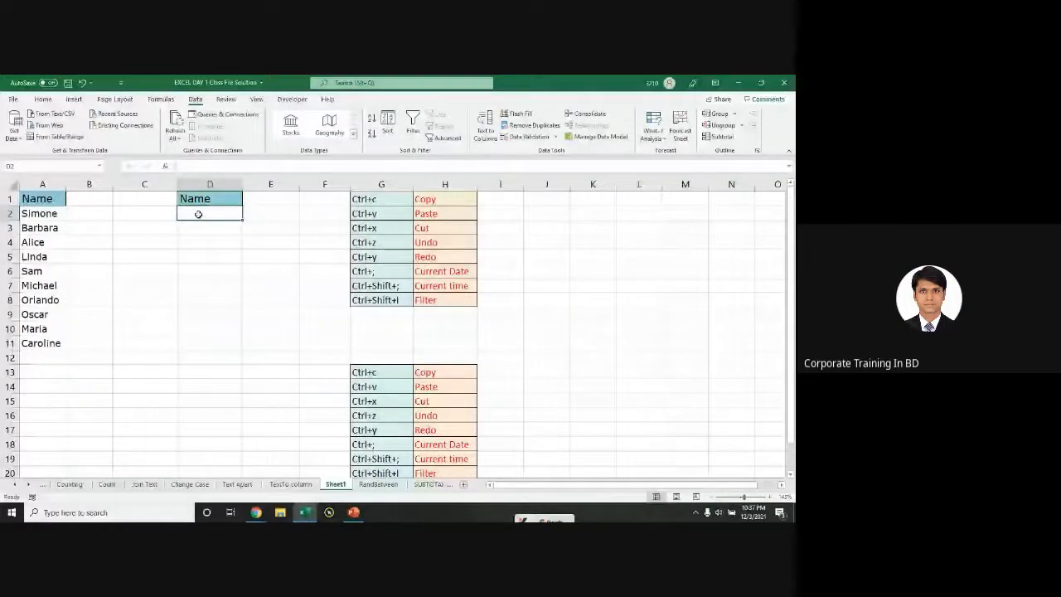
Step: Add List data validation to D2 with source A2:A11
{"action": "left_click", "coordinate": [198, 214]}
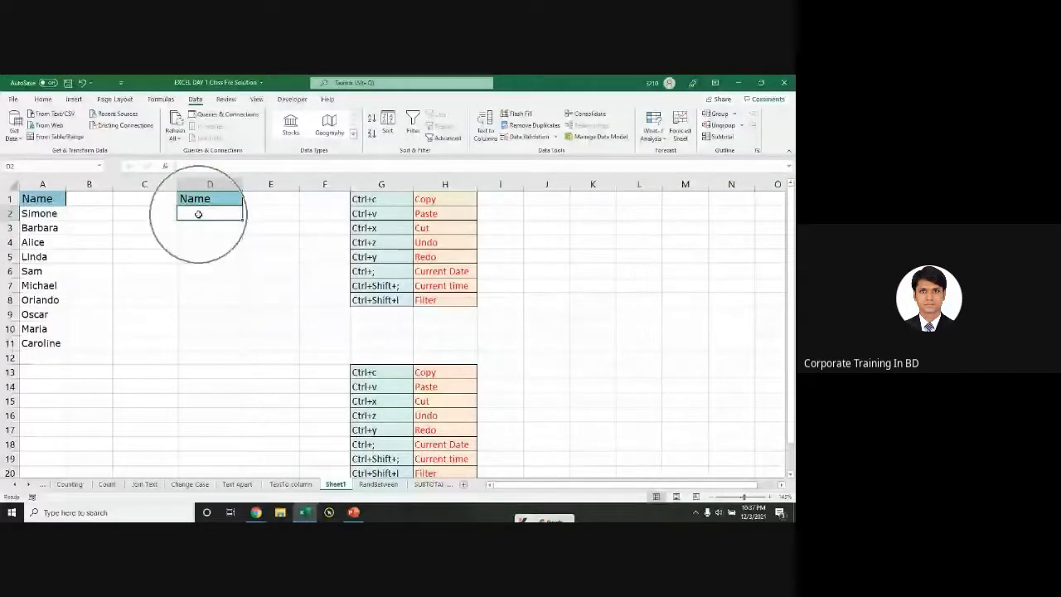
{"action": "left_click", "coordinate": [523, 139]}
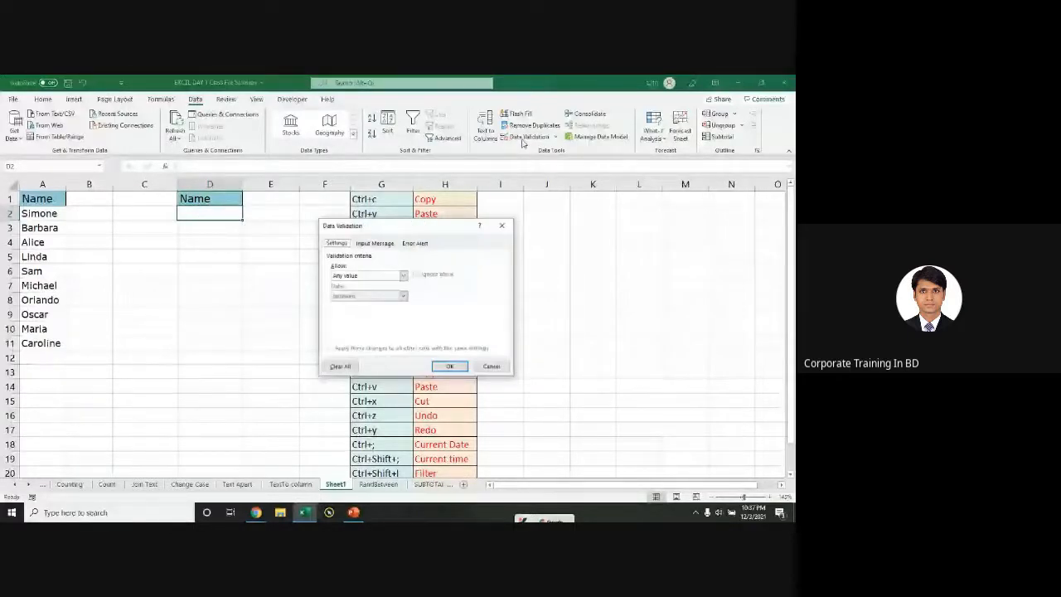
{"action": "left_click", "coordinate": [358, 264]}
{"action": "left_click", "coordinate": [355, 296]}
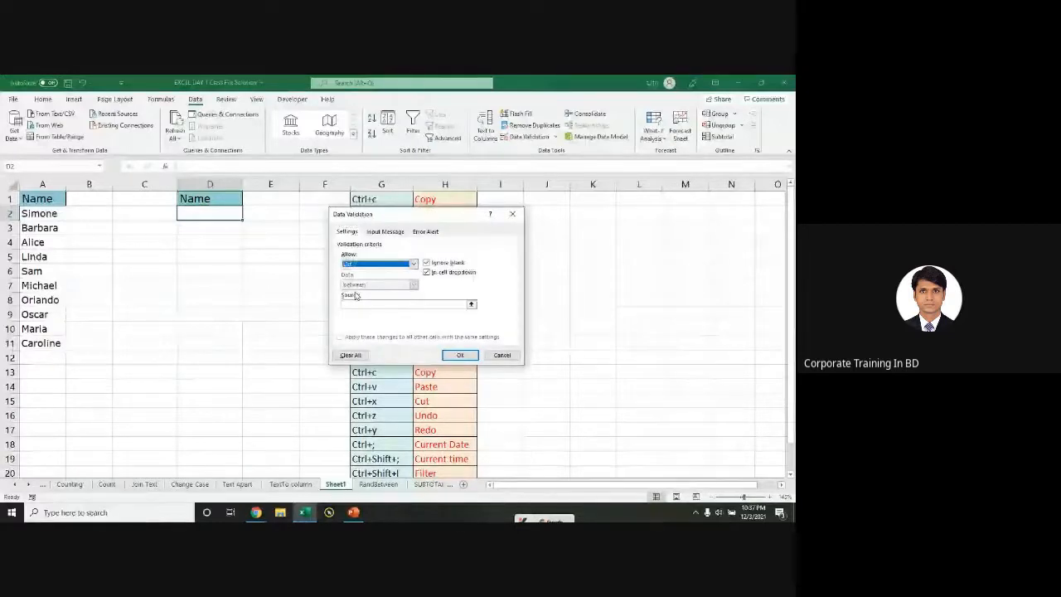
{"action": "left_click", "coordinate": [353, 305]}
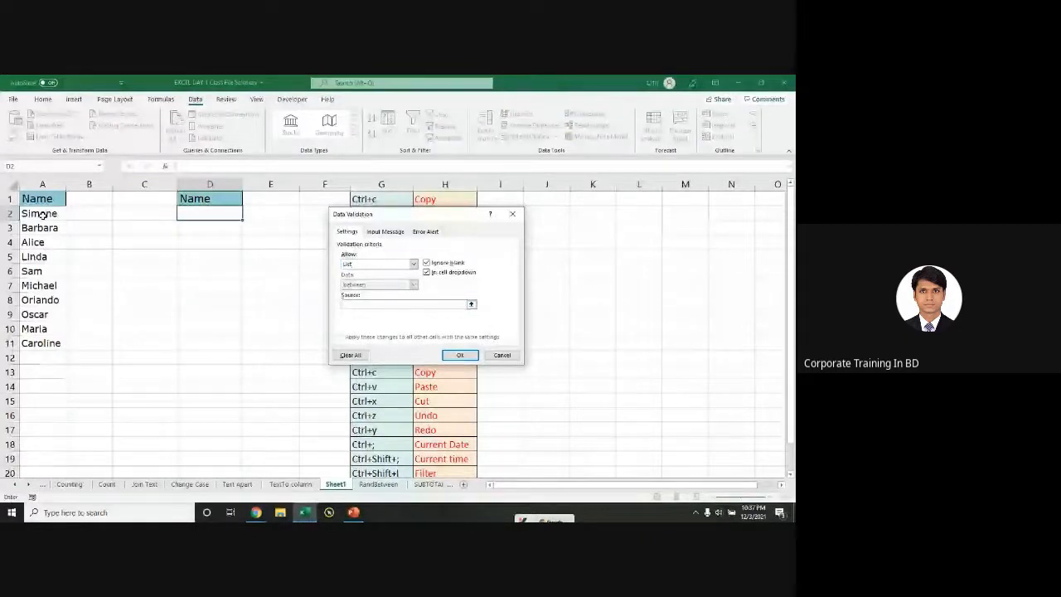
{"action": "left_click_drag", "start_coordinate": [42, 214], "coordinate": [41, 343]}
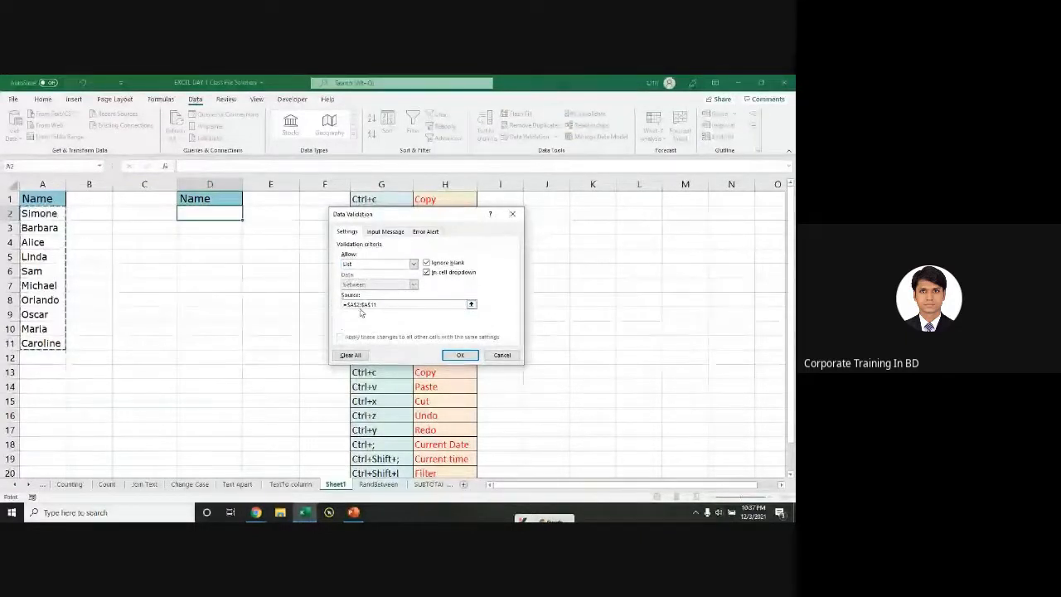
{"action": "left_click", "coordinate": [461, 355]}
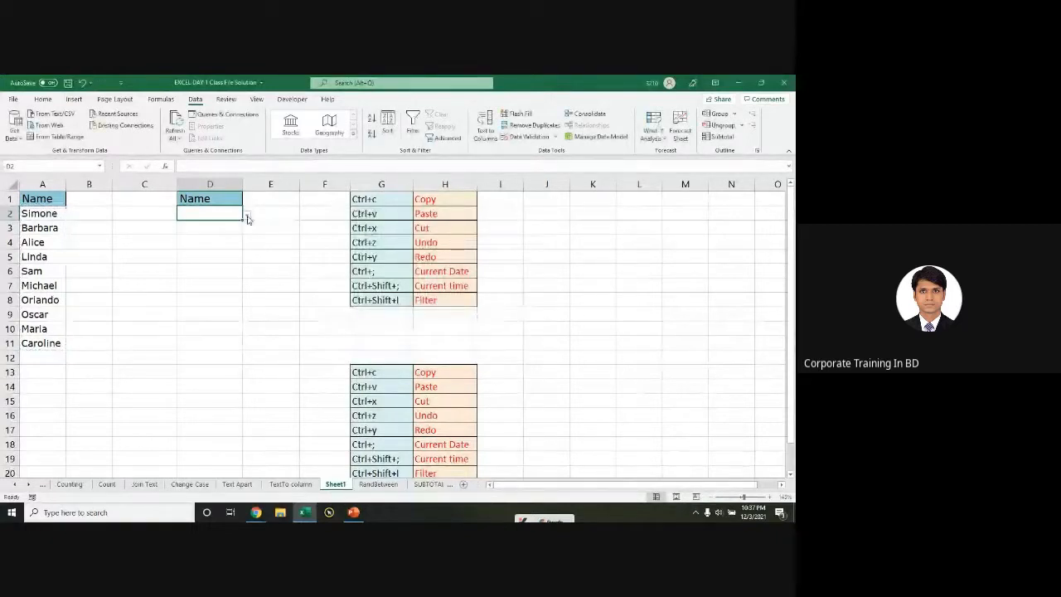
Step: Pick Oscar, Maria, Michael and Caroline in turn from D2's dropdown
{"action": "left_click", "coordinate": [246, 218]}
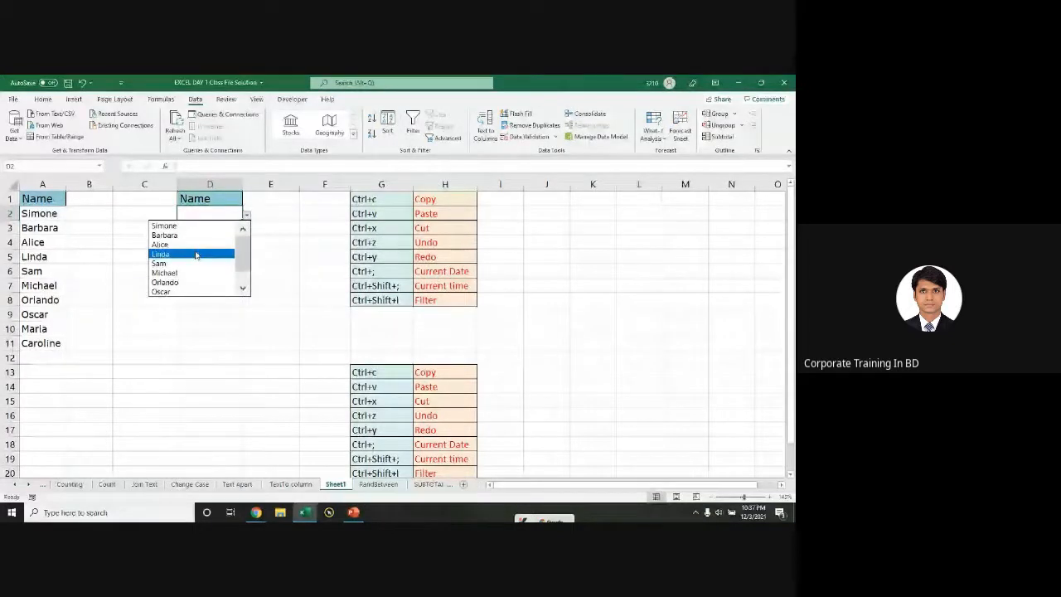
{"action": "left_click", "coordinate": [193, 291]}
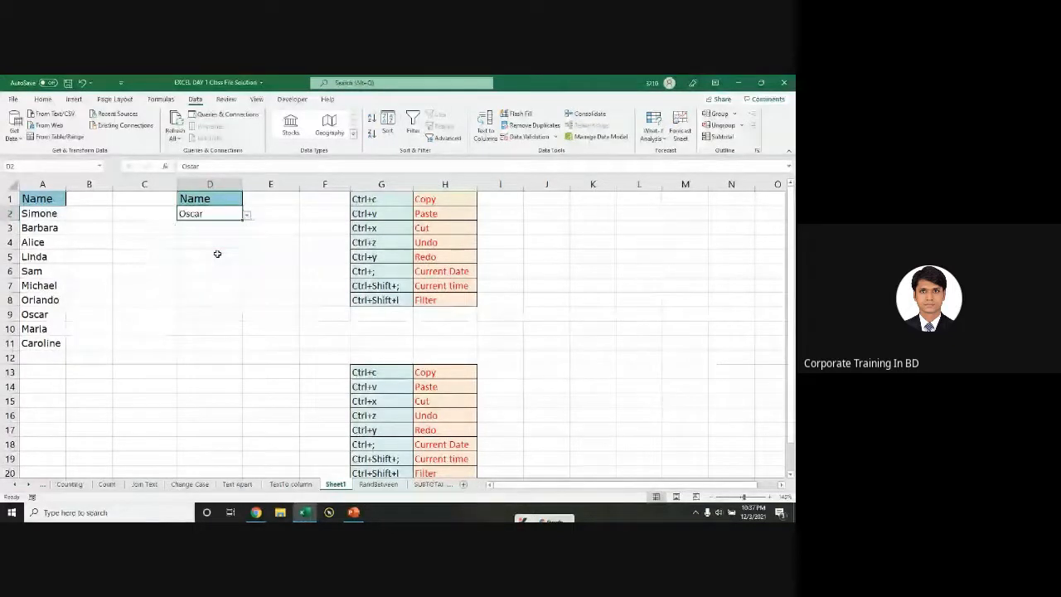
{"action": "left_click", "coordinate": [182, 283]}
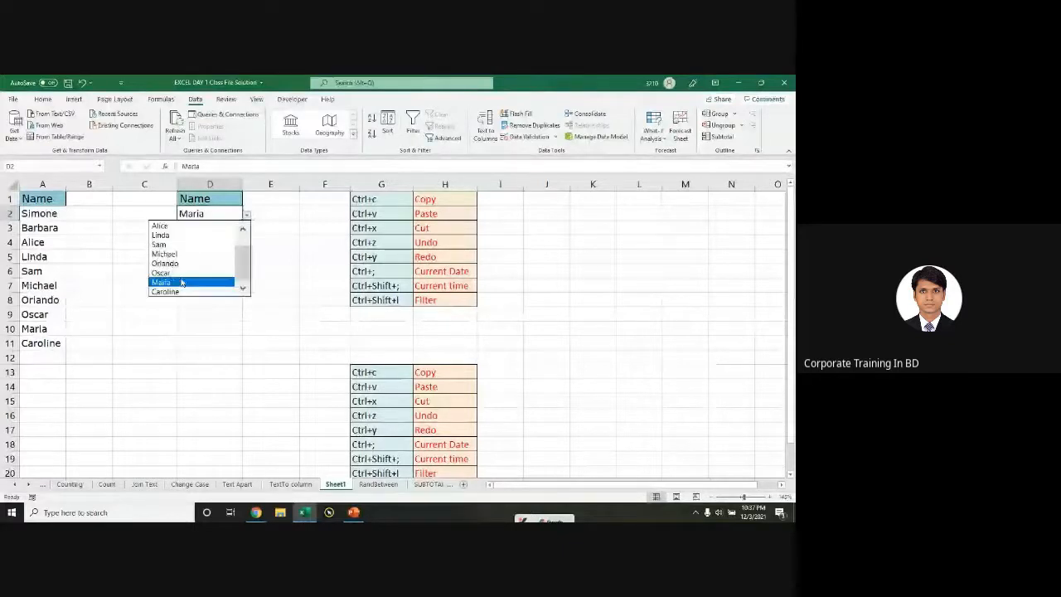
{"action": "left_click", "coordinate": [195, 254]}
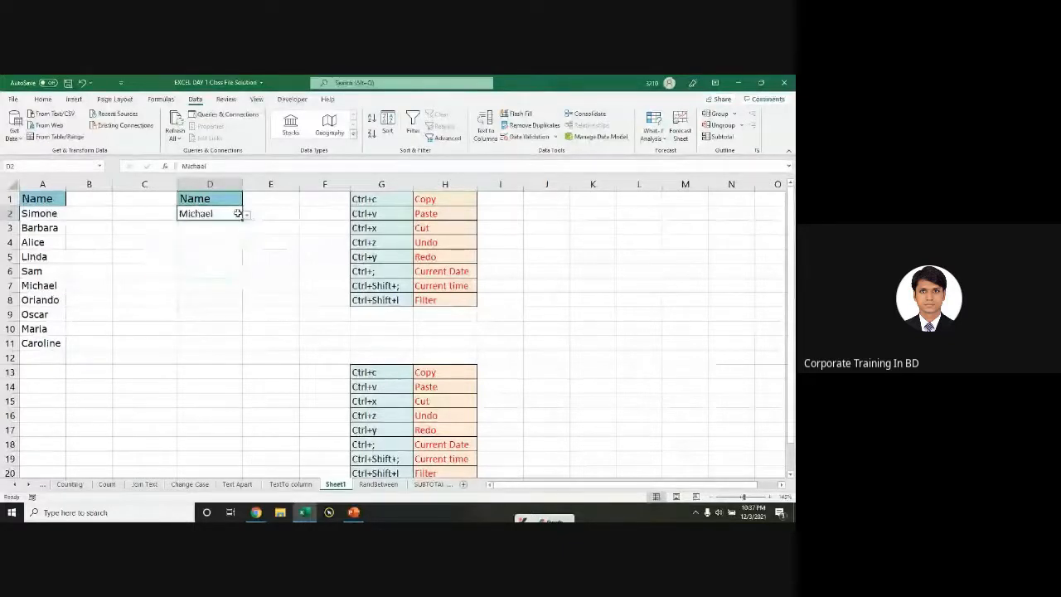
{"action": "left_click", "coordinate": [246, 214]}
{"action": "left_click", "coordinate": [194, 274]}
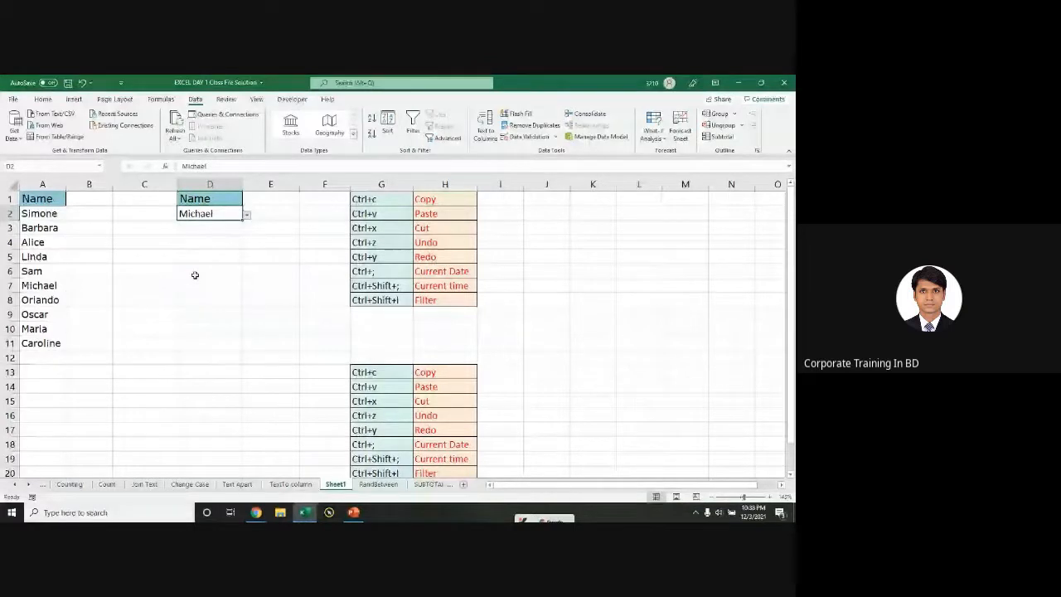
{"action": "left_click", "coordinate": [247, 215]}
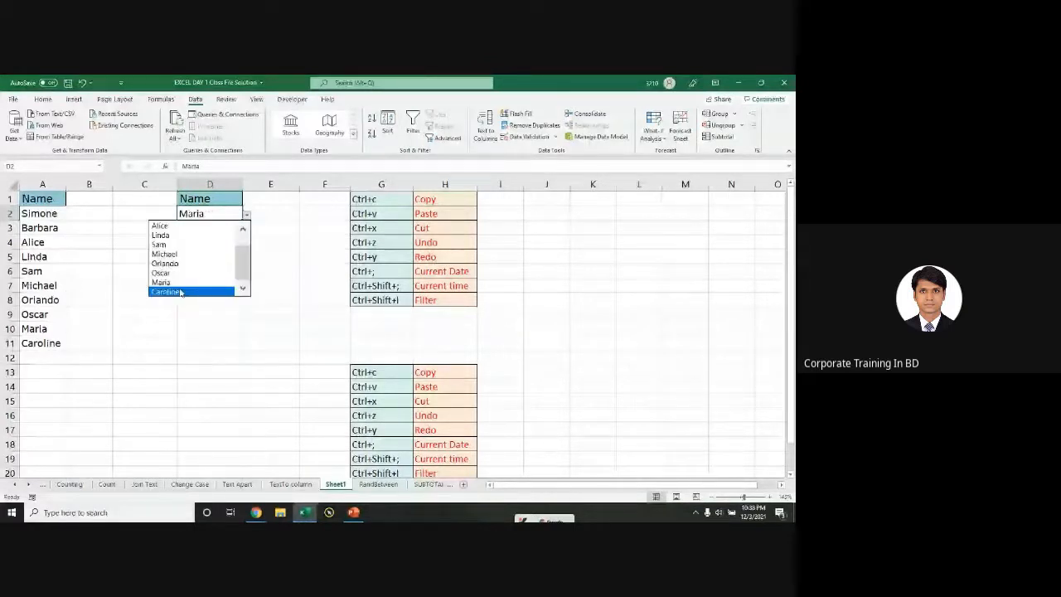
{"action": "left_click", "coordinate": [180, 292]}
{"action": "left_click", "coordinate": [271, 213]}
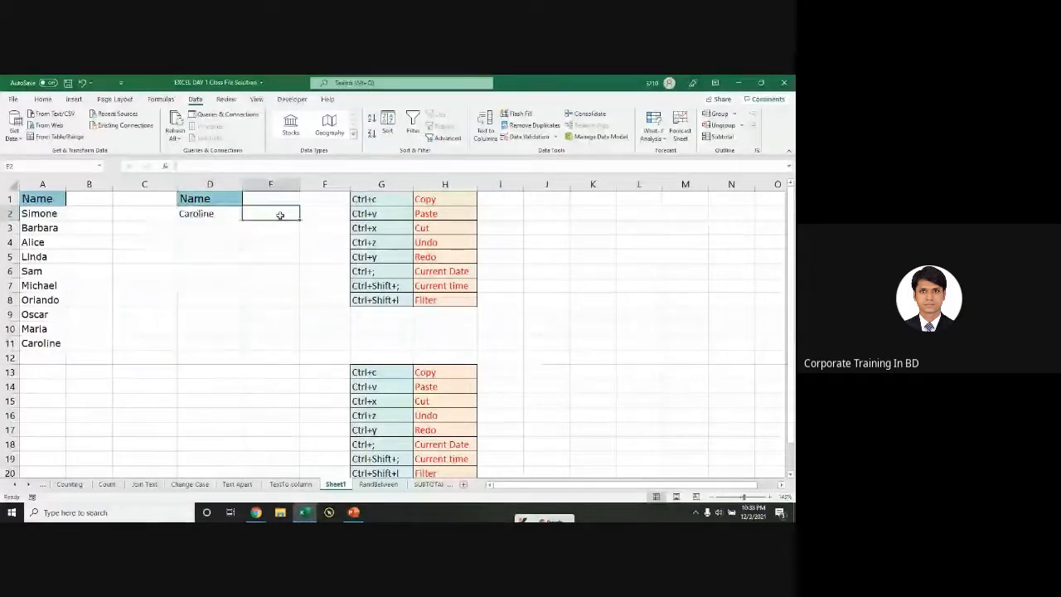
{"action": "left_click", "coordinate": [209, 213]}
Step: Pick Oscar, Orlando, Linda and Maria from D2's dropdown, ending with Michael
{"action": "left_click", "coordinate": [246, 215]}
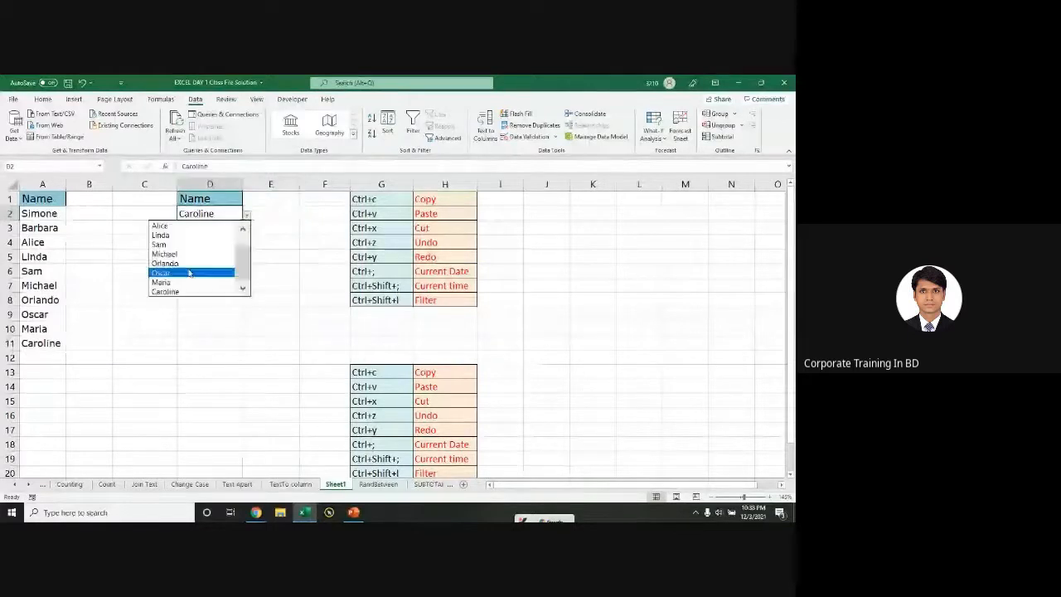
{"action": "left_click", "coordinate": [190, 269]}
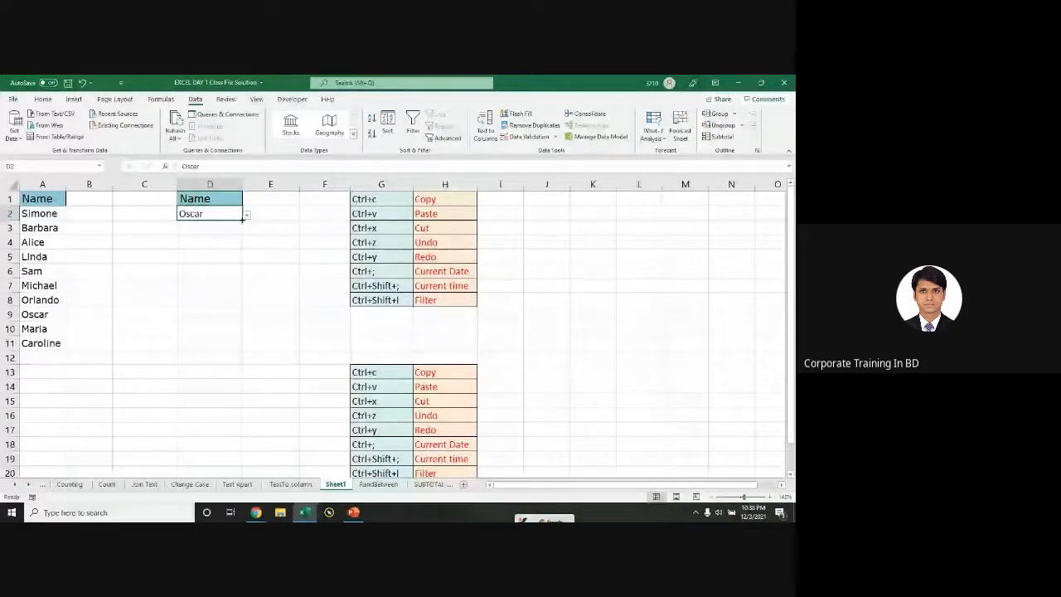
{"action": "left_click", "coordinate": [246, 215]}
{"action": "left_click", "coordinate": [199, 262]}
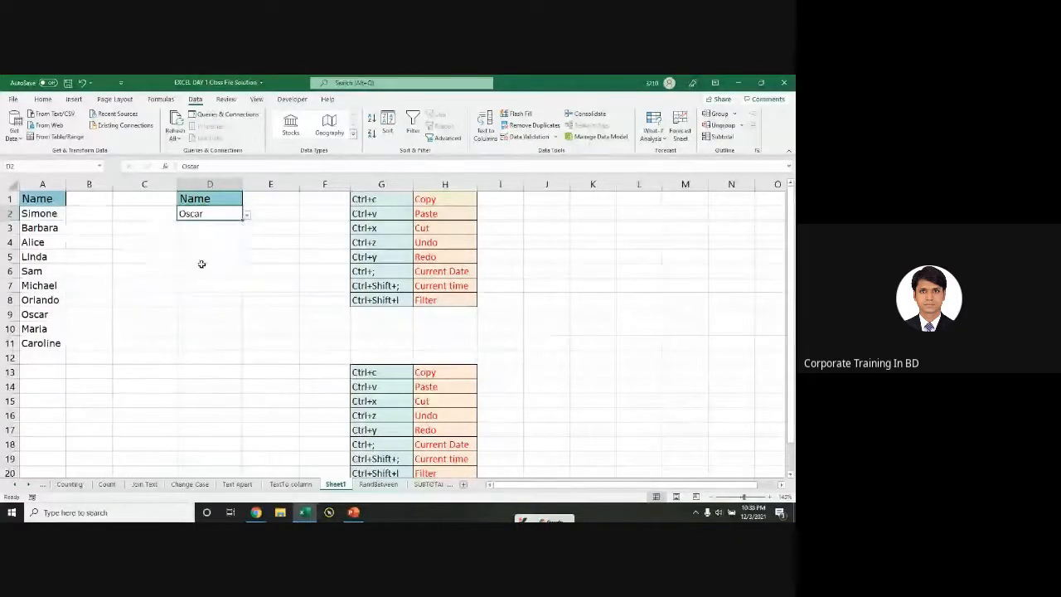
{"action": "left_click", "coordinate": [247, 215]}
{"action": "left_click", "coordinate": [184, 236]}
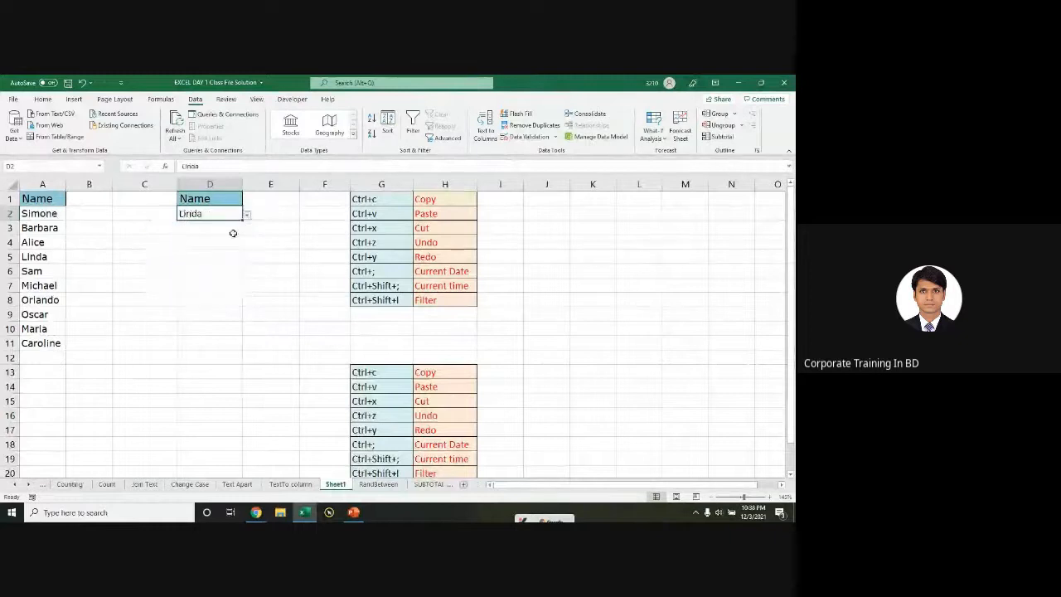
{"action": "left_click", "coordinate": [215, 240]}
{"action": "left_click", "coordinate": [224, 208]}
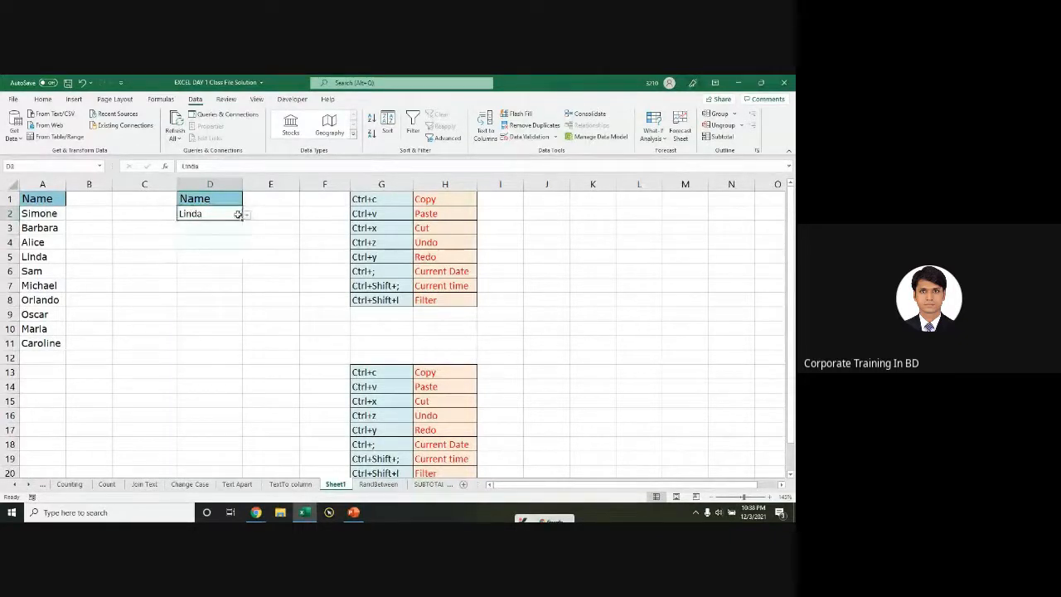
{"action": "left_click", "coordinate": [246, 215]}
{"action": "left_click", "coordinate": [195, 280]}
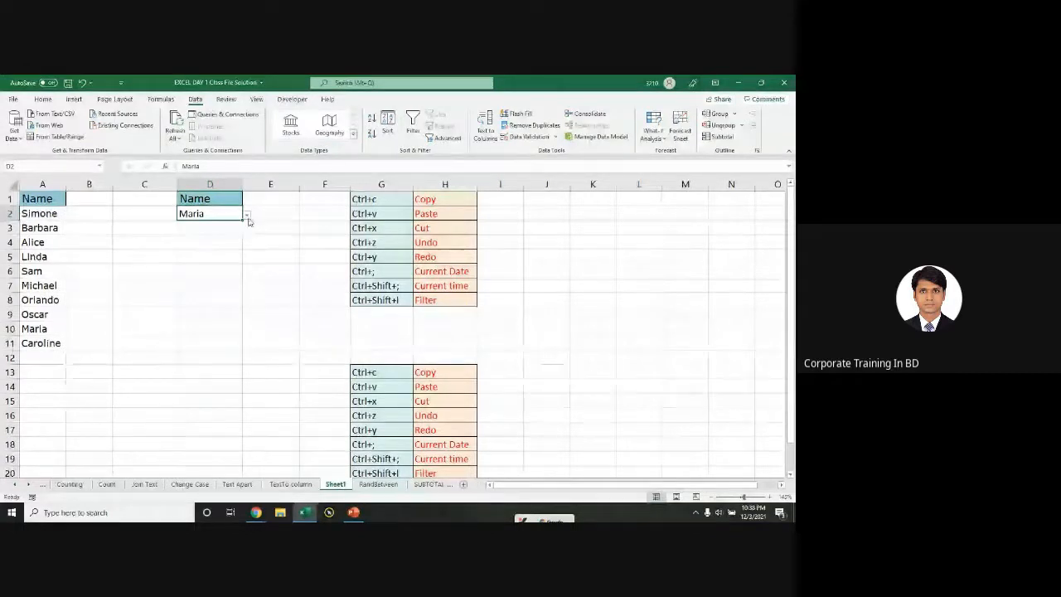
{"action": "left_click", "coordinate": [246, 214]}
{"action": "left_click", "coordinate": [195, 251]}
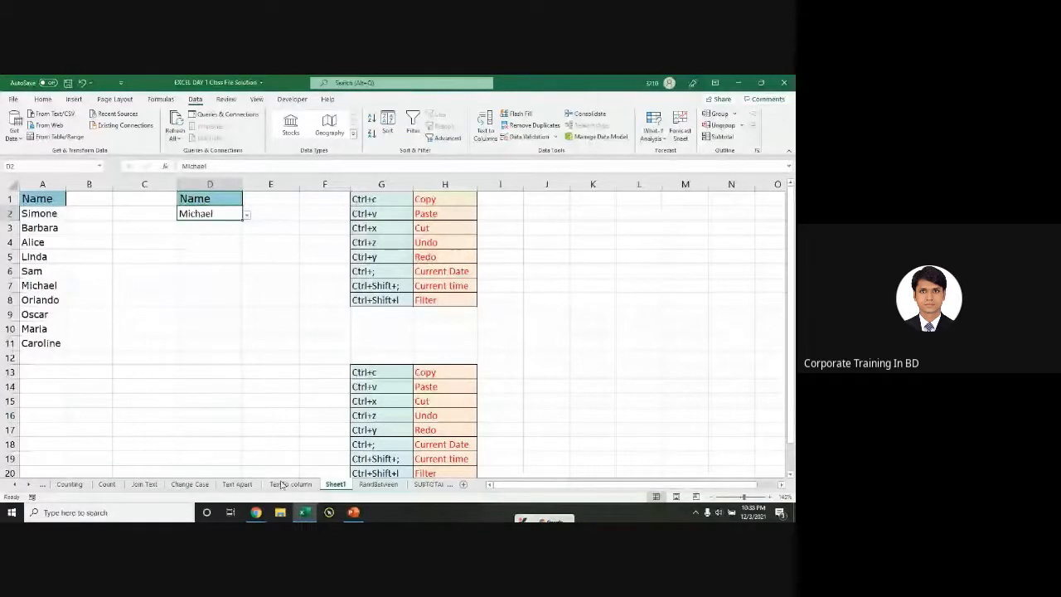
Step: Move to the Basic Calculations sheet and select its summary figures in H2:K4
{"action": "scroll", "coordinate": [282, 484], "scroll_direction": "up", "scroll_amount": 3}
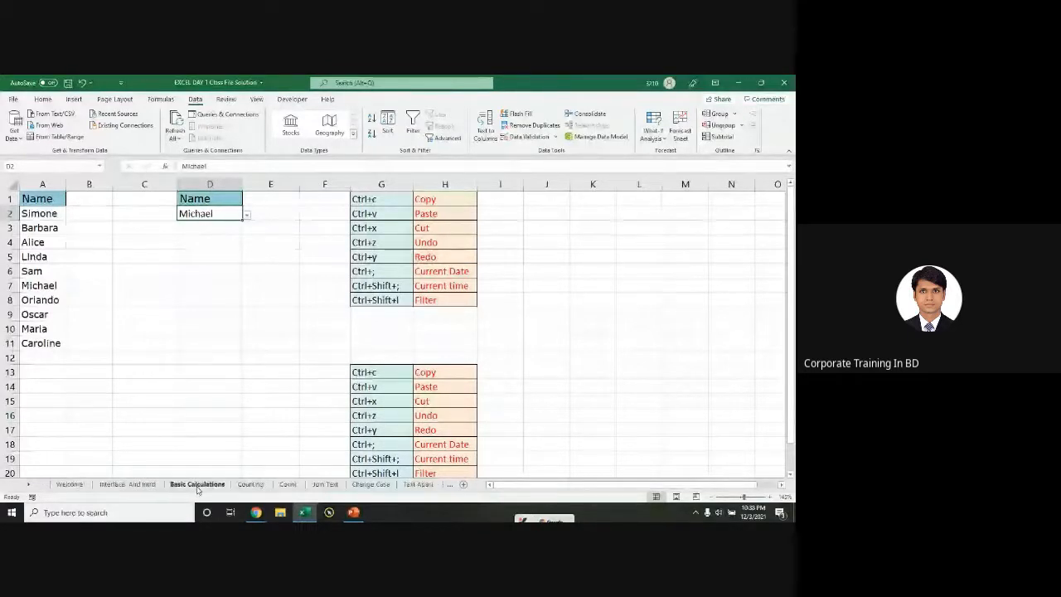
{"action": "key", "text": "ctrl+Page_Up"}
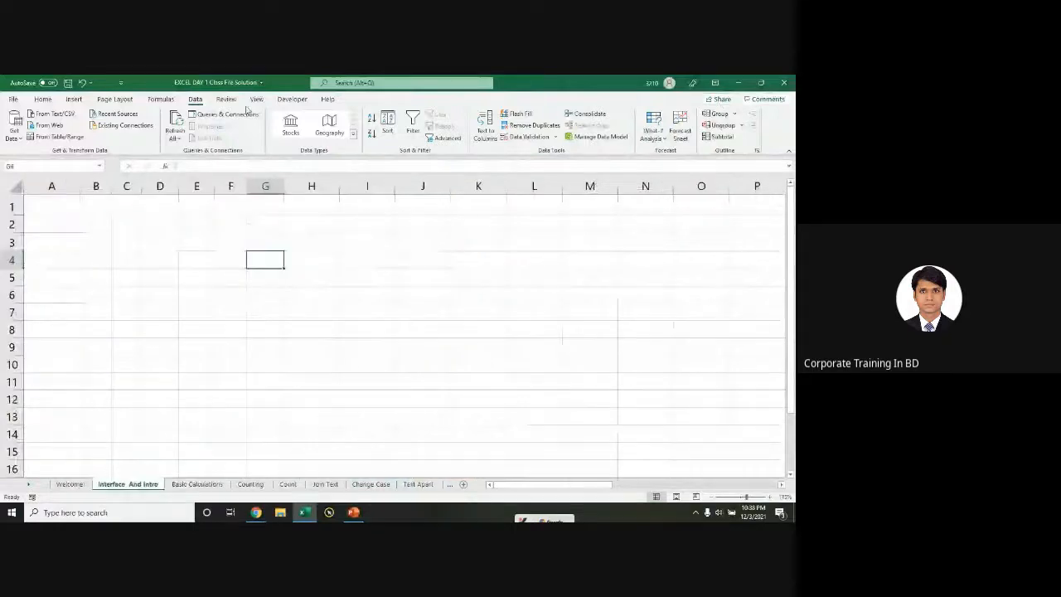
{"action": "left_click", "coordinate": [196, 484]}
{"action": "left_click_drag", "start_coordinate": [282, 209], "coordinate": [406, 240]}
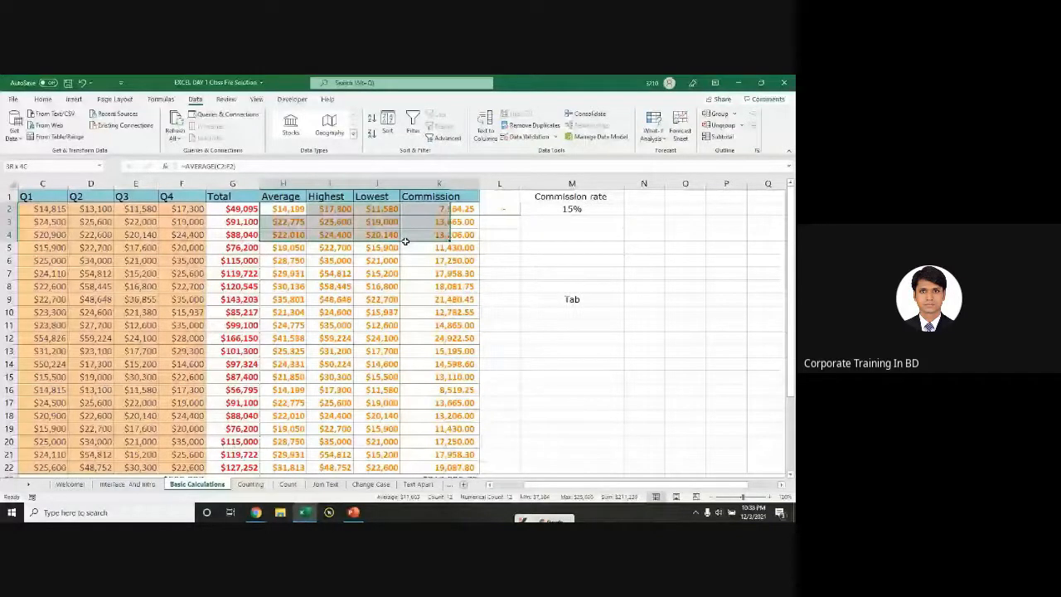
Step: Enter =H2-I2 in M11, then undo it
{"action": "left_click", "coordinate": [580, 325]}
{"action": "type", "text": "="}
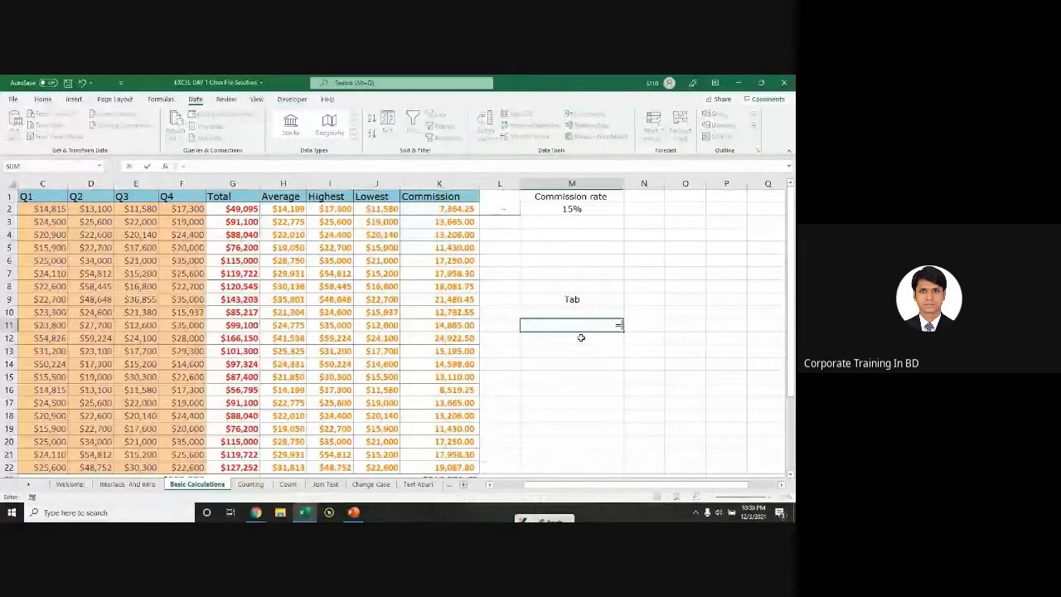
{"action": "left_click", "coordinate": [287, 209]}
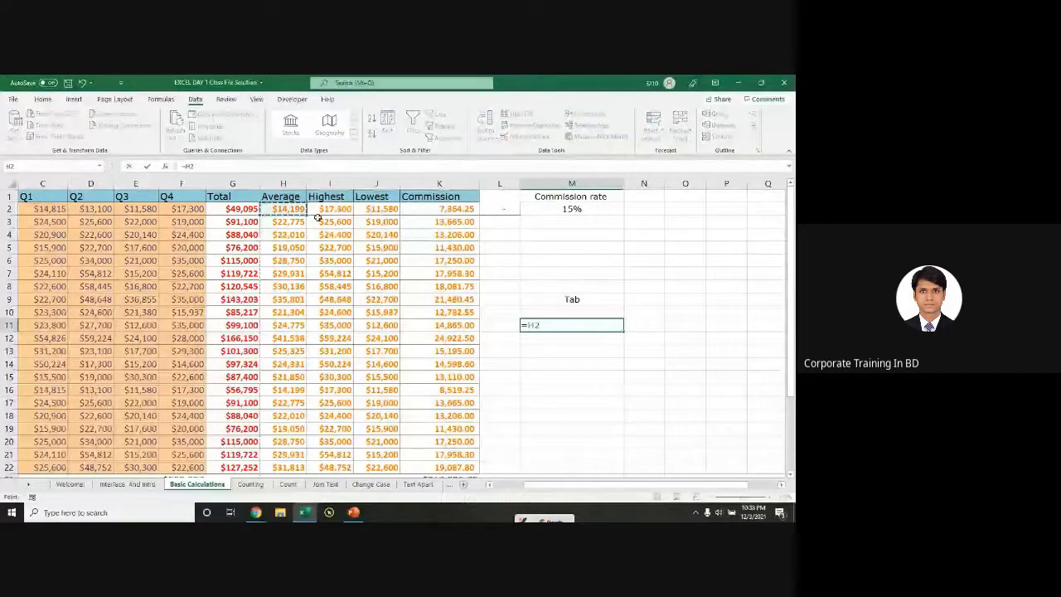
{"action": "type", "text": "-"}
{"action": "left_click", "coordinate": [319, 213]}
{"action": "key", "text": "Return"}
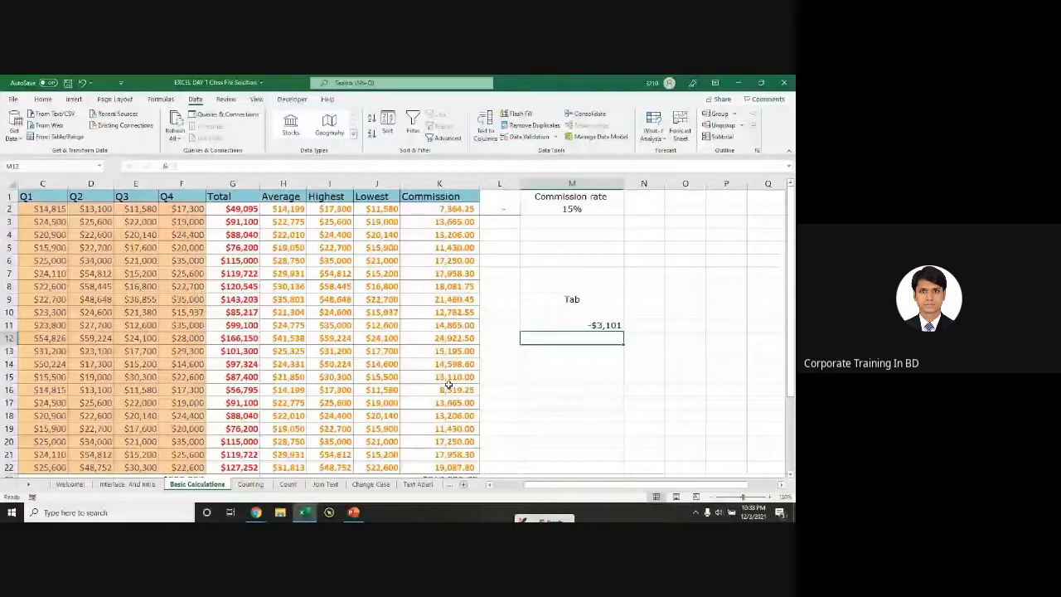
{"action": "key", "text": "ctrl+z"}
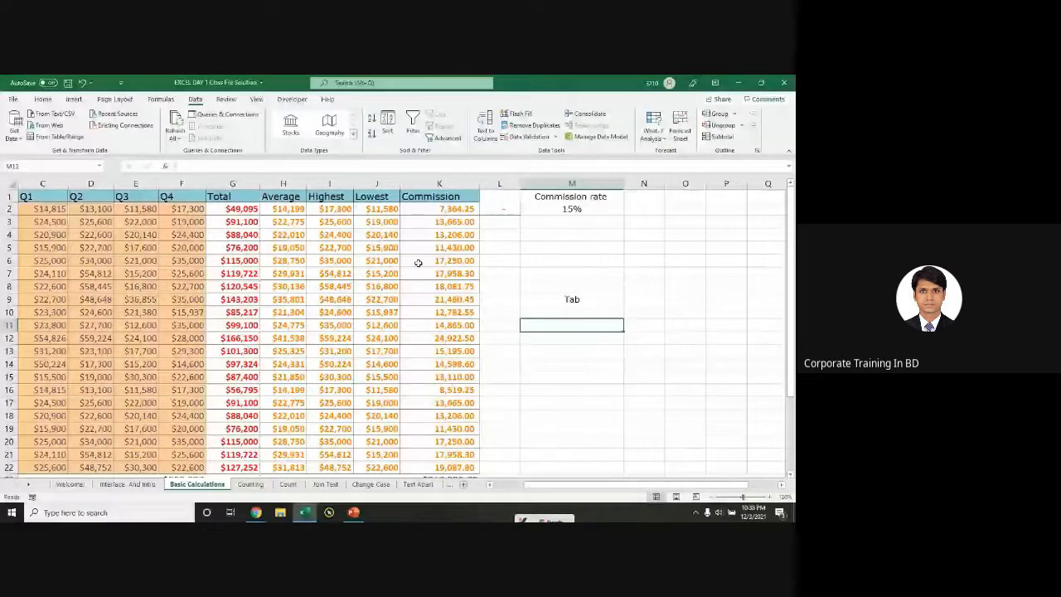
Step: Check the Commission formula in K2, then move via the Count sheet to Counting
{"action": "left_click", "coordinate": [431, 209]}
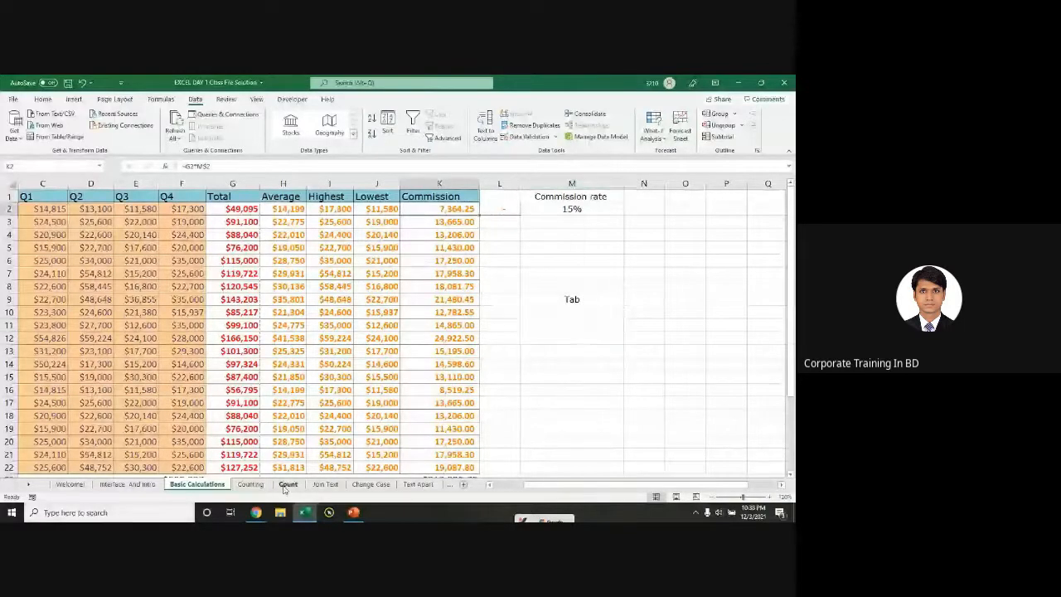
{"action": "left_click", "coordinate": [287, 485]}
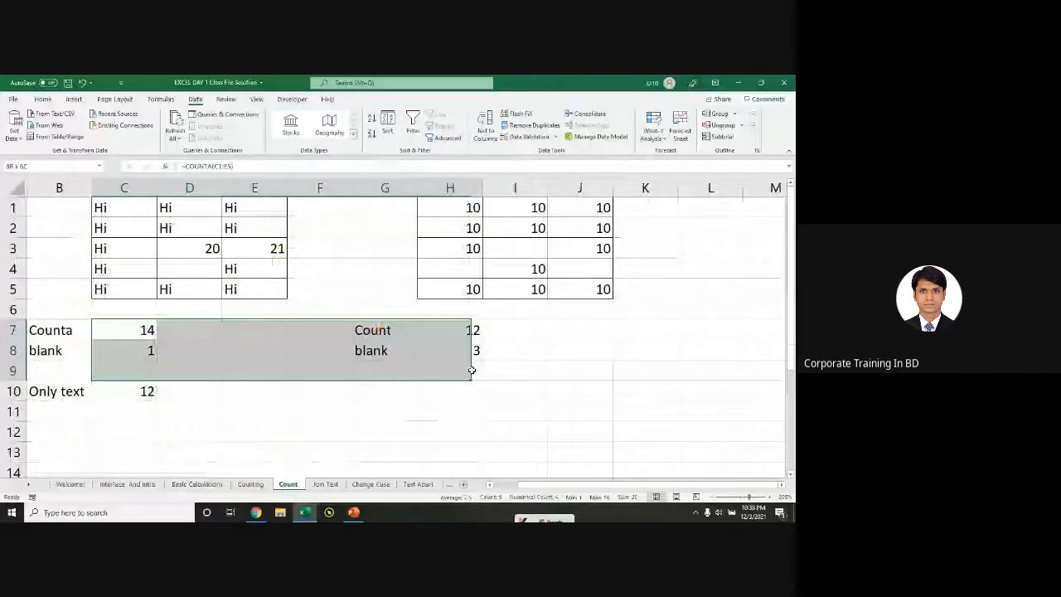
{"action": "key", "text": "ctrl+Page_Up"}
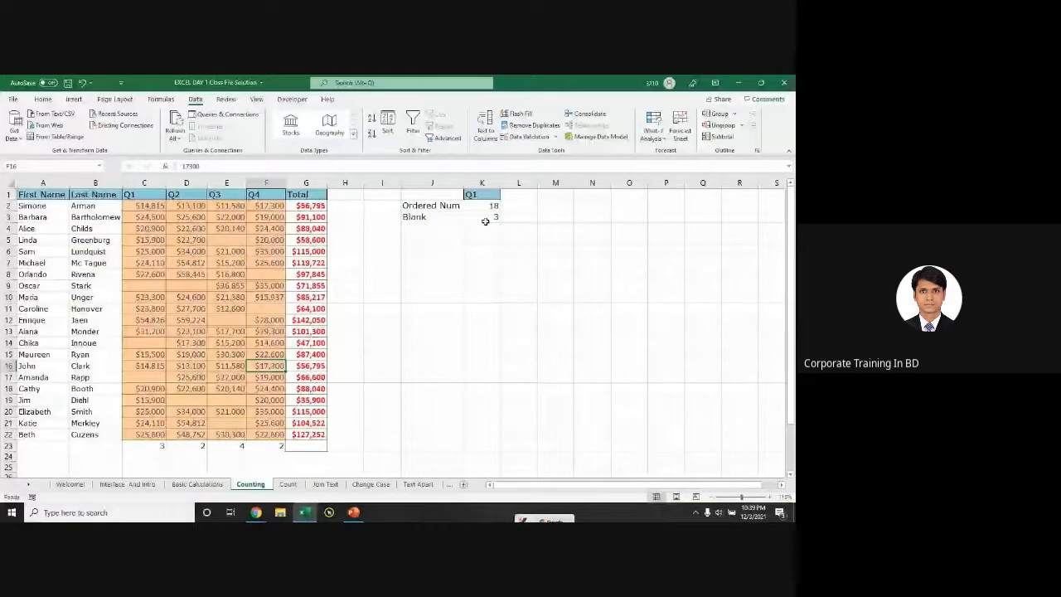
Step: Clear the old results in K2:K3 and select the Q1 values in column C
{"action": "left_click_drag", "start_coordinate": [485, 205], "coordinate": [485, 217]}
{"action": "key", "text": "Delete"}
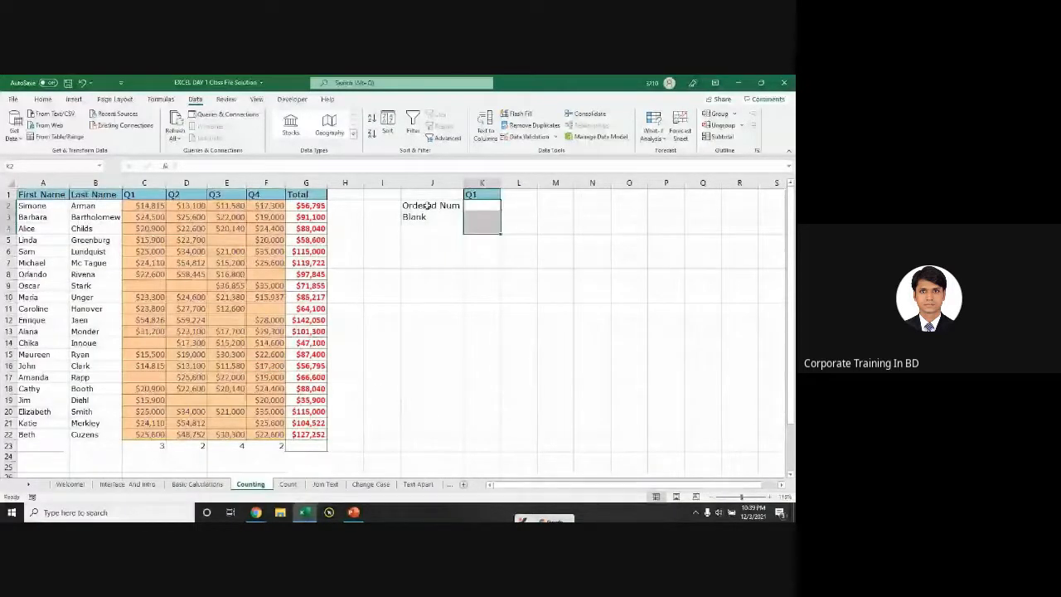
{"action": "left_click_drag", "start_coordinate": [144, 206], "coordinate": [145, 419]}
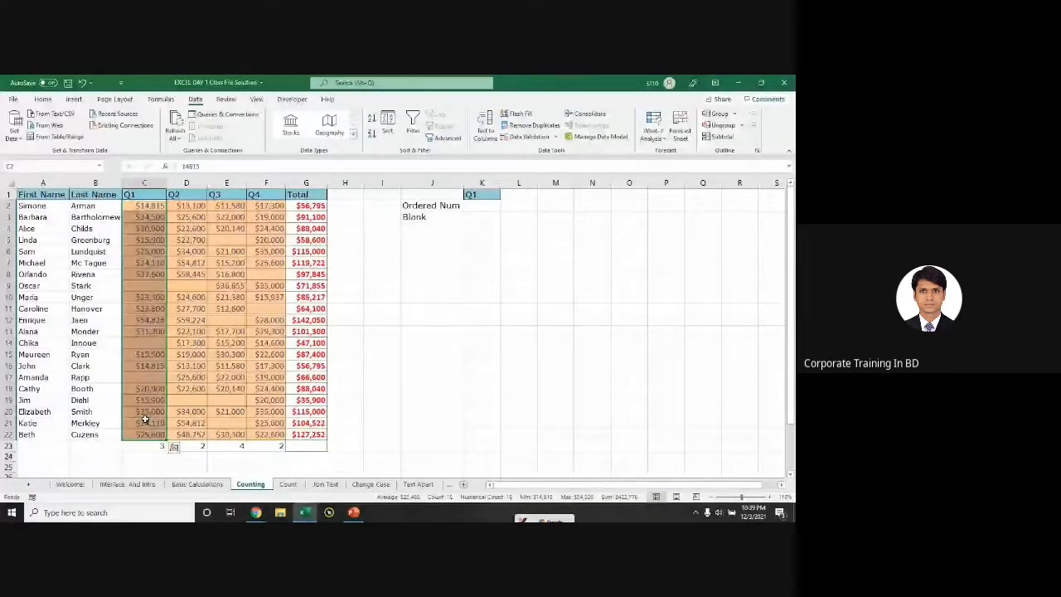
{"action": "left_click_drag", "start_coordinate": [144, 206], "coordinate": [147, 434]}
{"action": "left_click", "coordinate": [173, 447]}
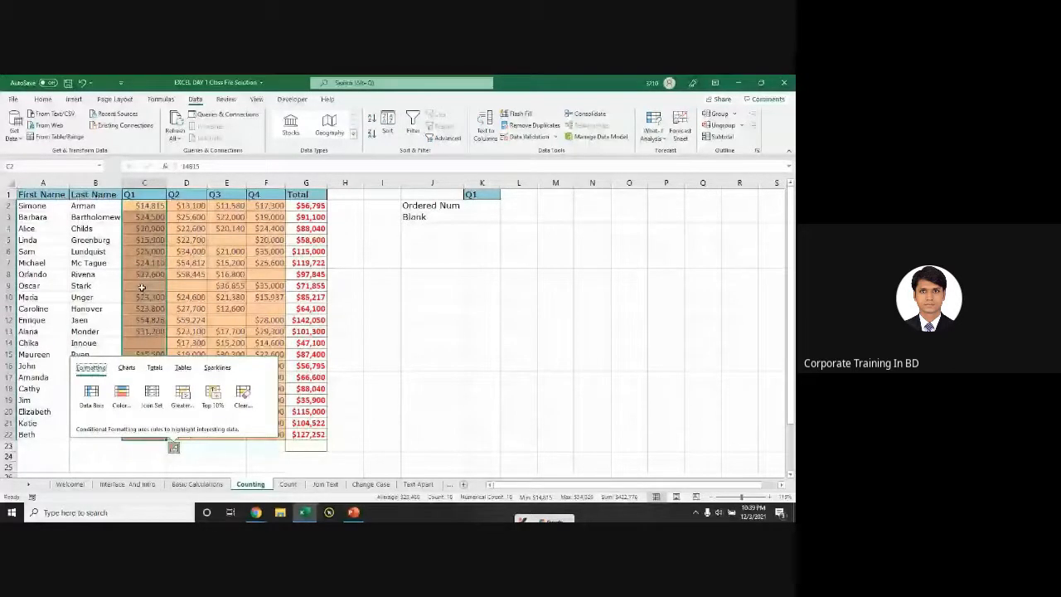
Step: Enter =COUNT(C2:C22) in K2 to count the numeric Q1 cells (18)
{"action": "left_click", "coordinate": [482, 206]}
{"action": "type", "text": "=coun"}
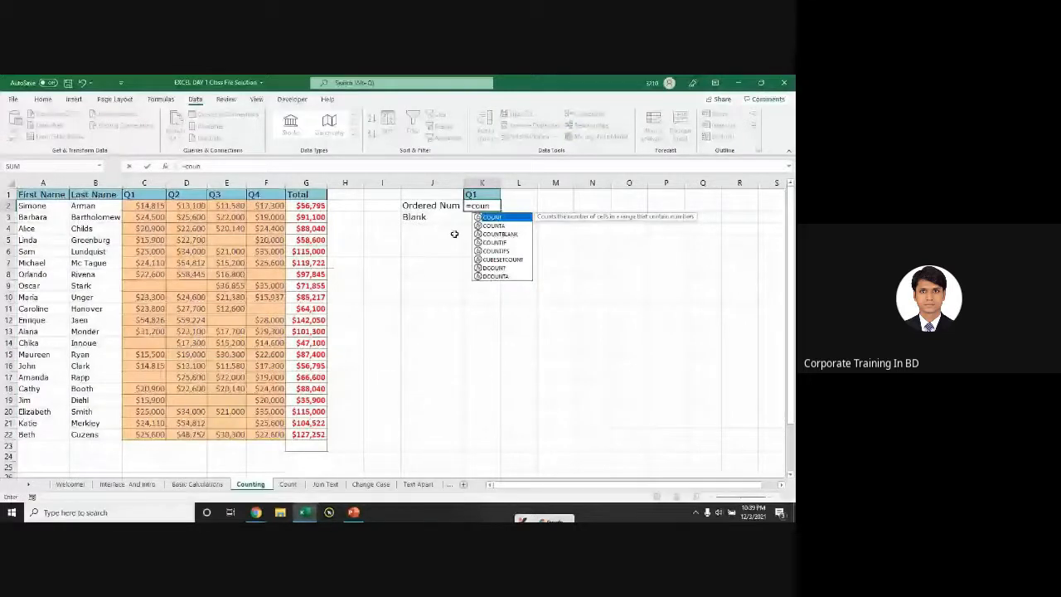
{"action": "key", "text": "Tab"}
{"action": "left_click_drag", "start_coordinate": [144, 206], "coordinate": [160, 434]}
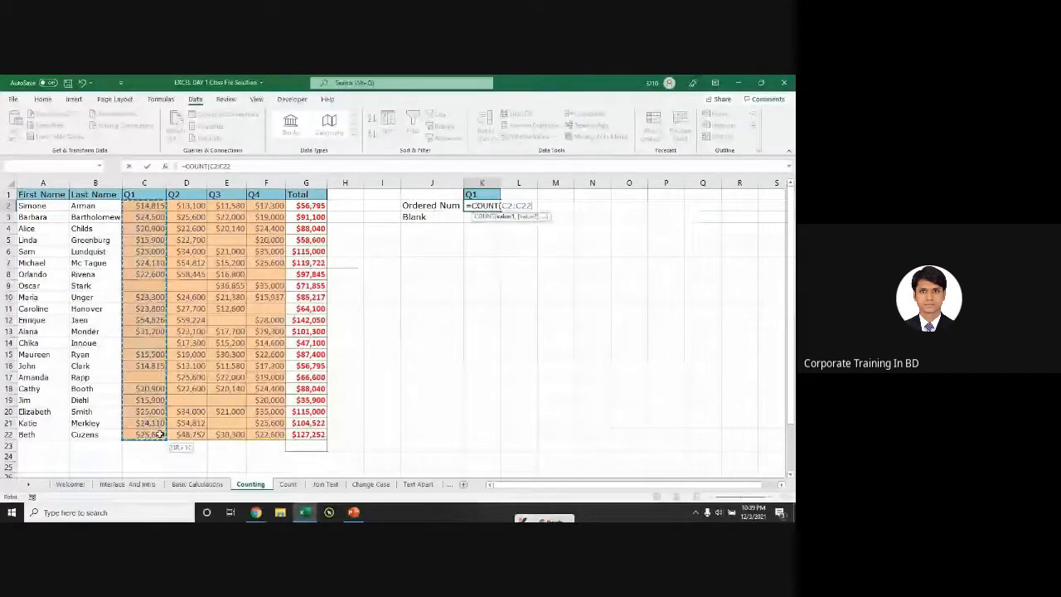
{"action": "key", "text": "Return"}
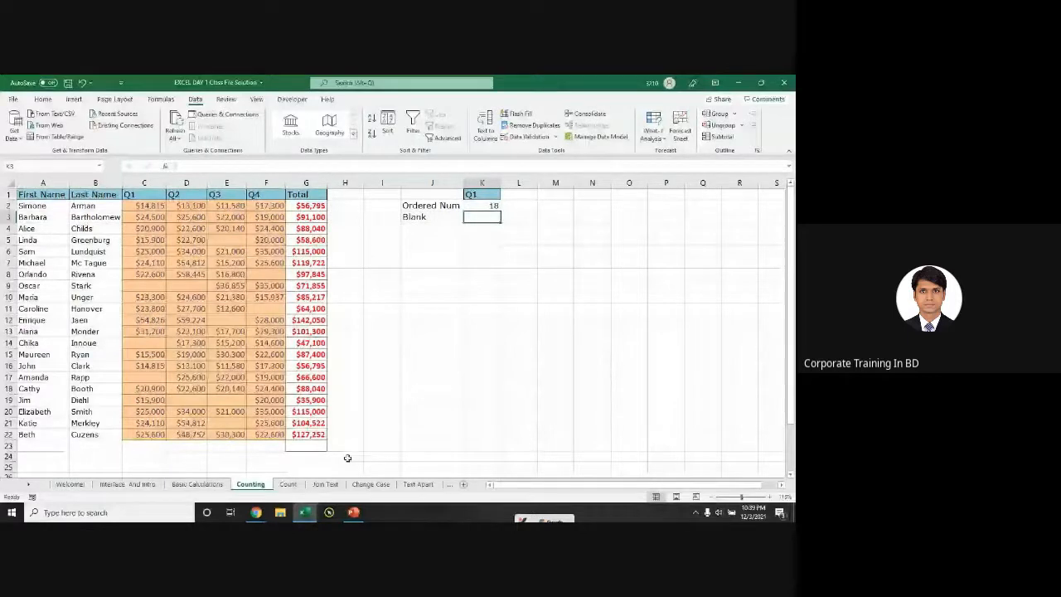
Step: Enter =COUNTBLANK(C2:C23) in K3 to count the blank Q1 cells
{"action": "type", "text": "=c"}
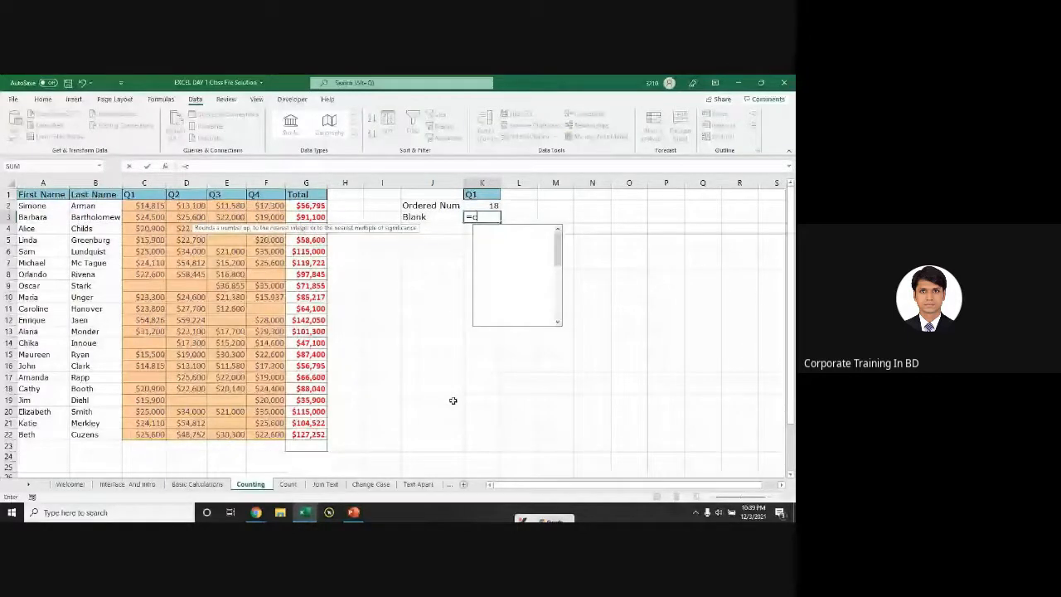
{"action": "type", "text": "oun"}
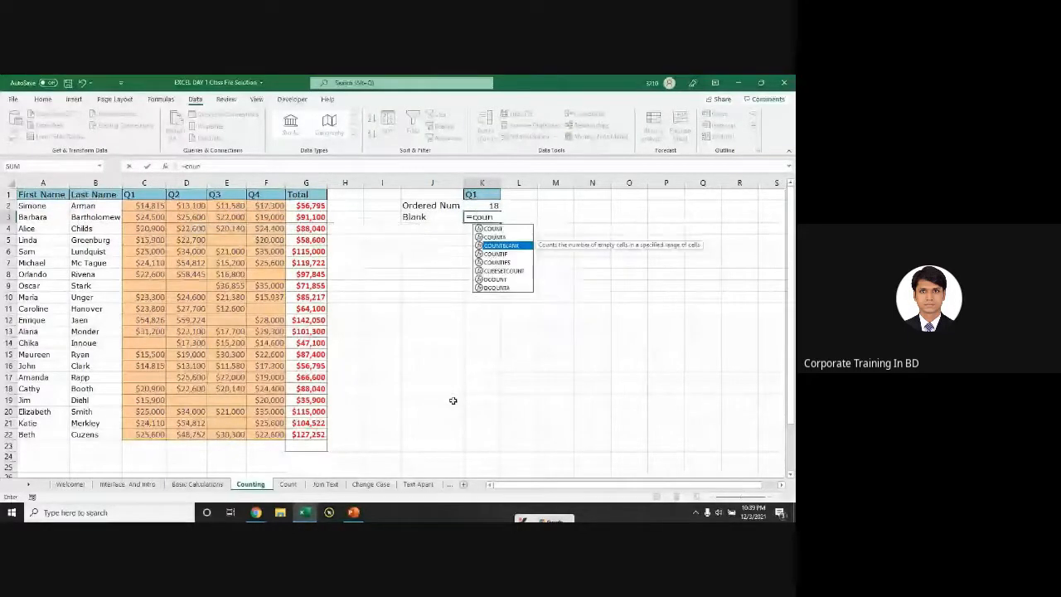
{"action": "key", "text": "Tab"}
{"action": "left_click_drag", "start_coordinate": [152, 207], "coordinate": [152, 433]}
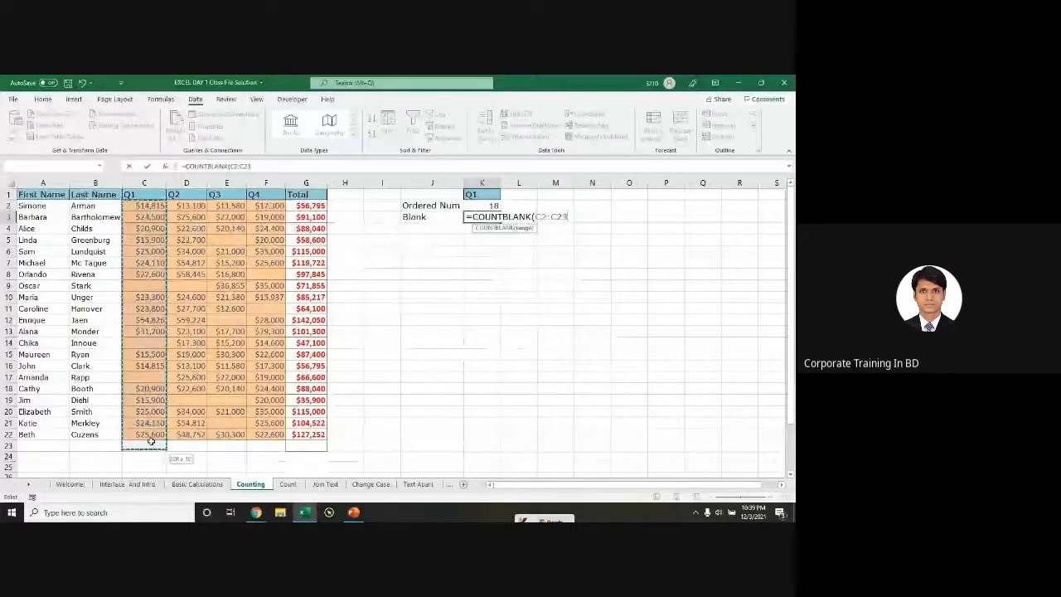
{"action": "key", "text": "Return"}
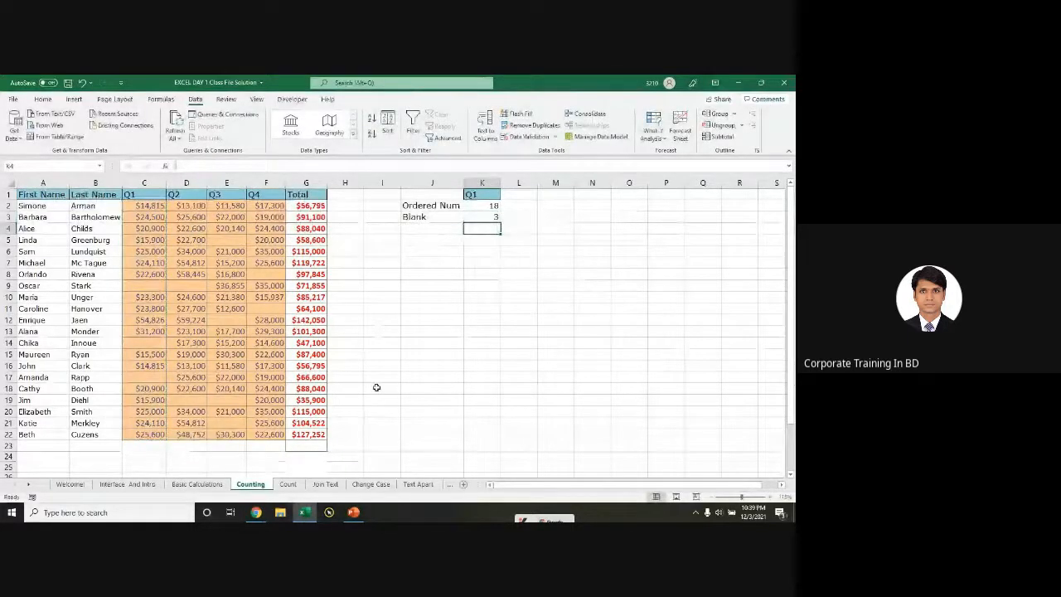
Step: On Join Text, inspect the CONCAT formula in C3 and the ampersand formula in C4
{"action": "left_click", "coordinate": [325, 484]}
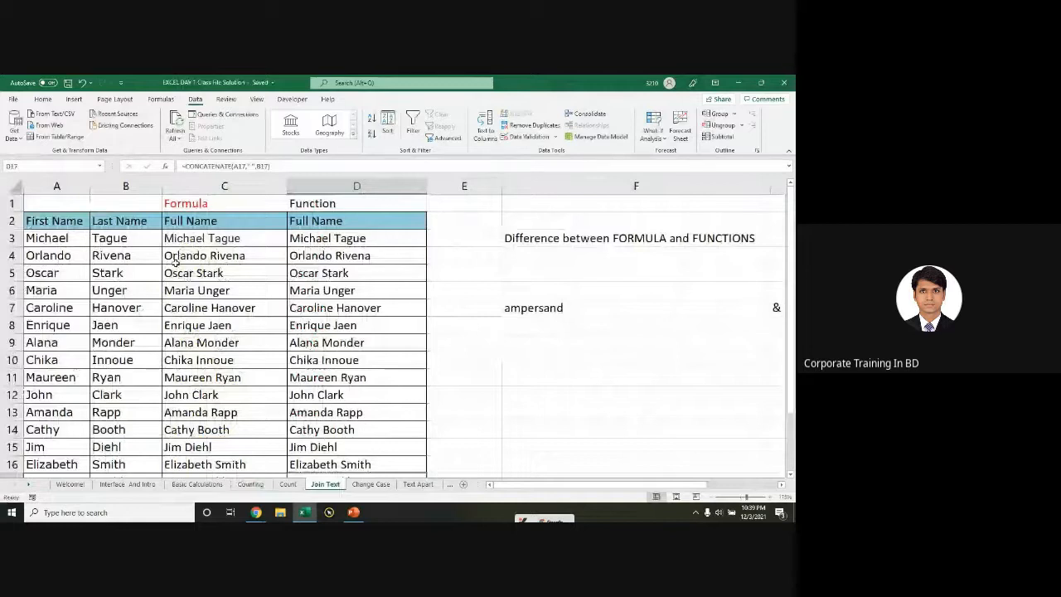
{"action": "double_click", "coordinate": [224, 239]}
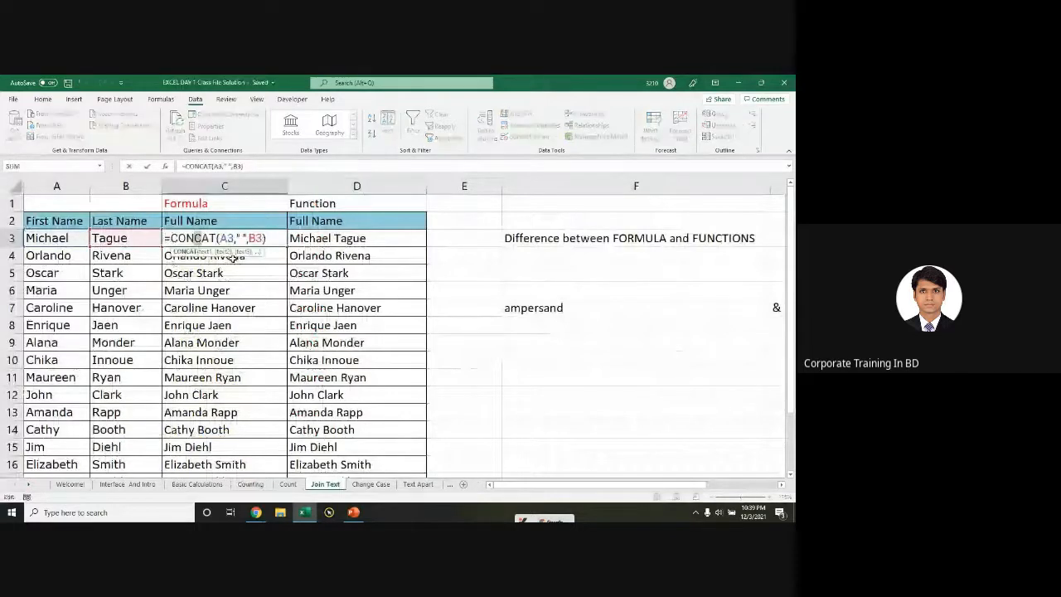
{"action": "key", "text": "Escape"}
{"action": "double_click", "coordinate": [278, 237]}
{"action": "left_click", "coordinate": [229, 256]}
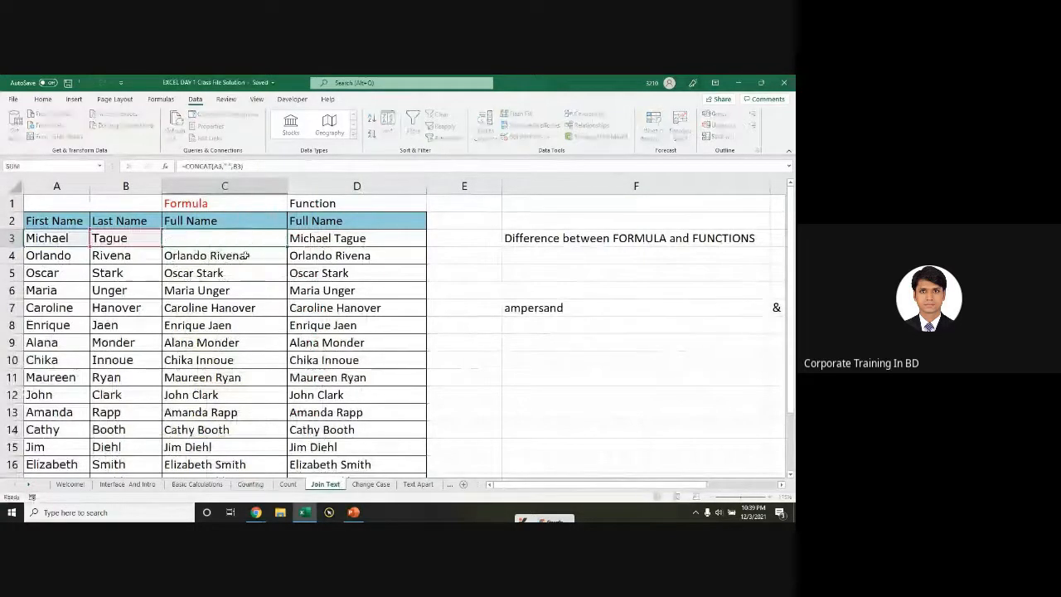
{"action": "double_click", "coordinate": [229, 259]}
{"action": "key", "text": "Escape"}
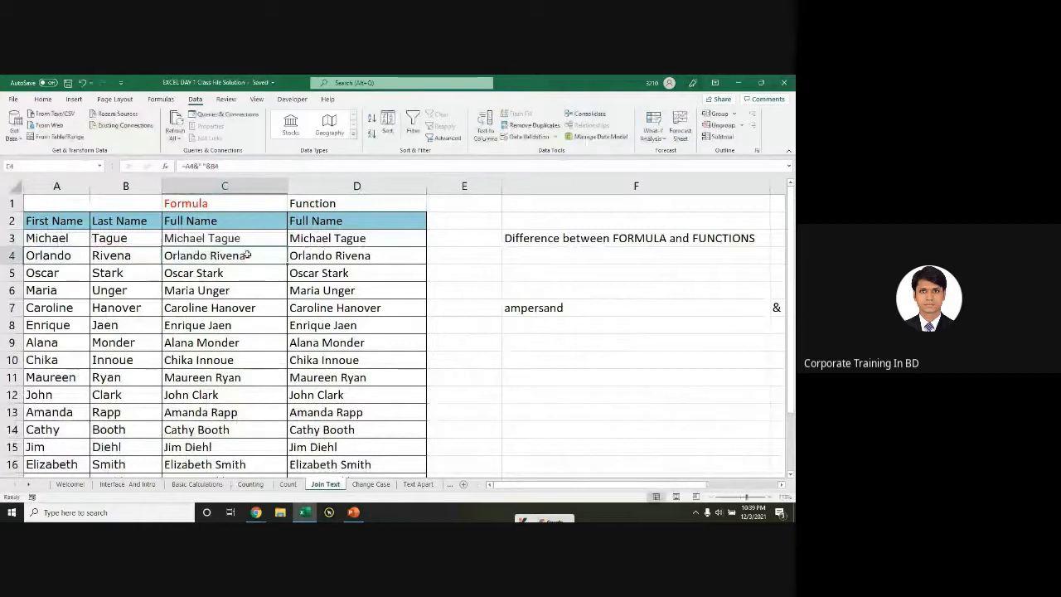
Step: Clear C4 and copy C6's ampersand join formula up into C3:C5
{"action": "left_click_drag", "start_coordinate": [287, 266], "coordinate": [277, 240]}
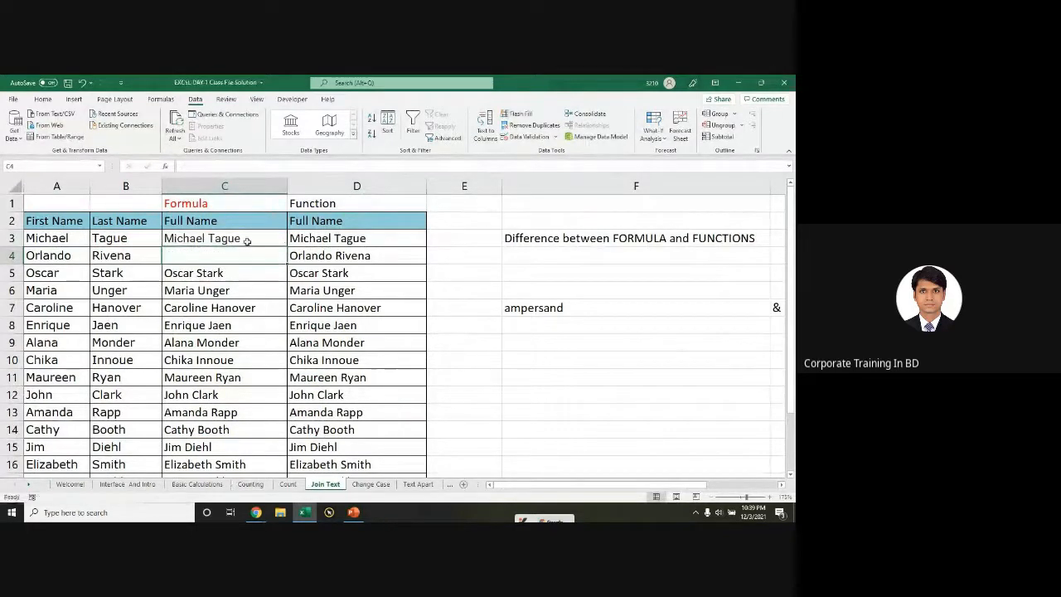
{"action": "double_click", "coordinate": [247, 240]}
{"action": "key", "text": "Return"}
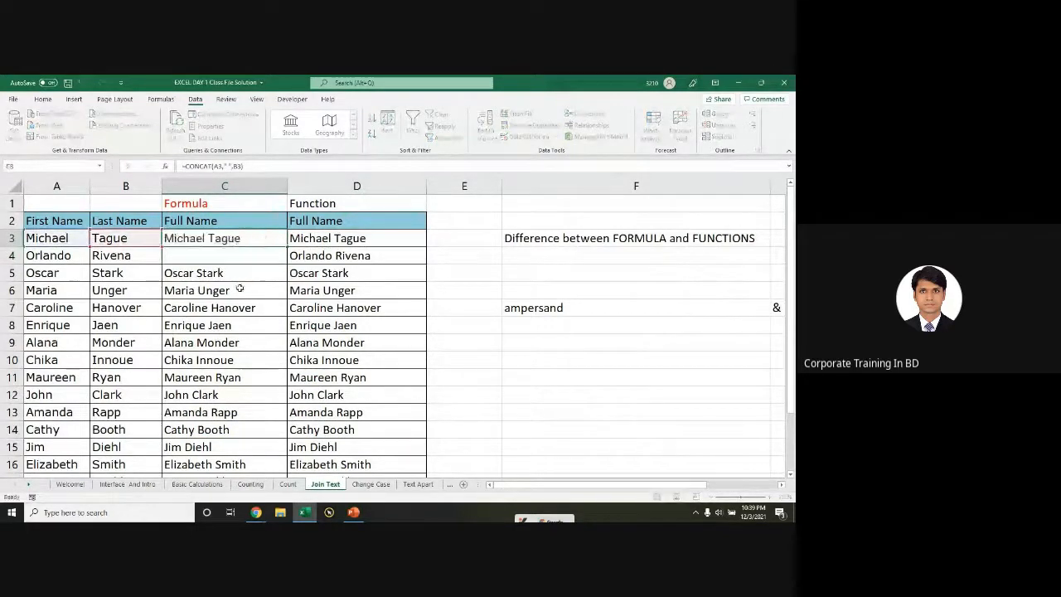
{"action": "left_click", "coordinate": [239, 291]}
{"action": "left_click_drag", "start_coordinate": [287, 302], "coordinate": [282, 237]}
Step: Review C3's new ampersand join, D3's CONCATENATE formula and the formulas-versus-functions note
{"action": "double_click", "coordinate": [255, 239]}
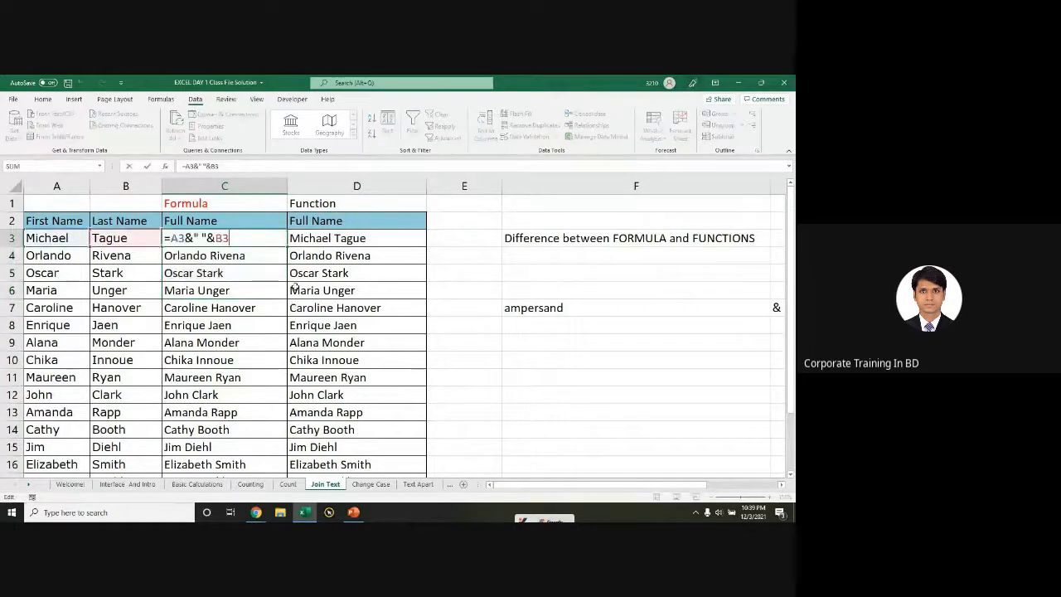
{"action": "double_click", "coordinate": [356, 239]}
{"action": "left_click", "coordinate": [522, 232]}
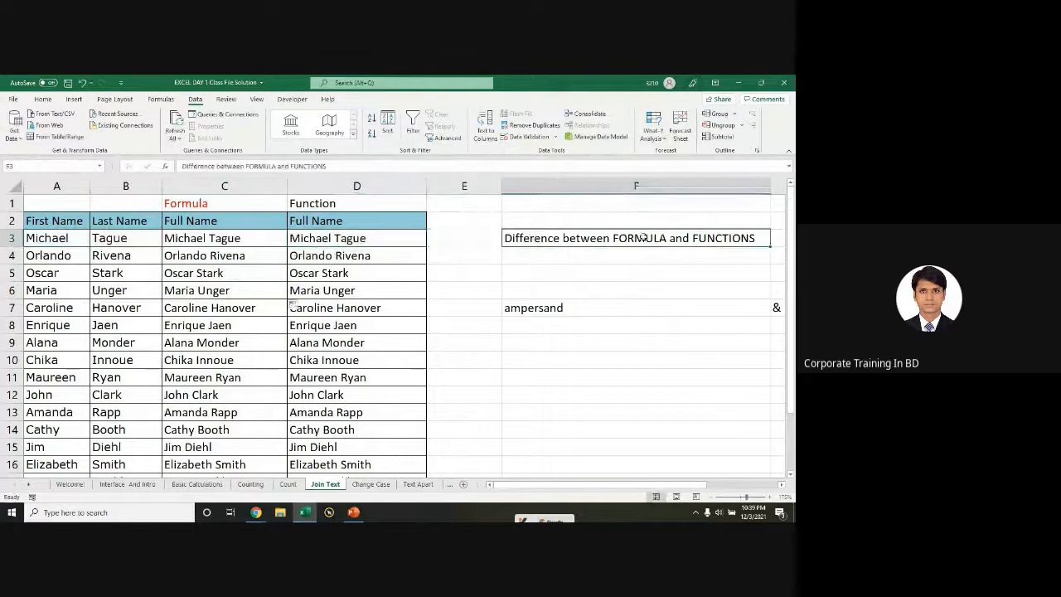
Step: On Change Case, clear the existing case-conversion results
{"action": "left_click", "coordinate": [370, 484]}
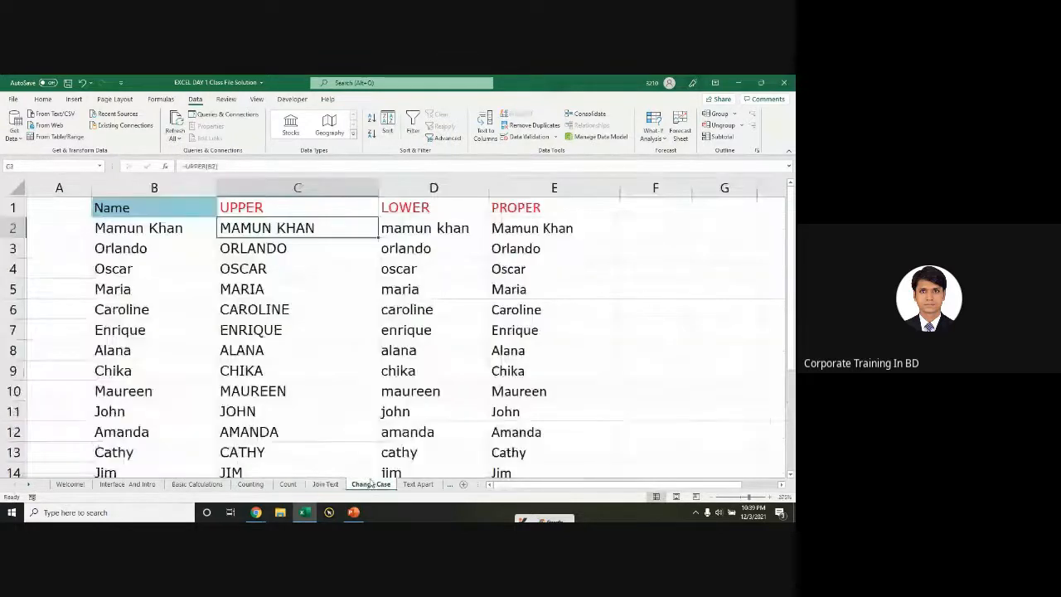
{"action": "double_click", "coordinate": [254, 231]}
{"action": "key", "text": "Escape"}
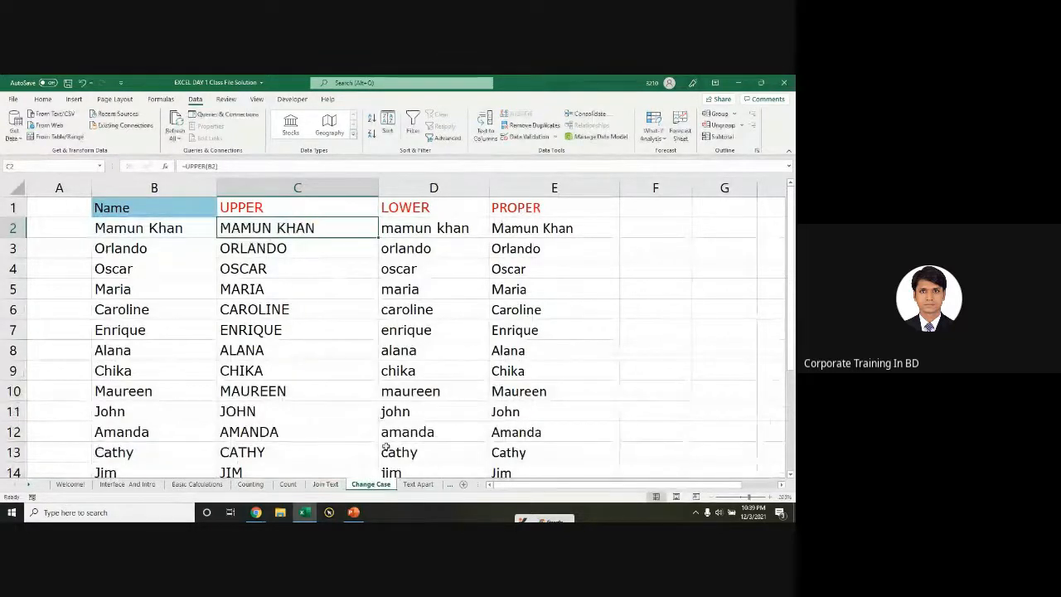
{"action": "scroll", "coordinate": [387, 447], "scroll_direction": "down", "scroll_amount": 1}
{"action": "left_click_drag", "start_coordinate": [302, 225], "coordinate": [497, 509]}
{"action": "key", "text": "Delete"}
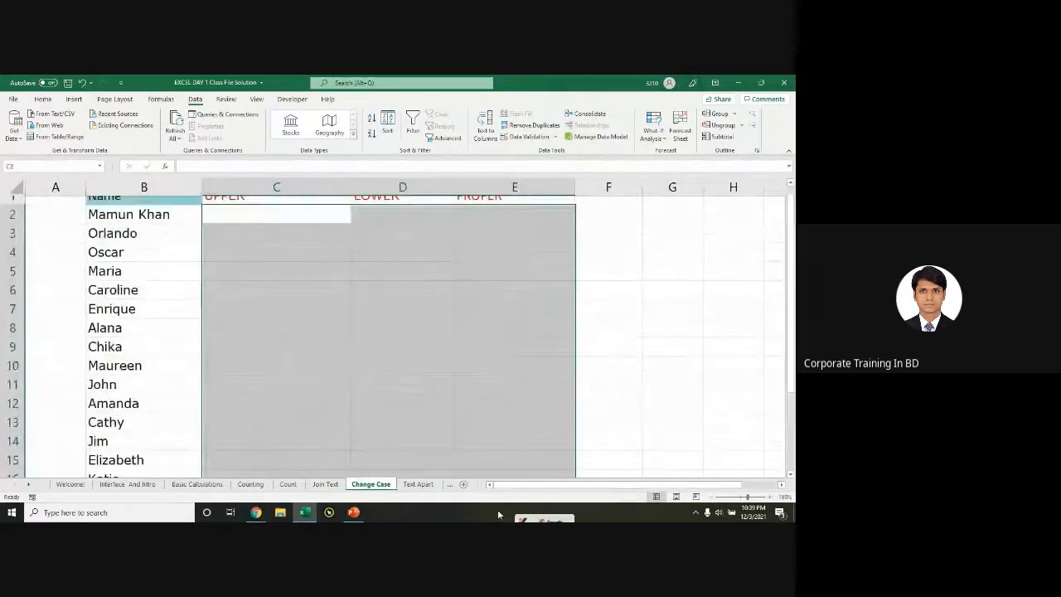
{"action": "left_click", "coordinate": [270, 338]}
Step: Enter =UPPER(B2) in C2 and fill it down the whole name list
{"action": "left_click", "coordinate": [127, 221]}
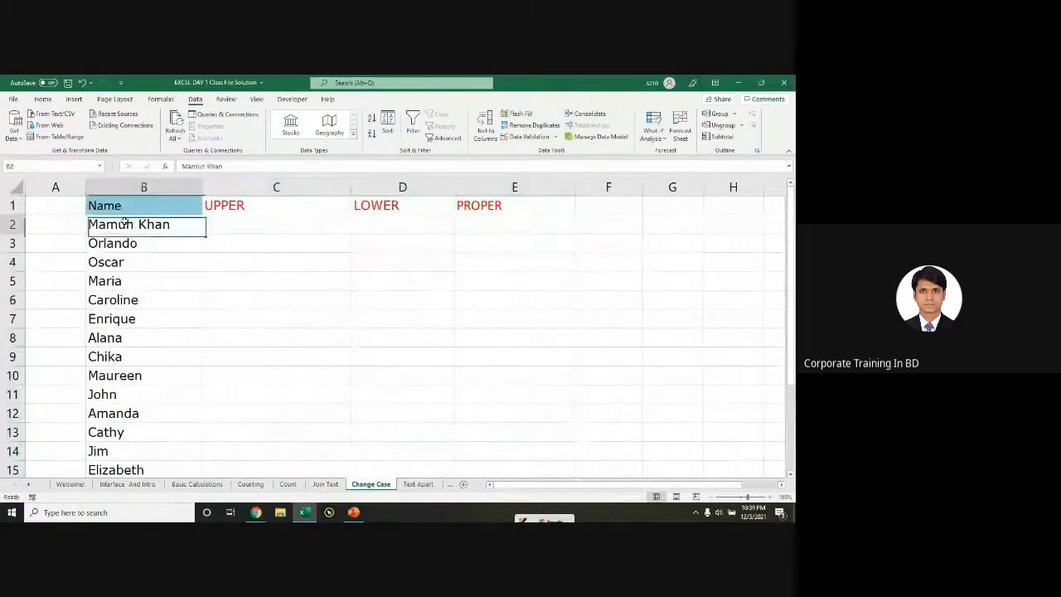
{"action": "left_click", "coordinate": [236, 225]}
{"action": "type", "text": "="}
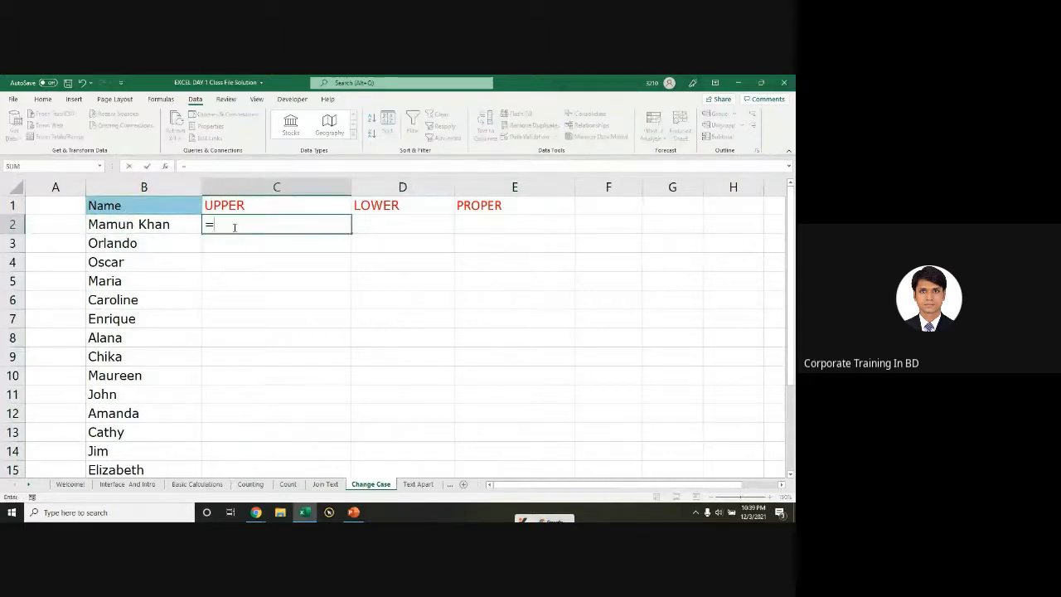
{"action": "type", "text": "upp"}
{"action": "key", "text": "Tab"}
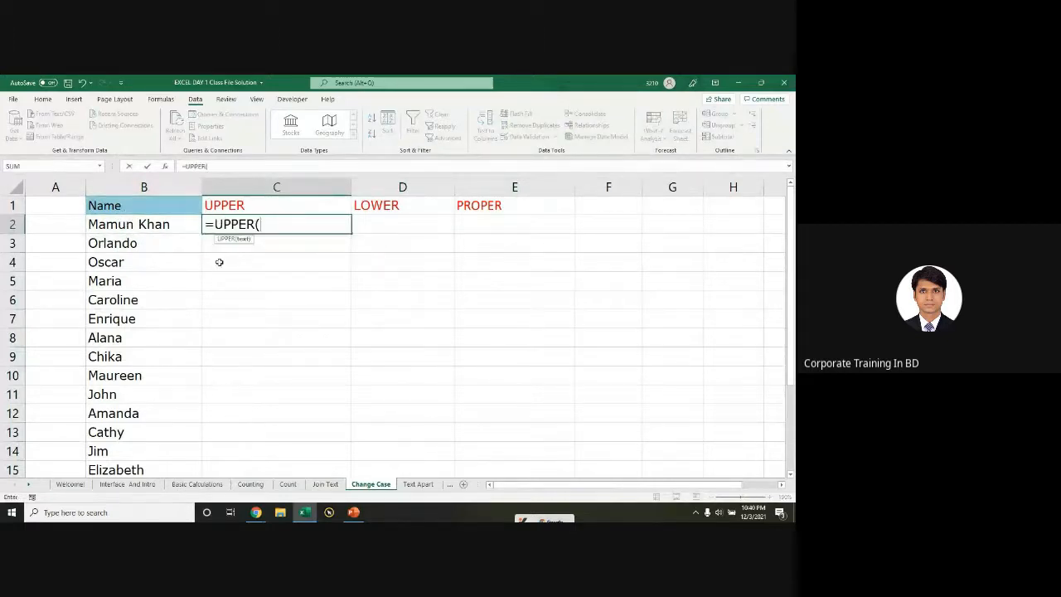
{"action": "left_click", "coordinate": [127, 225]}
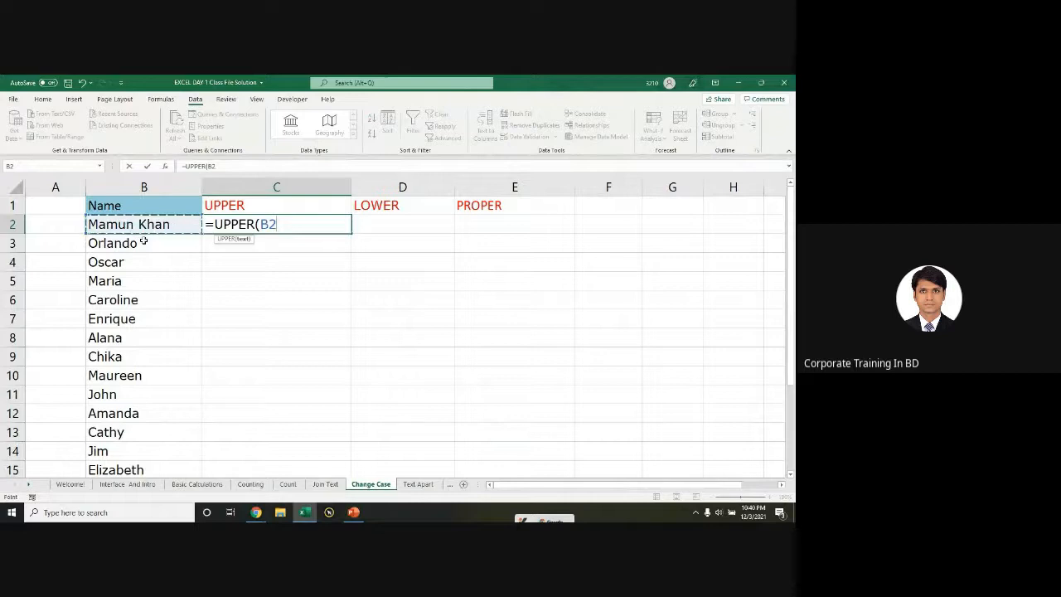
{"action": "key", "text": "Return"}
{"action": "left_click", "coordinate": [331, 225]}
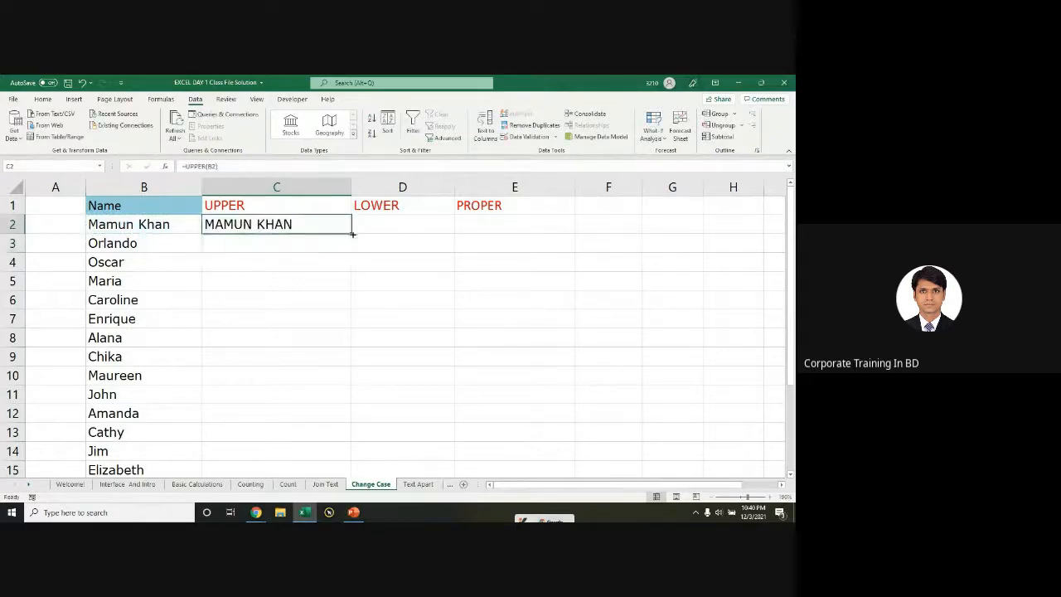
{"action": "double_click", "coordinate": [352, 234]}
Step: Enter =LOWER(C2) in D2 to lowercase the first name
{"action": "left_click", "coordinate": [375, 228]}
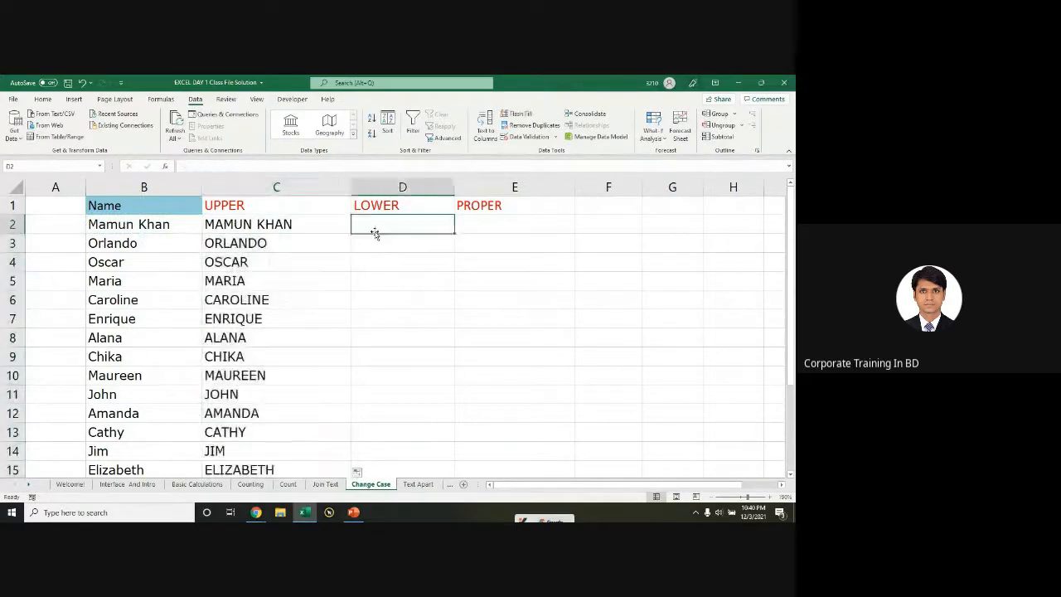
{"action": "type", "text": "=lowe"}
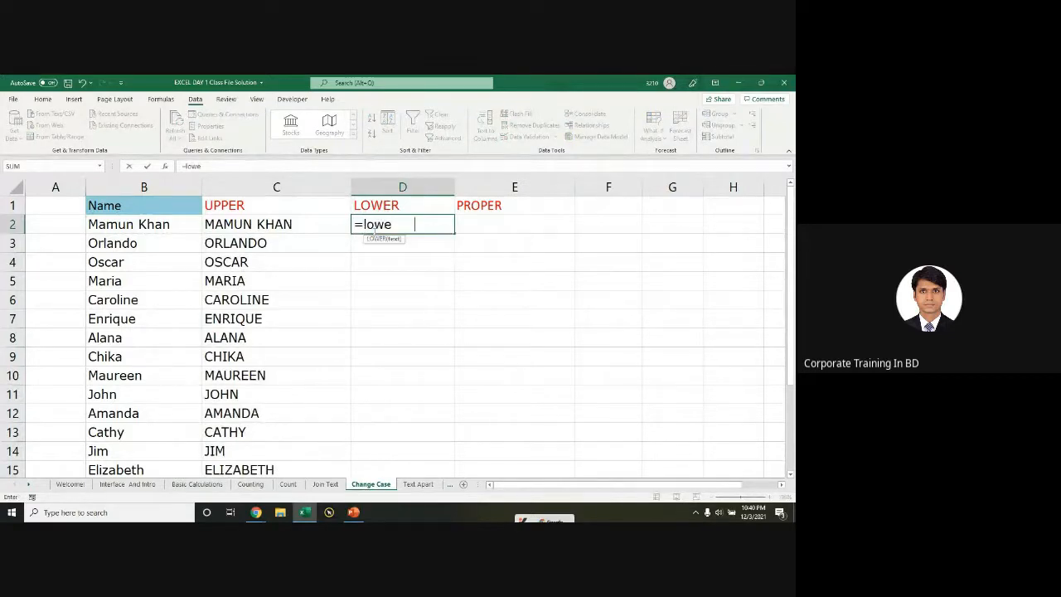
{"action": "key", "text": "Tab"}
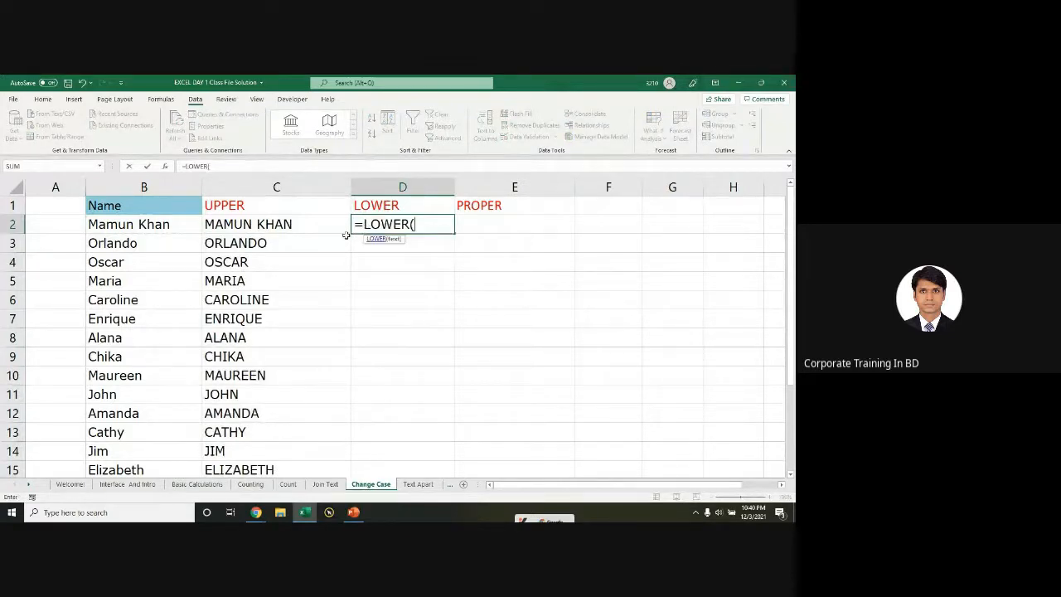
{"action": "left_click", "coordinate": [244, 225]}
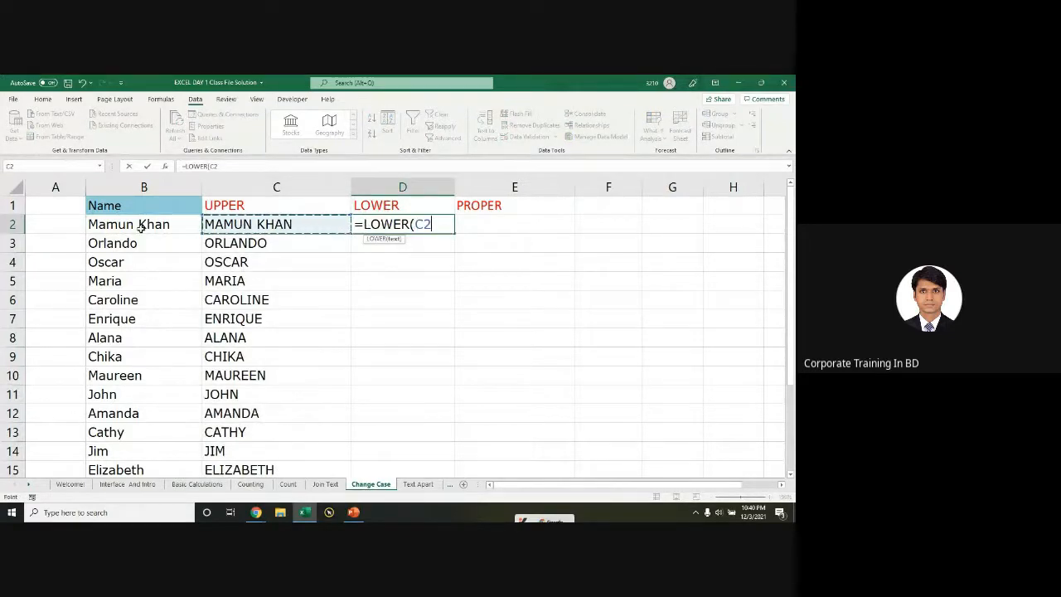
{"action": "type", "text": ")"}
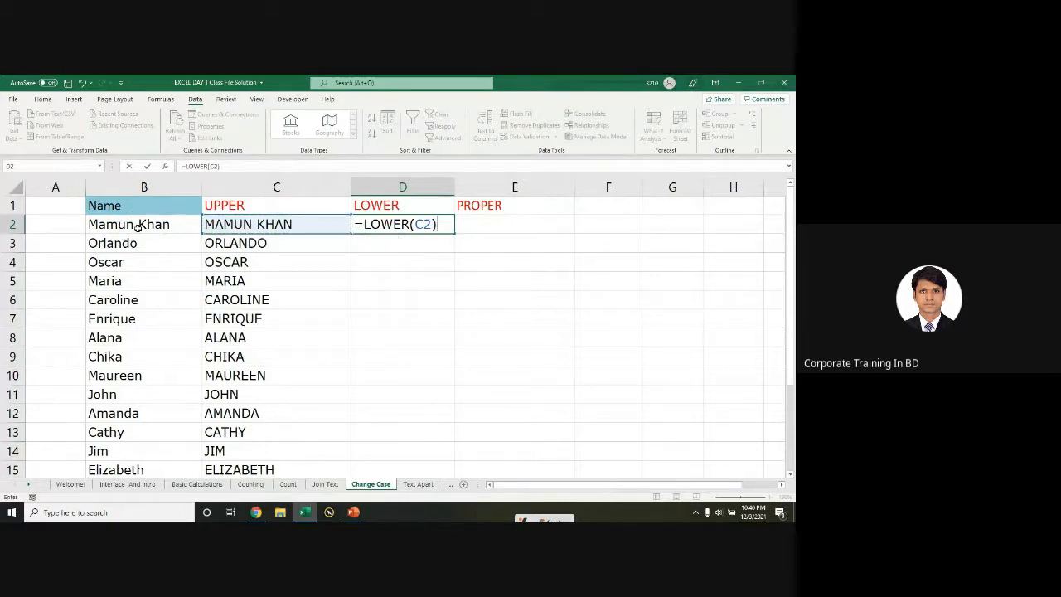
{"action": "key", "text": "Return"}
{"action": "left_click", "coordinate": [527, 229]}
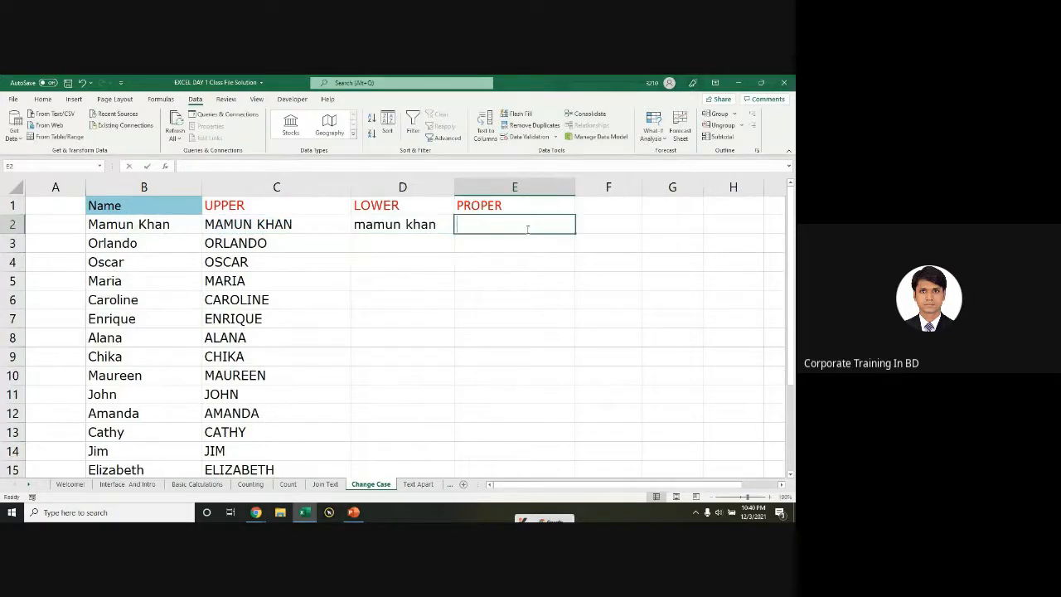
Step: Enter =PROPER(C2) in E2, switching its argument from B2 to C2
{"action": "type", "text": "=pro"}
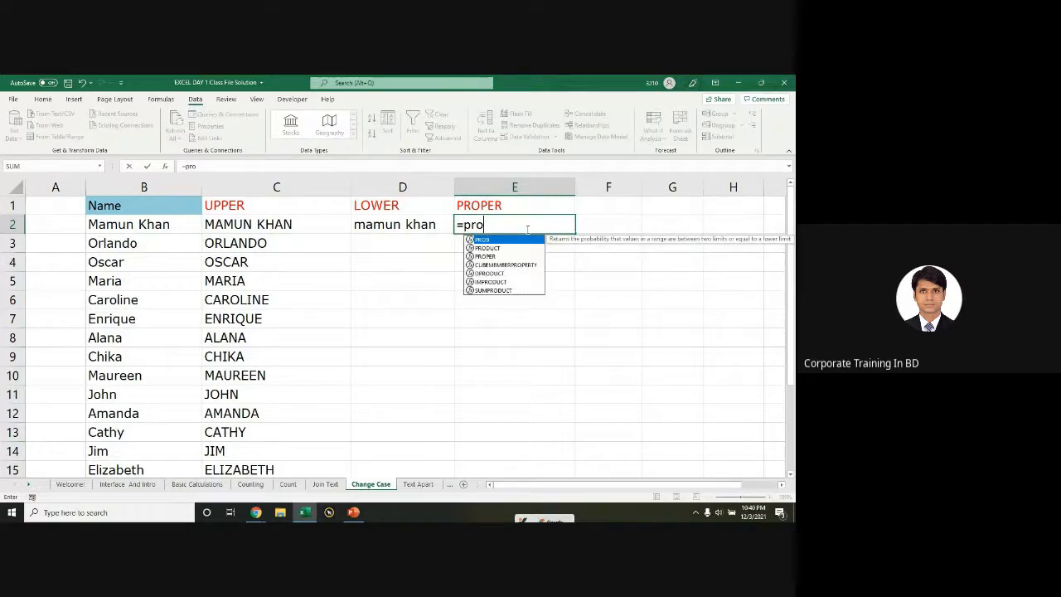
{"action": "type", "text": "p"}
{"action": "key", "text": "Tab"}
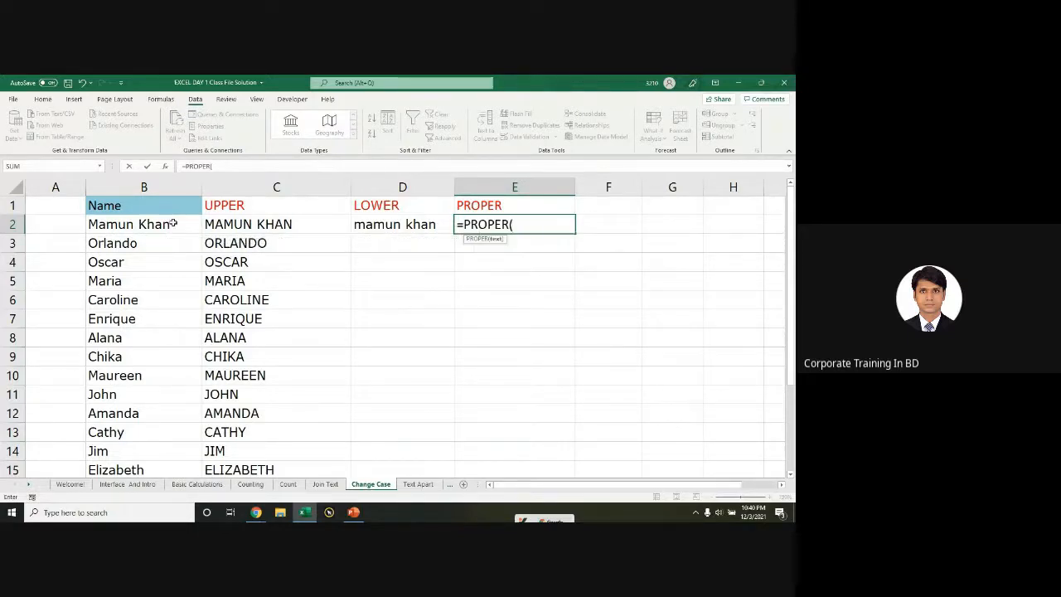
{"action": "left_click", "coordinate": [120, 227]}
{"action": "type", "text": ")"}
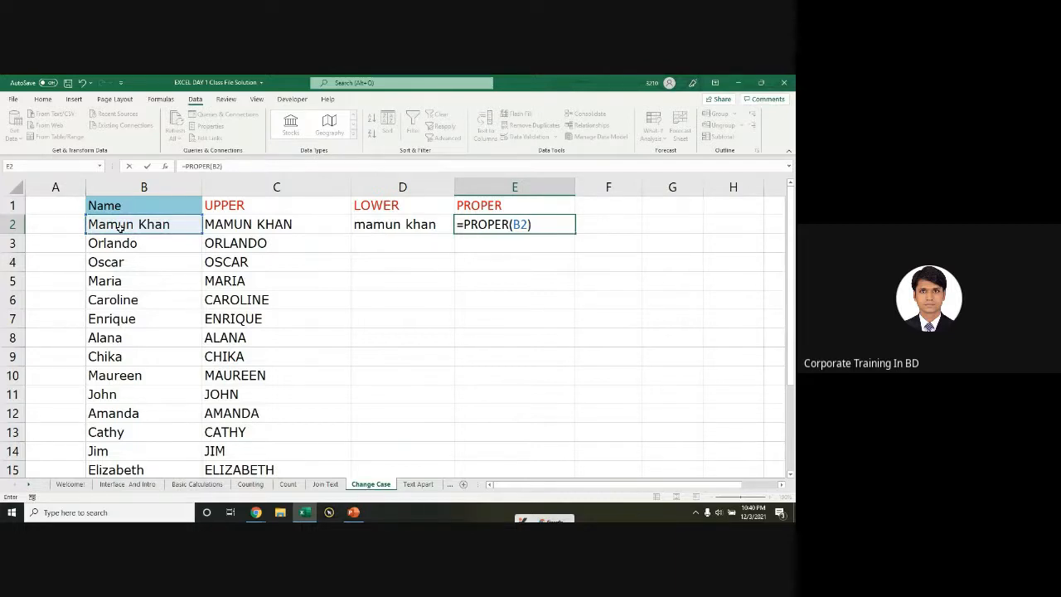
{"action": "key", "text": "BackSpace"}
{"action": "key", "text": "BackSpace"}
{"action": "key", "text": "BackSpace"}
{"action": "left_click", "coordinate": [292, 224]}
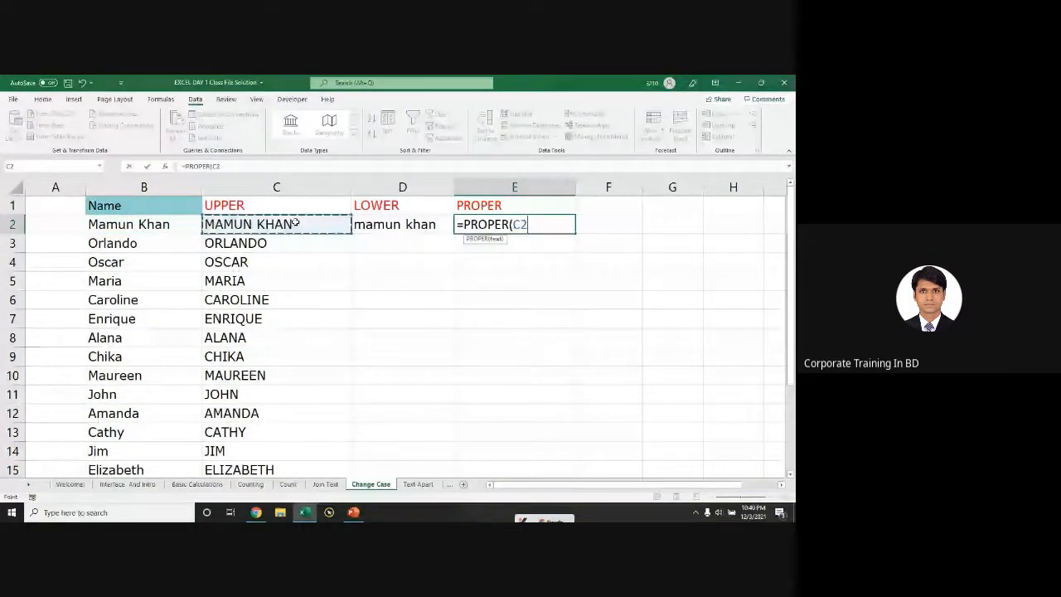
{"action": "type", "text": ")"}
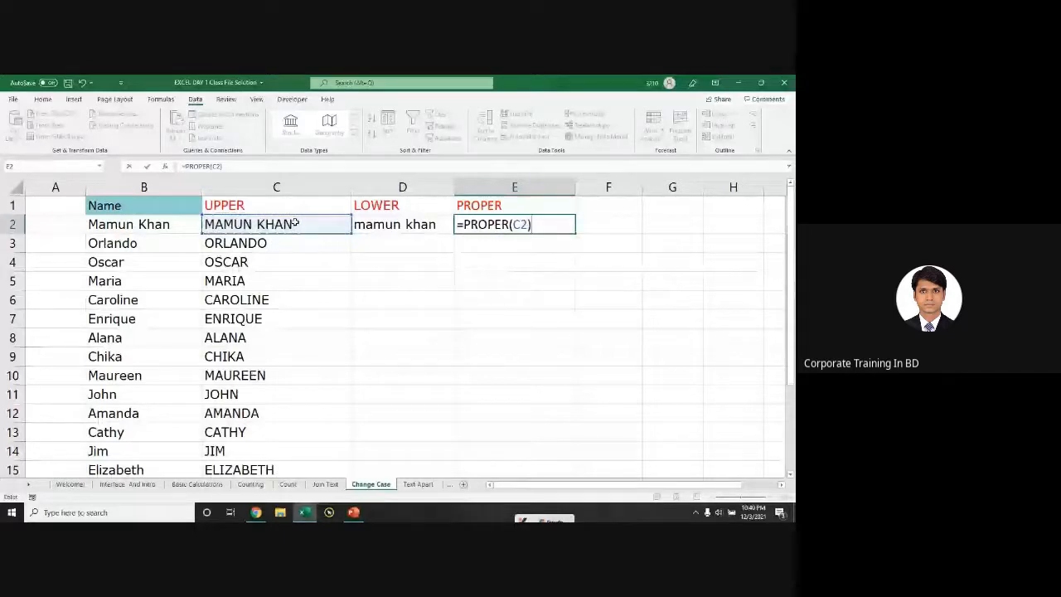
{"action": "key", "text": "Return"}
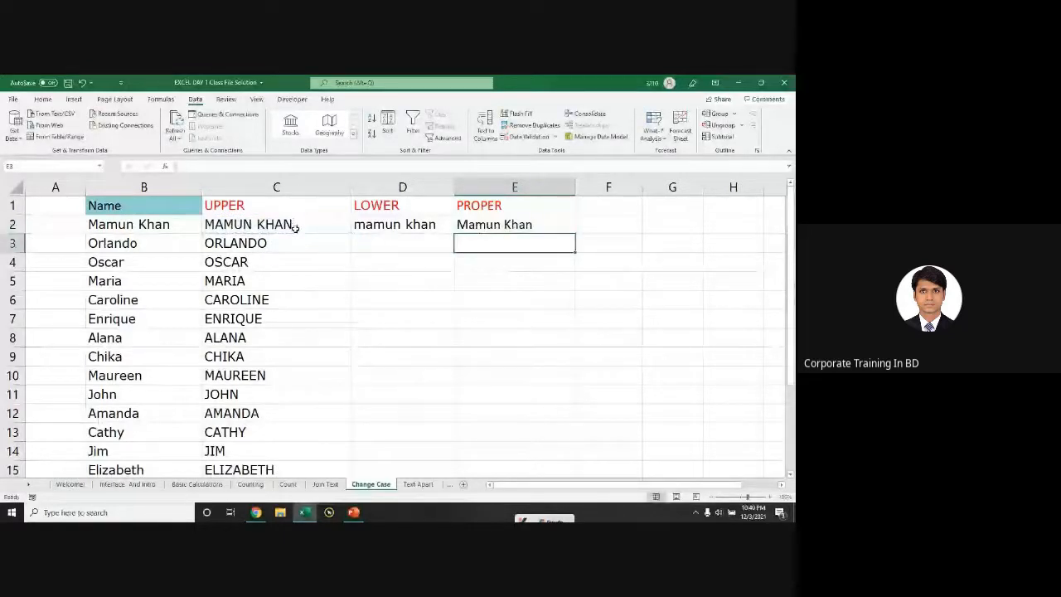
Step: Fill the PROPER formula down column E and the LOWER formula down column D
{"action": "left_click", "coordinate": [560, 230]}
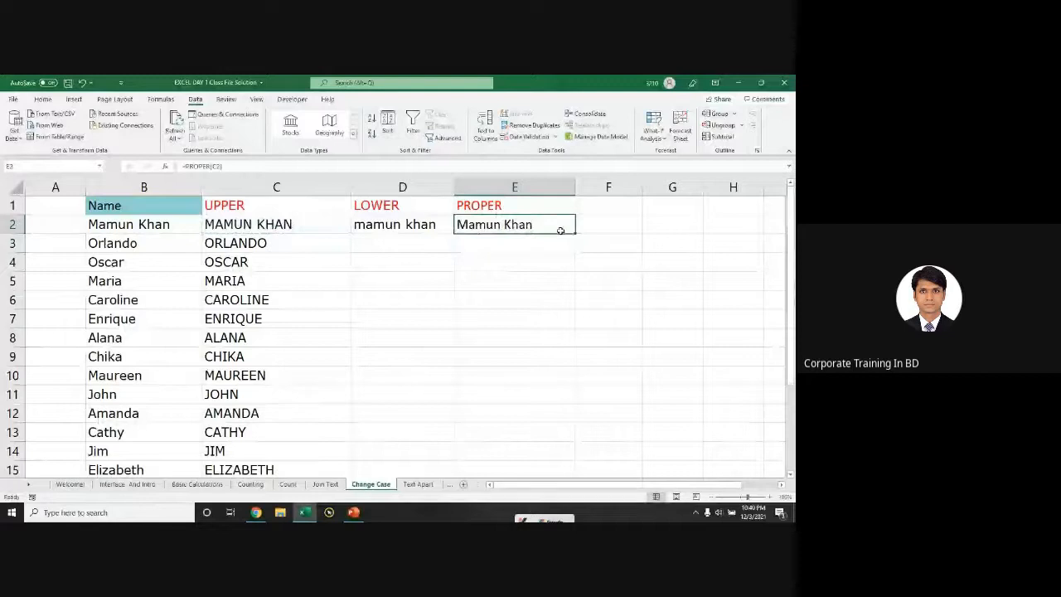
{"action": "double_click", "coordinate": [575, 234]}
{"action": "left_click", "coordinate": [453, 232]}
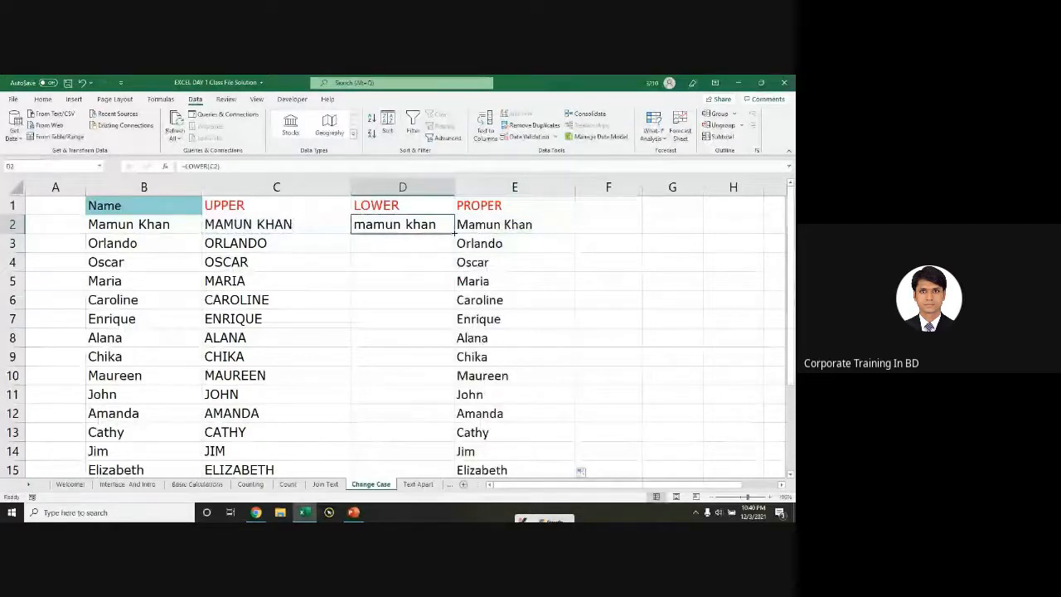
{"action": "double_click", "coordinate": [455, 234]}
{"action": "key", "text": "Left"}
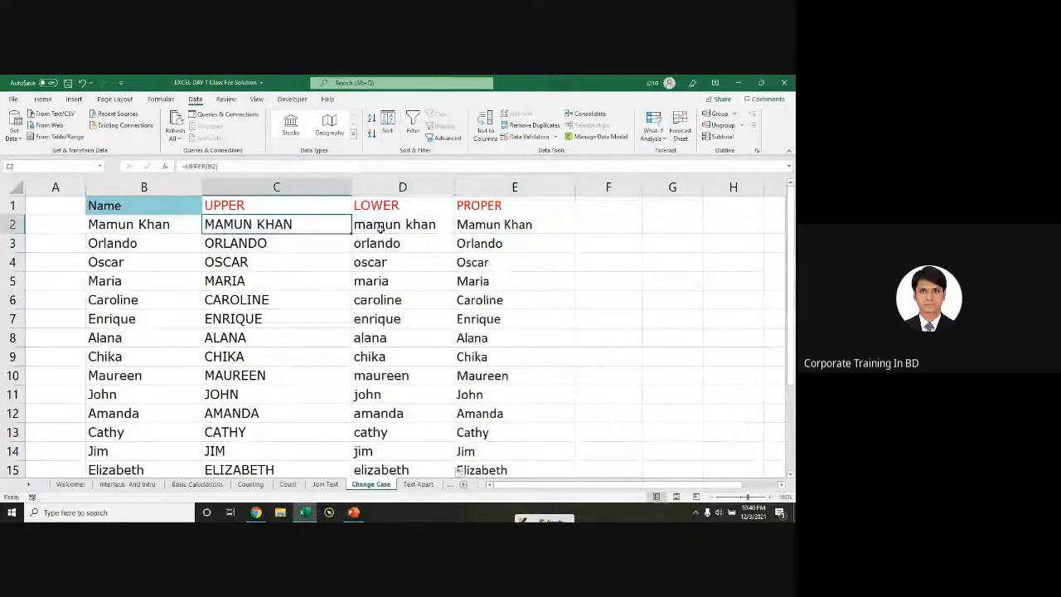
Step: Clear the proper-case results in E2:E17 and start a new formula in E2
{"action": "left_click", "coordinate": [477, 226]}
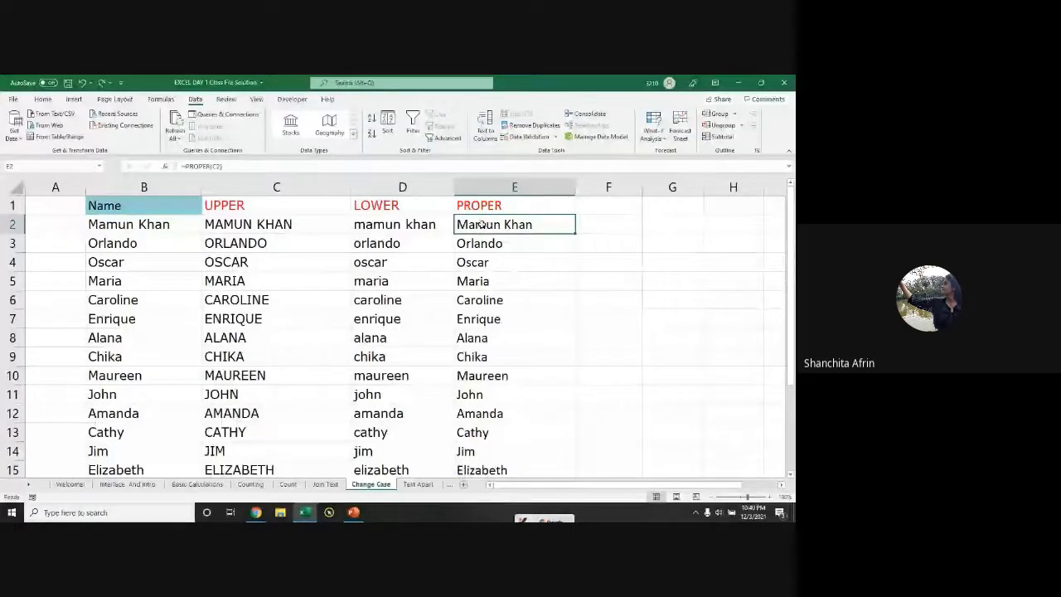
{"action": "key", "text": "ctrl+shift+Down"}
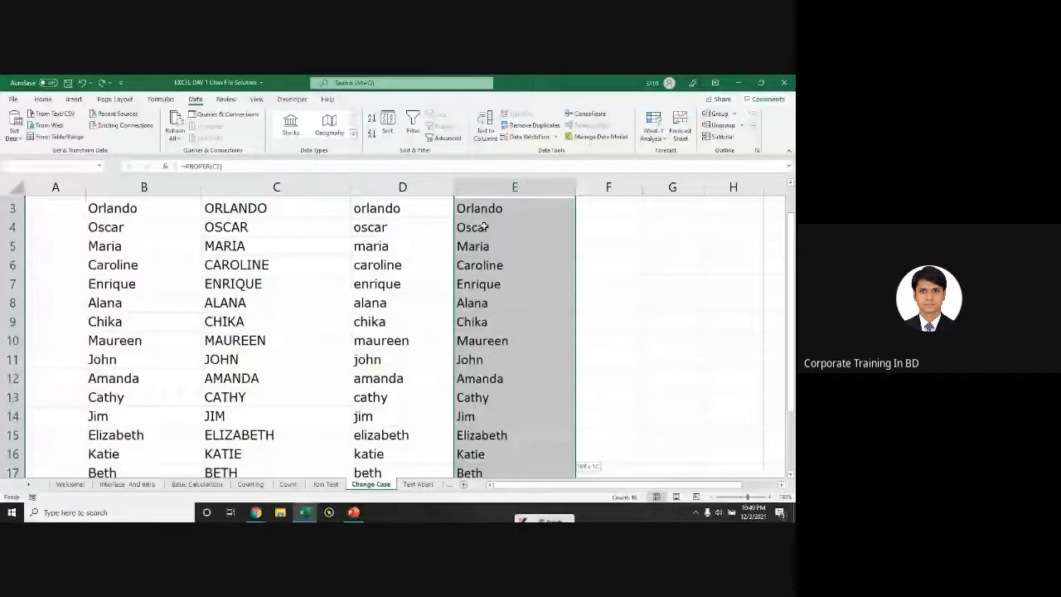
{"action": "key", "text": "Delete"}
{"action": "type", "text": "="}
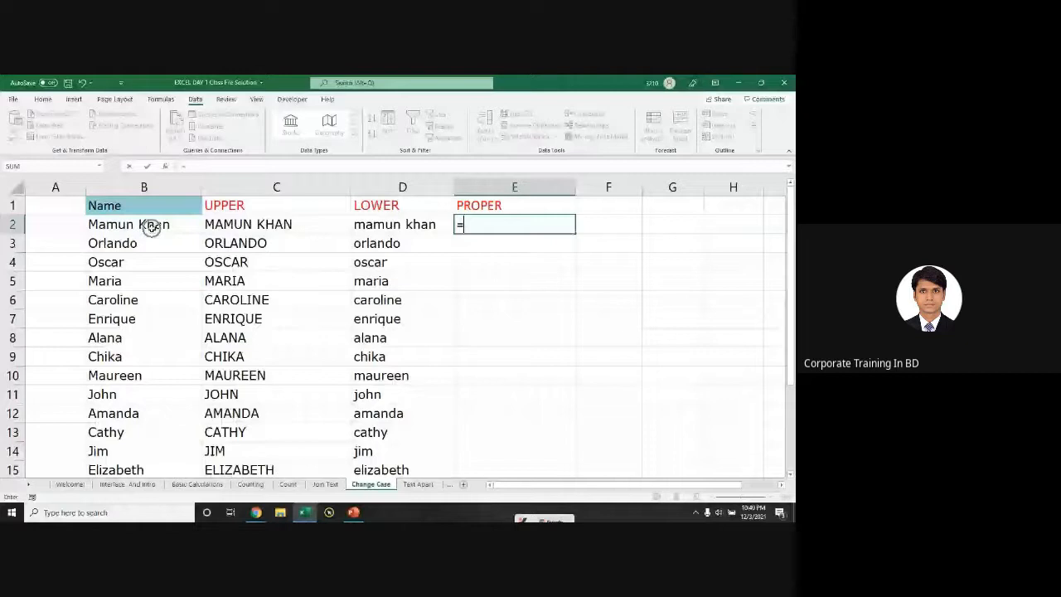
Step: Complete =PROPER(D2) in E2 and fill it down column E
{"action": "type", "text": "pro"}
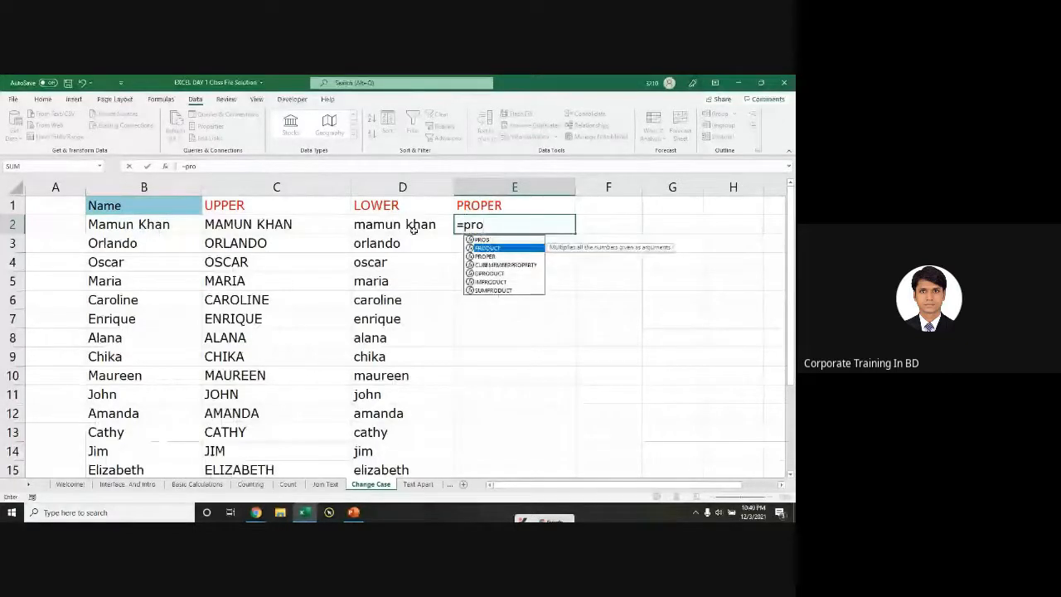
{"action": "key", "text": "Down"}
{"action": "key", "text": "Down"}
{"action": "key", "text": "Tab"}
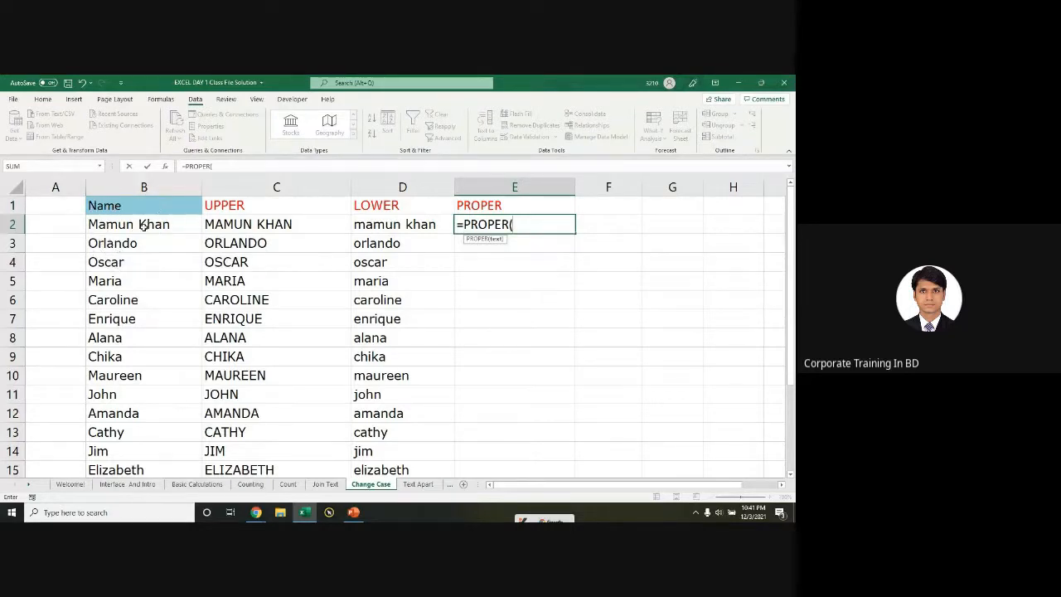
{"action": "left_click", "coordinate": [377, 226]}
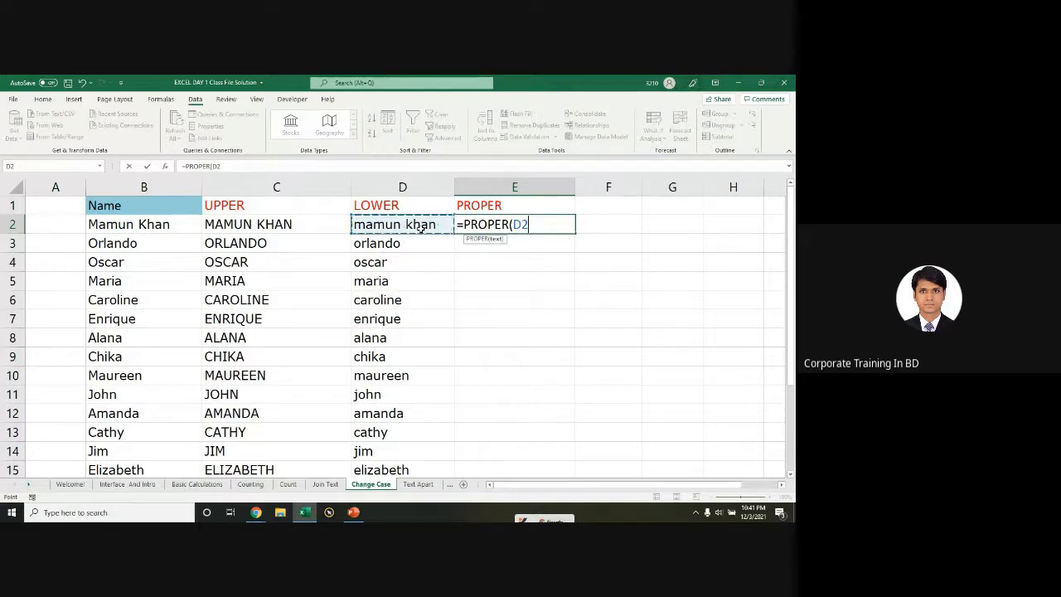
{"action": "key", "text": "Return"}
{"action": "left_click", "coordinate": [510, 226]}
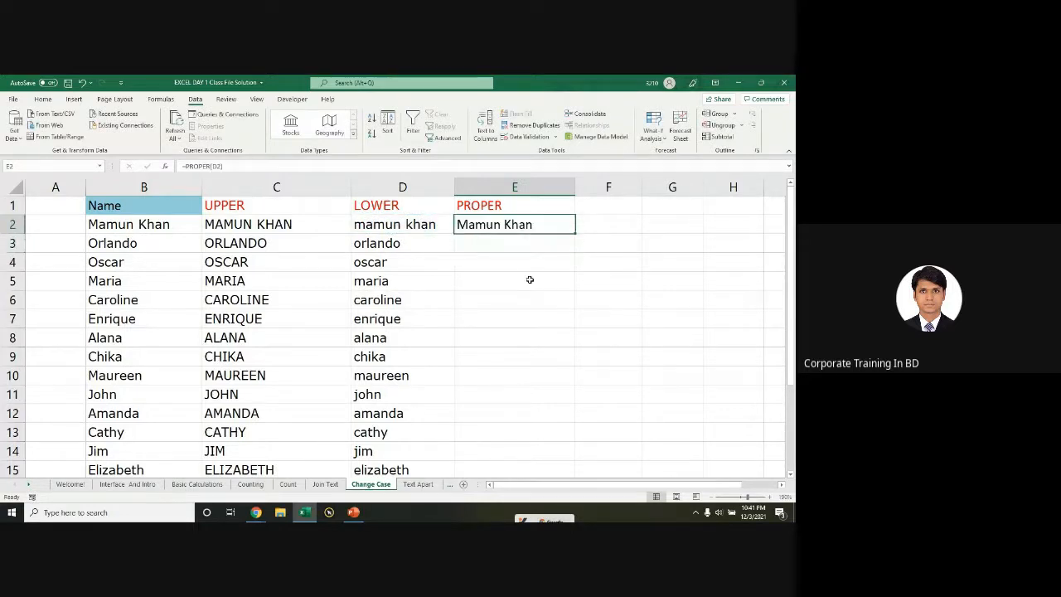
{"action": "double_click", "coordinate": [575, 233]}
Step: Review and re-edit E2's PROPER formula, comparing it with C2's UPPER formula
{"action": "double_click", "coordinate": [535, 230]}
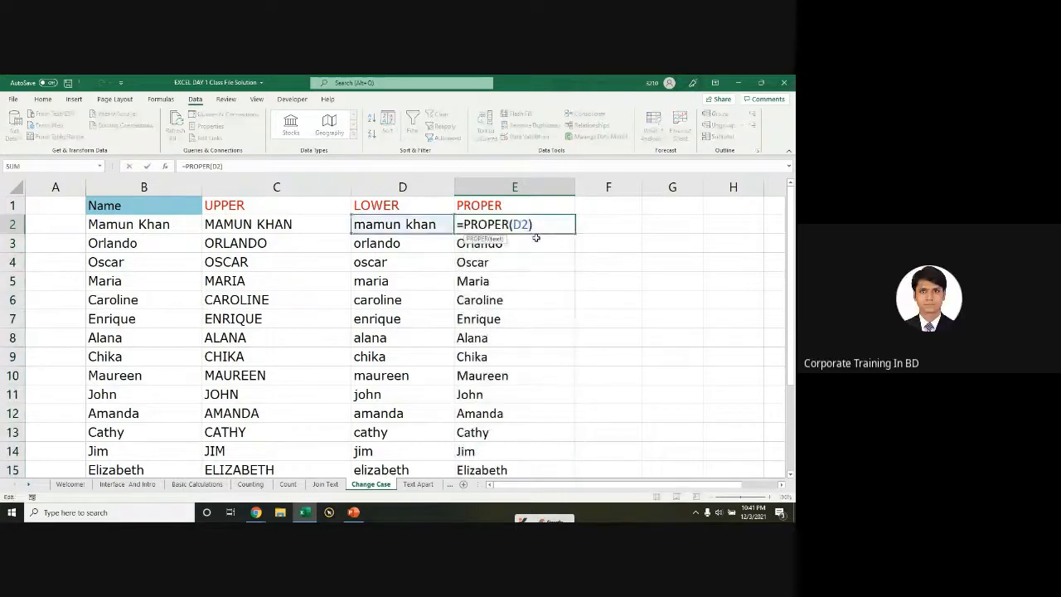
{"action": "key", "text": "Escape"}
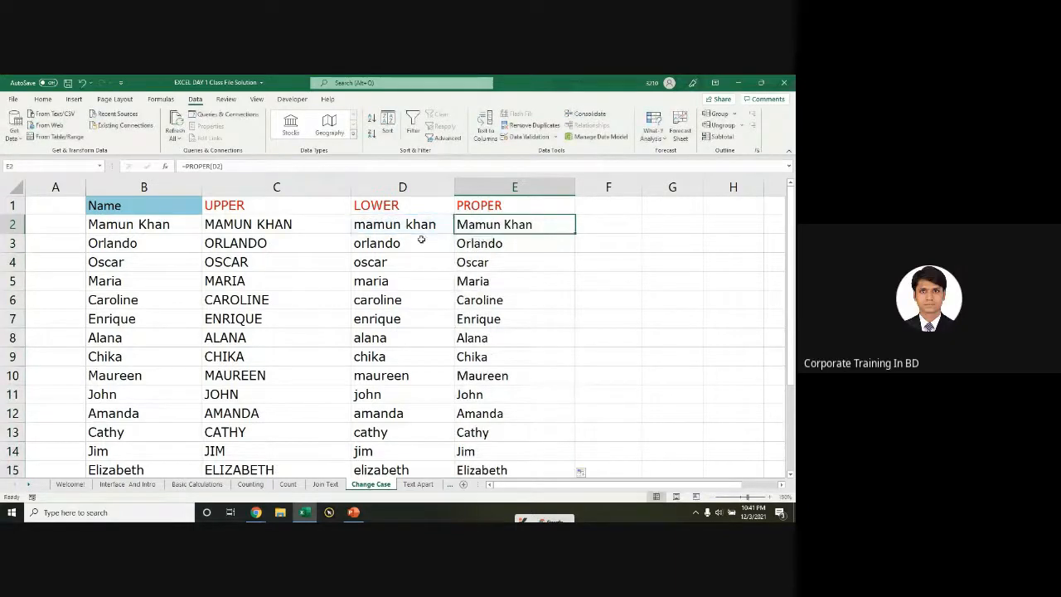
{"action": "double_click", "coordinate": [486, 225]}
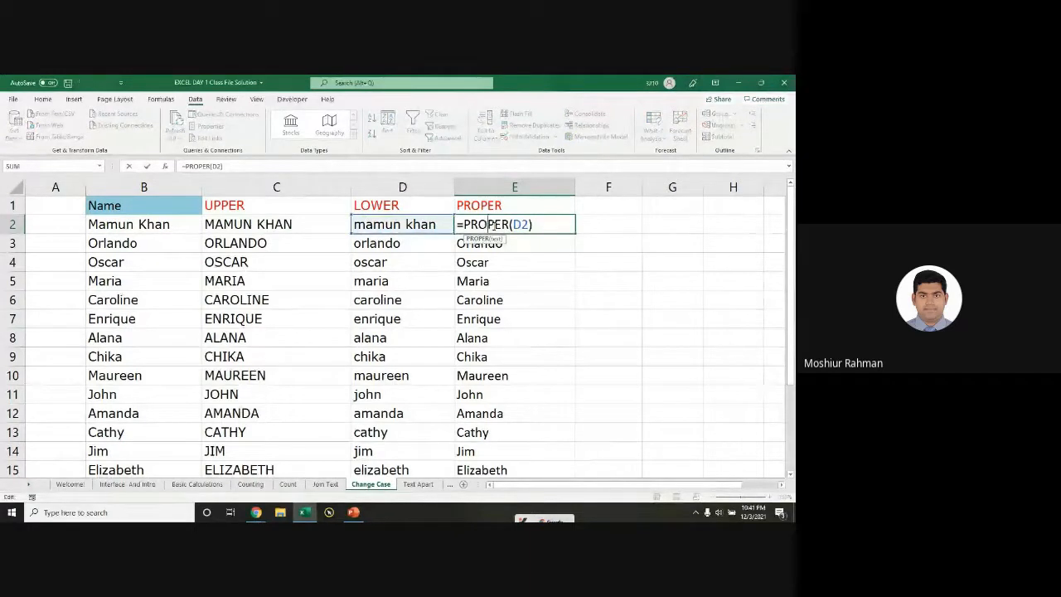
{"action": "key", "text": "Escape"}
{"action": "left_click", "coordinate": [605, 226]}
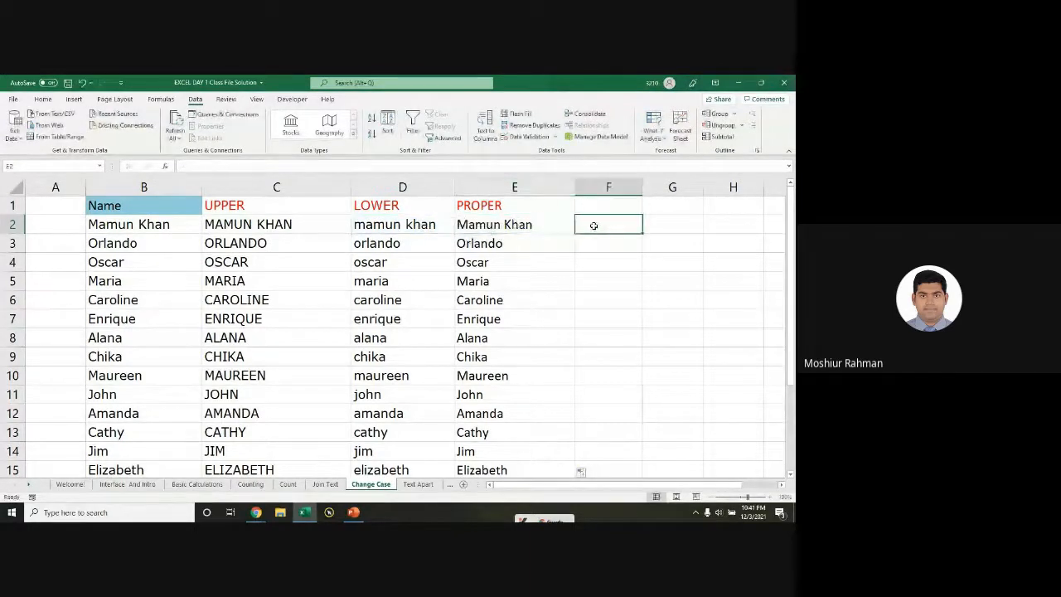
{"action": "double_click", "coordinate": [511, 223]}
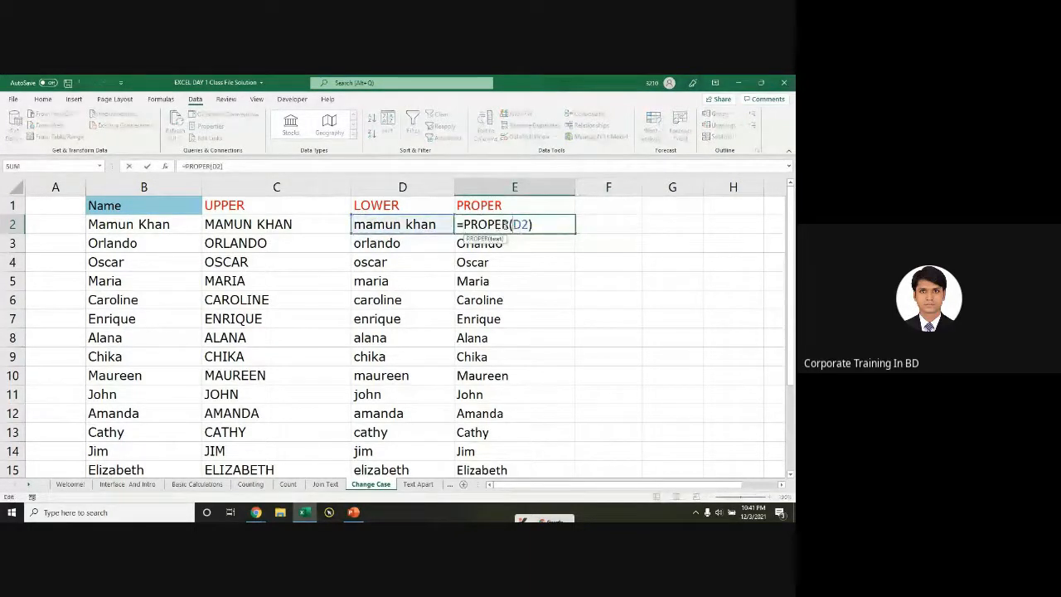
{"action": "double_click", "coordinate": [520, 224]}
{"action": "key", "text": "Return"}
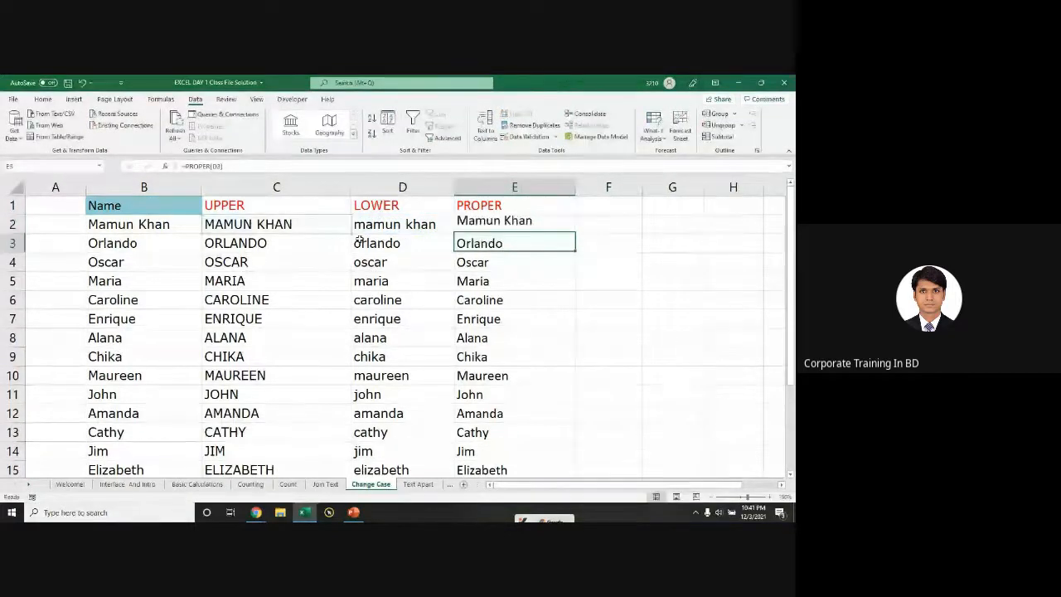
{"action": "double_click", "coordinate": [310, 224]}
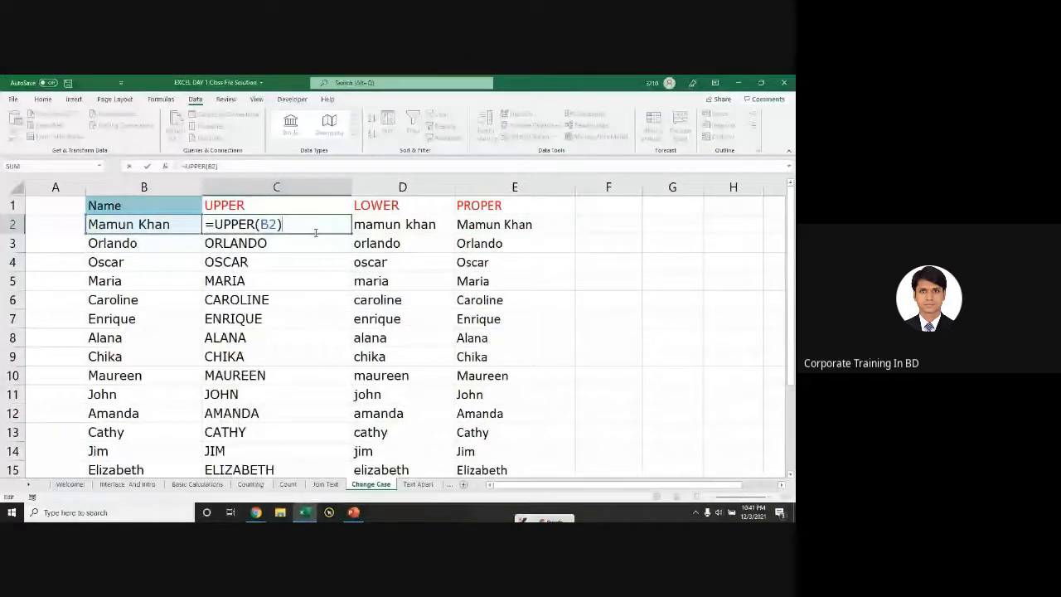
{"action": "key", "text": "Return"}
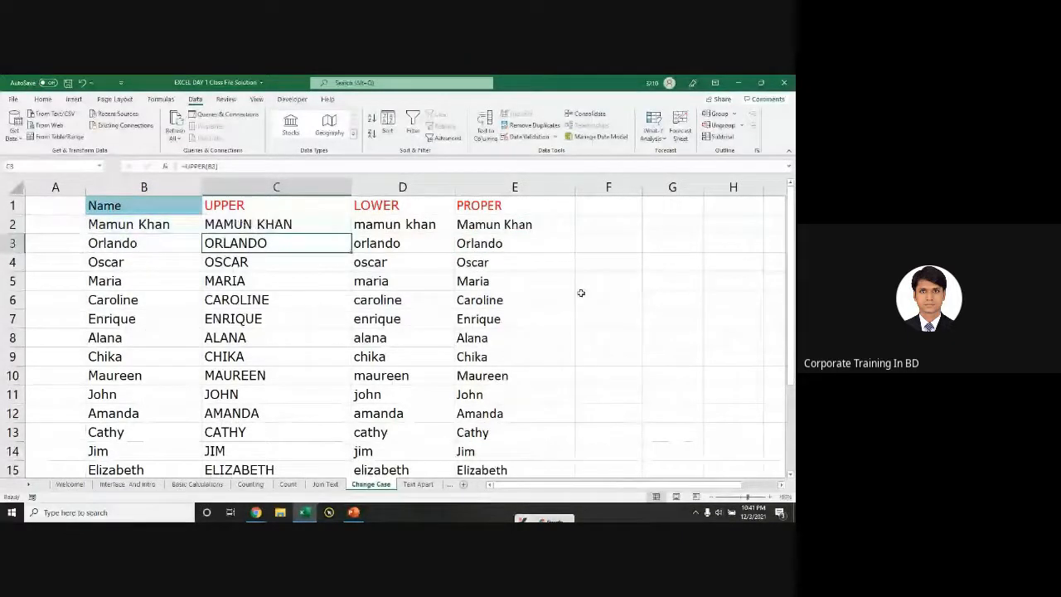
{"action": "double_click", "coordinate": [539, 225]}
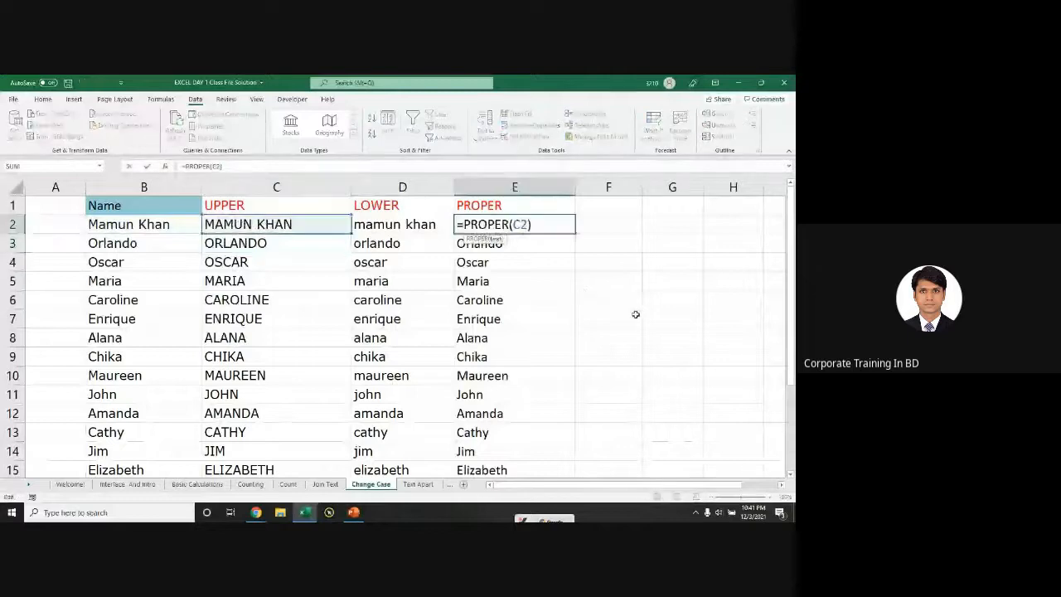
{"action": "key", "text": "ctrl+Return"}
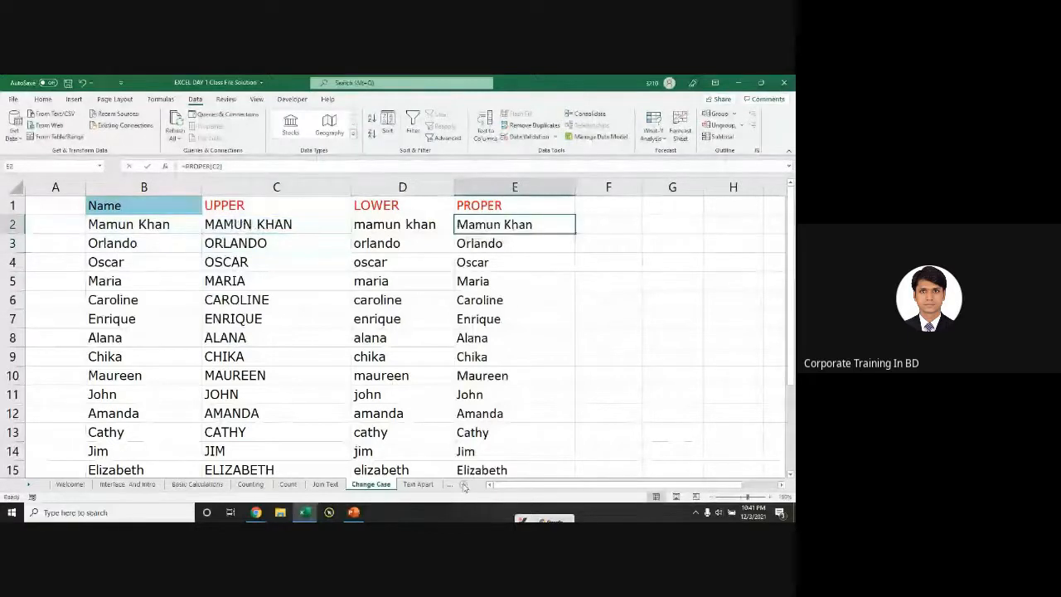
Step: Select the converted names in C2:E11, recheck C2's UPPER formula, then go to Text Apart
{"action": "left_click_drag", "start_coordinate": [276, 224], "coordinate": [516, 396]}
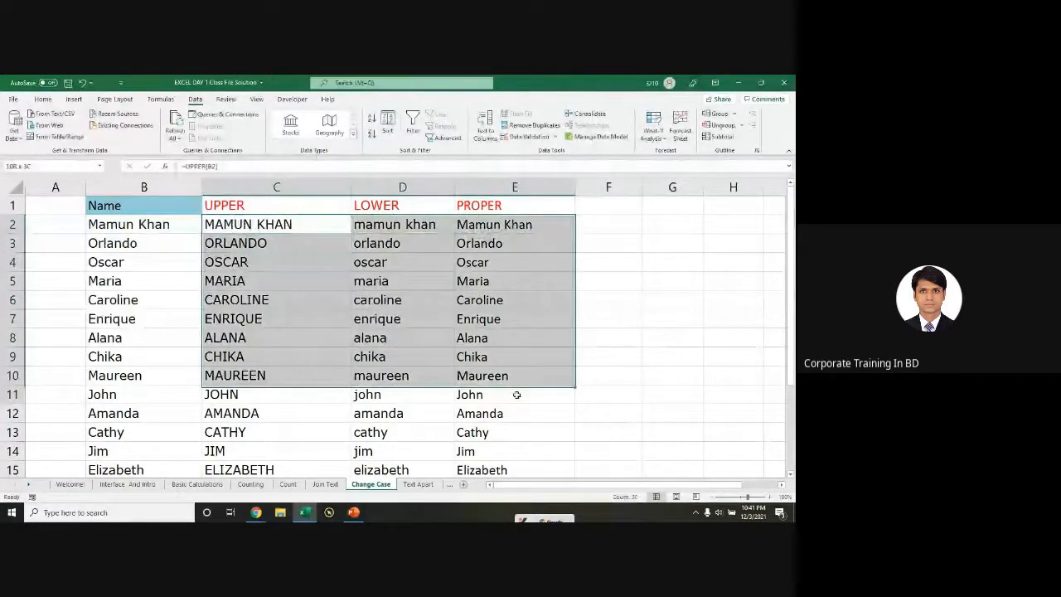
{"action": "scroll", "coordinate": [516, 395], "scroll_direction": "down", "scroll_amount": 1}
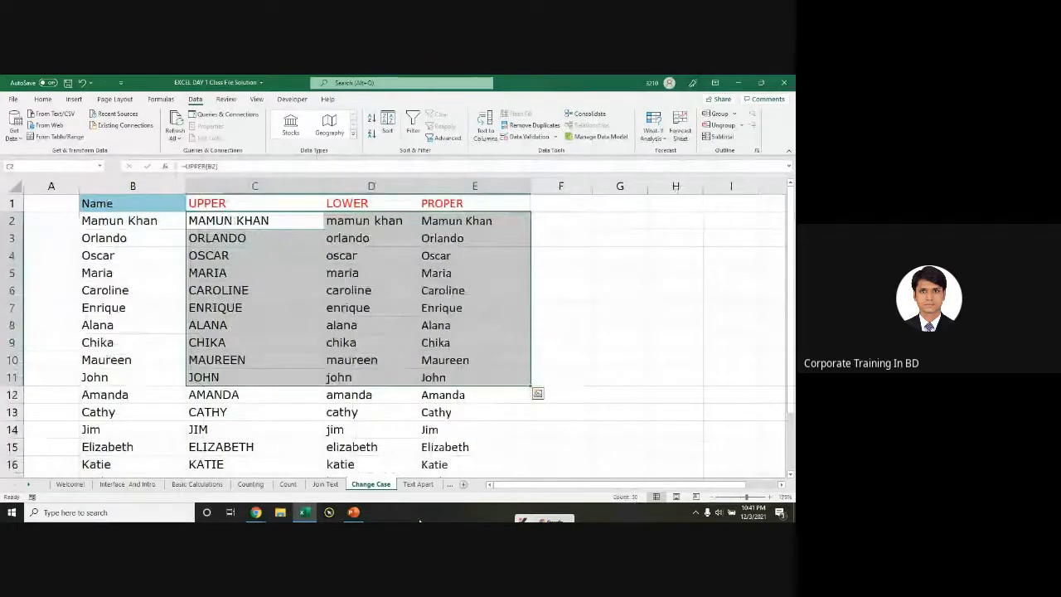
{"action": "double_click", "coordinate": [240, 221]}
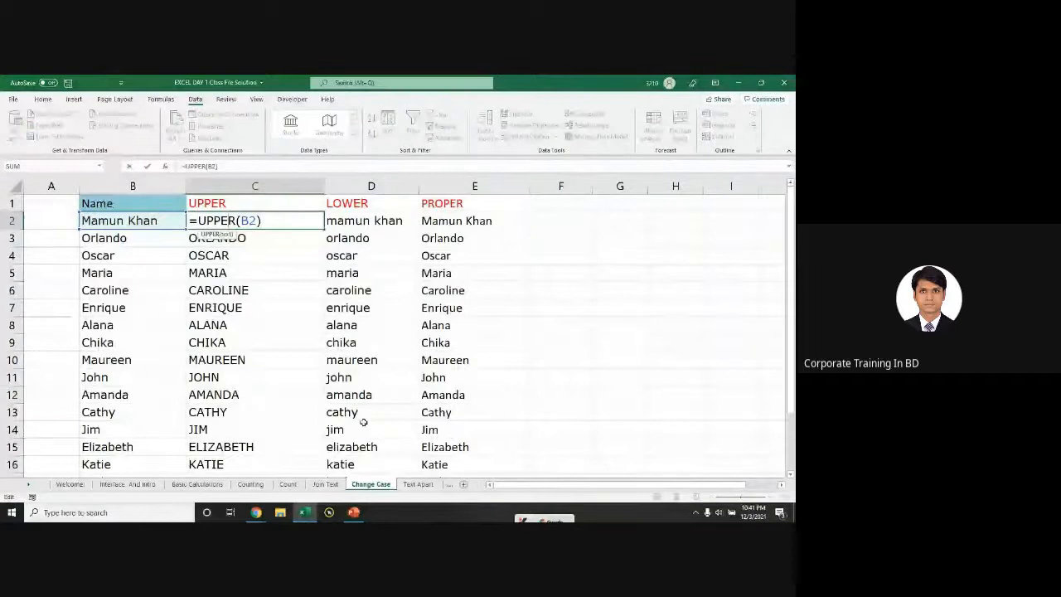
{"action": "key", "text": "Escape"}
{"action": "key", "text": "ctrl+Page_Down"}
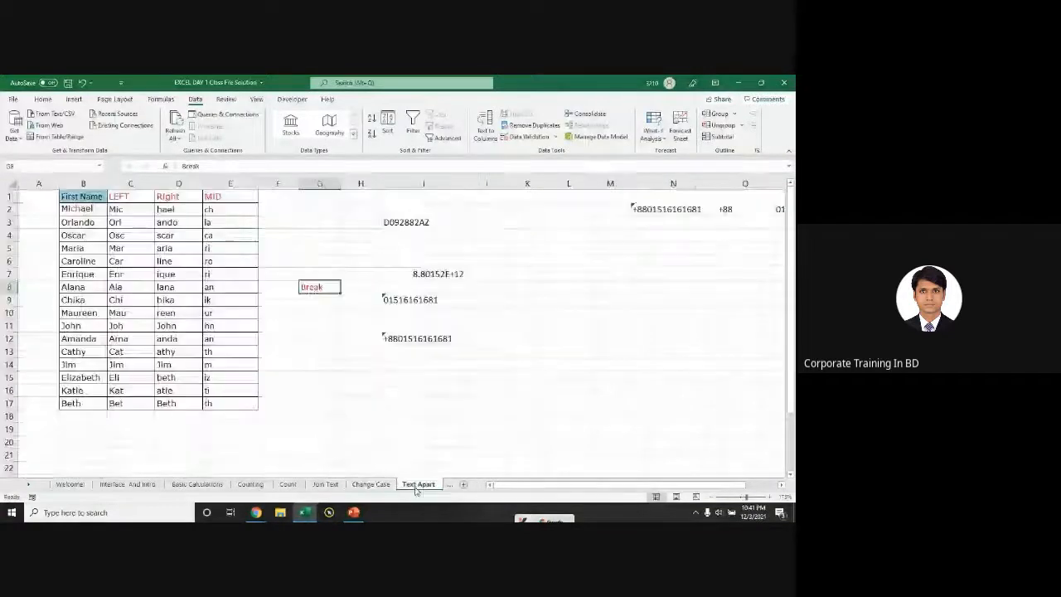
Step: Review the LEFT, Right and MID results on Text Apart and the split names on TextTo column
{"action": "left_click_drag", "start_coordinate": [116, 209], "coordinate": [208, 368]}
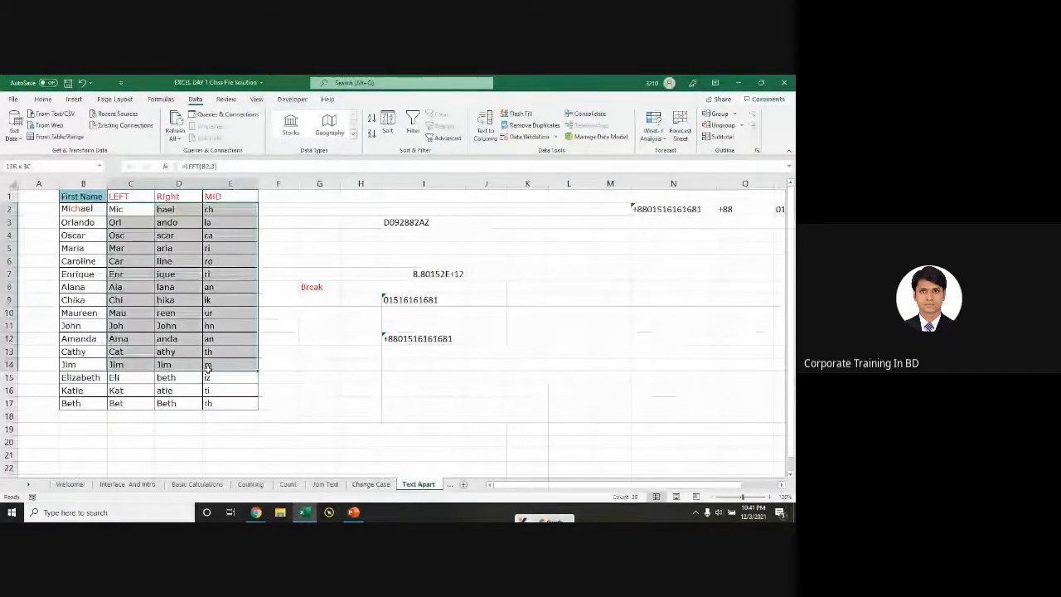
{"action": "left_click", "coordinate": [128, 208]}
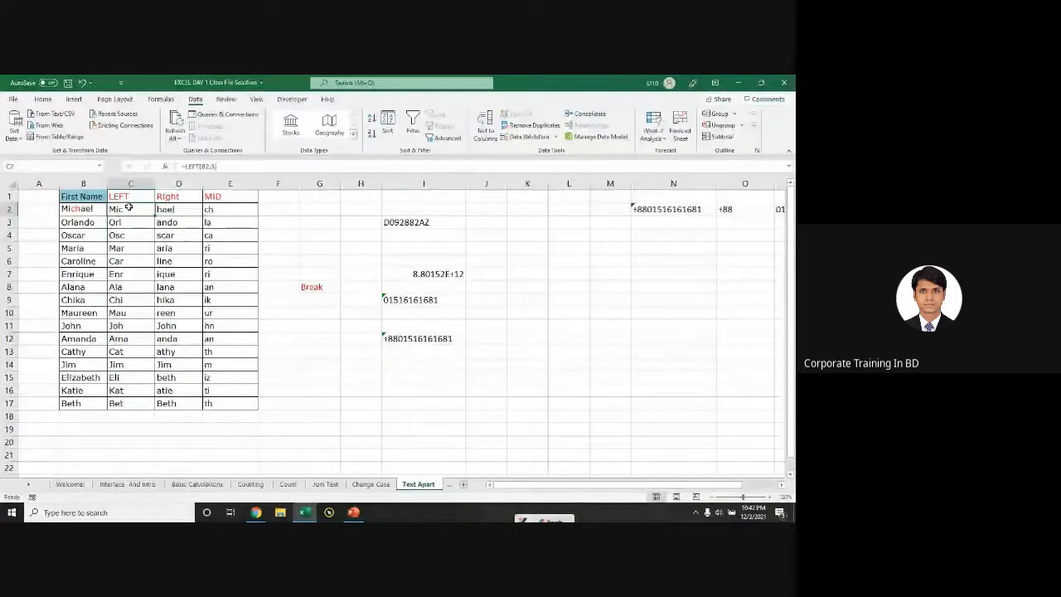
{"action": "key", "text": "ctrl+Page_Down"}
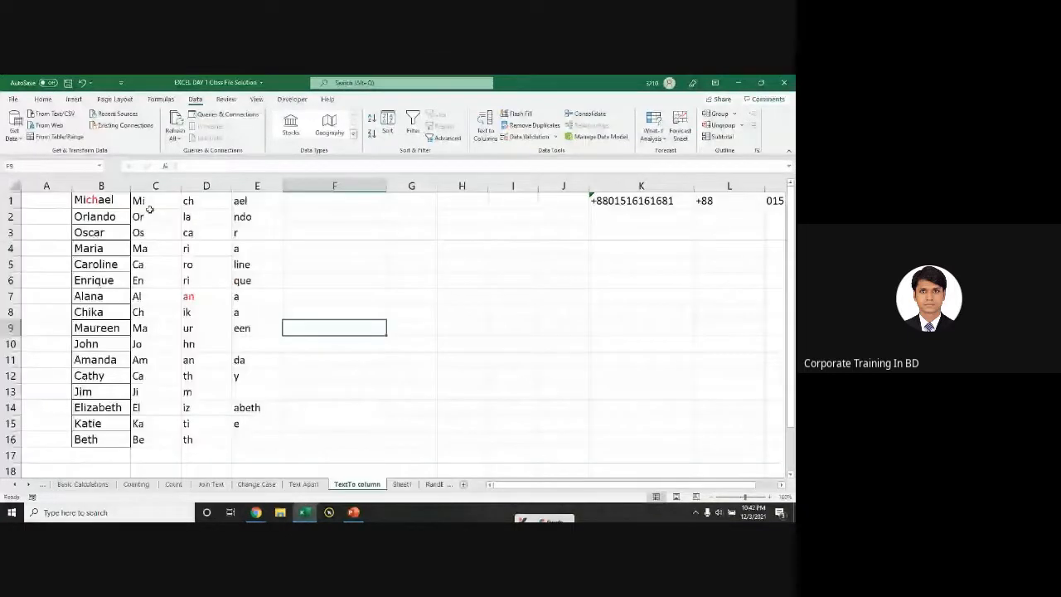
{"action": "left_click_drag", "start_coordinate": [148, 201], "coordinate": [257, 408]}
{"action": "left_click", "coordinate": [406, 485]}
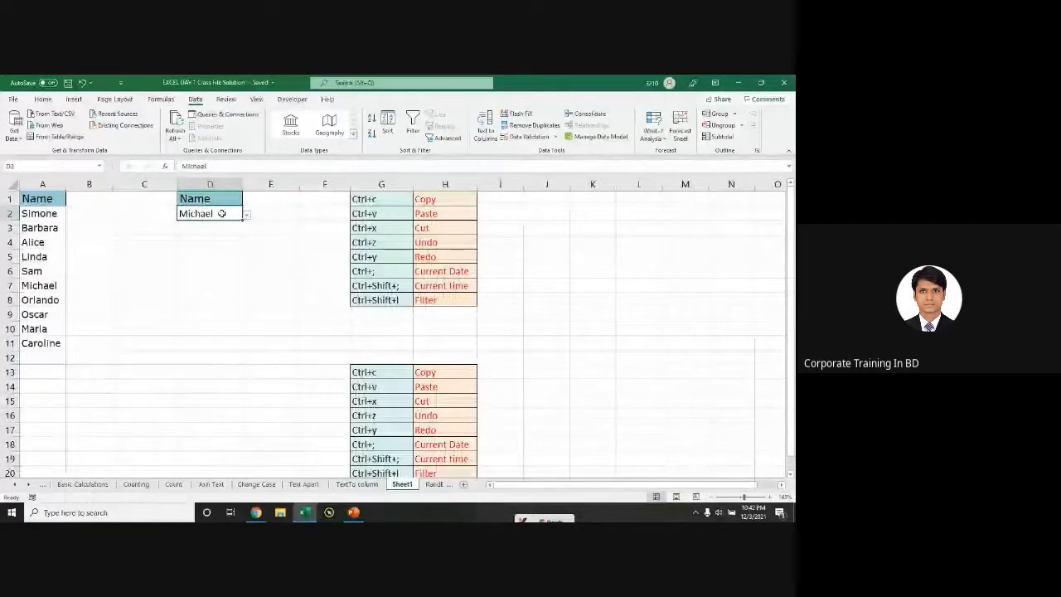
Step: Give Sheet1's Michael cell D2 a yellow fill and save the workbook
{"action": "left_click", "coordinate": [43, 100]}
{"action": "left_click", "coordinate": [162, 133]}
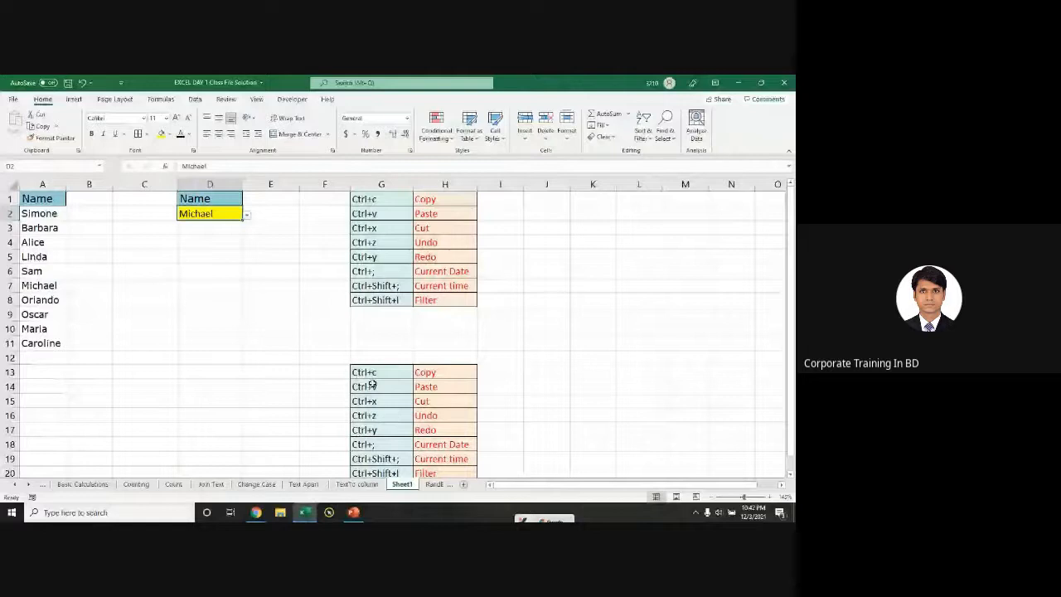
{"action": "left_click", "coordinate": [432, 486]}
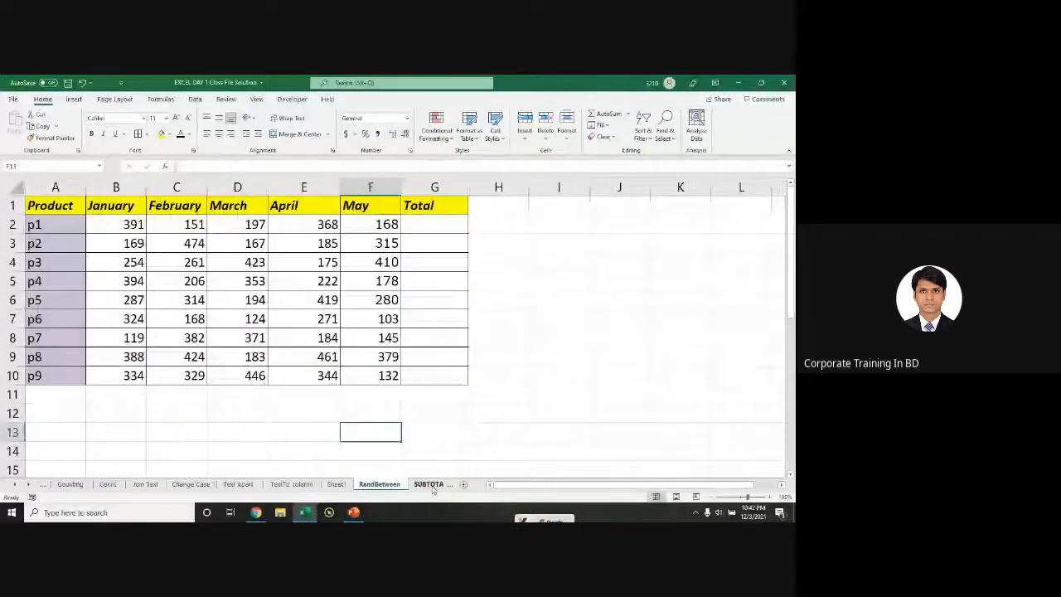
{"action": "key", "text": "ctrl+Page_Up"}
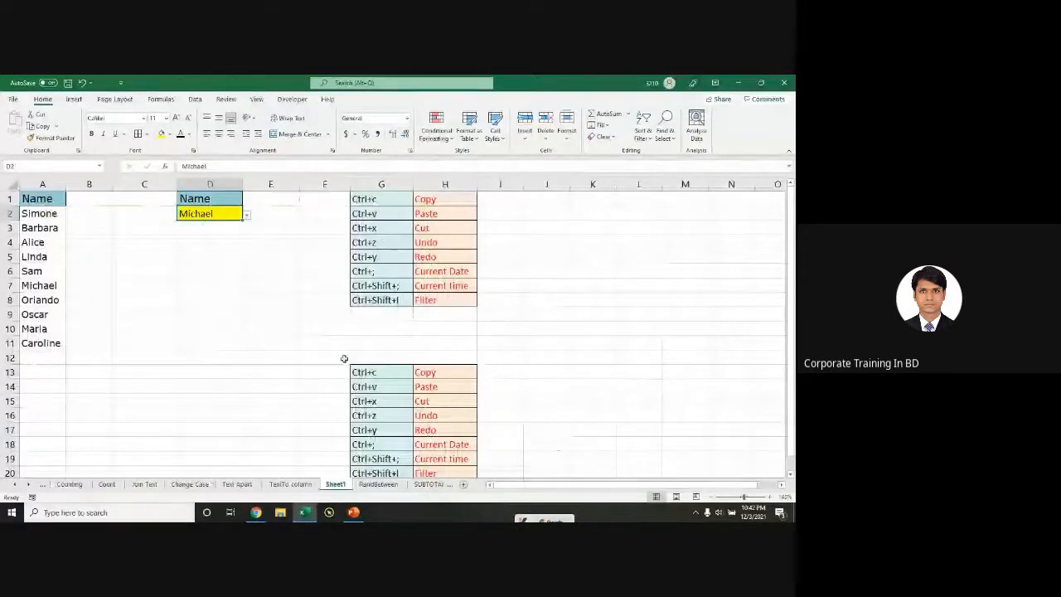
{"action": "key", "text": "ctrl+s"}
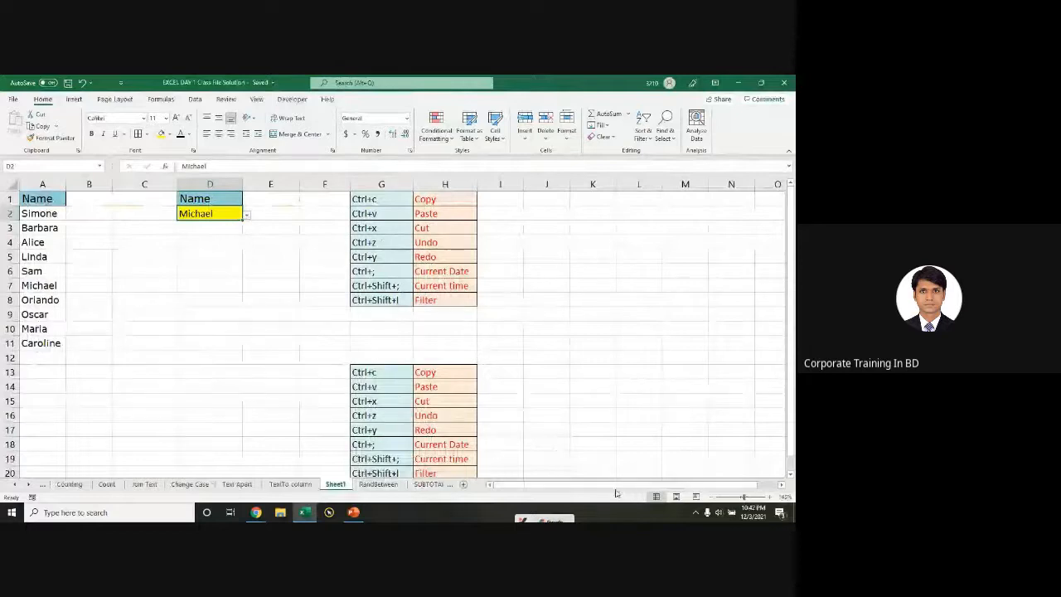
Step: Browse the sheet tabs via Basic Calculations and return to the Counting sheet
{"action": "left_click", "coordinate": [69, 485]}
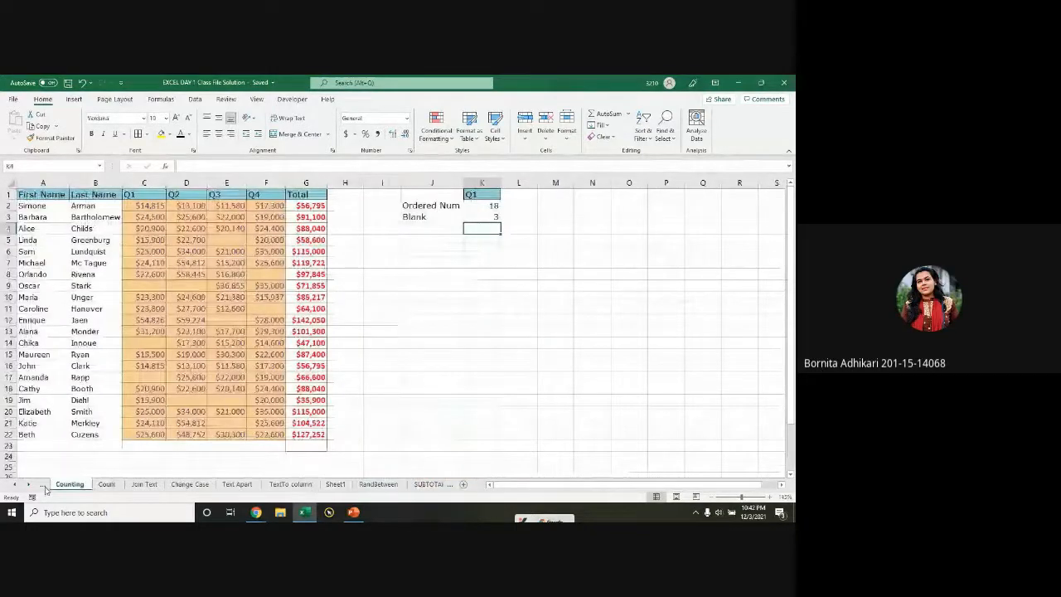
{"action": "left_click", "coordinate": [17, 485]}
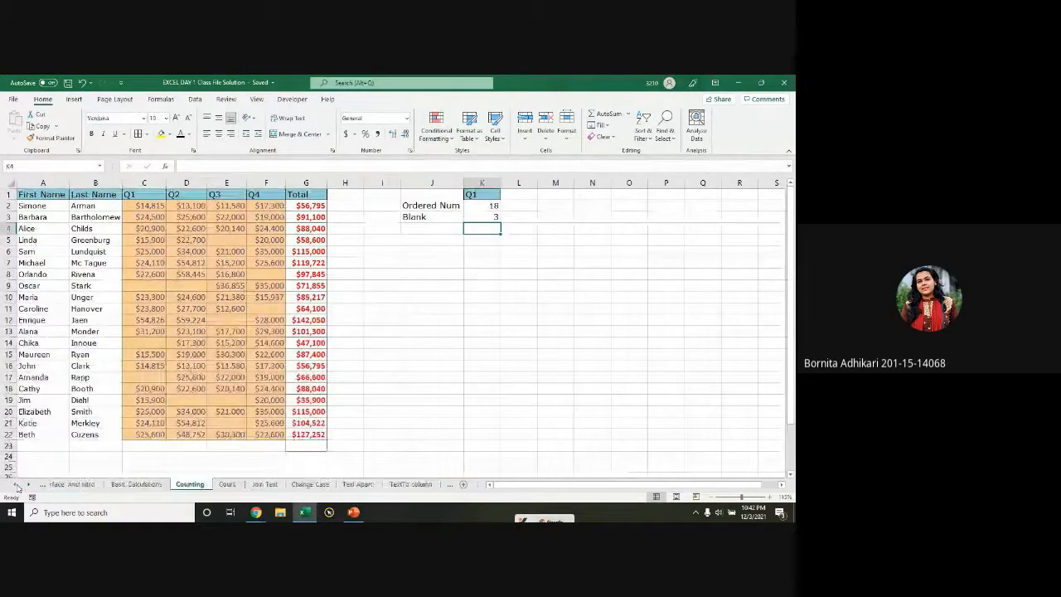
{"action": "left_click", "coordinate": [16, 485]}
{"action": "left_click", "coordinate": [155, 484]}
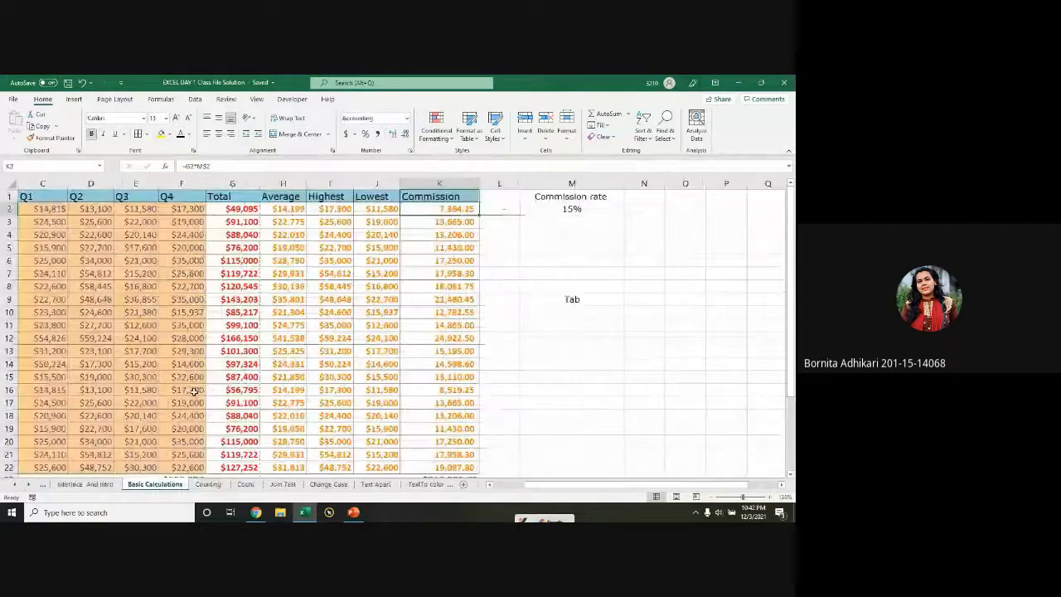
{"action": "left_click", "coordinate": [223, 484]}
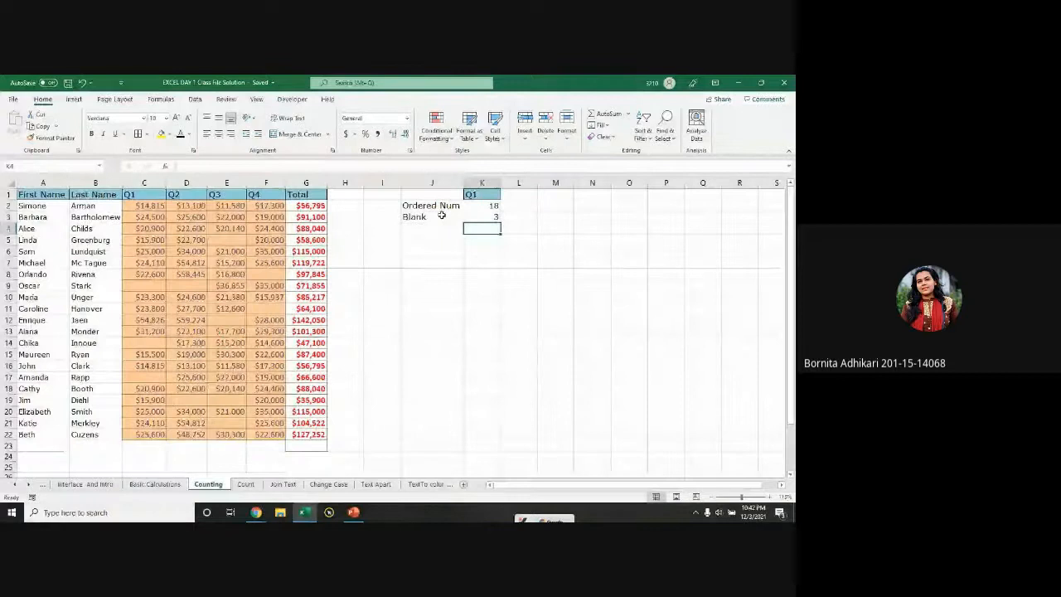
Step: Check the Q1 header and COUNT formula in K1:K2, then select the Q1 column
{"action": "left_click", "coordinate": [477, 194]}
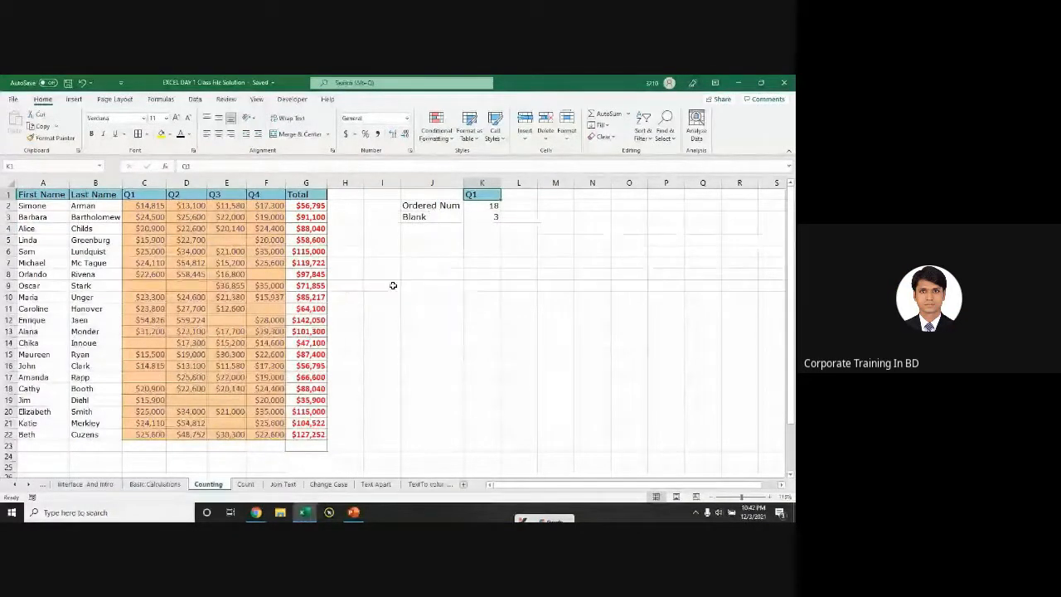
{"action": "left_click", "coordinate": [471, 205]}
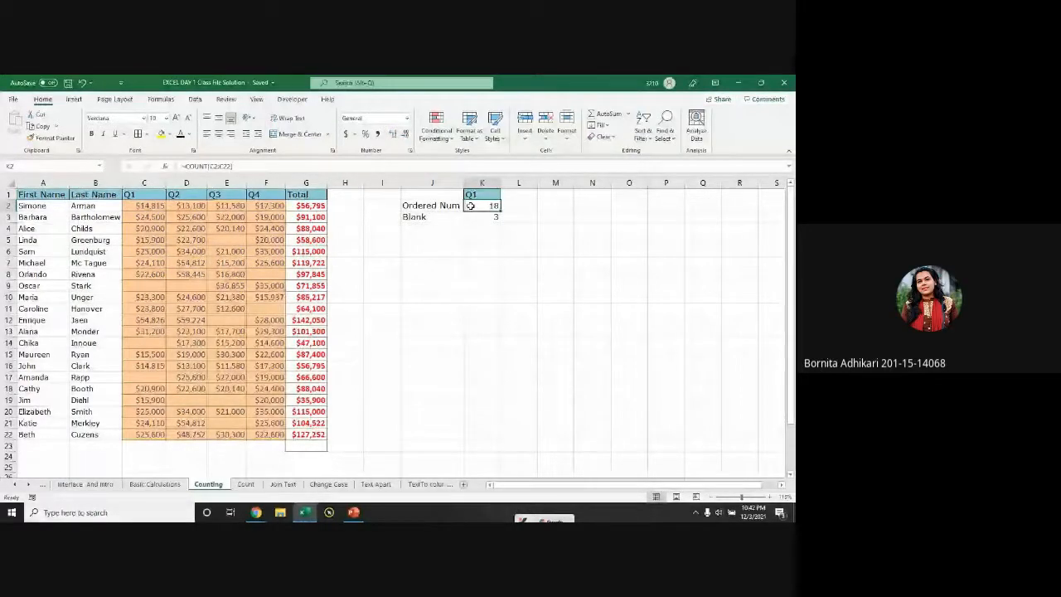
{"action": "key", "text": "ctrl"}
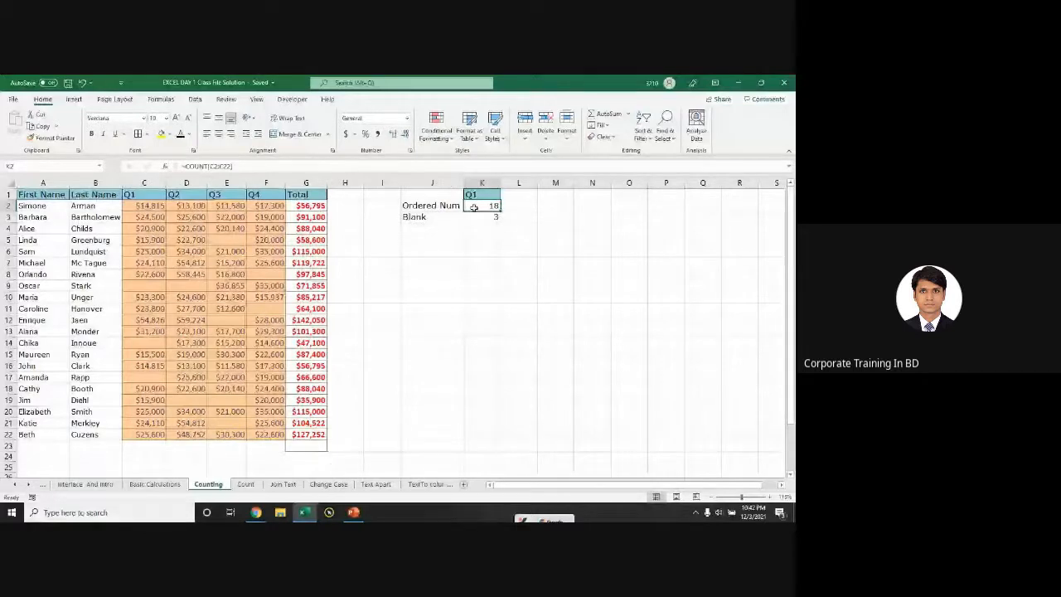
{"action": "left_click_drag", "start_coordinate": [150, 205], "coordinate": [150, 435]}
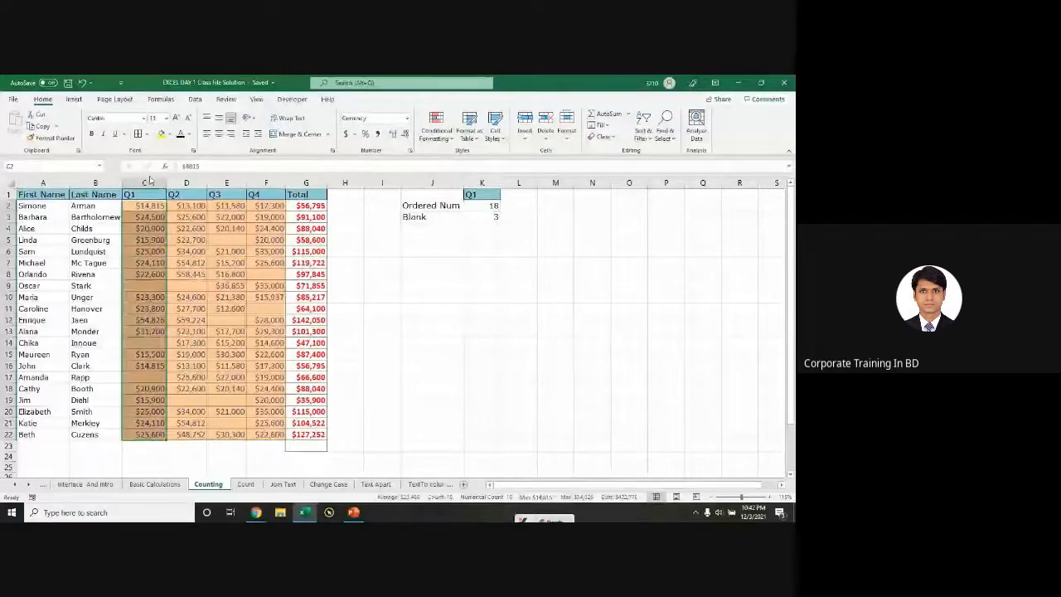
{"action": "left_click", "coordinate": [150, 182]}
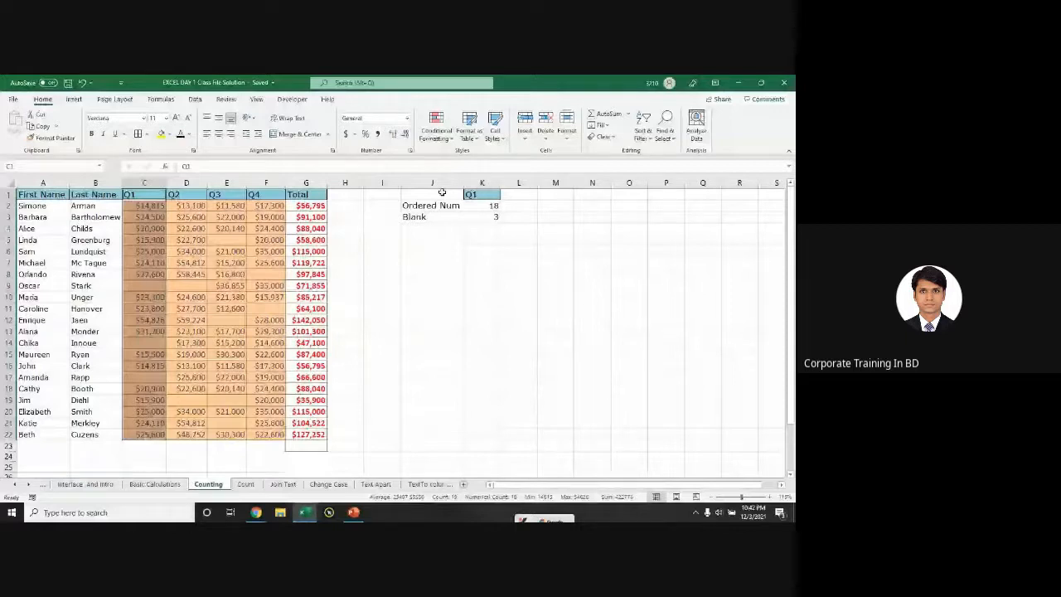
Step: Copy the Q3 header from E1 into L1
{"action": "left_click", "coordinate": [235, 195]}
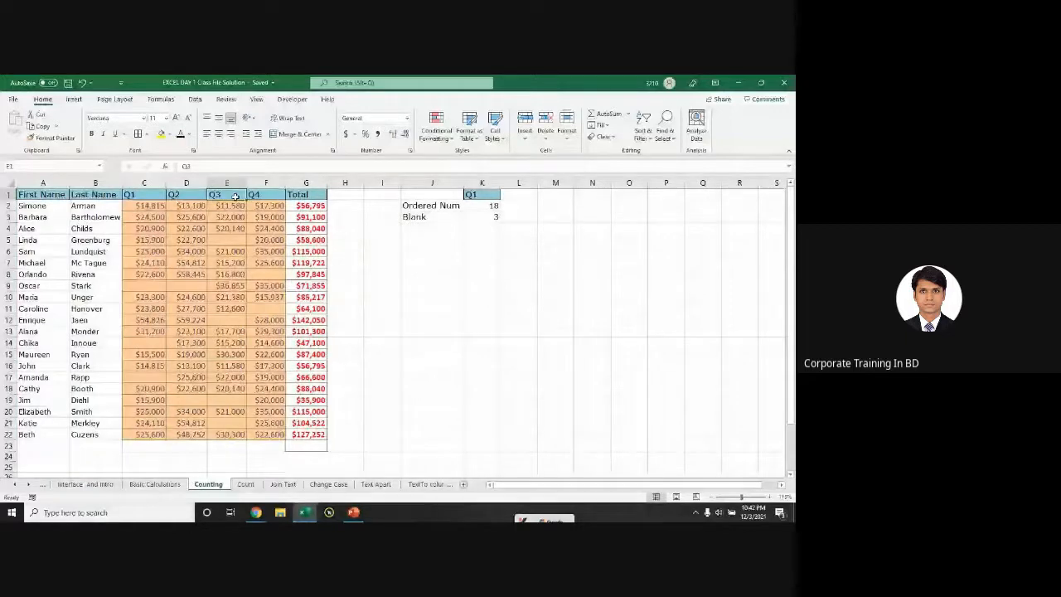
{"action": "key", "text": "ctrl+c"}
{"action": "left_click", "coordinate": [519, 195]}
{"action": "key", "text": "Return"}
{"action": "left_click", "coordinate": [519, 207]}
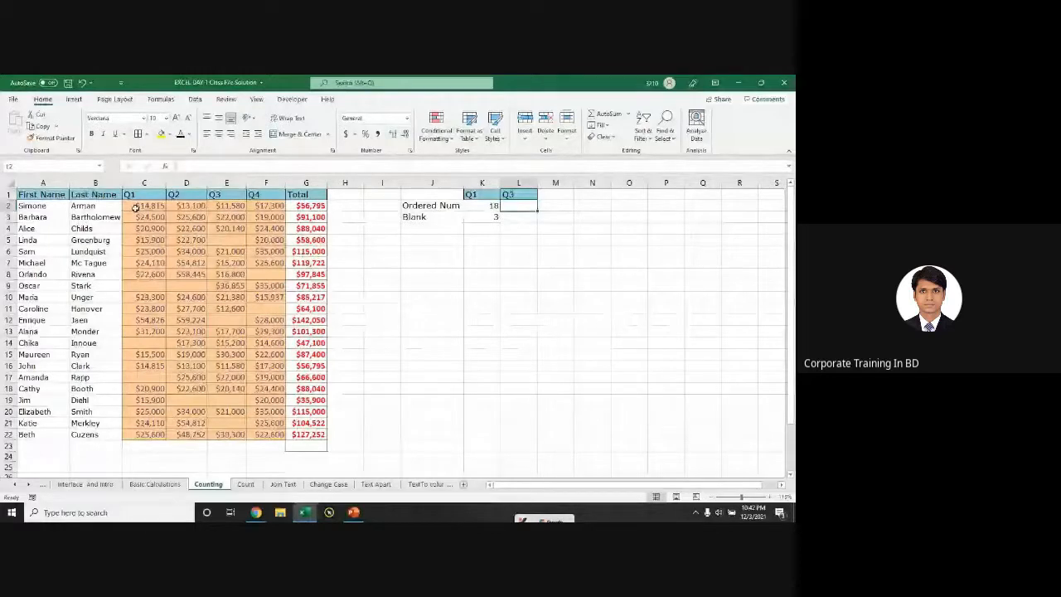
Step: Re-enter =COUNT(C2:C22) in K2 (18) and inspect K3's COUNTBLANK formula
{"action": "left_click_drag", "start_coordinate": [144, 205], "coordinate": [144, 412]}
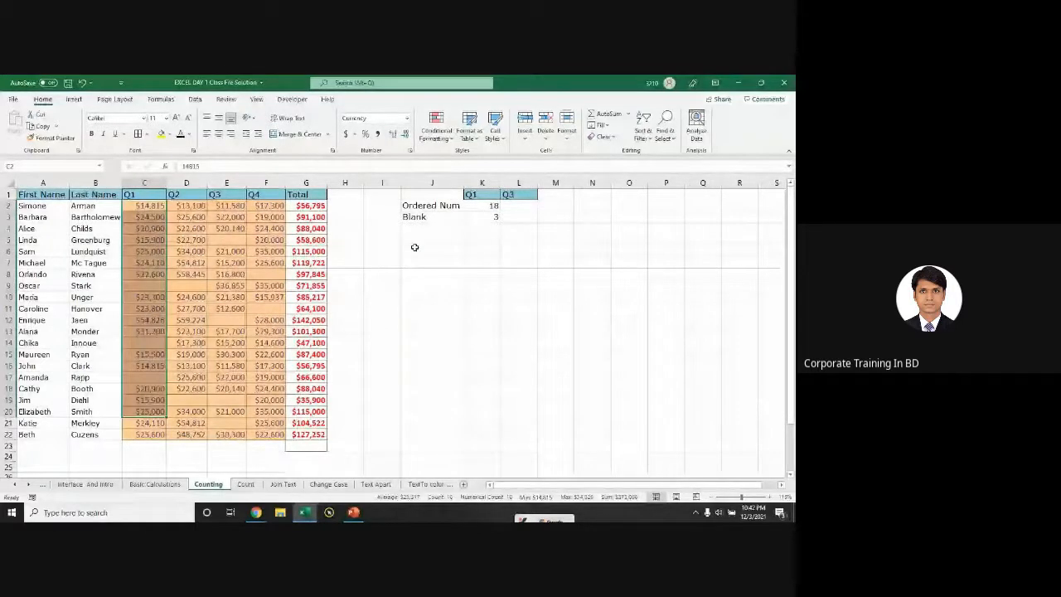
{"action": "left_click", "coordinate": [480, 205]}
{"action": "type", "text": "="}
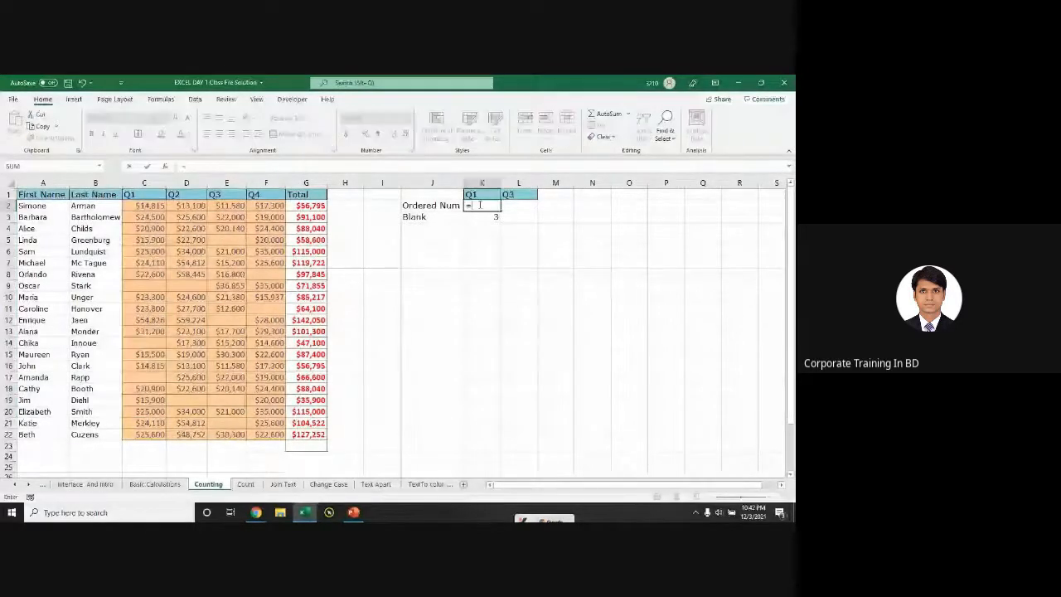
{"action": "type", "text": "COUNT("}
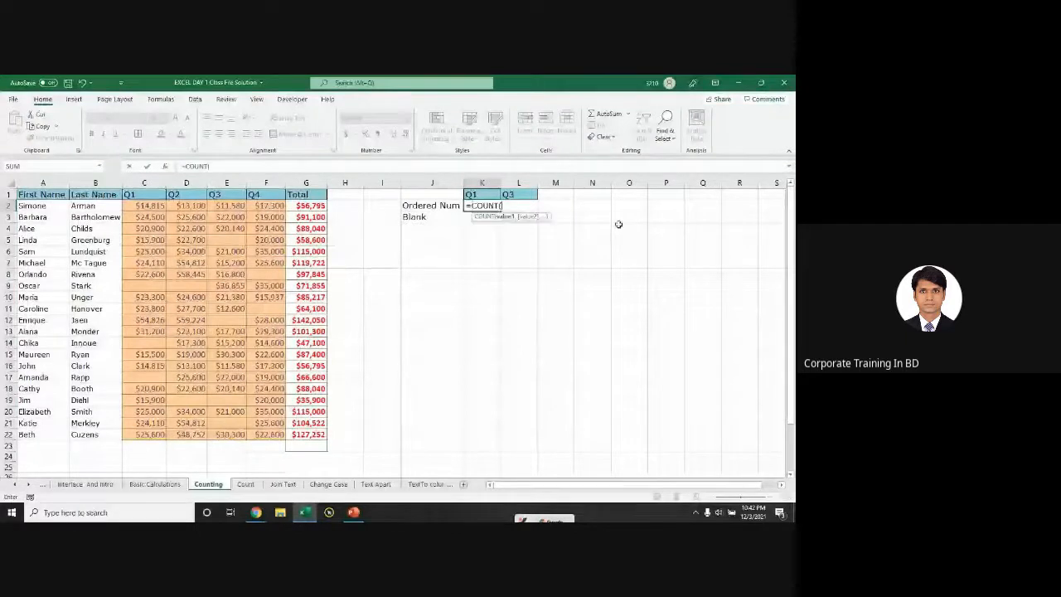
{"action": "left_click_drag", "start_coordinate": [138, 210], "coordinate": [147, 433]}
{"action": "key", "text": "Return"}
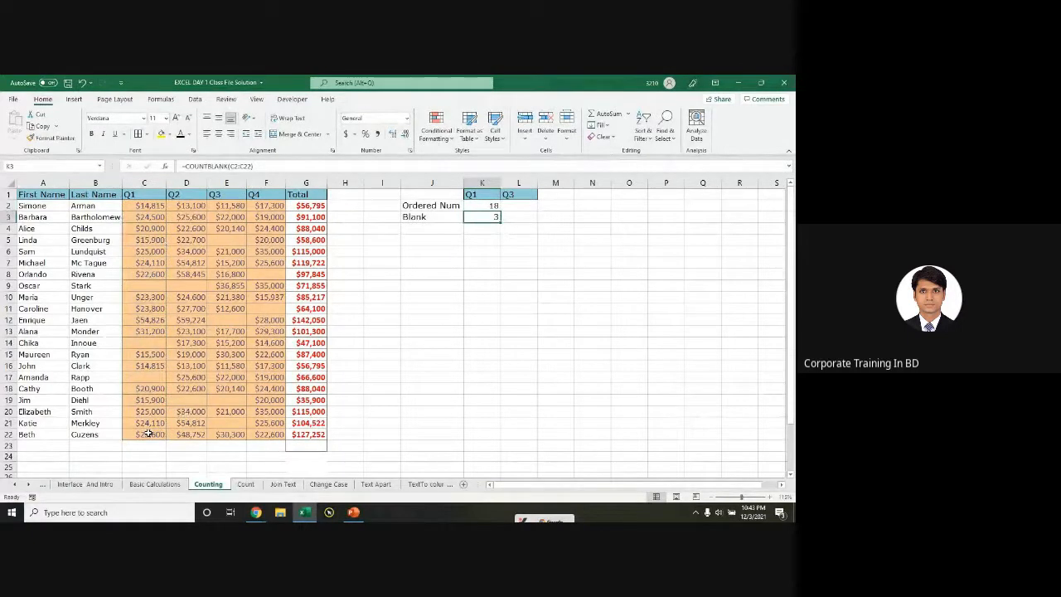
{"action": "double_click", "coordinate": [479, 218]}
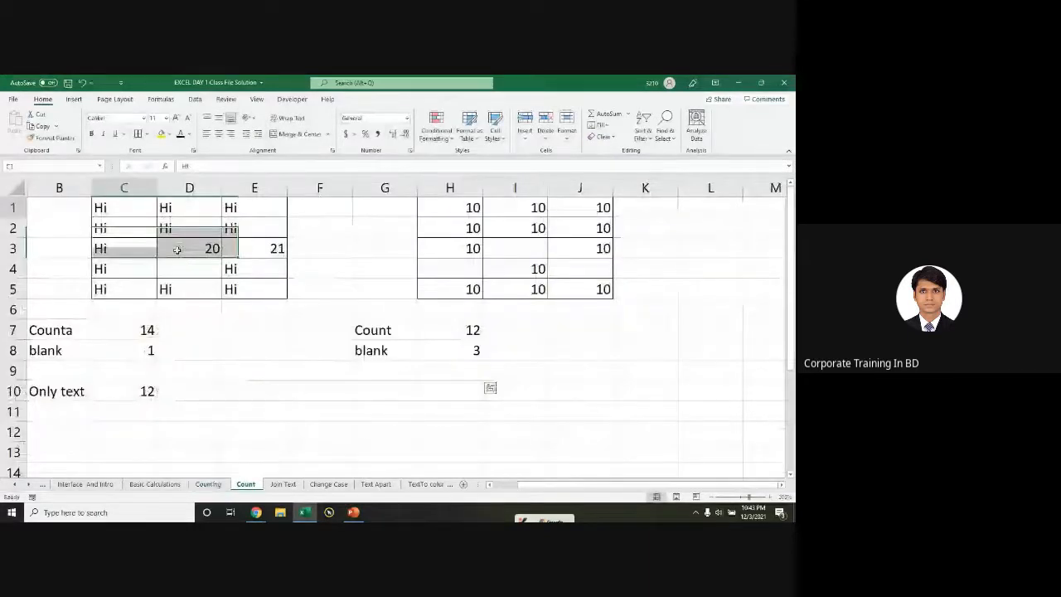
Step: Select the example tables on the Count sheet, then go back to the Counting sheet
{"action": "left_click_drag", "start_coordinate": [177, 249], "coordinate": [609, 420]}
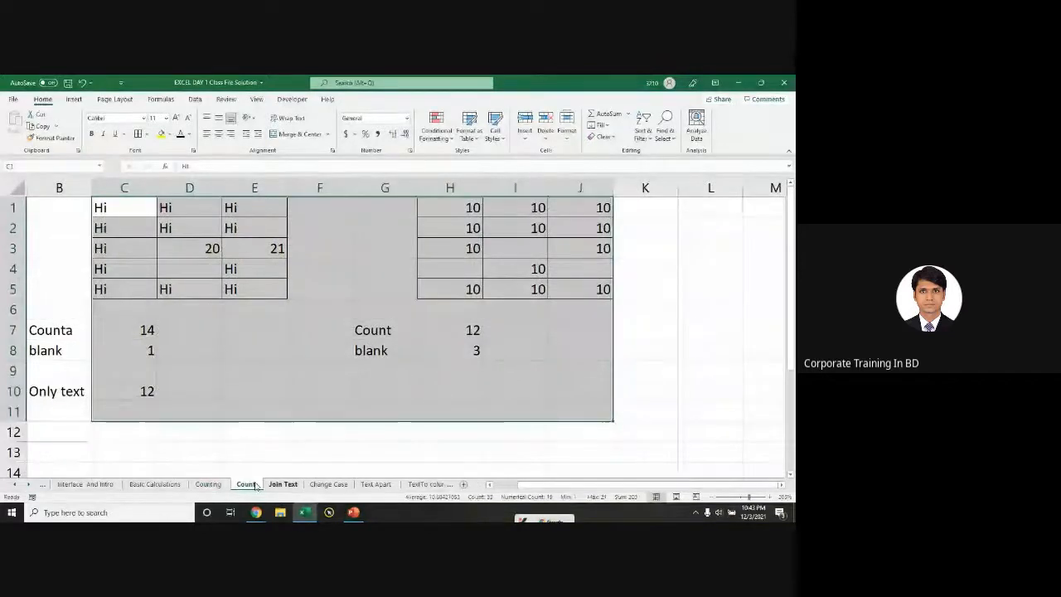
{"action": "left_click", "coordinate": [208, 484]}
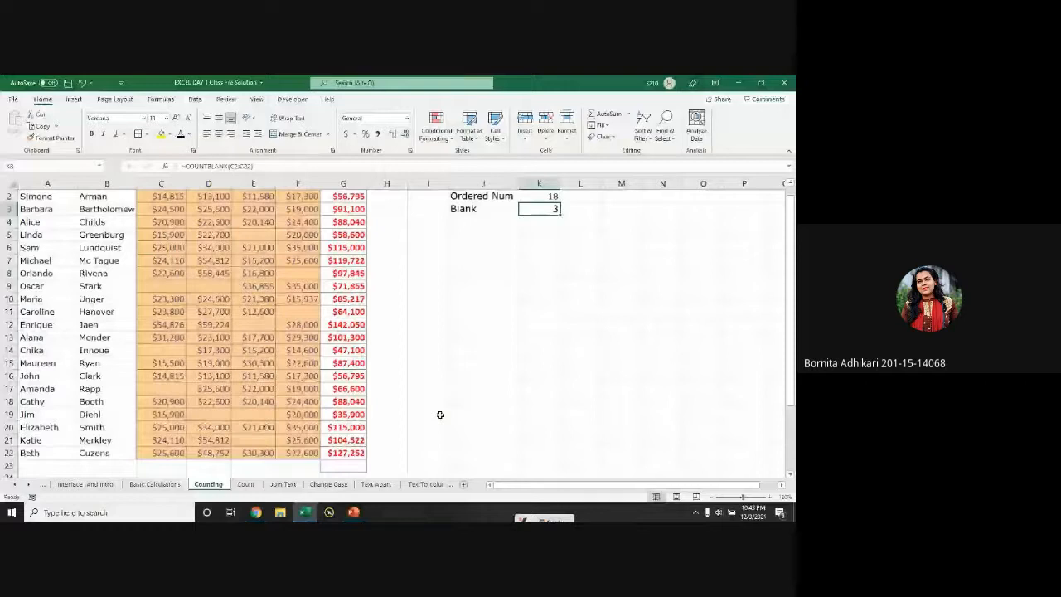
{"action": "scroll", "coordinate": [441, 415], "scroll_direction": "up", "scroll_amount": 1}
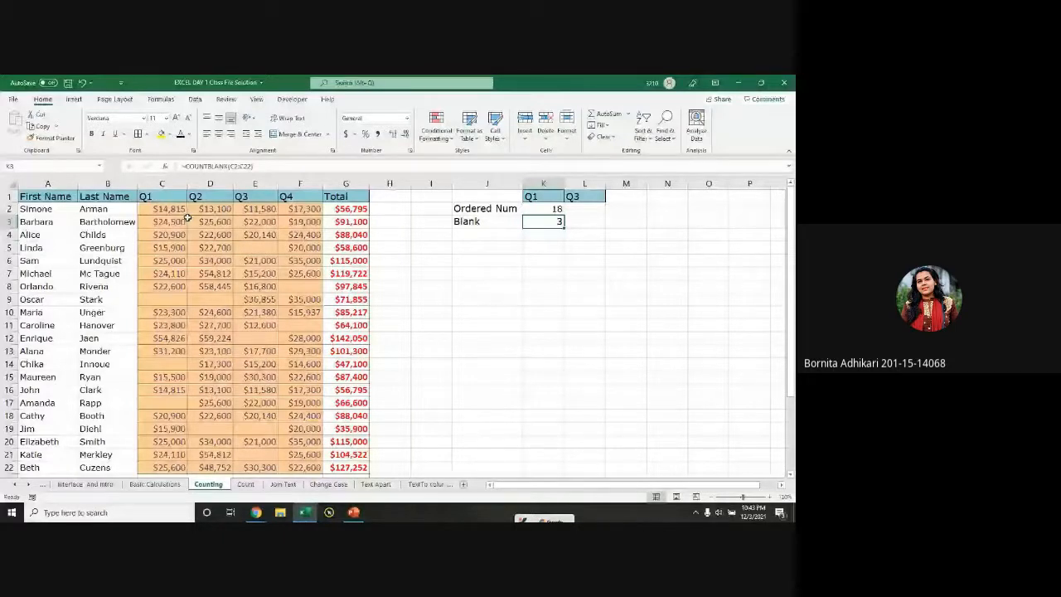
Step: Inspect the Total SUM formula in G2, then select quarterly values C2:F15 and Q1 values C2:C17
{"action": "double_click", "coordinate": [346, 209]}
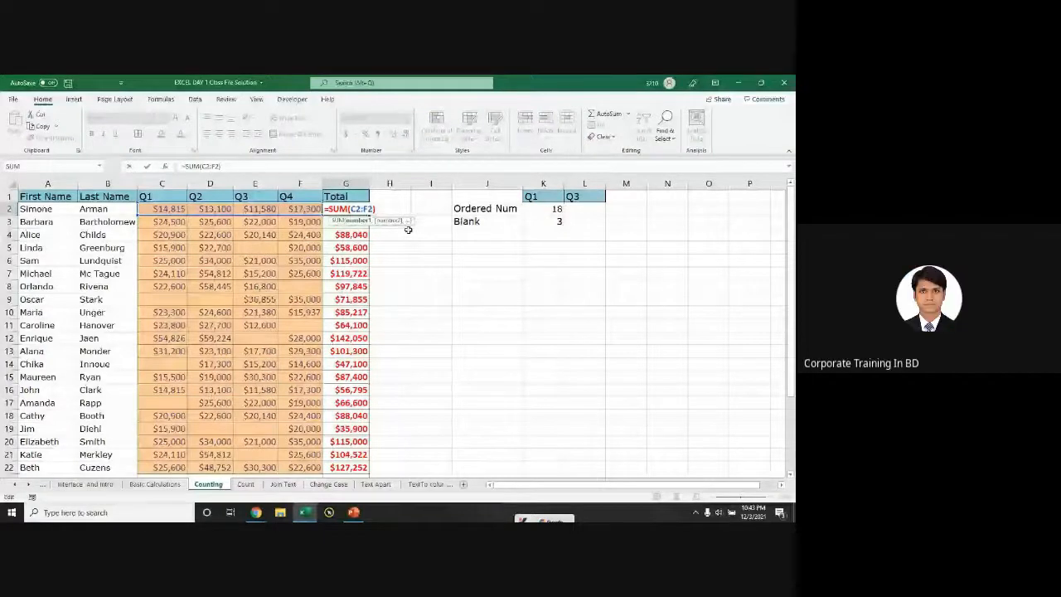
{"action": "left_click", "coordinate": [168, 211]}
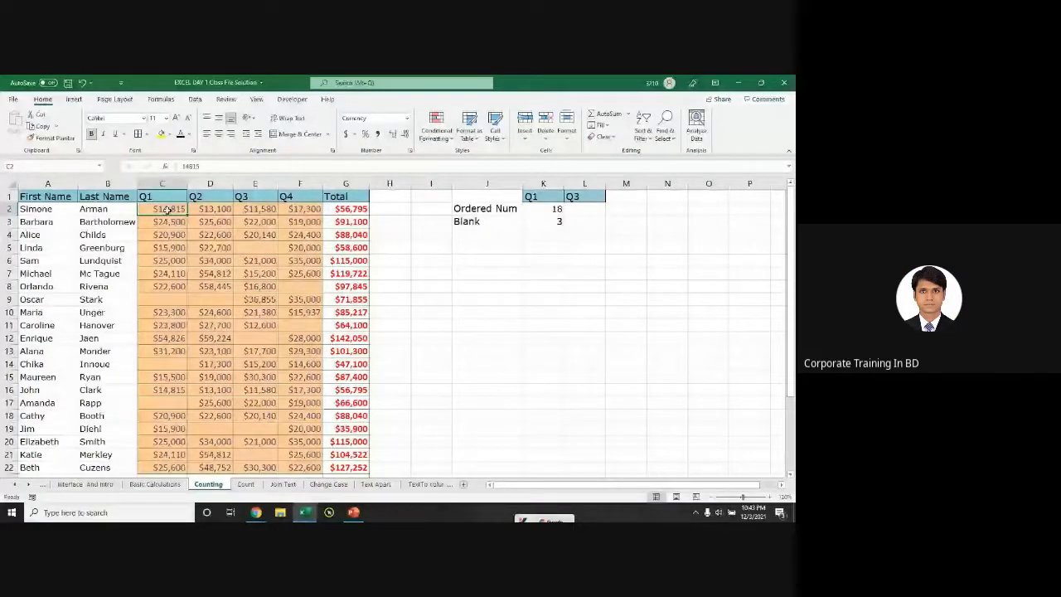
{"action": "left_click_drag", "start_coordinate": [168, 210], "coordinate": [300, 299]}
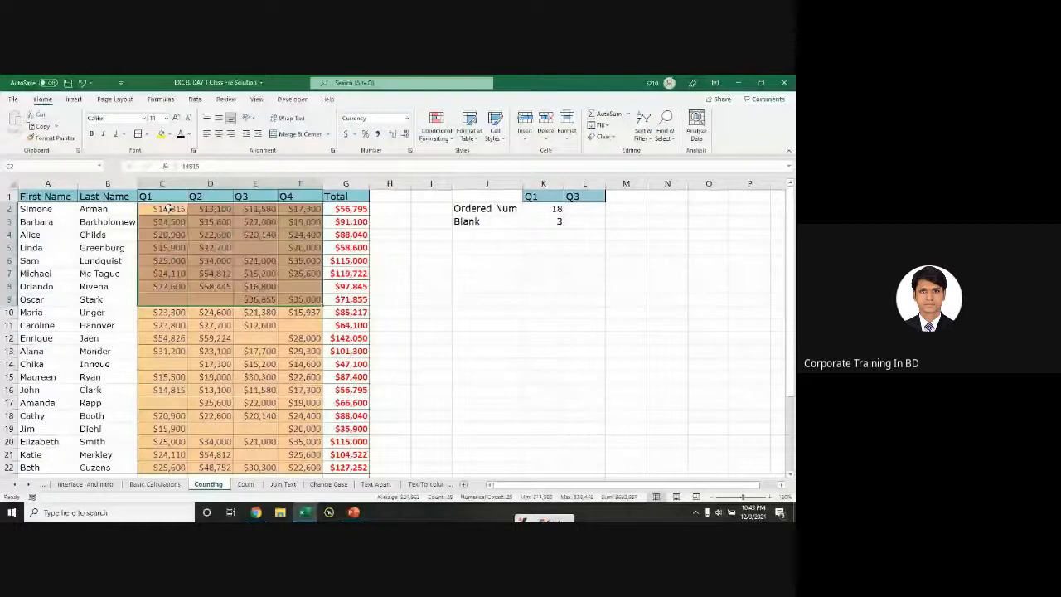
{"action": "key", "text": "shift+Down"}
{"action": "key", "text": "shift+Down"}
{"action": "key", "text": "shift+Down"}
{"action": "key", "text": "shift+Down"}
{"action": "key", "text": "shift+Down"}
{"action": "key", "text": "shift+Down"}
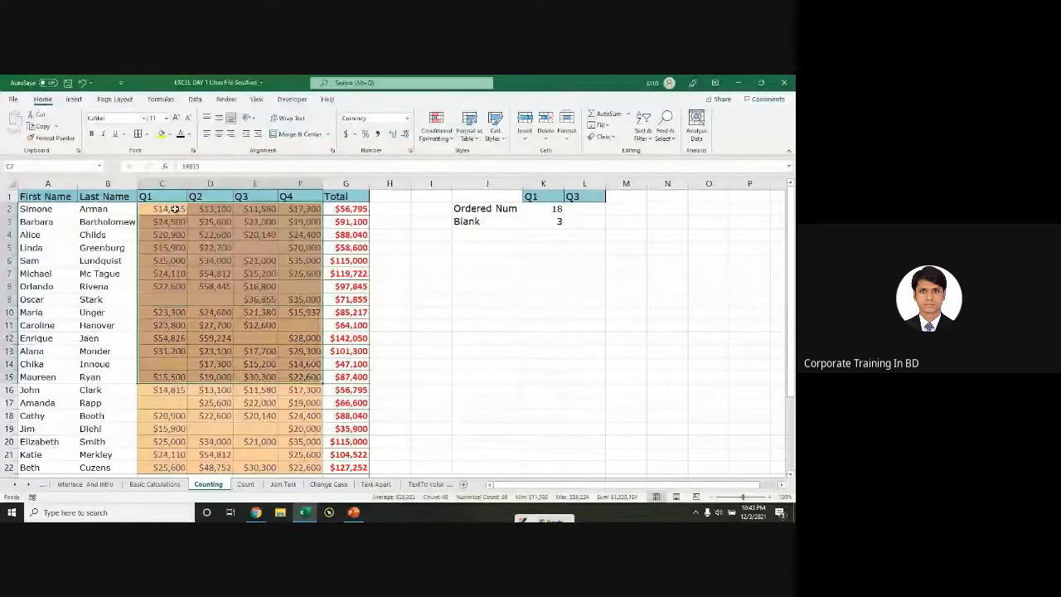
{"action": "left_click_drag", "start_coordinate": [172, 209], "coordinate": [168, 402]}
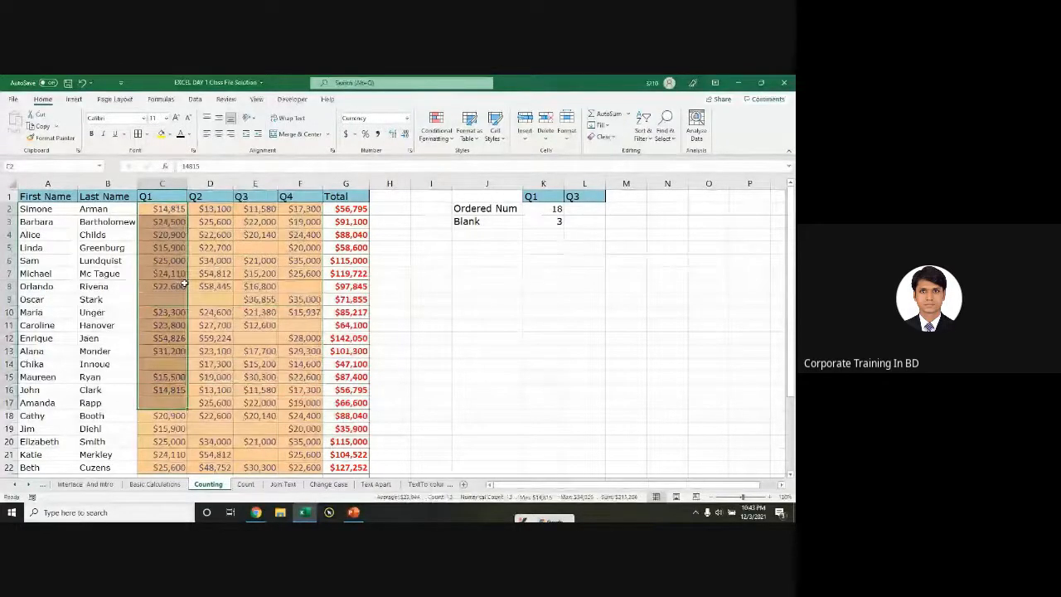
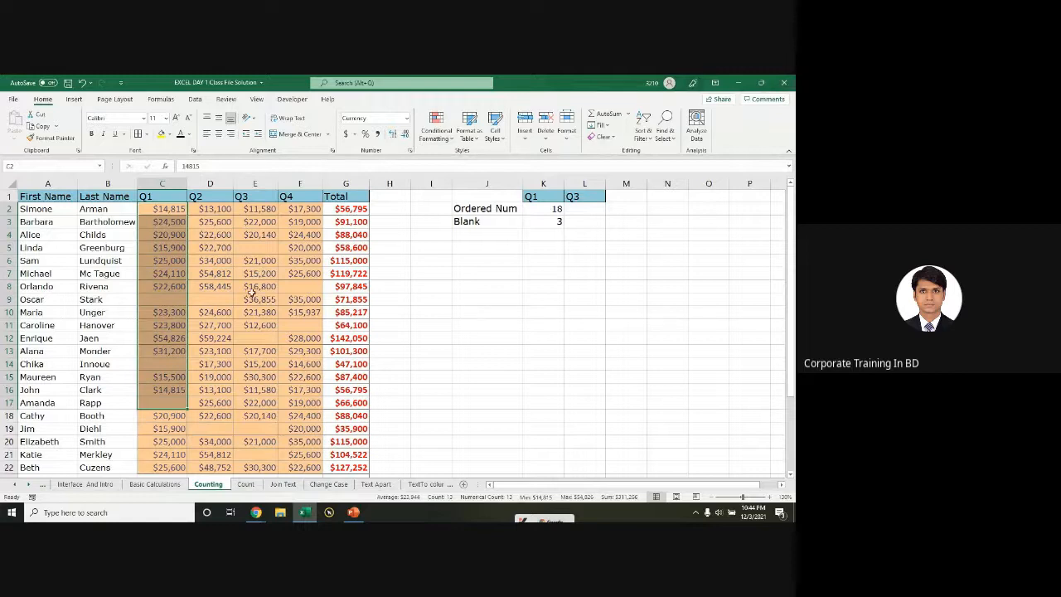
Step: Select sales figures C5:G16, view the Count, Join Text, Text Apart and Basic Calculations sheets, then return to Meet
{"action": "left_click", "coordinate": [194, 415]}
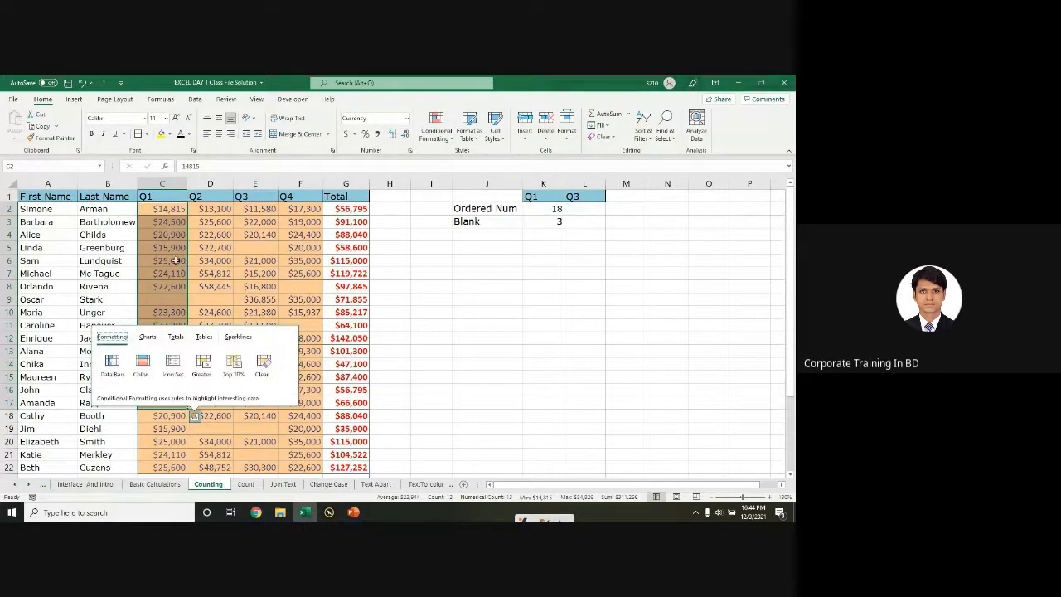
{"action": "left_click_drag", "start_coordinate": [164, 248], "coordinate": [352, 393]}
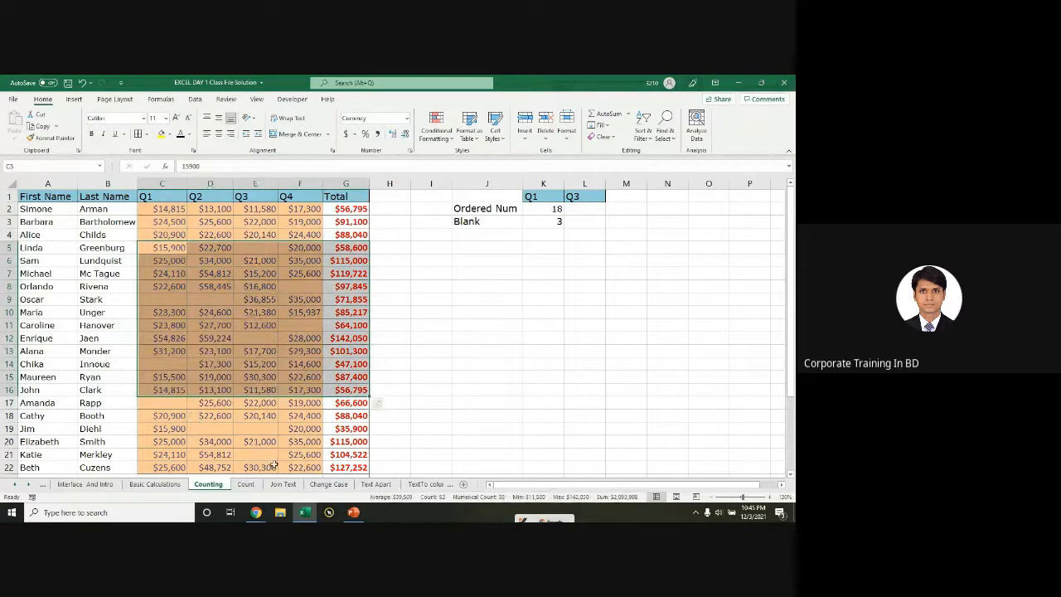
{"action": "left_click", "coordinate": [247, 484]}
{"action": "left_click", "coordinate": [282, 484]}
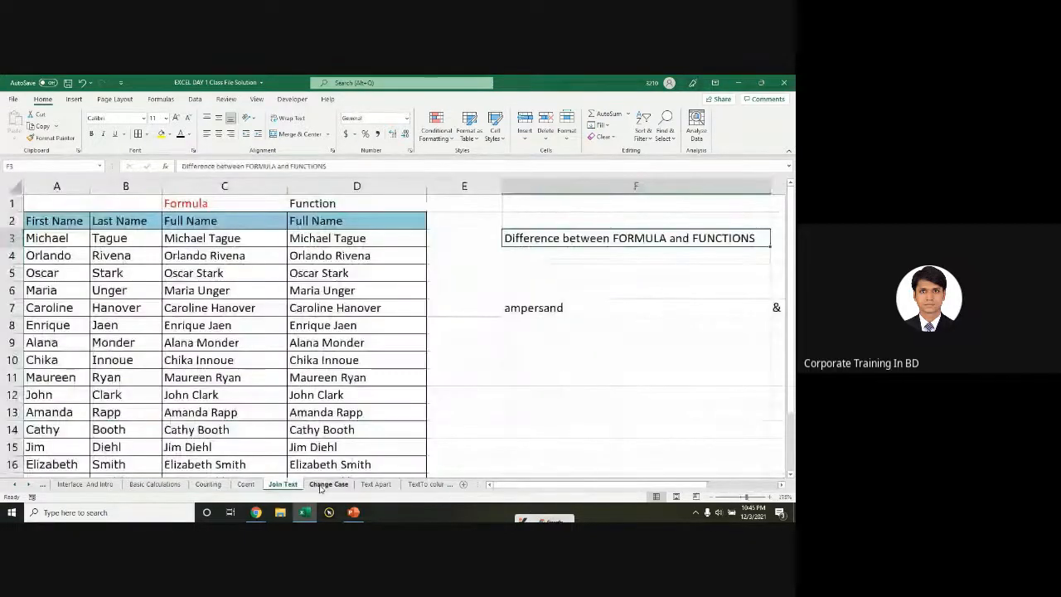
{"action": "left_click", "coordinate": [377, 484]}
{"action": "left_click", "coordinate": [154, 484]}
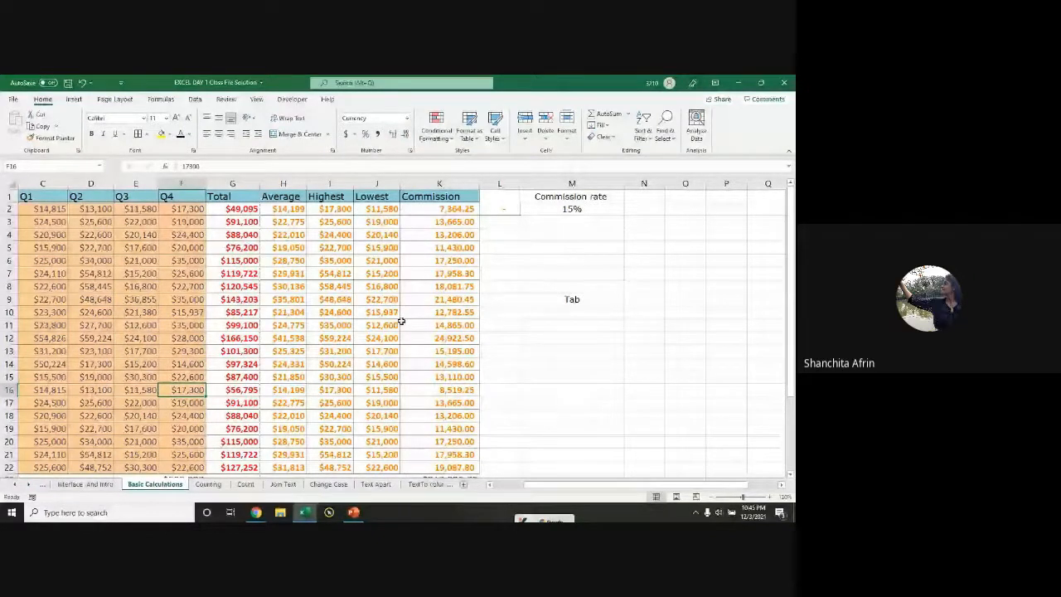
{"action": "key", "text": "alt+Tab"}
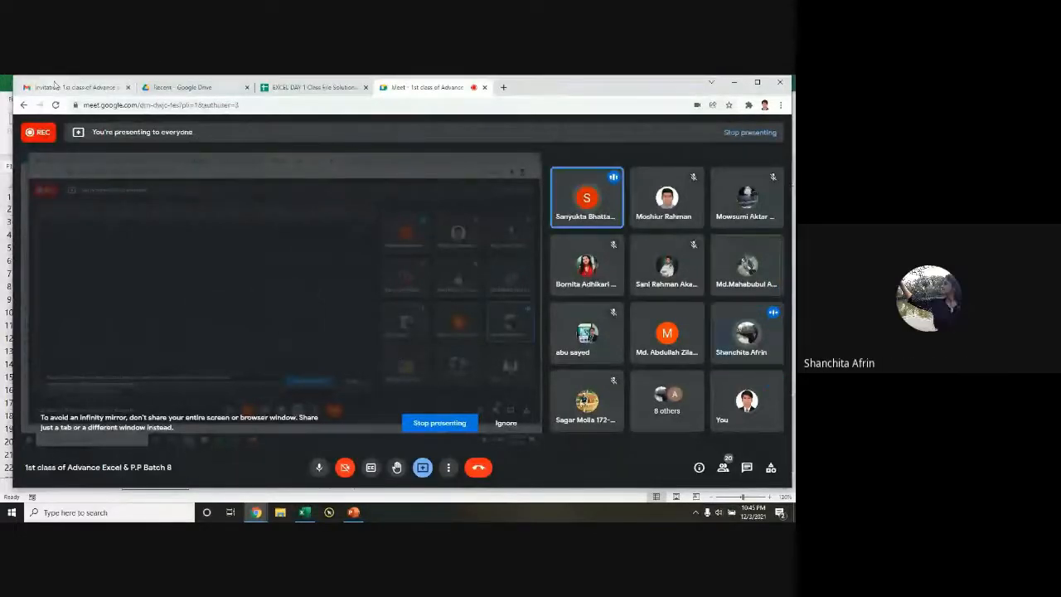
Step: Search Gmail for 'office' and select the download link in the Office 2016 email
{"action": "left_click", "coordinate": [54, 86]}
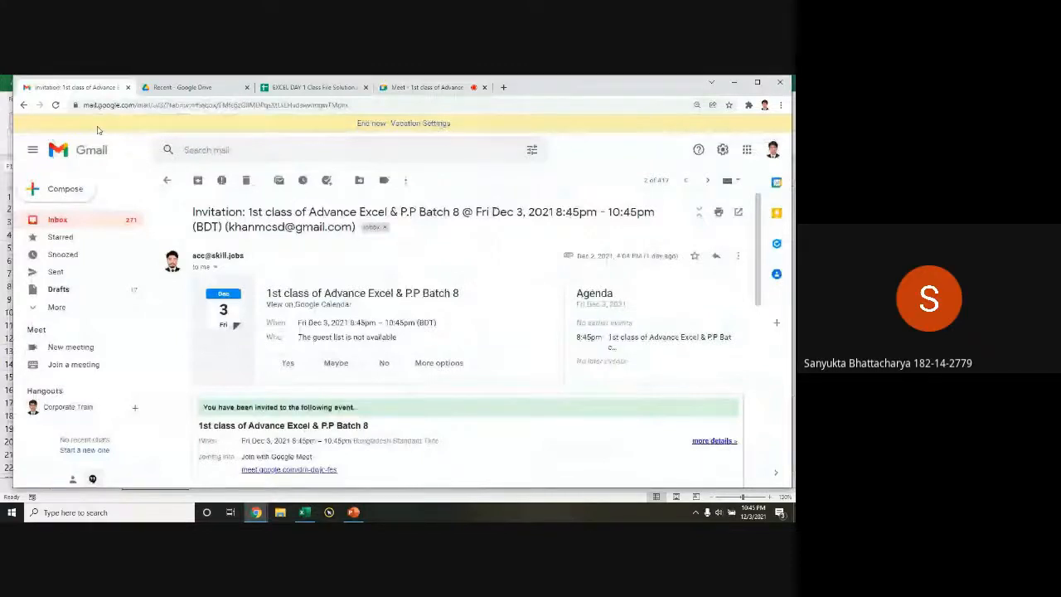
{"action": "left_click", "coordinate": [168, 180]}
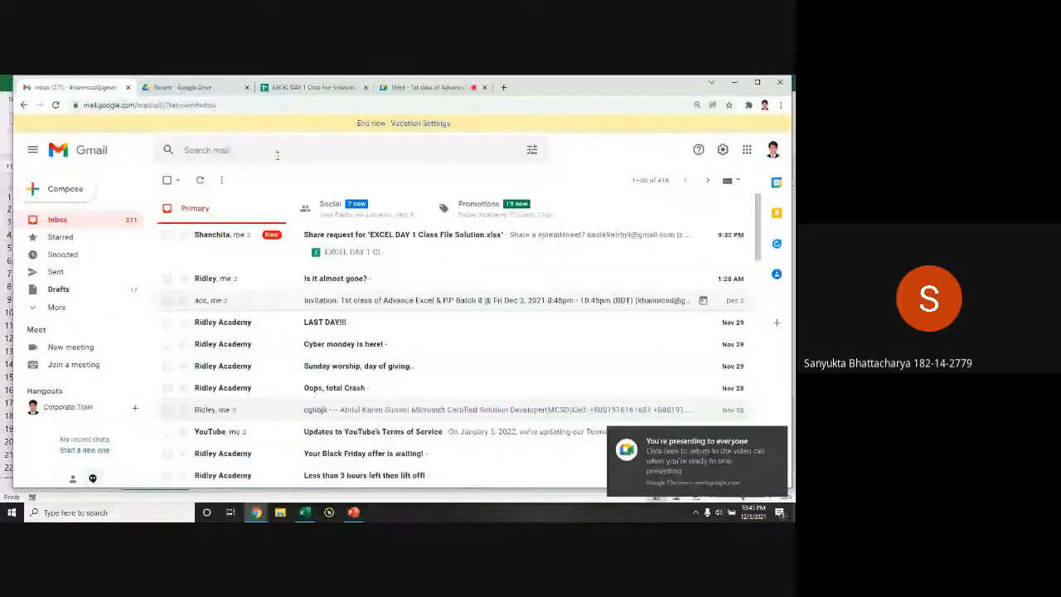
{"action": "left_click", "coordinate": [277, 156]}
{"action": "type", "text": "off"}
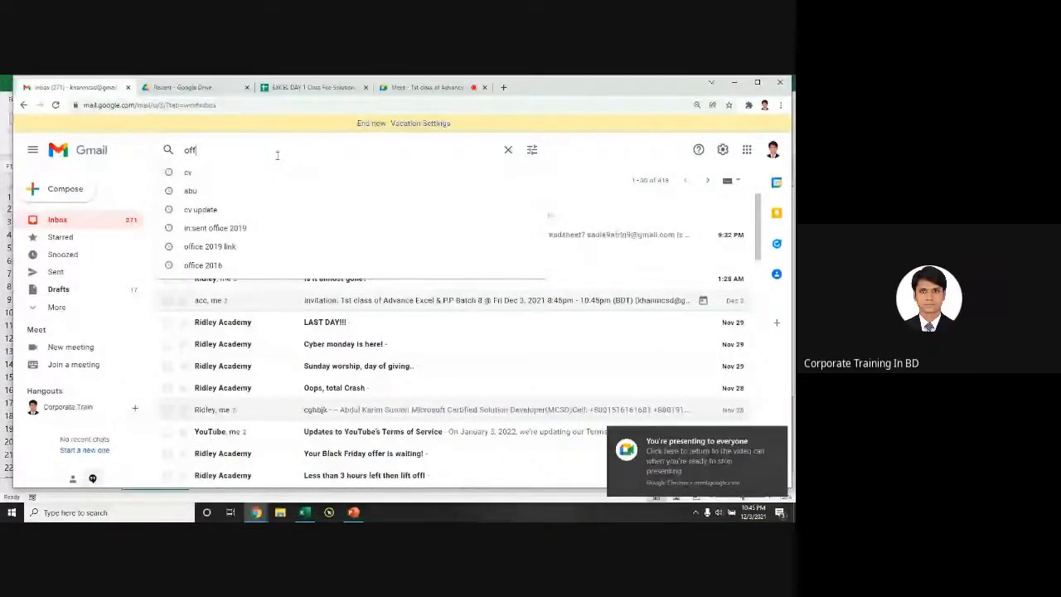
{"action": "type", "text": "ice"}
{"action": "left_click", "coordinate": [249, 201]}
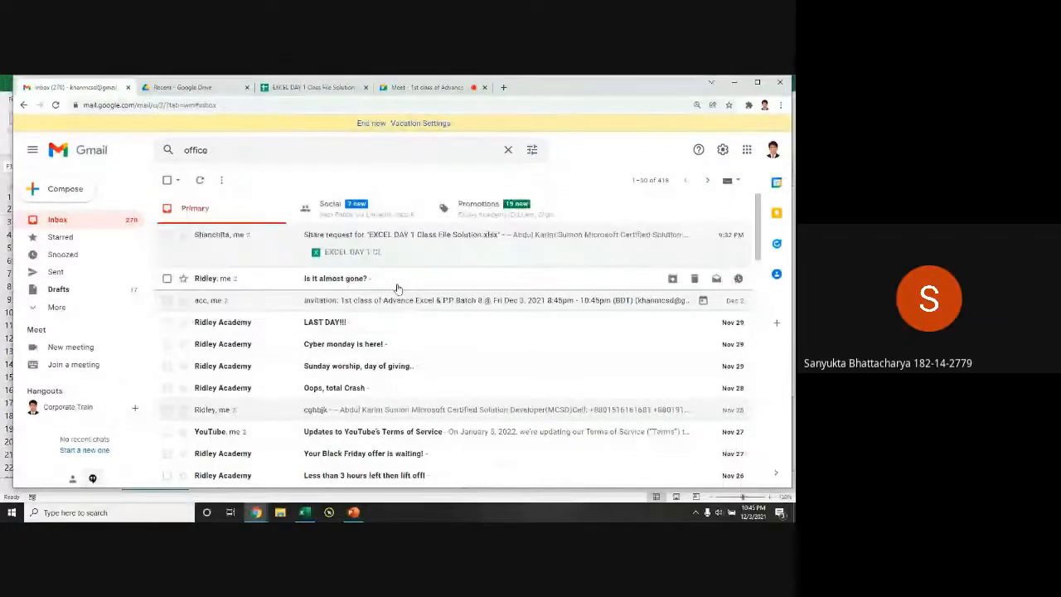
{"action": "left_click_drag", "start_coordinate": [261, 277], "coordinate": [199, 284]}
{"action": "key", "text": "ctrl+c"}
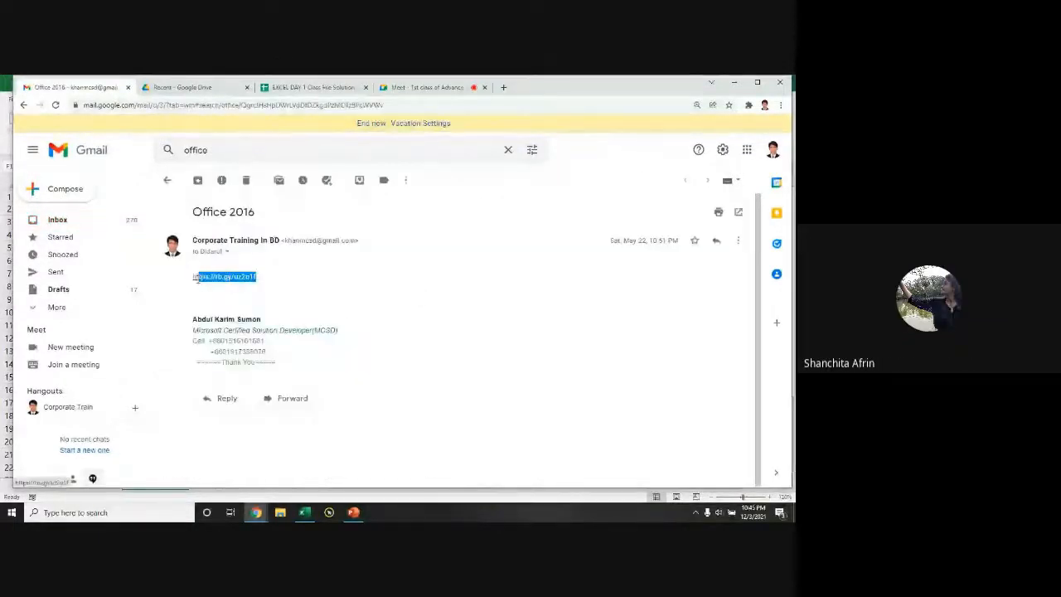
{"action": "left_click", "coordinate": [314, 88]}
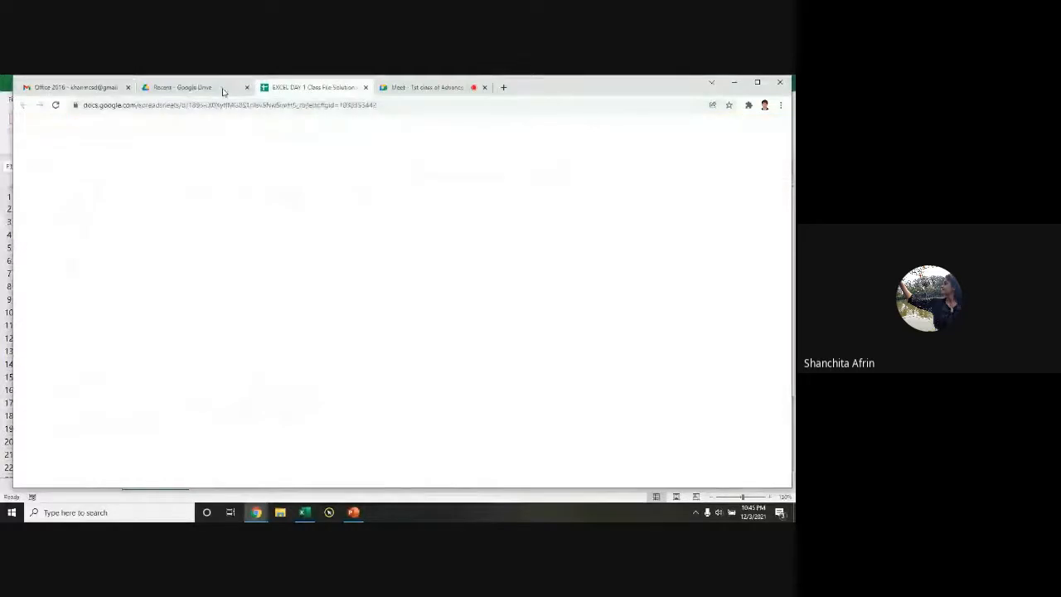
Step: Paste the Office 2016 download link into the Meet chat and send it
{"action": "left_click", "coordinate": [223, 90]}
{"action": "left_click", "coordinate": [427, 89]}
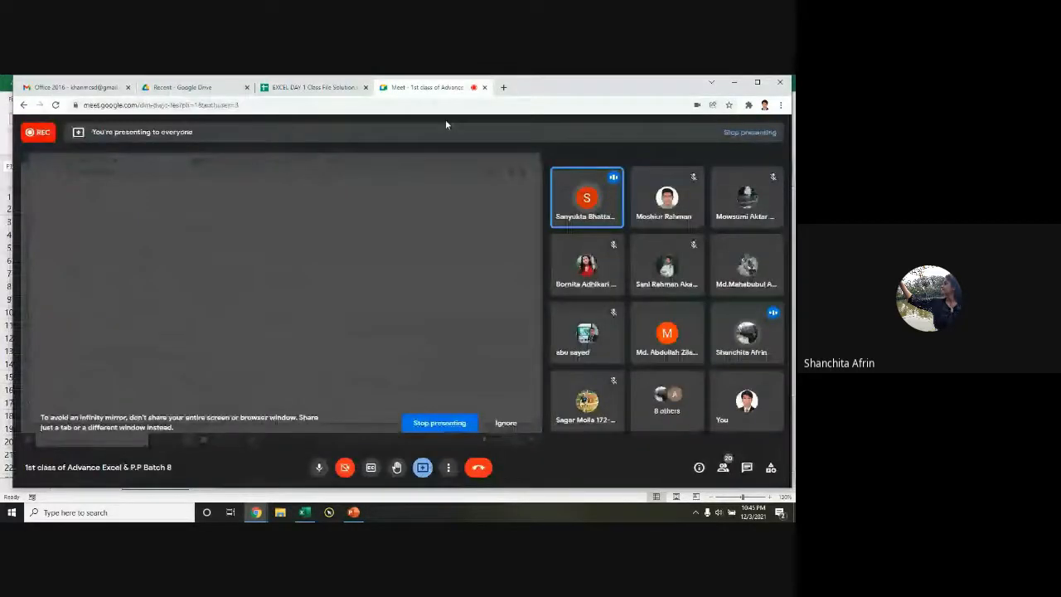
{"action": "left_click", "coordinate": [747, 468]}
{"action": "key", "text": "ctrl+v"}
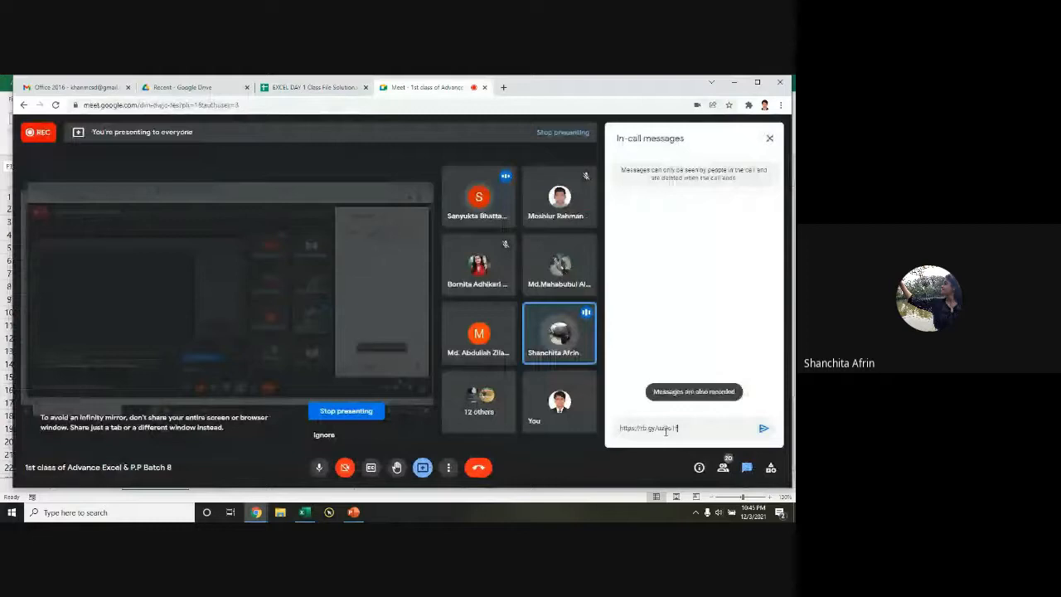
{"action": "key", "text": "Return"}
{"action": "left_click", "coordinate": [646, 217]}
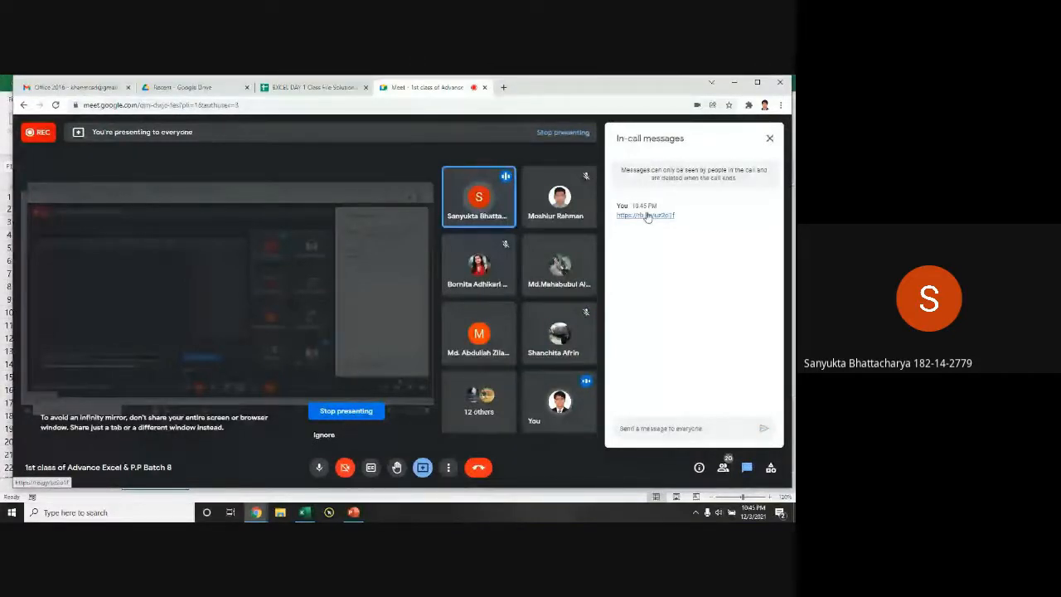
Step: Test the shared link, which opens the Office 2016 zip on Drive, then return to the call
{"action": "left_click", "coordinate": [646, 216]}
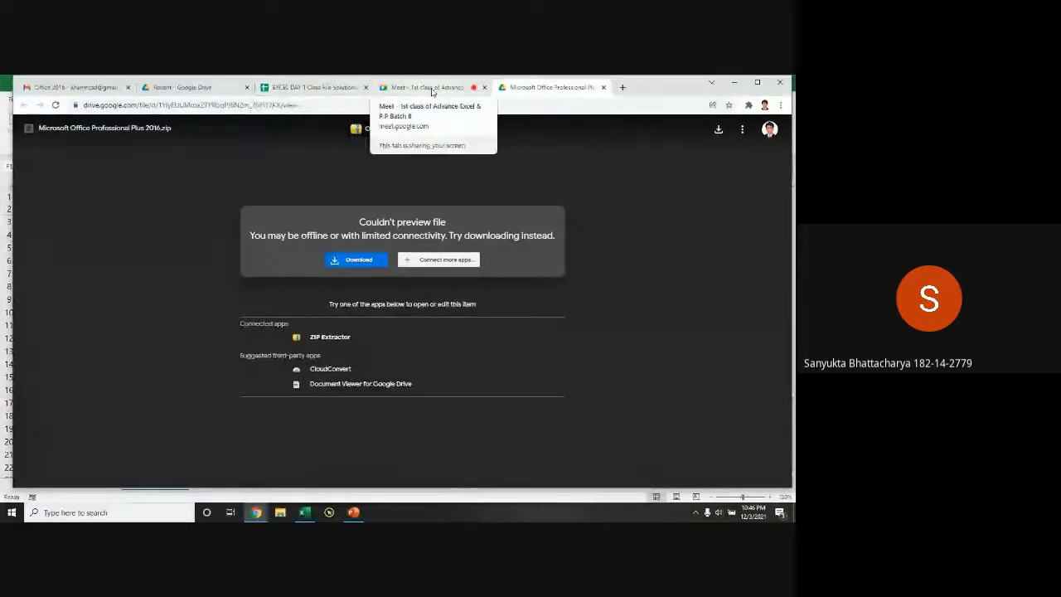
{"action": "left_click", "coordinate": [431, 91]}
{"action": "left_click", "coordinate": [661, 217]}
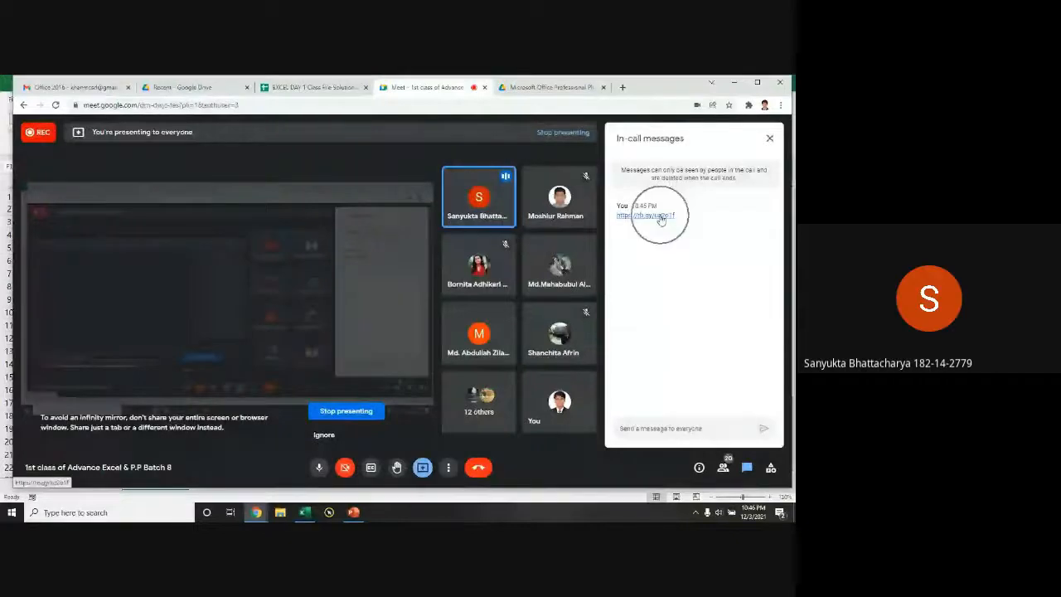